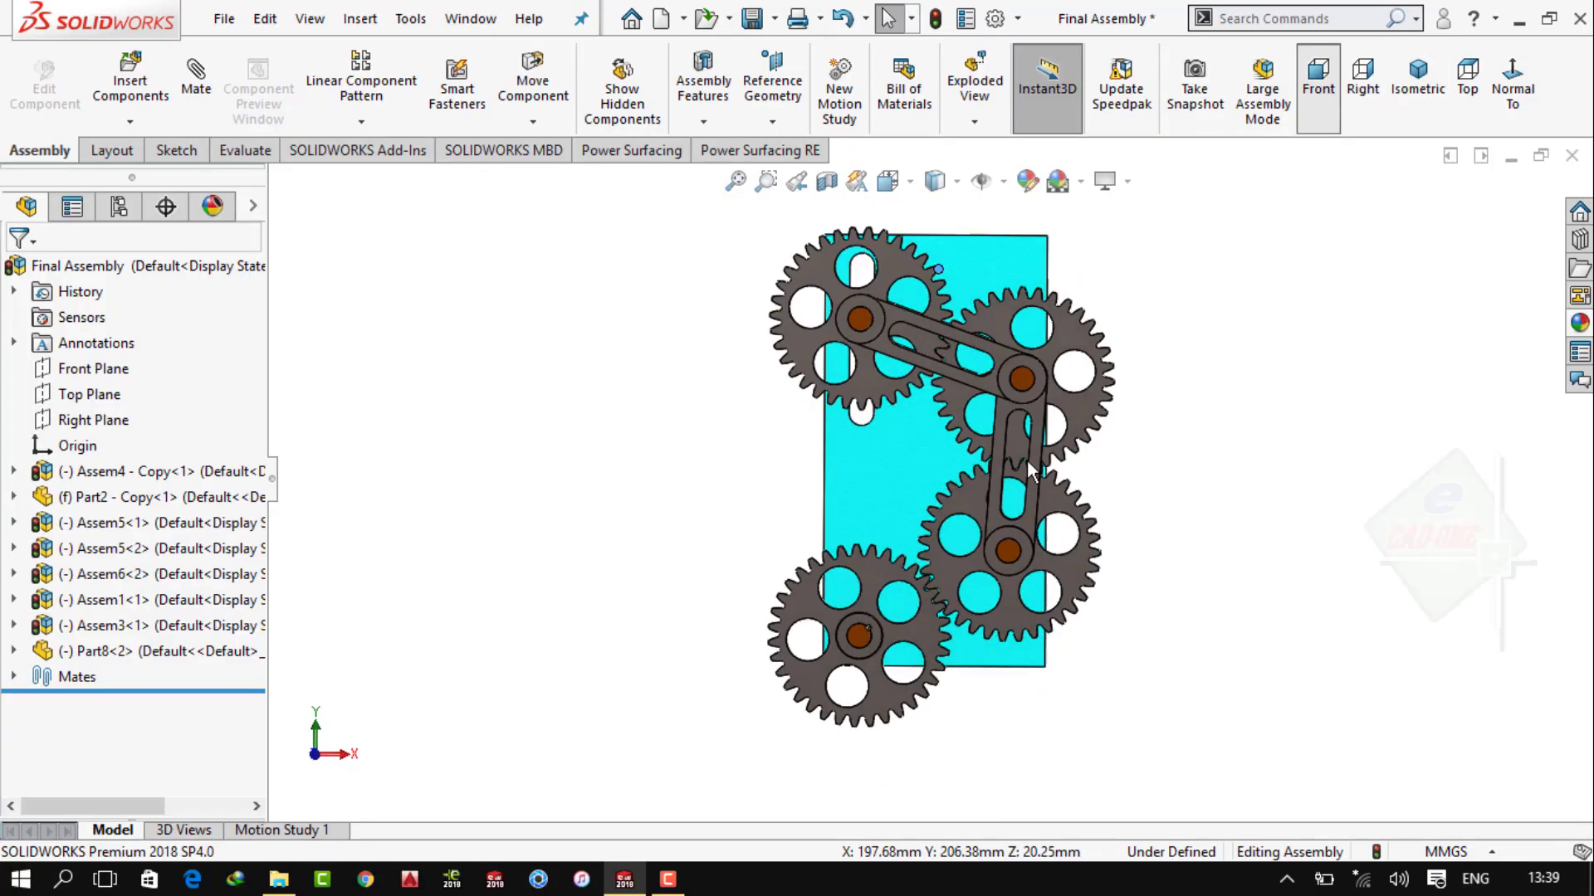
Turn a gear to test the linkage, then show the assembly in isometric view and orbit it
{"action": "mouse_move", "coordinate": [837, 519]}
{"action": "left_mouse_down"}
{"action": "mouse_move", "coordinate": [998, 579]}
{"action": "mouse_move", "coordinate": [716, 647]}
{"action": "mouse_move", "coordinate": [757, 631]}
{"action": "left_mouse_up"}
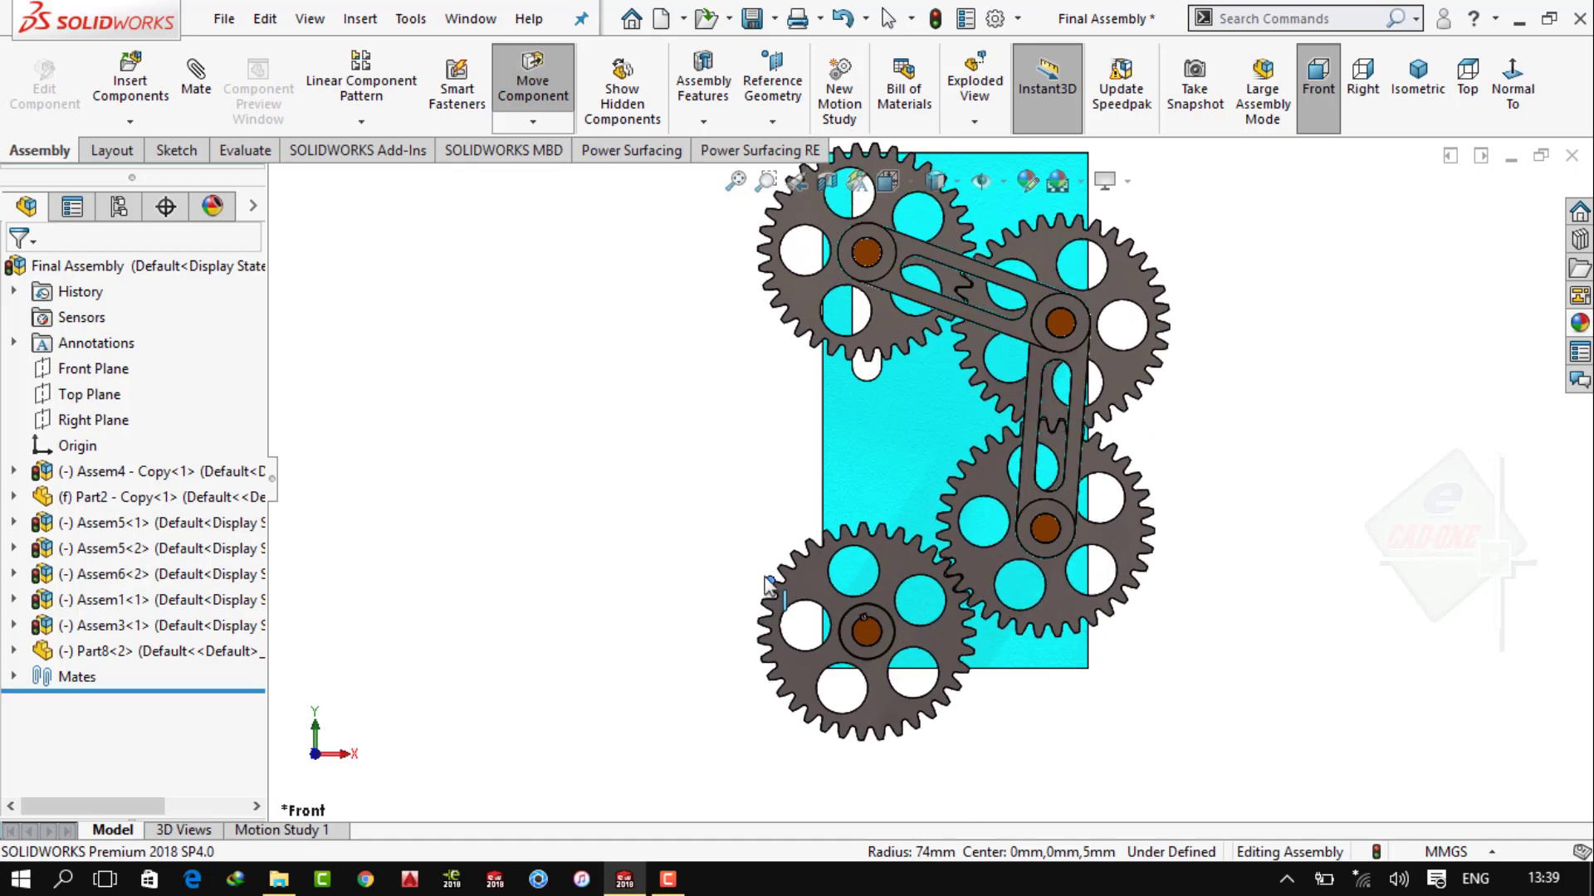
{"action": "left_click", "coordinate": [1417, 83]}
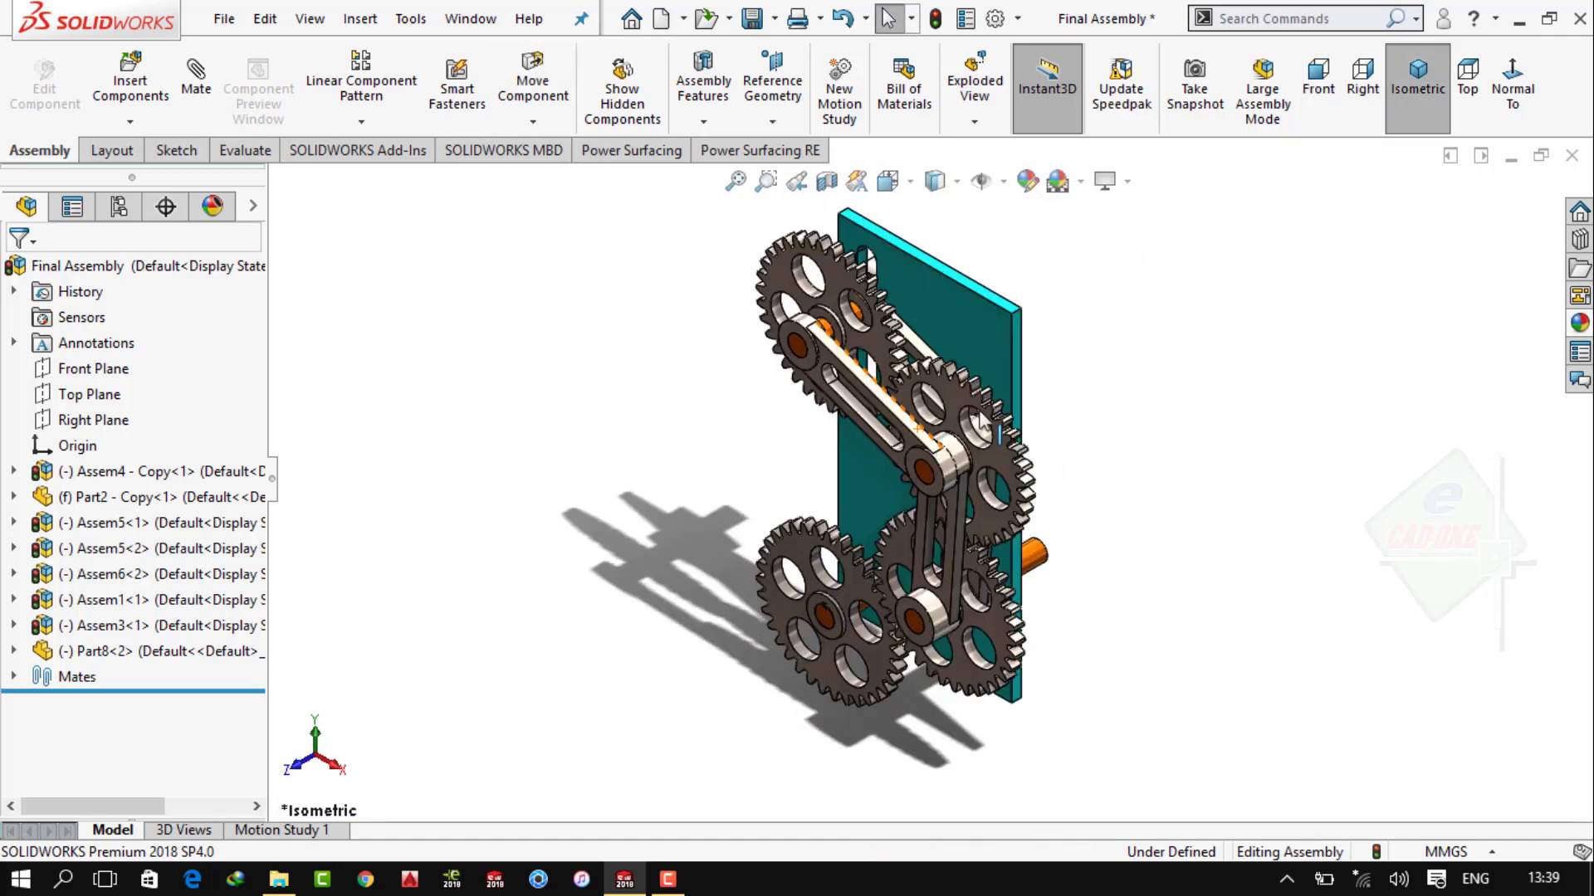
{"action": "scroll", "coordinate": [1021, 465], "scroll_direction": "down", "scroll_amount": 2}
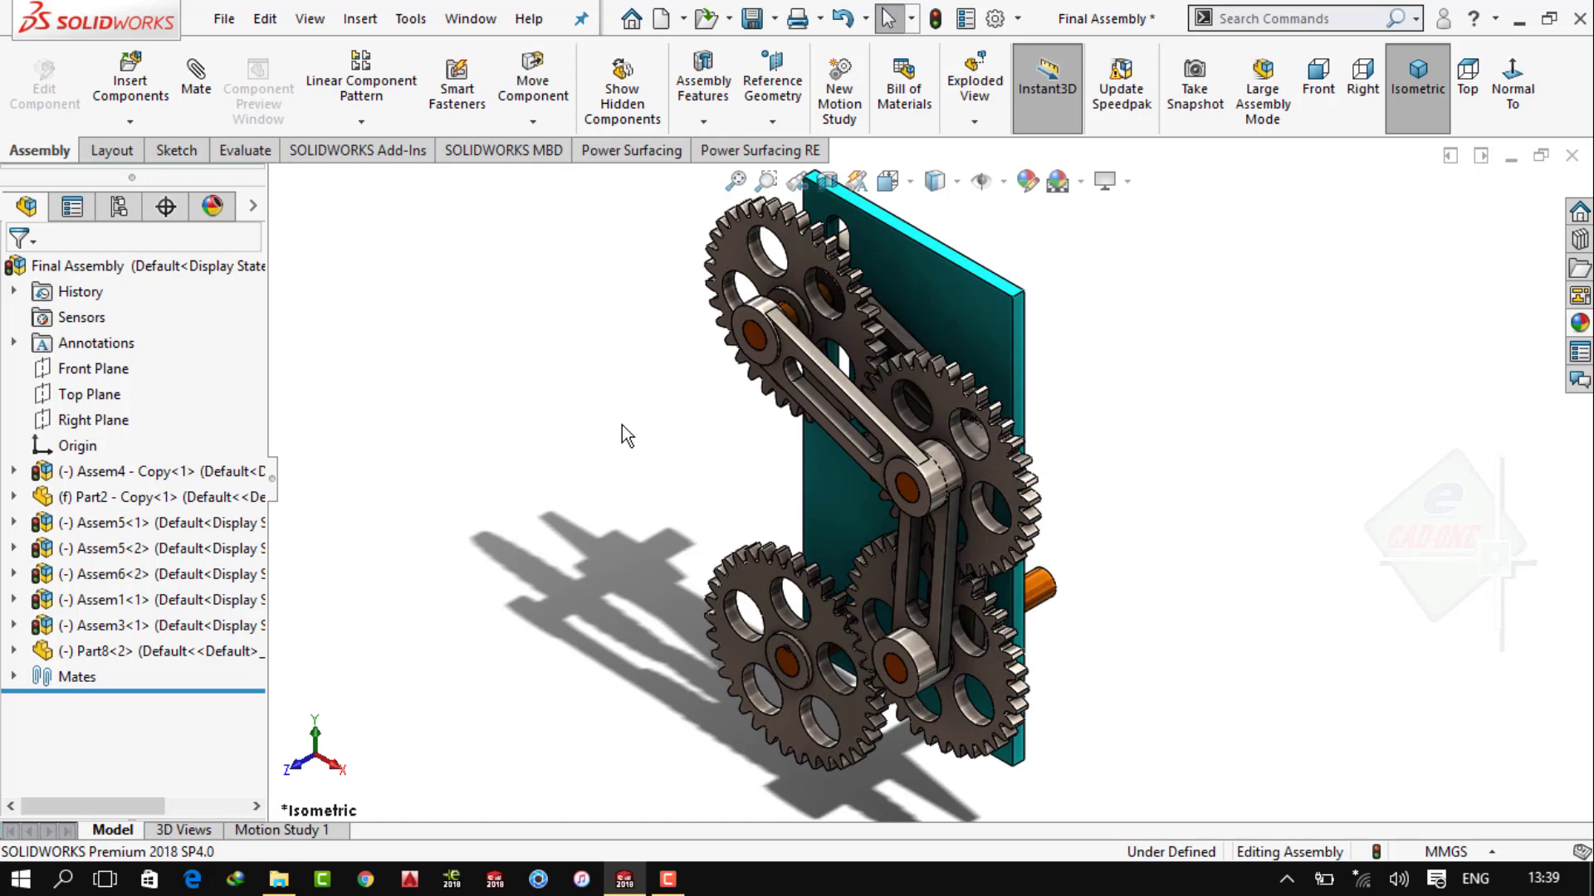
{"action": "middle_click_drag", "start_coordinate": [623, 428], "coordinate": [717, 404]}
{"action": "scroll", "coordinate": [717, 405], "scroll_direction": "down", "scroll_amount": 2}
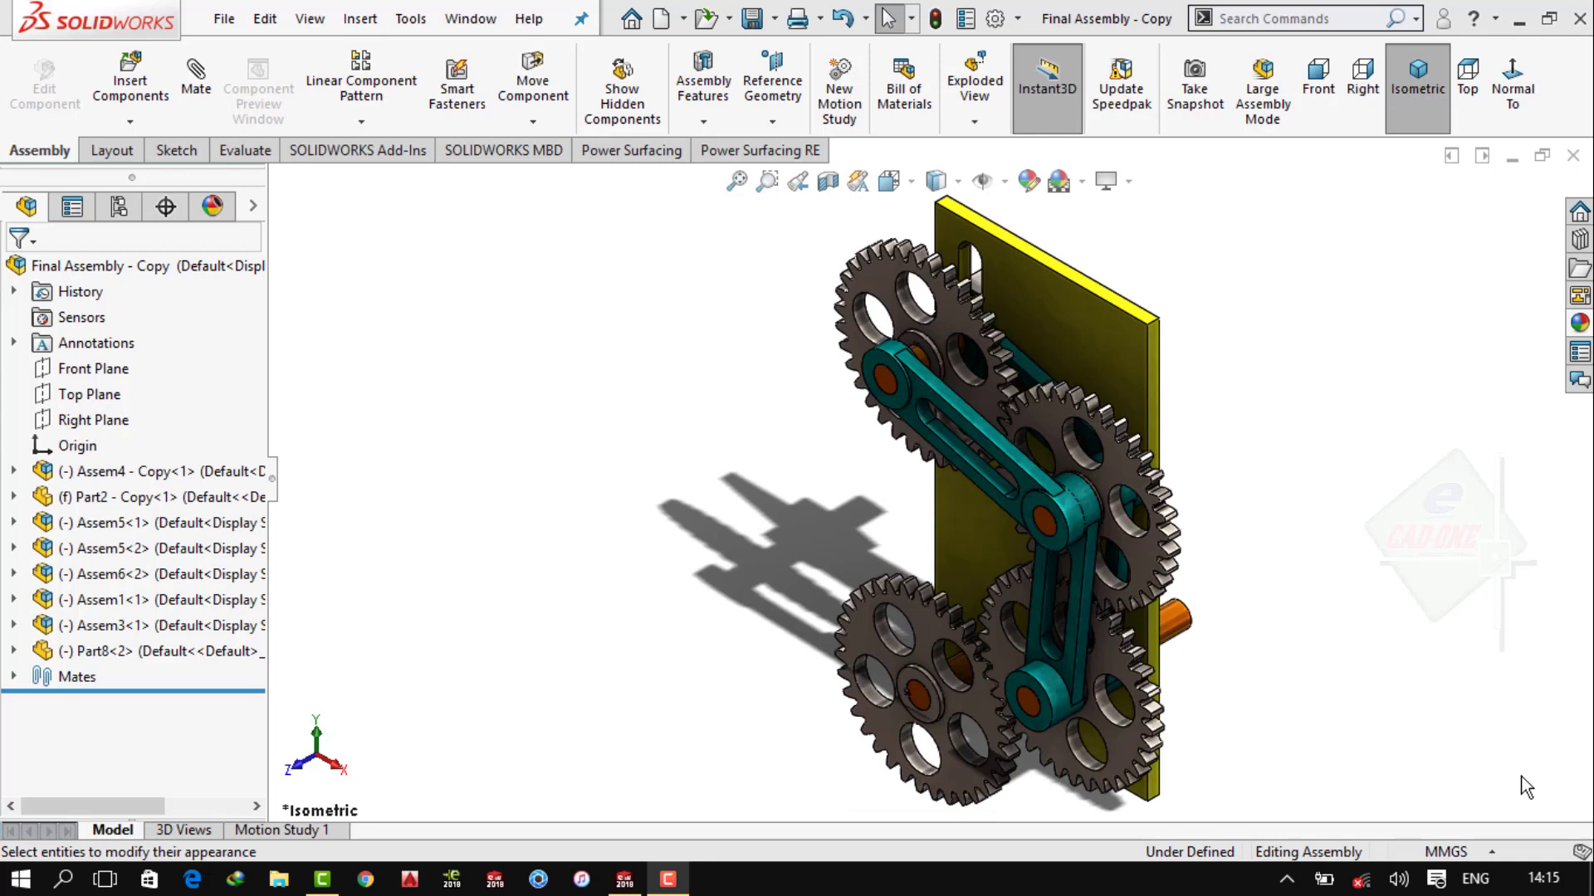
{"action": "left_click", "coordinate": [1331, 86]}
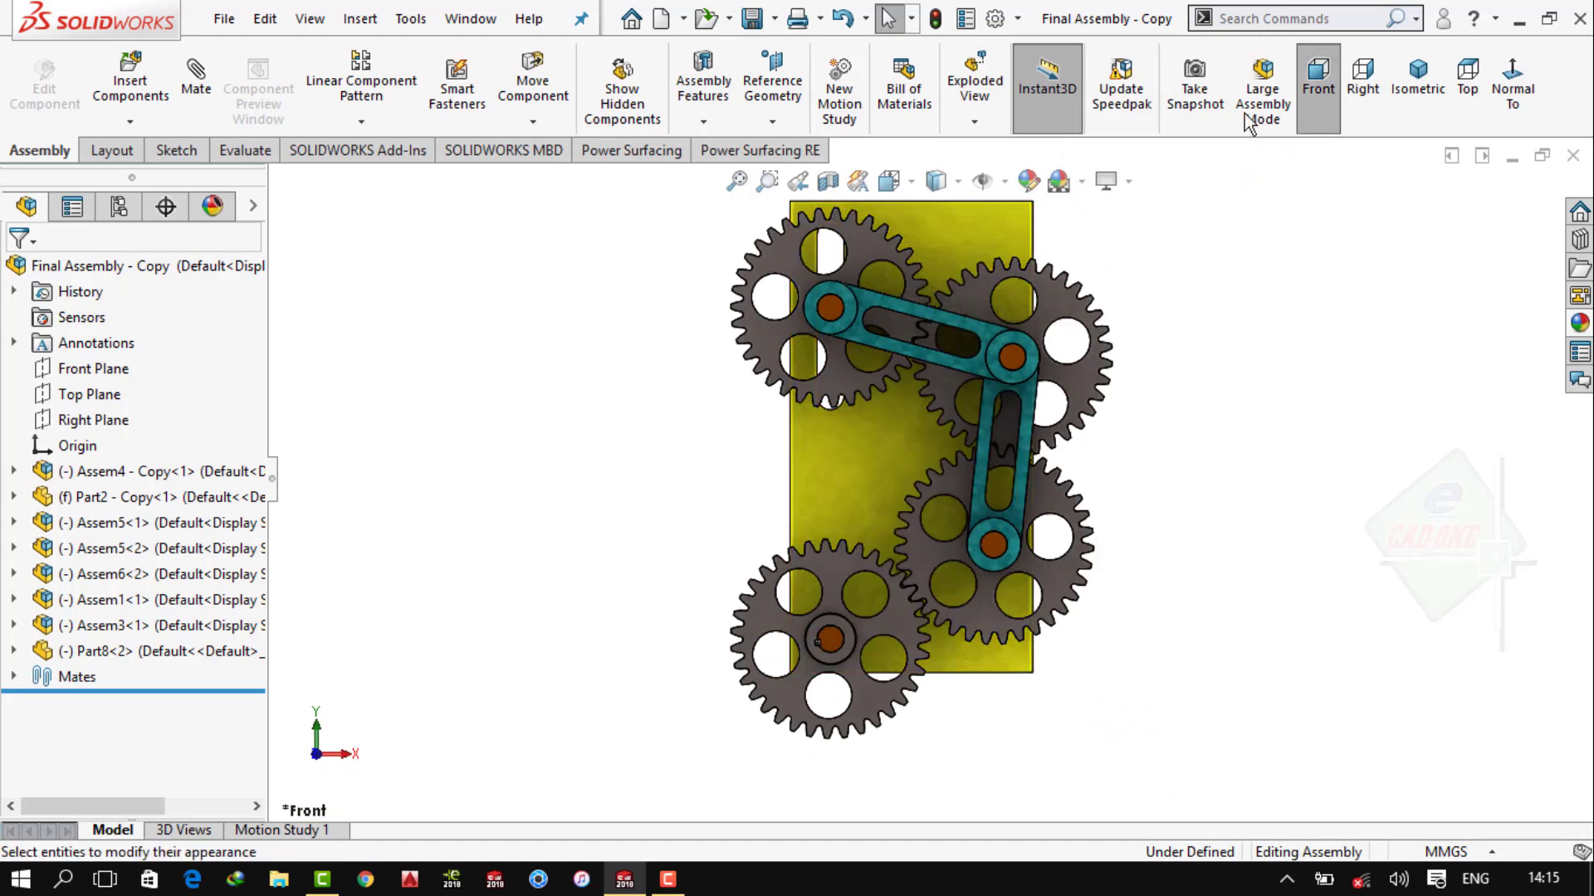
{"action": "left_click", "coordinate": [1354, 95]}
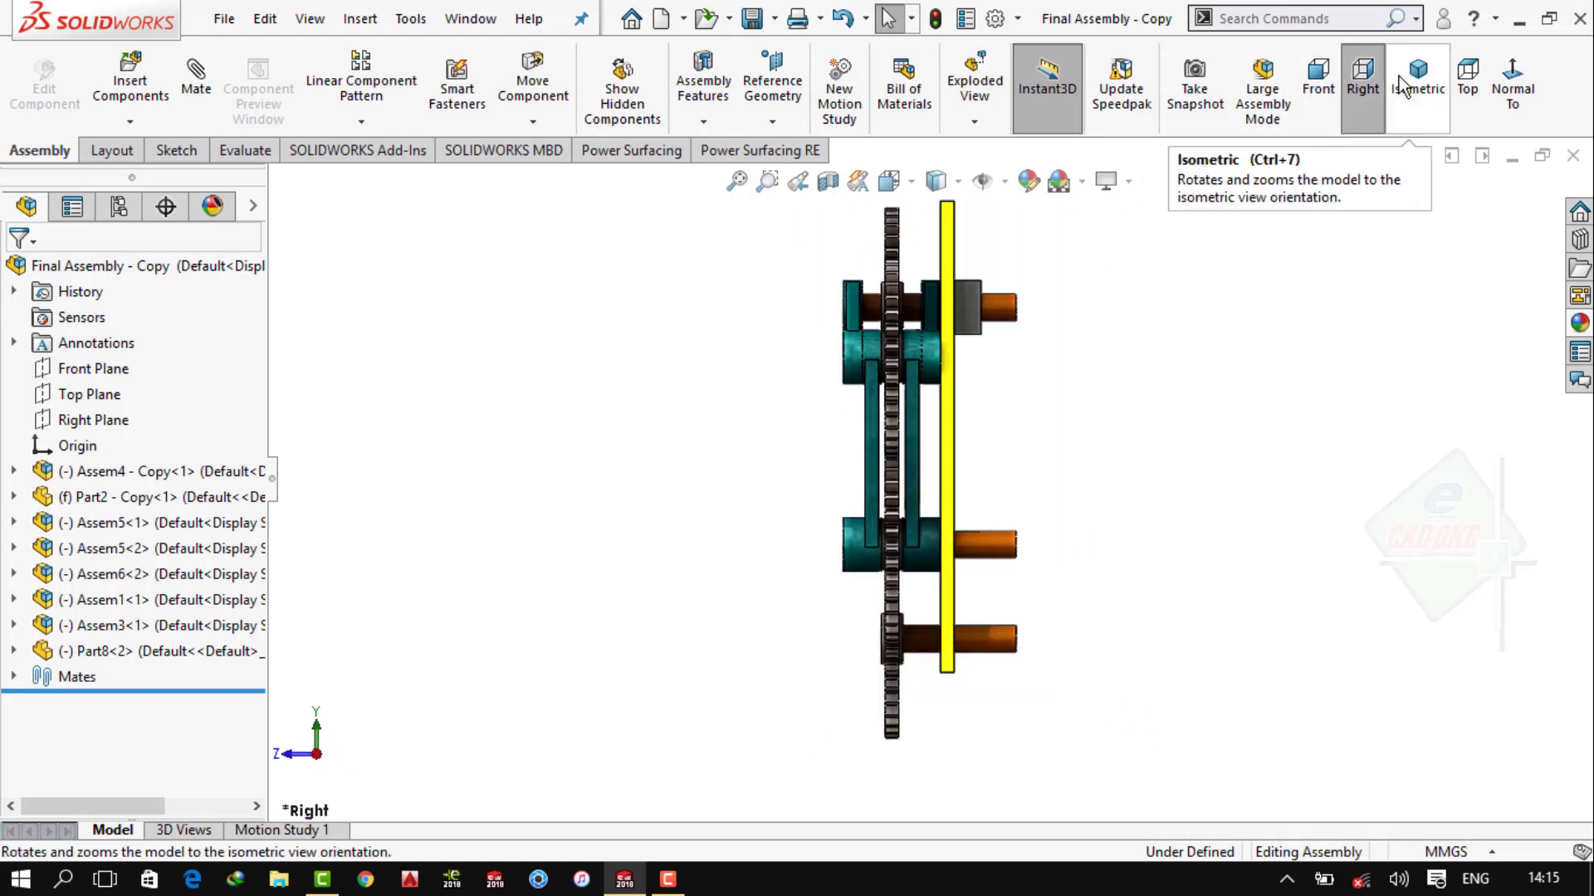
{"action": "left_click", "coordinate": [1405, 86]}
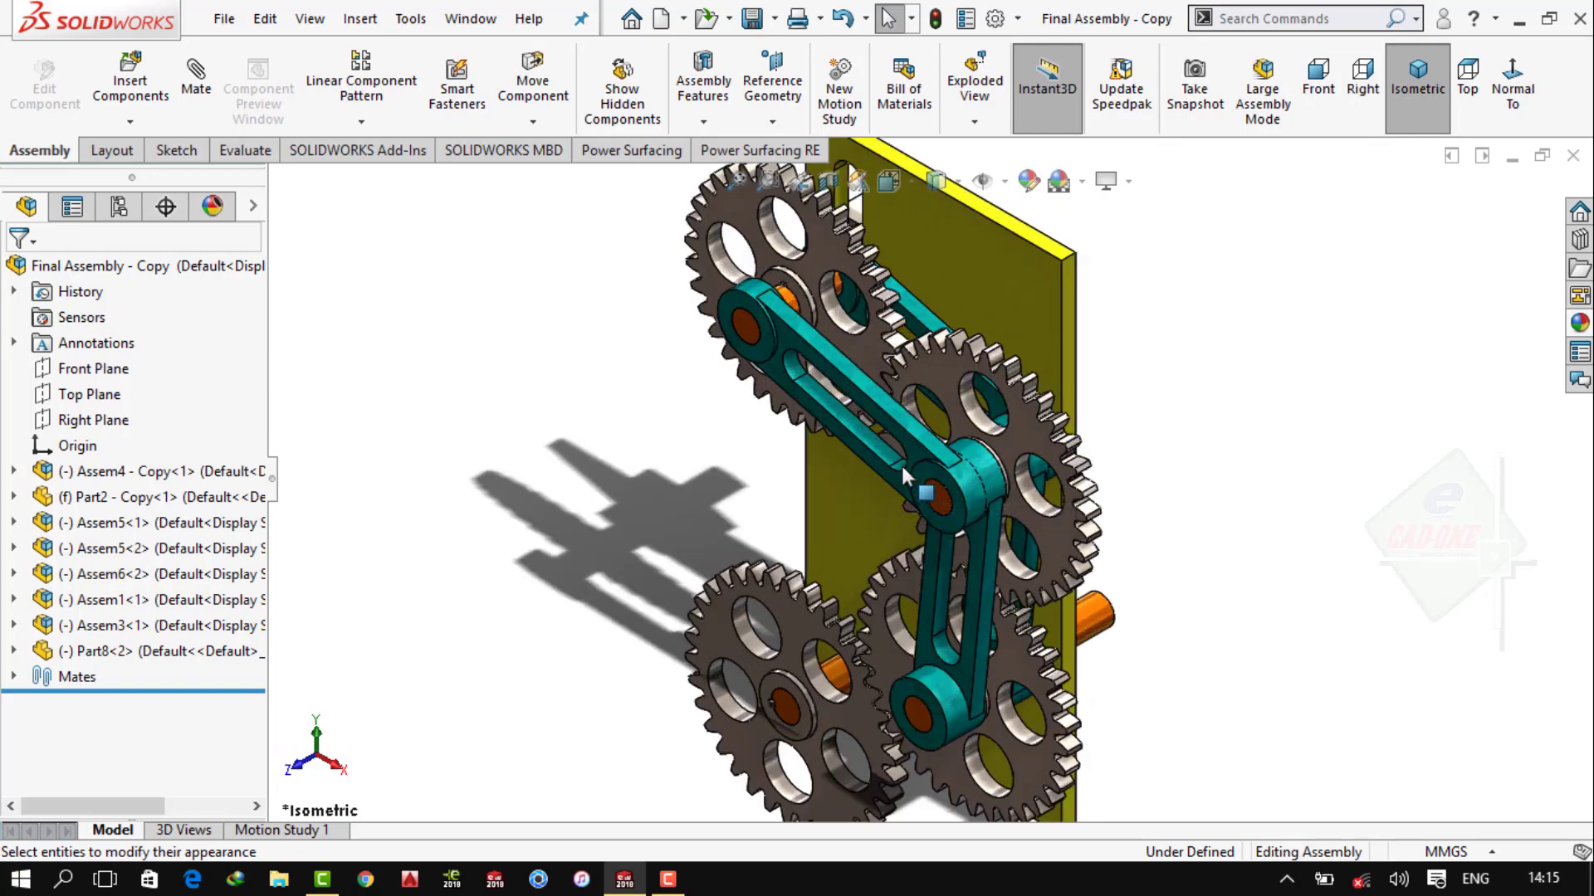
{"action": "scroll", "coordinate": [969, 620], "scroll_direction": "down", "scroll_amount": 2}
{"action": "scroll", "coordinate": [970, 620], "scroll_direction": "down", "scroll_amount": 1}
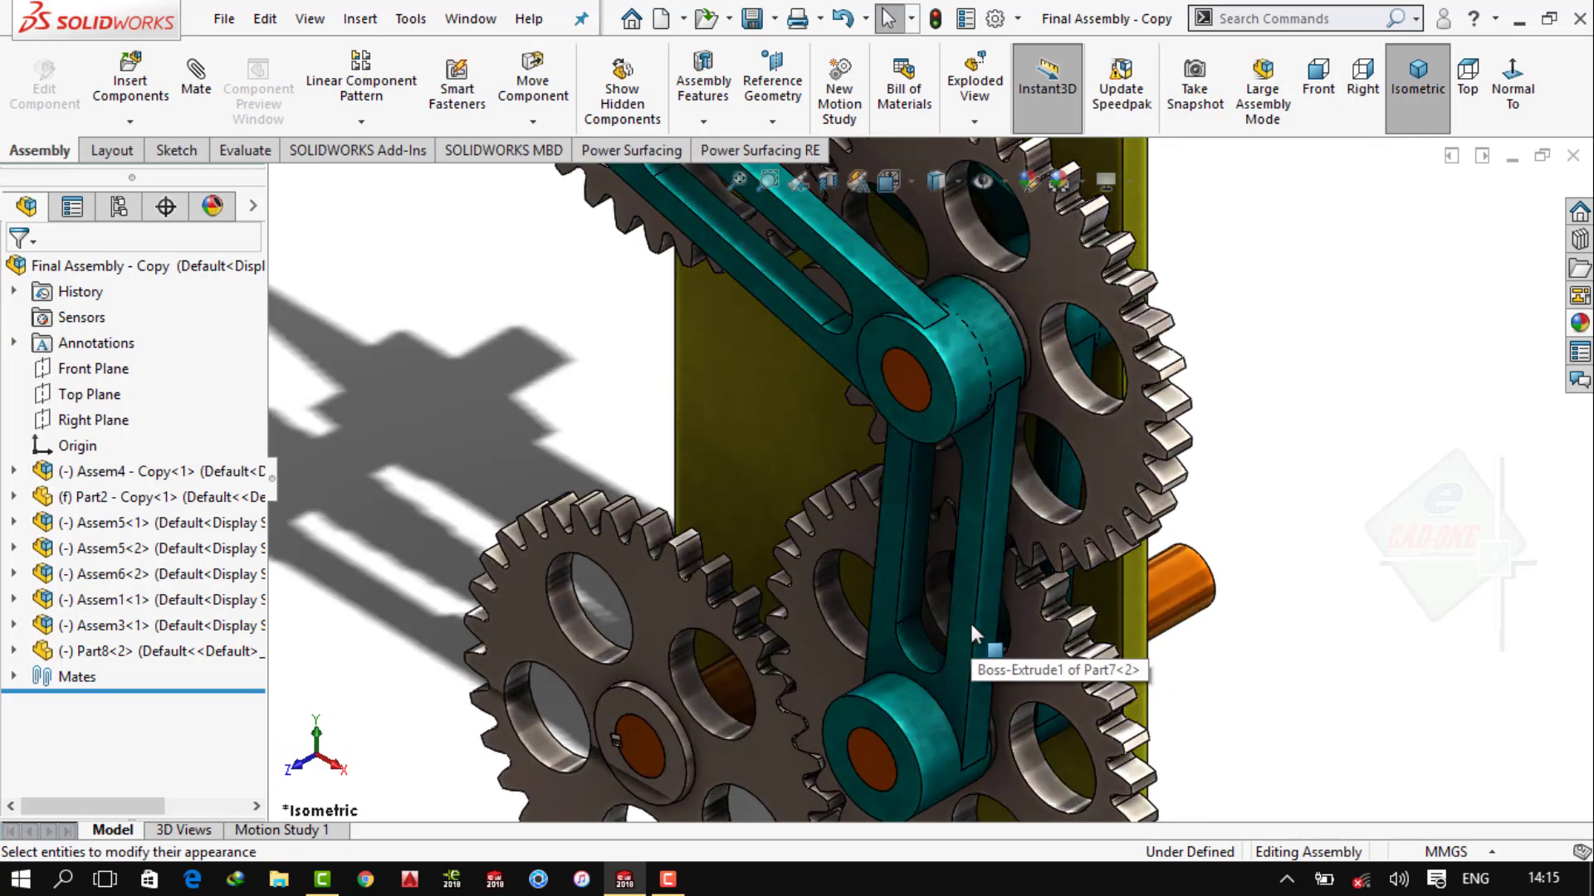
{"action": "scroll", "coordinate": [970, 620], "scroll_direction": "down", "scroll_amount": 1}
{"action": "scroll", "coordinate": [969, 620], "scroll_direction": "up", "scroll_amount": 1}
{"action": "scroll", "coordinate": [1018, 543], "scroll_direction": "up", "scroll_amount": 1}
{"action": "right_click", "coordinate": [1167, 316]}
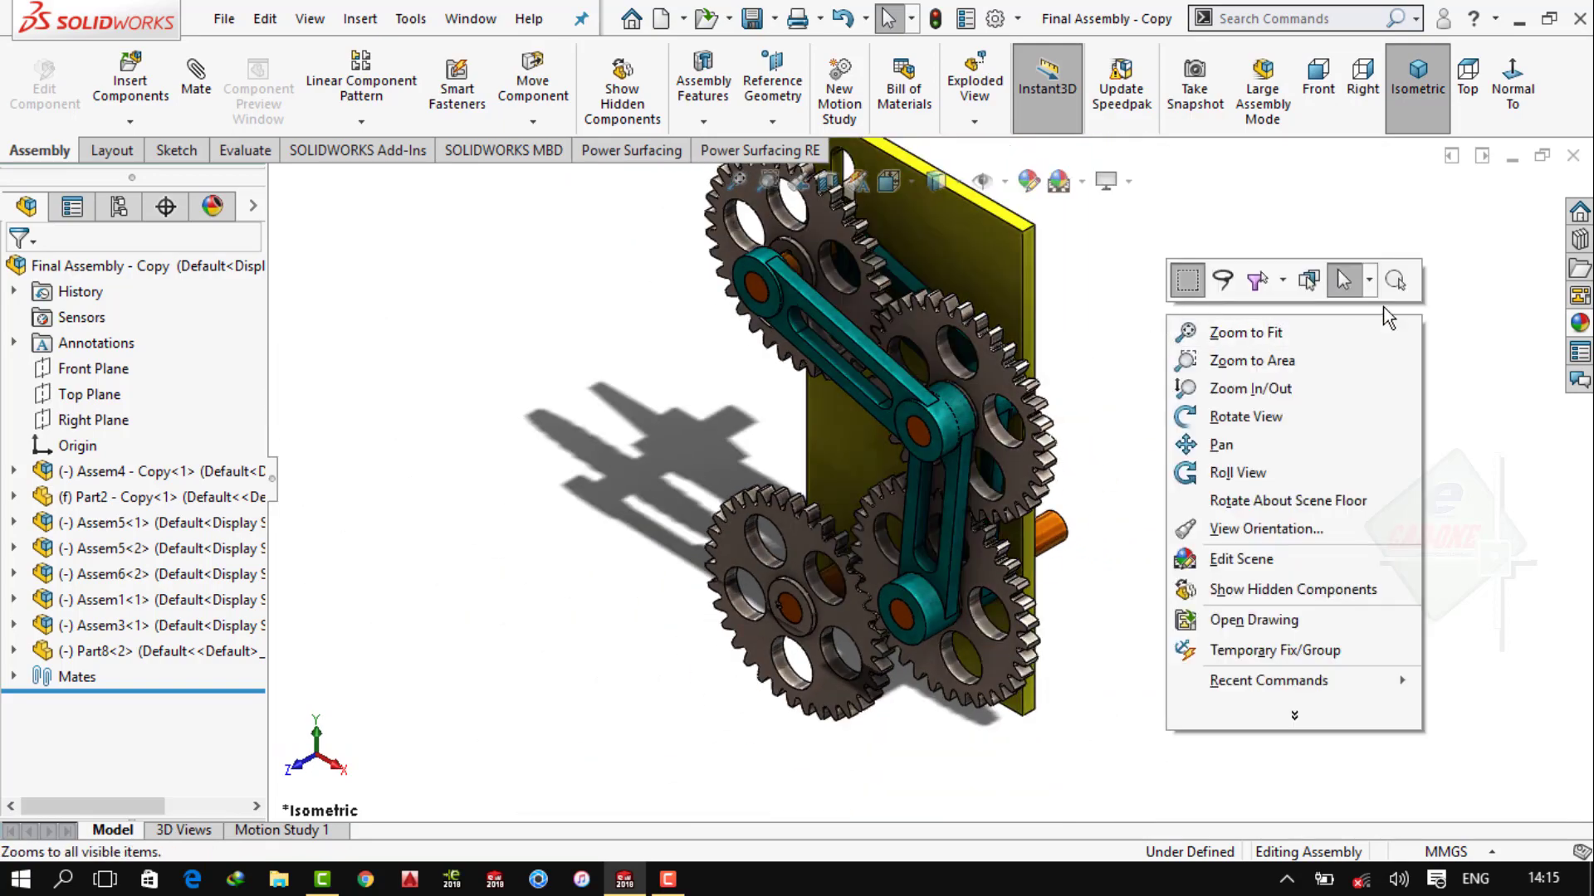
{"action": "left_click", "coordinate": [1397, 282]}
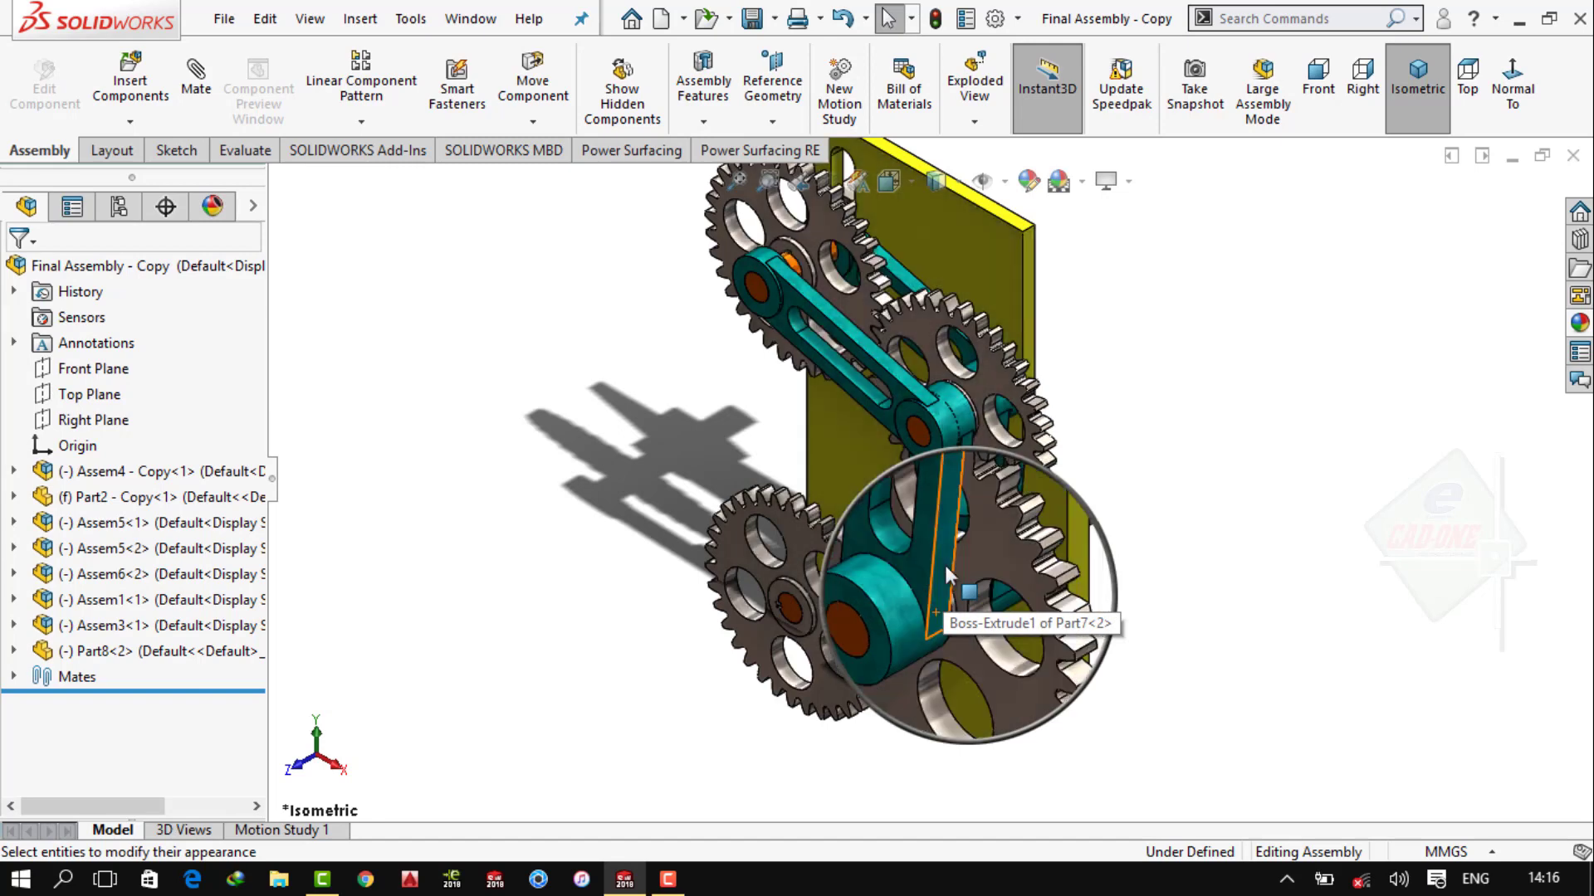
{"action": "scroll", "coordinate": [943, 571], "scroll_direction": "up", "scroll_amount": 2}
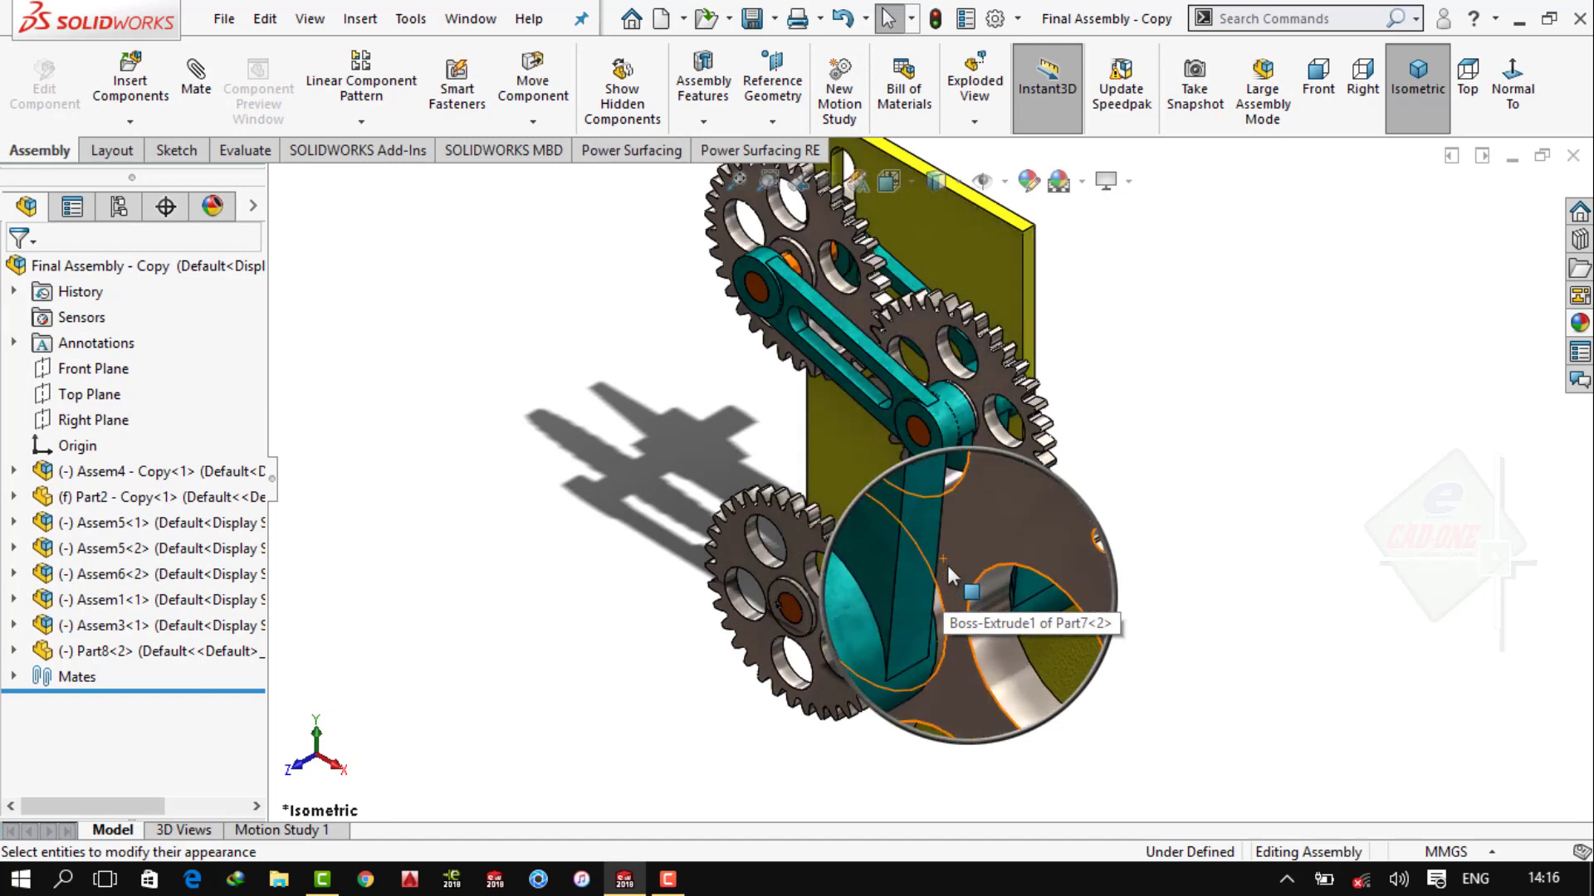
{"action": "scroll", "coordinate": [948, 565], "scroll_direction": "up", "scroll_amount": 3}
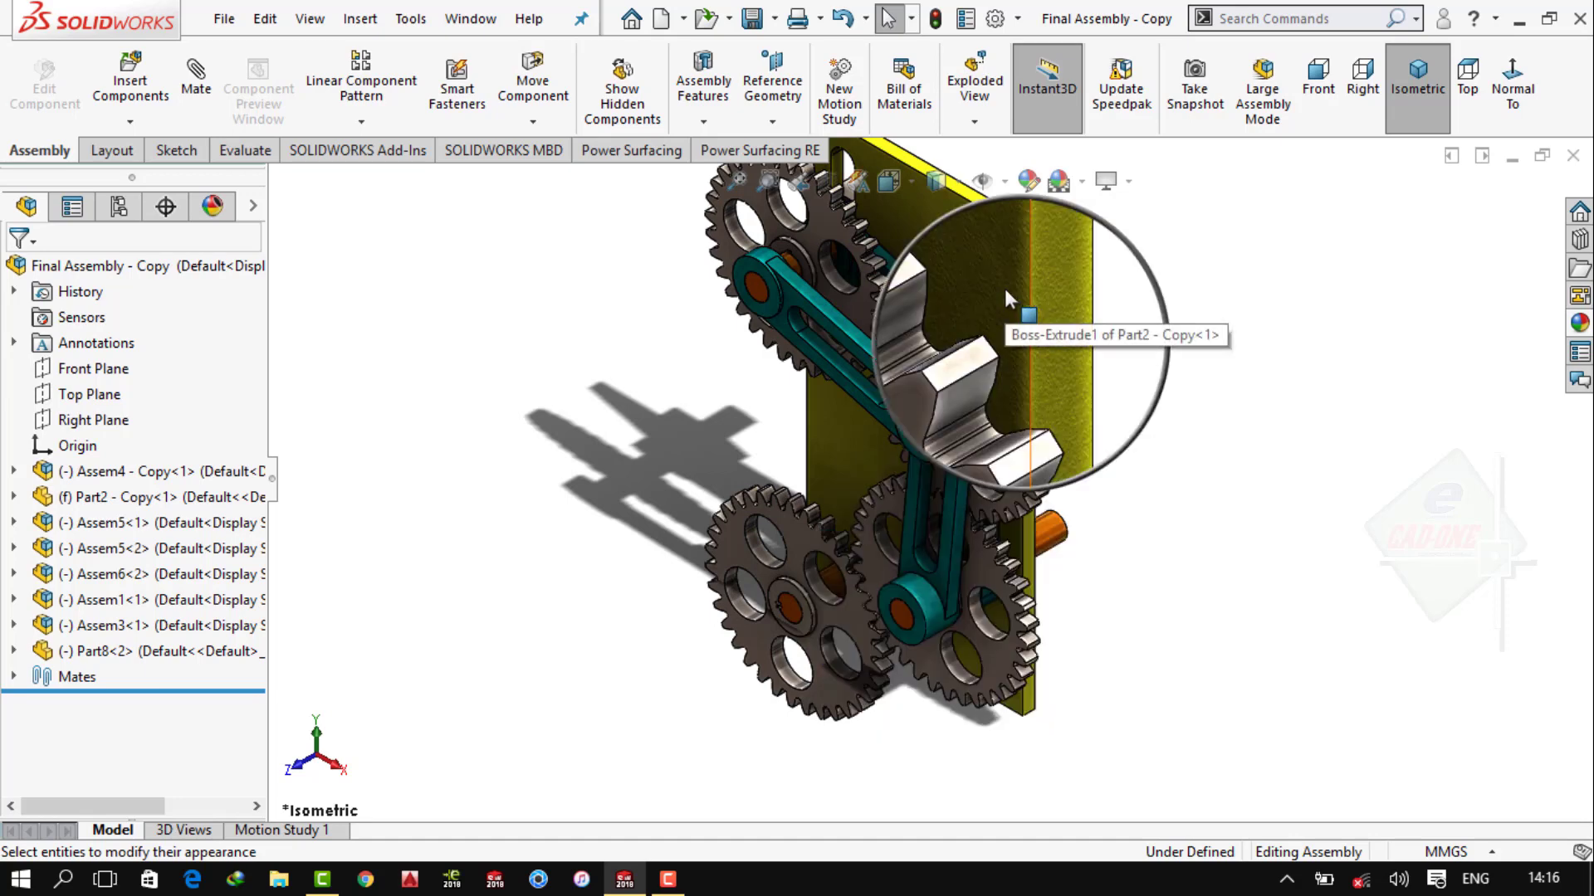
{"action": "right_click", "coordinate": [1322, 382]}
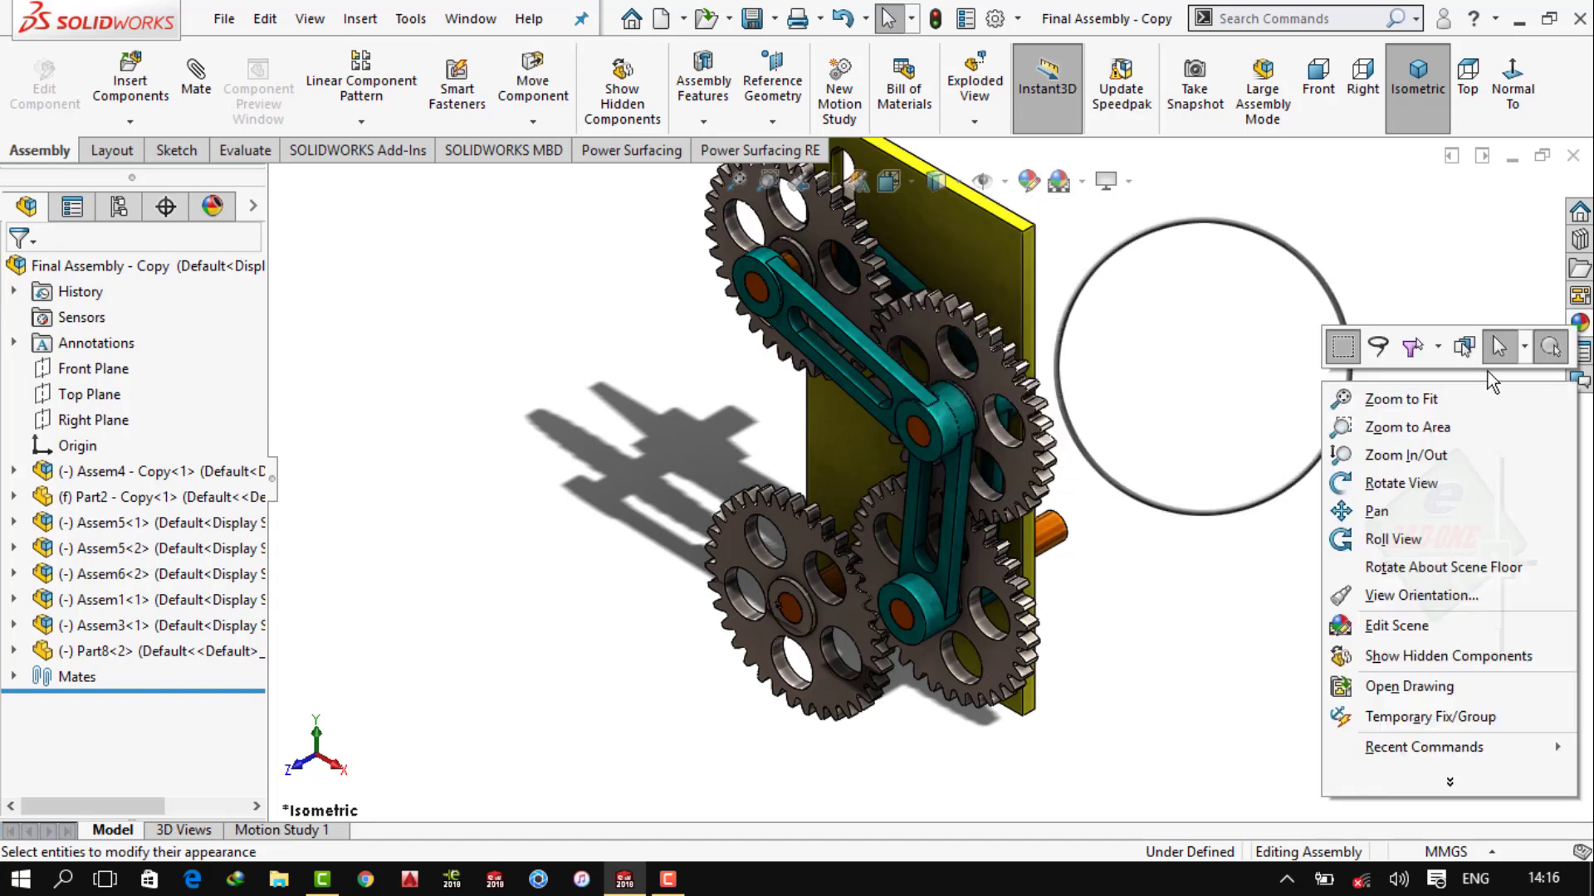
{"action": "left_click", "coordinate": [1549, 347]}
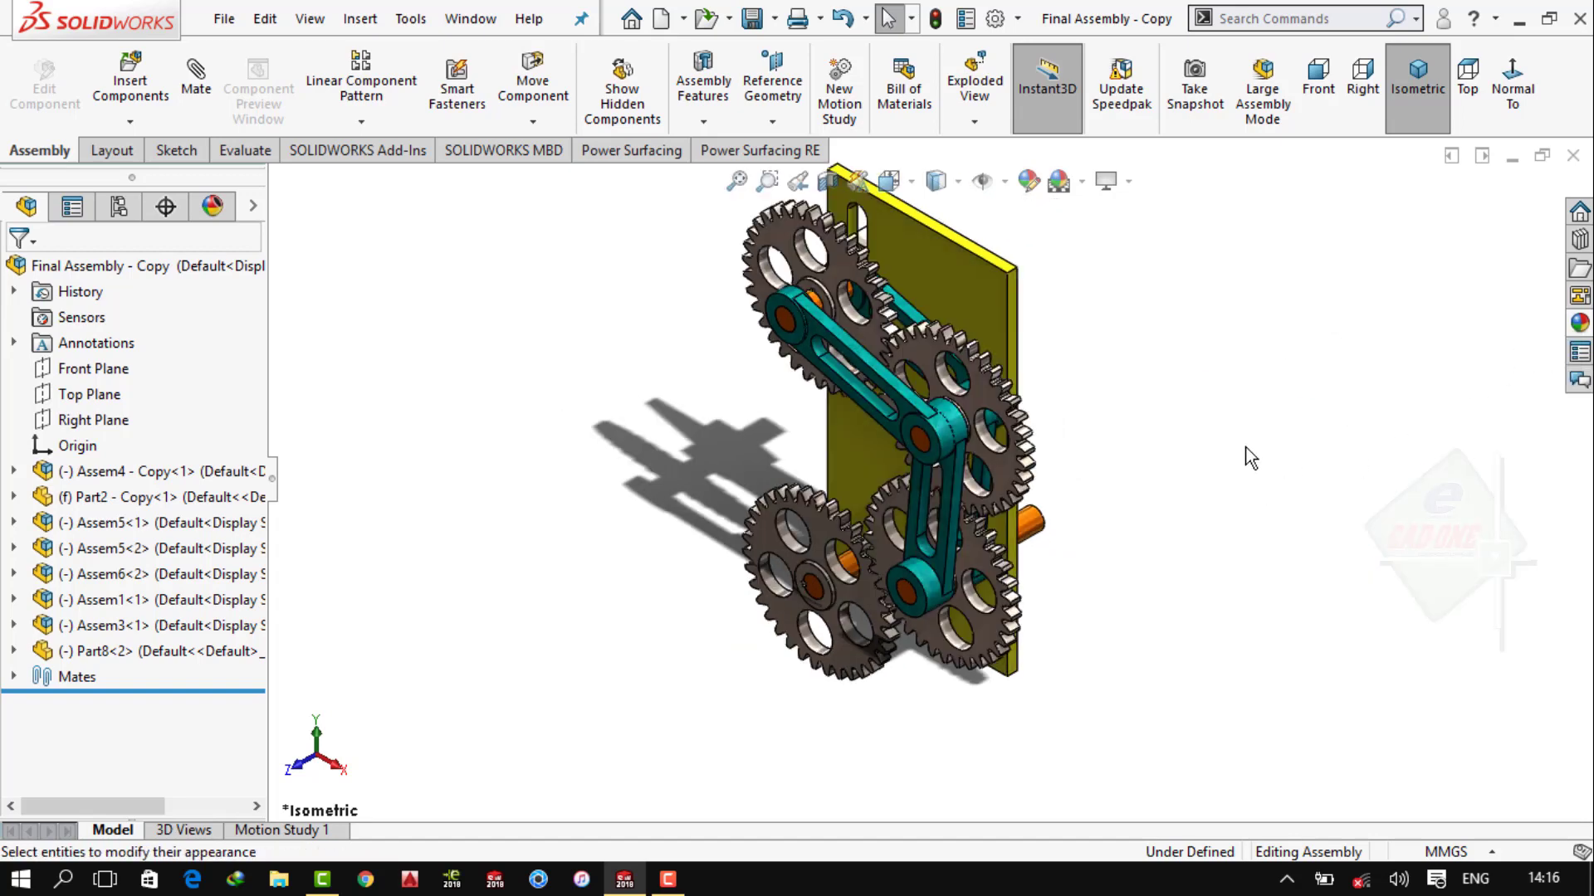
Pan and zoom the gear assembly across the viewport
{"action": "middle_click_drag", "start_coordinate": [801, 347], "coordinate": [992, 412], "text": "ctrl"}
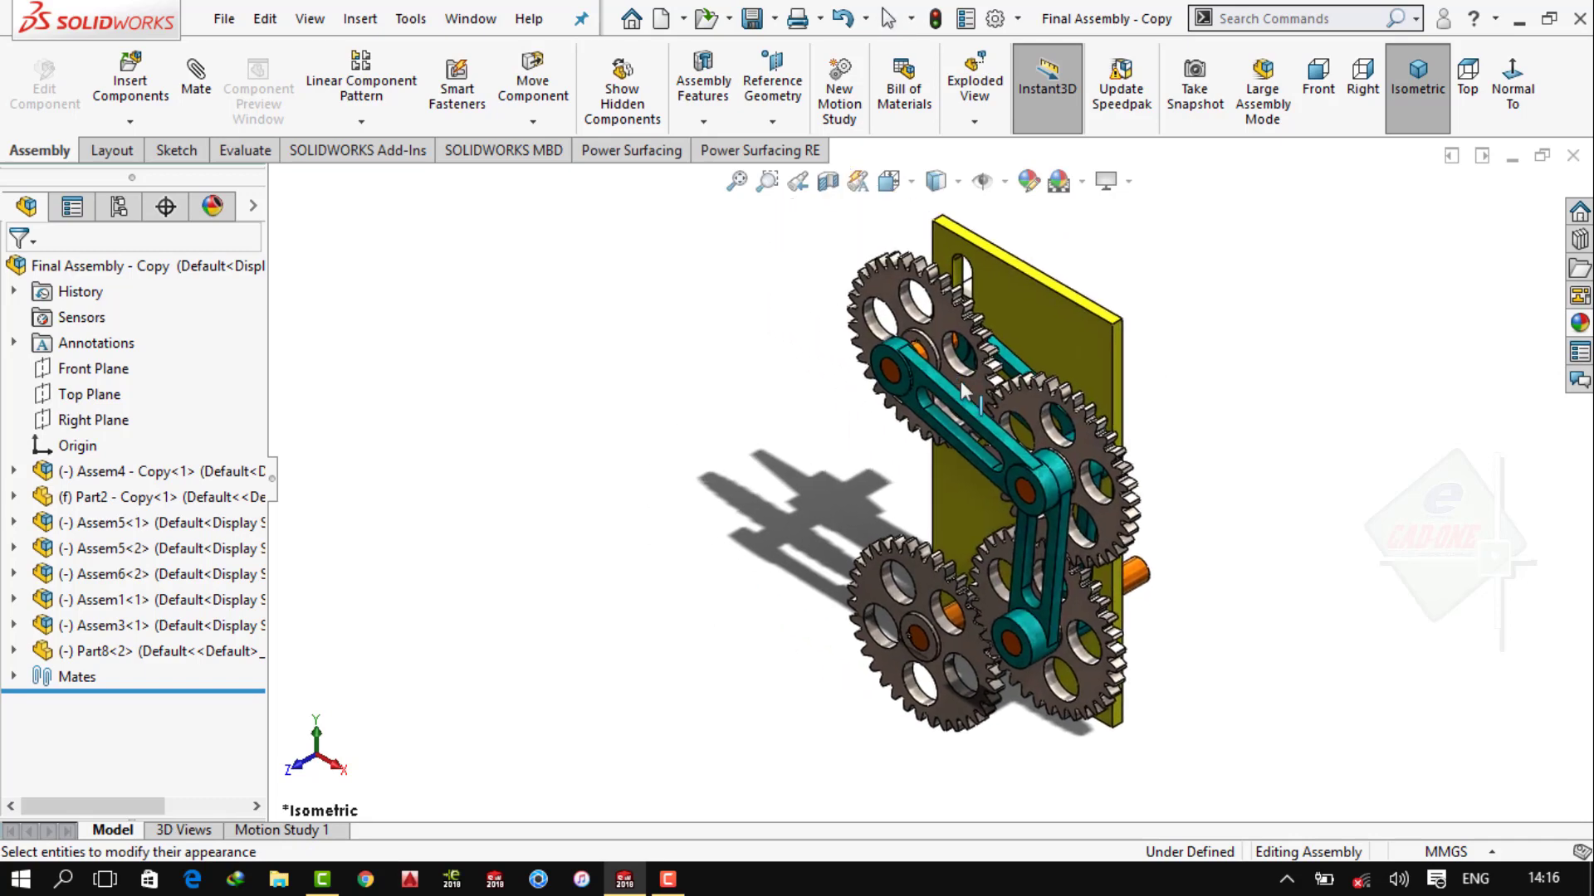
{"action": "scroll", "coordinate": [991, 415], "scroll_direction": "down", "scroll_amount": 1}
{"action": "scroll", "coordinate": [988, 432], "scroll_direction": "down", "scroll_amount": 1}
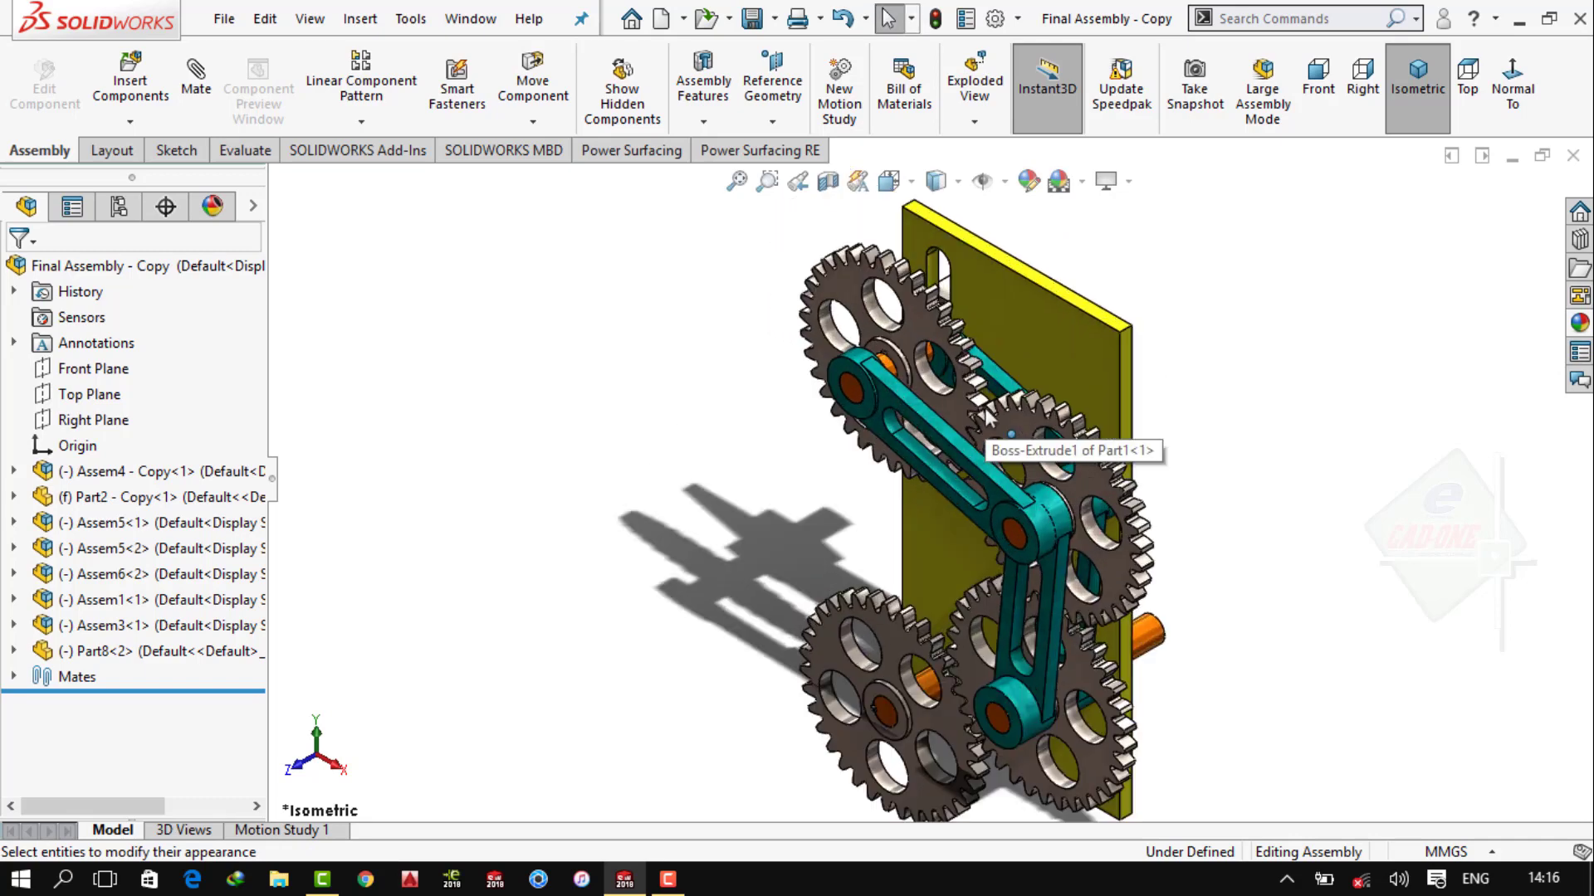
{"action": "scroll", "coordinate": [984, 465], "scroll_direction": "down", "scroll_amount": 1}
{"action": "scroll", "coordinate": [983, 491], "scroll_direction": "down", "scroll_amount": 1}
{"action": "middle_click_drag", "start_coordinate": [983, 492], "coordinate": [1035, 484], "text": "ctrl"}
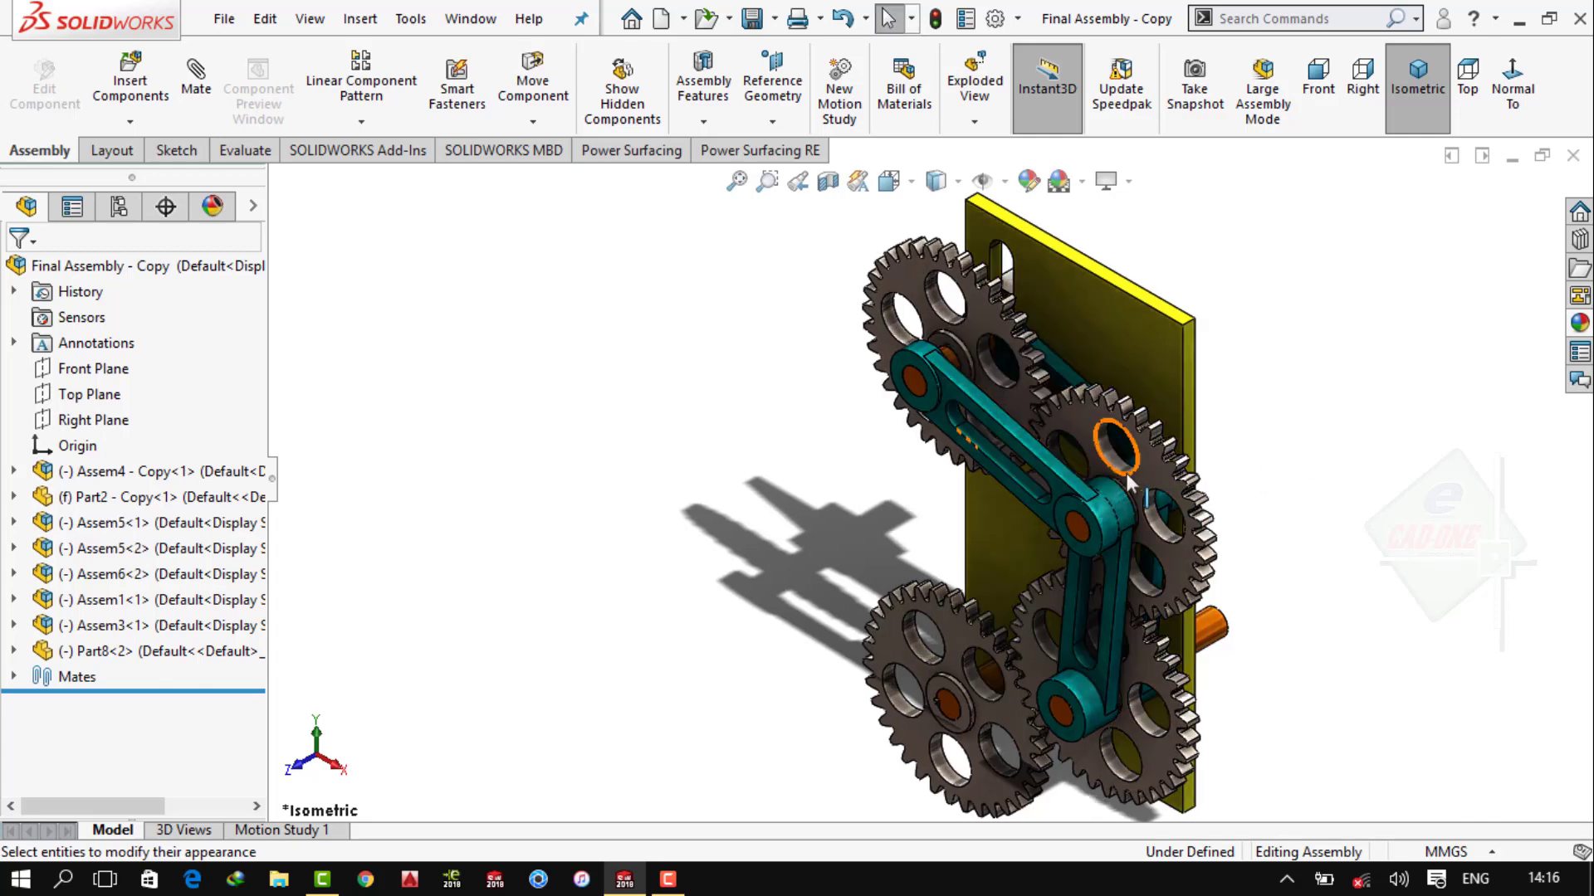
{"action": "middle_click_drag", "start_coordinate": [1122, 458], "coordinate": [1001, 444], "text": "ctrl"}
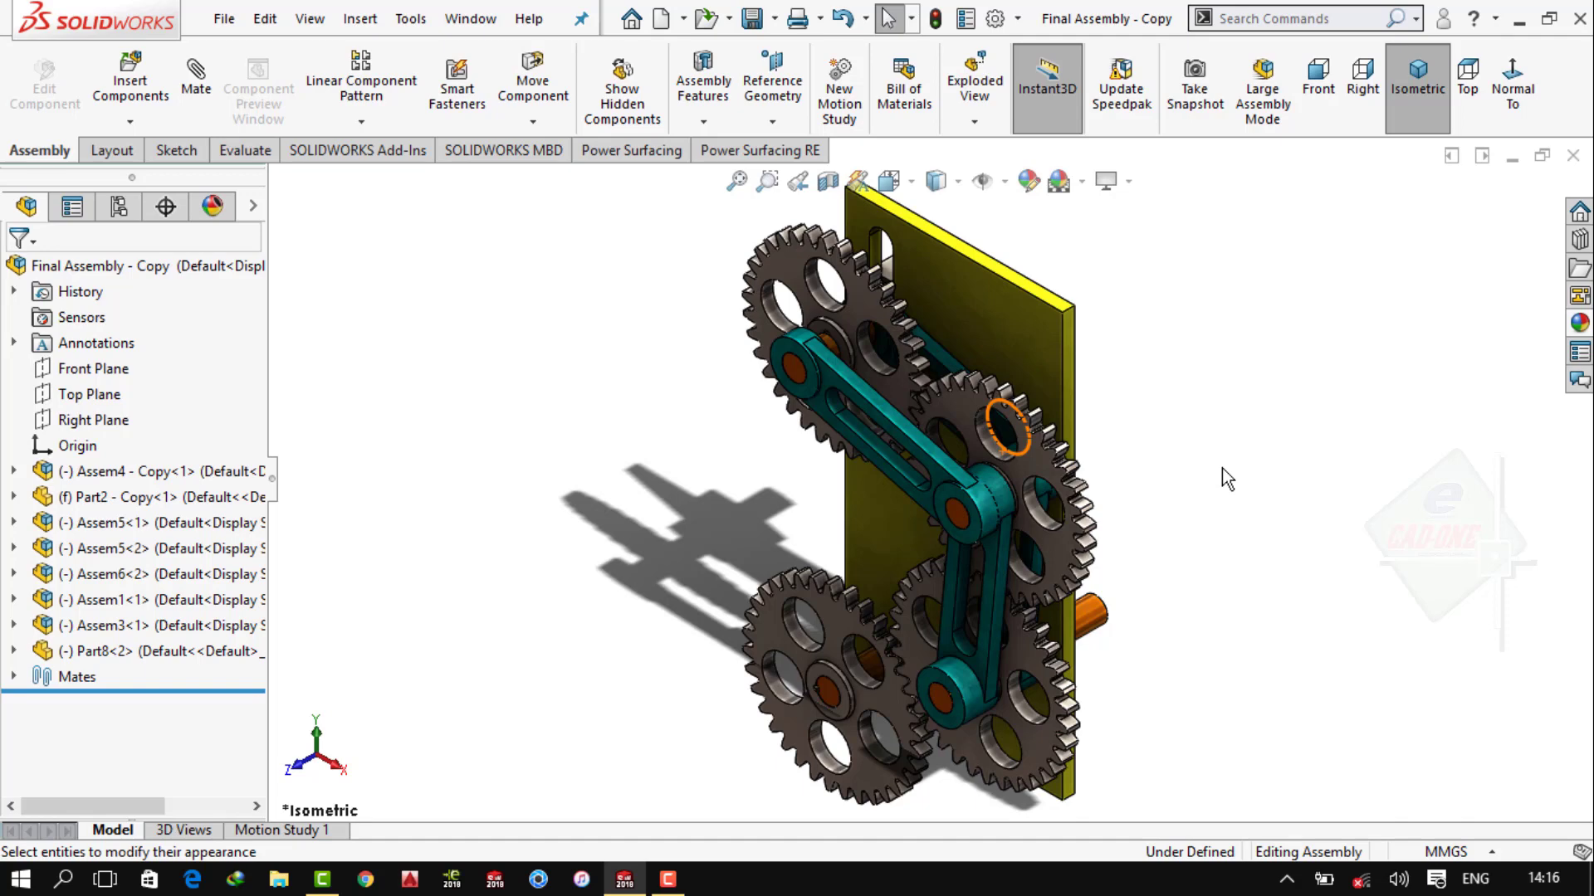
Reset the assembly to the standard isometric view and orbit to near isometric
{"action": "right_click", "coordinate": [1214, 361]}
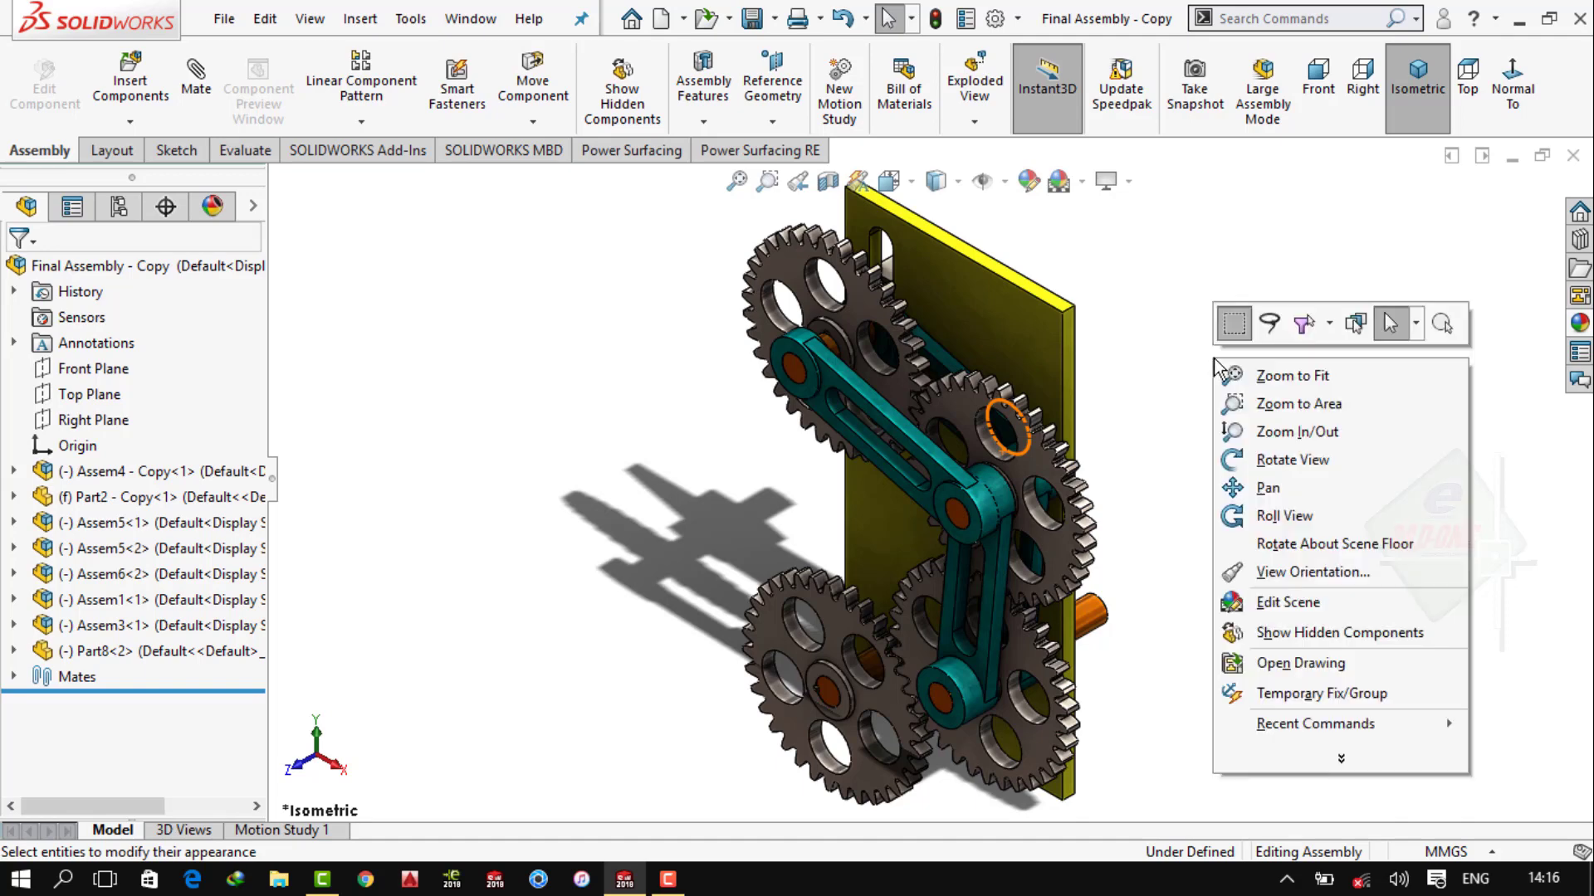
{"action": "left_click", "coordinate": [1242, 327]}
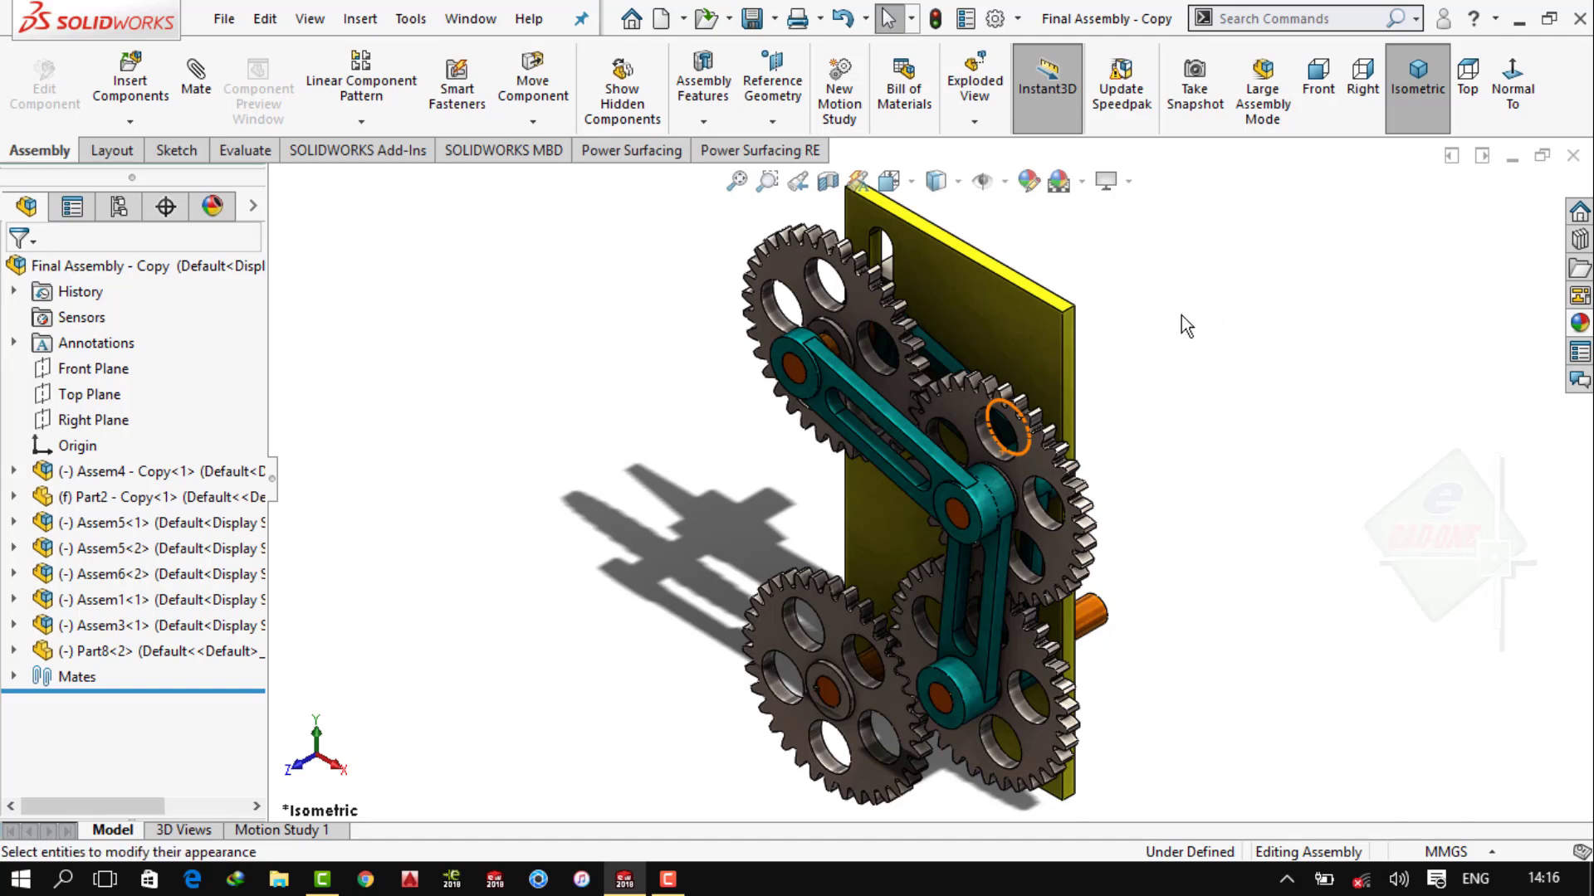
{"action": "right_click", "coordinate": [1163, 367]}
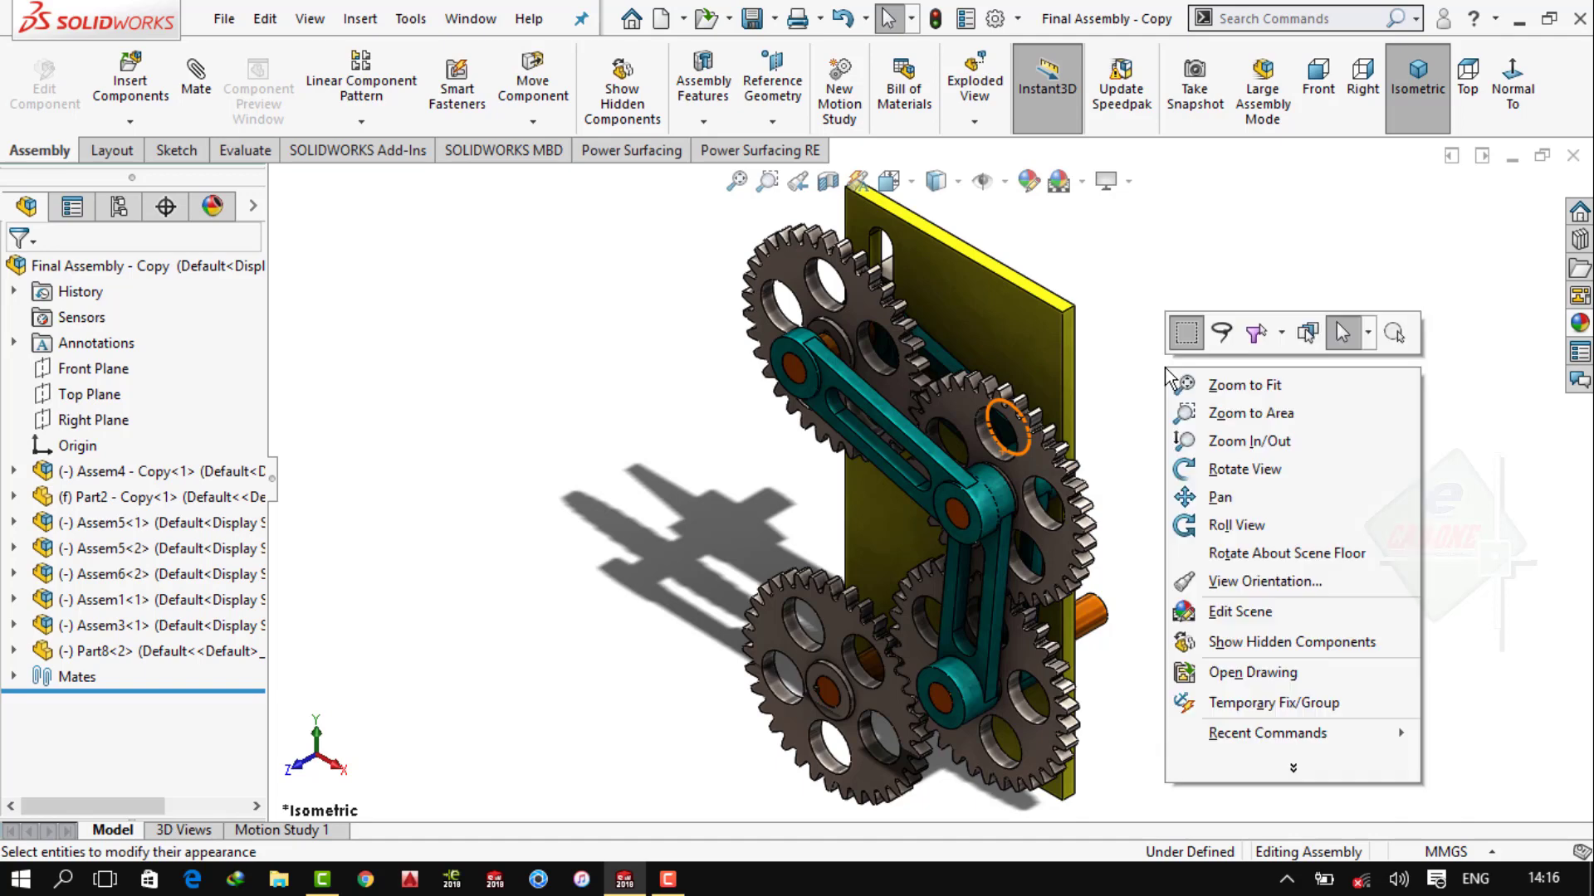
{"action": "left_click", "coordinate": [1391, 118]}
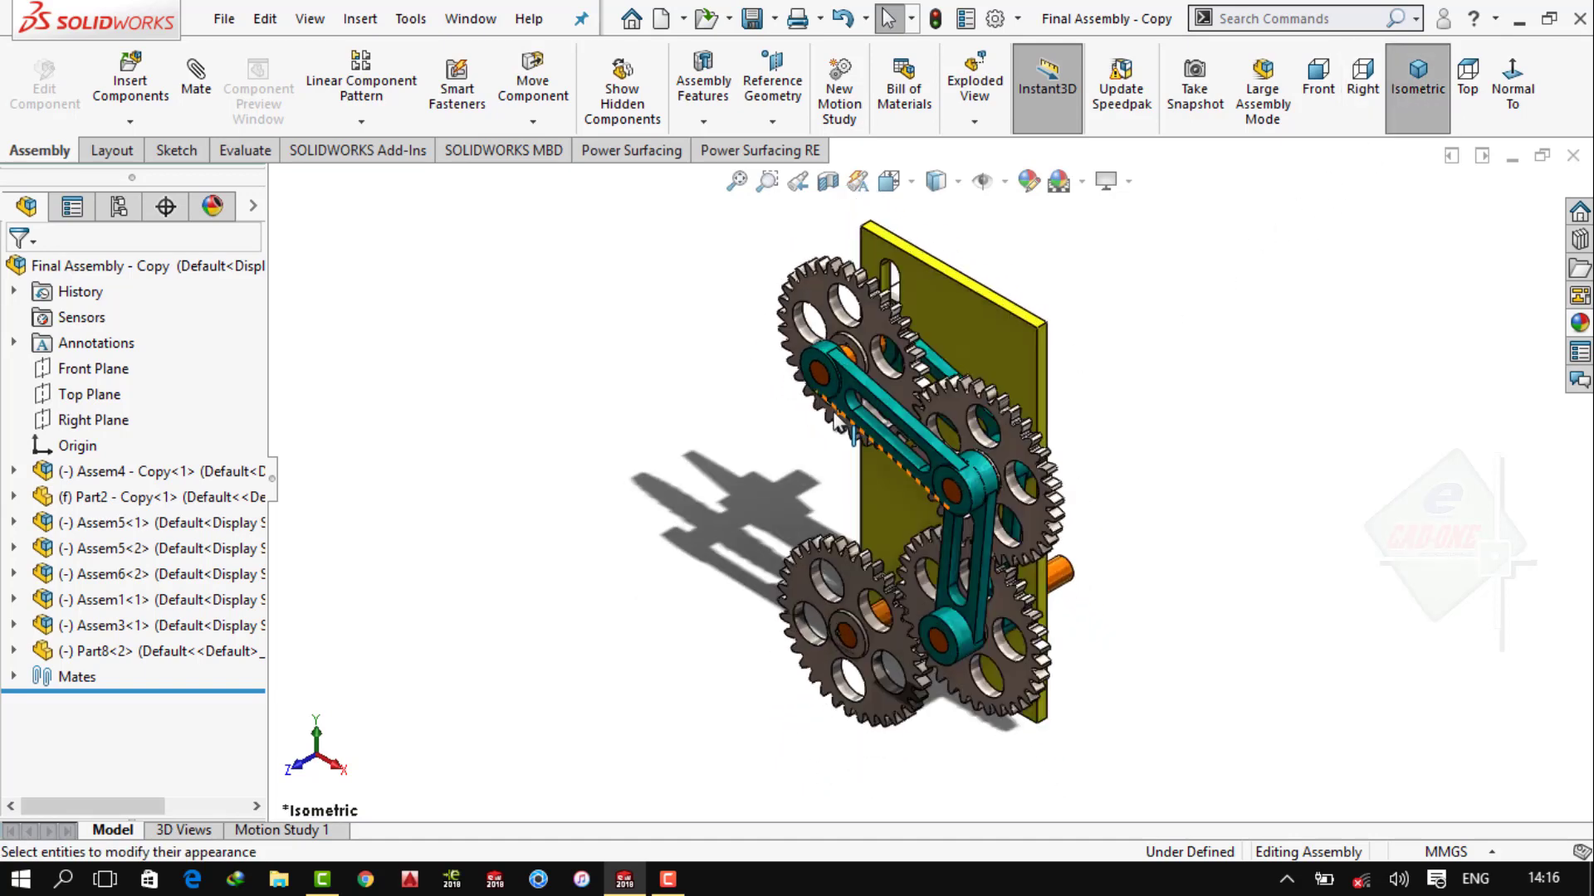
{"action": "scroll", "coordinate": [834, 419], "scroll_direction": "down", "scroll_amount": 2}
{"action": "middle_click_drag", "start_coordinate": [1179, 336], "coordinate": [1292, 419]}
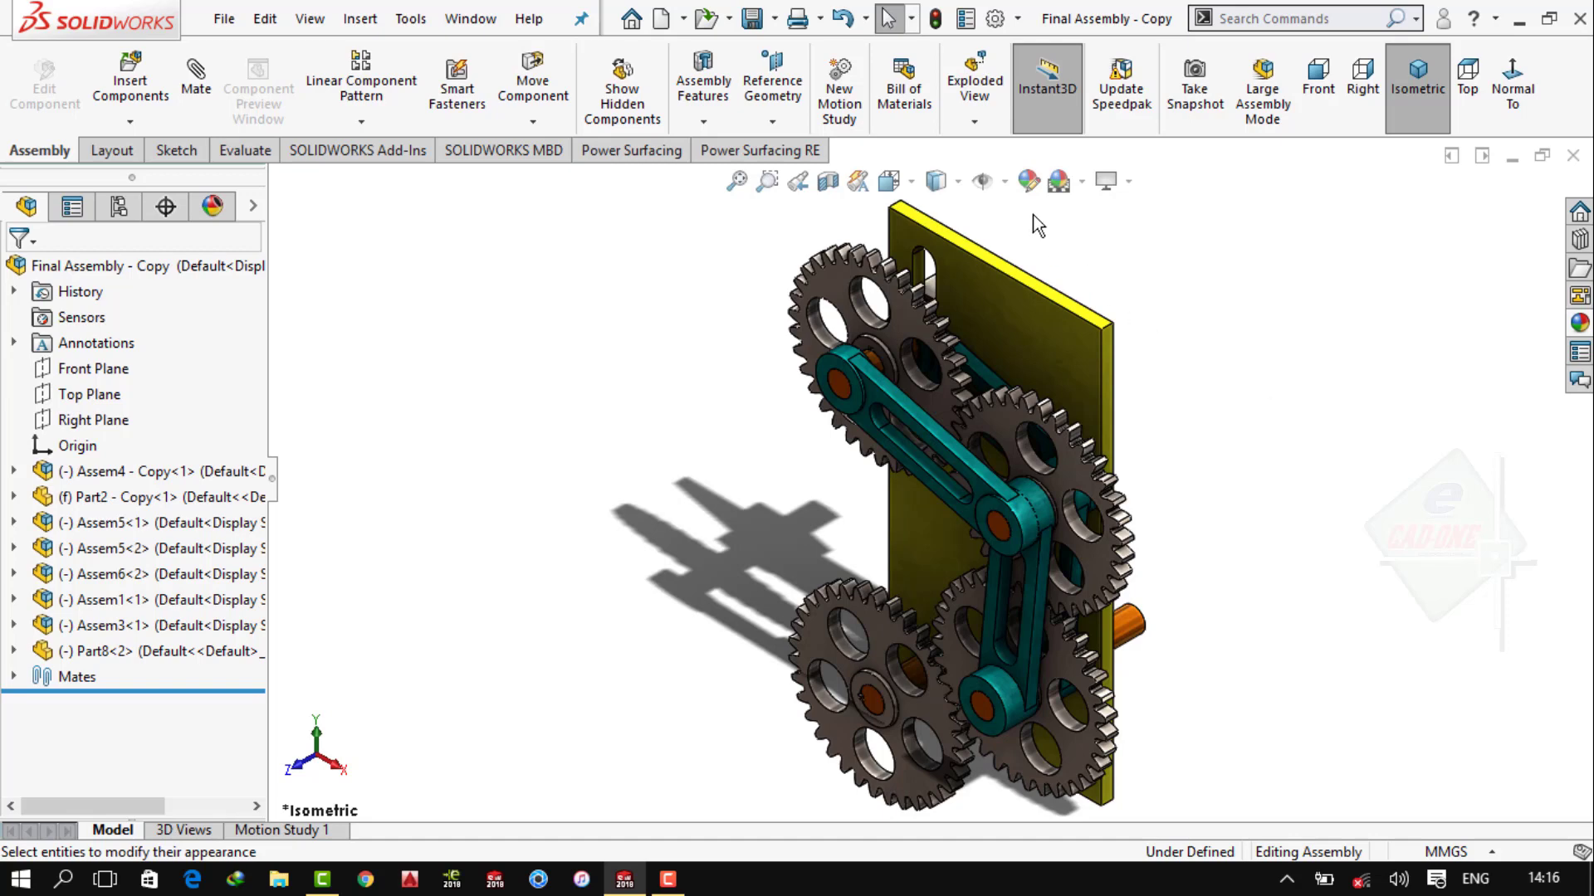
Set the model's display style to Shaded With Edges
{"action": "left_click", "coordinate": [957, 183]}
{"action": "left_click", "coordinate": [944, 242]}
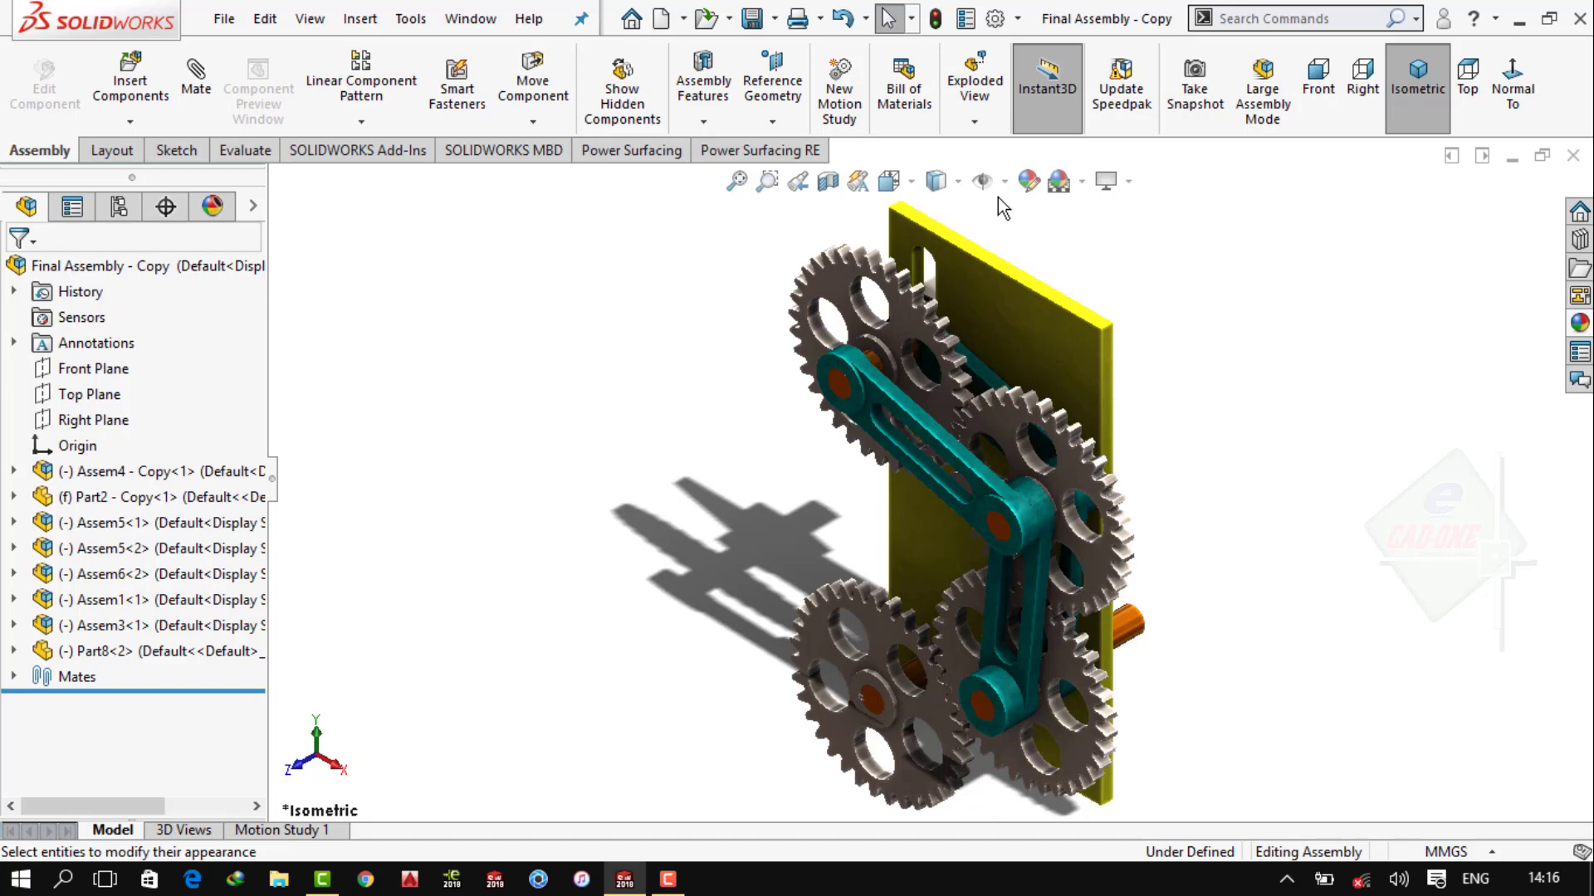
{"action": "left_click", "coordinate": [956, 182]}
{"action": "left_click", "coordinate": [942, 218]}
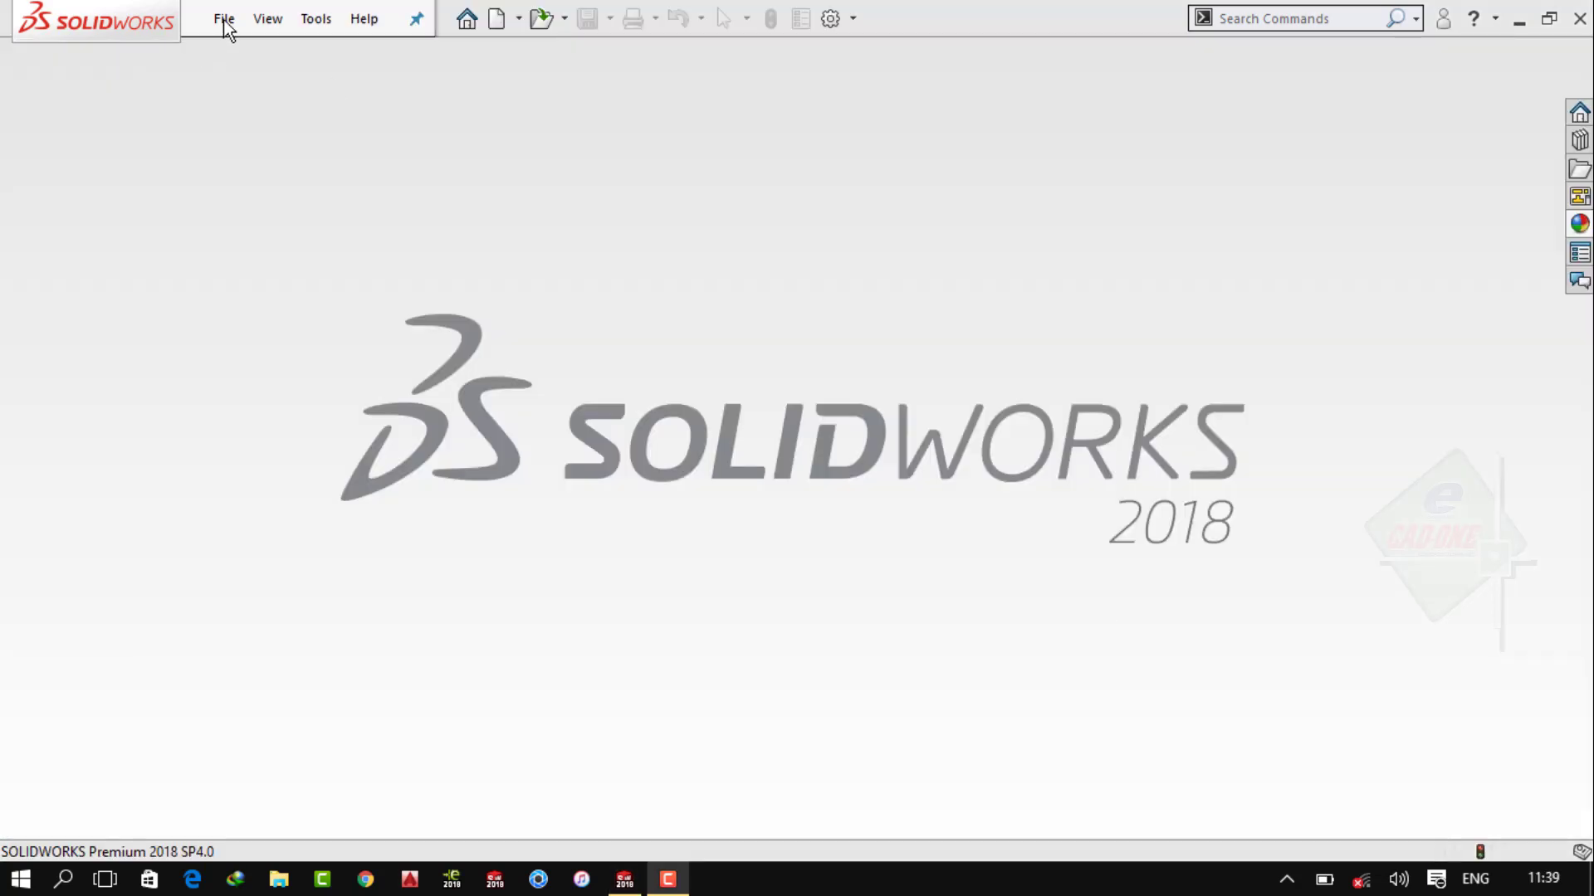
Create a new part and give the viewport a plain white background
{"action": "left_click", "coordinate": [226, 18]}
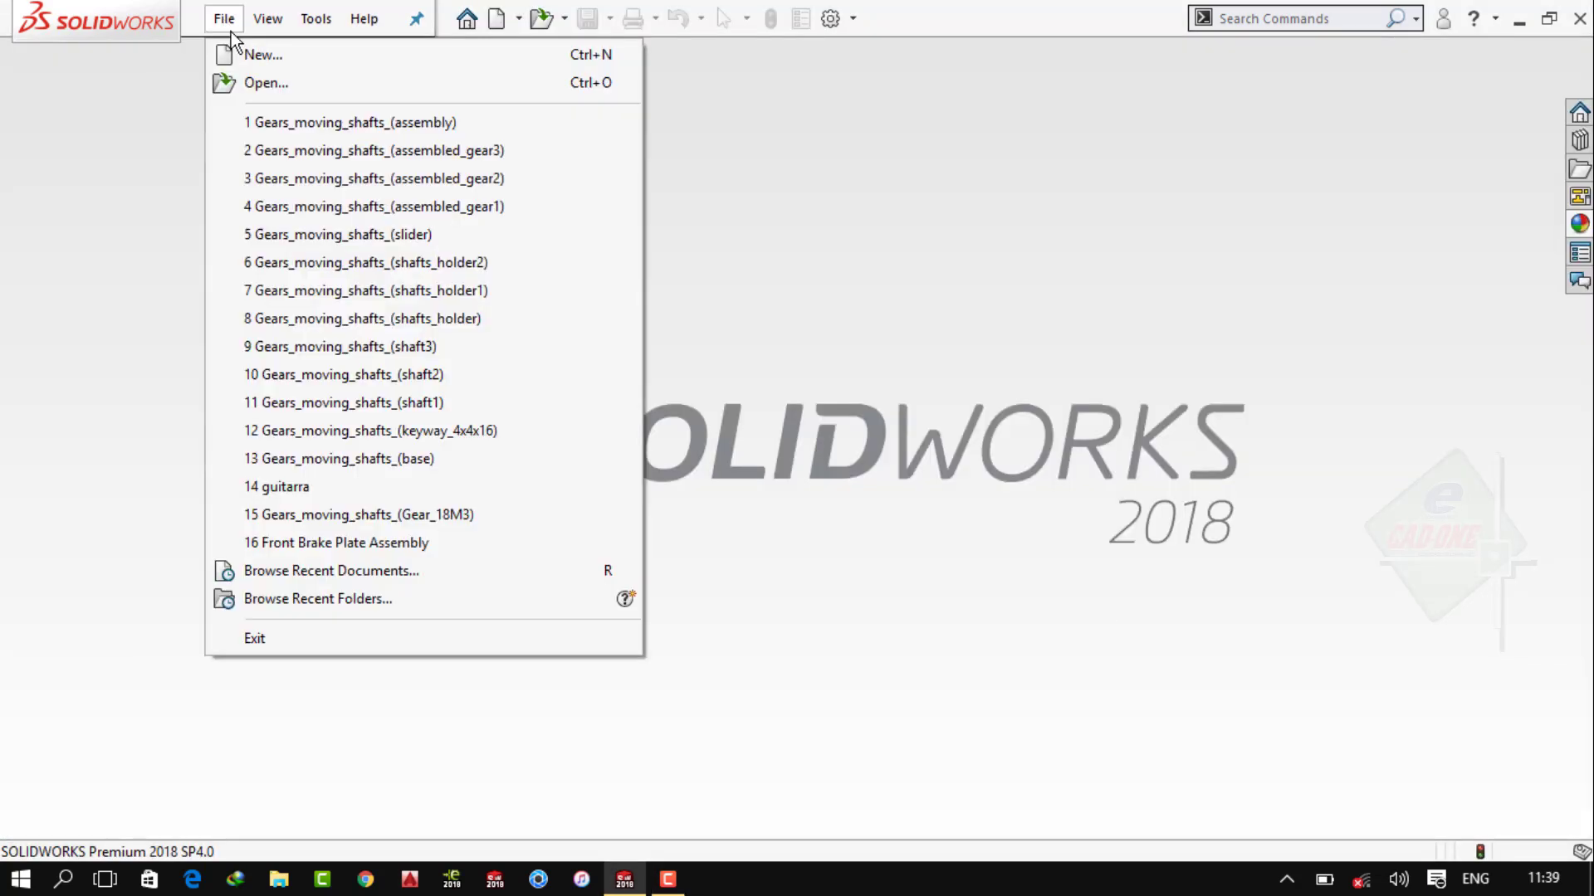
{"action": "left_click", "coordinate": [257, 53]}
{"action": "left_click", "coordinate": [910, 706]}
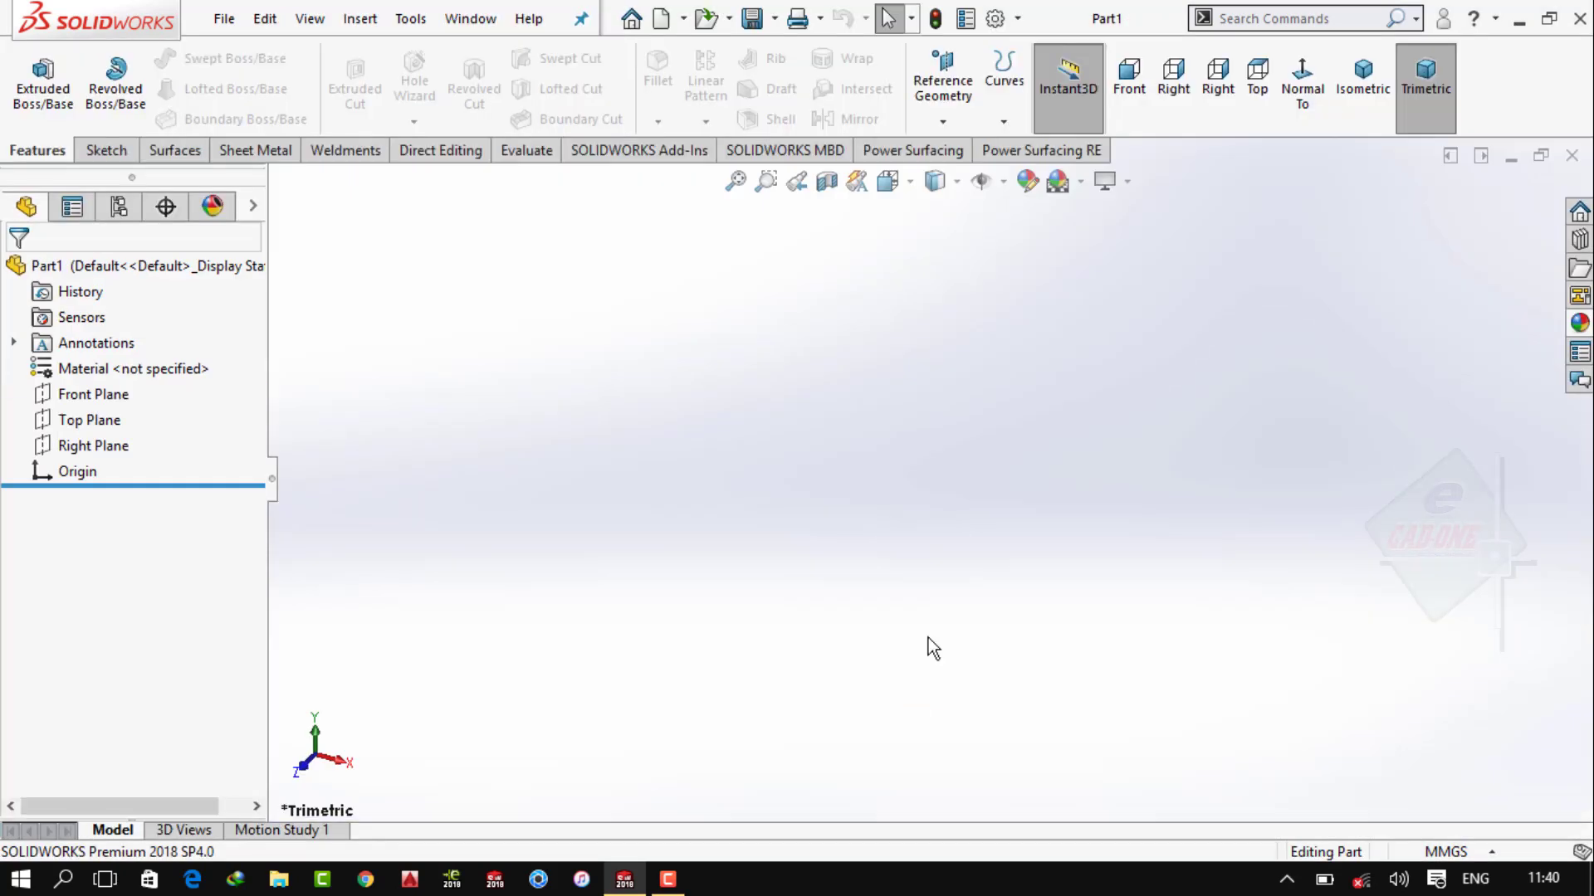
{"action": "left_click", "coordinate": [1079, 183]}
{"action": "left_click", "coordinate": [1112, 60]}
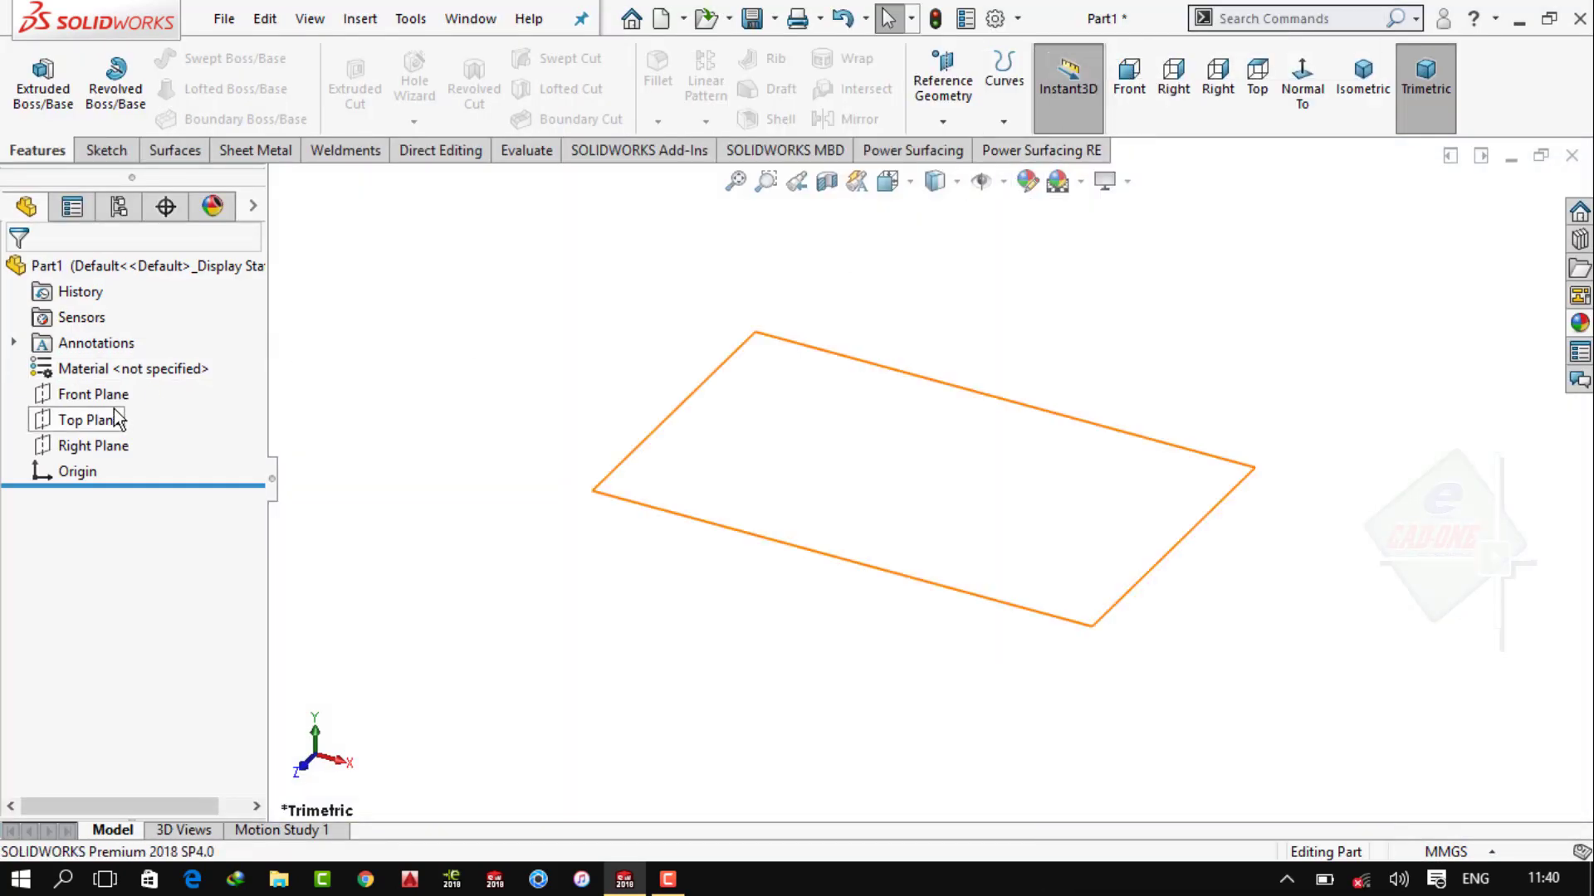
Start a sketch and draw a circle centred on the origin
{"action": "left_click", "coordinate": [93, 394]}
{"action": "left_click", "coordinate": [131, 358]}
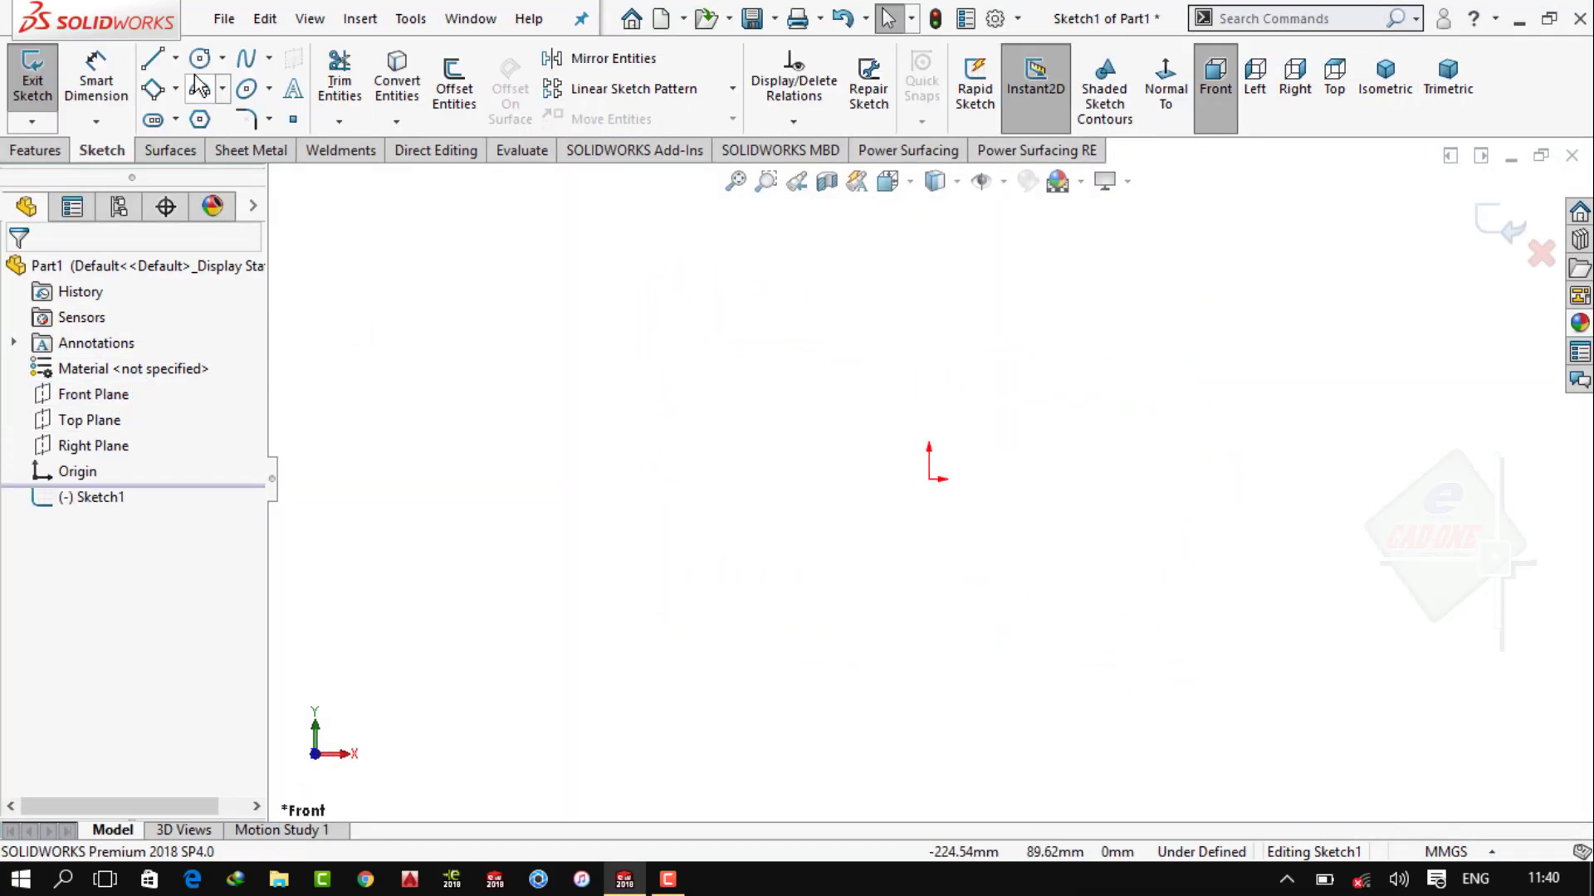
{"action": "left_click", "coordinate": [199, 58]}
{"action": "left_click", "coordinate": [928, 479]}
{"action": "left_click", "coordinate": [776, 342]}
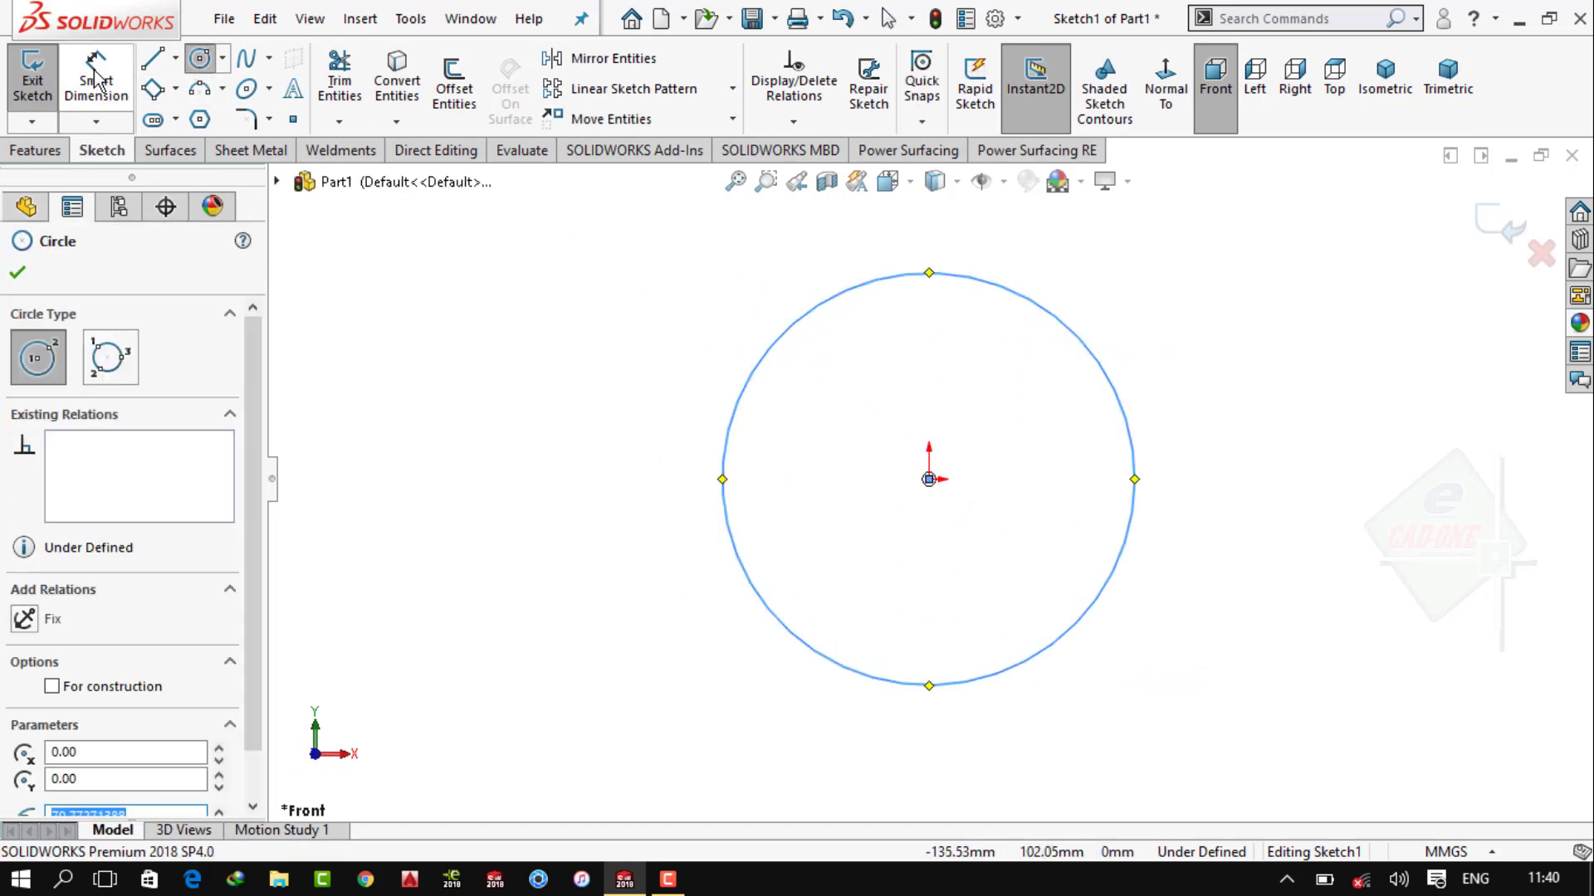
{"action": "key", "text": "Escape"}
Dimension the circle's diameter to 130 mm
{"action": "left_click", "coordinate": [771, 352]}
{"action": "left_click", "coordinate": [531, 472]}
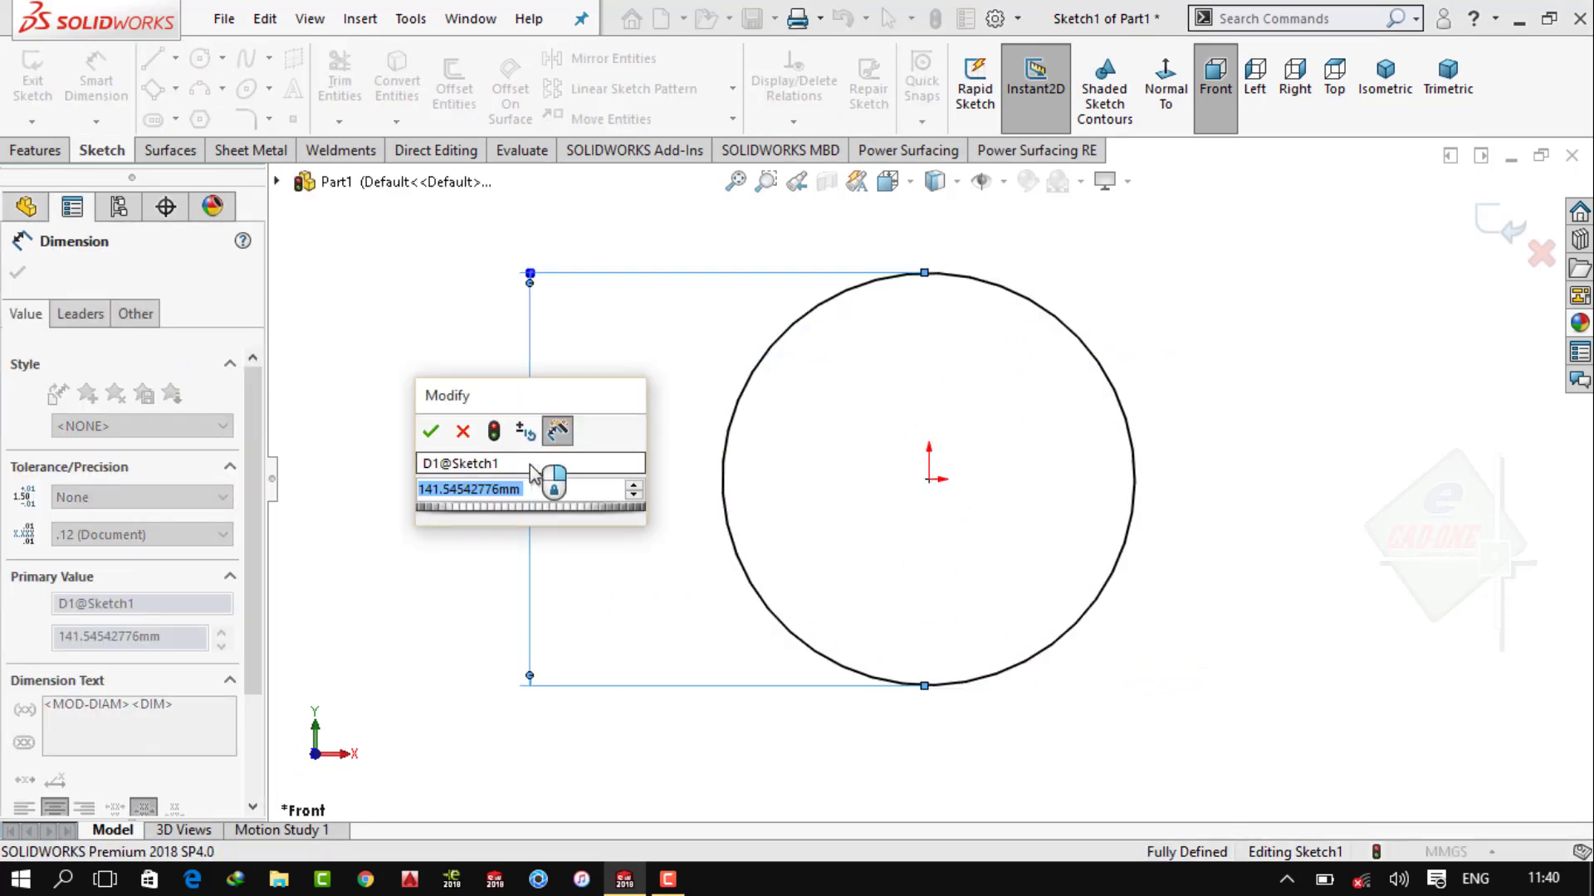
{"action": "type", "text": "130"}
{"action": "key", "text": "Return"}
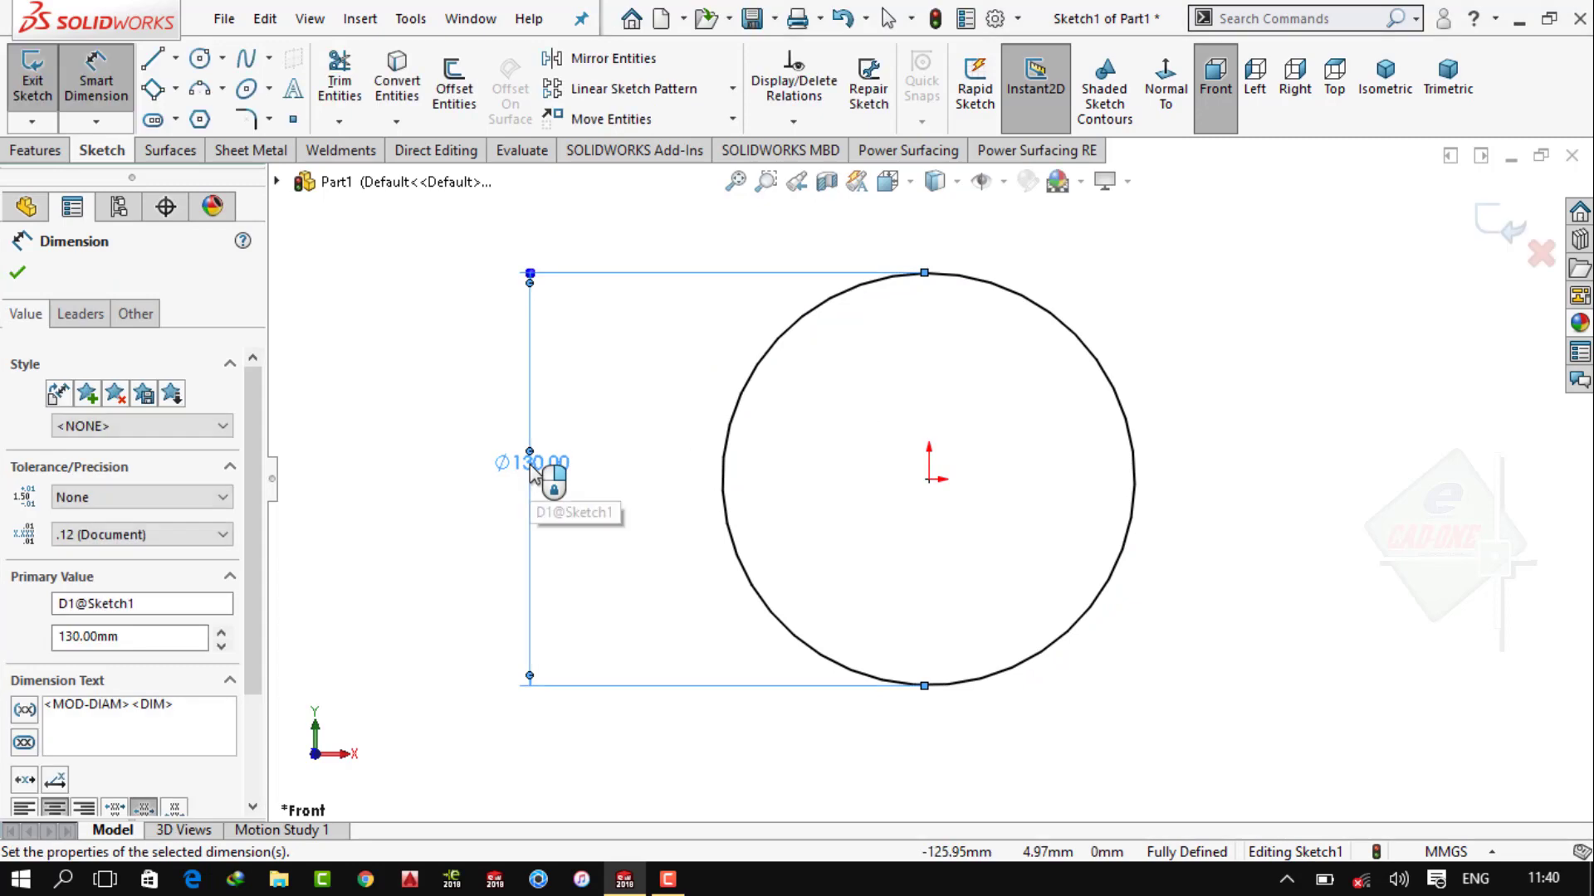
{"action": "key", "text": "Escape"}
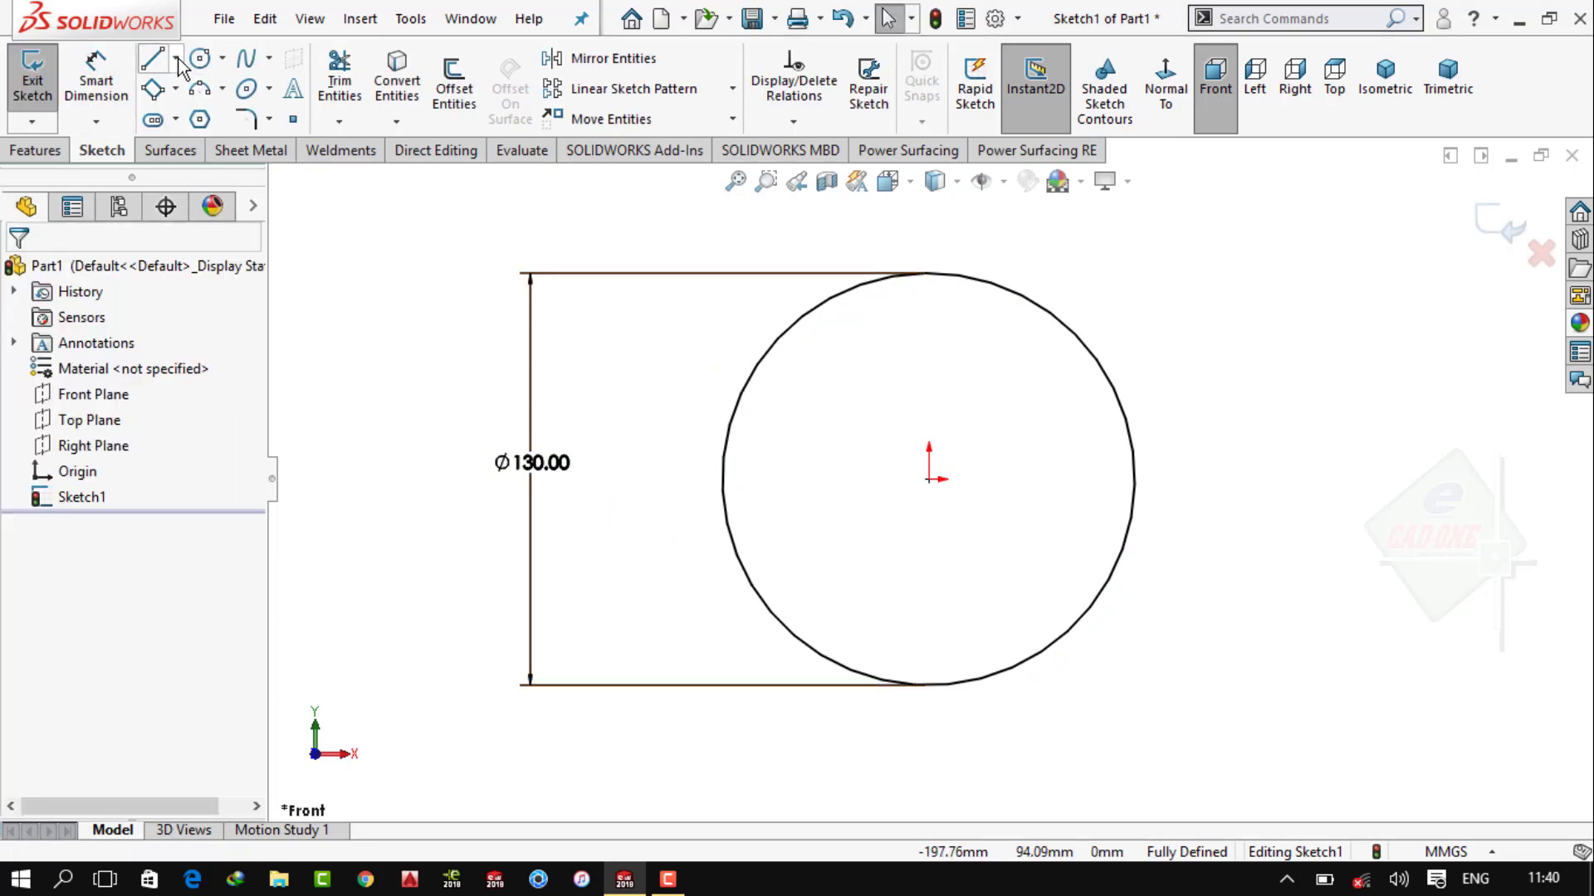
{"action": "left_click", "coordinate": [293, 118]}
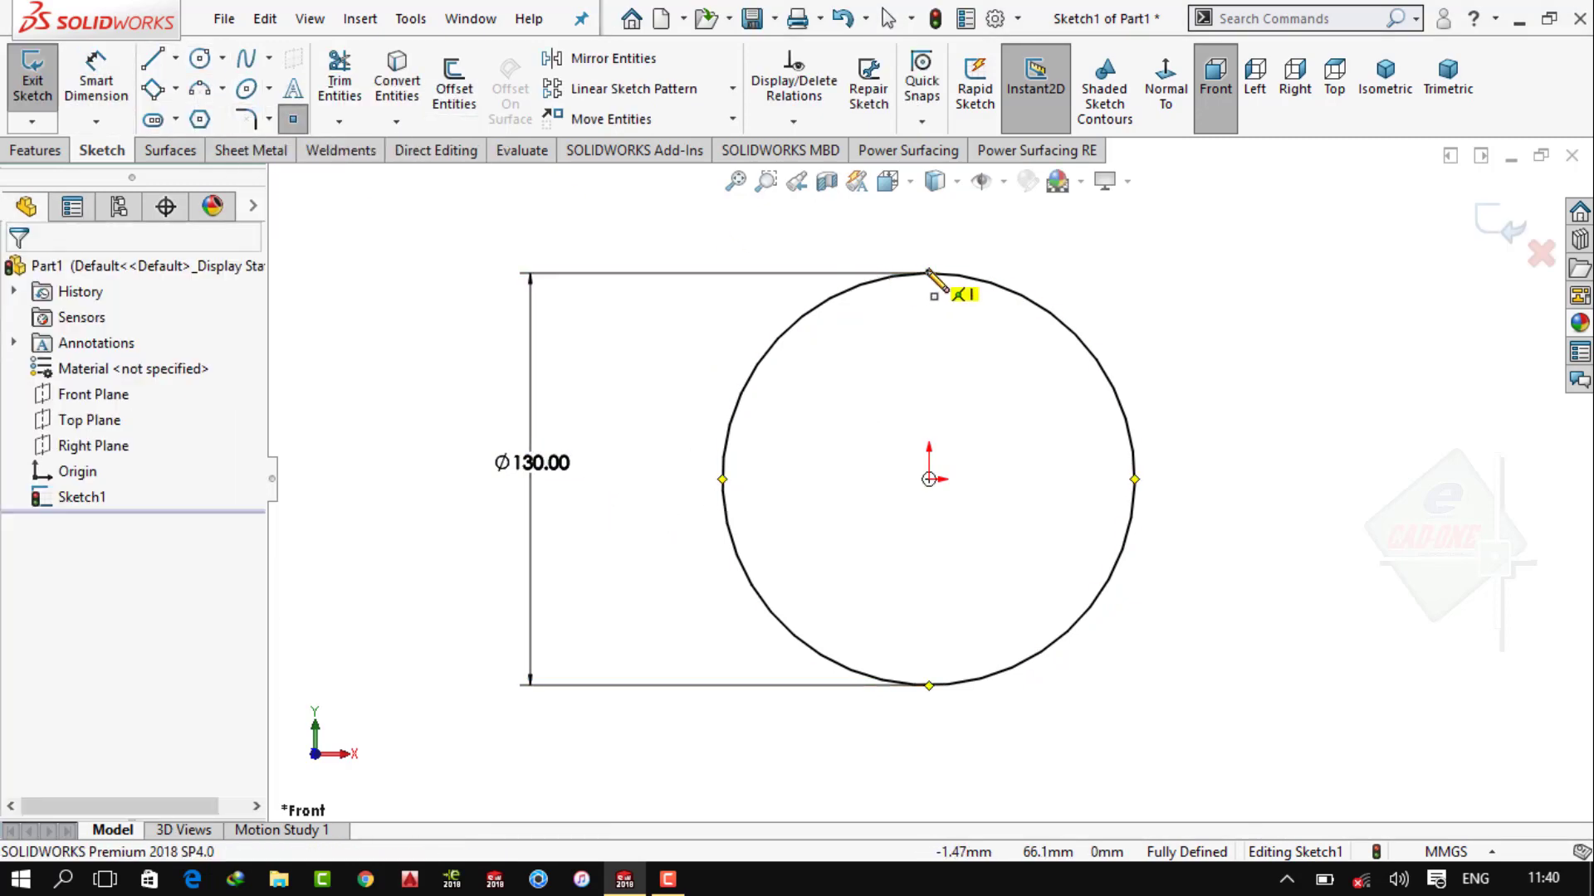
Place a point at the circle's top and draw a vertical centerline up from it
{"action": "left_click", "coordinate": [928, 273]}
{"action": "scroll", "coordinate": [828, 274], "scroll_direction": "down", "scroll_amount": 3}
{"action": "scroll", "coordinate": [828, 274], "scroll_direction": "down", "scroll_amount": 1}
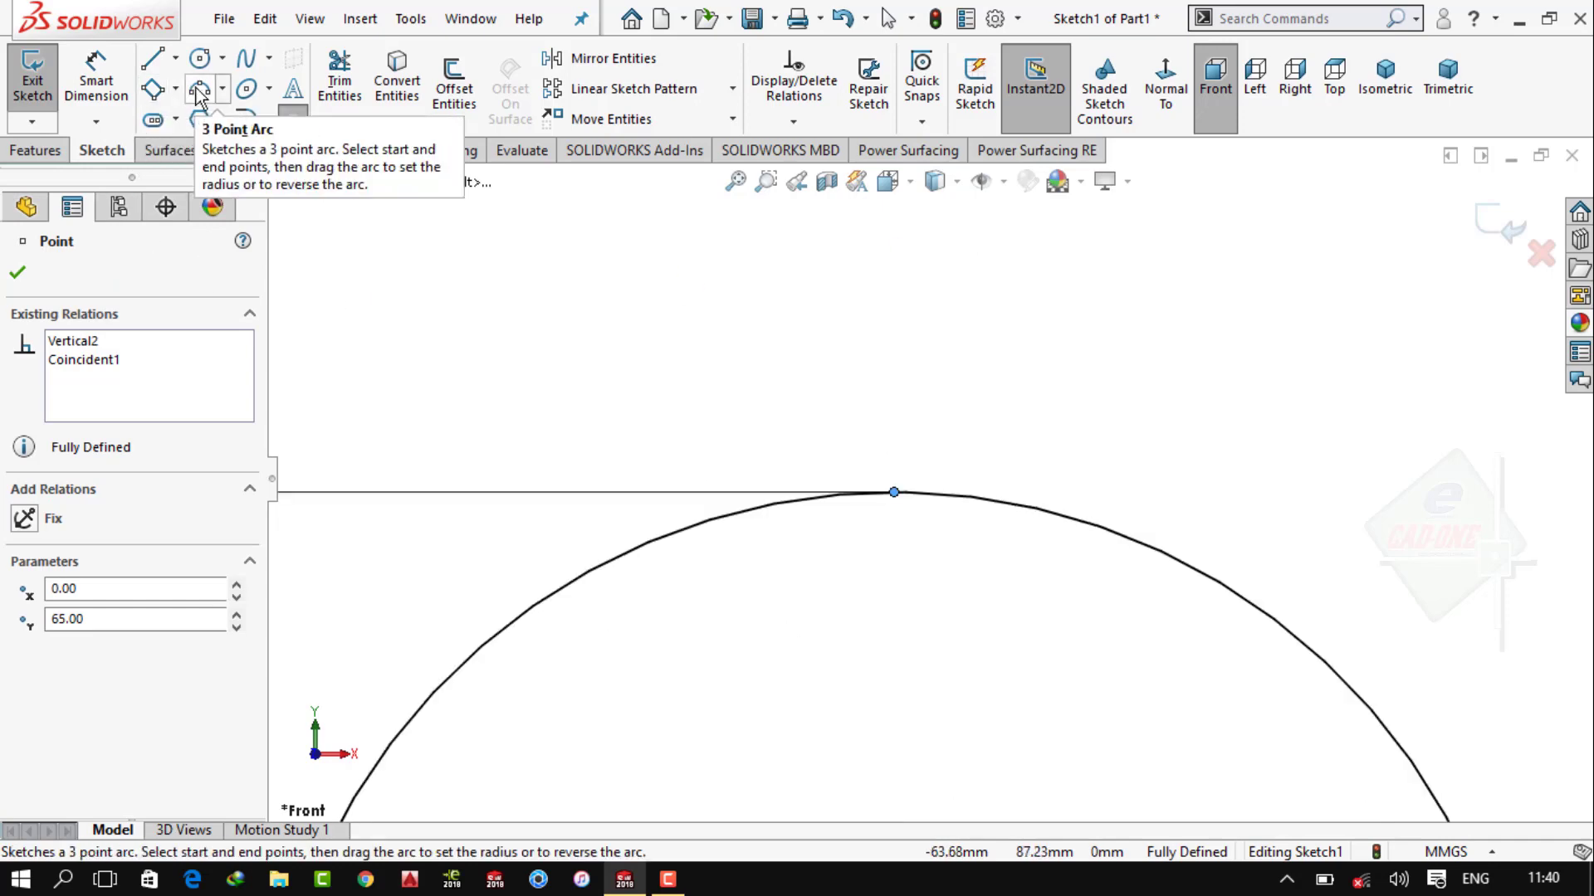
{"action": "left_click", "coordinate": [175, 58]}
{"action": "left_click", "coordinate": [209, 114]}
{"action": "left_click", "coordinate": [894, 492]}
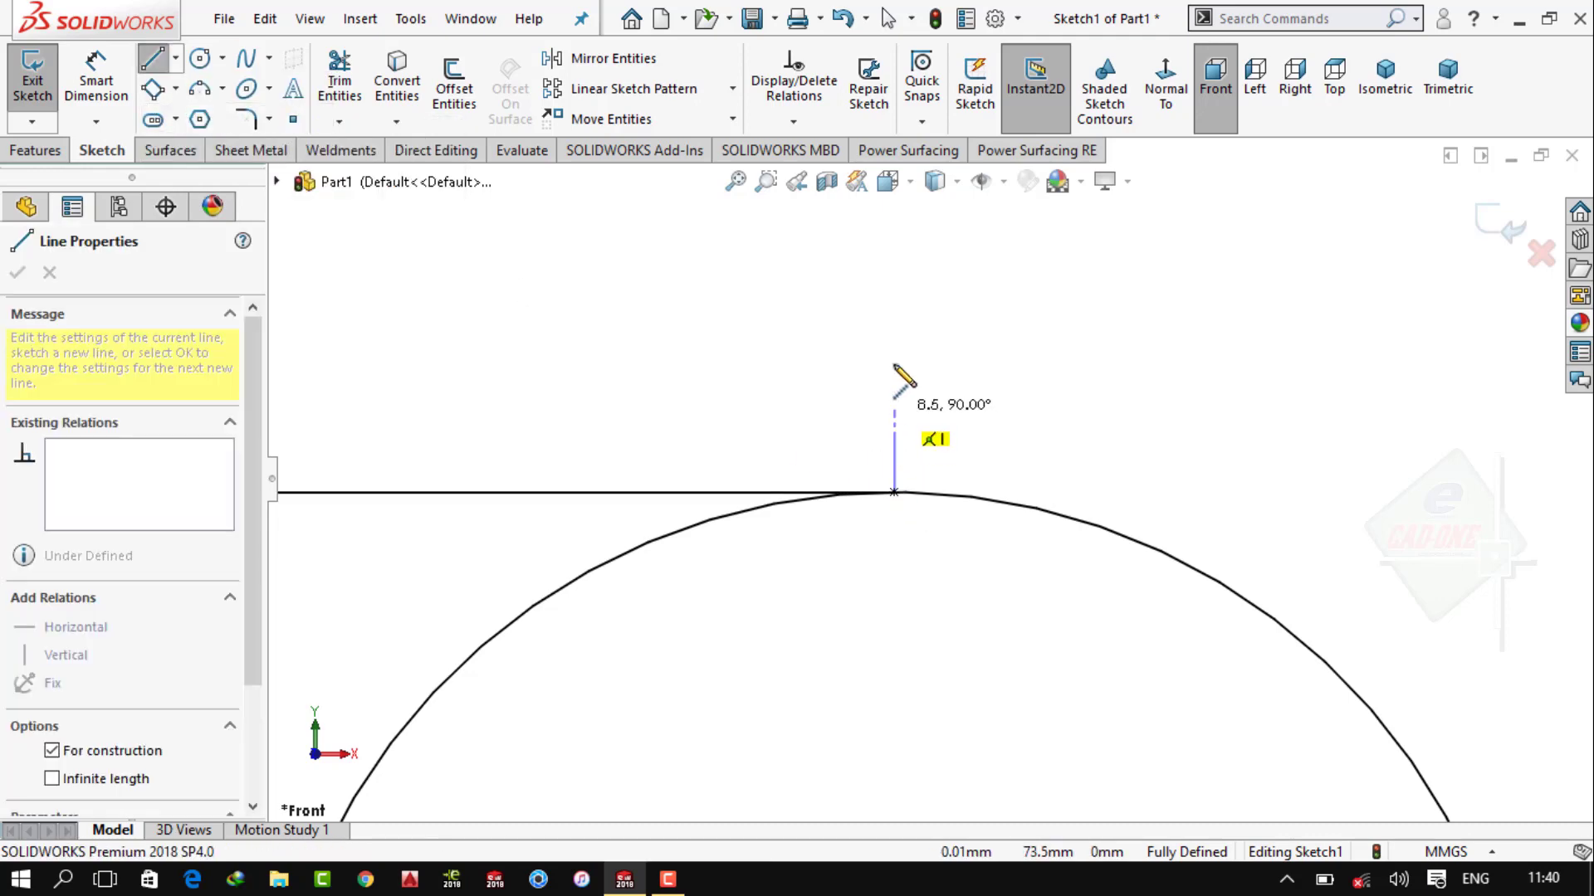
{"action": "left_click", "coordinate": [894, 270]}
{"action": "key", "text": "Escape"}
Dimension the centerline's length to 11.74 mm
{"action": "left_click", "coordinate": [91, 94]}
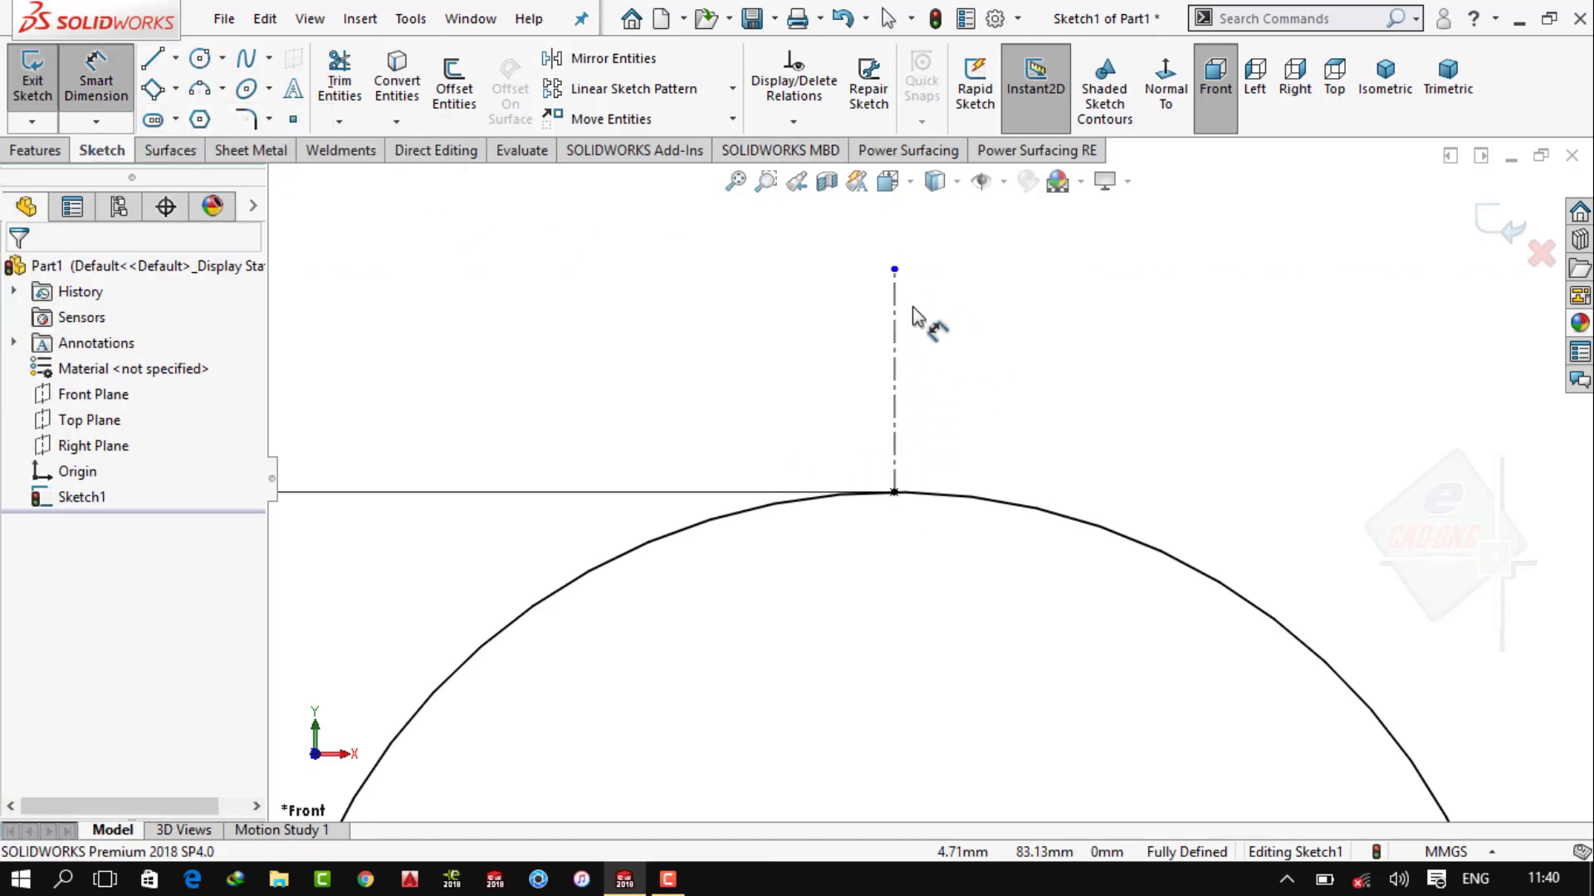
{"action": "left_click", "coordinate": [895, 323]}
{"action": "left_click", "coordinate": [1008, 377]}
{"action": "type", "text": "11"}
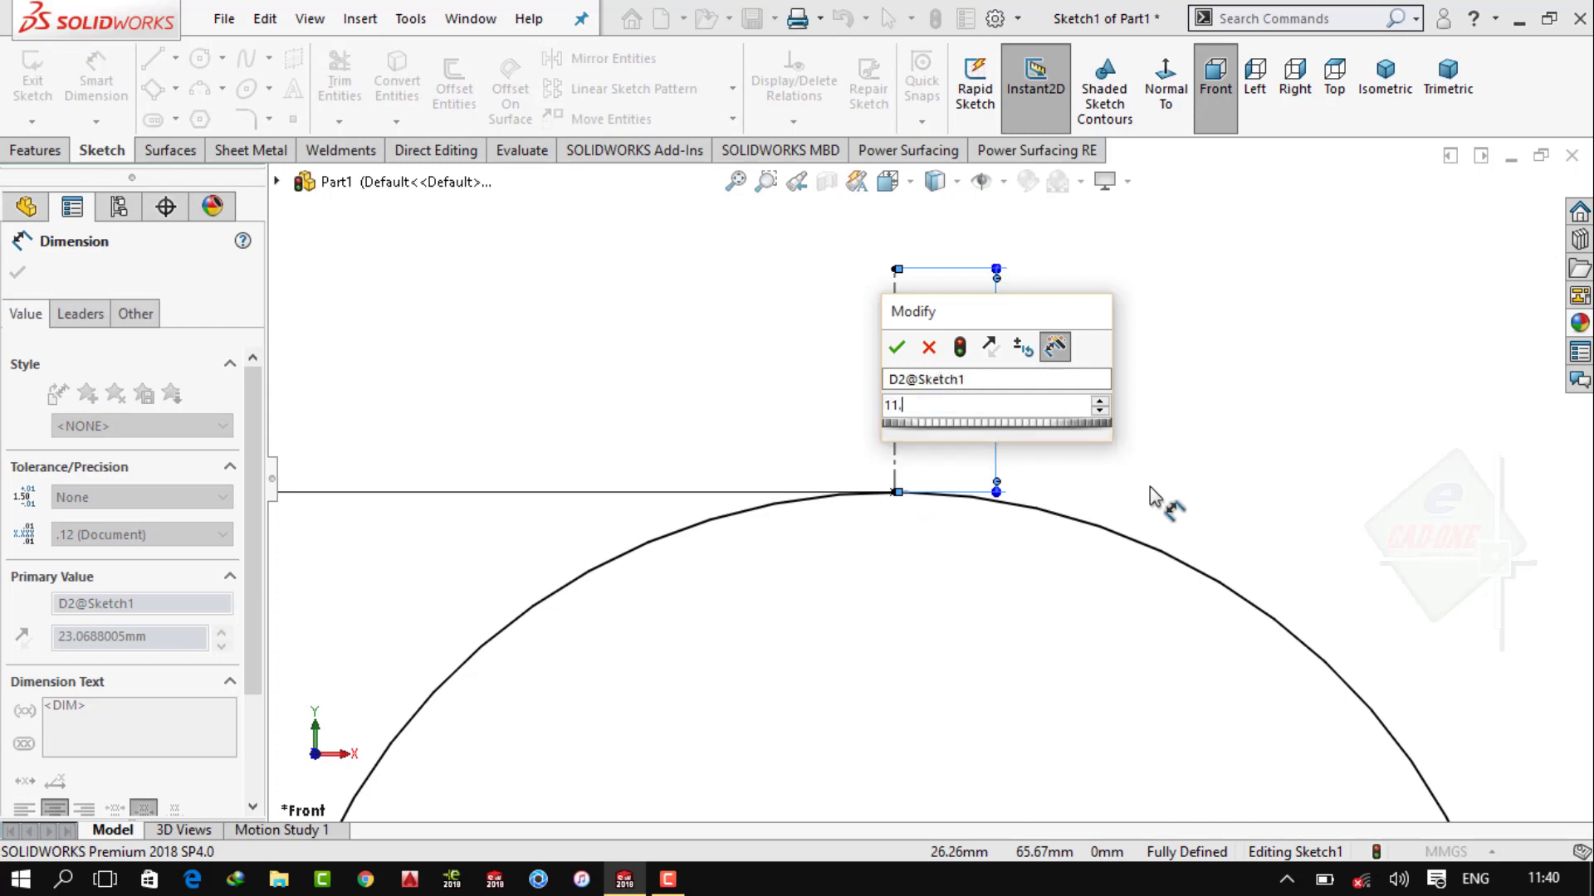
{"action": "type", "text": ".74"}
{"action": "key", "text": "Return"}
{"action": "key", "text": "Escape"}
{"action": "scroll", "coordinate": [958, 436], "scroll_direction": "down", "scroll_amount": 2}
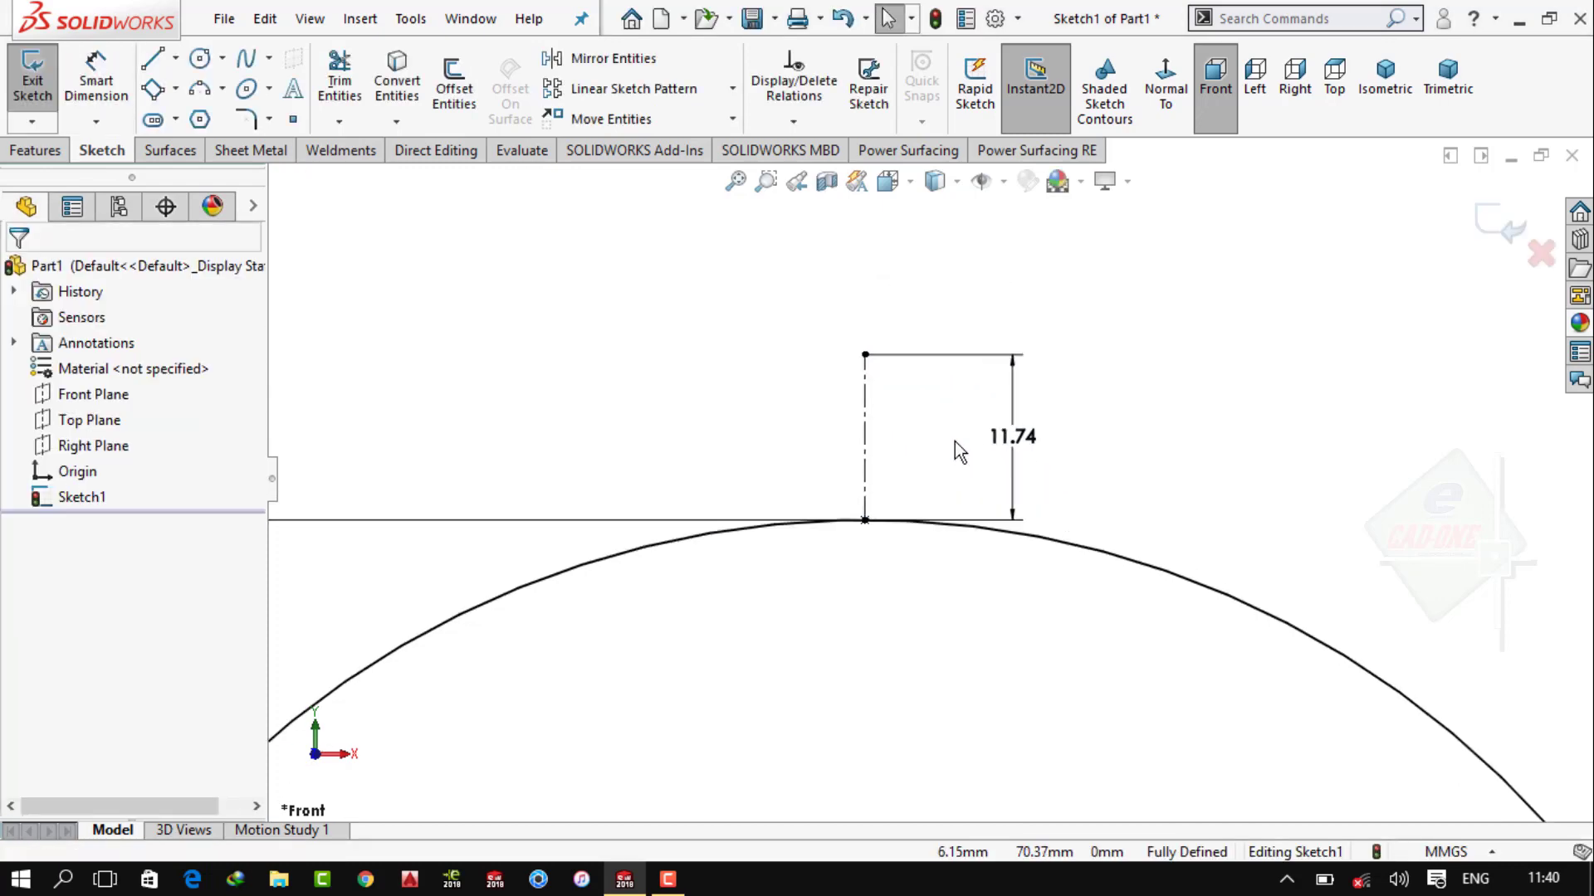
{"action": "left_click", "coordinate": [200, 88]}
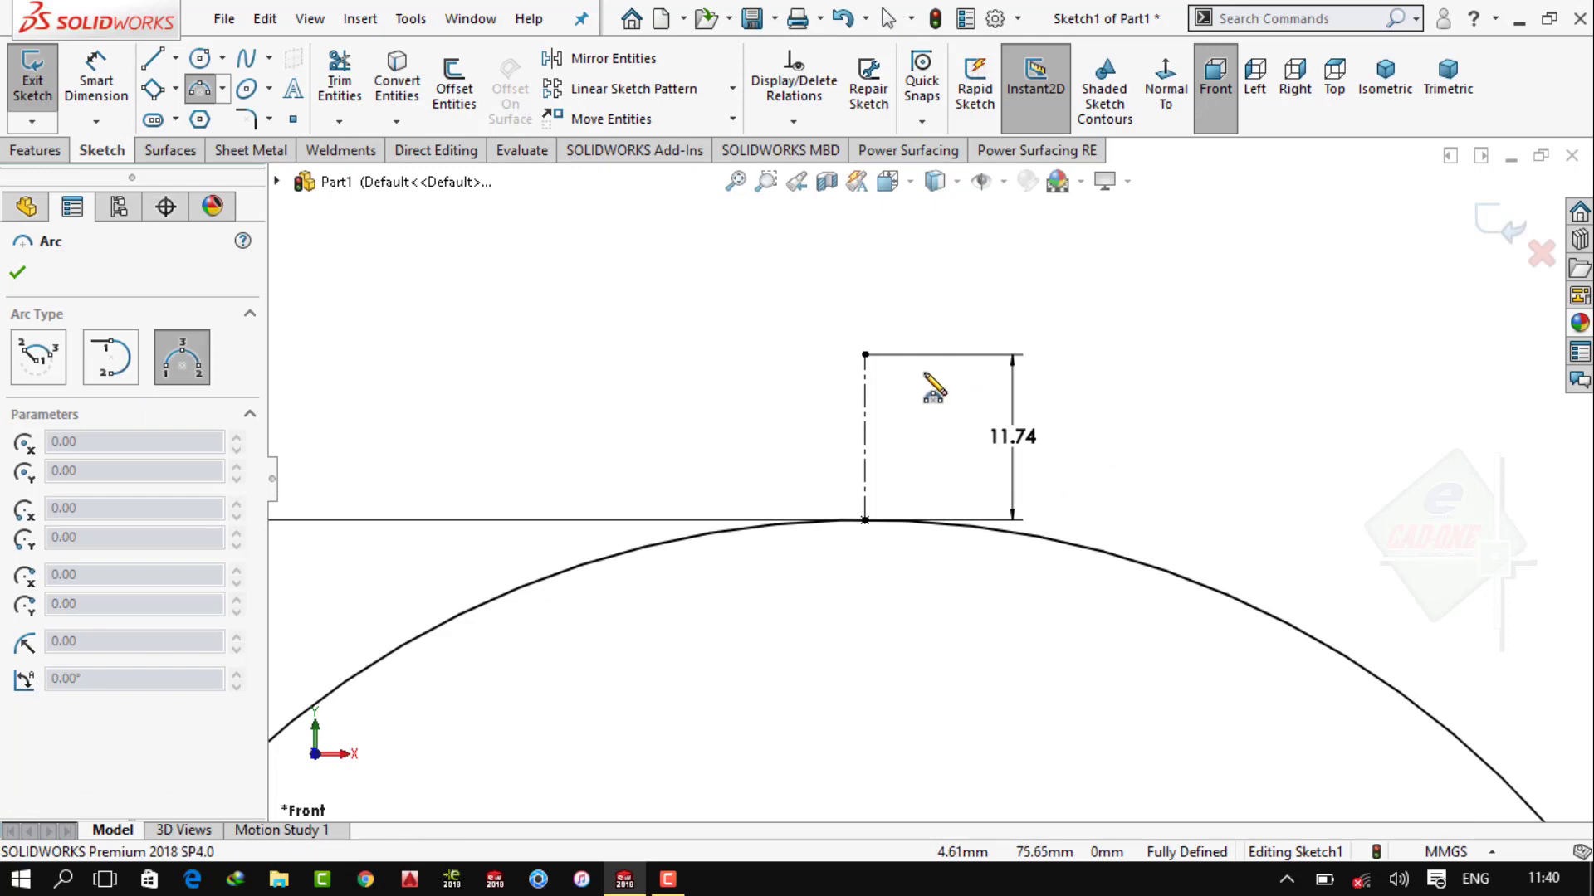
Draw a 3-point arc down from the centerline's top and give it radius 24.43 mm
{"action": "left_click", "coordinate": [865, 354]}
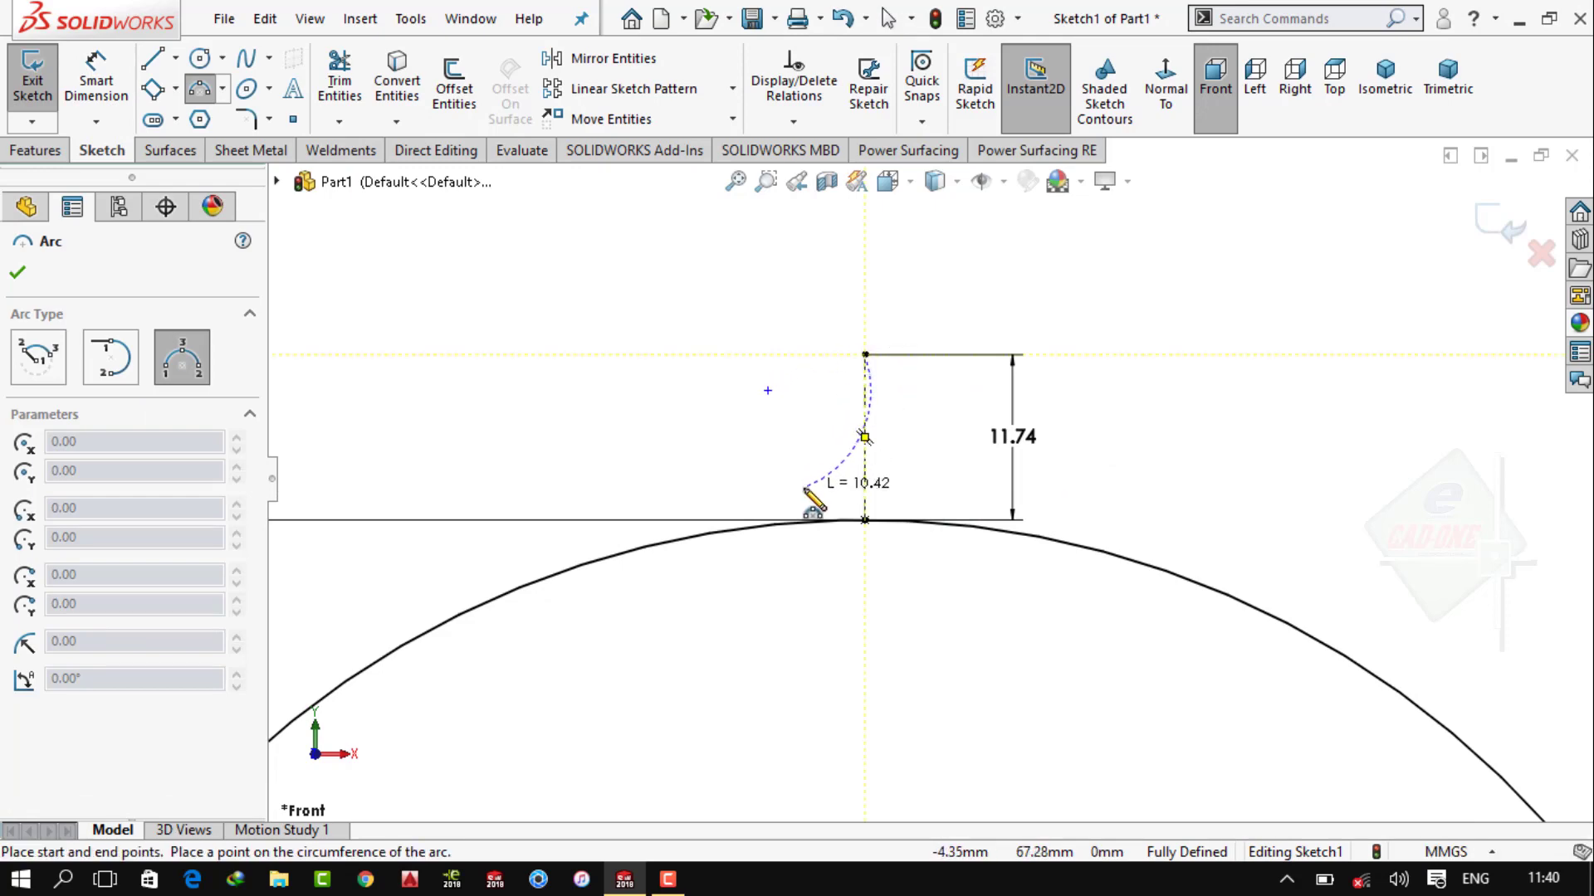
{"action": "left_click", "coordinate": [804, 488]}
{"action": "left_click", "coordinate": [838, 440]}
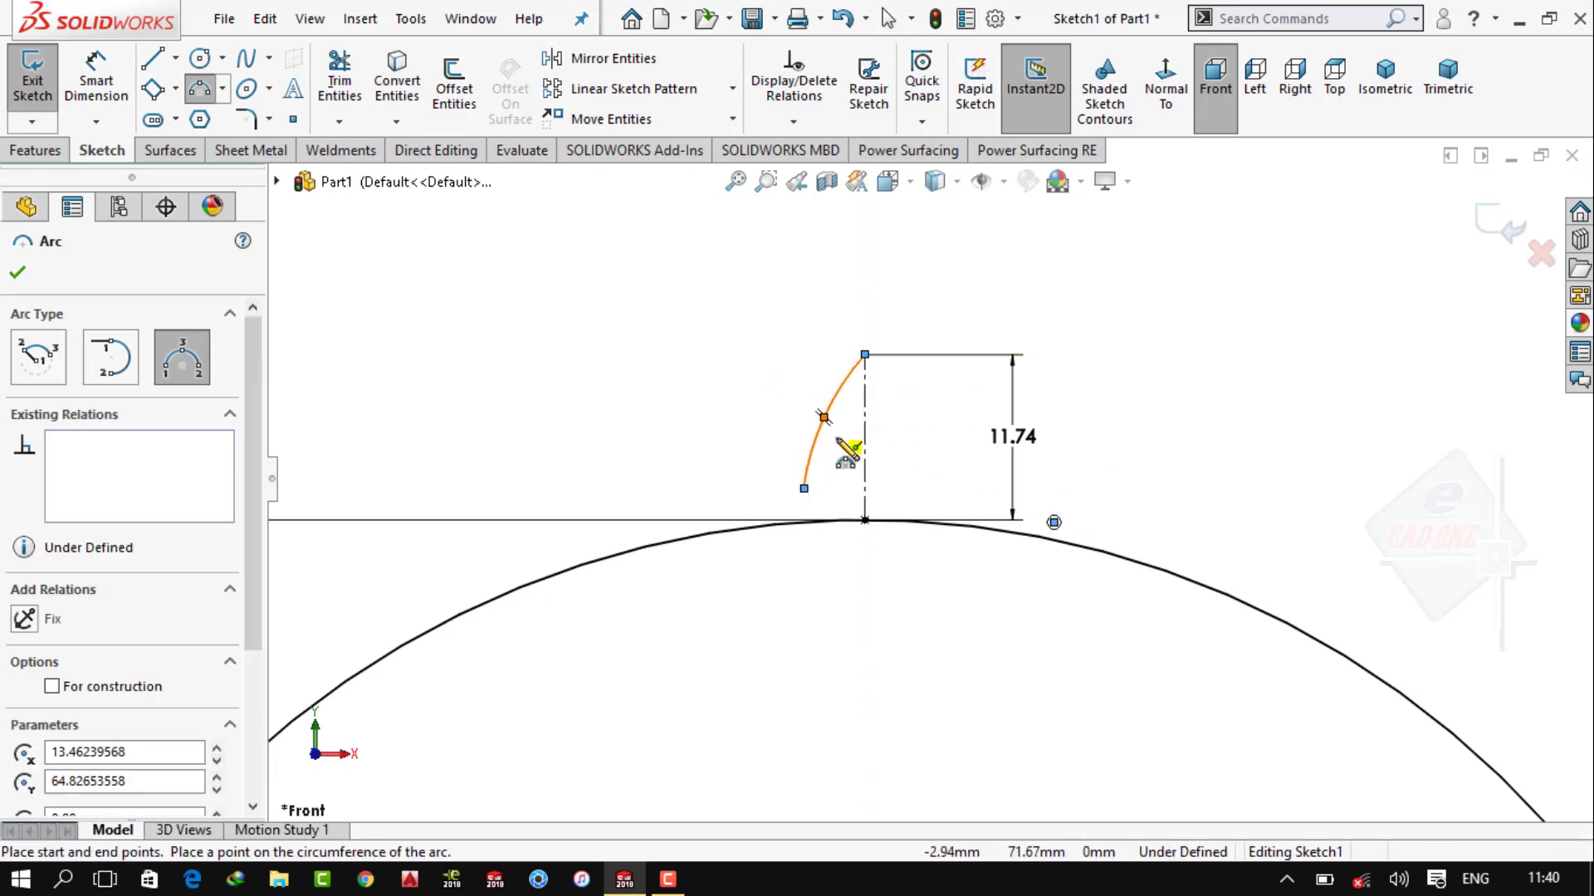
{"action": "key", "text": "Escape"}
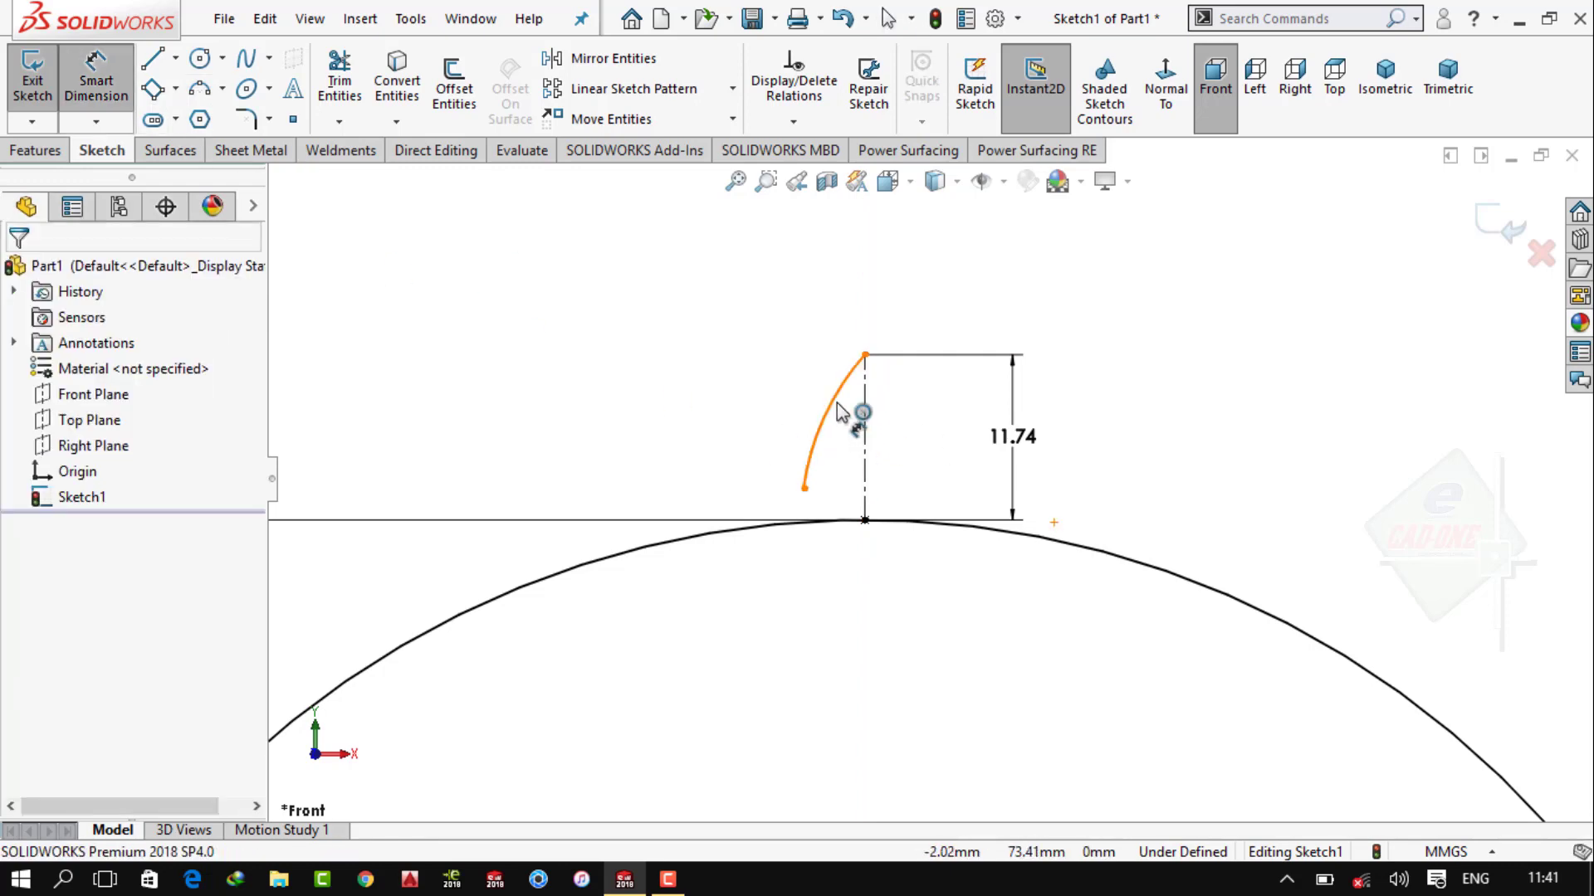
{"action": "left_click", "coordinate": [840, 410]}
{"action": "left_click", "coordinate": [745, 347]}
{"action": "type", "text": "24."}
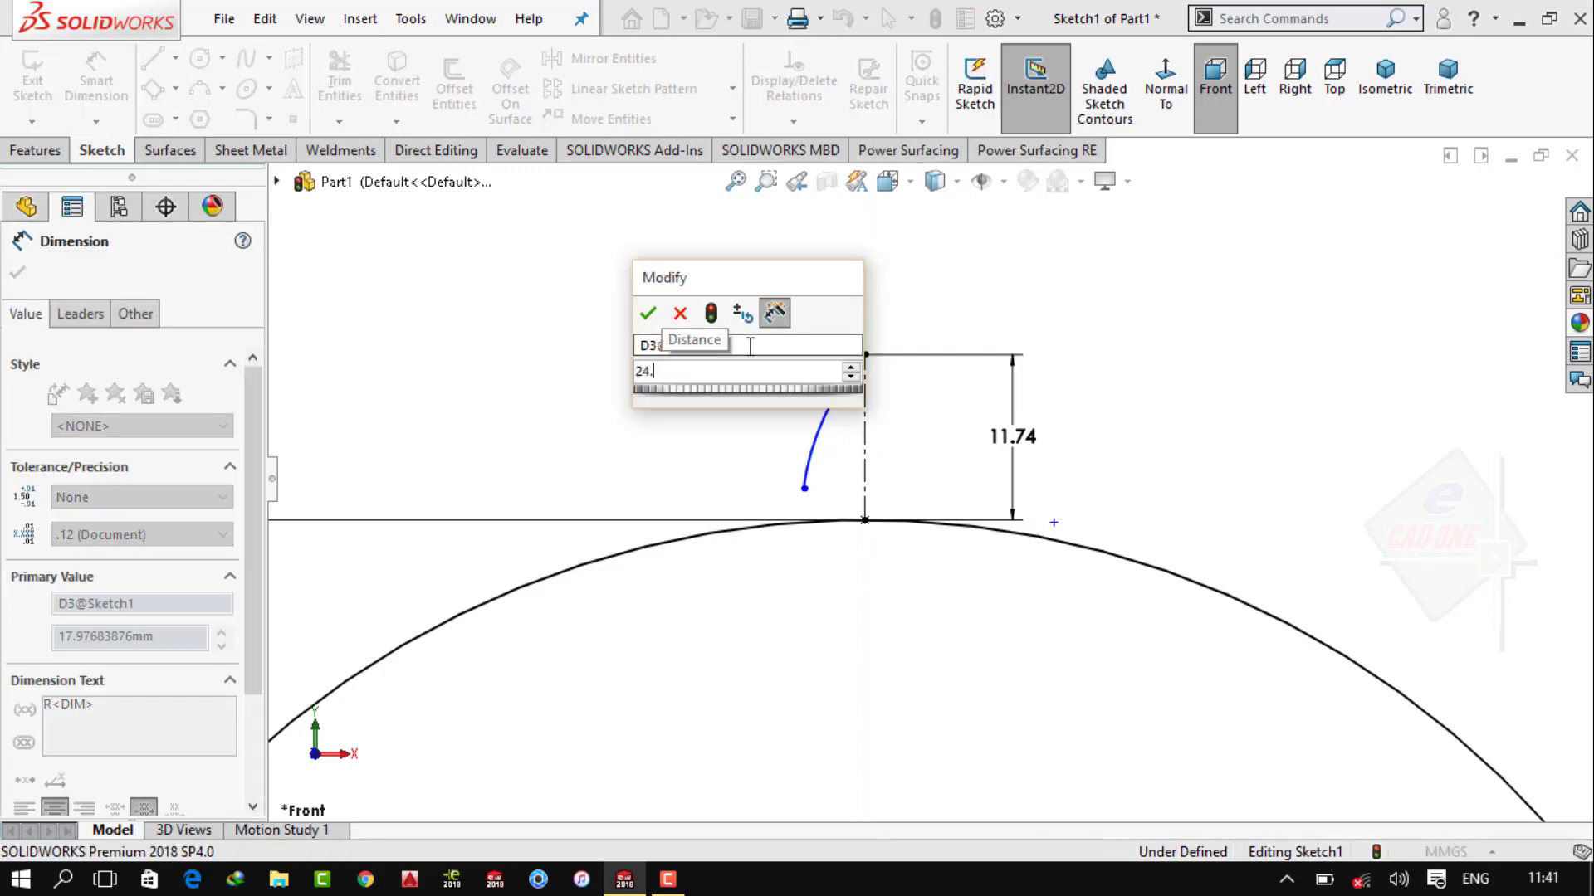
{"action": "type", "text": "43"}
{"action": "key", "text": "Return"}
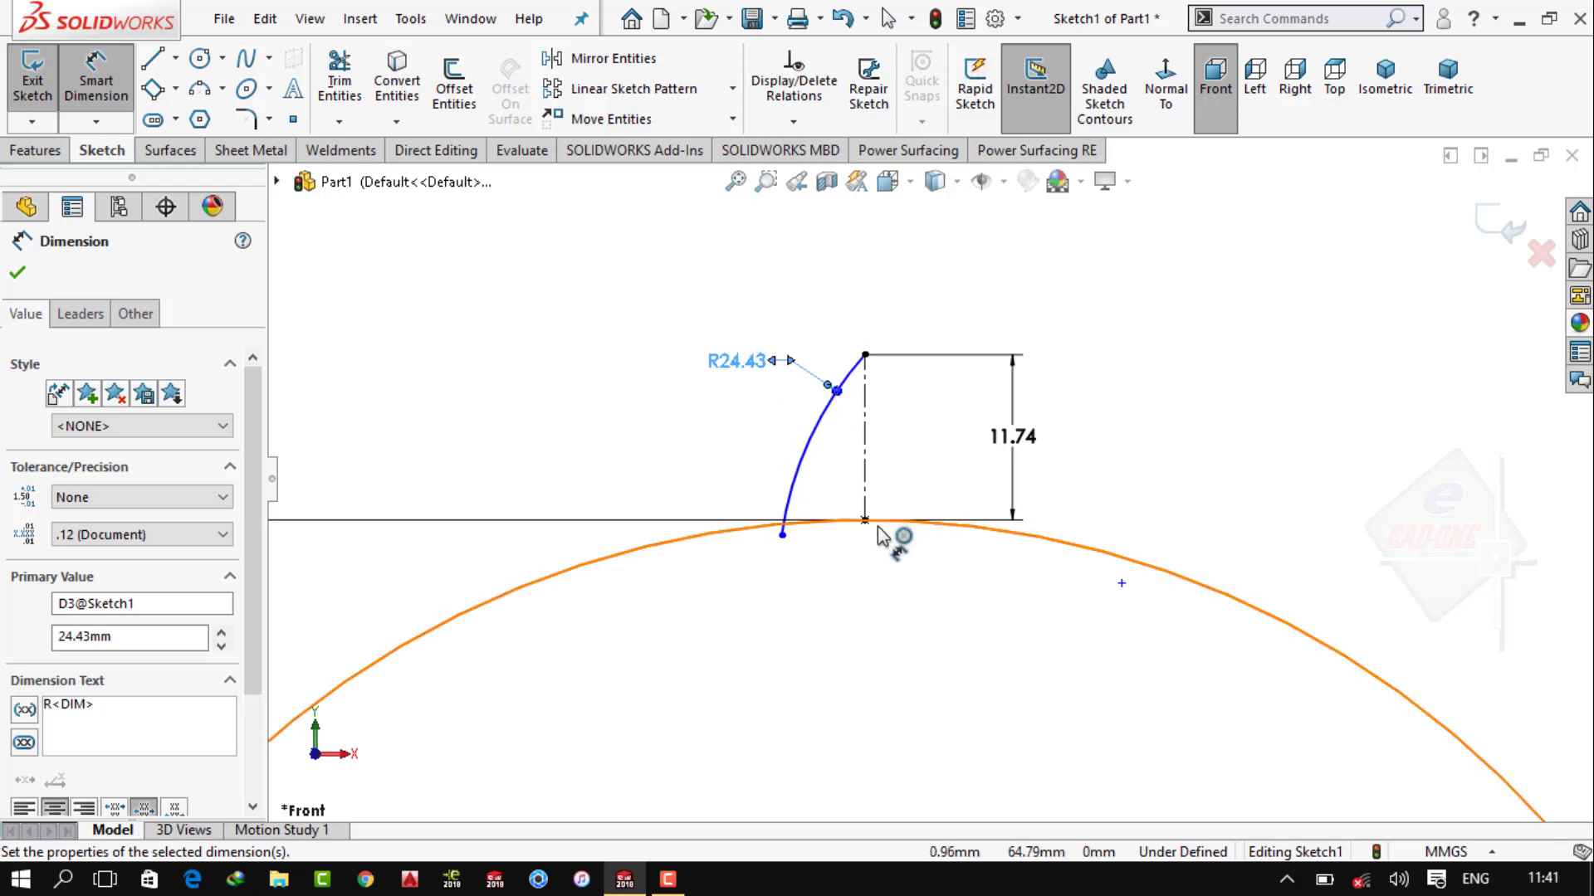
{"action": "key", "text": "Escape"}
Try the trim and sketch fillet tools on the R24.43 arc, then cancel
{"action": "key", "text": "t"}
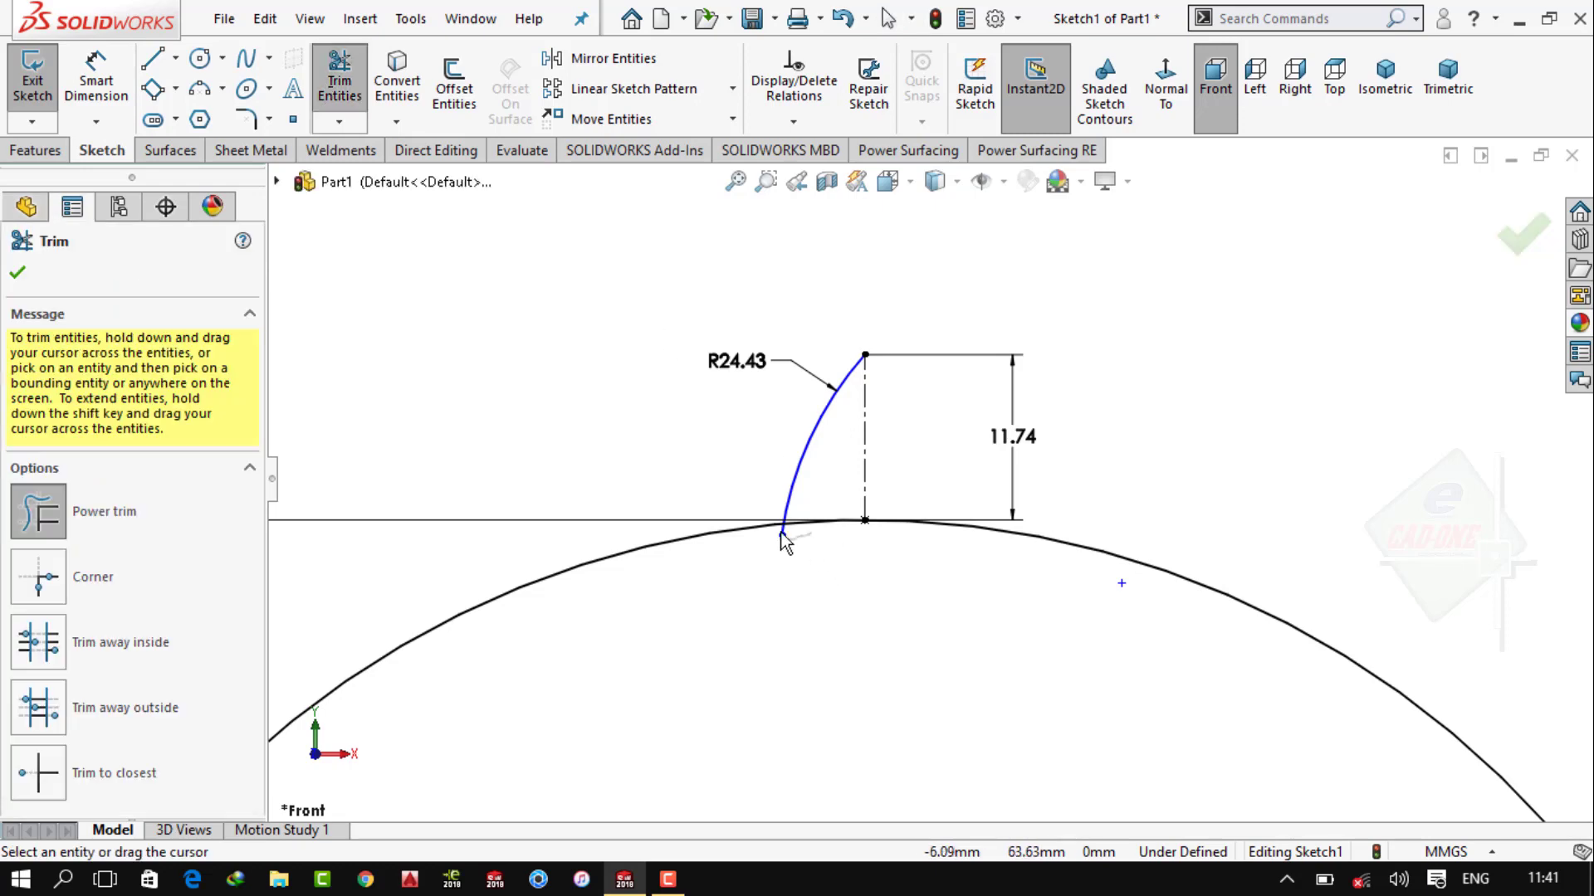
{"action": "left_click", "coordinate": [246, 118]}
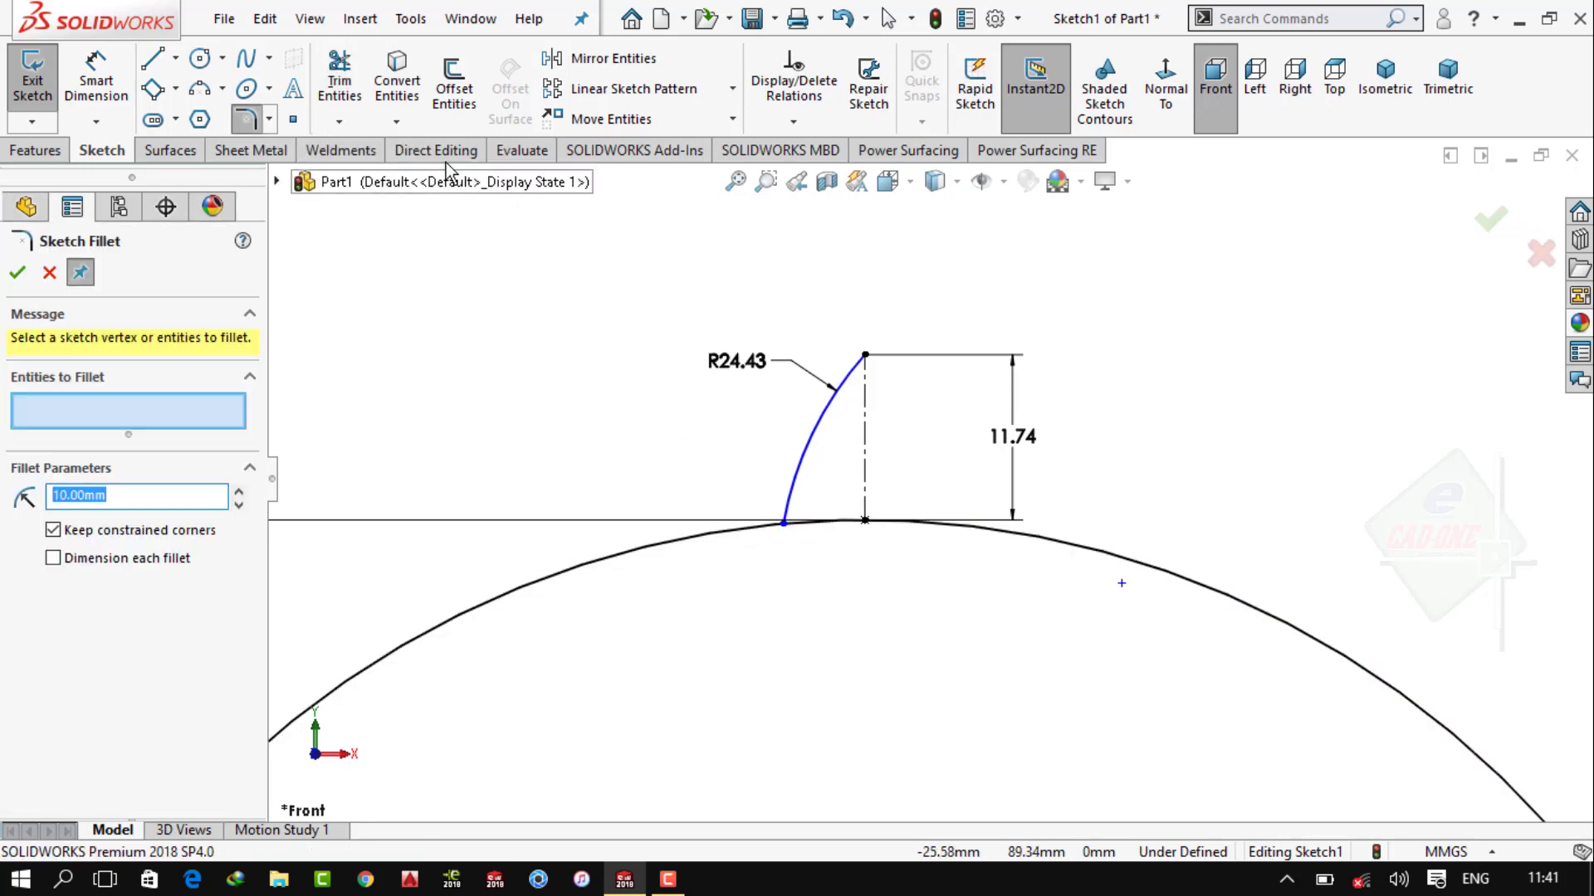
{"action": "left_click", "coordinate": [794, 498]}
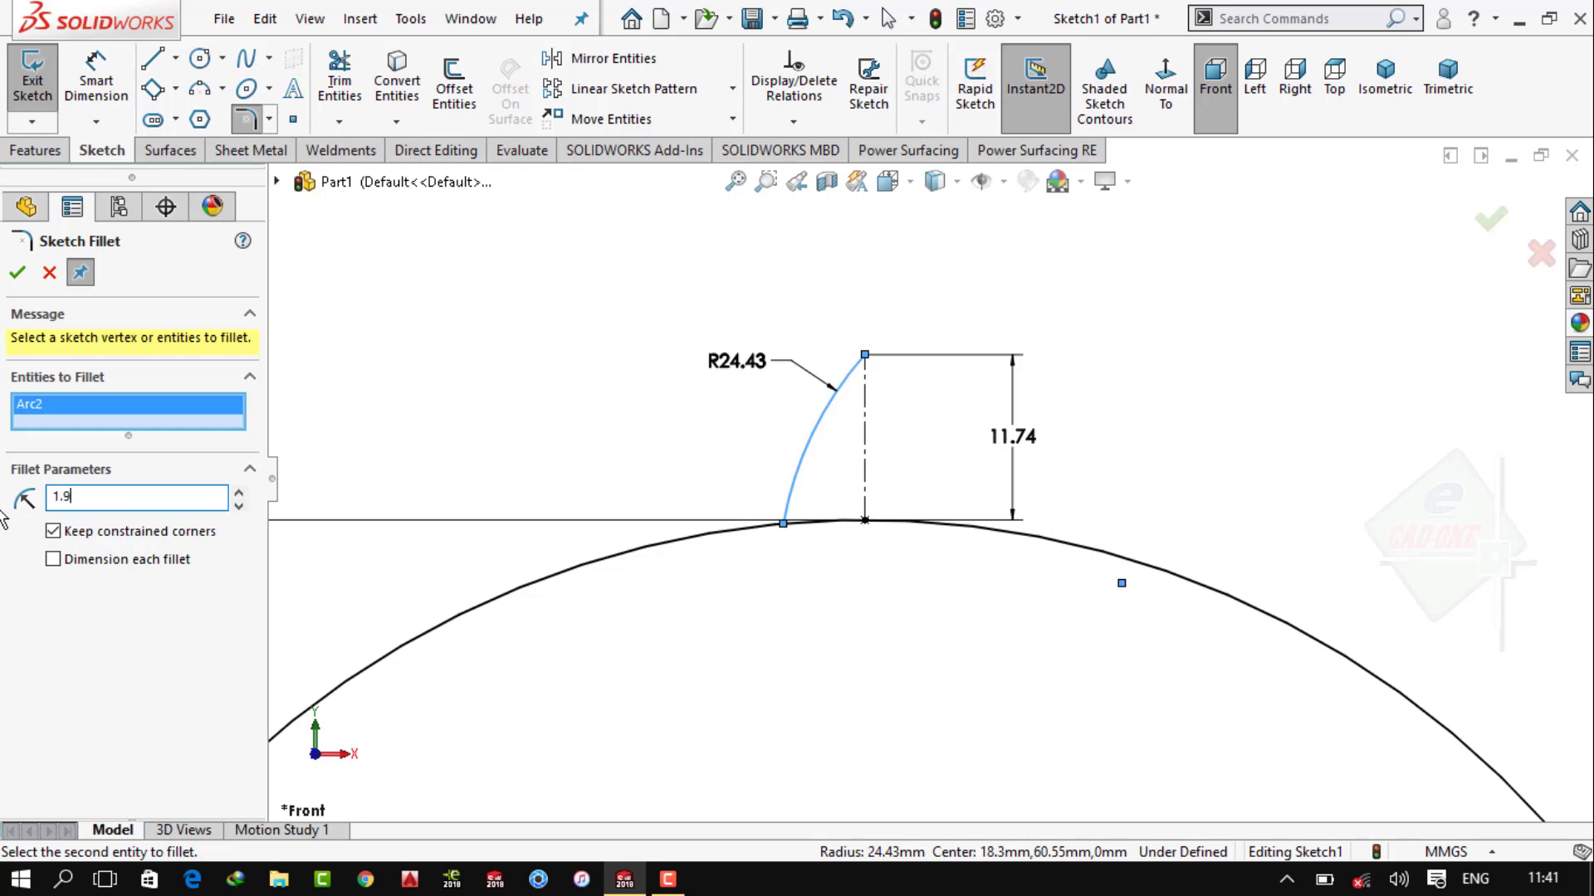
{"action": "key", "text": "Escape"}
{"action": "key", "text": "Escape"}
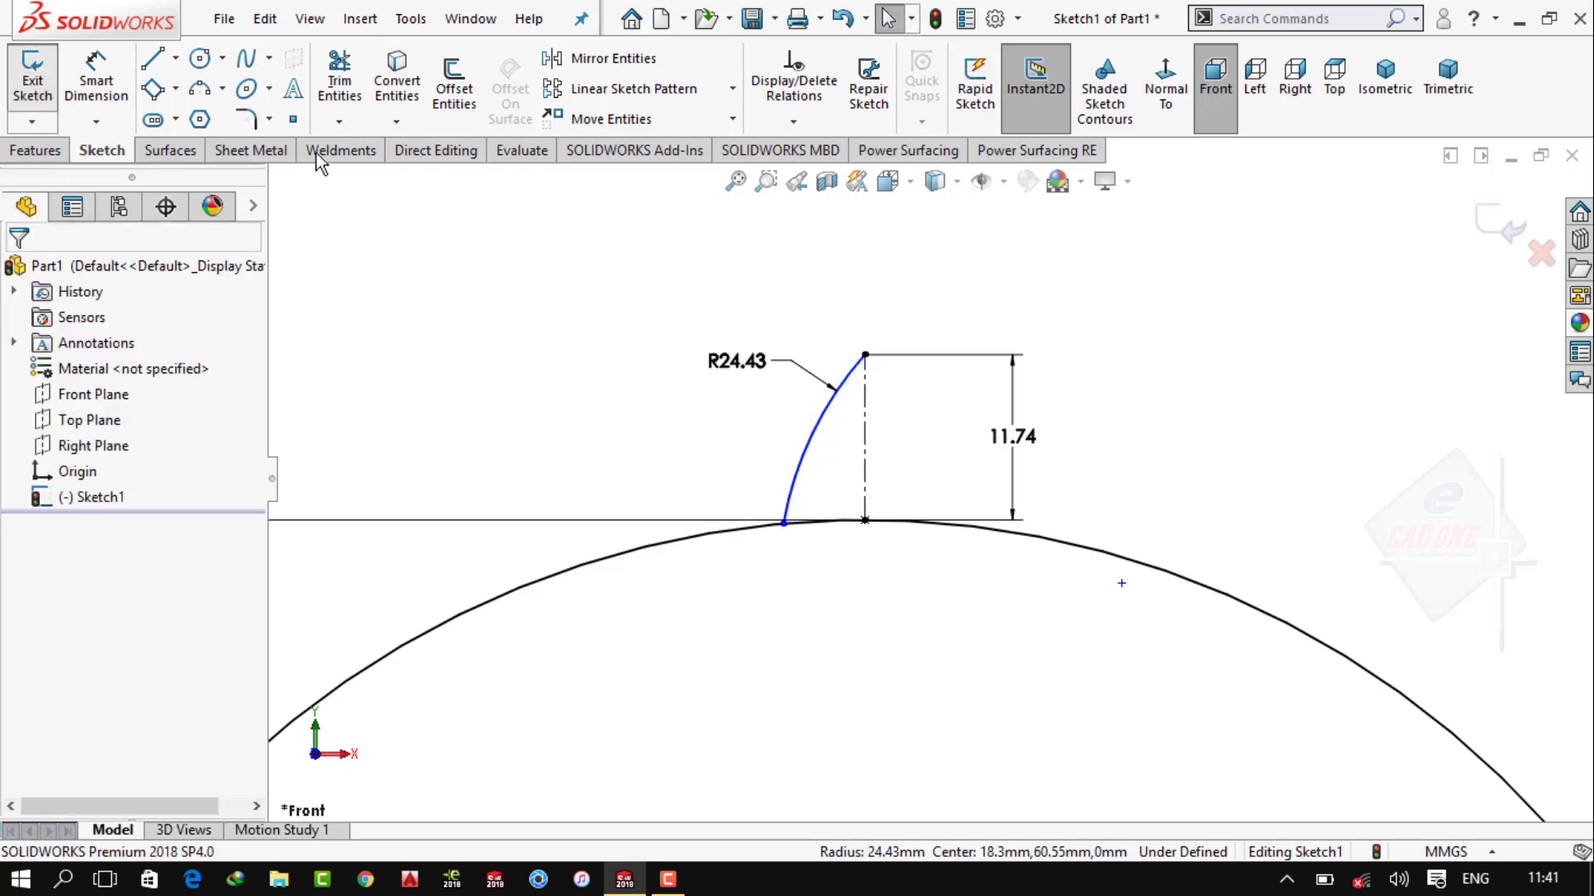
{"action": "left_click", "coordinate": [357, 96]}
{"action": "left_click", "coordinate": [96, 83]}
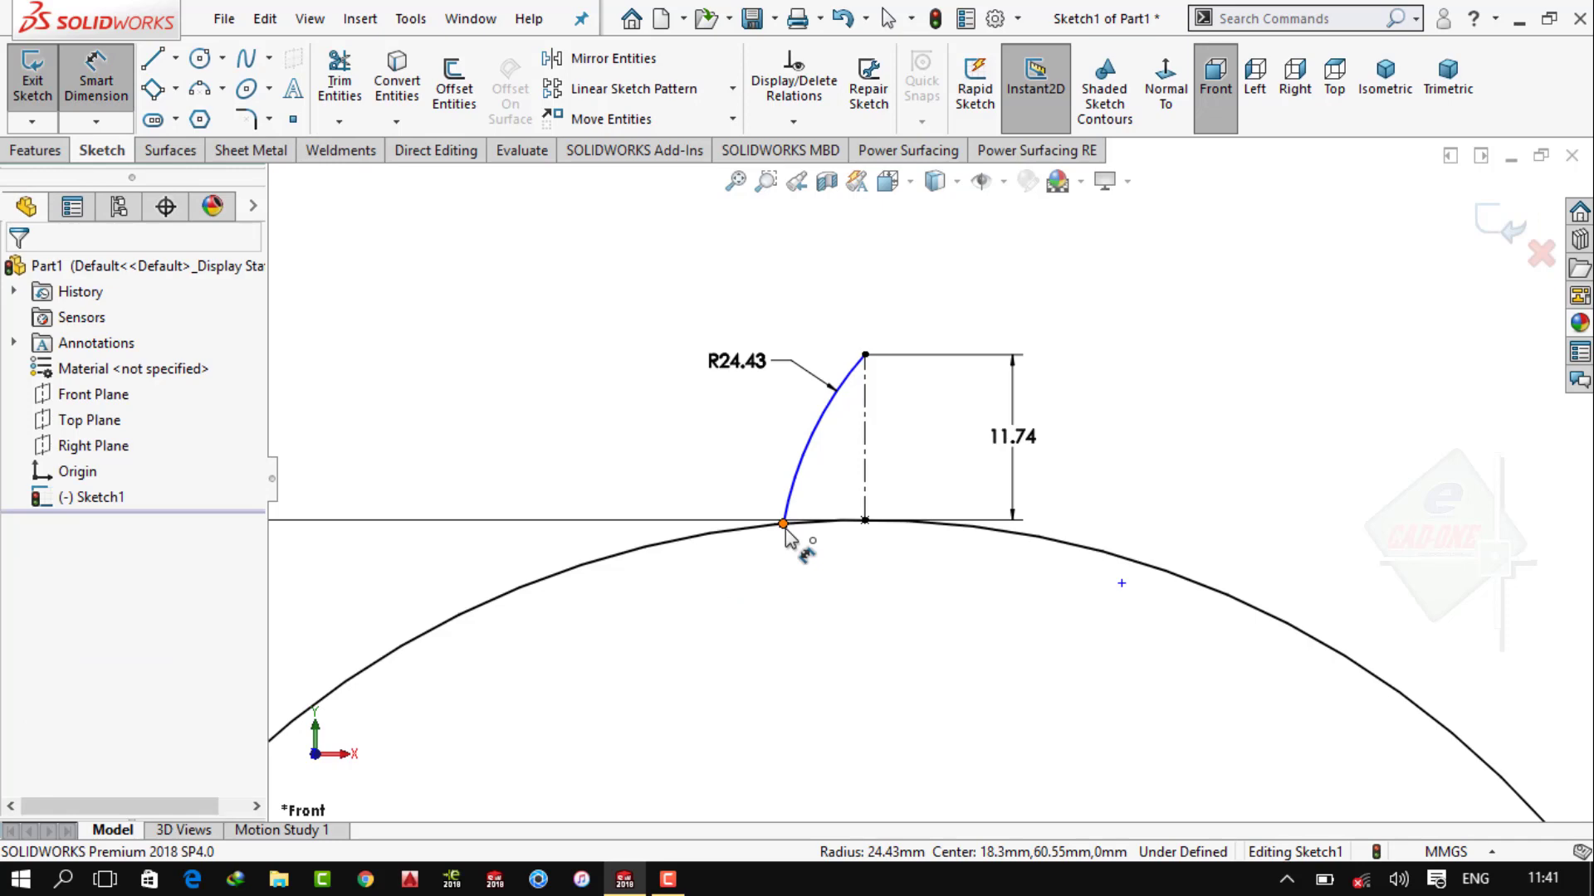
{"action": "key", "text": "Escape"}
Free the arc's lower end from the circle and dimension it 3.86 mm from the centerline
{"action": "mouse_move", "coordinate": [785, 529]}
{"action": "left_mouse_down"}
{"action": "mouse_move", "coordinate": [787, 498]}
{"action": "mouse_move", "coordinate": [805, 543]}
{"action": "mouse_move", "coordinate": [808, 485]}
{"action": "left_mouse_up"}
{"action": "left_click", "coordinate": [809, 546]}
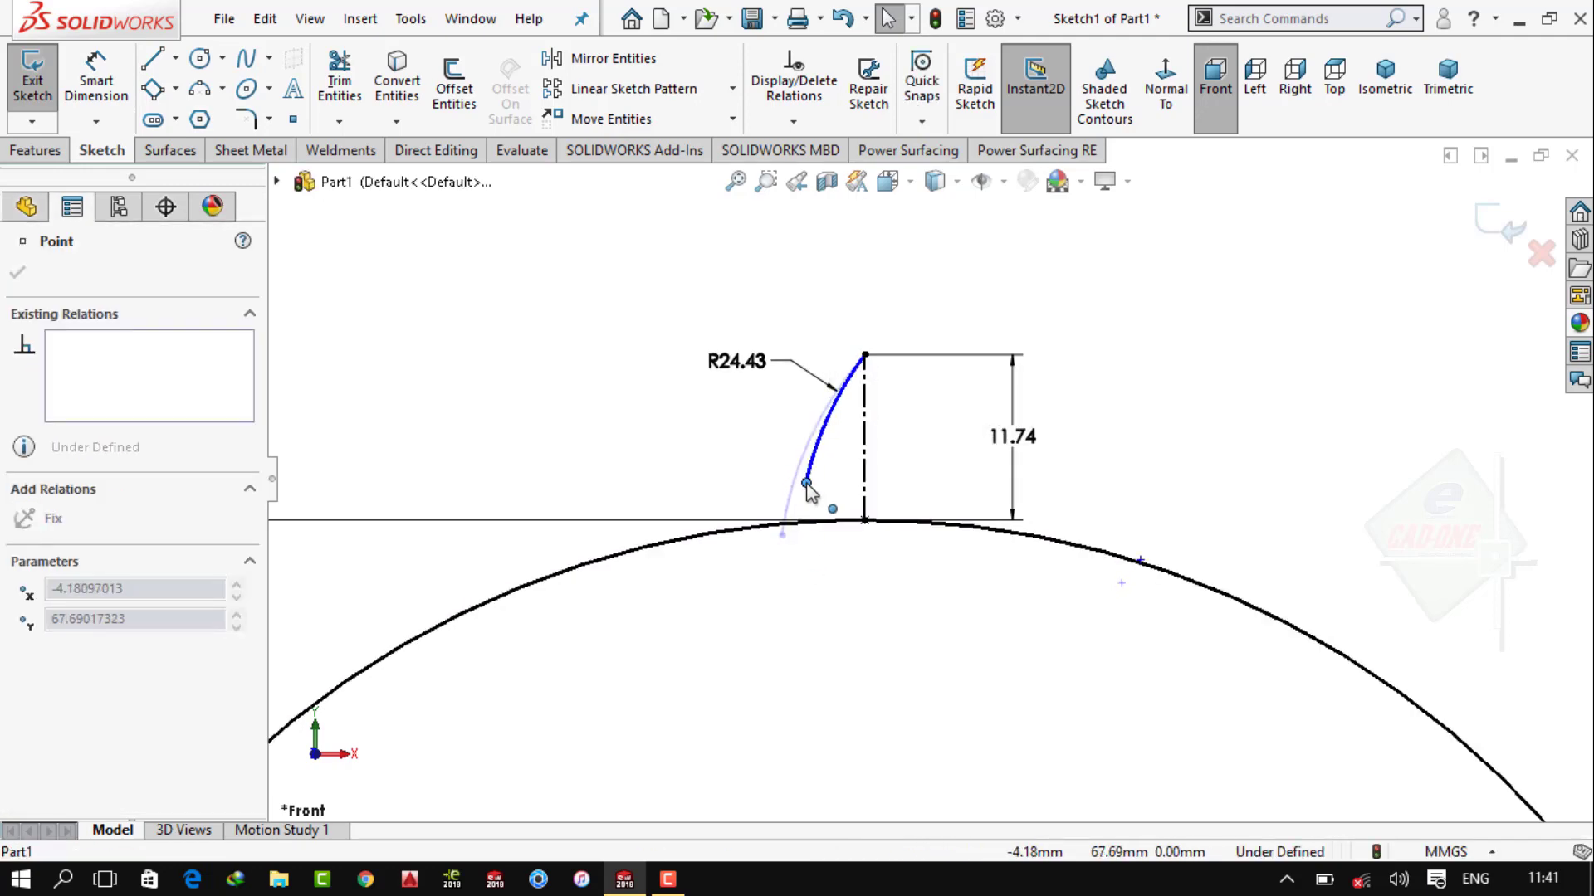
{"action": "left_click", "coordinate": [838, 595]}
{"action": "scroll", "coordinate": [911, 442], "scroll_direction": "down", "scroll_amount": 1}
{"action": "key", "text": "d"}
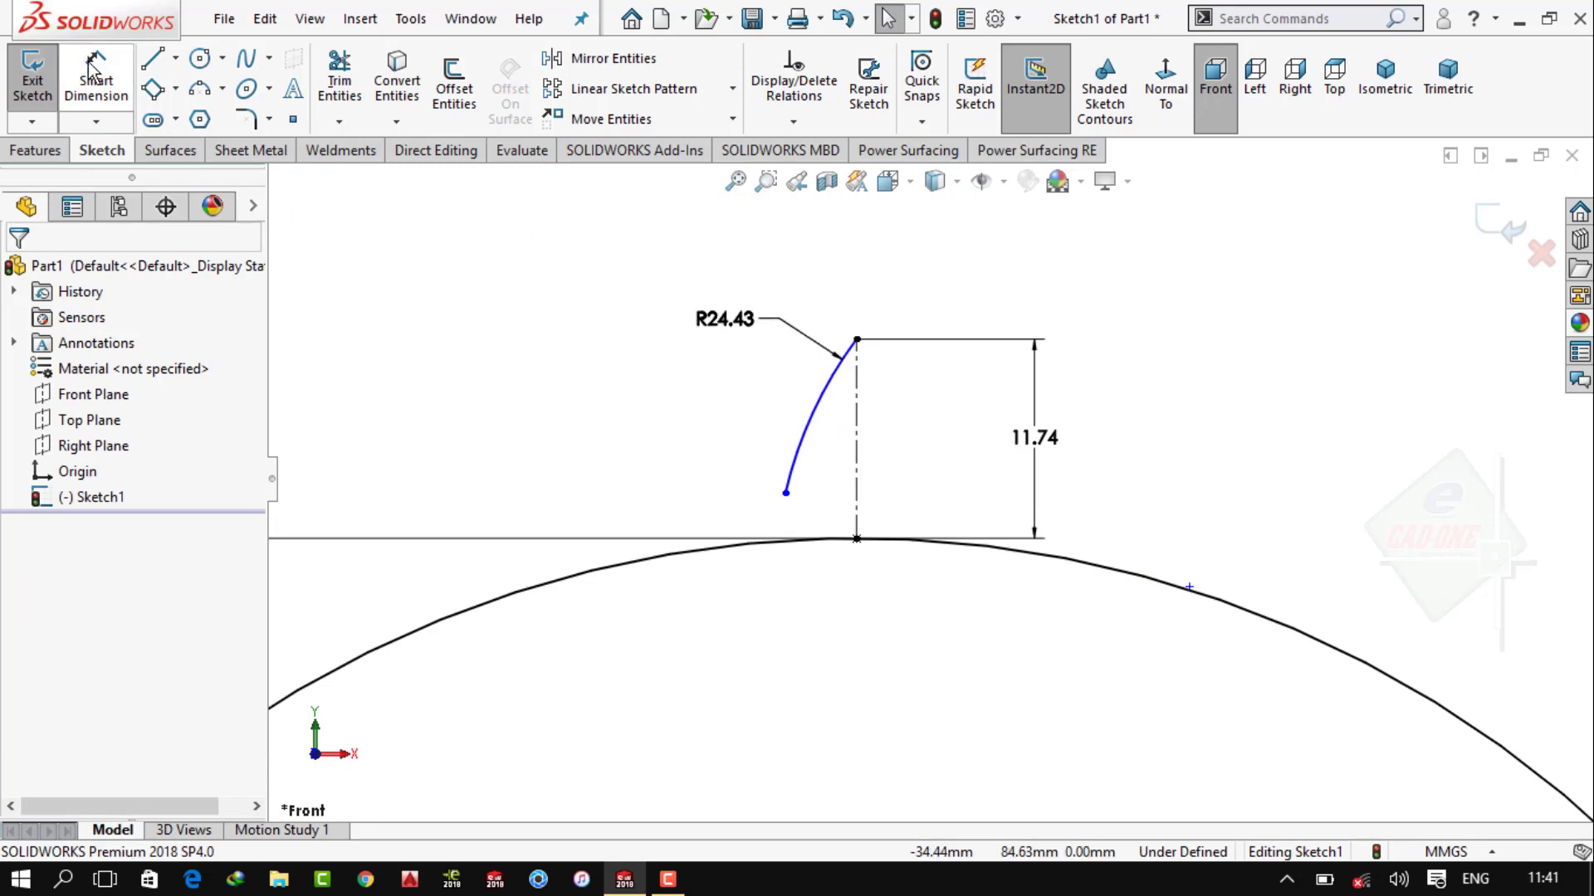
{"action": "left_click", "coordinate": [785, 493]}
{"action": "left_click", "coordinate": [857, 506]}
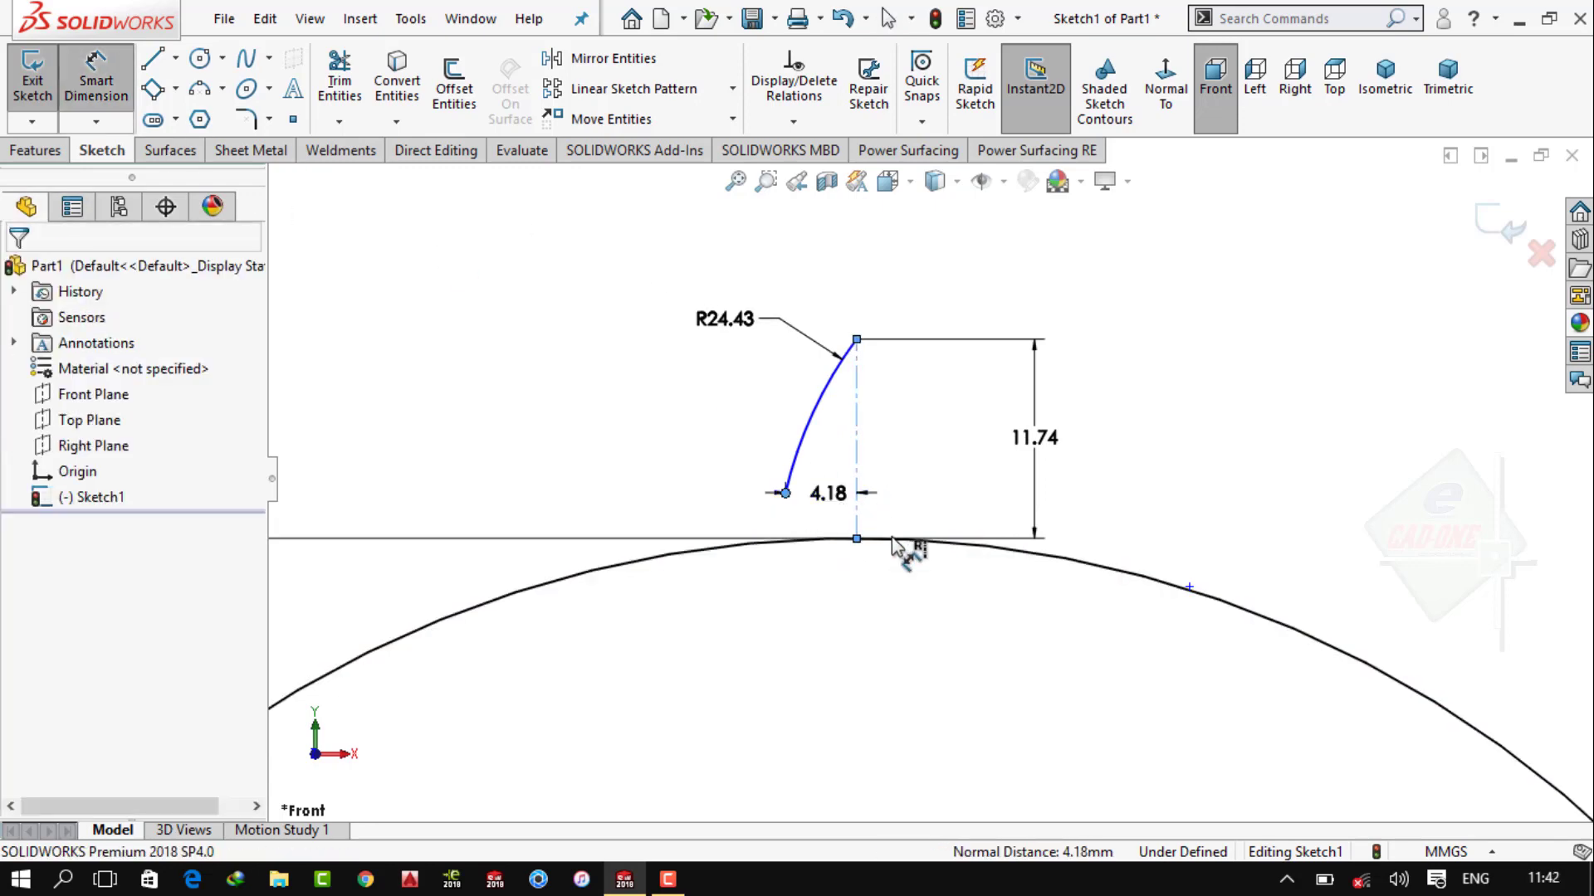
{"action": "left_click", "coordinate": [848, 563]}
{"action": "type", "text": "3.86"}
{"action": "key", "text": "Return"}
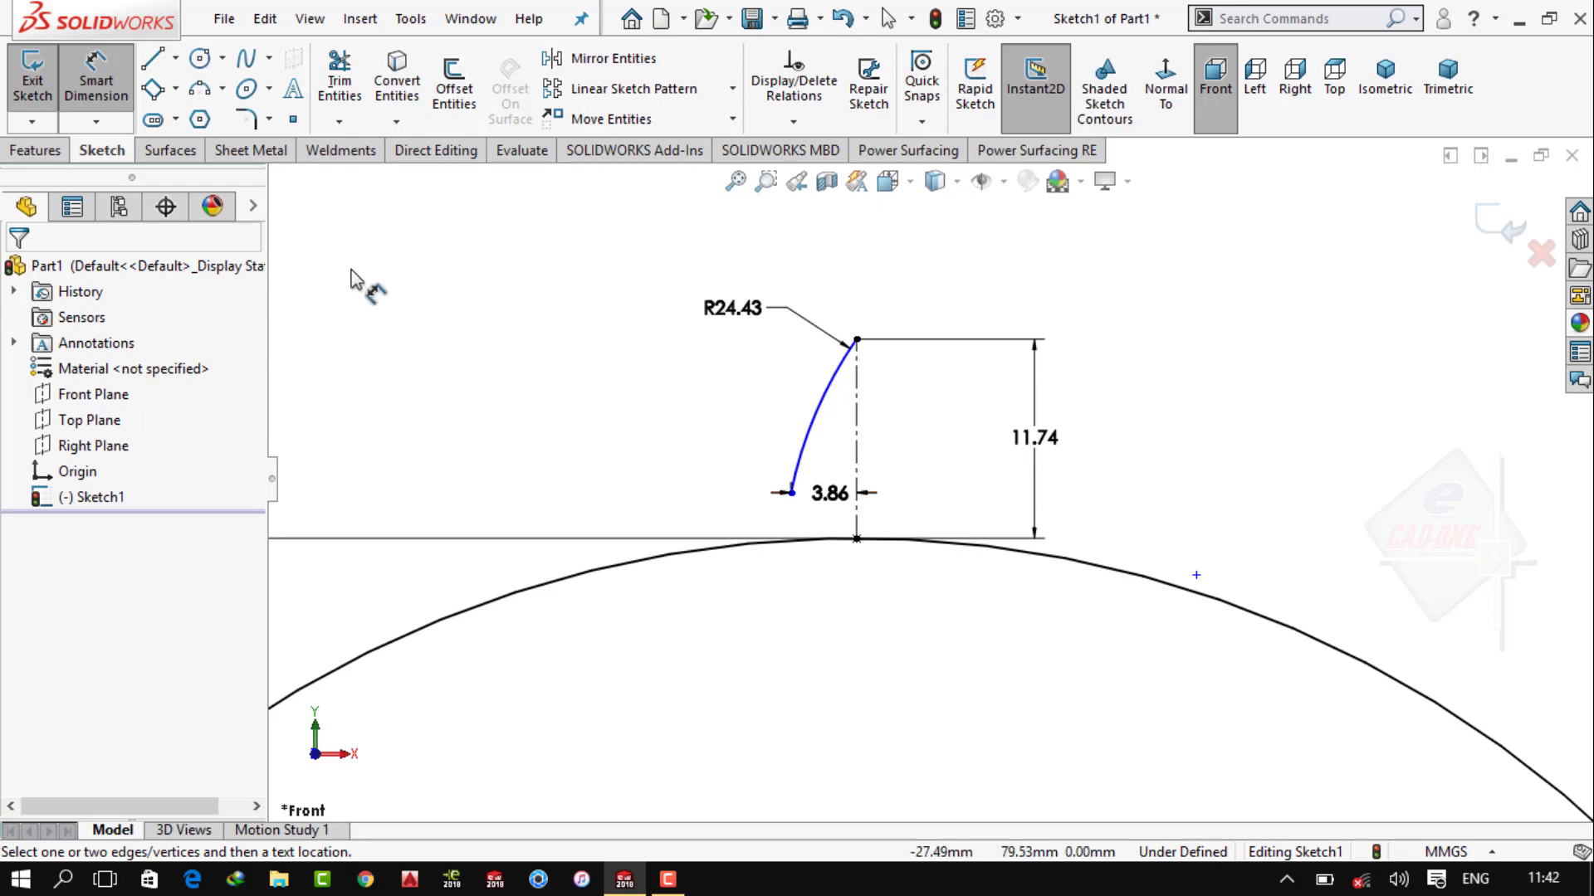
Draw a small 3-point arc from the R24.43 arc to the circle, tangent to it
{"action": "left_click", "coordinate": [201, 91]}
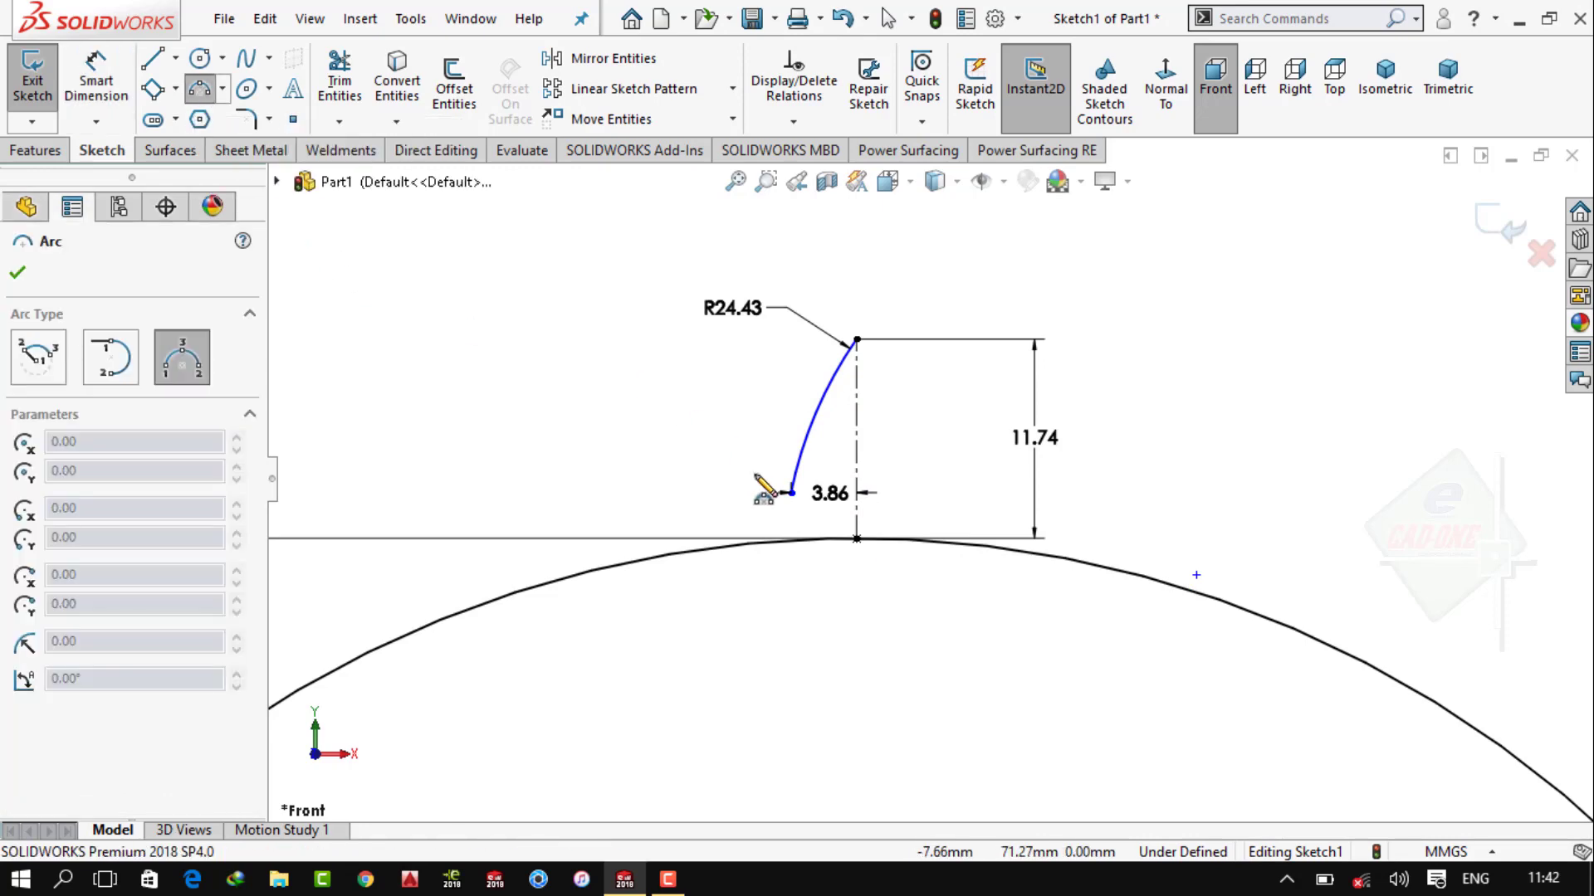
{"action": "left_click", "coordinate": [790, 493]}
{"action": "left_click", "coordinate": [747, 544]}
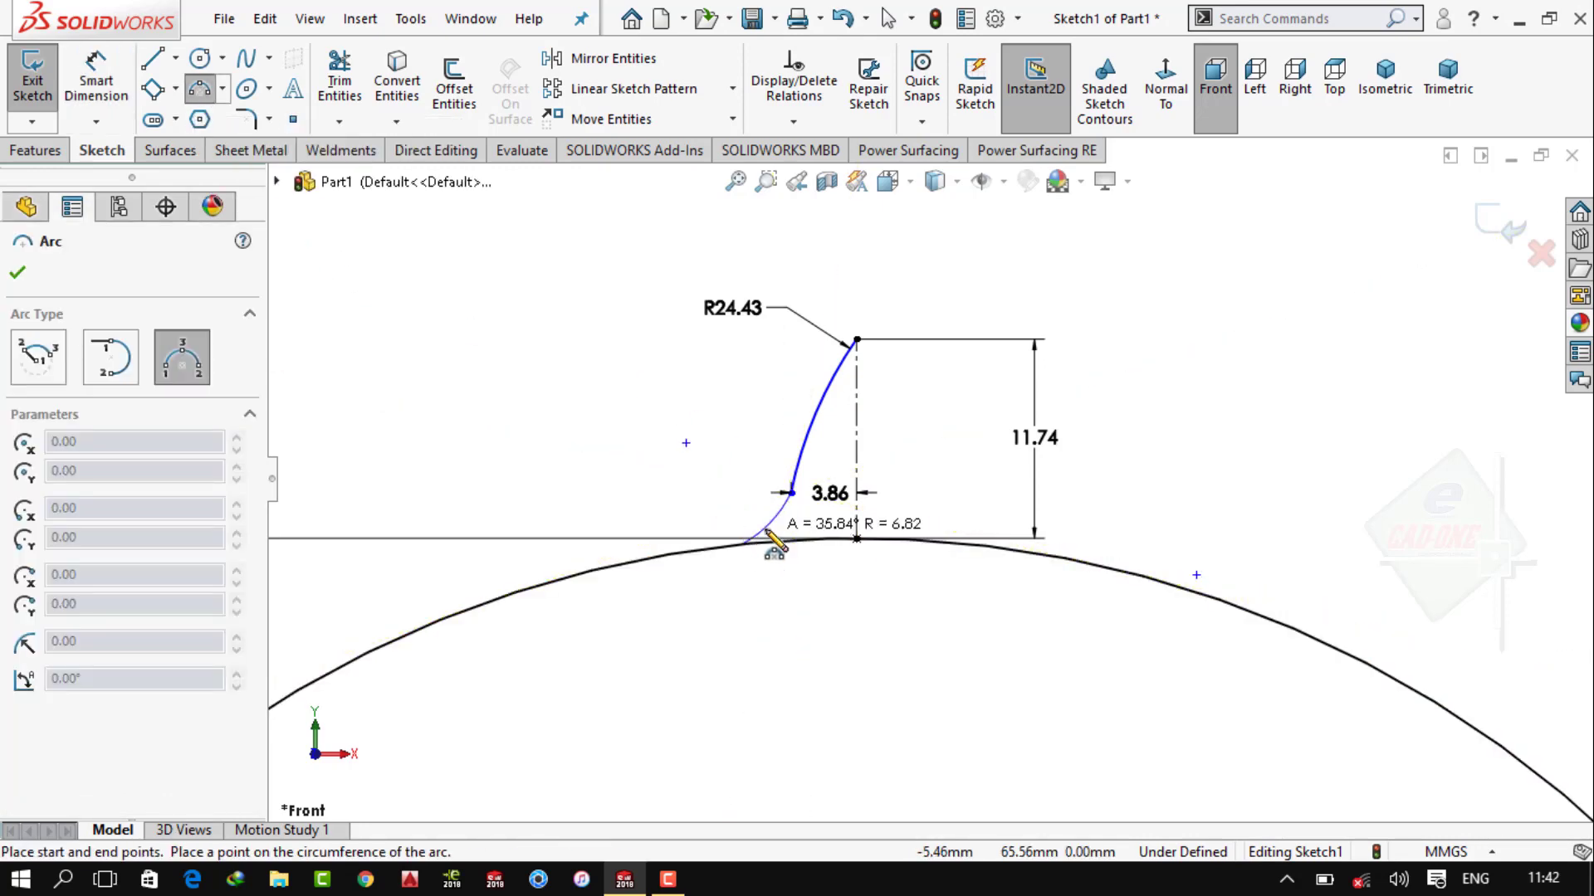
{"action": "left_click", "coordinate": [774, 528]}
{"action": "key", "text": "Escape"}
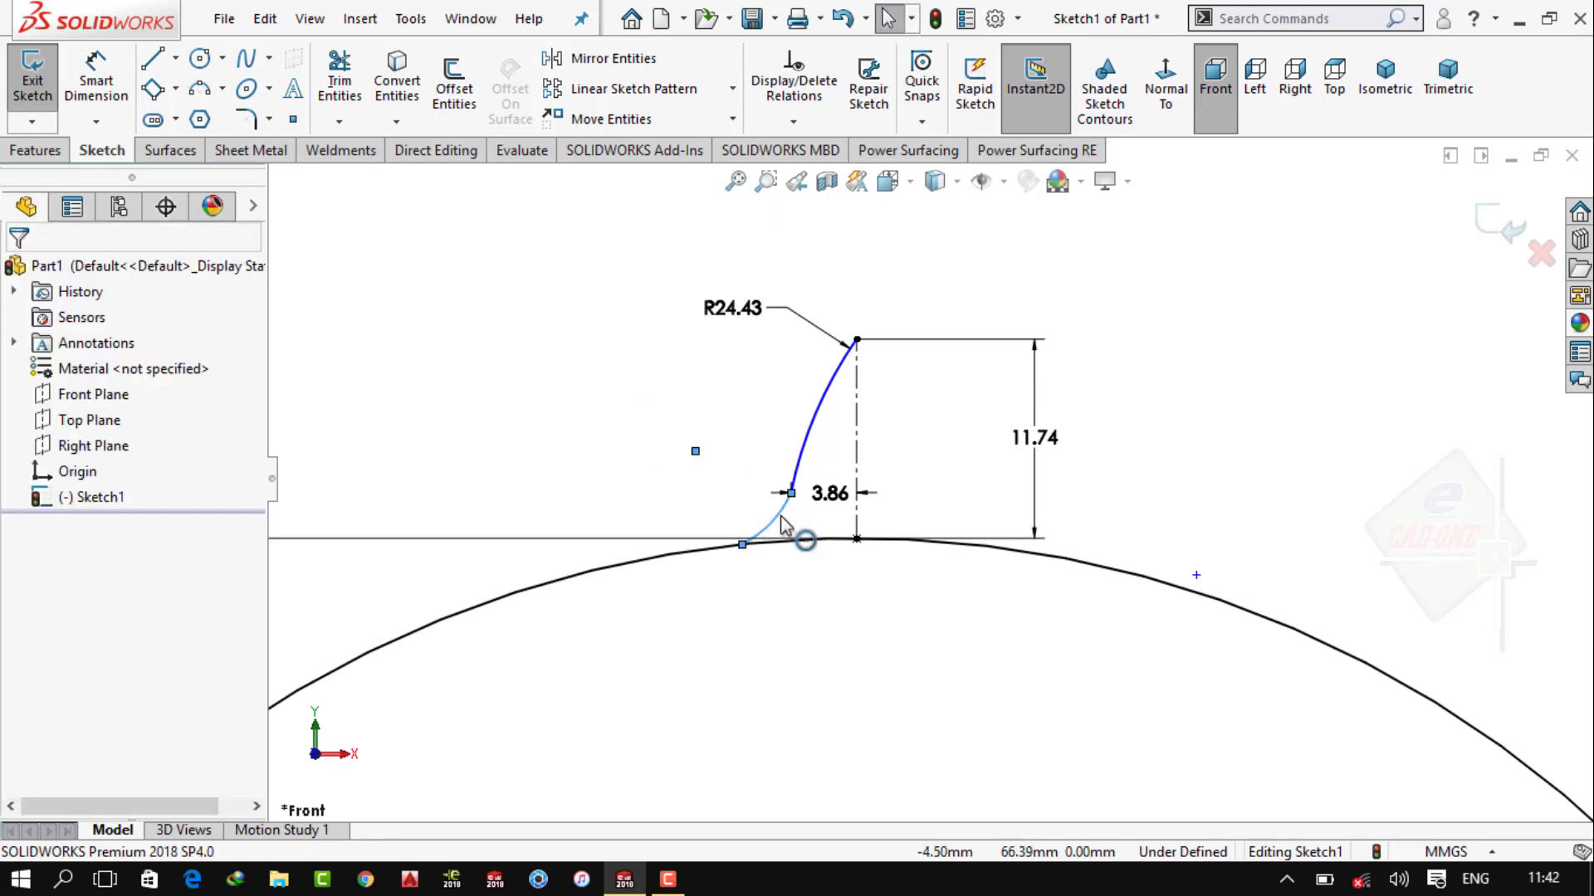
{"action": "left_click", "coordinate": [778, 522]}
{"action": "left_click", "coordinate": [818, 415], "text": "ctrl"}
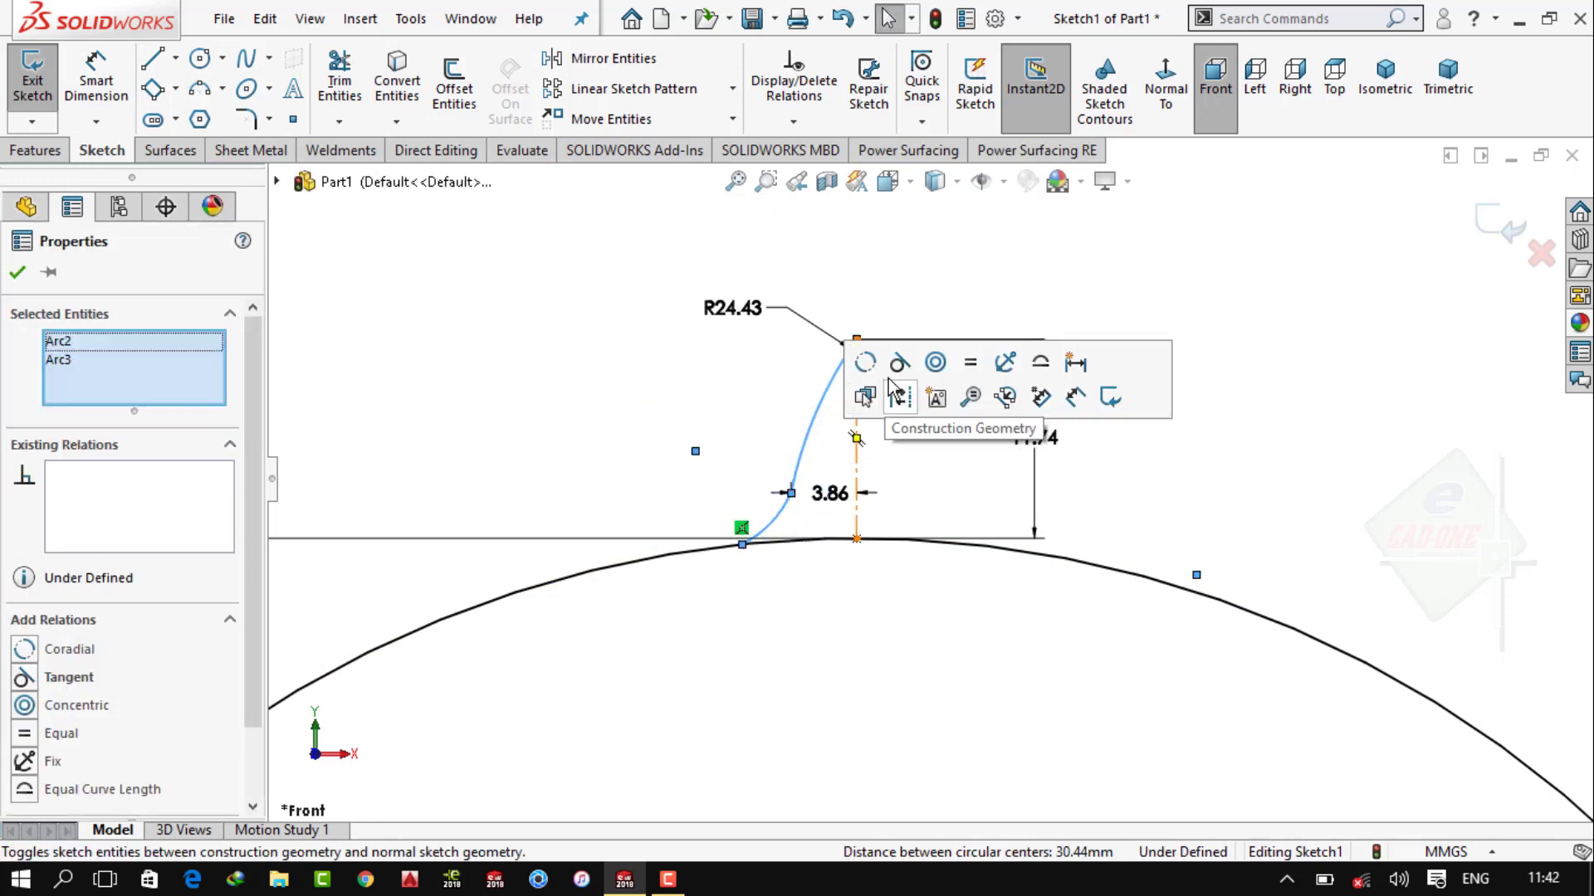
{"action": "left_click", "coordinate": [913, 390]}
Dimension the small arc's end 5.60 mm from the centerline and its radius R2
{"action": "key", "text": "d"}
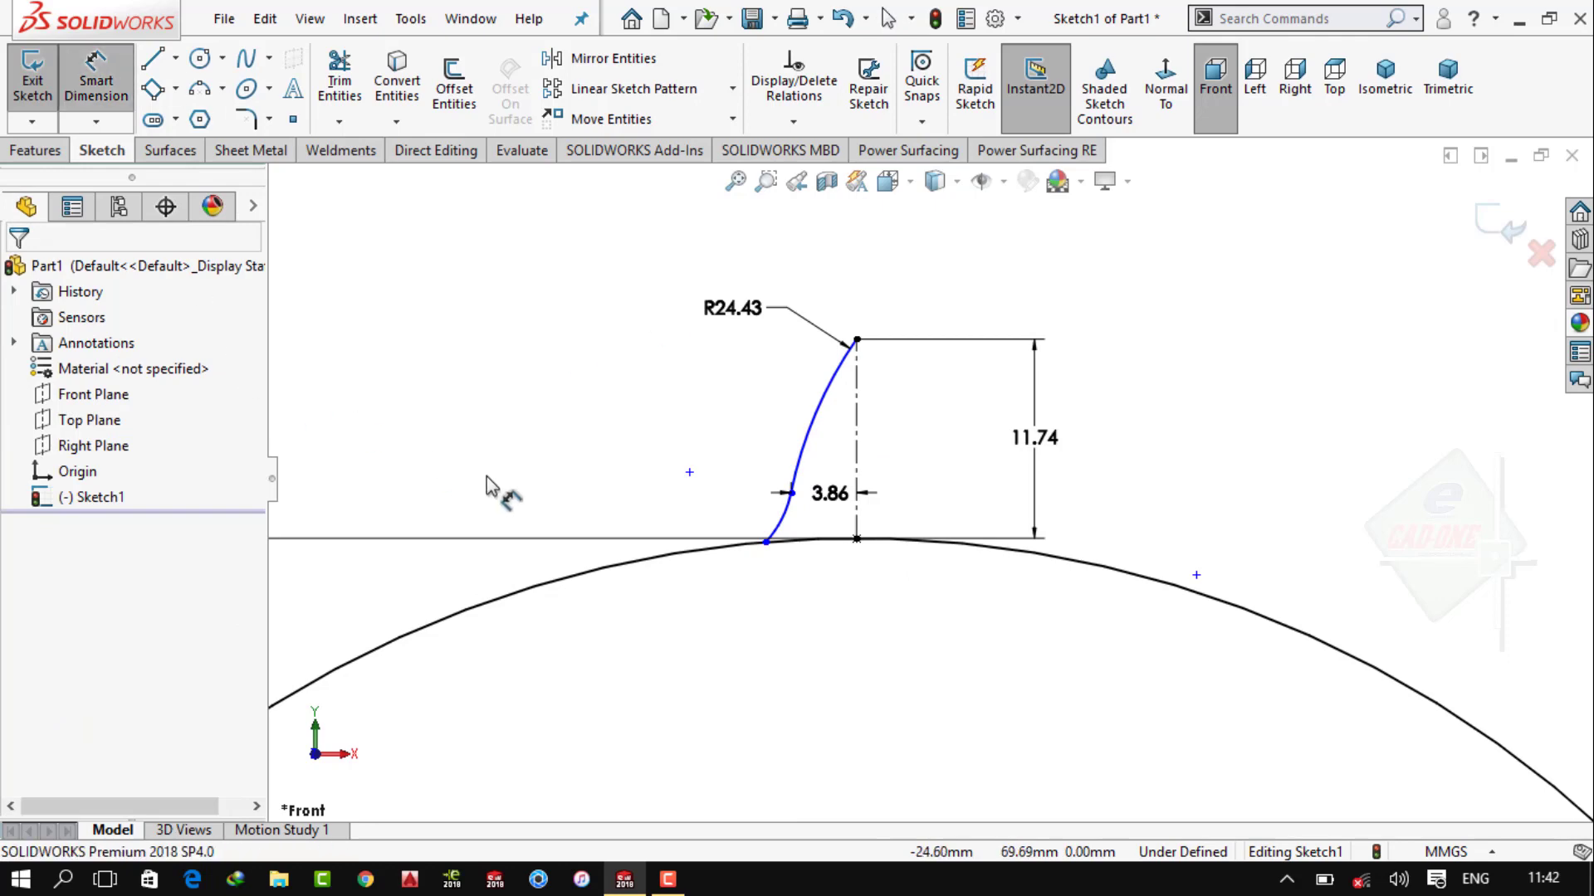
{"action": "left_click", "coordinate": [765, 542]}
{"action": "left_click", "coordinate": [838, 546]}
{"action": "left_click", "coordinate": [847, 573]}
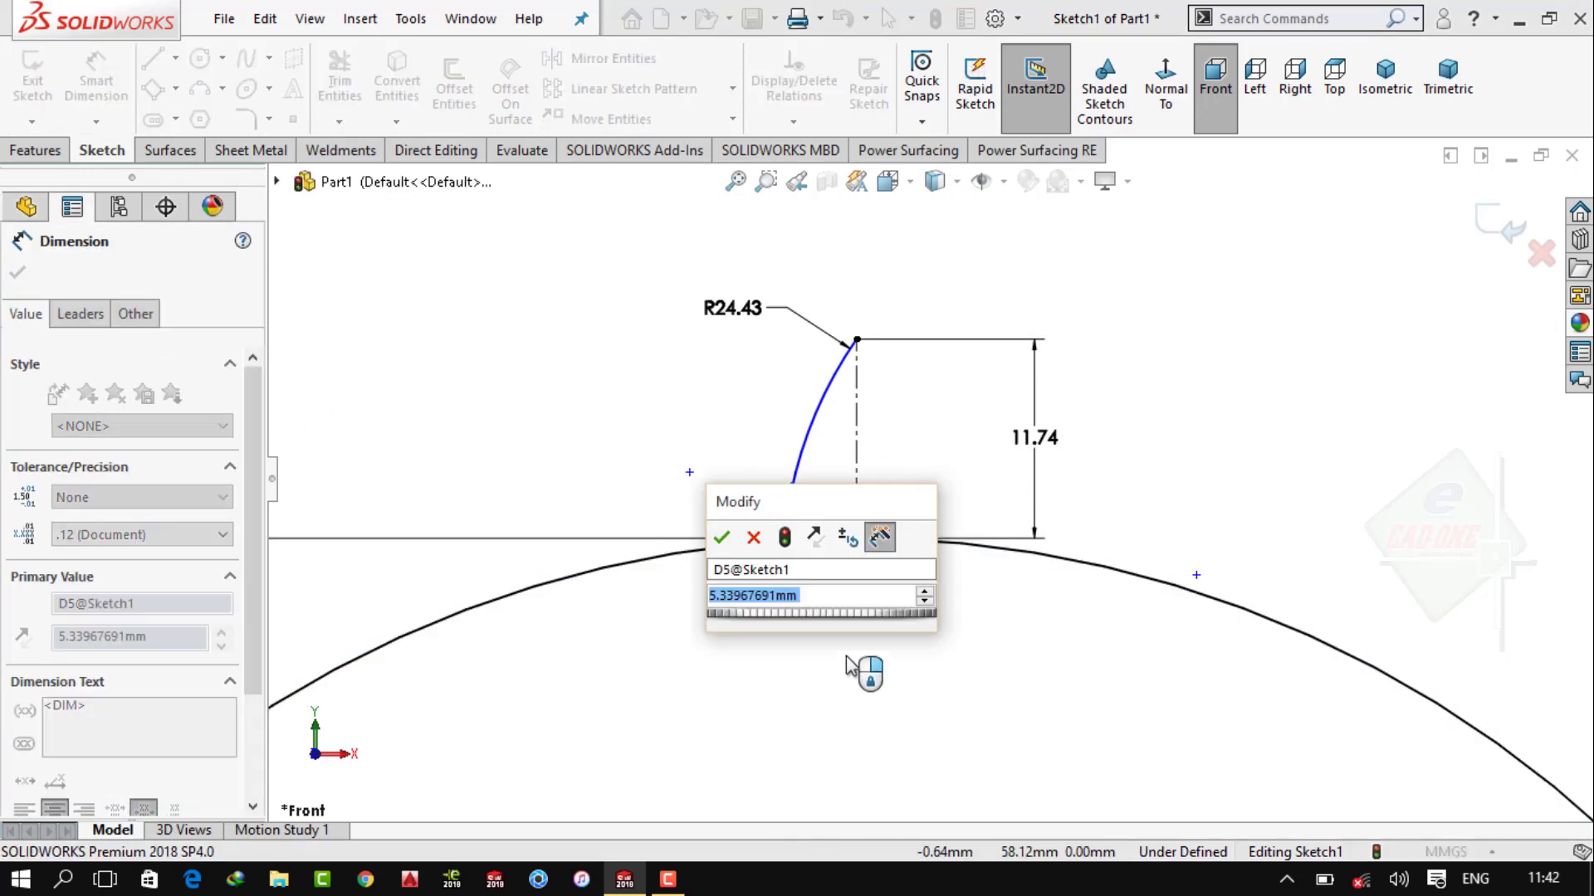
{"action": "type", "text": "5.6"}
{"action": "key", "text": "Return"}
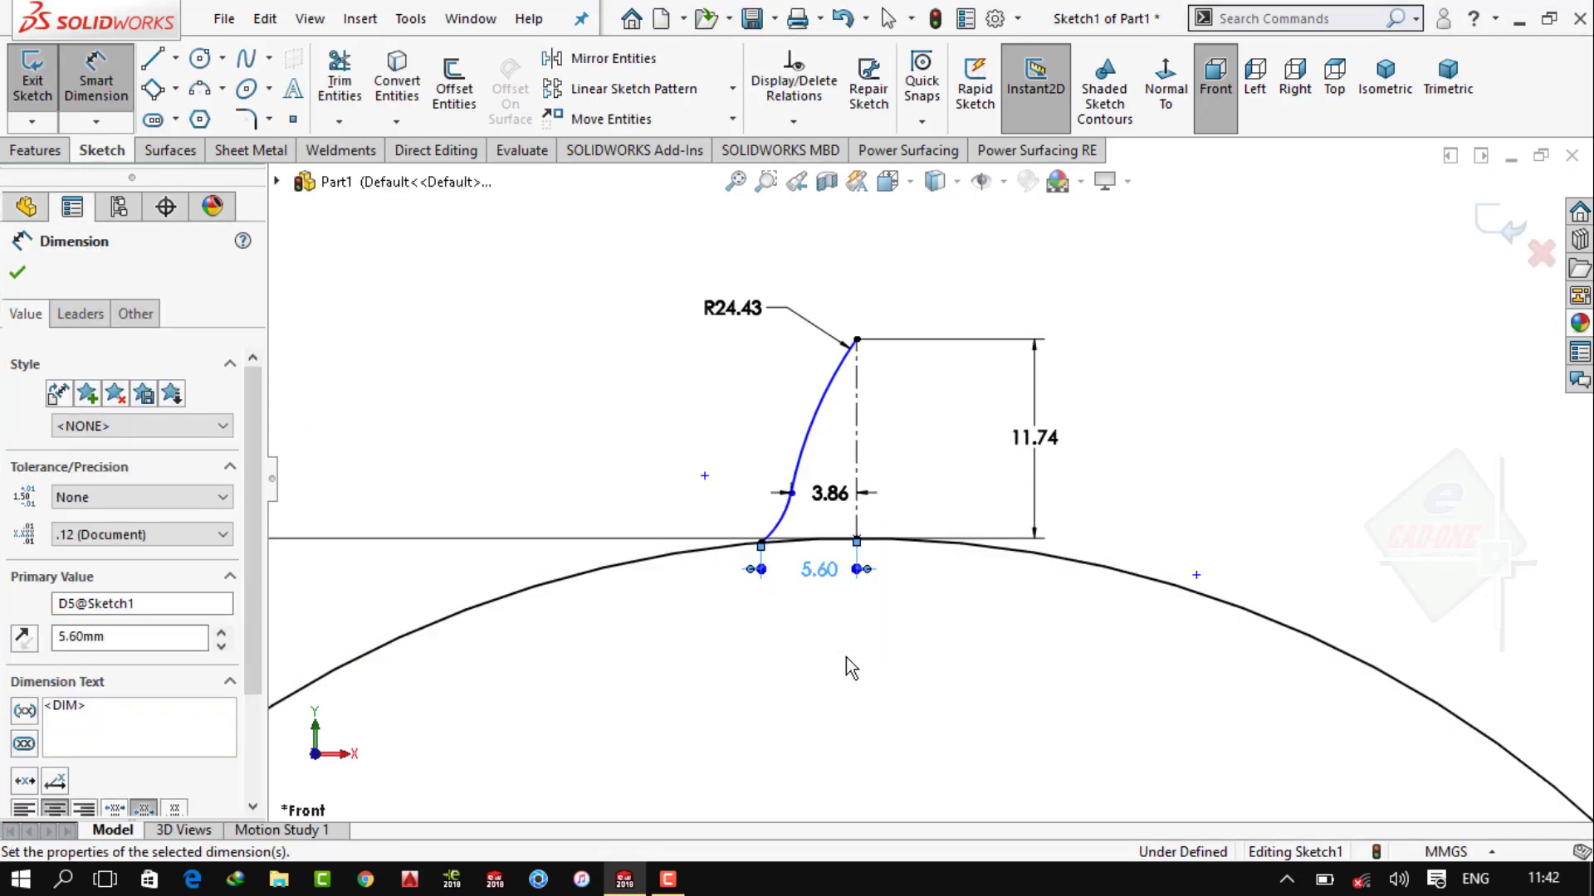
{"action": "left_click", "coordinate": [771, 529]}
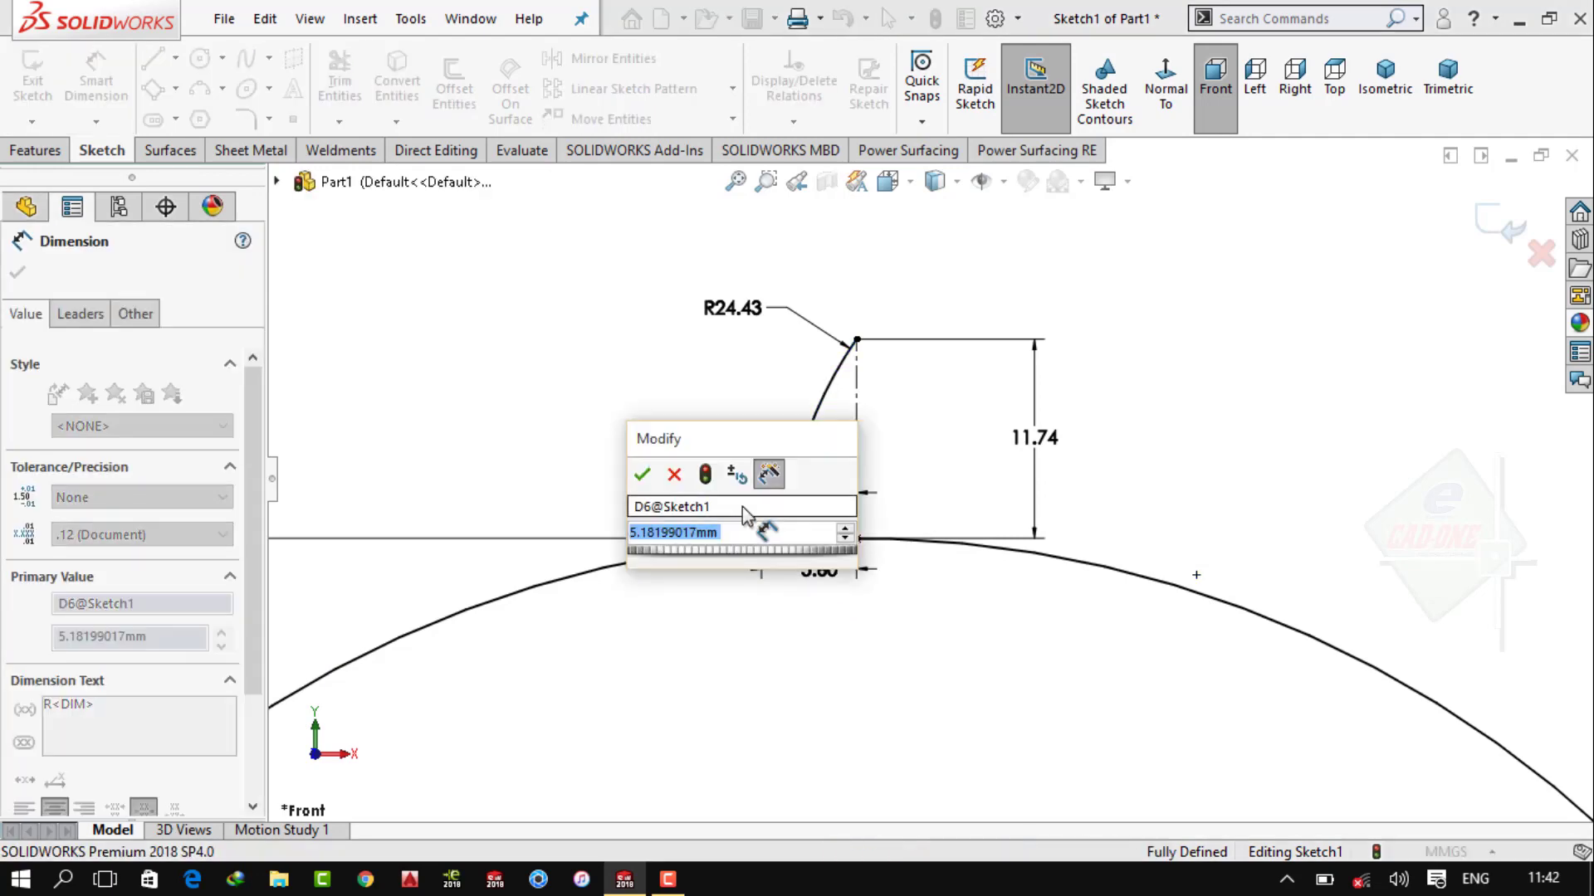
{"action": "type", "text": "2"}
{"action": "key", "text": "Return"}
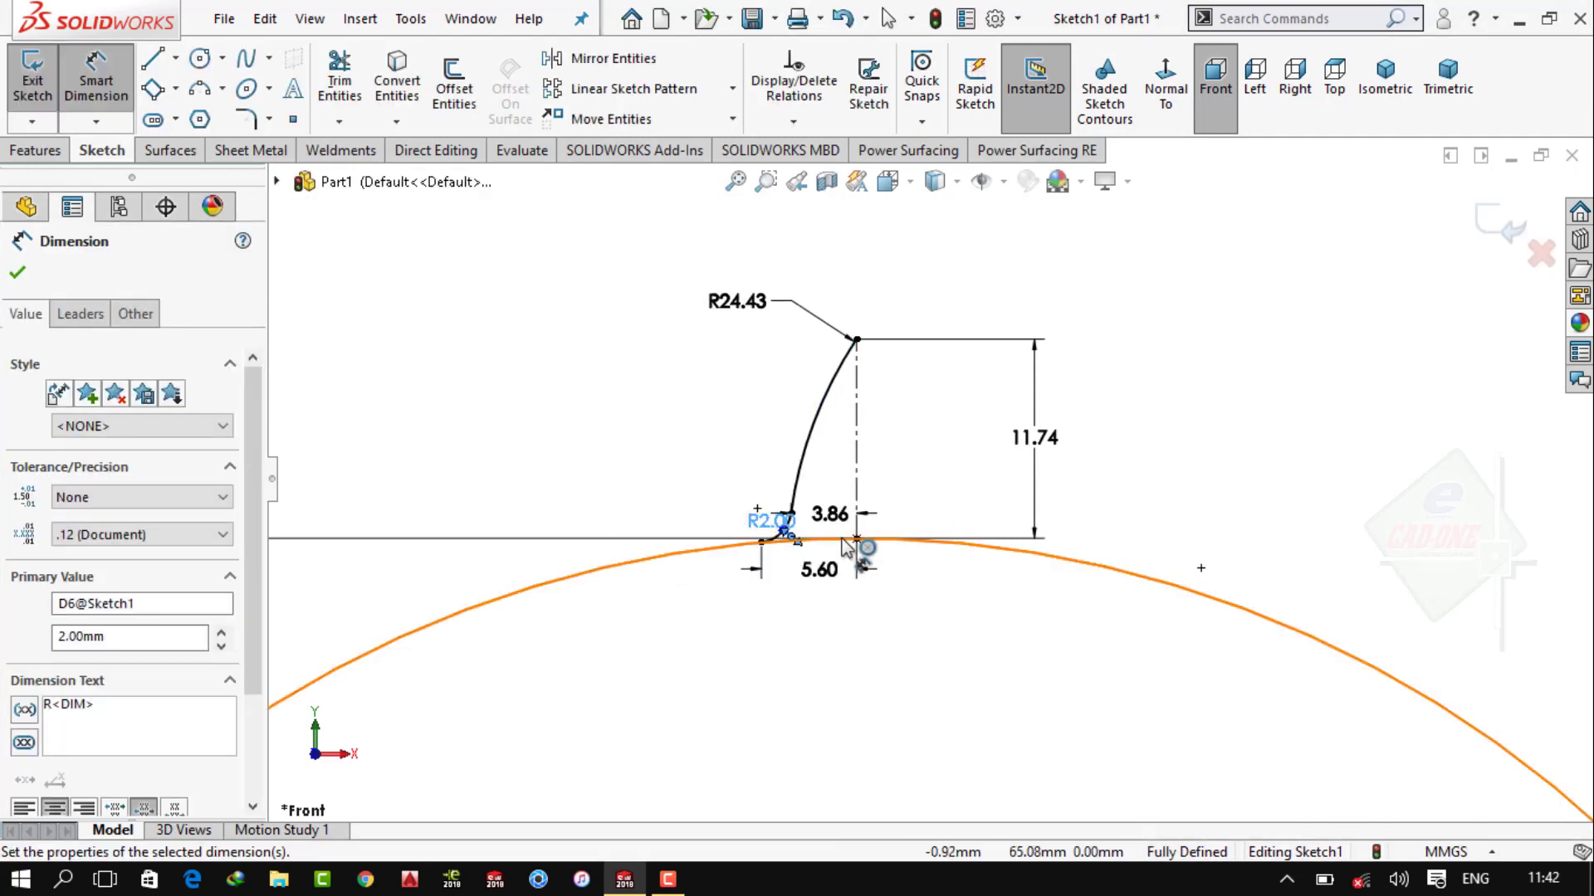
{"action": "scroll", "coordinate": [914, 376], "scroll_direction": "down", "scroll_amount": 2}
Mirror the R24.43 flank arc and R2 fillet arc about the vertical centerline
{"action": "left_click", "coordinate": [914, 376]}
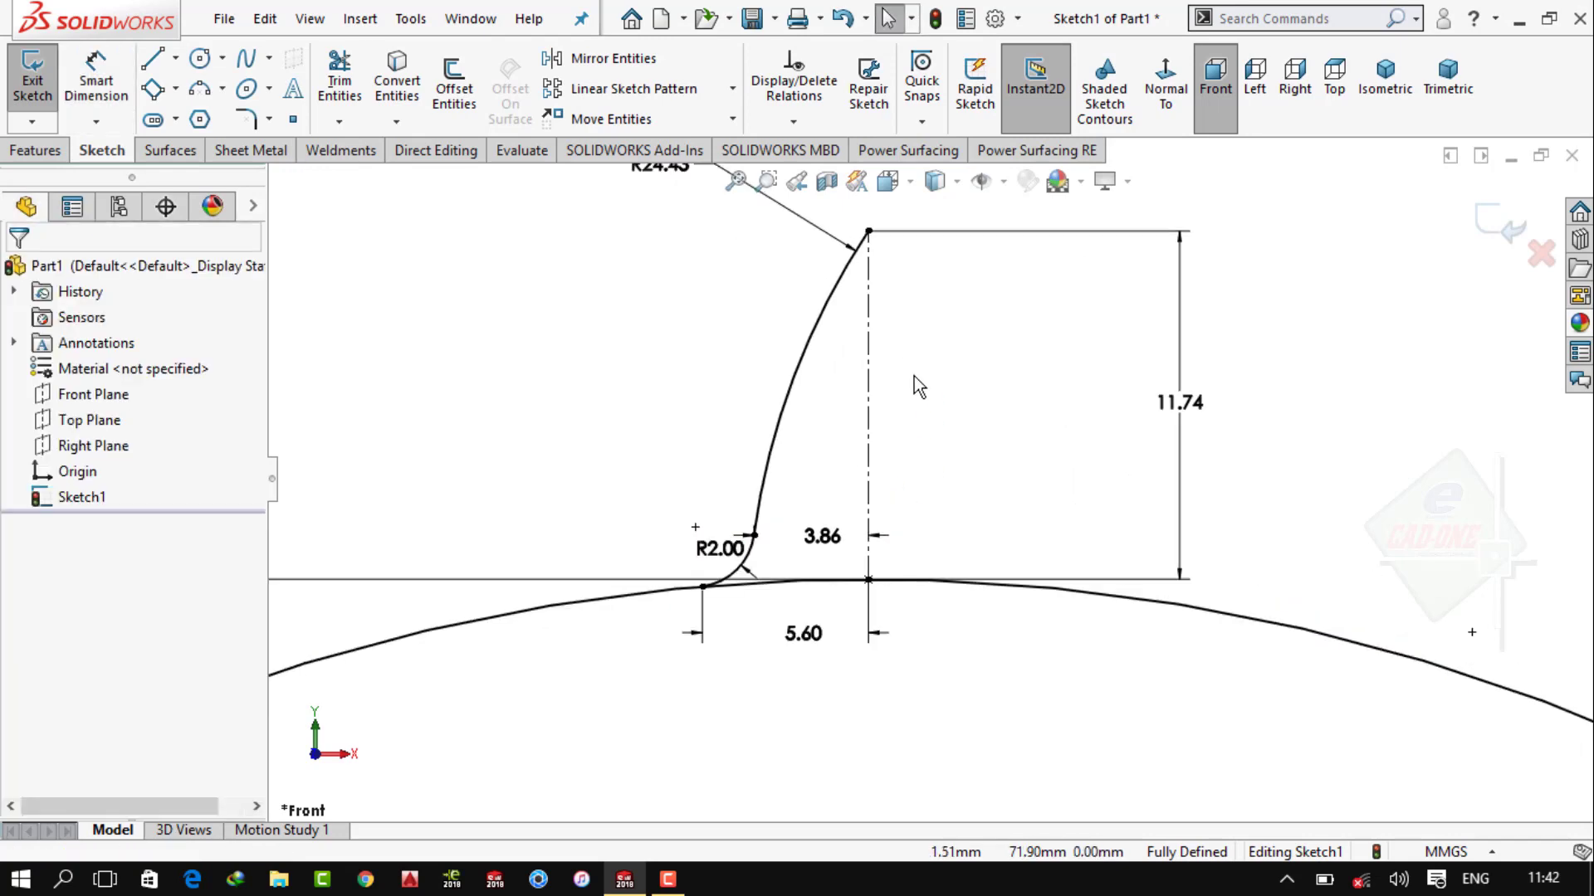
{"action": "scroll", "coordinate": [914, 376], "scroll_direction": "down", "scroll_amount": 1}
{"action": "left_click", "coordinate": [599, 58]}
{"action": "left_click", "coordinate": [855, 337]}
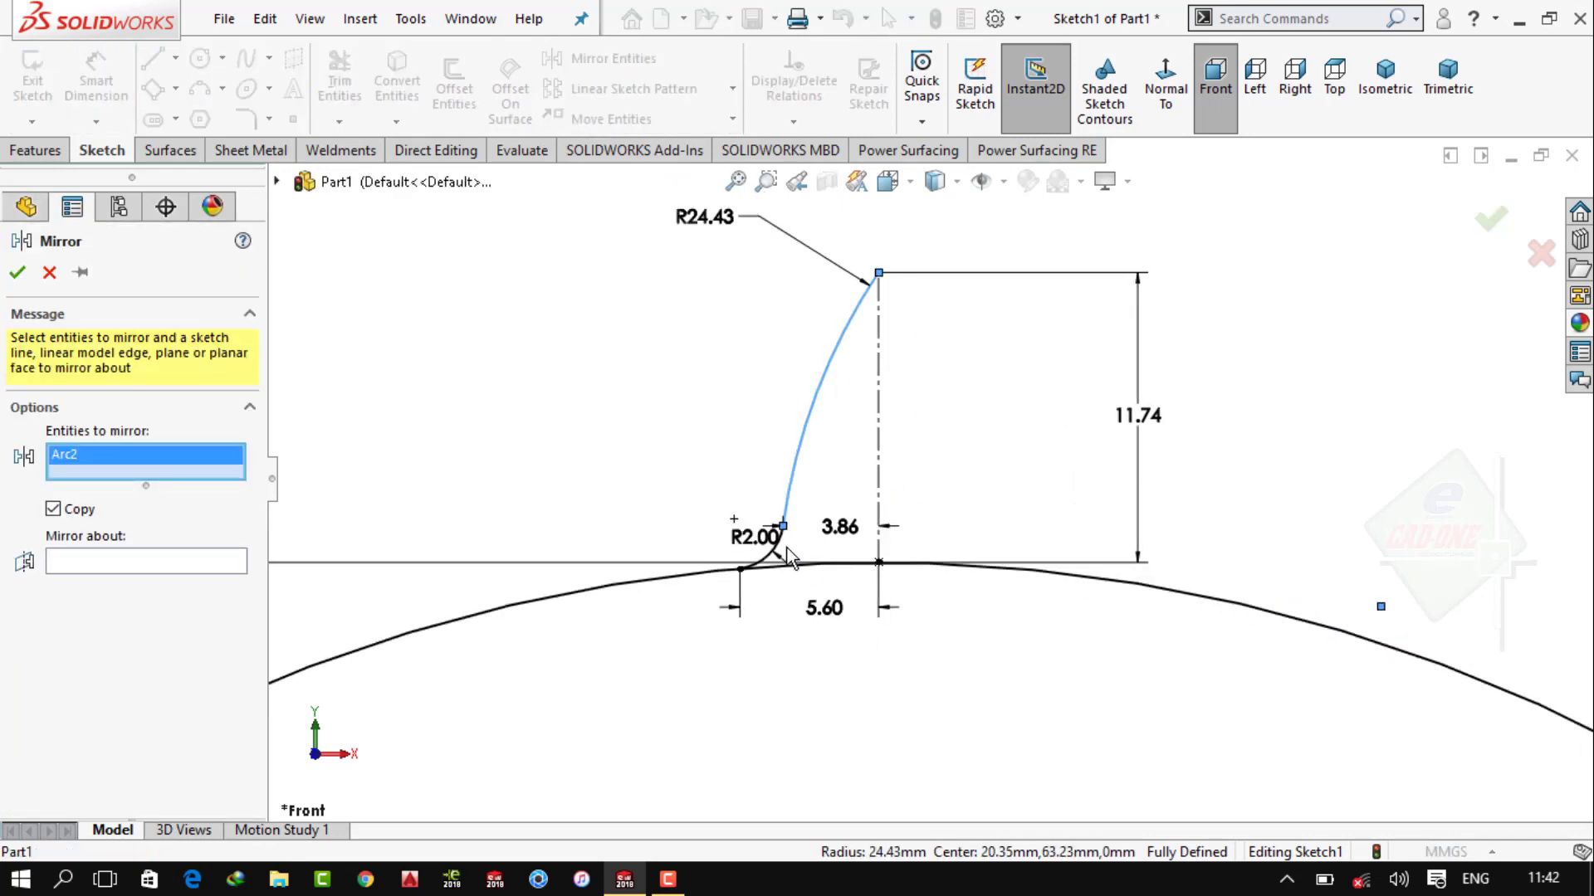
{"action": "left_click", "coordinate": [780, 551]}
{"action": "left_click", "coordinate": [172, 573]}
{"action": "left_click", "coordinate": [880, 357]}
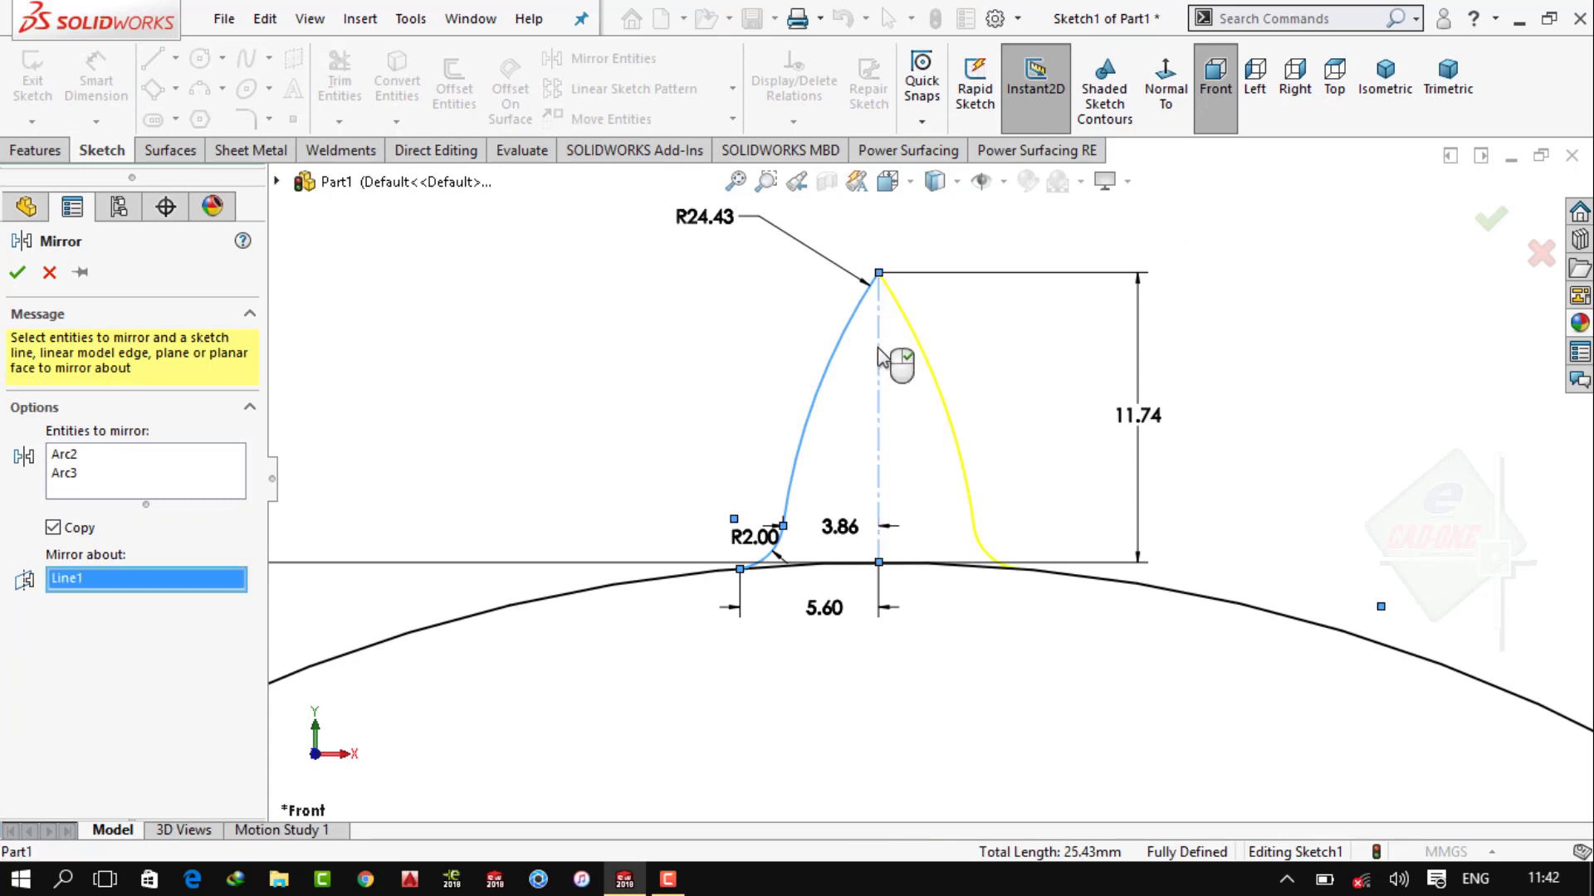
{"action": "left_click", "coordinate": [17, 274]}
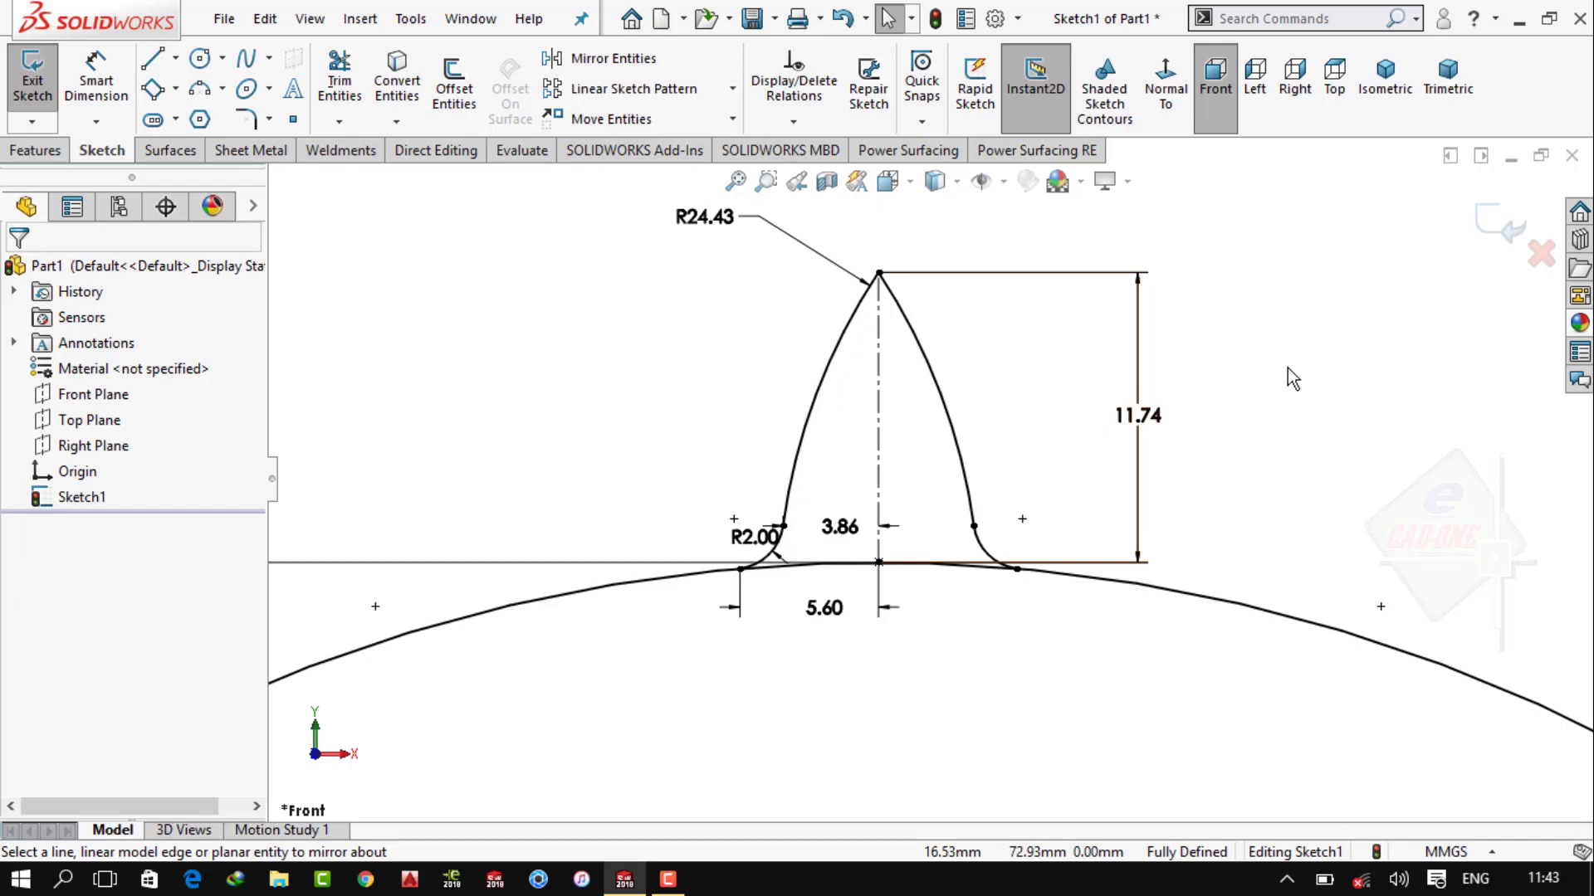
Power-trim away the leftover base line under the tooth
{"action": "key", "text": "t"}
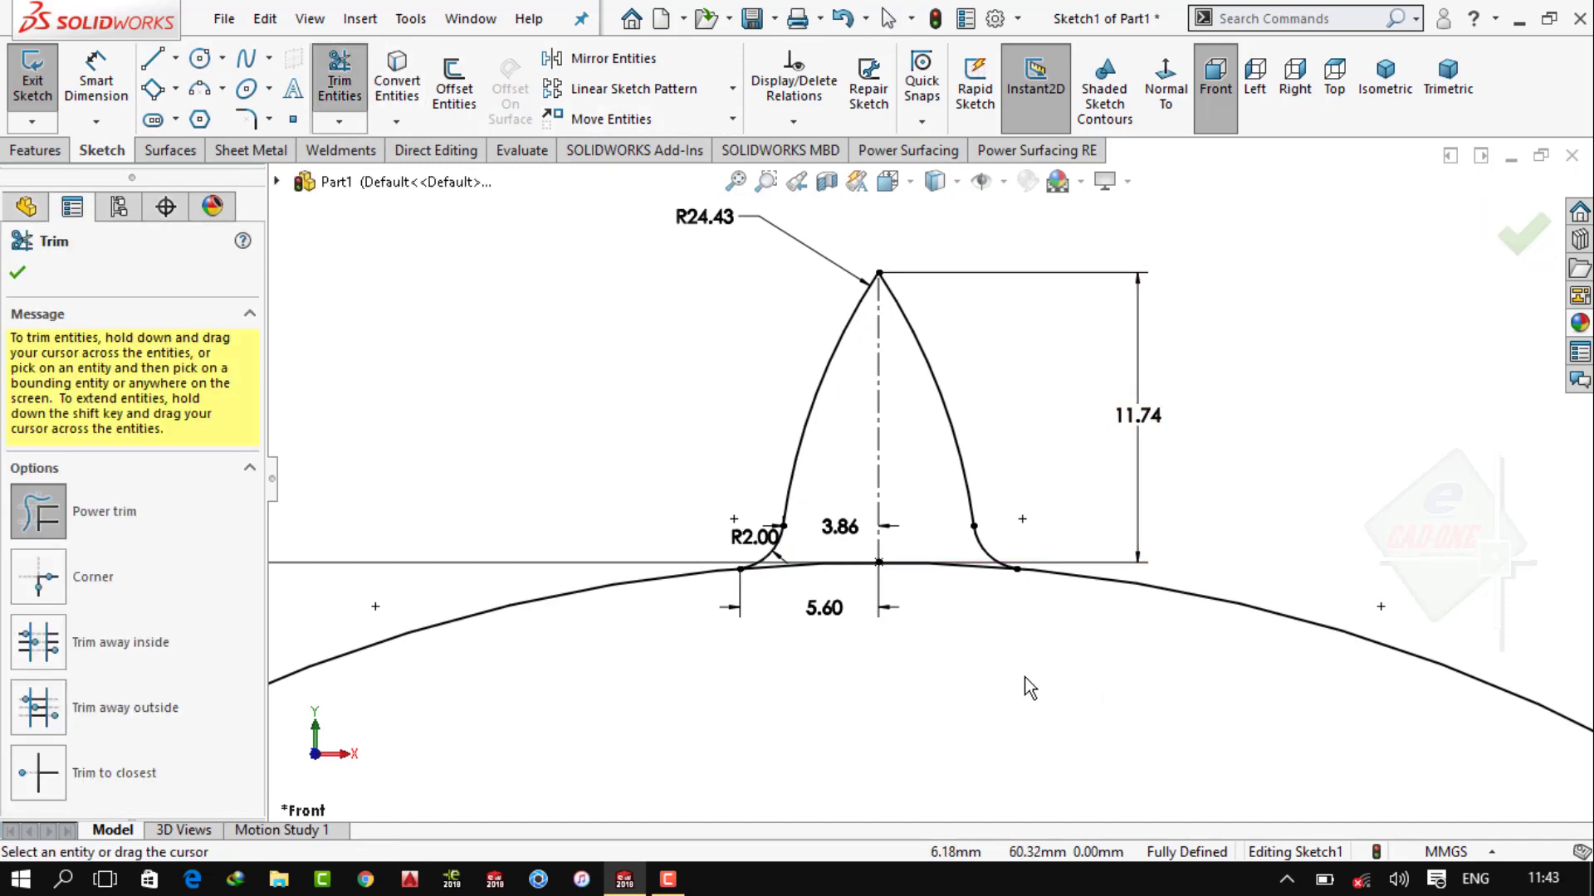
{"action": "left_click_drag", "start_coordinate": [978, 671], "coordinate": [898, 533]}
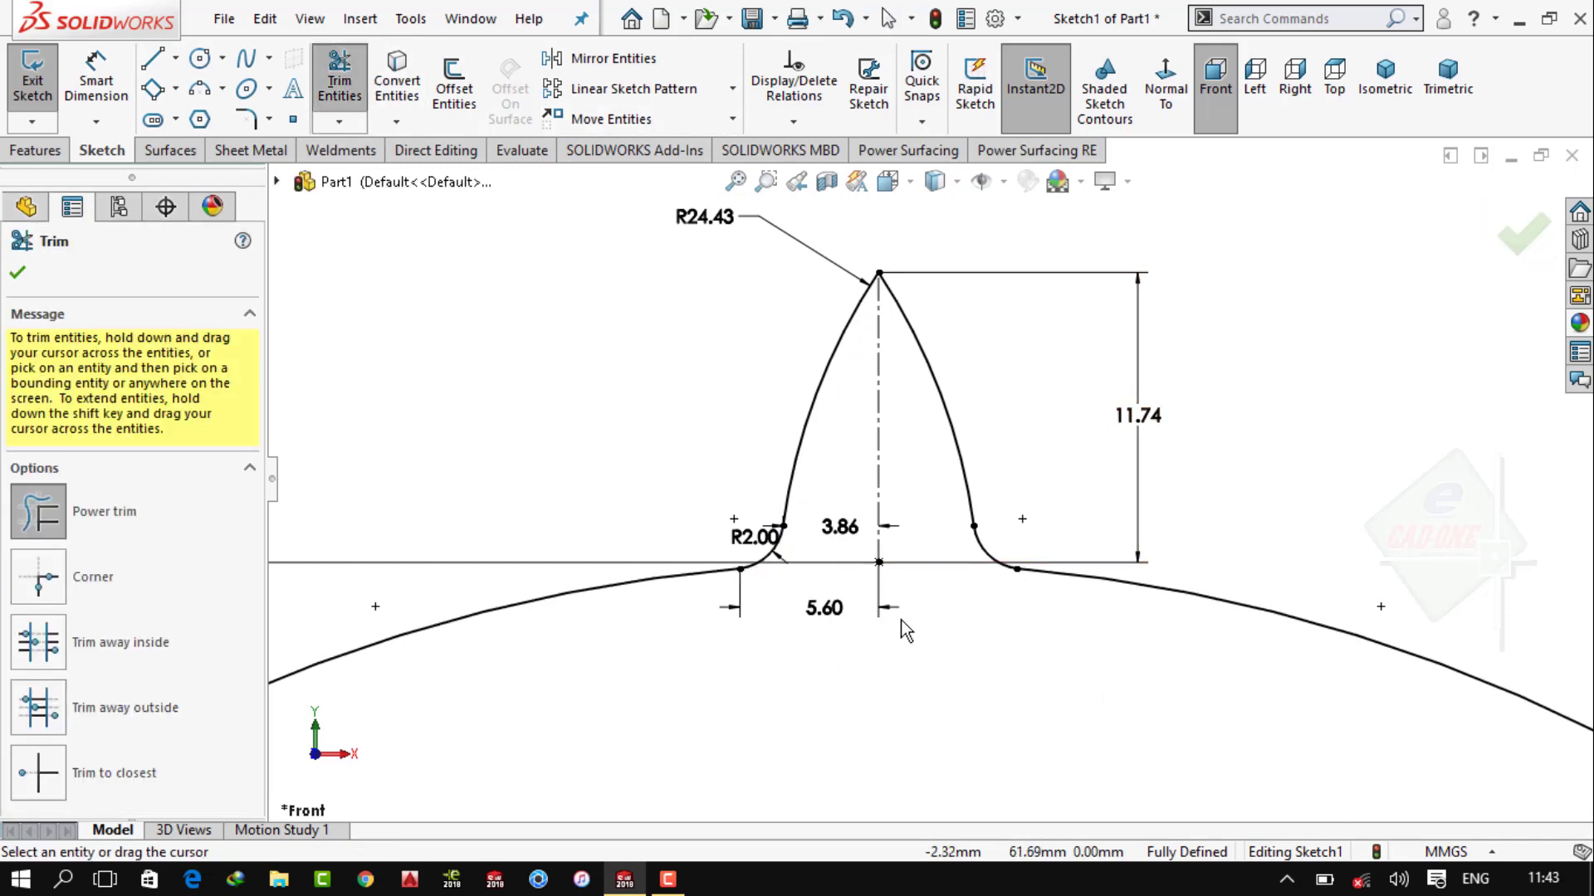
{"action": "left_click", "coordinate": [1519, 240]}
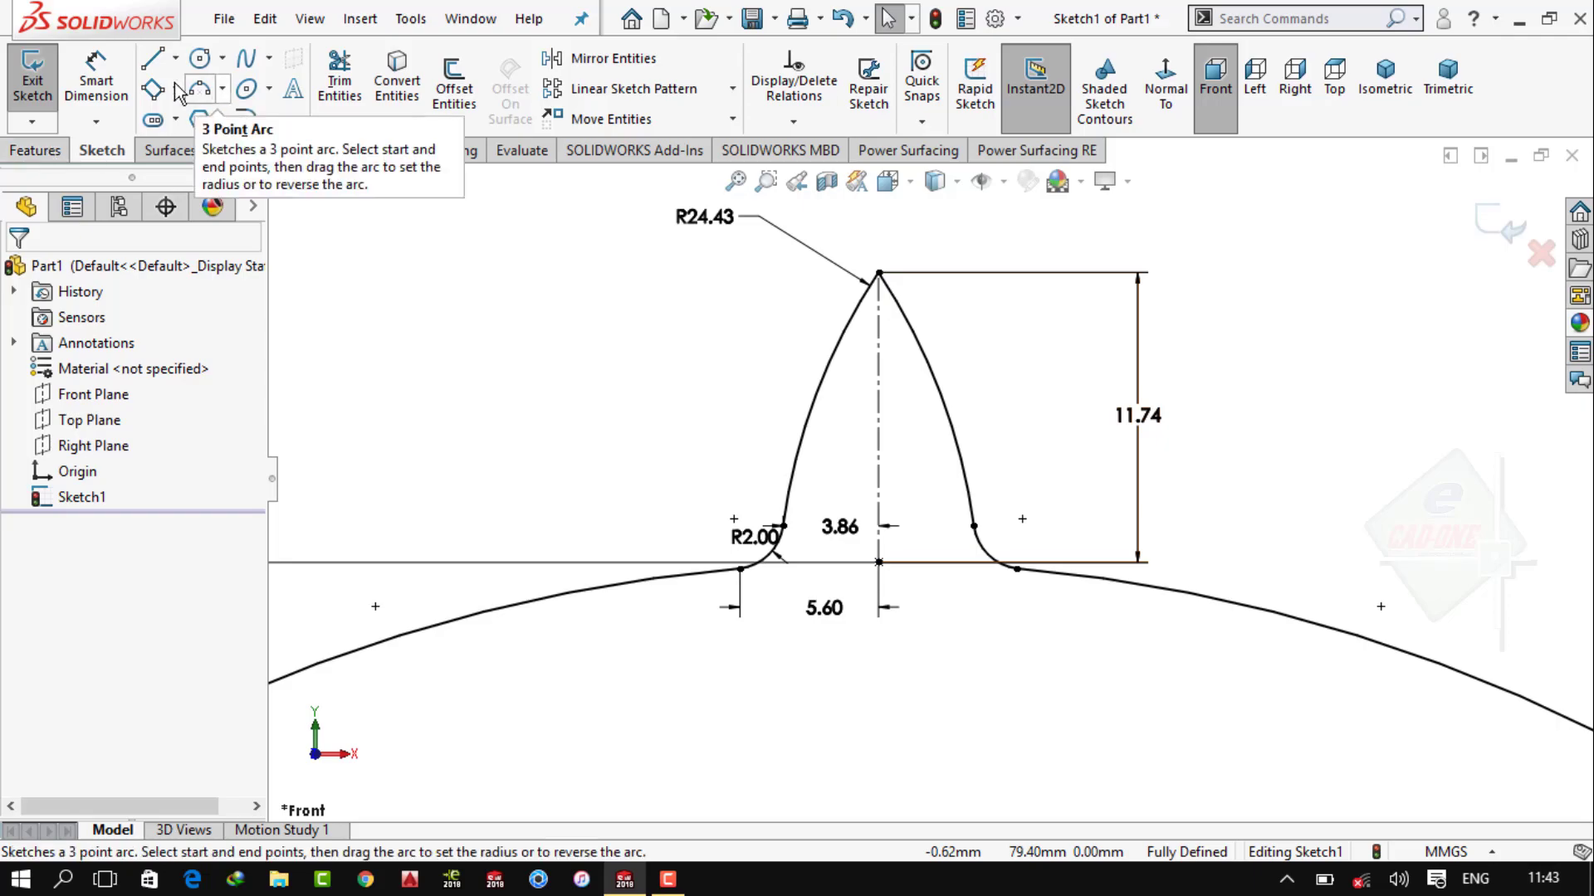
Extrude the tooth sketch into a disc with a Mid Plane end condition
{"action": "left_click", "coordinate": [37, 150]}
{"action": "left_click", "coordinate": [43, 83]}
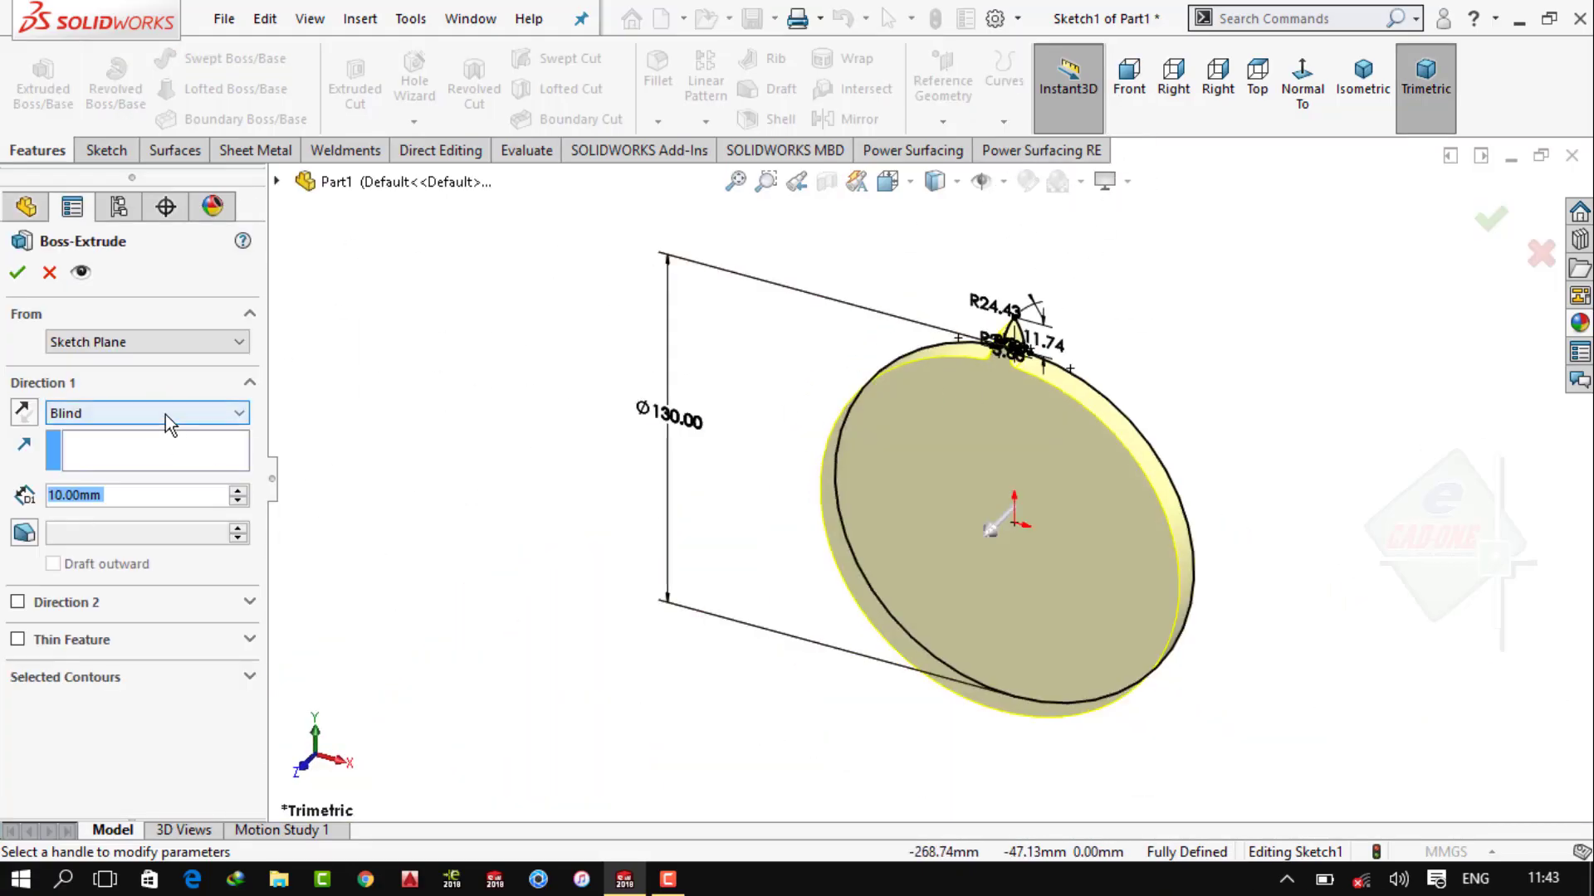
{"action": "left_click", "coordinate": [166, 412]}
{"action": "left_click", "coordinate": [123, 507]}
{"action": "left_click", "coordinate": [17, 272]}
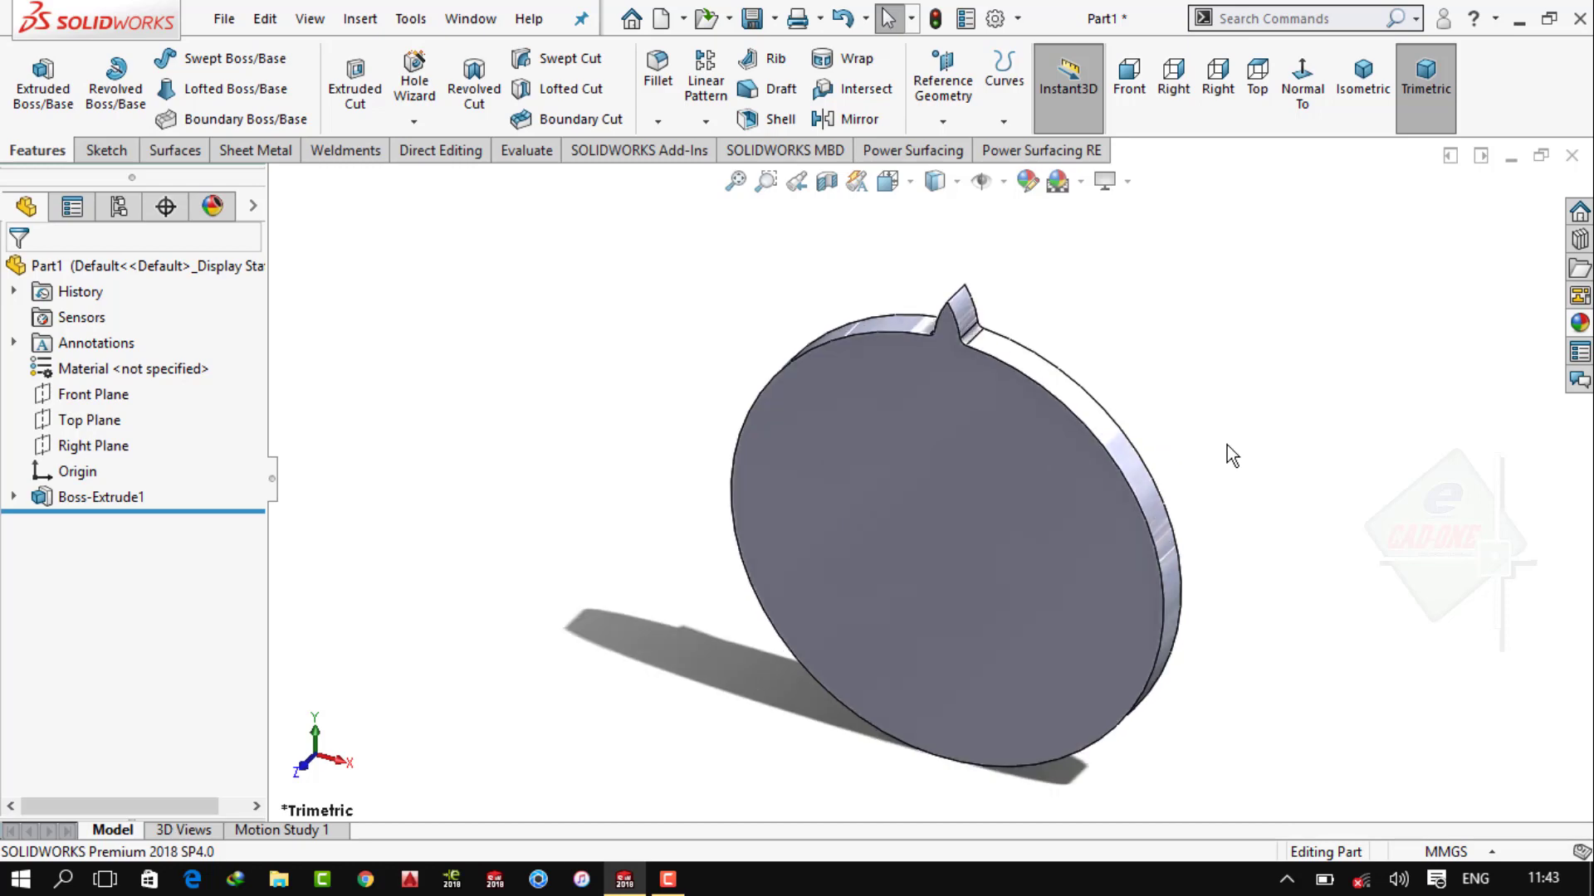
Circular-pattern the disc body about its circular edge with 35 instances
{"action": "left_click", "coordinate": [705, 121]}
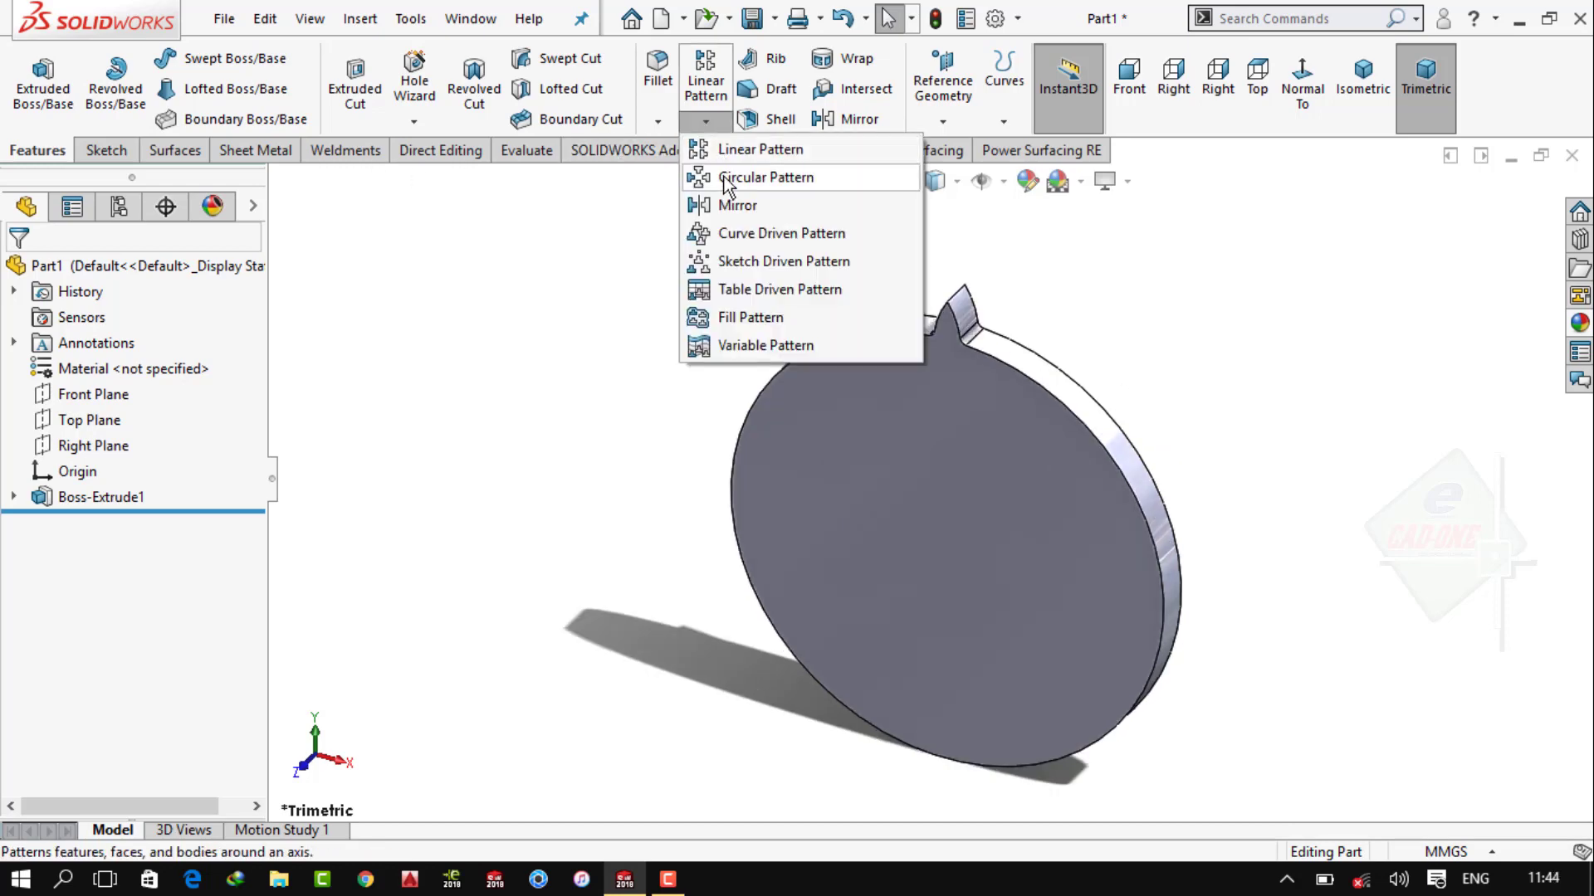
{"action": "left_click", "coordinate": [727, 178]}
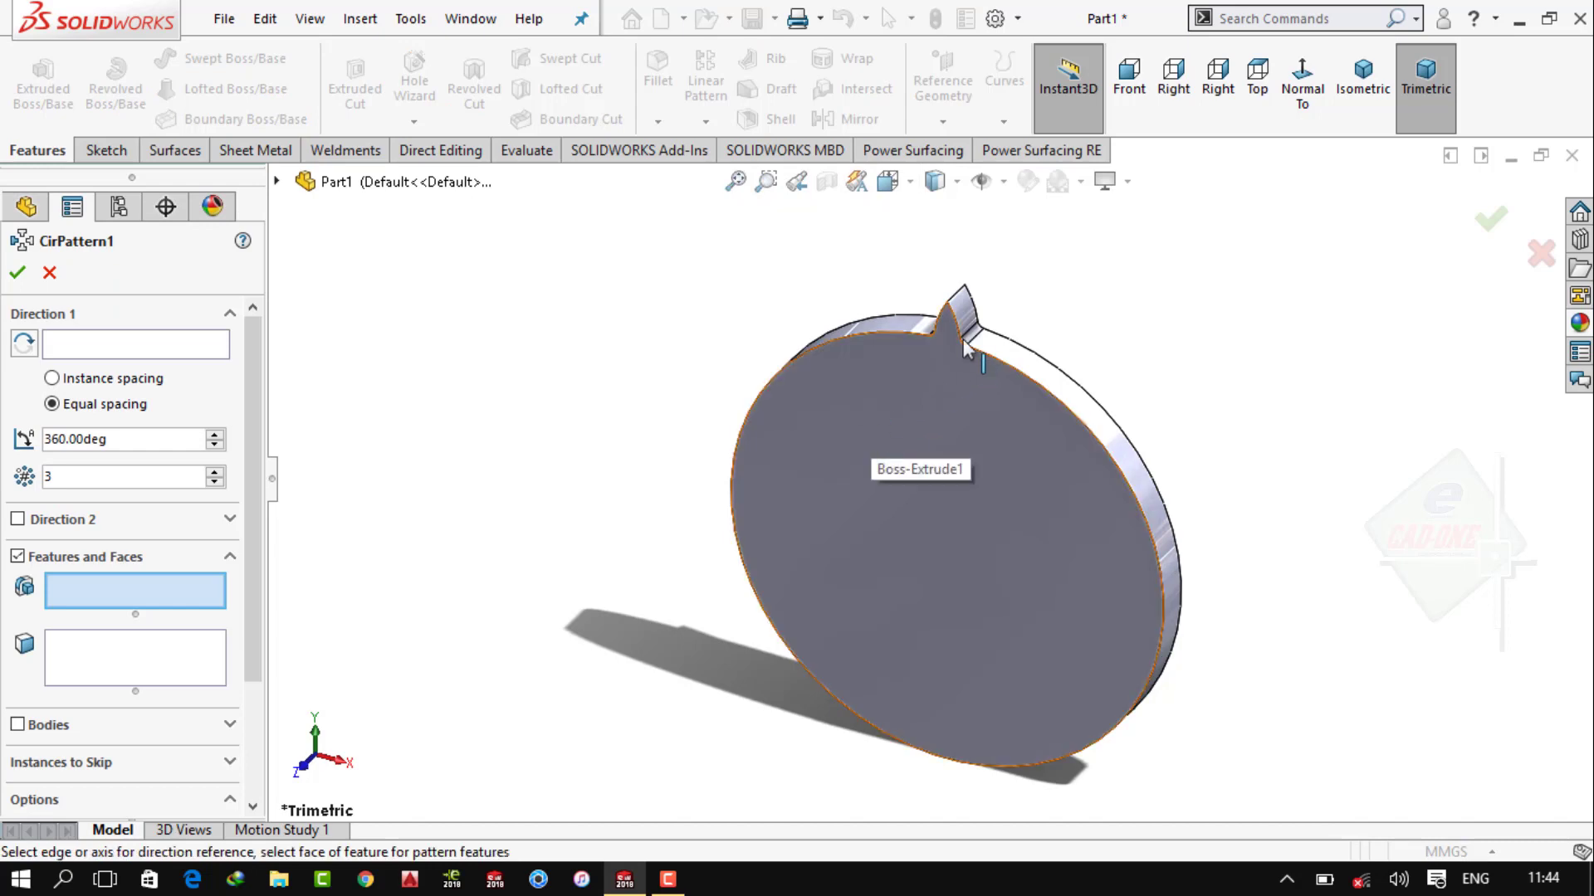
{"action": "left_click", "coordinate": [17, 727]}
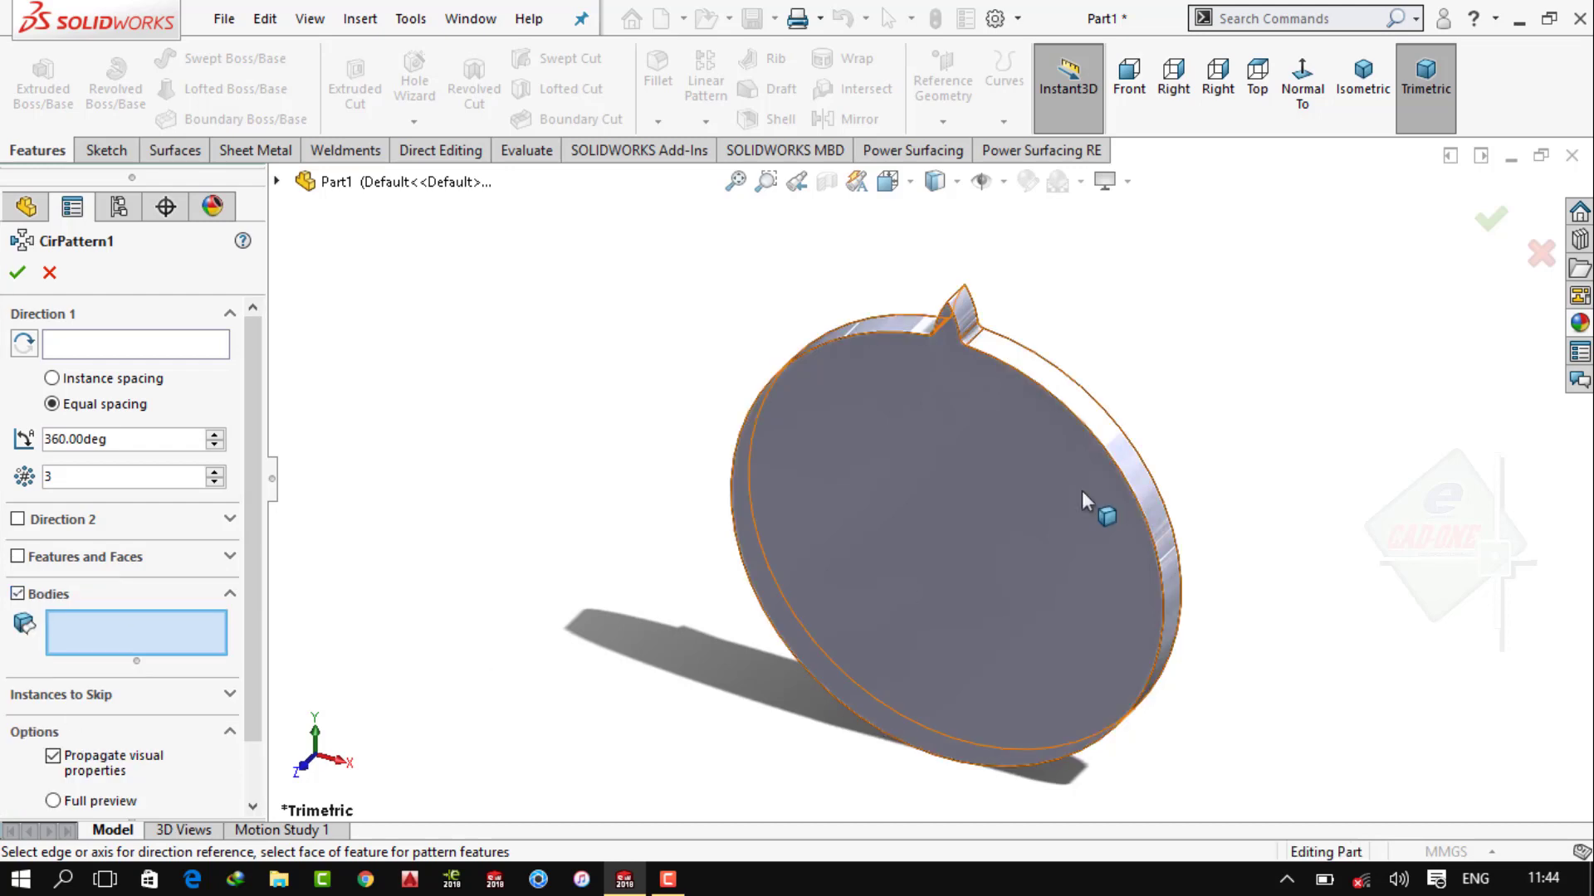
{"action": "left_click", "coordinate": [1099, 511]}
{"action": "left_click", "coordinate": [789, 374]}
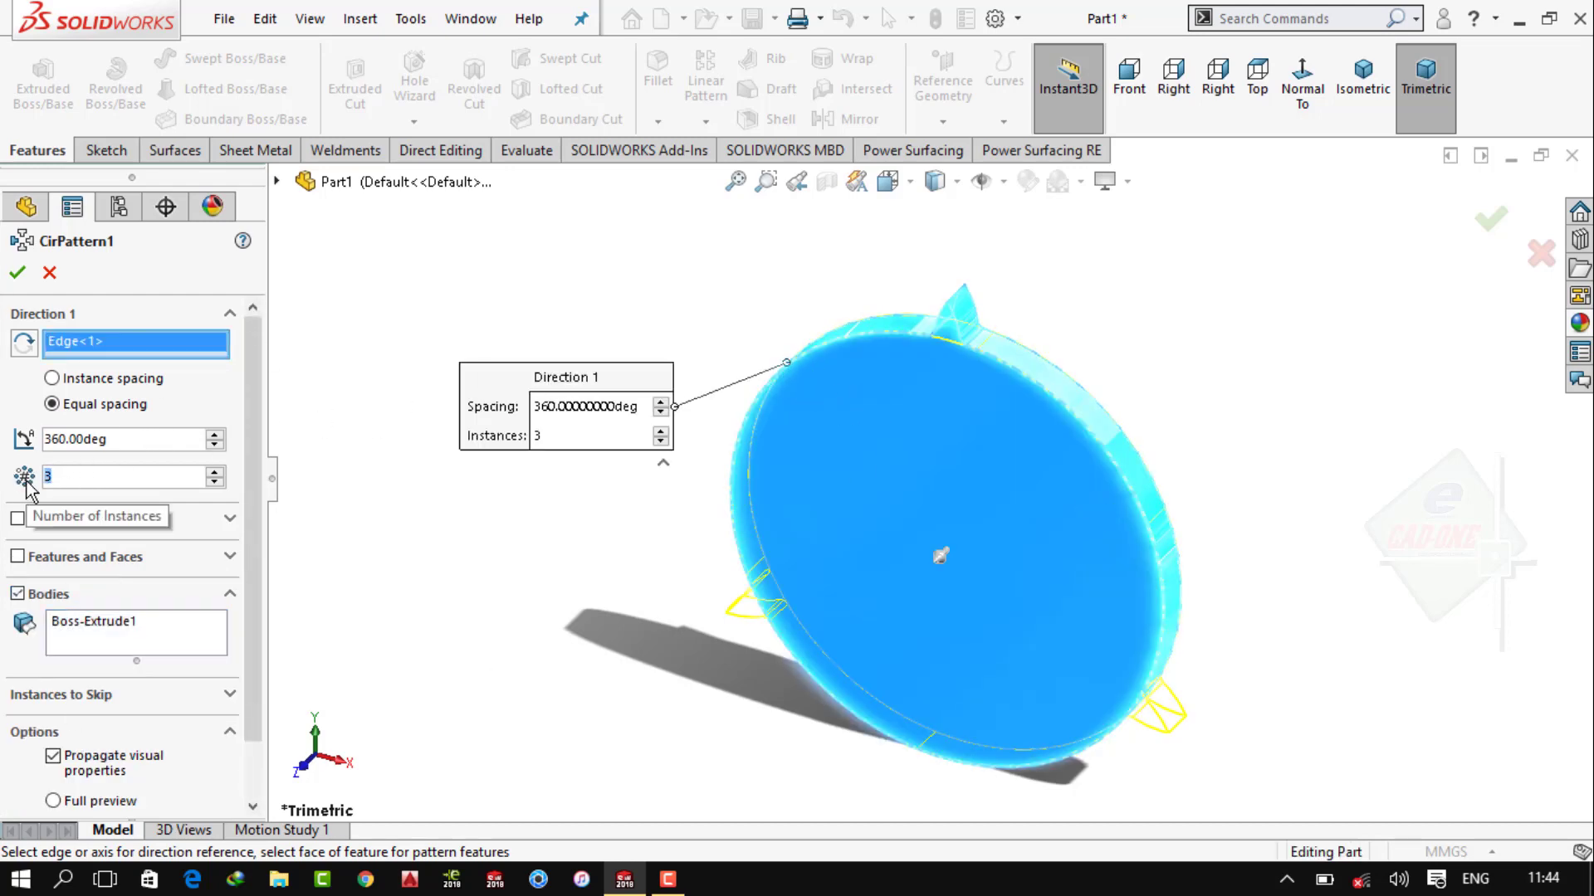
{"action": "type", "text": "5"}
{"action": "key", "text": "Return"}
Confirm the 35-instance circular pattern
{"action": "left_click", "coordinate": [17, 272]}
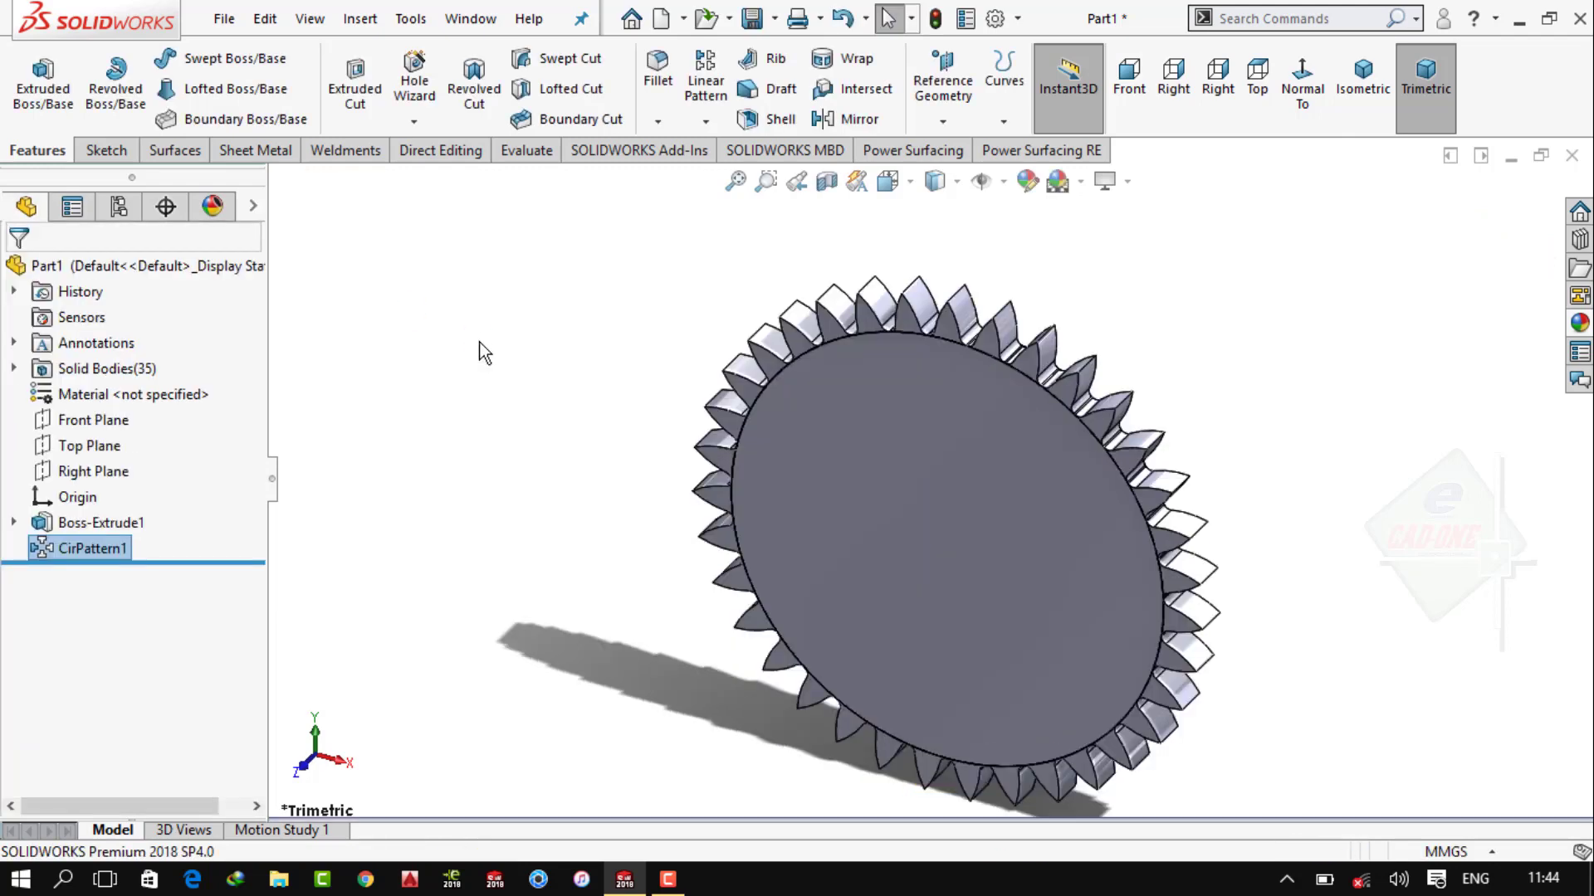
{"action": "scroll", "coordinate": [1029, 404], "scroll_direction": "down", "scroll_amount": 3}
{"action": "scroll", "coordinate": [996, 374], "scroll_direction": "down", "scroll_amount": 2}
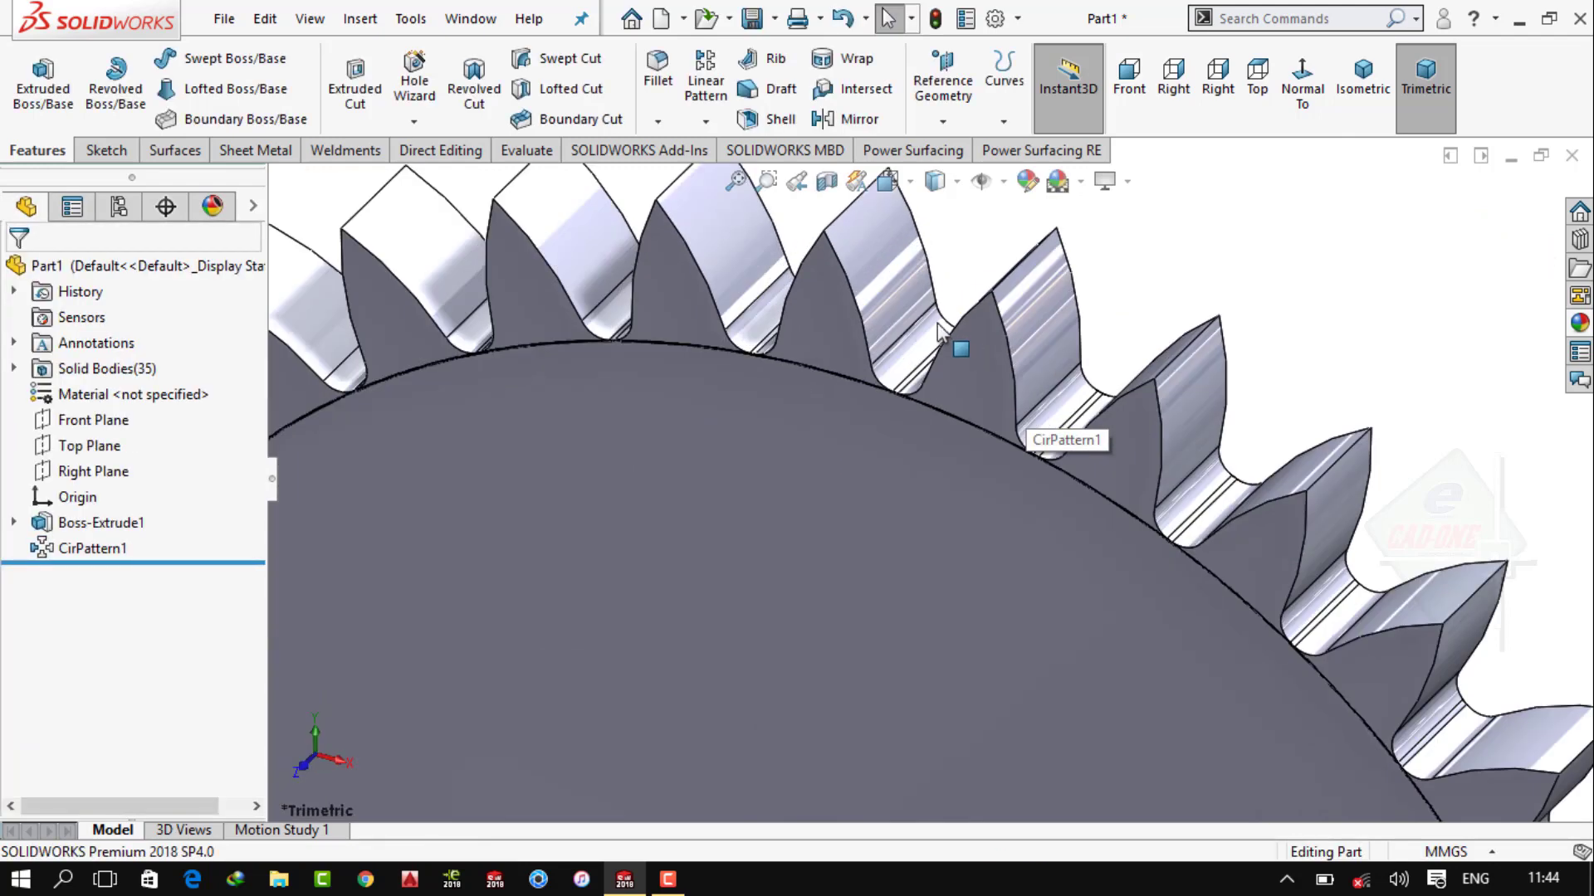
{"action": "scroll", "coordinate": [953, 344], "scroll_direction": "up", "scroll_amount": 3}
Combine all gear bodies into a single solid by box-selecting them
{"action": "left_click", "coordinate": [440, 150]}
{"action": "scroll", "coordinate": [925, 312], "scroll_direction": "up", "scroll_amount": 3}
{"action": "scroll", "coordinate": [1138, 391], "scroll_direction": "up", "scroll_amount": 2}
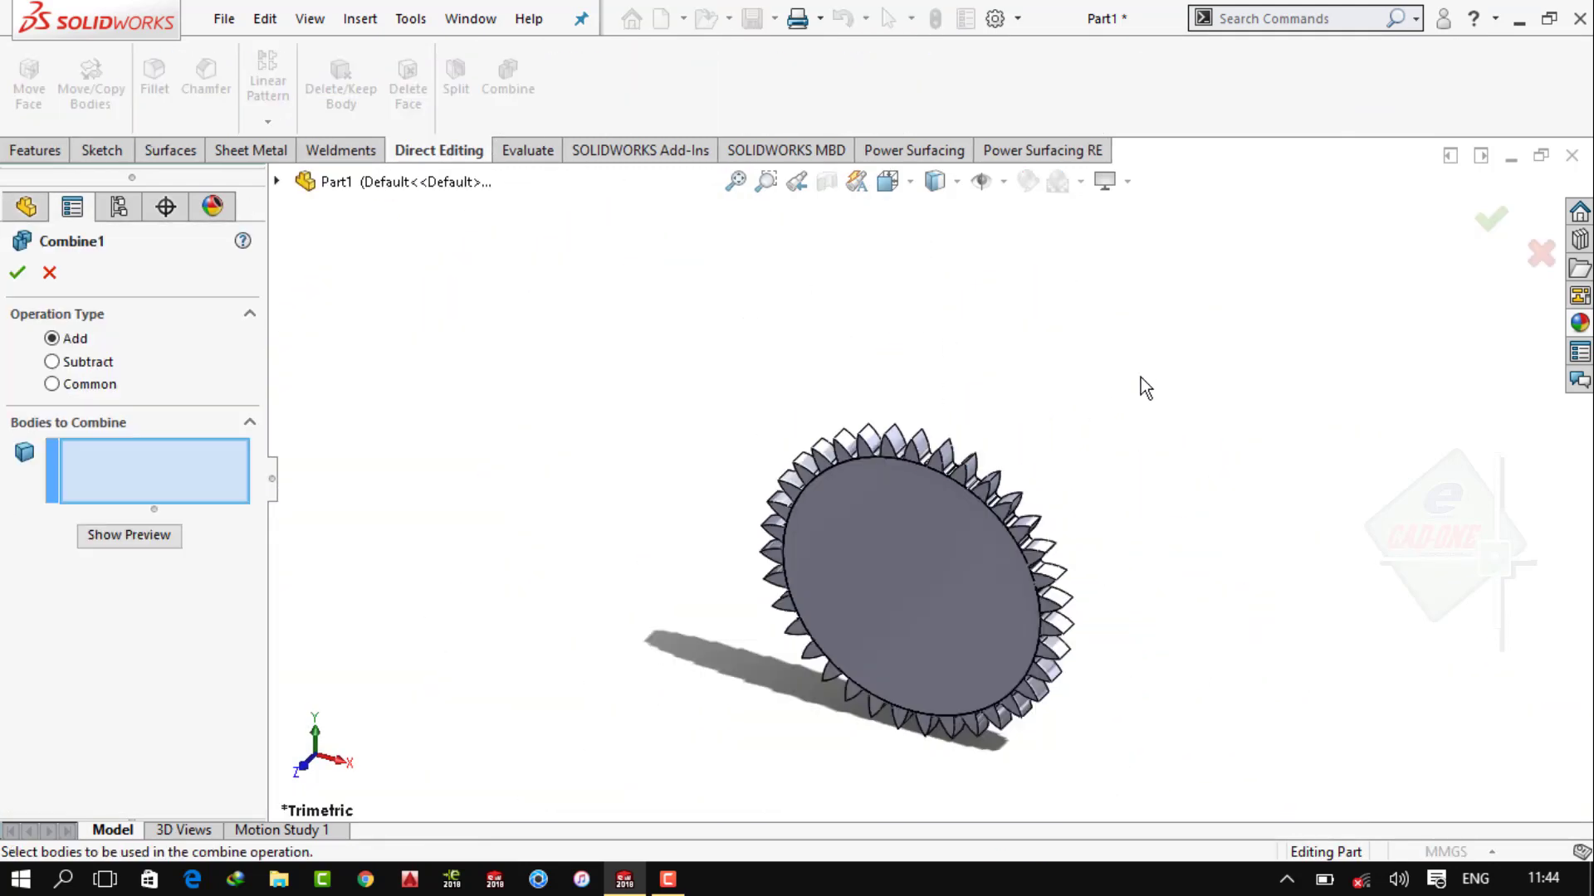
{"action": "left_click", "coordinate": [277, 182]}
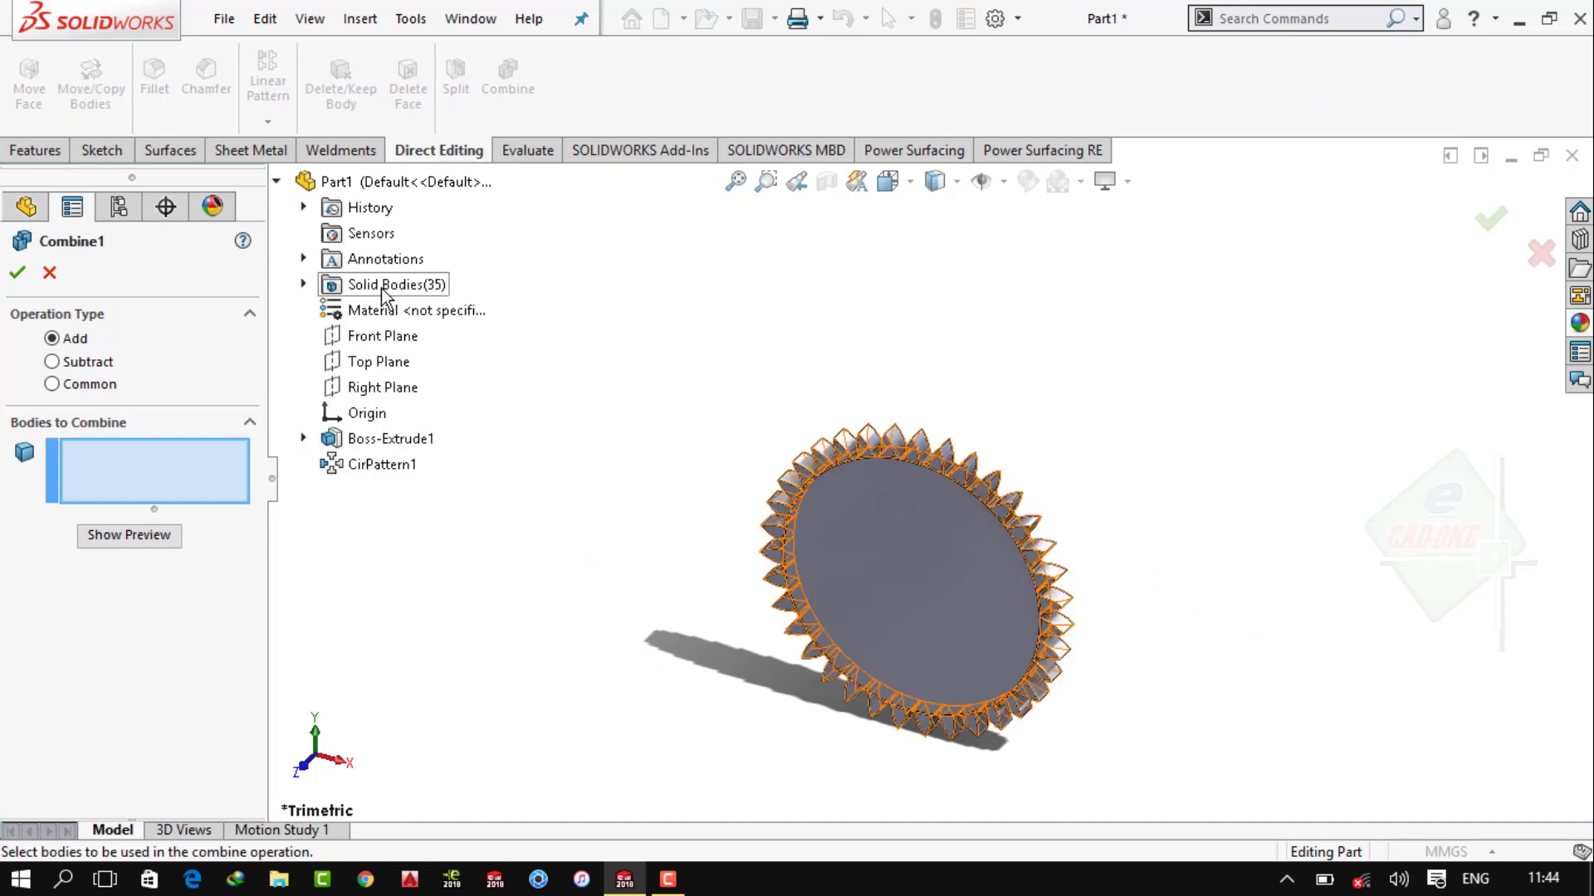
{"action": "left_click_drag", "start_coordinate": [1070, 382], "coordinate": [646, 783]}
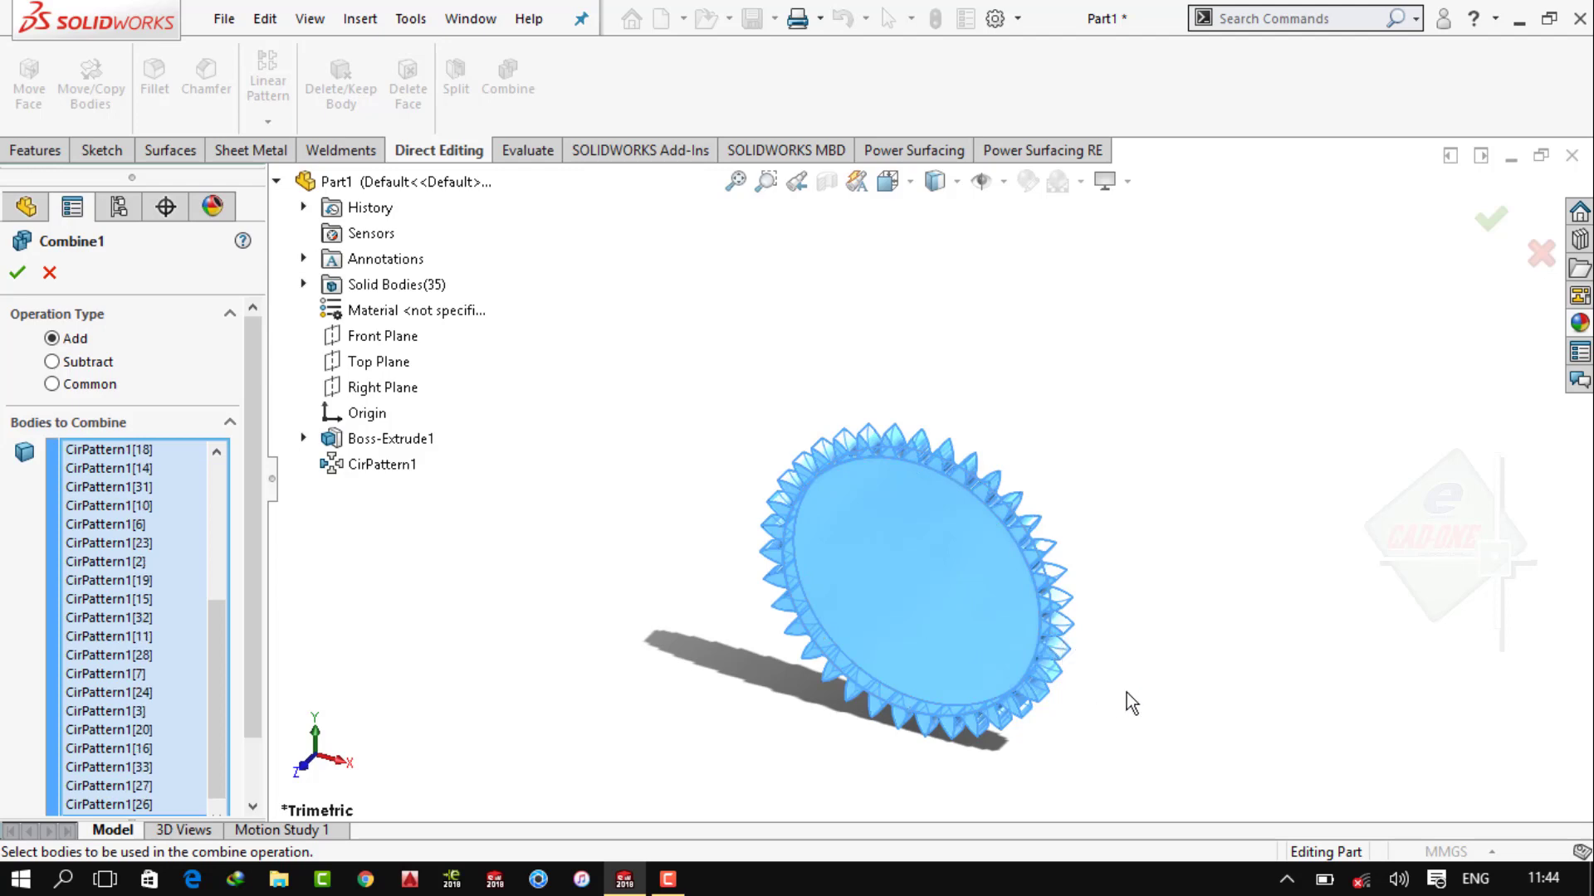
{"action": "left_click", "coordinate": [17, 274]}
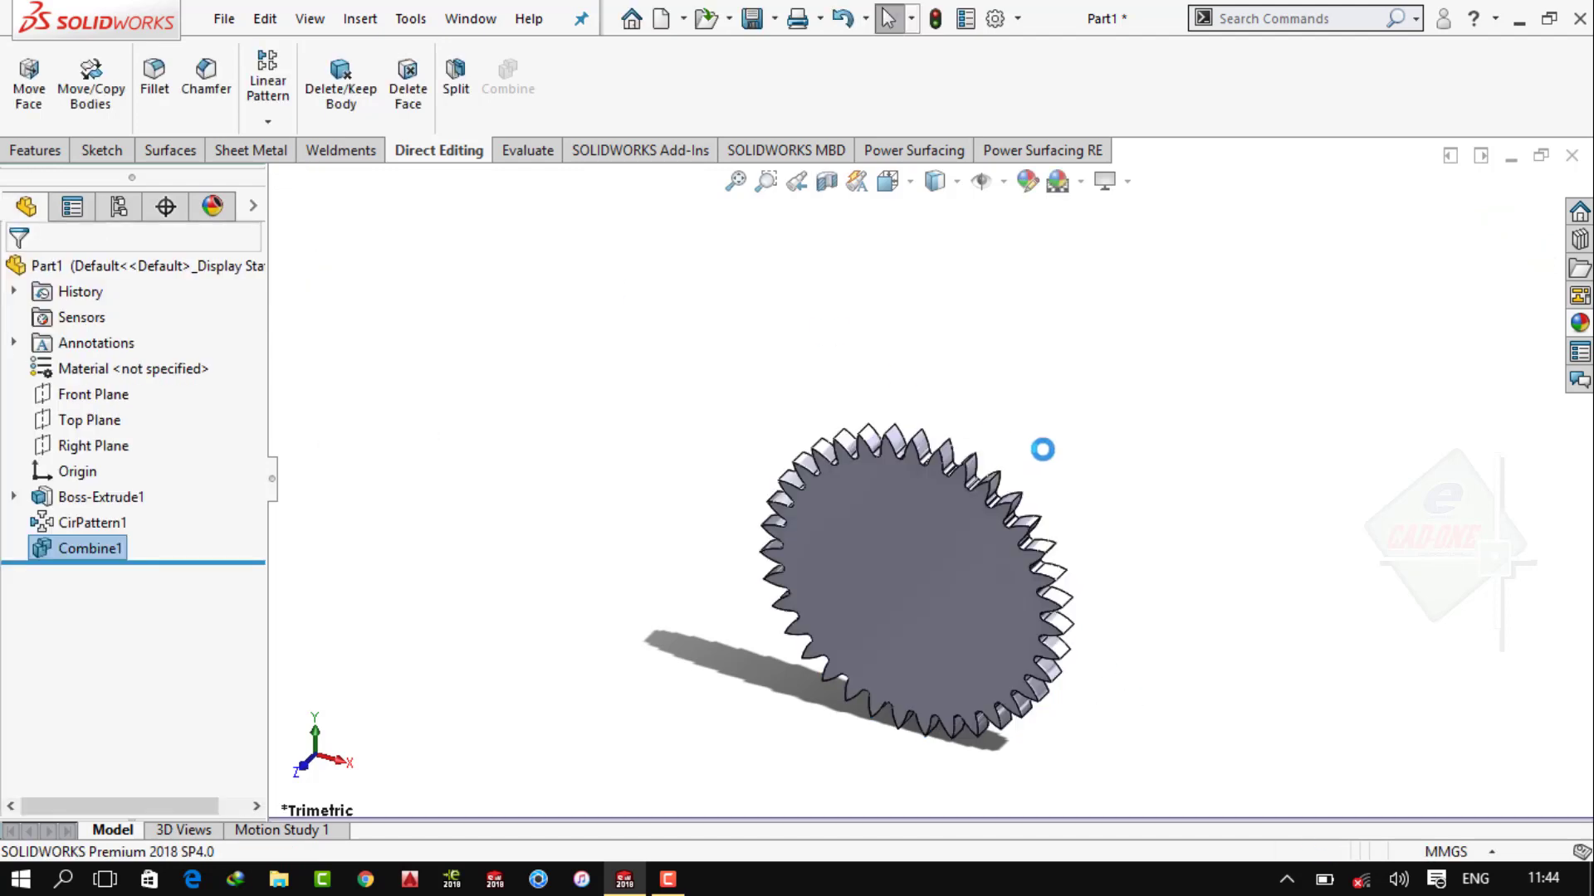
Select and clear the base extrusion, then orbit the gear for a fuller view
{"action": "left_click", "coordinate": [93, 497]}
{"action": "left_click", "coordinate": [745, 515]}
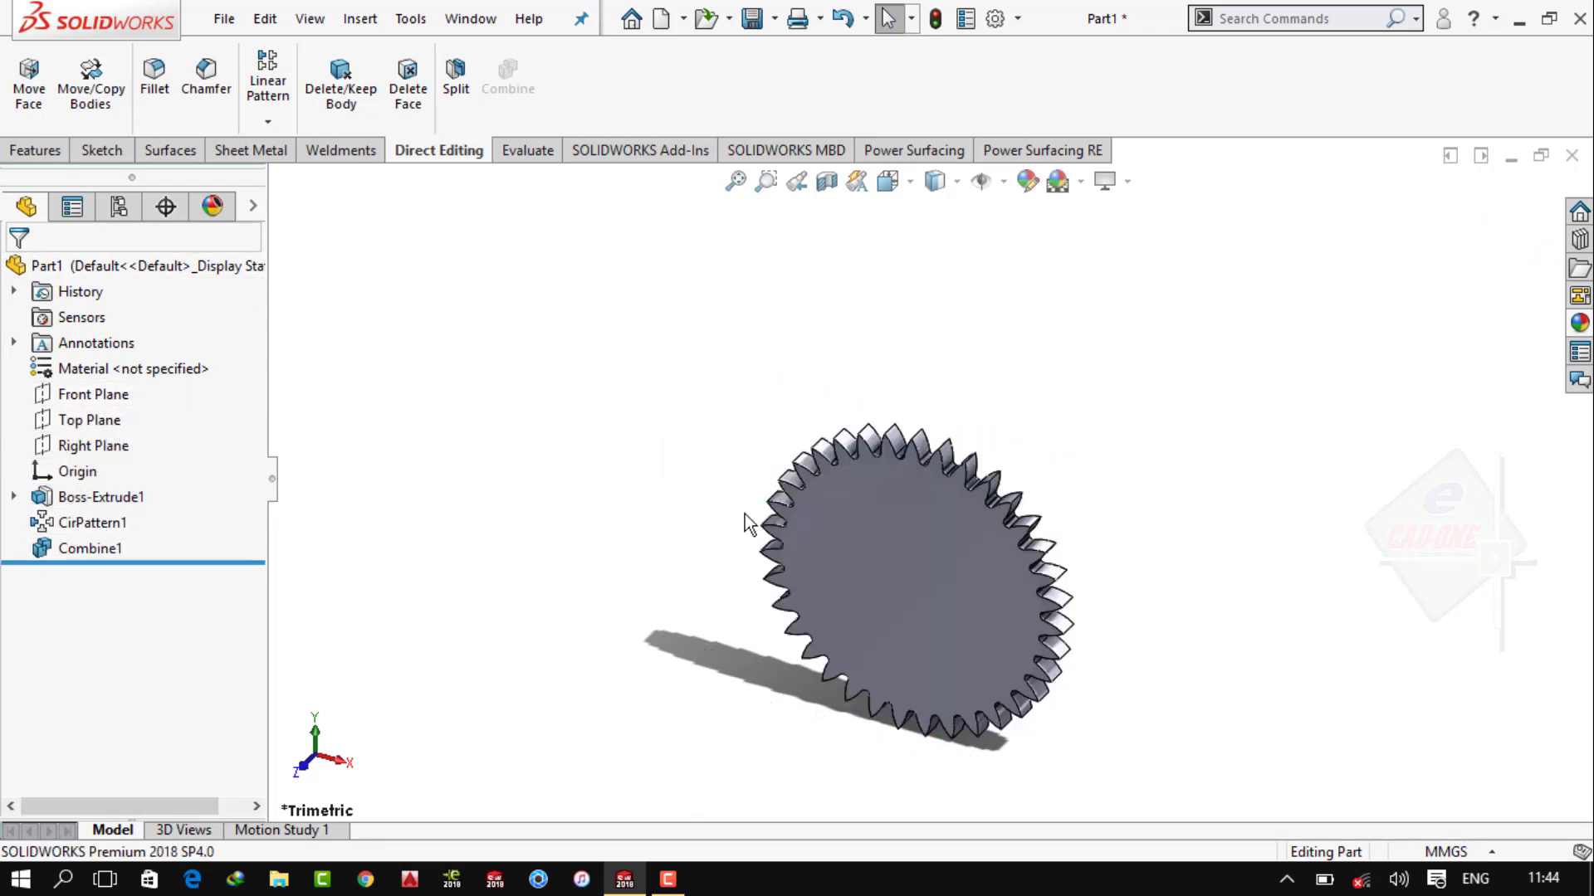
{"action": "middle_click_drag", "start_coordinate": [744, 514], "coordinate": [857, 594]}
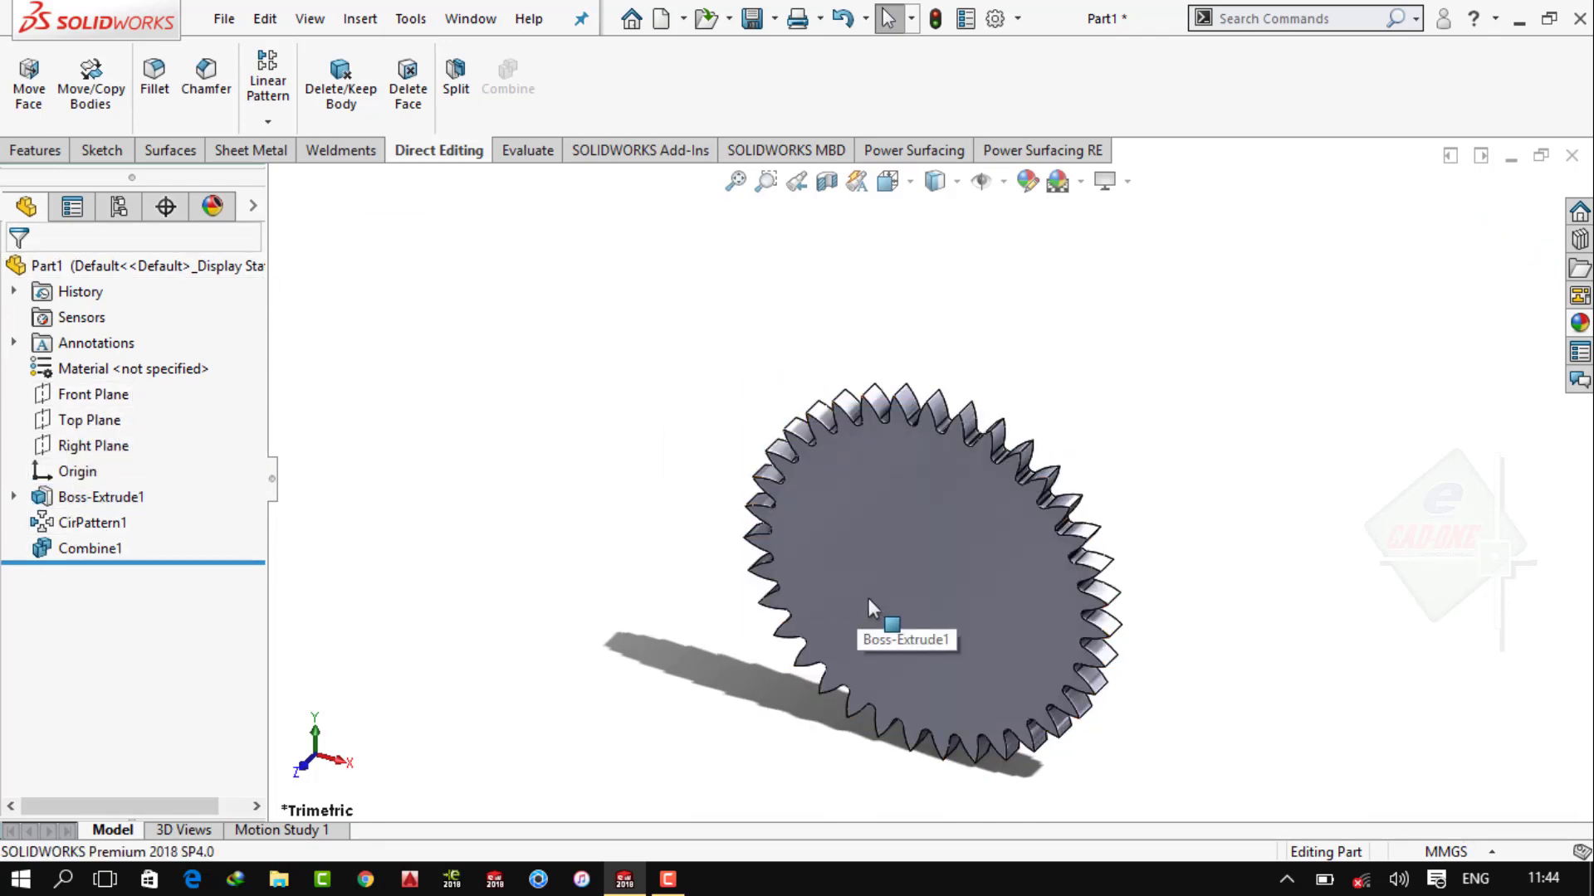
Sketch a circle centred on the gear's front face and dimension it to Ø148 mm
{"action": "left_click", "coordinate": [889, 575]}
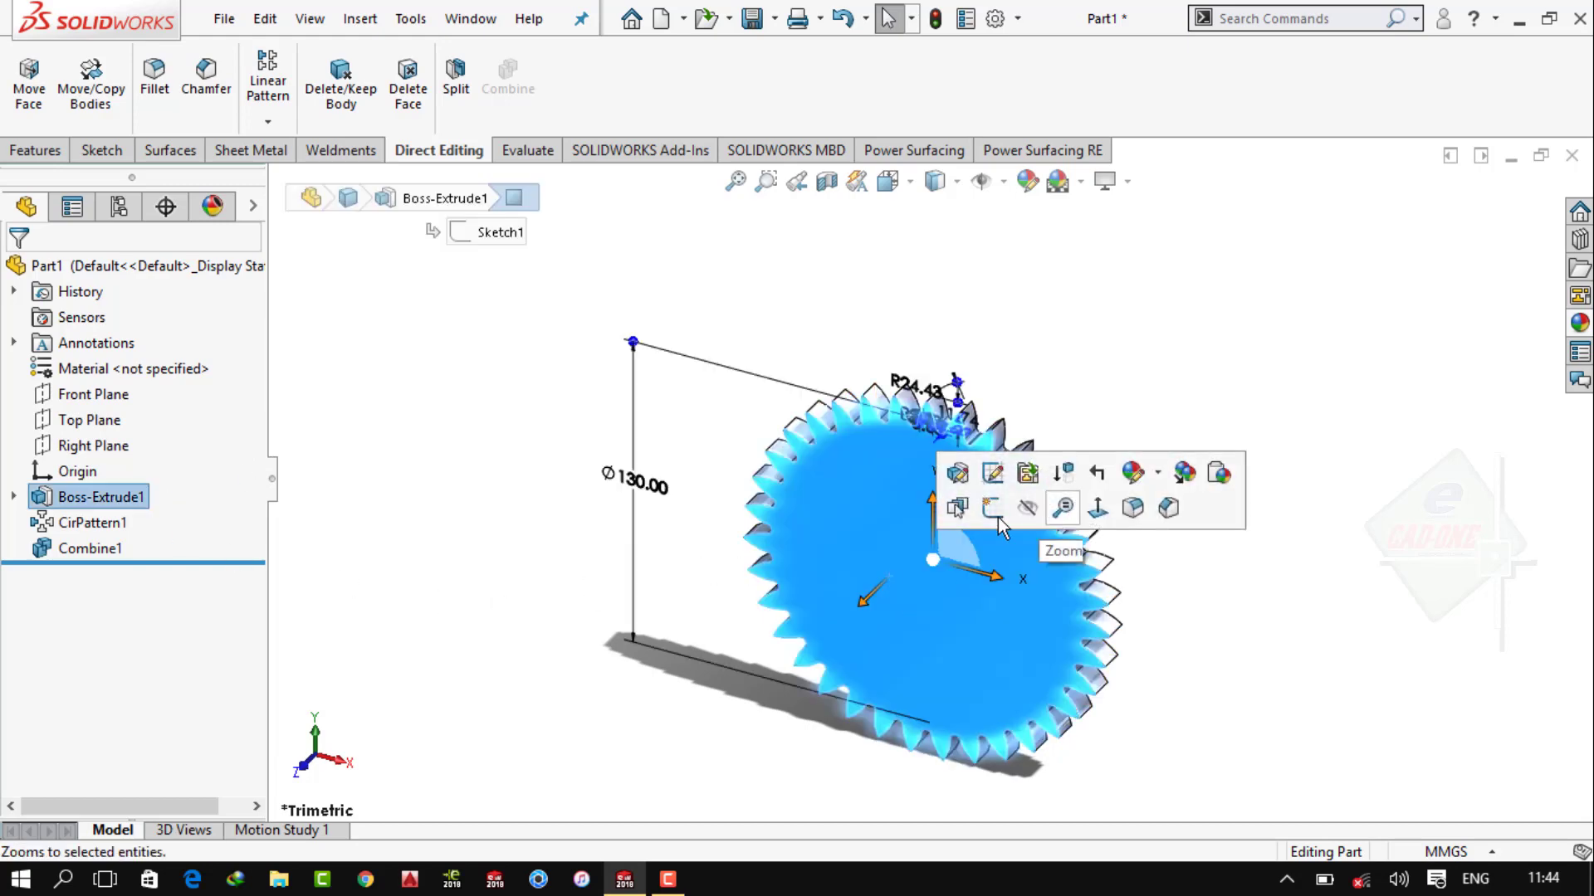
{"action": "left_click", "coordinate": [996, 513]}
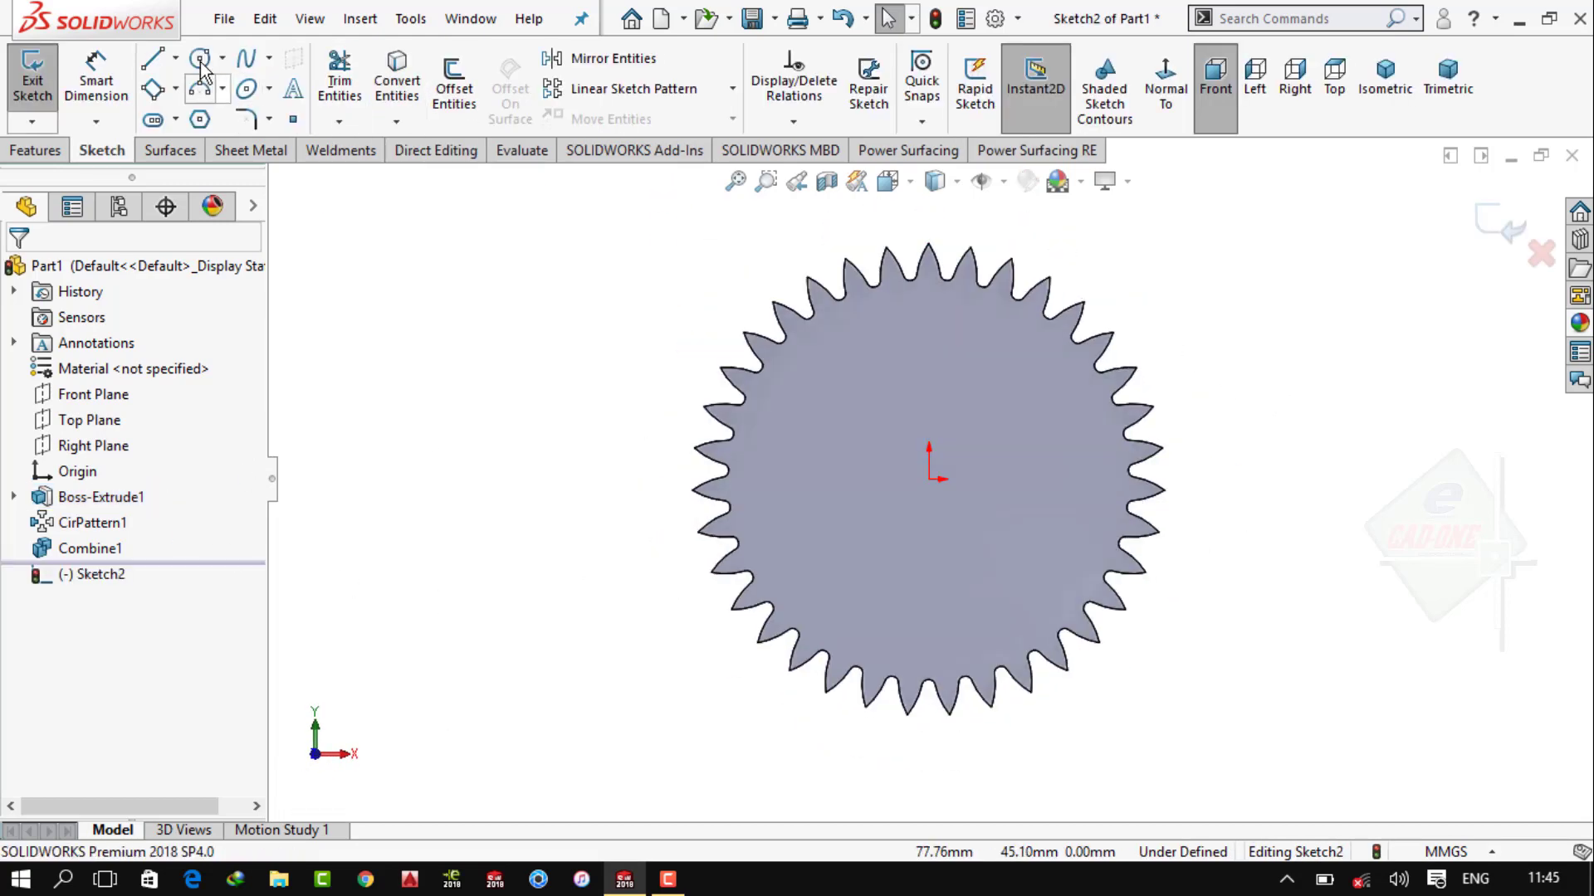
{"action": "left_click", "coordinate": [201, 67]}
{"action": "left_click_drag", "start_coordinate": [928, 479], "coordinate": [792, 344]}
{"action": "right_click_drag", "start_coordinate": [792, 344], "coordinate": [755, 325]}
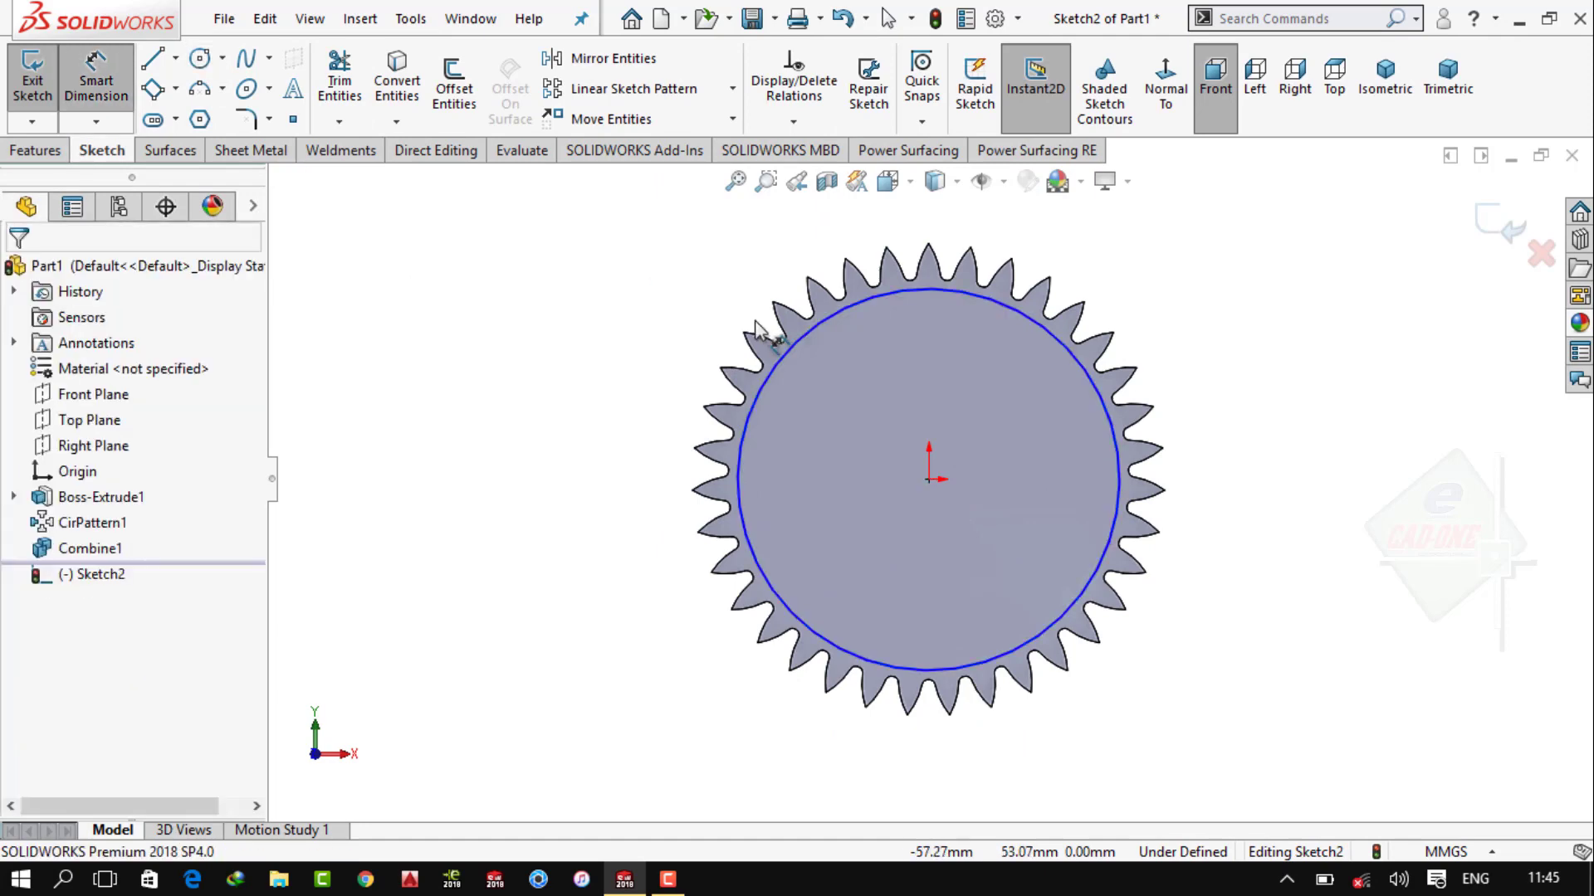
{"action": "left_click", "coordinate": [771, 336]}
{"action": "left_click", "coordinate": [608, 485]}
{"action": "type", "text": "1"}
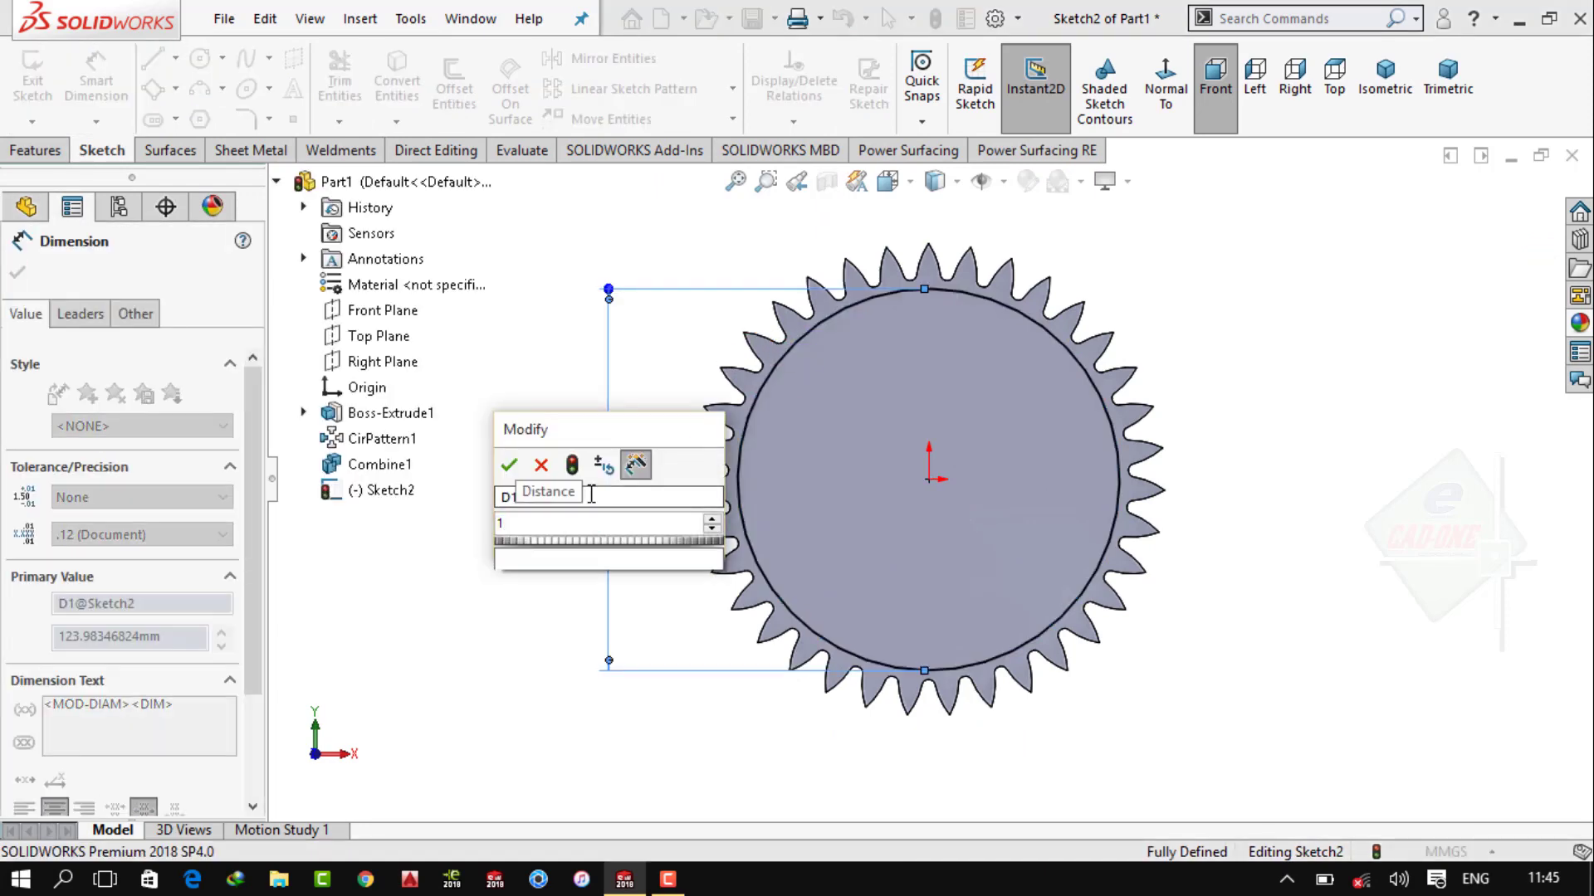
{"action": "type", "text": "48"}
{"action": "key", "text": "Return"}
Extrude-cut the Ø148 circle Through All with the side flipped to flatten the tooth tips
{"action": "left_click", "coordinate": [37, 150]}
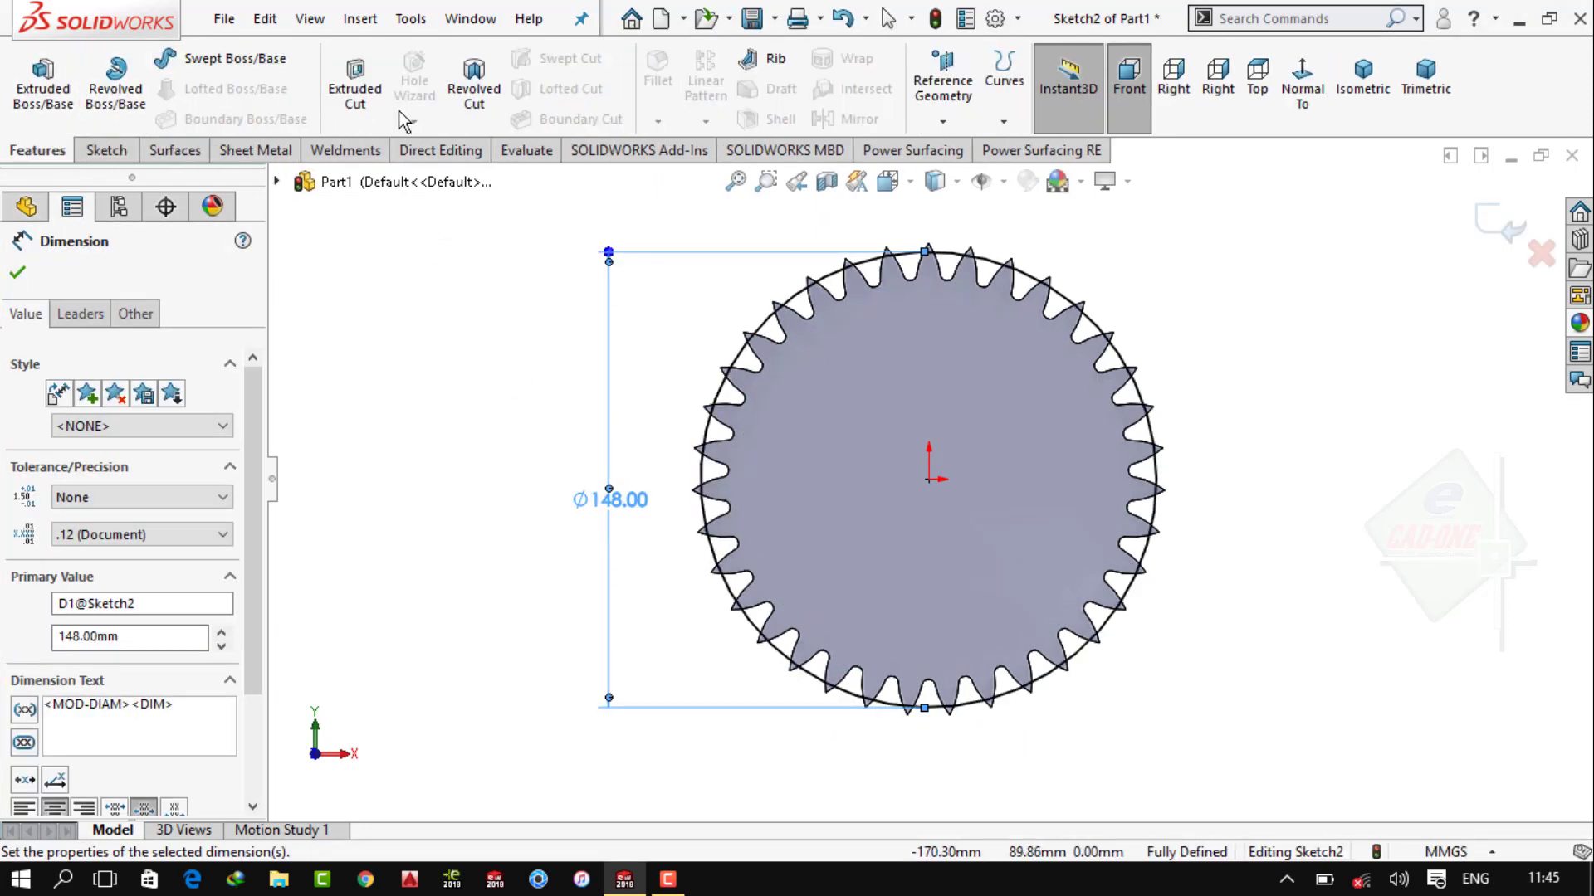
{"action": "left_click", "coordinate": [355, 87]}
{"action": "left_click", "coordinate": [148, 413]}
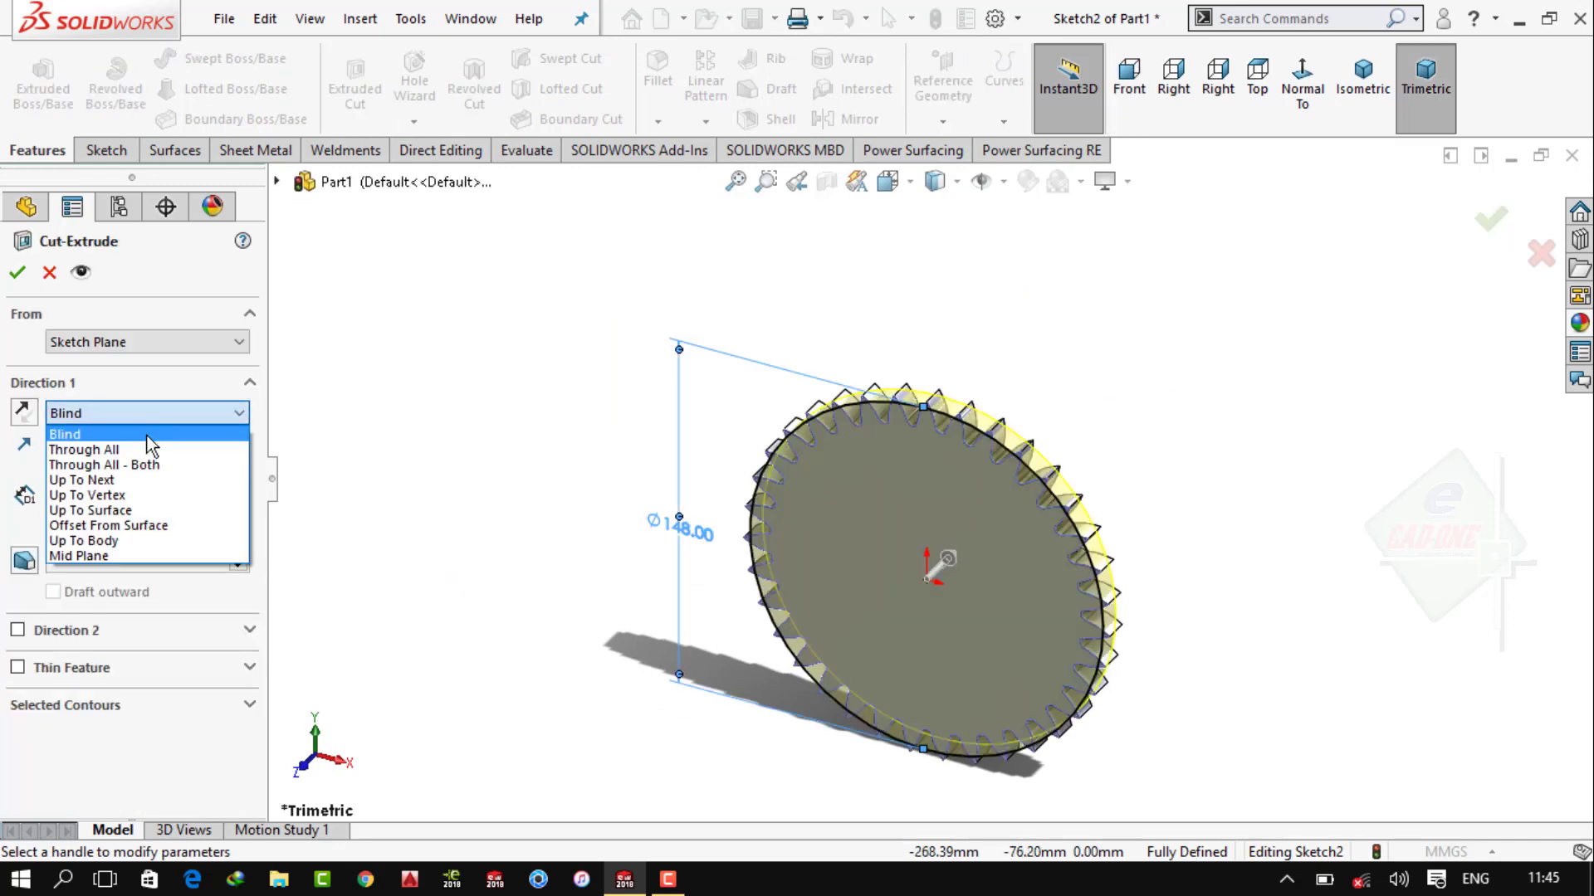
{"action": "left_click", "coordinate": [137, 452]}
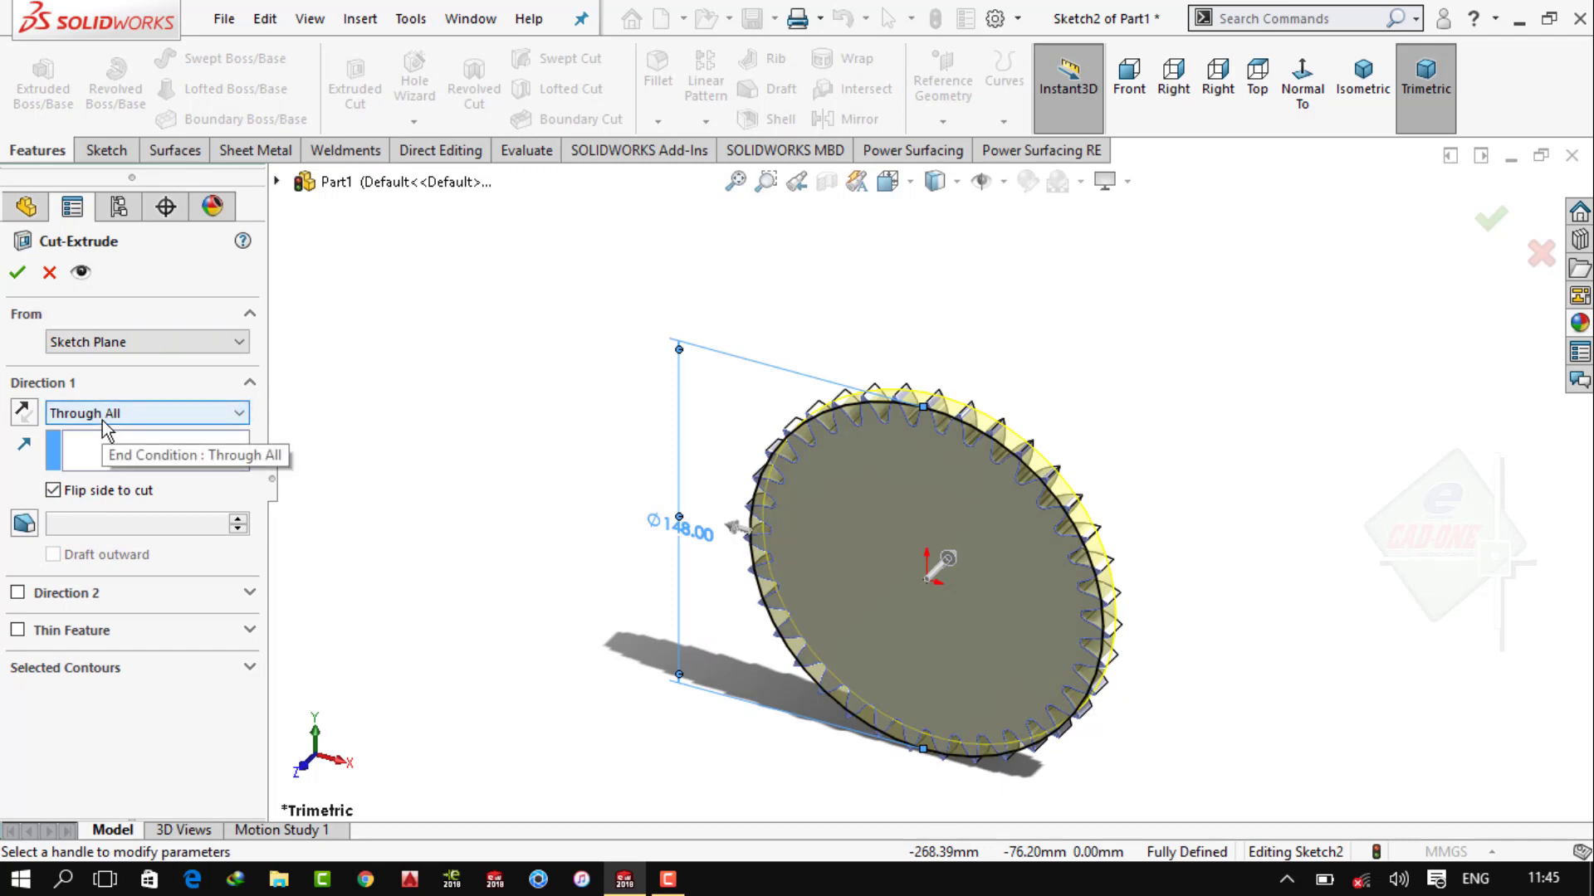
{"action": "left_click", "coordinate": [17, 273]}
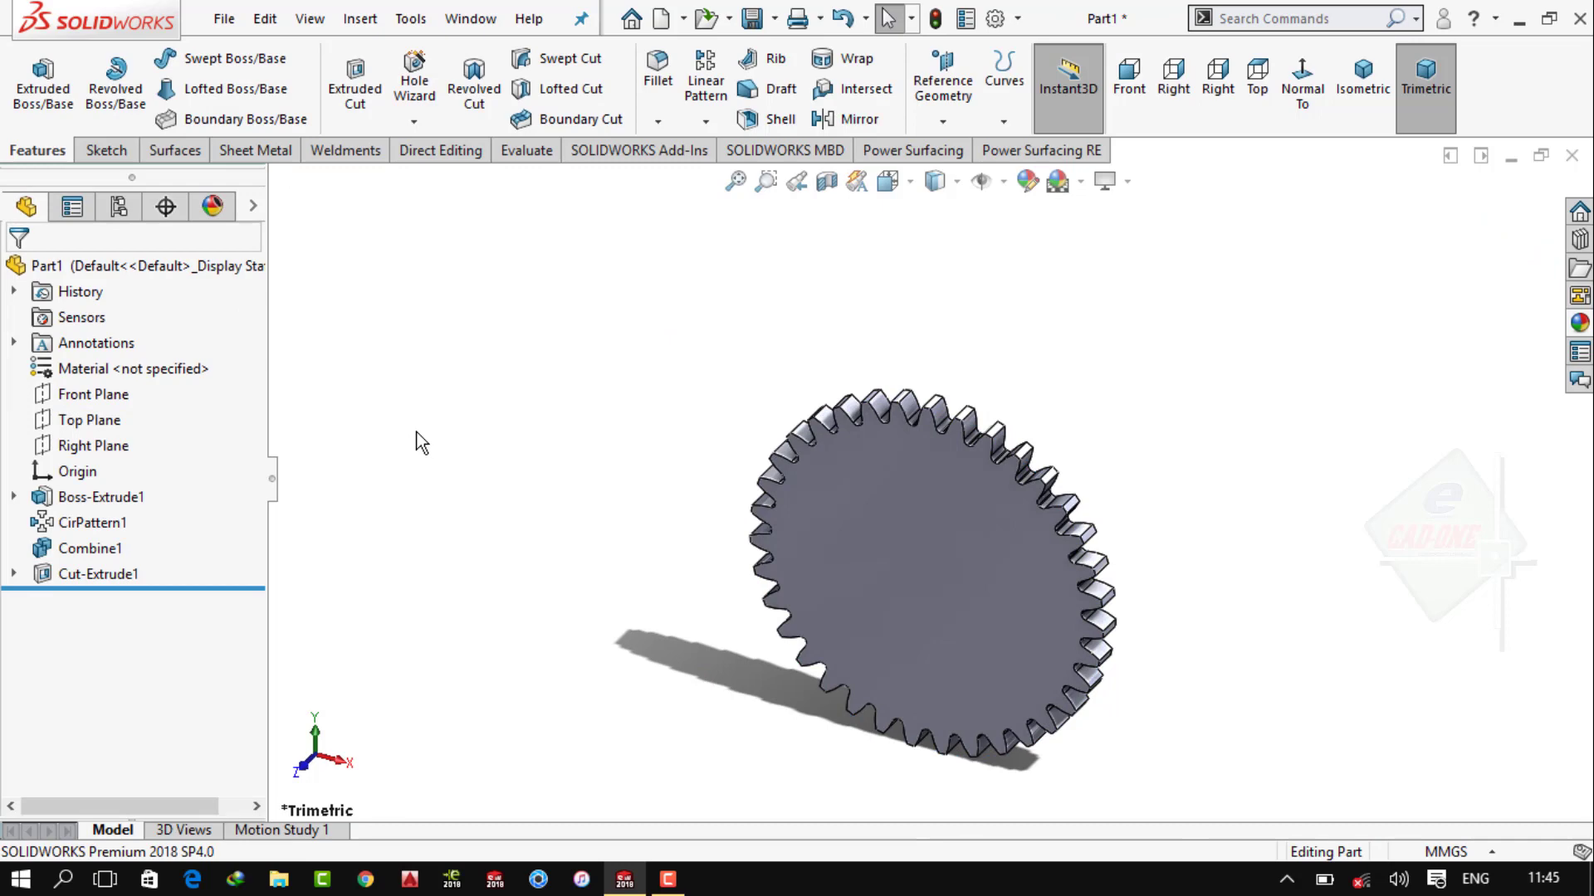
Sketch a Ø40 mm circle centred on the origin on the Front Plane
{"action": "left_click", "coordinate": [938, 597]}
{"action": "left_click", "coordinate": [1141, 350]}
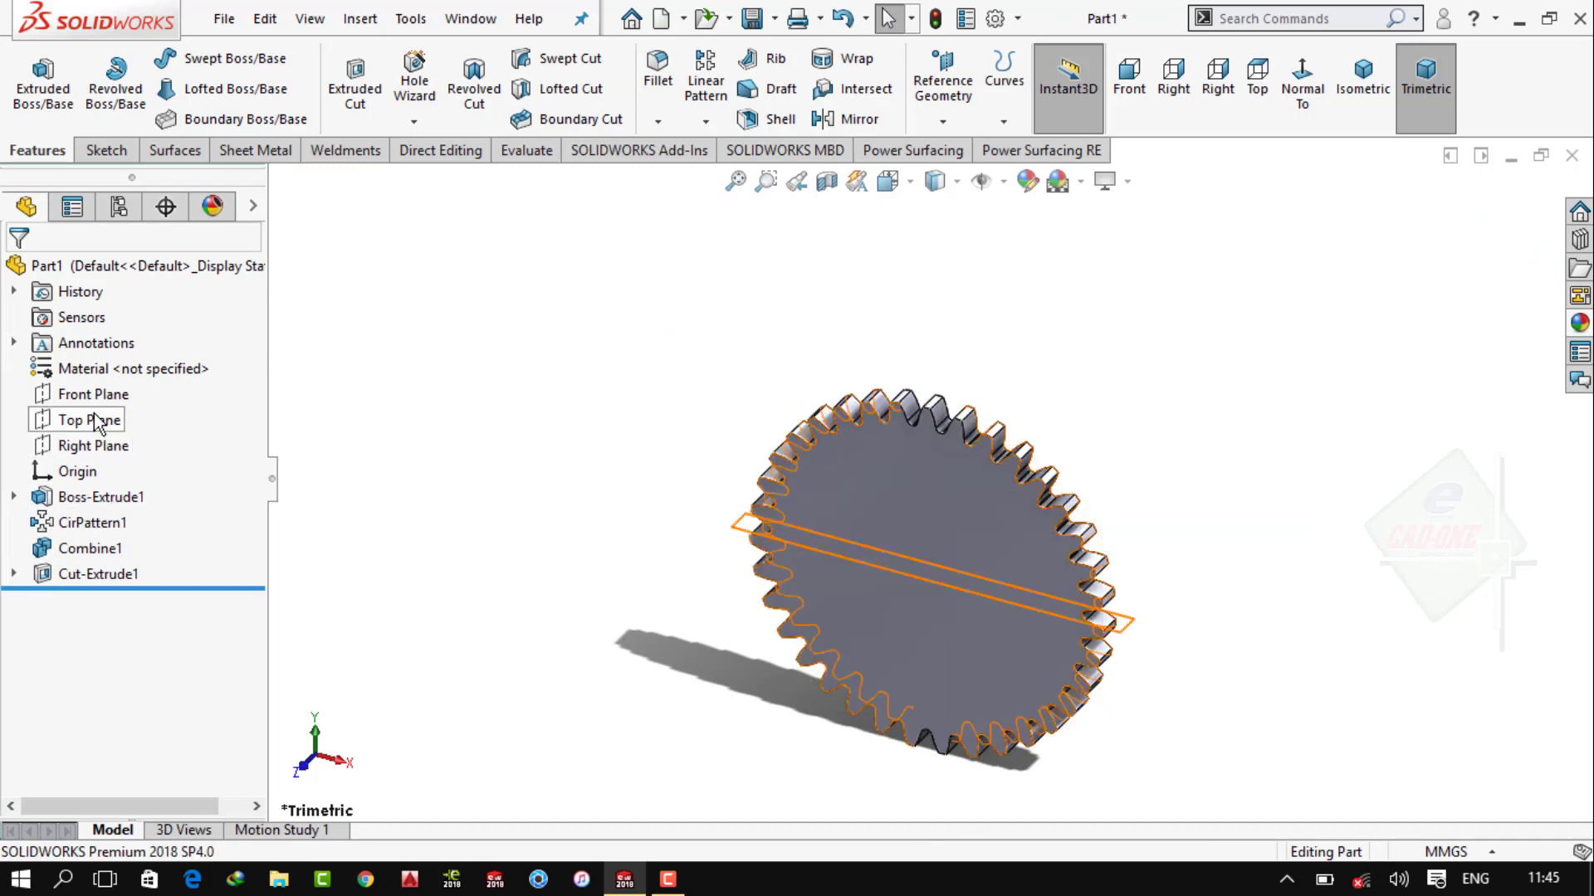
{"action": "left_click", "coordinate": [93, 397]}
{"action": "left_click", "coordinate": [114, 368]}
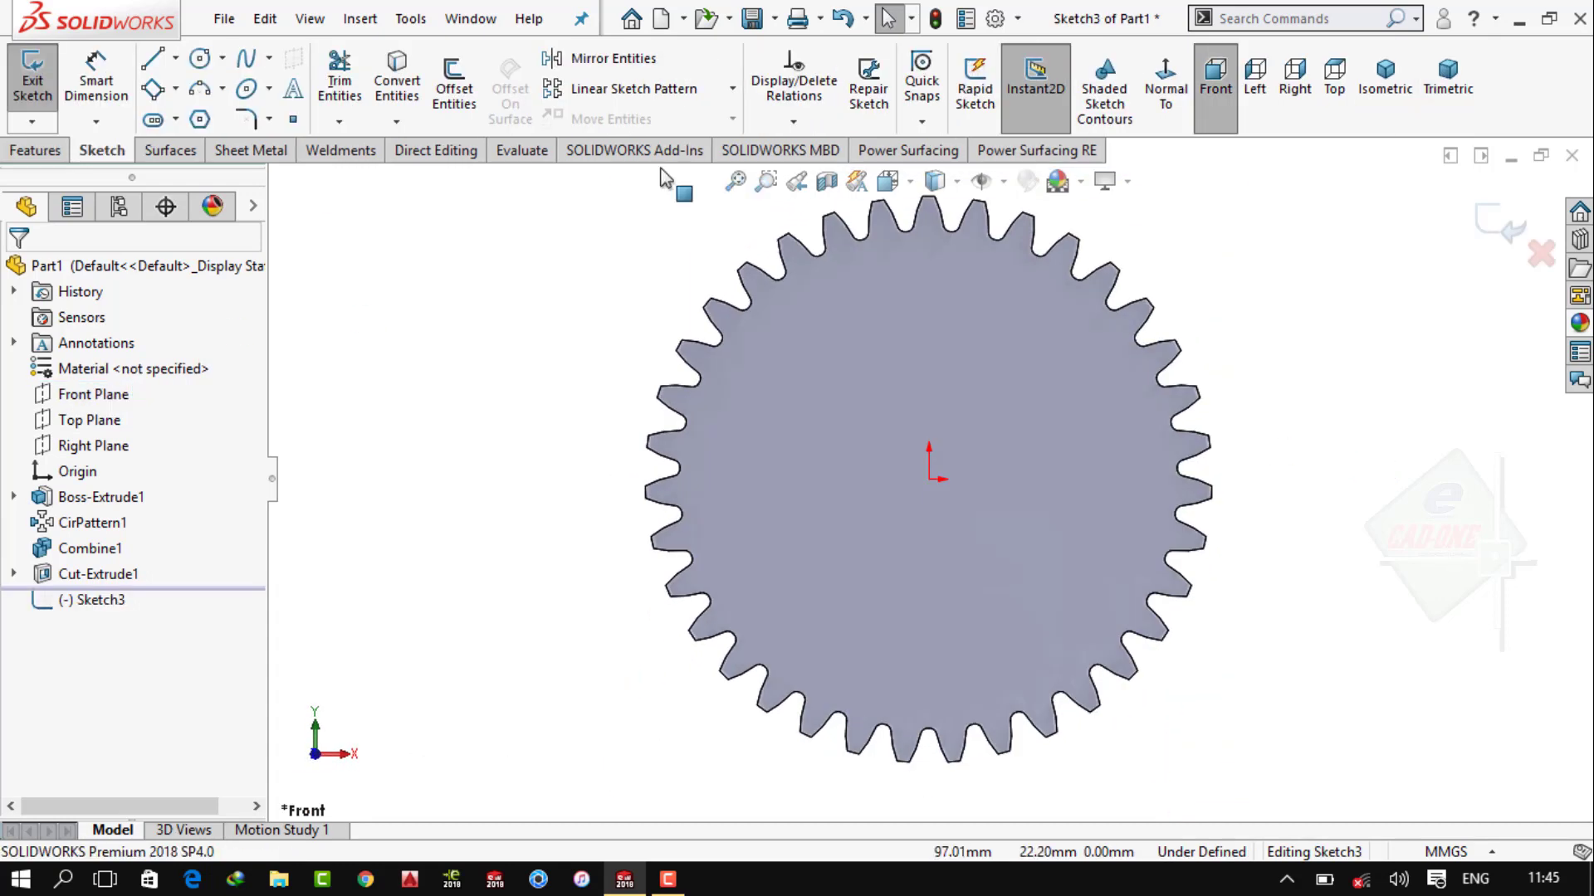
{"action": "left_click", "coordinate": [199, 58]}
{"action": "left_click", "coordinate": [929, 478]}
{"action": "left_click", "coordinate": [920, 374]}
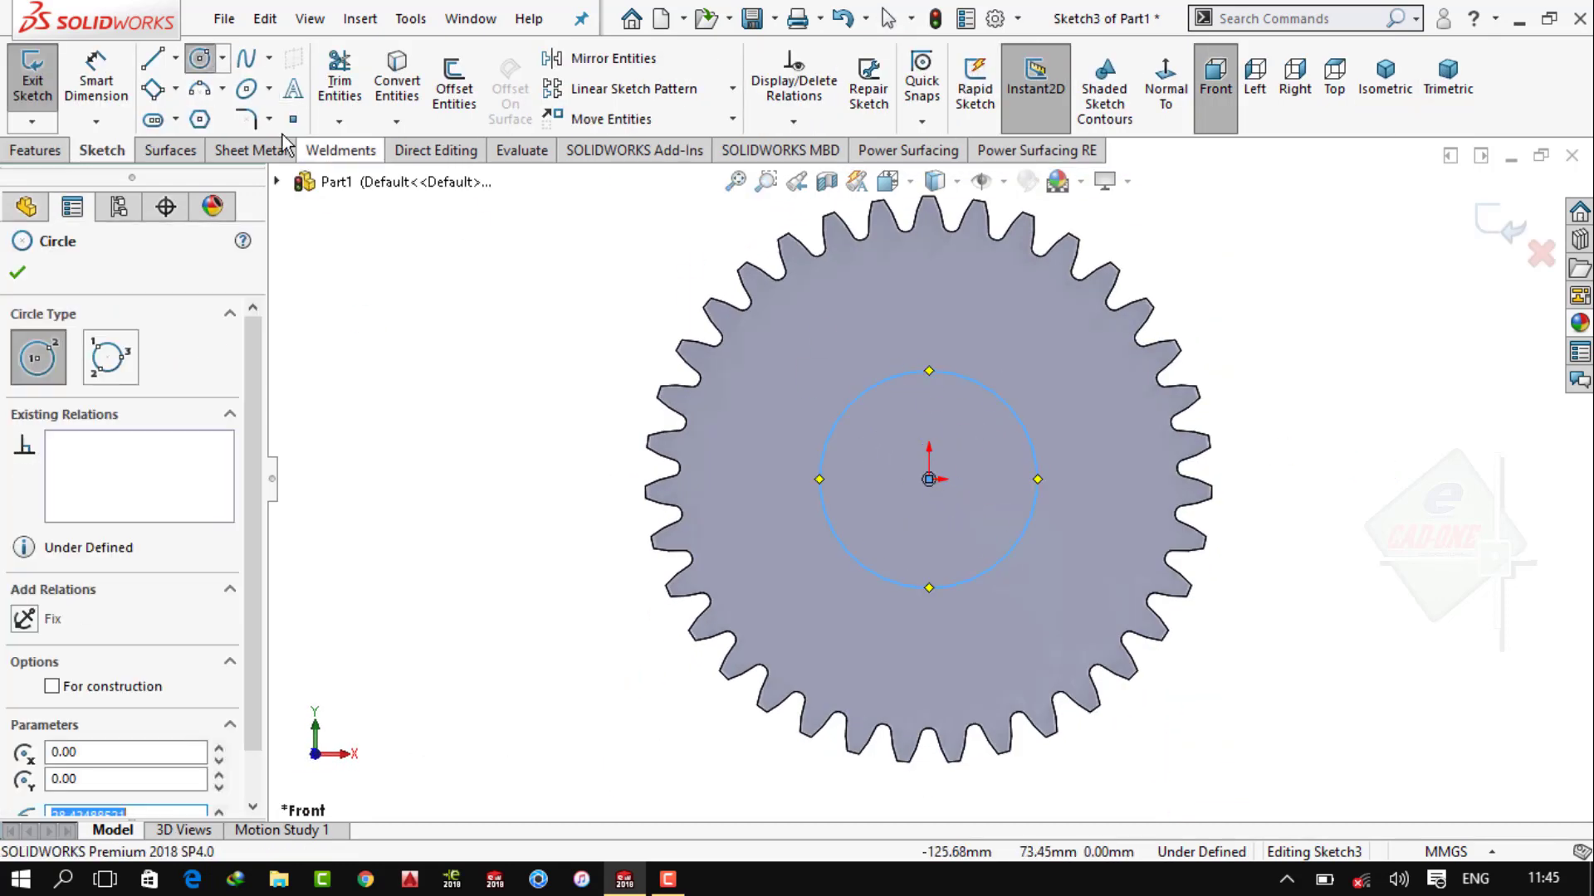
{"action": "left_click", "coordinate": [101, 75]}
{"action": "left_click", "coordinate": [879, 387]}
{"action": "left_click", "coordinate": [843, 351]}
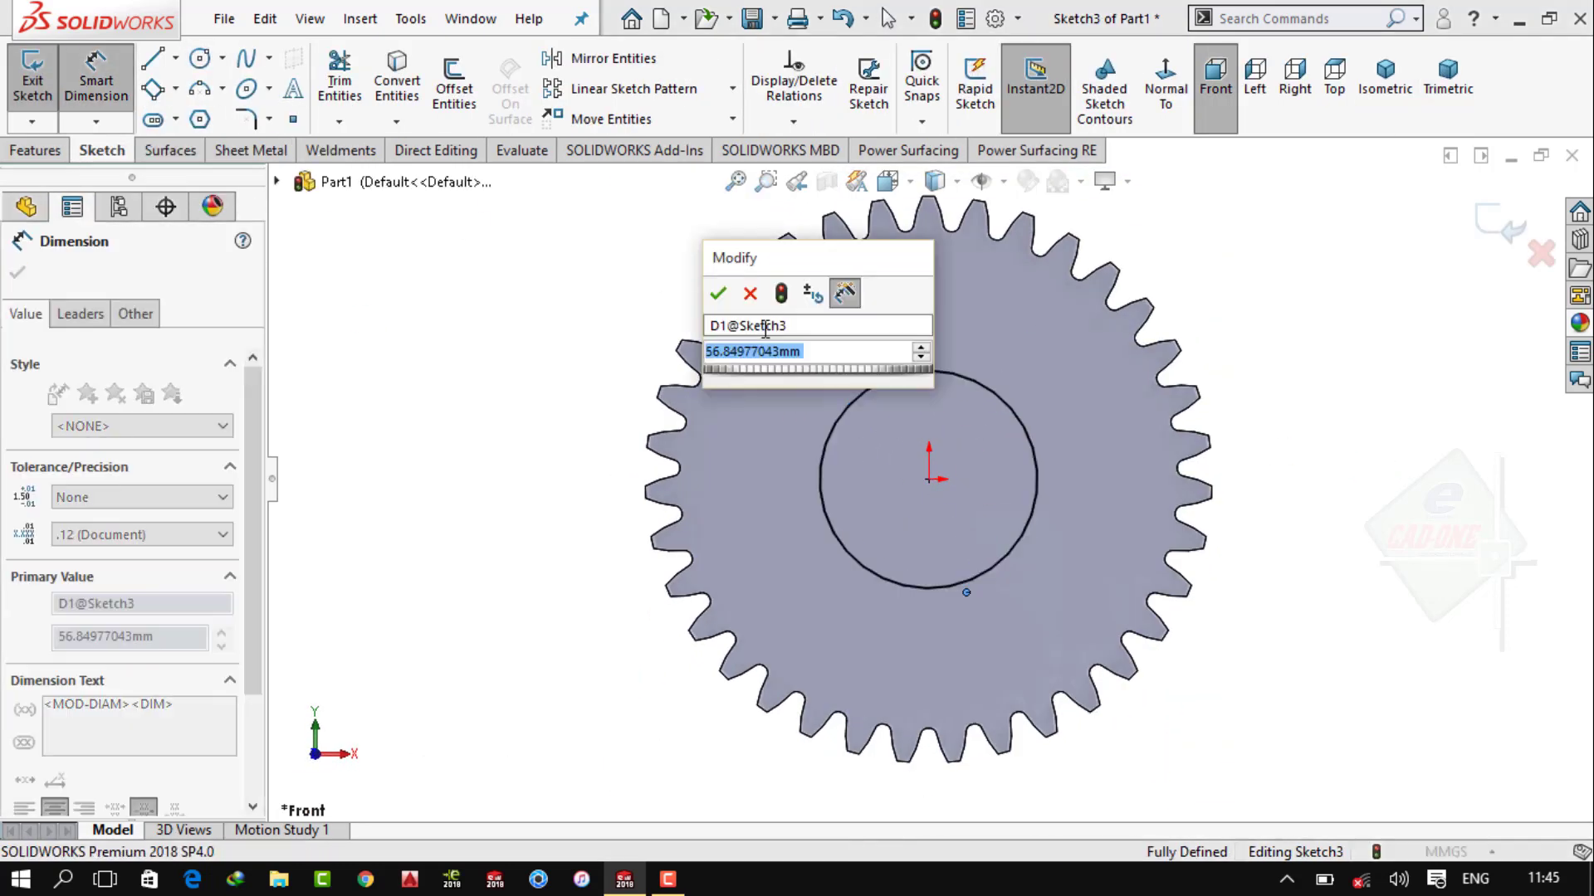
{"action": "type", "text": "40"}
{"action": "key", "text": "Return"}
Extrude the Ø40 circle Mid Plane, 16 mm deep with a 10° draft
{"action": "left_click", "coordinate": [36, 150]}
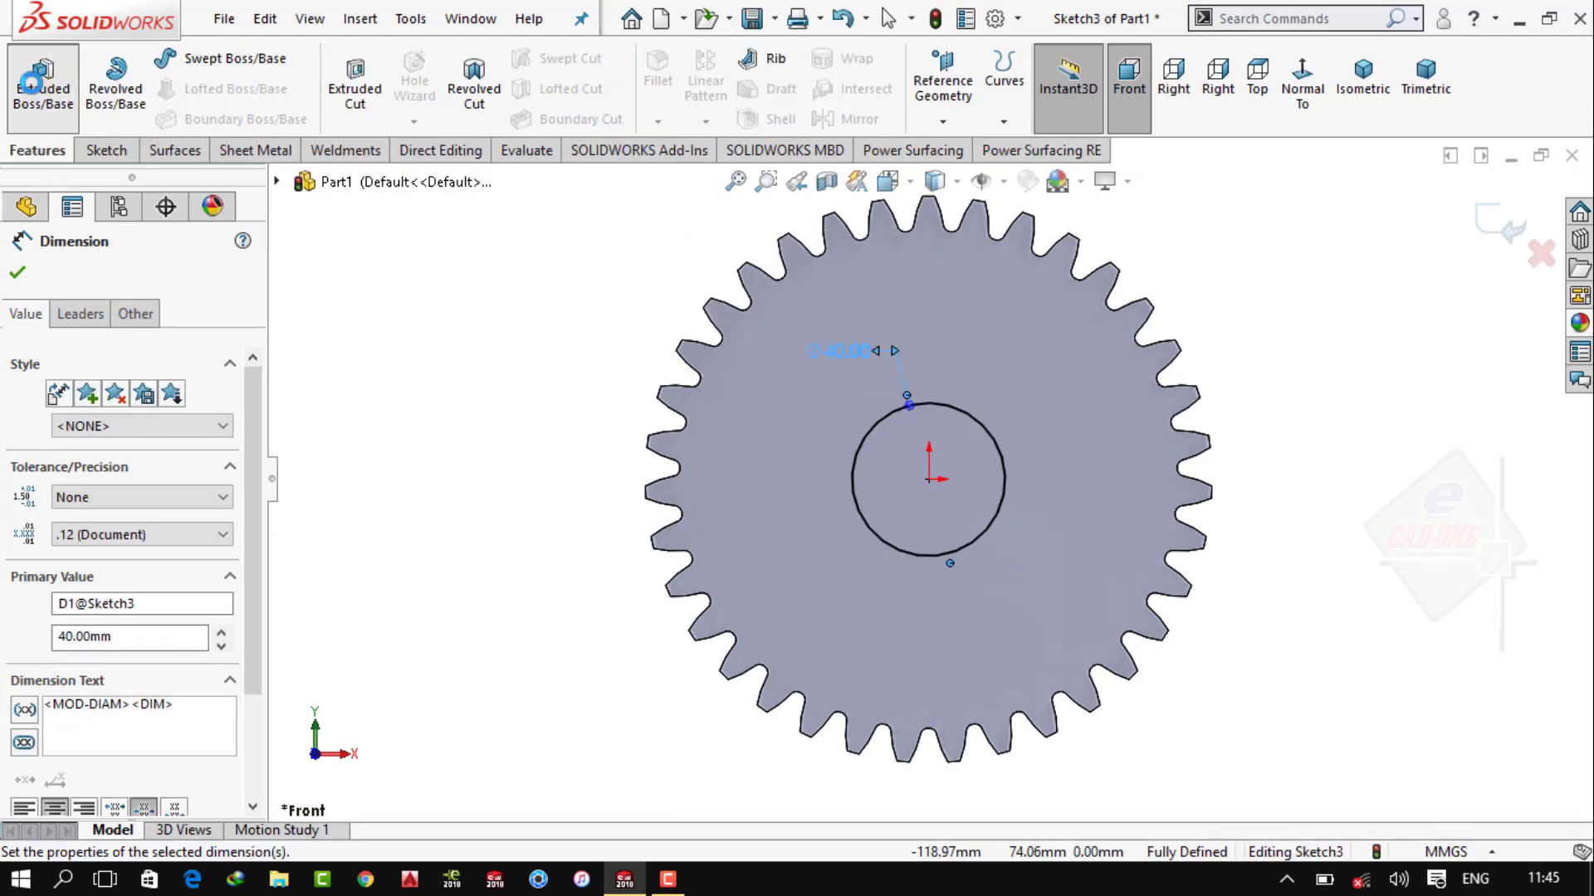
{"action": "left_click", "coordinate": [43, 81]}
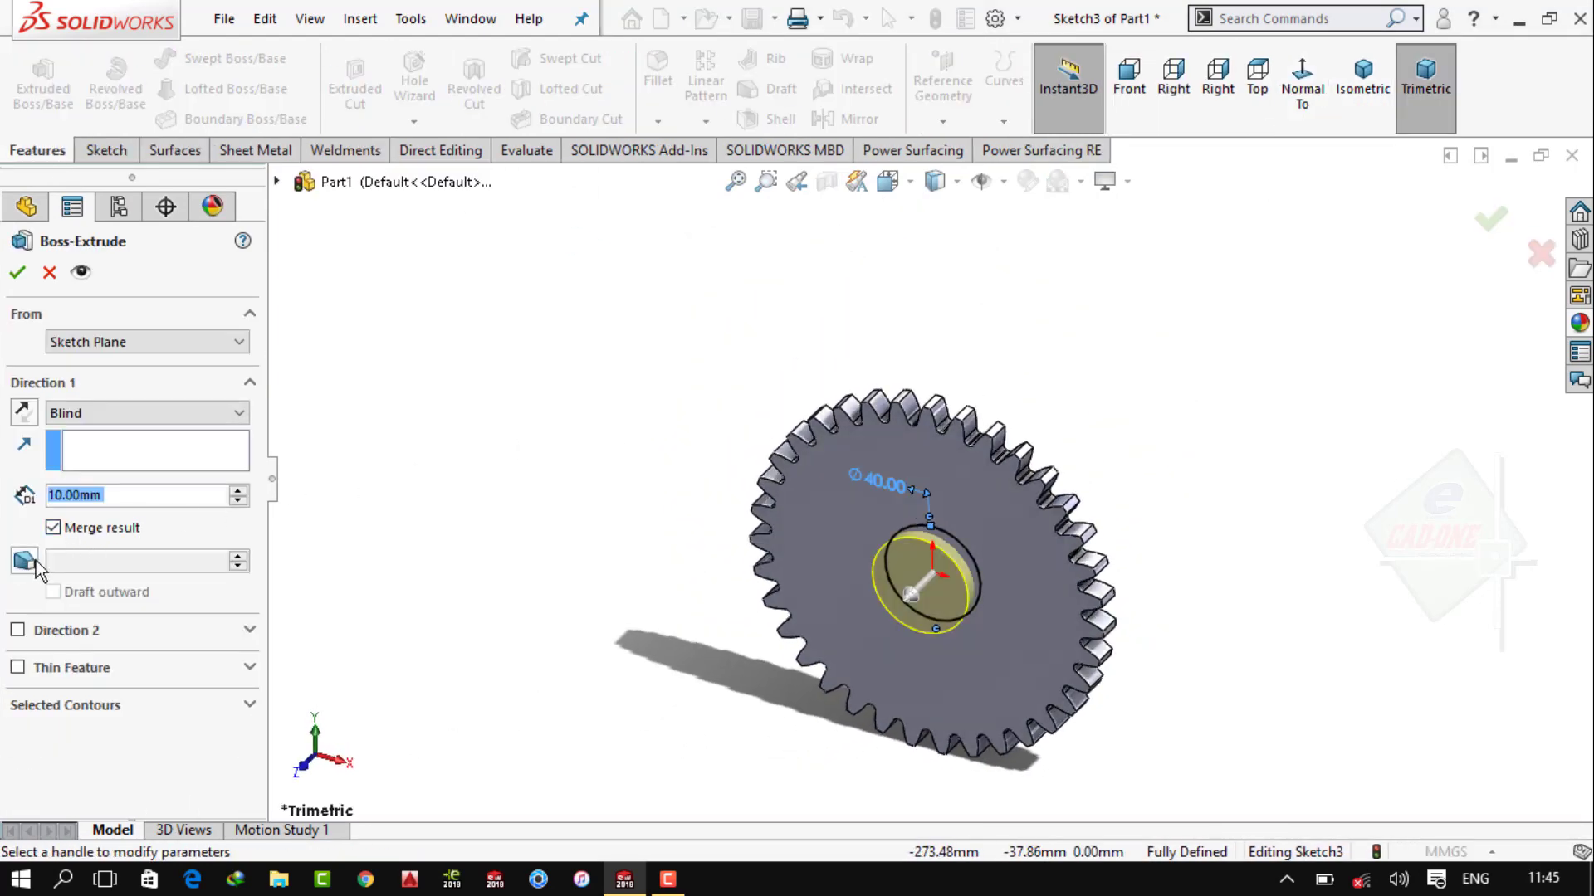
{"action": "left_click", "coordinate": [33, 562]}
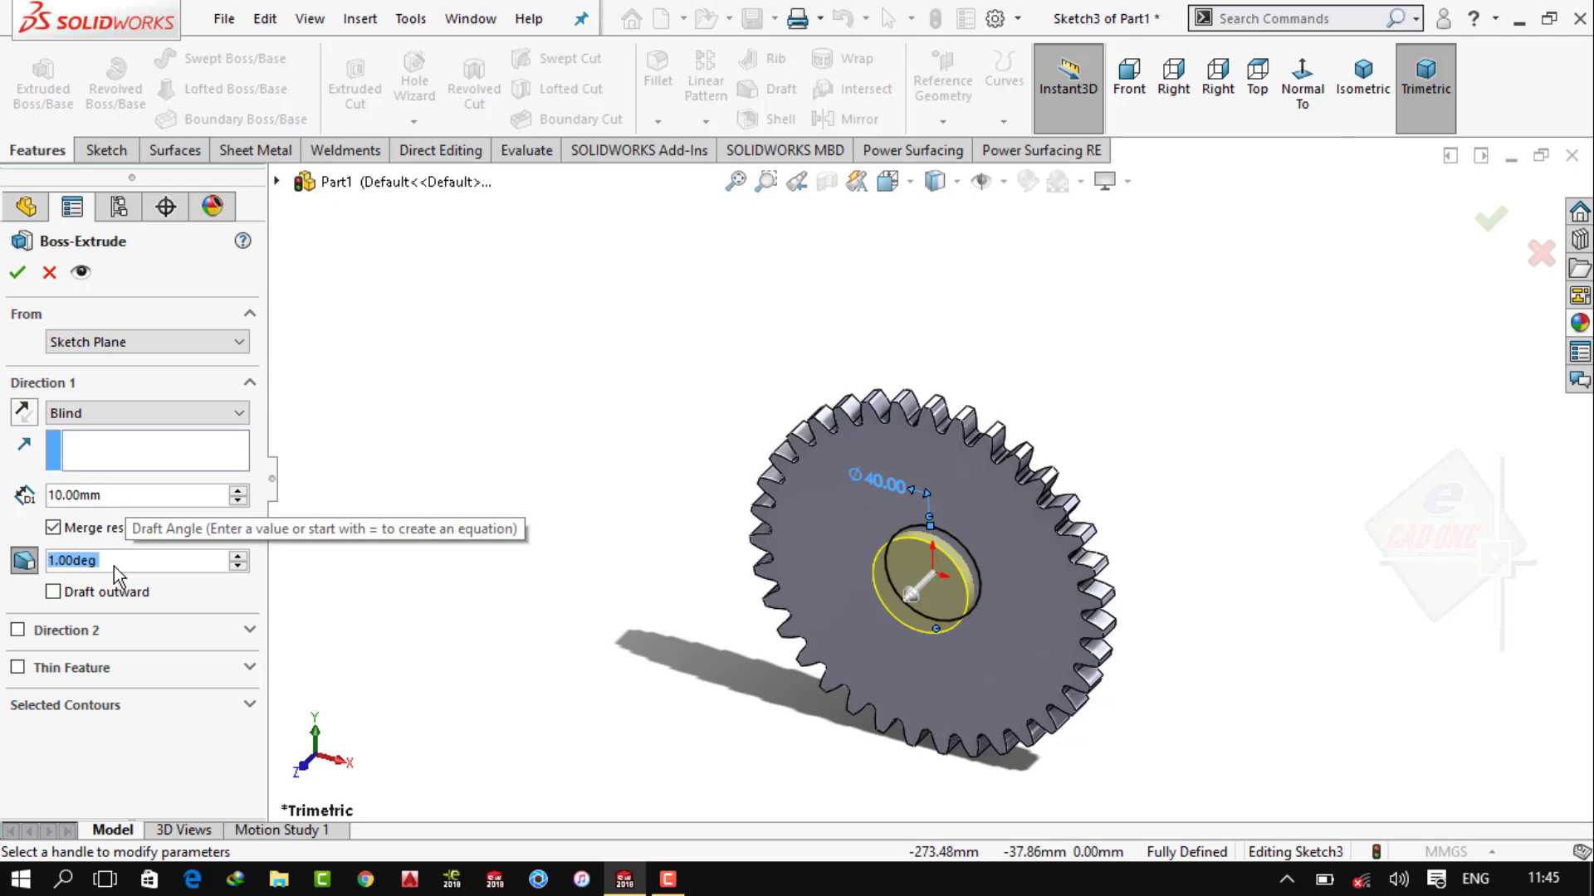
{"action": "type", "text": "10"}
{"action": "key", "text": "Return"}
{"action": "left_click", "coordinate": [119, 498]}
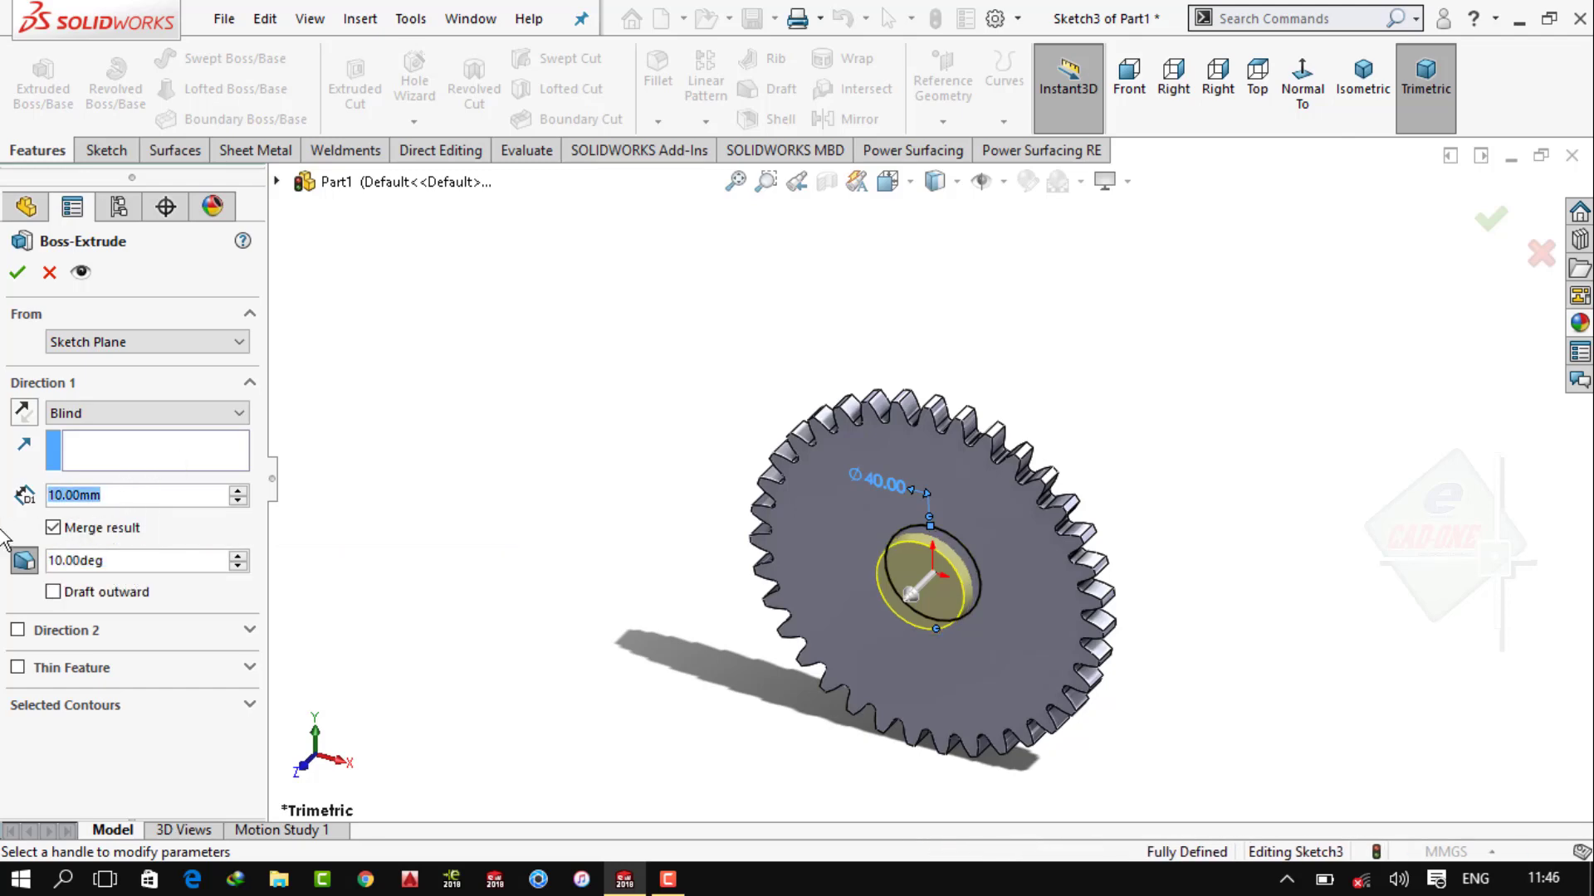
{"action": "type", "text": "16"}
{"action": "key", "text": "Return"}
{"action": "left_click", "coordinate": [83, 418]}
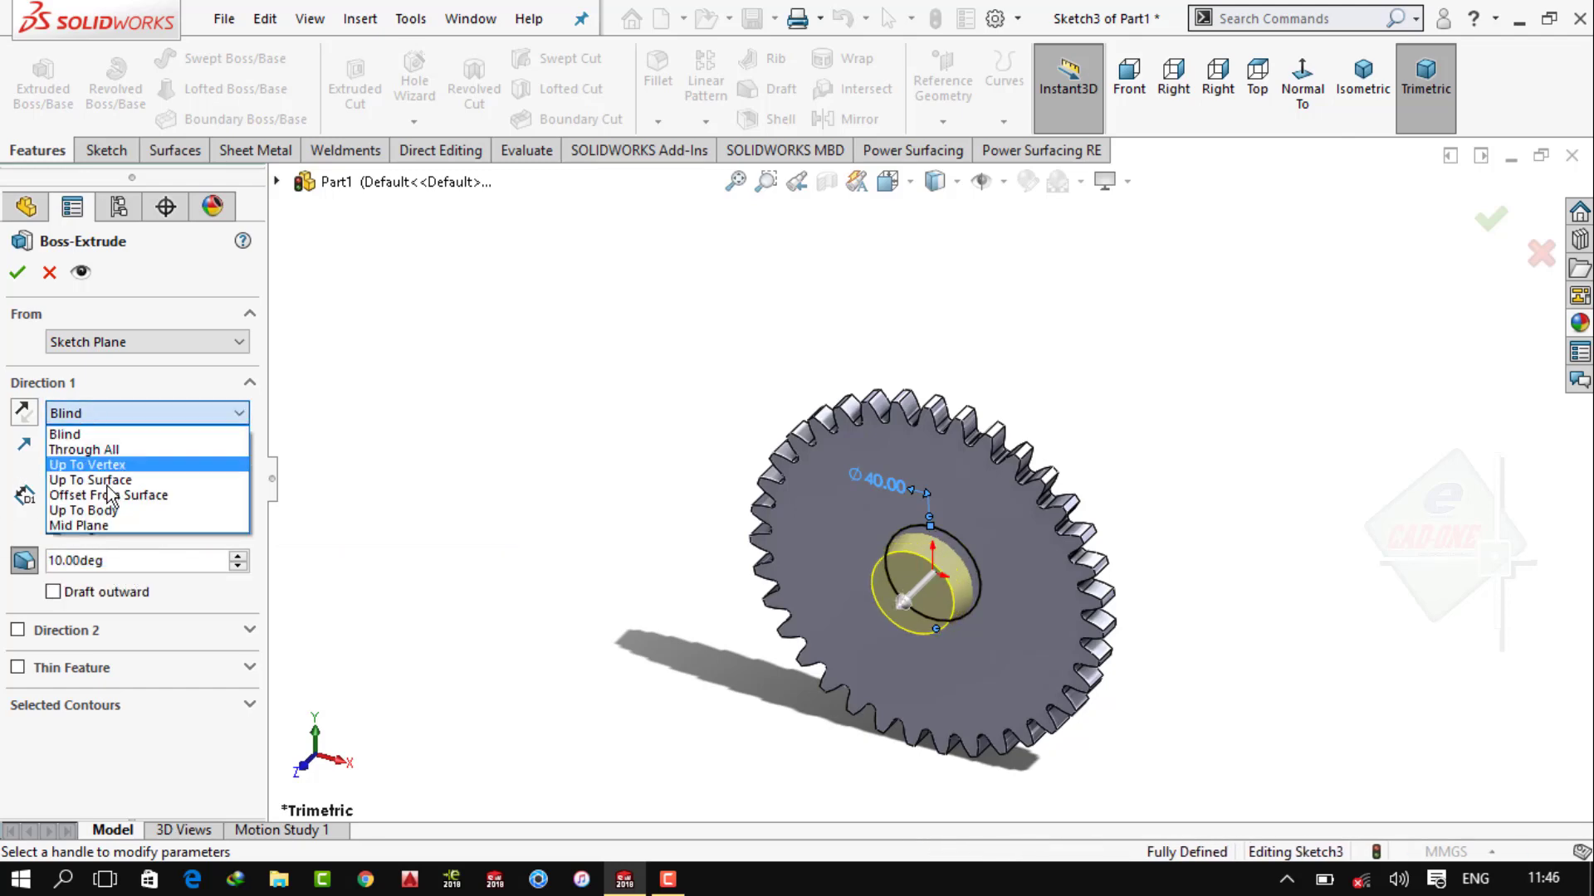
{"action": "left_click", "coordinate": [108, 523]}
{"action": "left_click", "coordinate": [18, 272]}
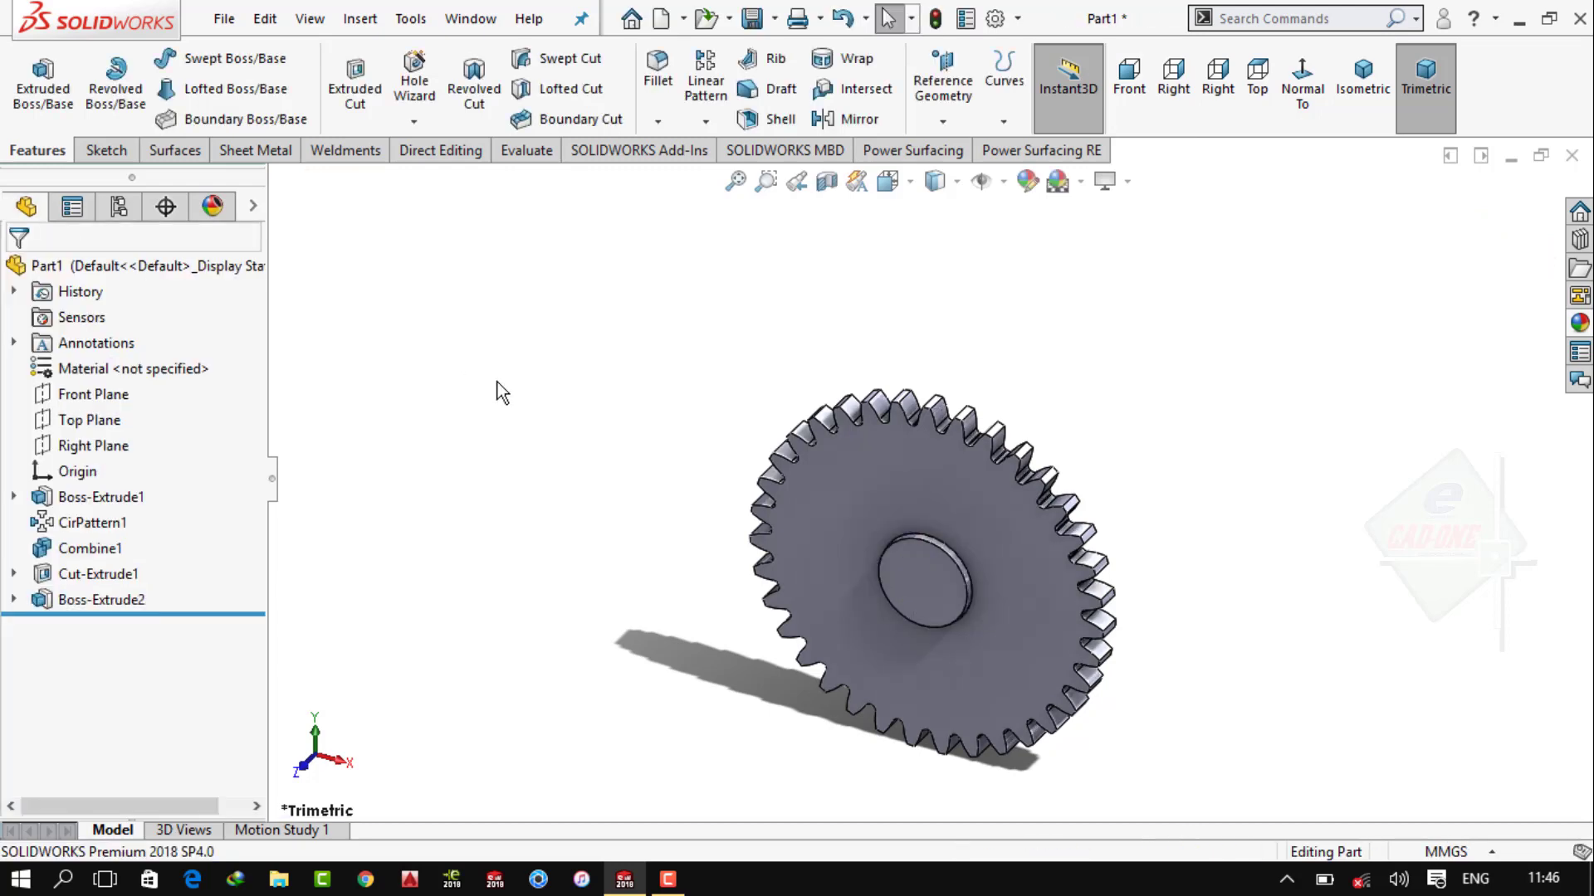
{"action": "mouse_move", "coordinate": [495, 392]}
{"action": "middle_mouse_down"}
{"action": "mouse_move", "coordinate": [480, 370]}
{"action": "mouse_move", "coordinate": [508, 359]}
{"action": "mouse_move", "coordinate": [515, 437]}
{"action": "middle_mouse_up"}
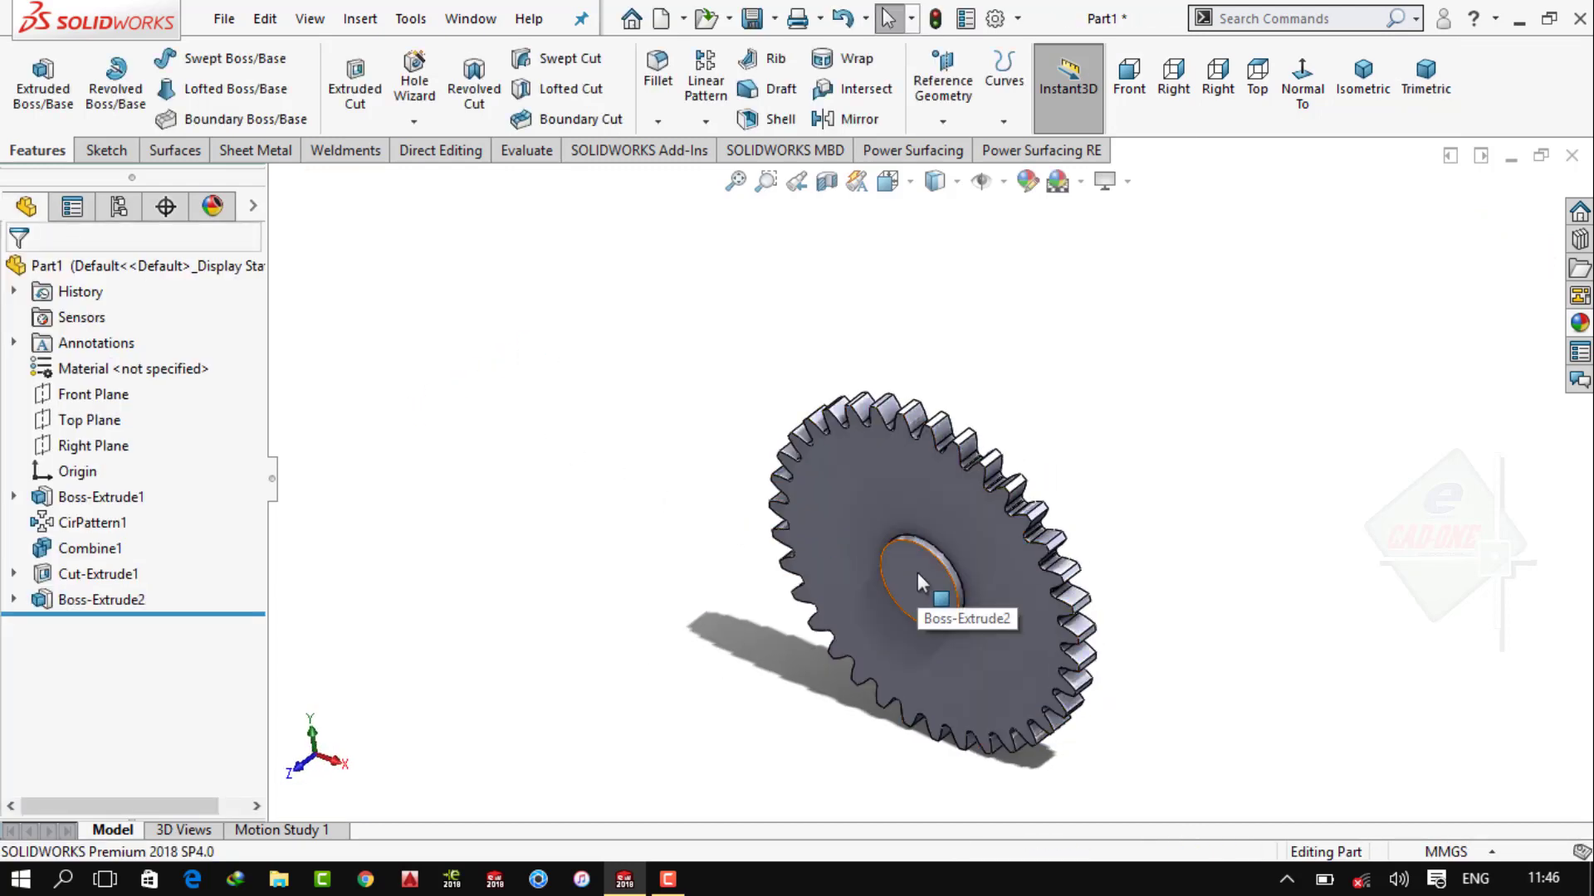
Sketch a Ø20 mm bore circle at the origin on the Front Plane
{"action": "left_click", "coordinate": [93, 394]}
{"action": "left_click", "coordinate": [1121, 90]}
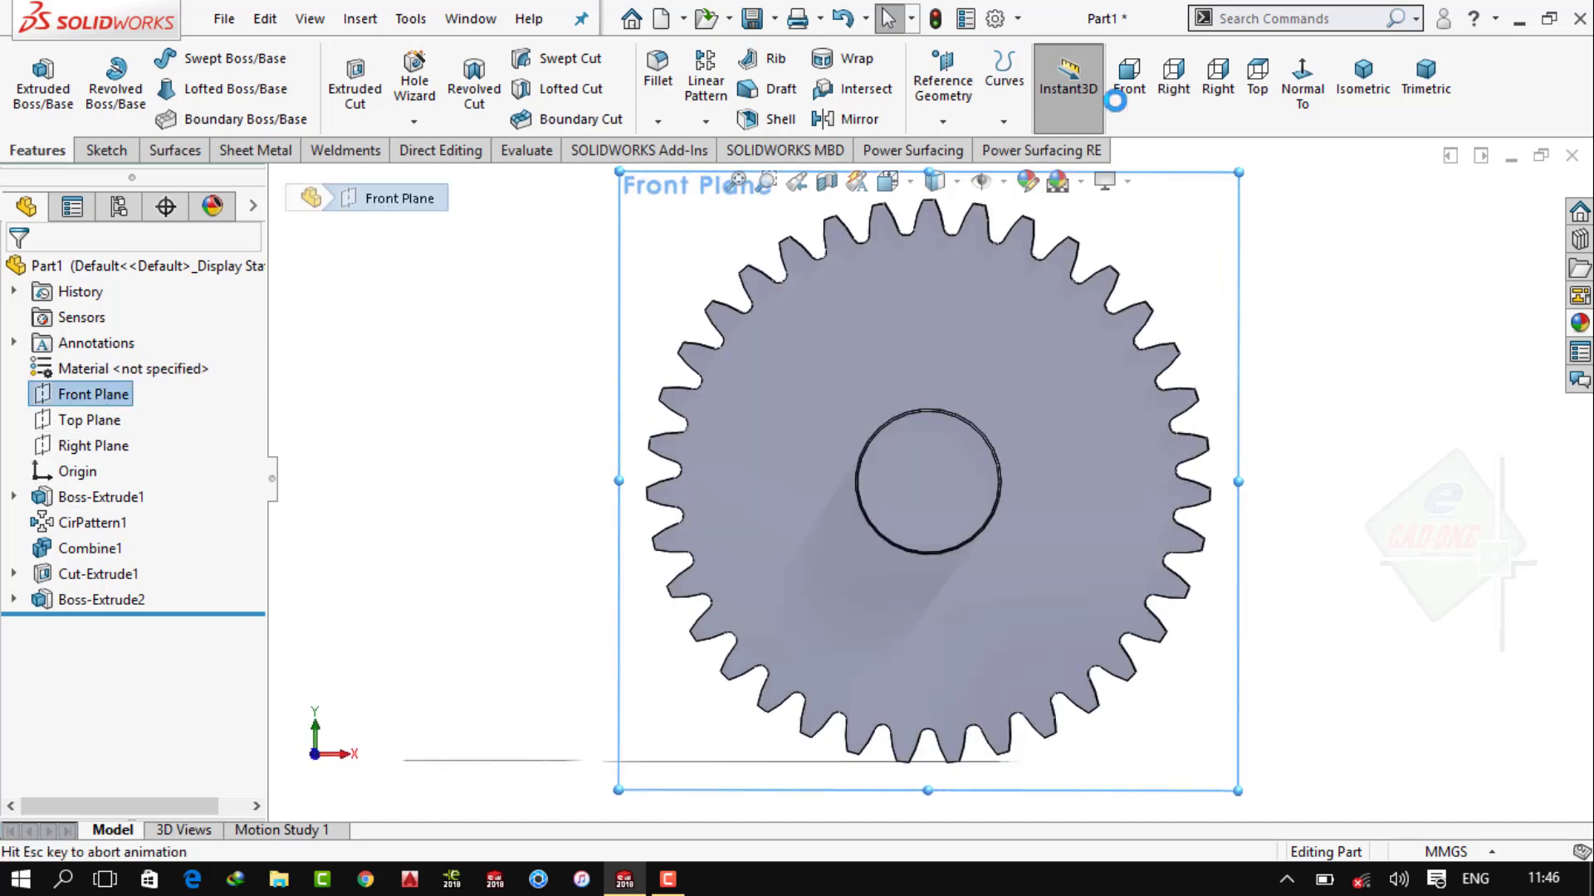
{"action": "scroll", "coordinate": [1074, 460], "scroll_direction": "down", "scroll_amount": 3}
{"action": "scroll", "coordinate": [938, 460], "scroll_direction": "down", "scroll_amount": 3}
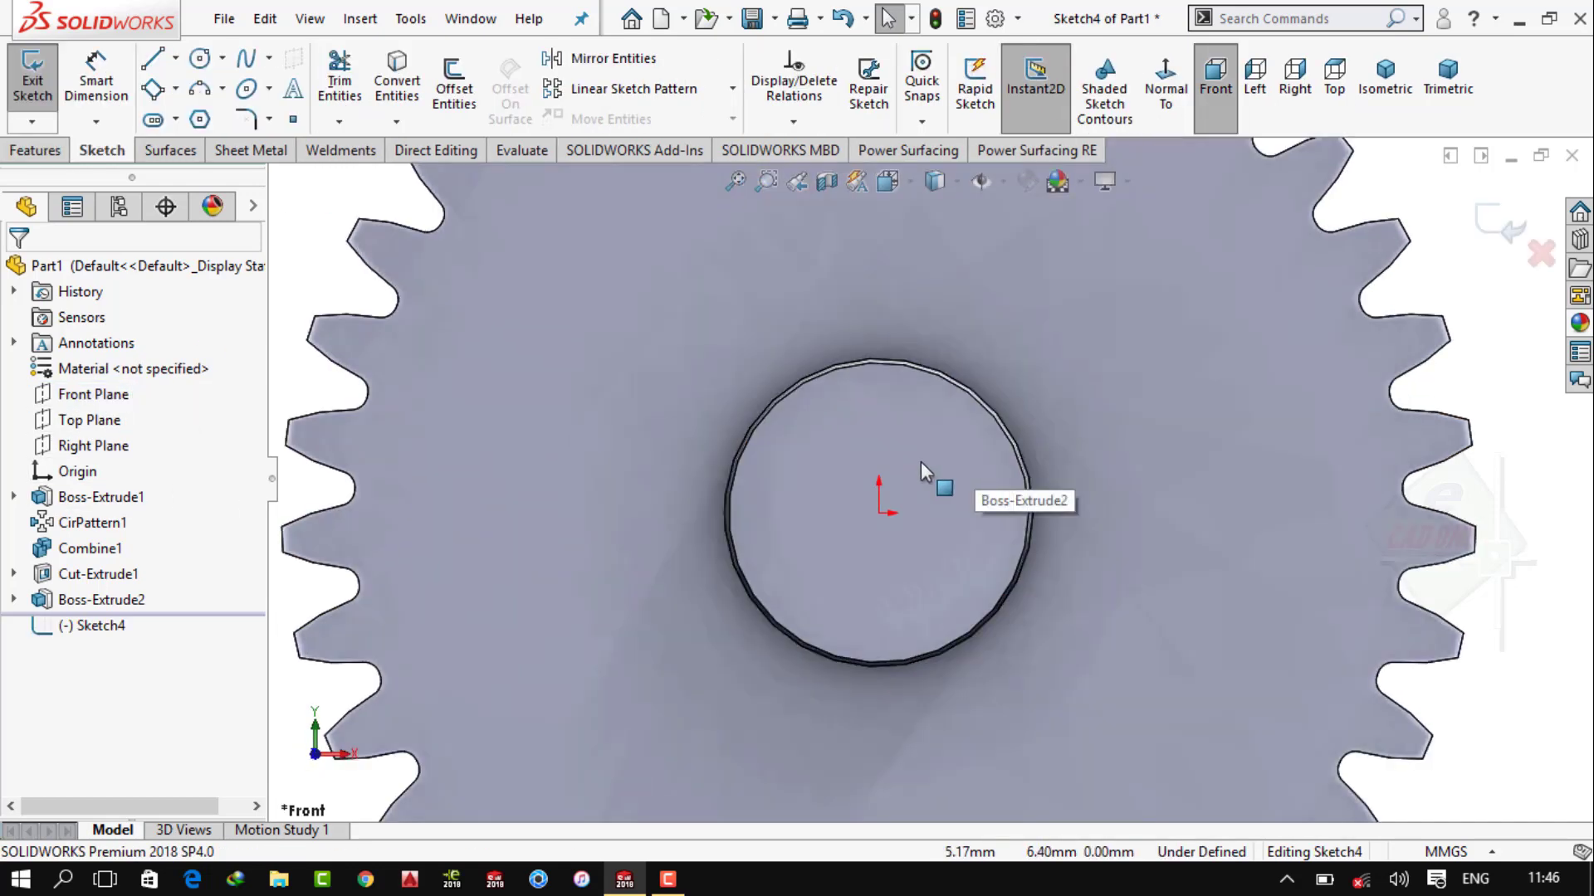
{"action": "left_click", "coordinate": [199, 57]}
{"action": "left_click", "coordinate": [878, 513]}
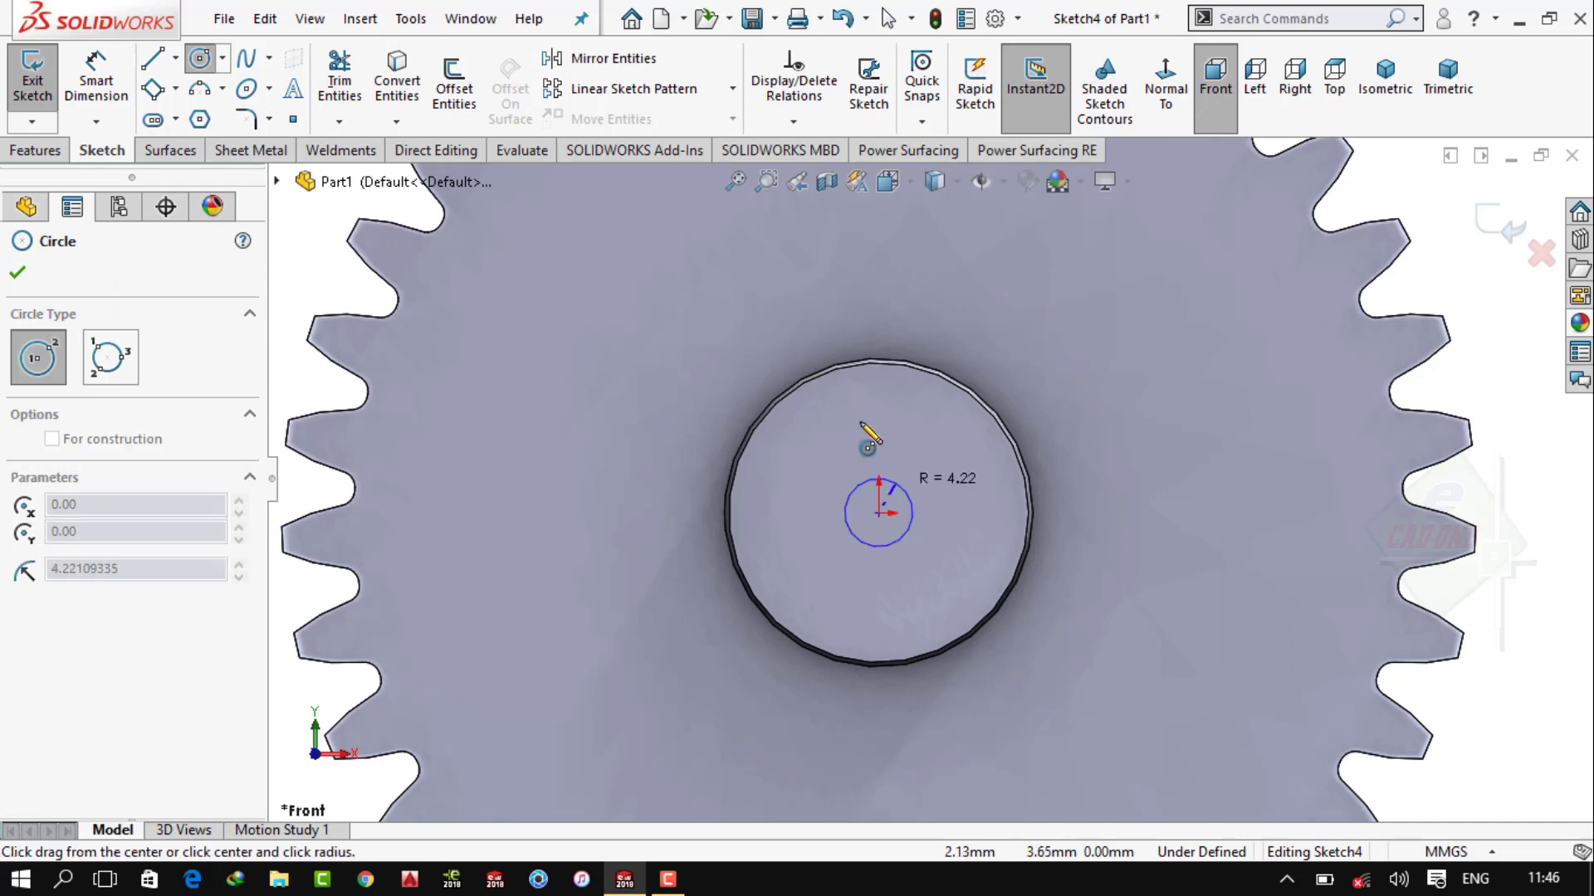
{"action": "left_click", "coordinate": [872, 367]}
{"action": "left_click", "coordinate": [96, 83]}
{"action": "left_click", "coordinate": [788, 402]}
{"action": "left_click", "coordinate": [619, 507]}
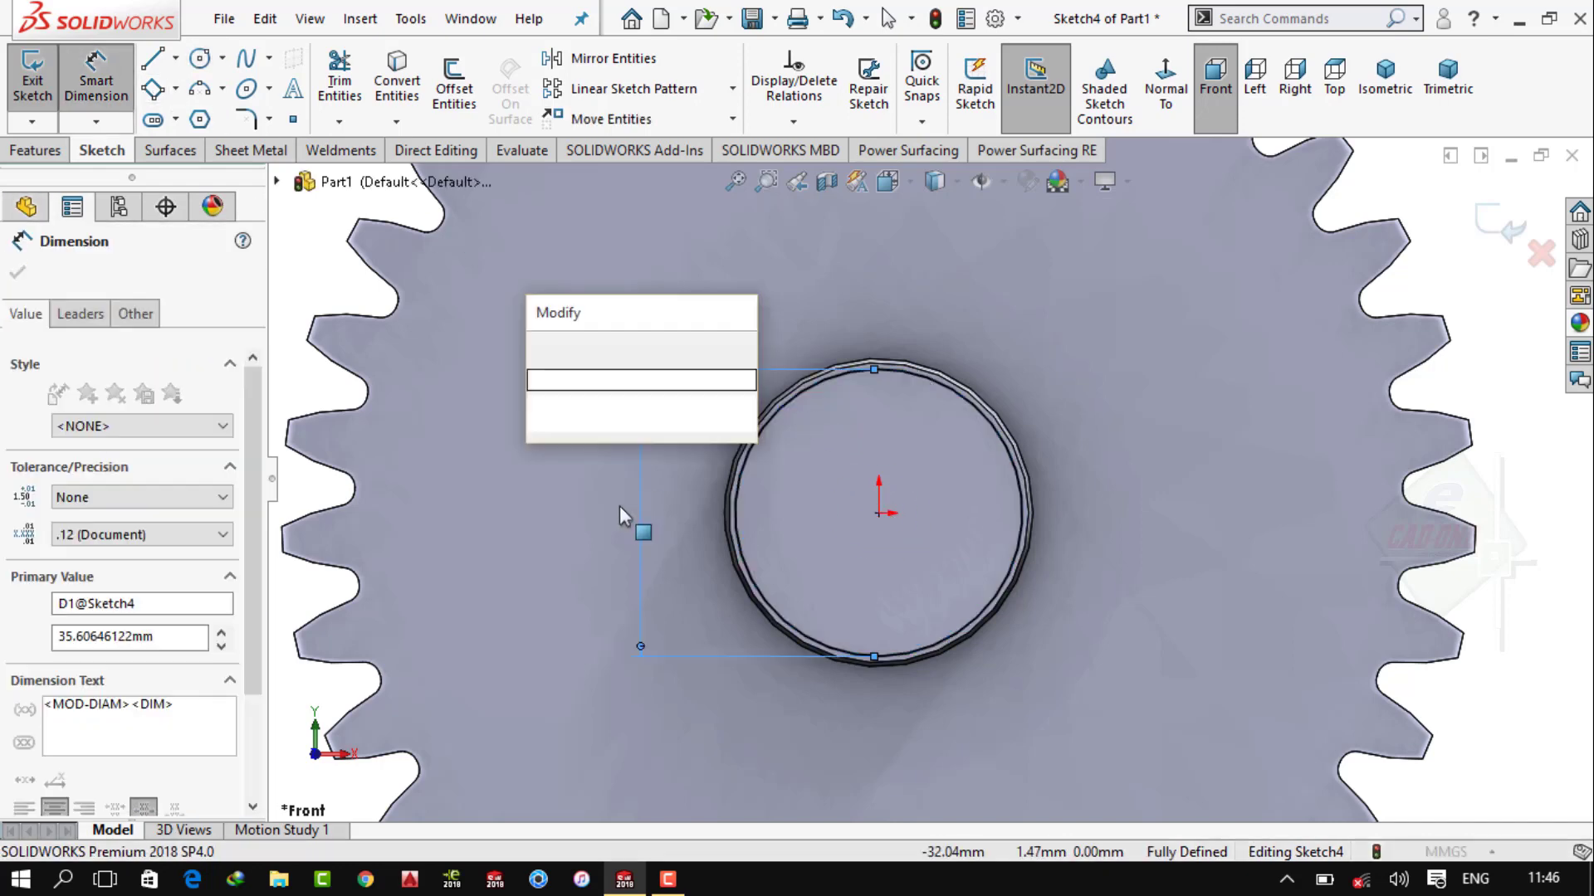
{"action": "type", "text": "20"}
{"action": "key", "text": "Return"}
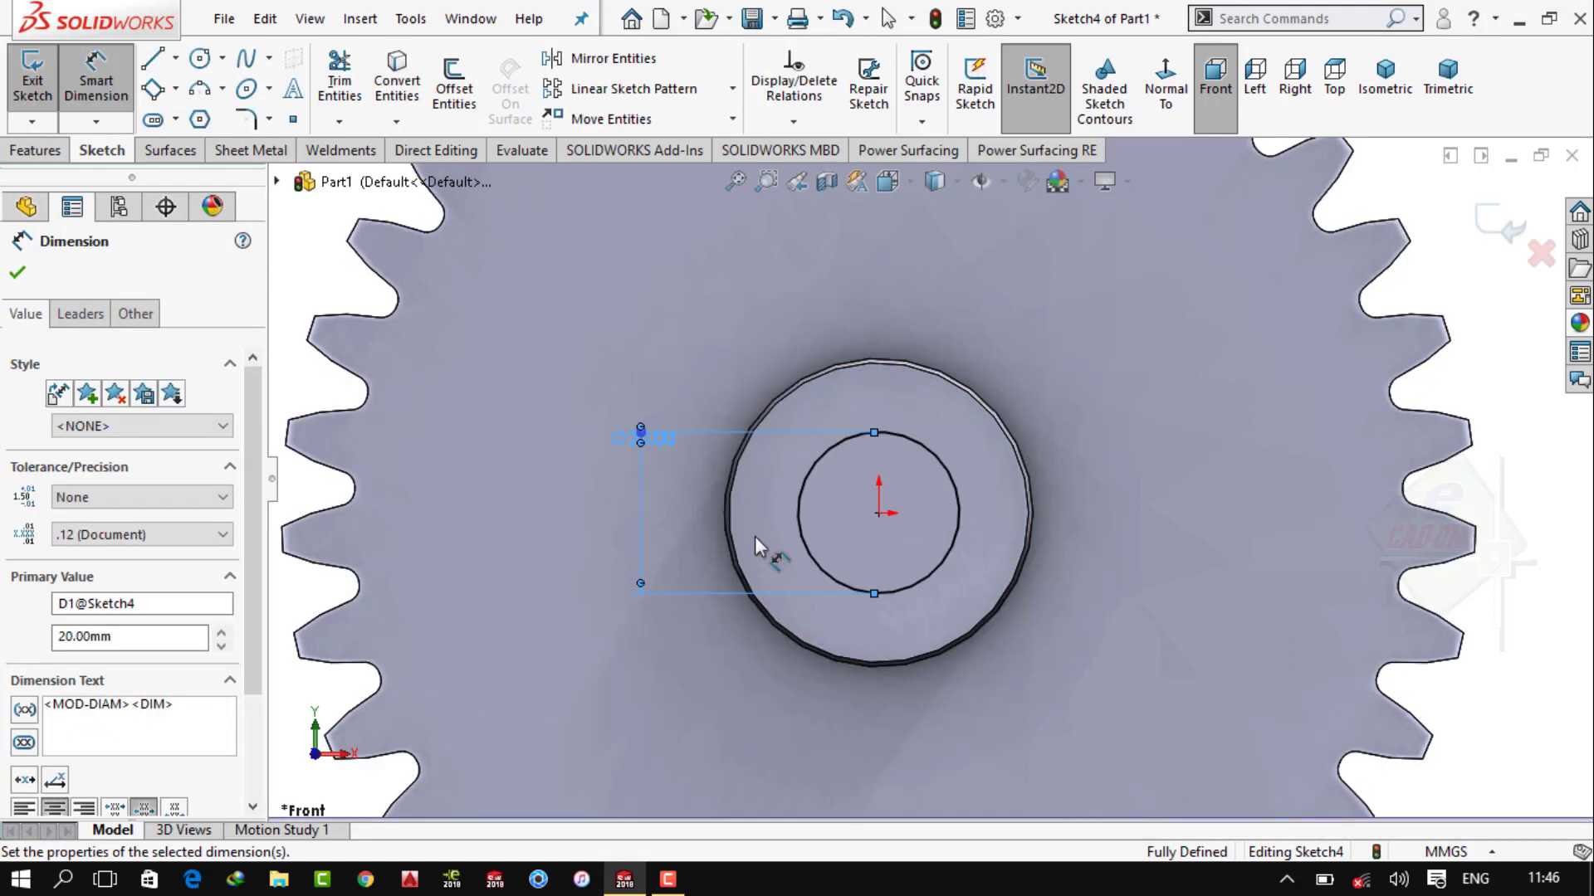
Add a 4 × 4 mm centre rectangle keyway at the top of the bore circle
{"action": "scroll", "coordinate": [931, 508], "scroll_direction": "down", "scroll_amount": 2}
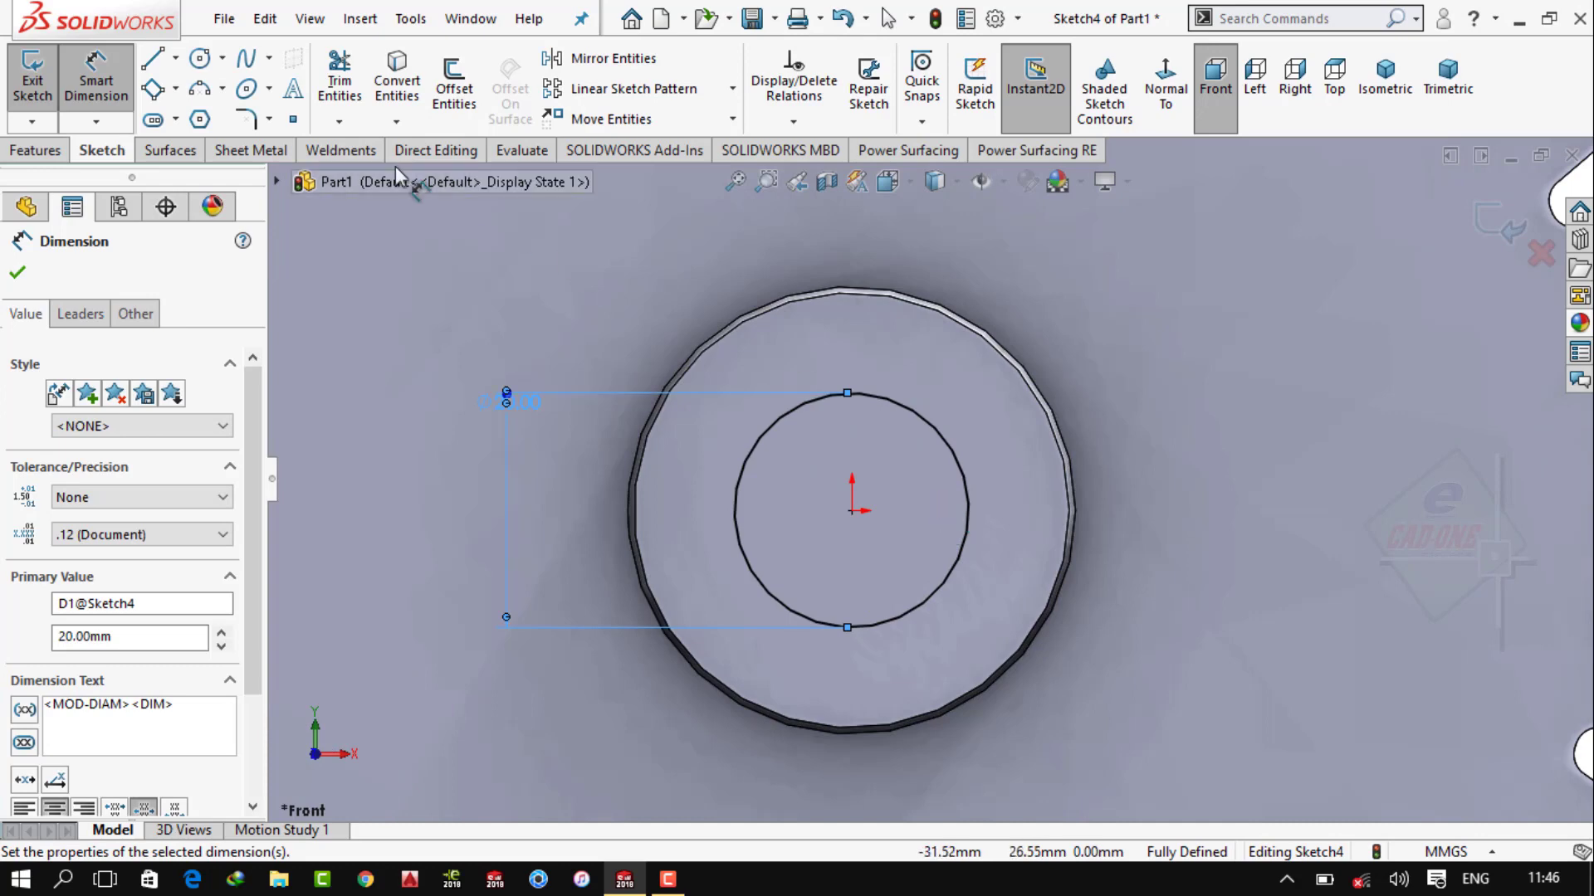
{"action": "left_click", "coordinate": [293, 119]}
{"action": "left_click", "coordinate": [851, 393]}
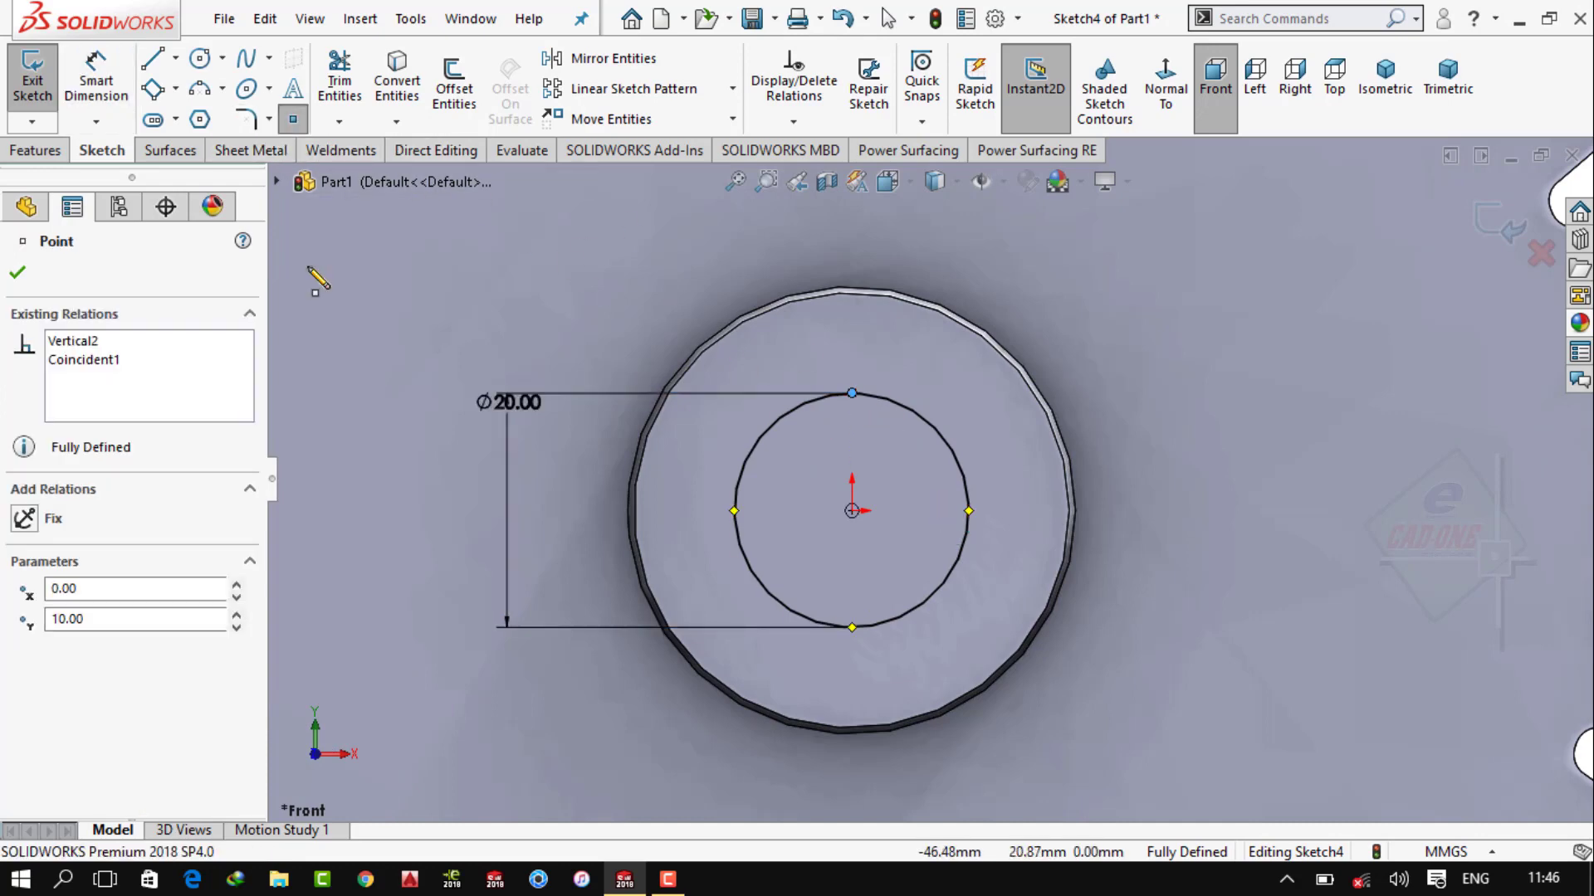
{"action": "left_click", "coordinate": [175, 88]}
{"action": "left_click", "coordinate": [200, 146]}
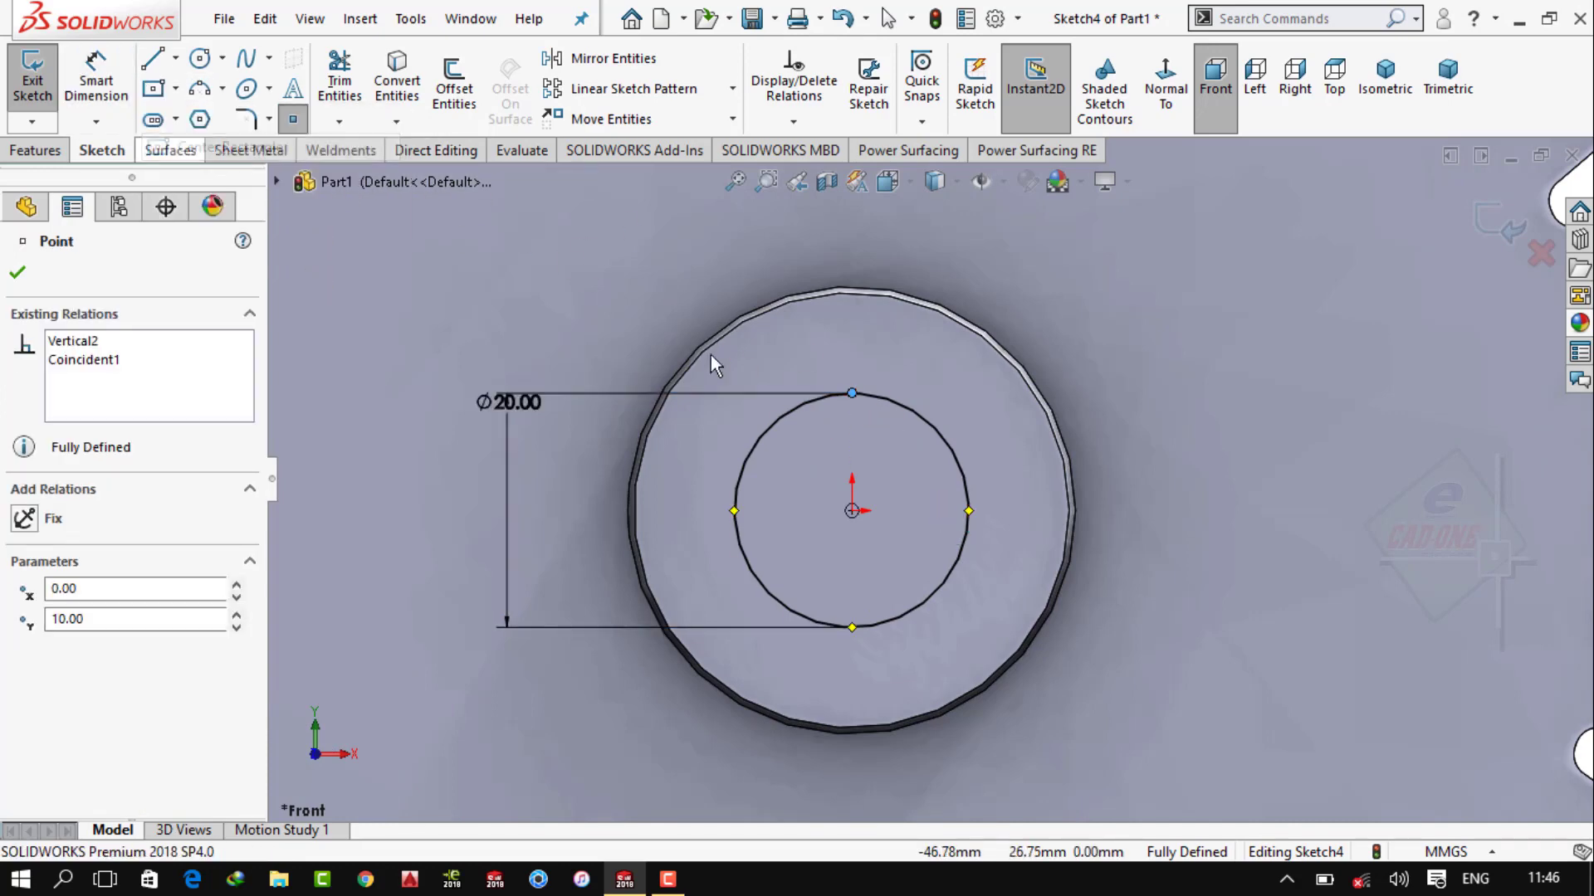
{"action": "left_click", "coordinate": [851, 392]}
{"action": "left_click", "coordinate": [880, 359]}
{"action": "left_click", "coordinate": [96, 81]}
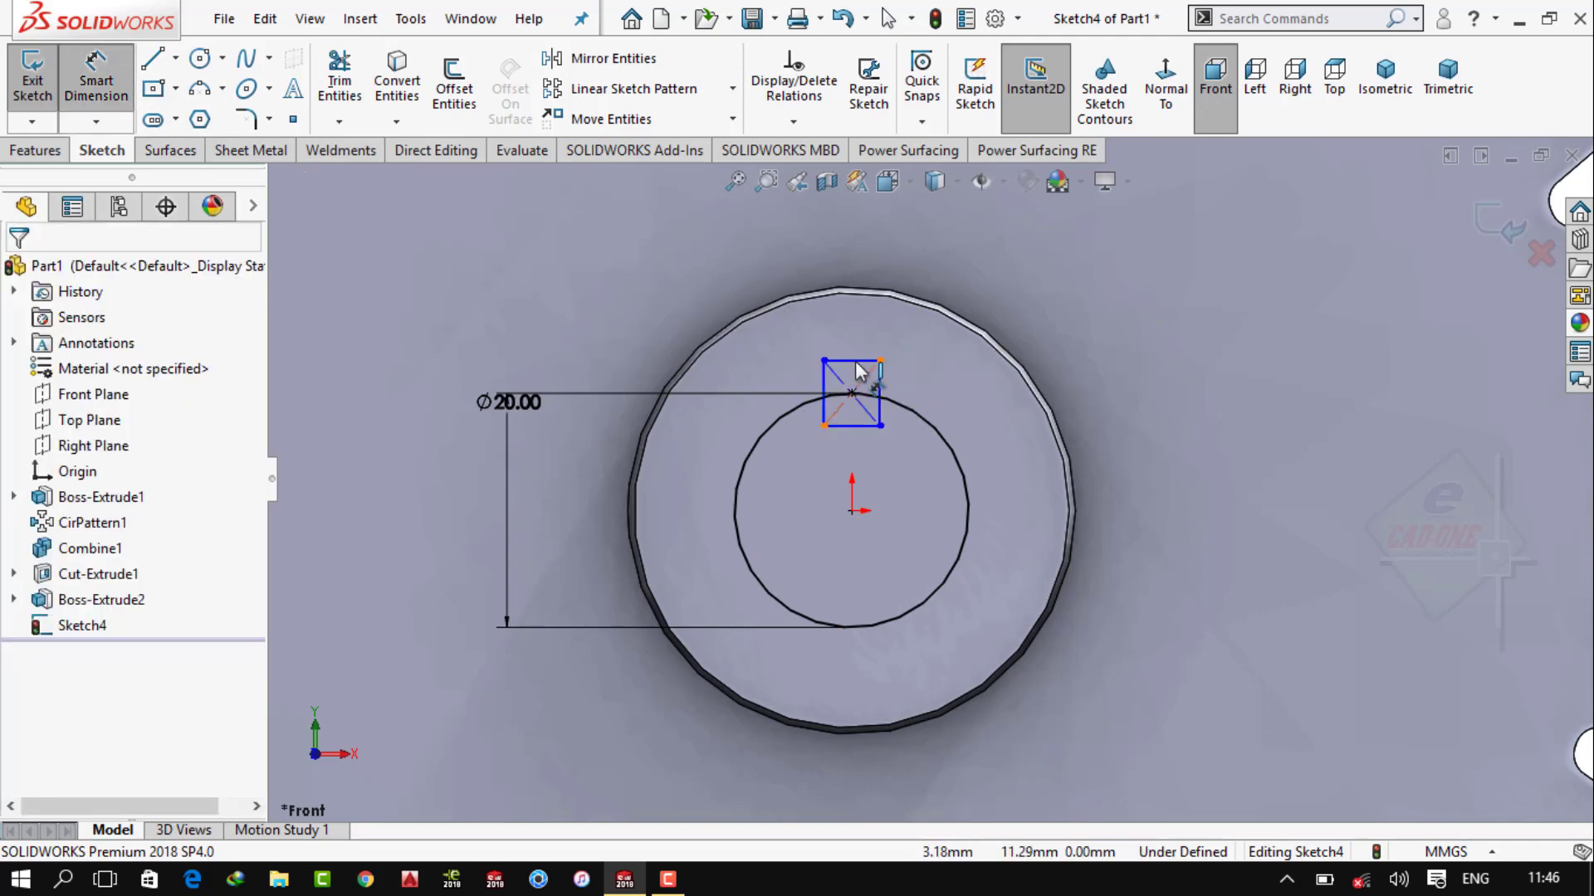
{"action": "left_click", "coordinate": [858, 360]}
{"action": "left_click", "coordinate": [849, 322]}
{"action": "type", "text": "4.00mm"}
{"action": "key", "text": "Return"}
{"action": "left_click", "coordinate": [876, 390]}
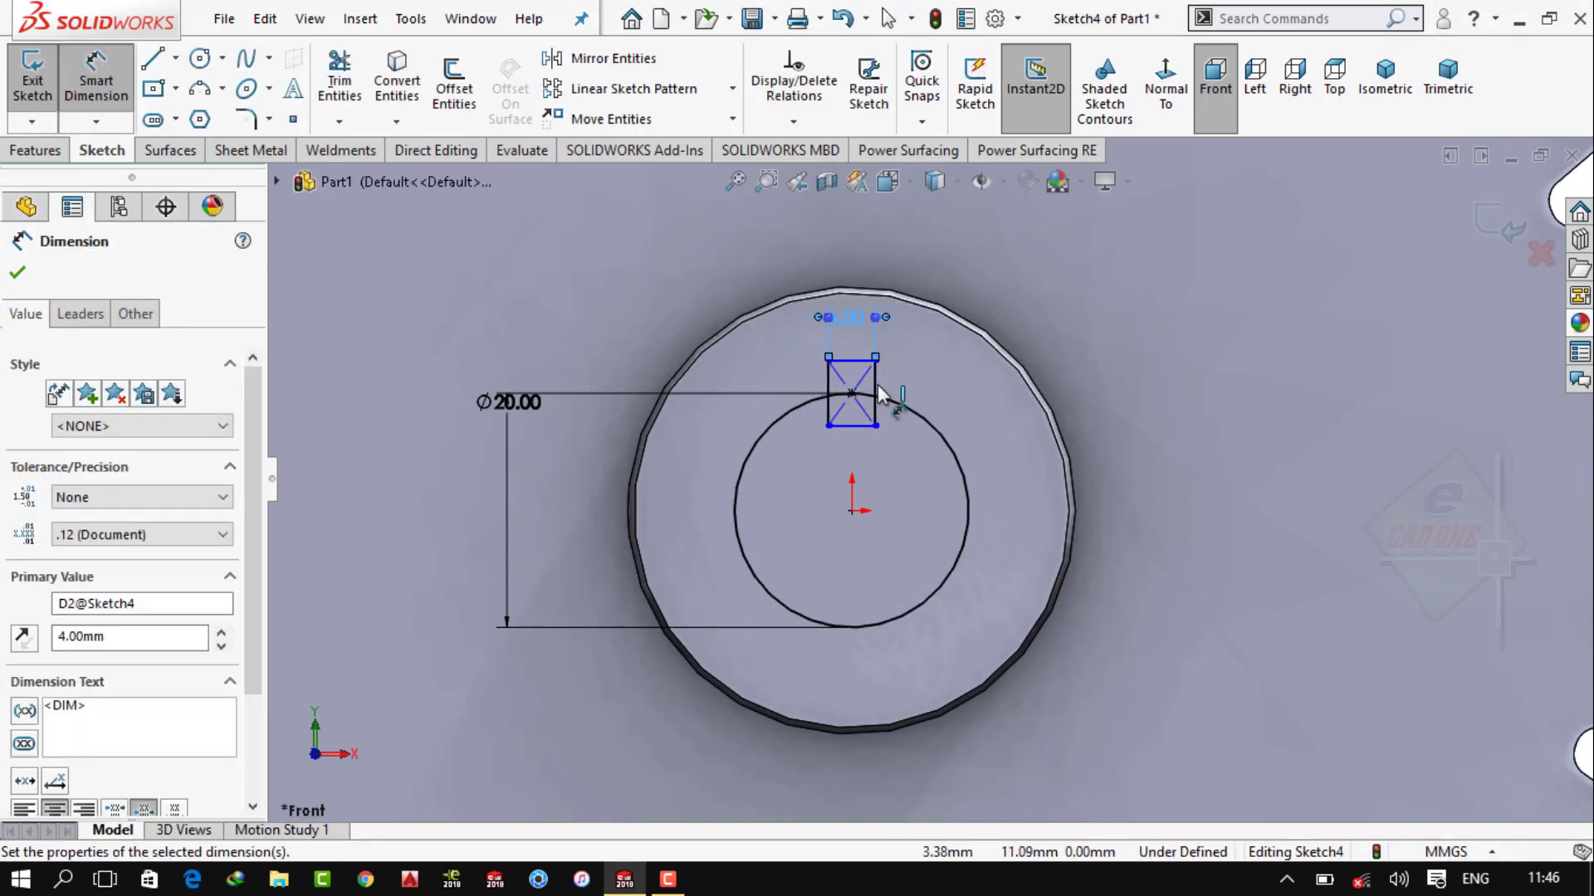
{"action": "left_click", "coordinate": [930, 392]}
{"action": "type", "text": "4"}
{"action": "key", "text": "Return"}
{"action": "key", "text": "t"}
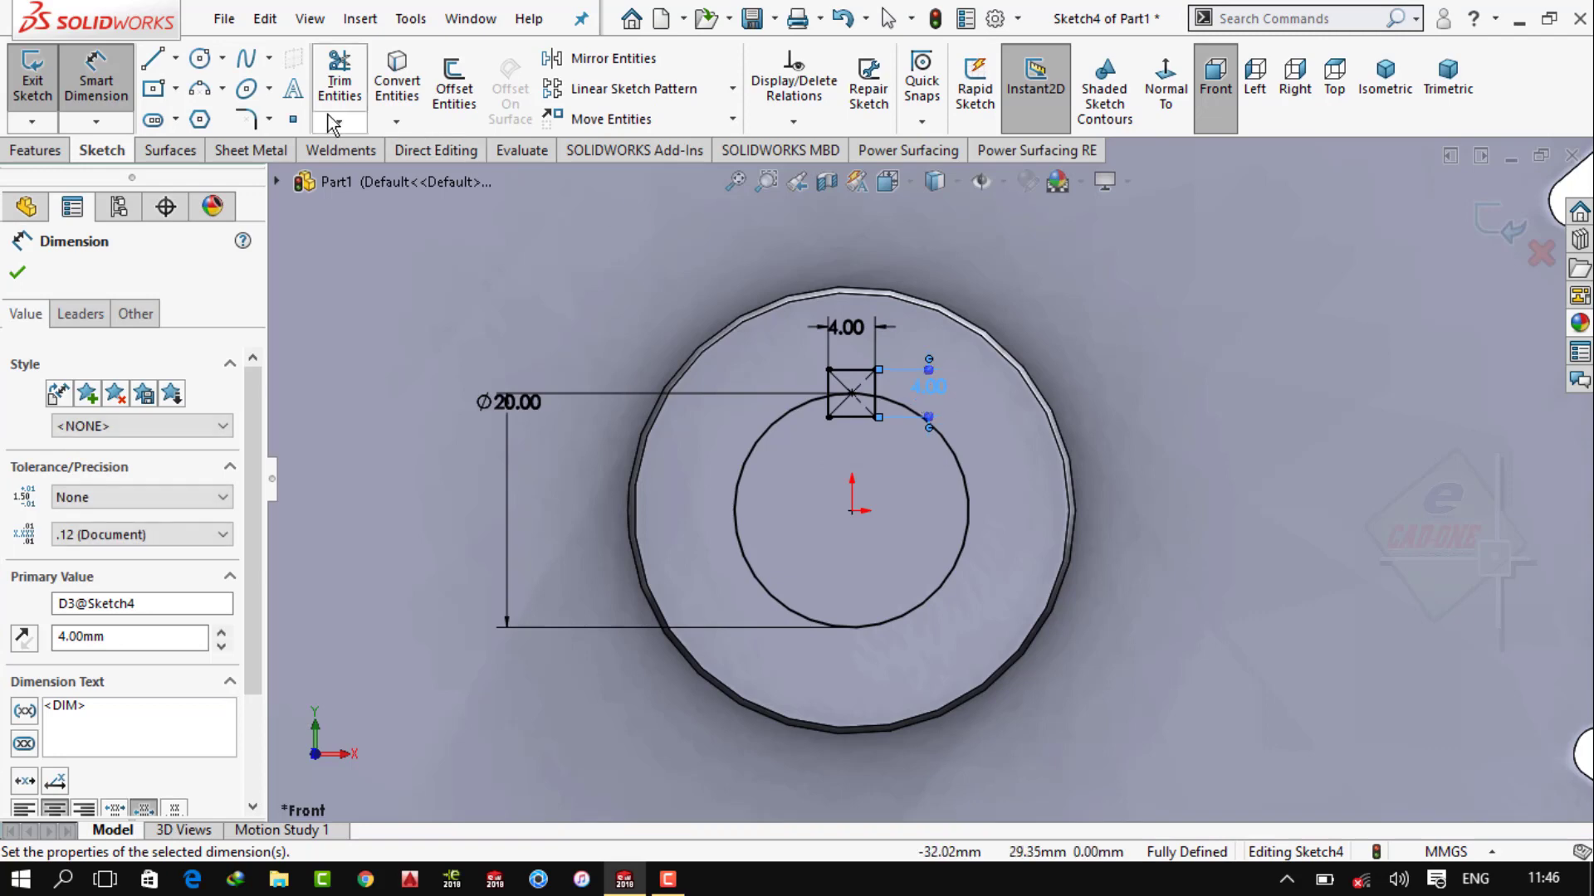
Trim the arc inside the keyway, cut the bore Through All–Both, then view the face Normal To
{"action": "scroll", "coordinate": [953, 361], "scroll_direction": "down", "scroll_amount": 5}
{"action": "mouse_move", "coordinate": [697, 566]}
{"action": "left_mouse_down"}
{"action": "mouse_move", "coordinate": [750, 489]}
{"action": "mouse_move", "coordinate": [626, 533]}
{"action": "left_mouse_up"}
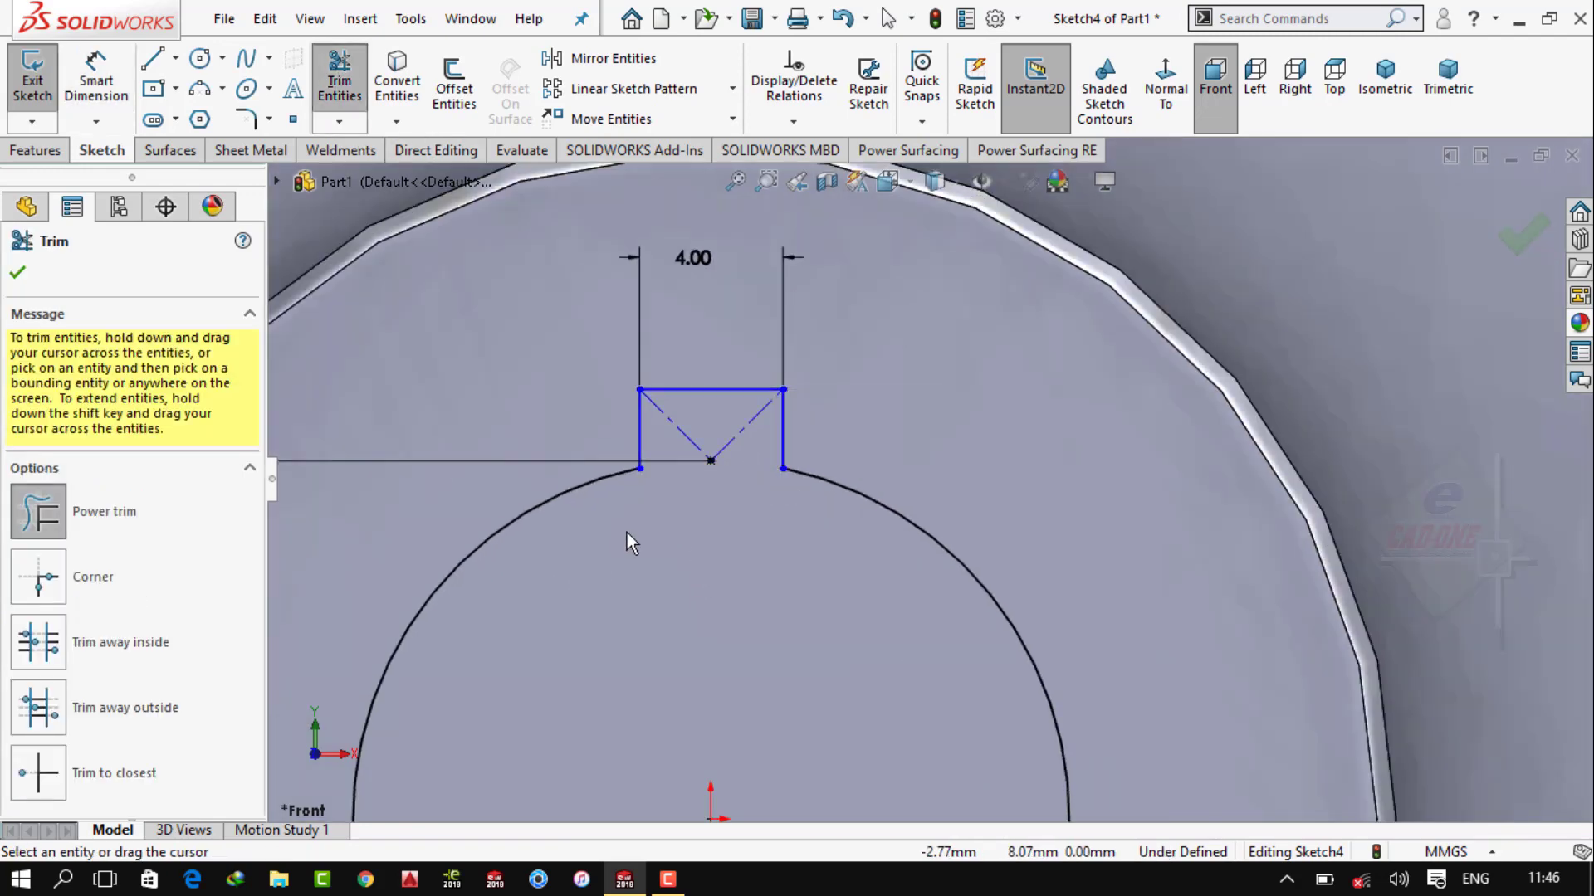
{"action": "left_click", "coordinate": [36, 150]}
{"action": "left_click", "coordinate": [355, 87]}
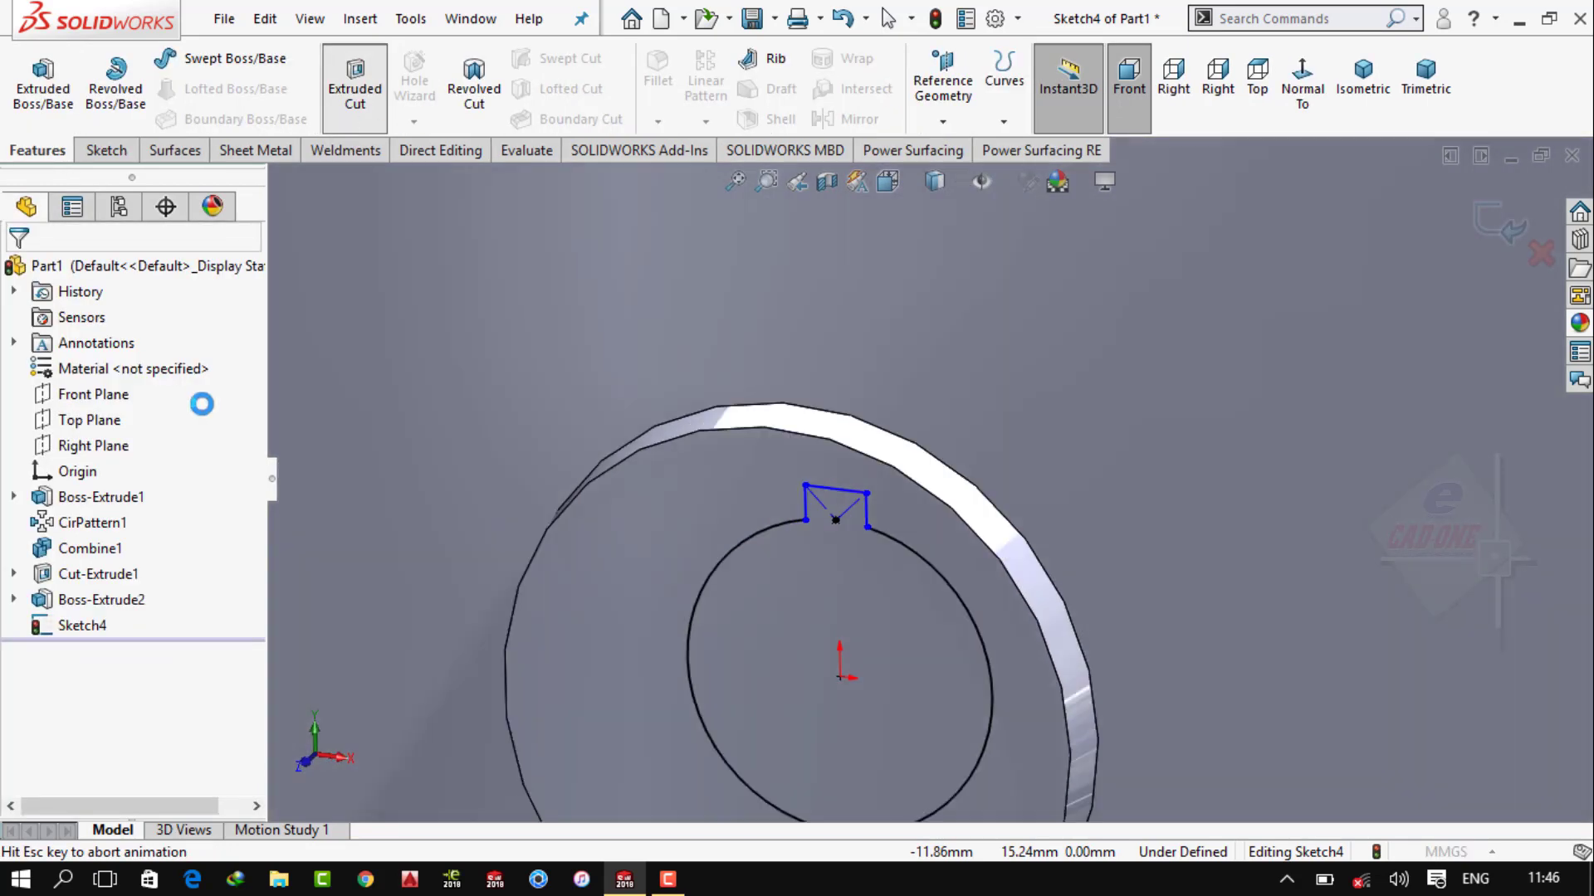
{"action": "left_click", "coordinate": [108, 413]}
{"action": "left_click", "coordinate": [100, 462]}
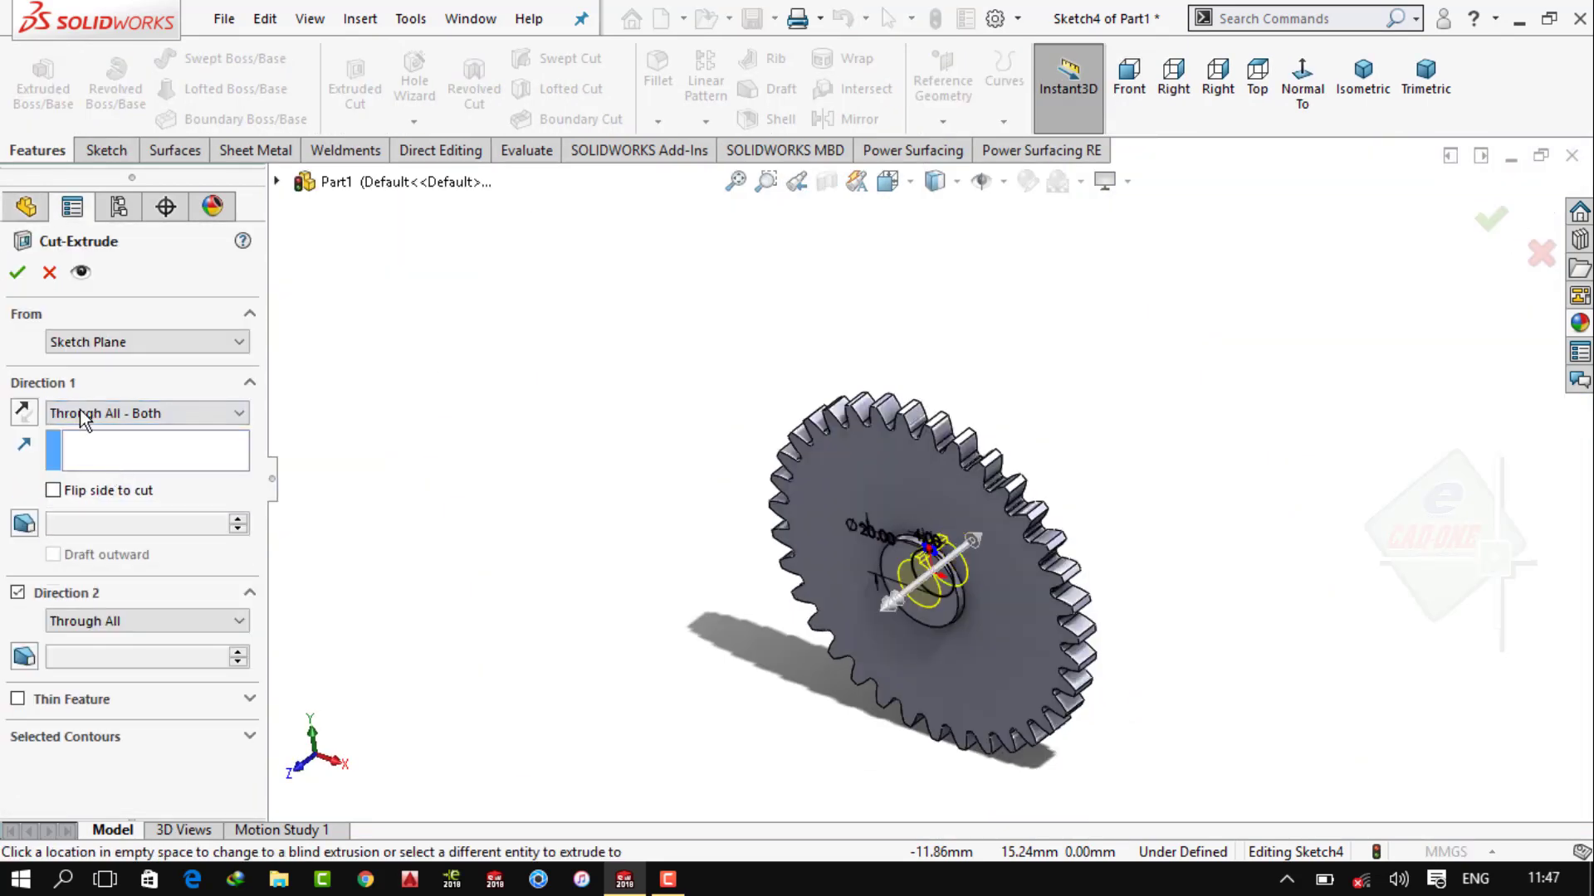
{"action": "key", "text": "Return"}
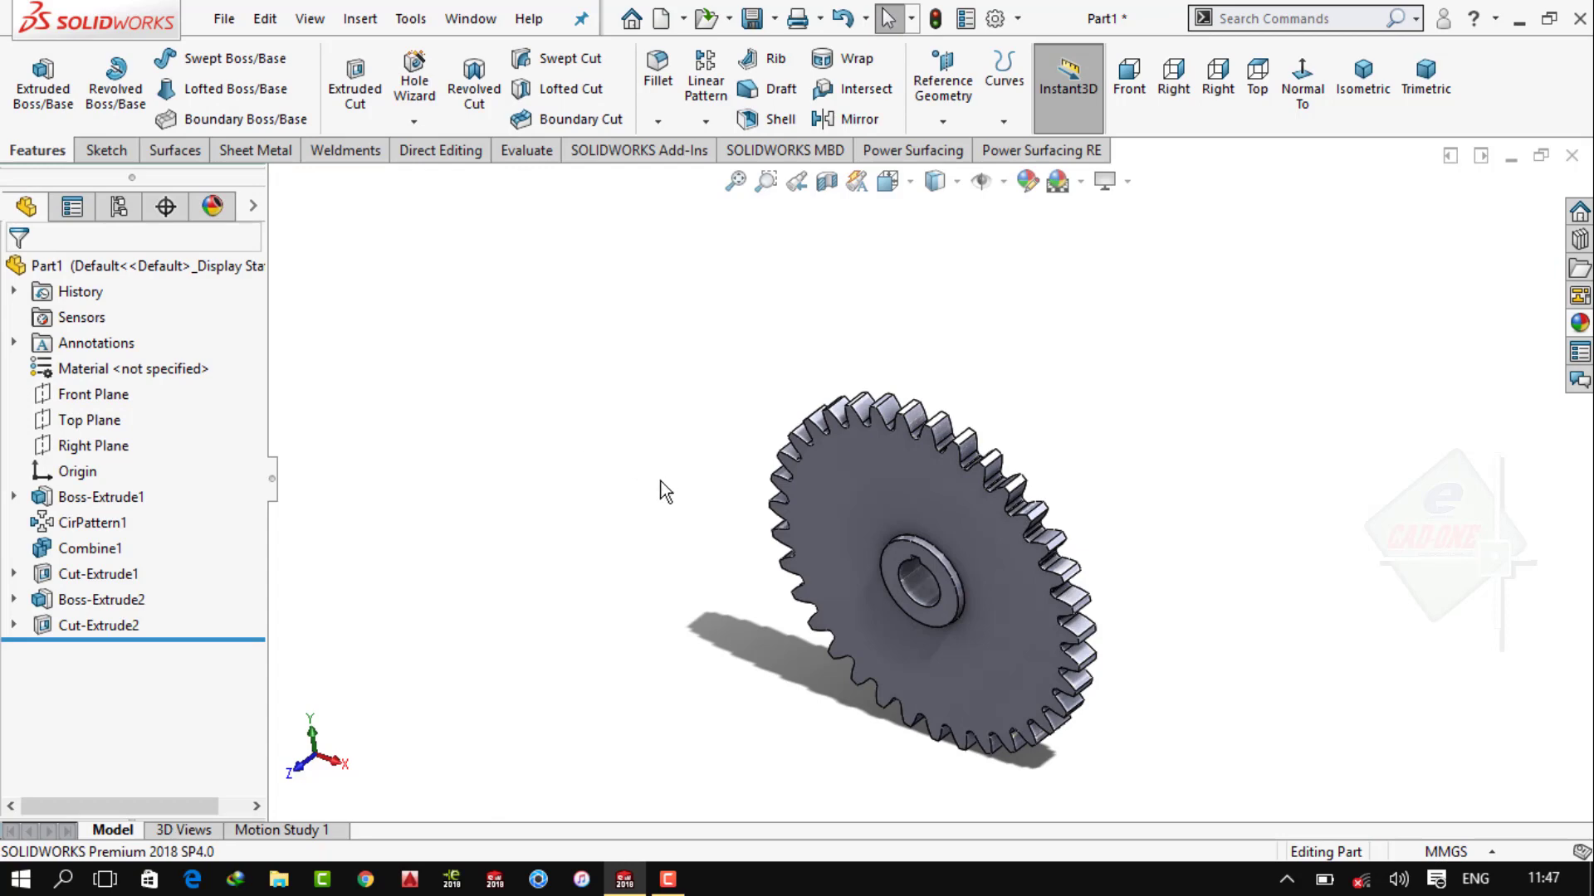
{"action": "left_click", "coordinate": [894, 476]}
{"action": "key", "text": "ctrl+8"}
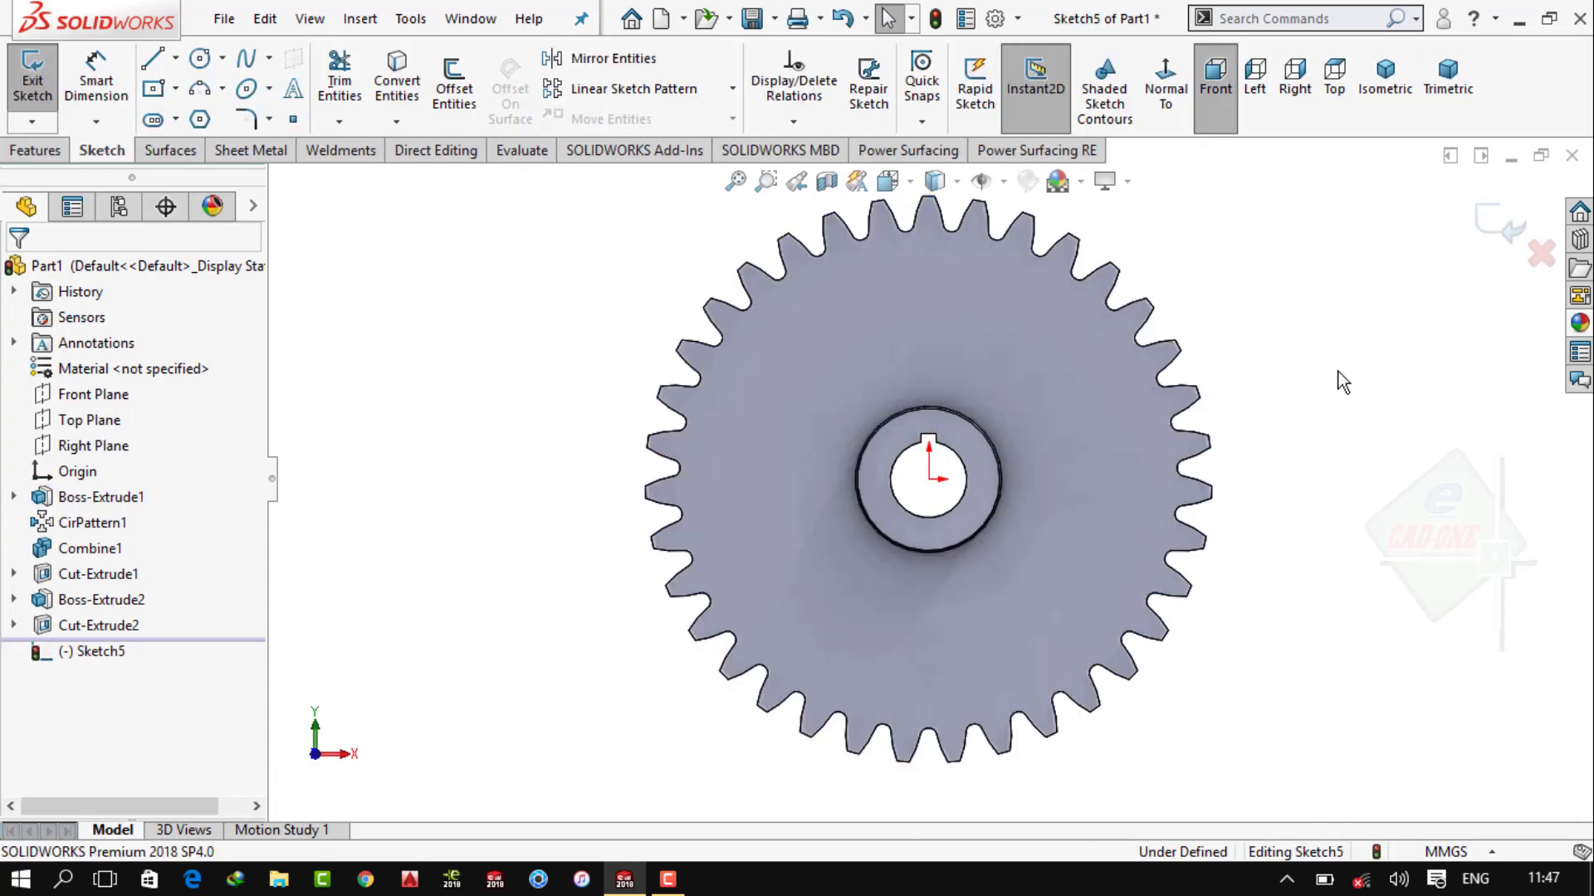
Draw a circle above the bore and dimension it to Ø35 mm
{"action": "left_click", "coordinate": [199, 58]}
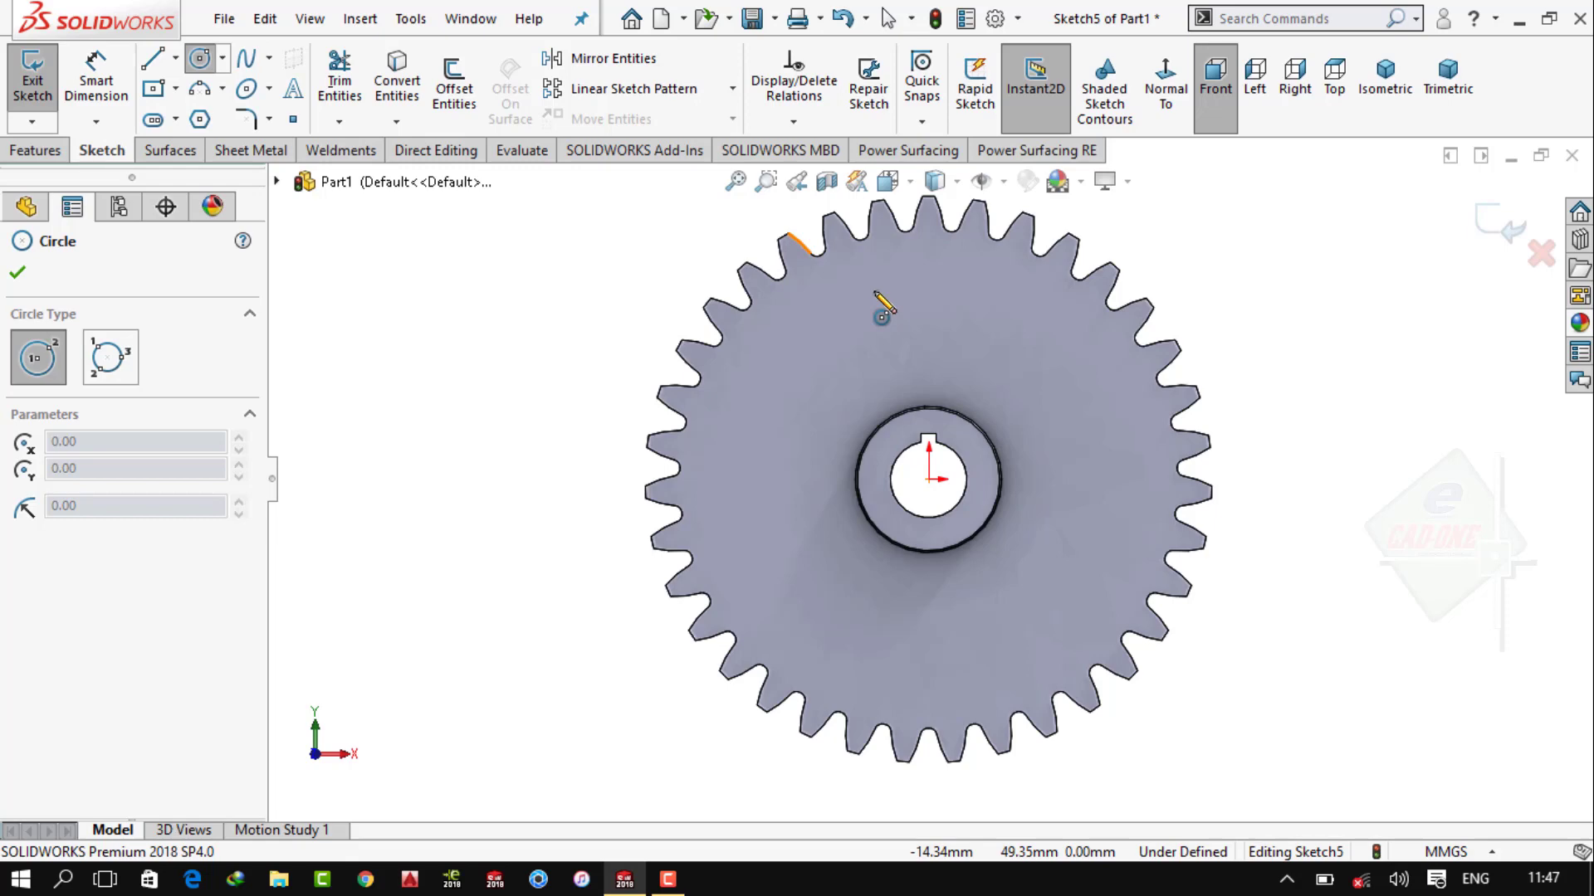
{"action": "left_click", "coordinate": [929, 313]}
{"action": "left_click", "coordinate": [992, 314]}
{"action": "left_click", "coordinate": [96, 75]}
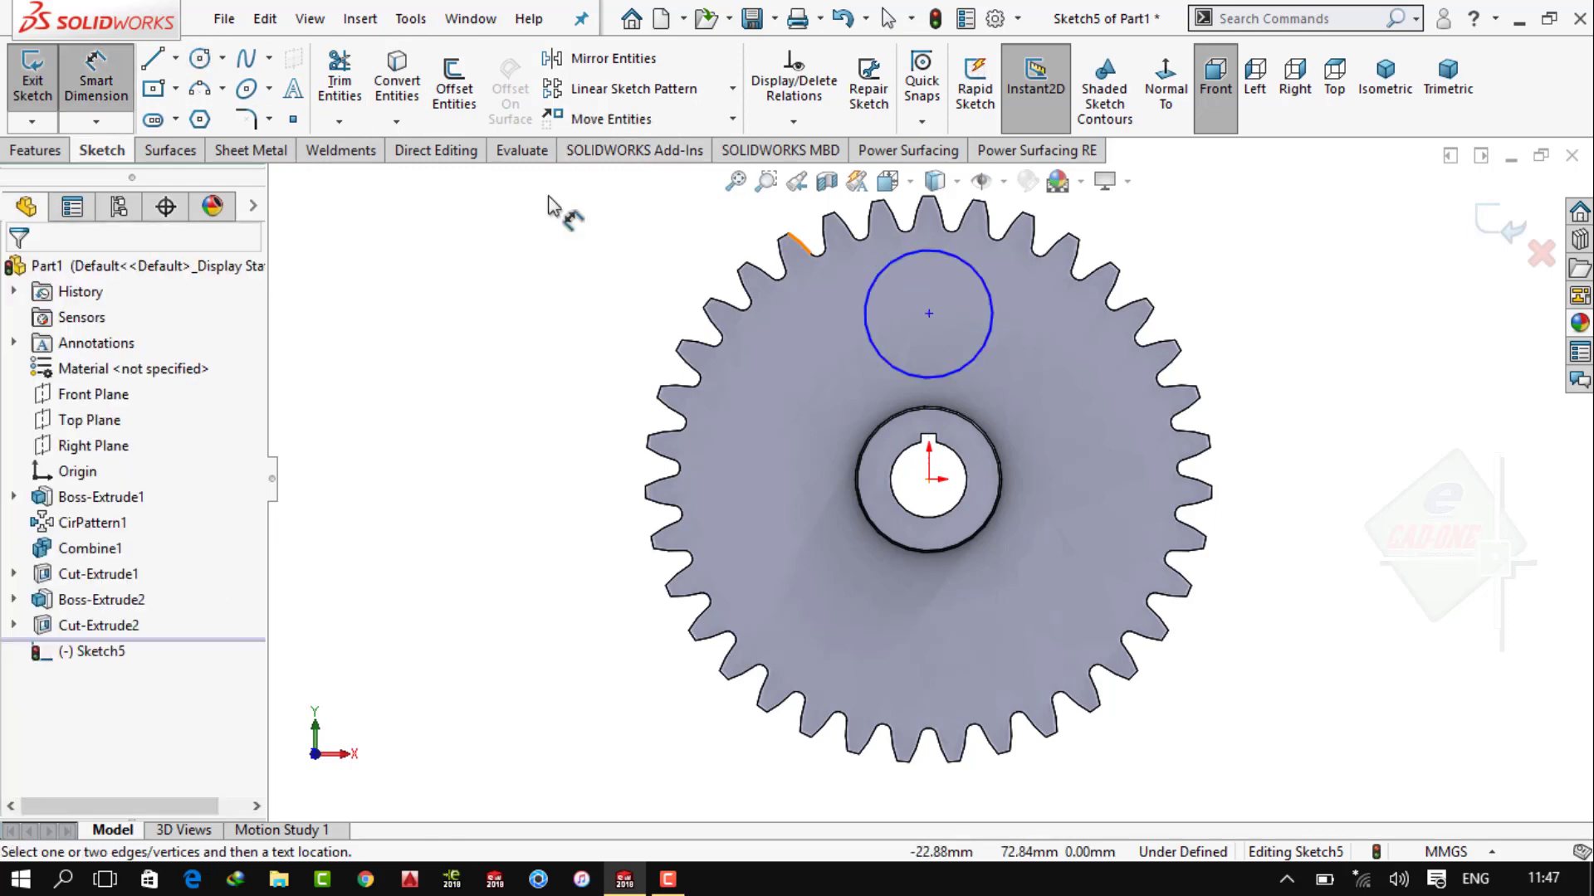
{"action": "left_click", "coordinate": [874, 292]}
{"action": "left_click", "coordinate": [820, 329]}
{"action": "type", "text": "35"}
{"action": "key", "text": "Return"}
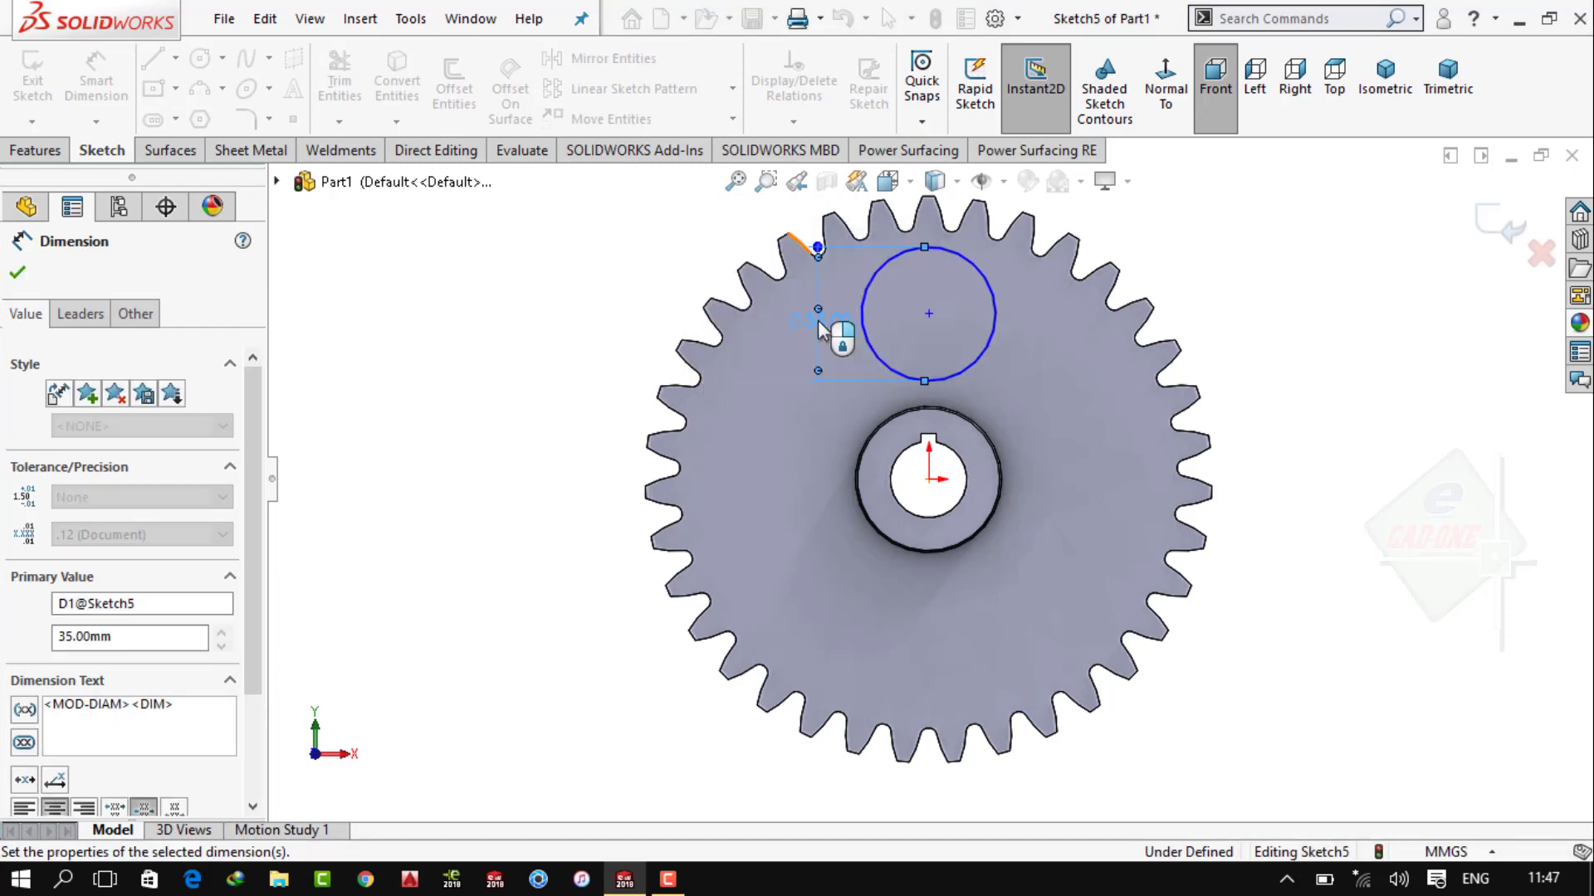
Dimension the circle's centre 42 mm from the origin
{"action": "left_click", "coordinate": [929, 314]}
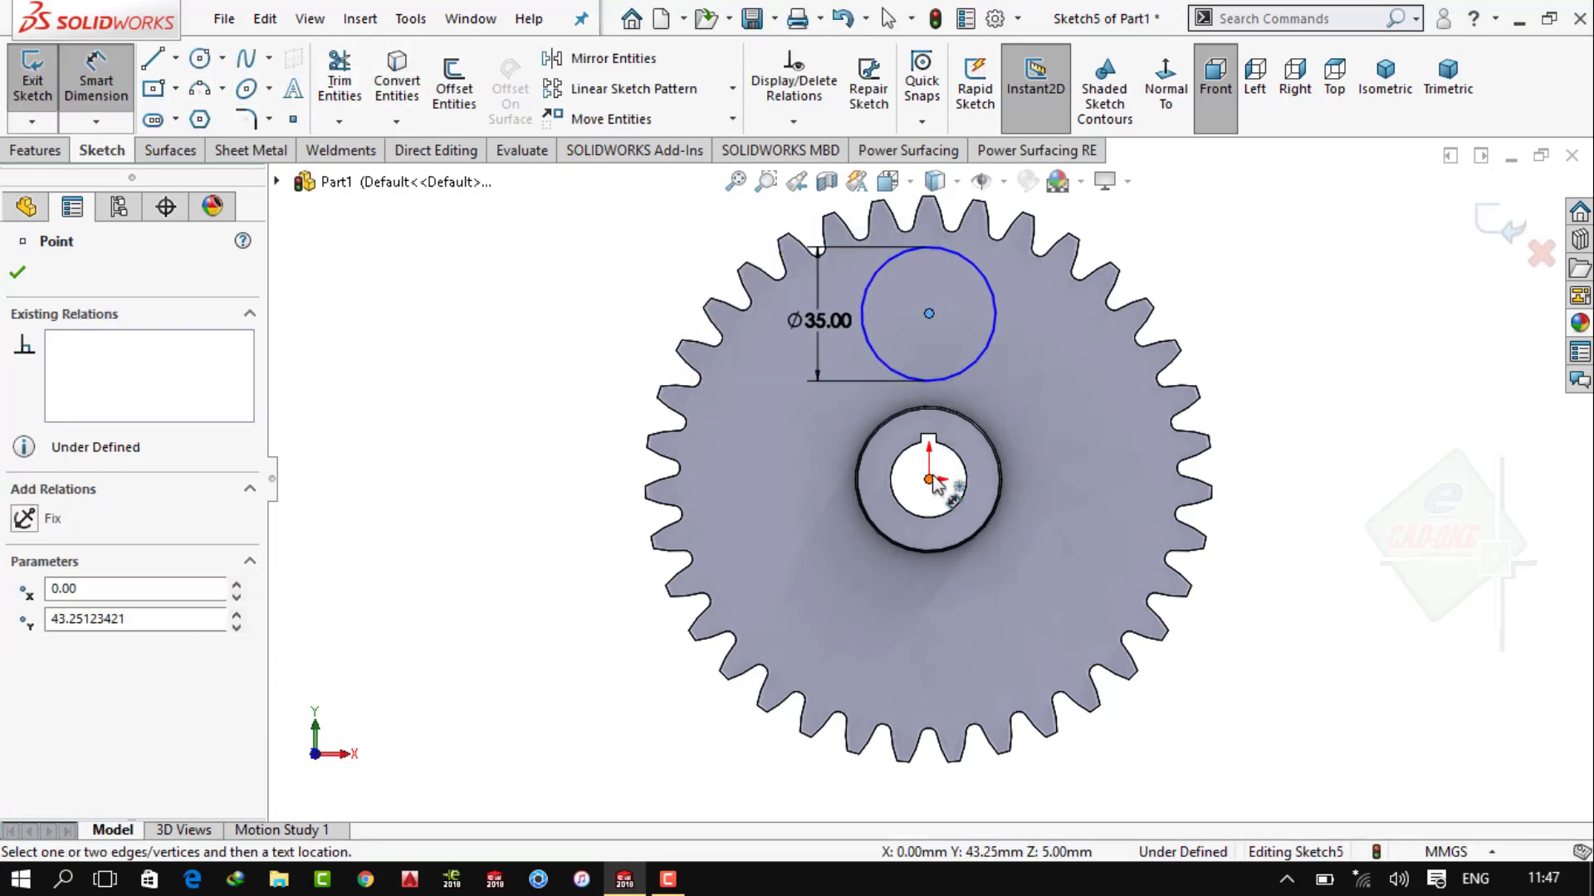
{"action": "left_click", "coordinate": [931, 479]}
{"action": "left_click", "coordinate": [1054, 349]}
{"action": "type", "text": "38"}
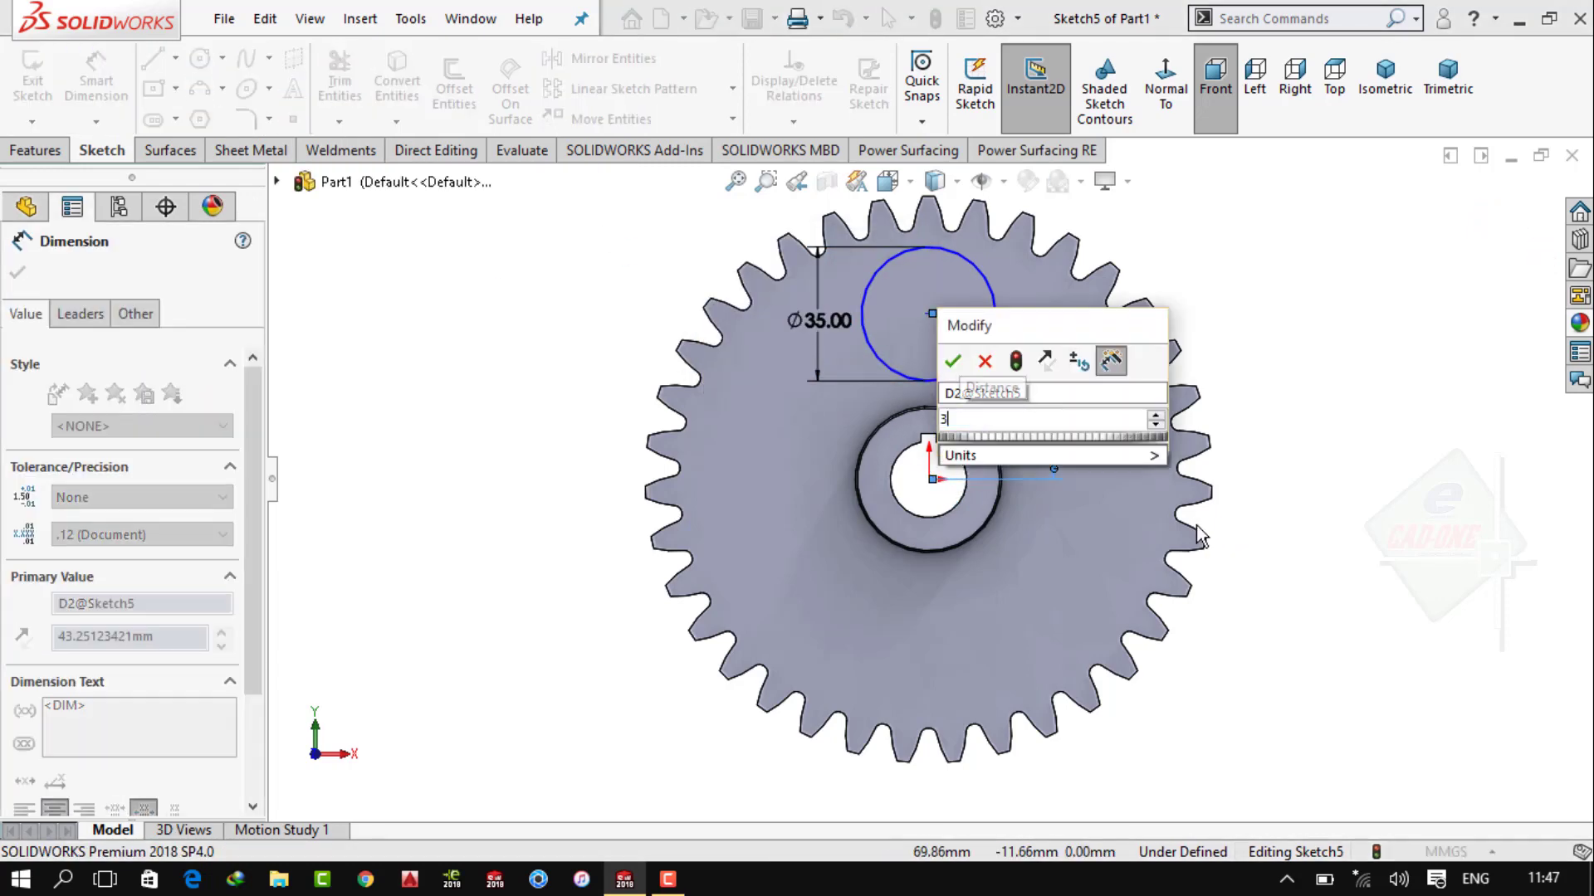
{"action": "key", "text": "Return"}
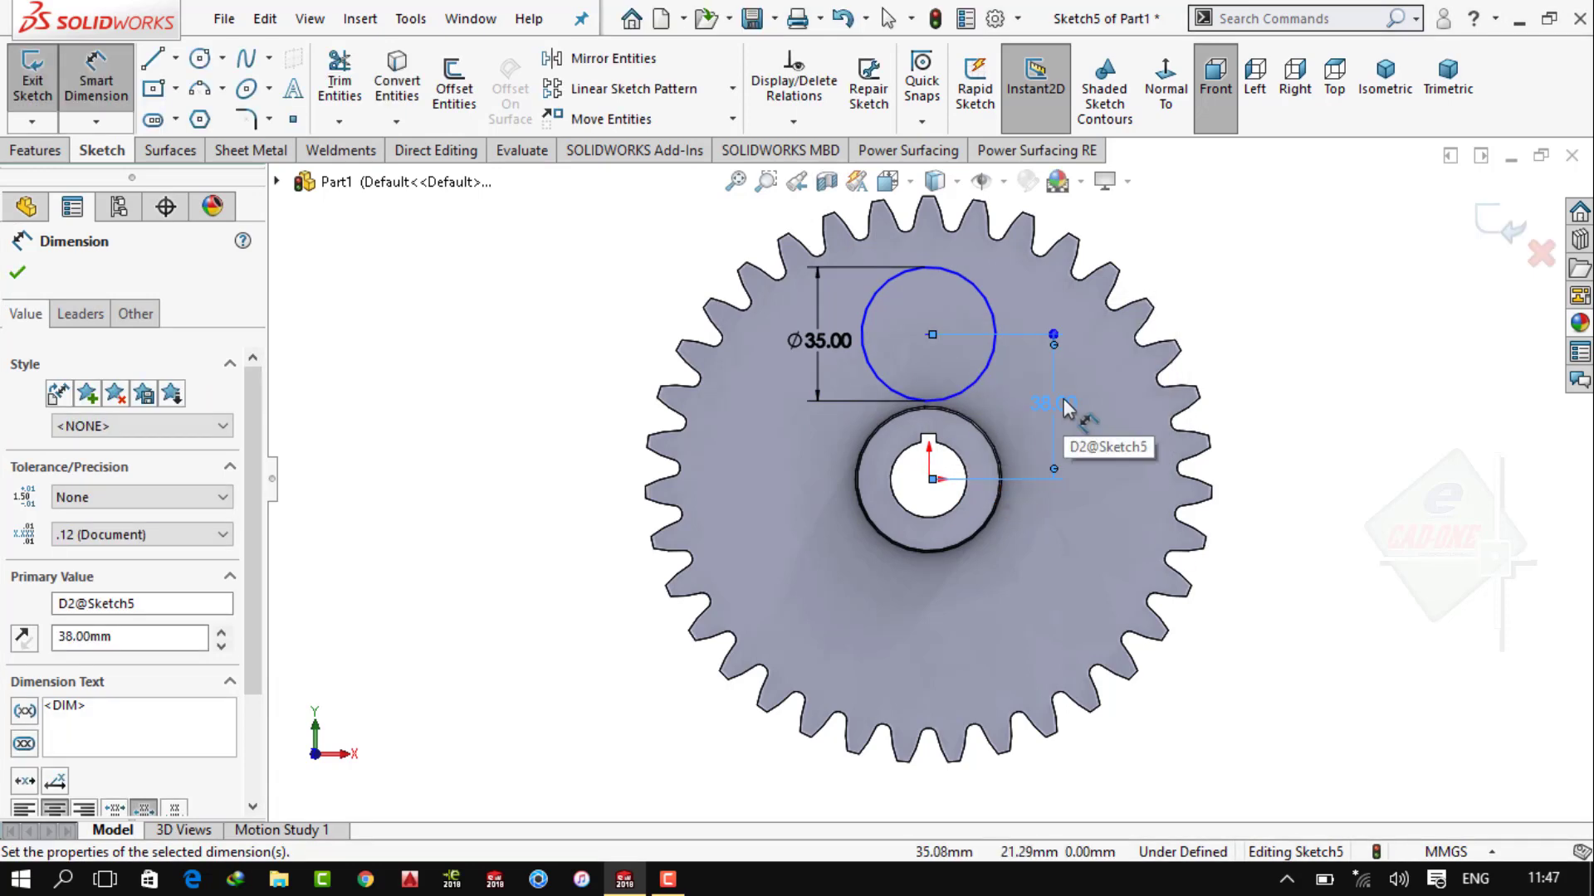
{"action": "double_click", "coordinate": [1065, 405]}
{"action": "type", "text": "2"}
{"action": "key", "text": "Return"}
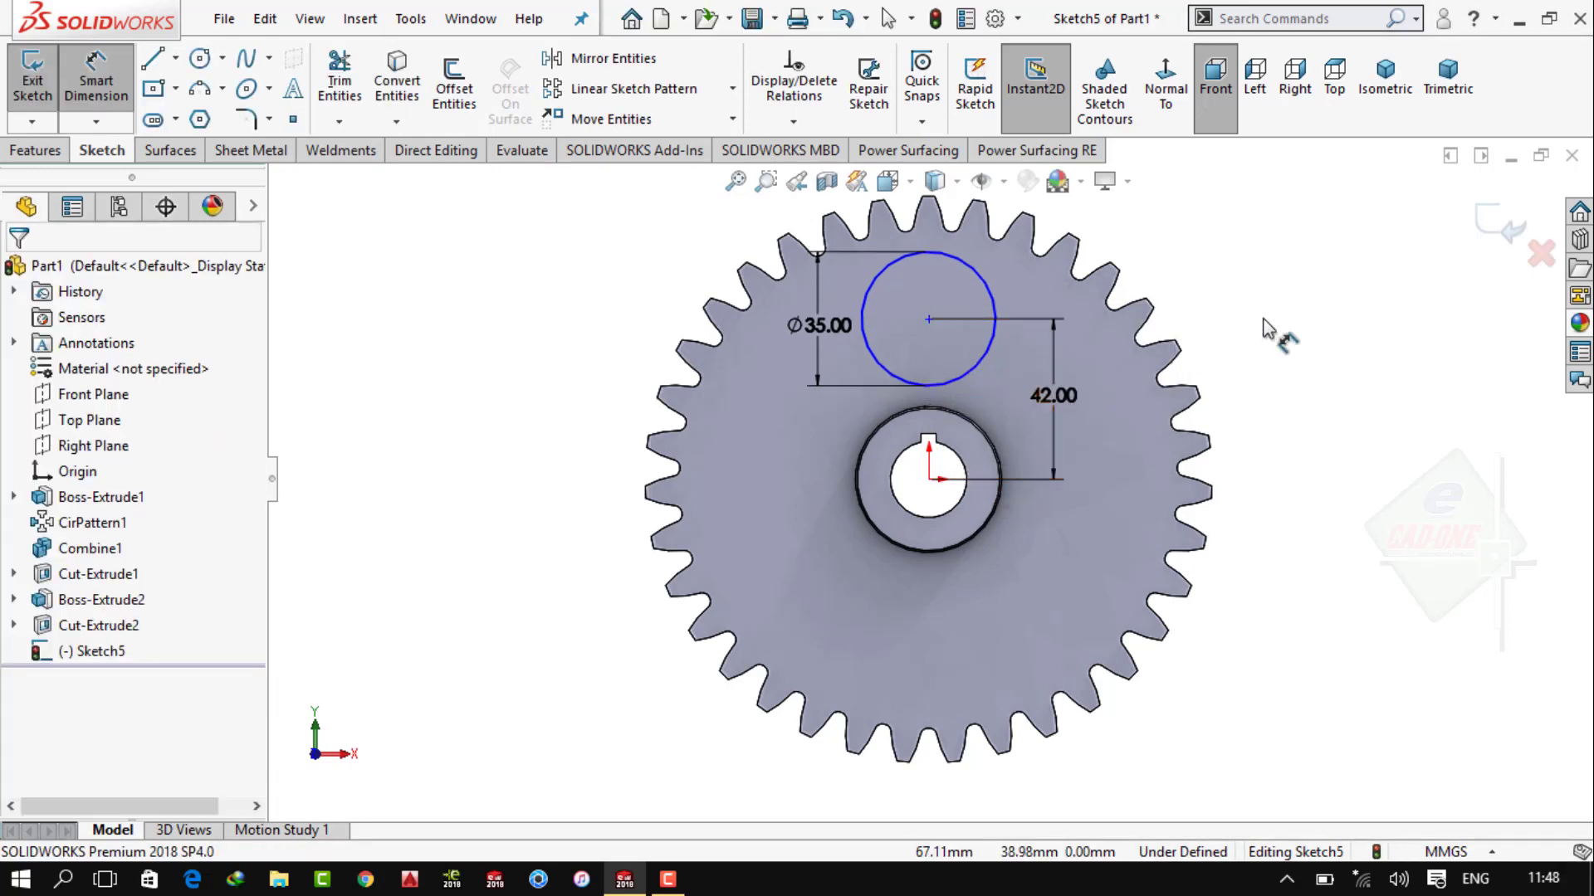
{"action": "left_click", "coordinate": [733, 89]}
Circularly pattern the Ø35 circle around the gear centre into five instances
{"action": "left_click", "coordinate": [675, 192]}
{"action": "left_click", "coordinate": [889, 262]}
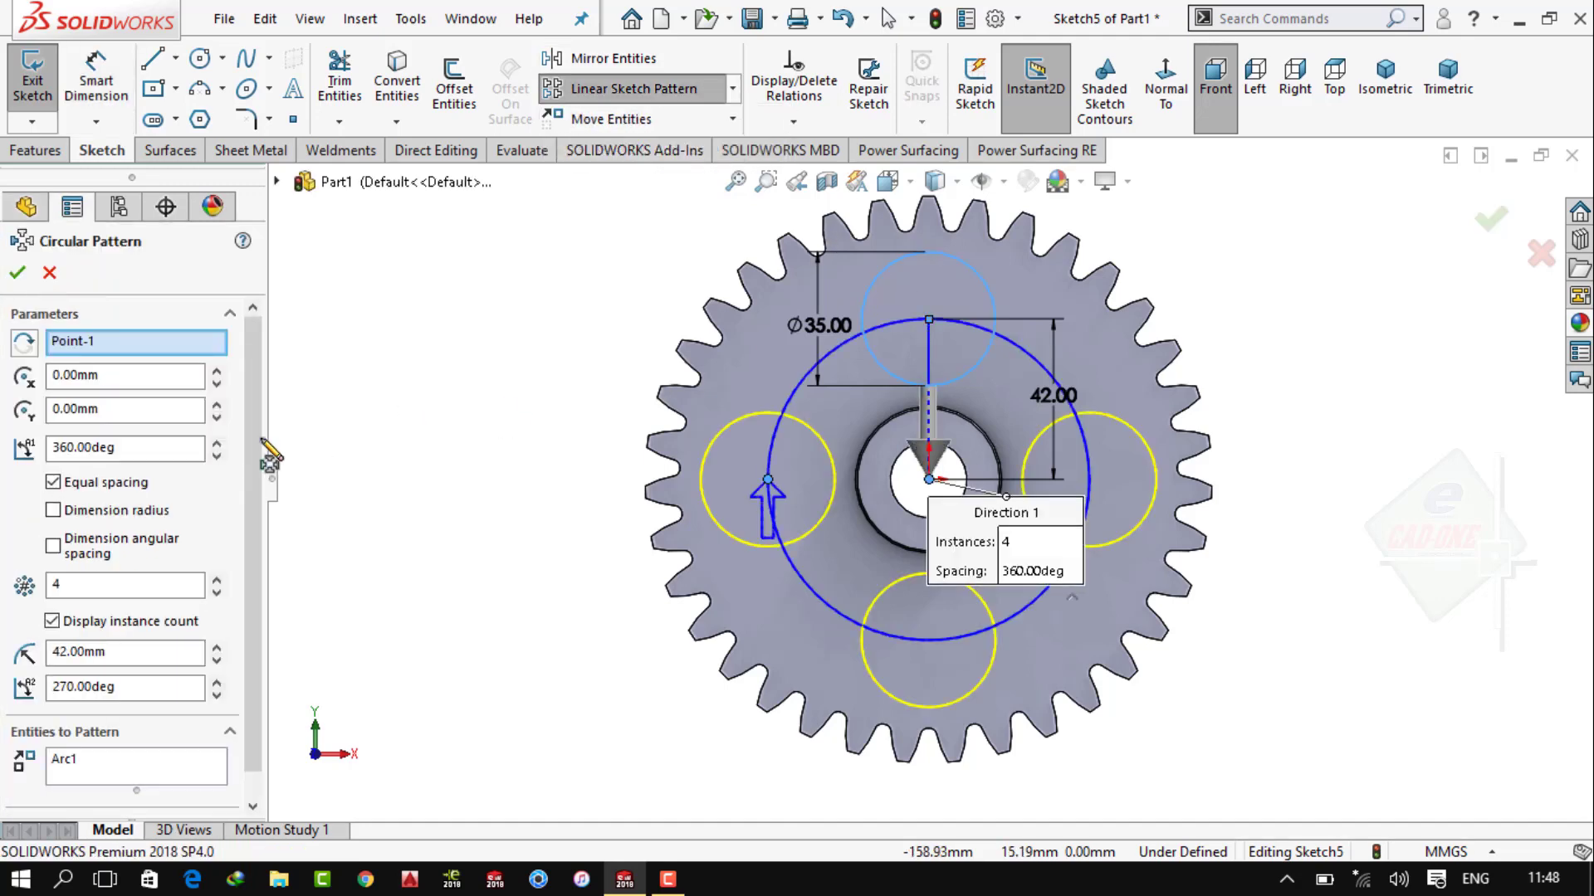
{"action": "double_click", "coordinate": [77, 587]}
{"action": "type", "text": "5"}
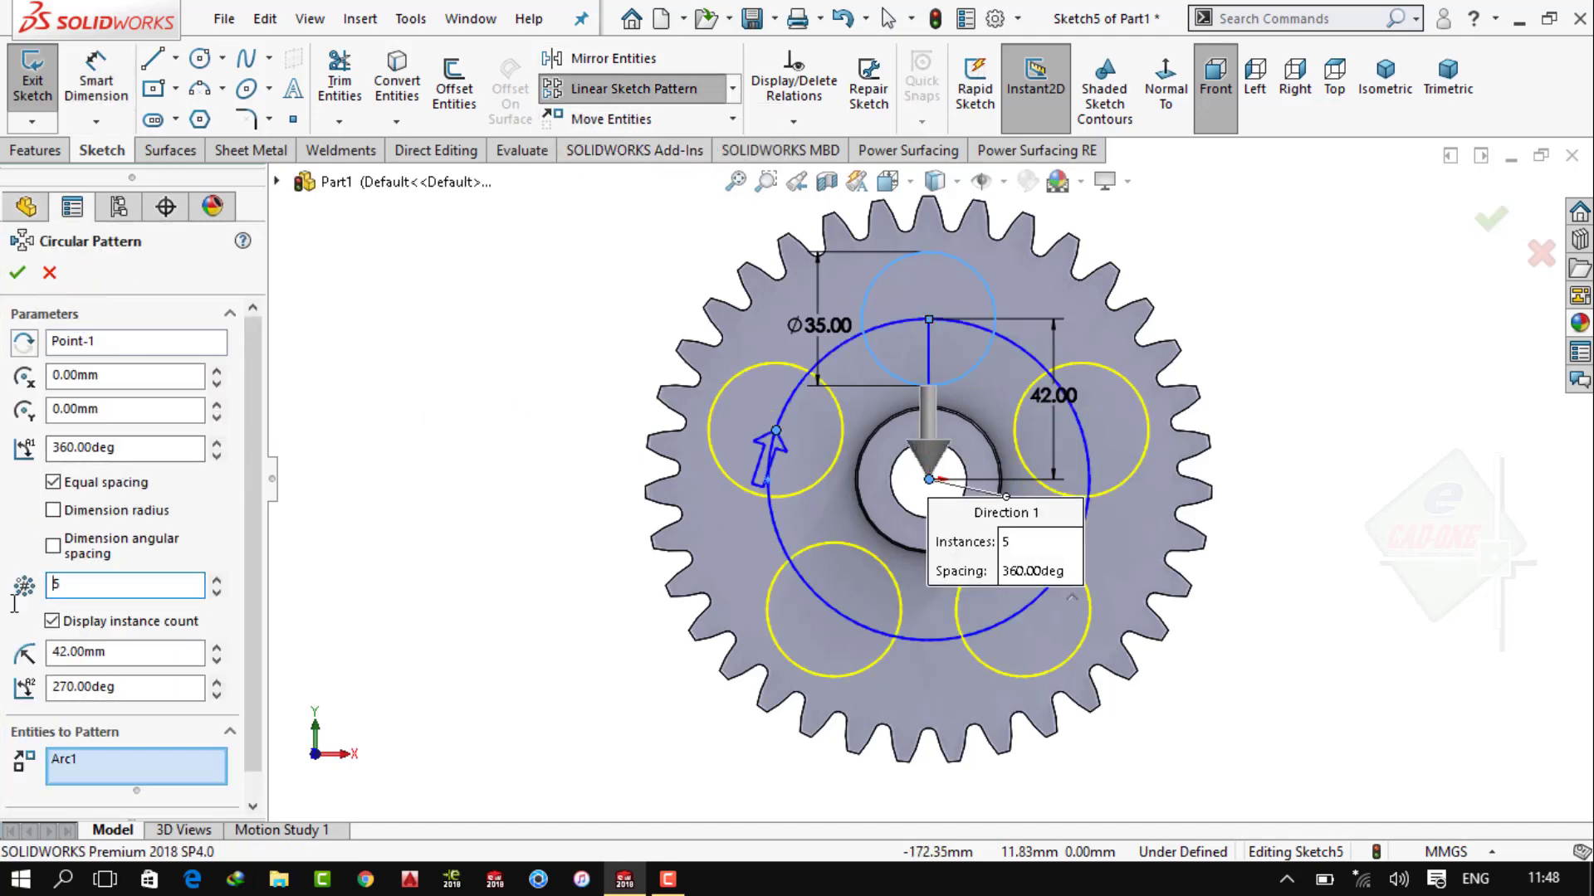
Extrude-cut the five circles Through All–Both to make the lightening holes
{"action": "left_click", "coordinate": [17, 272]}
{"action": "left_click", "coordinate": [37, 150]}
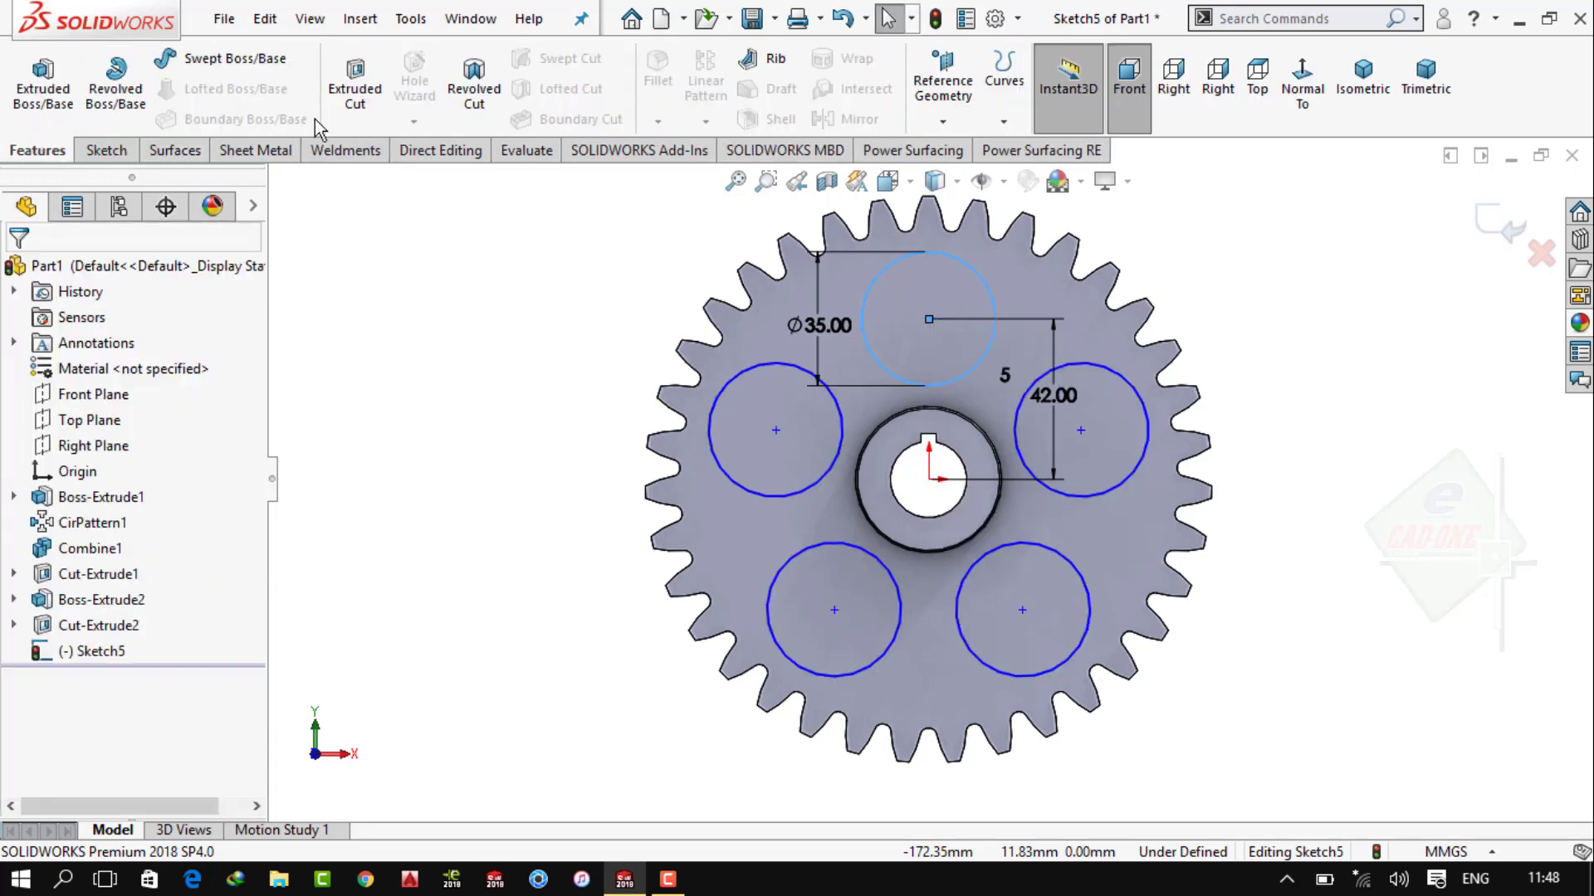
{"action": "left_click", "coordinate": [354, 83]}
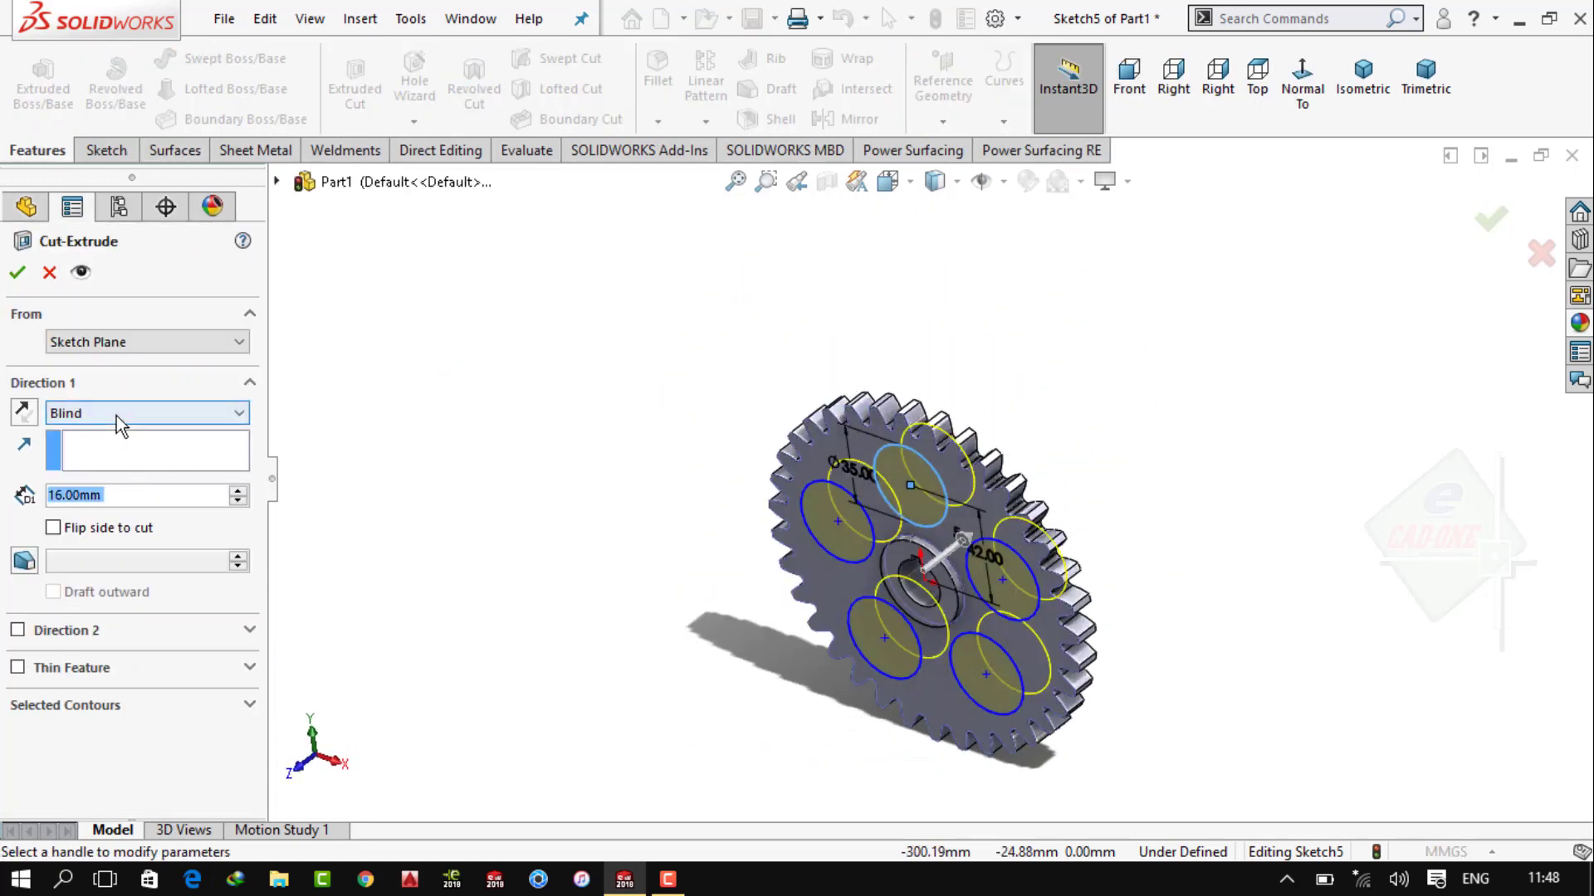
{"action": "left_click", "coordinate": [137, 413]}
{"action": "left_click", "coordinate": [101, 457]}
{"action": "key", "text": "Return"}
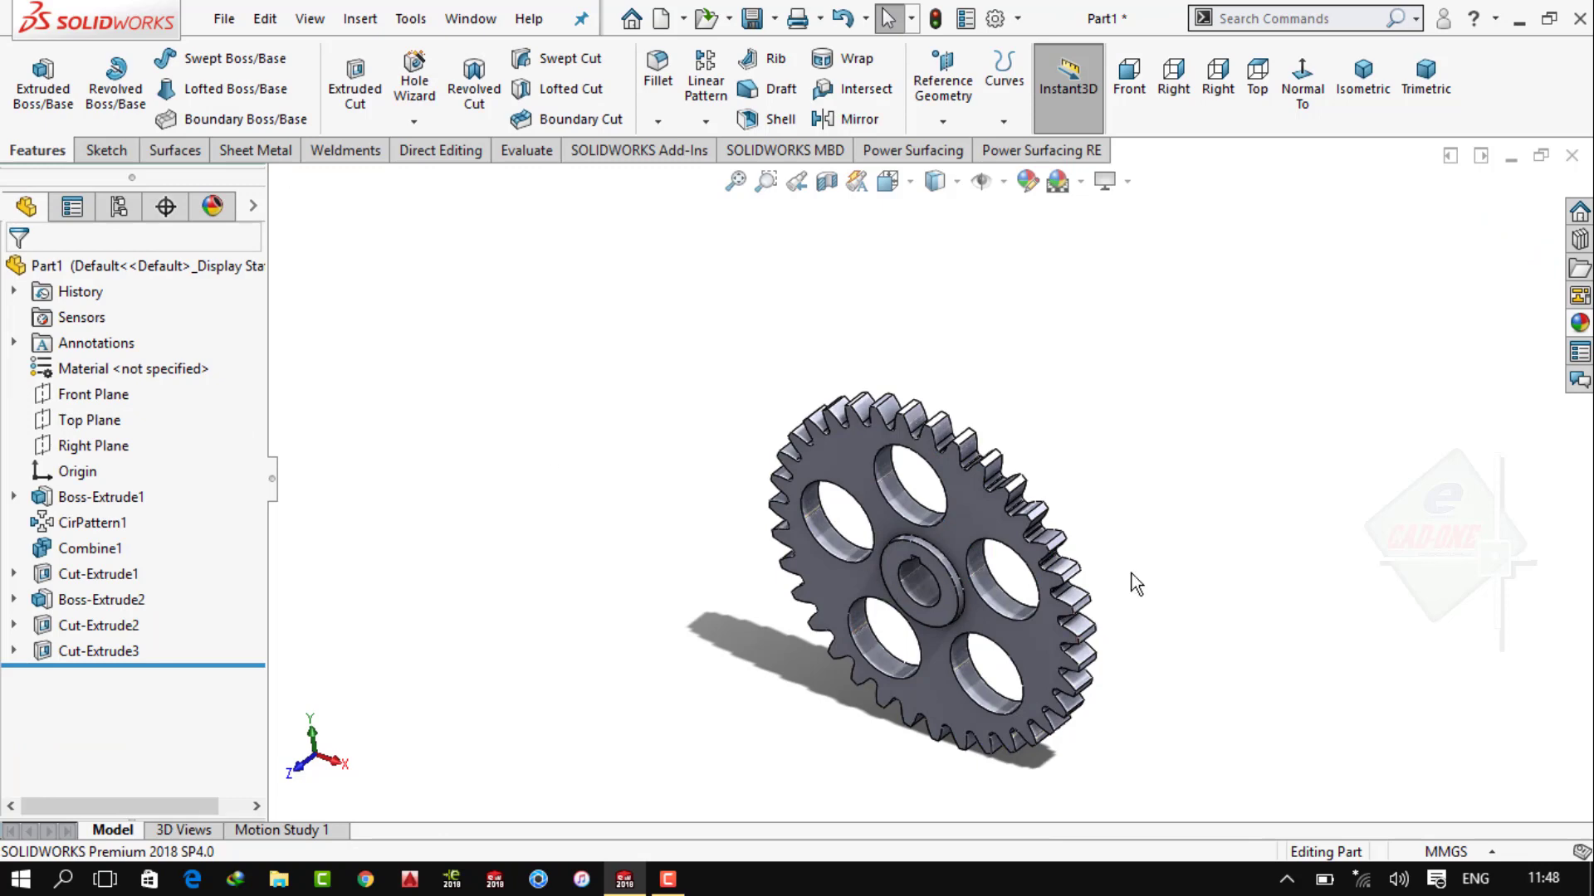
Apply the satin finish stainless steel appearance to the gear
{"action": "left_click", "coordinate": [1579, 322]}
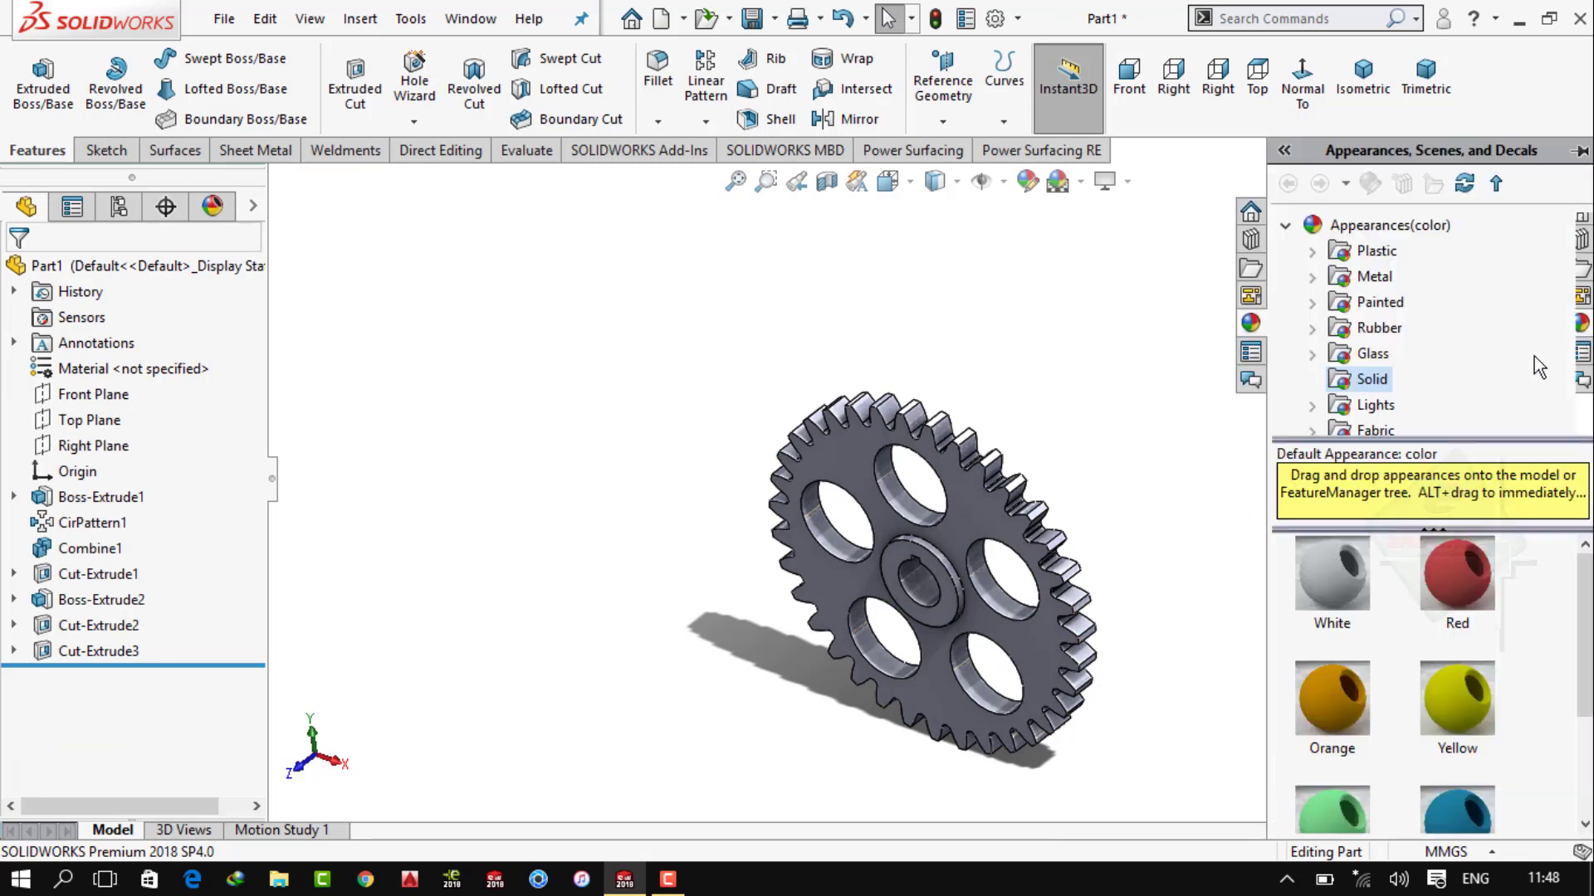
{"action": "left_click", "coordinate": [1325, 273]}
{"action": "left_click", "coordinate": [1398, 250]}
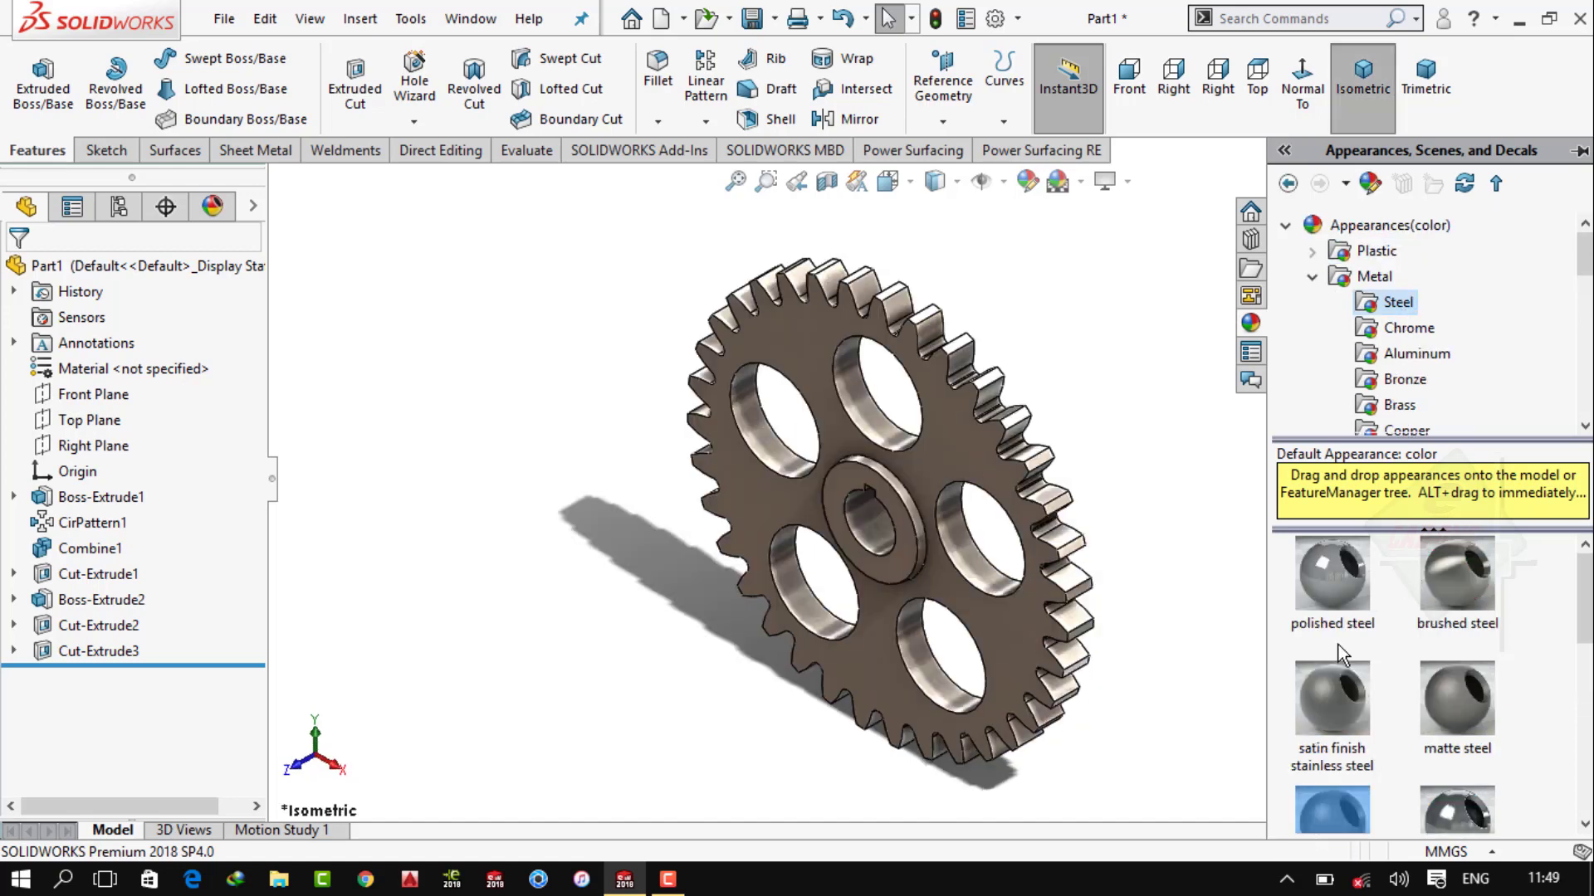
{"action": "scroll", "coordinate": [1437, 652], "scroll_direction": "down", "scroll_amount": 2}
{"action": "left_click", "coordinate": [1436, 651]}
{"action": "scroll", "coordinate": [1437, 651], "scroll_direction": "up", "scroll_amount": 2}
{"action": "left_click", "coordinate": [1332, 573]}
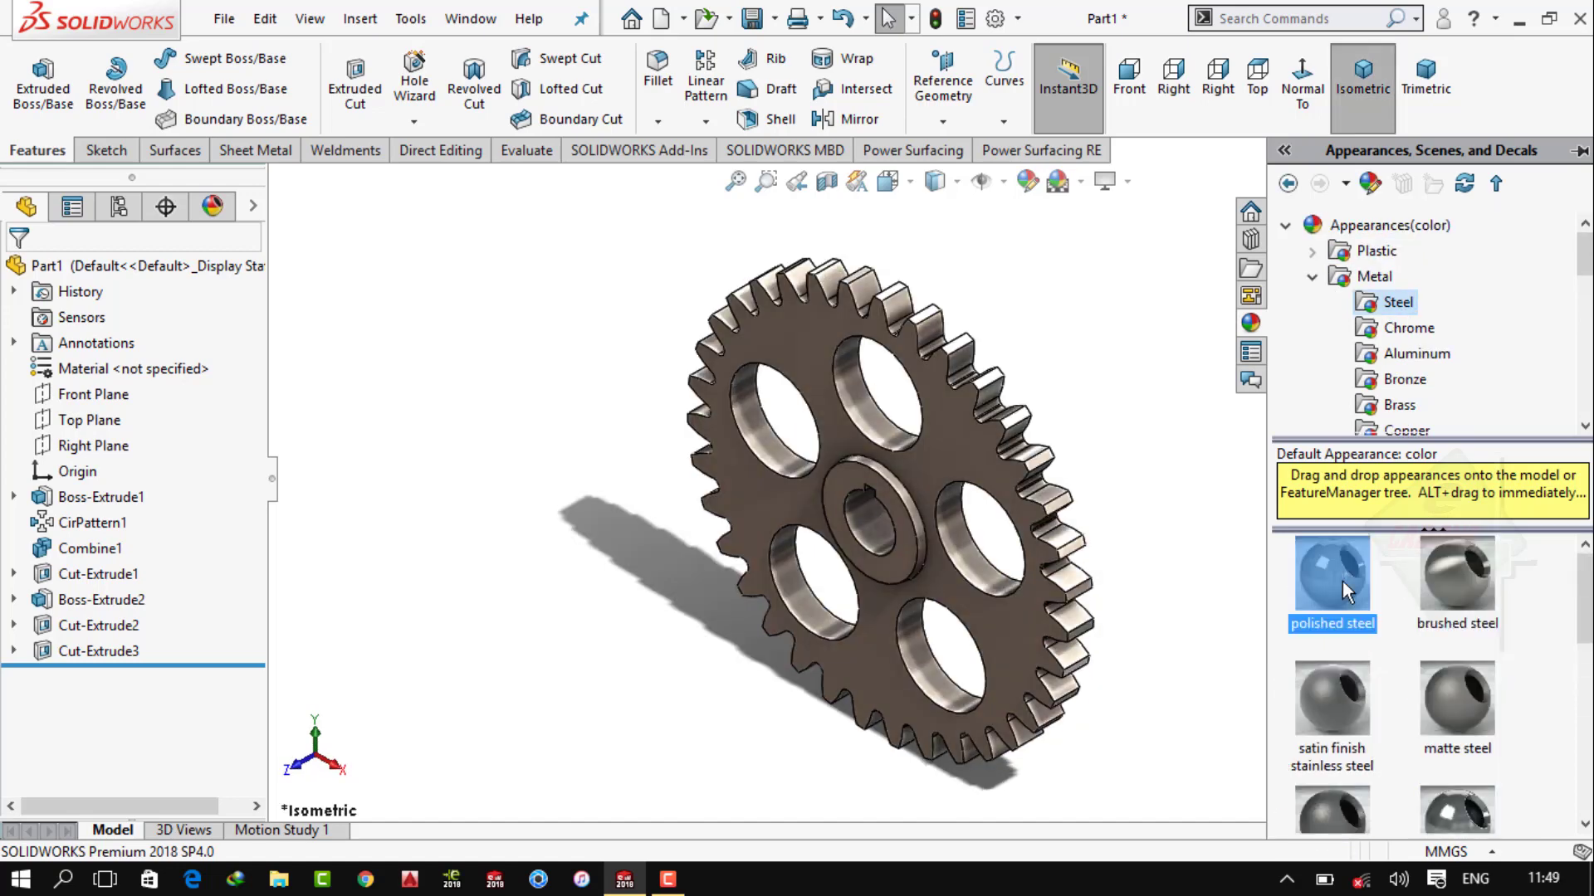
{"action": "left_click", "coordinate": [1338, 692]}
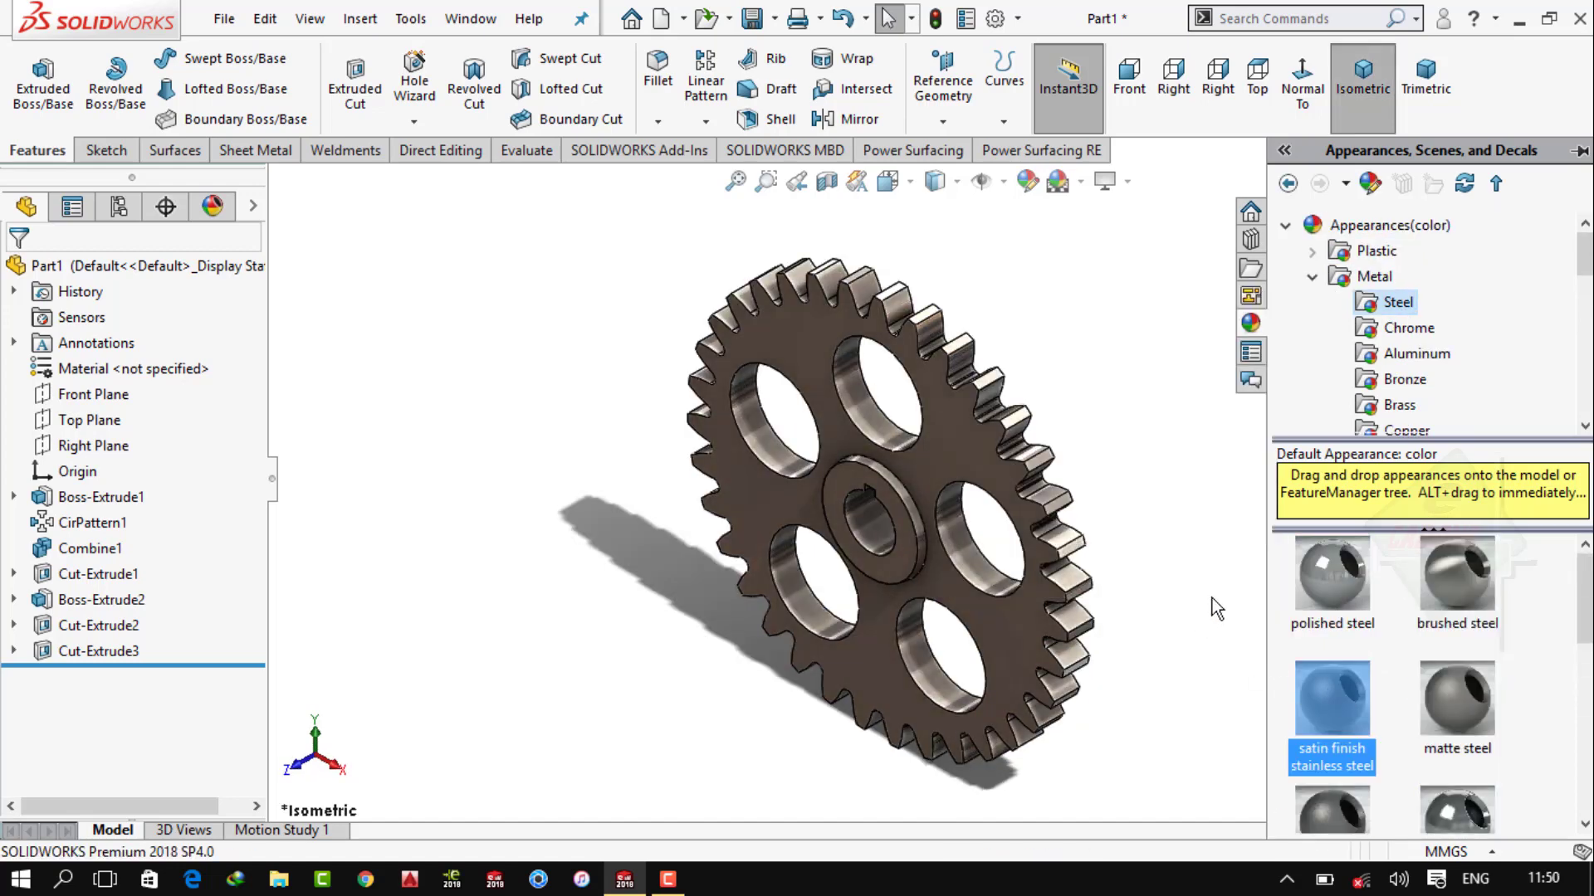
Change the scene to Soft Spotlight
{"action": "left_click", "coordinate": [1081, 183]}
{"action": "left_click", "coordinate": [1255, 422]}
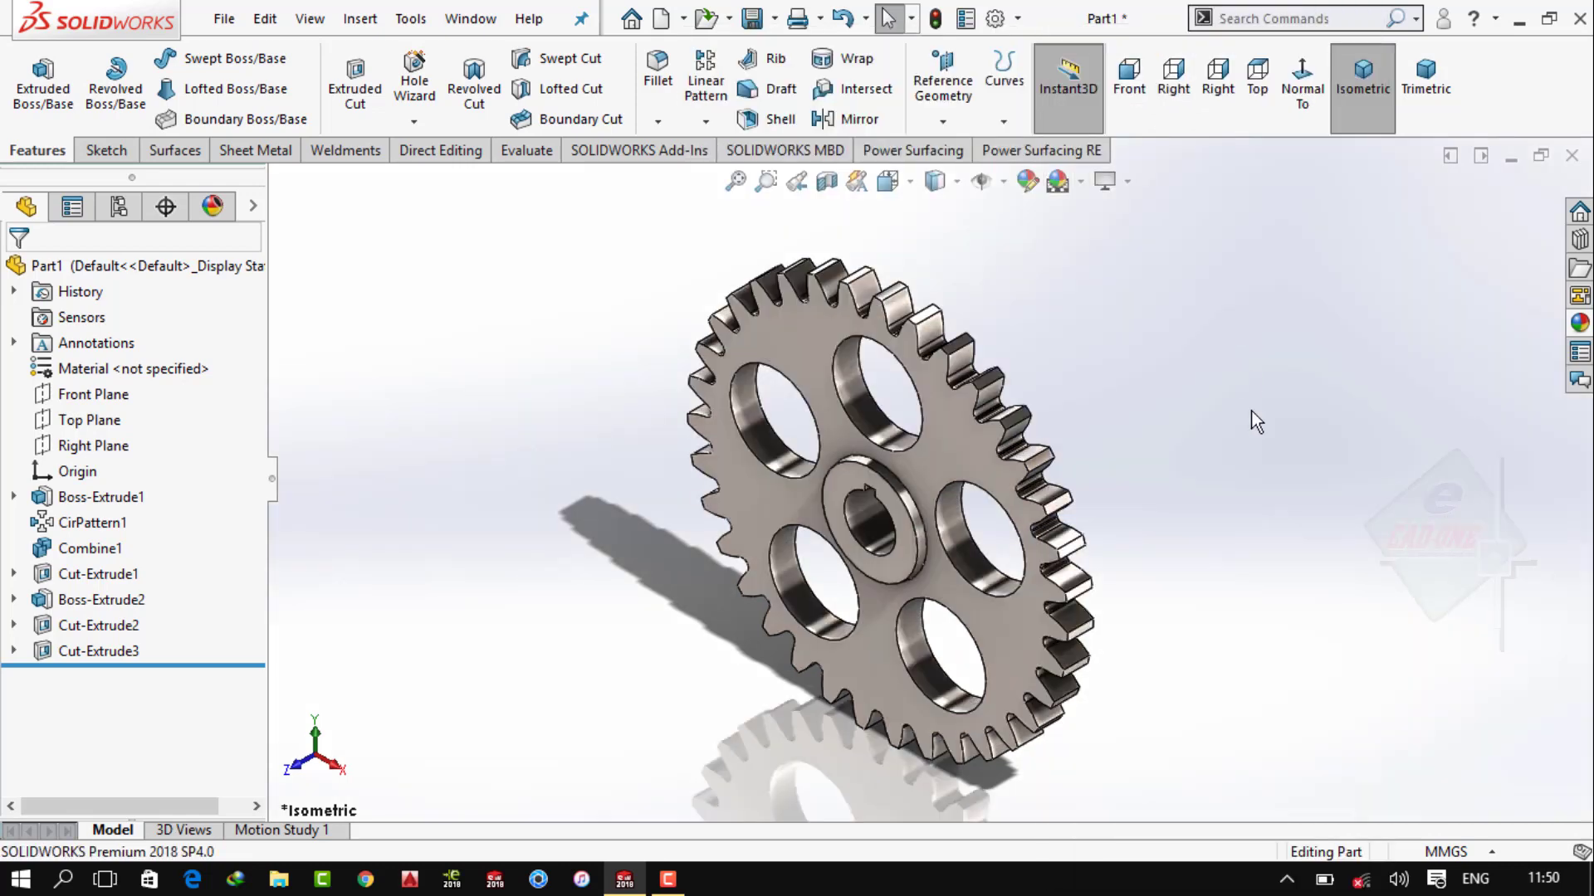
{"action": "left_click", "coordinate": [1081, 181]}
{"action": "left_click", "coordinate": [1230, 117]}
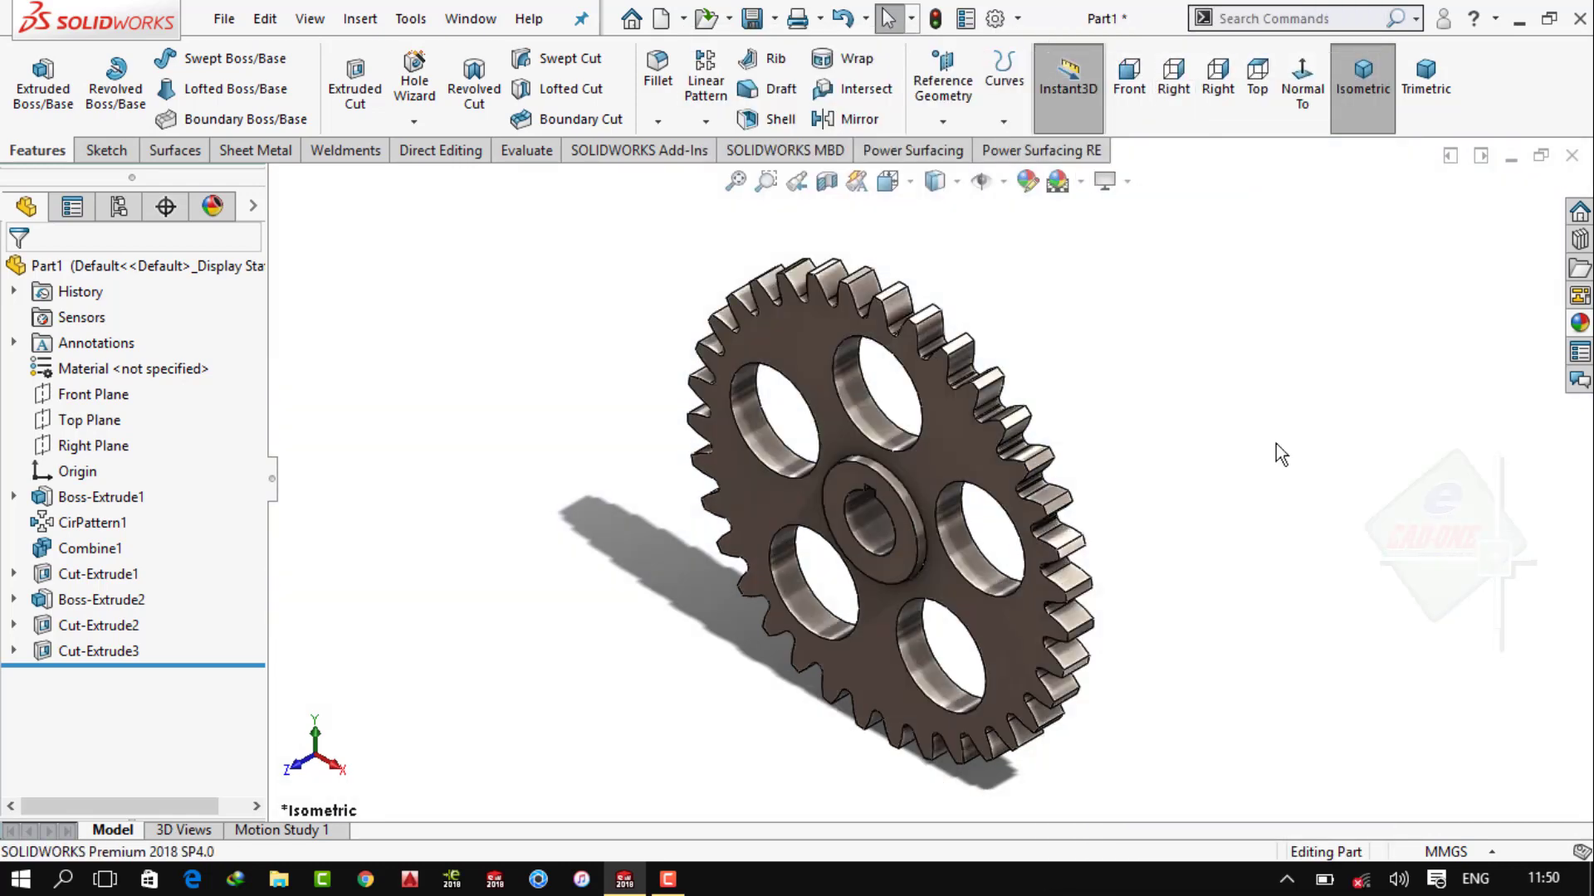
Save the gear as Part1 on the Desktop, close it, and start a new document
{"action": "key", "text": "ctrl+a"}
{"action": "left_click", "coordinate": [1192, 448]}
{"action": "key", "text": "ctrl+s"}
{"action": "left_click", "coordinate": [336, 143]}
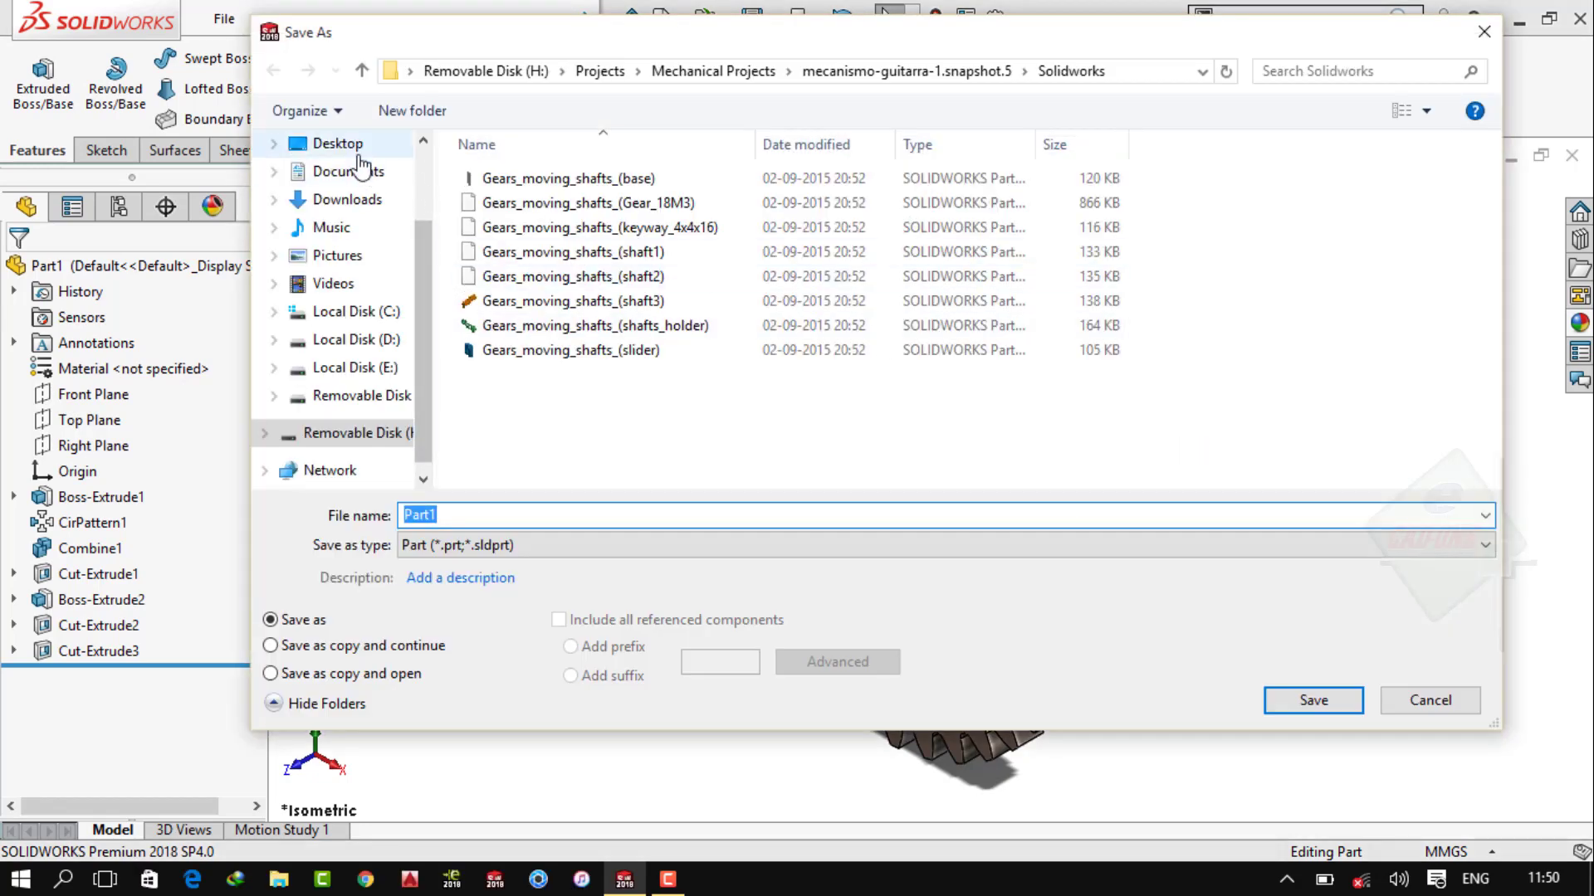
{"action": "left_click", "coordinate": [1310, 704]}
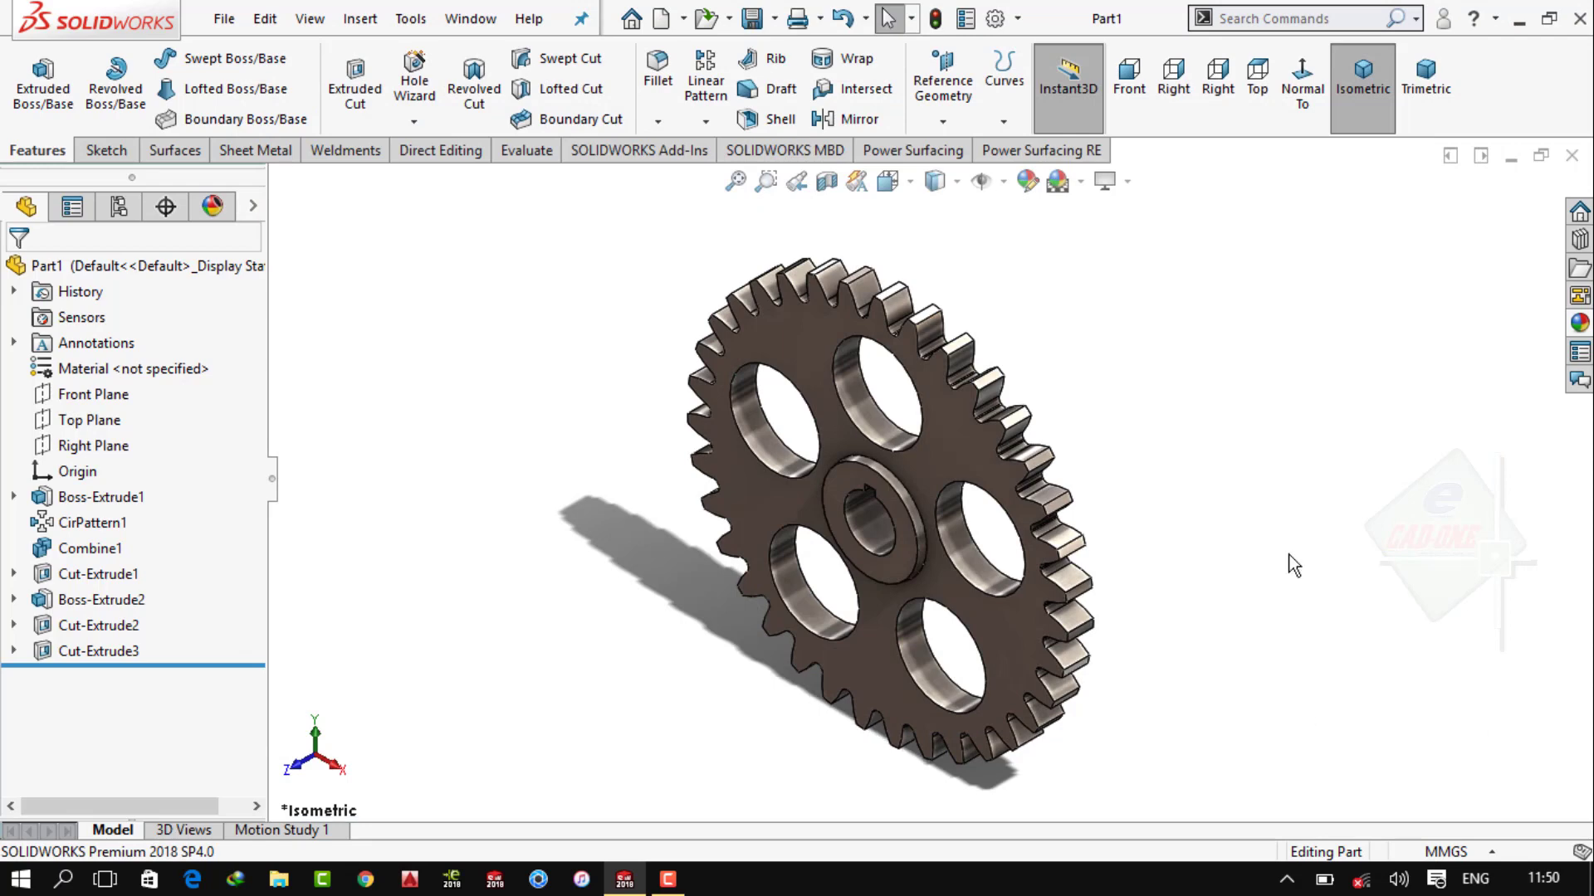
{"action": "left_click", "coordinate": [1571, 155]}
{"action": "left_click", "coordinate": [224, 18]}
Create a new part and start a Front Plane sketch with the Plain White scene
{"action": "left_click", "coordinate": [245, 57]}
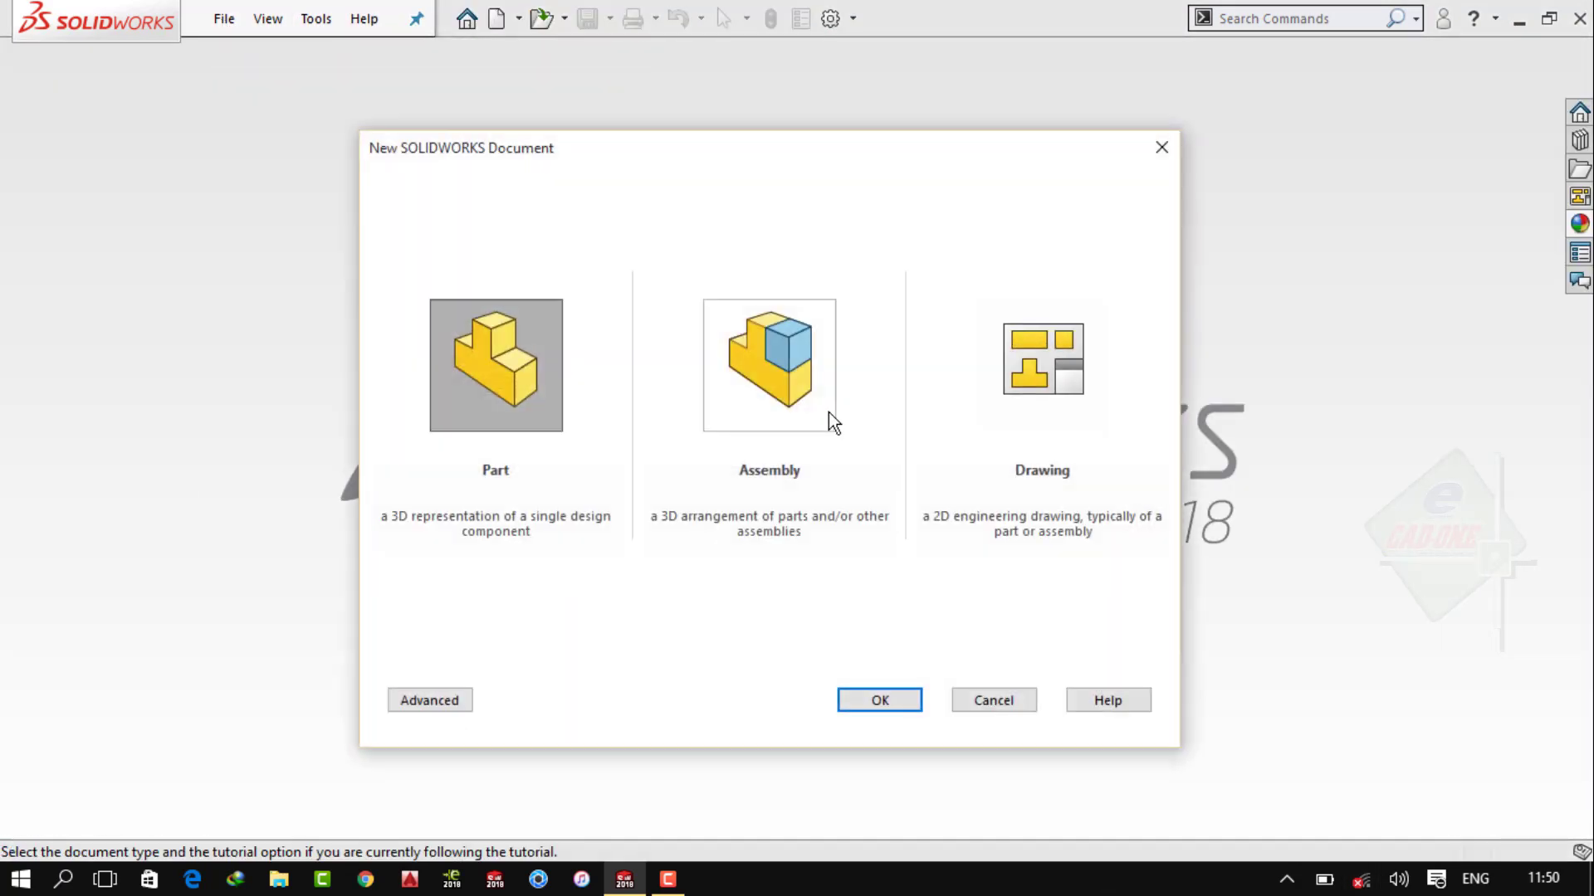
{"action": "left_click", "coordinate": [873, 699]}
{"action": "left_click", "coordinate": [131, 397]}
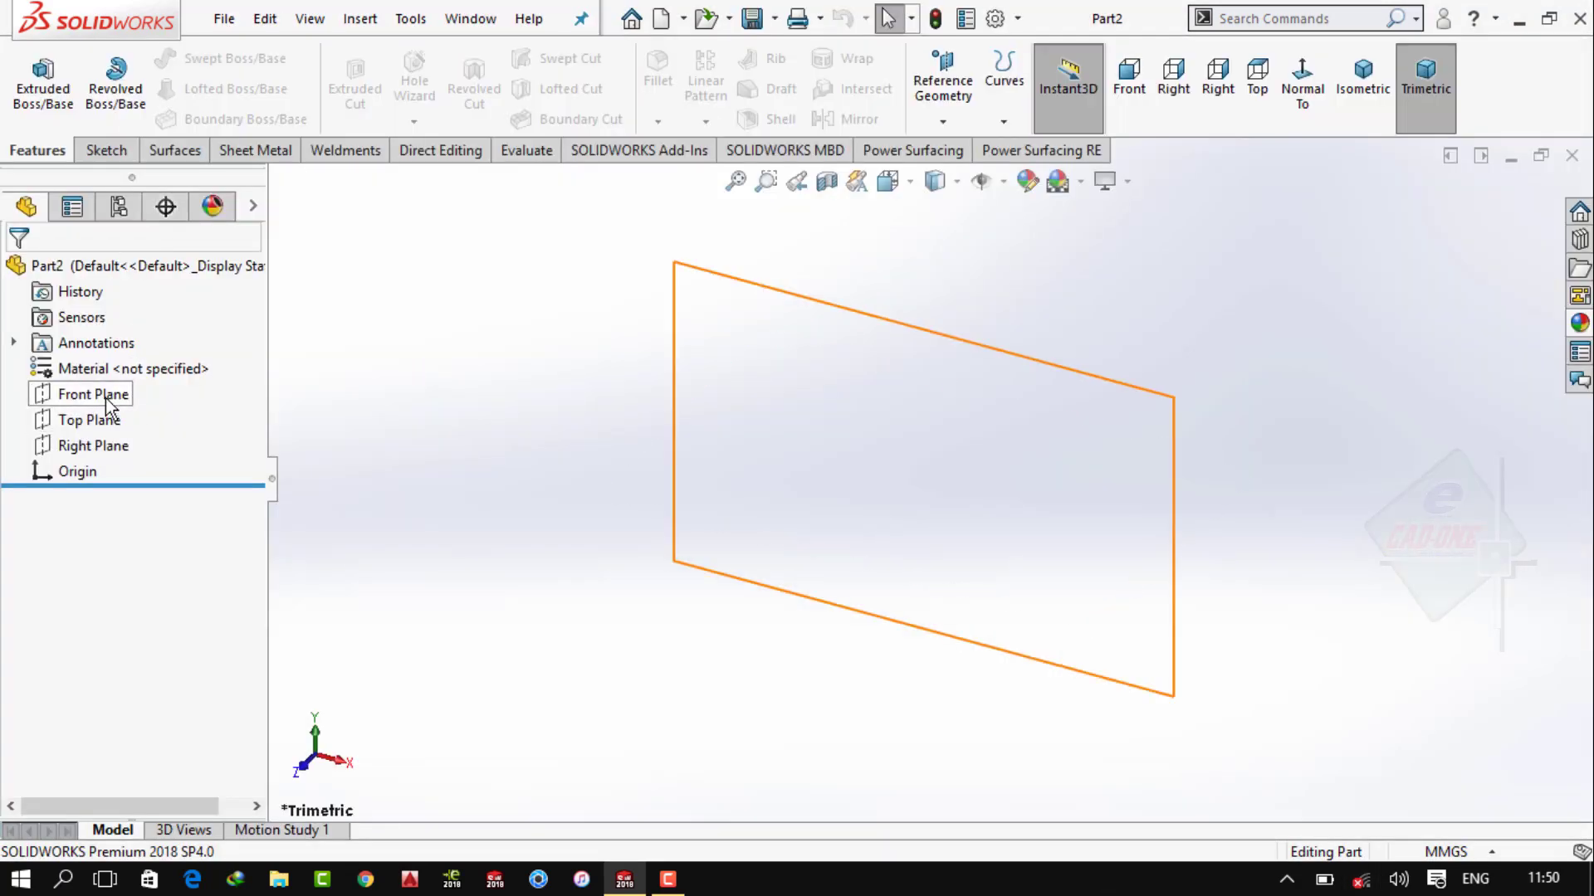
{"action": "left_click", "coordinate": [179, 375]}
{"action": "left_click", "coordinate": [1081, 182]}
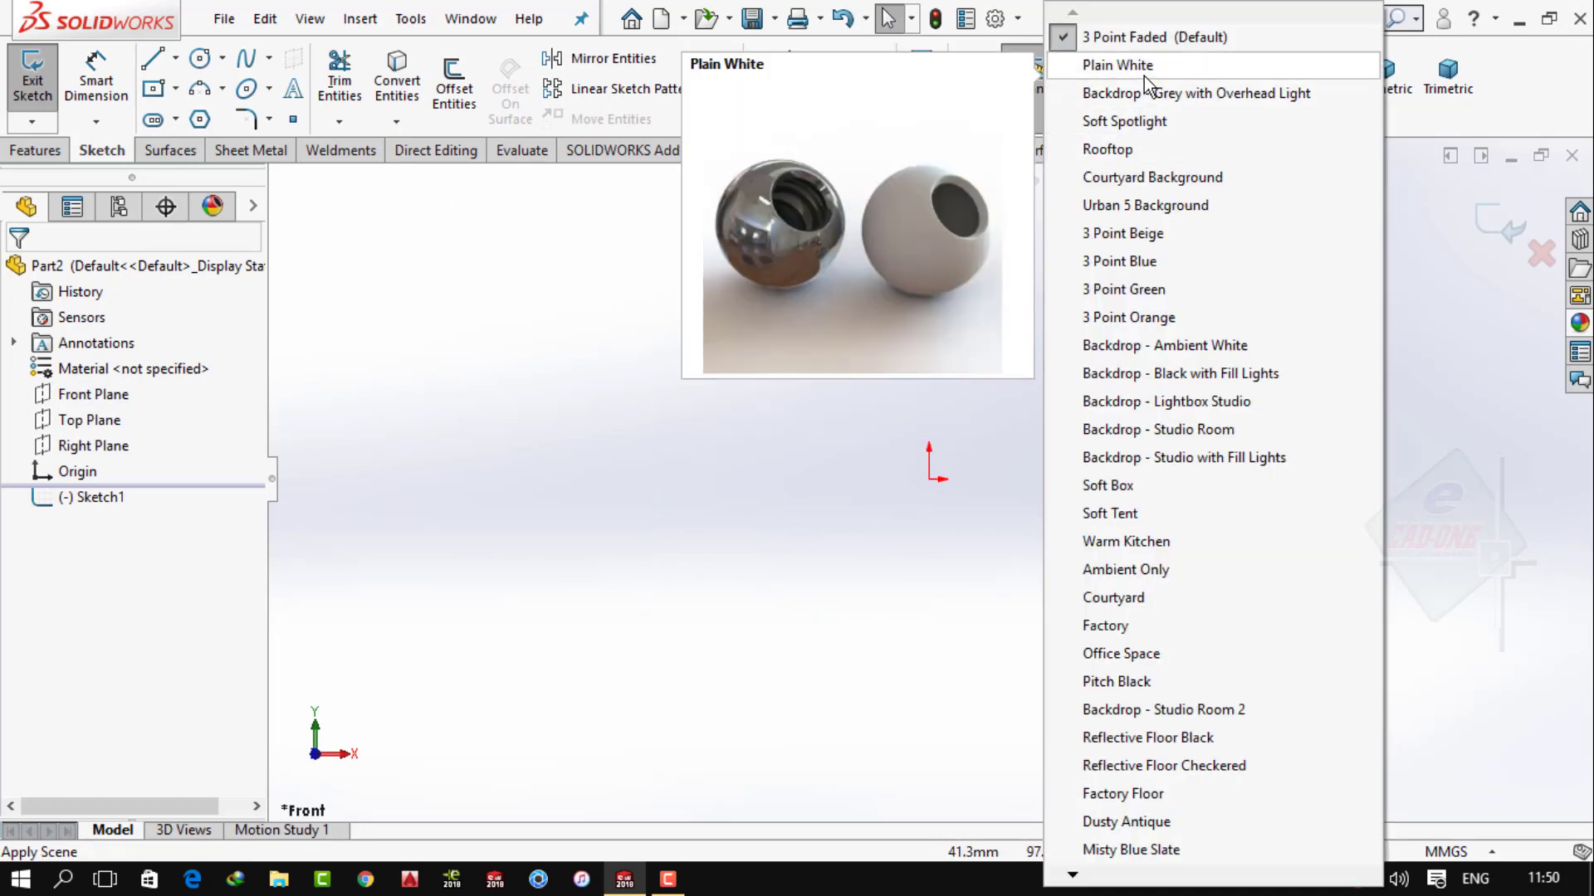
{"action": "left_click", "coordinate": [1029, 64]}
Draw a centre rectangle anchored at the origin
{"action": "left_click", "coordinate": [175, 88]}
{"action": "left_click", "coordinate": [199, 142]}
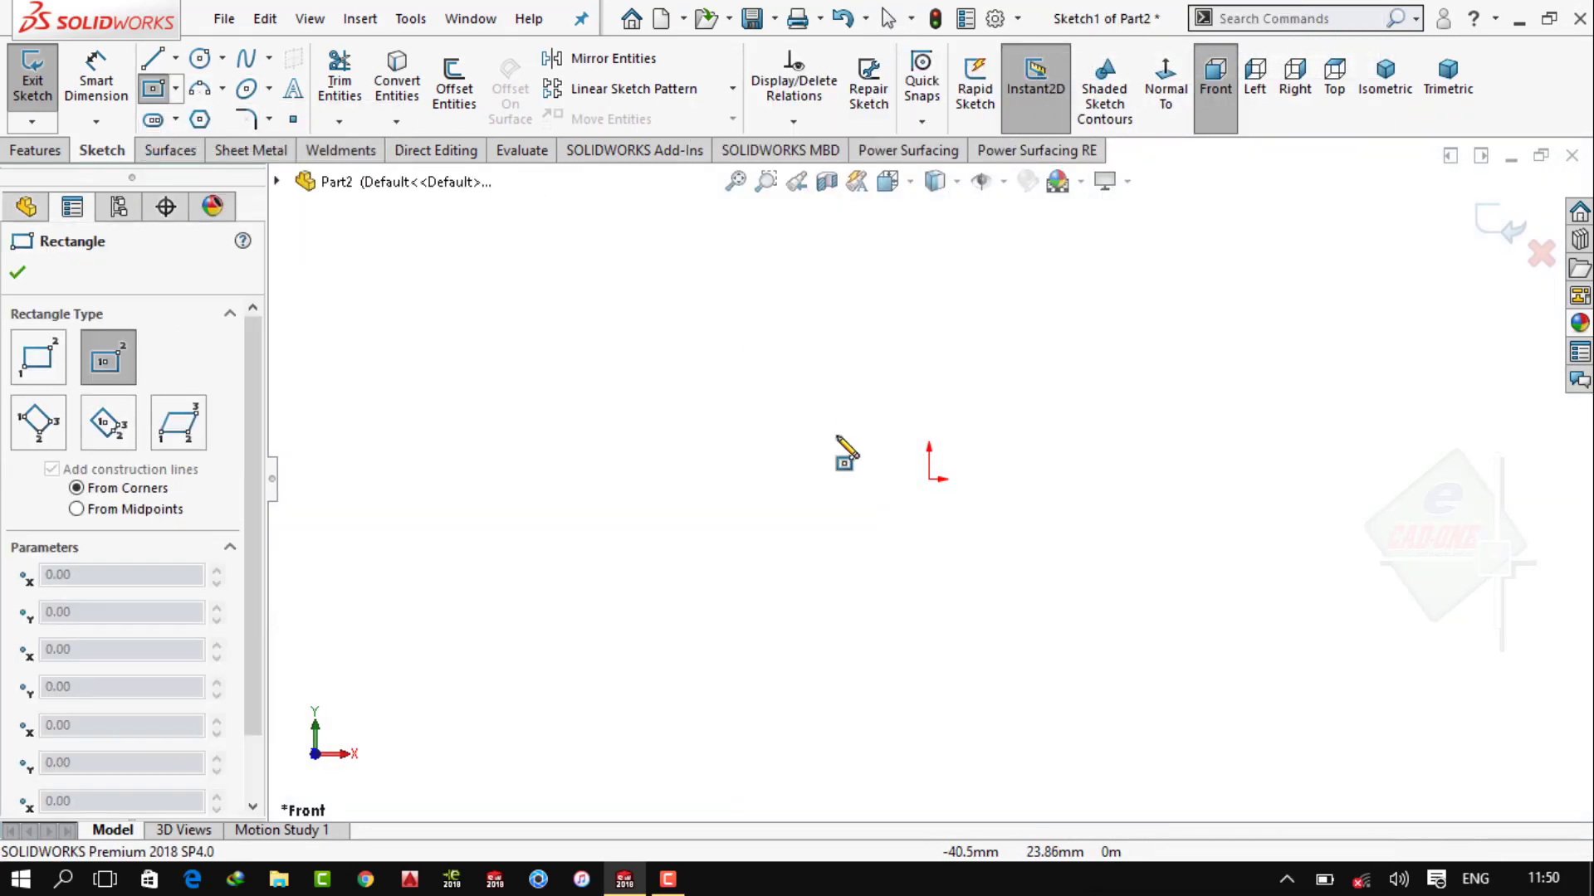
{"action": "left_click", "coordinate": [928, 479]}
{"action": "left_click", "coordinate": [1023, 266]}
Dimension the rectangle 350 wide and 180 tall, then undo the swapped values
{"action": "left_click", "coordinate": [96, 81]}
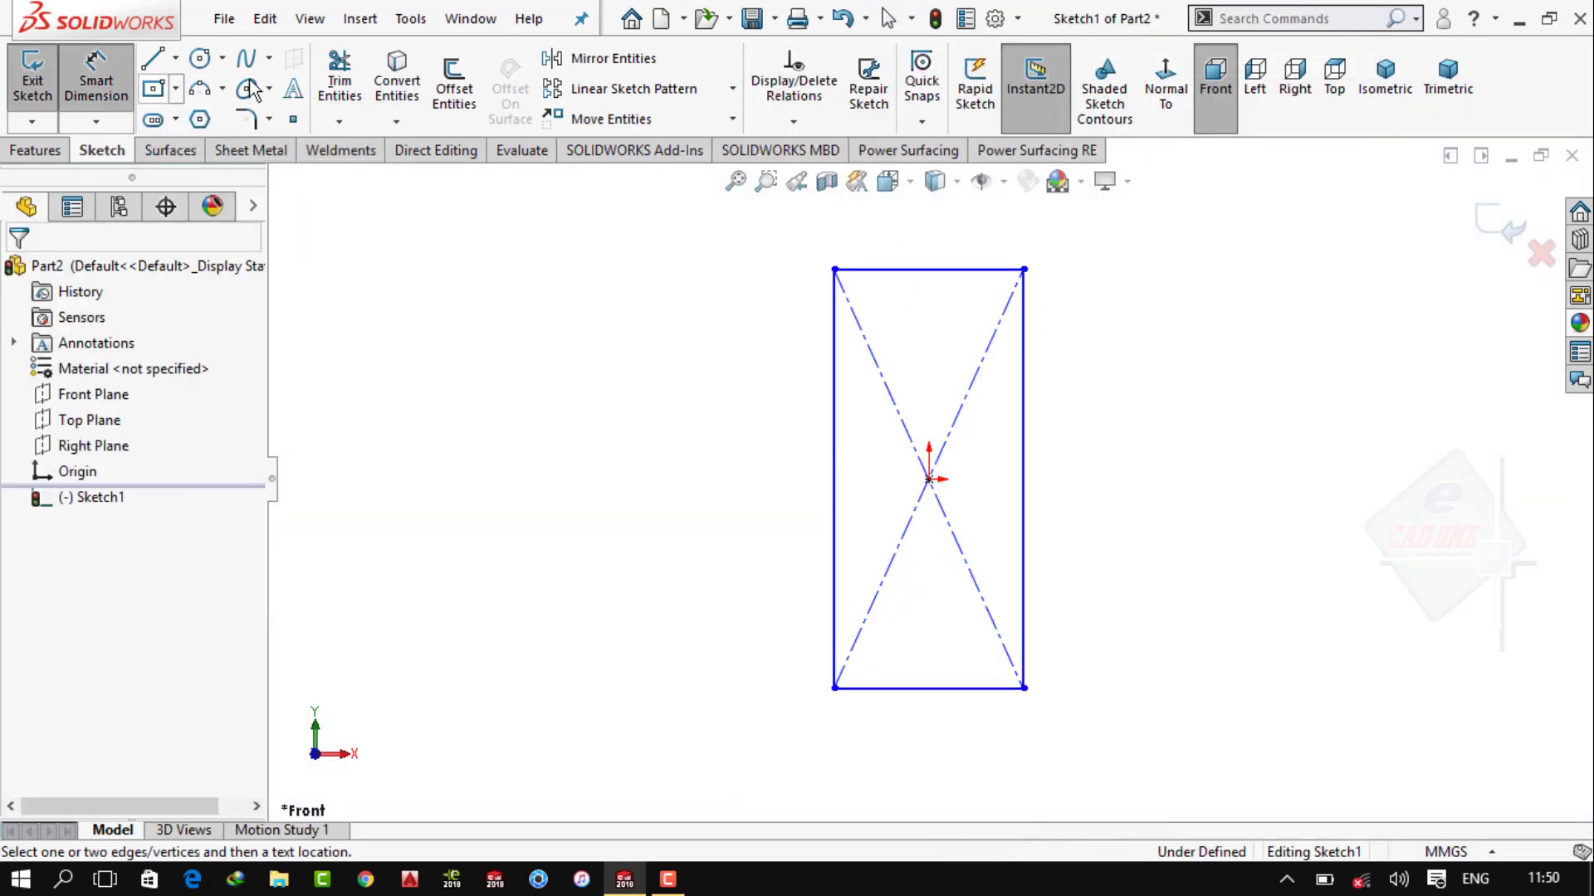
{"action": "left_click", "coordinate": [999, 267]}
{"action": "left_click", "coordinate": [920, 237]}
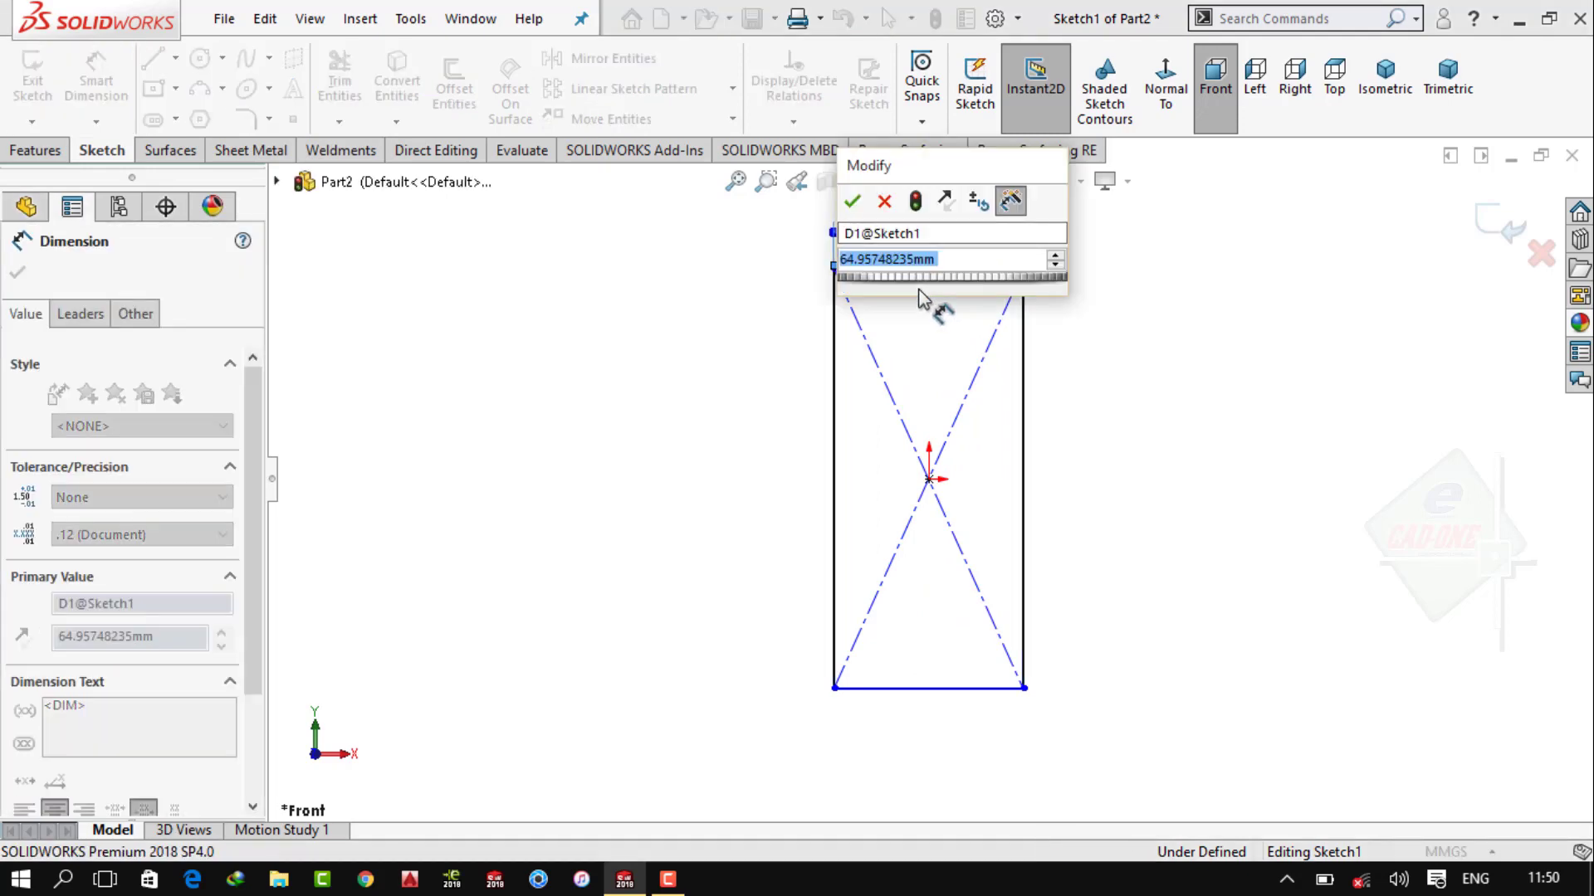
{"action": "type", "text": "350"}
{"action": "key", "text": "Return"}
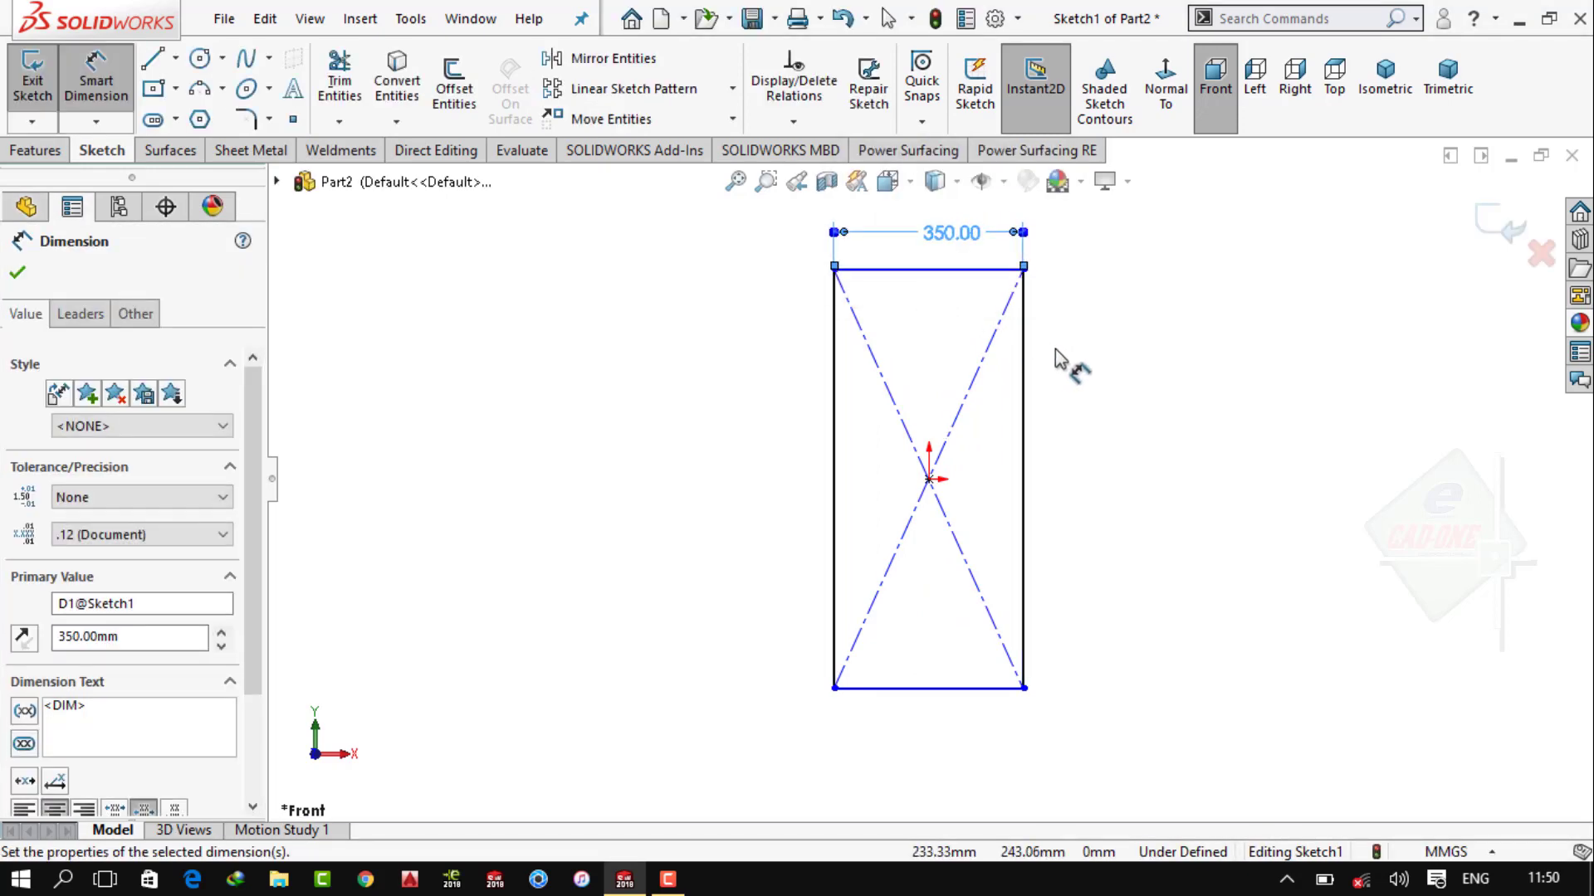
{"action": "left_click", "coordinate": [1025, 366]}
{"action": "left_click", "coordinate": [1159, 448]}
{"action": "type", "text": "180"}
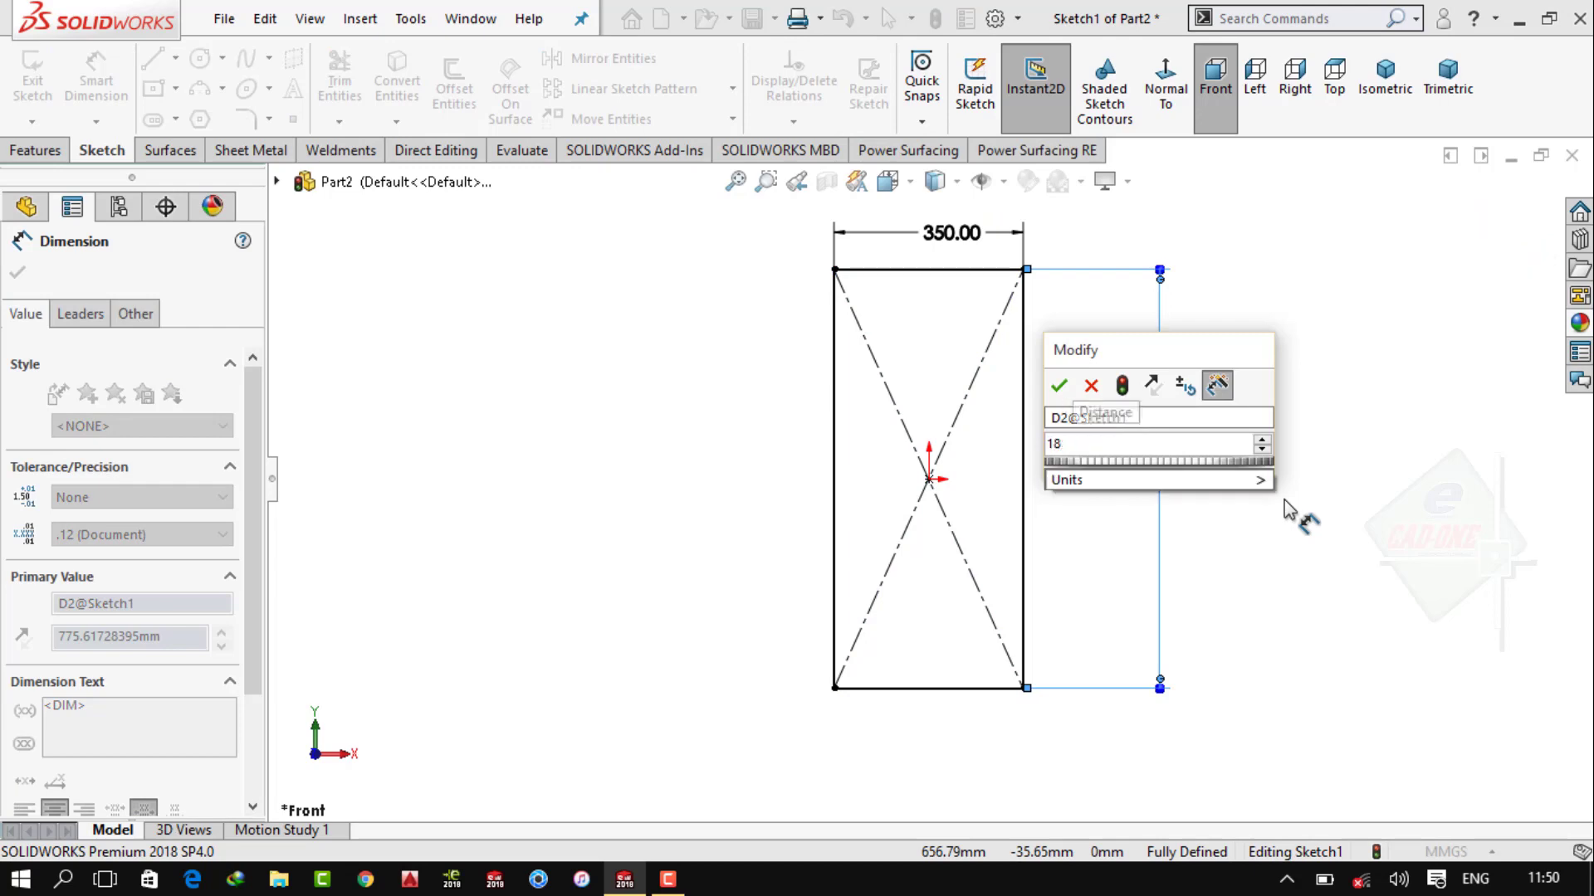
{"action": "key", "text": "Return"}
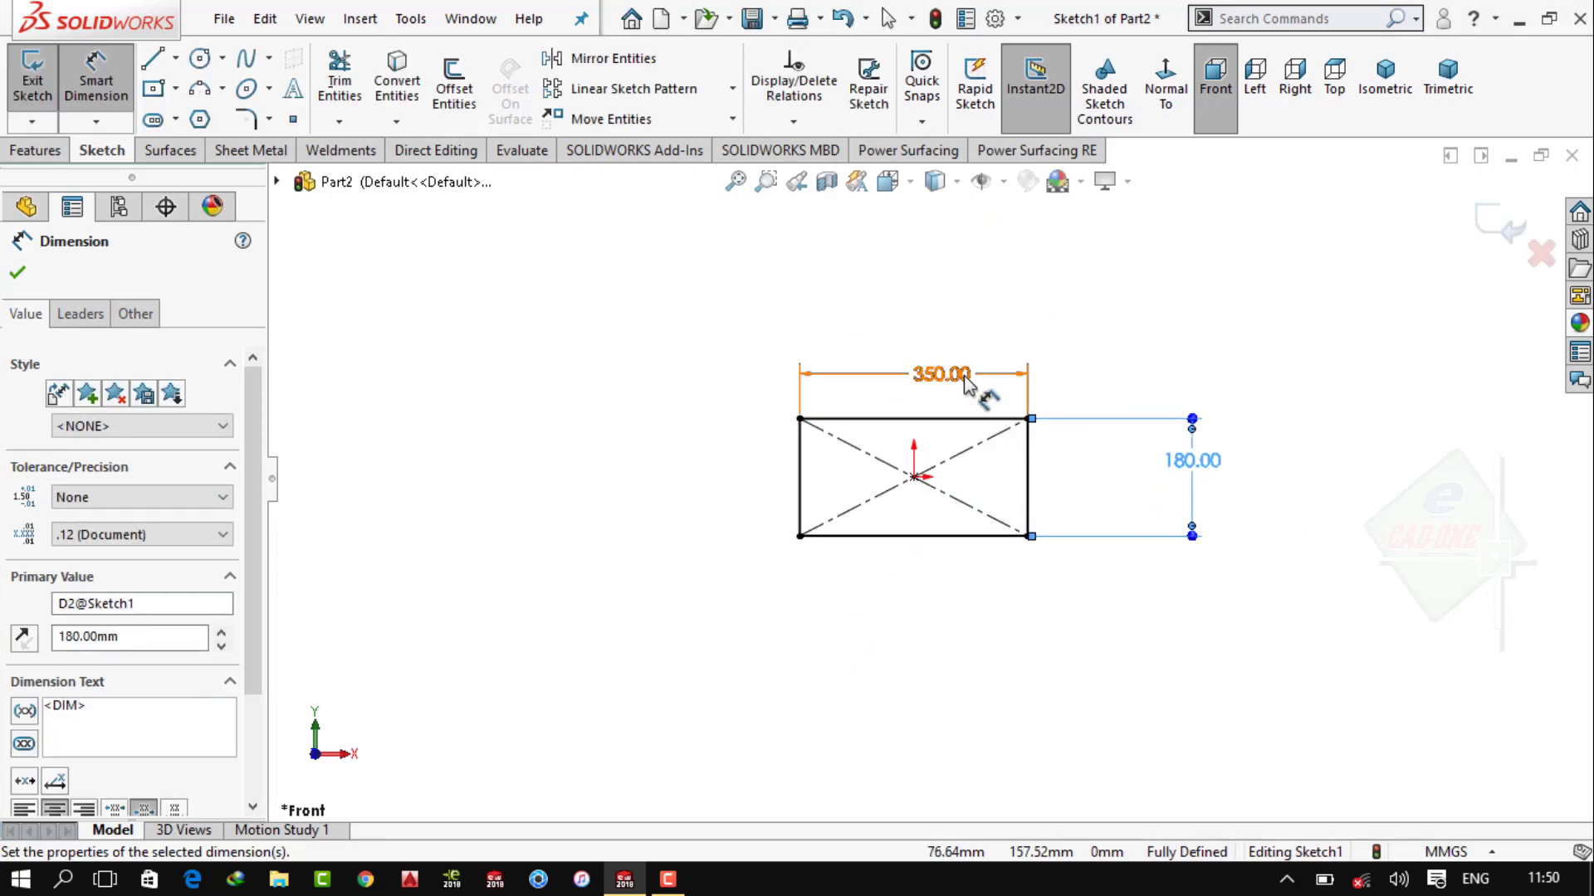
{"action": "key", "text": "ctrl+z"}
Correct the rectangle to 180 mm wide and 350 mm tall
{"action": "scroll", "coordinate": [912, 415], "scroll_direction": "down", "scroll_amount": 3}
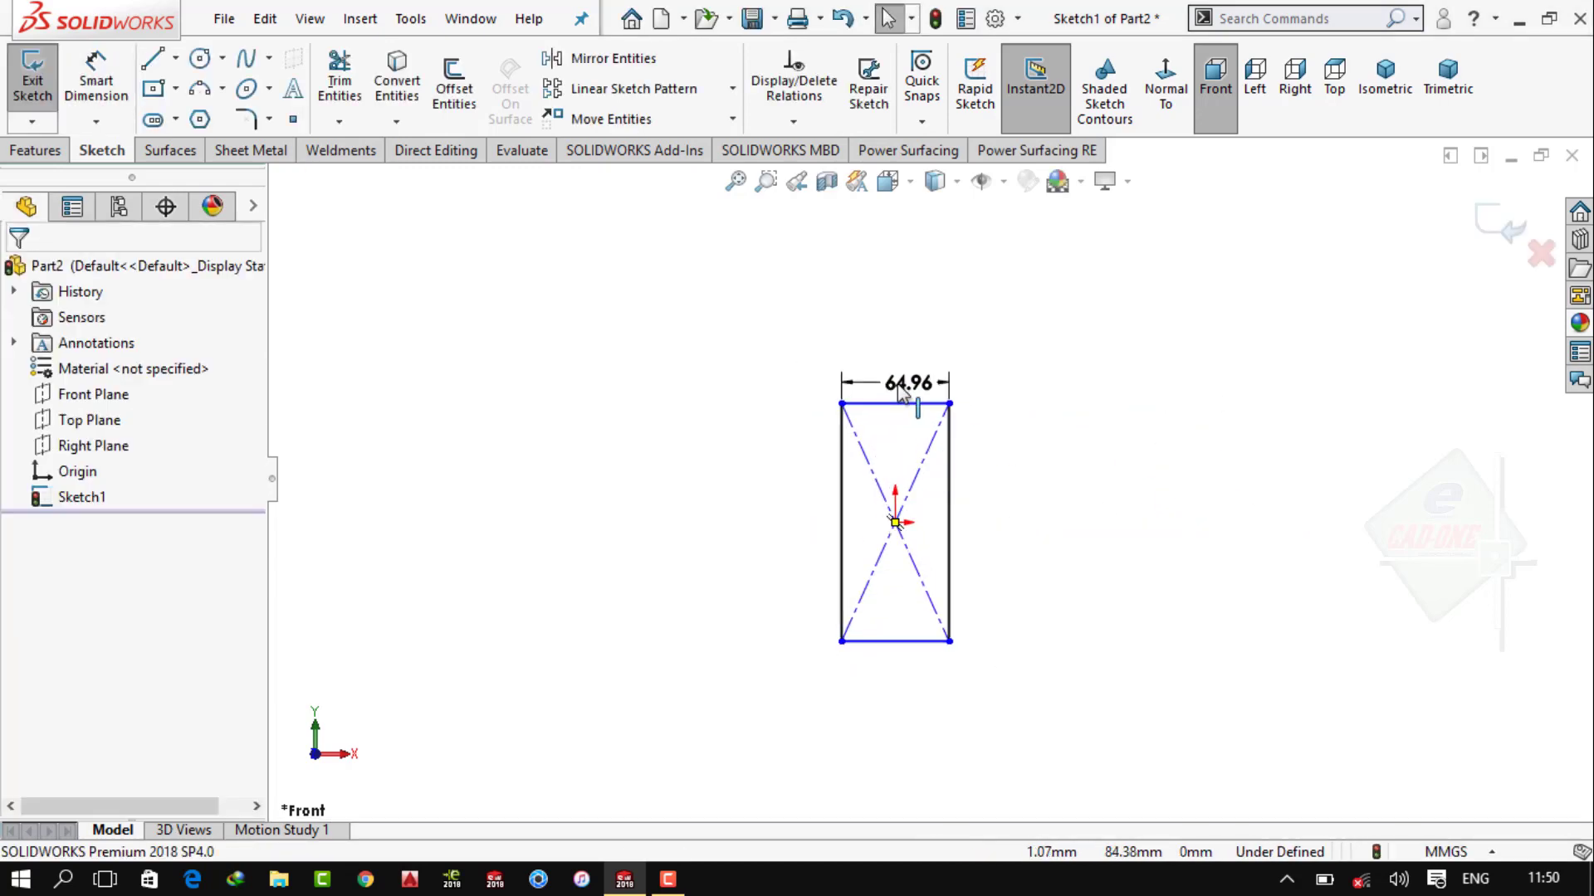
{"action": "double_click", "coordinate": [901, 370]}
{"action": "type", "text": "180"}
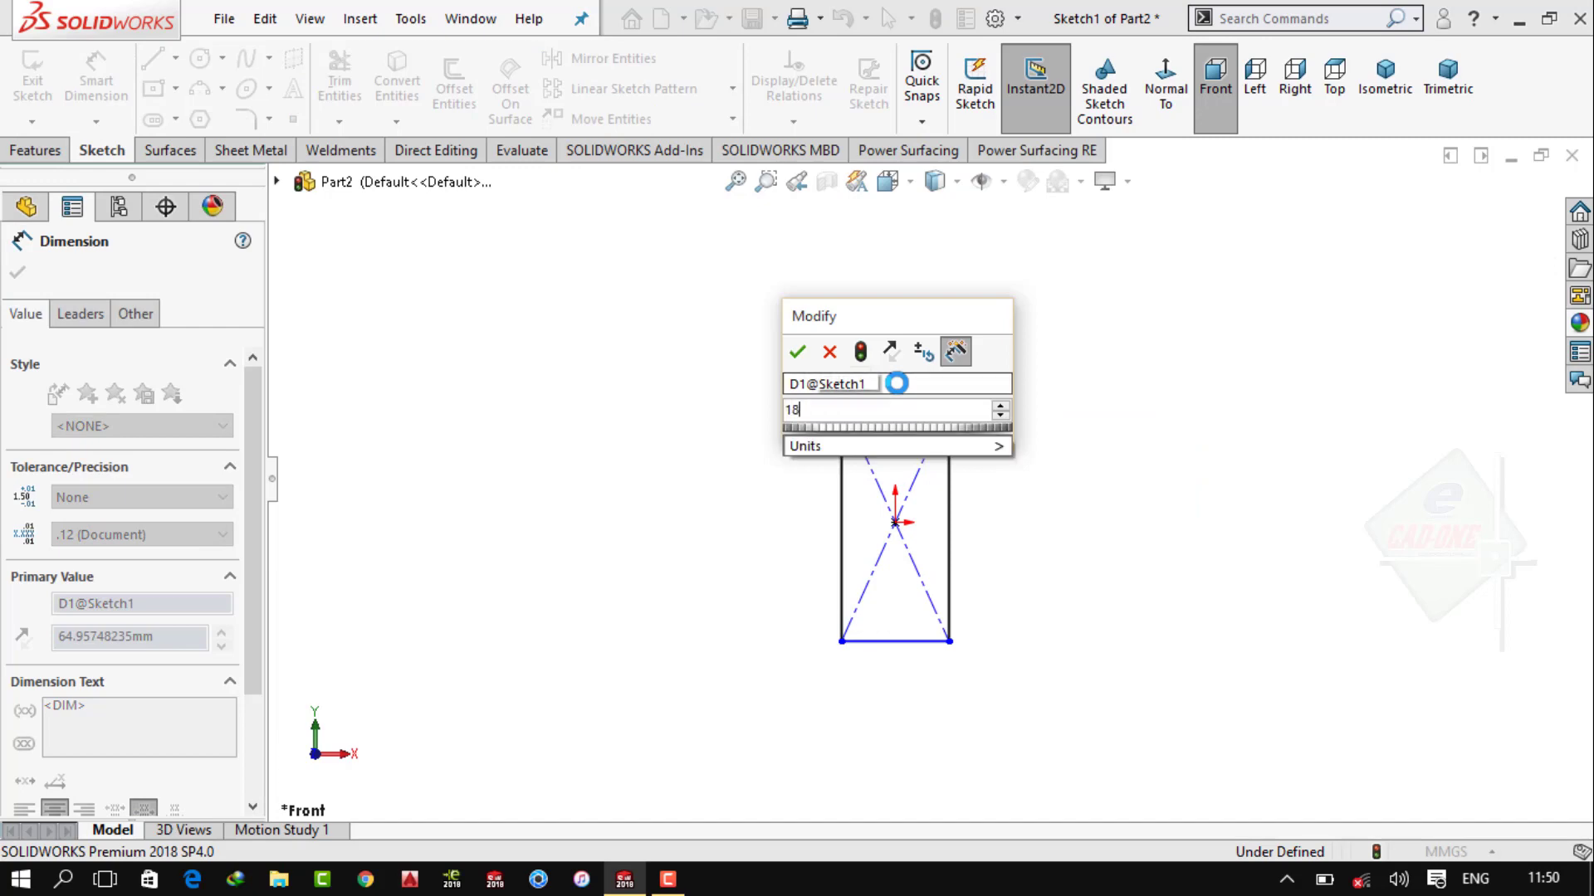
{"action": "key", "text": "Return"}
{"action": "left_click", "coordinate": [1019, 495]}
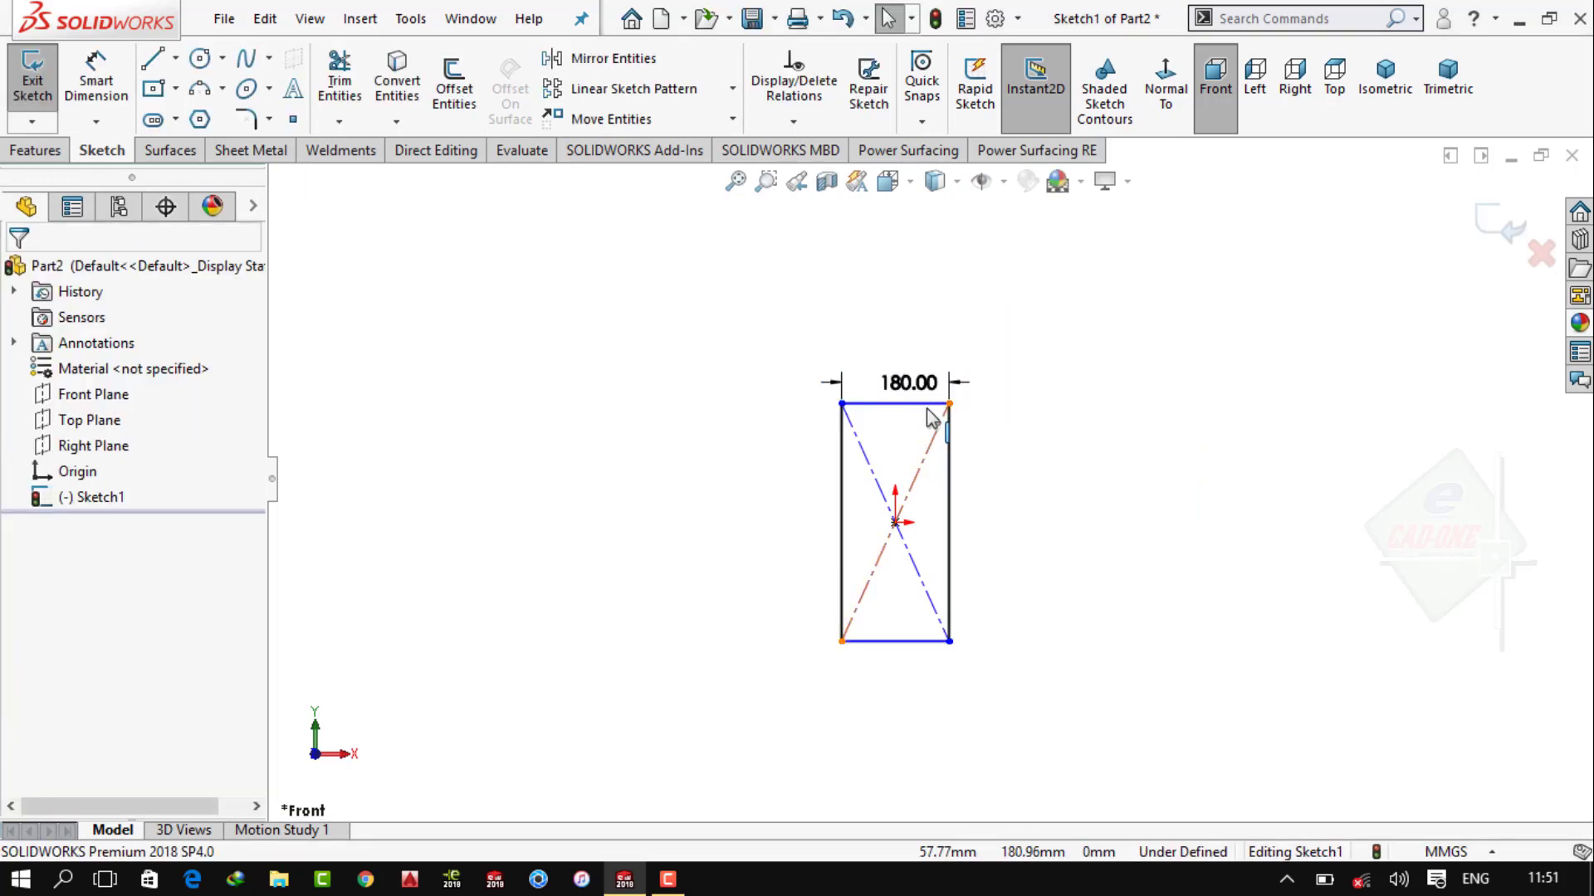
{"action": "left_click", "coordinate": [95, 79]}
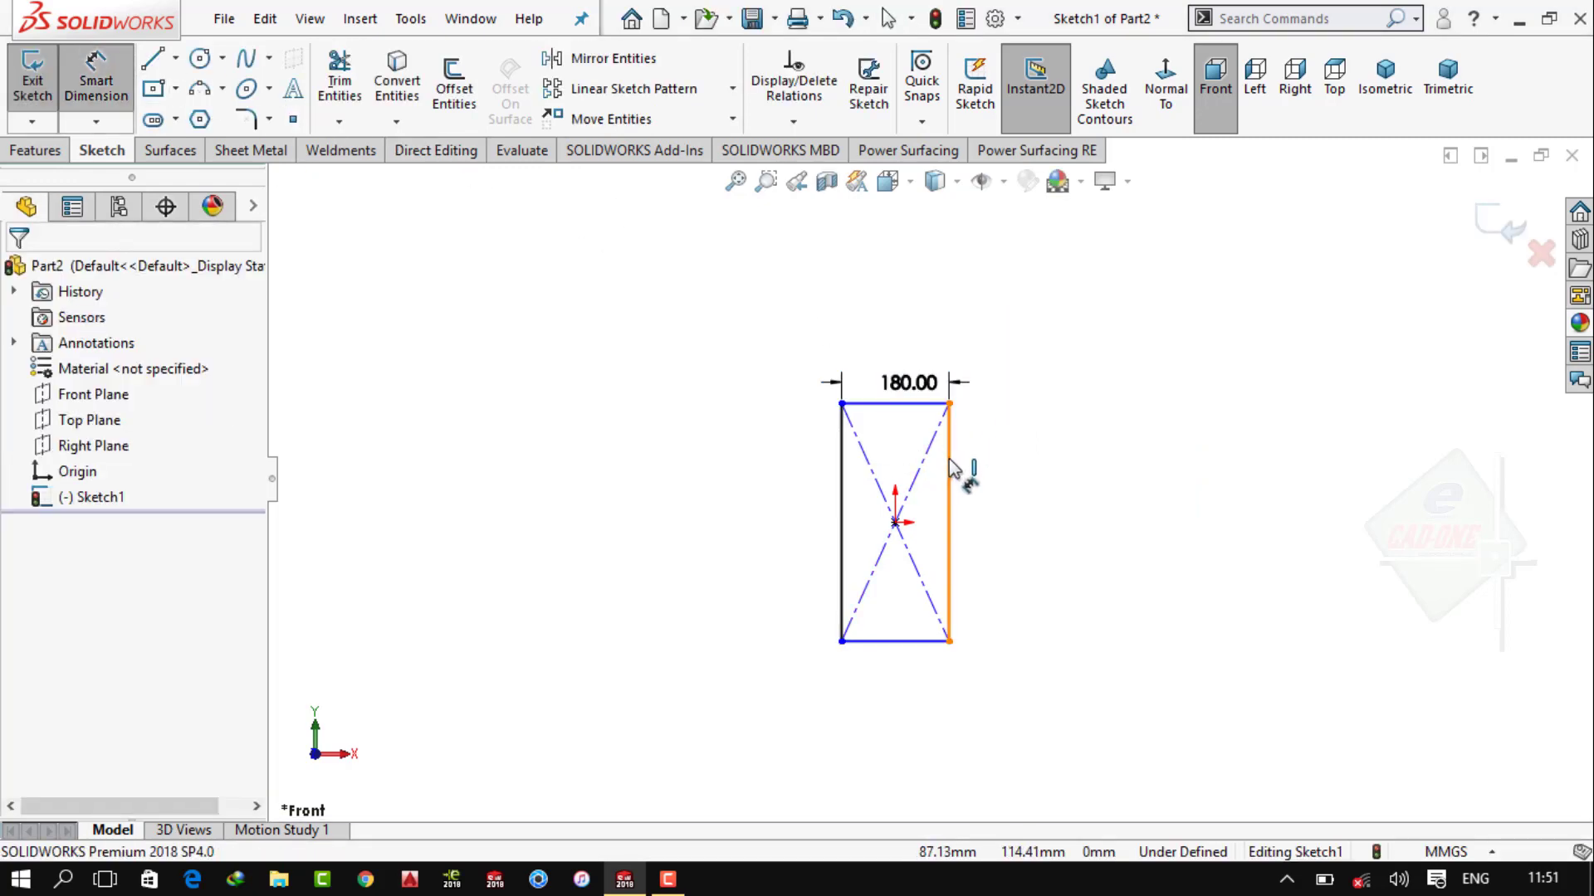
{"action": "left_click", "coordinate": [948, 539]}
{"action": "left_click", "coordinate": [1066, 506]}
{"action": "type", "text": "350"}
{"action": "key", "text": "Return"}
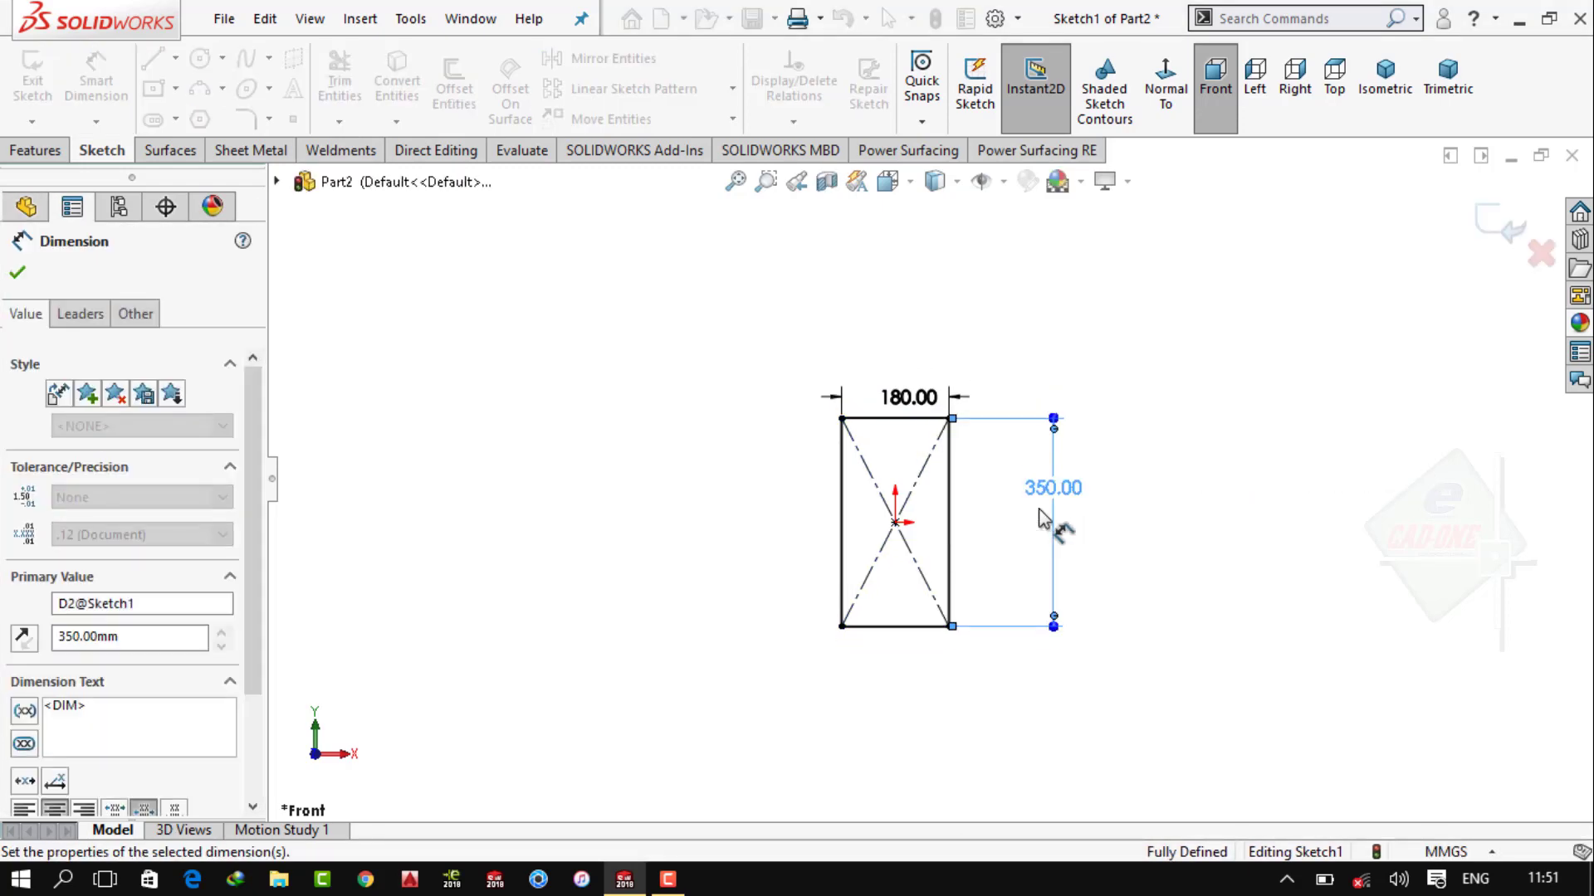
{"action": "scroll", "coordinate": [872, 565], "scroll_direction": "down", "scroll_amount": 3}
{"action": "left_click", "coordinate": [199, 58]}
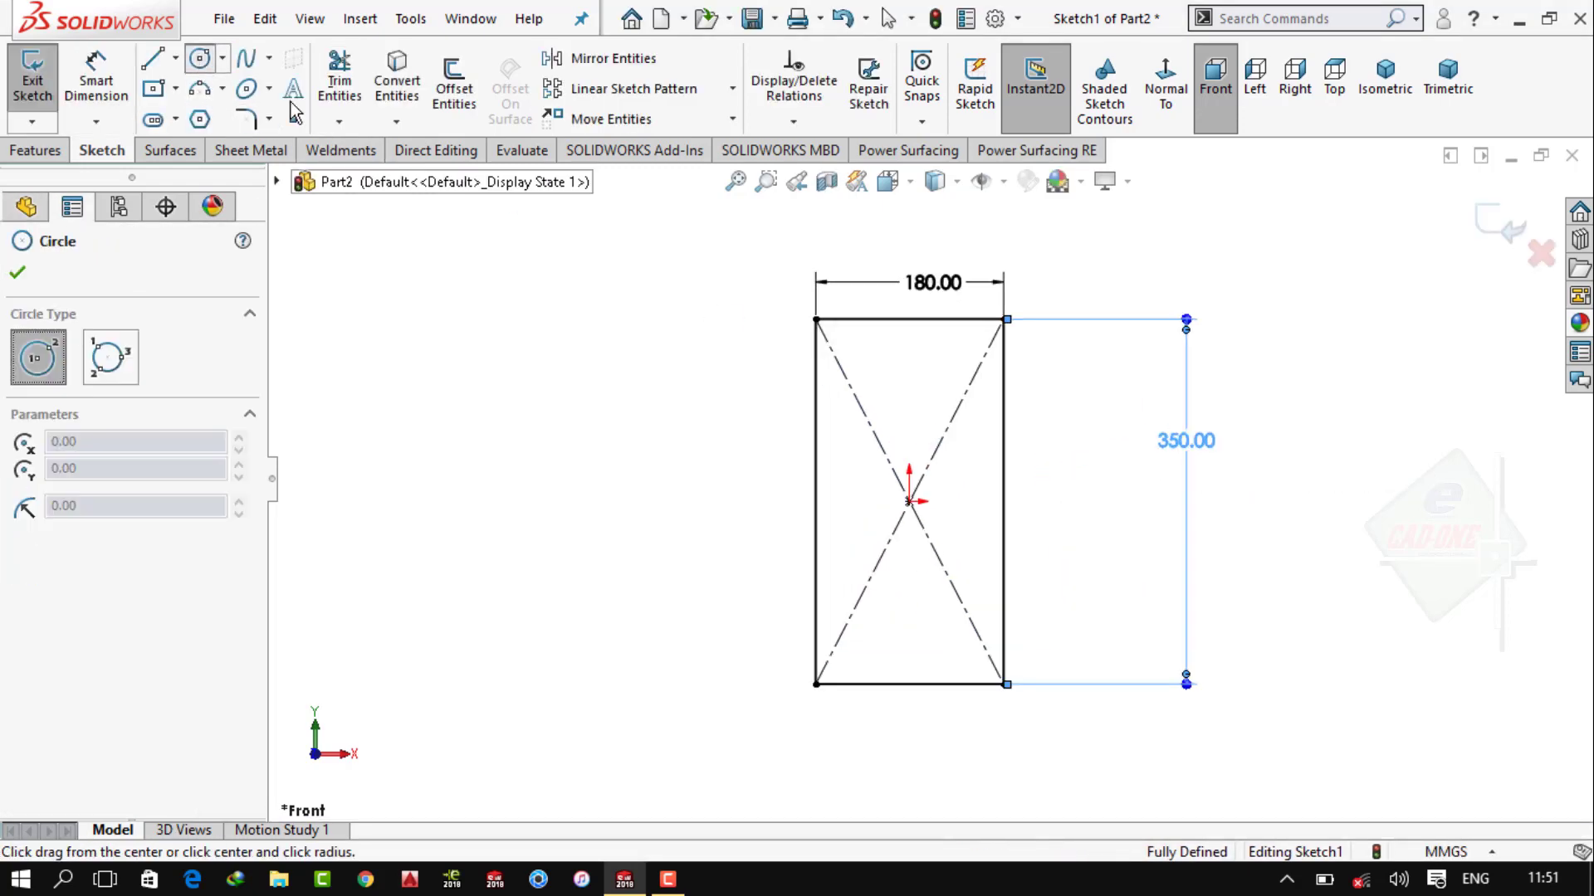
Draw two small circles and a centerline joining their centres
{"action": "left_click", "coordinate": [854, 655]}
{"action": "left_click", "coordinate": [976, 576]}
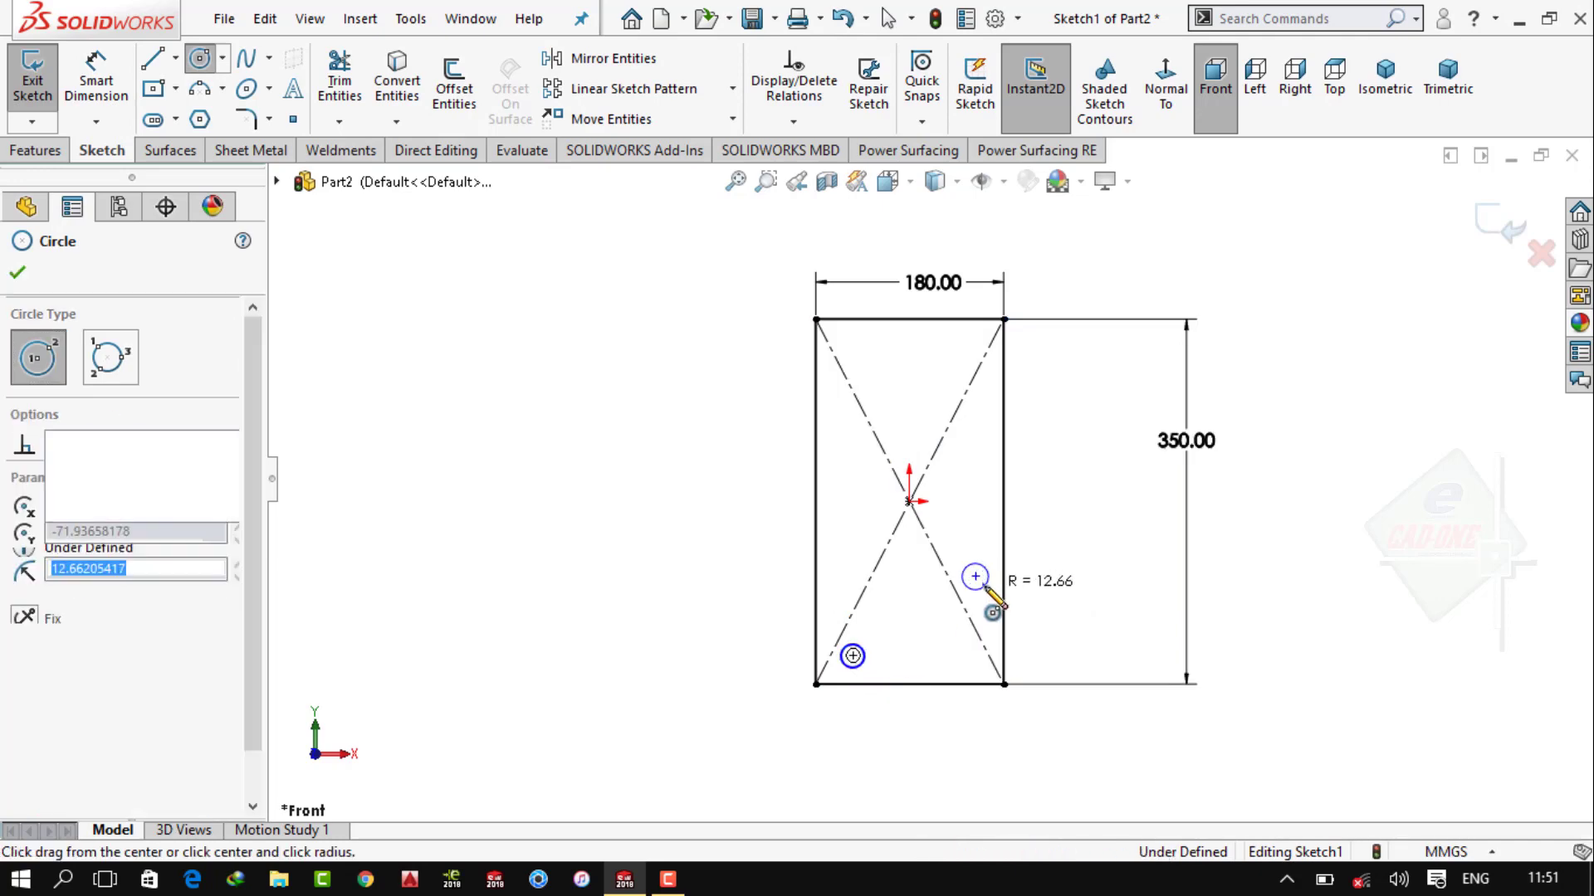
{"action": "key", "text": "Escape"}
{"action": "left_click", "coordinate": [175, 58]}
{"action": "left_click", "coordinate": [196, 117]}
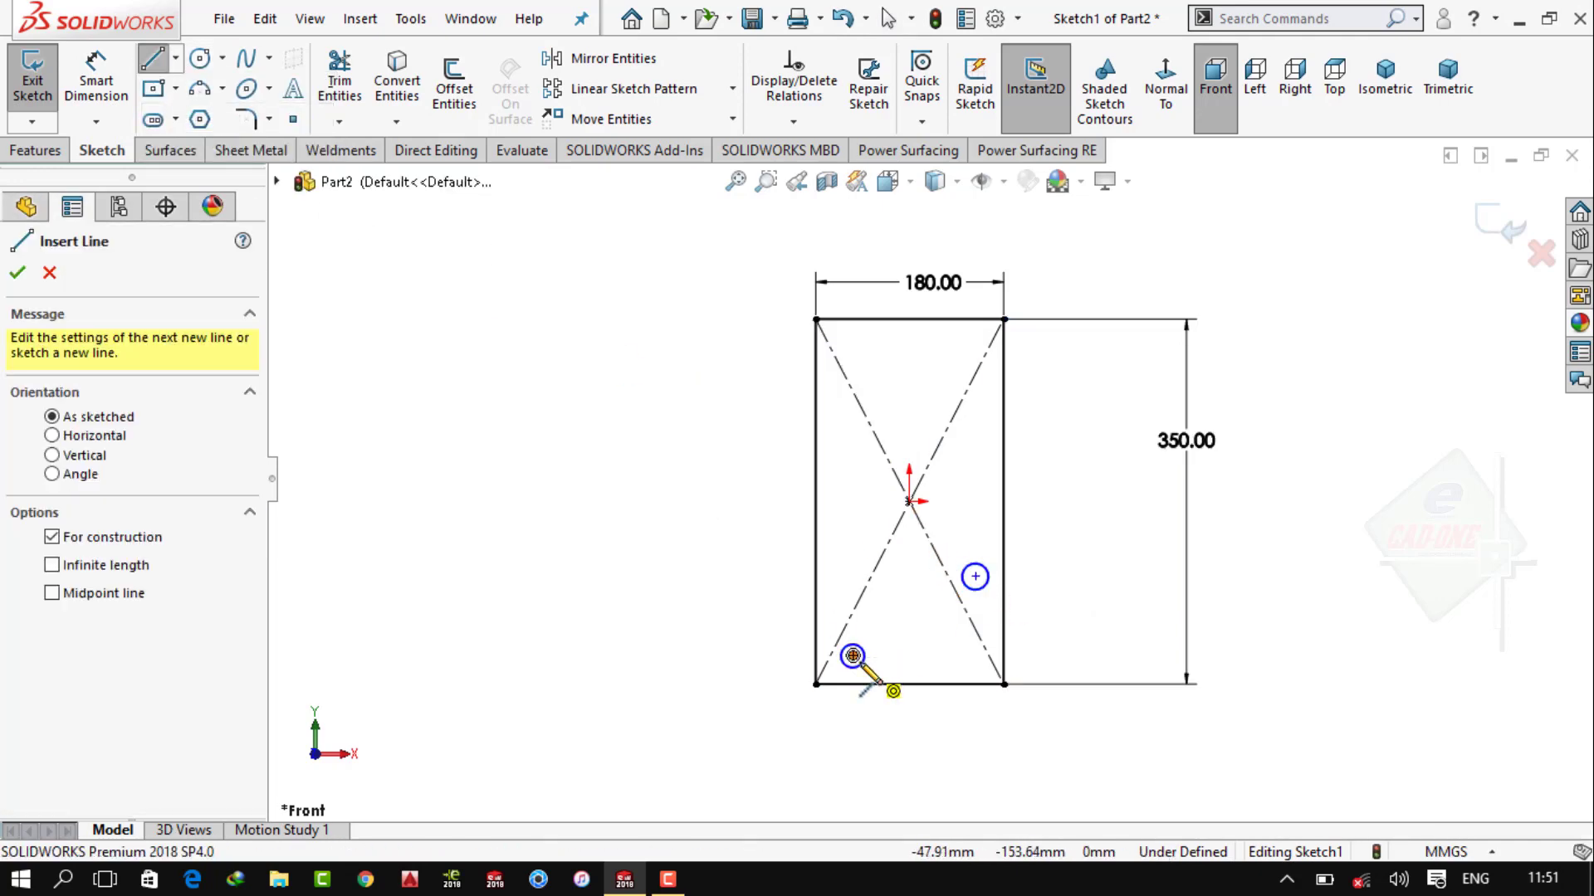
{"action": "left_click_drag", "start_coordinate": [852, 656], "coordinate": [975, 576]}
{"action": "key", "text": "Escape"}
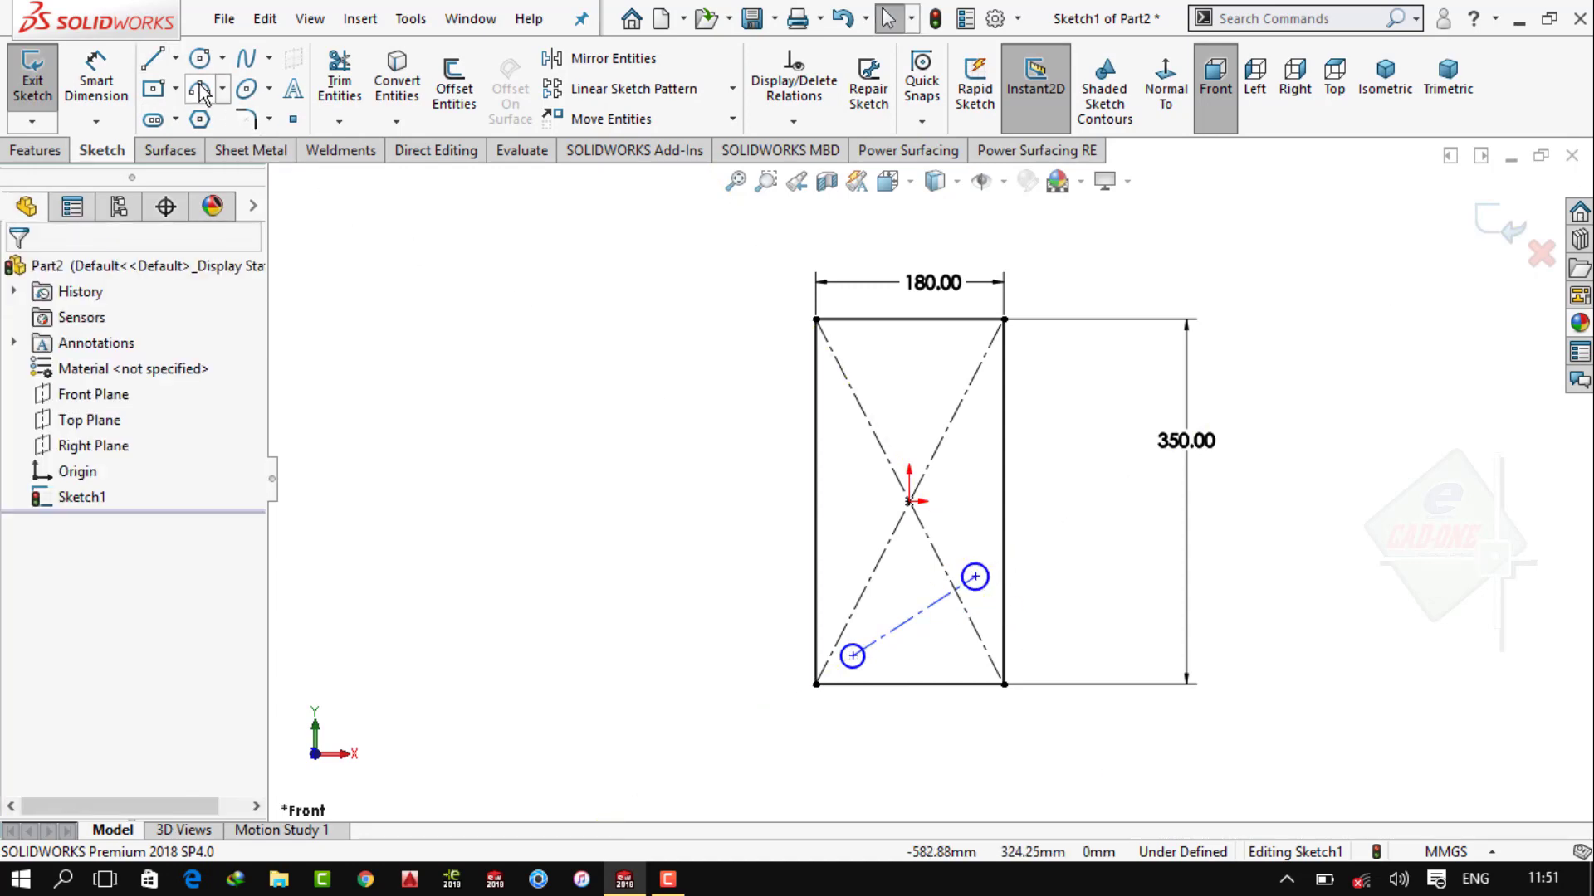
Place the lower hole centre 60 mm horizontally from the diagonals' crossing
{"action": "left_click", "coordinate": [96, 83]}
{"action": "scroll", "coordinate": [918, 701], "scroll_direction": "down", "scroll_amount": 3}
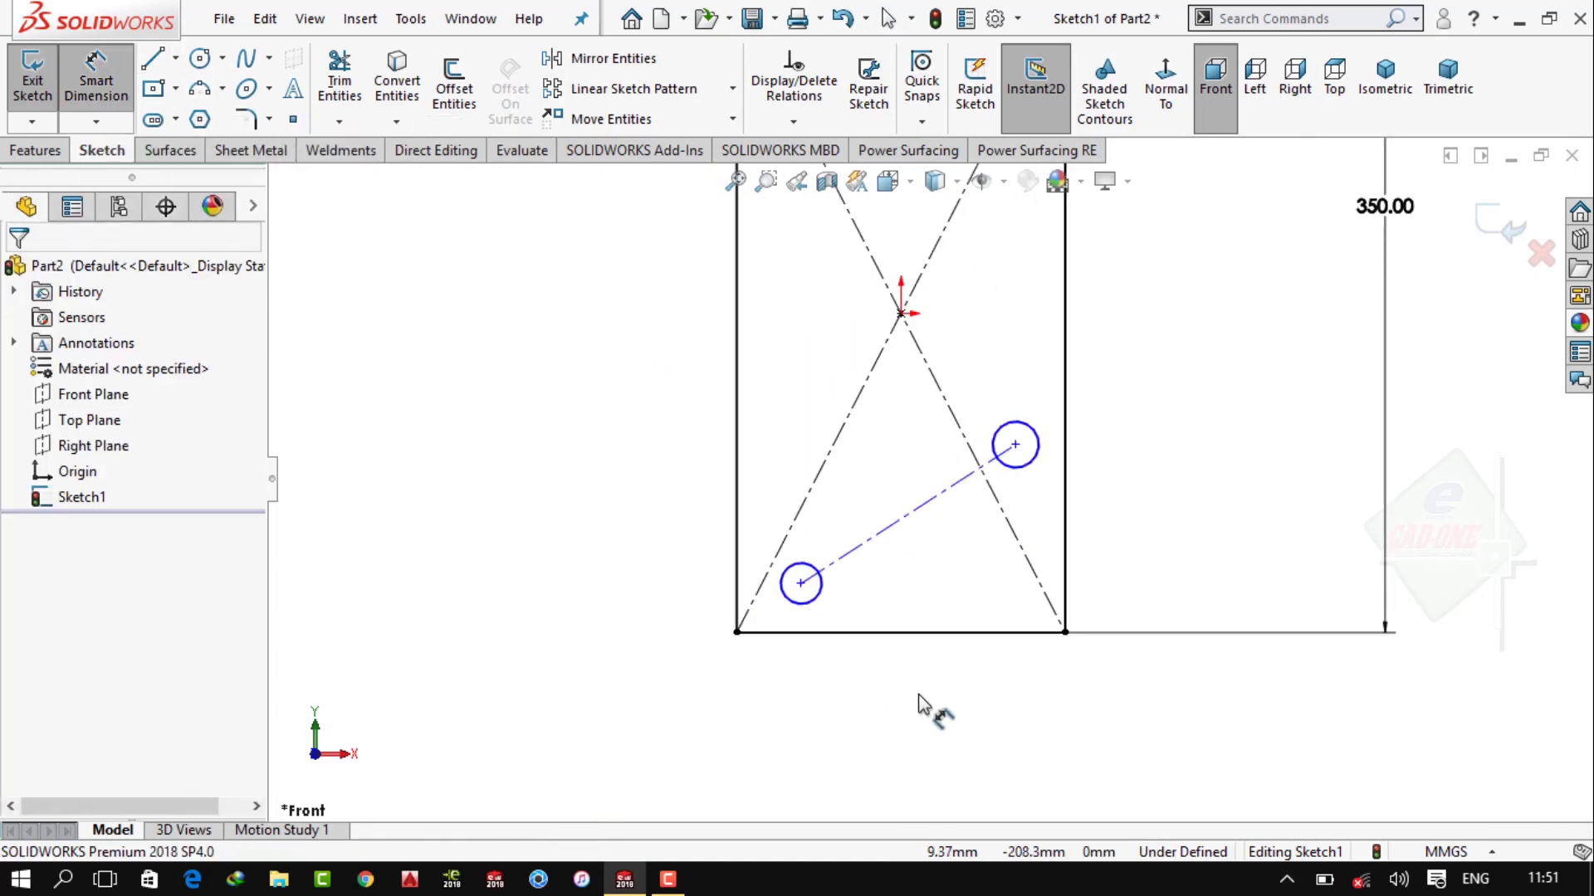
{"action": "left_click", "coordinate": [800, 582]}
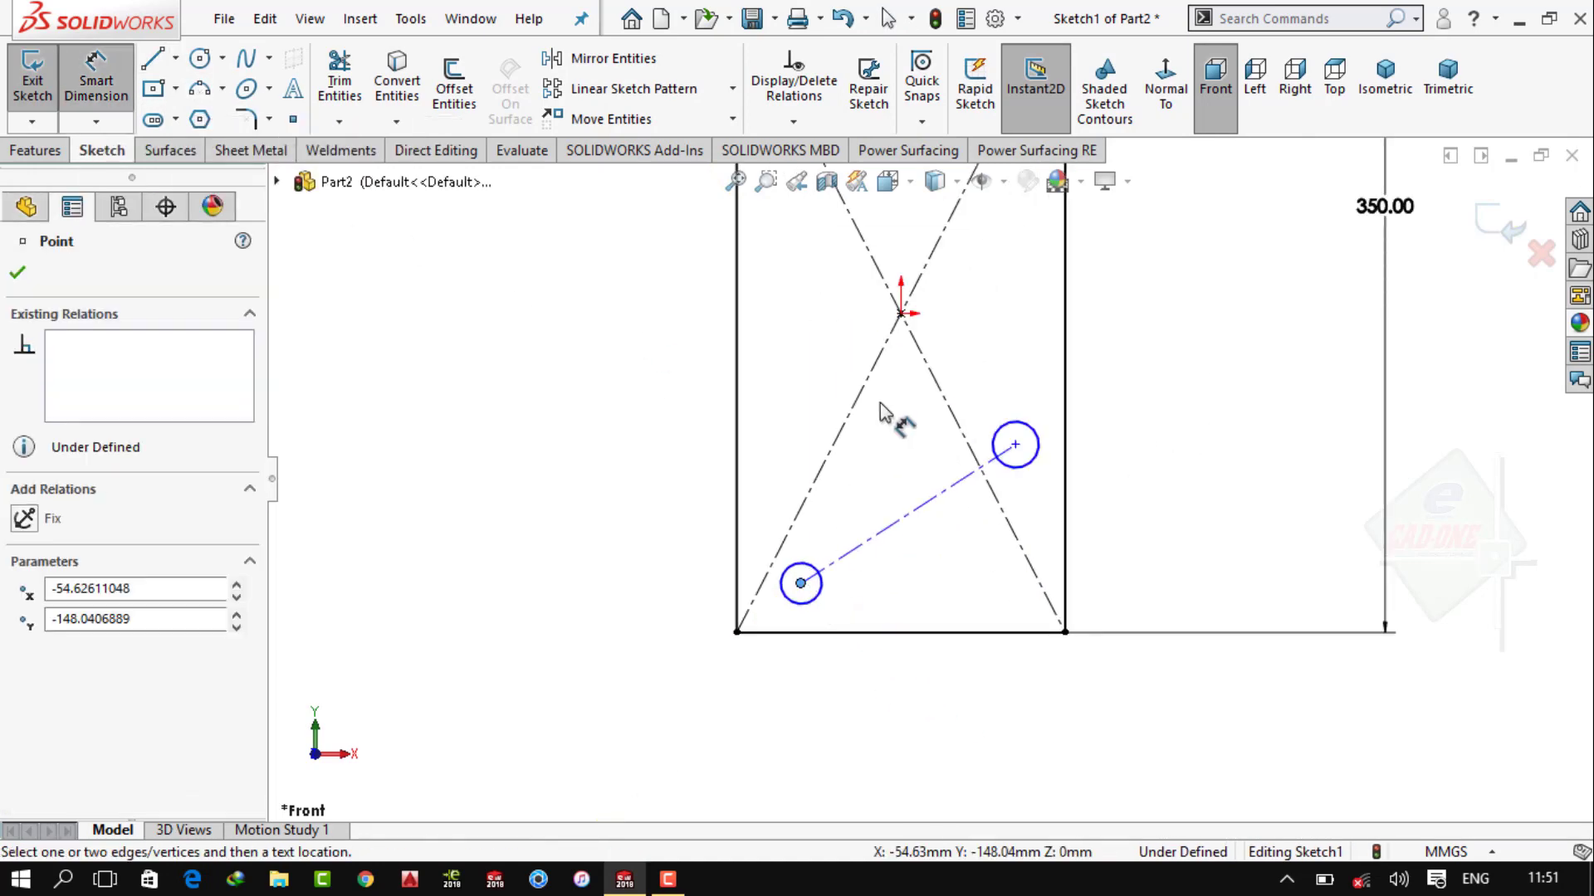
{"action": "left_click", "coordinate": [901, 314]}
{"action": "left_click", "coordinate": [839, 777]}
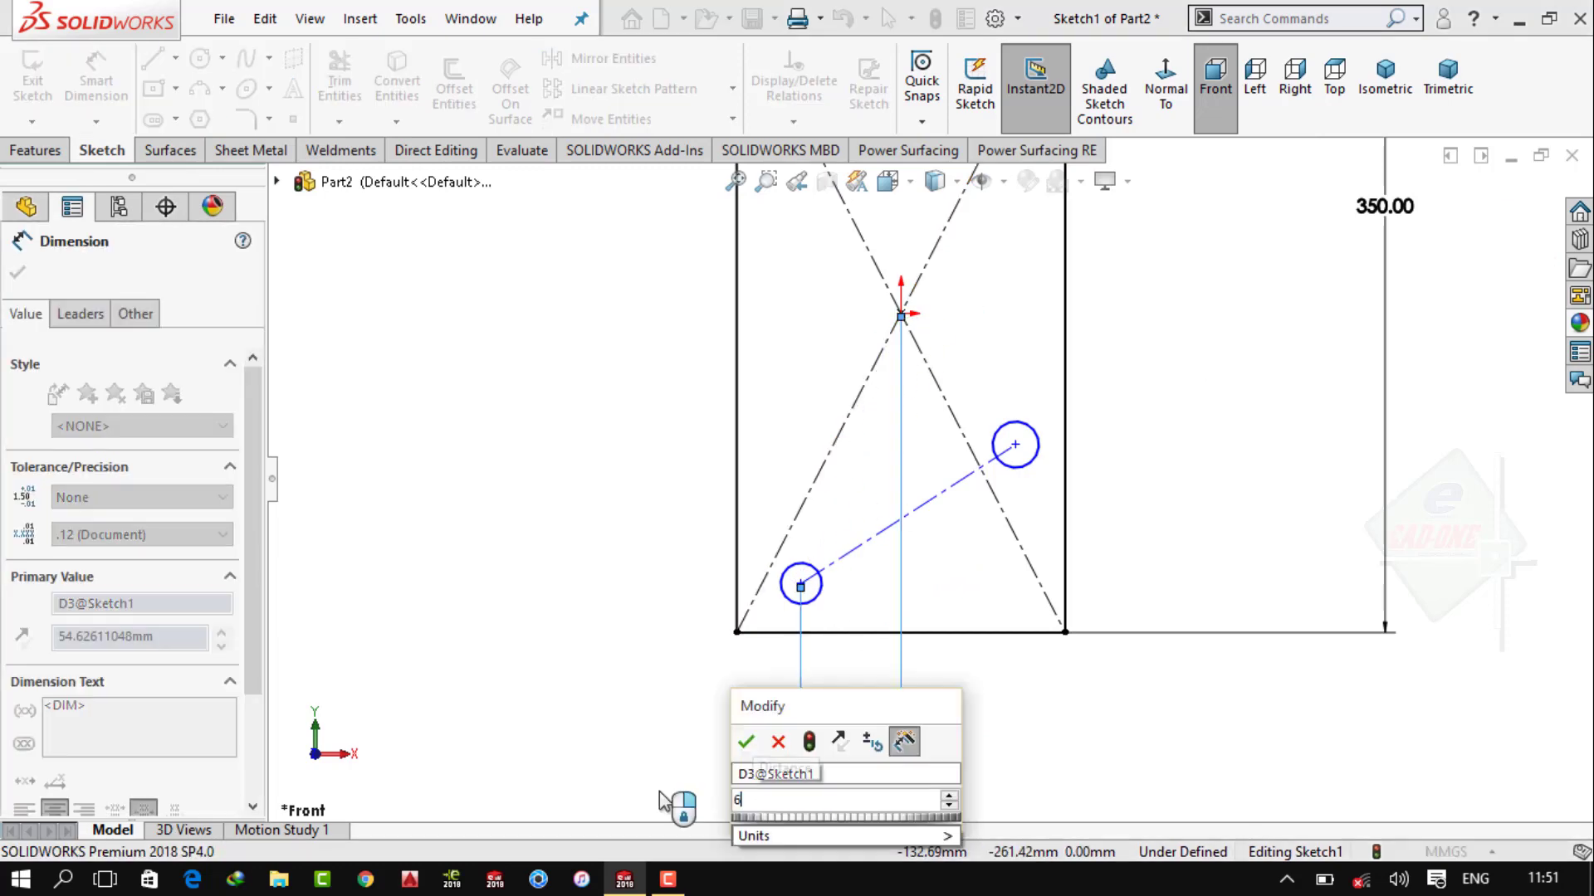
{"action": "type", "text": "60"}
{"action": "key", "text": "Return"}
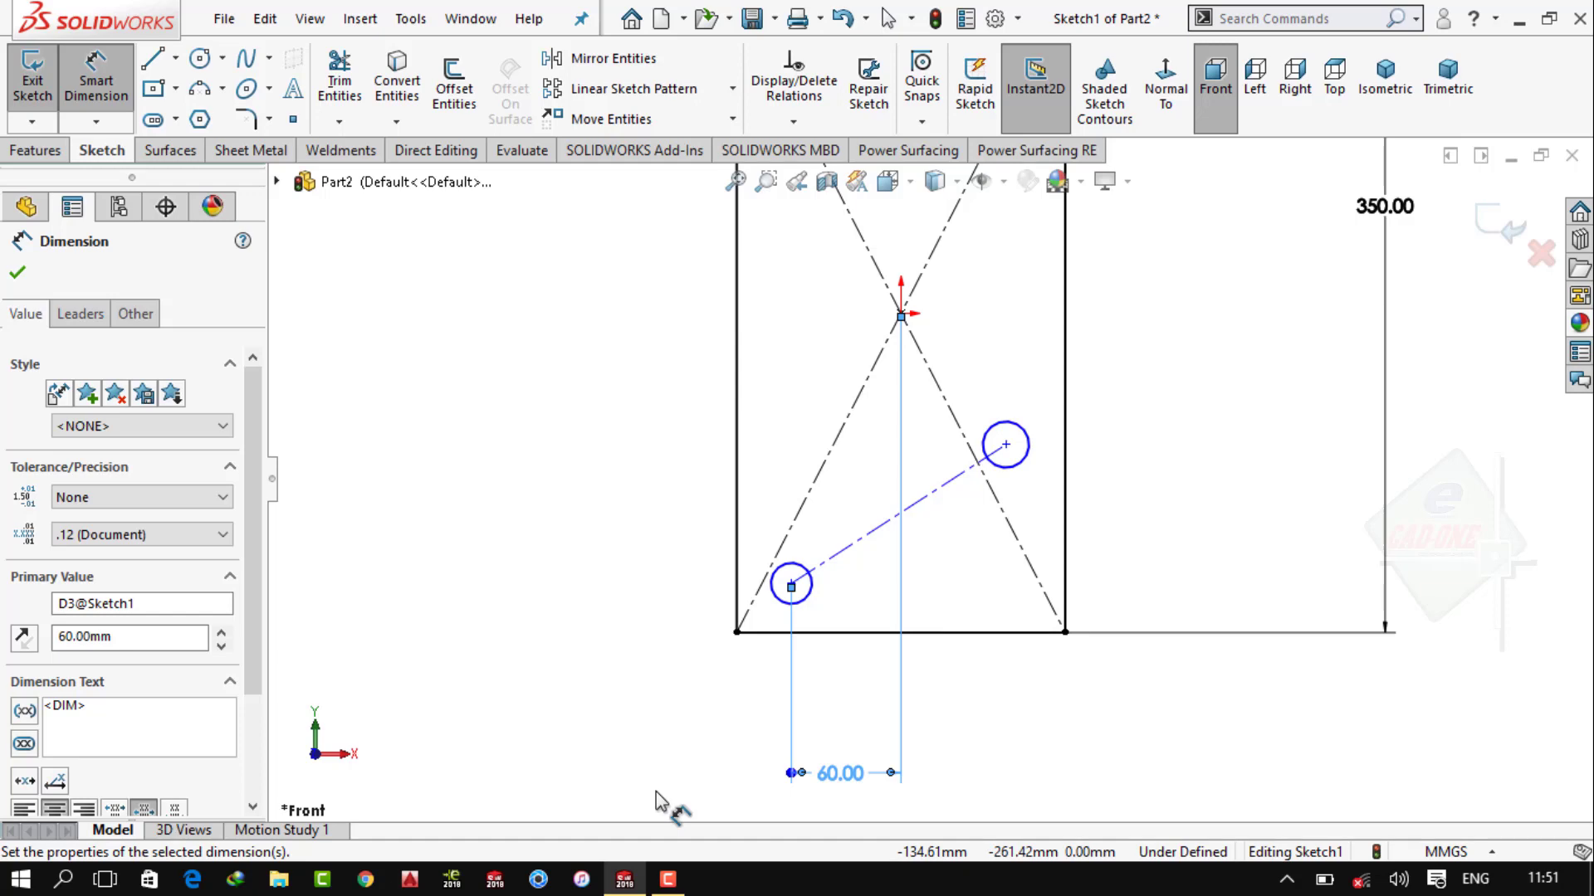
Set the lower hole 150 mm vertically from the diagonals' crossing
{"action": "left_click", "coordinate": [791, 586]}
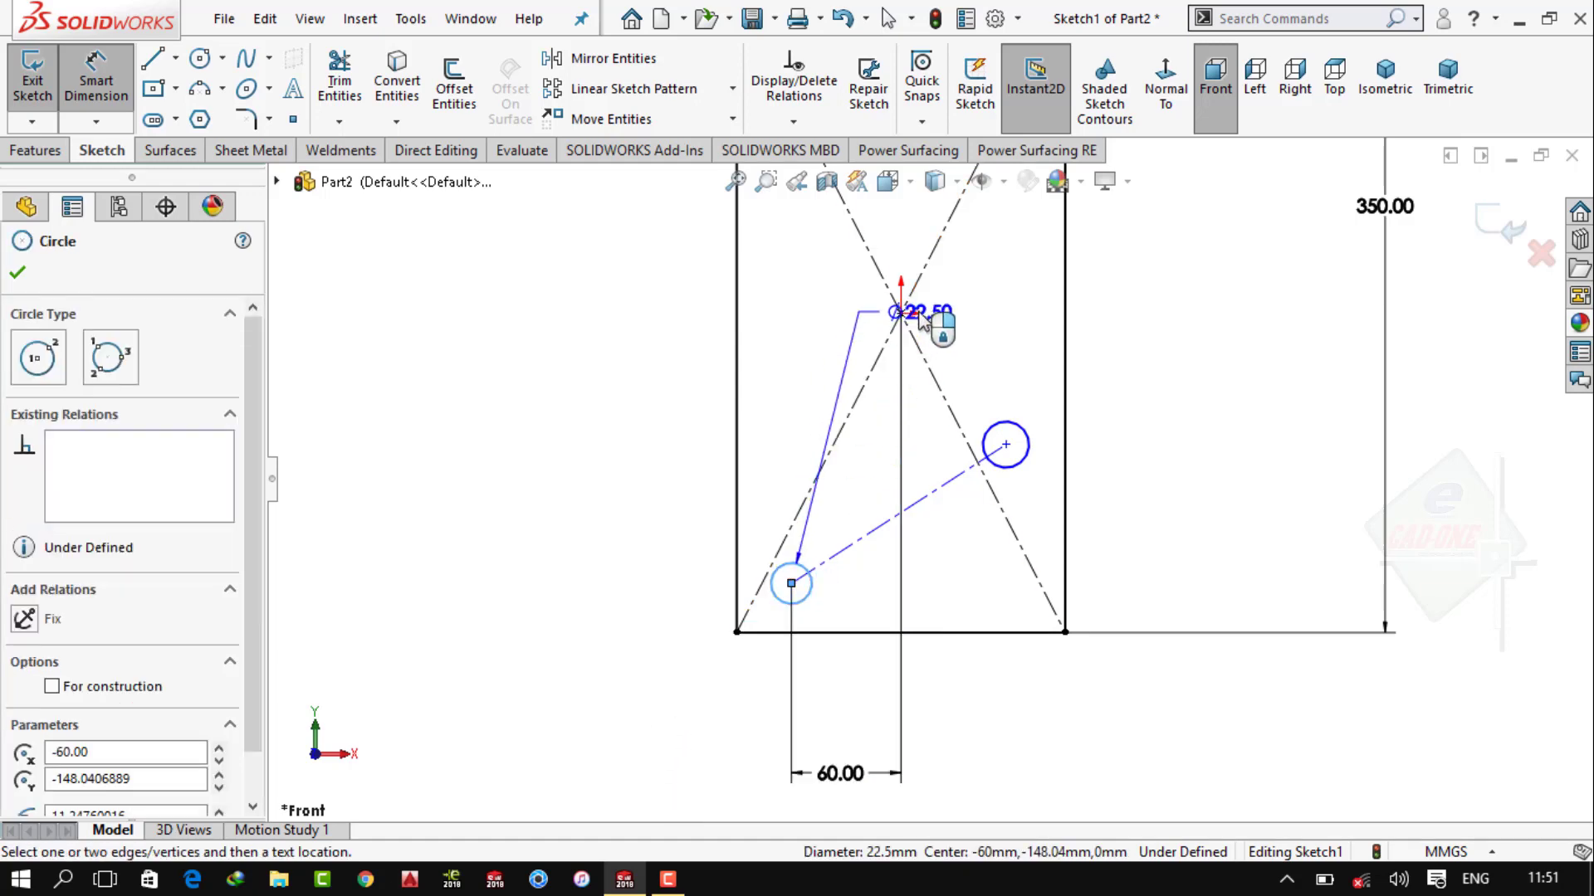
{"action": "left_click", "coordinate": [901, 313]}
{"action": "left_click", "coordinate": [606, 488]}
{"action": "type", "text": "150"}
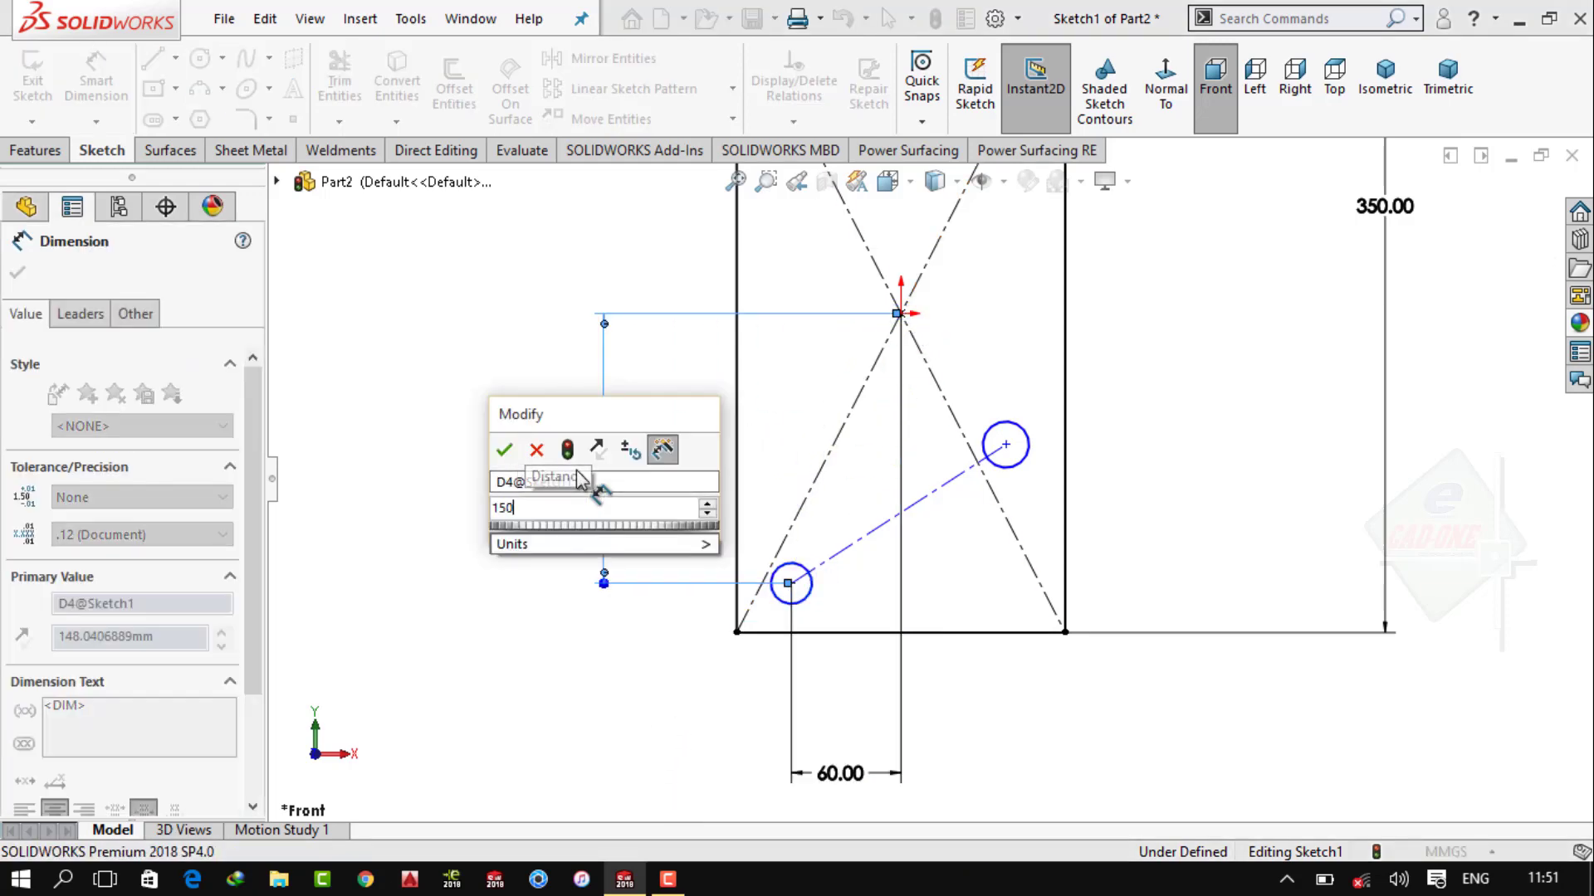
{"action": "key", "text": "Return"}
{"action": "key", "text": "Escape"}
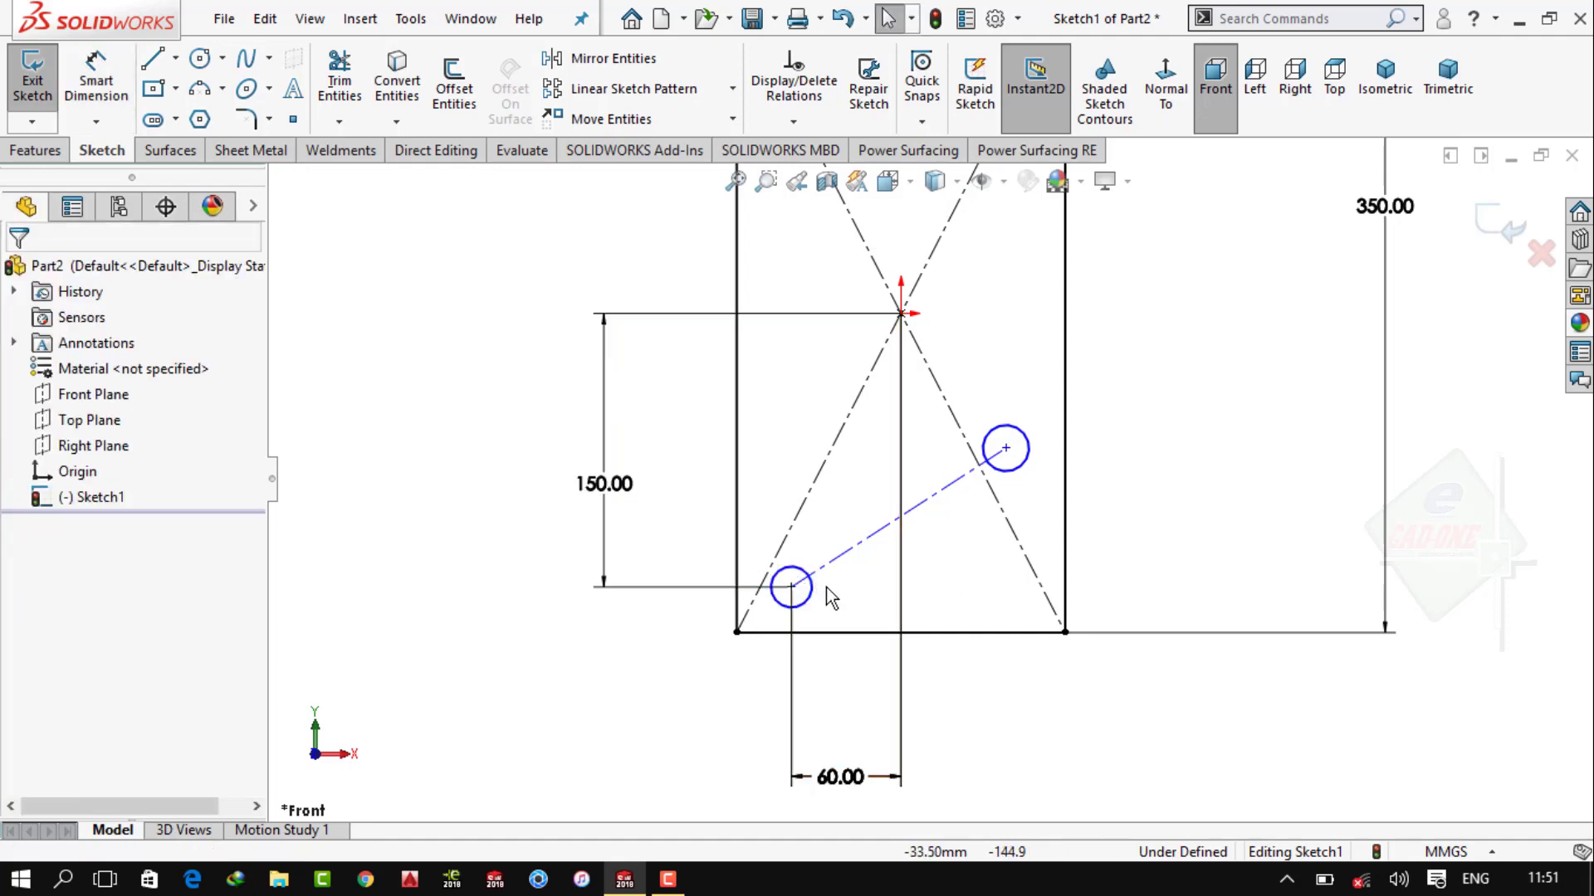
Make both holes Ø20
{"action": "left_click", "coordinate": [812, 591]}
{"action": "left_click", "coordinate": [1025, 466], "text": "ctrl"}
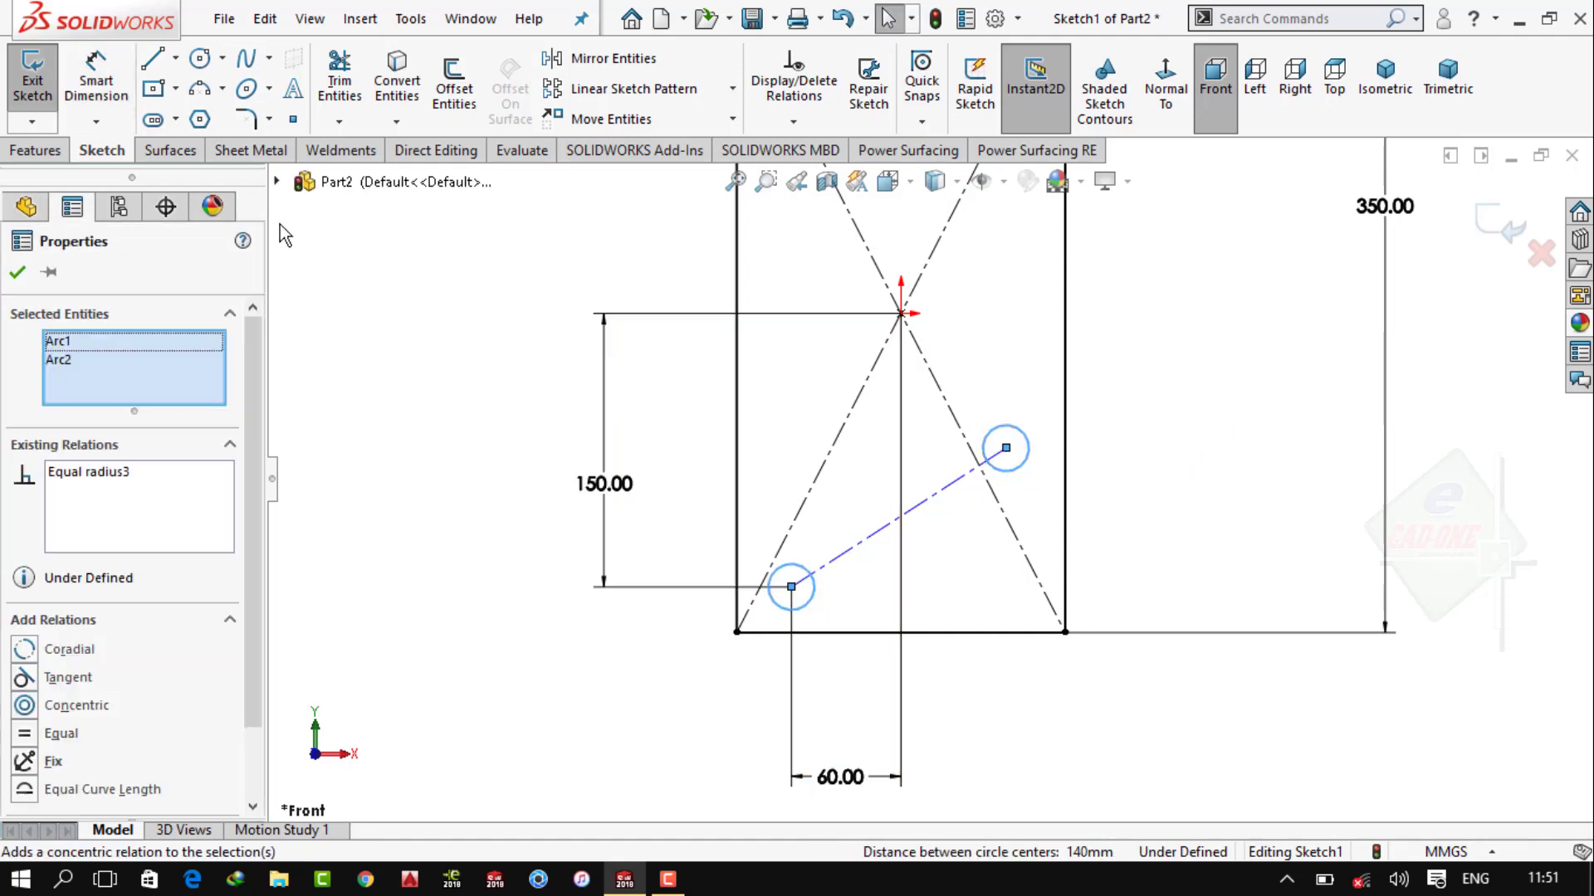
{"action": "key", "text": "d"}
{"action": "left_click", "coordinate": [808, 605]}
{"action": "left_click", "coordinate": [591, 679]}
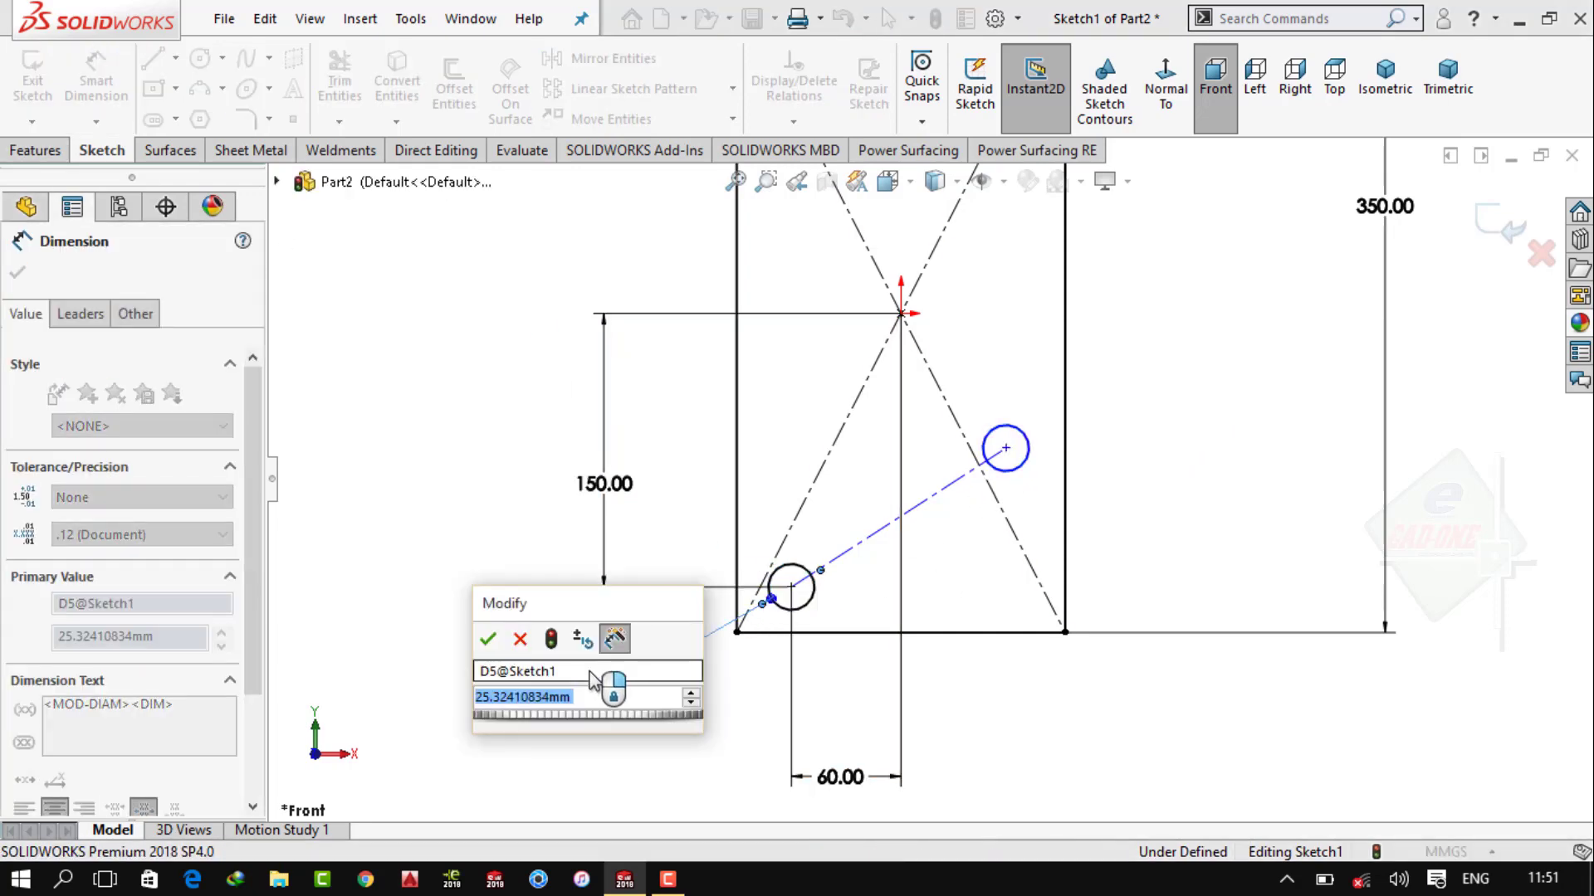
{"action": "type", "text": "20"}
{"action": "key", "text": "Return"}
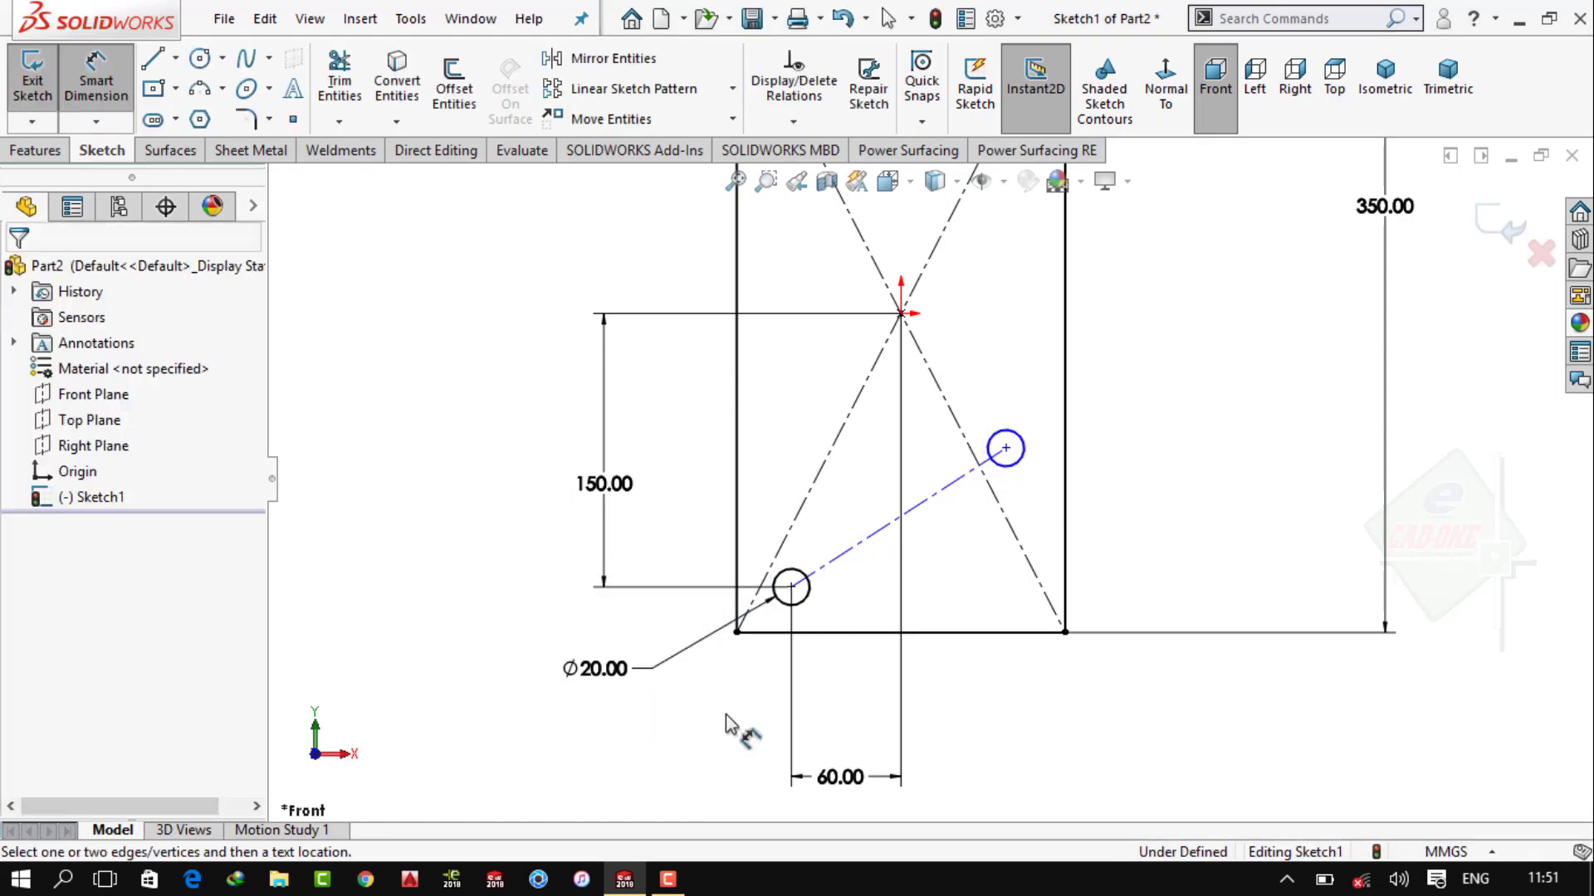
Space the two hole centres 140 mm apart
{"action": "left_click", "coordinate": [122, 98]}
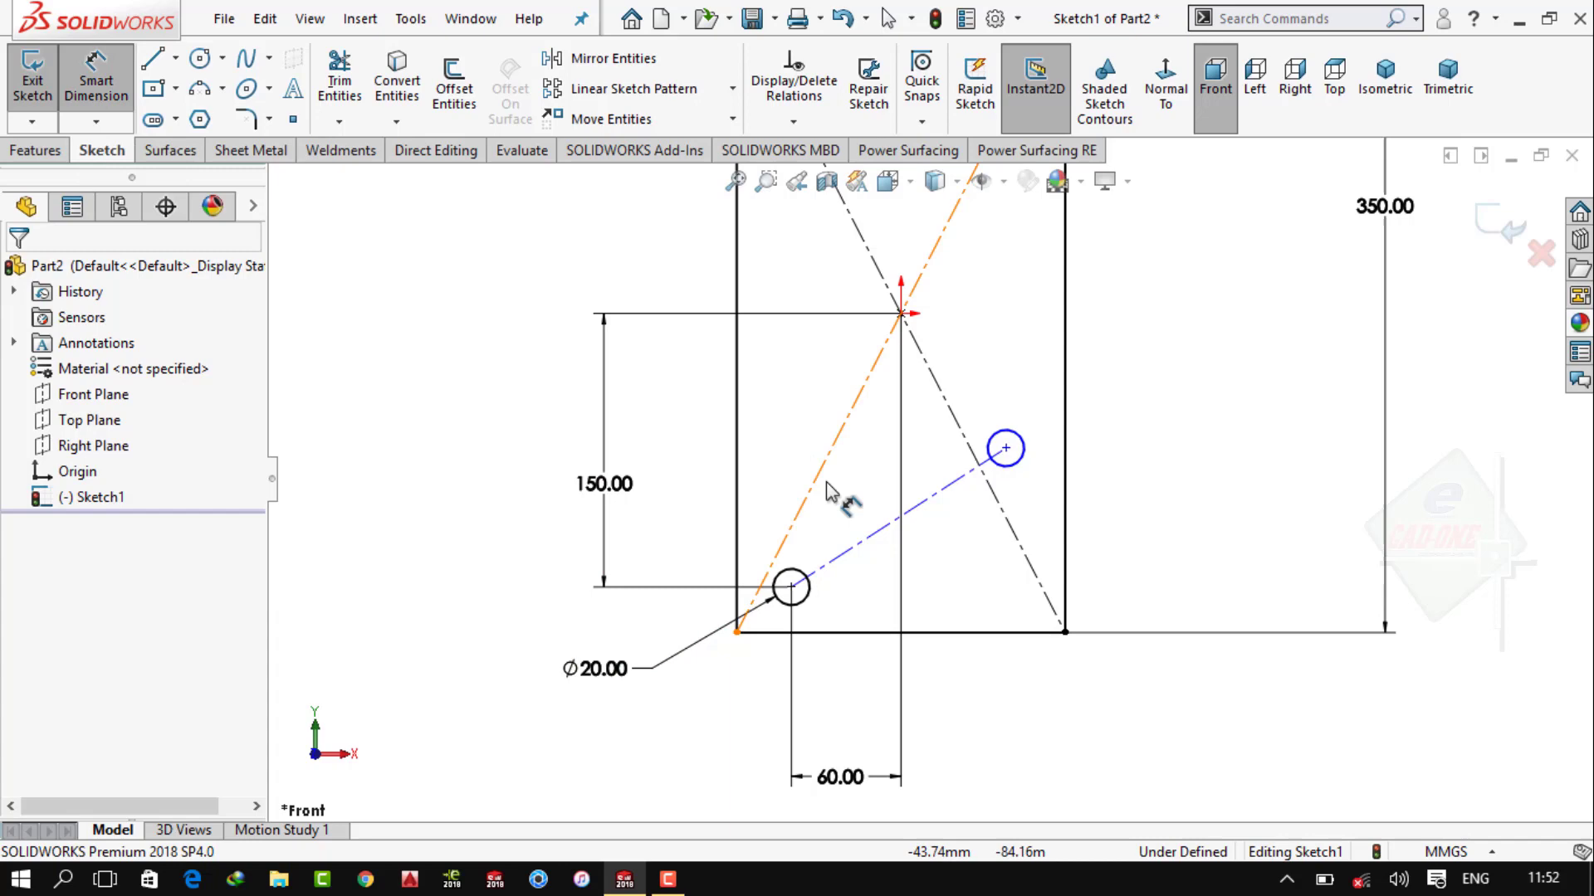
{"action": "left_click", "coordinate": [791, 589]}
{"action": "left_click", "coordinate": [1005, 448]}
{"action": "left_click", "coordinate": [871, 536]}
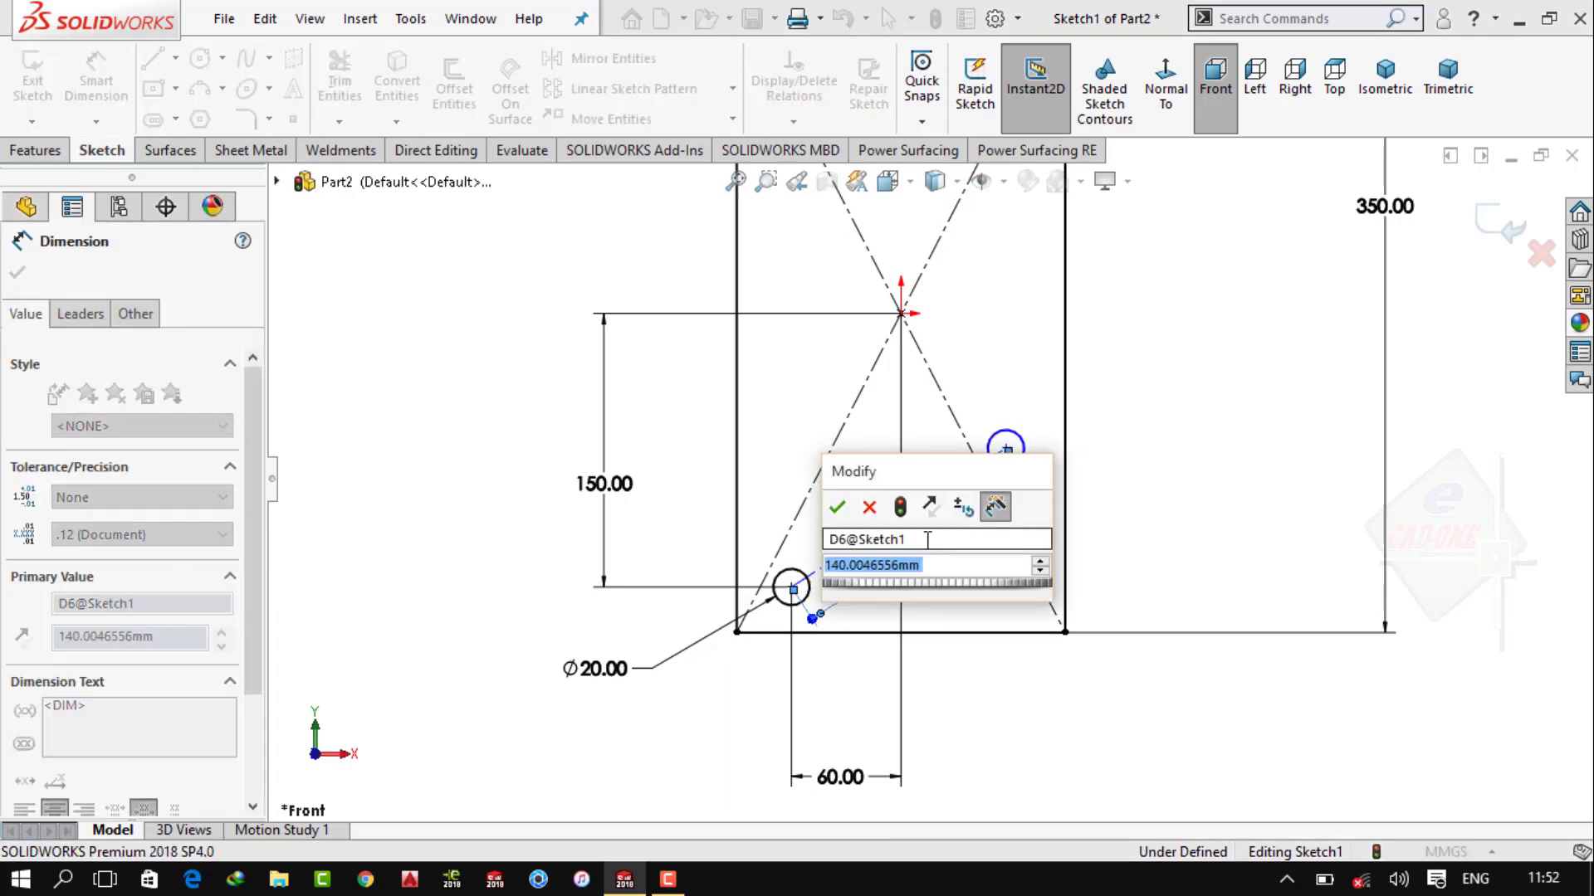
{"action": "type", "text": "140"}
{"action": "key", "text": "Return"}
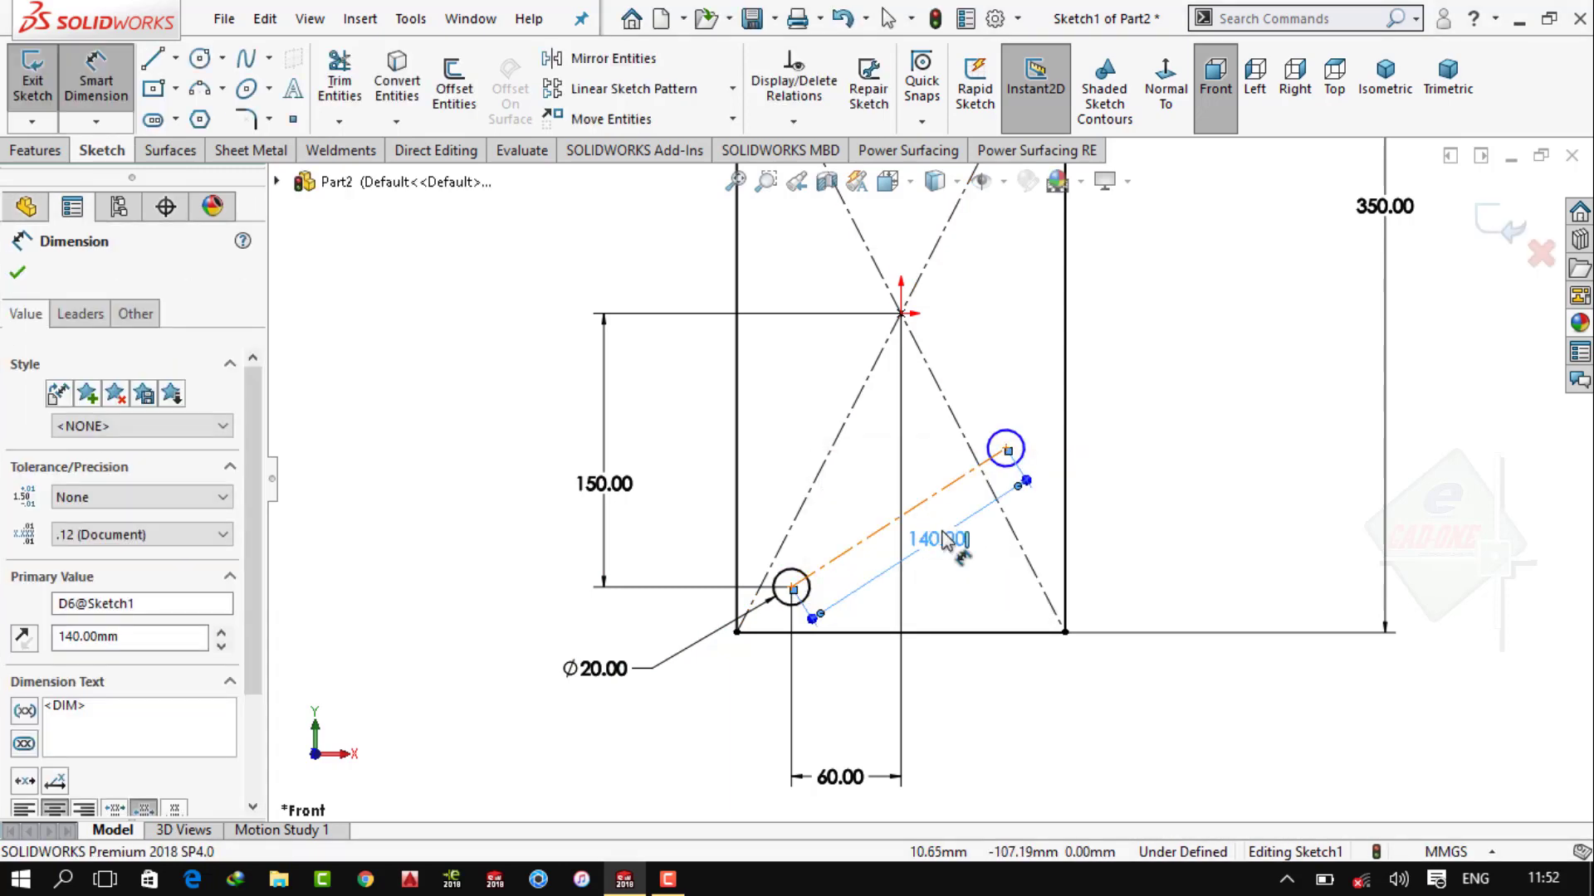
Angle the hole centreline 30° from the plate's bottom edge
{"action": "left_click", "coordinate": [954, 633]}
{"action": "left_click", "coordinate": [971, 470]}
{"action": "left_click", "coordinate": [1237, 550]}
{"action": "type", "text": "3"}
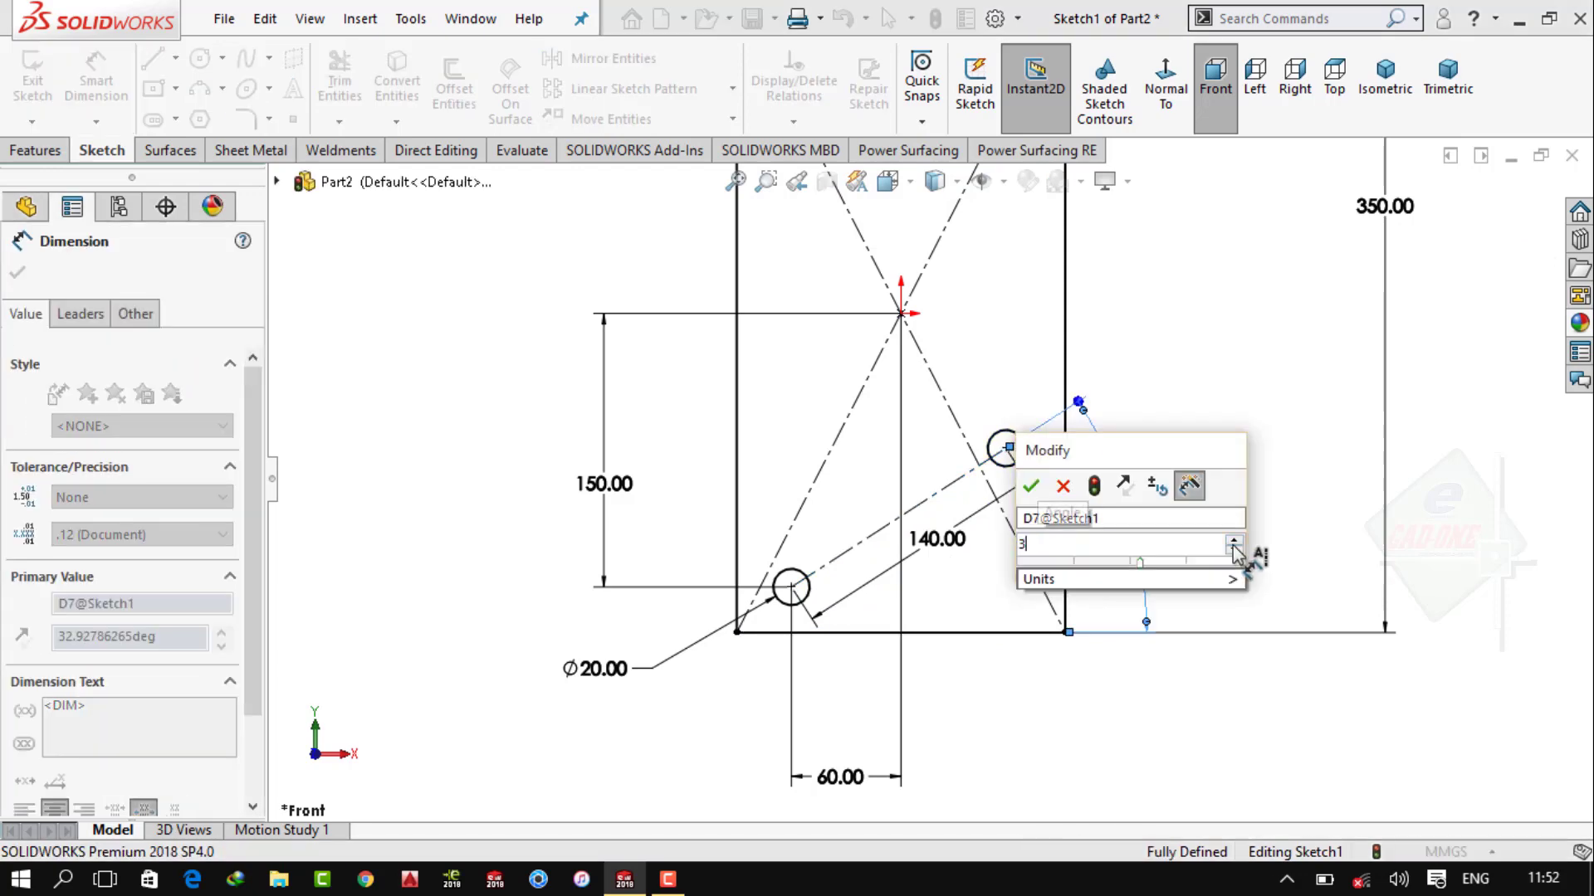
{"action": "type", "text": "0"}
{"action": "key", "text": "Return"}
{"action": "key", "text": "Escape"}
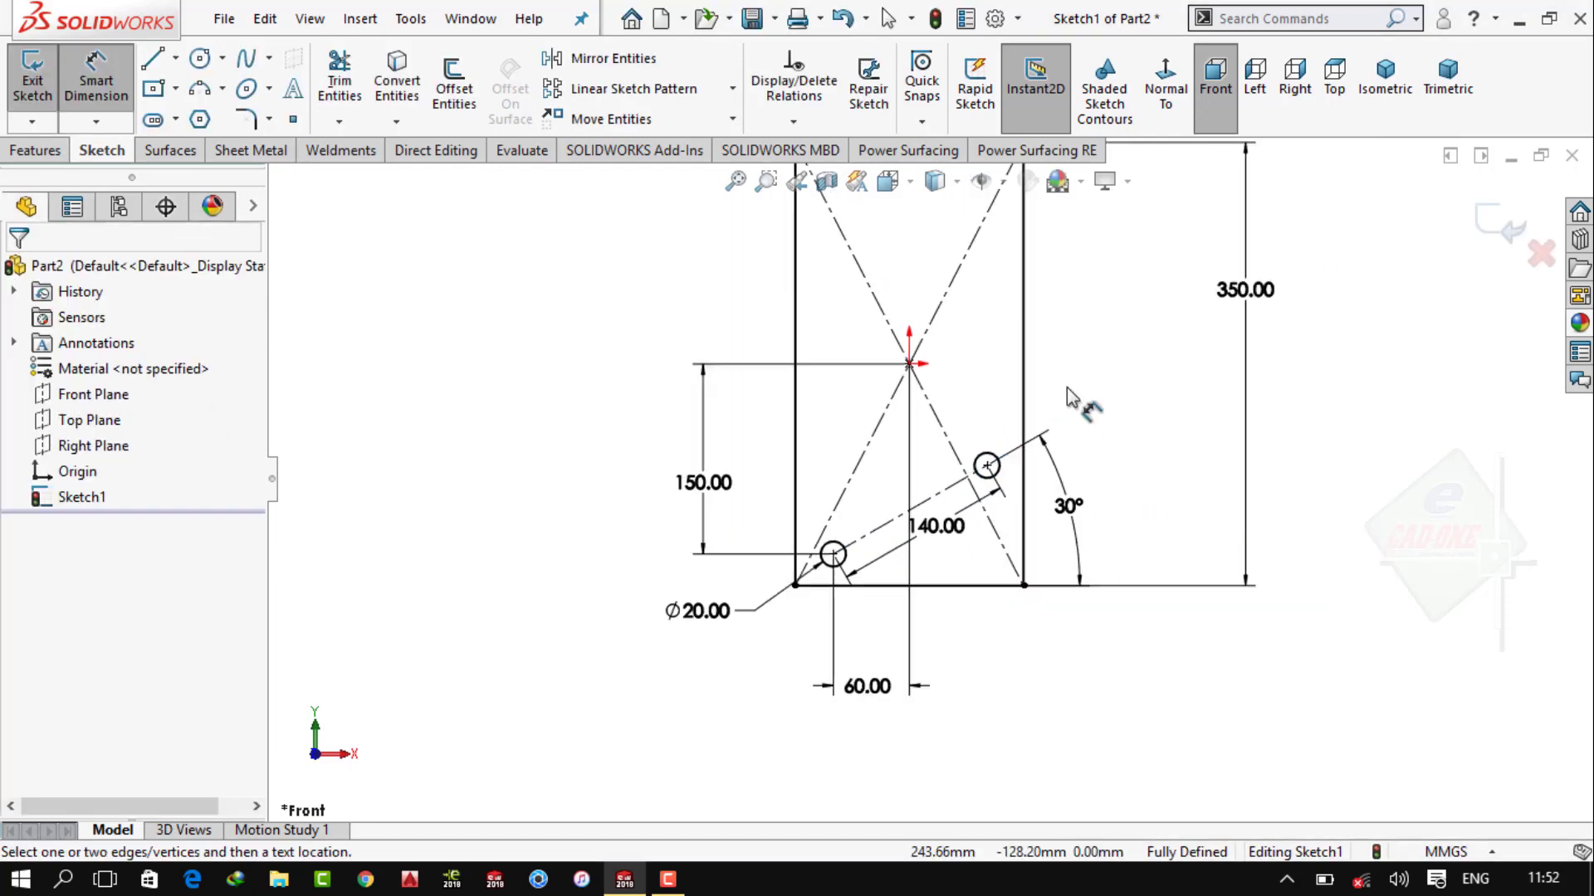
Draw a vertical centre-point straight slot near the plate's top-left
{"action": "key", "text": "f"}
{"action": "left_click", "coordinate": [176, 119]}
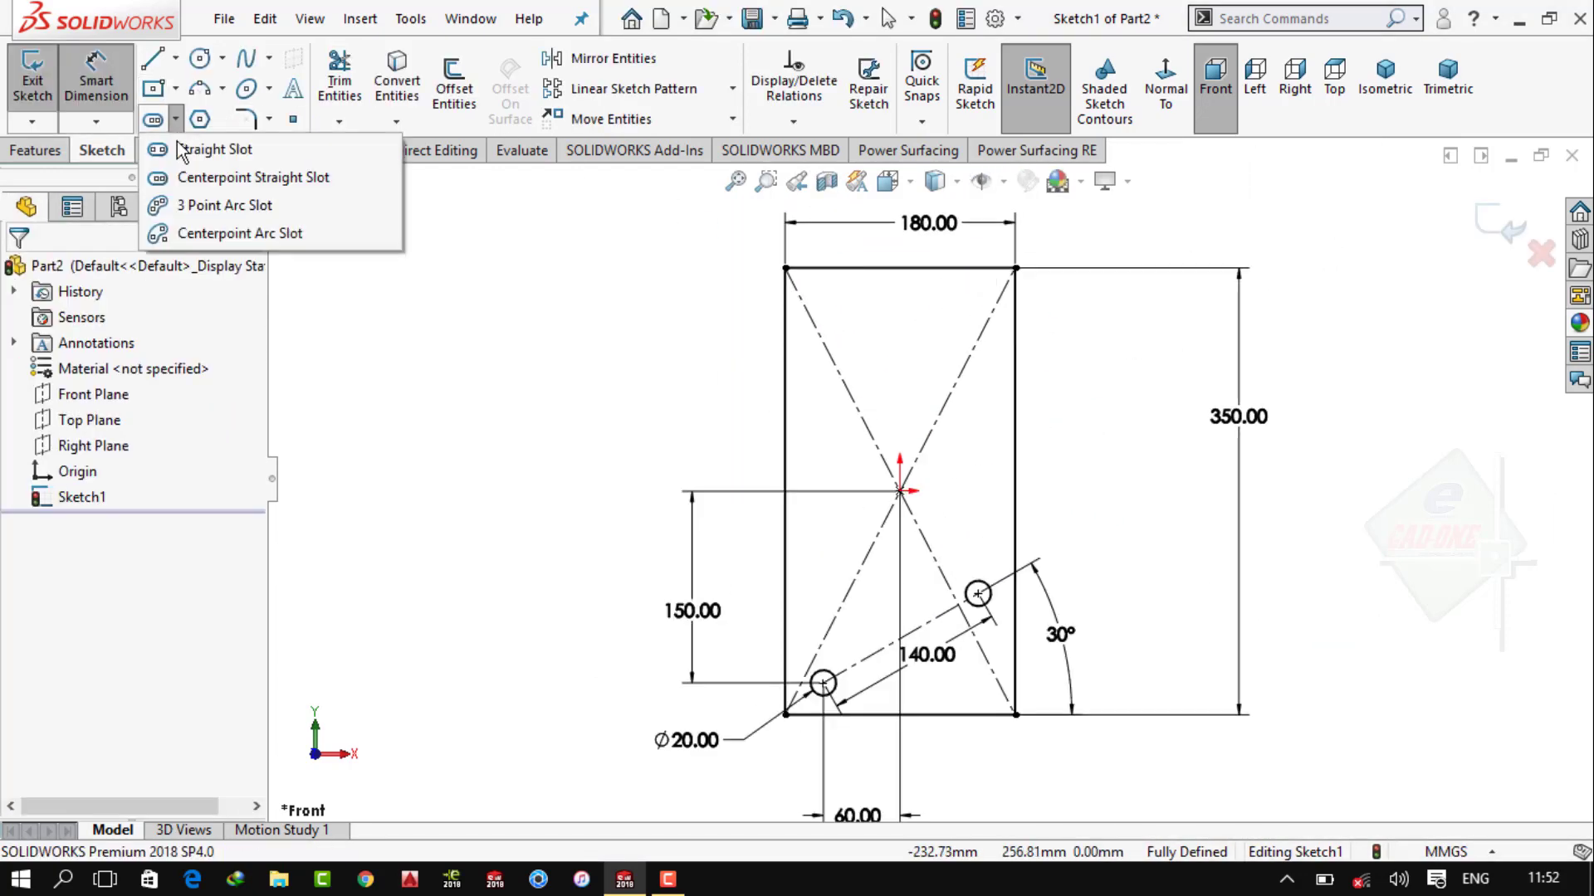
{"action": "left_click", "coordinate": [216, 174]}
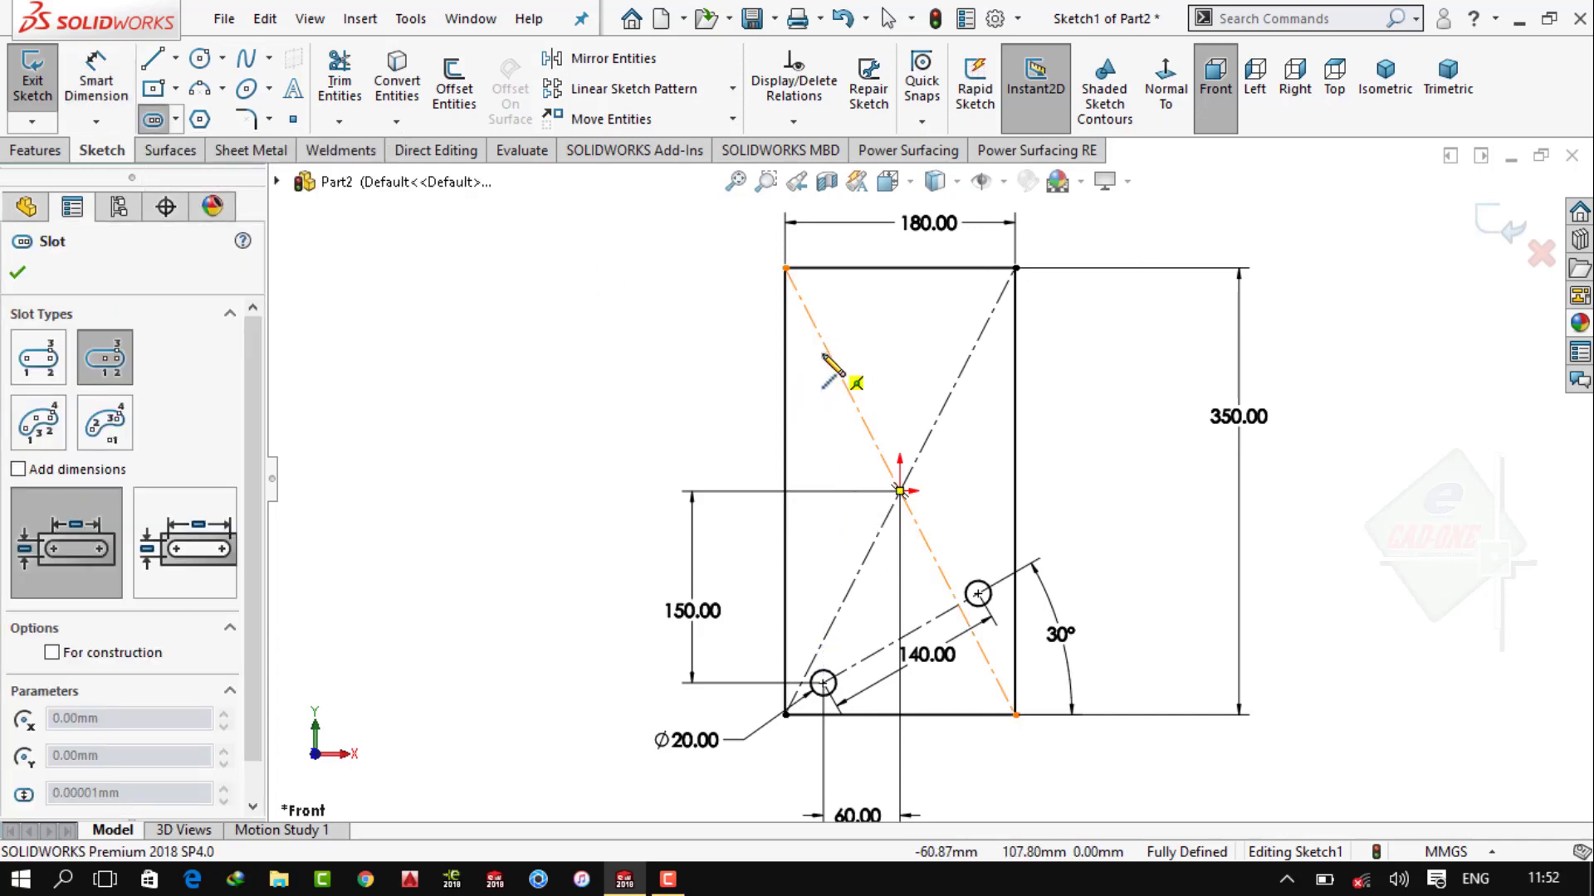
{"action": "left_click", "coordinate": [823, 433]}
Dimension the slot length 120 and its bottom centre 180 above the lower hole
{"action": "left_click", "coordinate": [123, 77]}
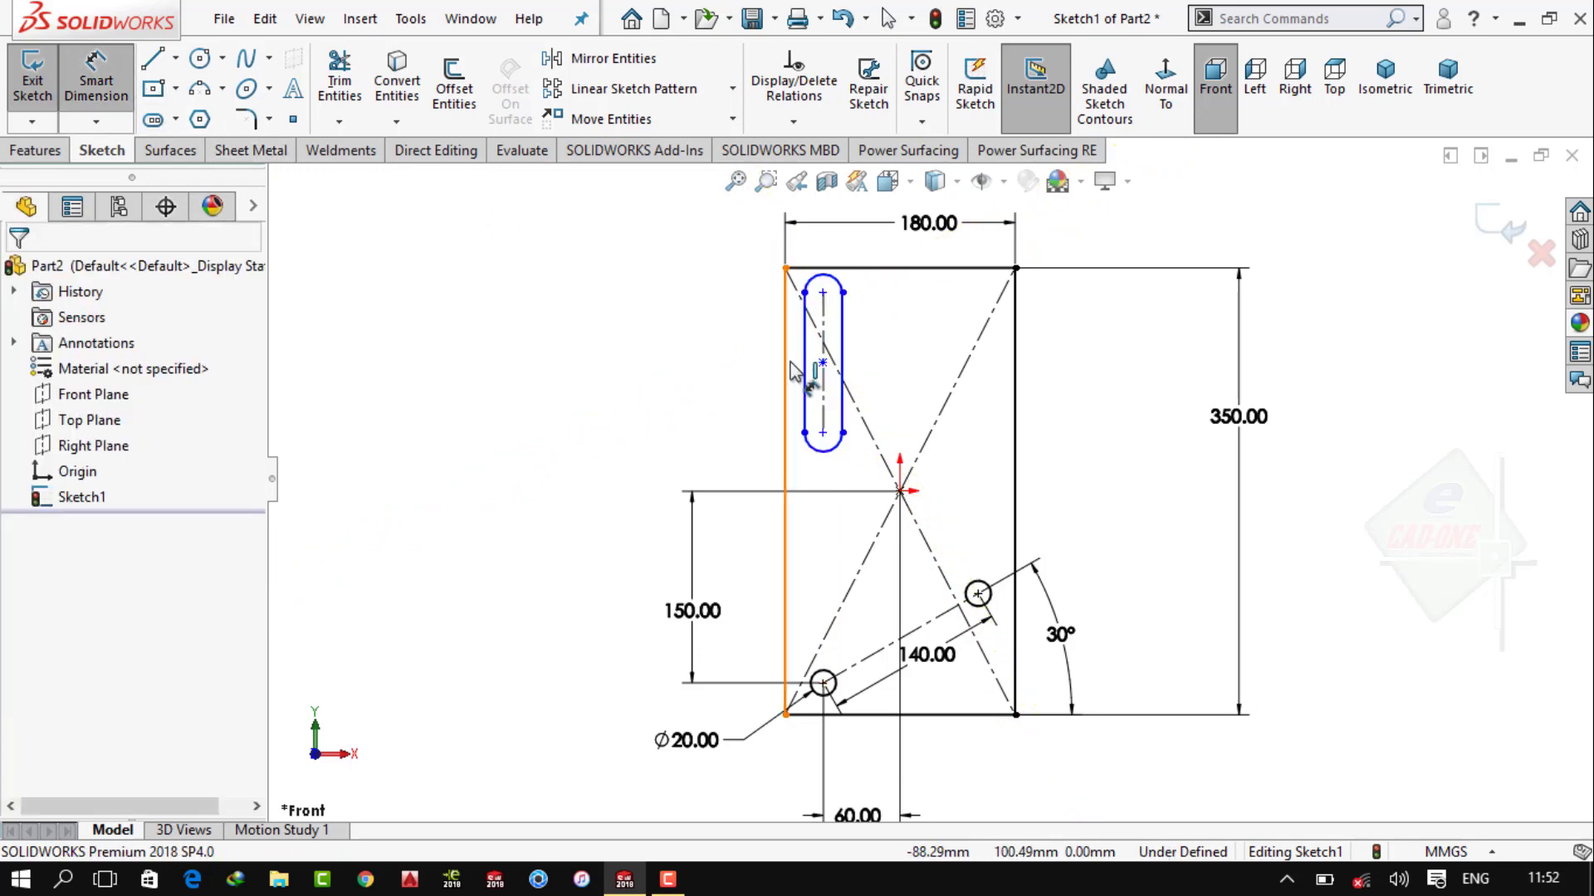
{"action": "left_click", "coordinate": [809, 357]}
{"action": "left_click", "coordinate": [702, 349]}
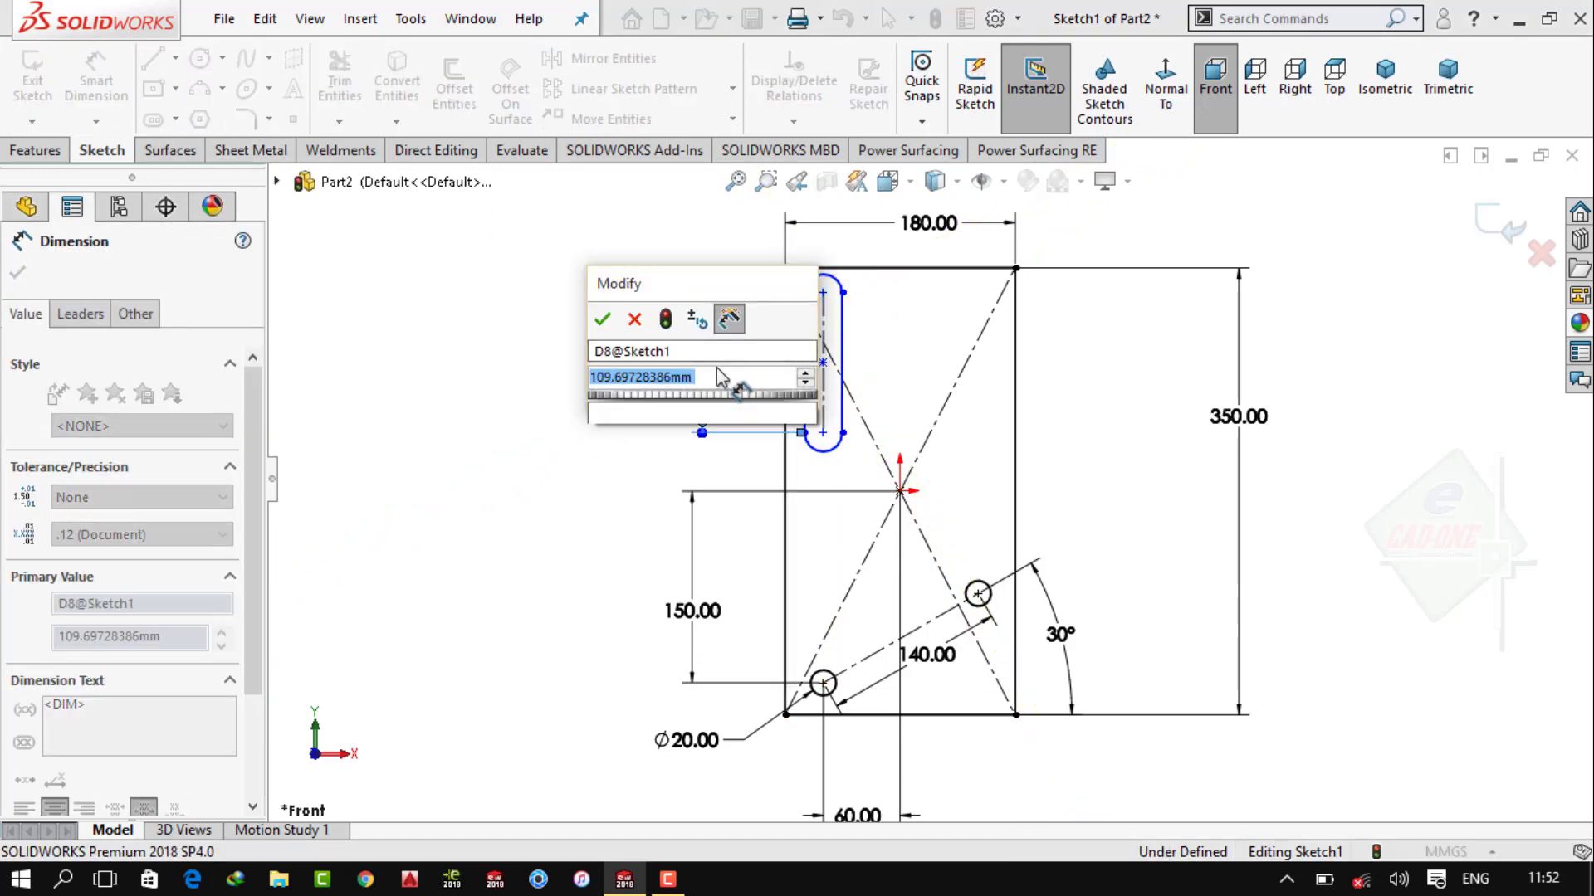
{"action": "type", "text": "120"}
{"action": "key", "text": "Return"}
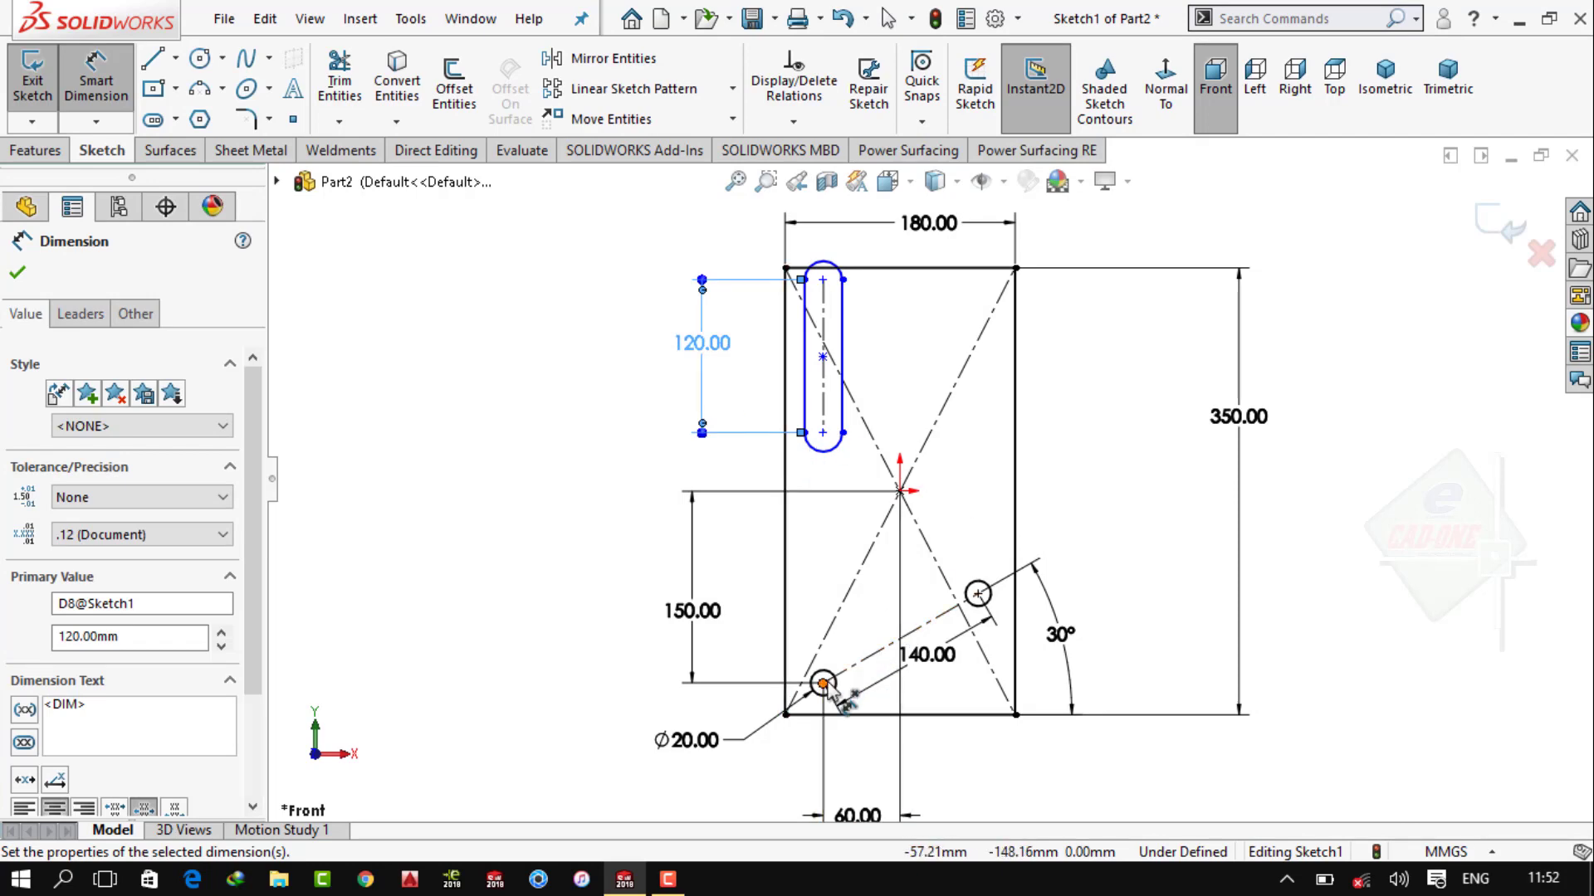
{"action": "left_click", "coordinate": [824, 685]}
{"action": "left_click", "coordinate": [823, 434]}
{"action": "left_click", "coordinate": [587, 572]}
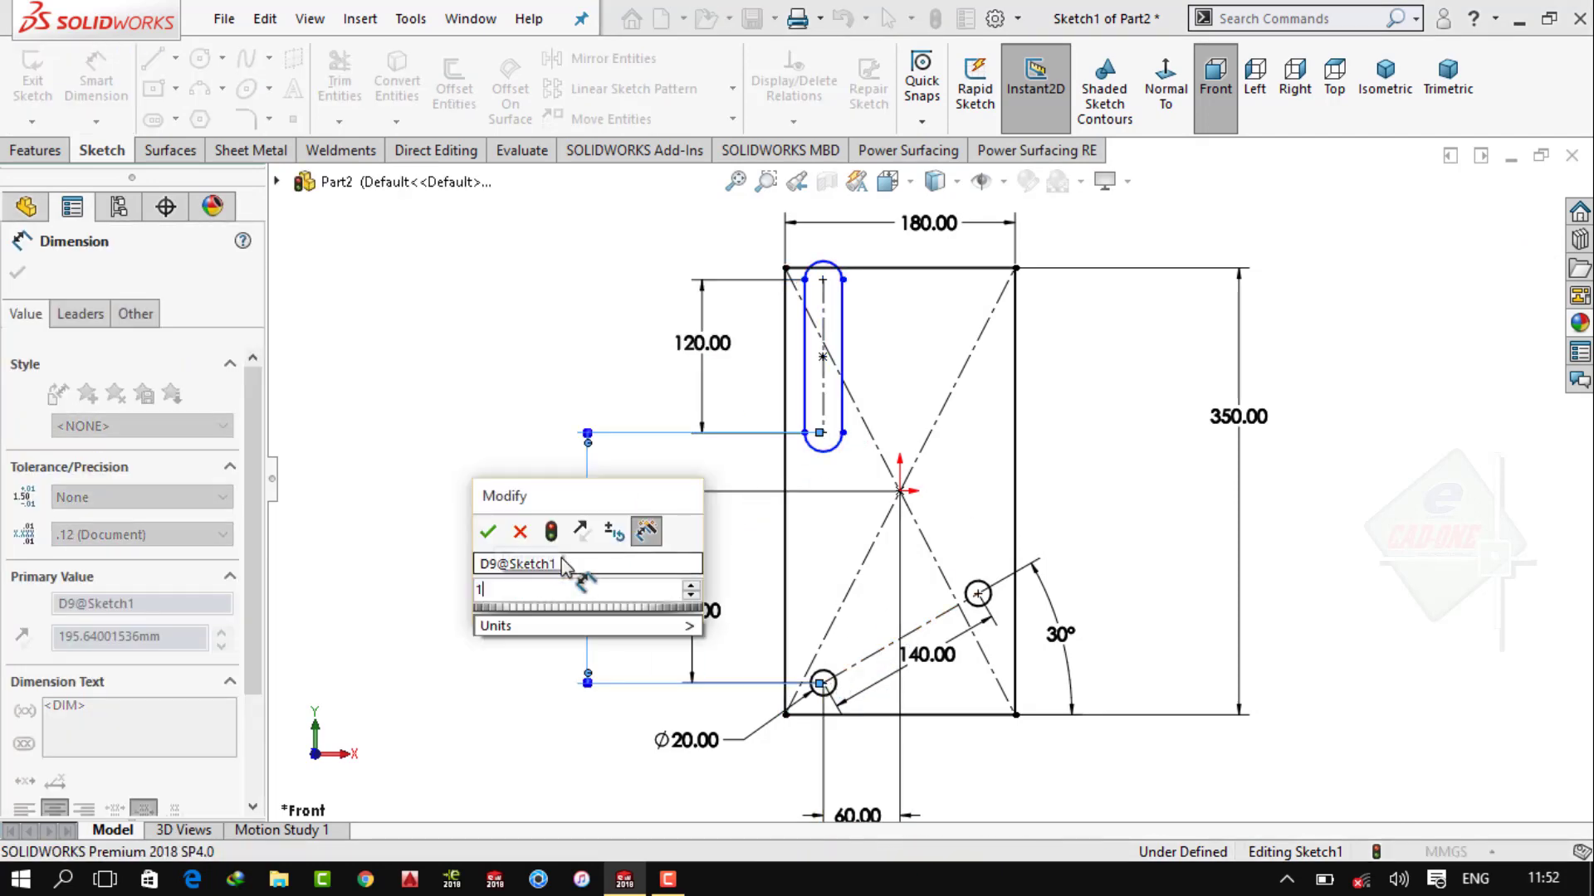
{"action": "type", "text": "180"}
{"action": "key", "text": "Return"}
Give the slot R10 ends and start an Extruded Boss/Base of the sketch
{"action": "left_click", "coordinate": [807, 288]}
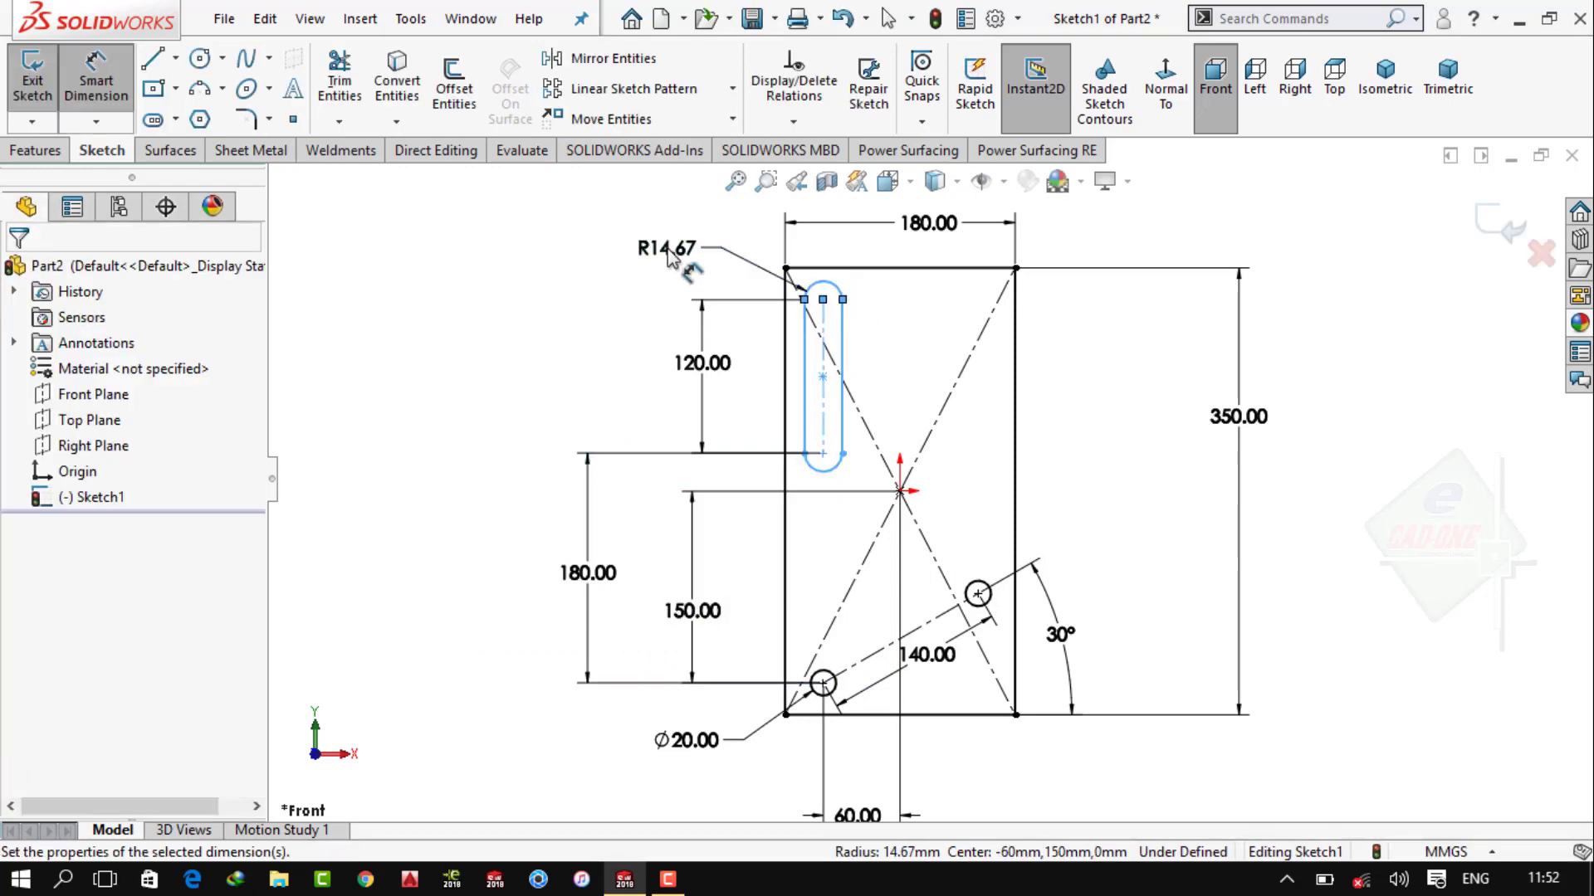
{"action": "left_click", "coordinate": [664, 249]}
{"action": "type", "text": "10"}
{"action": "key", "text": "Return"}
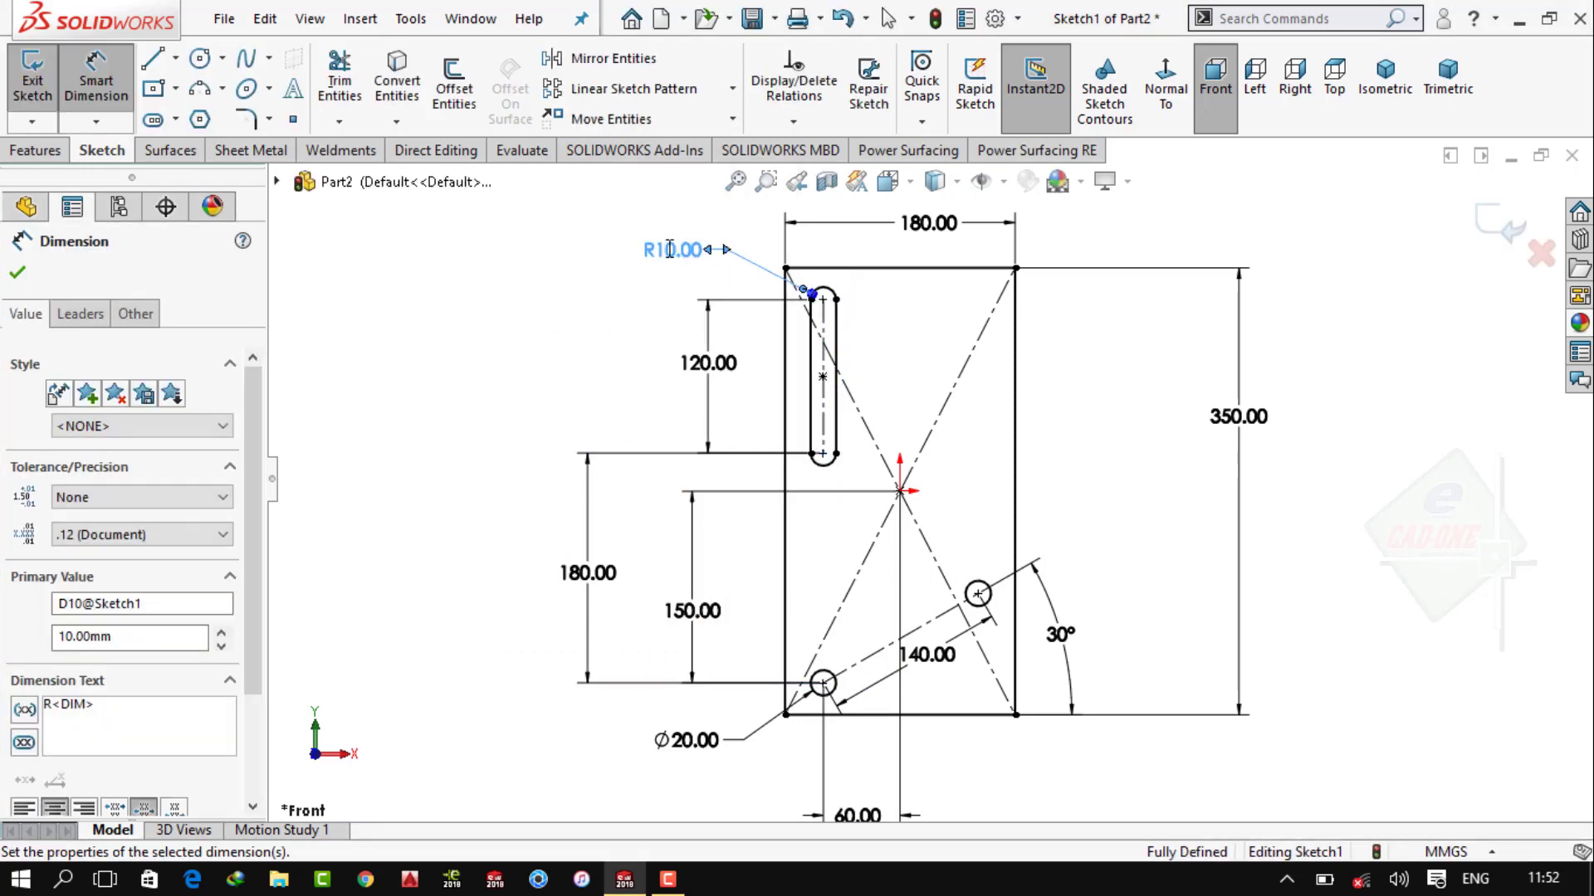
{"action": "left_click", "coordinate": [822, 454]}
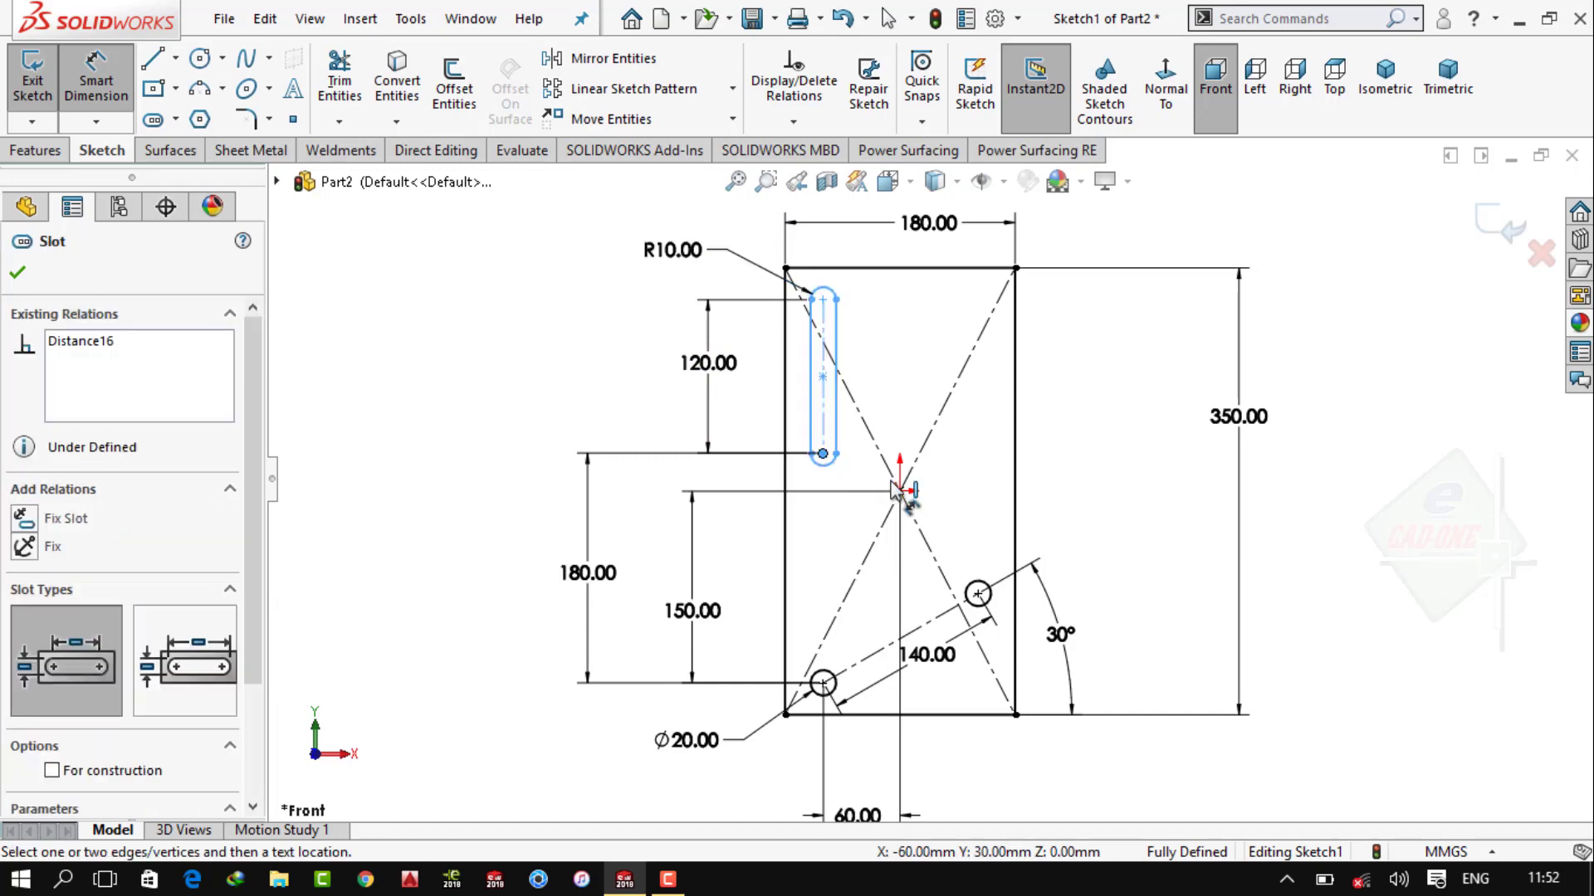
{"action": "left_click", "coordinate": [899, 491]}
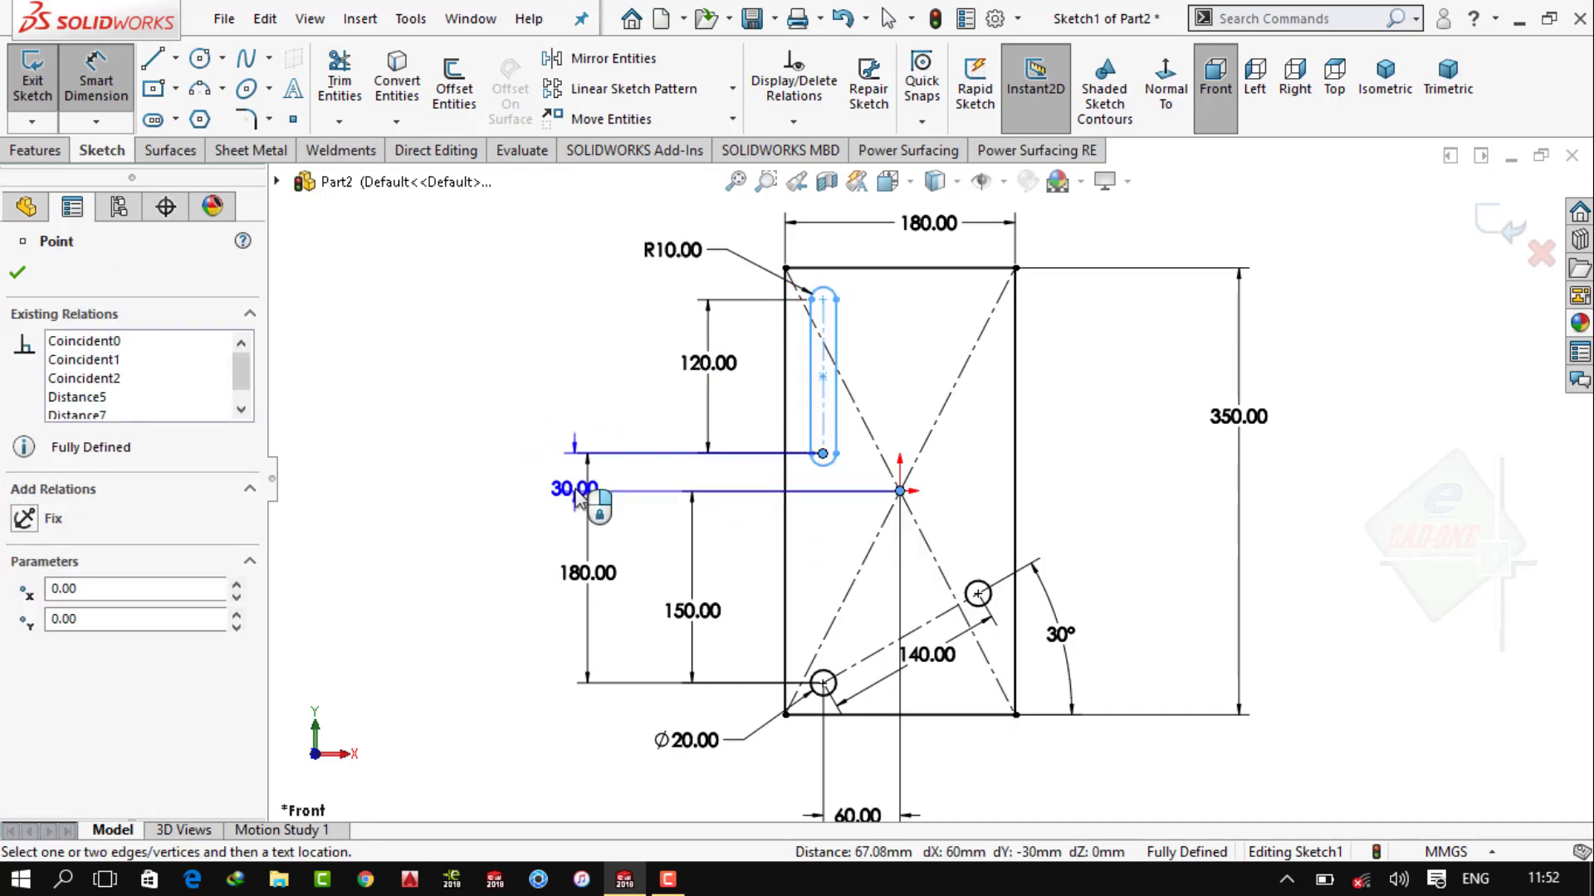
{"action": "key", "text": "Escape"}
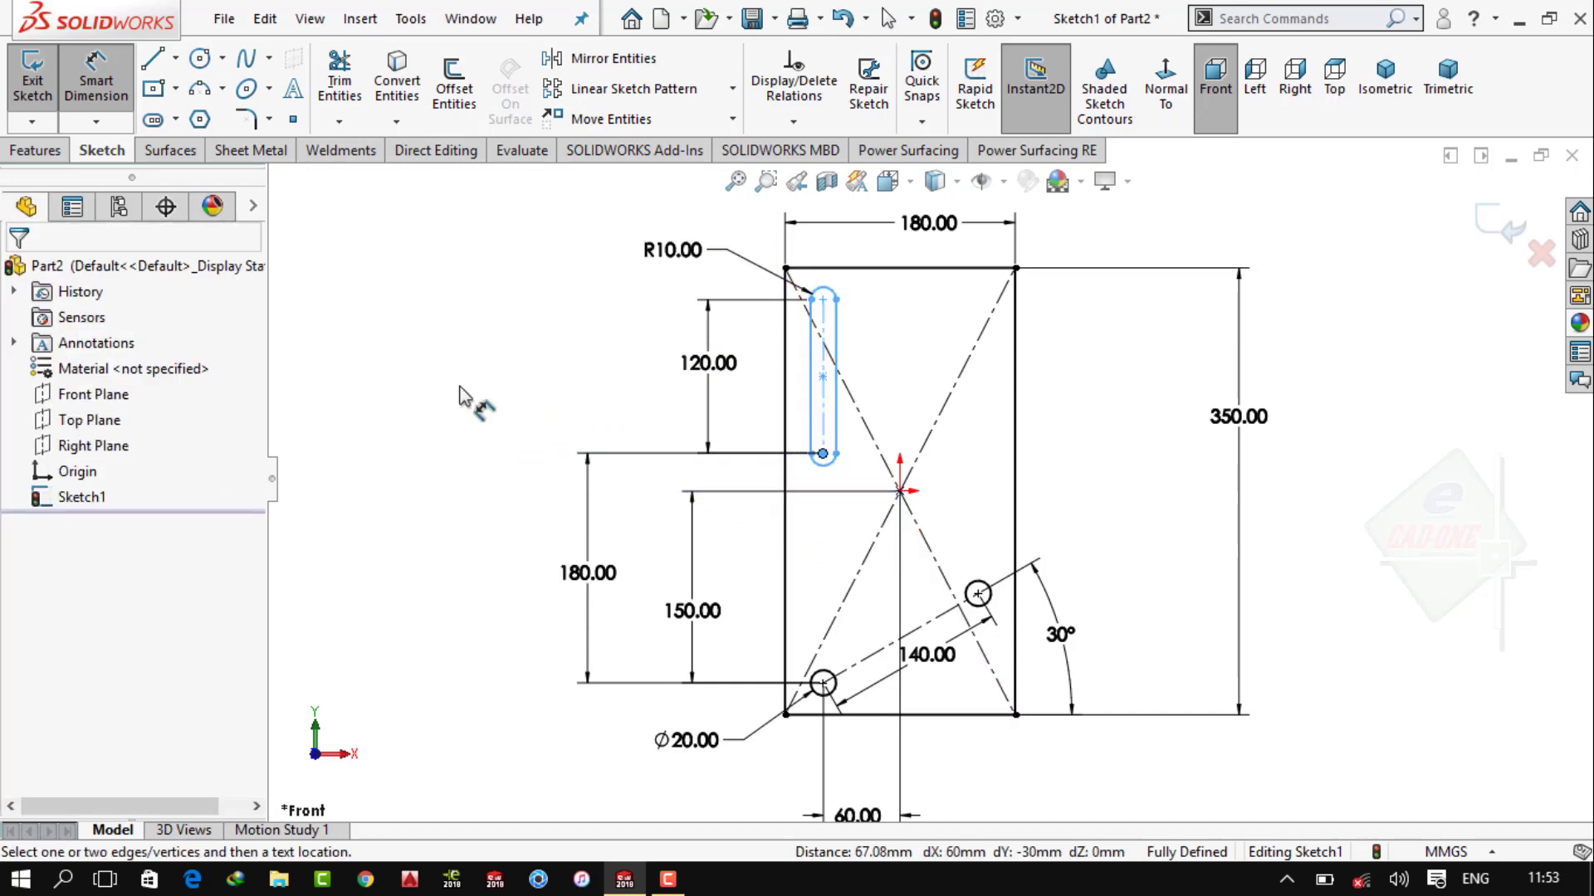
{"action": "left_click", "coordinate": [31, 149]}
{"action": "left_click", "coordinate": [43, 79]}
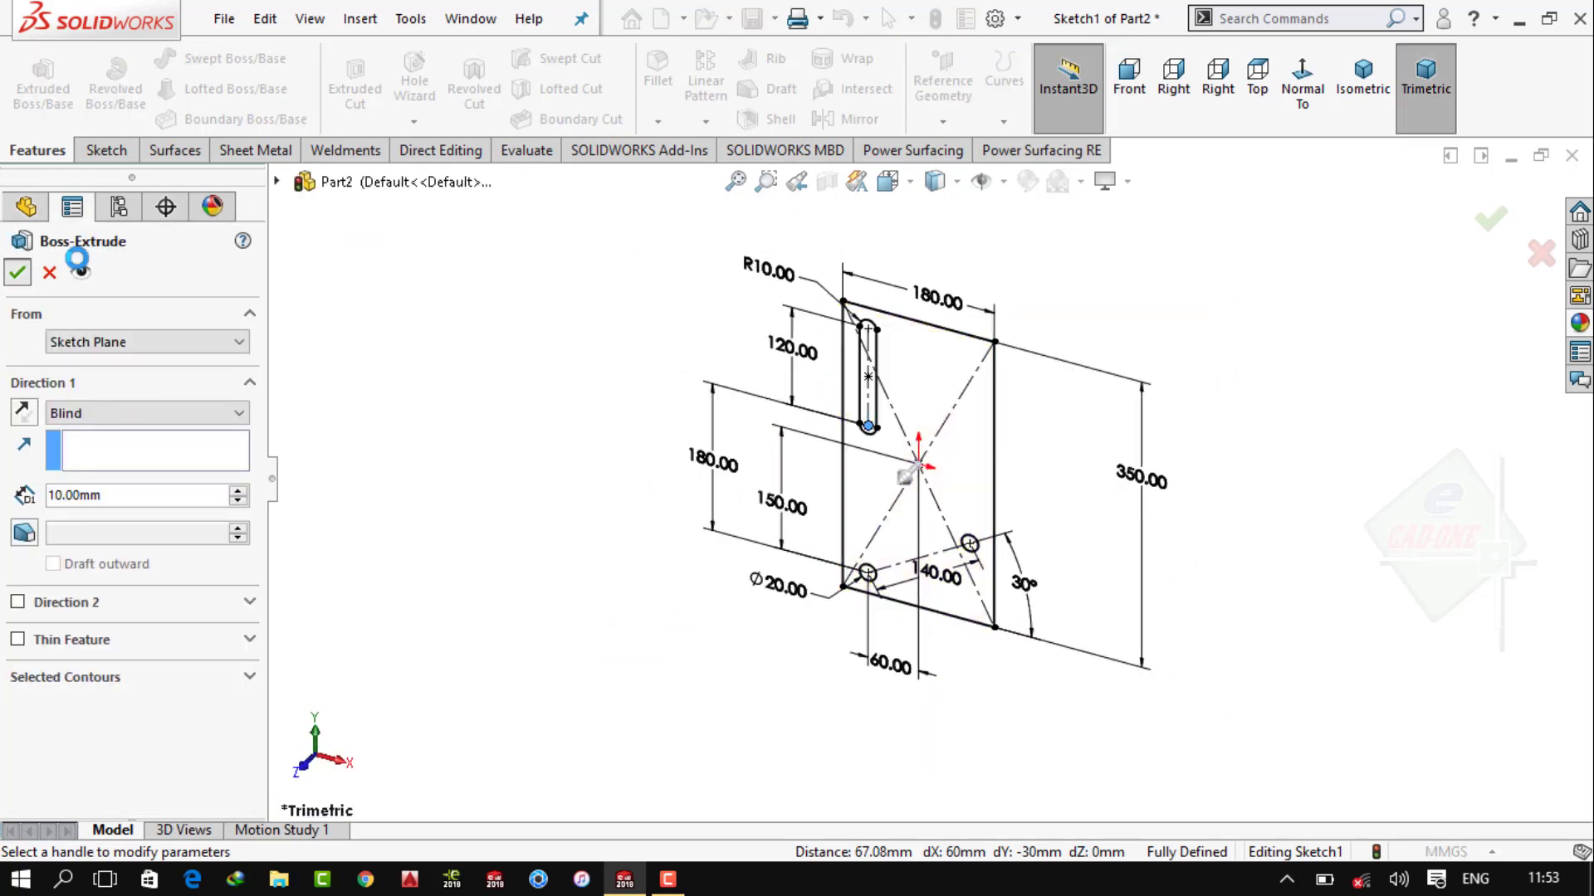
Accept the 10 mm extrusion and apply the Iron cast iron appearance
{"action": "key", "text": "Return"}
{"action": "left_click", "coordinate": [1579, 324]}
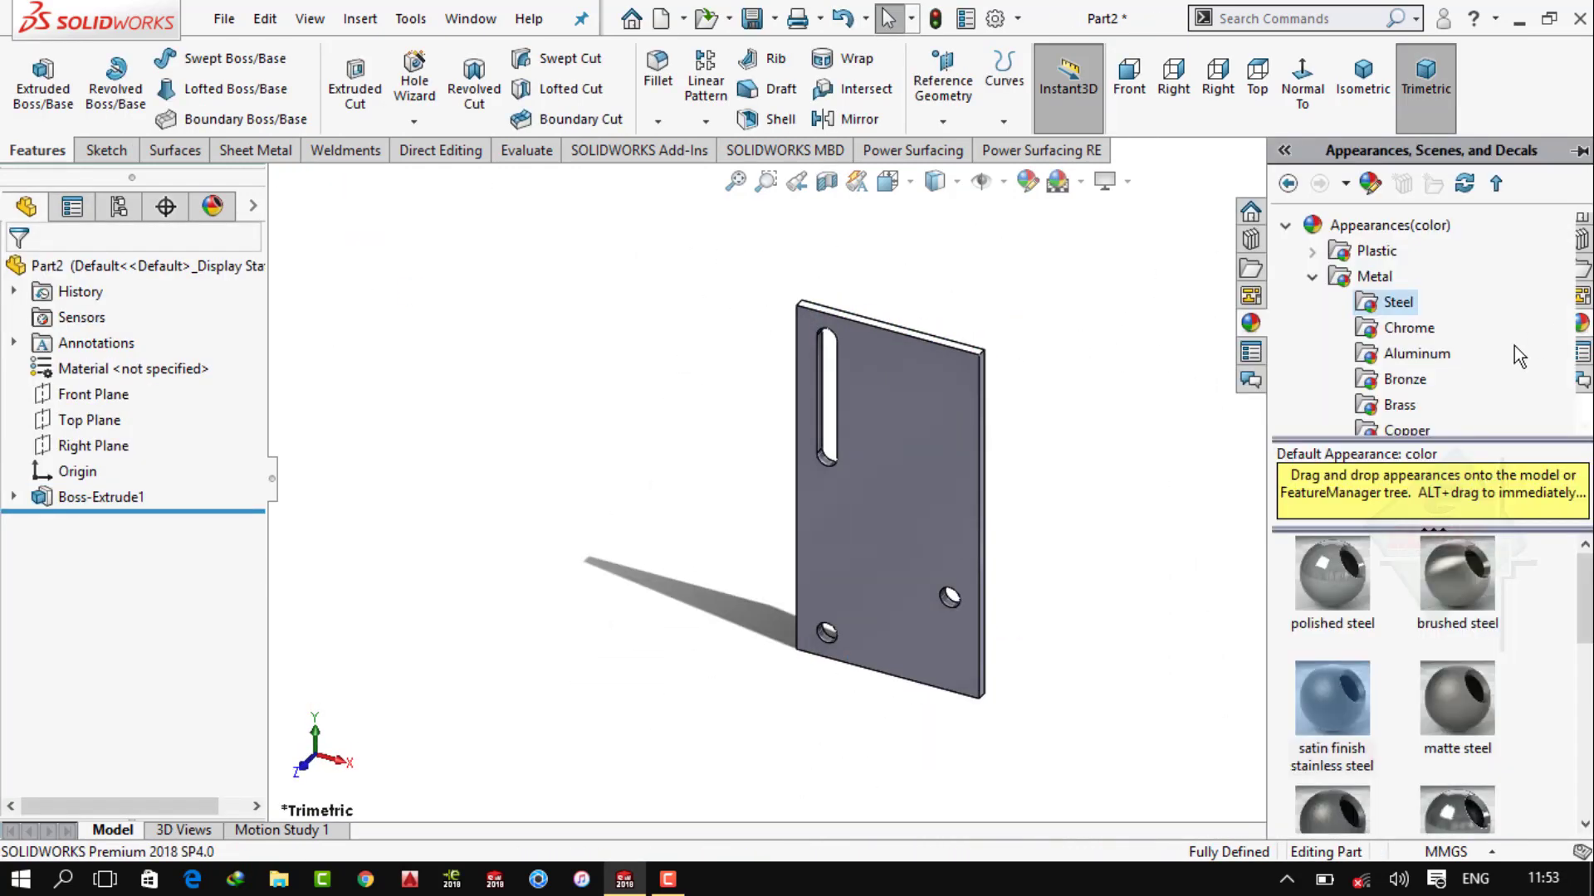
{"action": "left_click", "coordinate": [1424, 357]}
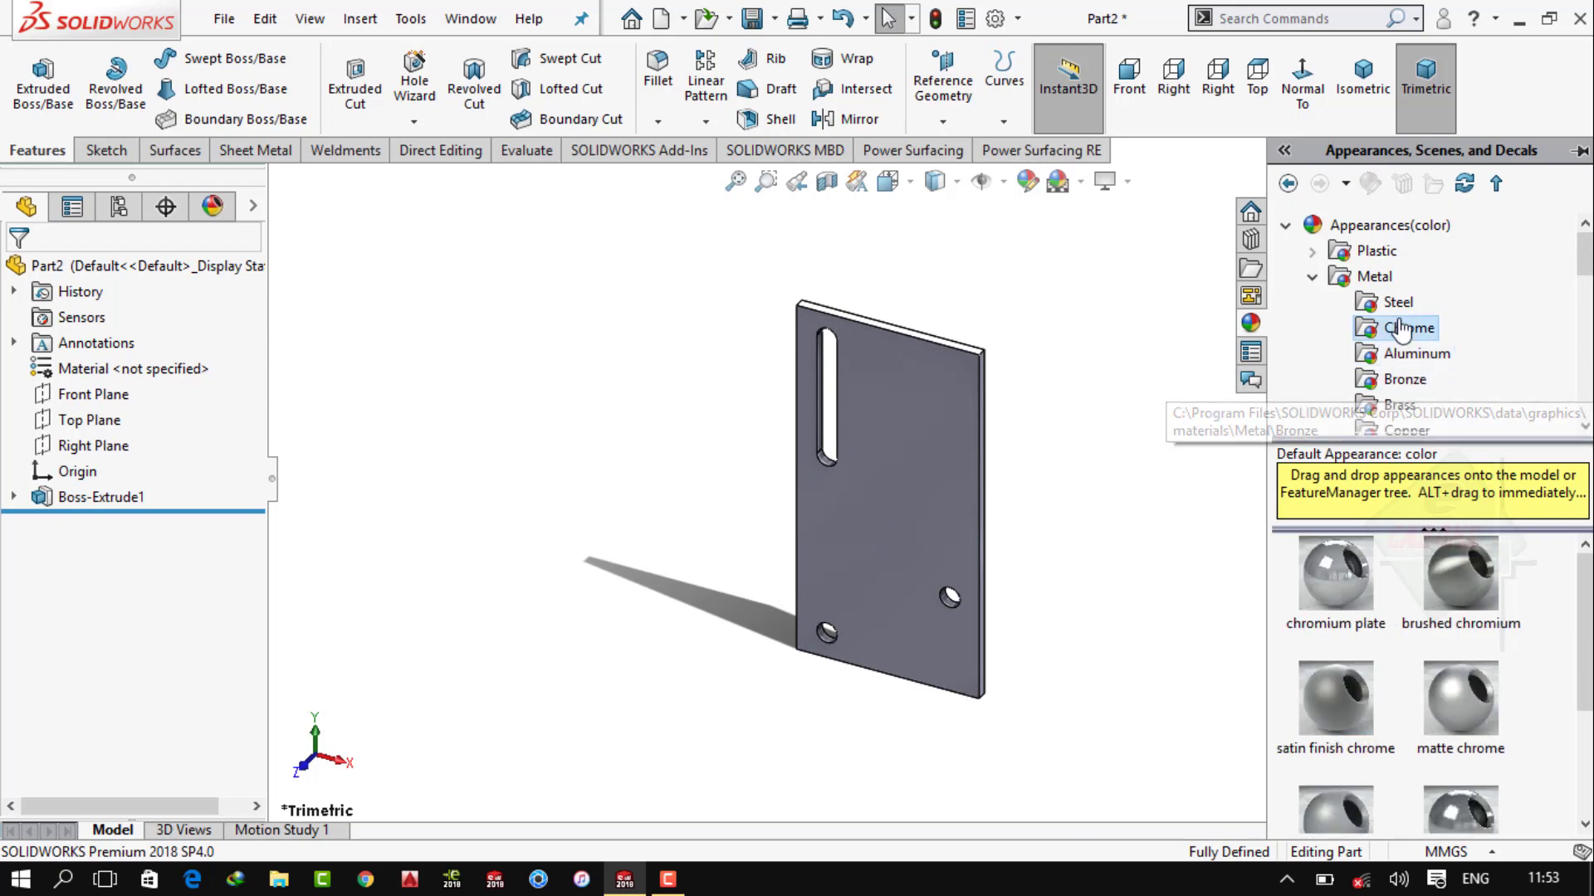
{"action": "scroll", "coordinate": [1419, 374], "scroll_direction": "down", "scroll_amount": 1}
{"action": "scroll", "coordinate": [1417, 363], "scroll_direction": "down", "scroll_amount": 2}
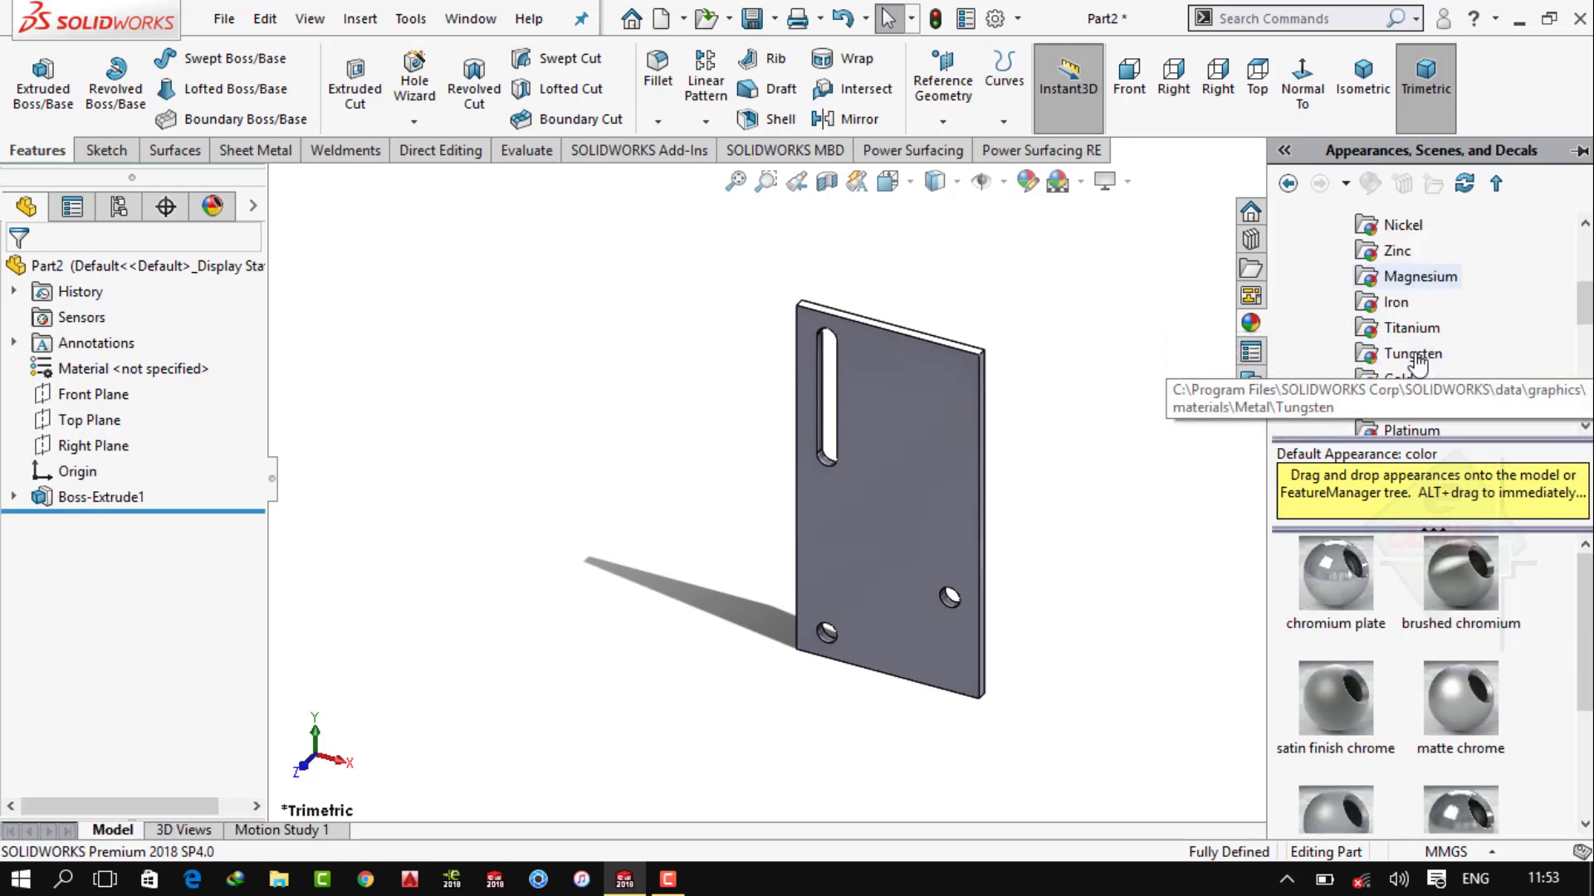
{"action": "left_click", "coordinate": [1395, 302]}
{"action": "double_click", "coordinate": [1335, 701]}
Recolour the cast iron appearance cyan
{"action": "left_click", "coordinate": [212, 205]}
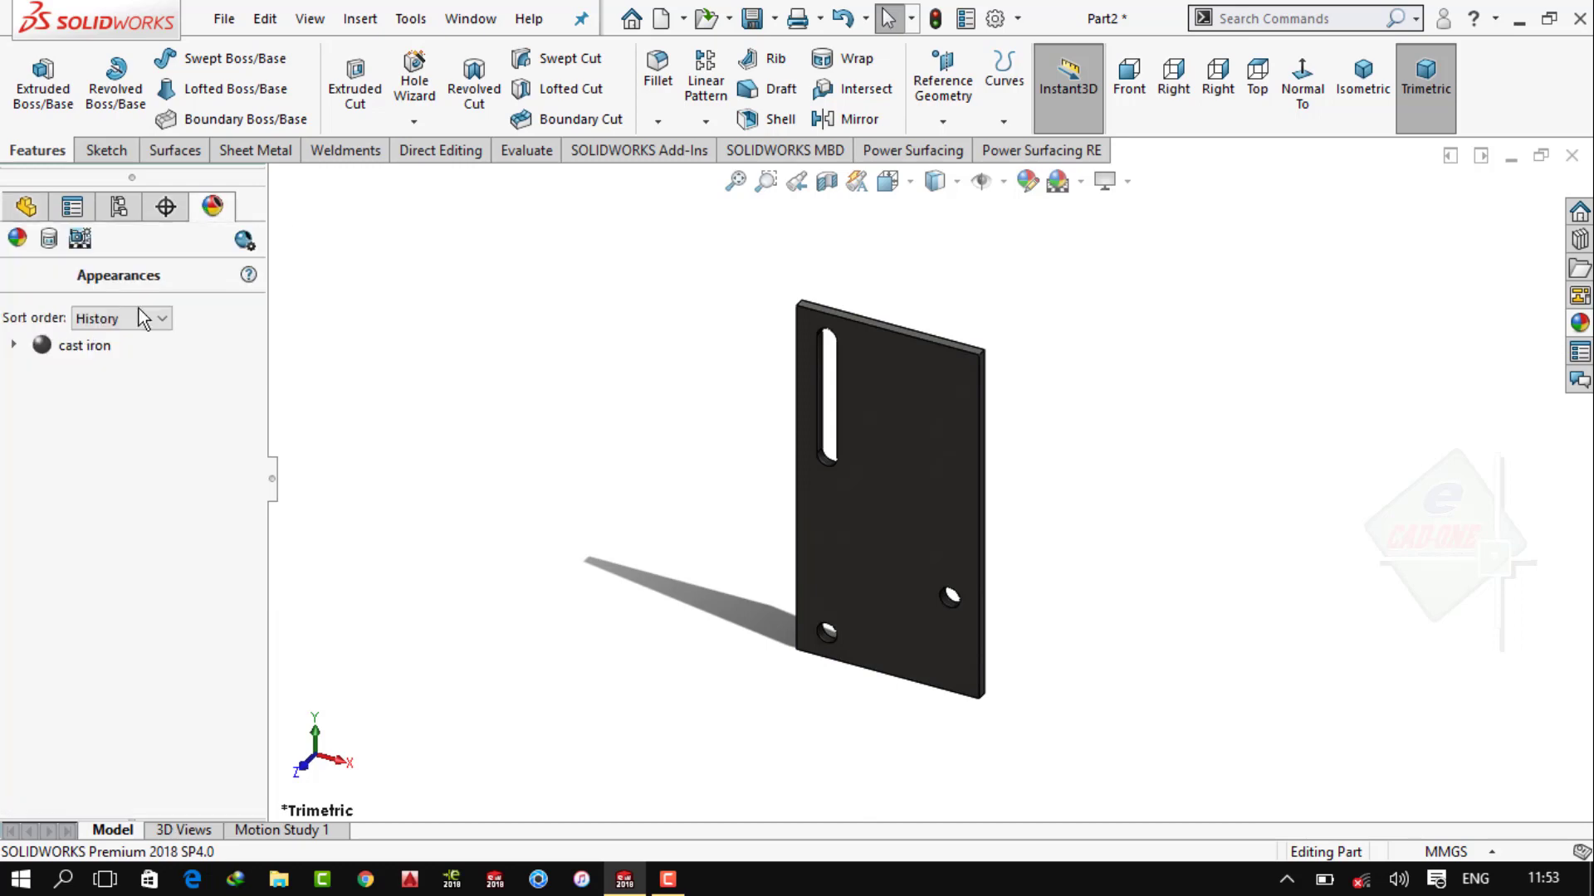
{"action": "double_click", "coordinate": [79, 347]}
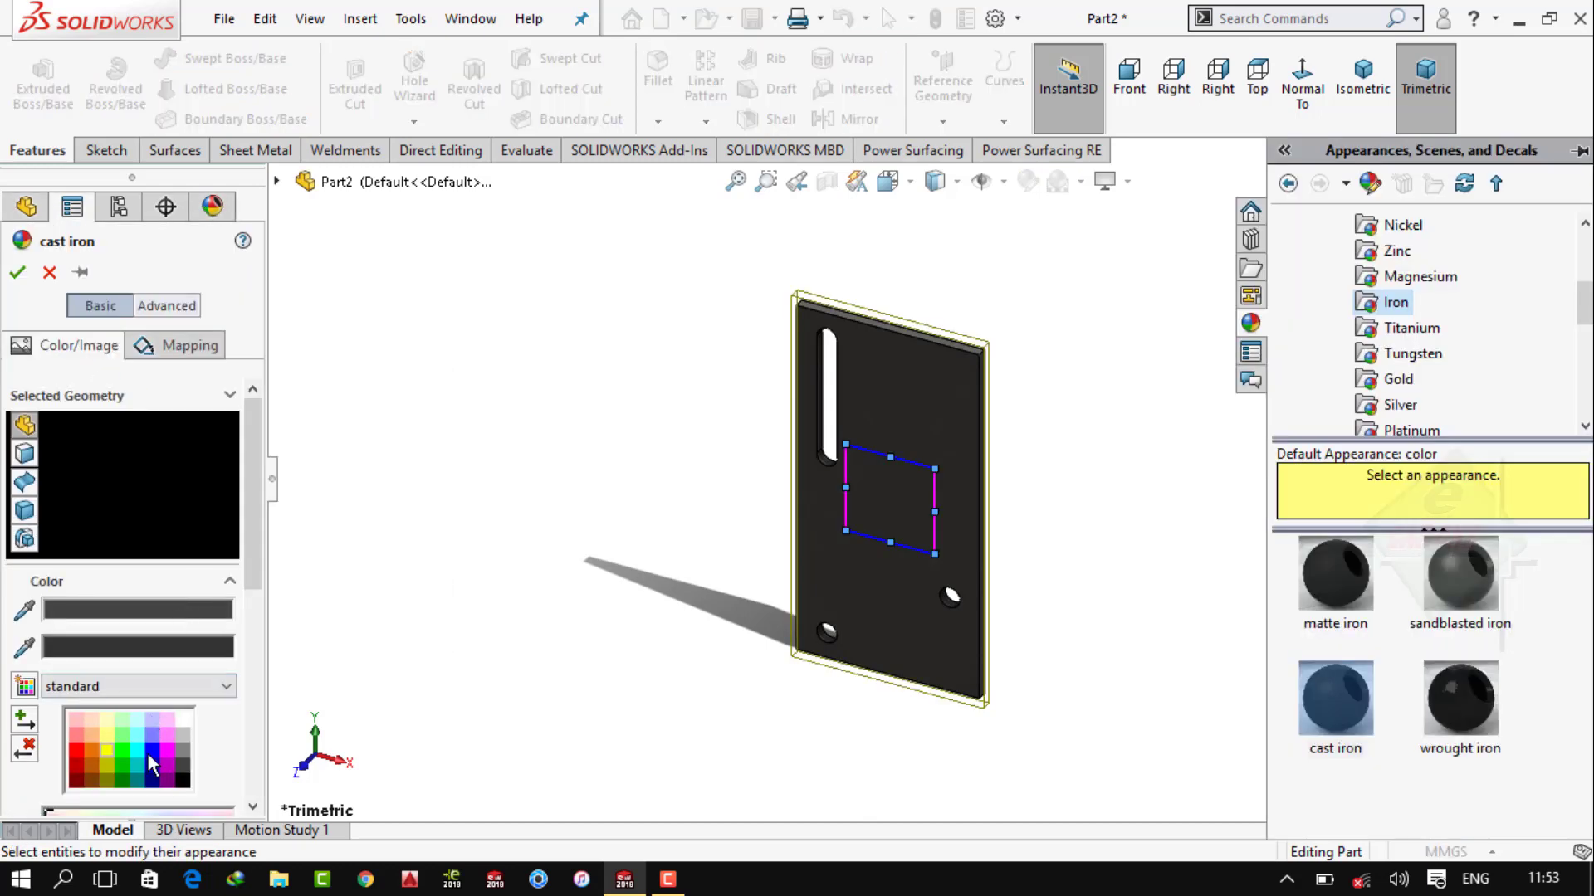
{"action": "left_click", "coordinate": [137, 763]}
{"action": "left_click", "coordinate": [19, 272]}
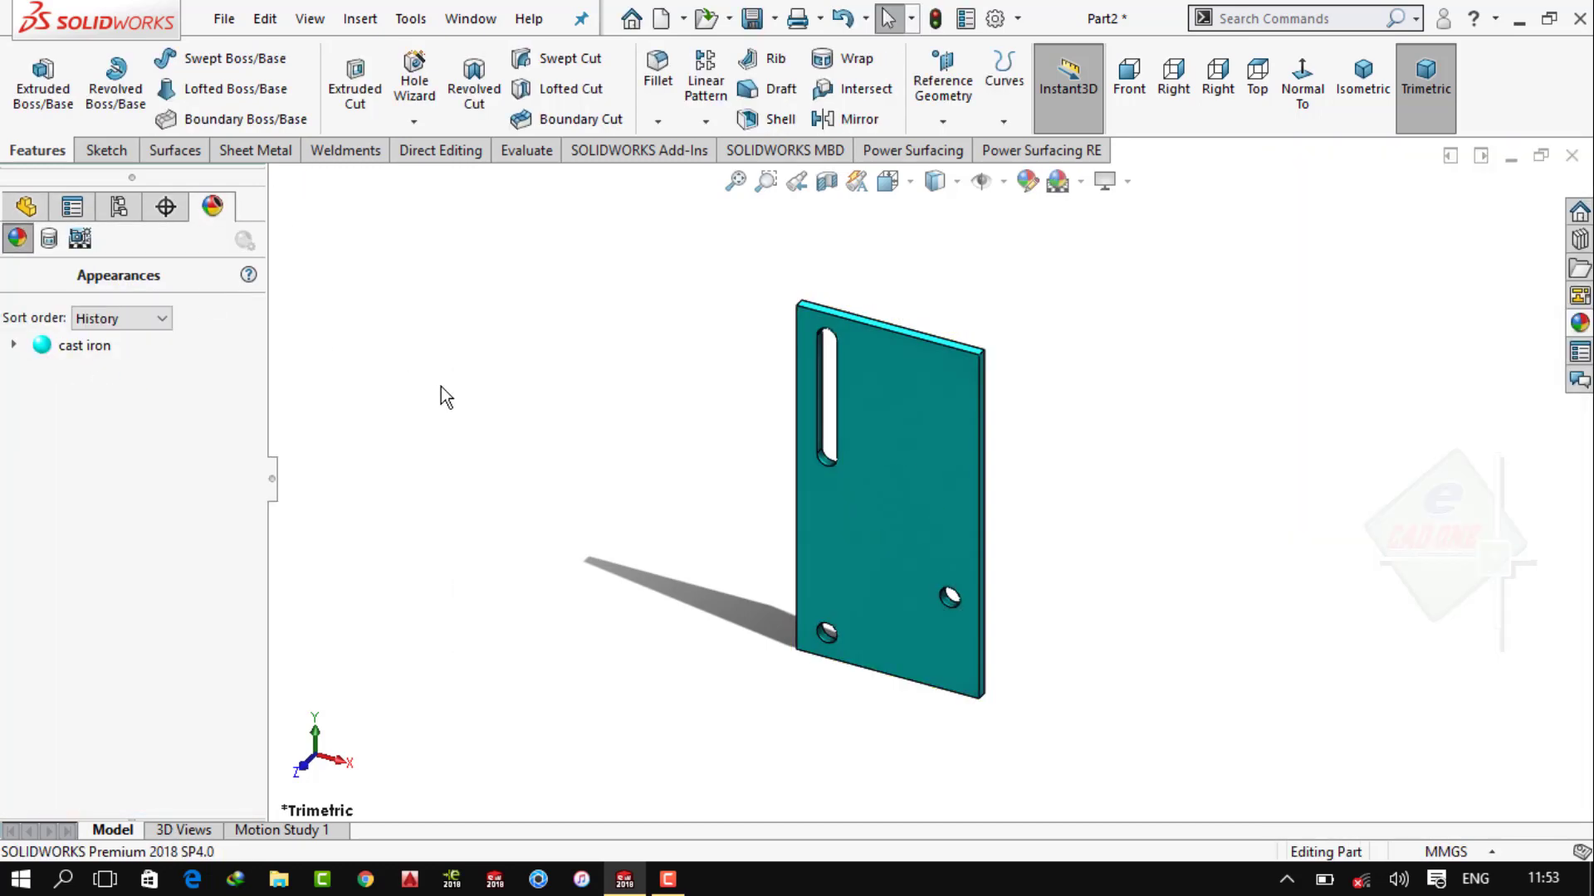
Close the part window and save all changes
{"action": "left_click", "coordinate": [1562, 162]}
{"action": "left_click", "coordinate": [754, 402]}
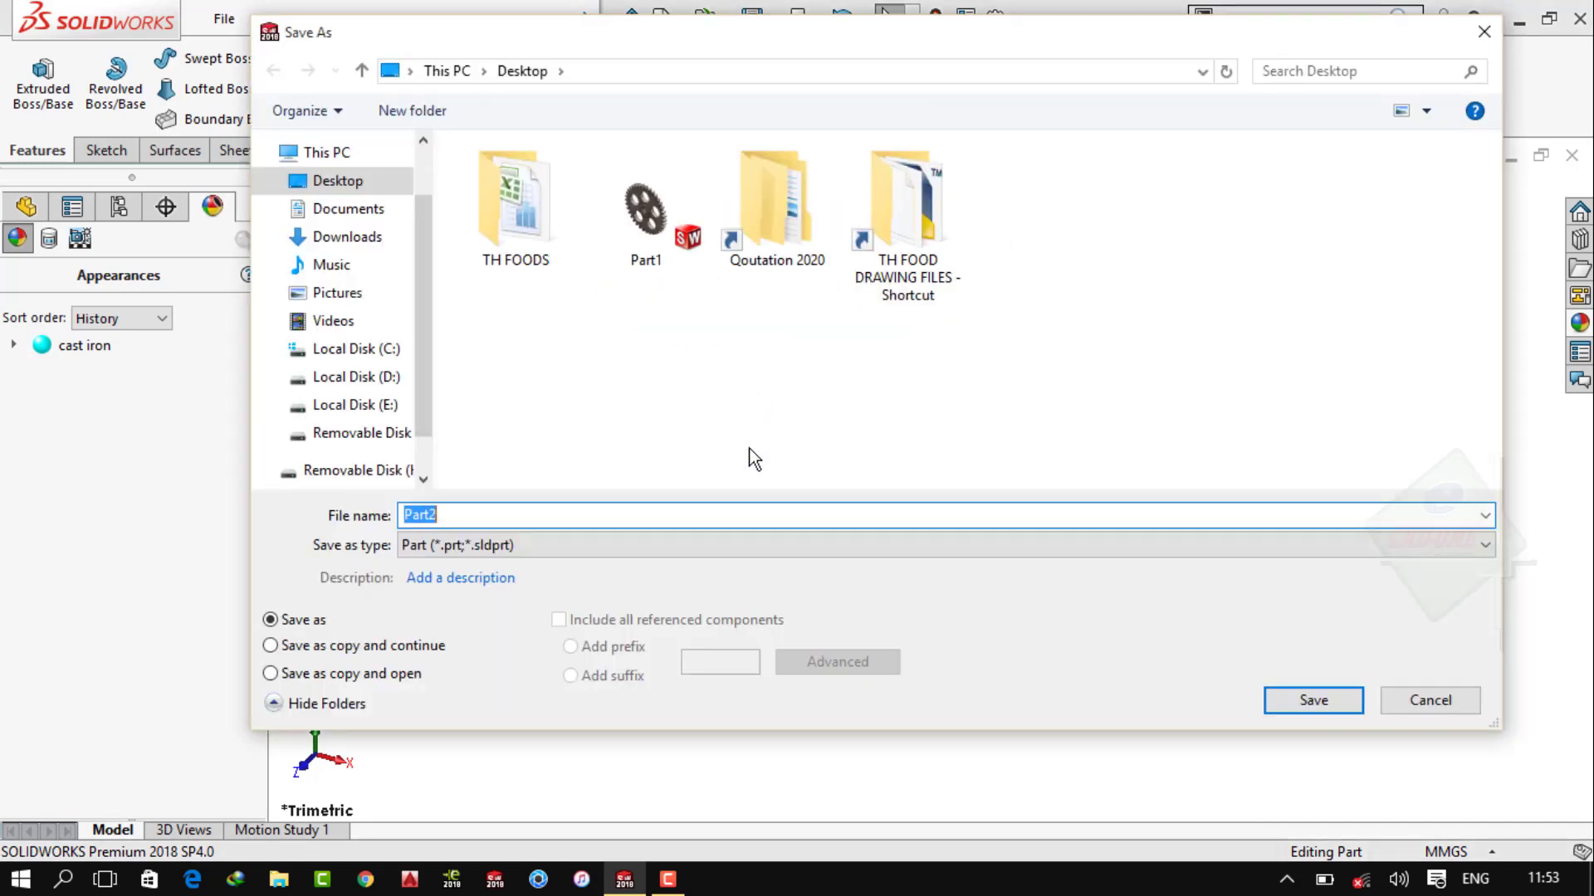
{"action": "left_click", "coordinate": [1303, 701]}
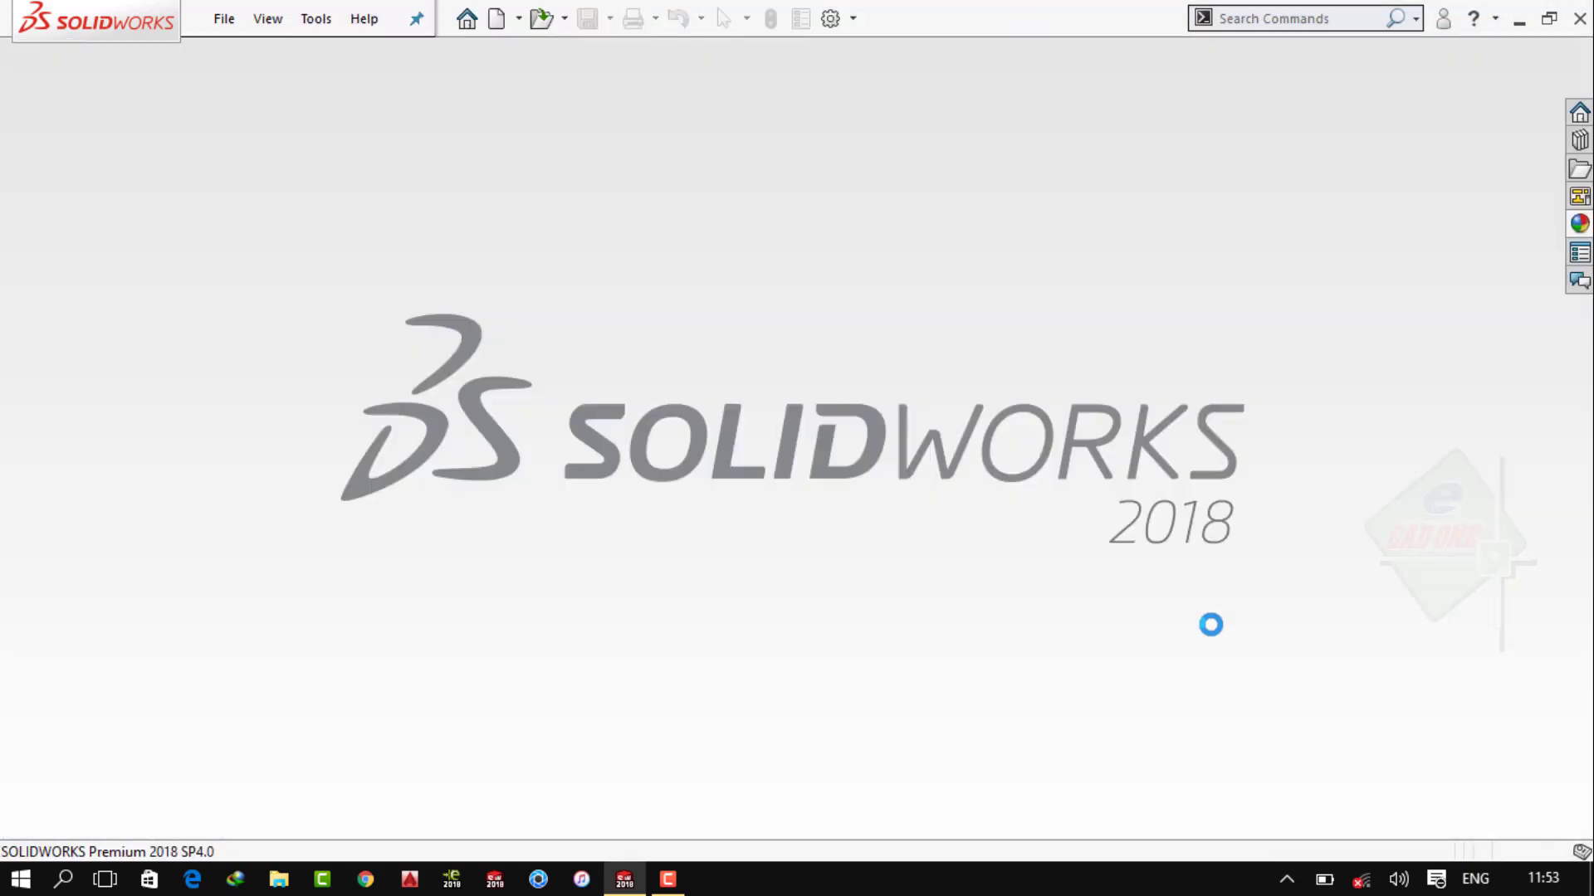
Create a new part and sketch on the Top Plane with a plain white scene
{"action": "left_click", "coordinate": [223, 20]}
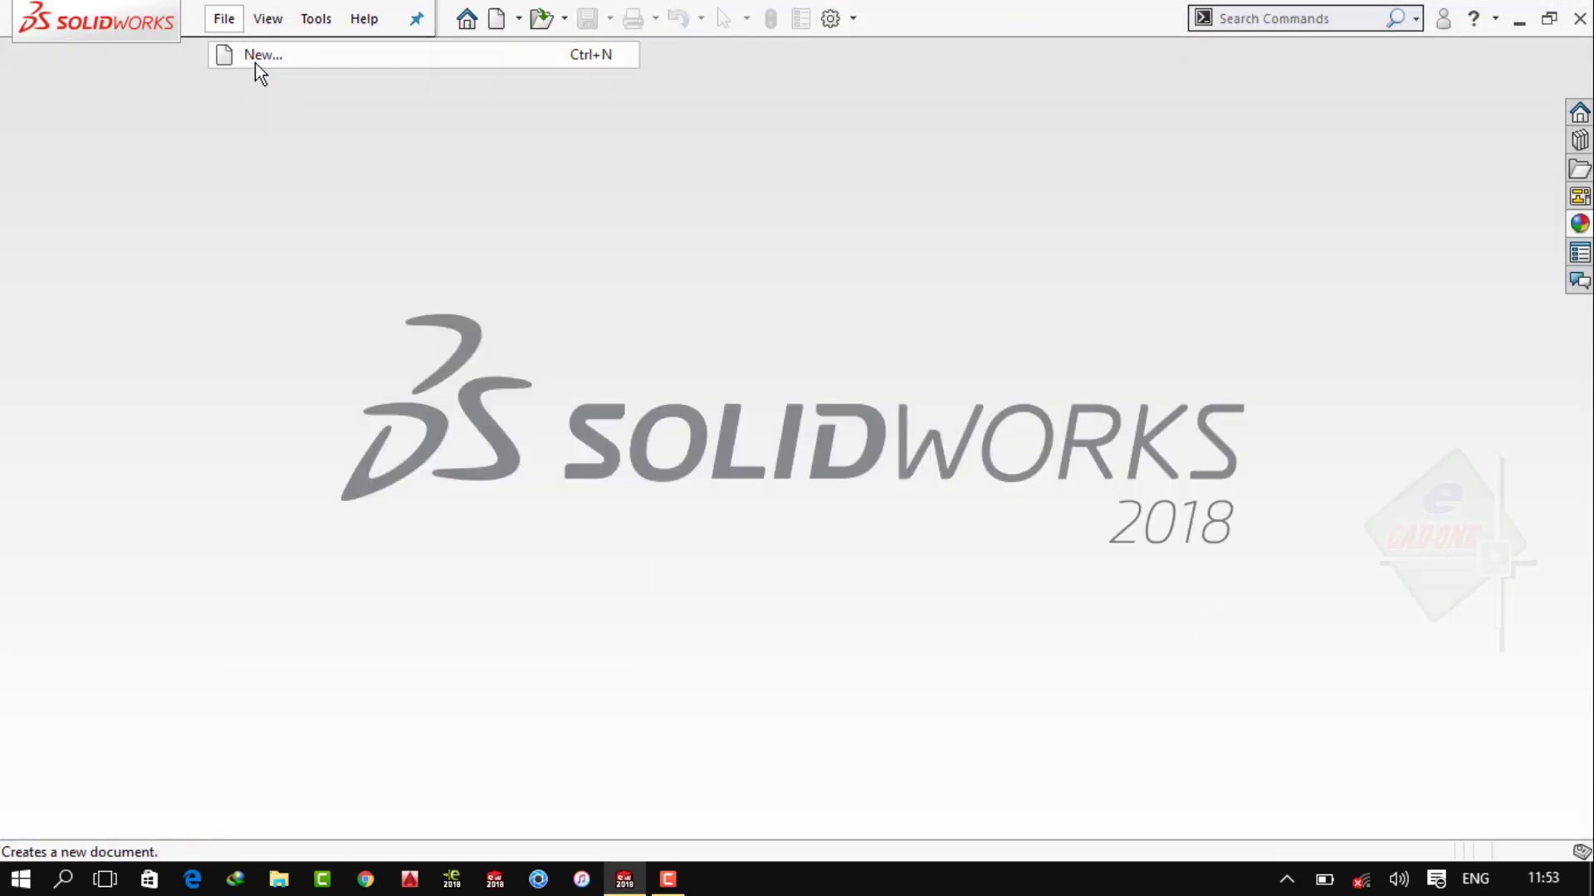
{"action": "left_click", "coordinate": [256, 58]}
{"action": "left_click", "coordinate": [882, 698]}
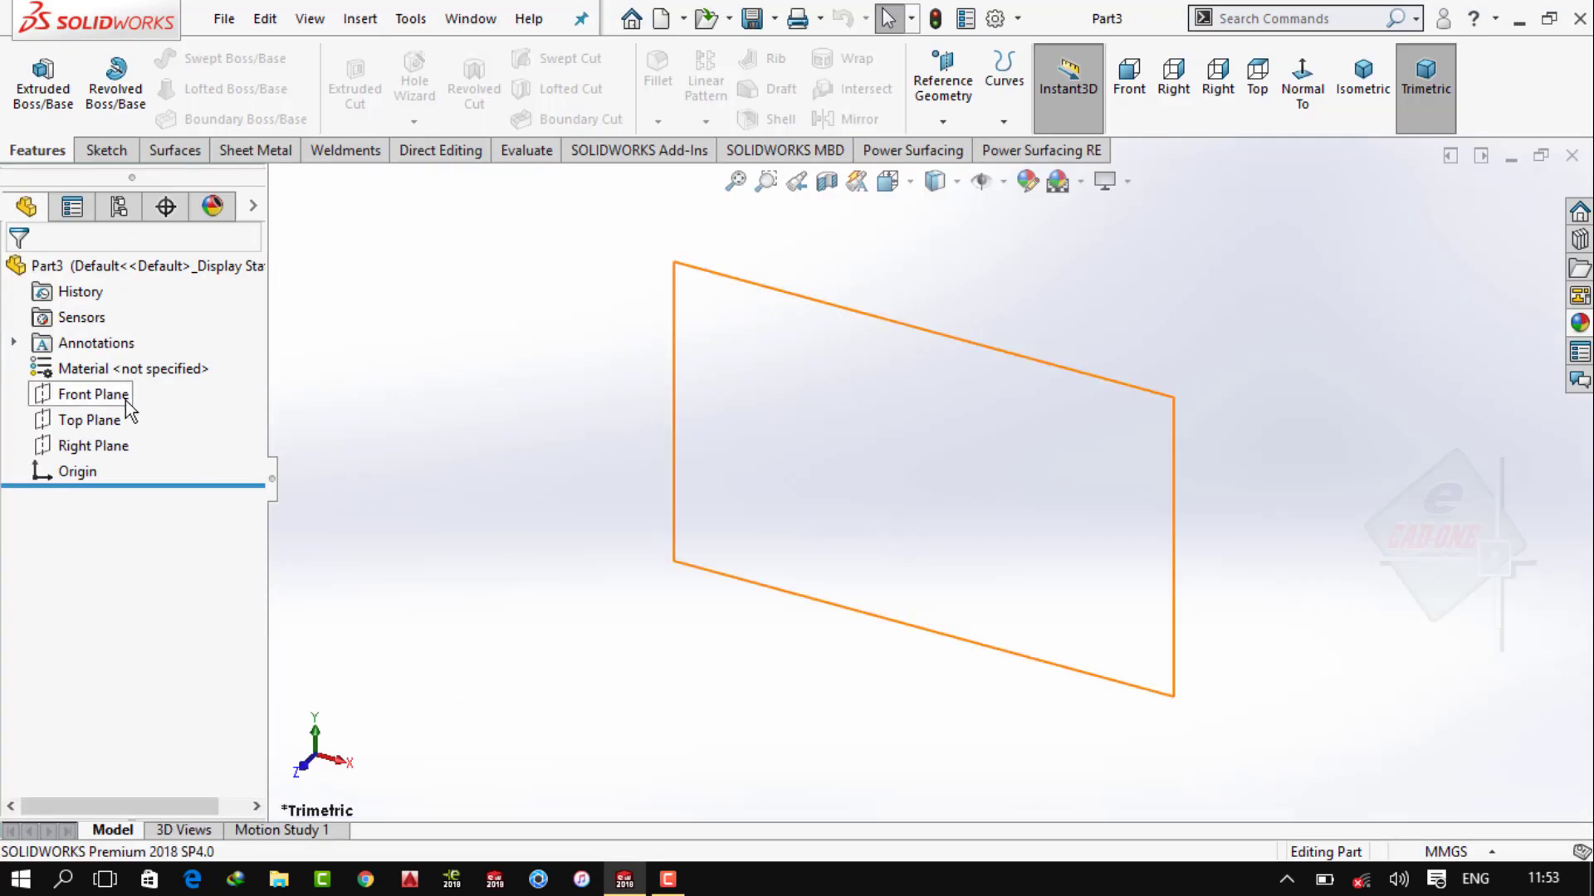
{"action": "left_click", "coordinate": [93, 394]}
{"action": "key", "text": "ctrl+8"}
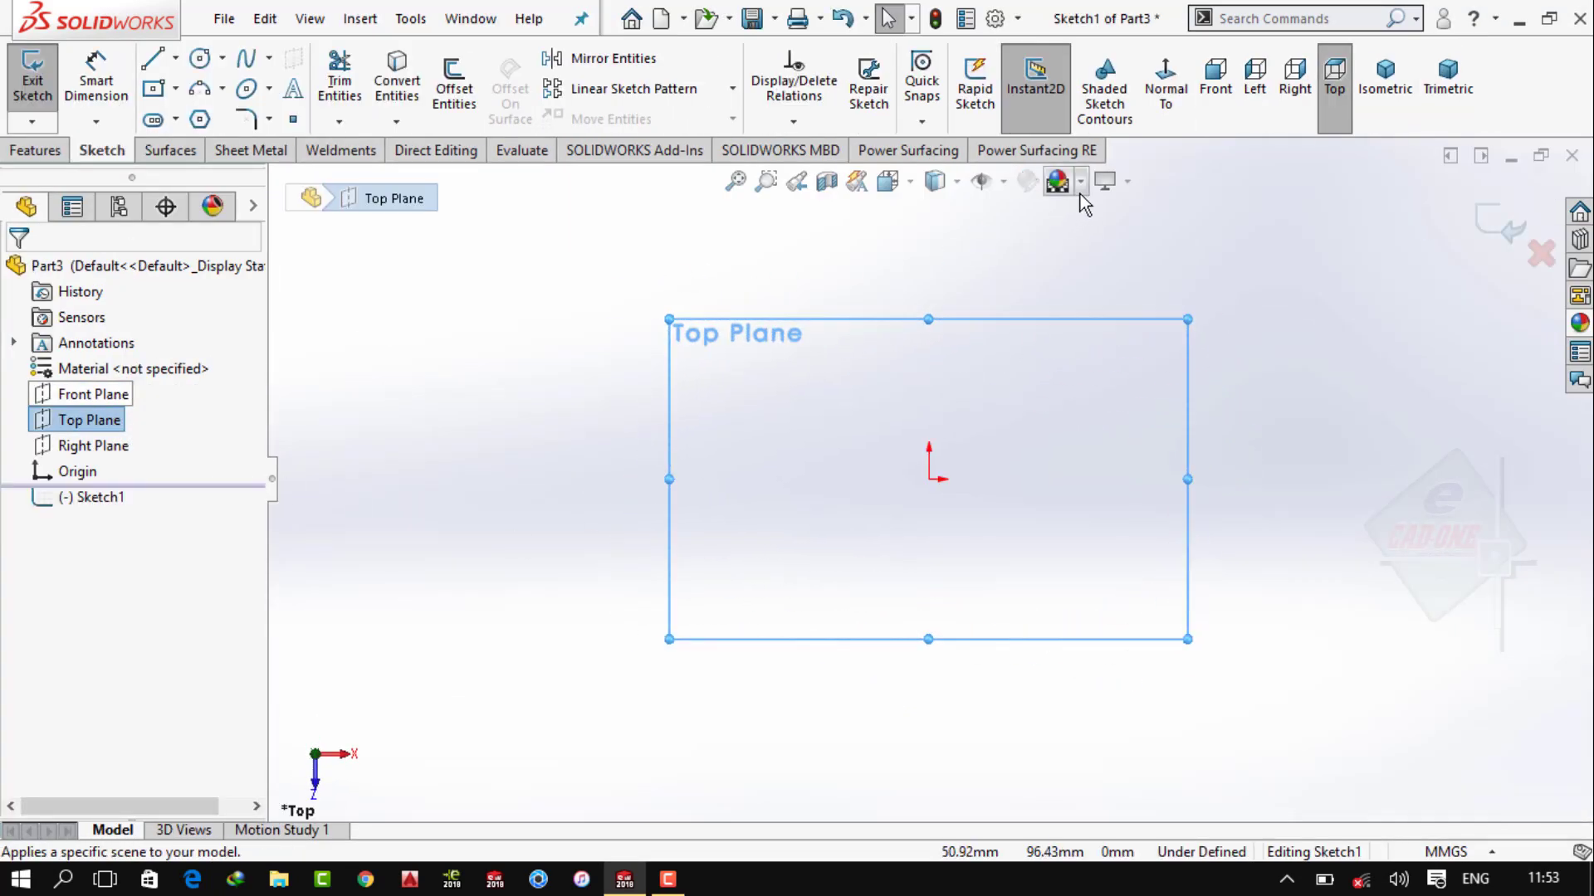
{"action": "left_click", "coordinate": [1079, 181]}
{"action": "left_click", "coordinate": [1104, 61]}
Draw a centre rectangle at the origin with equal-length sides
{"action": "left_click", "coordinate": [185, 154]}
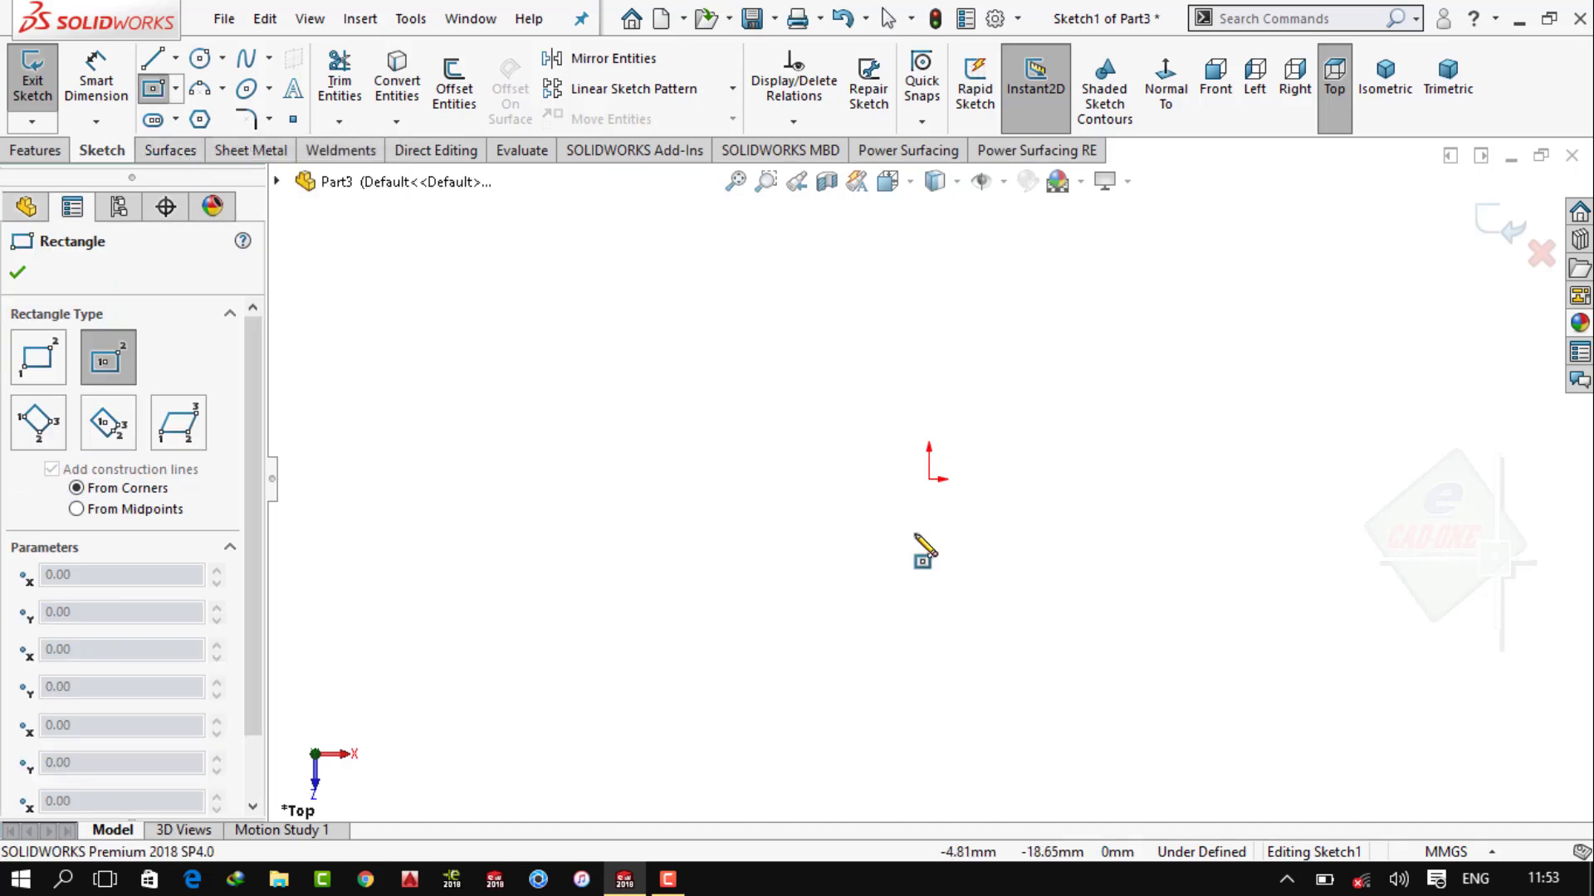
{"action": "left_click", "coordinate": [929, 479]}
{"action": "left_click", "coordinate": [985, 412]}
{"action": "key", "text": "Escape"}
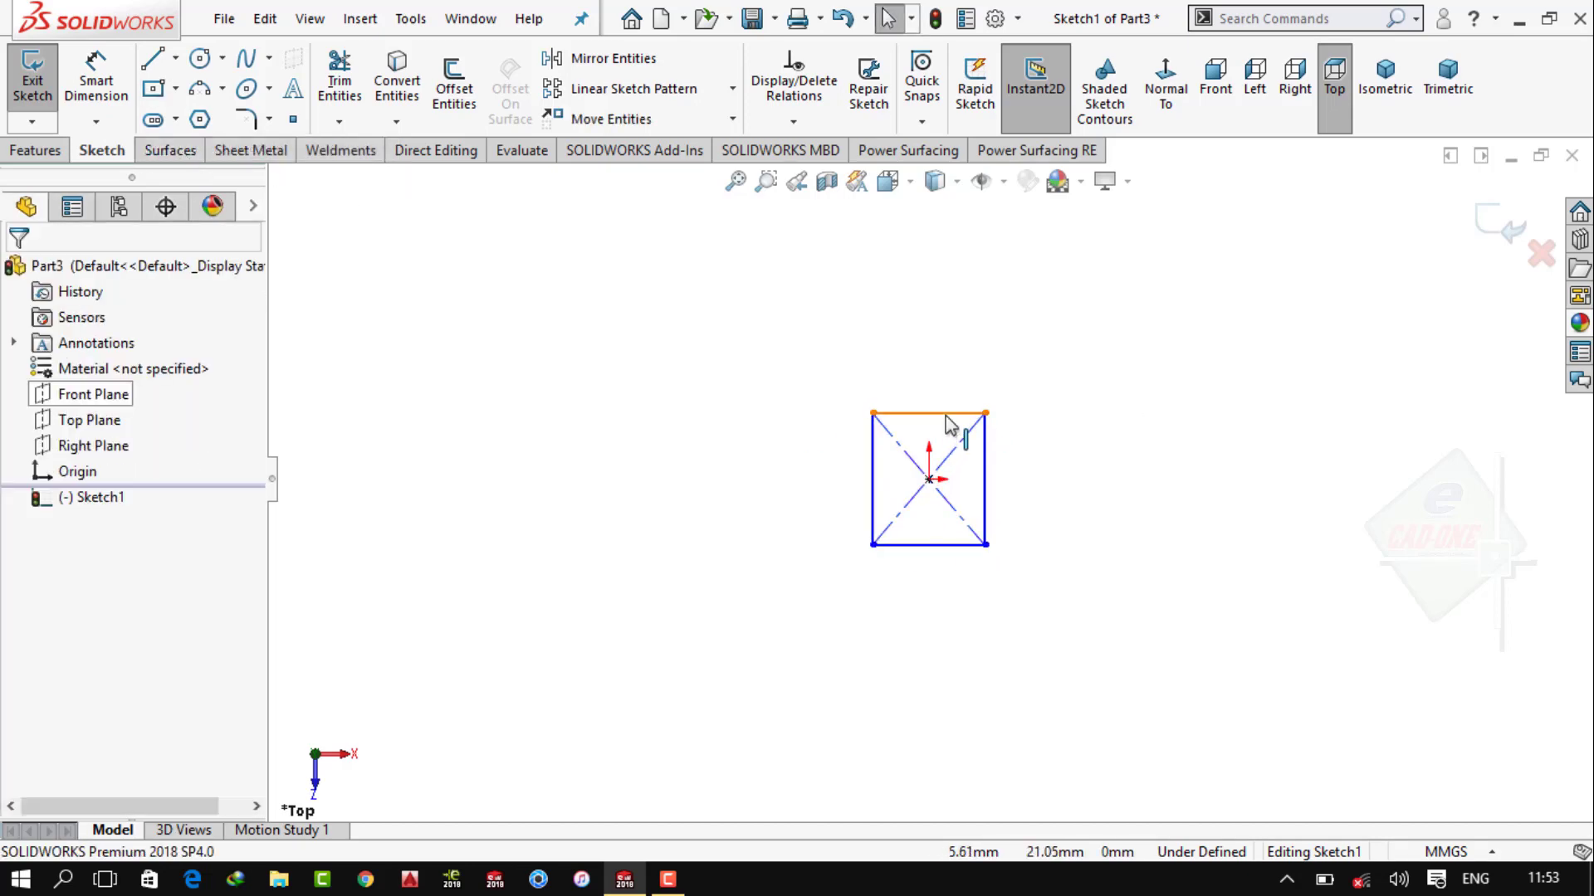
{"action": "left_click", "coordinate": [938, 413]}
{"action": "left_click", "coordinate": [872, 478], "text": "ctrl"}
{"action": "left_click", "coordinate": [1139, 396]}
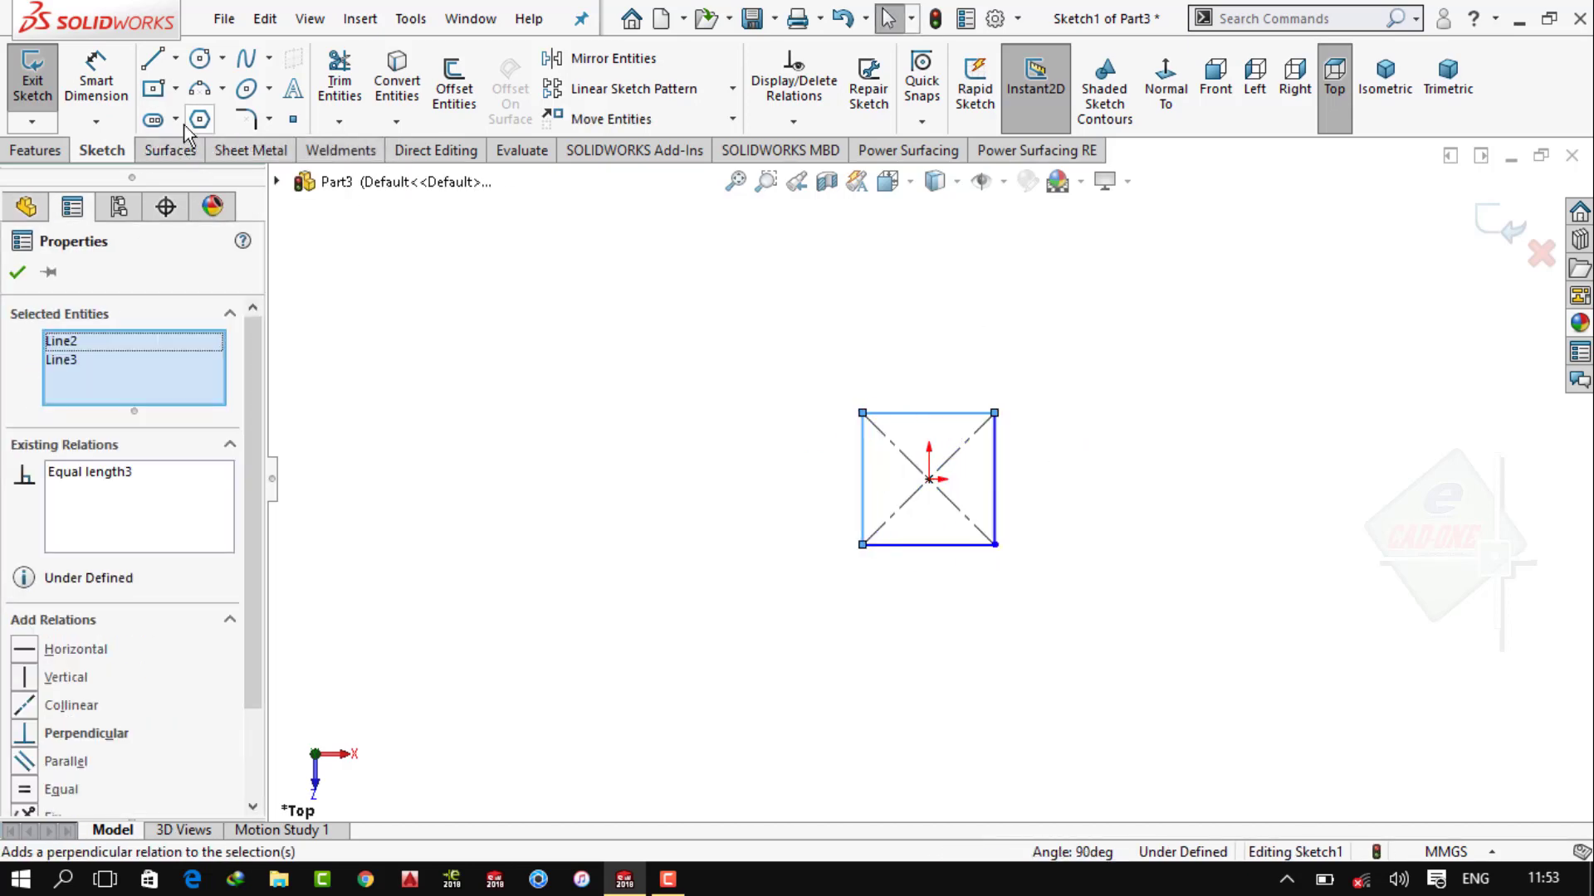
Dimension the square 4 mm and start extruding it into a block
{"action": "key", "text": "d"}
{"action": "left_click", "coordinate": [922, 412]}
{"action": "left_click", "coordinate": [919, 362]}
{"action": "type", "text": "45.3098488mm"}
{"action": "key", "text": "Return"}
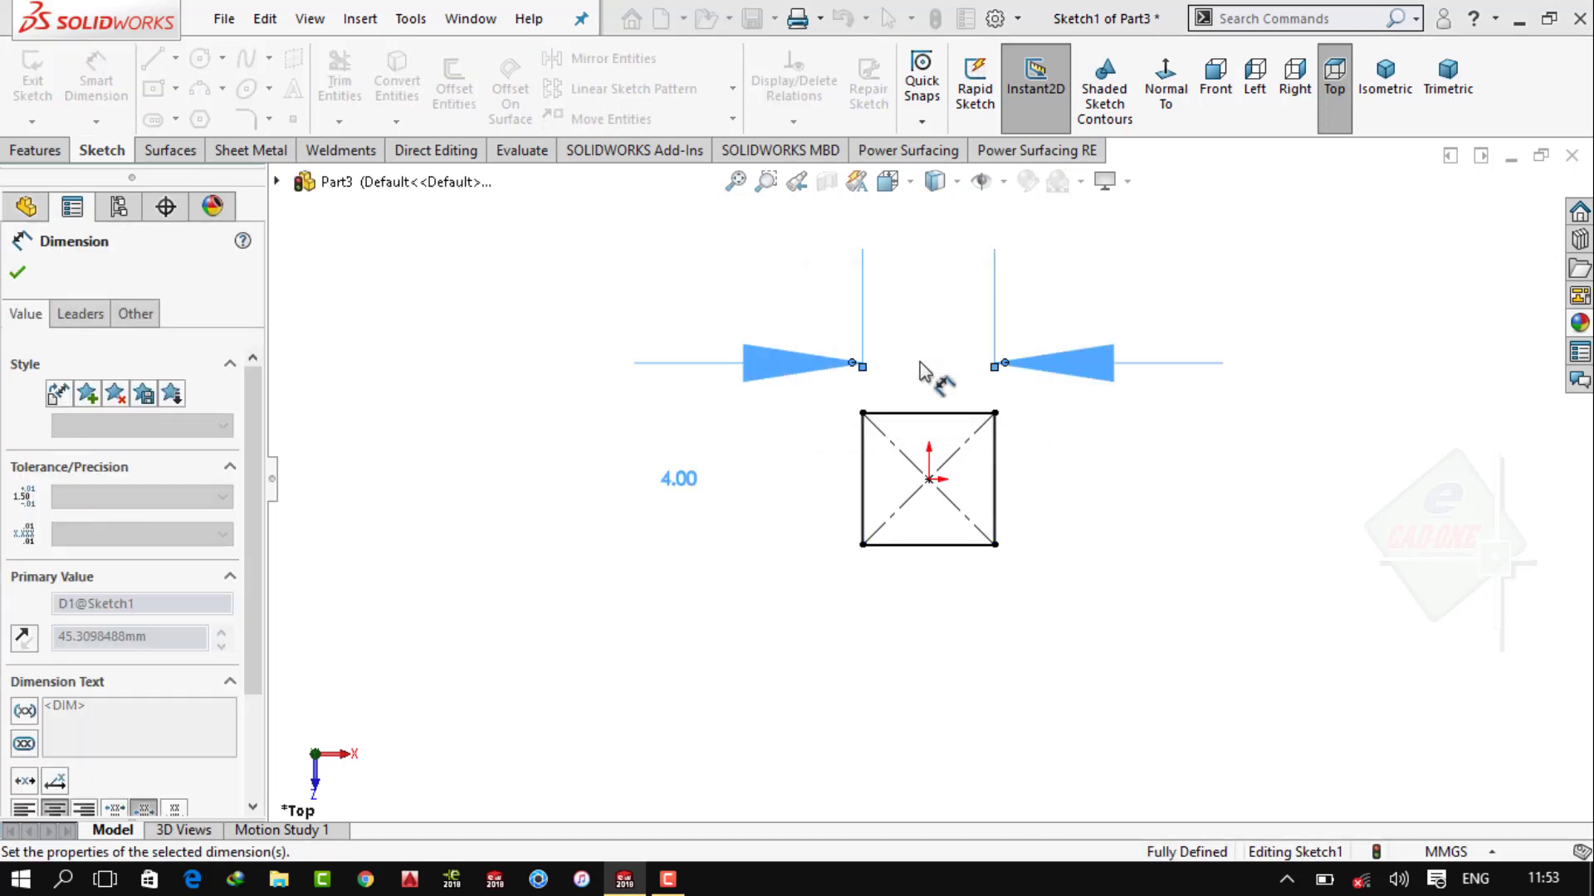
{"action": "left_click", "coordinate": [860, 468]}
{"action": "left_click", "coordinate": [825, 476]}
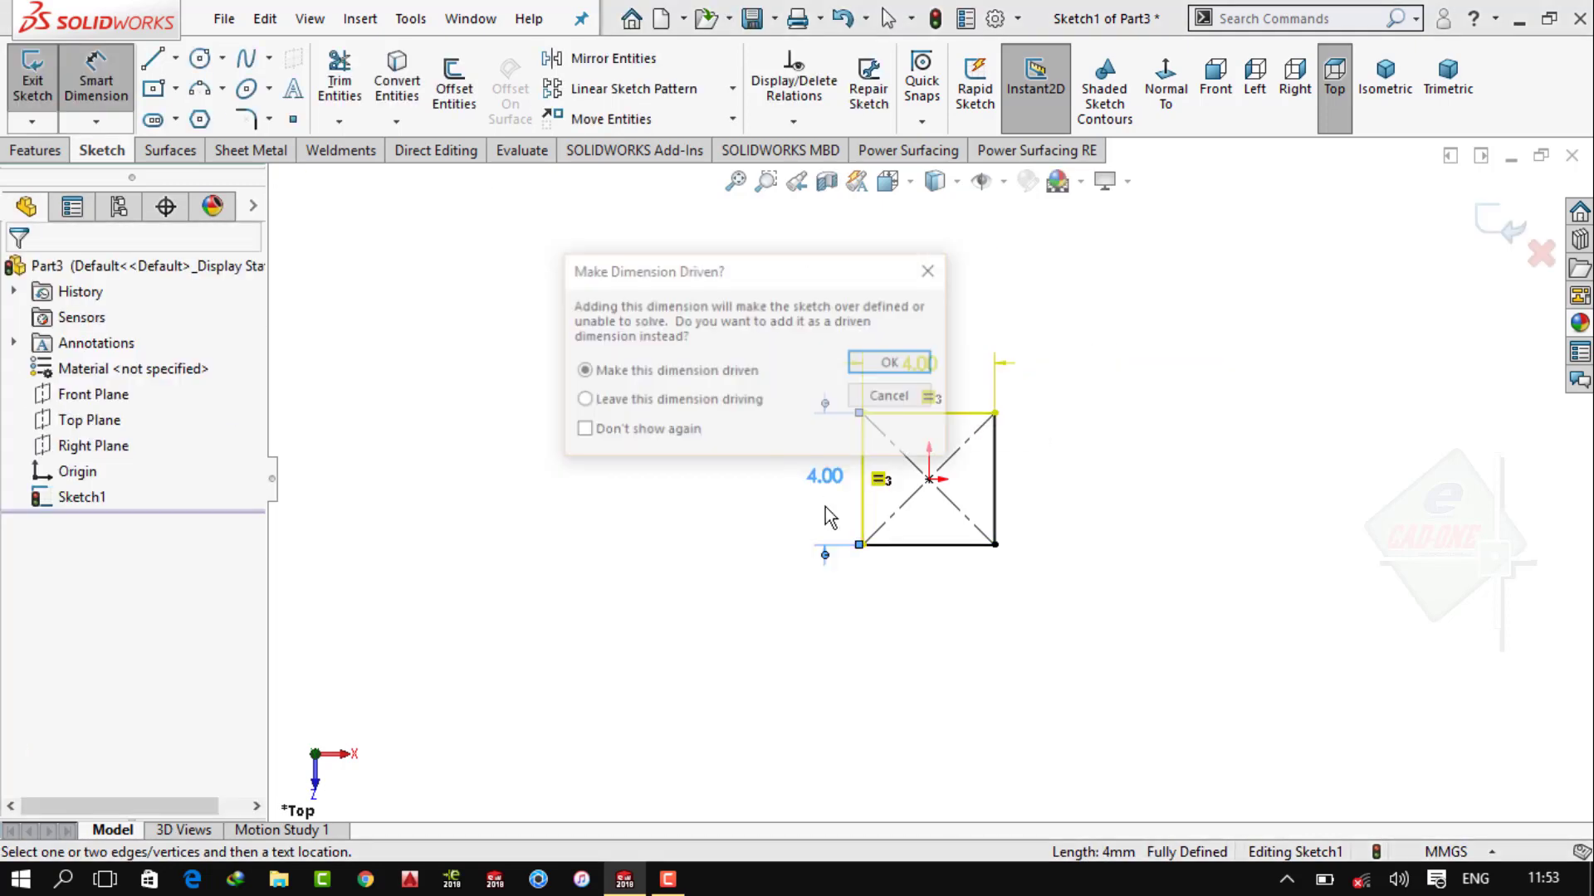
{"action": "left_click", "coordinate": [900, 363]}
{"action": "left_click", "coordinate": [35, 150]}
{"action": "left_click", "coordinate": [45, 88]}
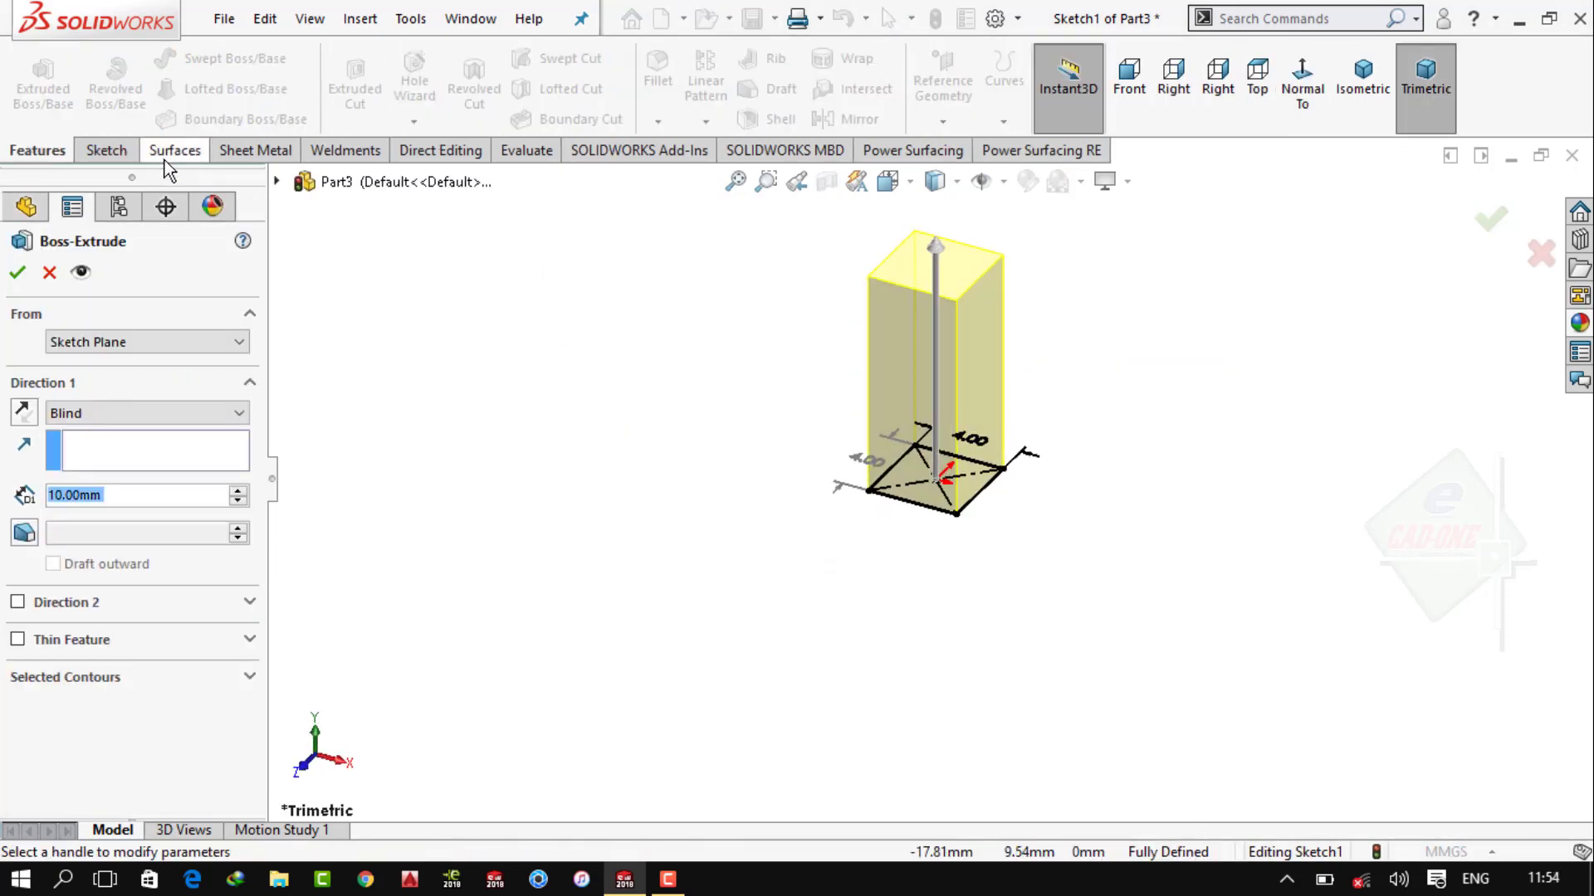
Accept the block extrusion and round four of its edges with 1.999 mm fillets
{"action": "key", "text": "Return"}
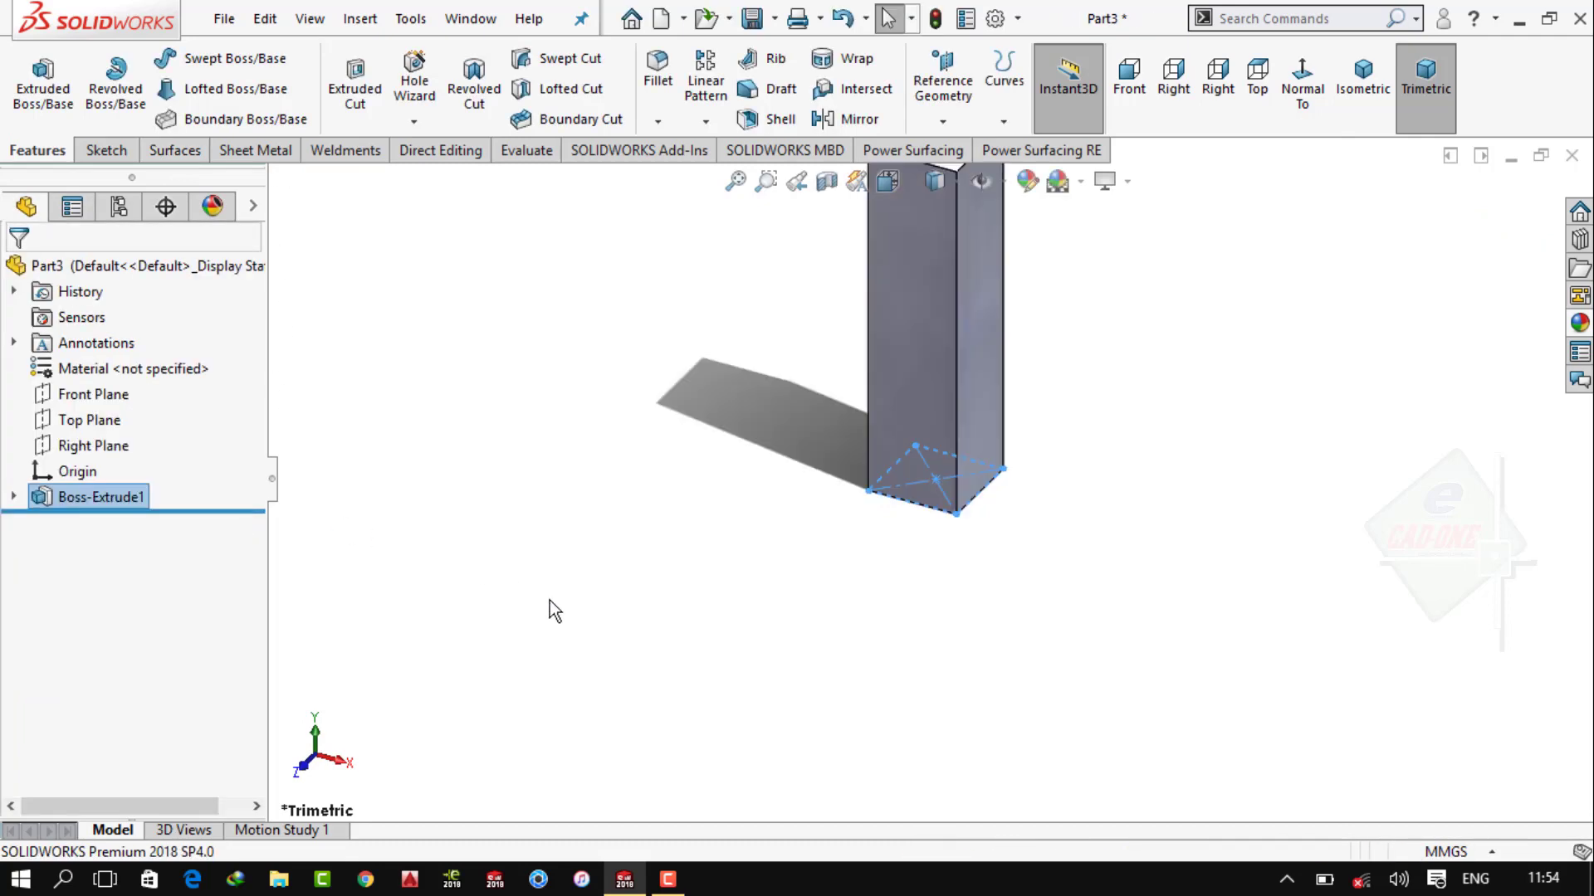
{"action": "scroll", "coordinate": [929, 477], "scroll_direction": "up", "scroll_amount": 2}
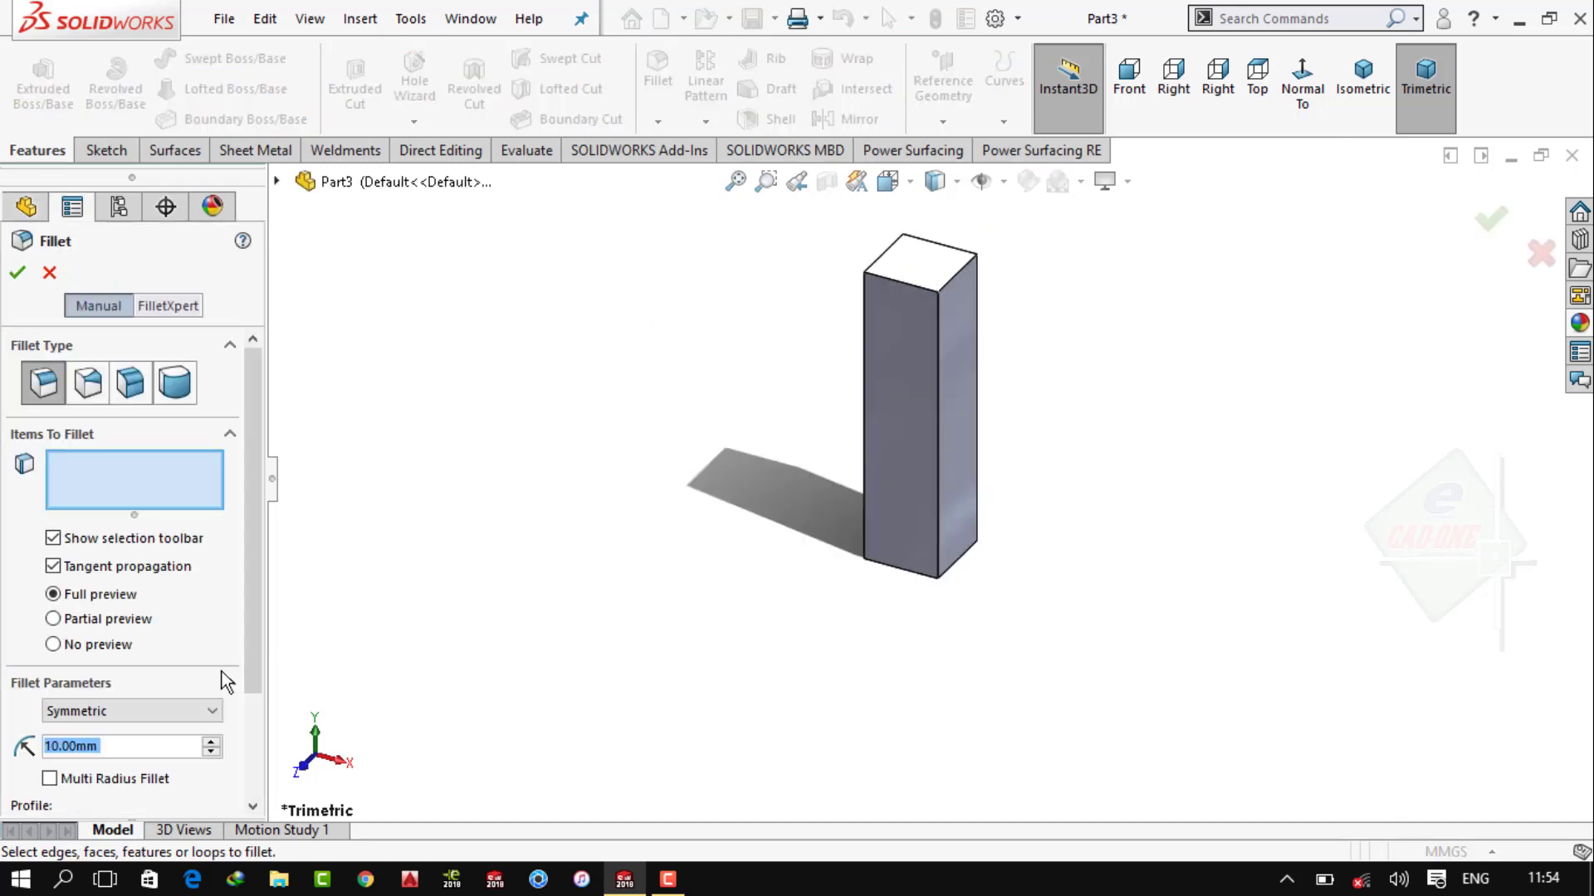
{"action": "left_click", "coordinate": [143, 754]}
{"action": "type", "text": "1."}
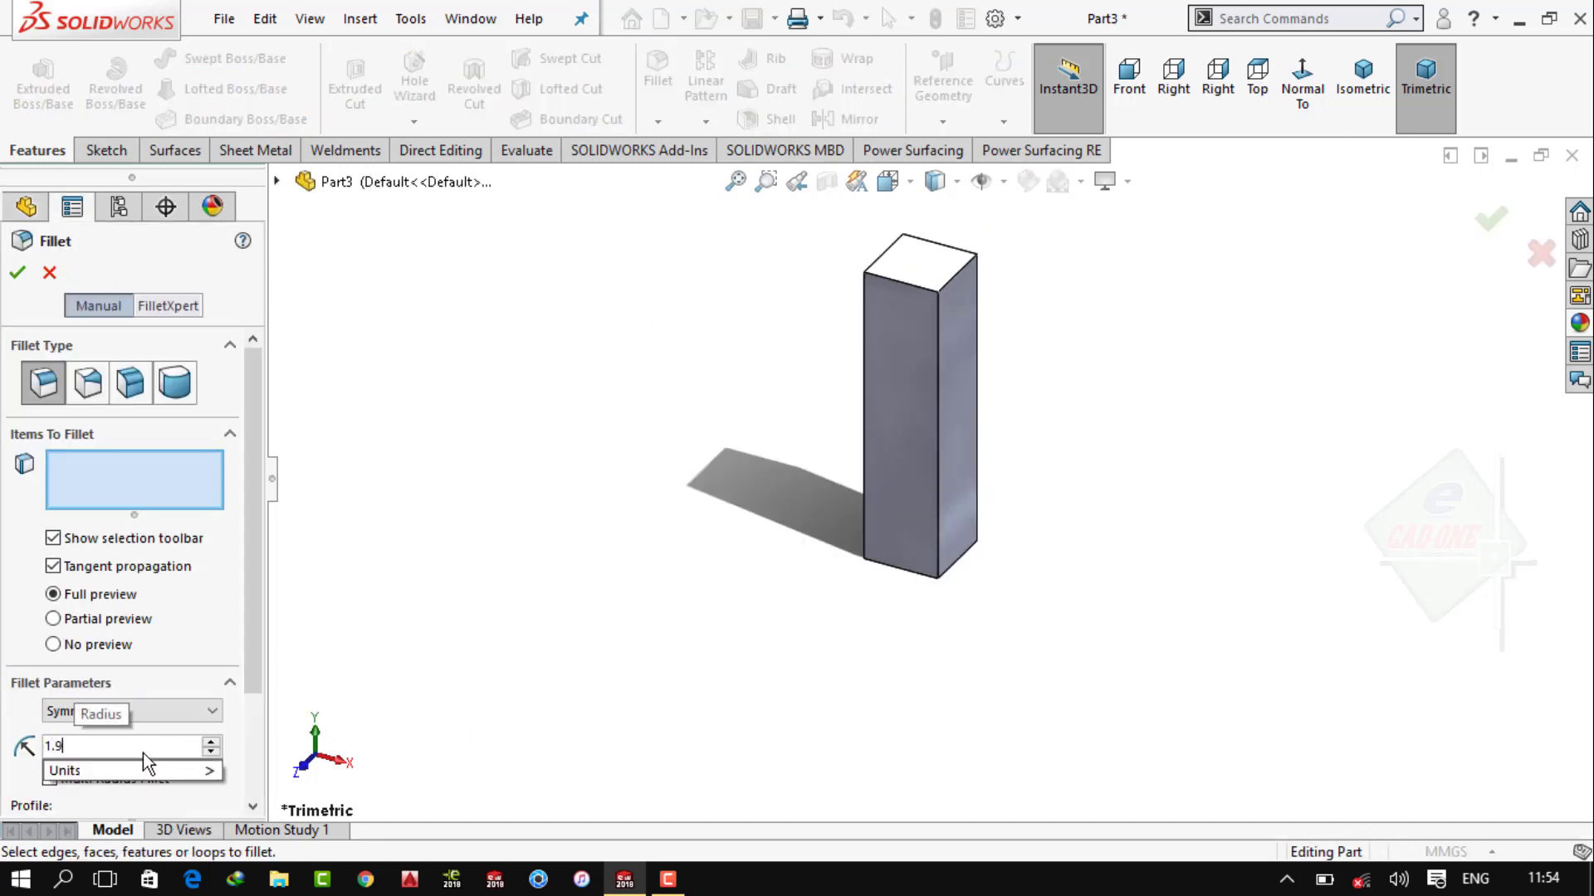
{"action": "type", "text": "999mm"}
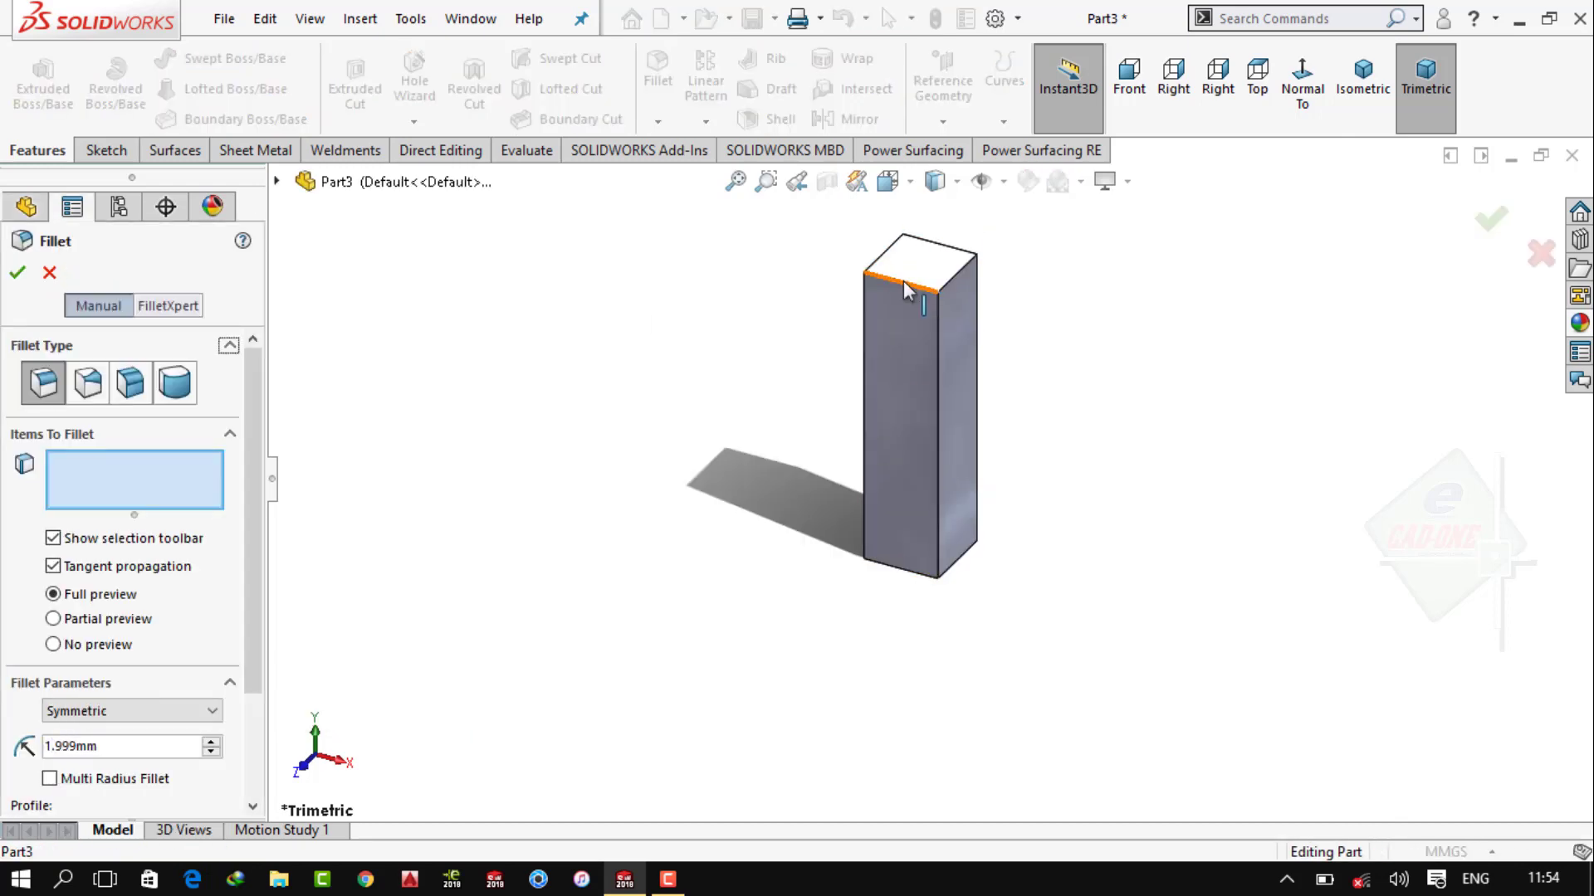
{"action": "left_click", "coordinate": [949, 282]}
{"action": "left_click", "coordinate": [947, 568]}
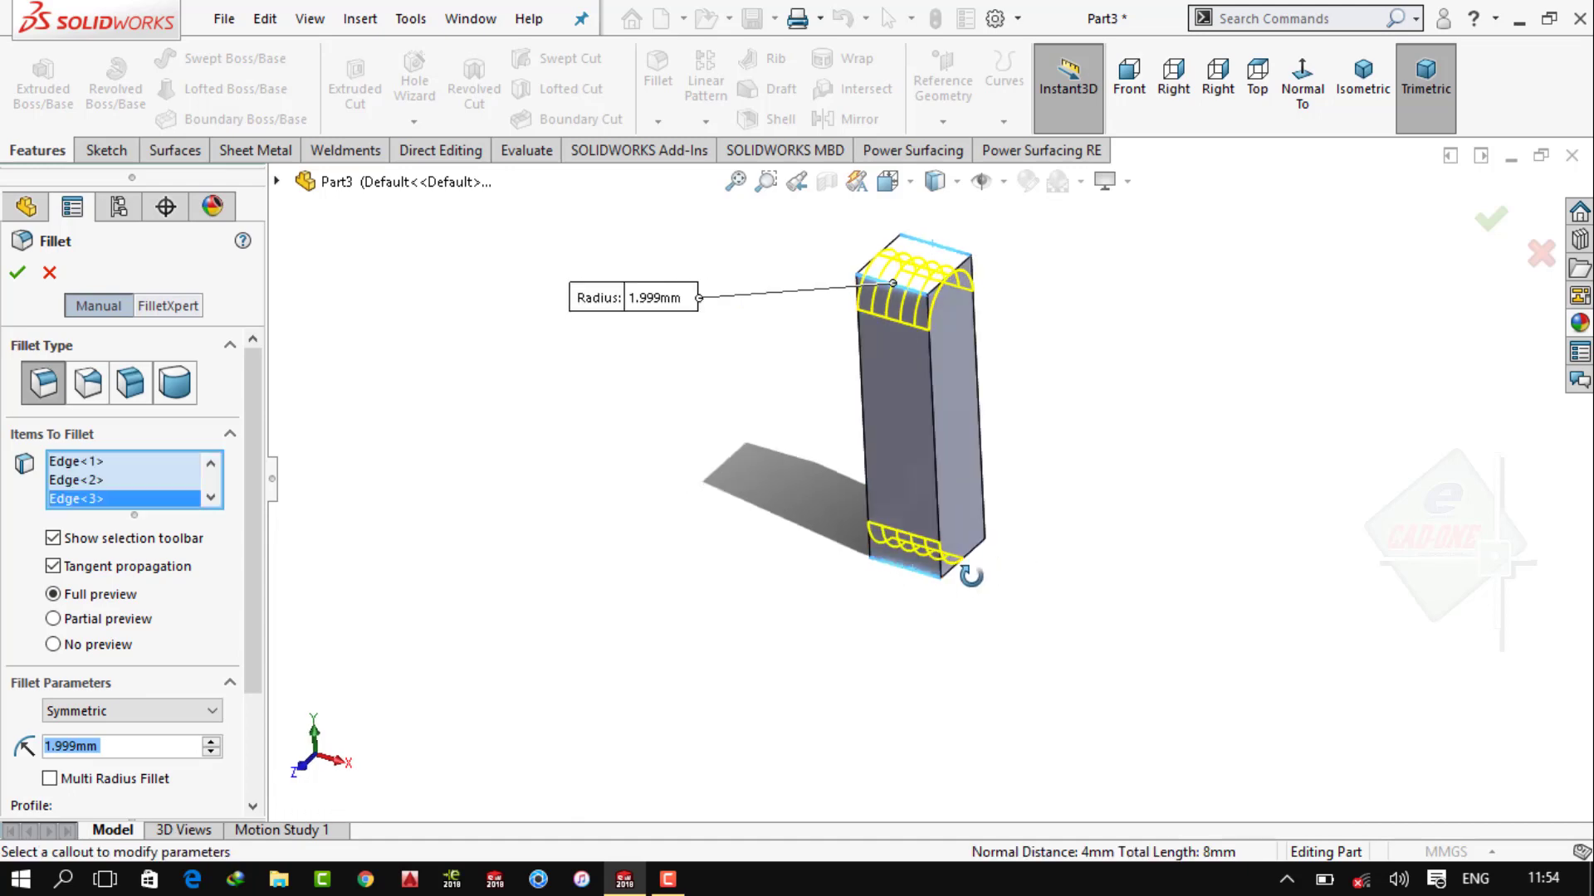
{"action": "middle_click_drag", "start_coordinate": [944, 575], "coordinate": [1036, 544]}
{"action": "left_click", "coordinate": [1051, 514]}
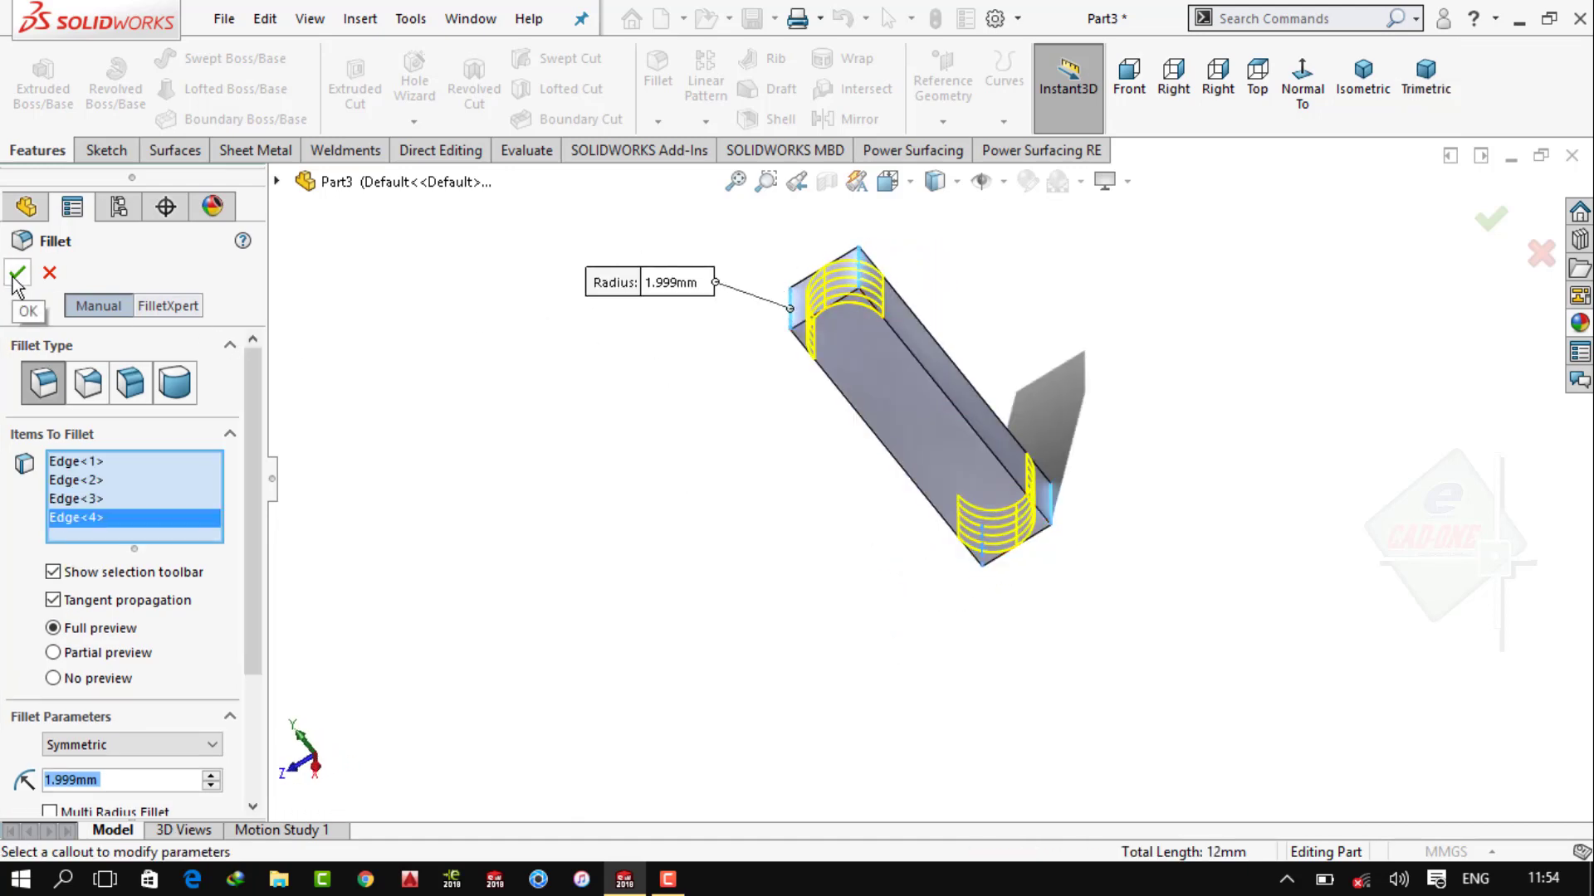
{"action": "left_click", "coordinate": [17, 275]}
Apply the Metal > Steel brushed steel appearance to the block in isometric view
{"action": "left_click", "coordinate": [1343, 98]}
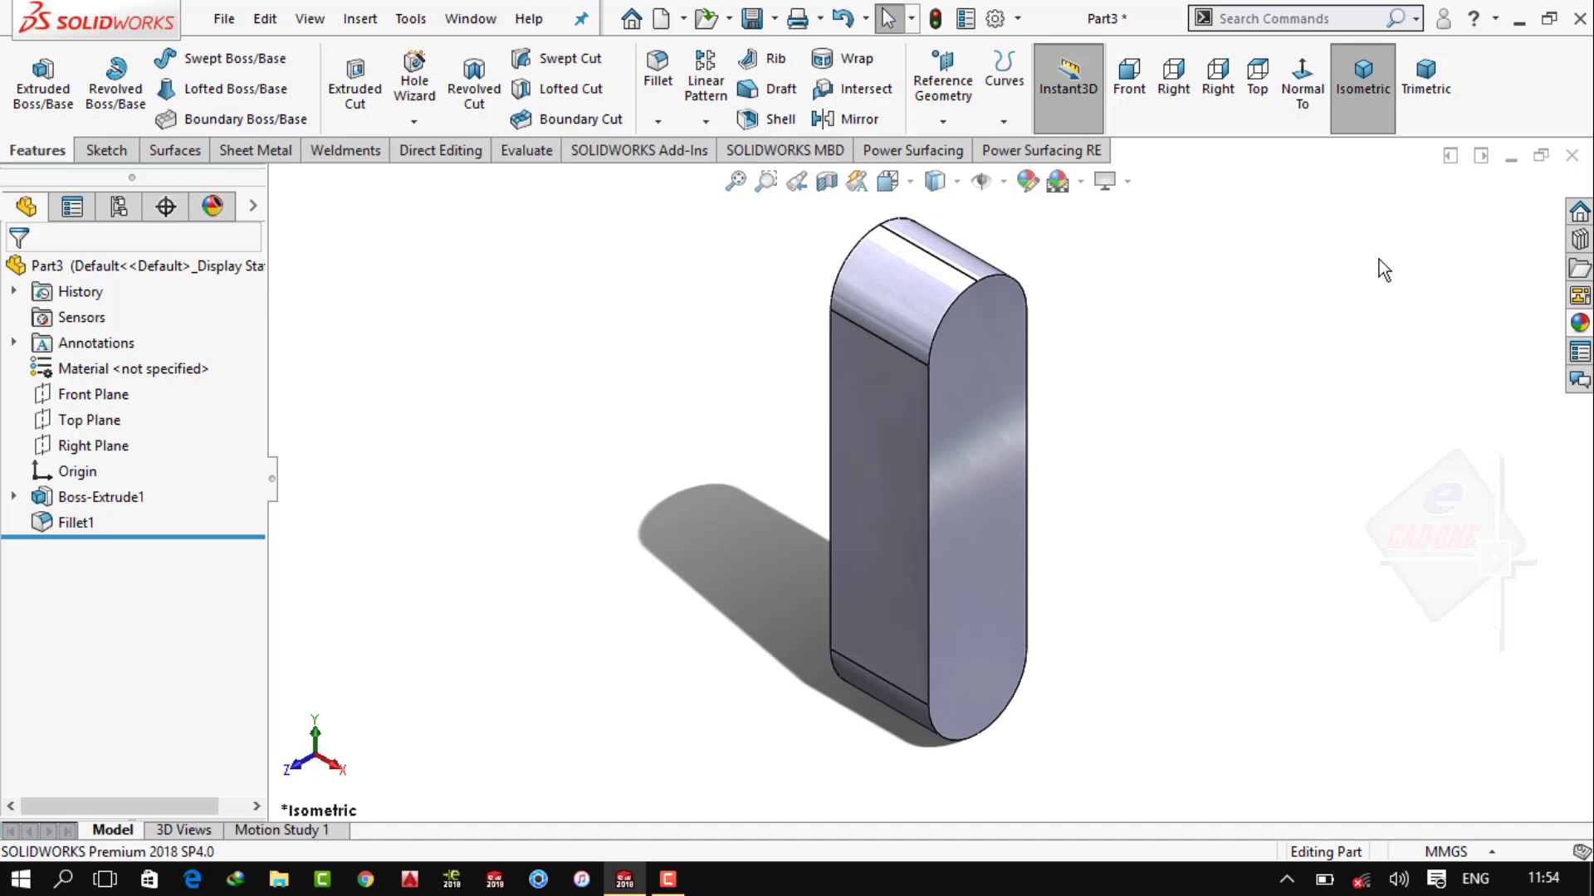
{"action": "left_click", "coordinate": [1575, 327]}
{"action": "scroll", "coordinate": [1411, 332], "scroll_direction": "up", "scroll_amount": 3}
{"action": "left_click", "coordinate": [1398, 302]}
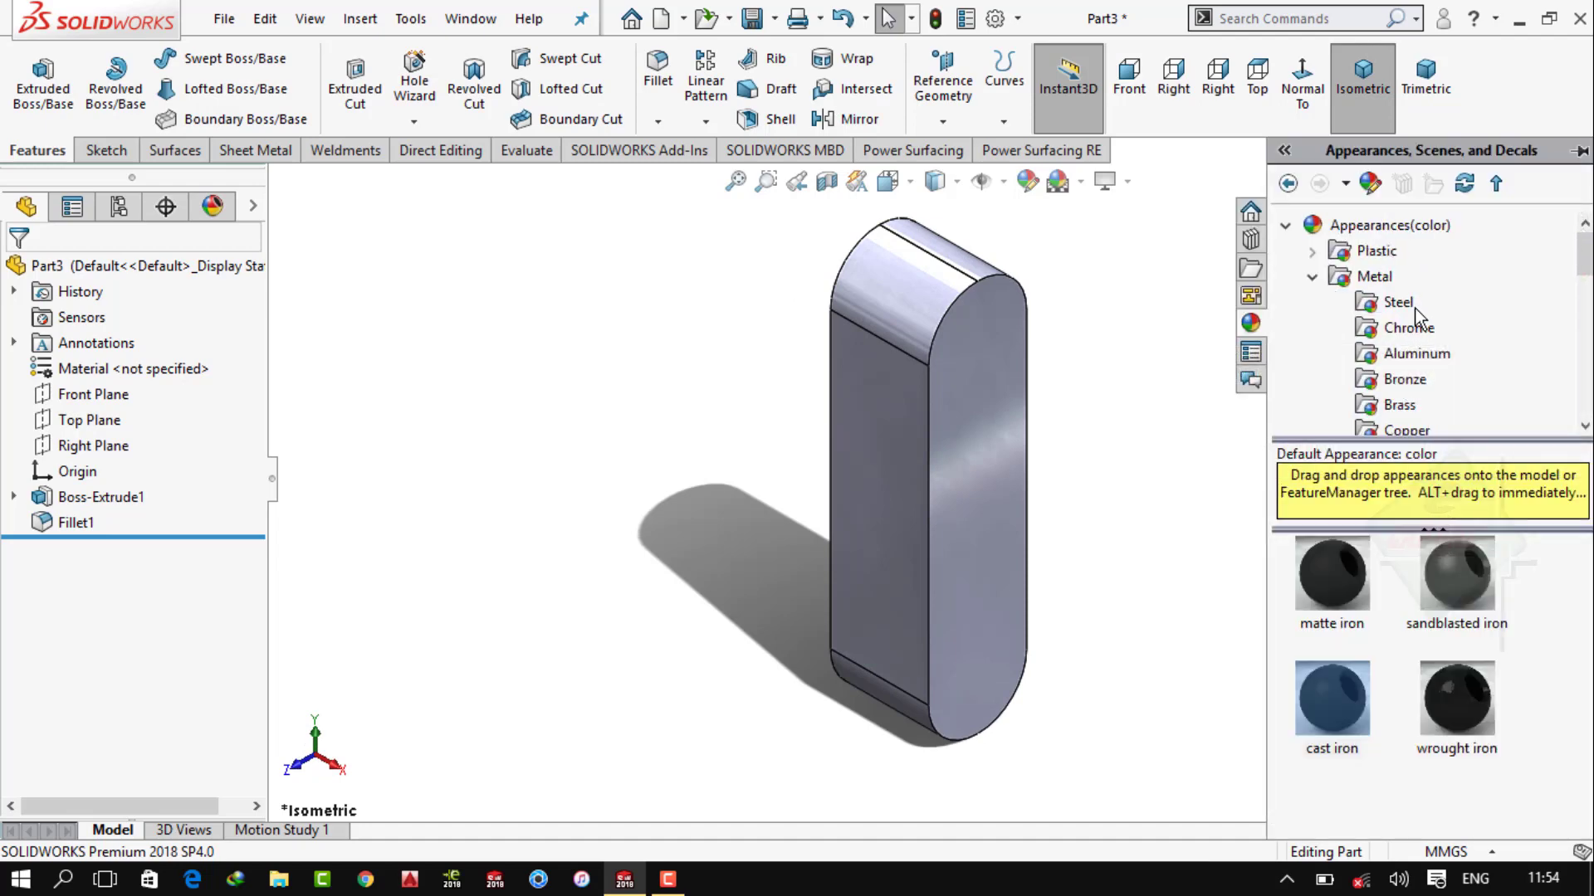
{"action": "double_click", "coordinate": [1482, 585]}
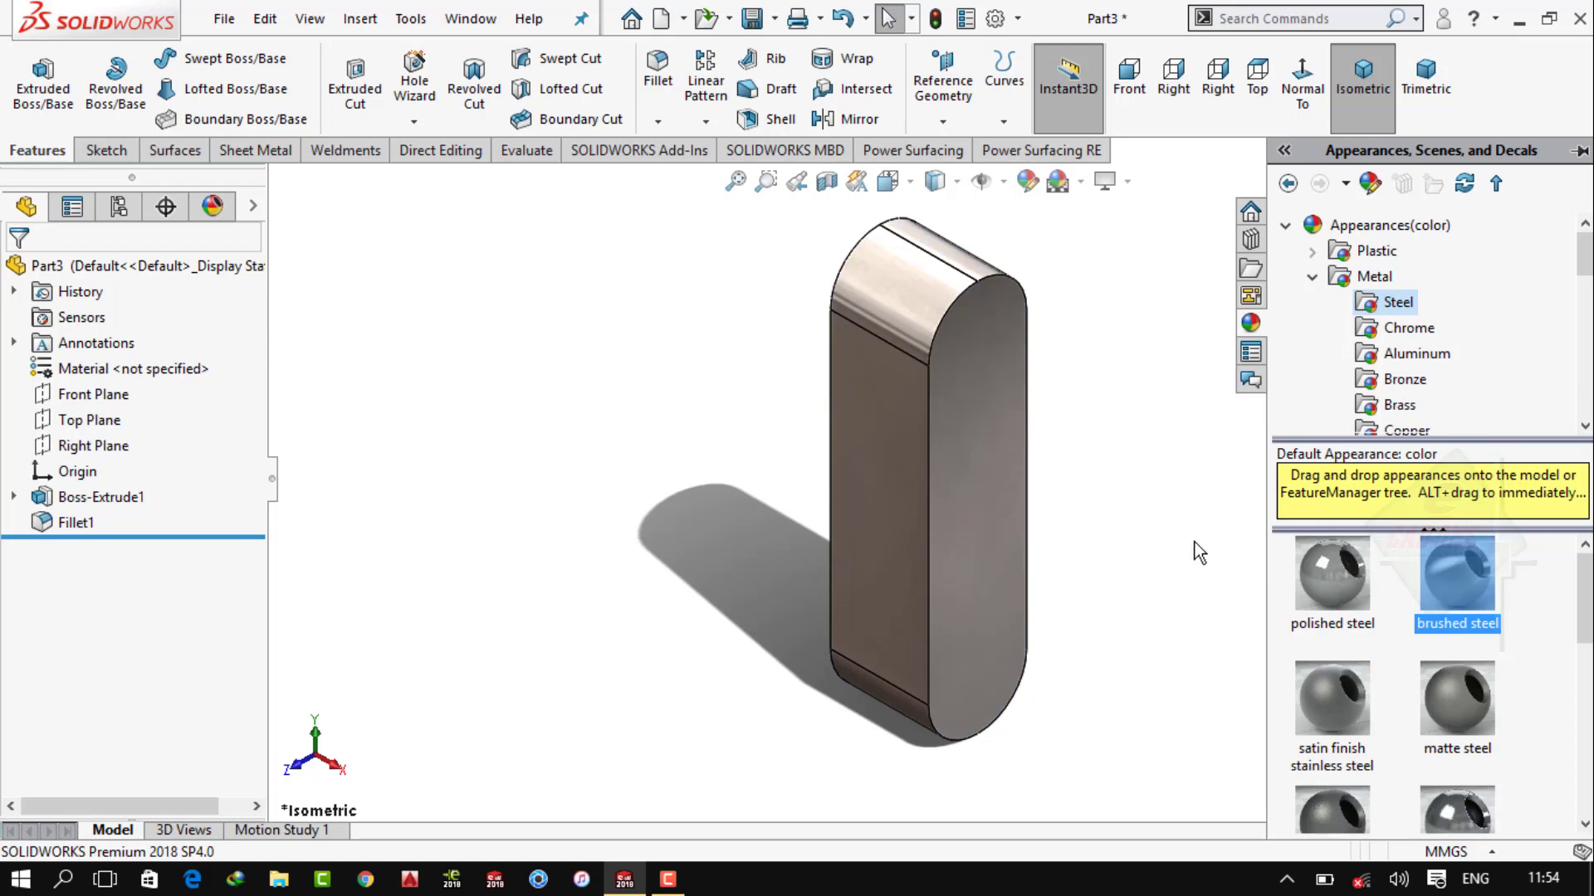
Save Part3 and close it
{"action": "key", "text": "ctrl+s"}
{"action": "left_click", "coordinate": [1305, 700]}
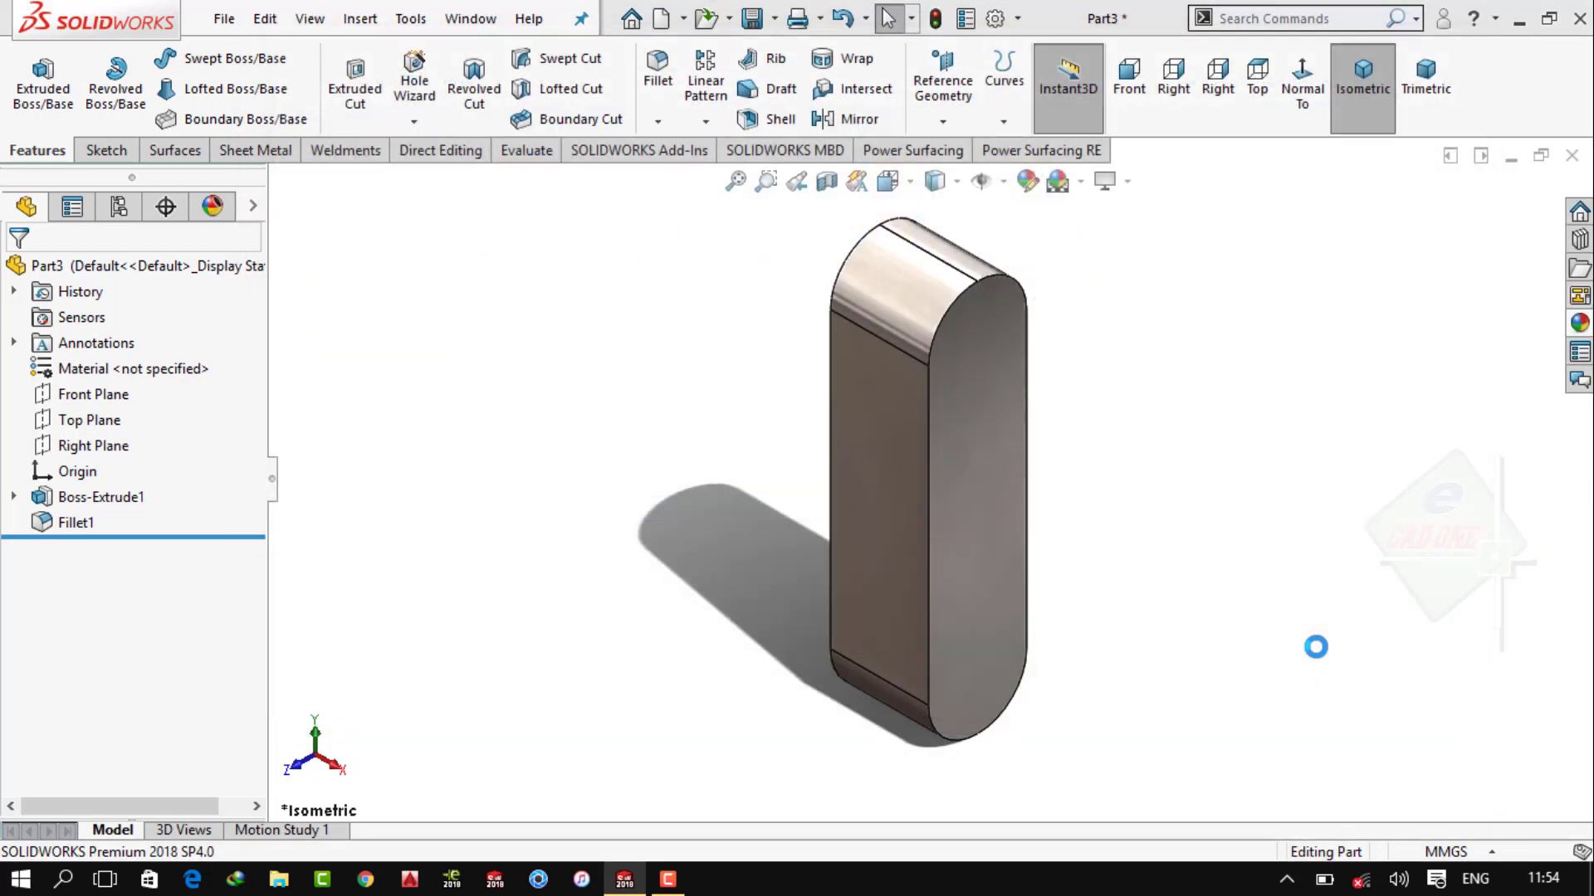
{"action": "left_click", "coordinate": [1571, 155]}
{"action": "left_click", "coordinate": [224, 18]}
Create a new part and sketch a Ø20 mm circle at the origin on the Front Plane
{"action": "left_click", "coordinate": [245, 58]}
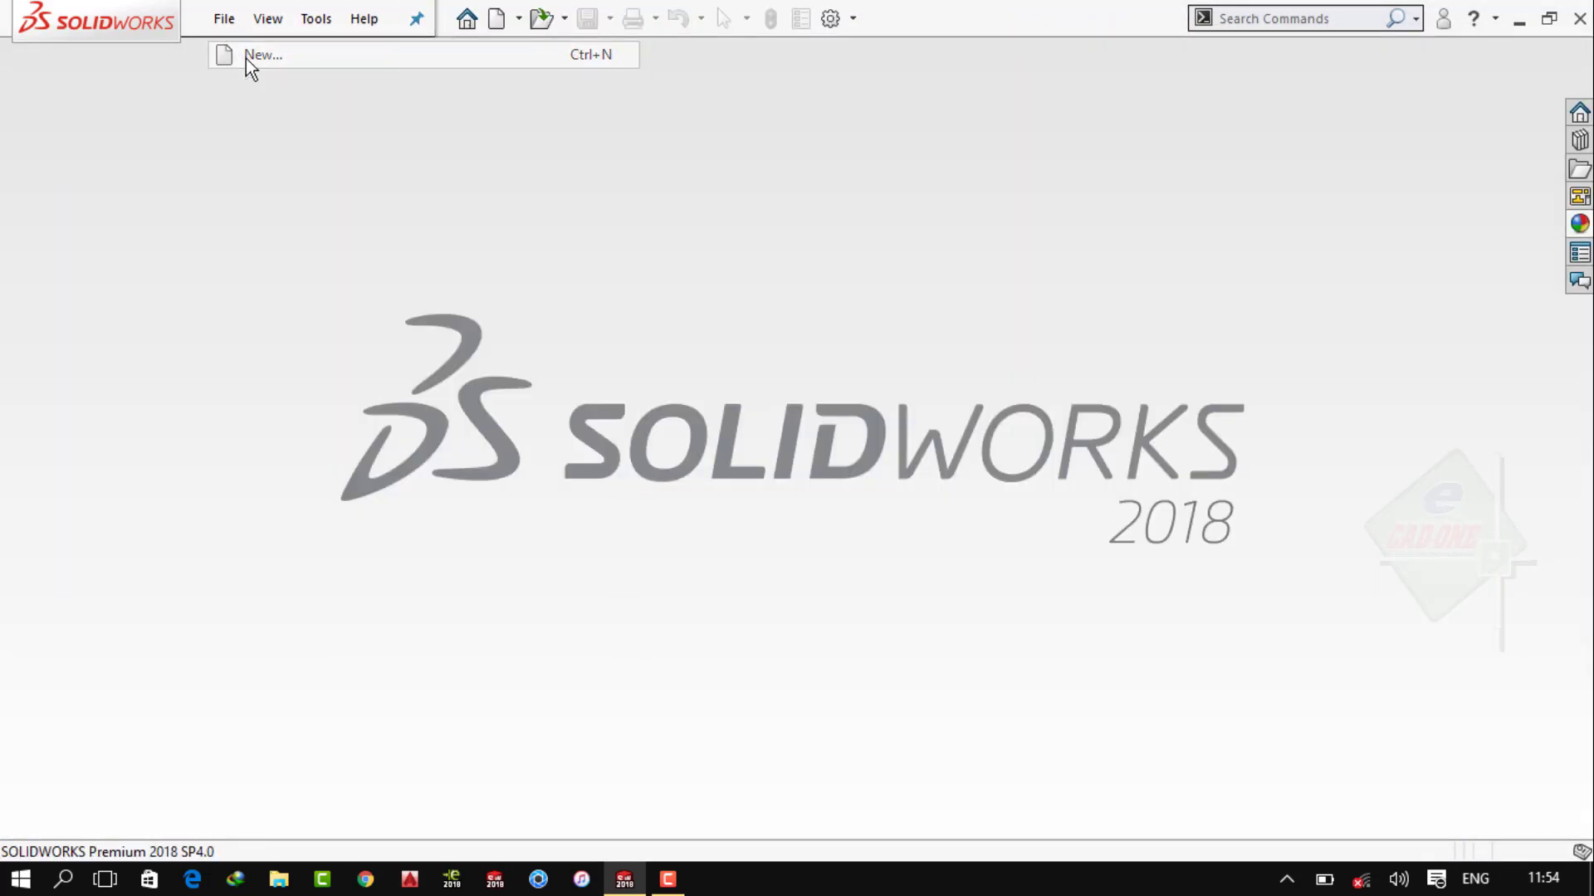
{"action": "left_click", "coordinate": [861, 712]}
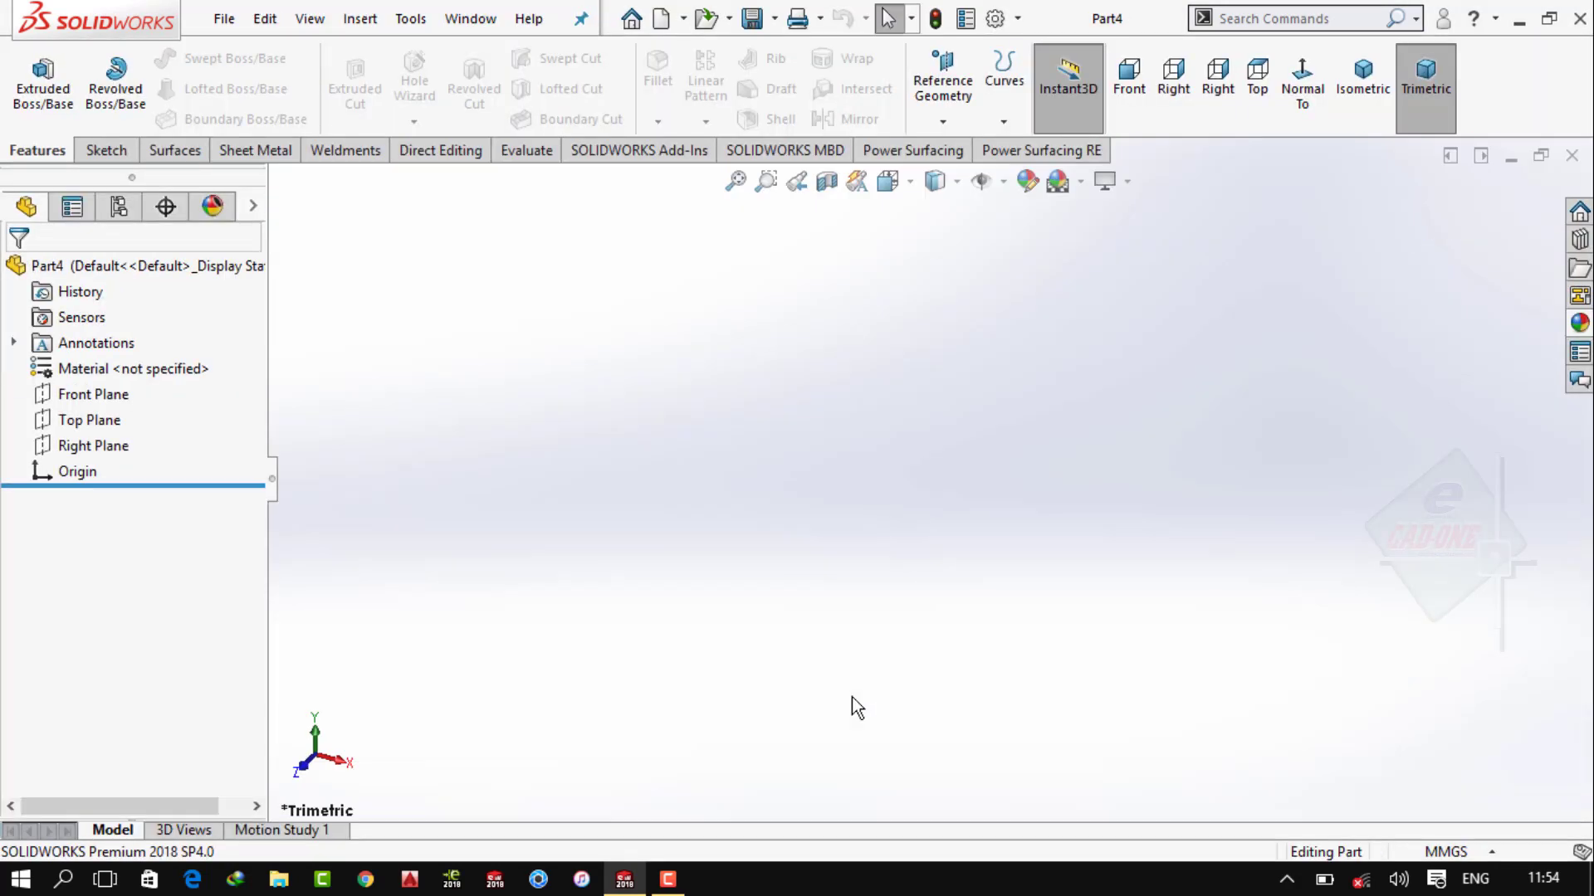
{"action": "left_click", "coordinate": [122, 367]}
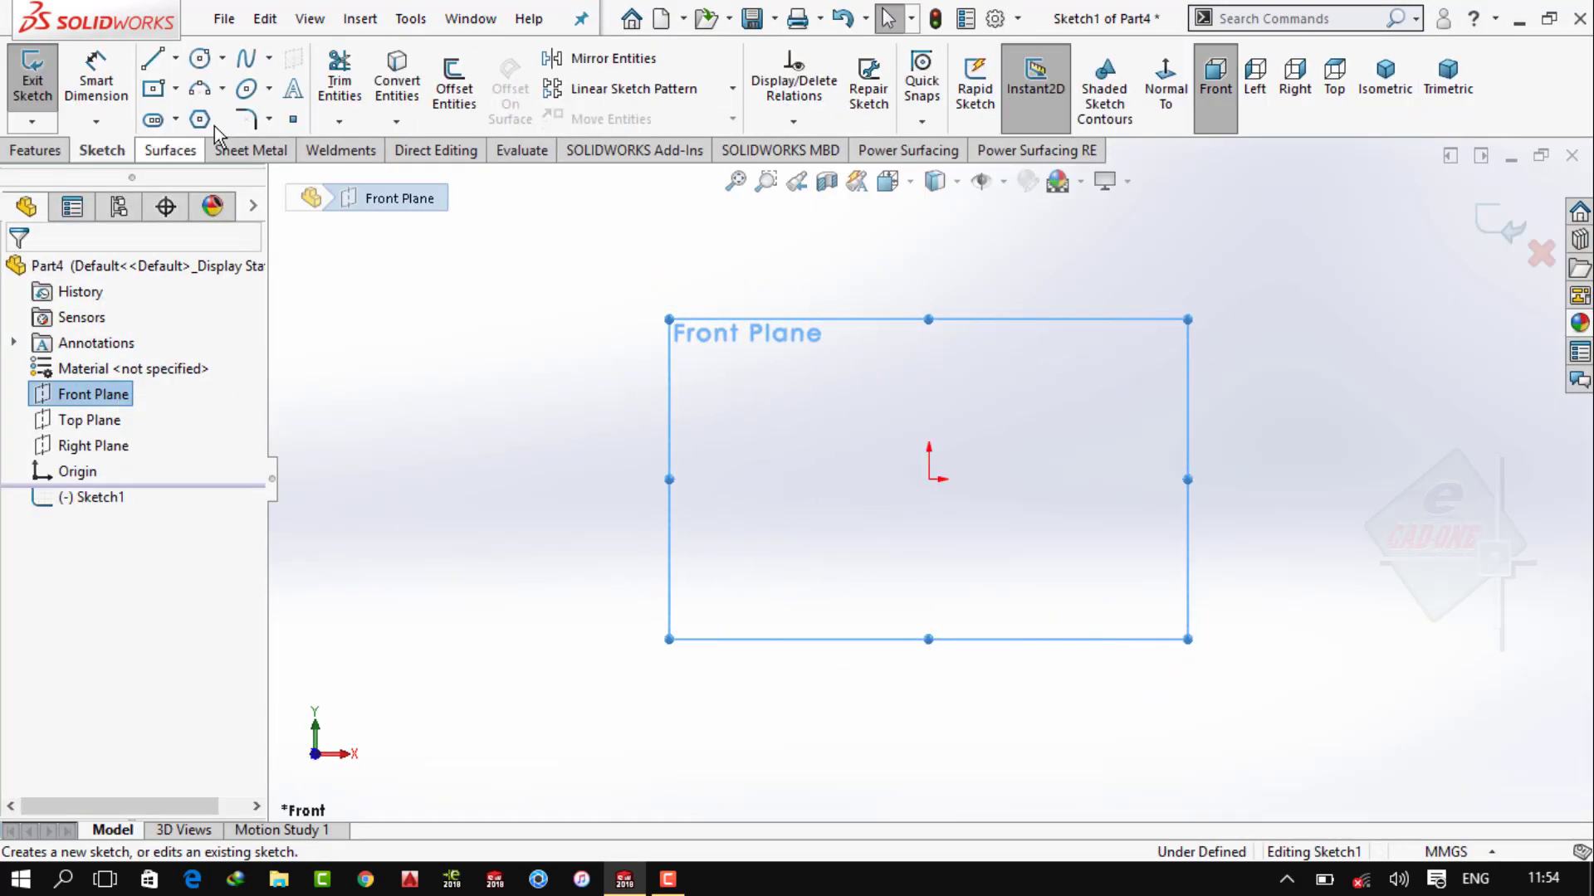
{"action": "left_click", "coordinate": [199, 57]}
{"action": "left_click", "coordinate": [928, 478]}
{"action": "left_click", "coordinate": [937, 401]}
{"action": "left_click", "coordinate": [96, 81]}
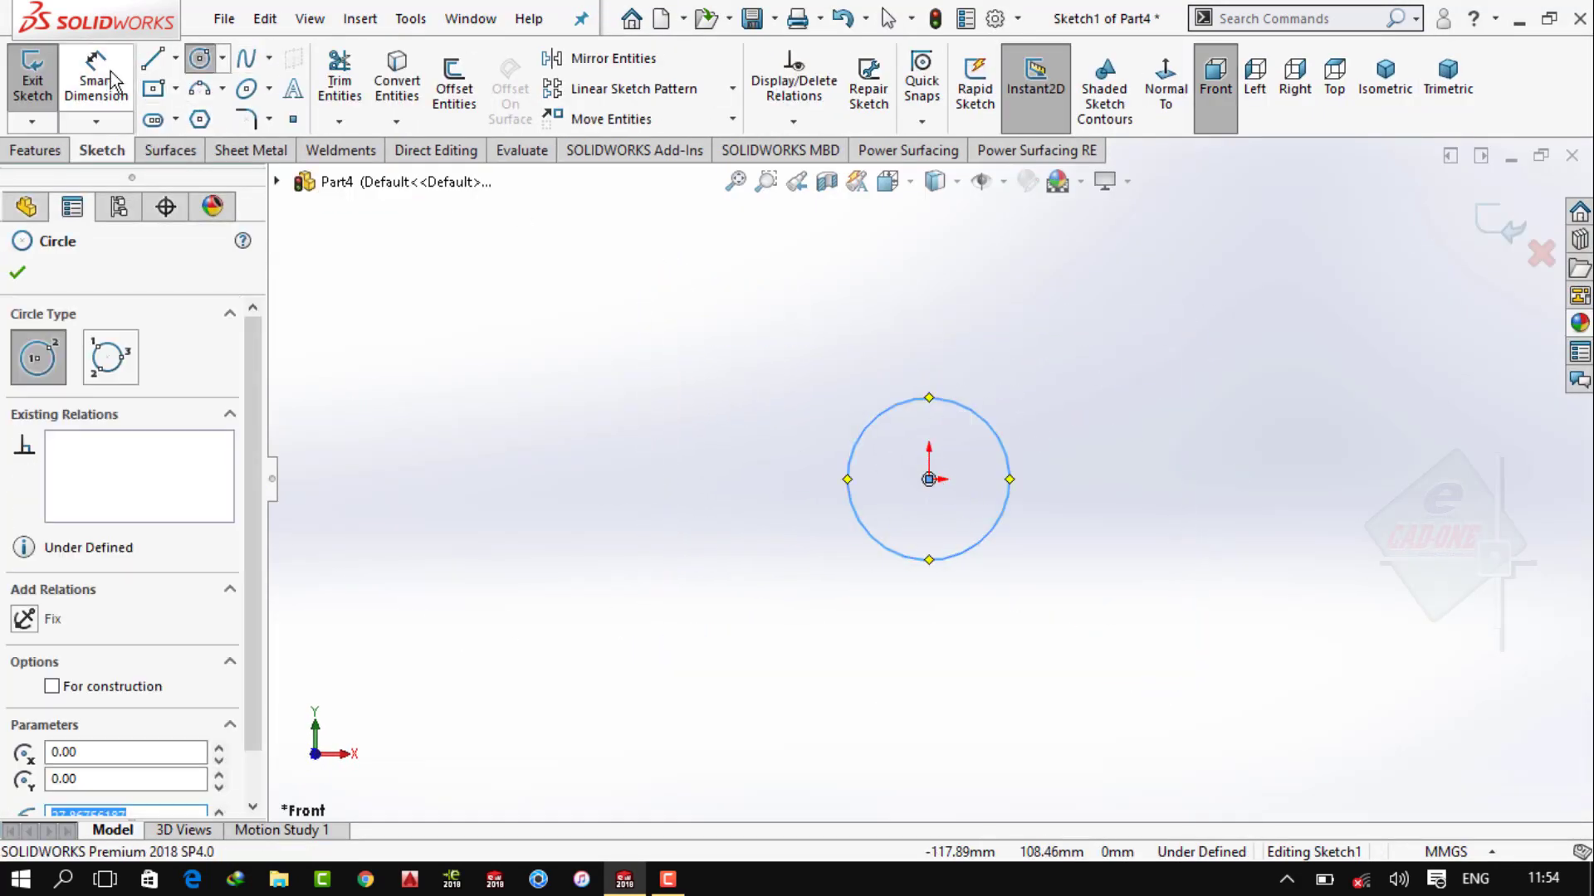
{"action": "left_click", "coordinate": [874, 421]}
{"action": "left_click", "coordinate": [650, 527]}
{"action": "type", "text": "20"}
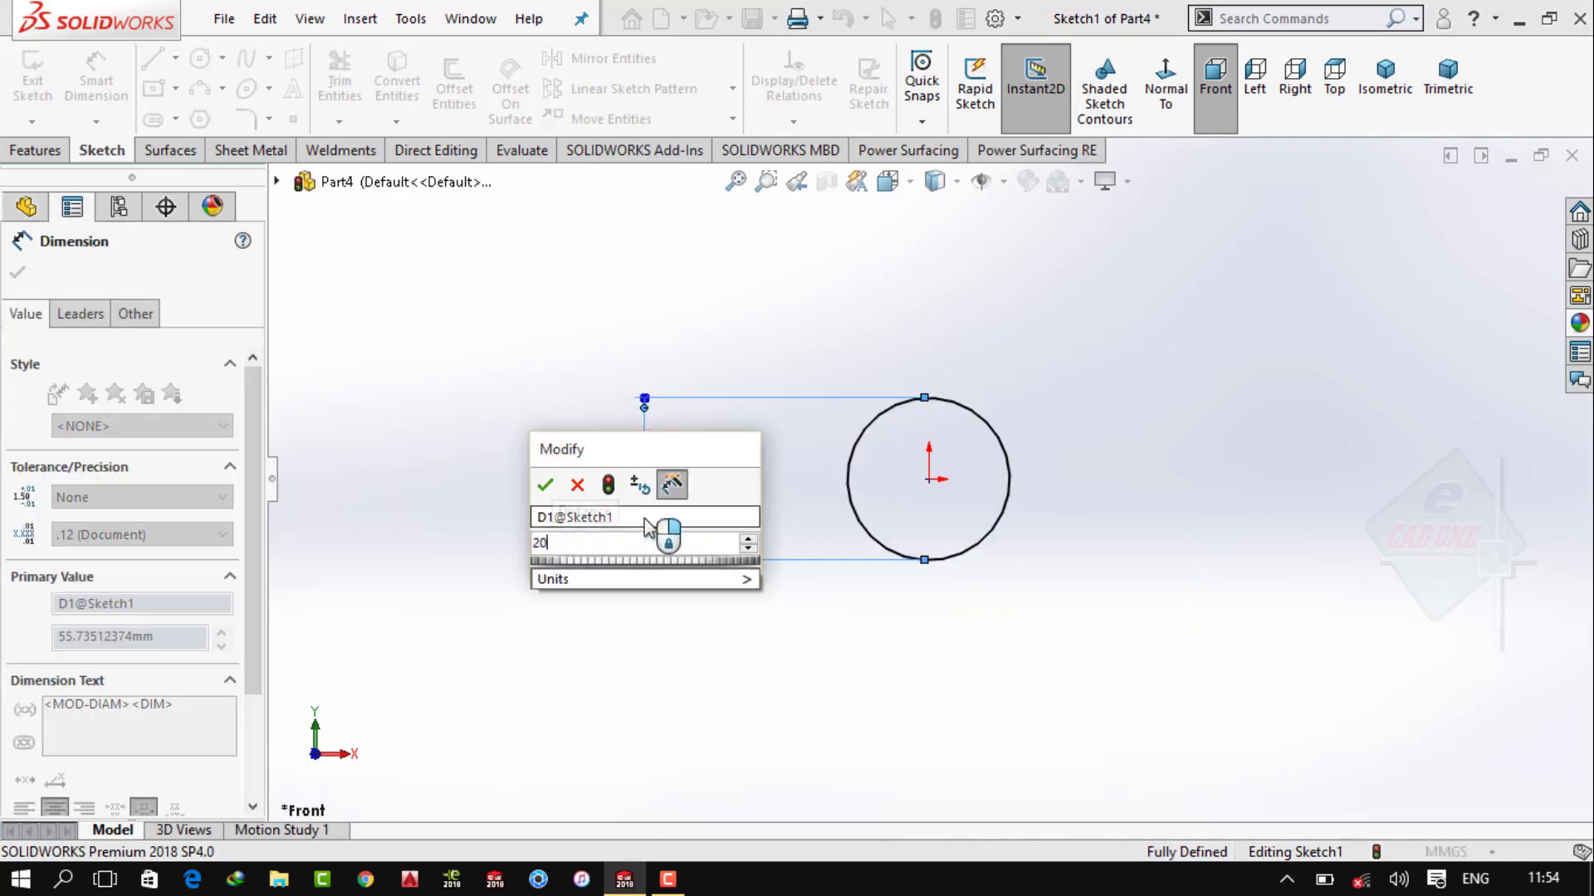
{"action": "key", "text": "Return"}
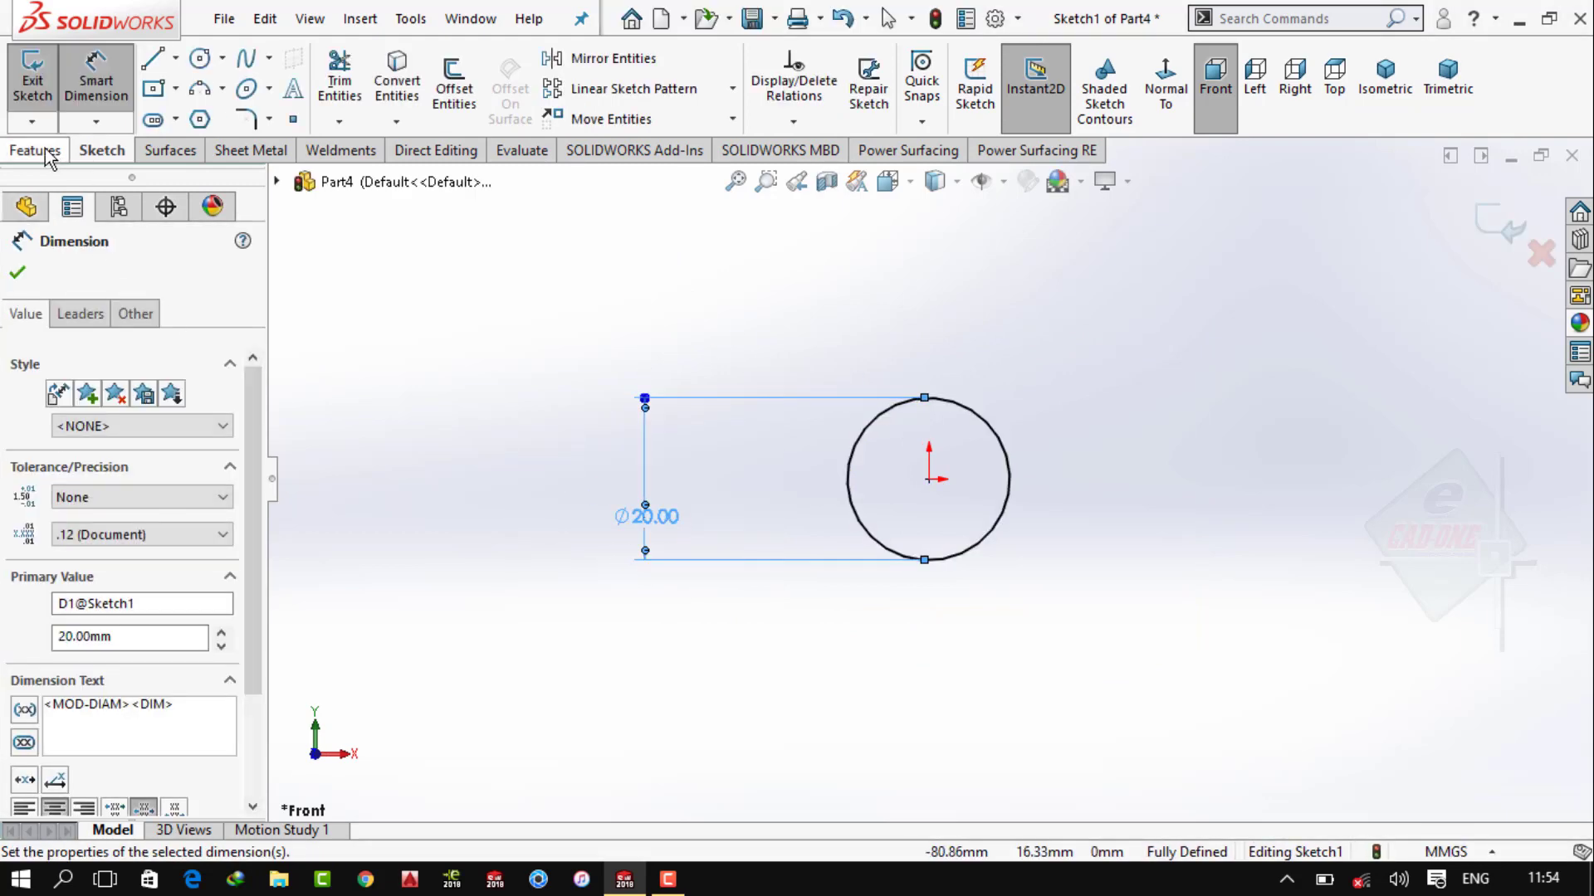
Extrude the Ø20 circle 100 mm into a round shaft
{"action": "left_click", "coordinate": [35, 151]}
{"action": "left_click", "coordinate": [43, 83]}
{"action": "left_click", "coordinate": [1363, 83]}
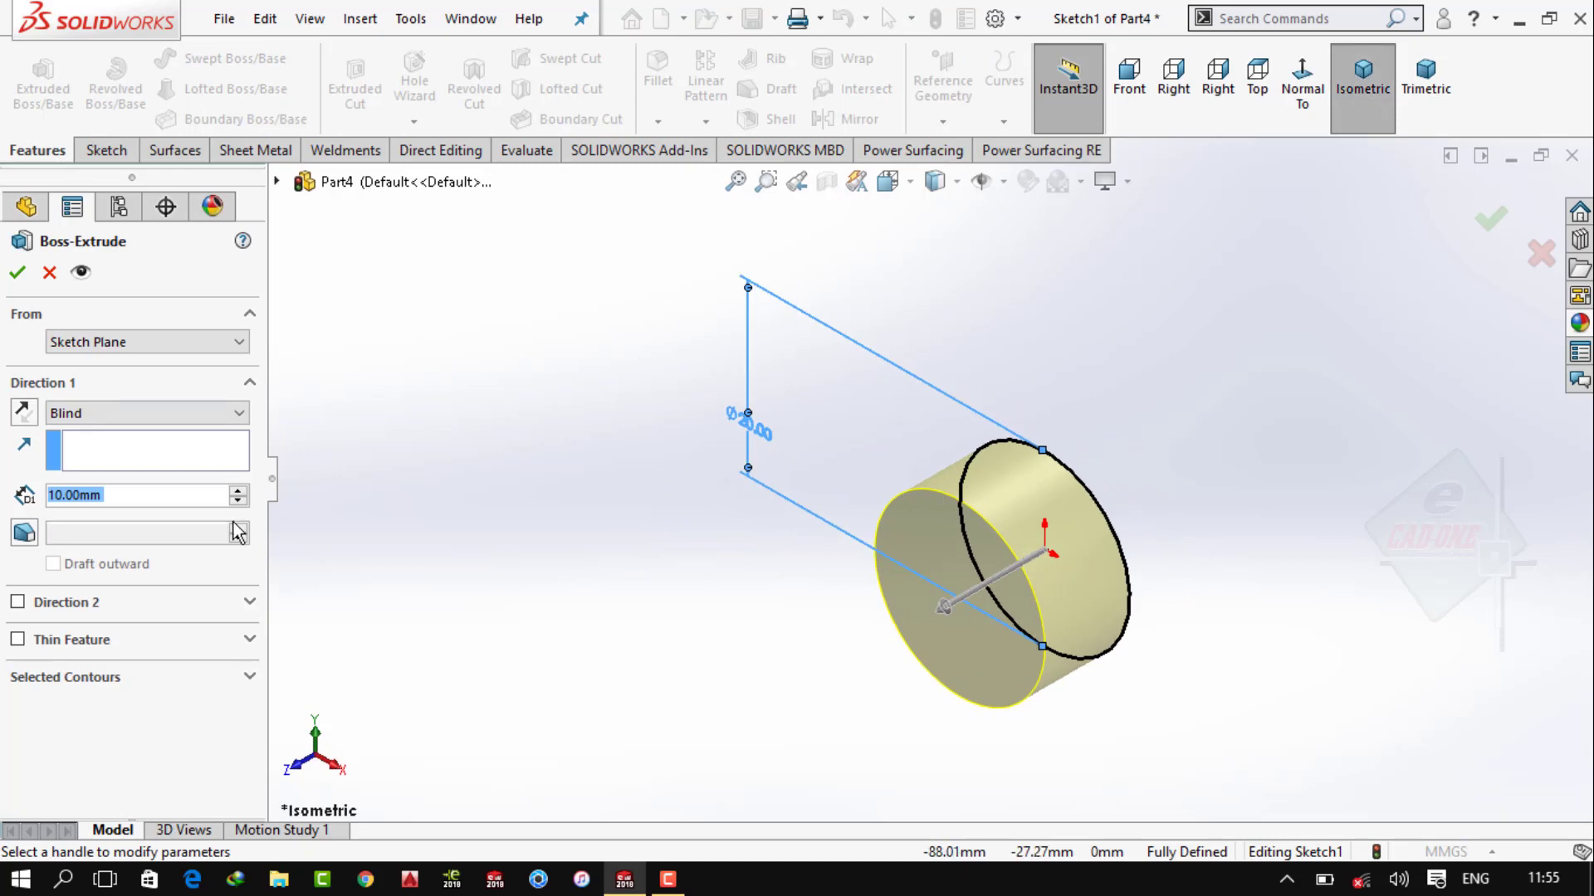
{"action": "type", "text": "100"}
{"action": "key", "text": "Return"}
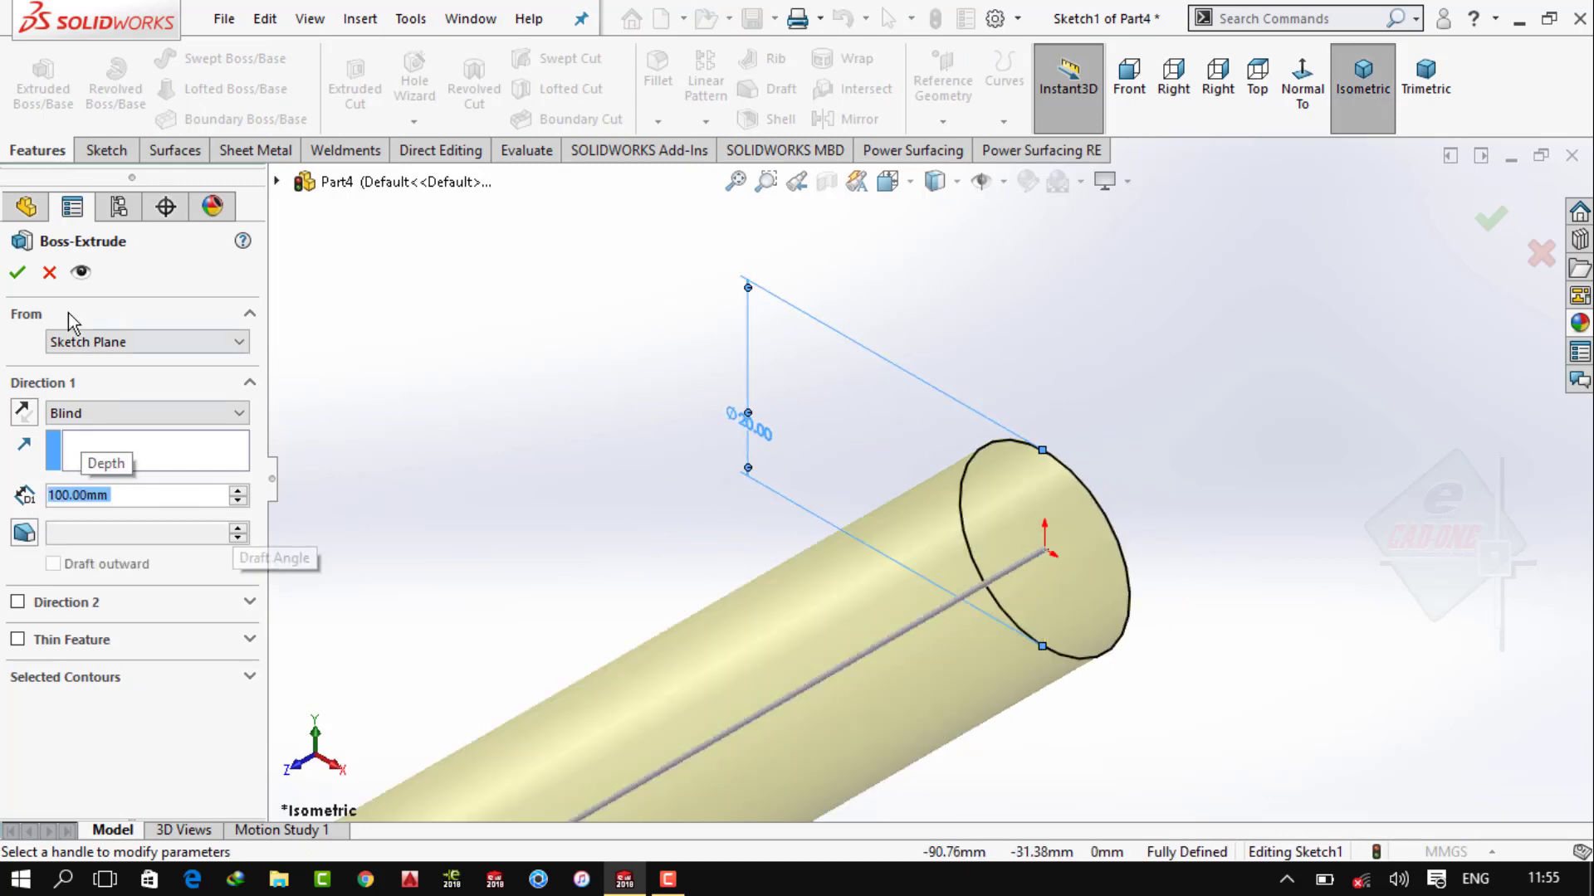
{"action": "key", "text": "Return"}
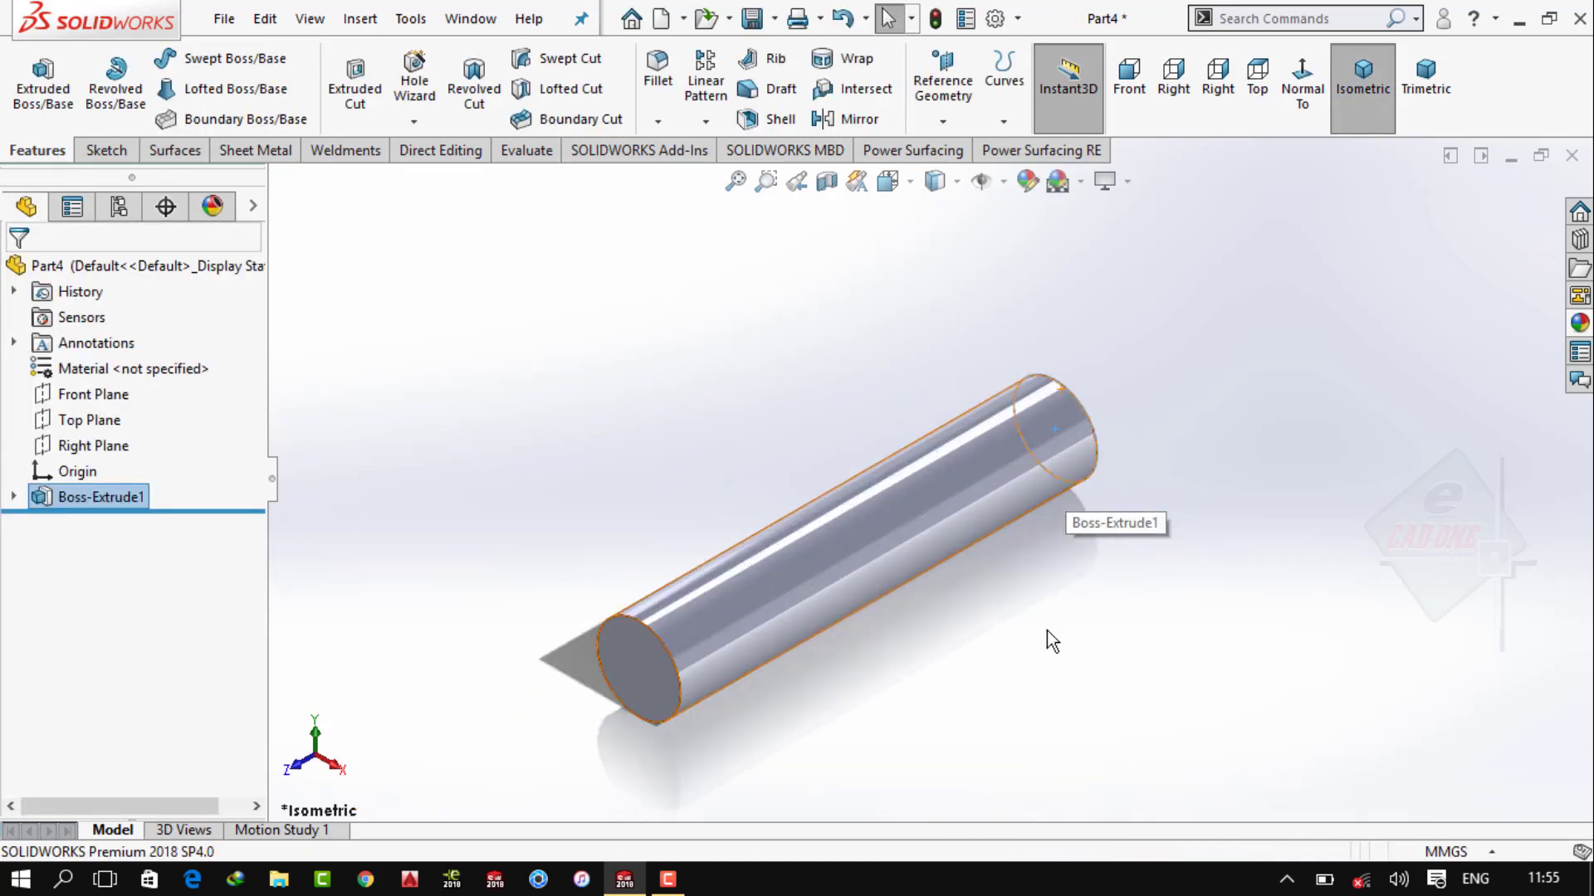
Apply an orange swatch from the Painted > Car appearances to the shaft
{"action": "left_click", "coordinate": [1011, 644]}
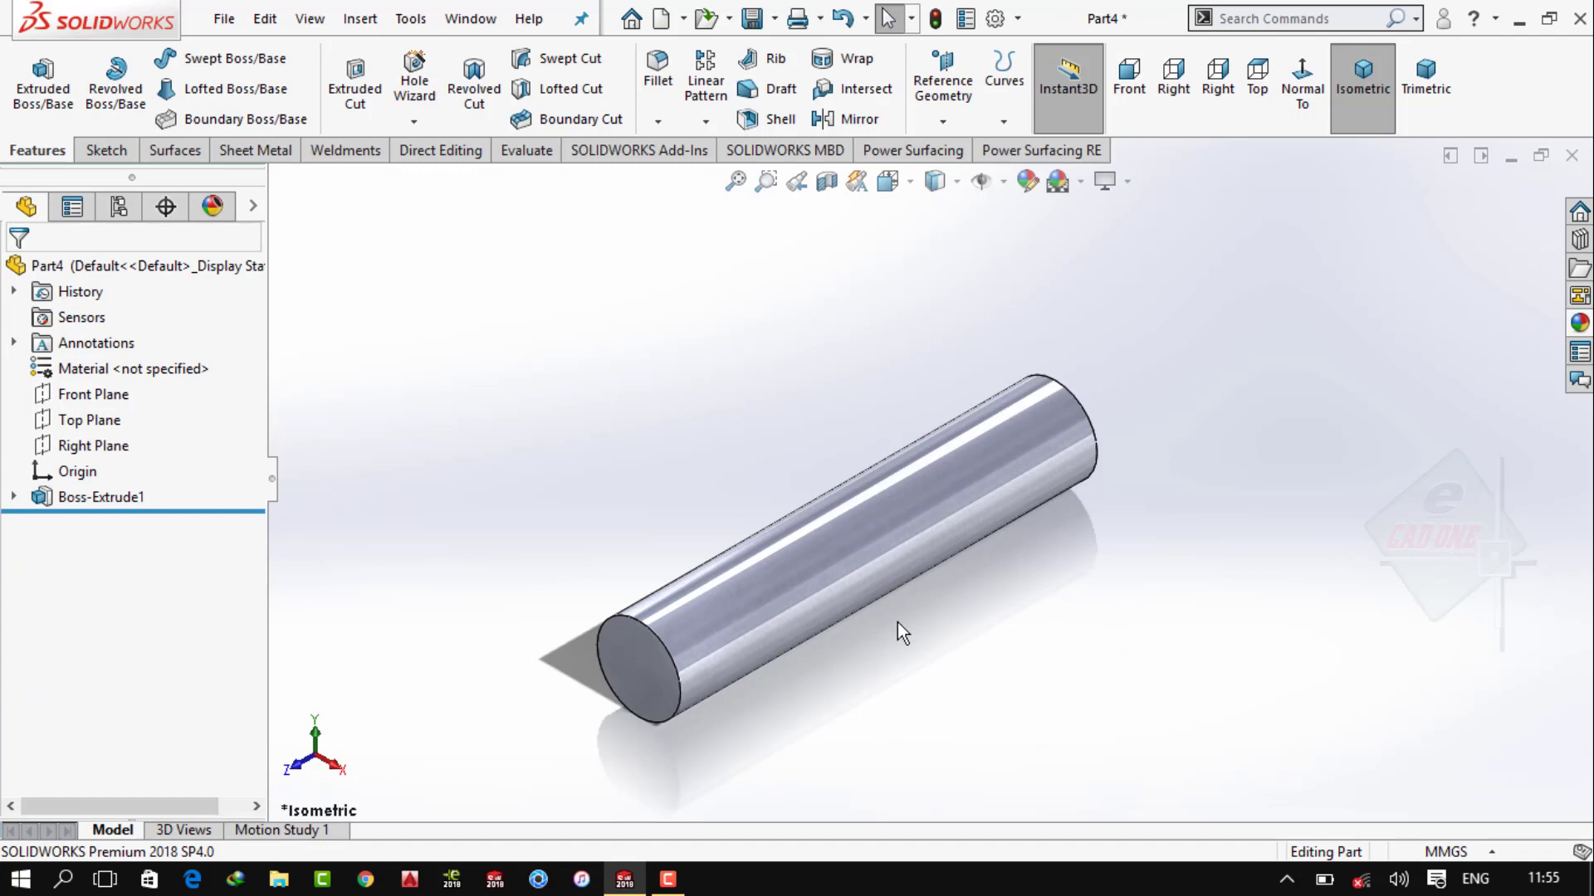
{"action": "left_click", "coordinate": [1580, 323]}
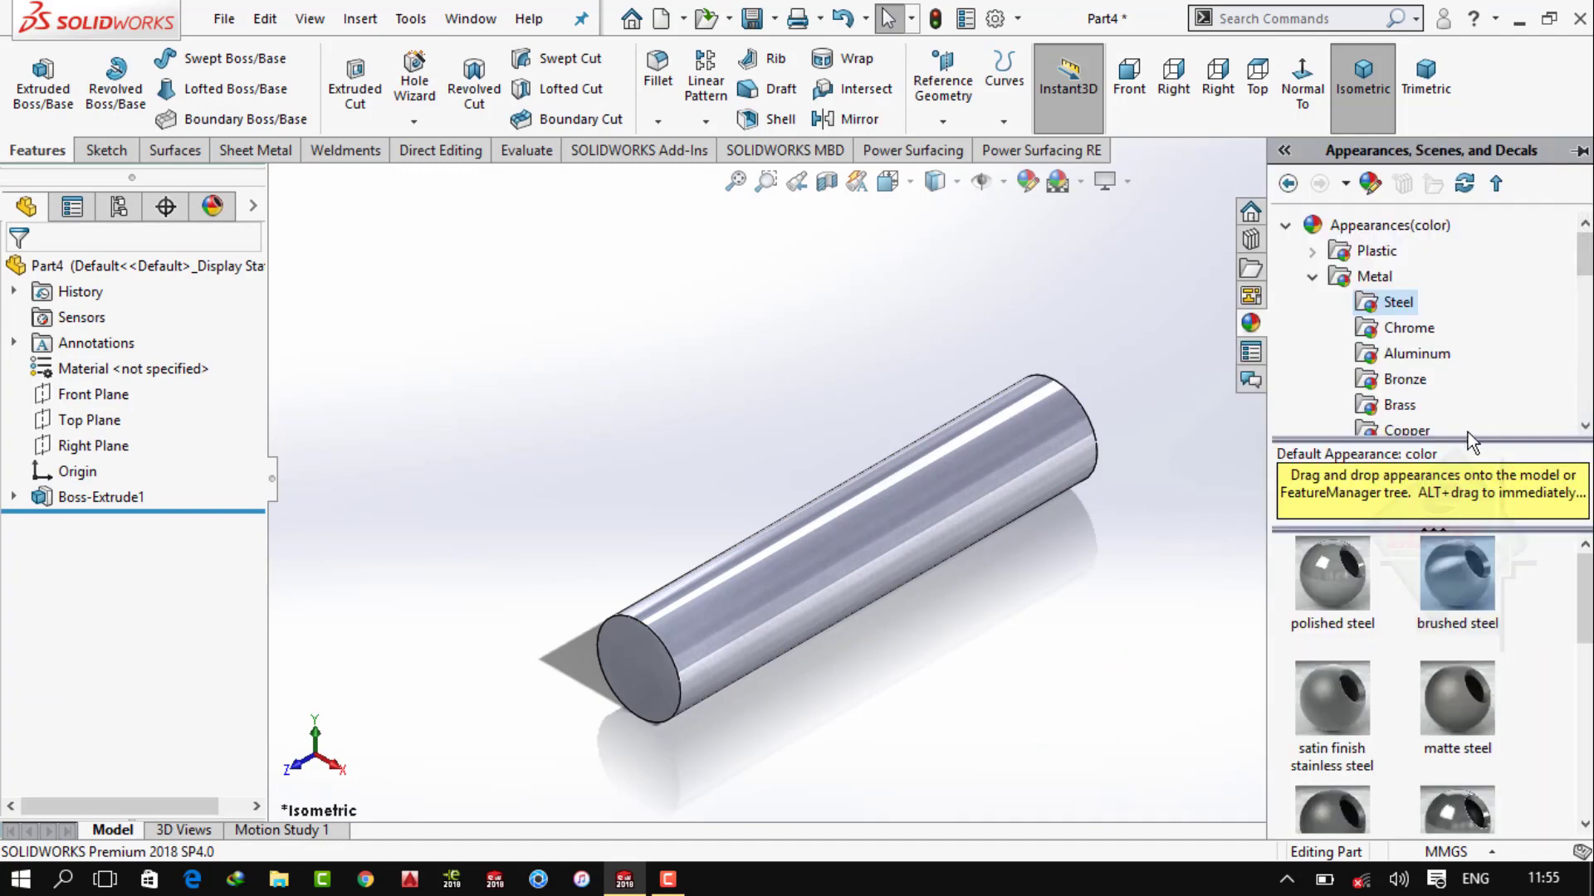
{"action": "scroll", "coordinate": [1413, 396], "scroll_direction": "down", "scroll_amount": 5}
{"action": "left_click", "coordinate": [1394, 379]}
{"action": "scroll", "coordinate": [1386, 755], "scroll_direction": "down", "scroll_amount": 2}
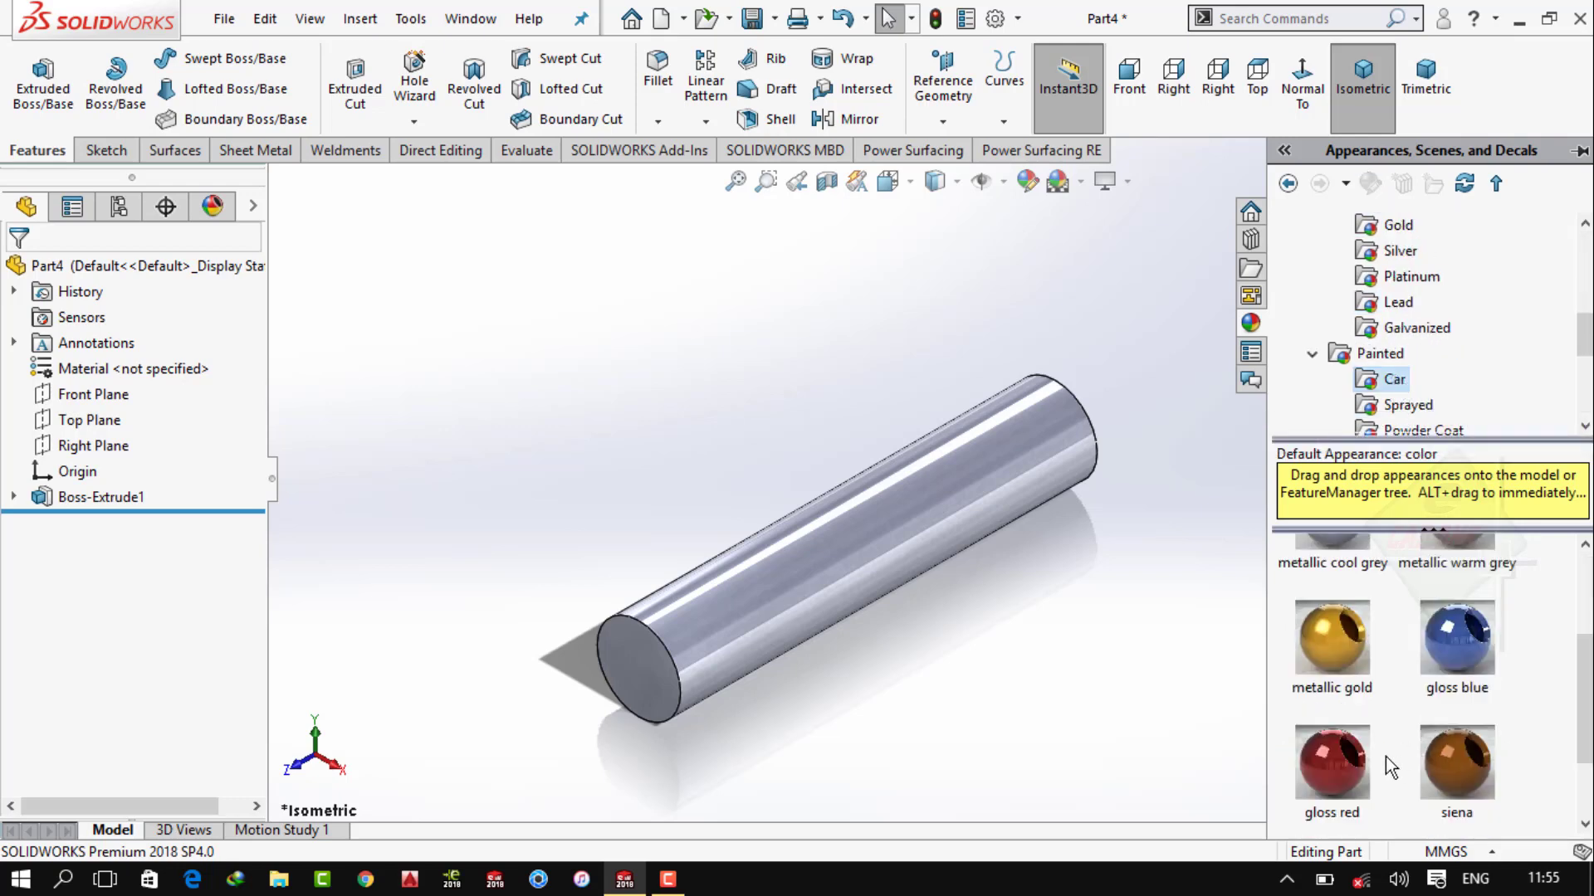
{"action": "left_click", "coordinate": [1343, 635]}
{"action": "double_click", "coordinate": [1343, 634]}
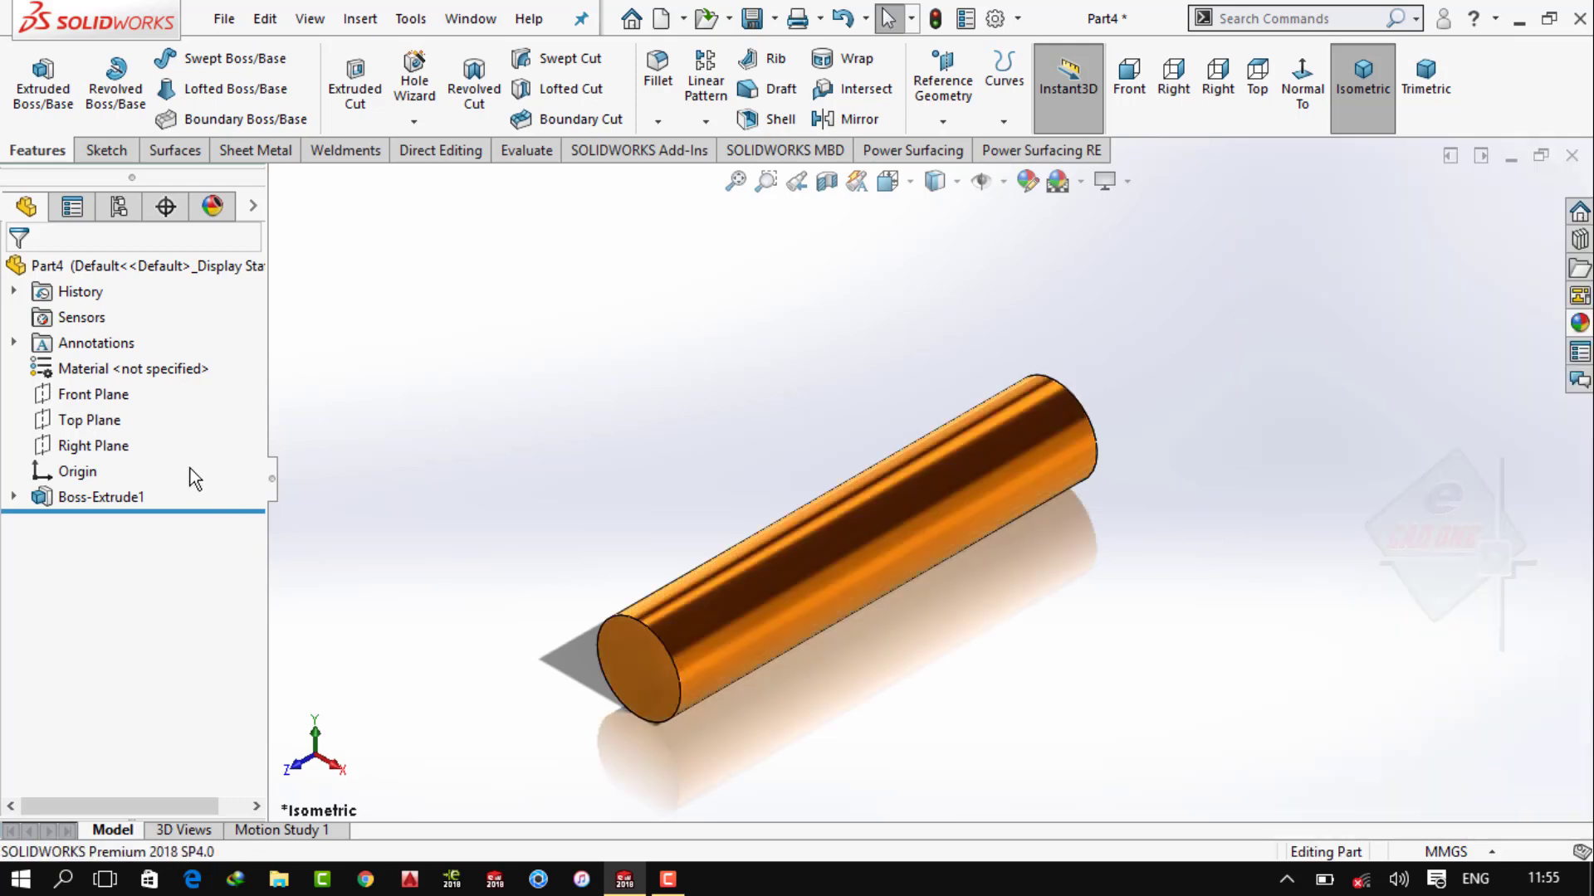
{"action": "left_click", "coordinate": [83, 419]}
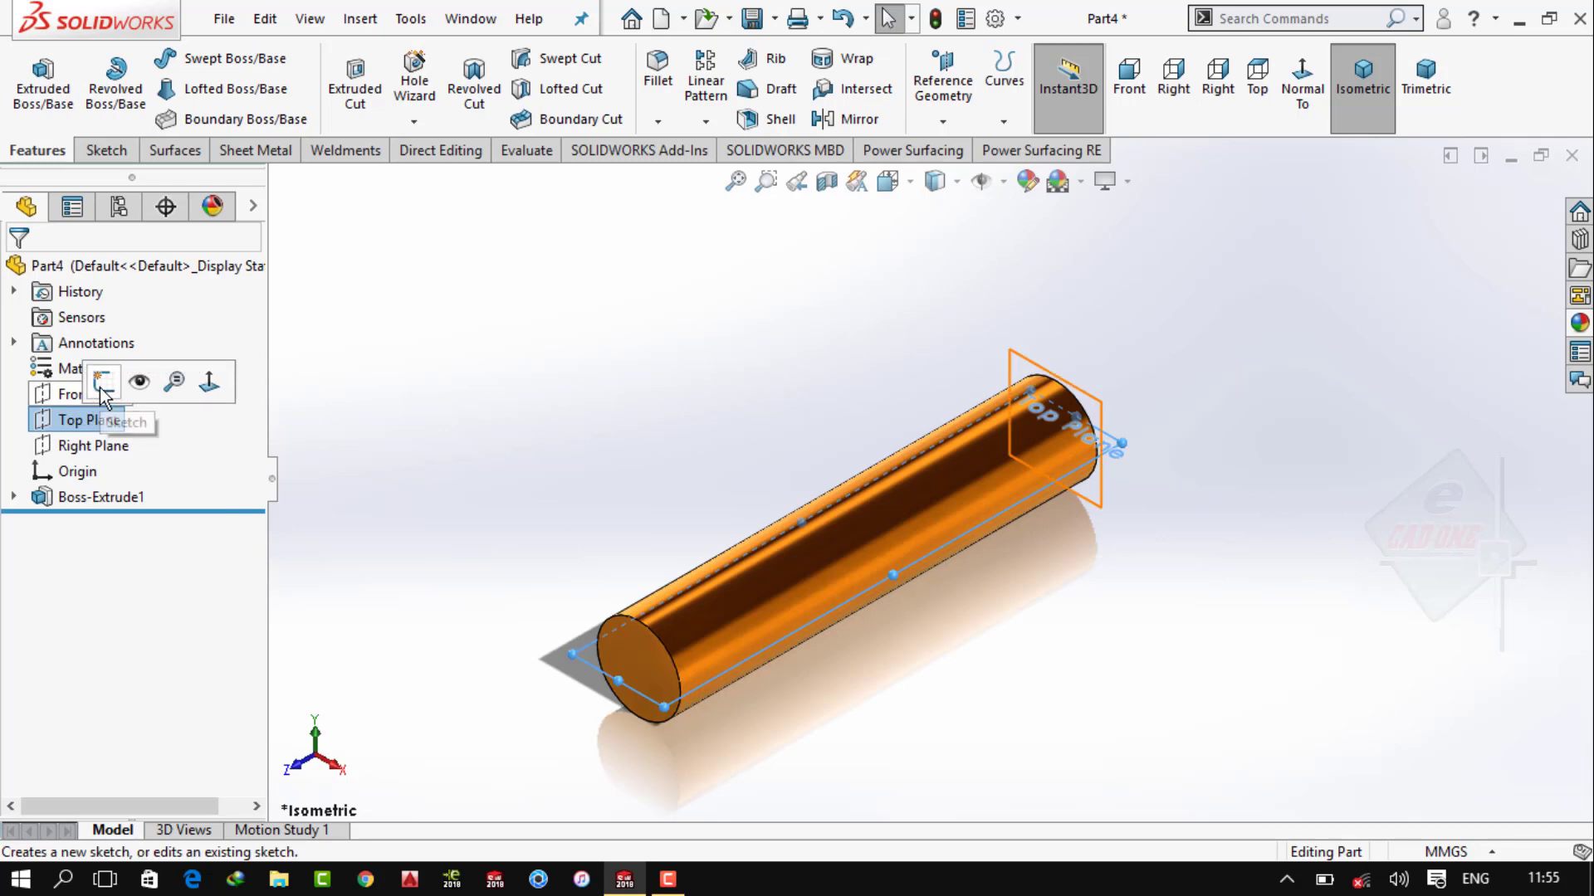
Start a Top Plane sketch and draw a centrepoint straight slot on the cylinder
{"action": "left_click", "coordinate": [101, 386]}
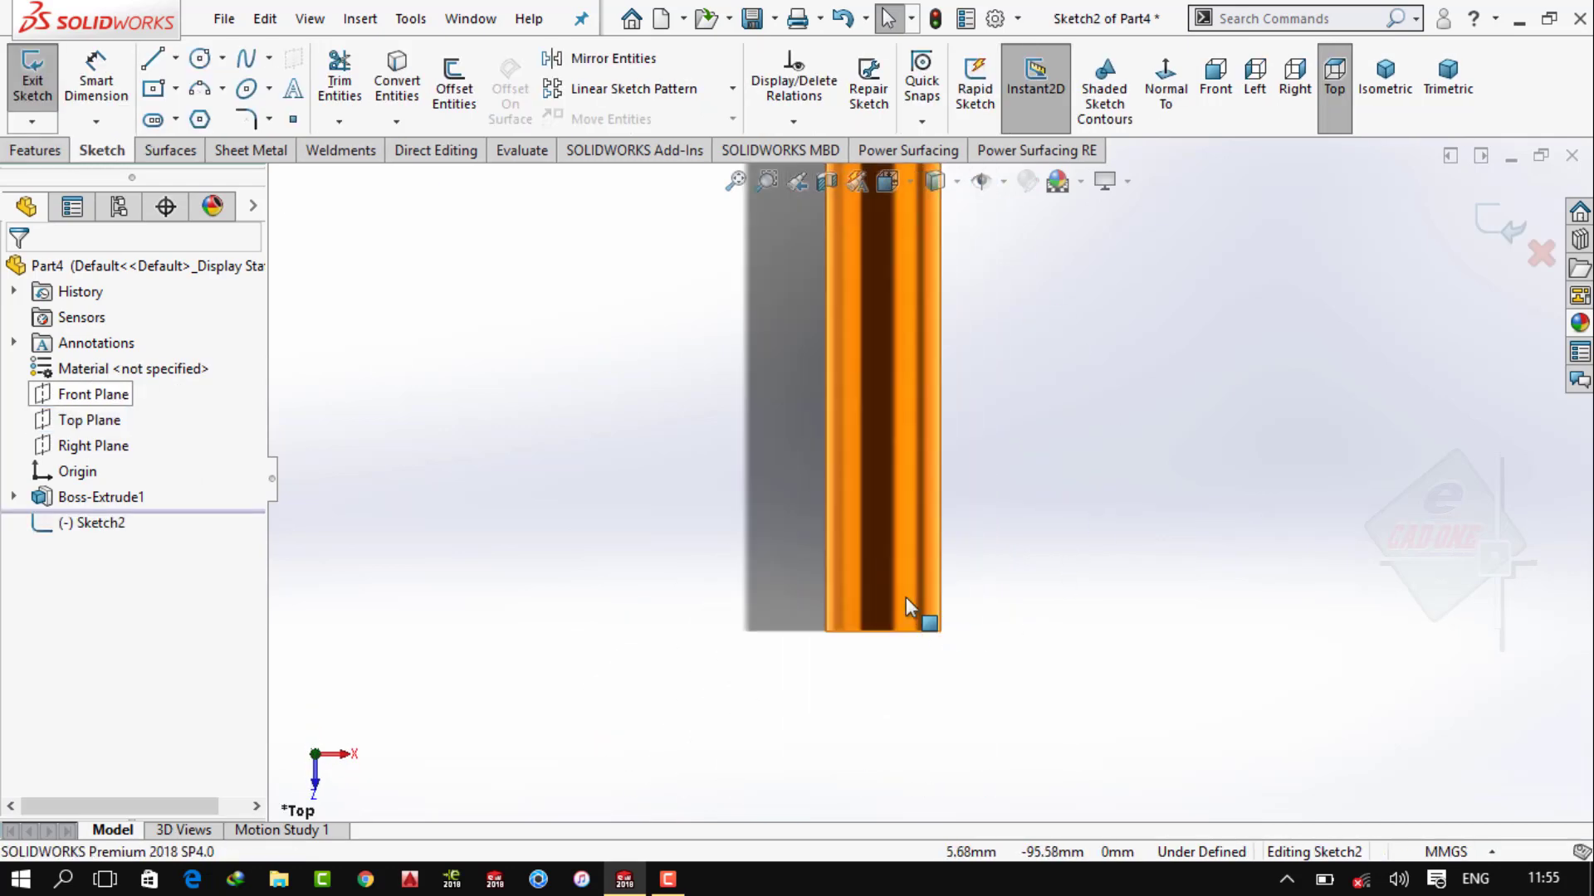
{"action": "left_click", "coordinate": [175, 88]}
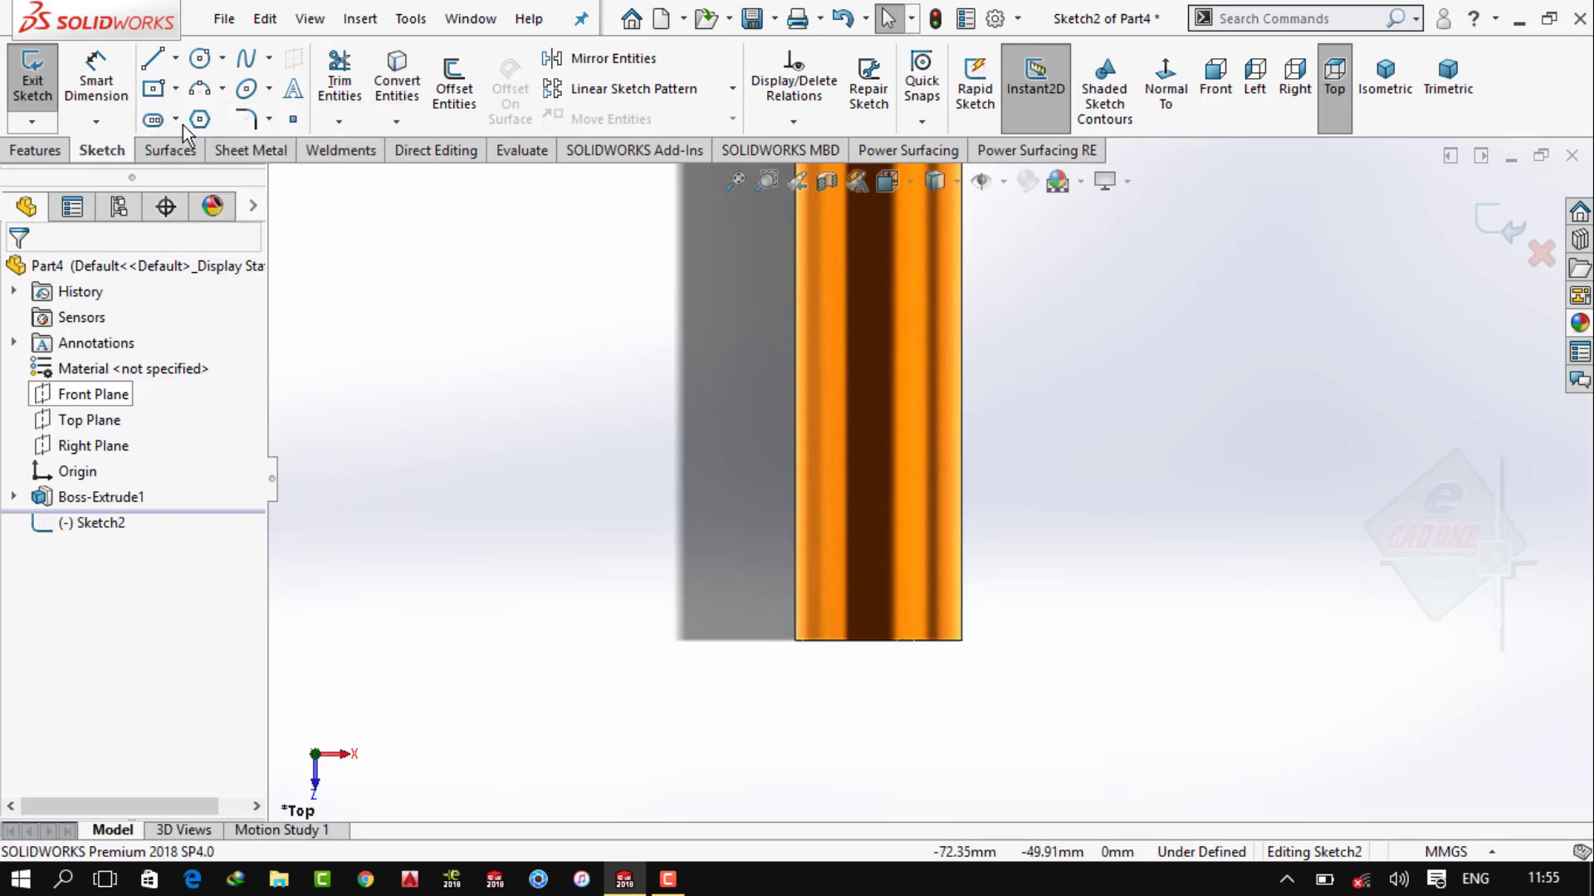
{"action": "left_click", "coordinate": [175, 119]}
{"action": "left_click", "coordinate": [224, 171]}
{"action": "left_click", "coordinate": [880, 536]}
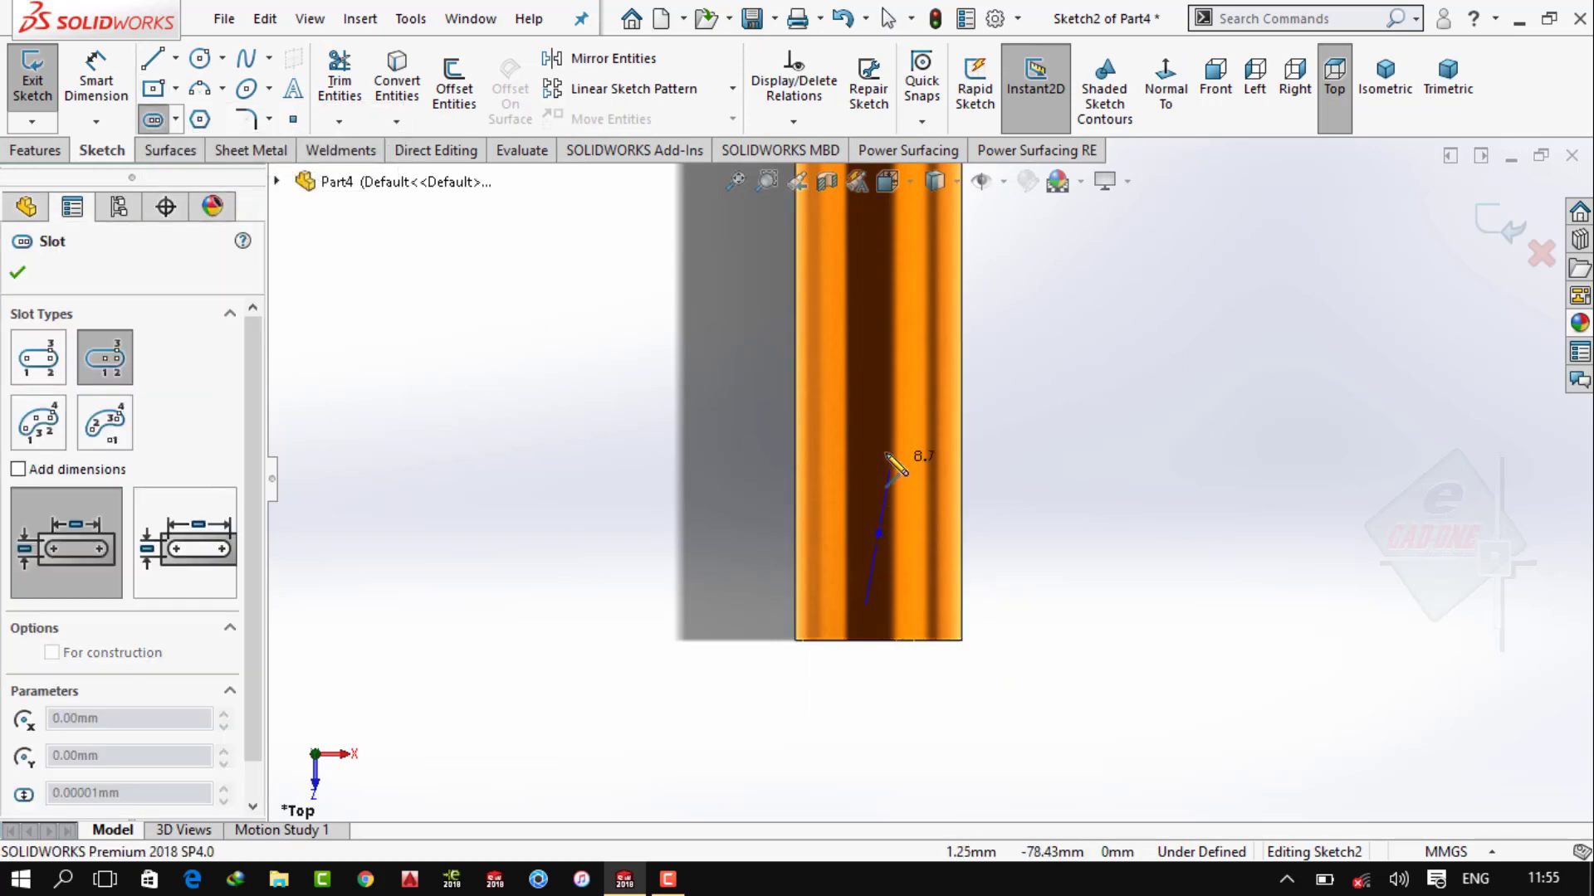
{"action": "left_click", "coordinate": [879, 446]}
{"action": "left_click", "coordinate": [904, 473]}
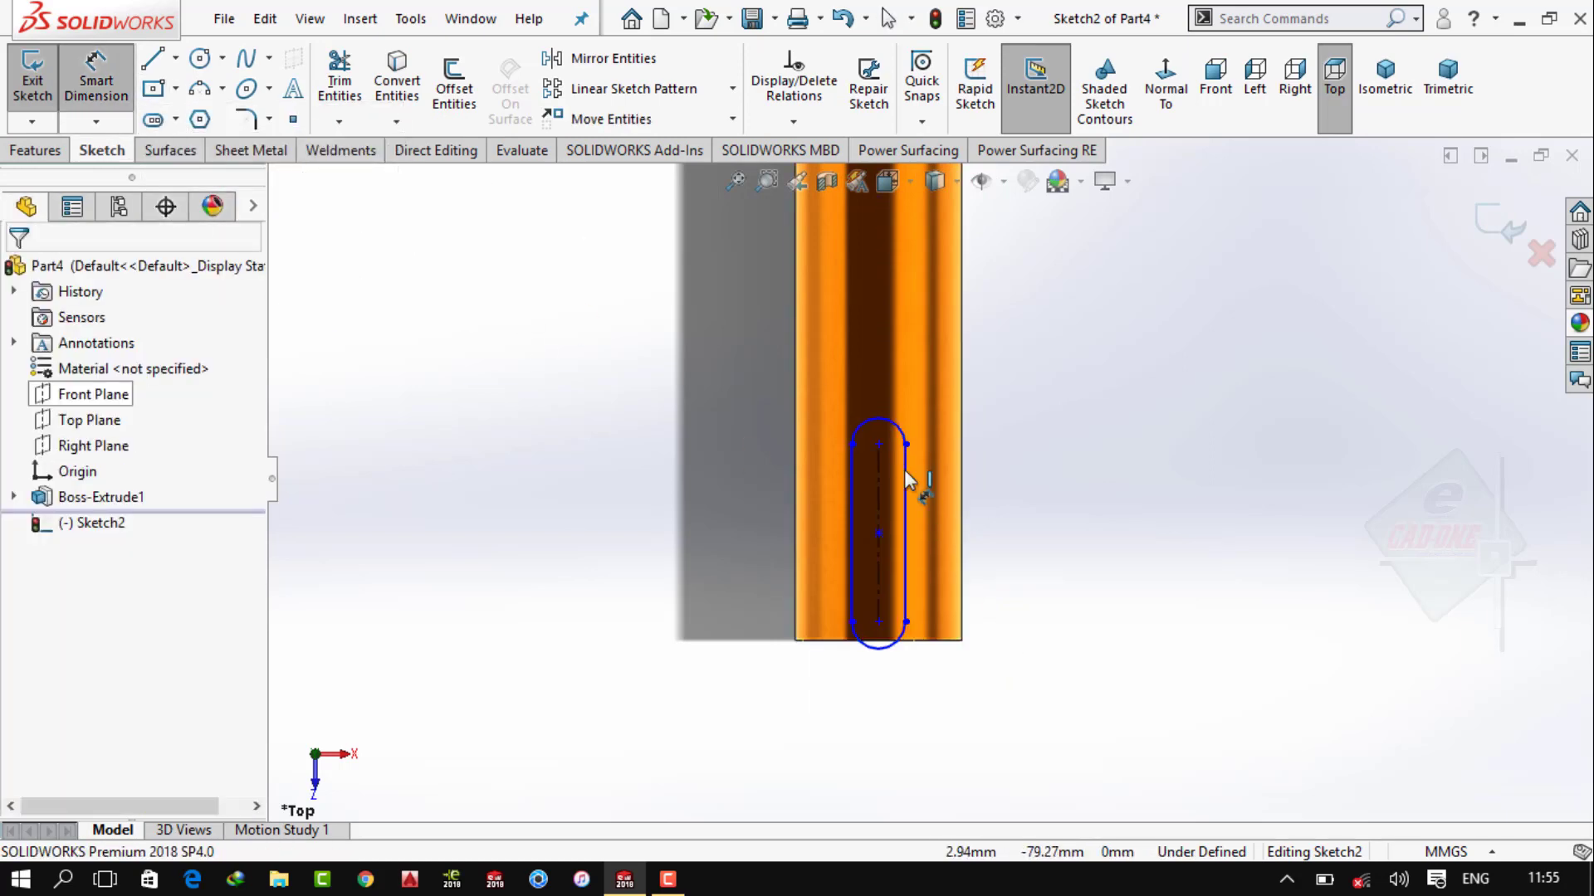
Dimension the slot to 14 mm long with a 2 mm end radius
{"action": "left_click", "coordinate": [905, 531]}
{"action": "left_click", "coordinate": [1083, 565]}
{"action": "type", "text": "14"}
{"action": "key", "text": "Return"}
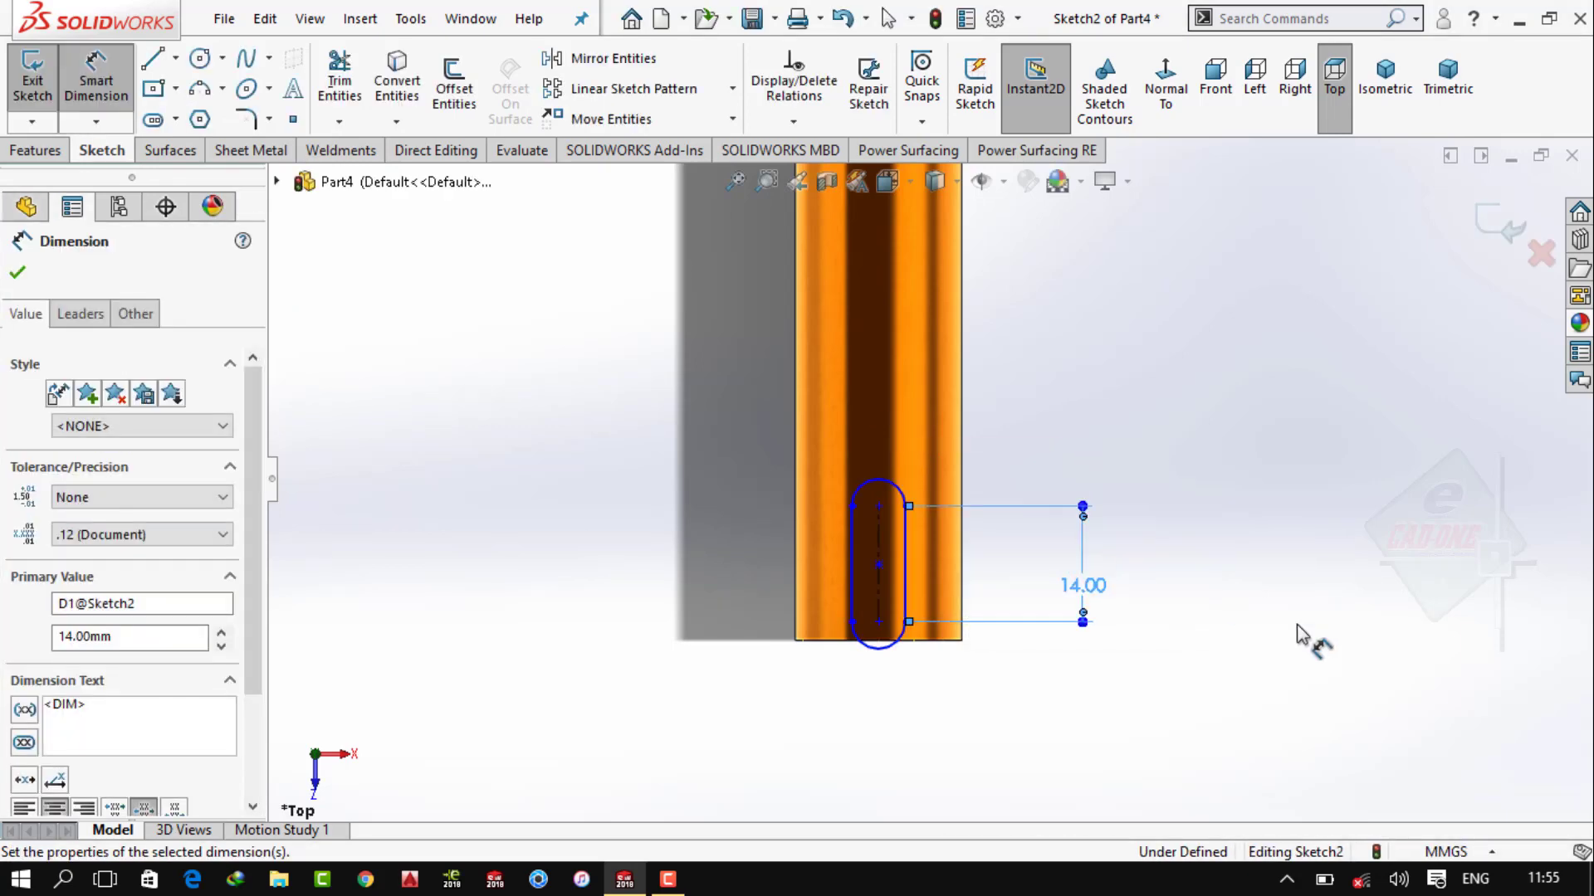
{"action": "left_click", "coordinate": [896, 648]}
{"action": "left_click", "coordinate": [1038, 768]}
{"action": "type", "text": "2"}
{"action": "key", "text": "Return"}
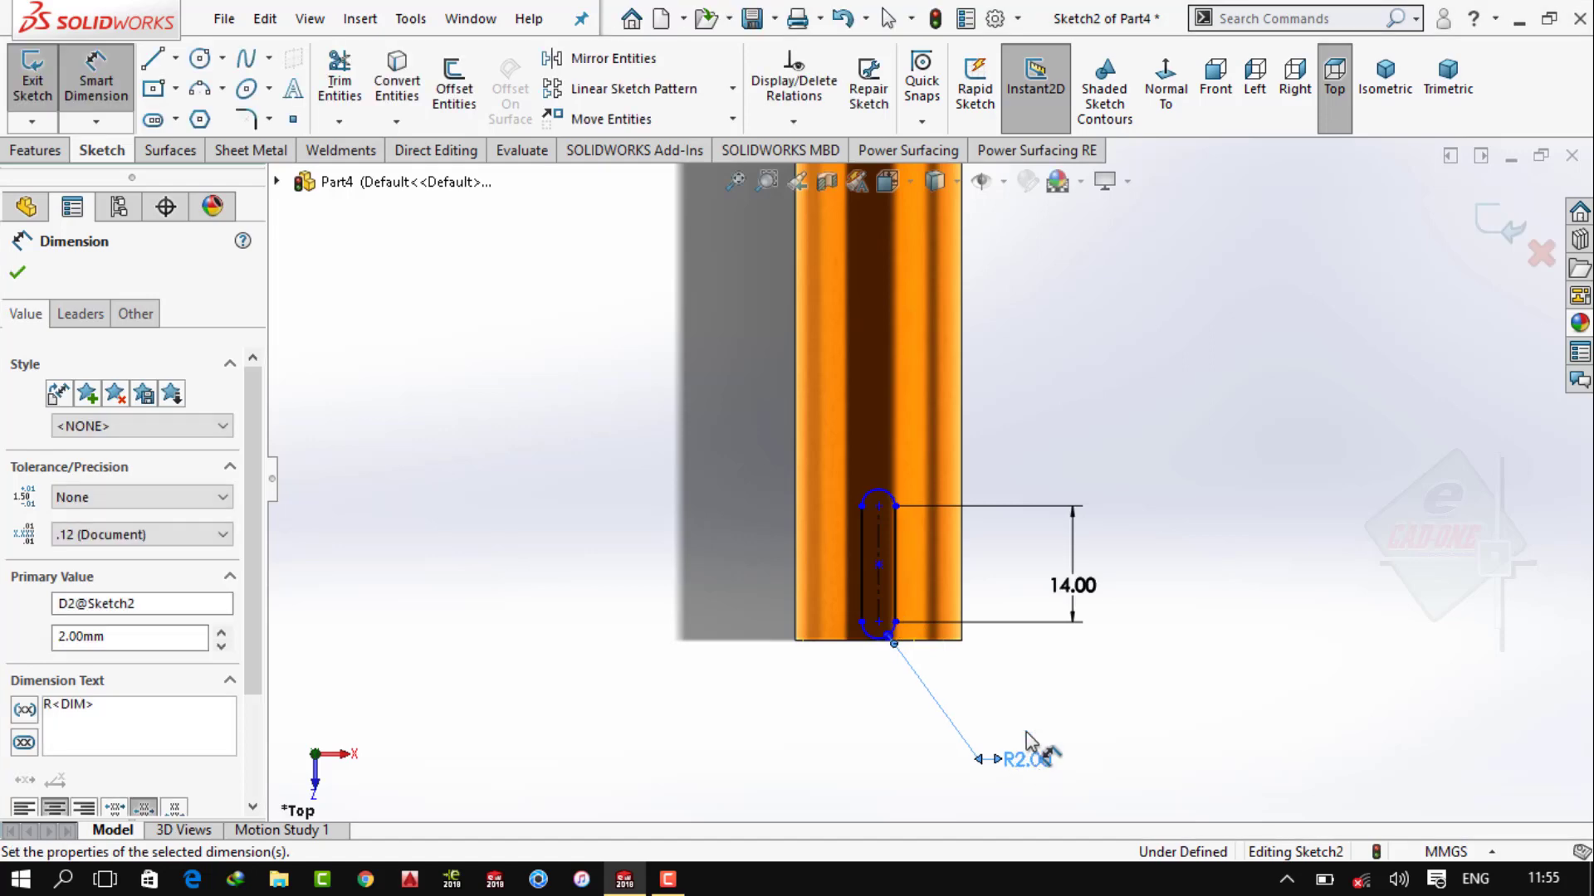
{"action": "scroll", "coordinate": [864, 629], "scroll_direction": "down", "scroll_amount": 3}
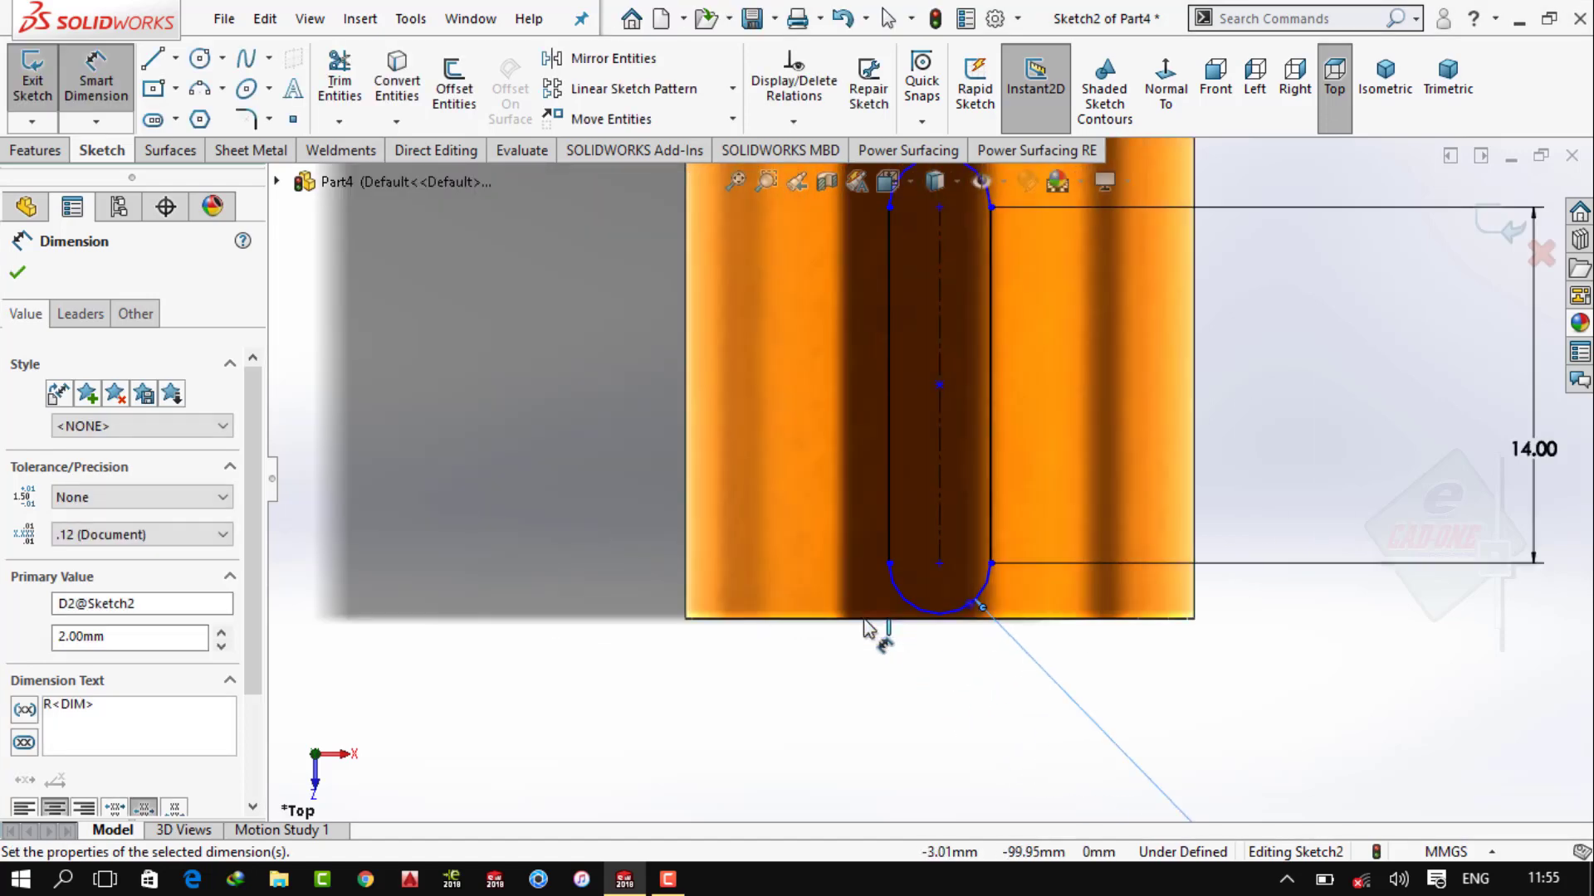
{"action": "key", "text": "Escape"}
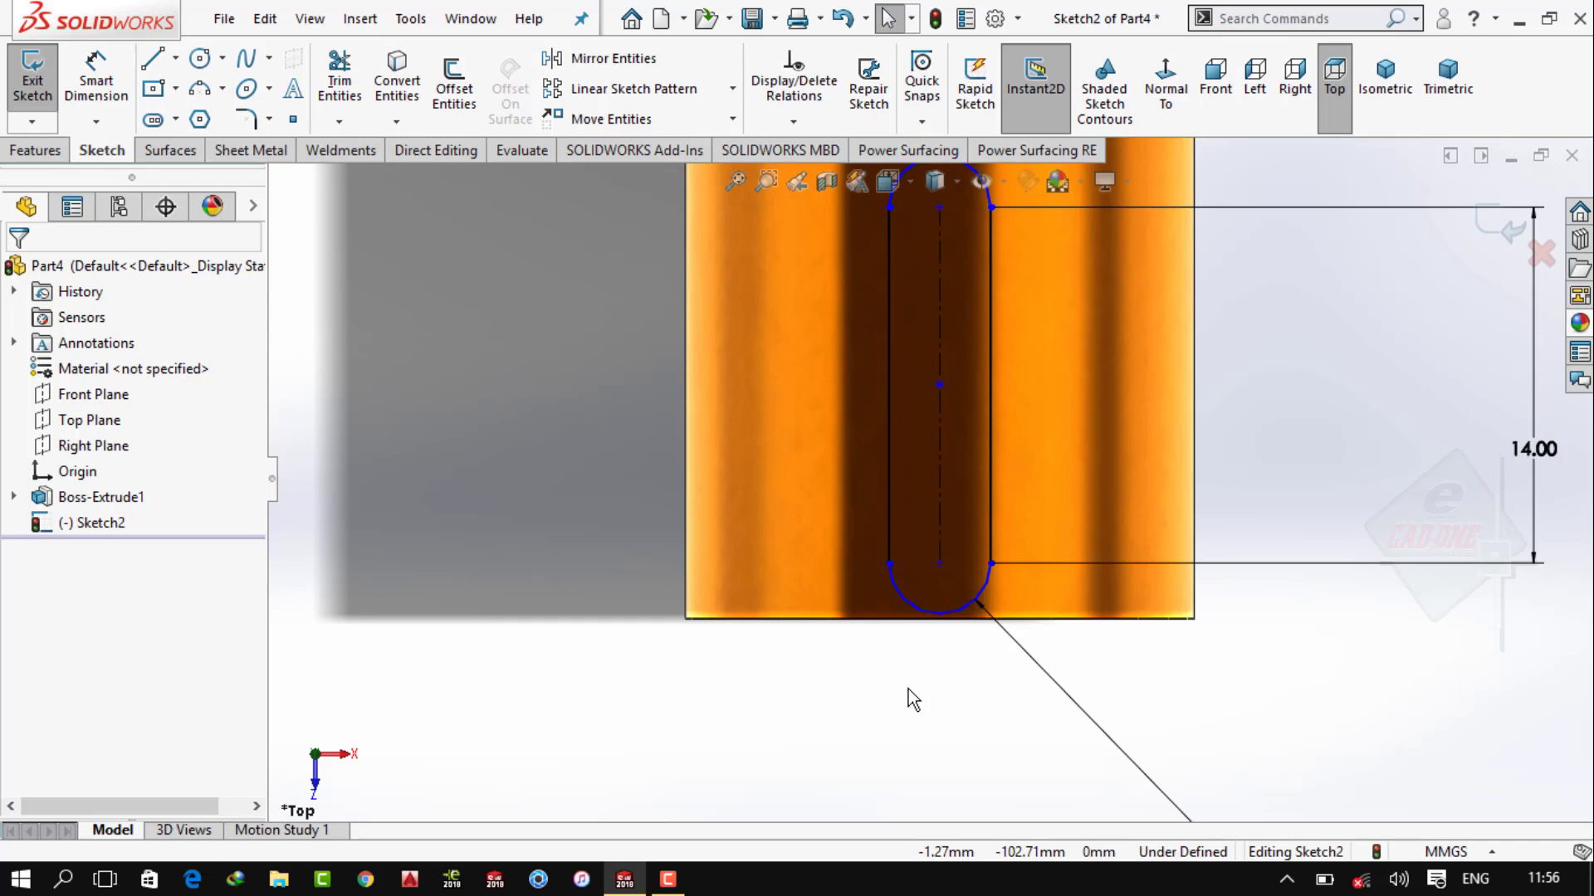
Re-place the R2.00 radius dimension on the slot's bottom end arc
{"action": "left_click", "coordinate": [938, 564]}
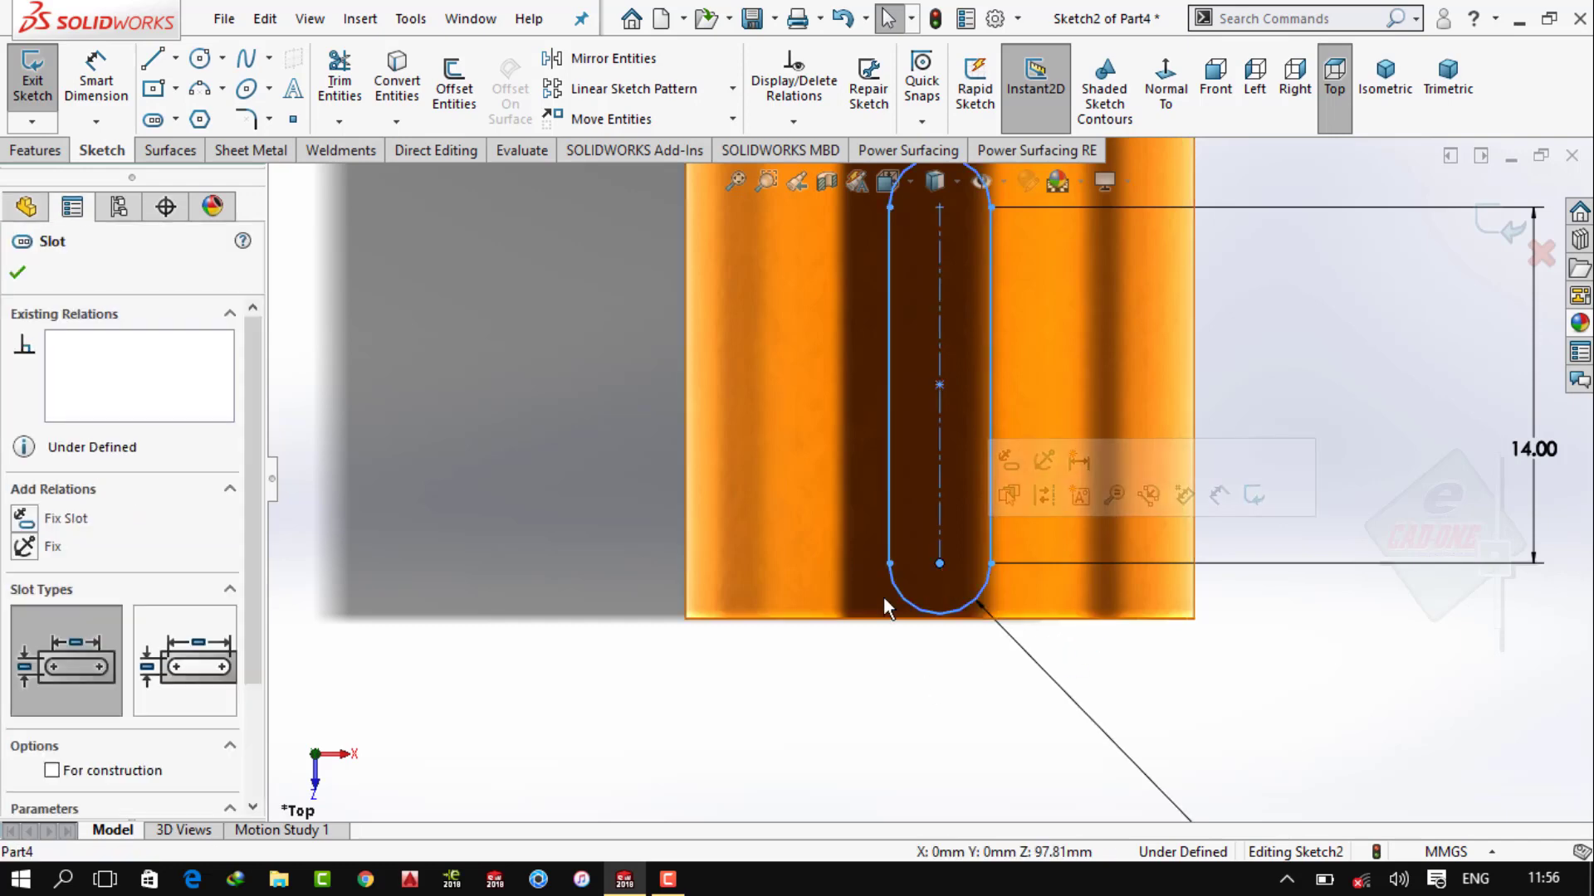
{"action": "key", "text": "Escape"}
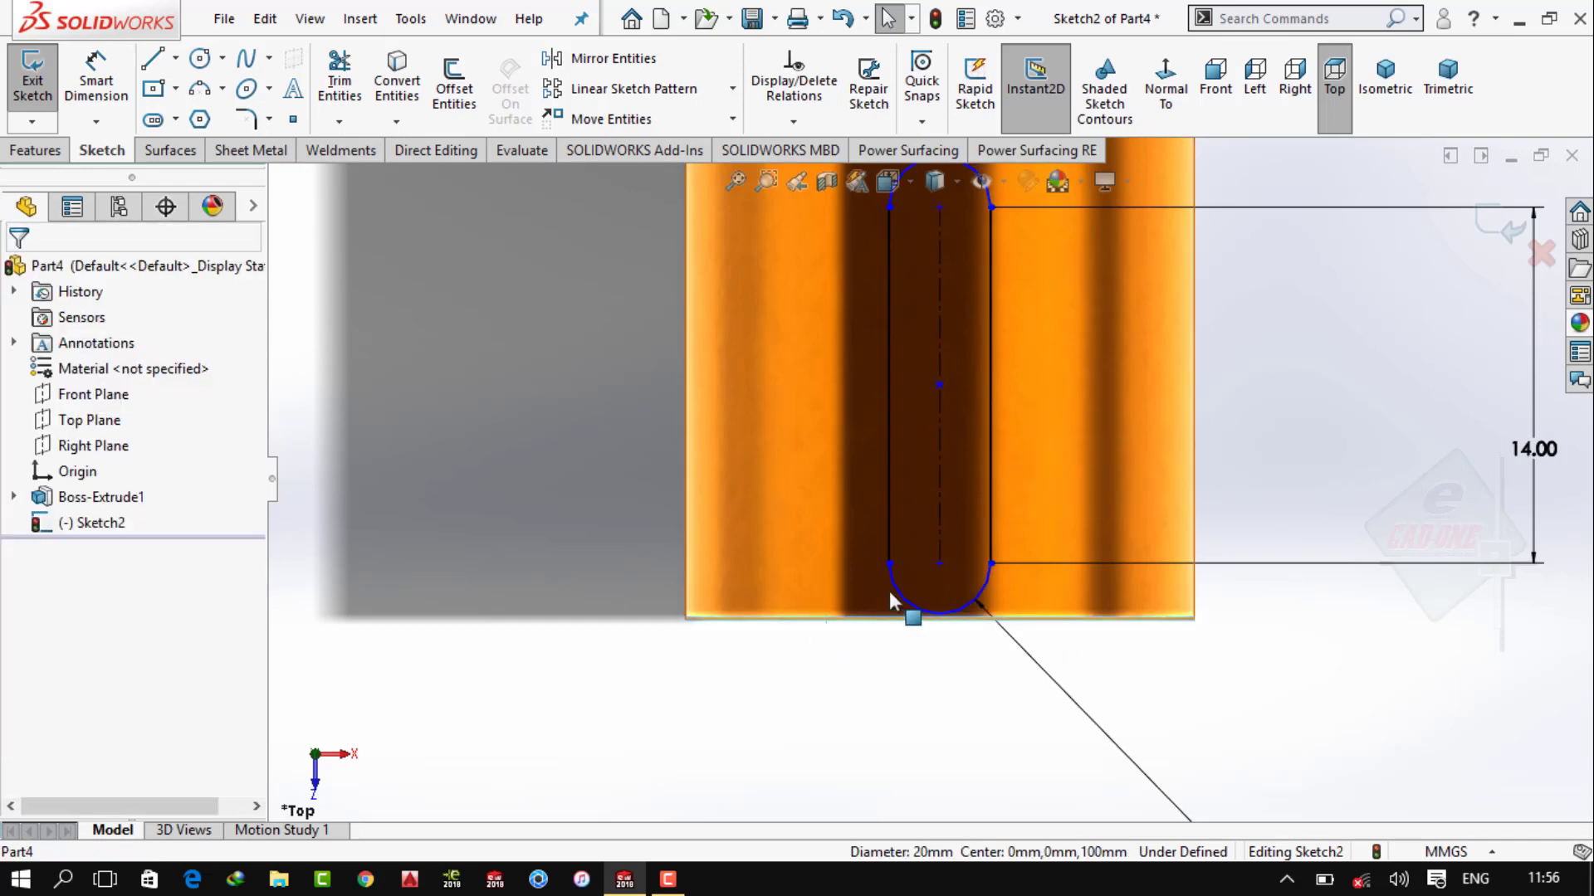
{"action": "left_click", "coordinate": [896, 591]}
{"action": "key", "text": "Escape"}
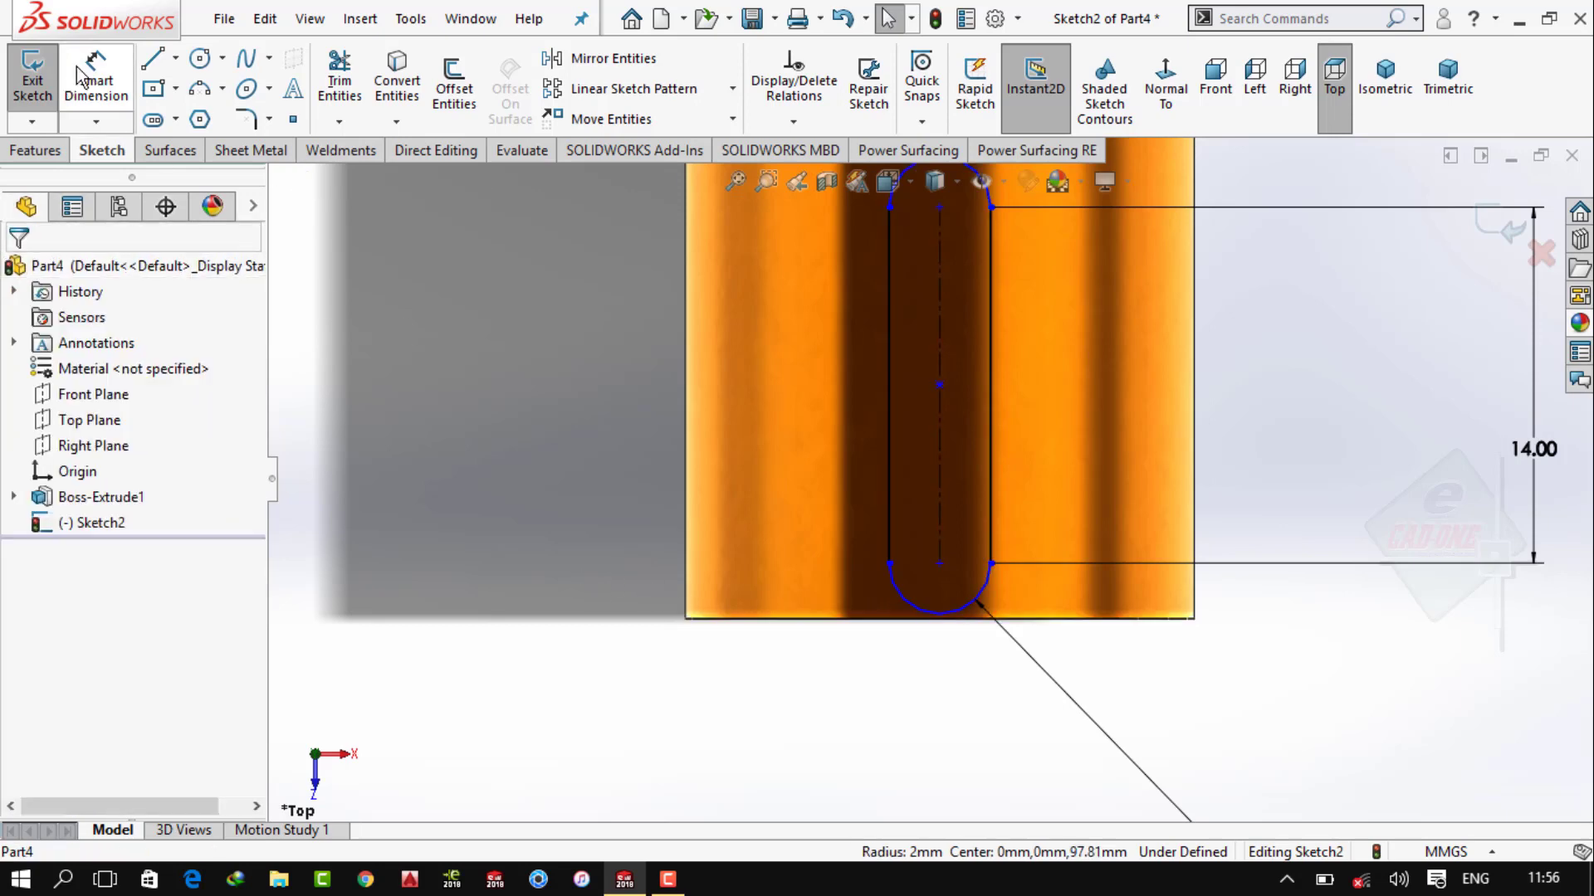
{"action": "left_click", "coordinate": [96, 83]}
{"action": "left_click", "coordinate": [904, 599]}
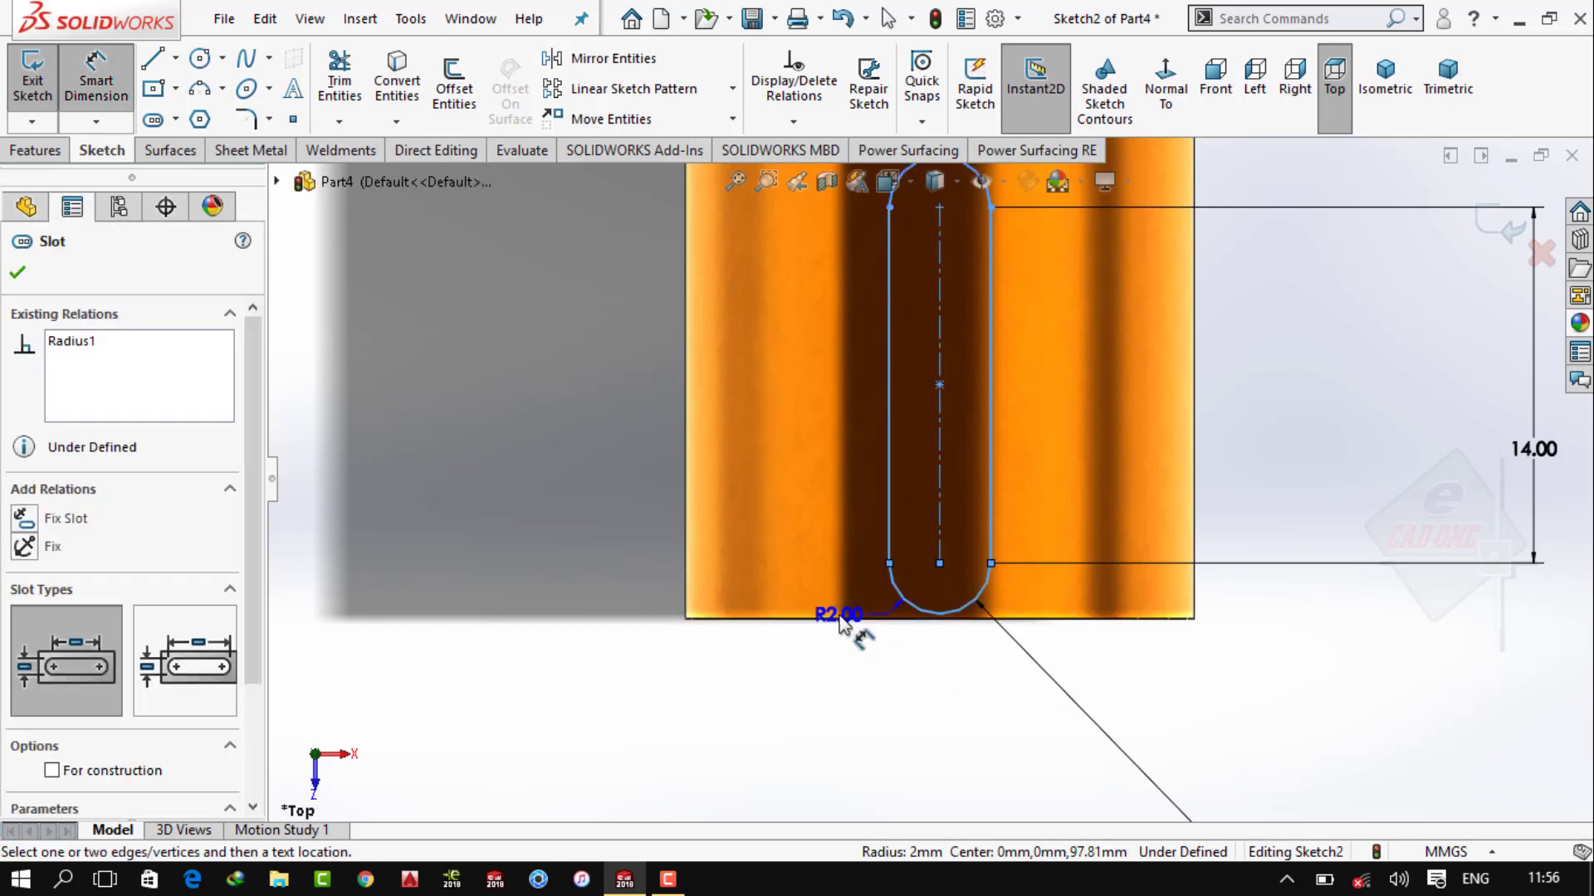
{"action": "left_click", "coordinate": [751, 625]}
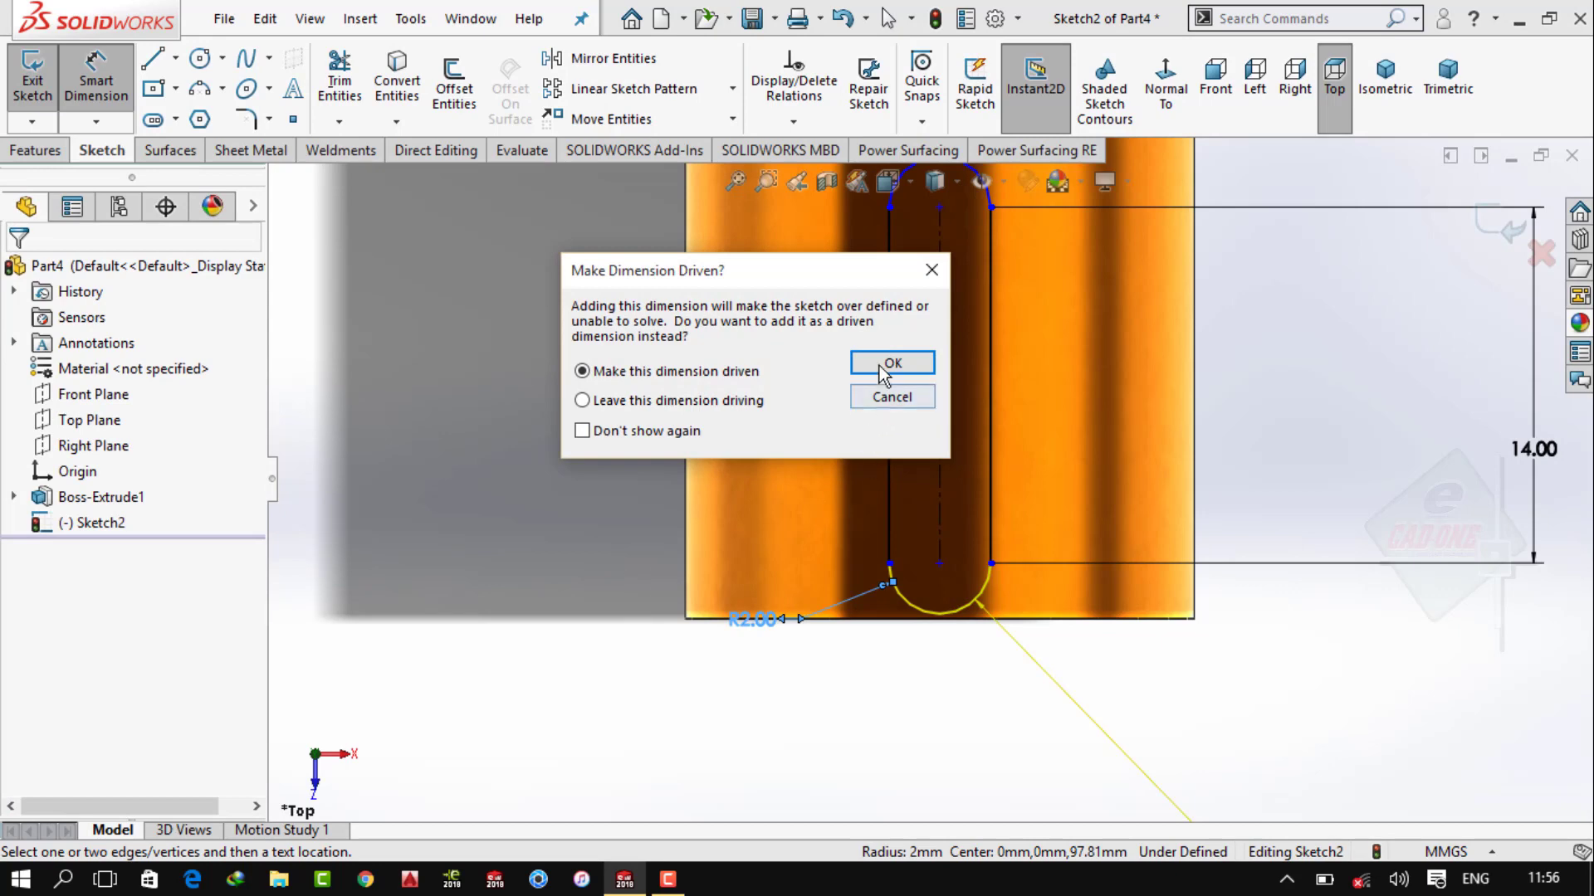
{"action": "left_click", "coordinate": [891, 397]}
{"action": "key", "text": "Escape"}
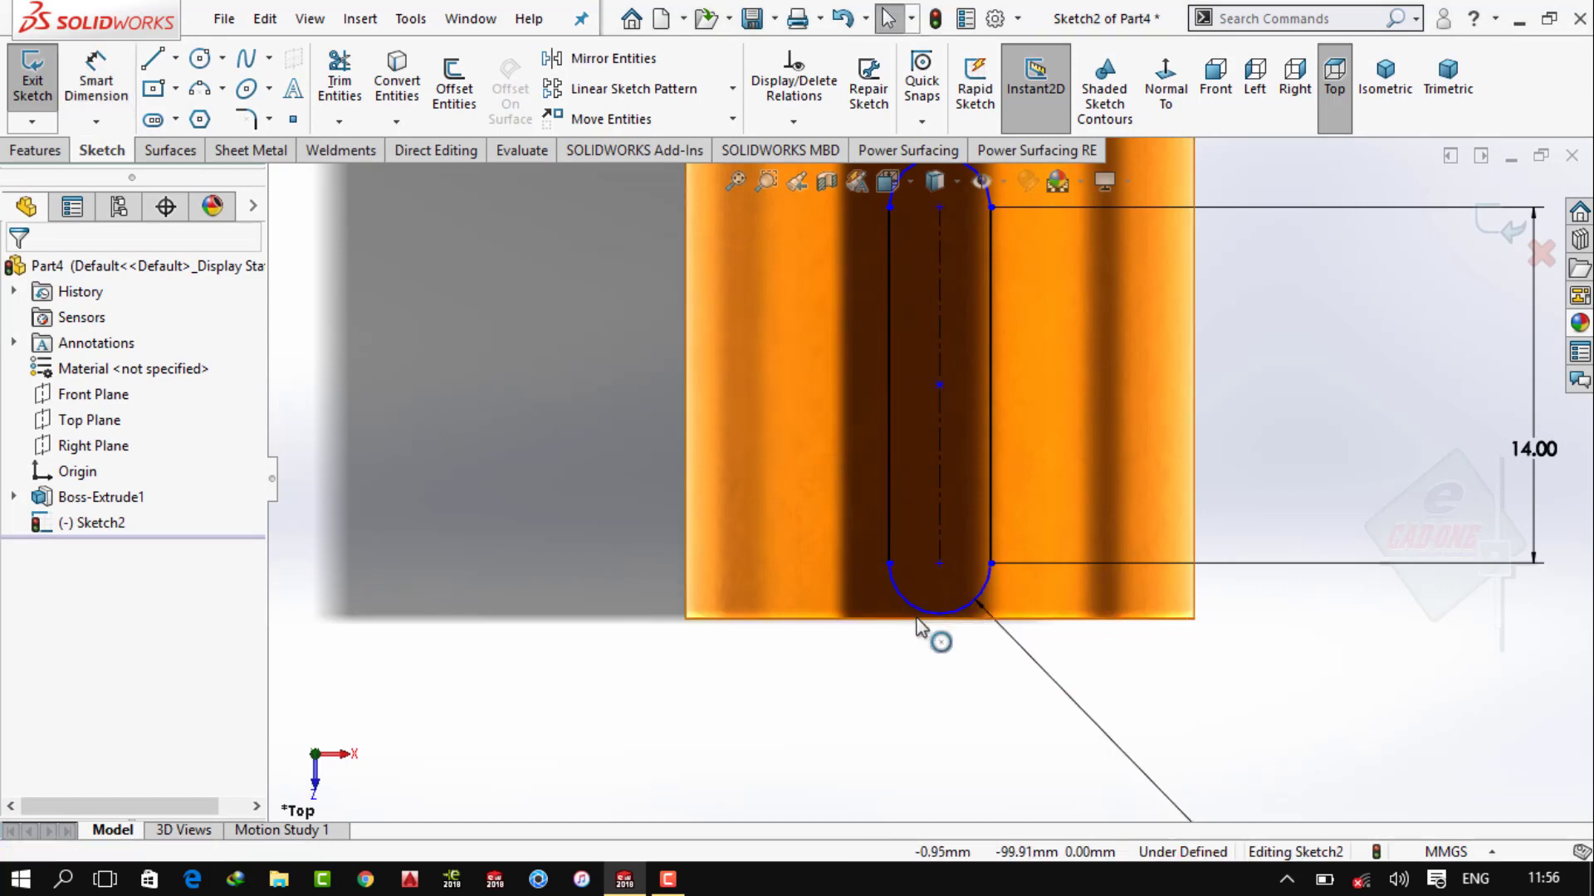
Locate the slot 4.34 mm from the cylinder's end and view it isometrically
{"action": "left_click", "coordinate": [98, 83]}
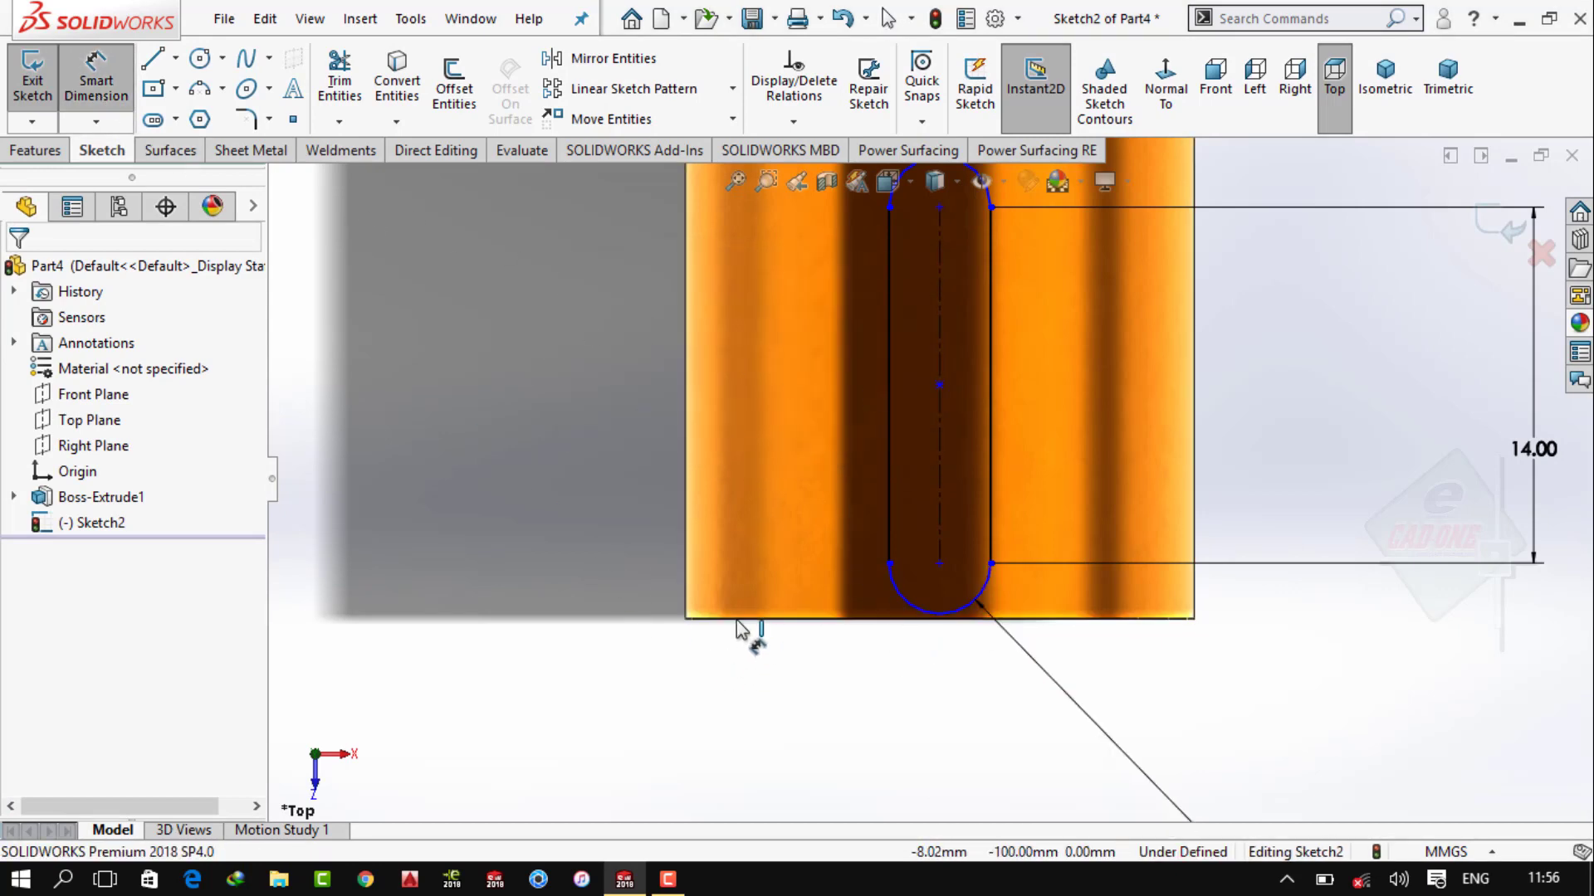
{"action": "left_click", "coordinate": [762, 619]}
{"action": "left_click", "coordinate": [910, 598]}
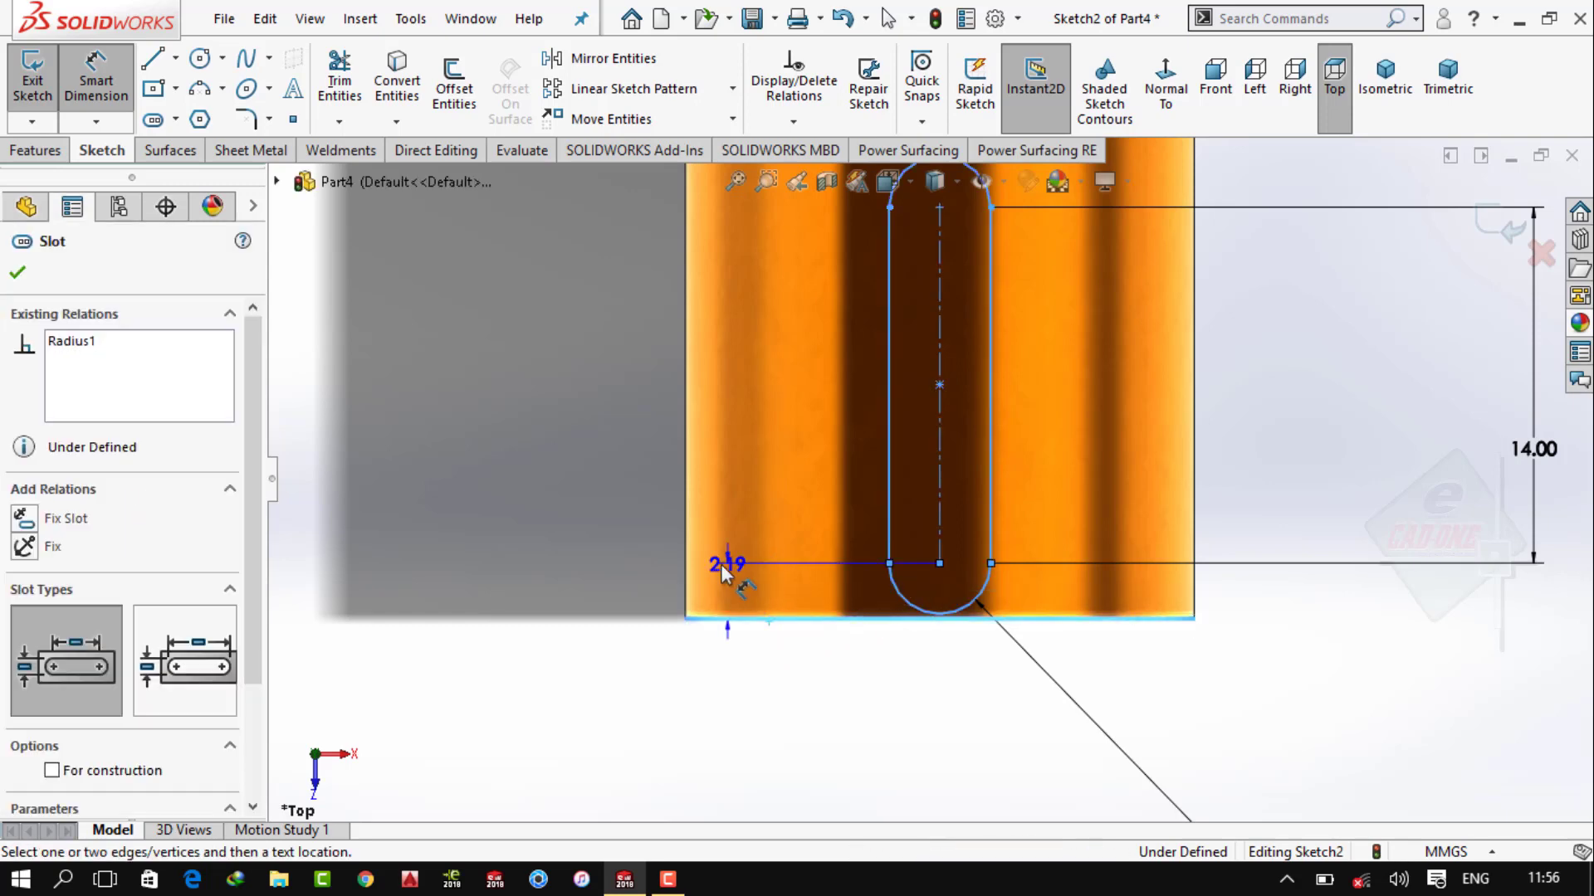
{"action": "left_click", "coordinate": [611, 586]}
{"action": "type", "text": "4"}
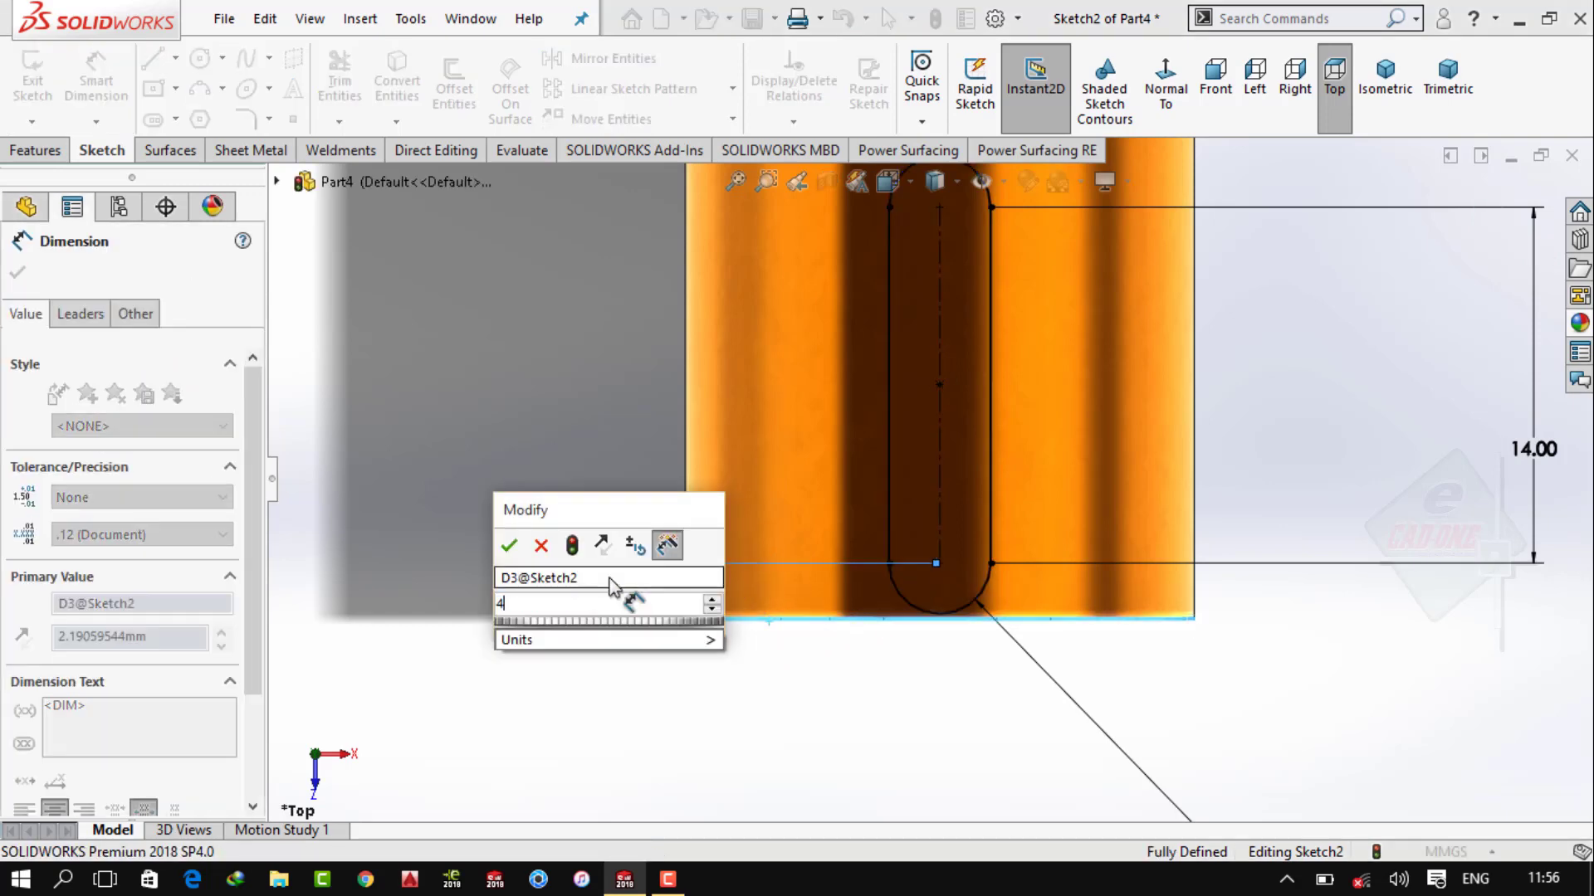
{"action": "type", "text": ".34"}
{"action": "key", "text": "Return"}
{"action": "scroll", "coordinate": [883, 567], "scroll_direction": "up", "scroll_amount": 2}
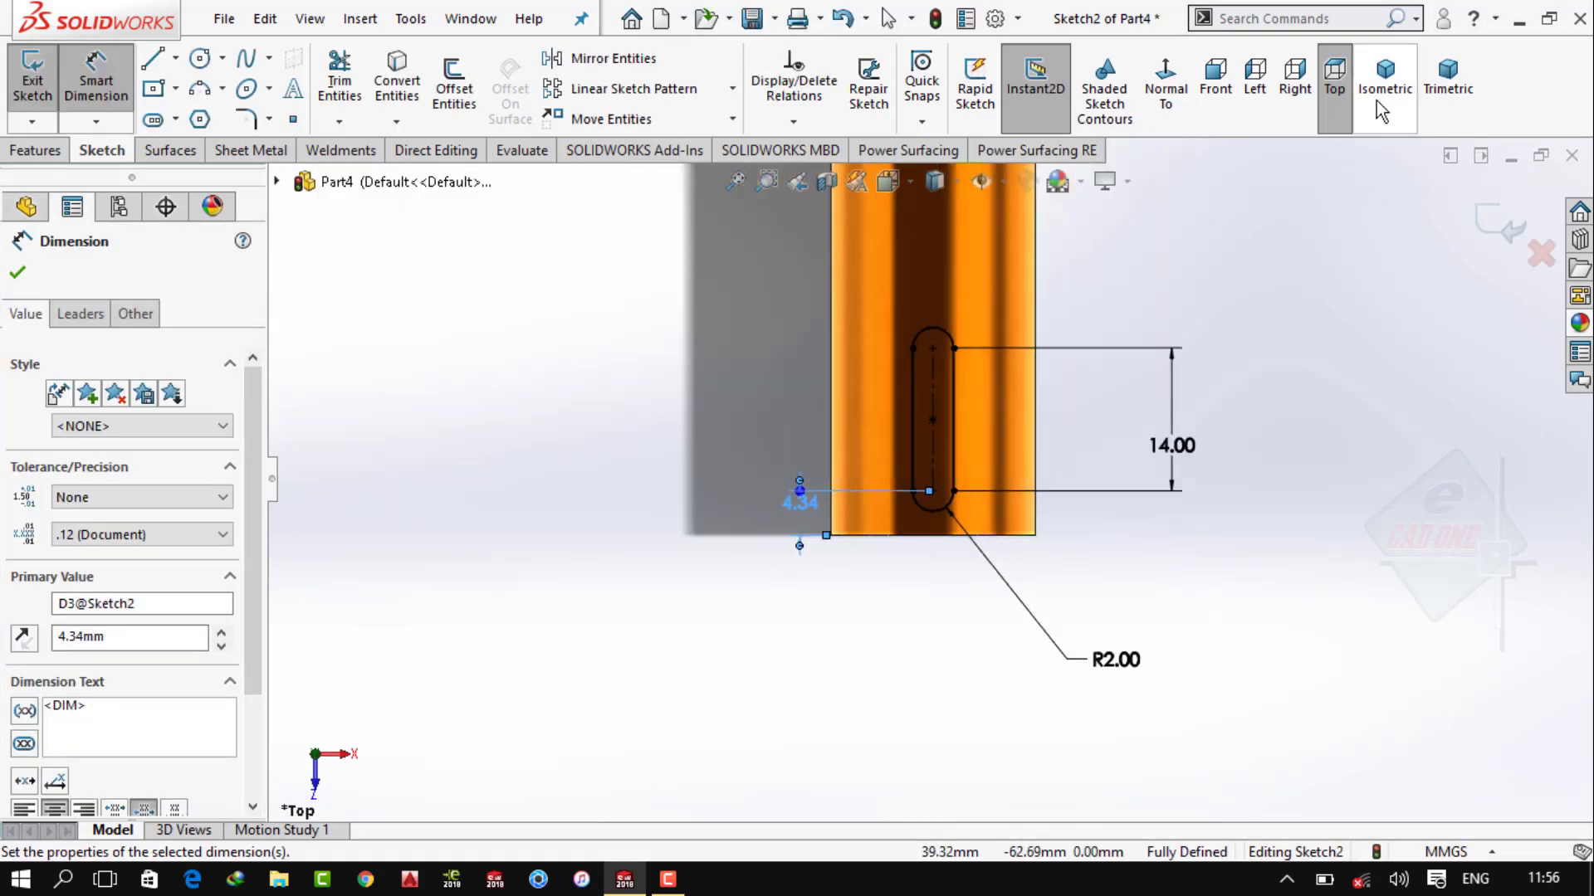
{"action": "left_click", "coordinate": [1377, 101]}
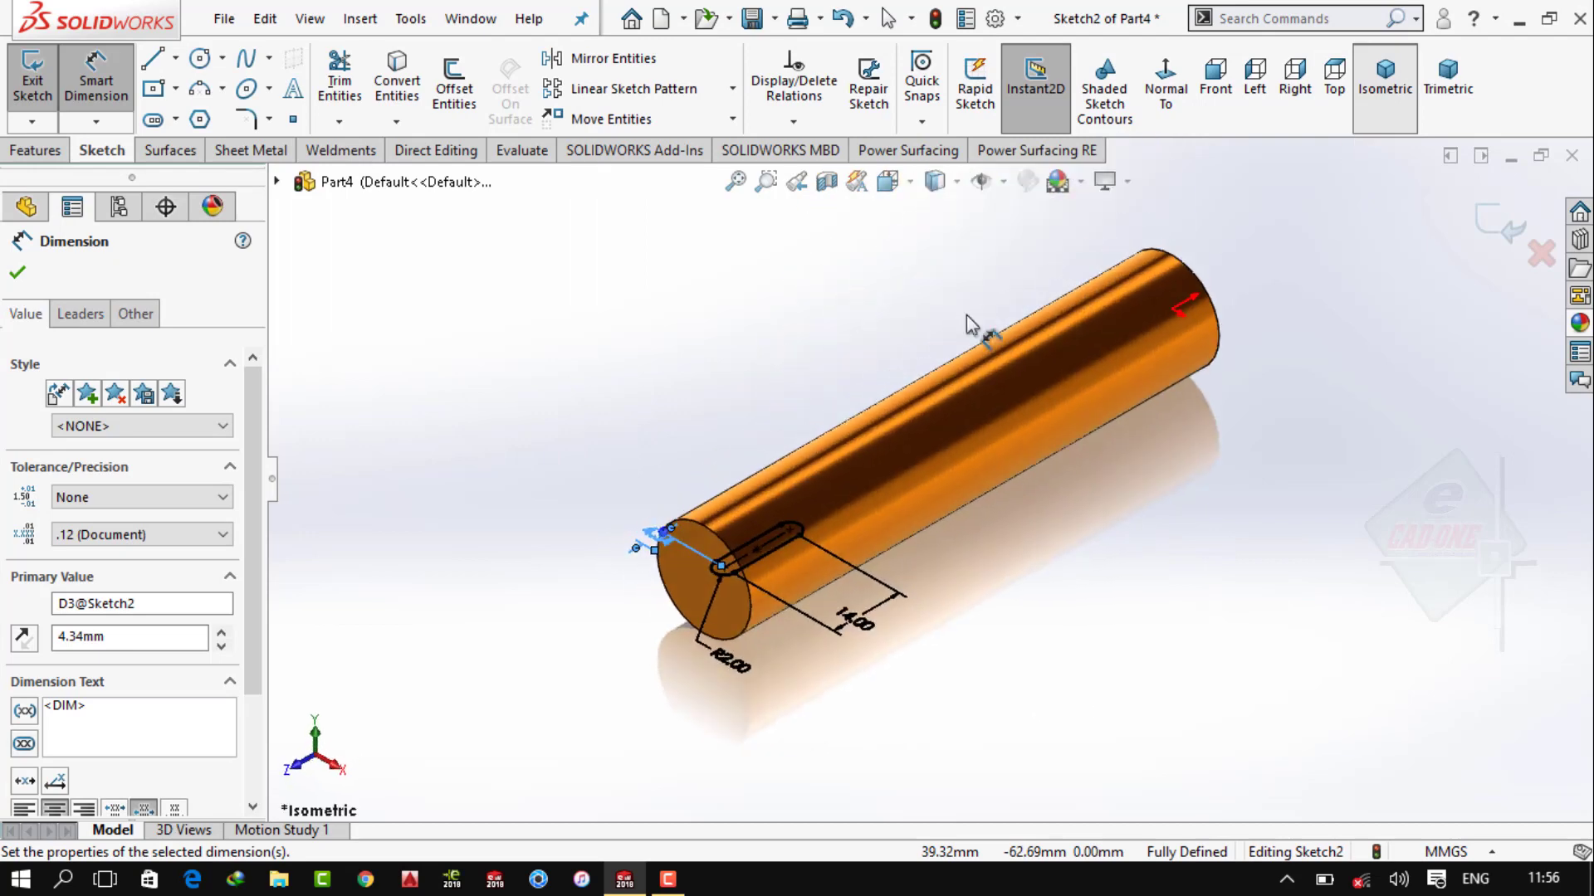
{"action": "left_click", "coordinate": [25, 154]}
Extruded-cut the slot into the cylinder from an 8 mm offset, with both directions reversed
{"action": "left_click", "coordinate": [355, 83]}
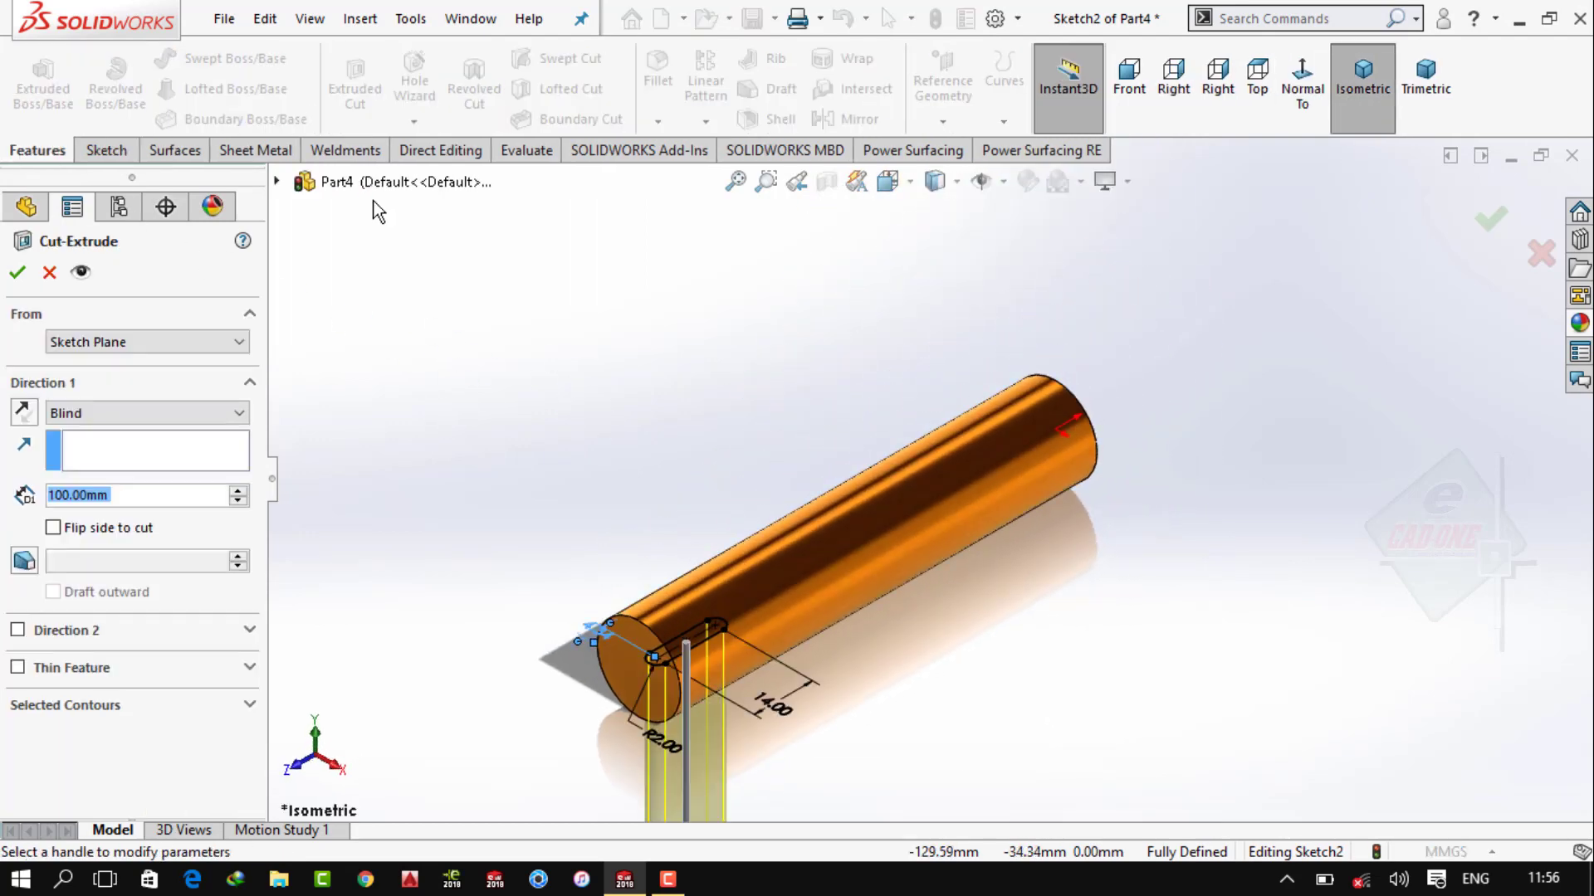
{"action": "left_click", "coordinate": [163, 341]}
{"action": "left_click", "coordinate": [108, 395]}
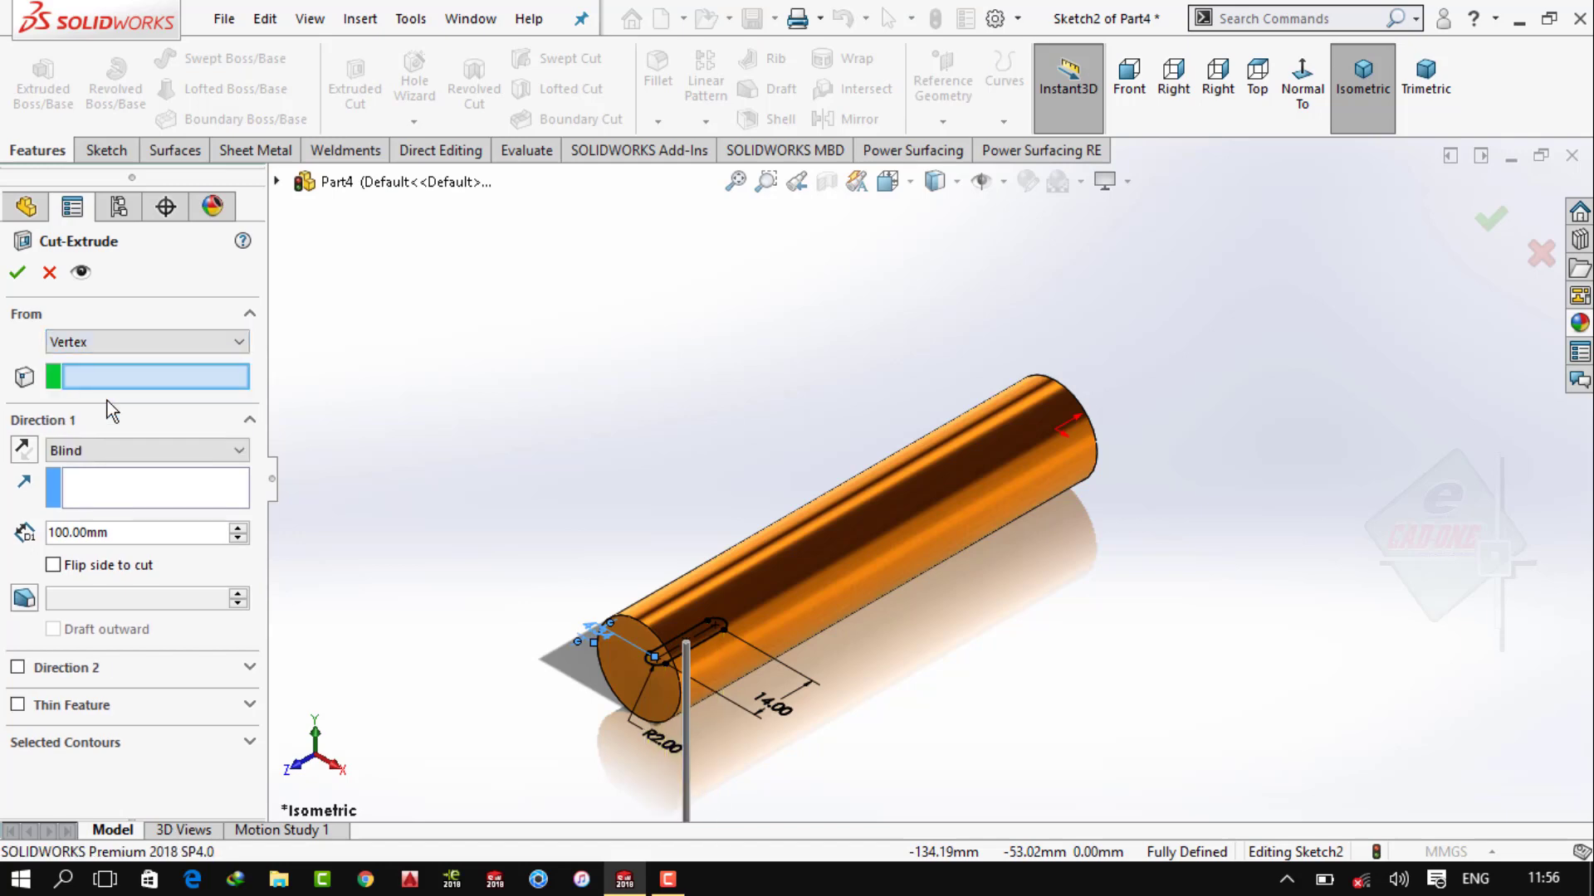
{"action": "left_click", "coordinate": [107, 343]}
{"action": "left_click", "coordinate": [91, 409]}
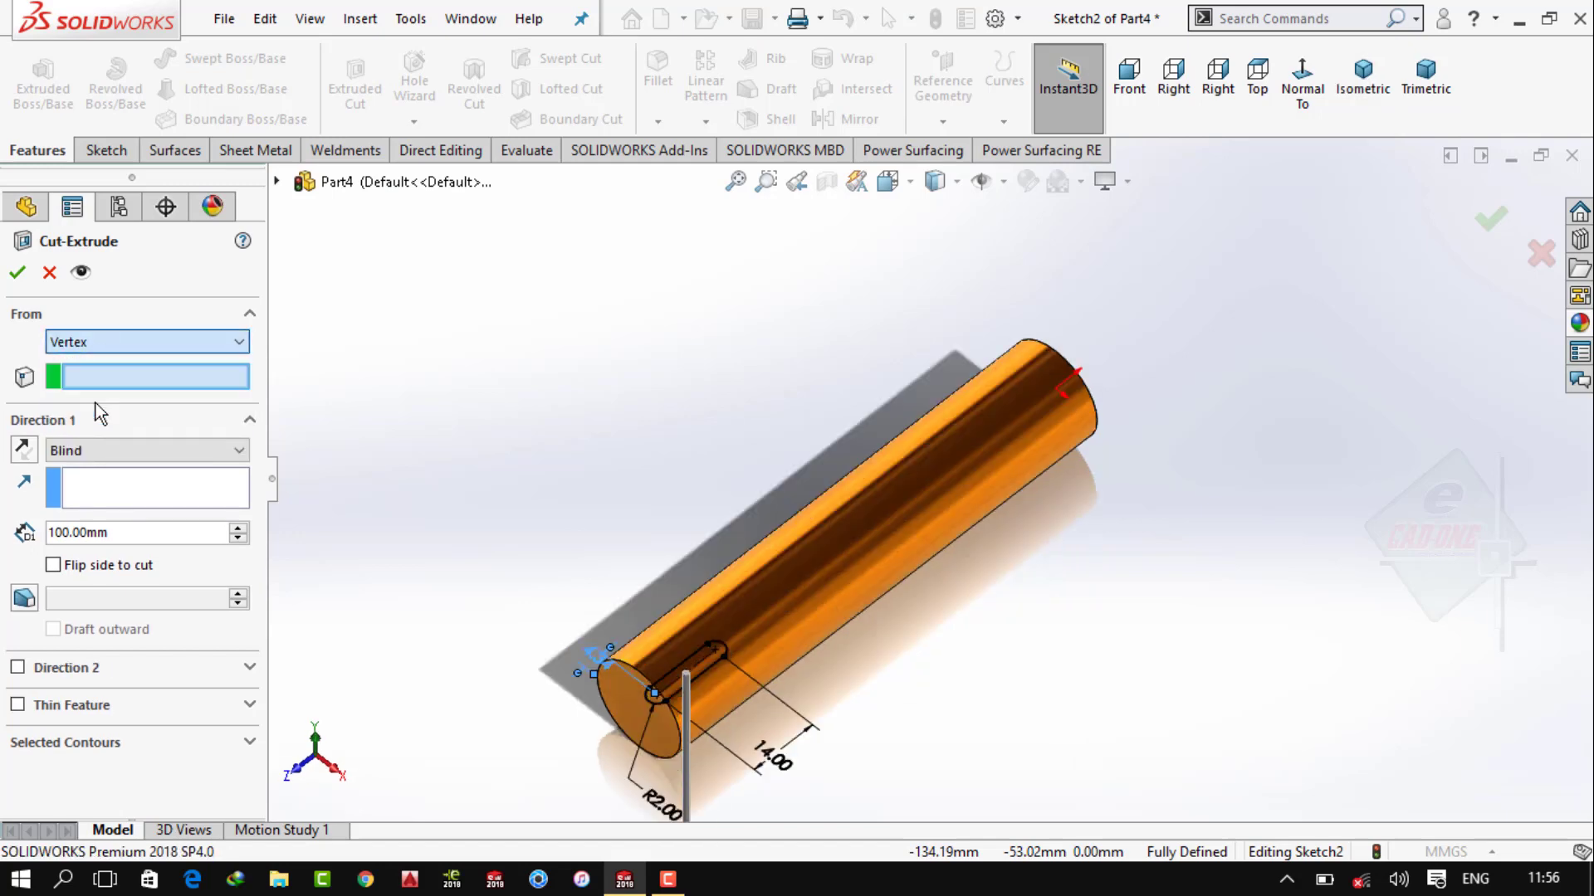
{"action": "type", "text": "8"}
{"action": "key", "text": "Return"}
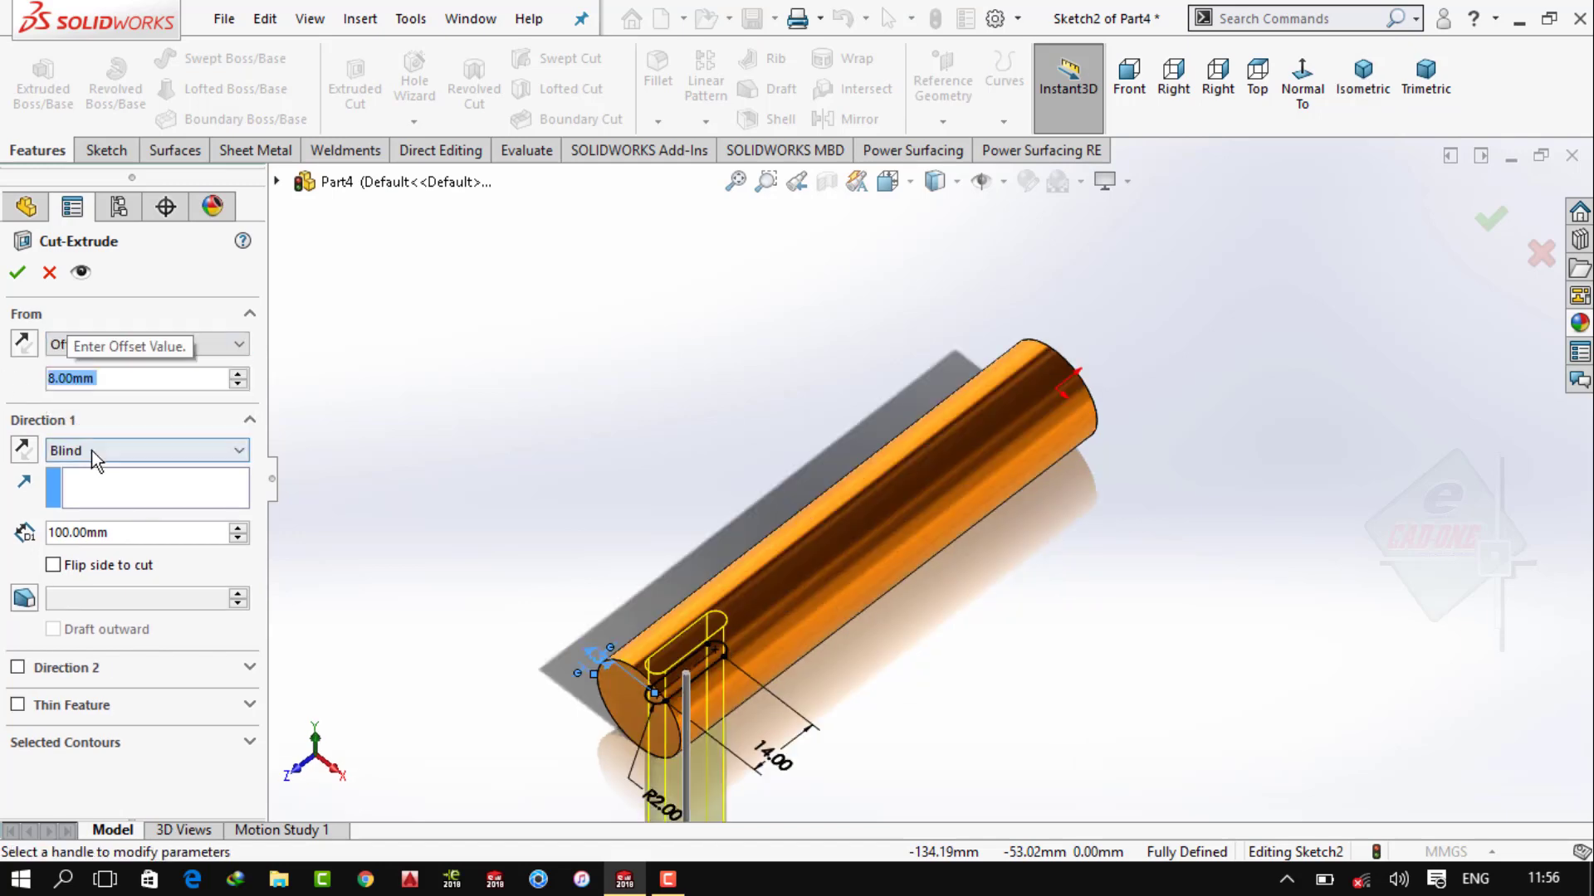
{"action": "left_click", "coordinate": [30, 342]}
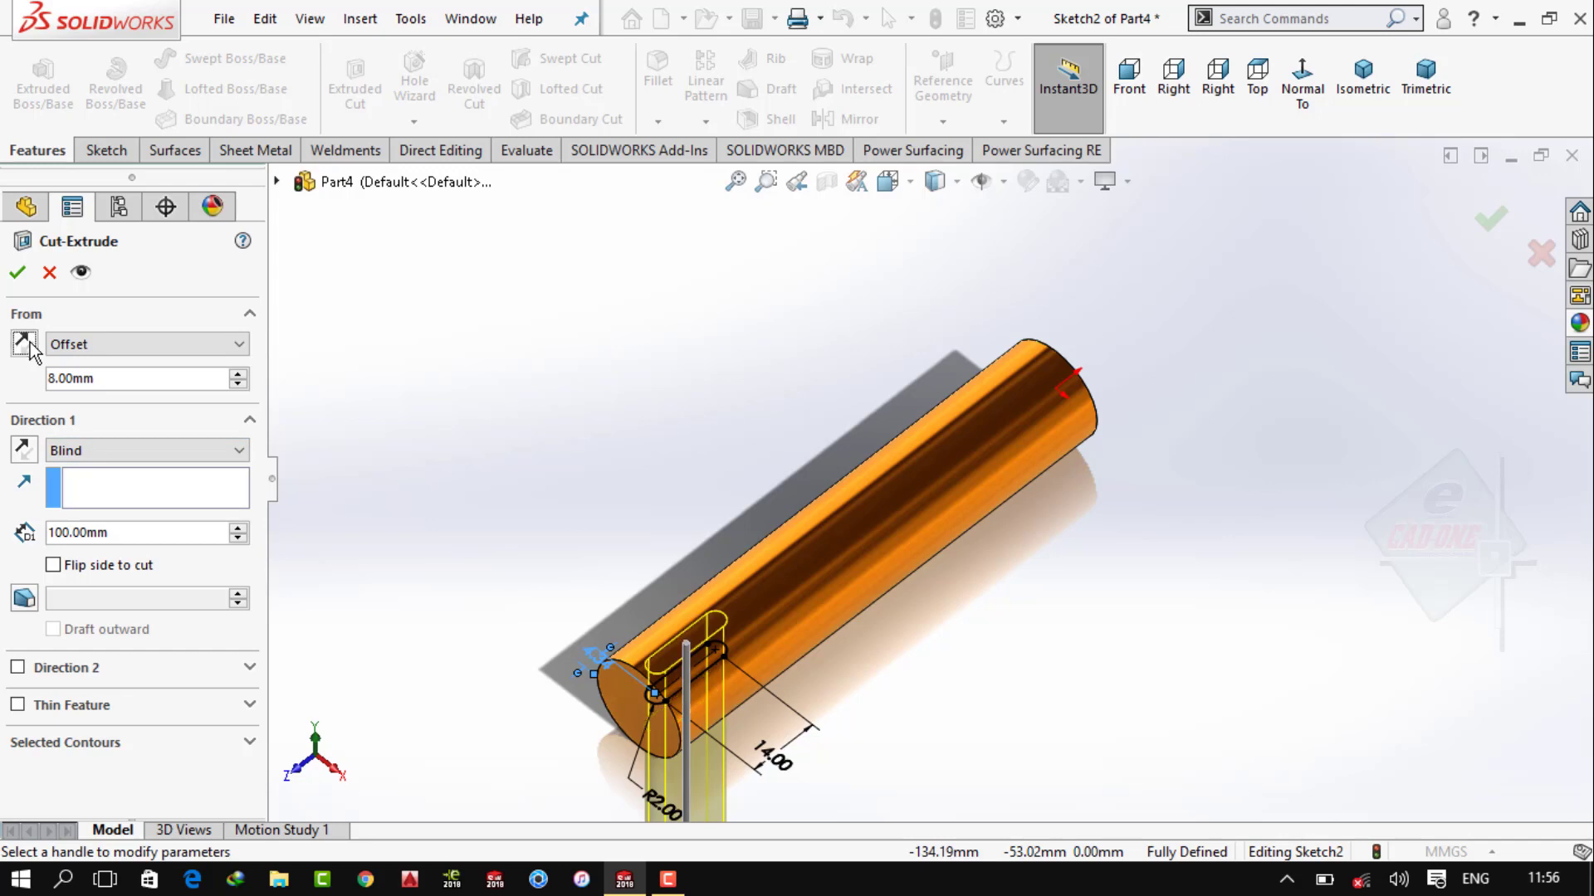
{"action": "left_click", "coordinate": [24, 451]}
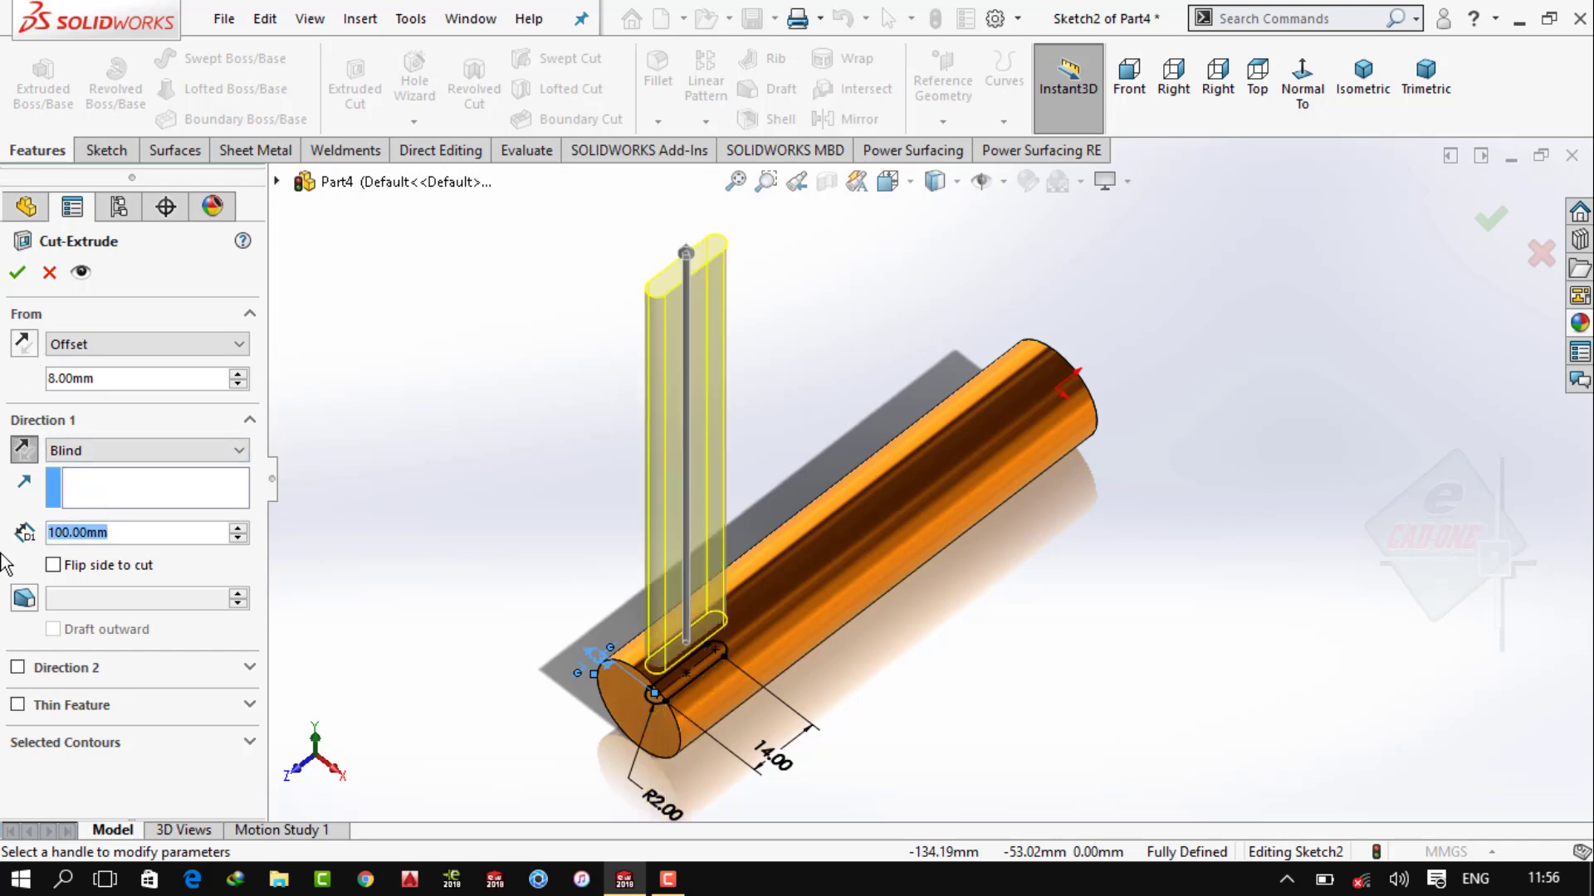
{"action": "type", "text": "10"}
{"action": "key", "text": "Return"}
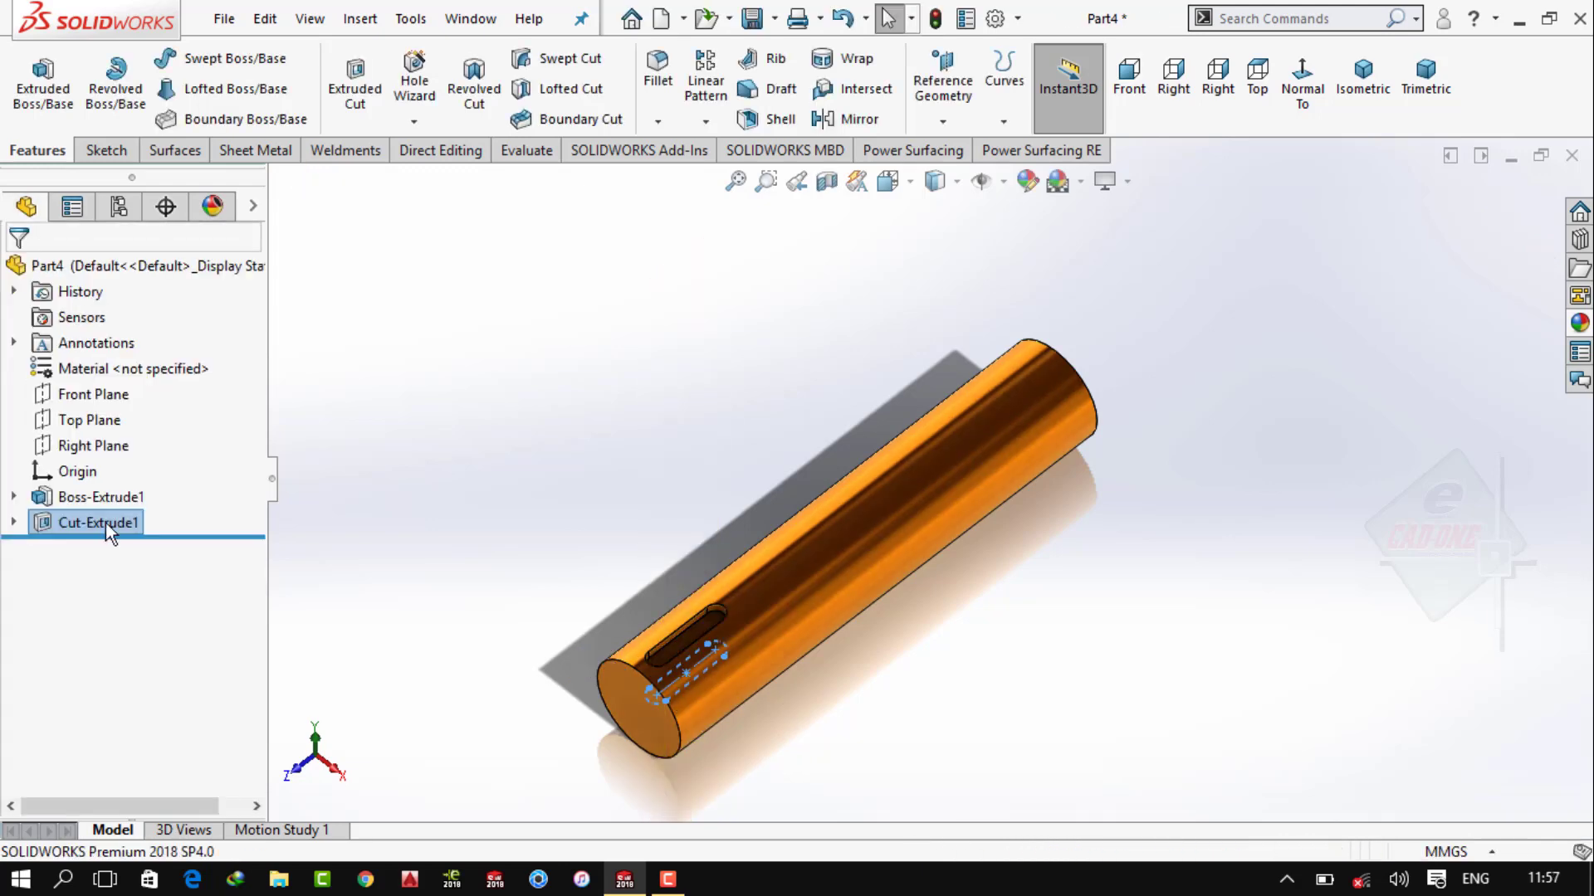
Switch to a different background scene, then save Part4 and close it
{"action": "left_click", "coordinate": [1079, 182]}
{"action": "left_click", "coordinate": [1118, 145]}
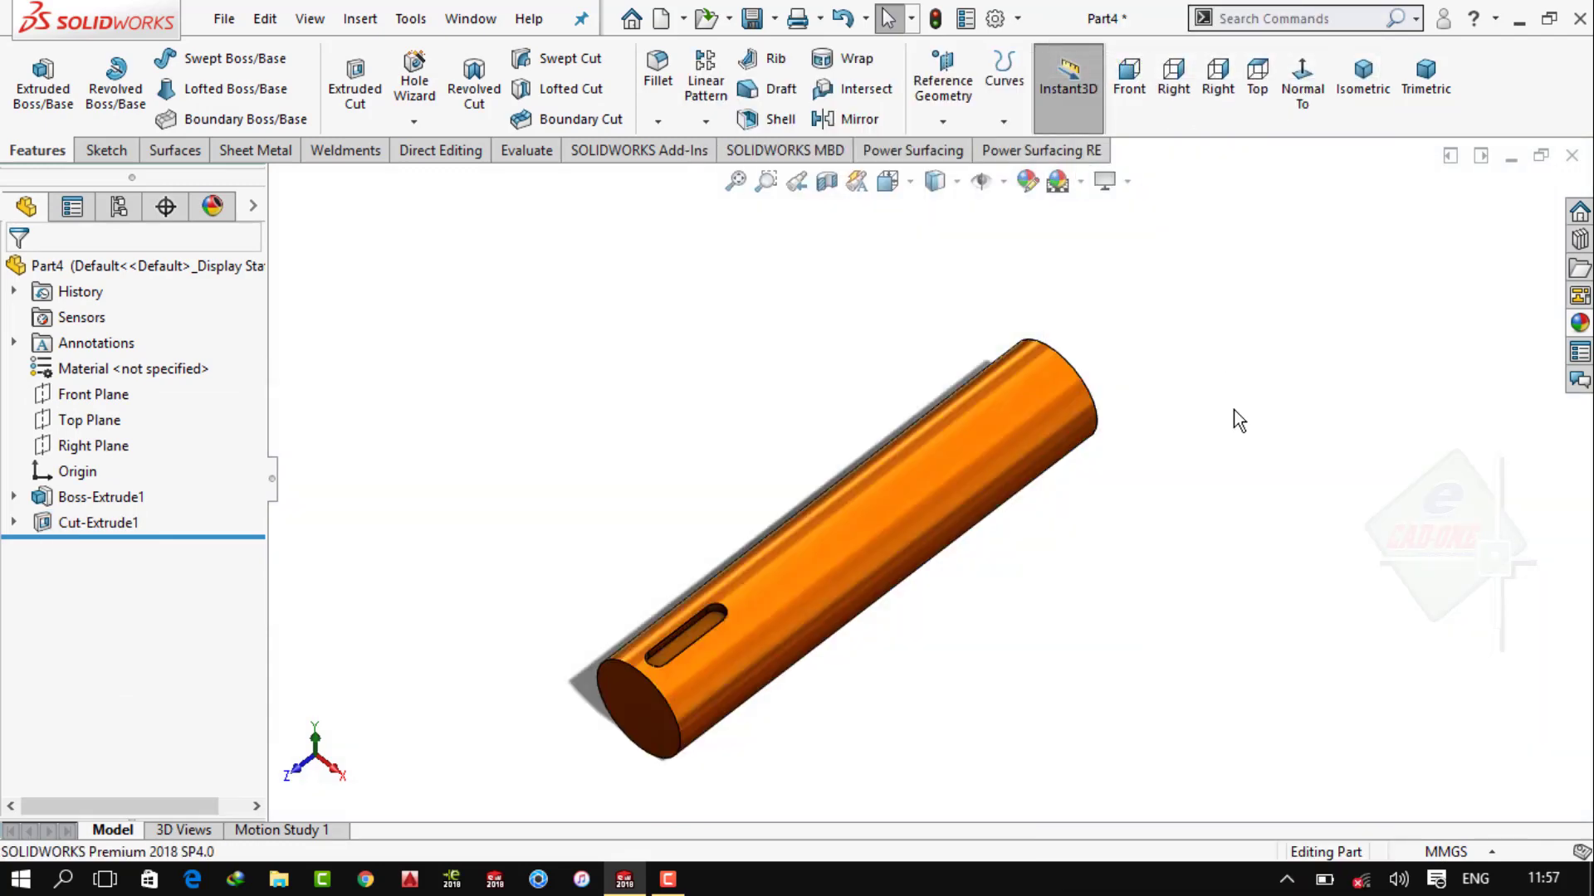
{"action": "key", "text": "ctrl+s"}
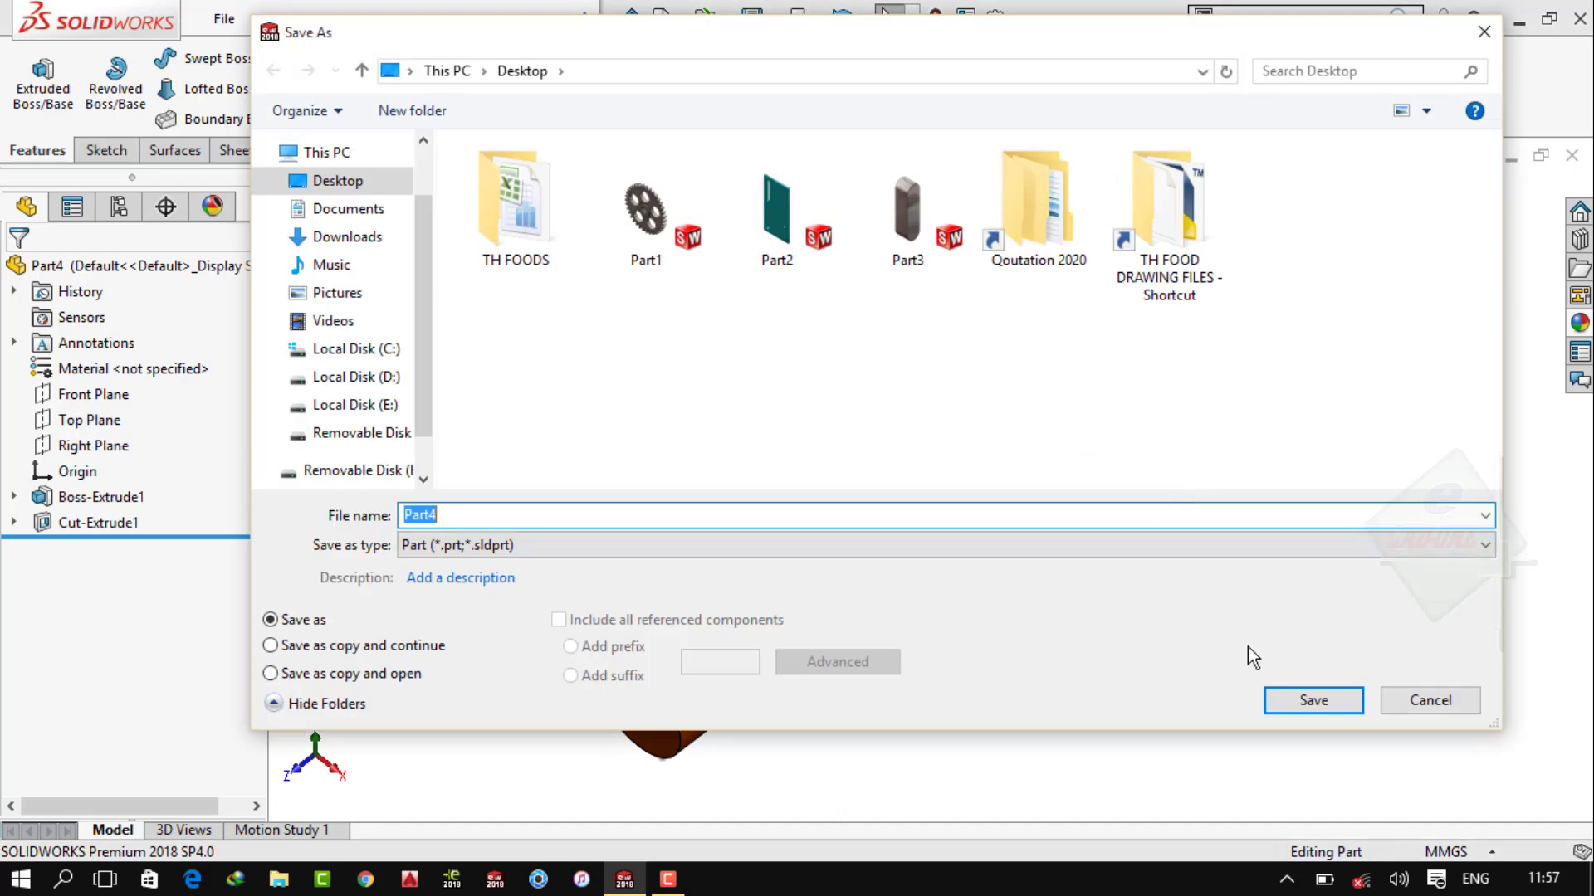
{"action": "left_click", "coordinate": [1309, 697]}
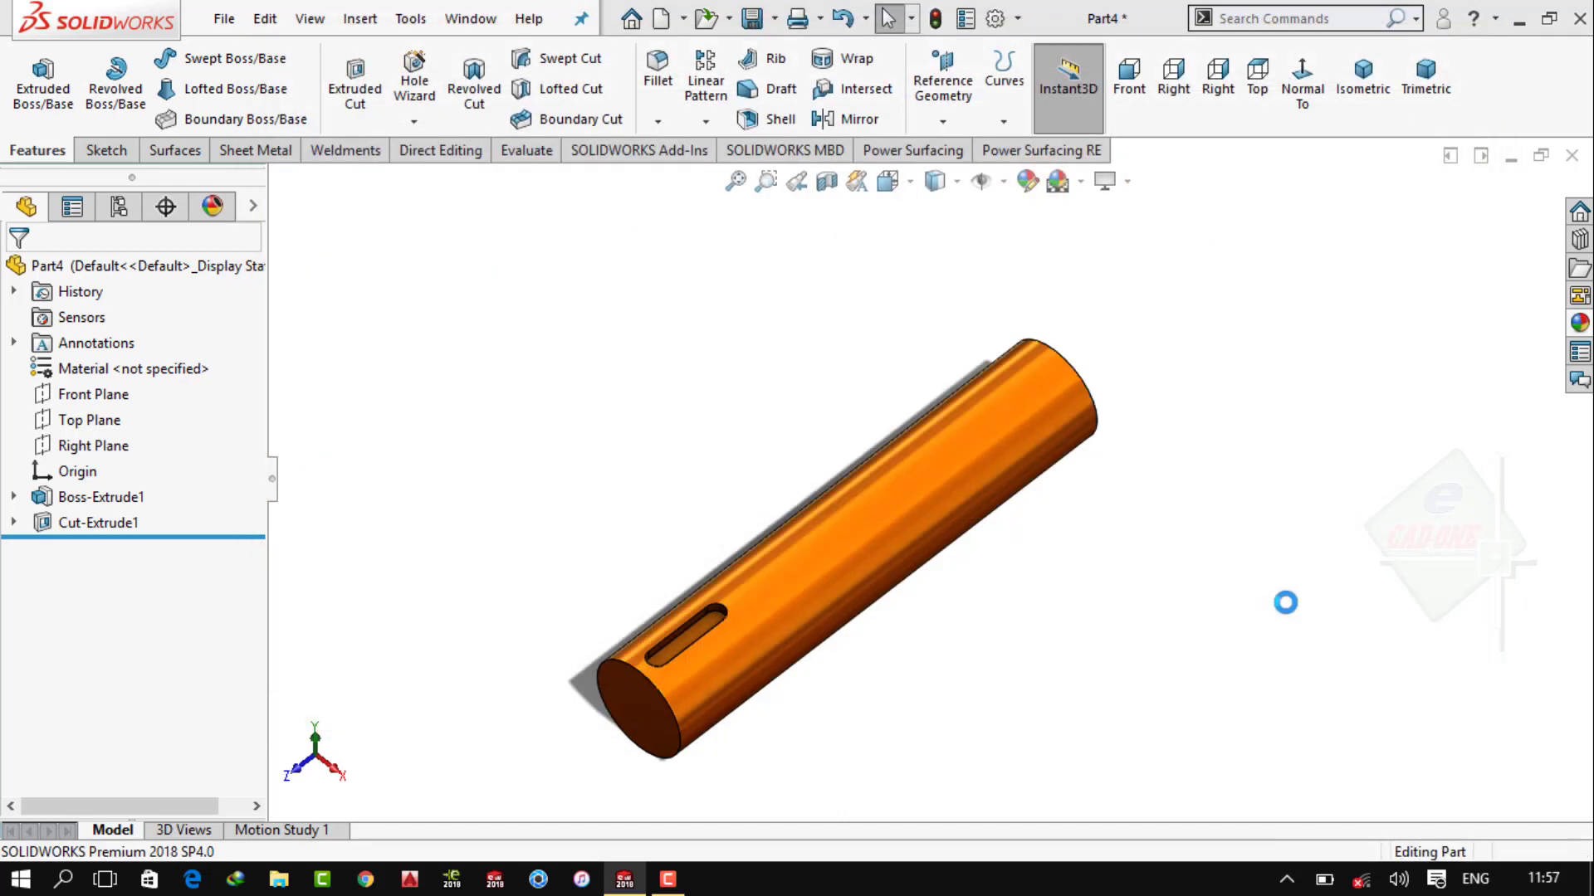
{"action": "left_click", "coordinate": [1571, 156]}
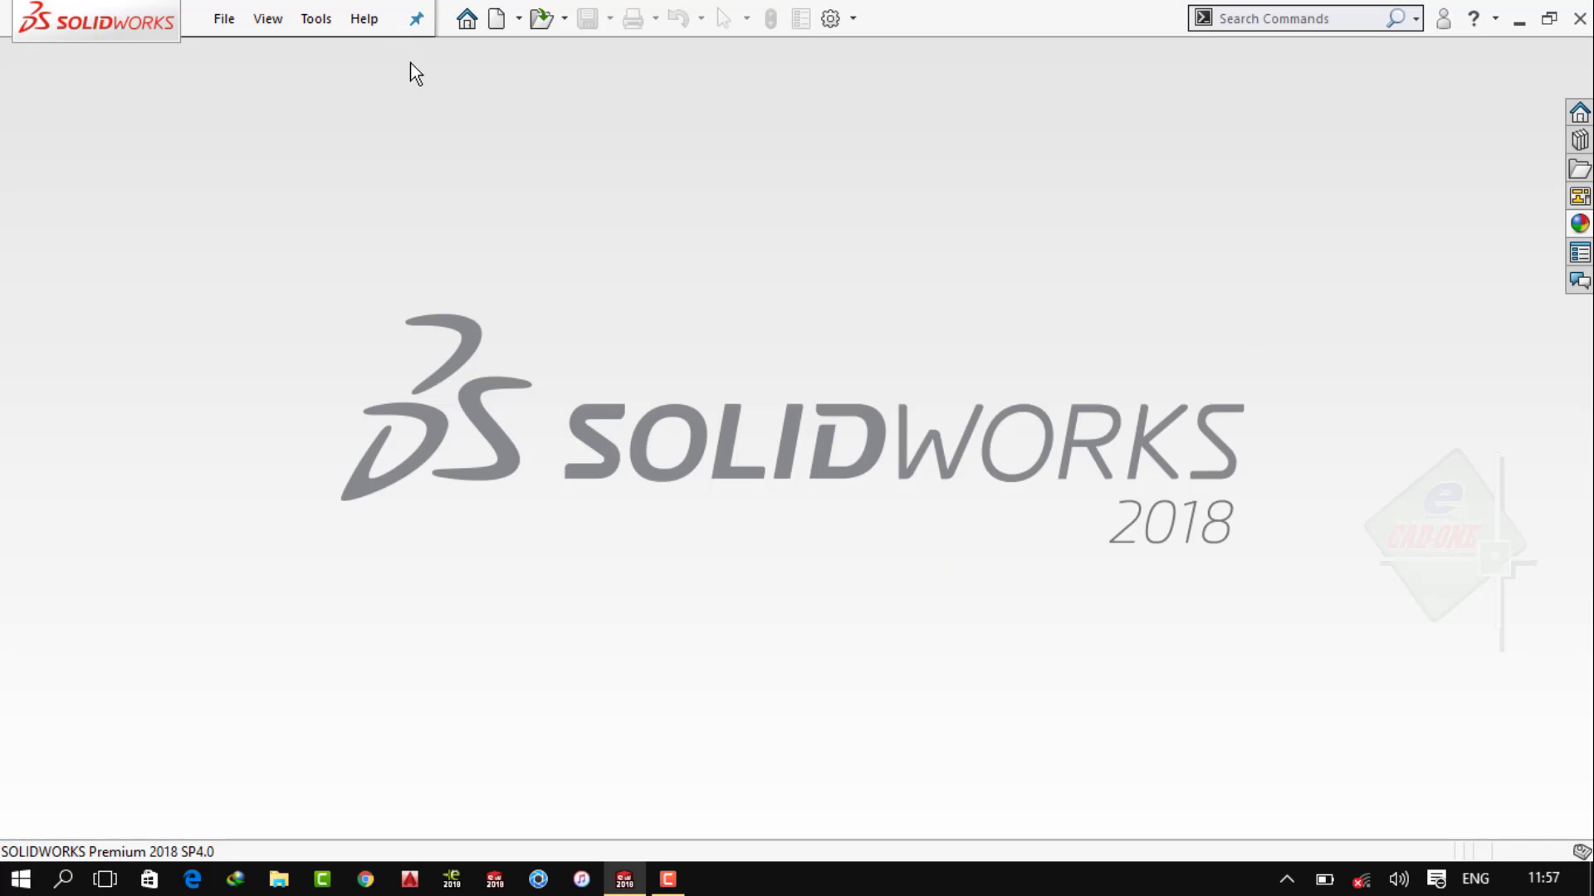
Create a new part and sketch a Ø20 mm circle at the origin on the Front Plane
{"action": "left_click", "coordinate": [237, 22]}
{"action": "left_click", "coordinate": [245, 53]}
{"action": "left_click", "coordinate": [885, 699]}
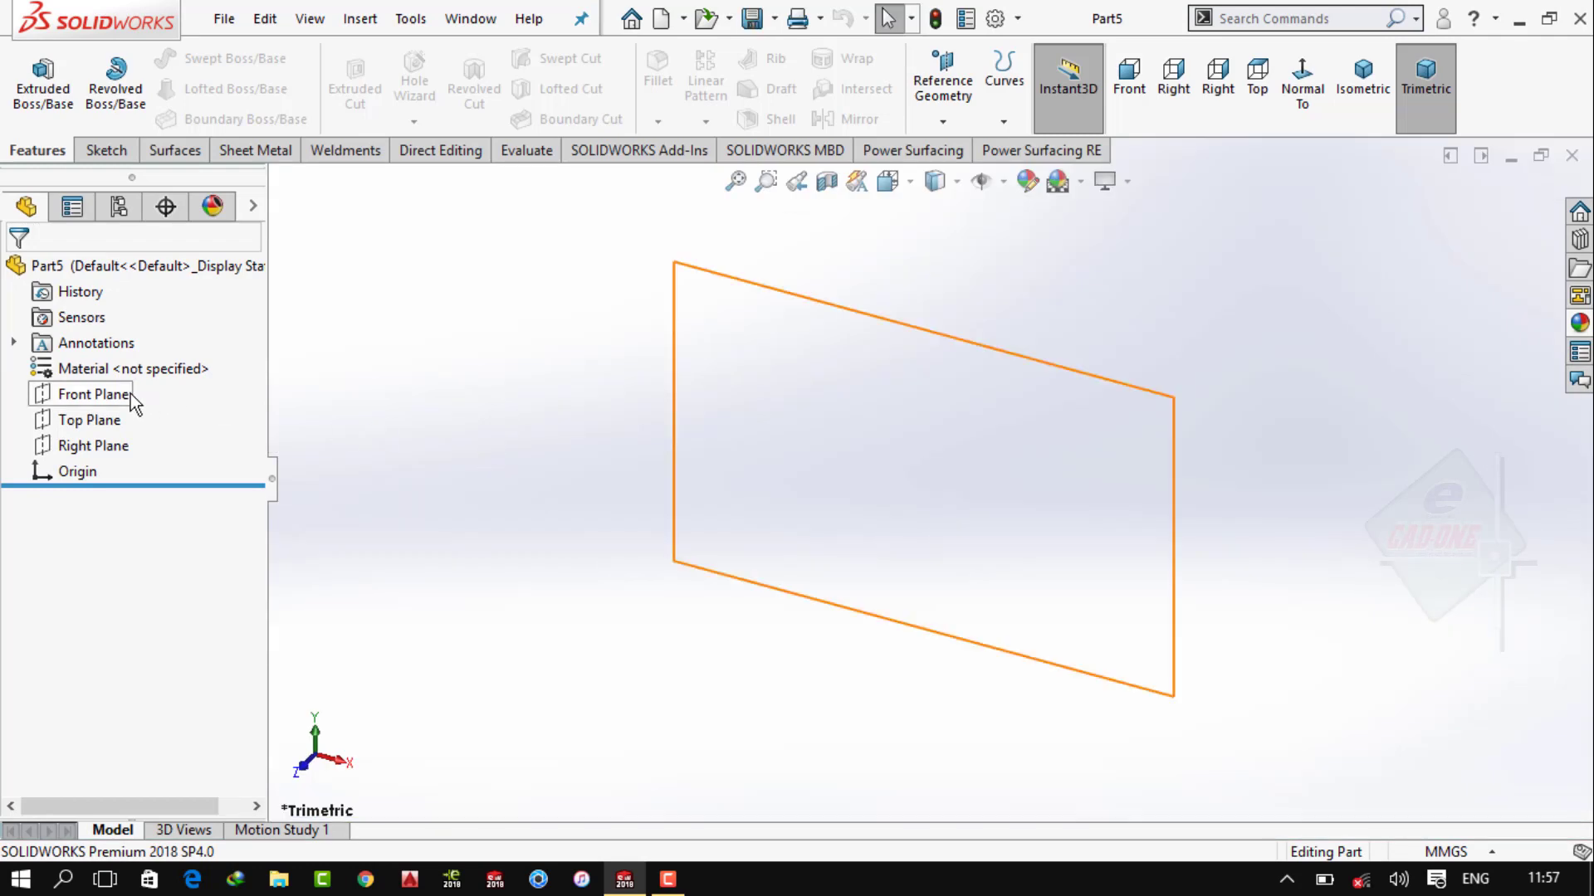
{"action": "left_click", "coordinate": [132, 397]}
{"action": "left_click", "coordinate": [110, 342]}
{"action": "left_click", "coordinate": [199, 58]}
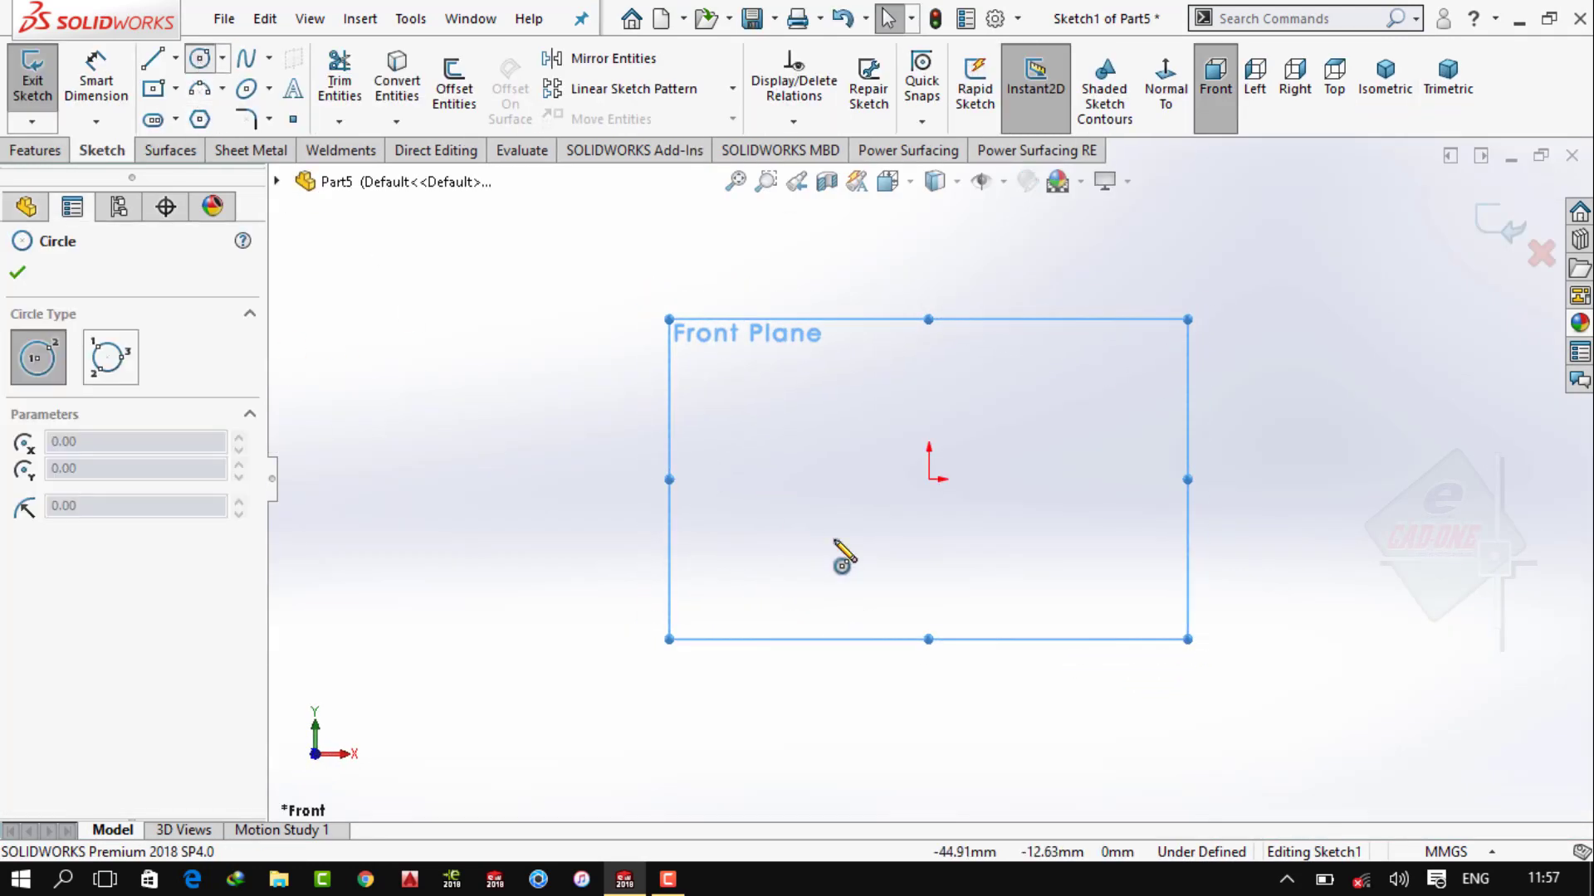
{"action": "left_click_drag", "start_coordinate": [929, 480], "coordinate": [1017, 480]}
{"action": "key", "text": "d"}
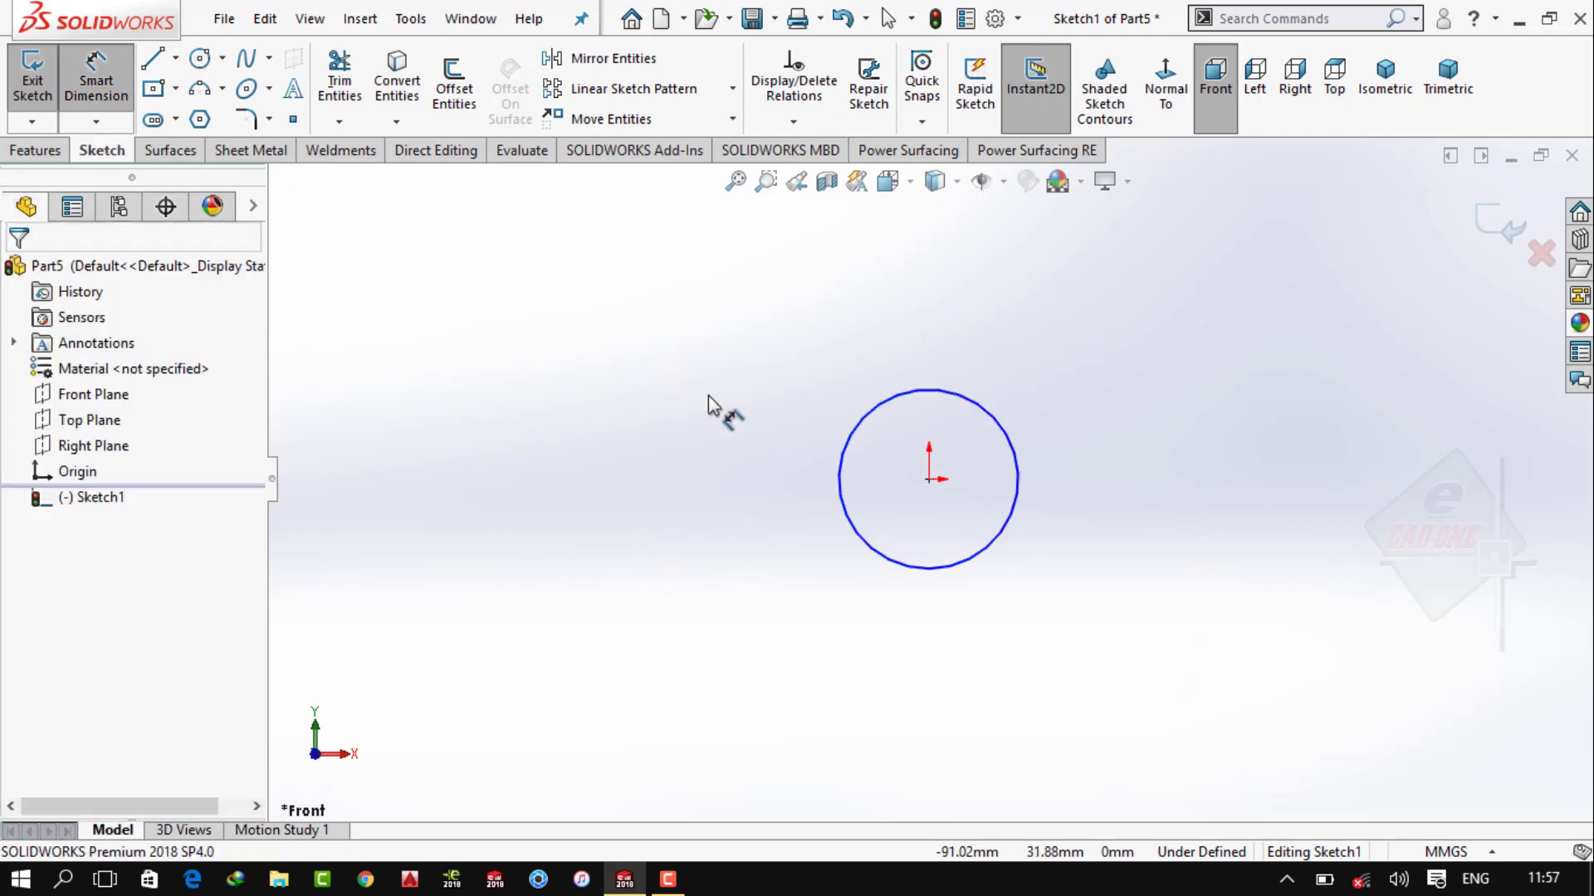
{"action": "left_click", "coordinate": [863, 404]}
{"action": "left_click", "coordinate": [735, 319]}
{"action": "type", "text": "20"}
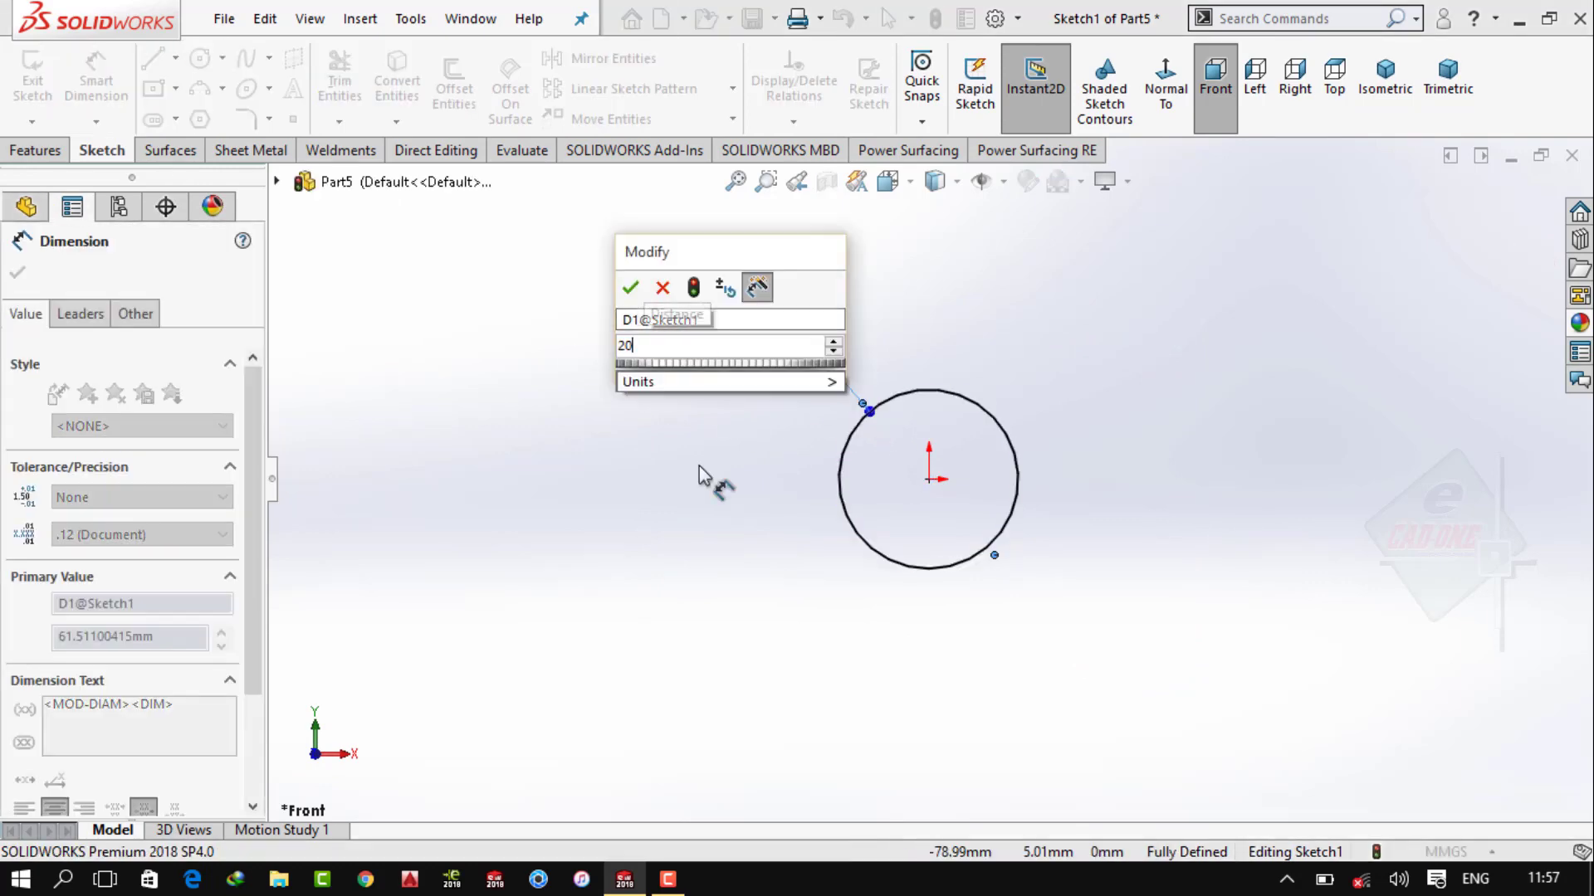
{"action": "key", "text": "Return"}
Boss-extrude the circle 128 mm into a solid cylinder
{"action": "left_click", "coordinate": [36, 151]}
{"action": "left_click", "coordinate": [43, 80]}
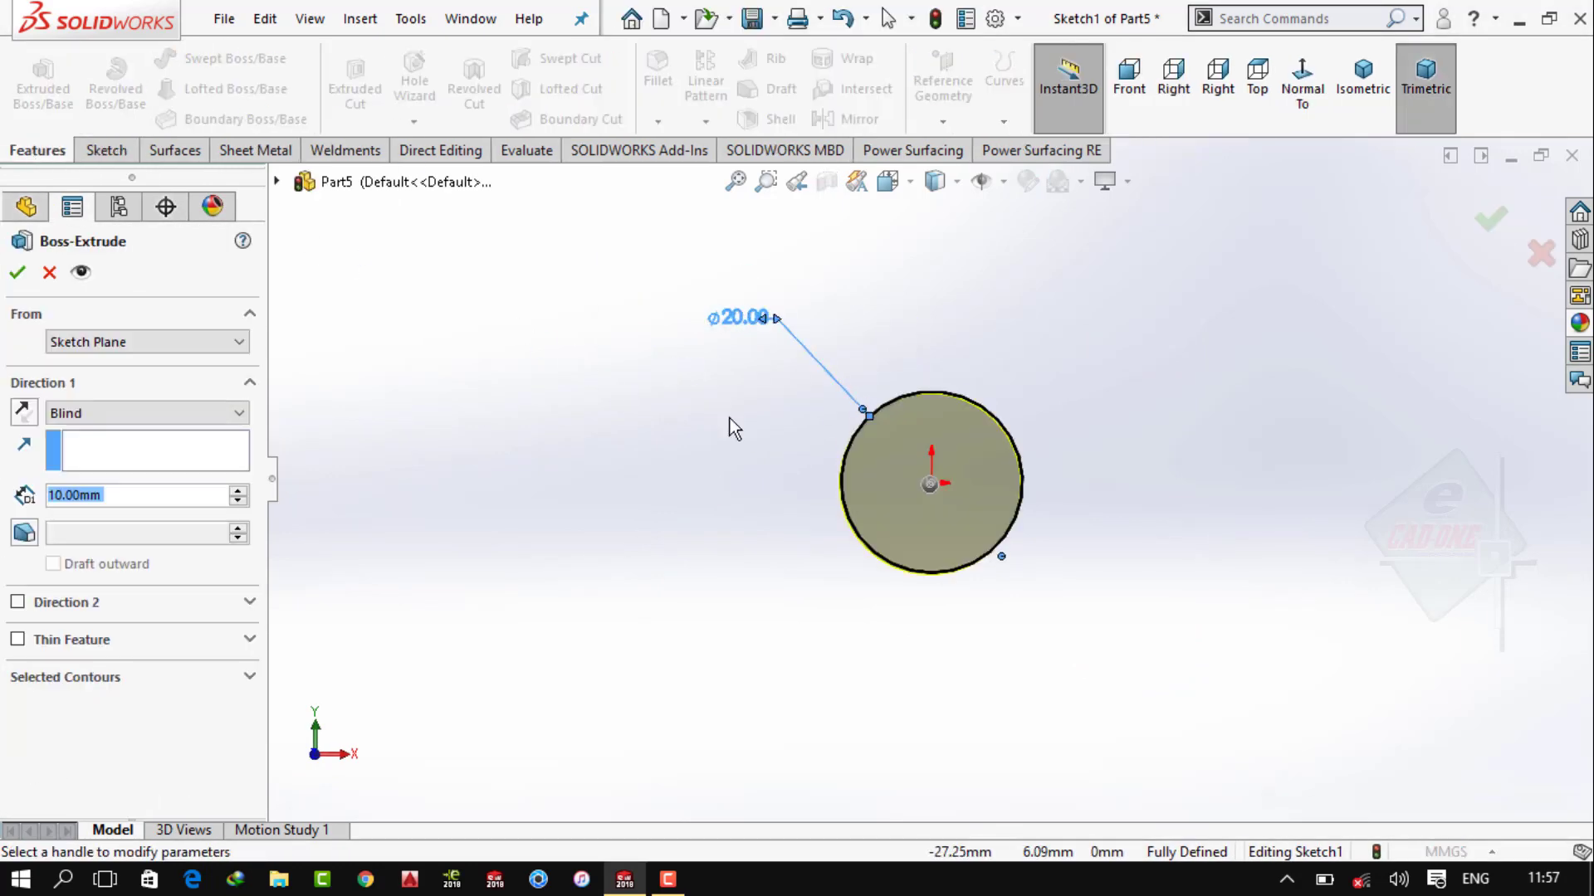
{"action": "type", "text": "128"}
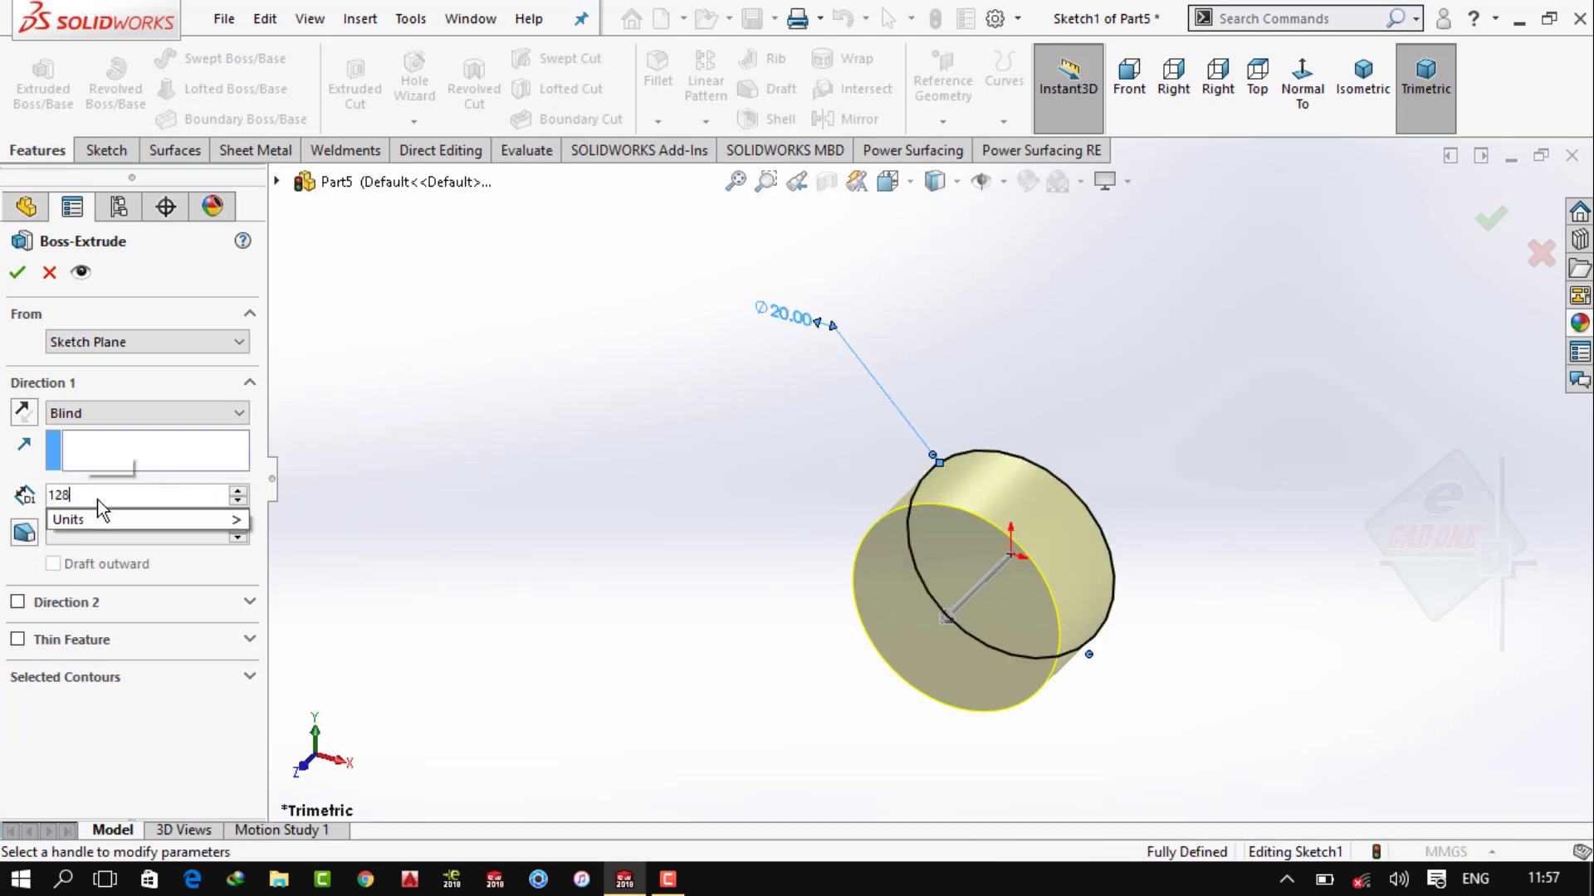
{"action": "key", "text": "Return"}
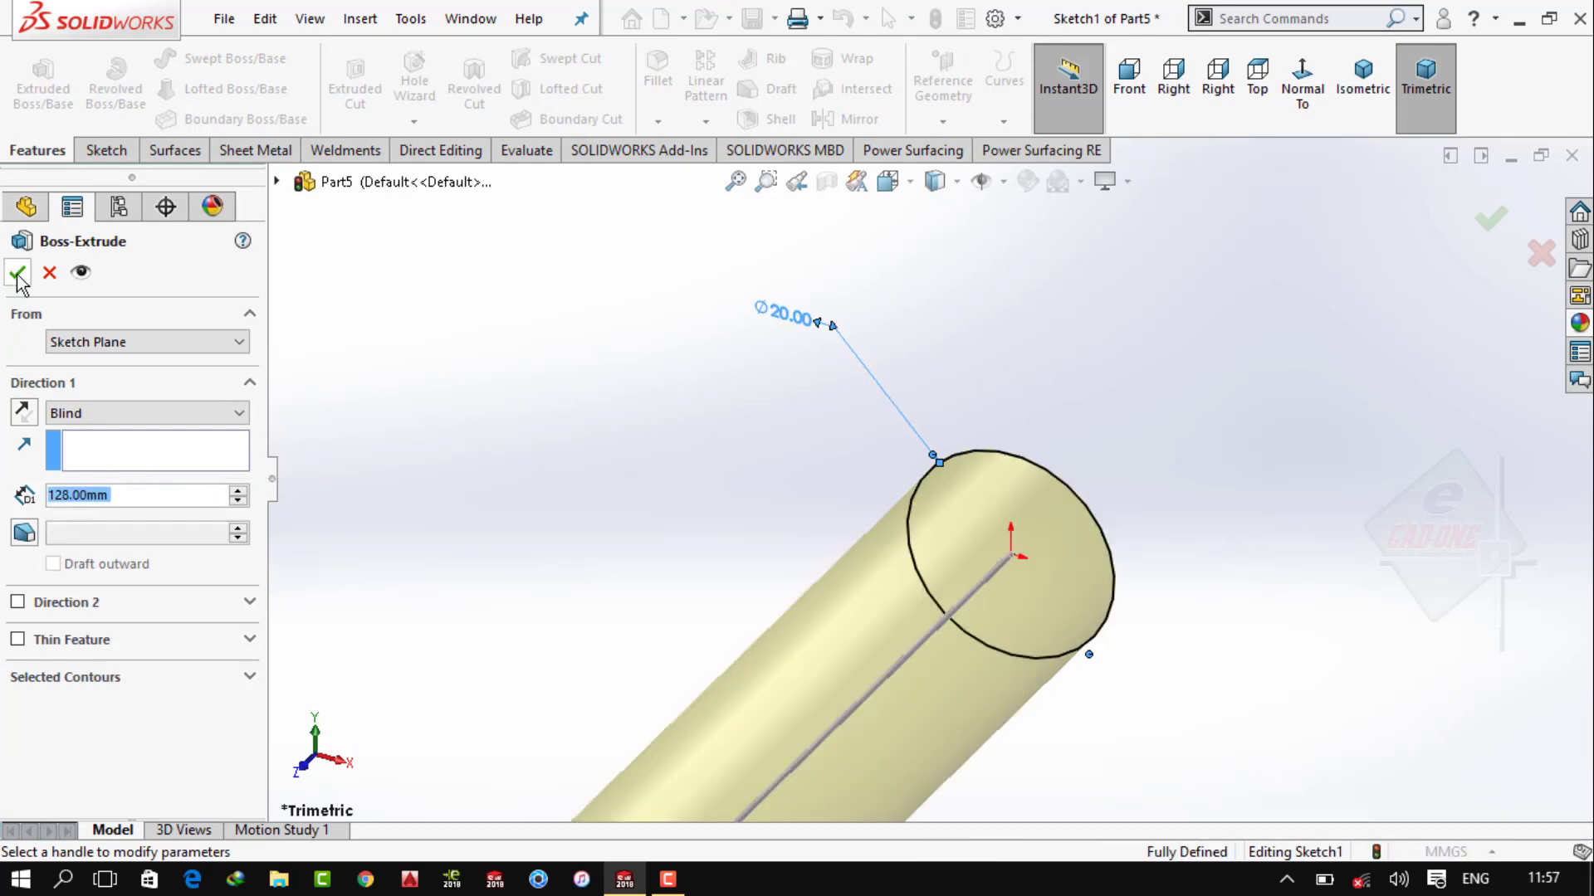
{"action": "left_click", "coordinate": [18, 274]}
{"action": "scroll", "coordinate": [754, 415], "scroll_direction": "up", "scroll_amount": 5}
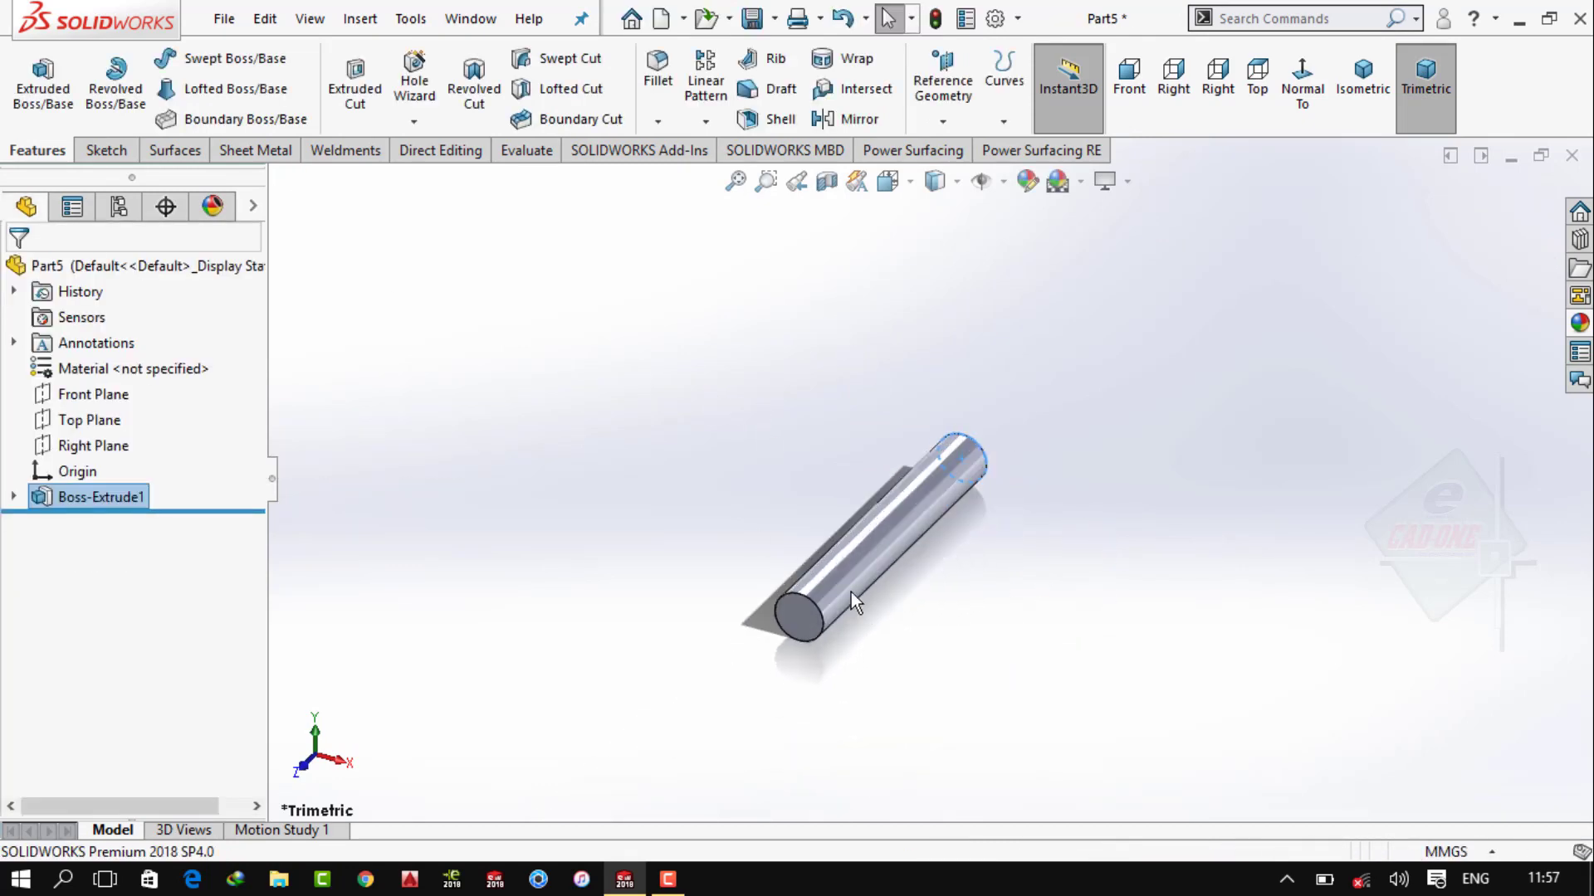
{"action": "scroll", "coordinate": [834, 589], "scroll_direction": "down", "scroll_amount": 2}
Start a Top Plane sketch and draw a centrepoint straight slot on the shaft
{"action": "left_click", "coordinate": [106, 420]}
{"action": "left_click", "coordinate": [163, 388]}
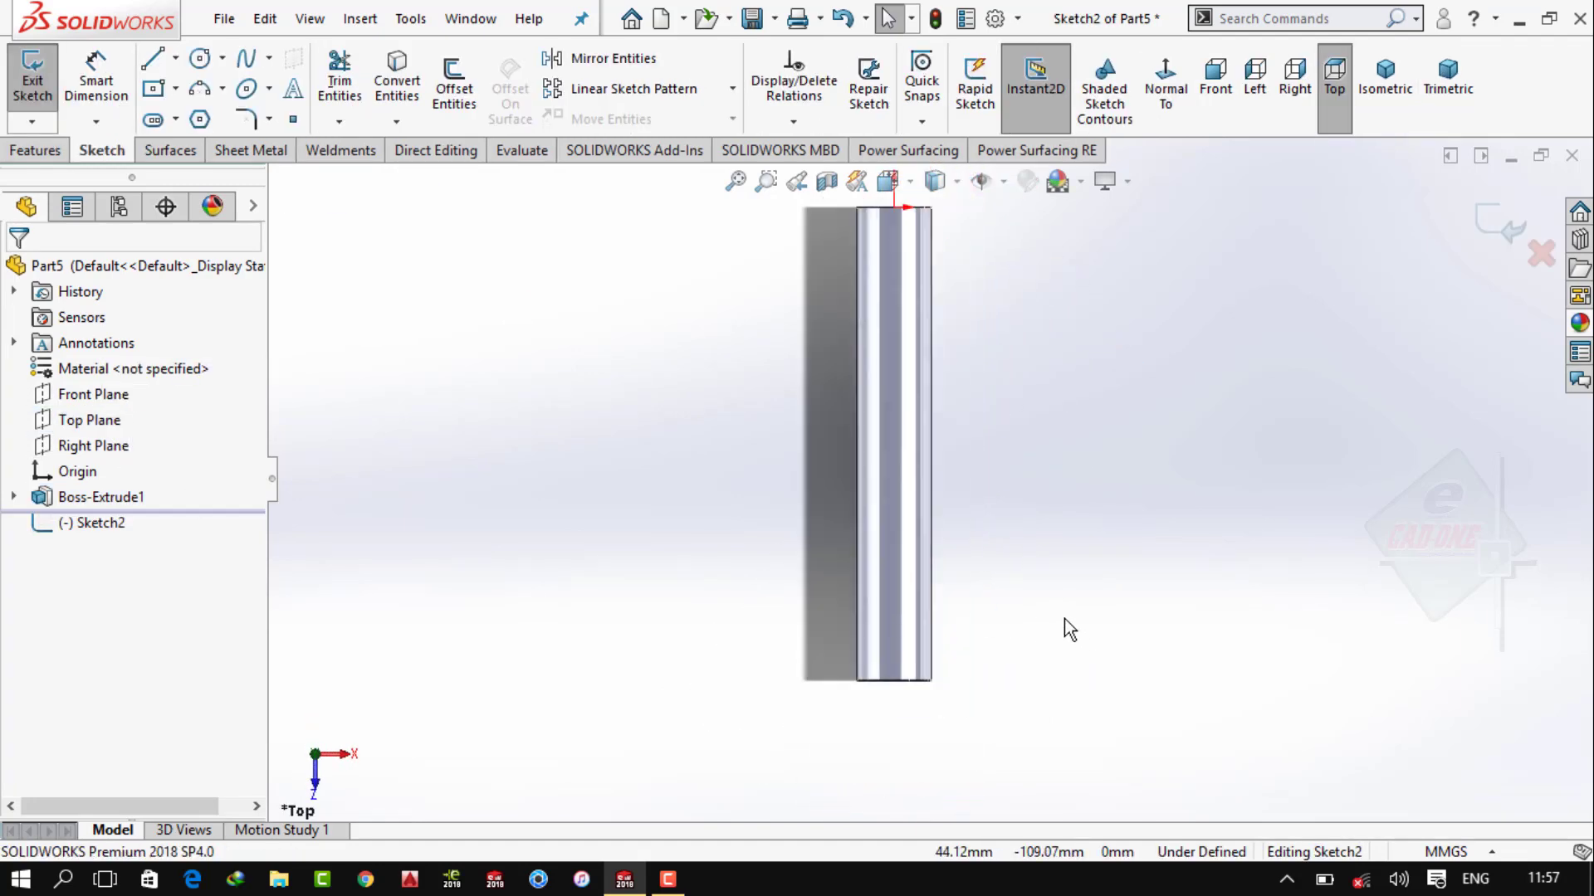
{"action": "left_click", "coordinate": [175, 119]}
{"action": "left_click", "coordinate": [232, 174]}
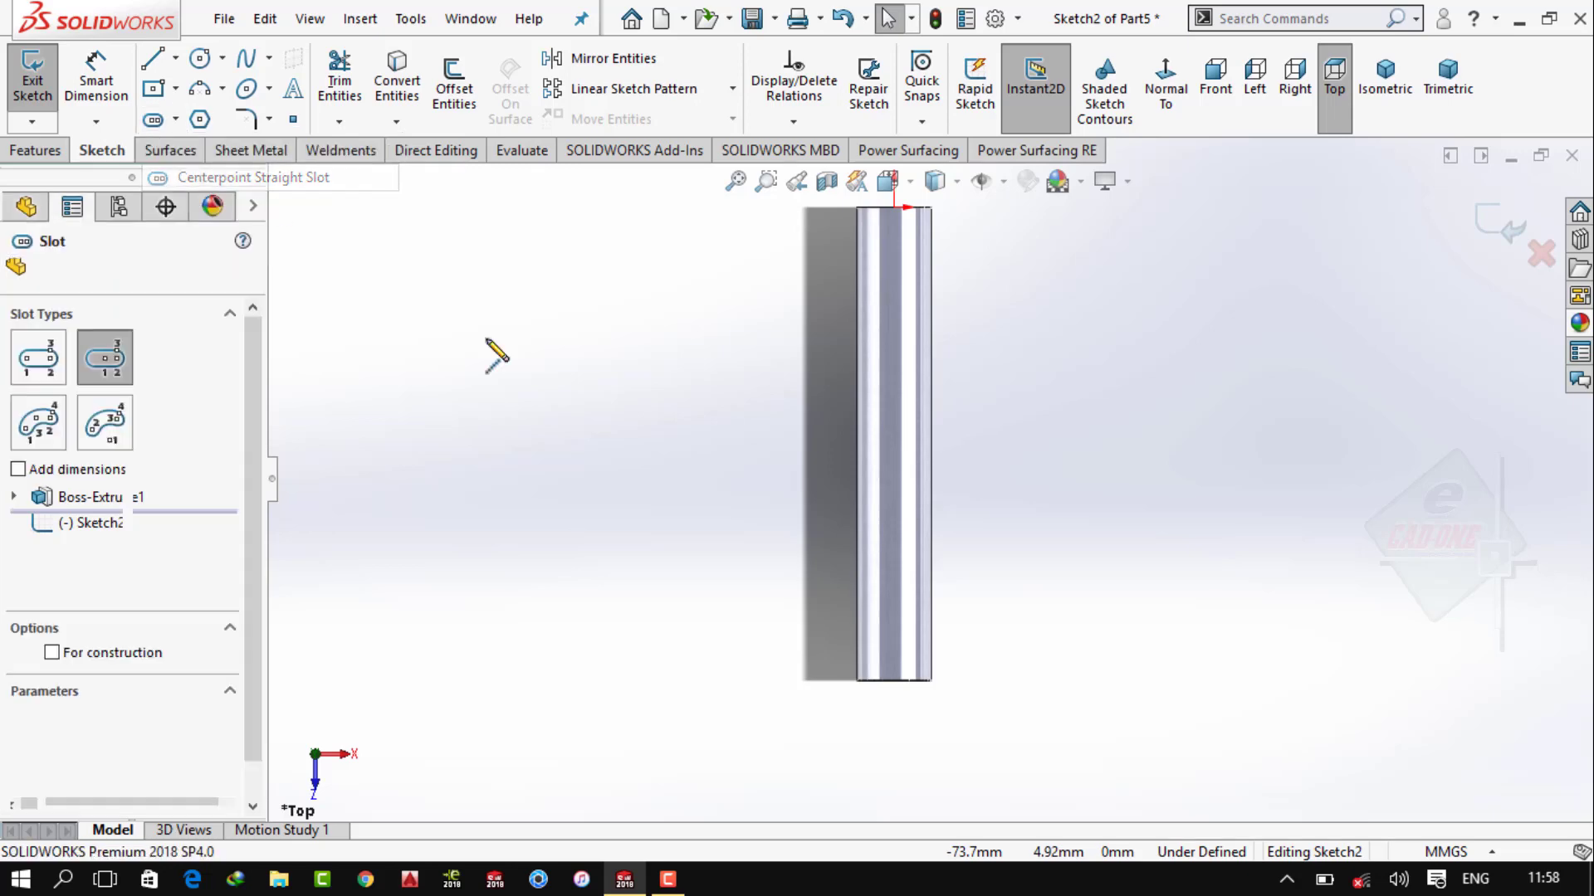
{"action": "left_click", "coordinate": [894, 541]}
{"action": "left_click", "coordinate": [899, 571]}
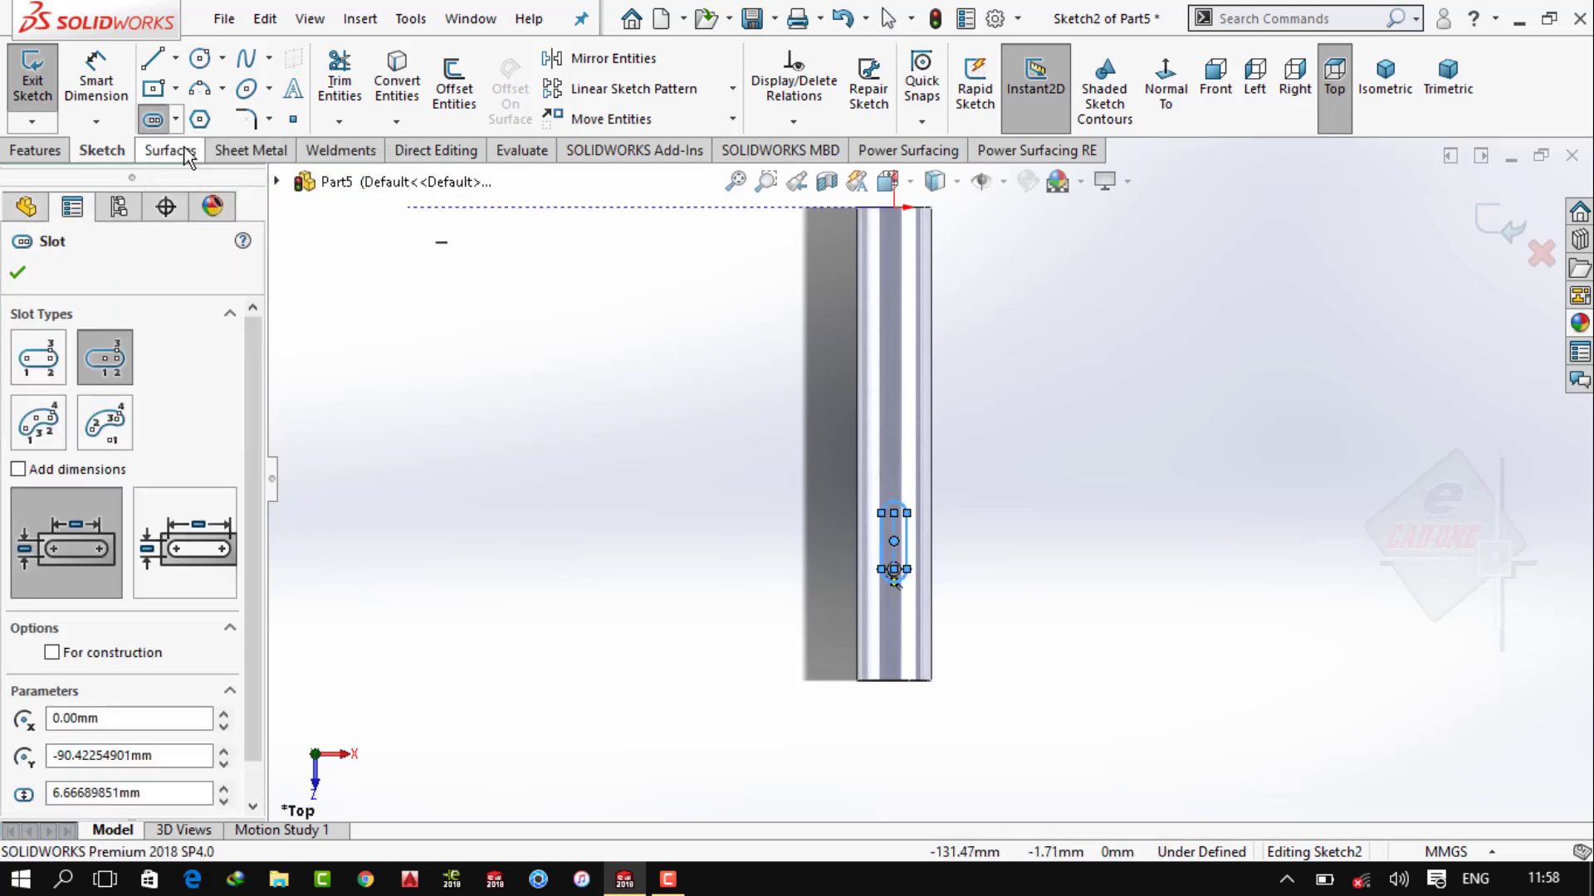
{"action": "left_click", "coordinate": [96, 81]}
{"action": "scroll", "coordinate": [932, 562], "scroll_direction": "down", "scroll_amount": 2}
{"action": "scroll", "coordinate": [989, 626], "scroll_direction": "down", "scroll_amount": 2}
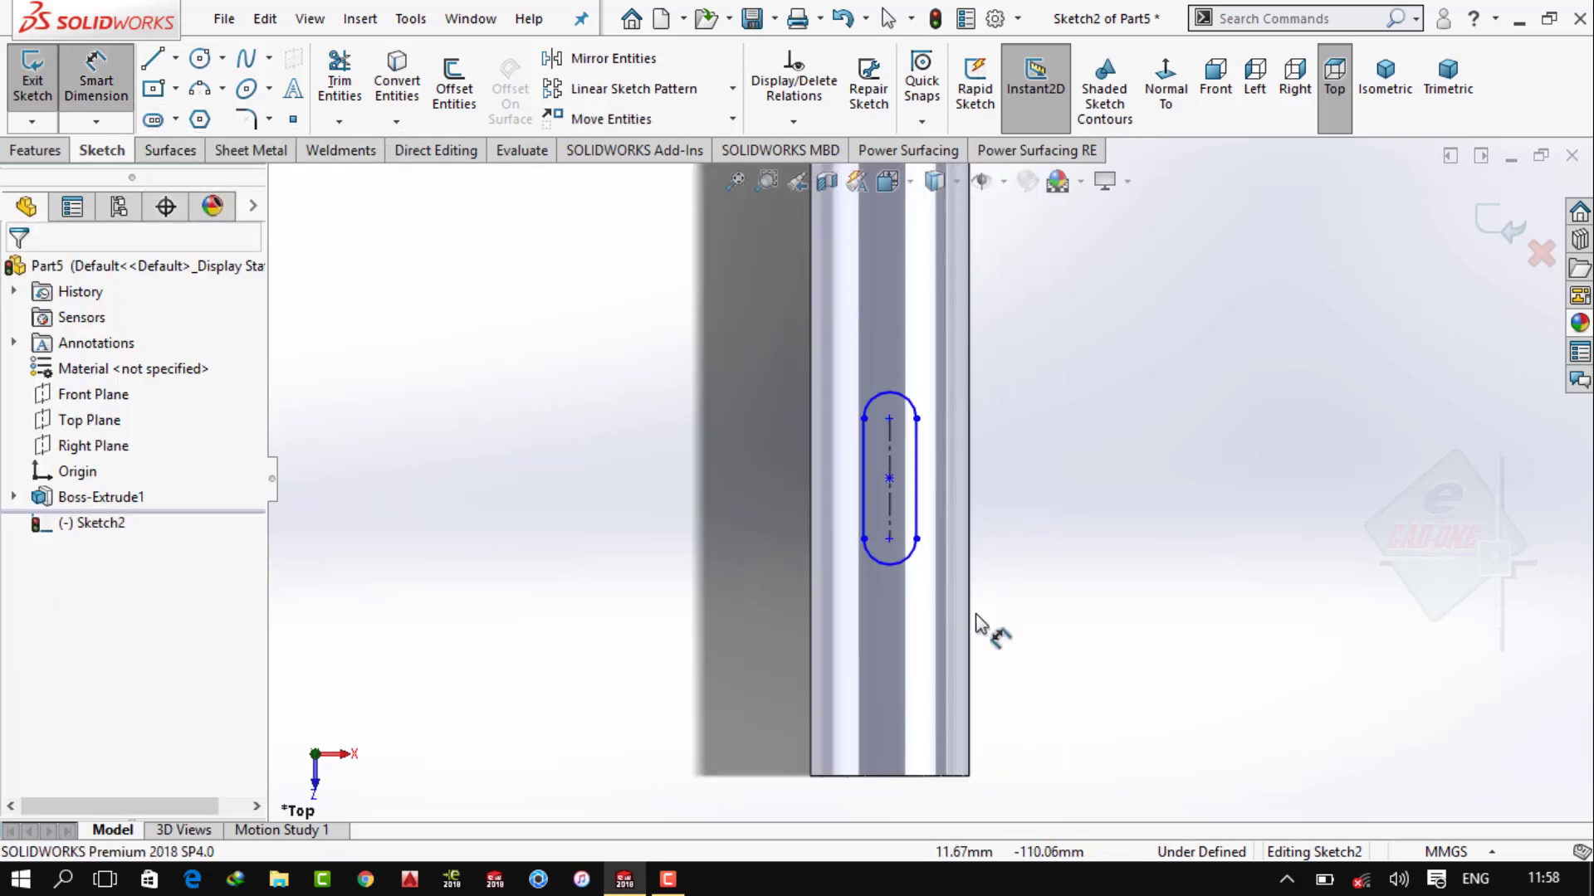
Dimension the slot with a 2 mm end radius and 12 mm length
{"action": "left_click", "coordinate": [916, 415]}
{"action": "left_click", "coordinate": [996, 332]}
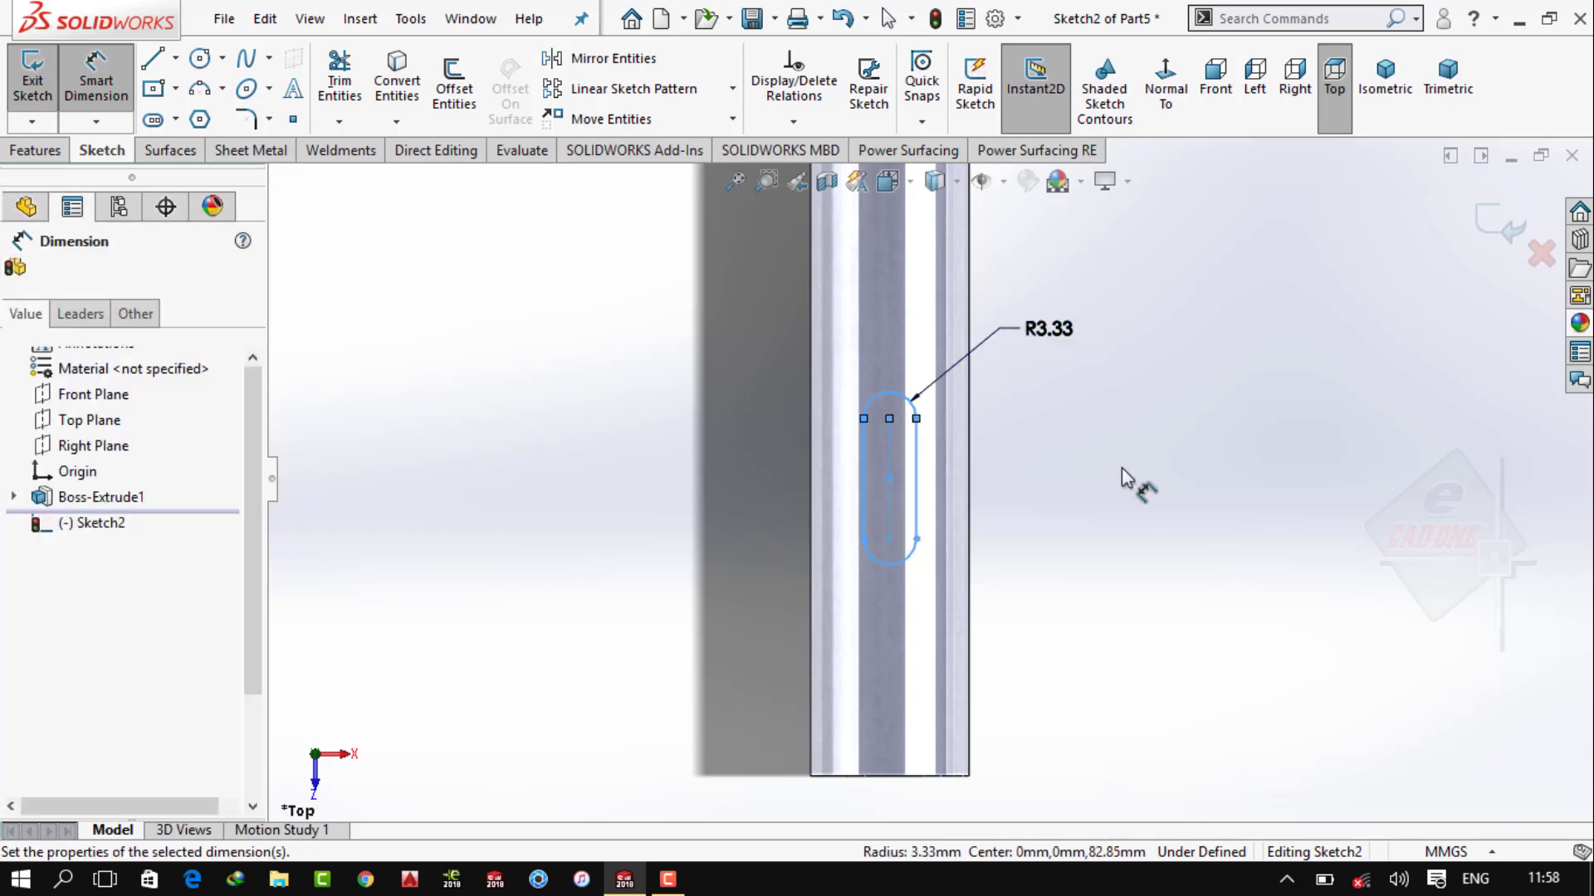
{"action": "type", "text": "2"}
{"action": "key", "text": "Return"}
{"action": "left_click", "coordinate": [906, 456]}
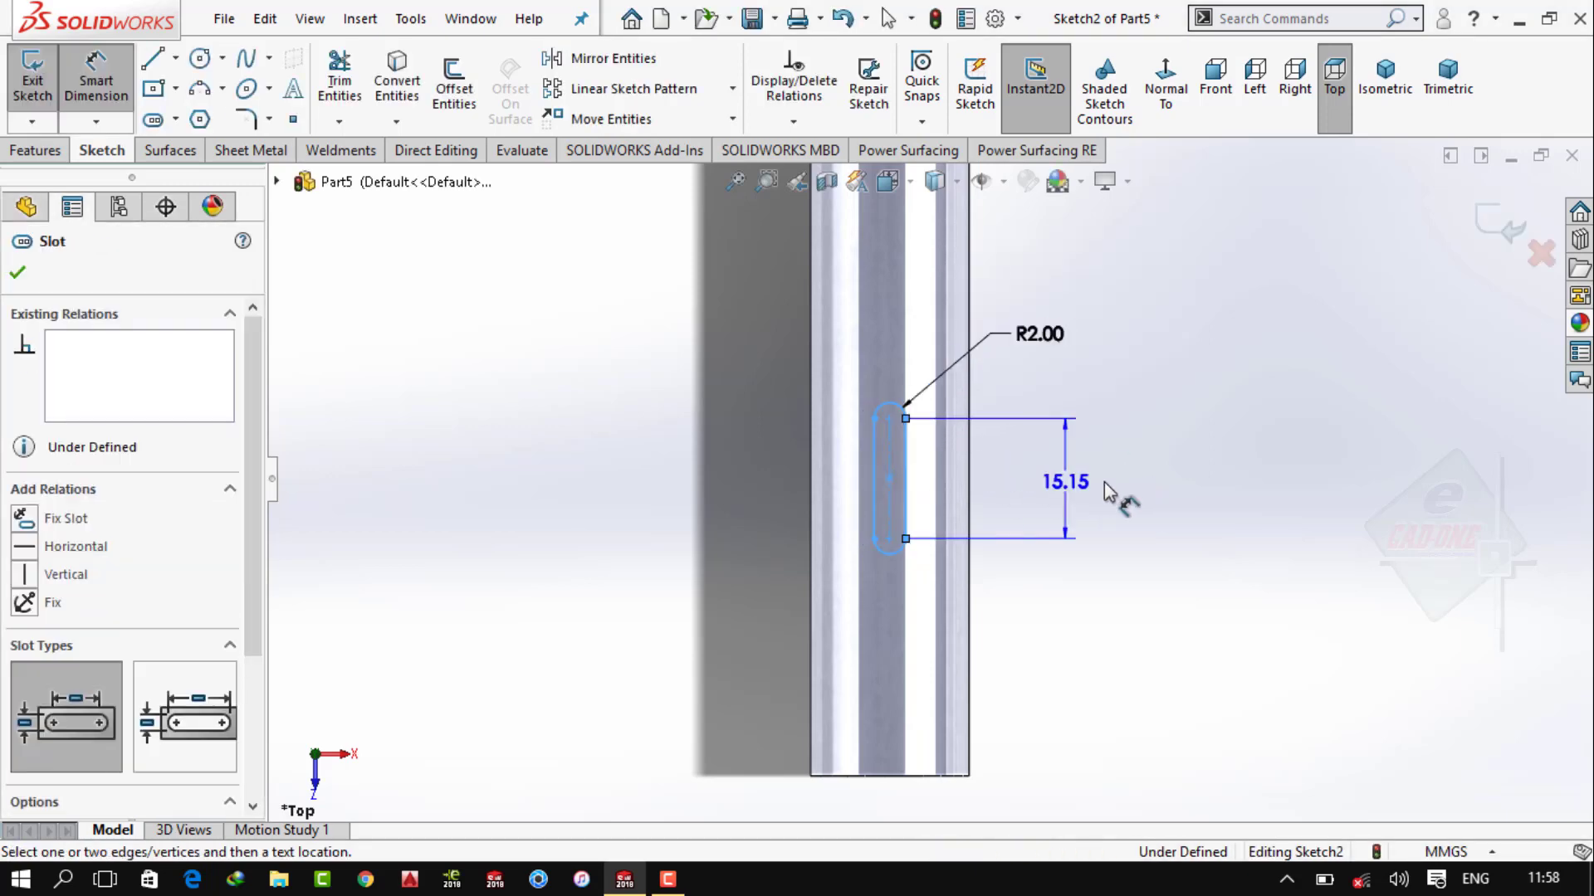
{"action": "left_click", "coordinate": [1104, 481]}
{"action": "type", "text": "12"}
{"action": "key", "text": "Return"}
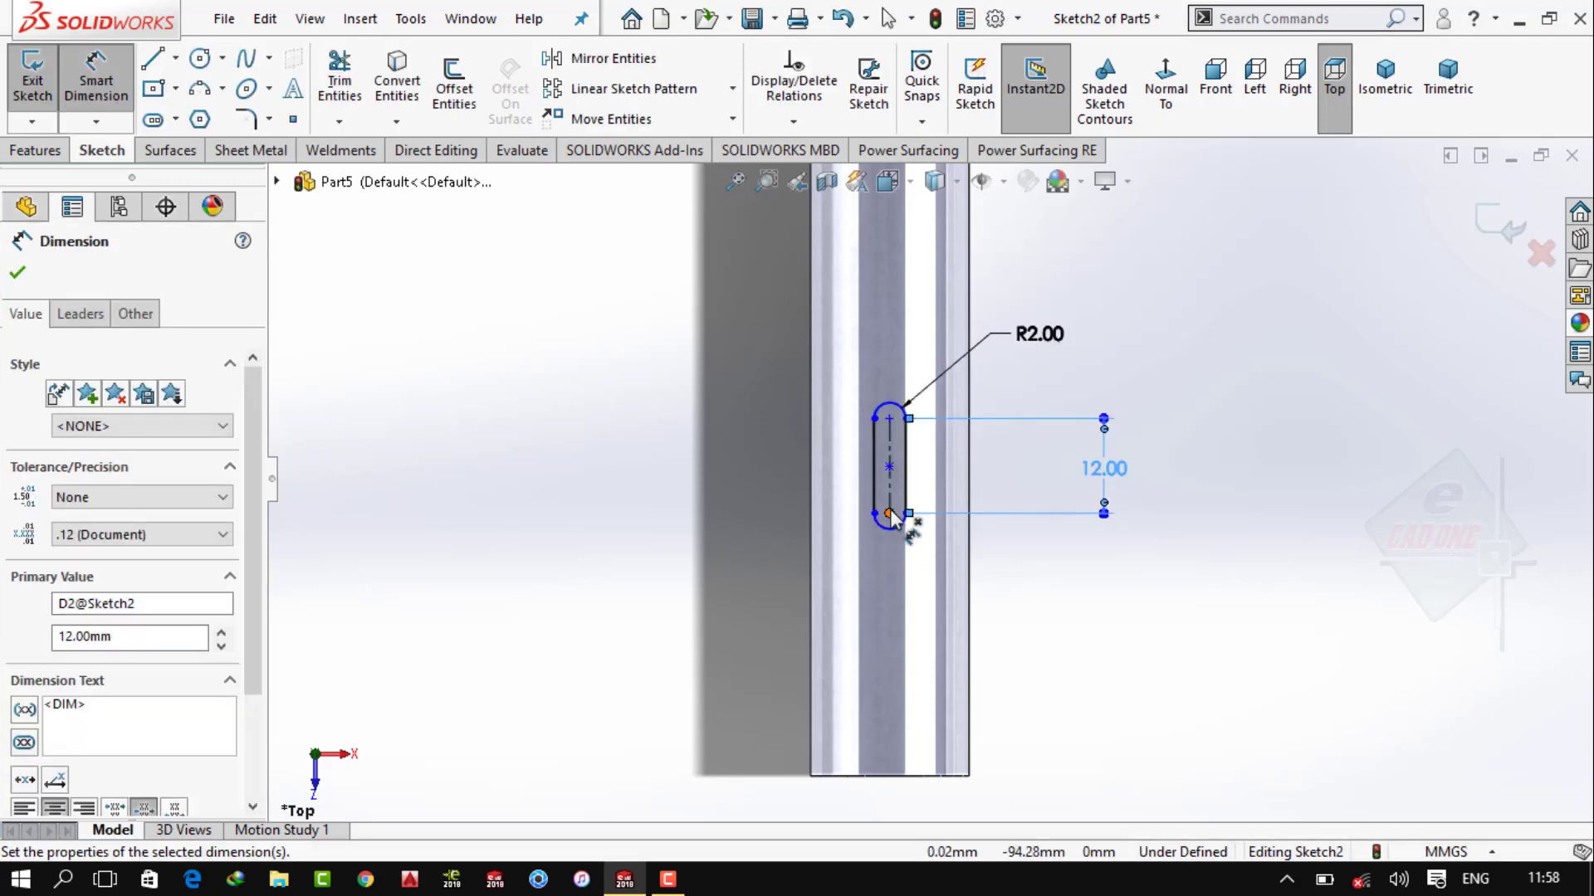
{"action": "left_click", "coordinate": [890, 513]}
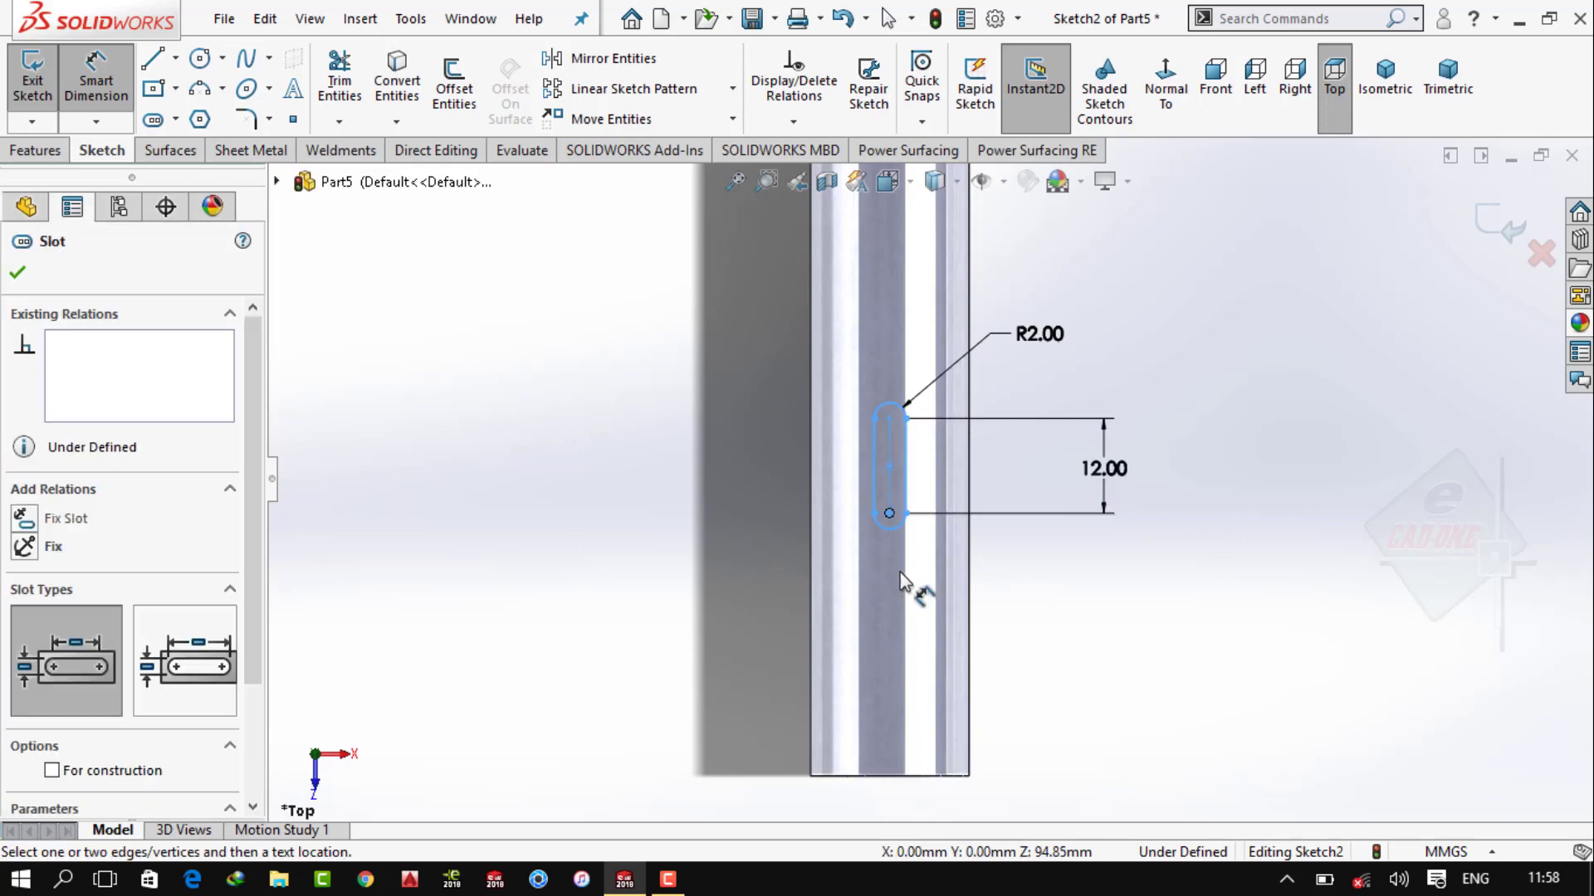
{"action": "key", "text": "Escape"}
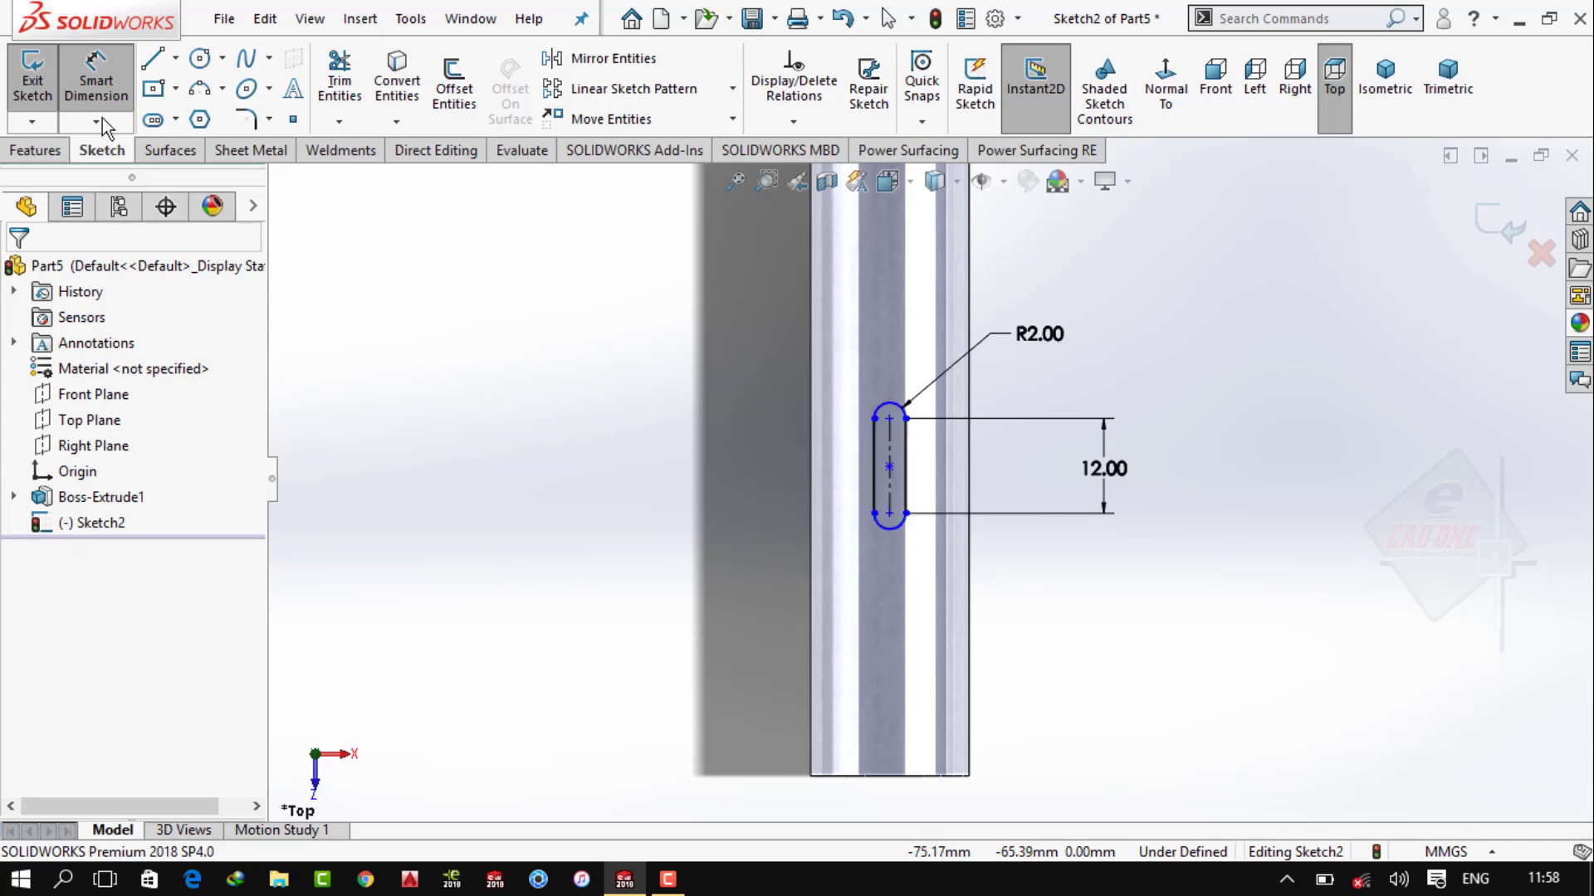
Position the slot 30 mm from the shaft's bottom edge and view it isometrically
{"action": "left_click", "coordinate": [98, 93]}
{"action": "left_click", "coordinate": [888, 776]}
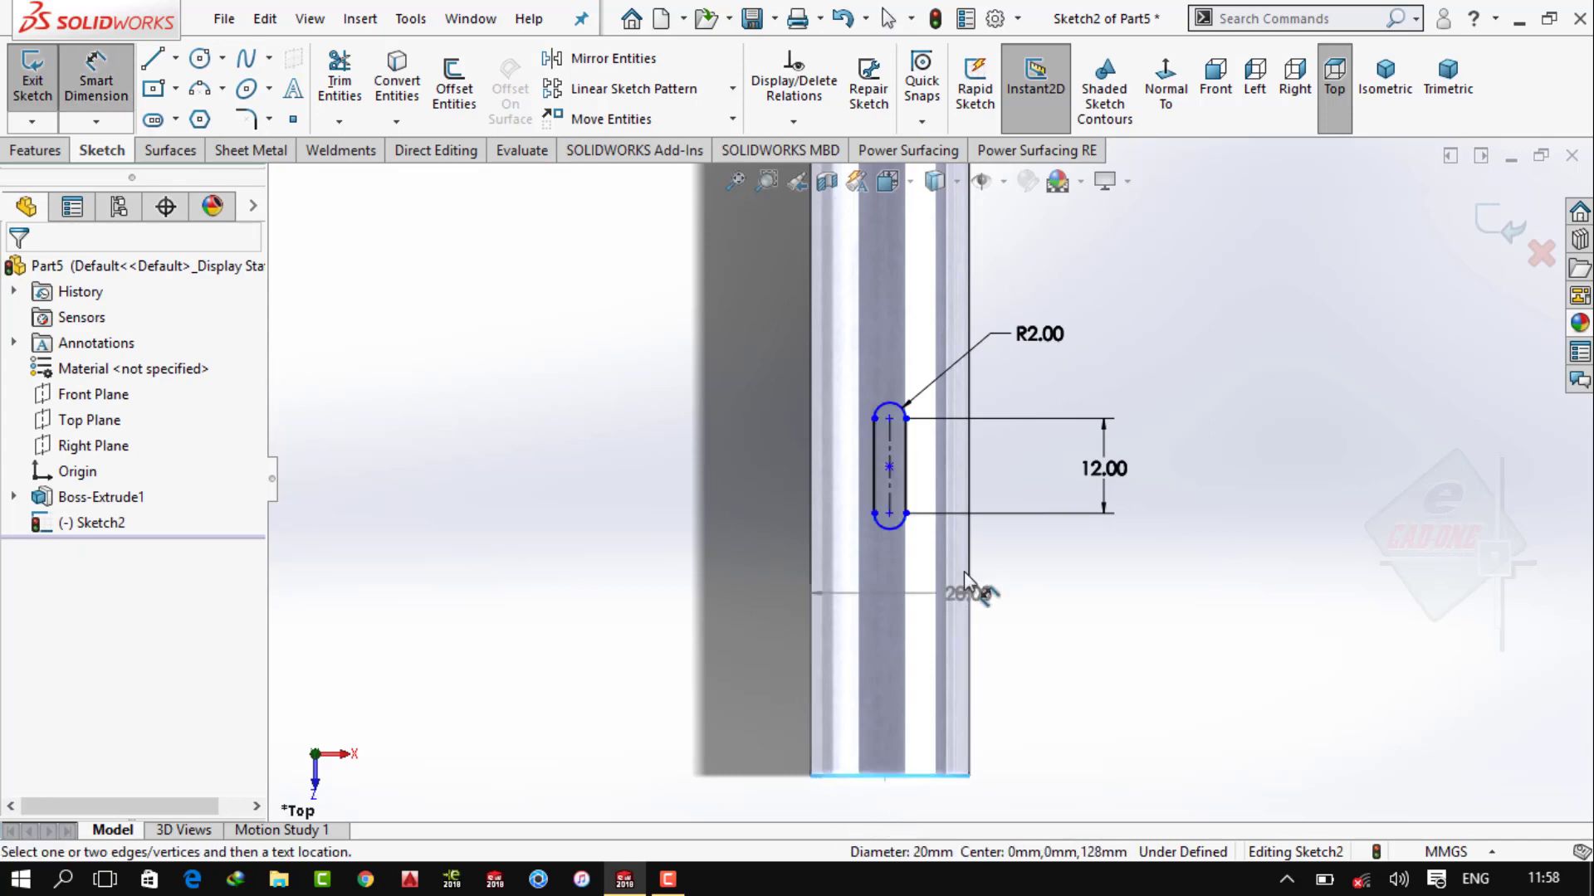
{"action": "left_click", "coordinate": [894, 513]}
{"action": "left_click", "coordinate": [1032, 650]}
{"action": "type", "text": "30"}
{"action": "key", "text": "Return"}
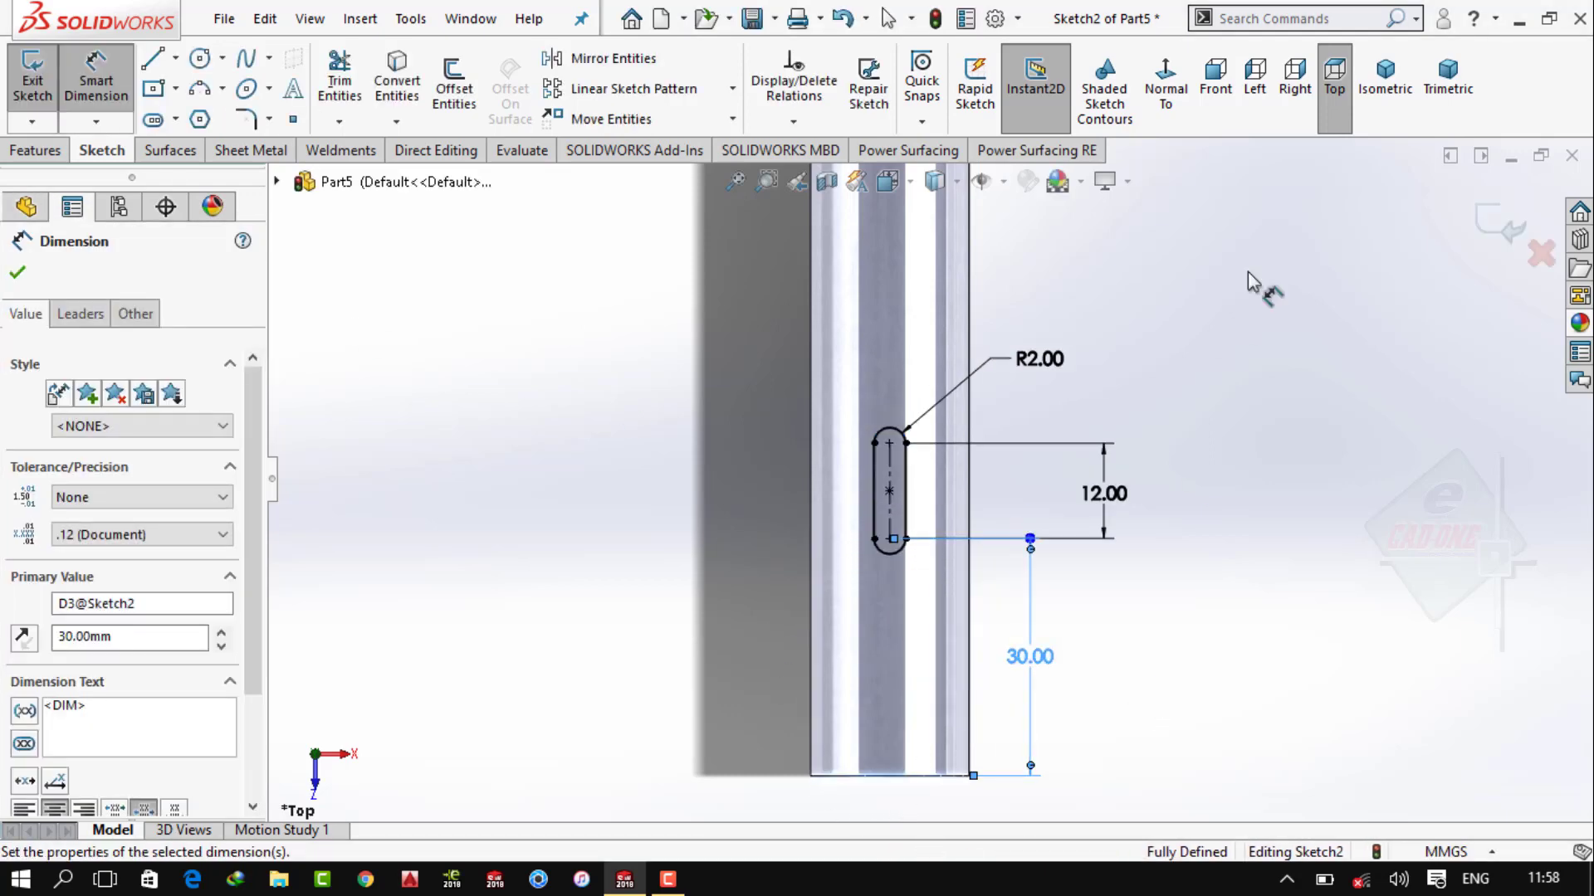
{"action": "left_click", "coordinate": [1384, 76]}
{"action": "left_click", "coordinate": [37, 156]}
Cut the slot into the shaft from an 8 mm offset, reversed direction, 20 mm deep
{"action": "left_click", "coordinate": [335, 103]}
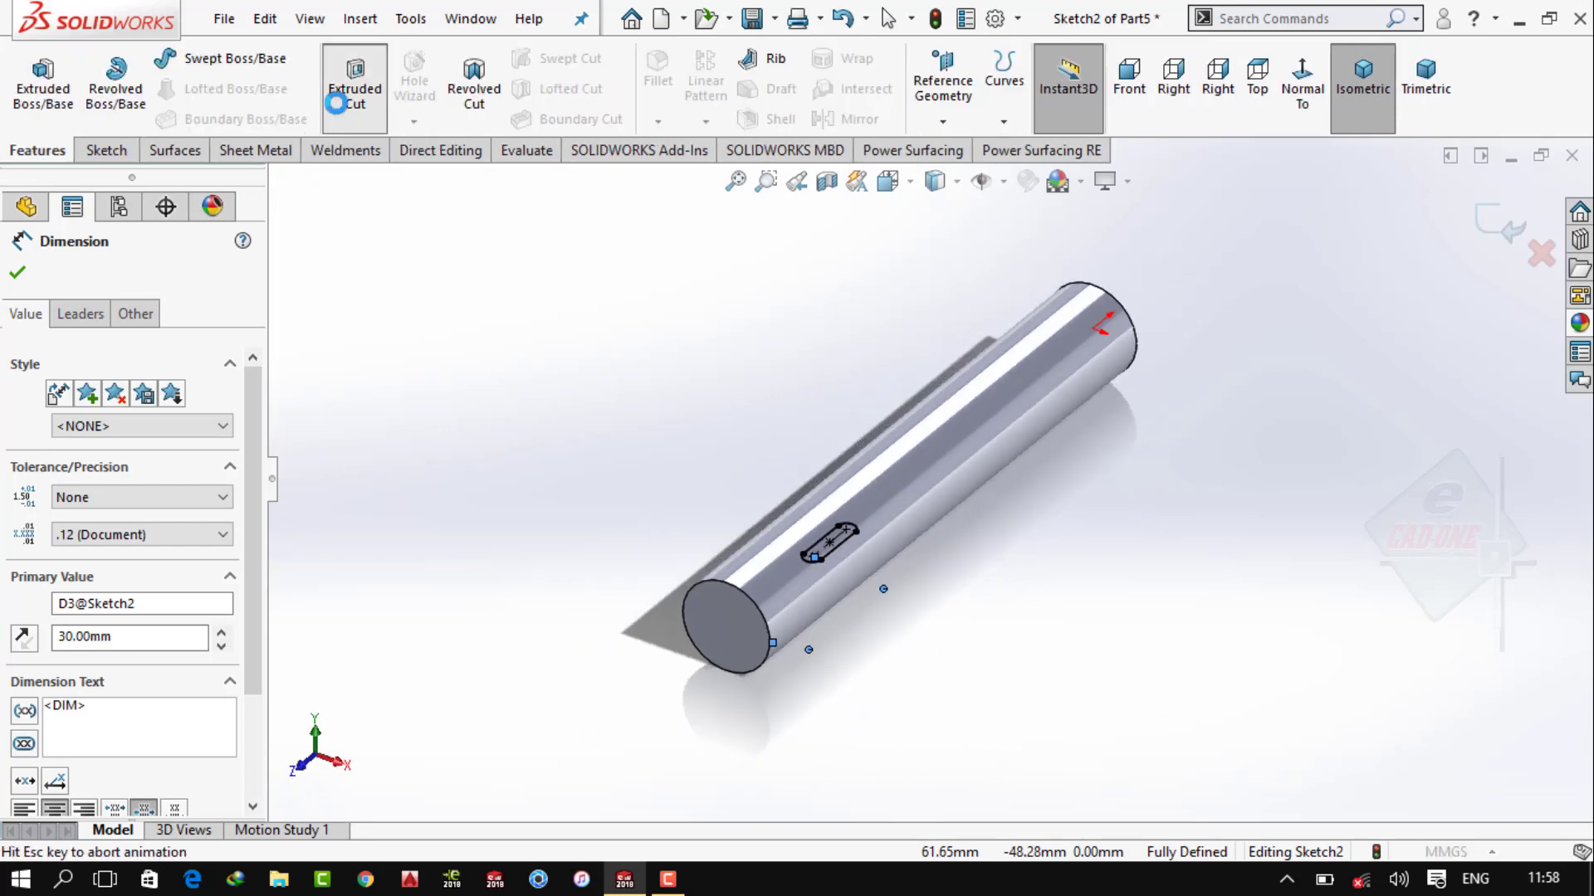
{"action": "left_click", "coordinate": [147, 342]}
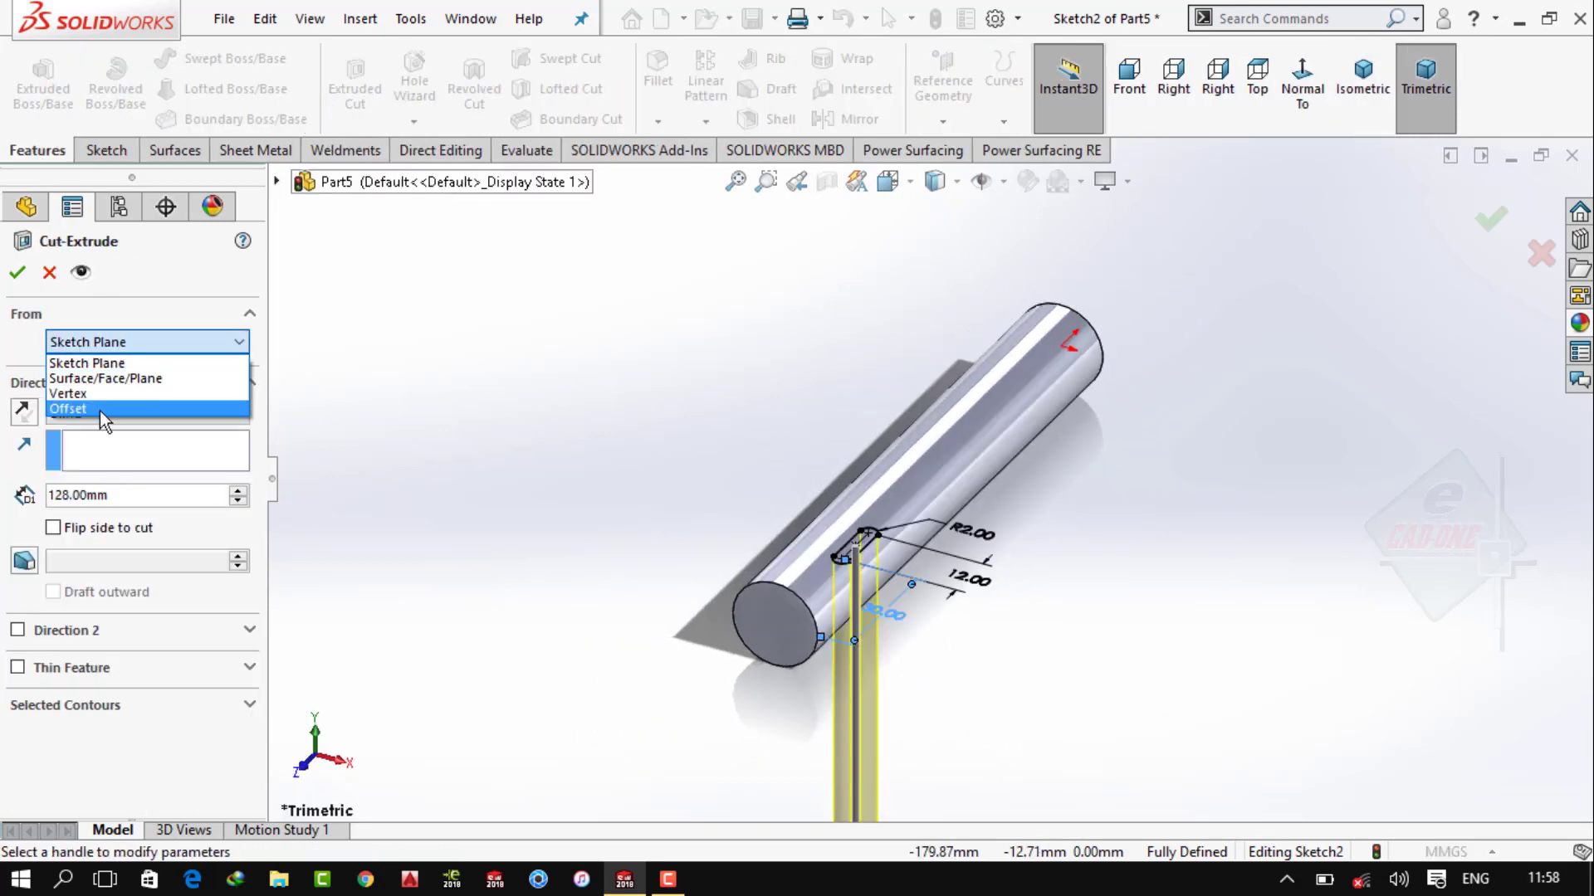
{"action": "left_click", "coordinate": [58, 410]}
{"action": "type", "text": "8.00mm"}
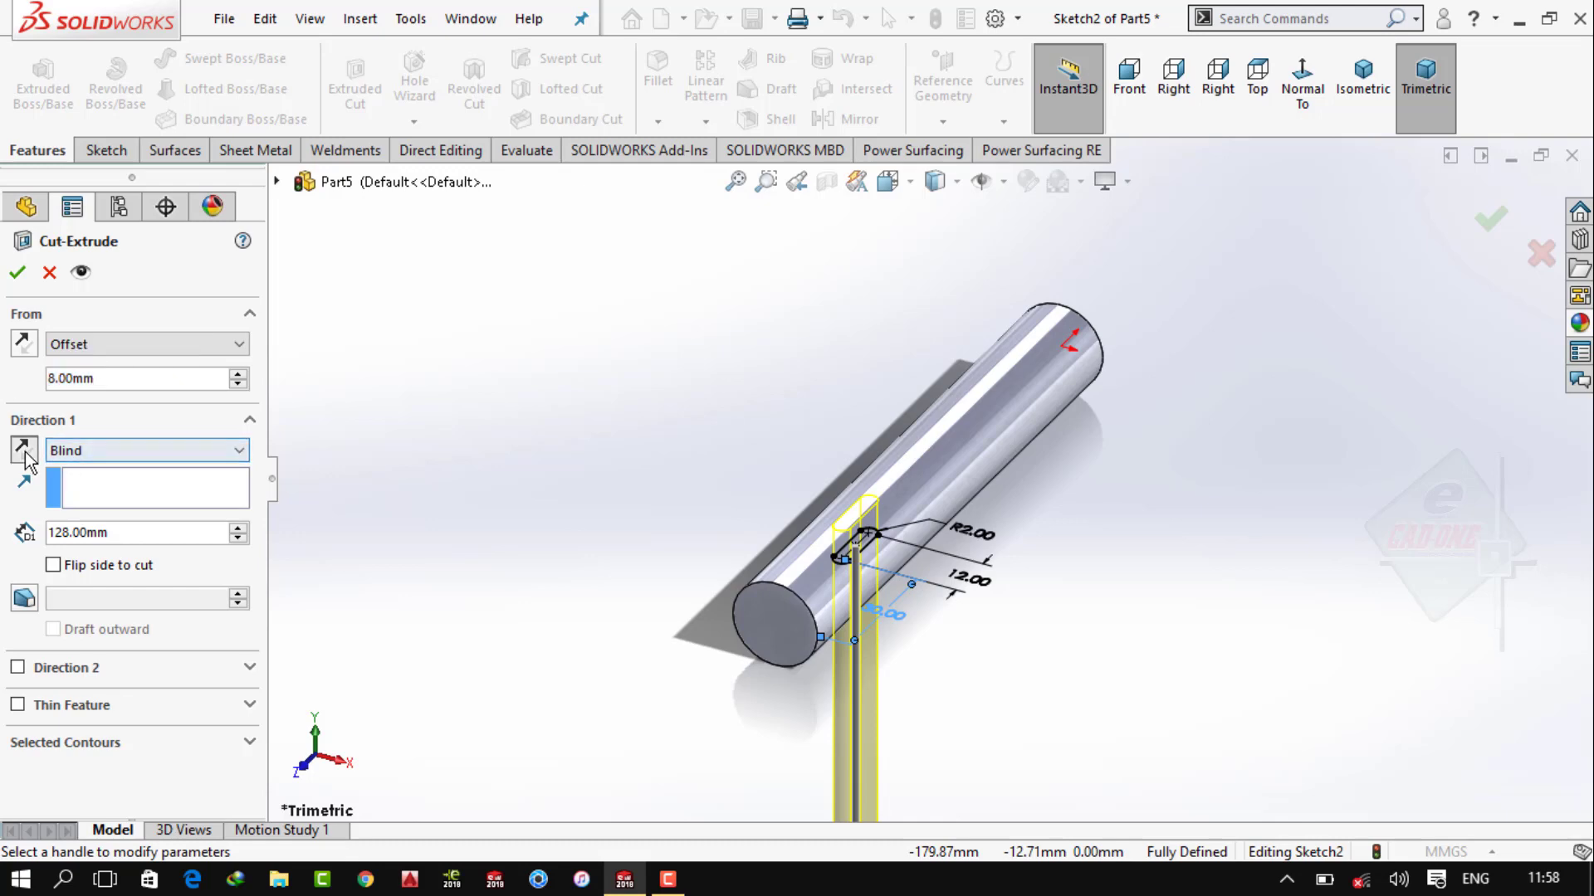
{"action": "left_click", "coordinate": [23, 449]}
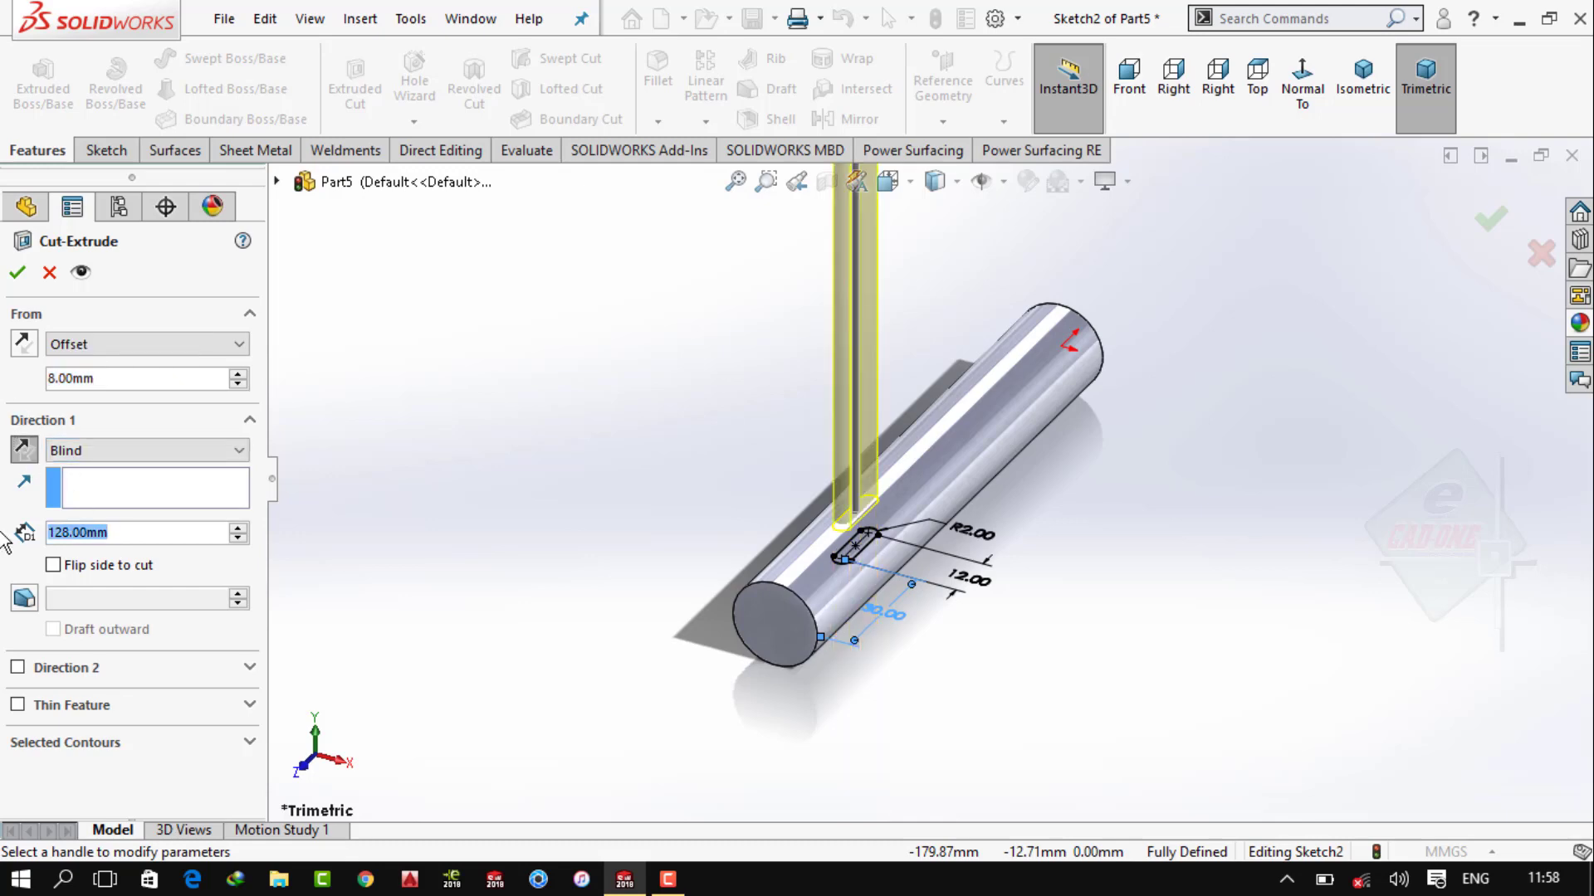
{"action": "type", "text": "20"}
{"action": "key", "text": "Return"}
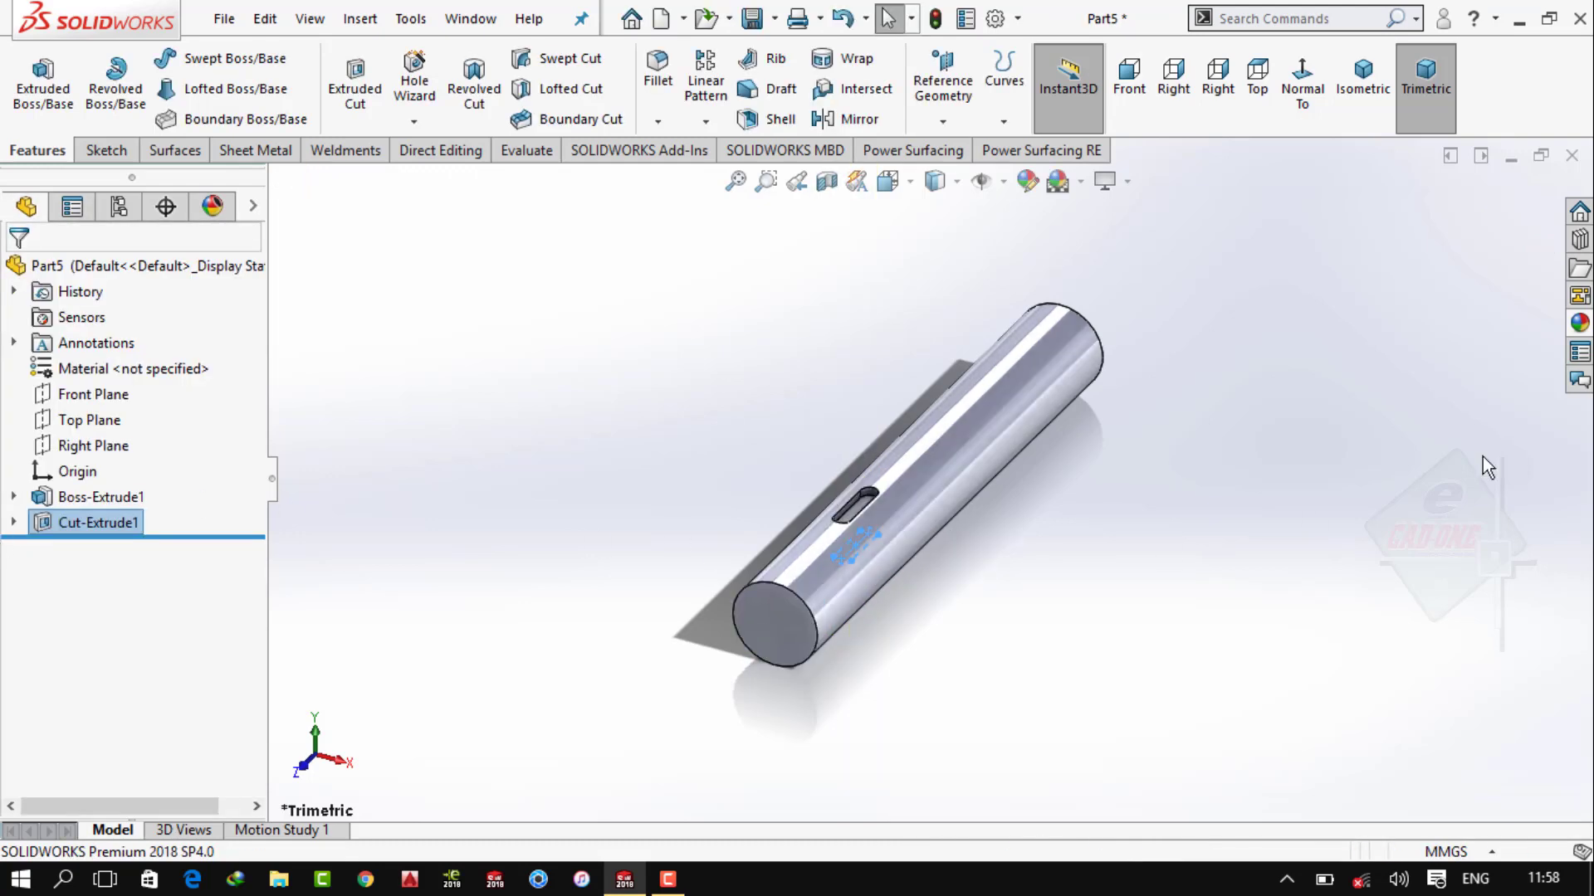
Apply metallic gold to the shaft body and slot cut, then save as Part5
{"action": "left_click", "coordinate": [1580, 322]}
{"action": "left_click_drag", "start_coordinate": [1328, 639], "coordinate": [855, 505]}
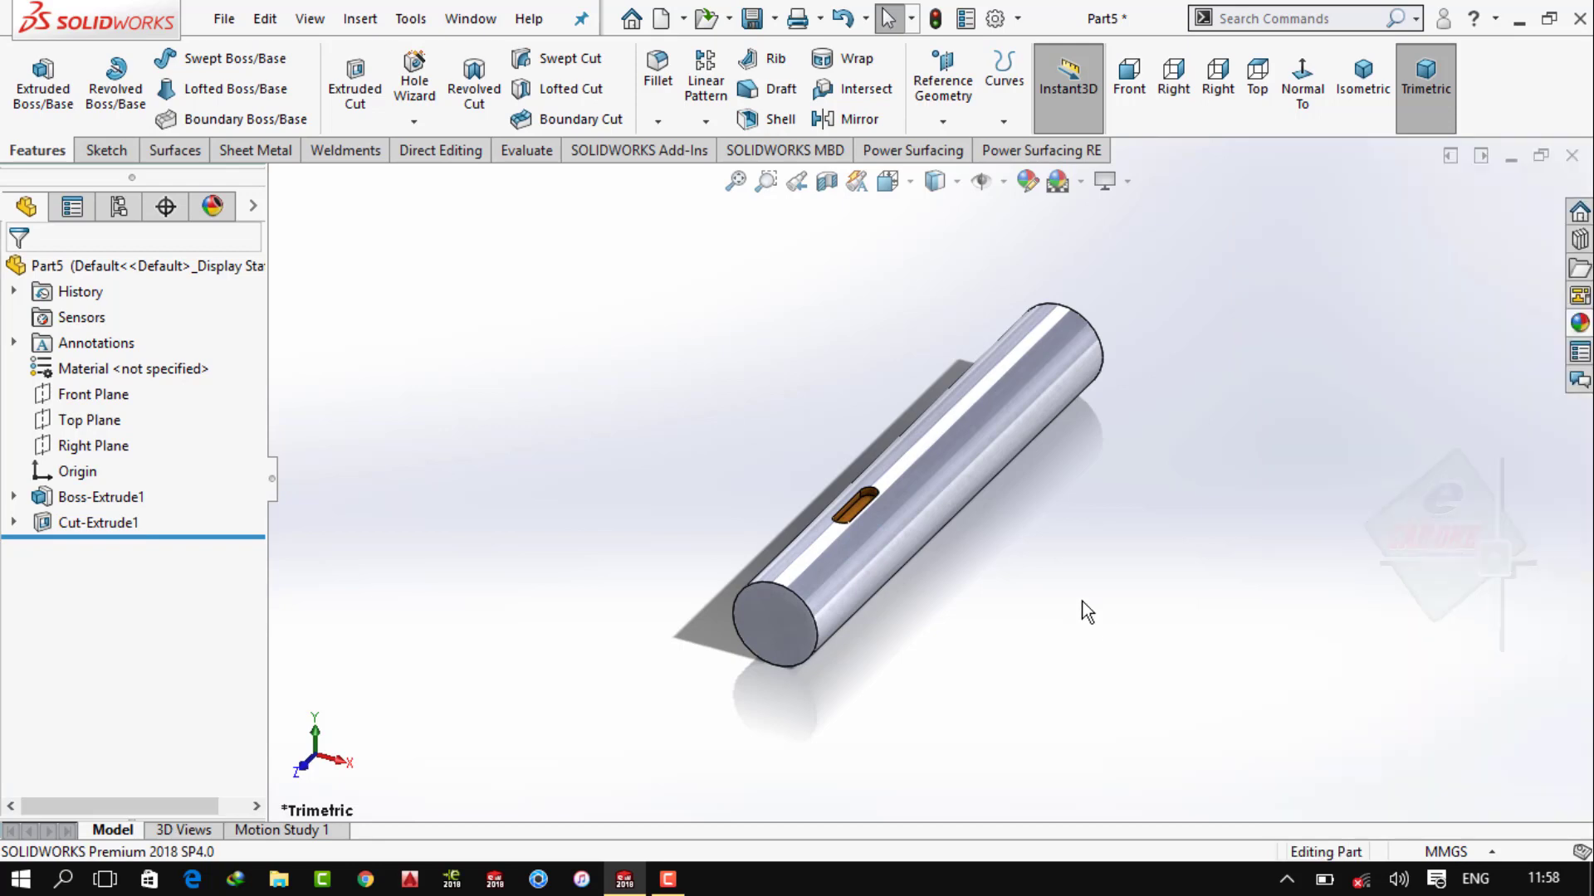
{"action": "left_click", "coordinate": [100, 498]}
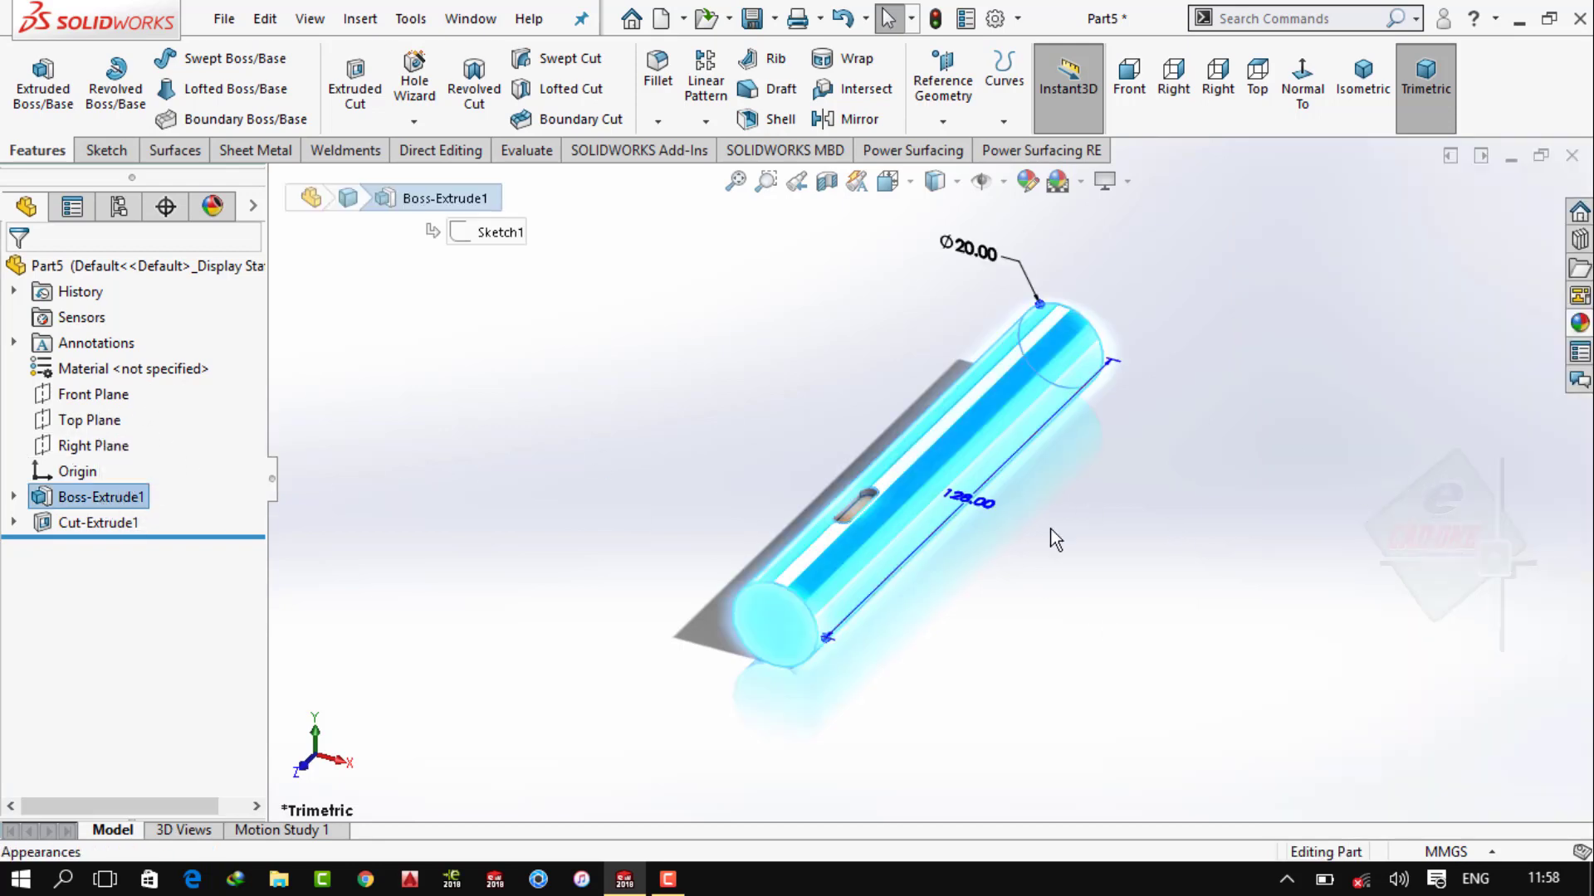
{"action": "left_click", "coordinate": [98, 522], "text": "ctrl"}
{"action": "left_click", "coordinate": [1580, 322]}
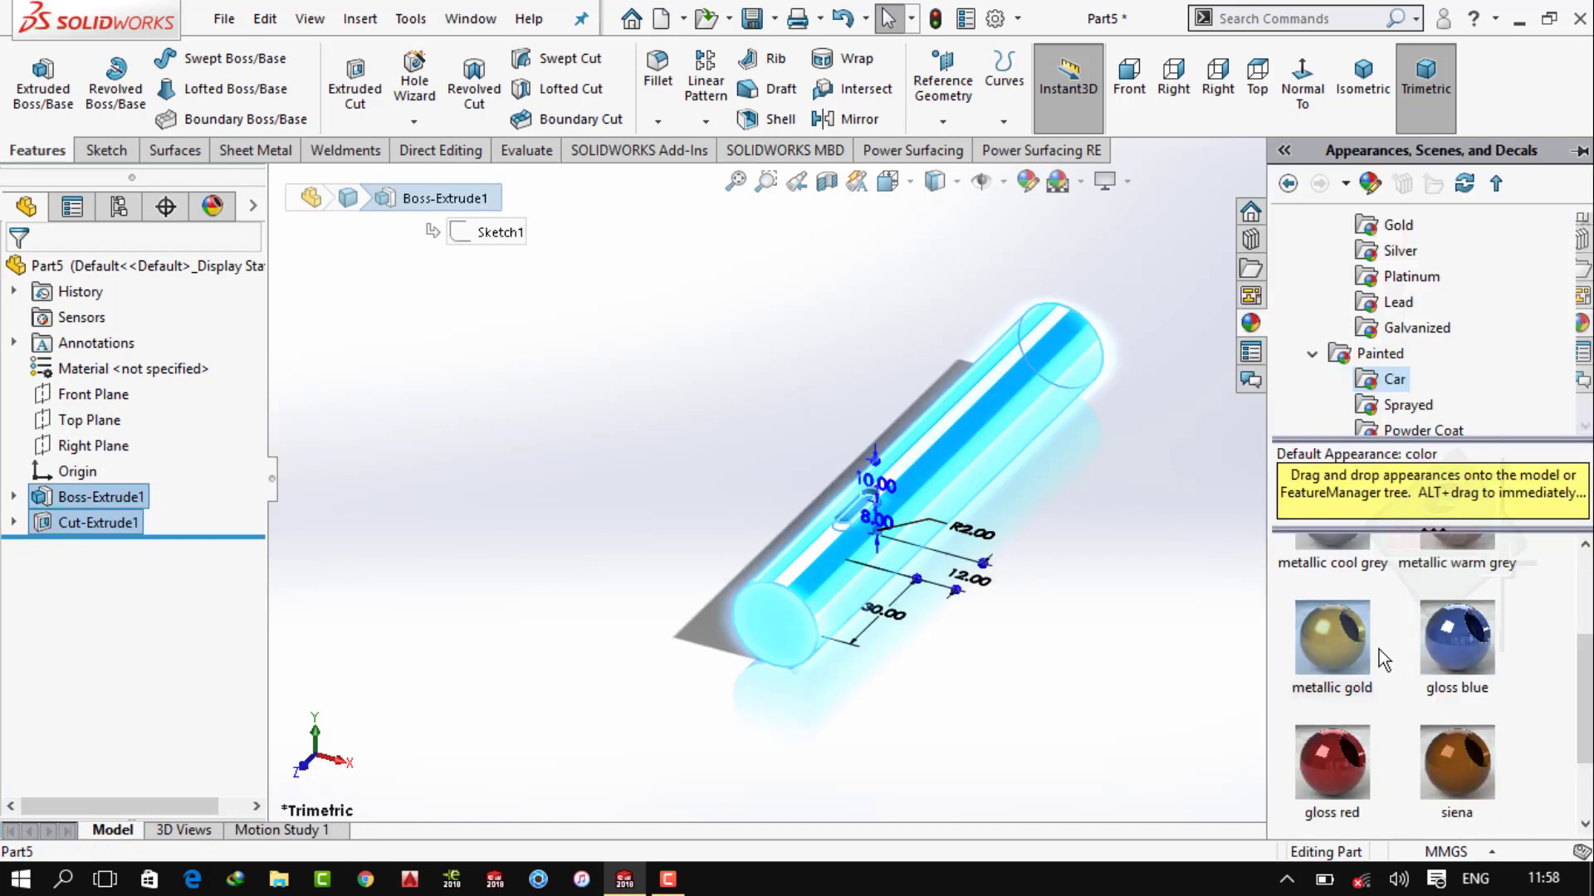
{"action": "left_click", "coordinate": [1332, 635]}
{"action": "key", "text": "ctrl+s"}
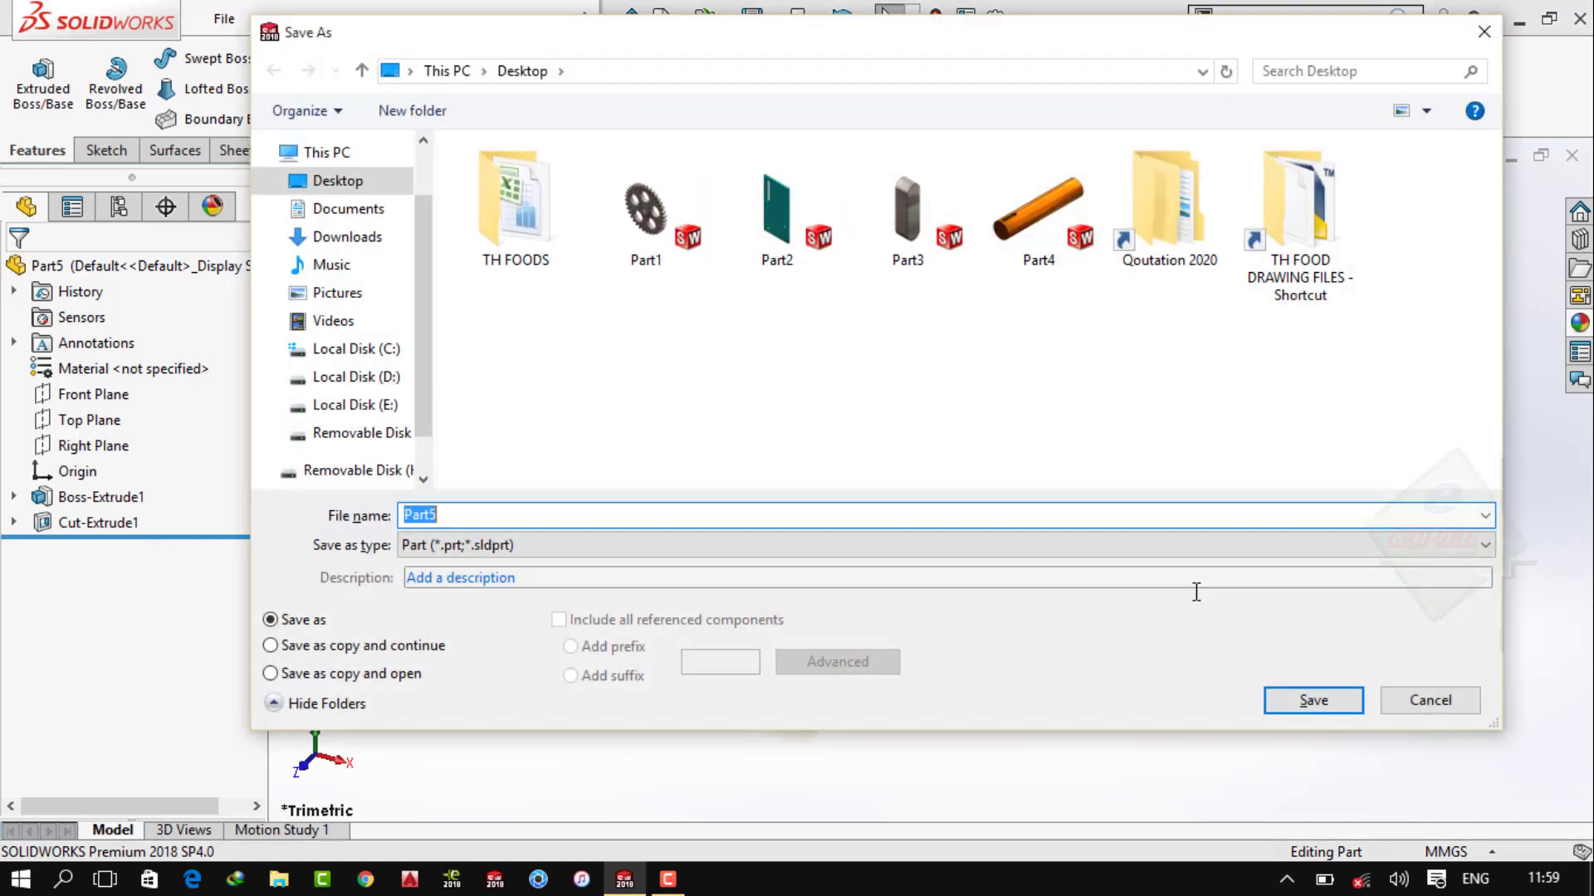
{"action": "left_click", "coordinate": [1313, 704]}
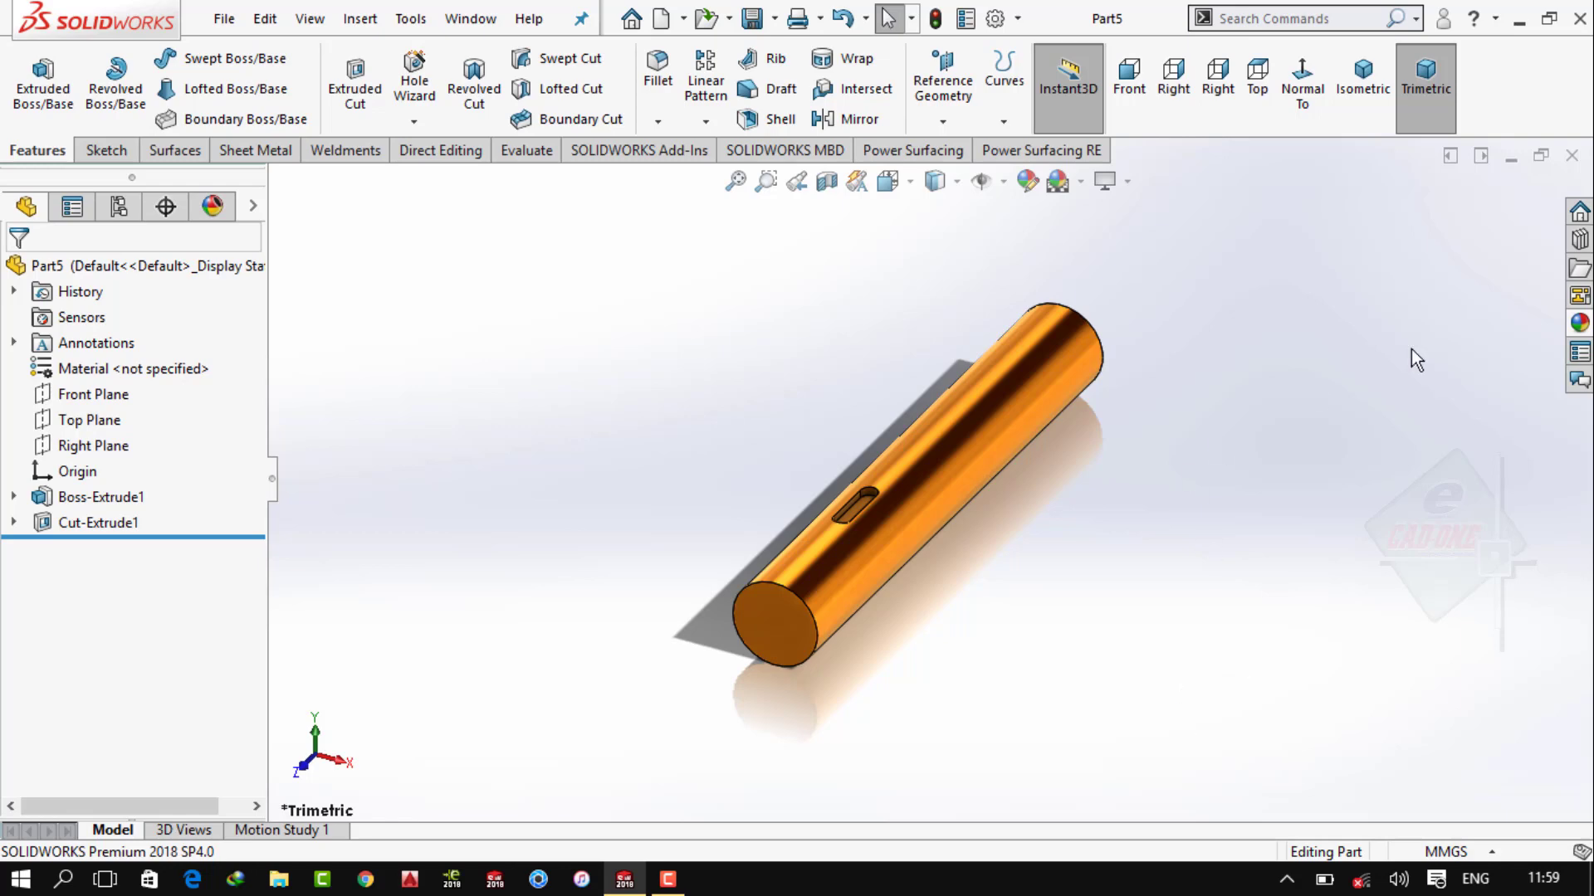
Close the shaft part and start a new part sketch on the Front Plane with a plain white background
{"action": "left_click", "coordinate": [1571, 155]}
{"action": "left_click", "coordinate": [224, 18]}
{"action": "left_click", "coordinate": [232, 54]}
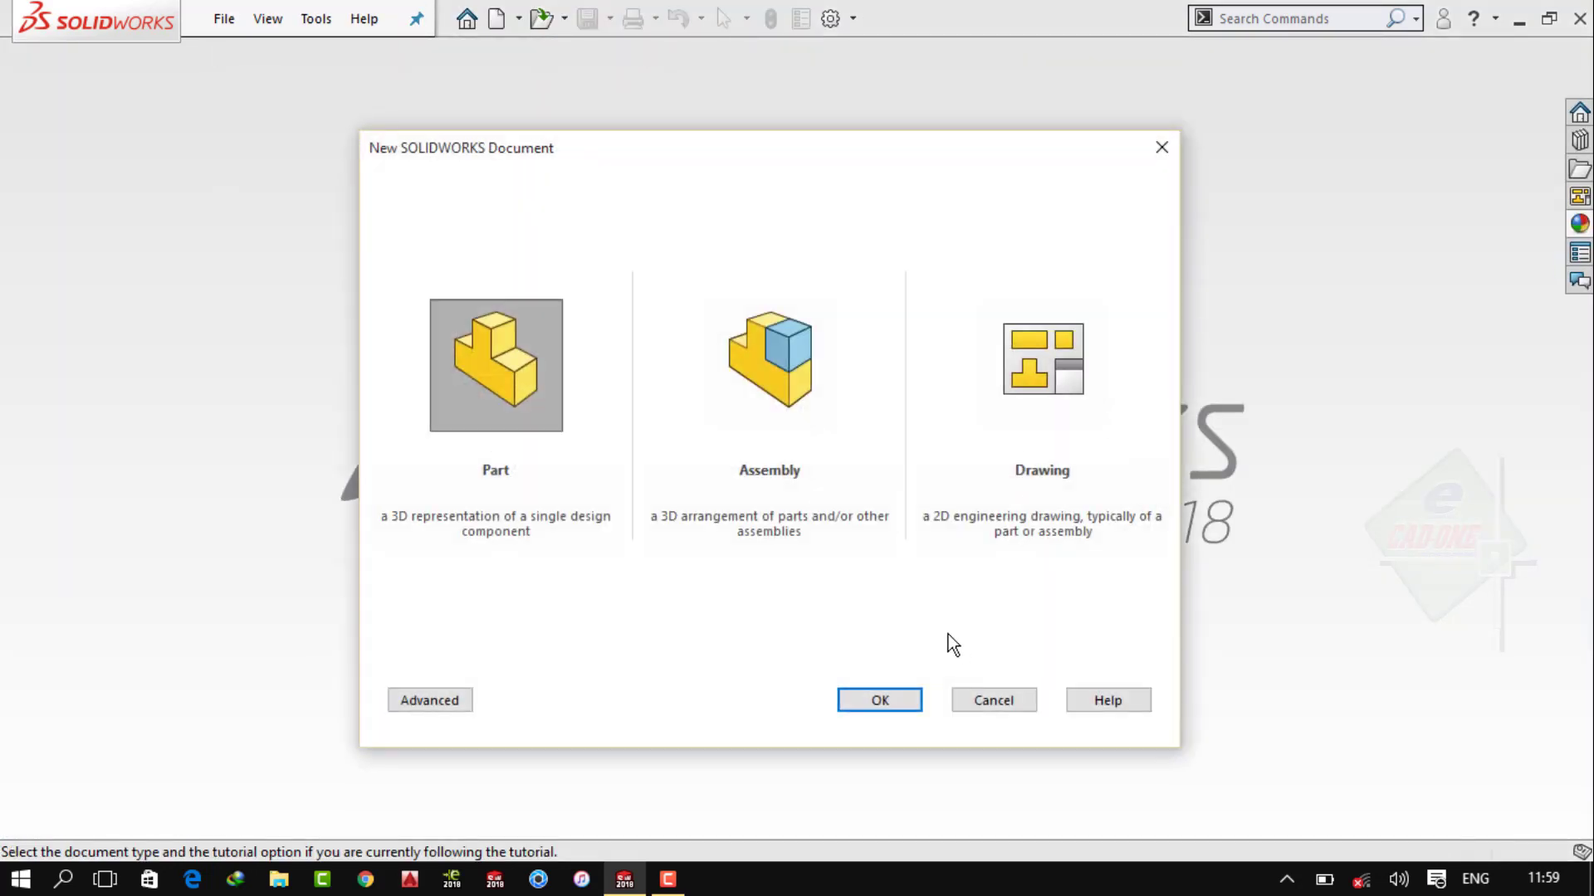
{"action": "left_click", "coordinate": [859, 701]}
{"action": "left_click", "coordinate": [108, 396]}
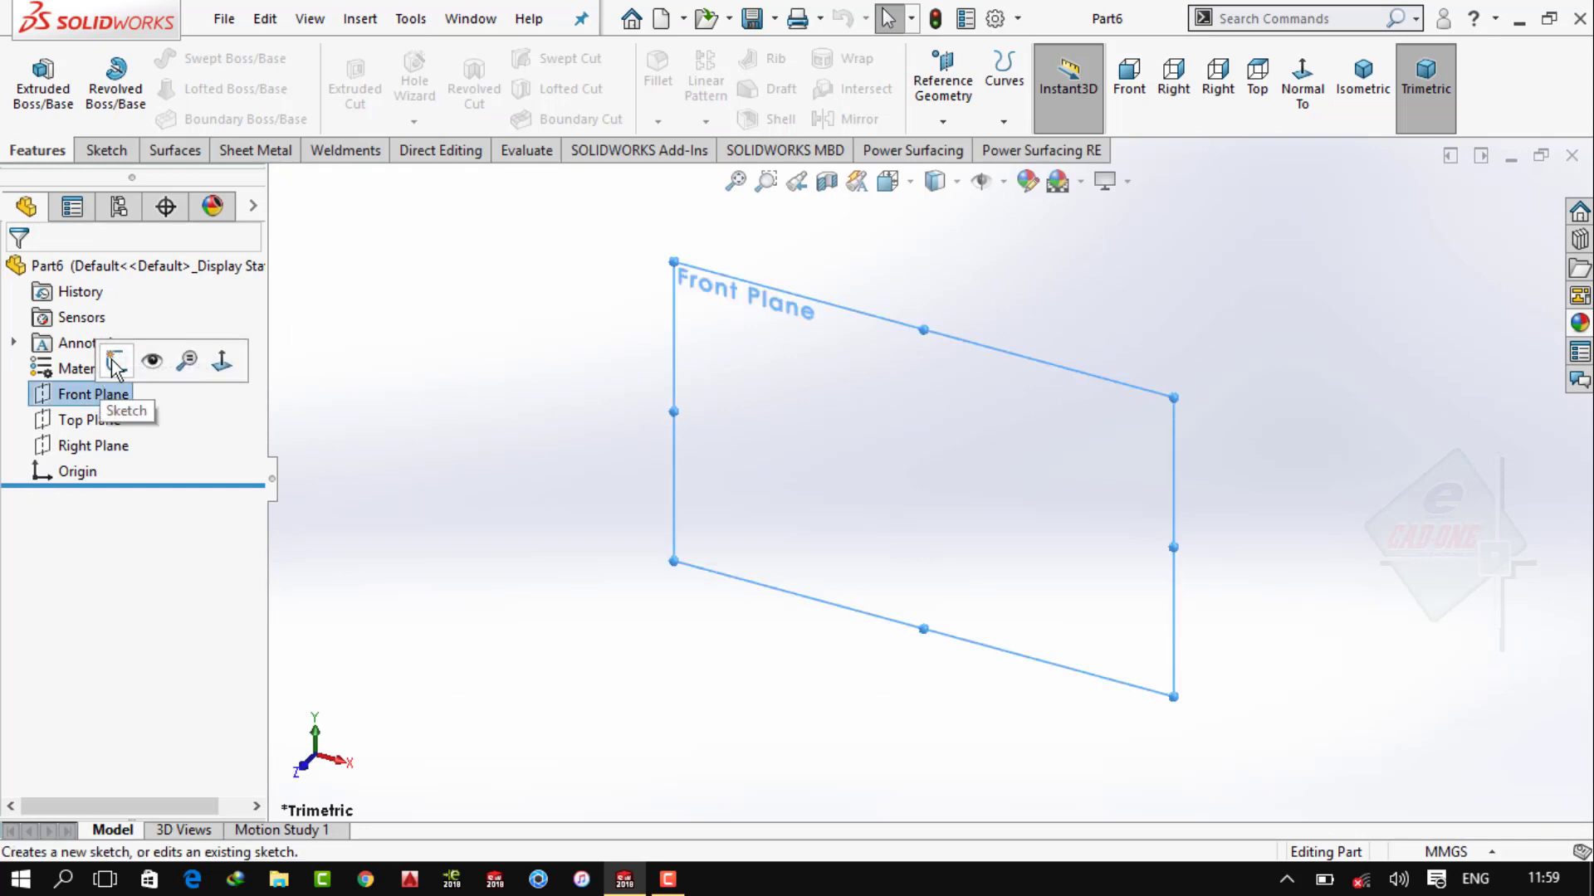
{"action": "left_click", "coordinate": [122, 359]}
{"action": "left_click", "coordinate": [1056, 181]}
{"action": "left_click", "coordinate": [1071, 60]}
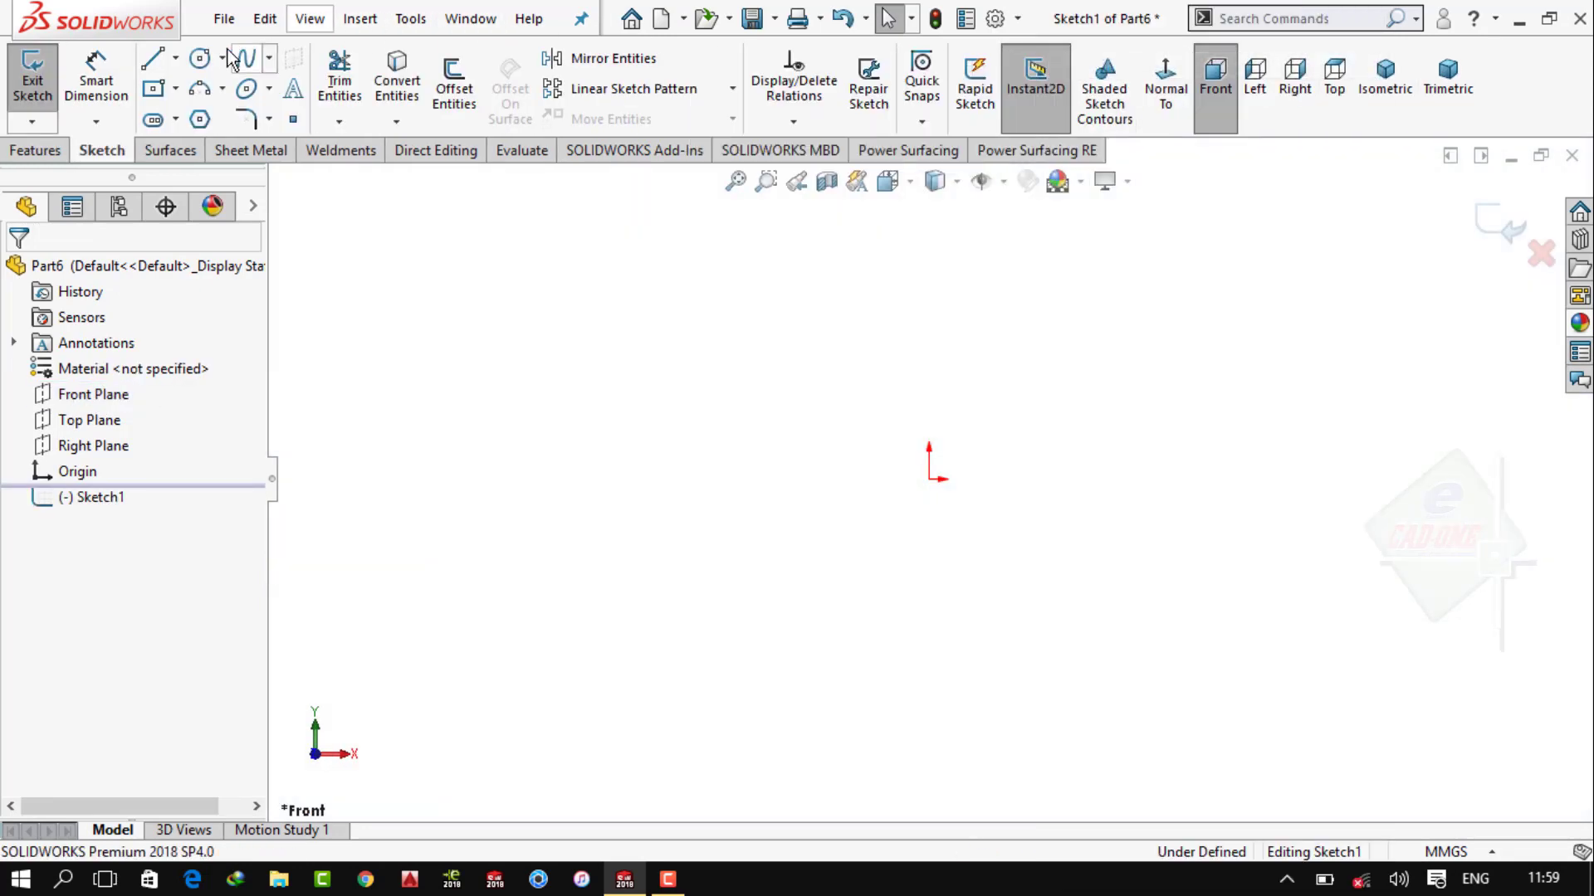
Sketch a circle centred on the origin and dimension it Ø20 mm
{"action": "left_click", "coordinate": [199, 58]}
{"action": "left_click_drag", "start_coordinate": [929, 479], "coordinate": [1005, 479]}
{"action": "key", "text": "Escape"}
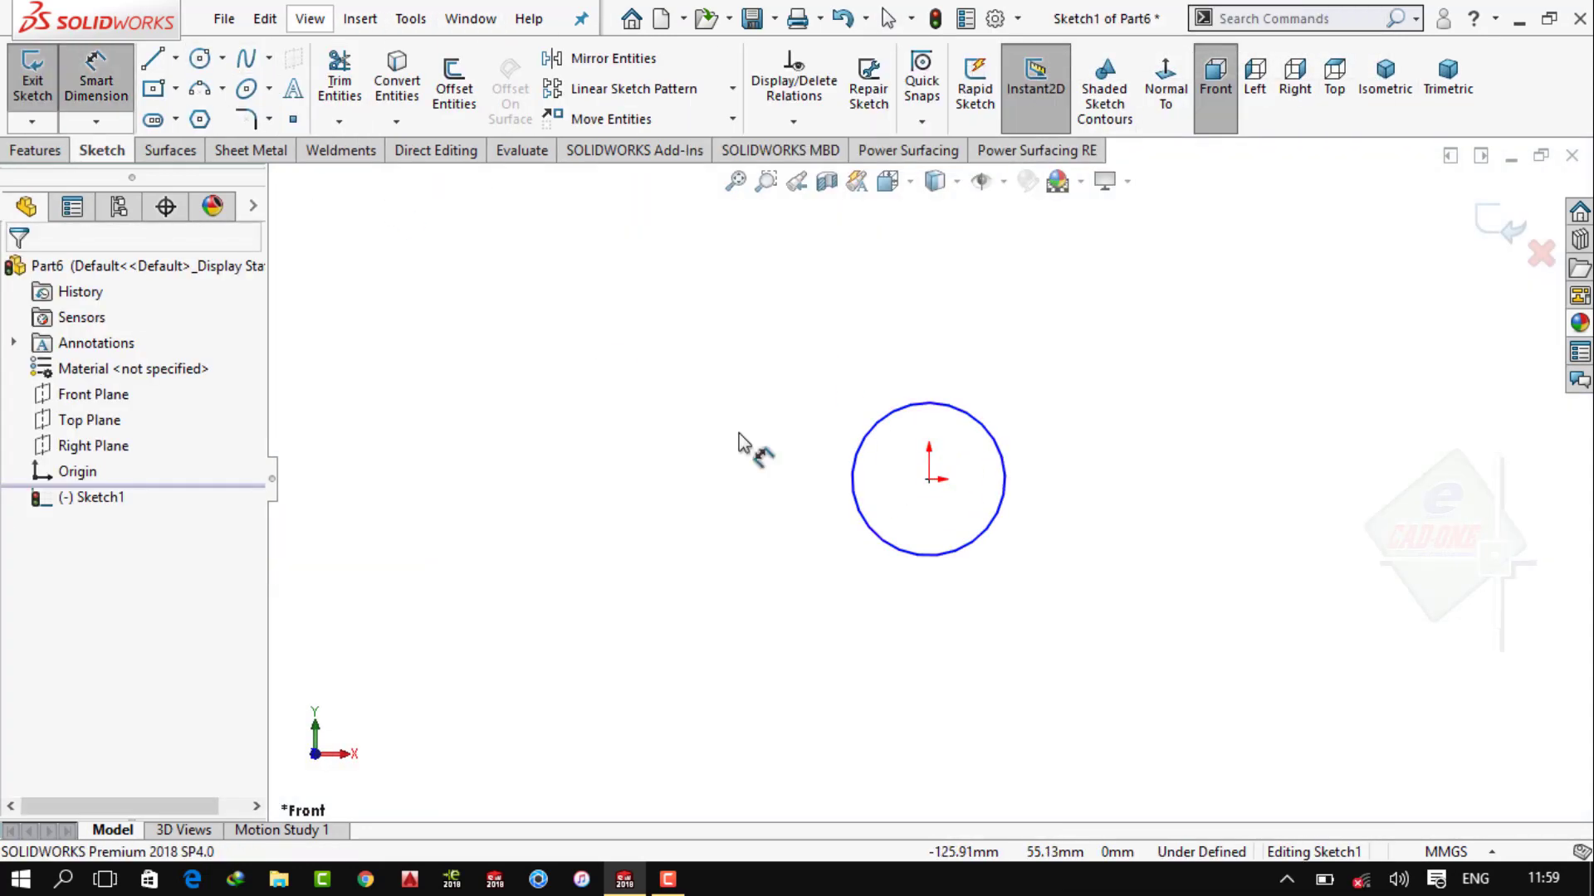
{"action": "left_click", "coordinate": [1006, 446]}
{"action": "left_click", "coordinate": [1065, 369]}
{"action": "type", "text": "2"}
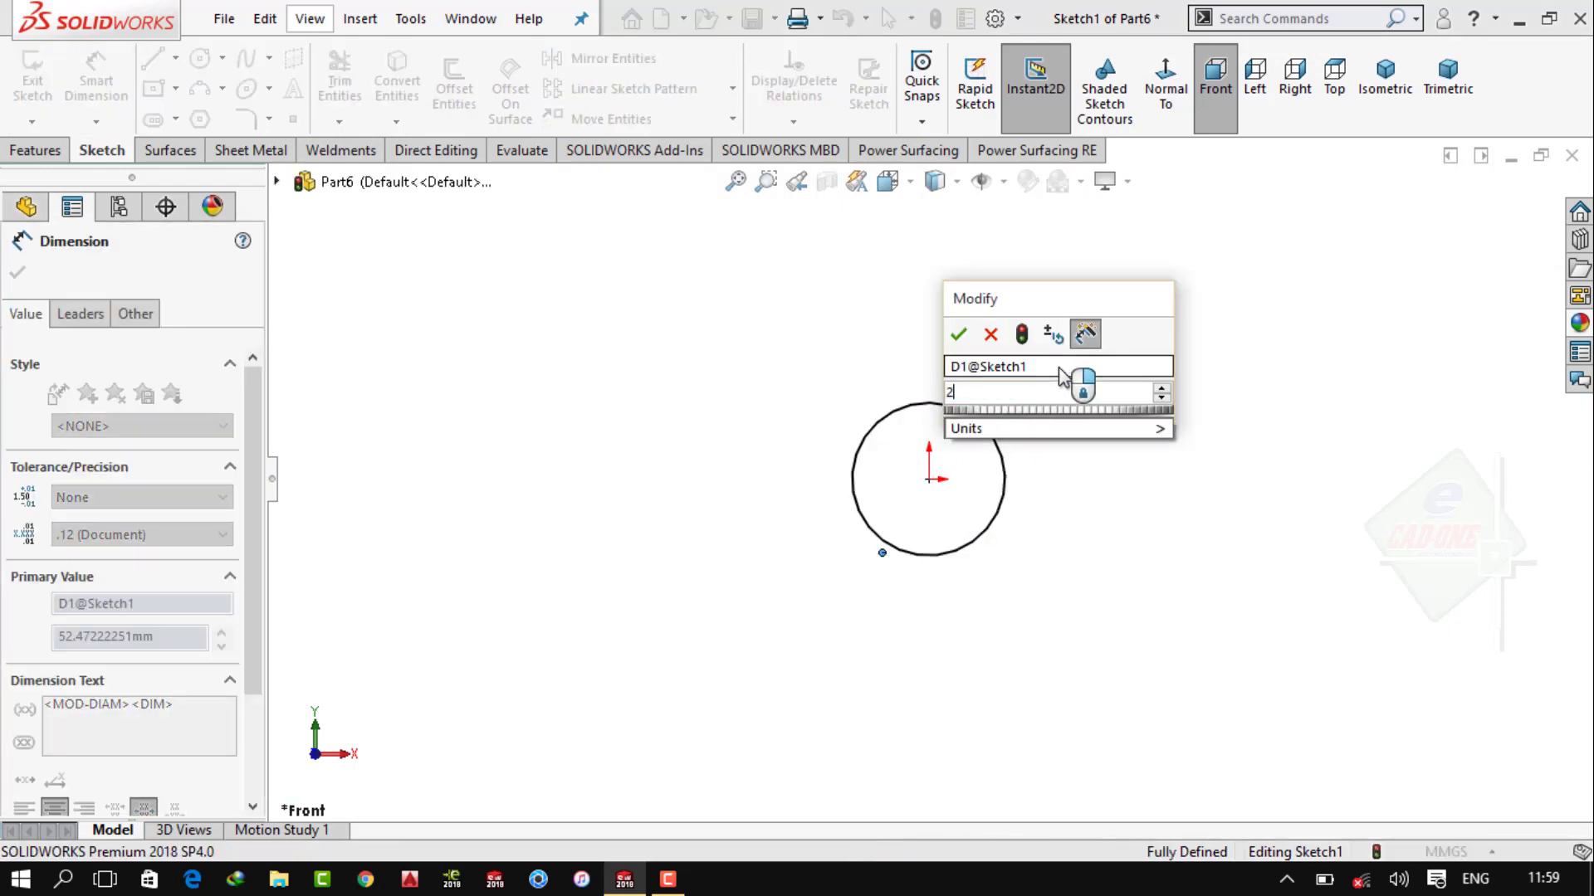
{"action": "key", "text": "Return"}
Extrude the circle 72 mm into a cylinder
{"action": "left_click", "coordinate": [38, 151]}
{"action": "left_click", "coordinate": [43, 83]}
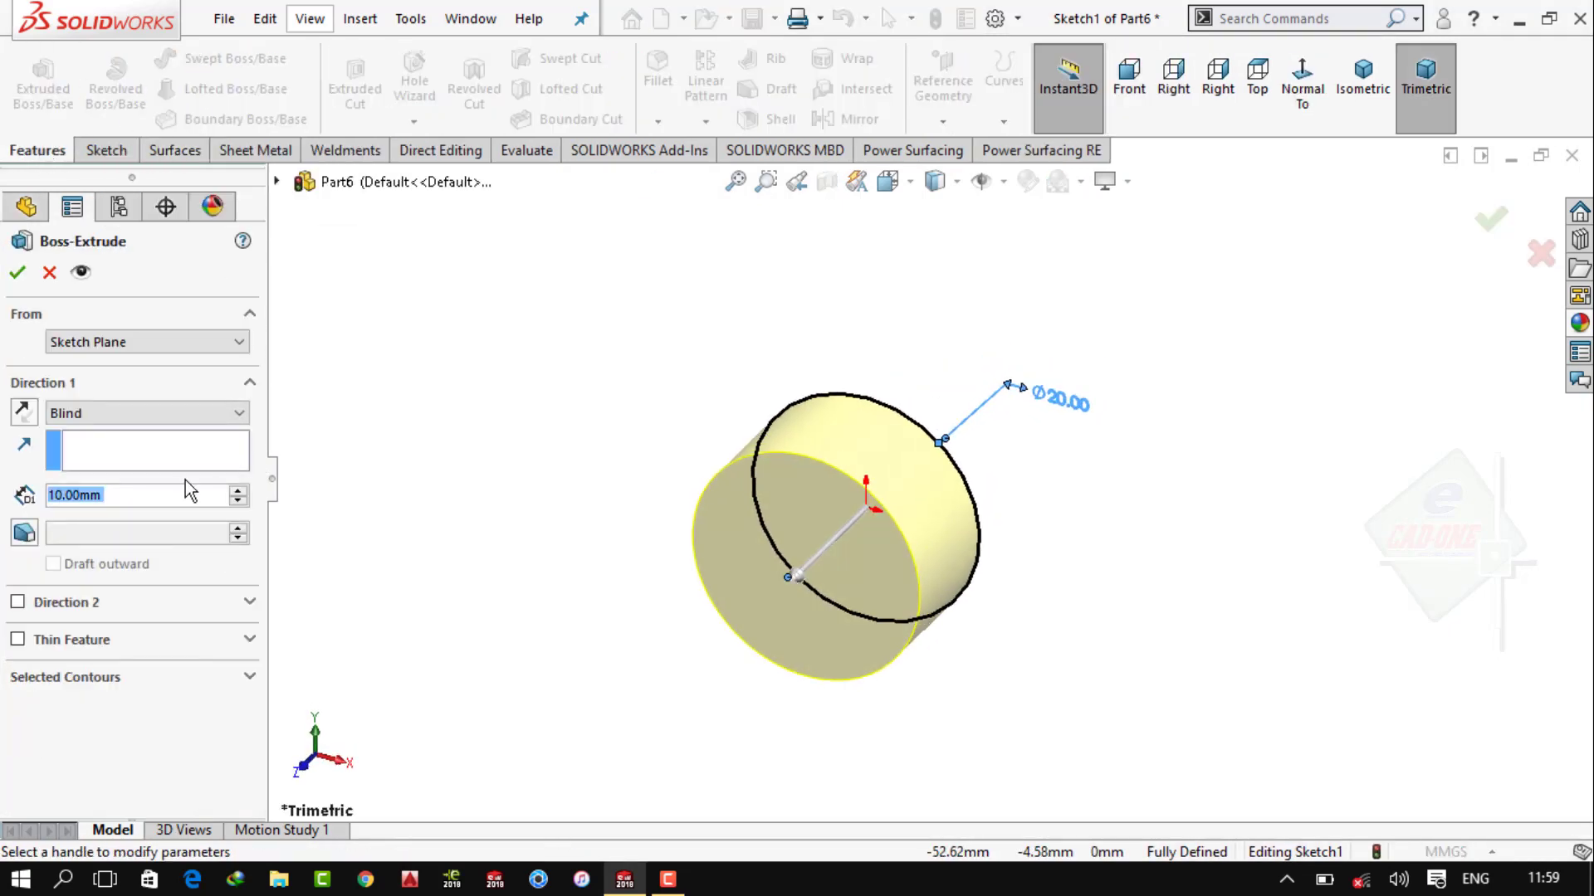
{"action": "type", "text": "72"}
{"action": "key", "text": "Return"}
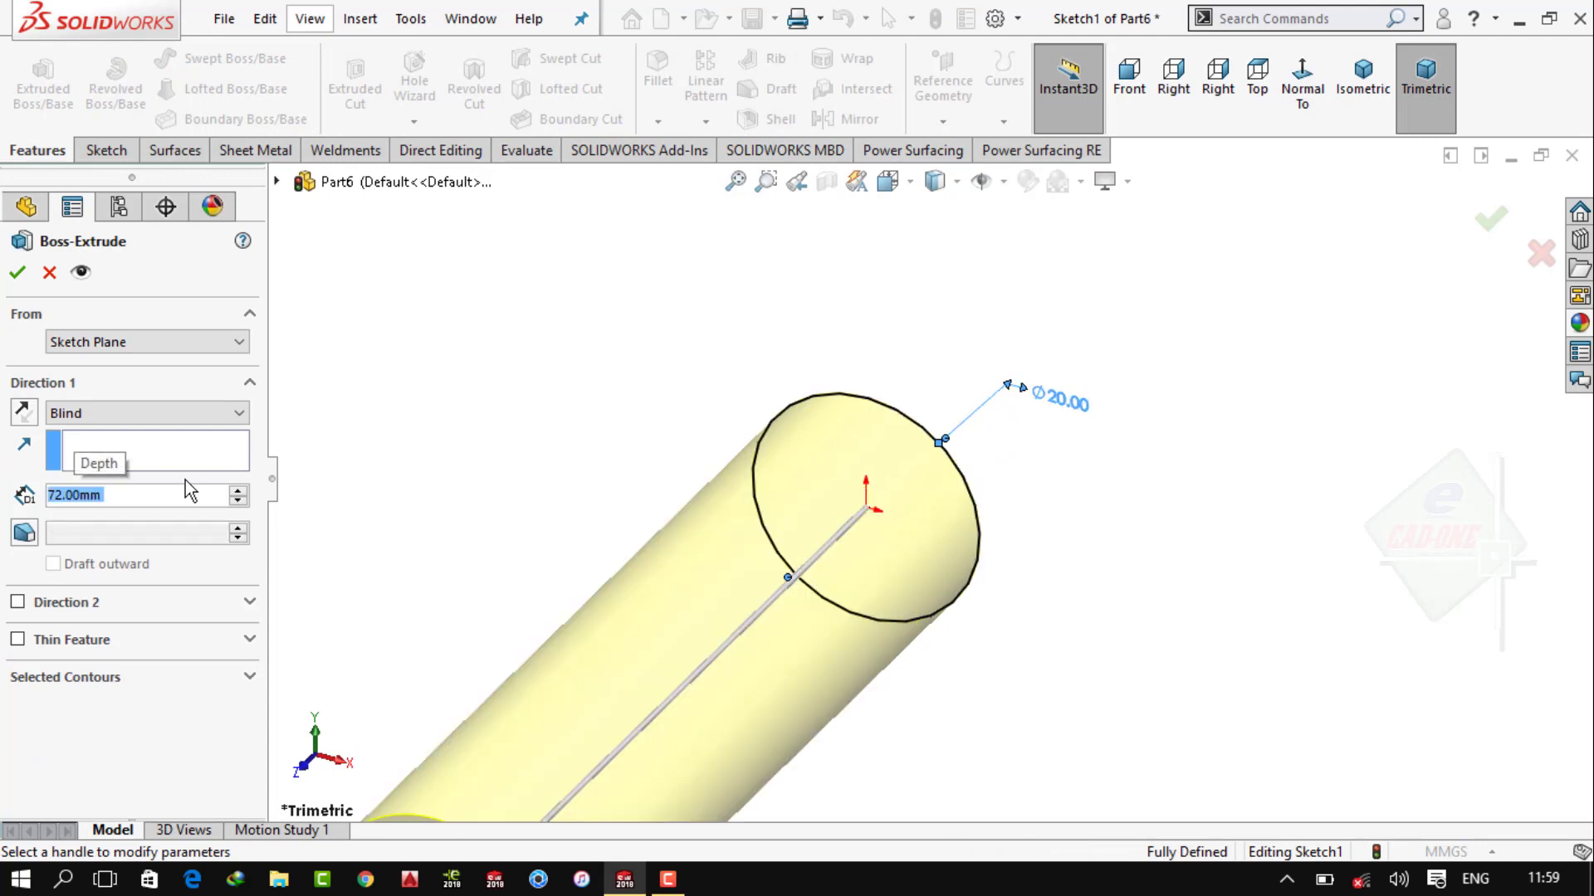
{"action": "key", "text": "Return"}
Draw a centrepoint straight slot in a Top Plane sketch on the shaft
{"action": "left_click", "coordinate": [89, 420]}
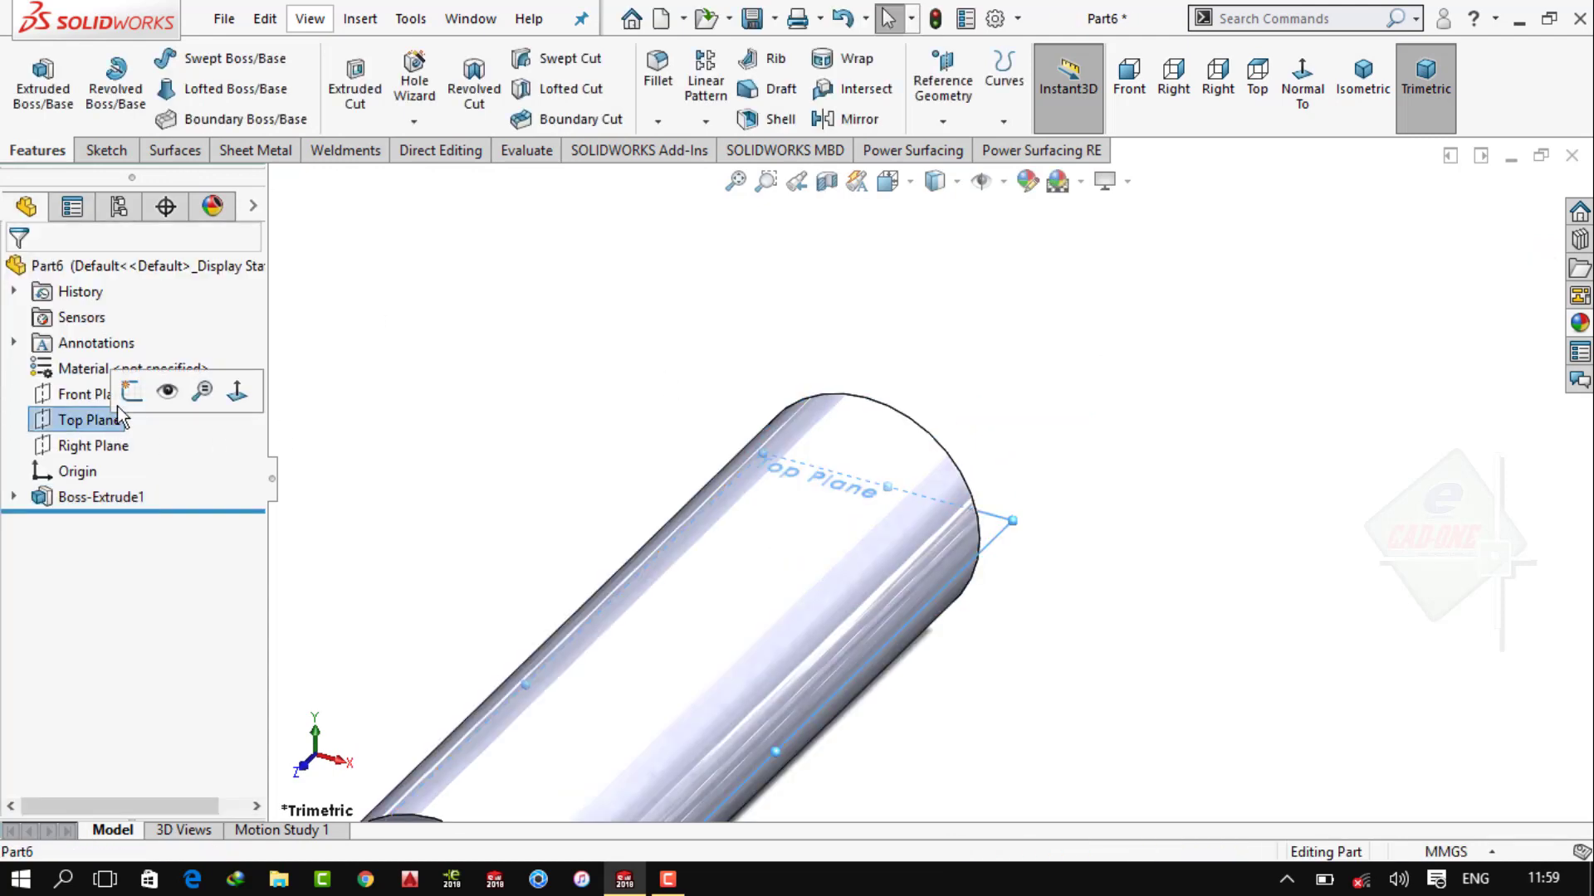
{"action": "left_click", "coordinate": [199, 395]}
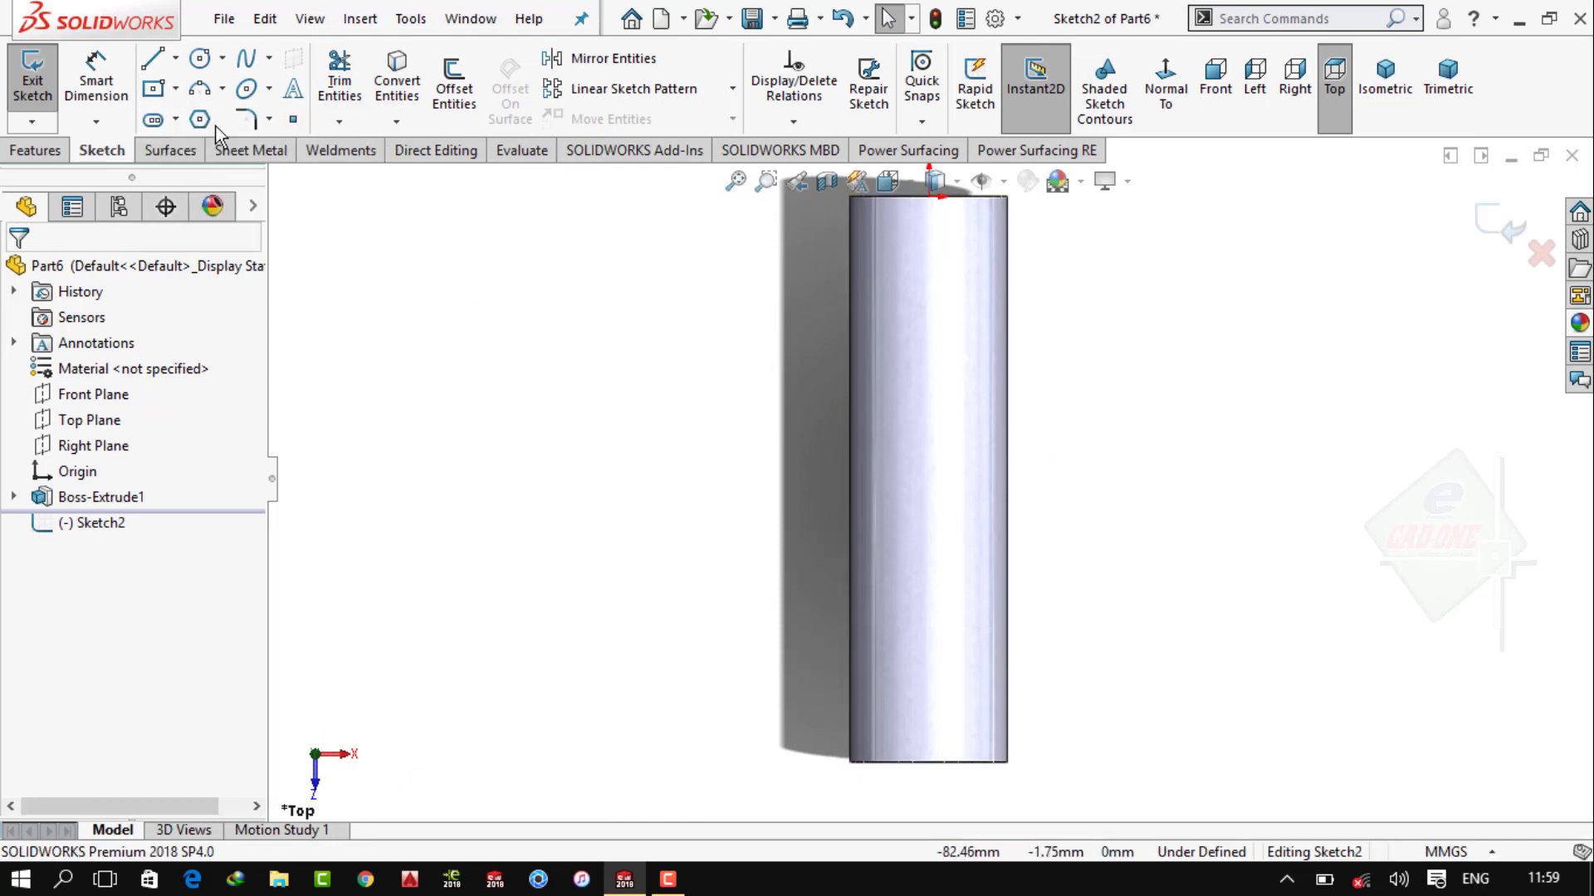
{"action": "left_click", "coordinate": [176, 120]}
{"action": "left_click", "coordinate": [189, 173]}
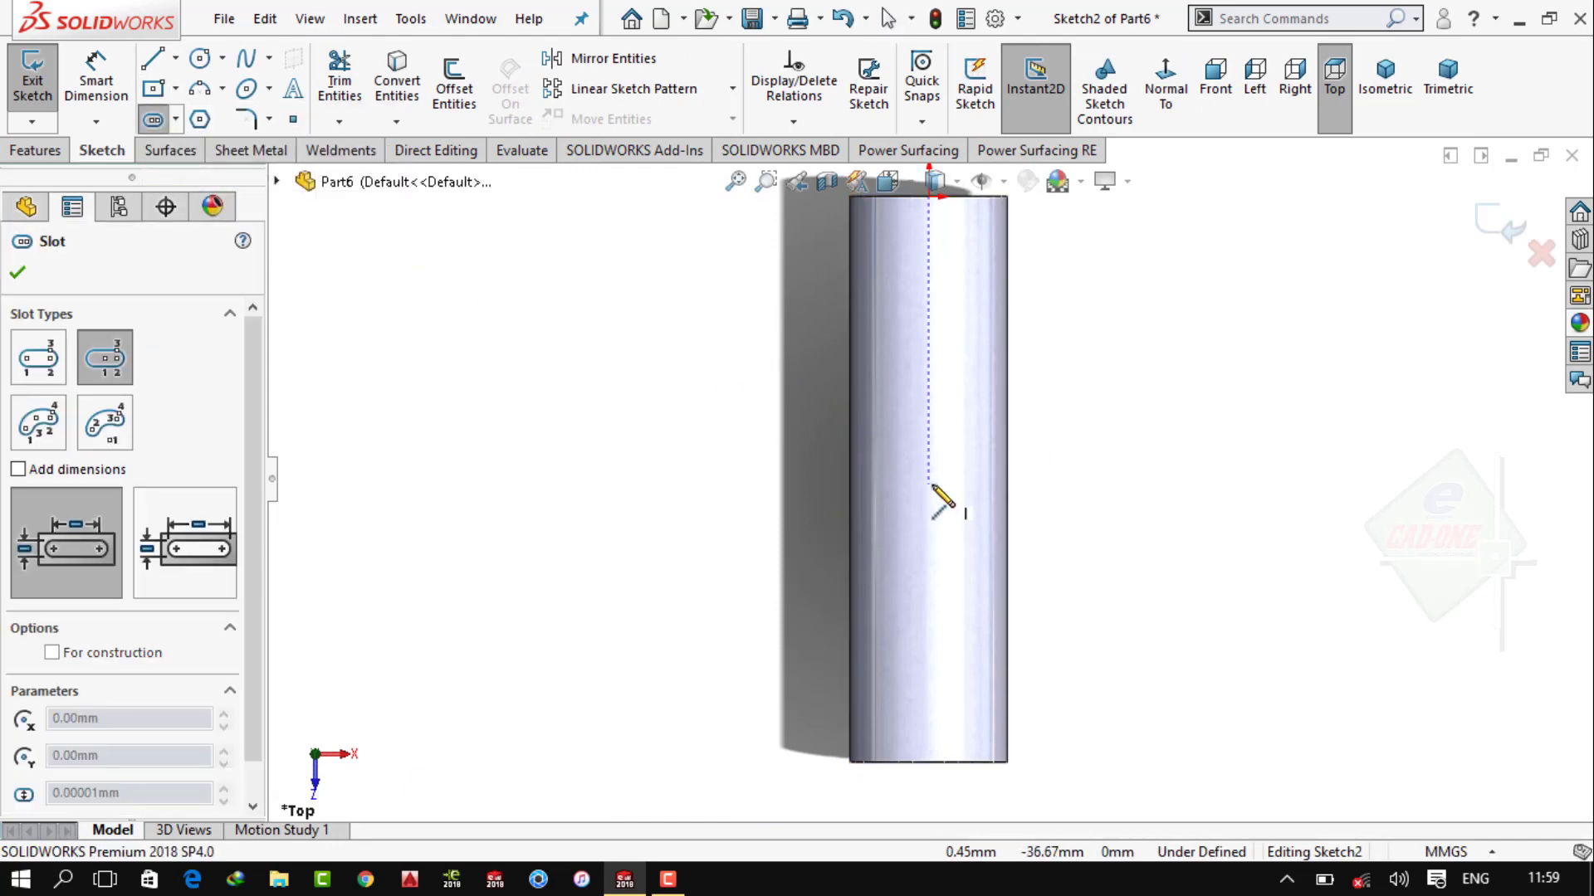
{"action": "left_click", "coordinate": [929, 485]}
{"action": "left_click", "coordinate": [929, 573]}
{"action": "left_click", "coordinate": [96, 79]}
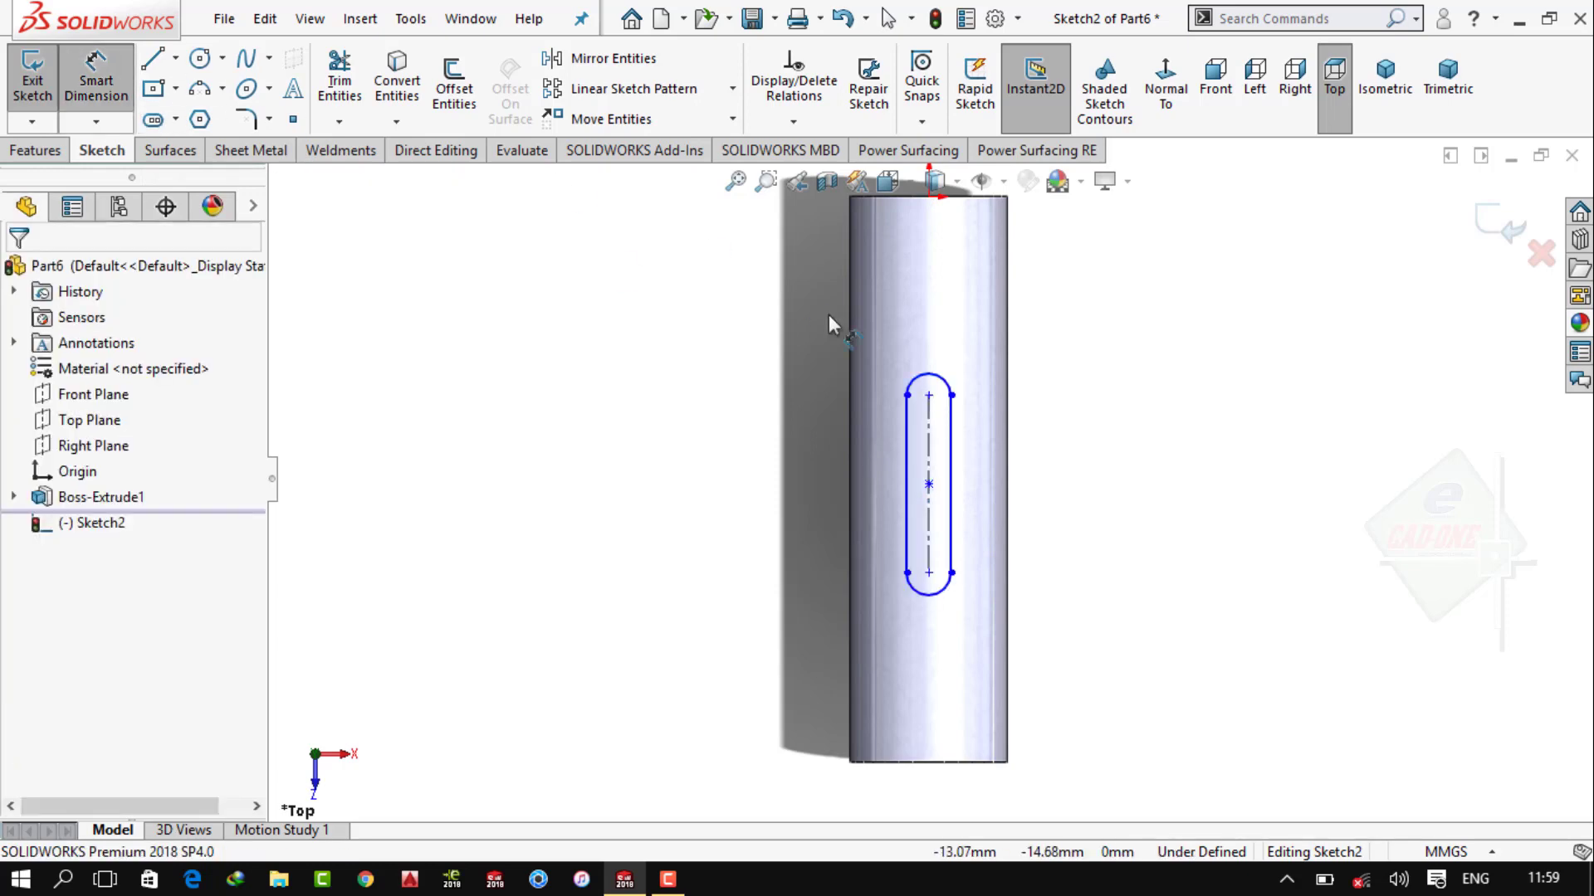
Dimension the slot to 12 mm length with R2 ends
{"action": "left_click", "coordinate": [952, 490]}
{"action": "left_click", "coordinate": [1162, 540]}
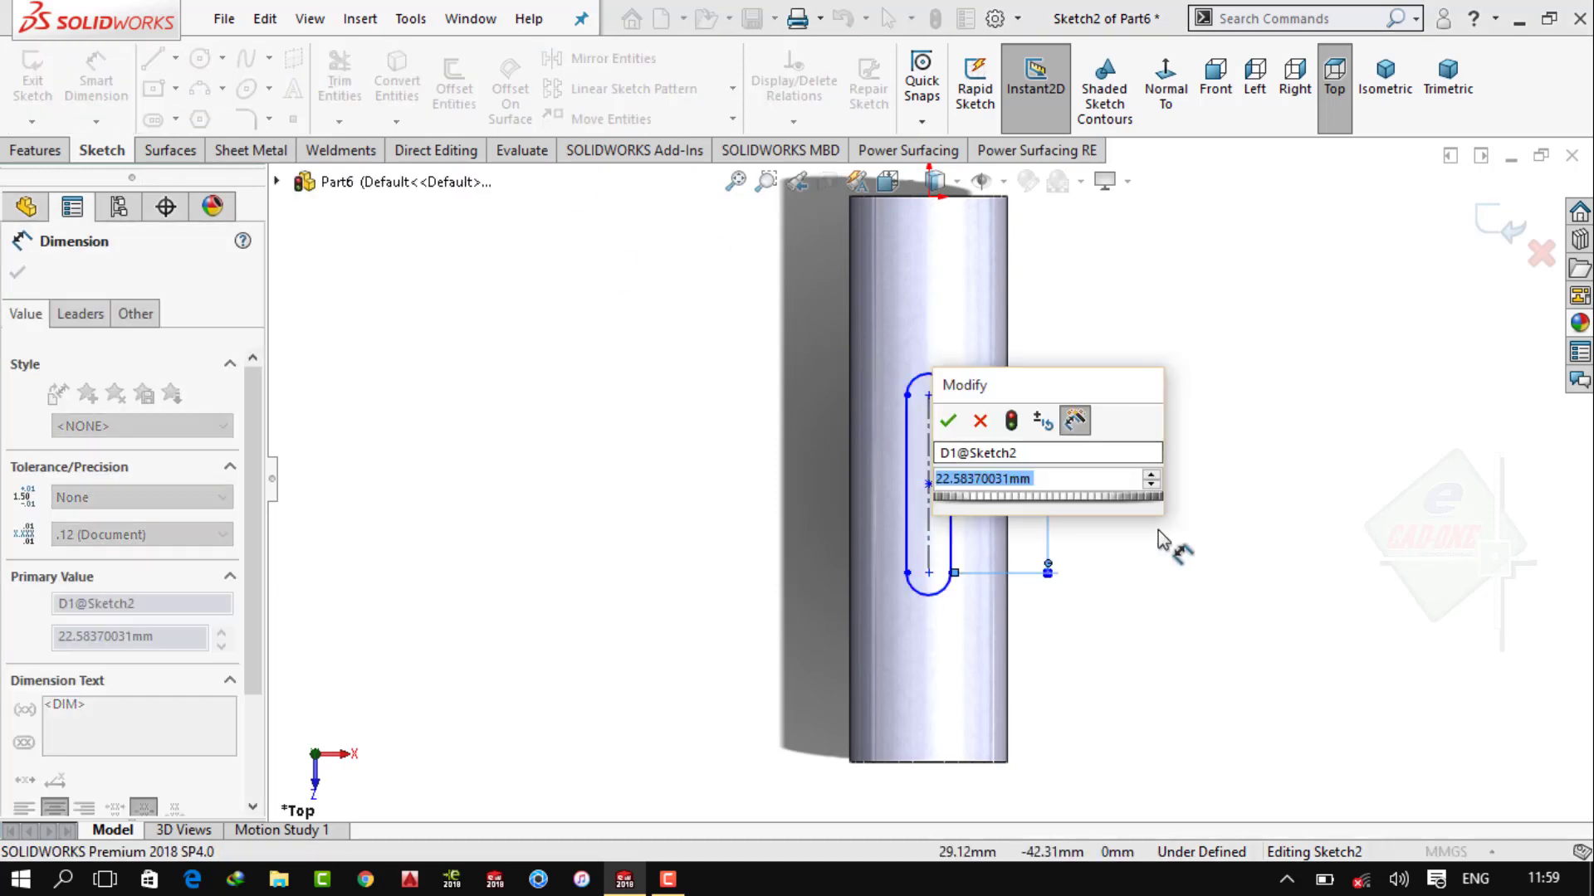
{"action": "type", "text": "12"}
{"action": "key", "text": "Return"}
{"action": "left_click", "coordinate": [950, 464]}
{"action": "left_click", "coordinate": [1272, 287]}
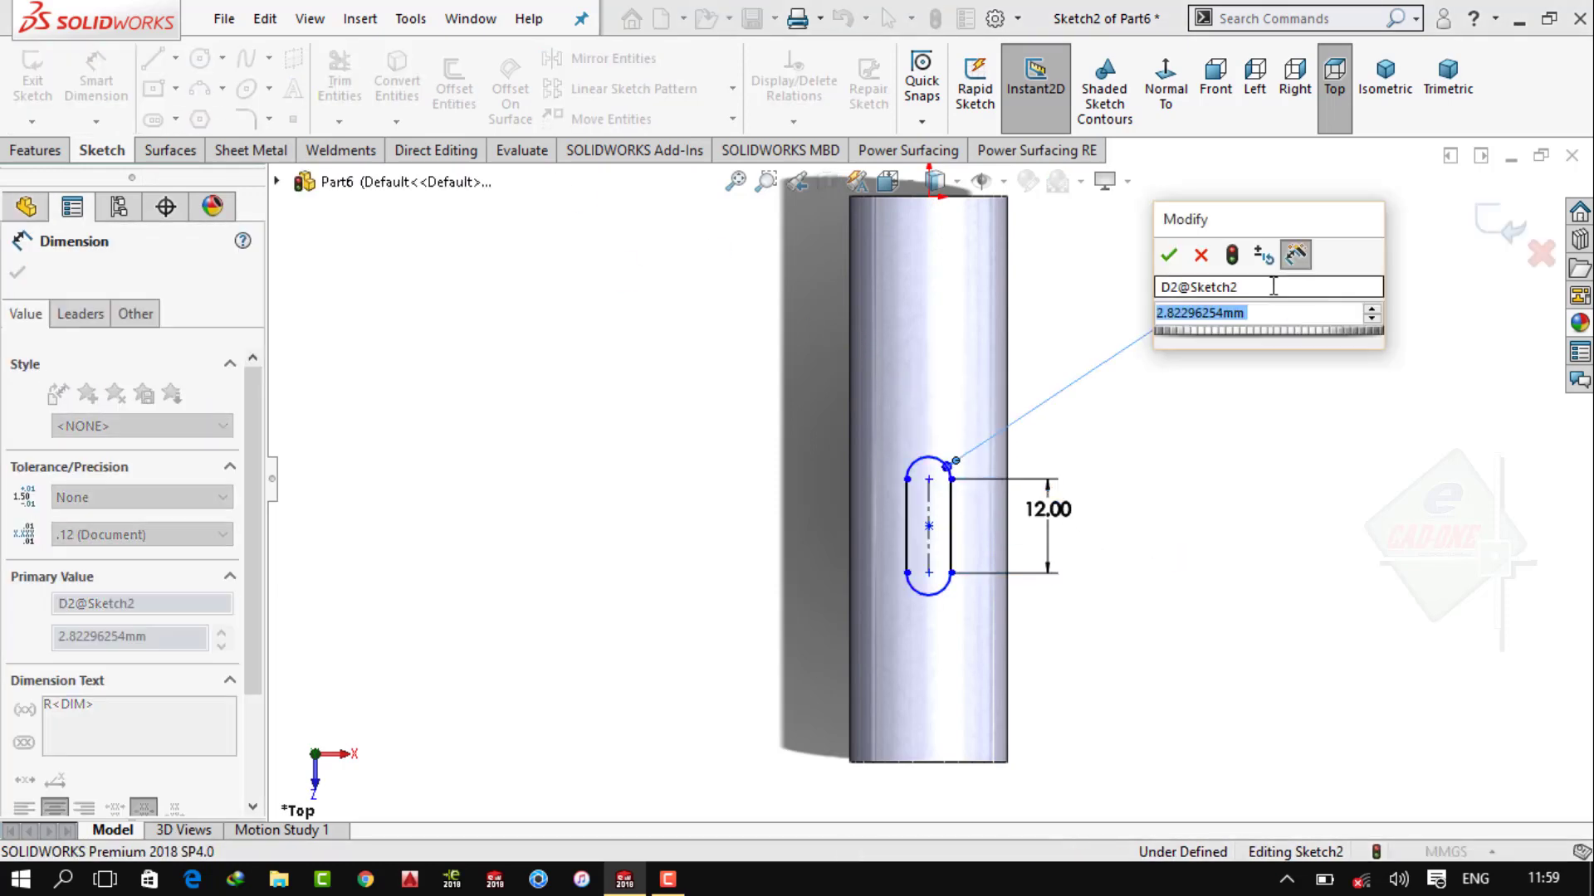
{"action": "type", "text": "2"}
{"action": "key", "text": "Return"}
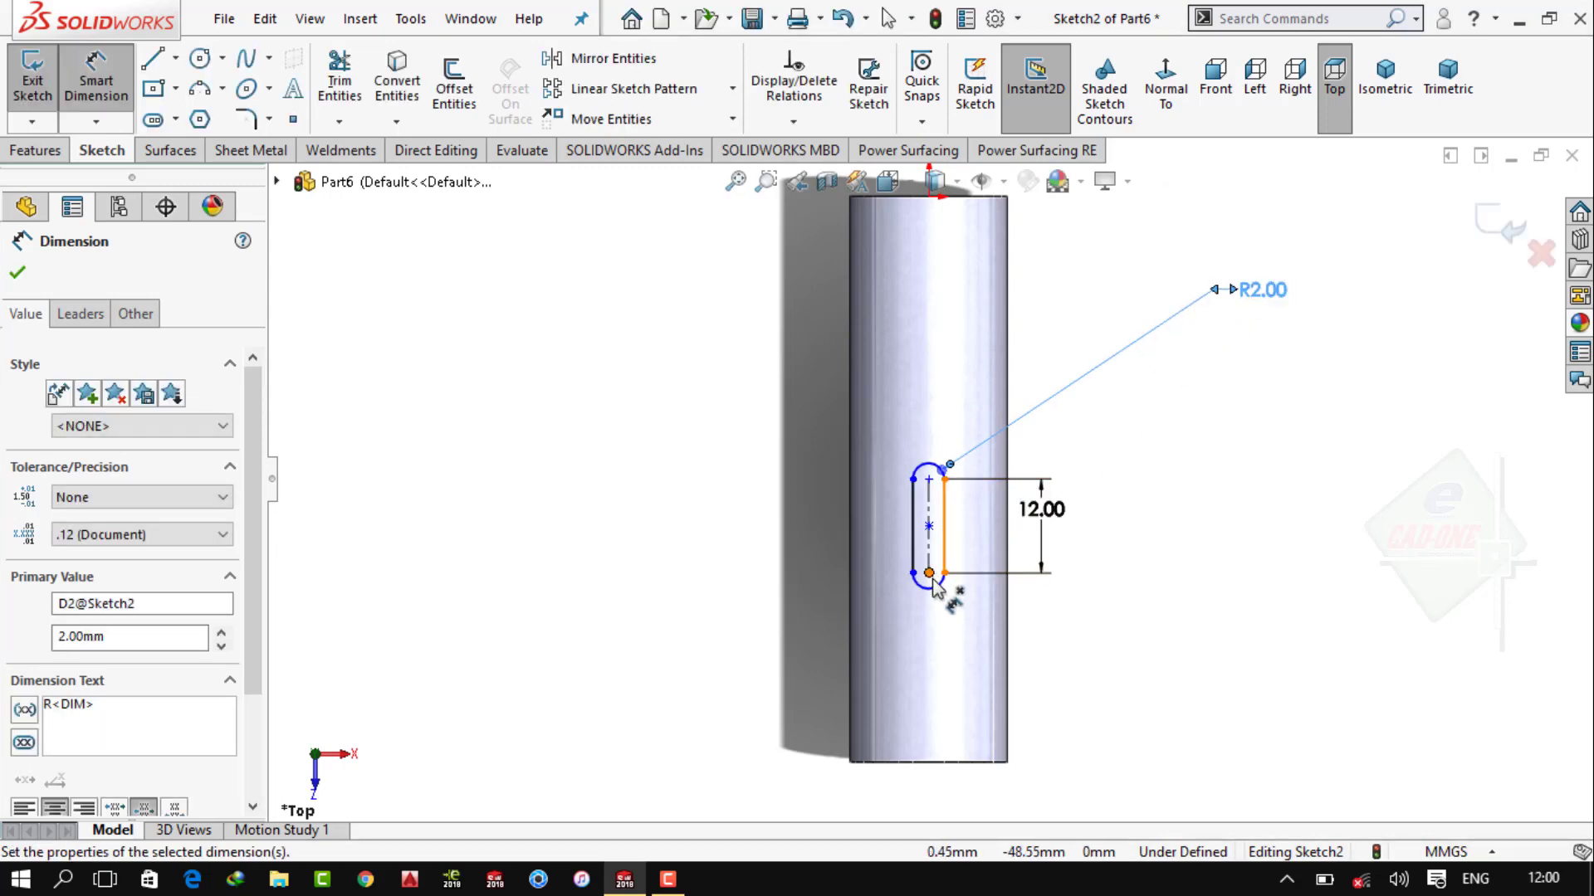
Position the slot 30 mm from the shaft's end edge
{"action": "left_click", "coordinate": [929, 574]}
{"action": "left_click", "coordinate": [970, 773]}
{"action": "left_click", "coordinate": [1053, 691]}
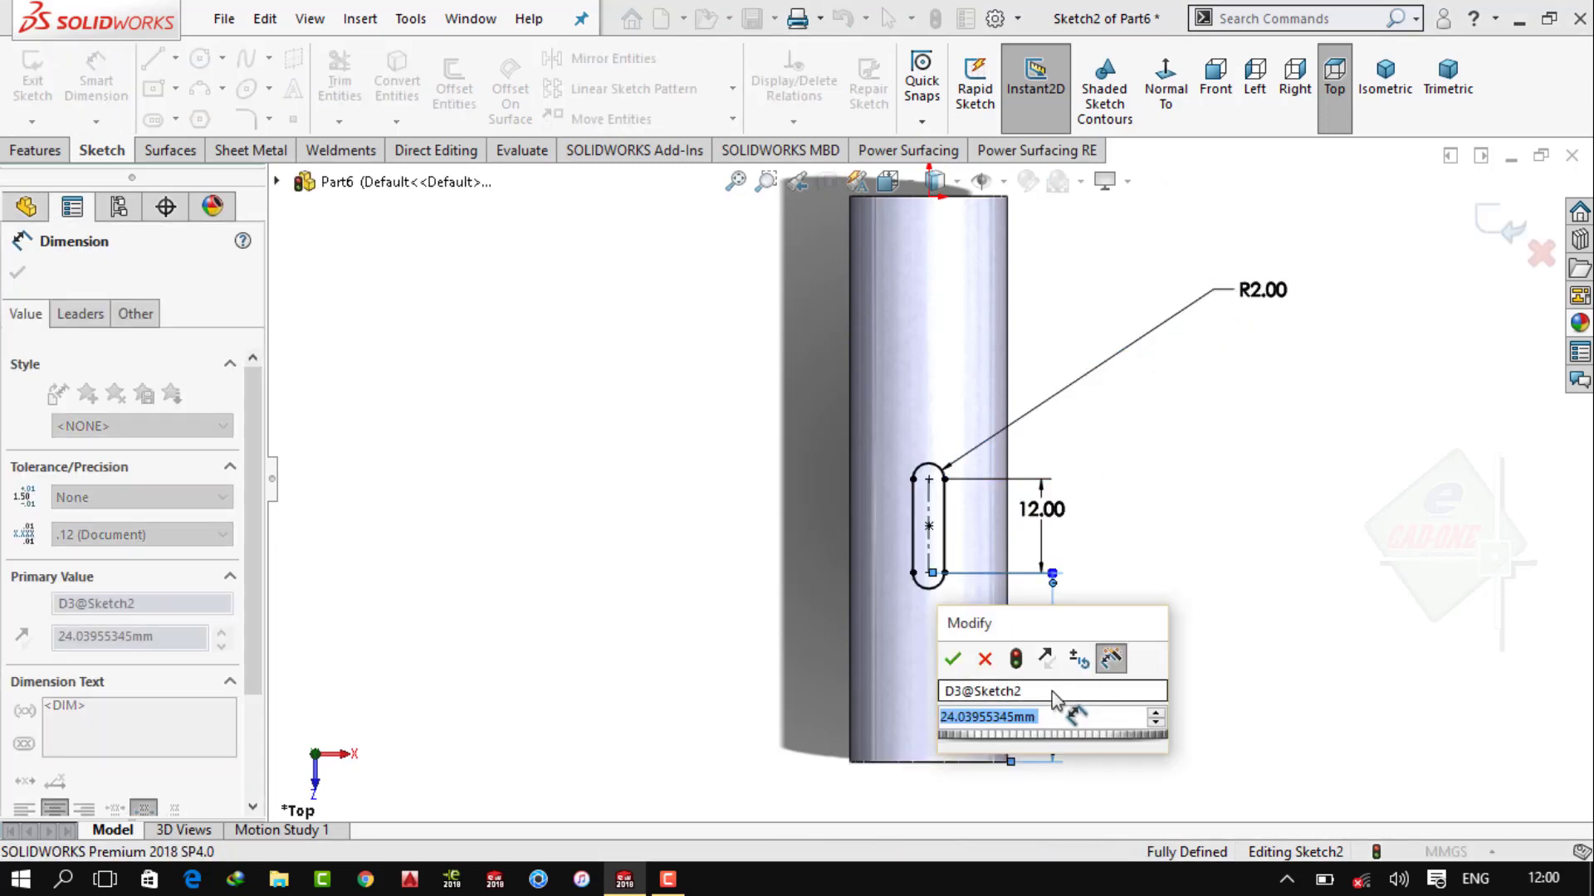
{"action": "type", "text": "30"}
{"action": "key", "text": "Return"}
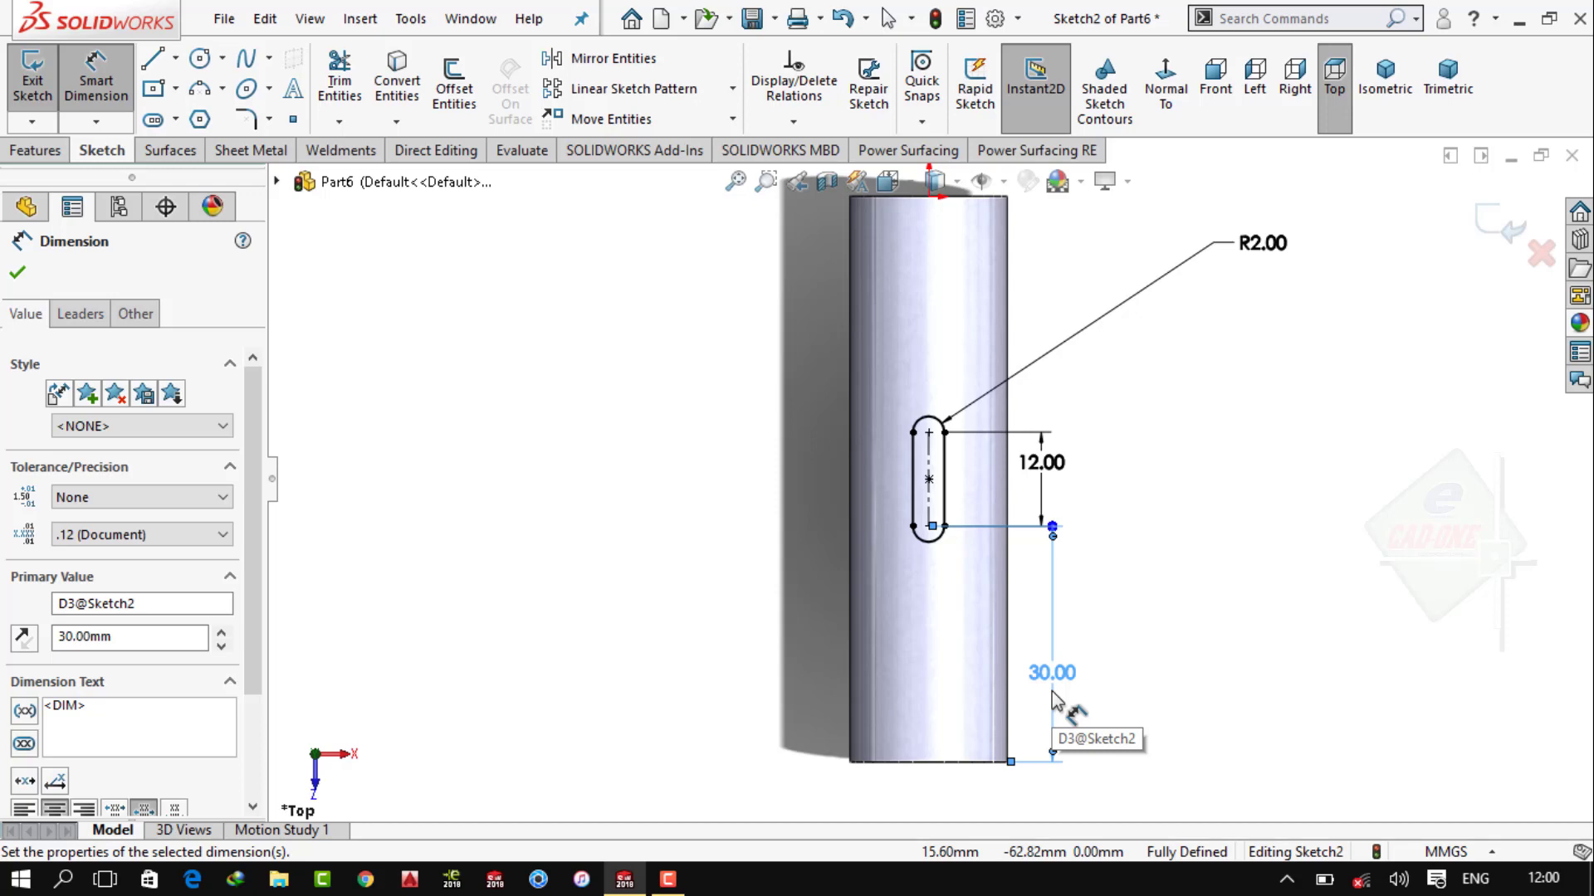
{"action": "left_click", "coordinate": [35, 150]}
Cut the keyway 10 mm deep, starting from an 8 mm offset
{"action": "left_click", "coordinate": [355, 87]}
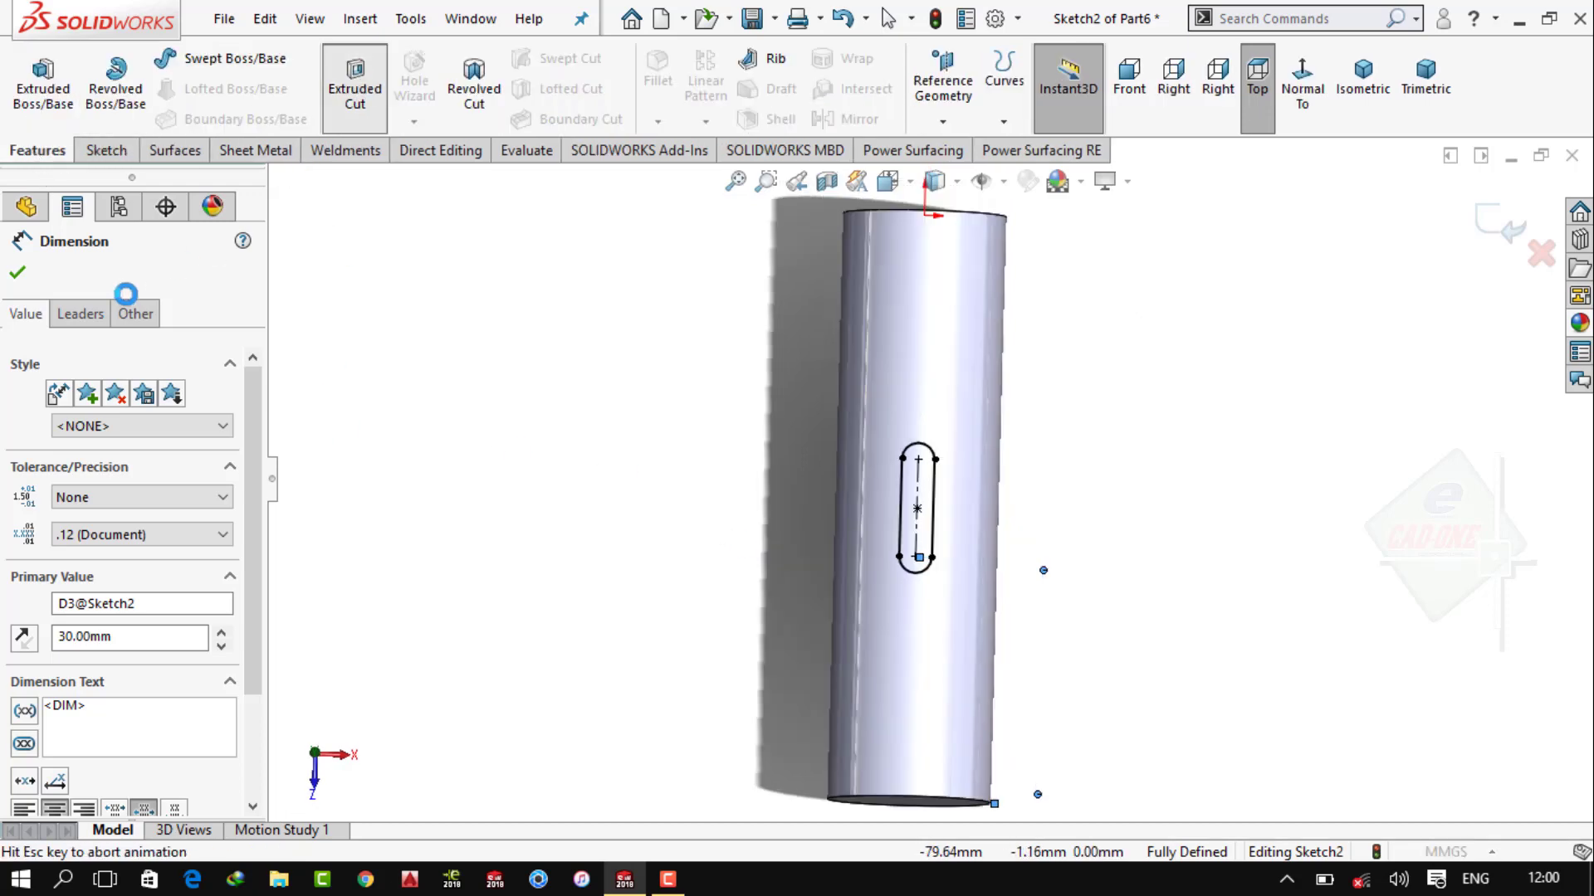
{"action": "left_click", "coordinate": [182, 342]}
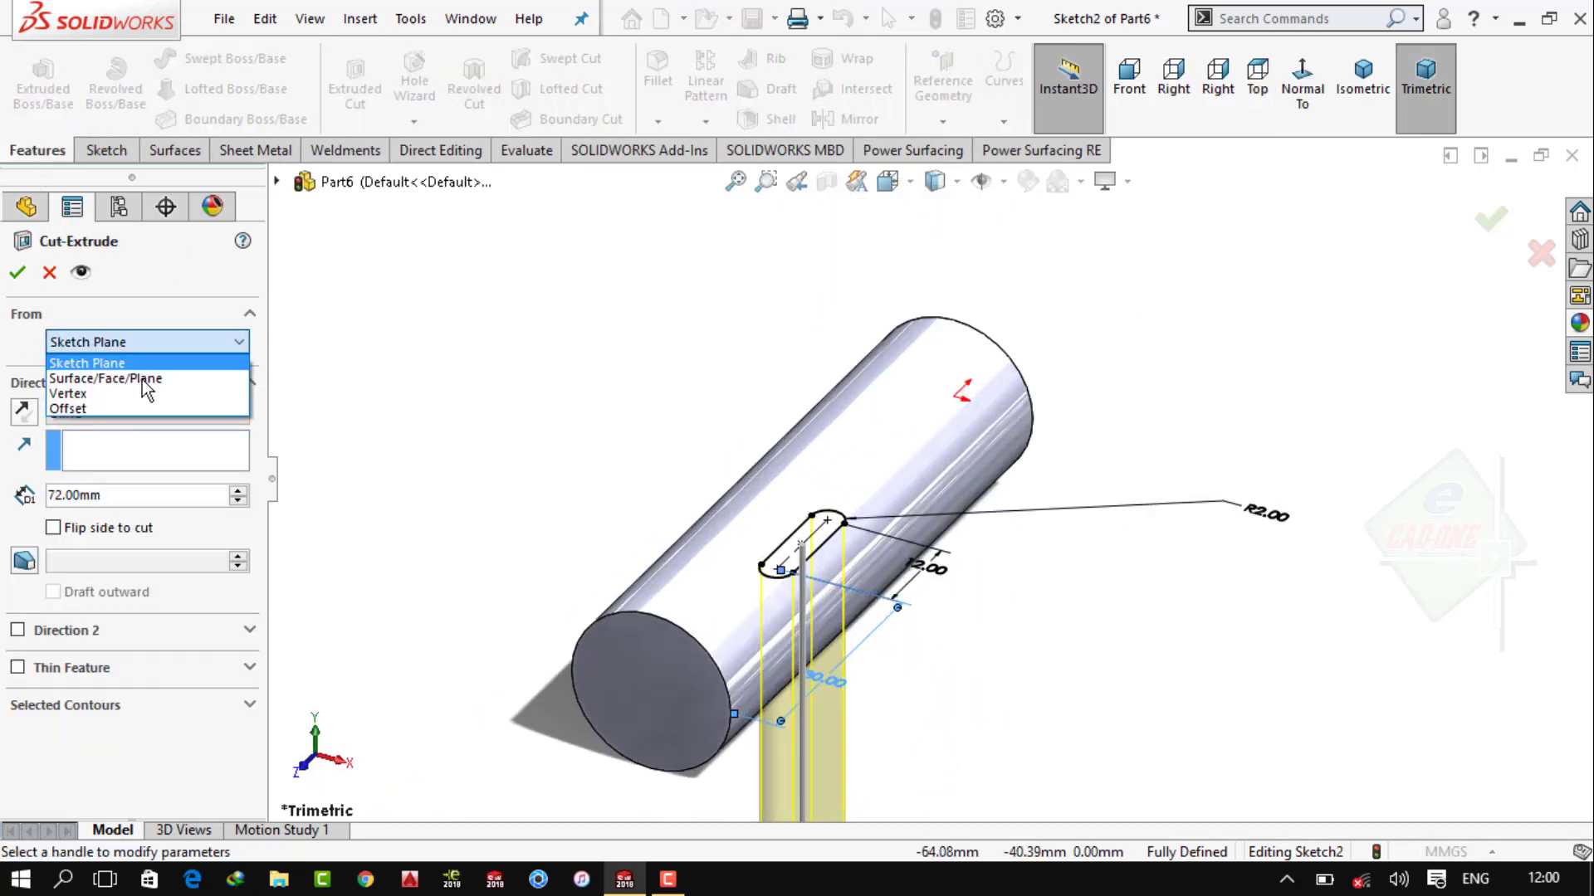
{"action": "left_click", "coordinate": [110, 409]}
{"action": "type", "text": "8"}
{"action": "key", "text": "Return"}
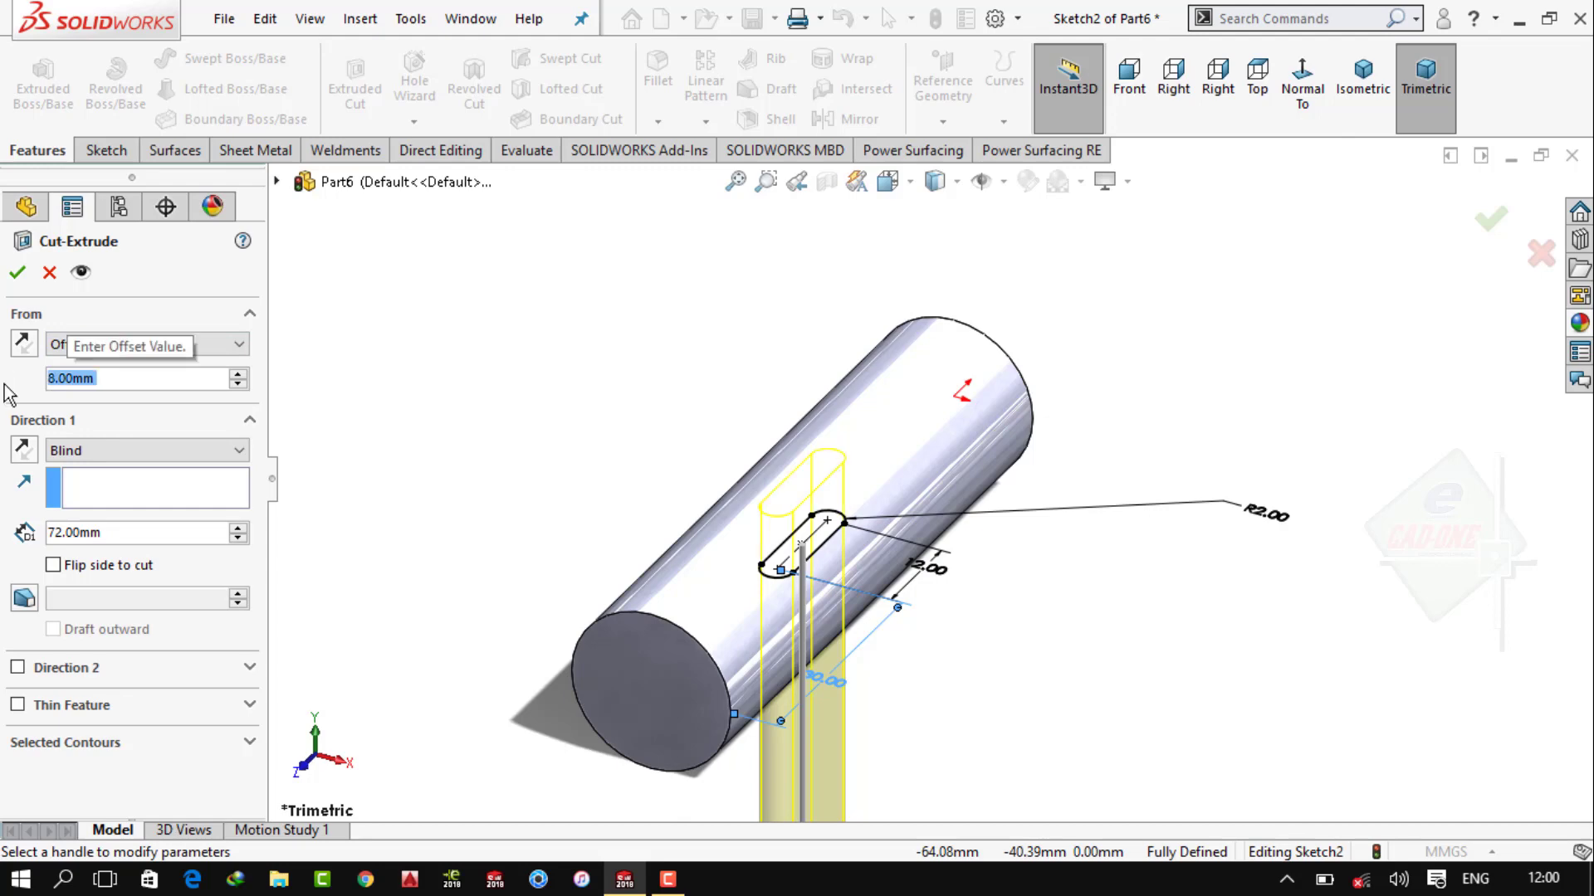
{"action": "left_click", "coordinate": [76, 533]}
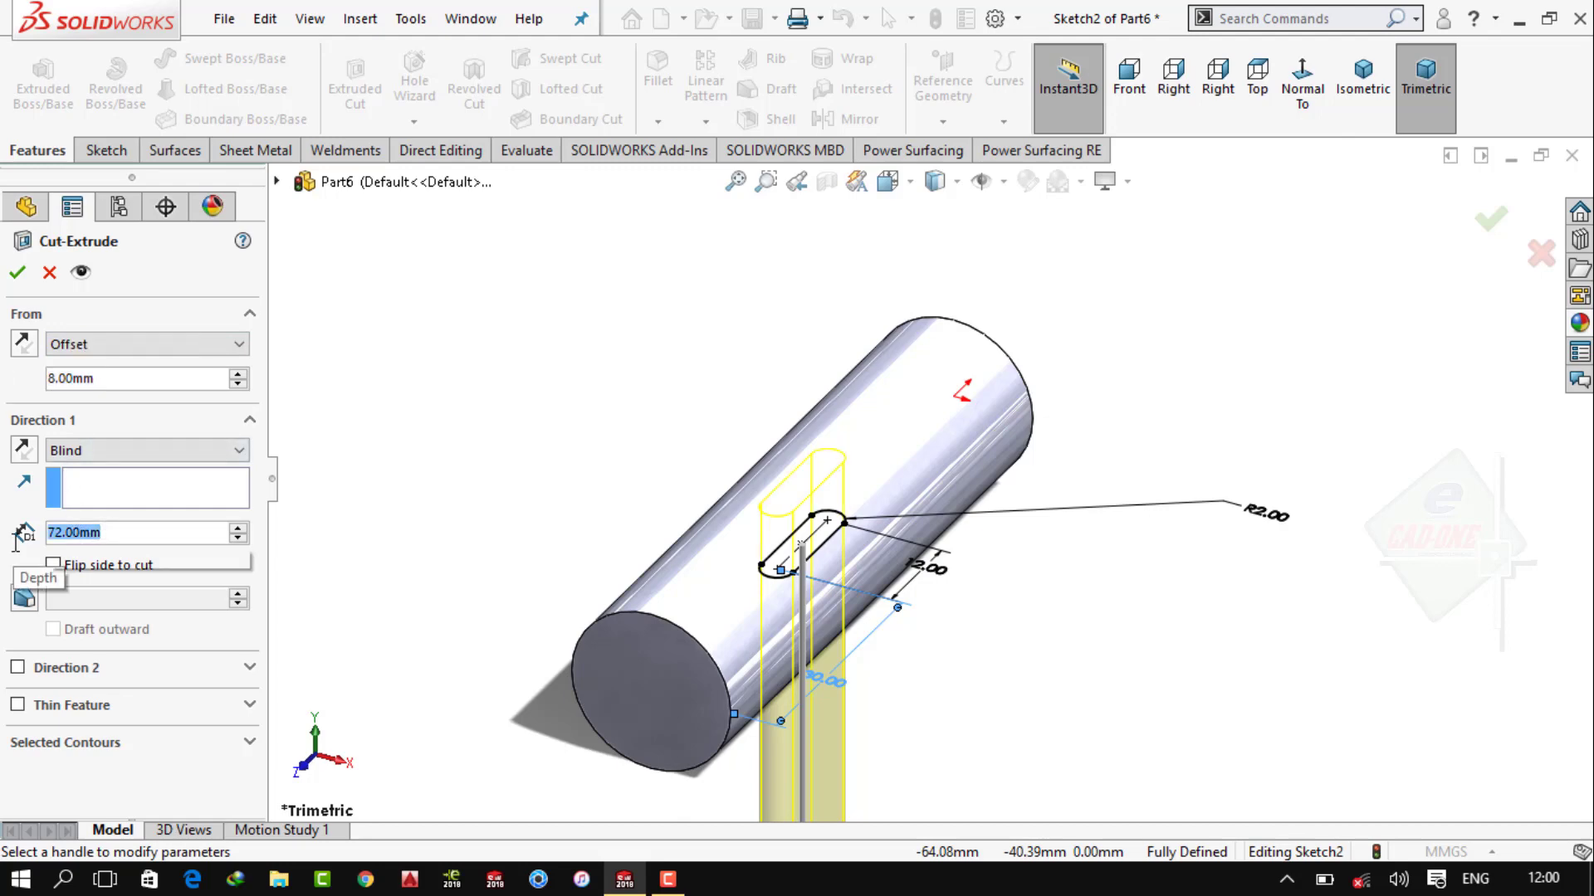
{"action": "type", "text": "10"}
{"action": "key", "text": "Return"}
{"action": "left_click", "coordinate": [17, 272]}
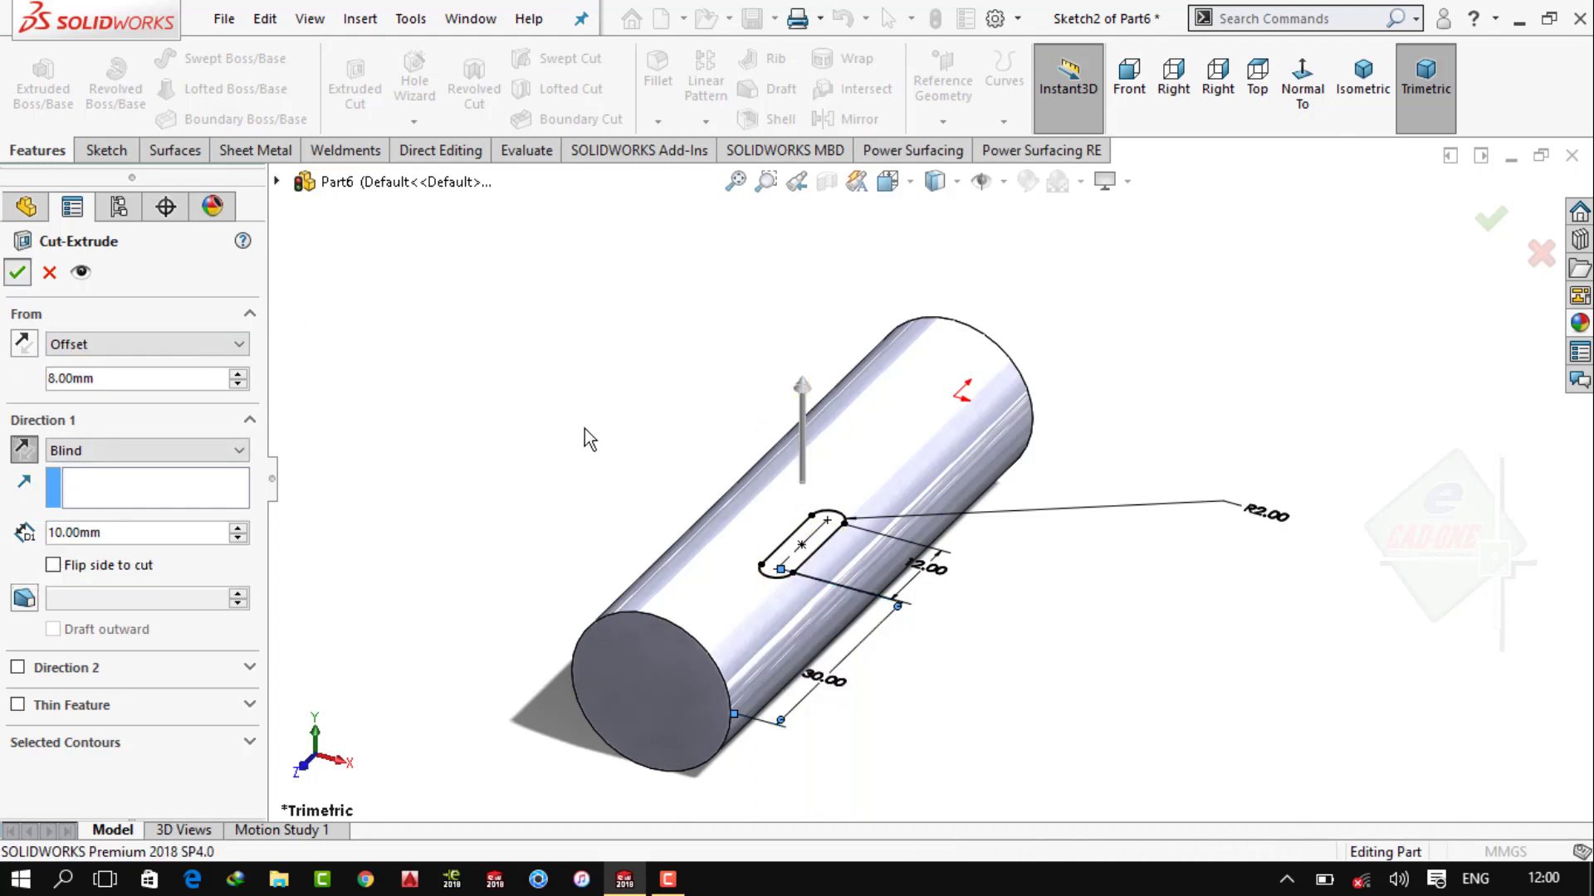
Give the shaft a gold appearance, then save and close the part
{"action": "left_click", "coordinate": [1580, 351]}
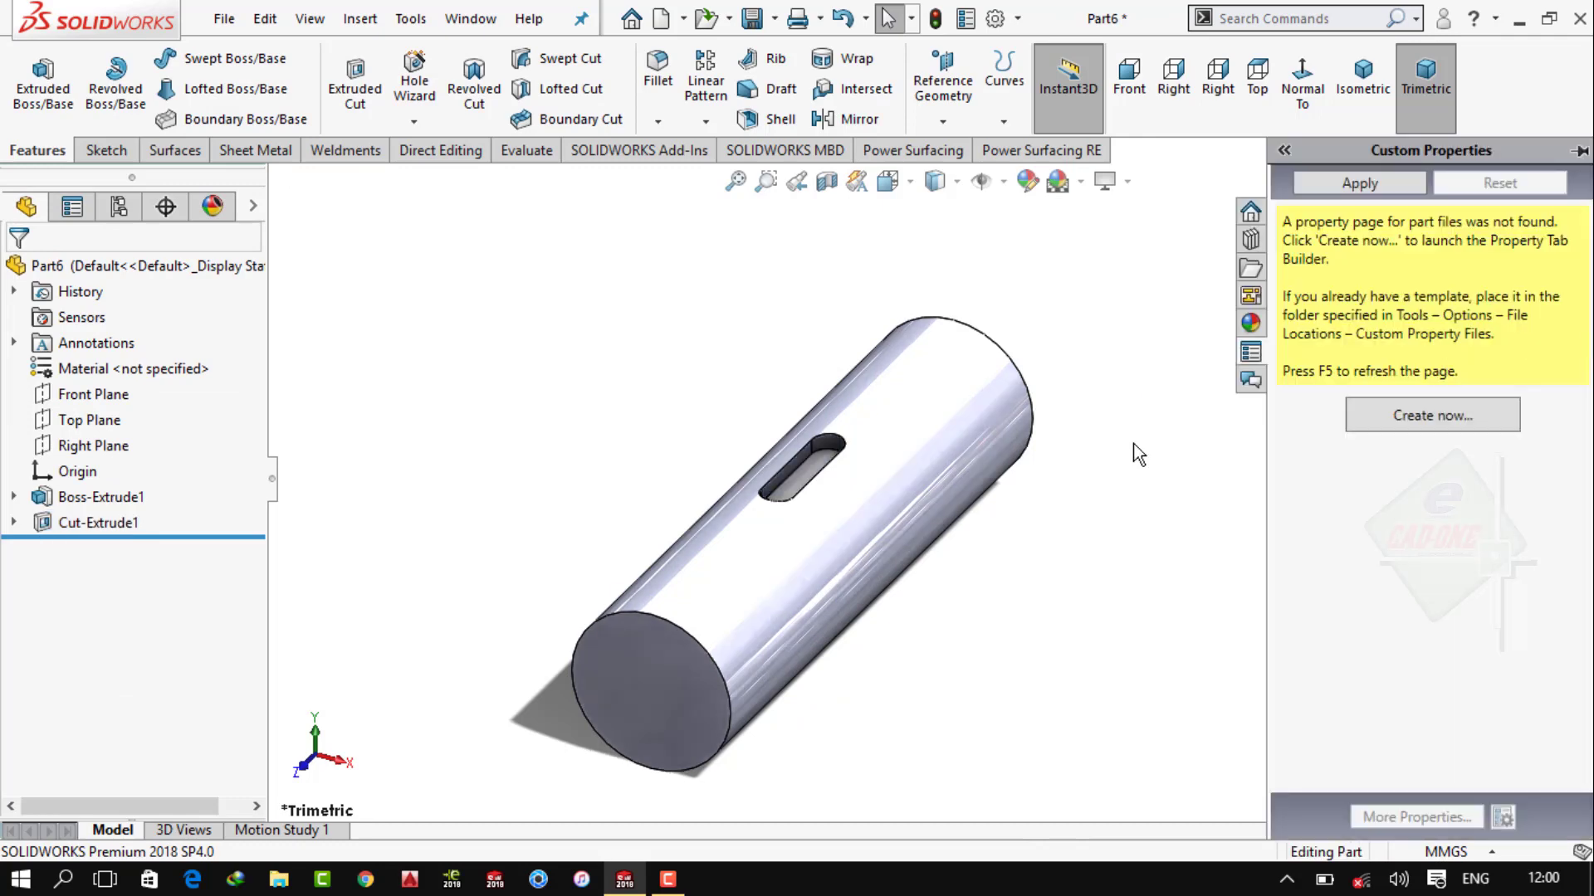
{"action": "left_click", "coordinate": [1579, 323]}
{"action": "double_click", "coordinate": [1332, 637]}
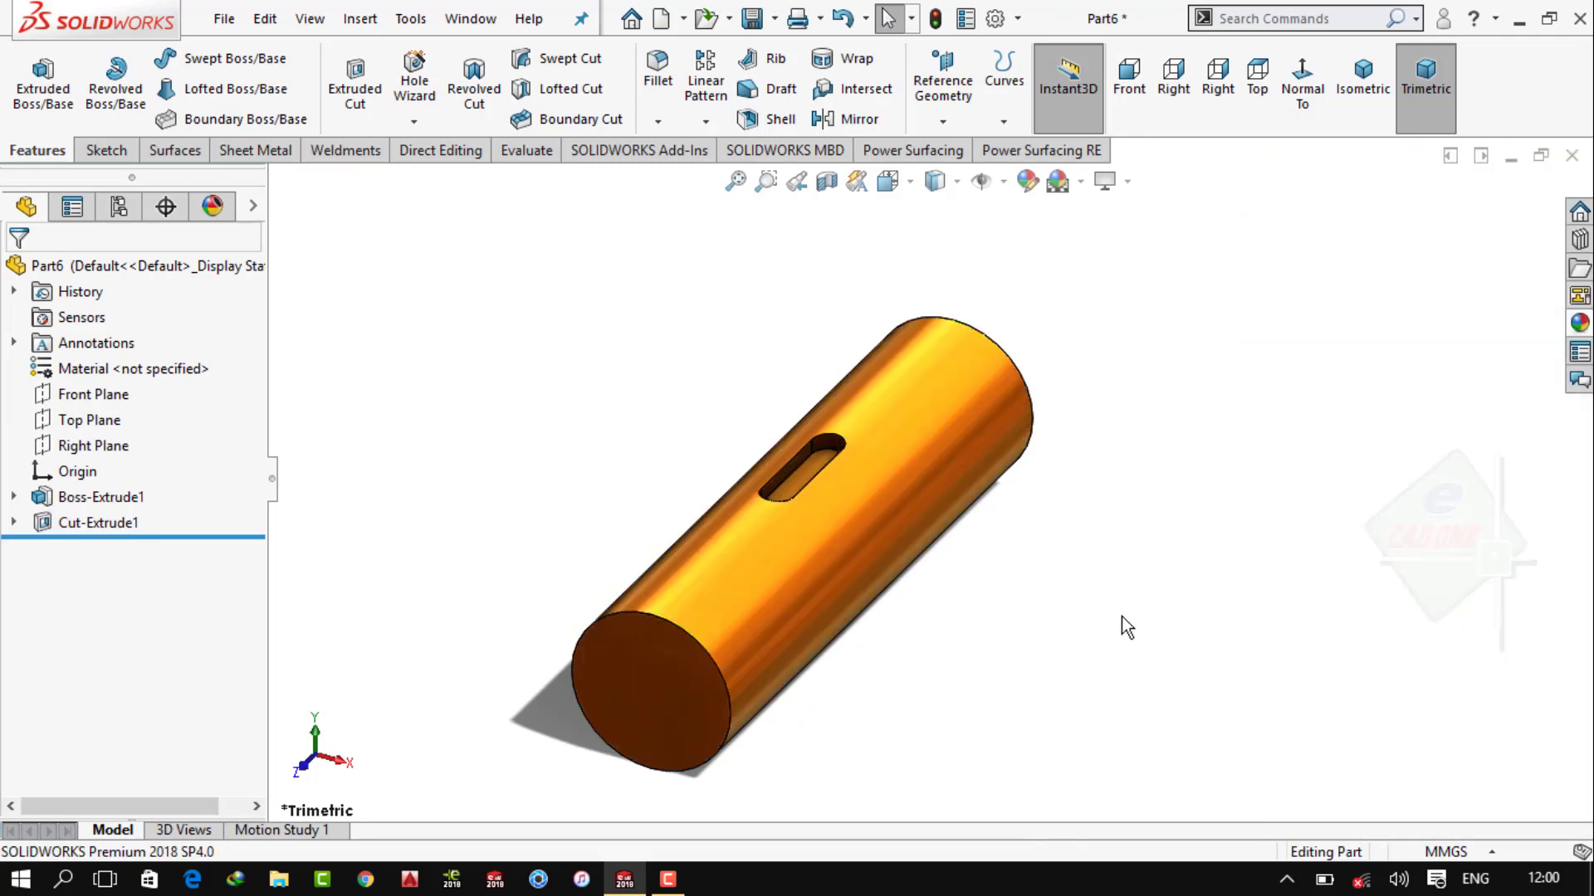
{"action": "key", "text": "ctrl+s"}
{"action": "left_click", "coordinate": [1312, 701]}
{"action": "left_click", "coordinate": [1571, 155]}
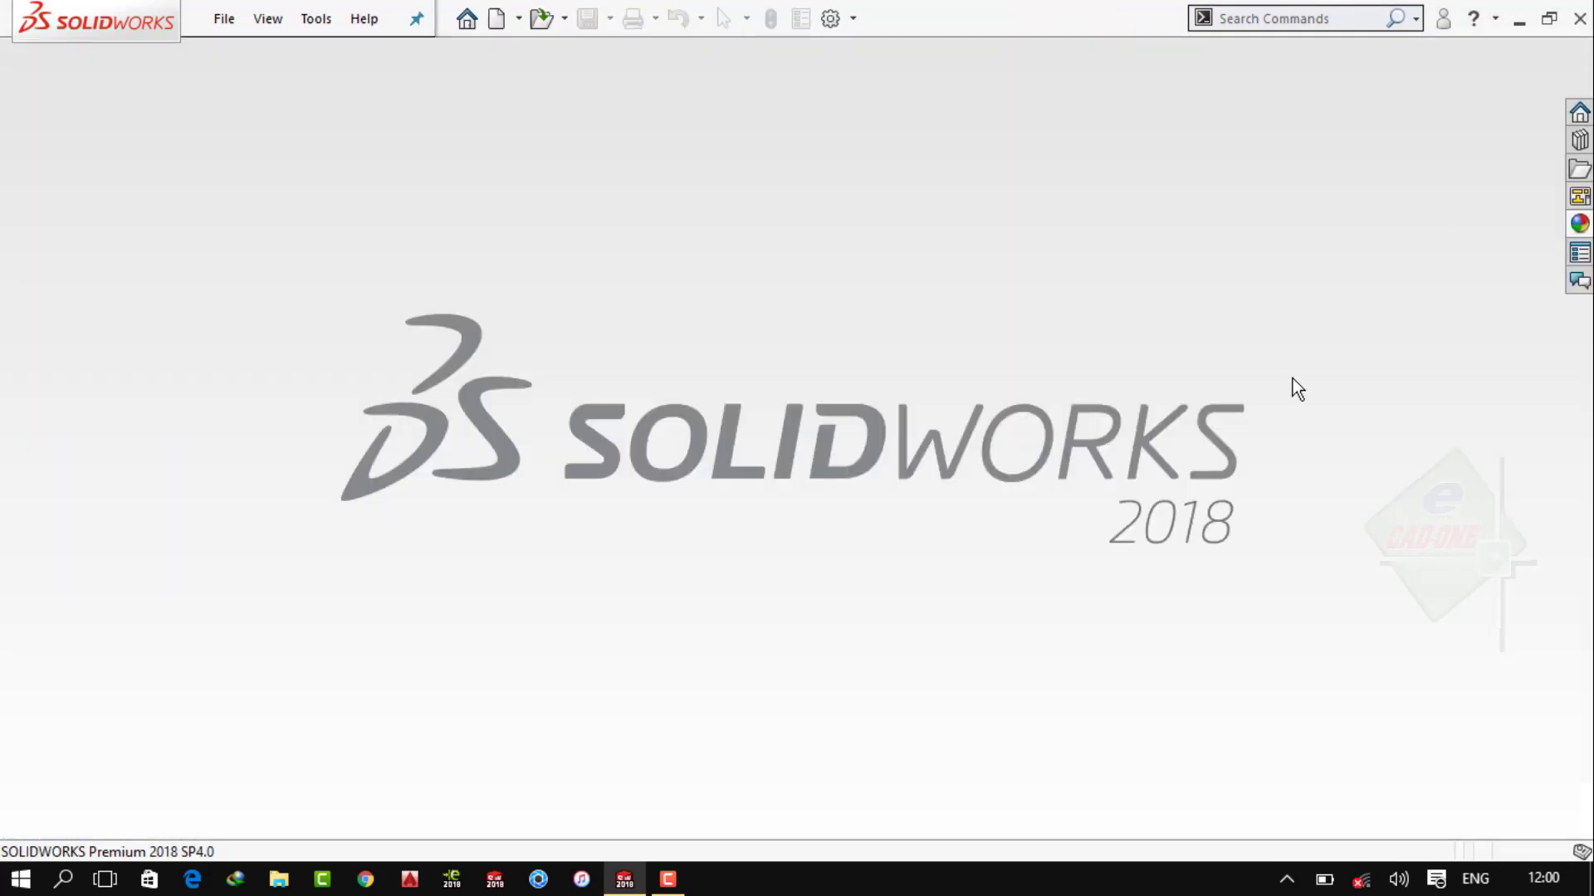
Create a new part and start a sketch on its Front Plane
{"action": "left_click", "coordinate": [229, 25]}
{"action": "left_click", "coordinate": [245, 56]}
{"action": "left_click", "coordinate": [853, 698]}
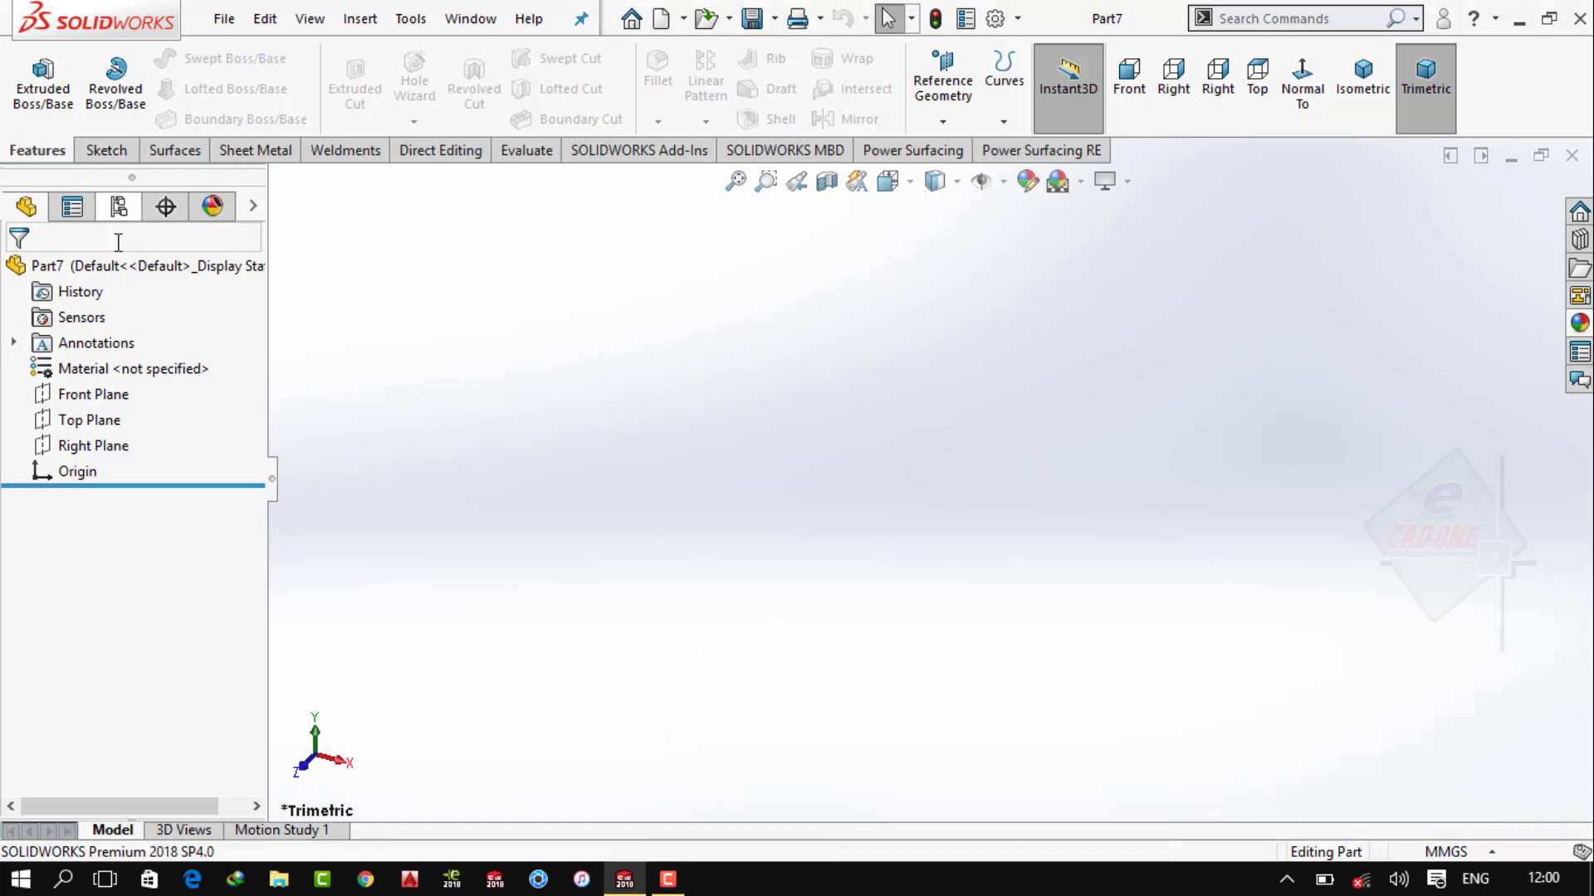
{"action": "left_click", "coordinate": [93, 394]}
{"action": "left_click", "coordinate": [141, 366]}
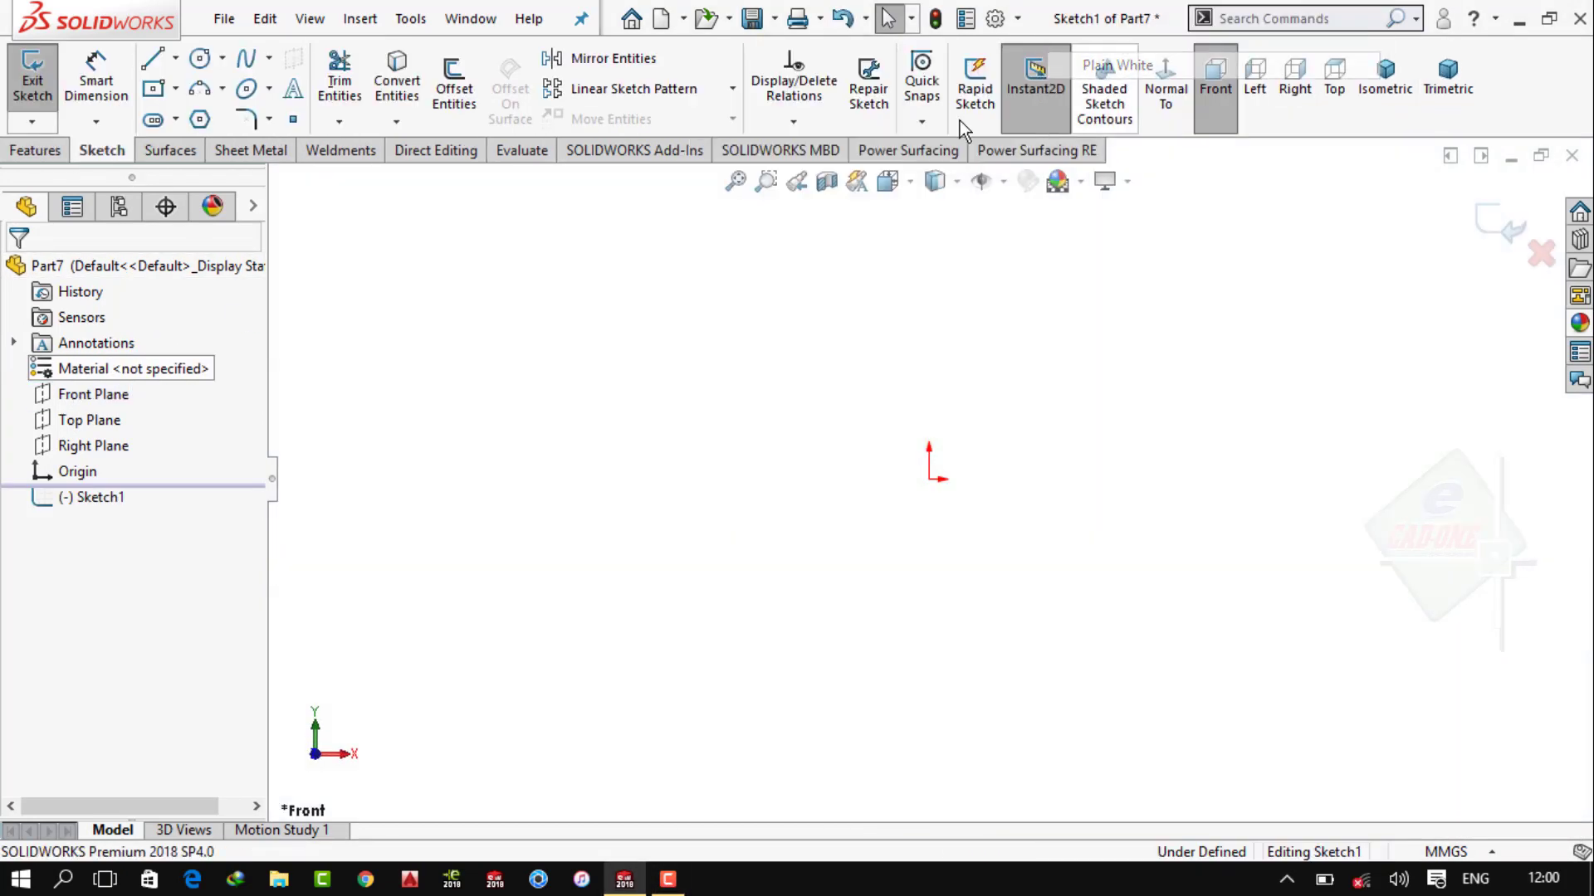
Draw an outer centrepoint straight slot from the origin with a smaller inner slot inside
{"action": "left_click", "coordinate": [175, 119]}
{"action": "left_click", "coordinate": [241, 176]}
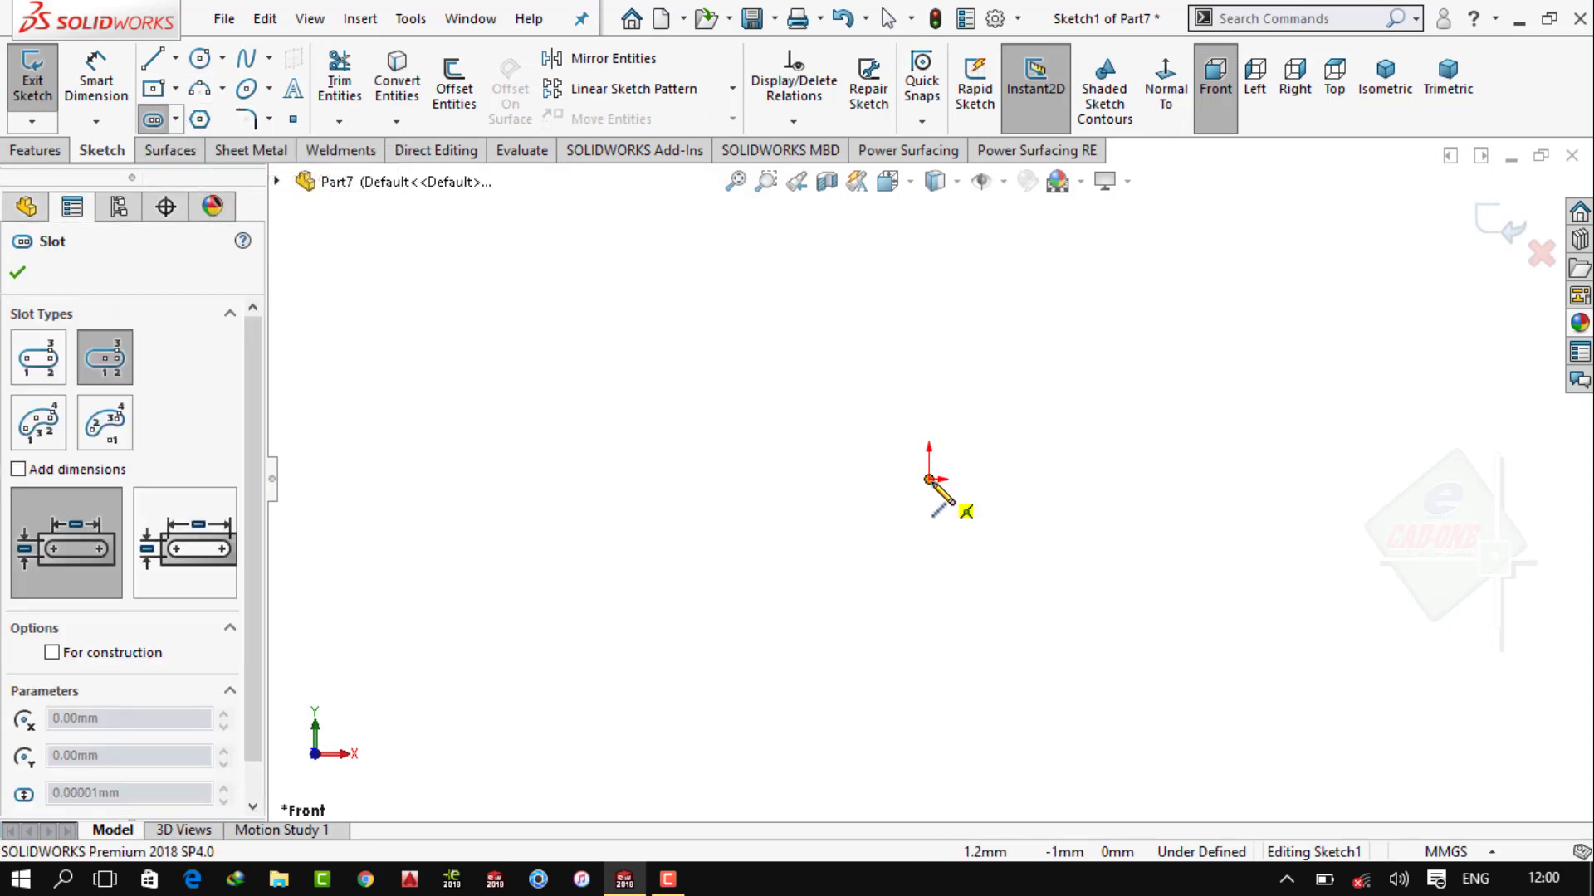
{"action": "left_click", "coordinate": [929, 479]}
{"action": "left_click", "coordinate": [1137, 479]}
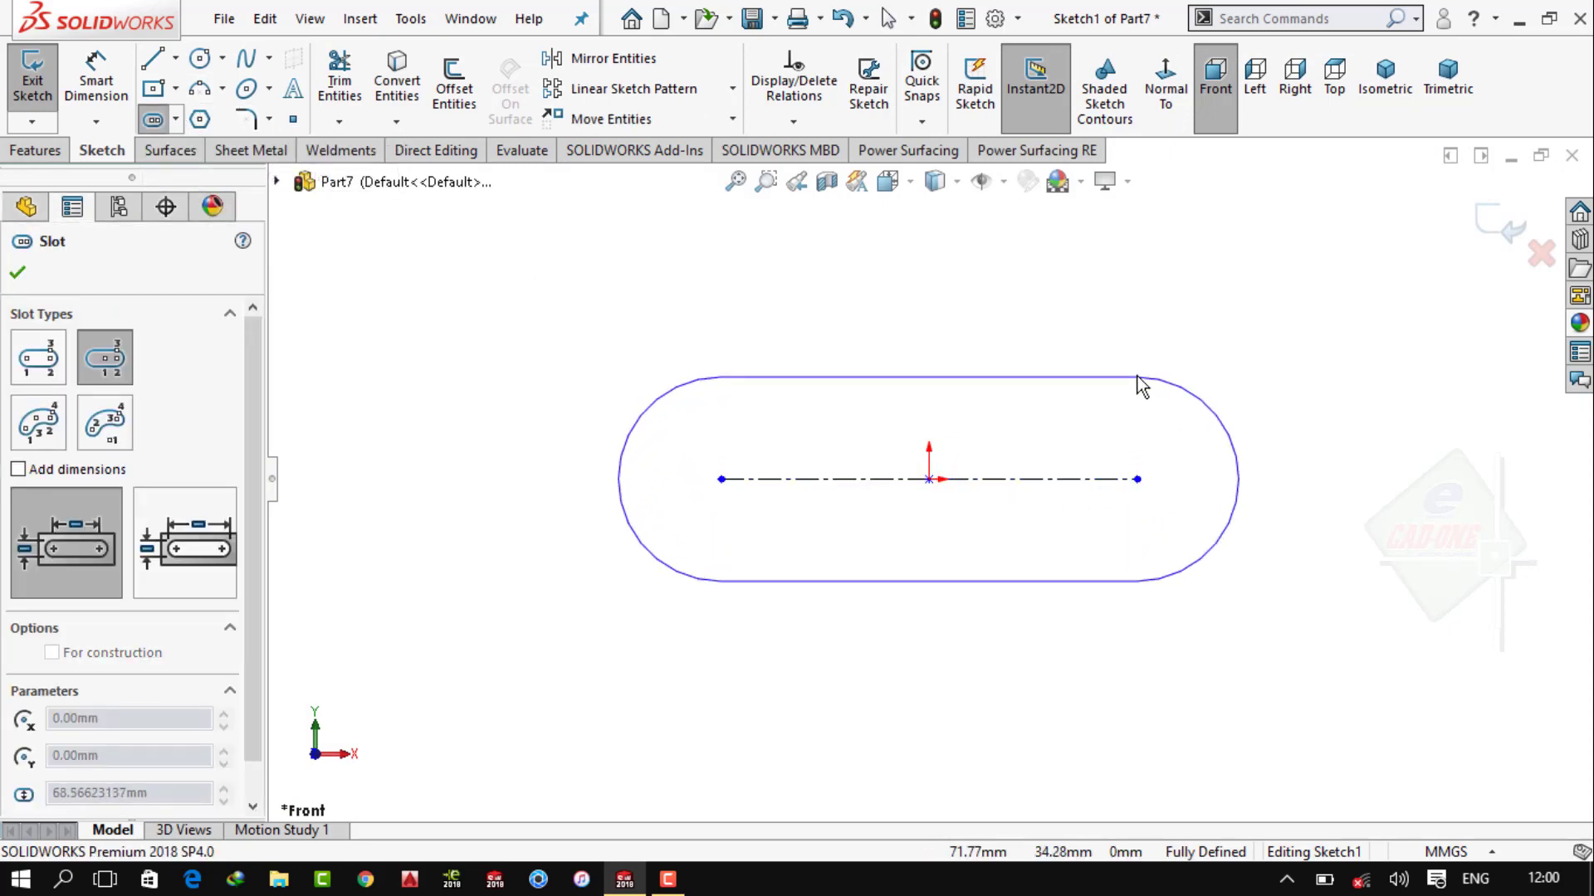
{"action": "left_click", "coordinate": [1142, 383]}
{"action": "left_click", "coordinate": [929, 479]}
{"action": "left_click", "coordinate": [1053, 479]}
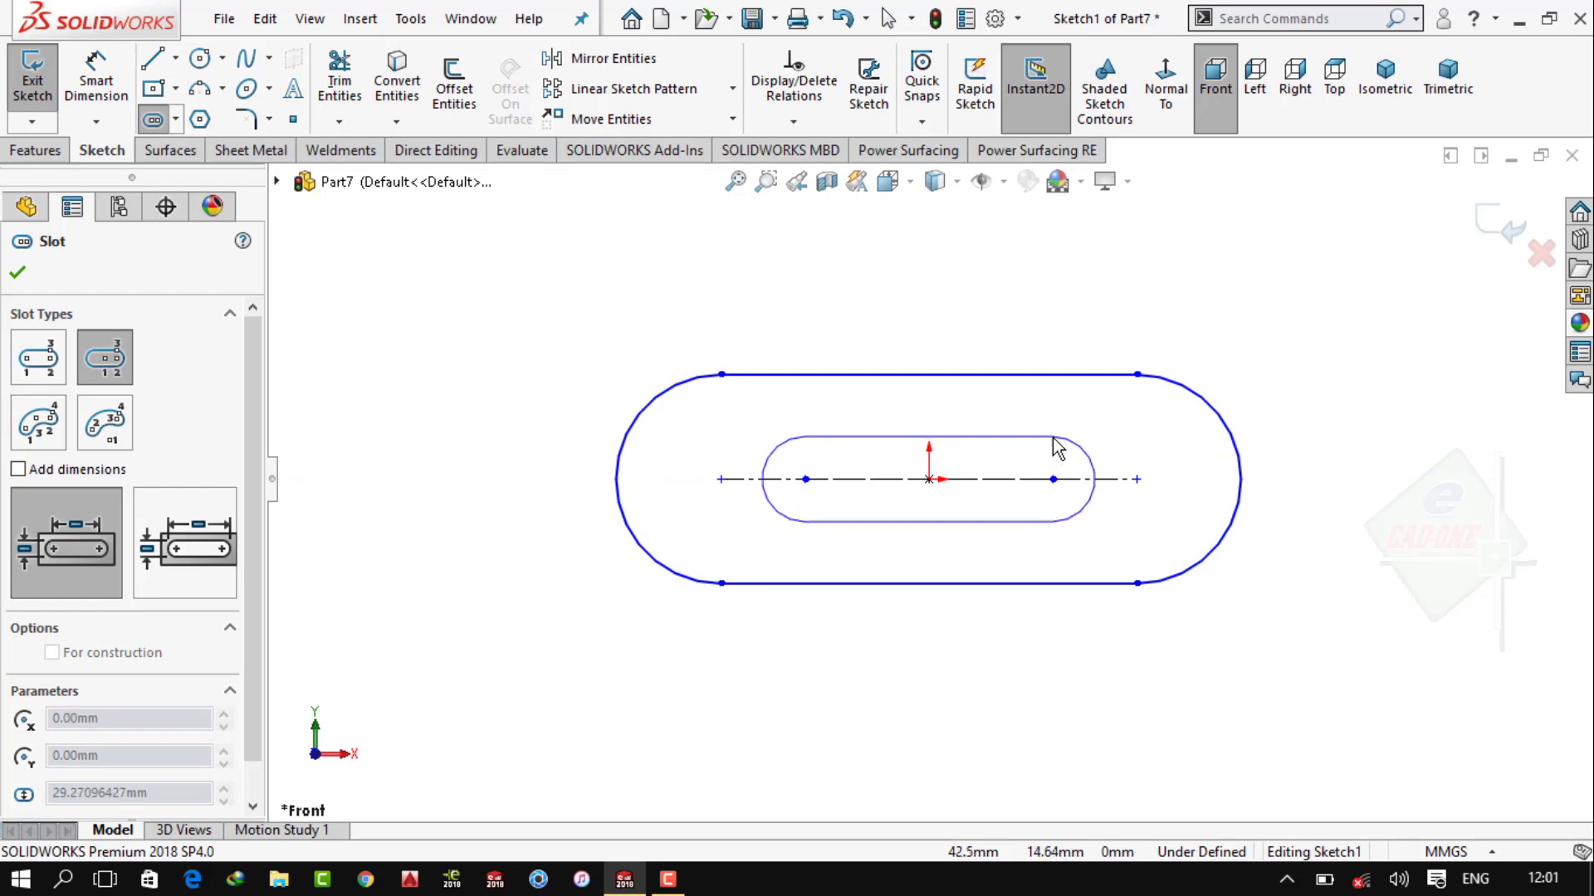
{"action": "left_click", "coordinate": [1054, 441]}
{"action": "left_click", "coordinate": [97, 78]}
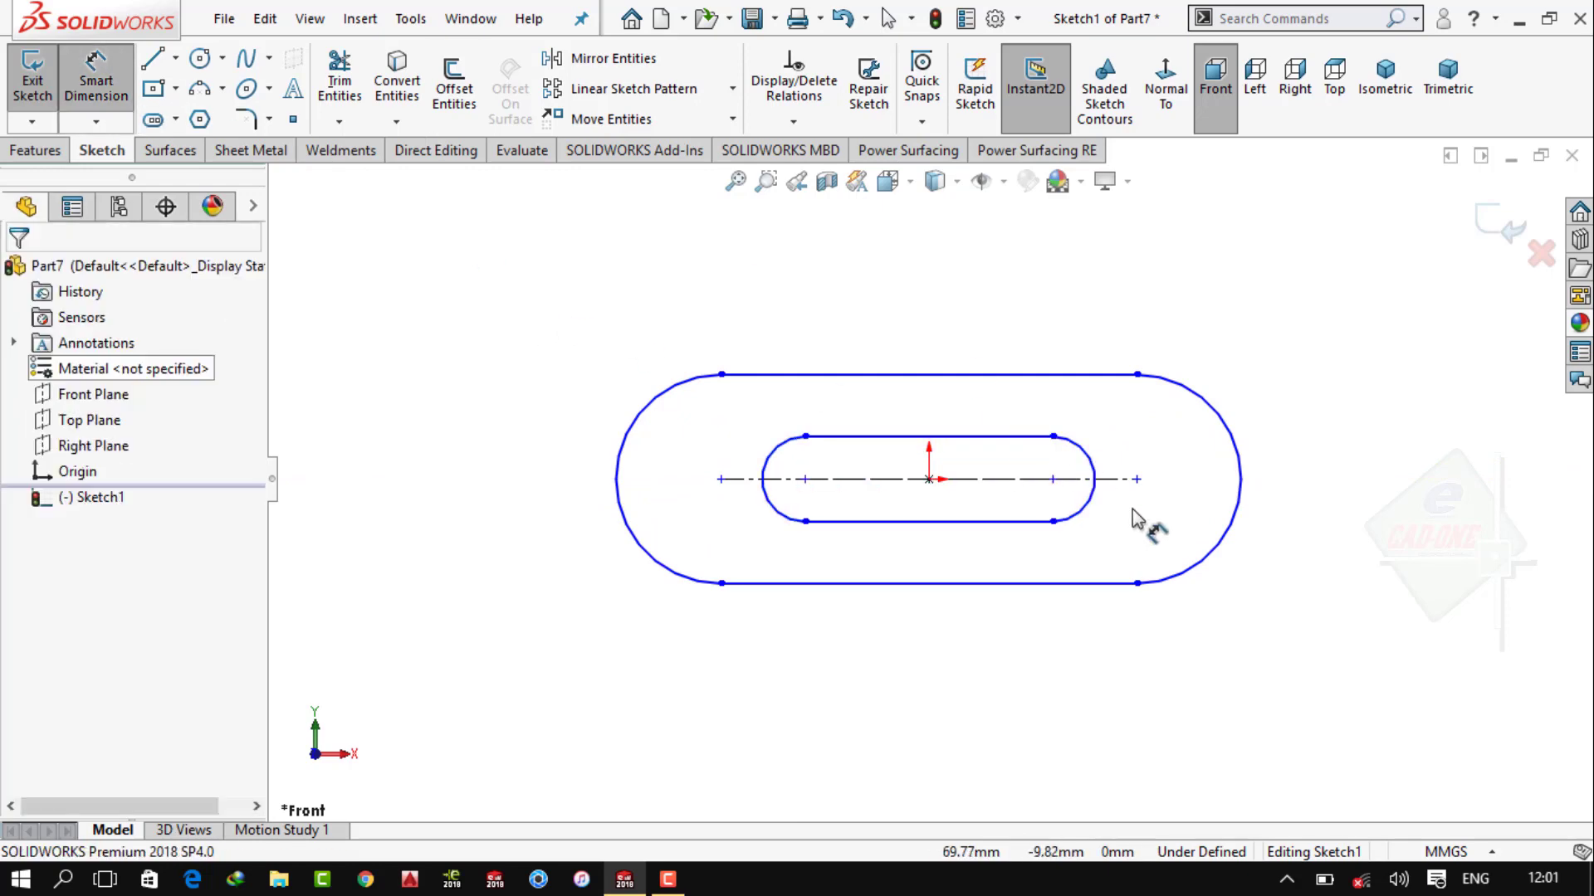
Dimension the outer end arc R20 and the inner end arc R10
{"action": "left_click", "coordinate": [1201, 407]}
{"action": "left_click", "coordinate": [1158, 346]}
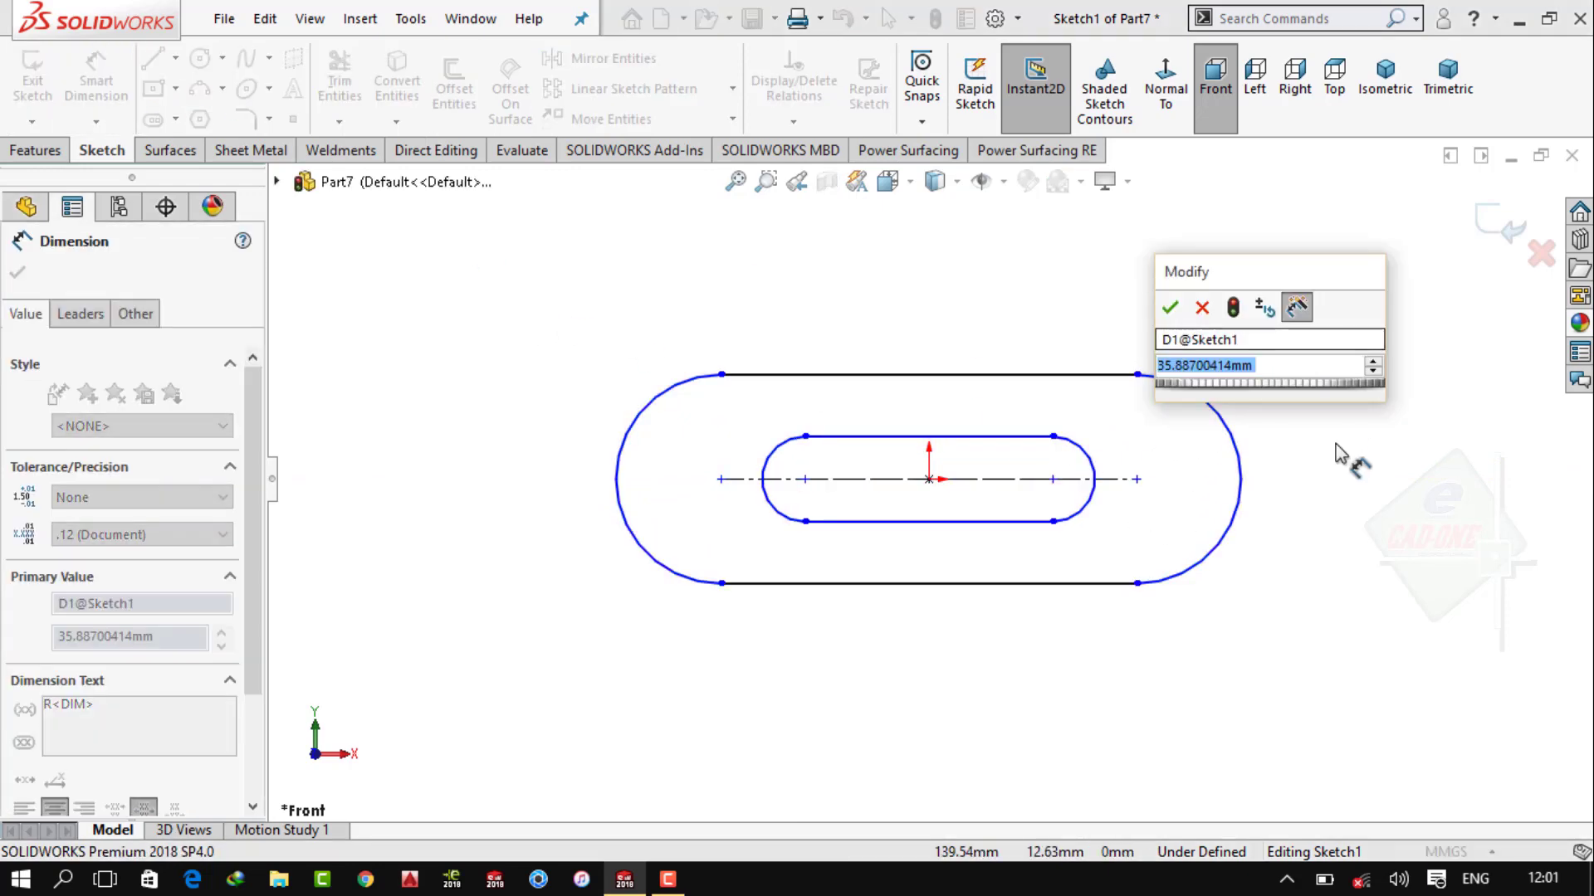
{"action": "type", "text": "20"}
{"action": "key", "text": "Return"}
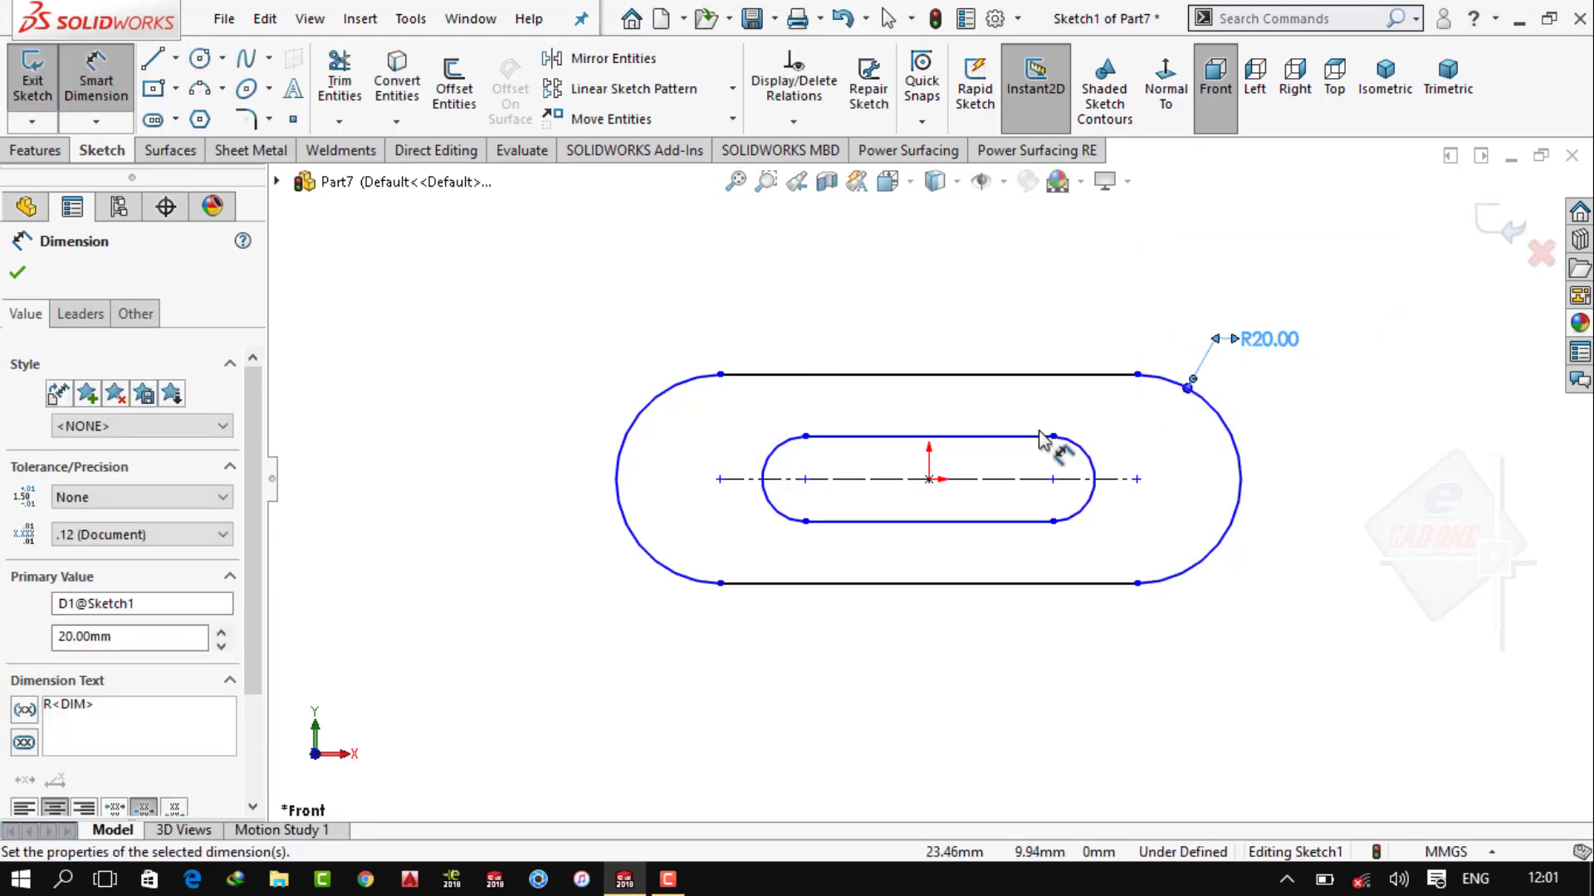
{"action": "left_click", "coordinate": [1083, 449]}
{"action": "left_click", "coordinate": [1285, 272]}
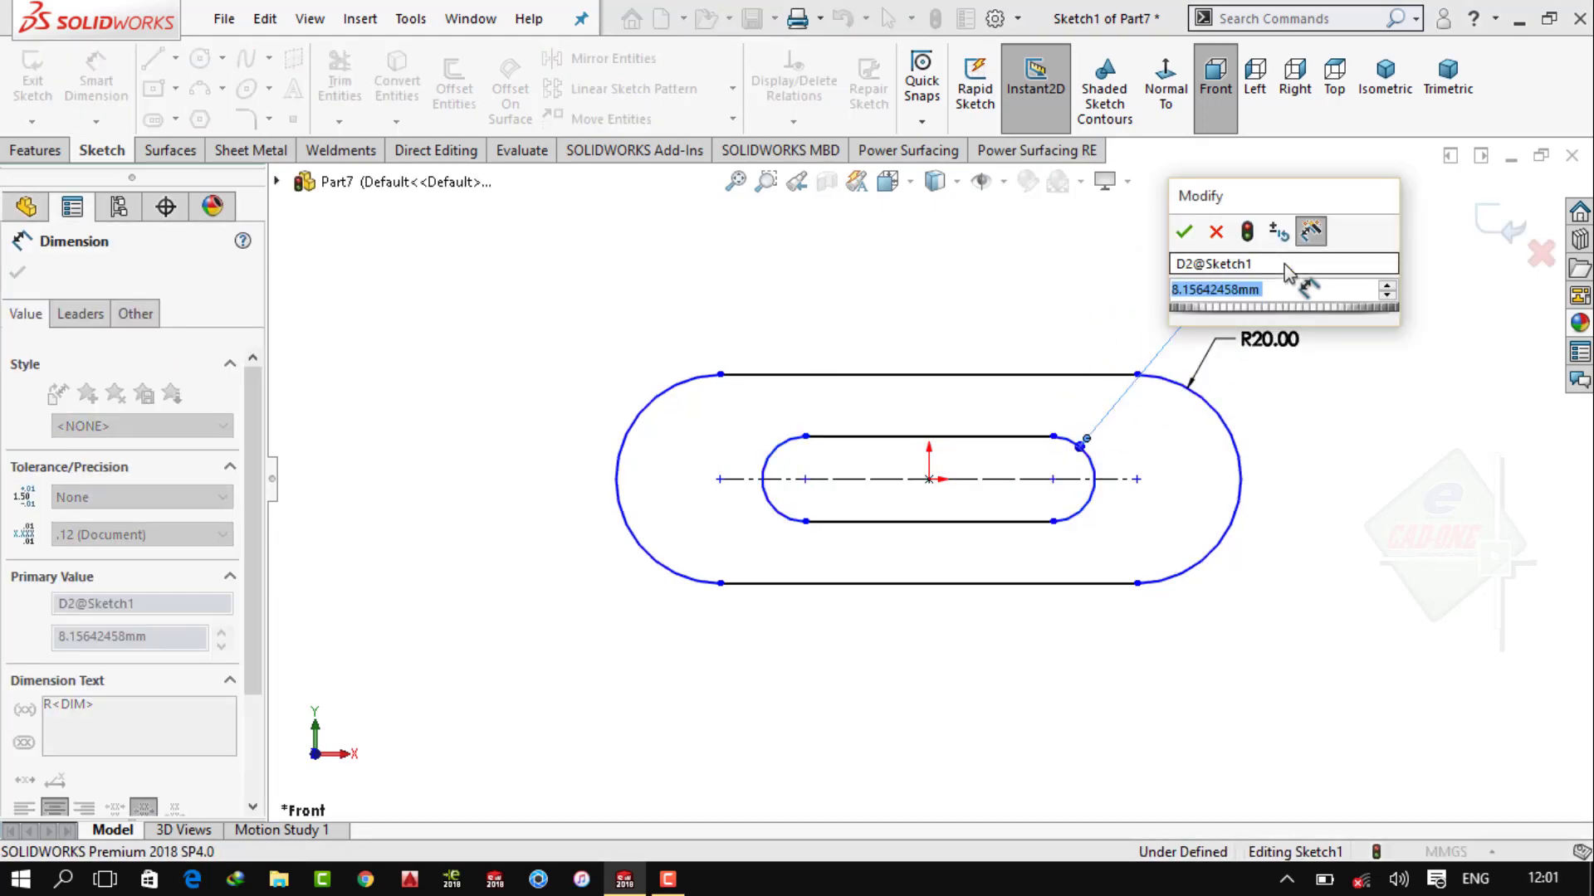
{"action": "type", "text": "10"}
{"action": "key", "text": "Return"}
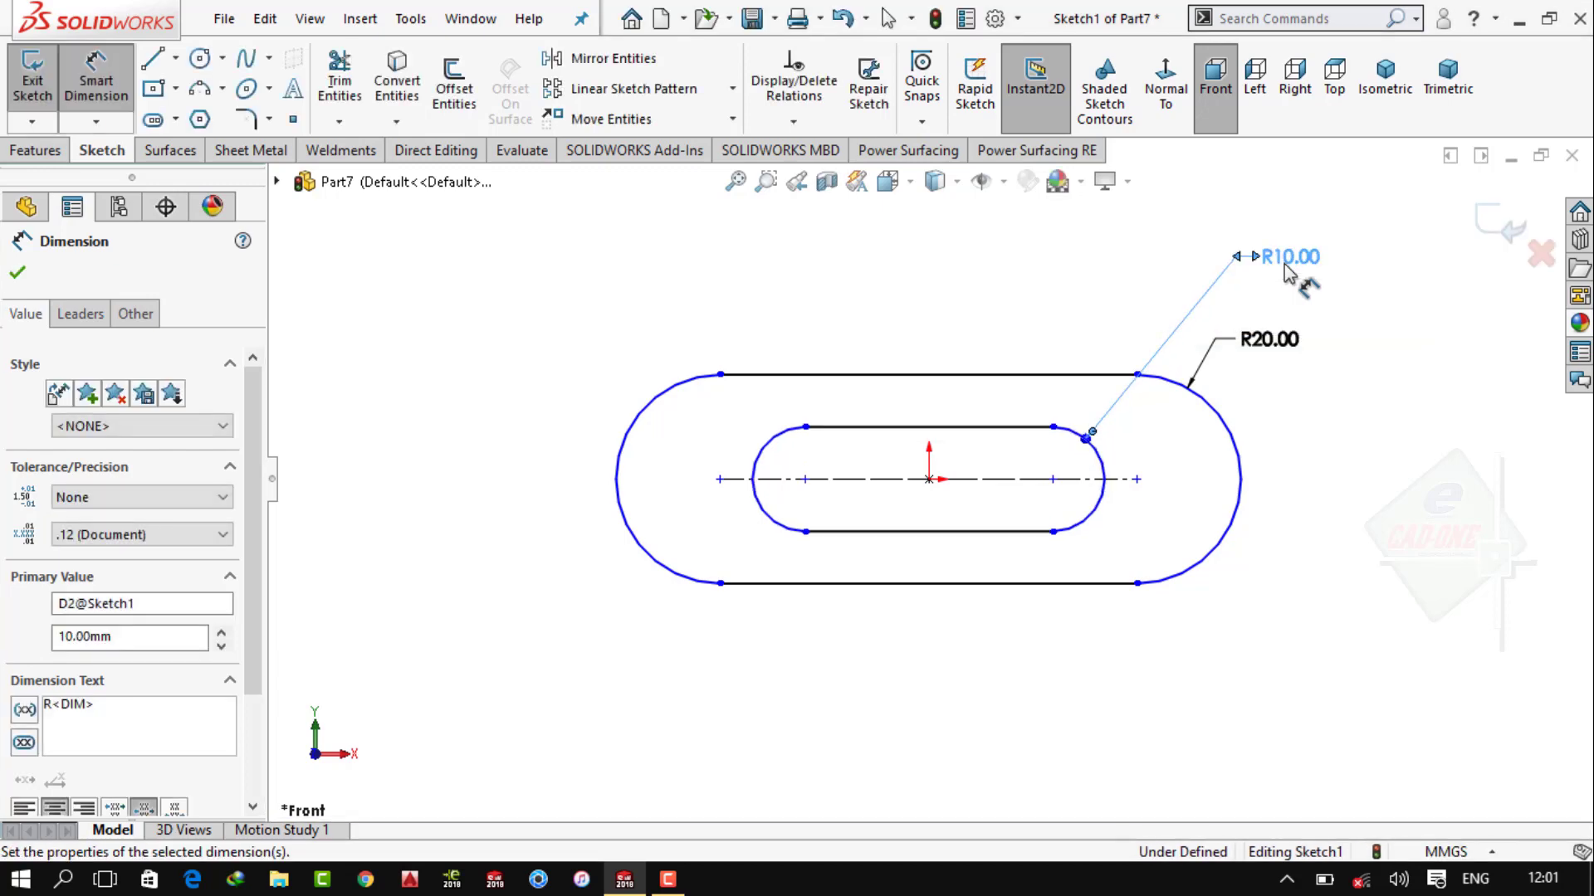
Remove an unwanted length dimension placed on the inner slot
{"action": "left_click", "coordinate": [963, 425]}
{"action": "left_click", "coordinate": [950, 353]}
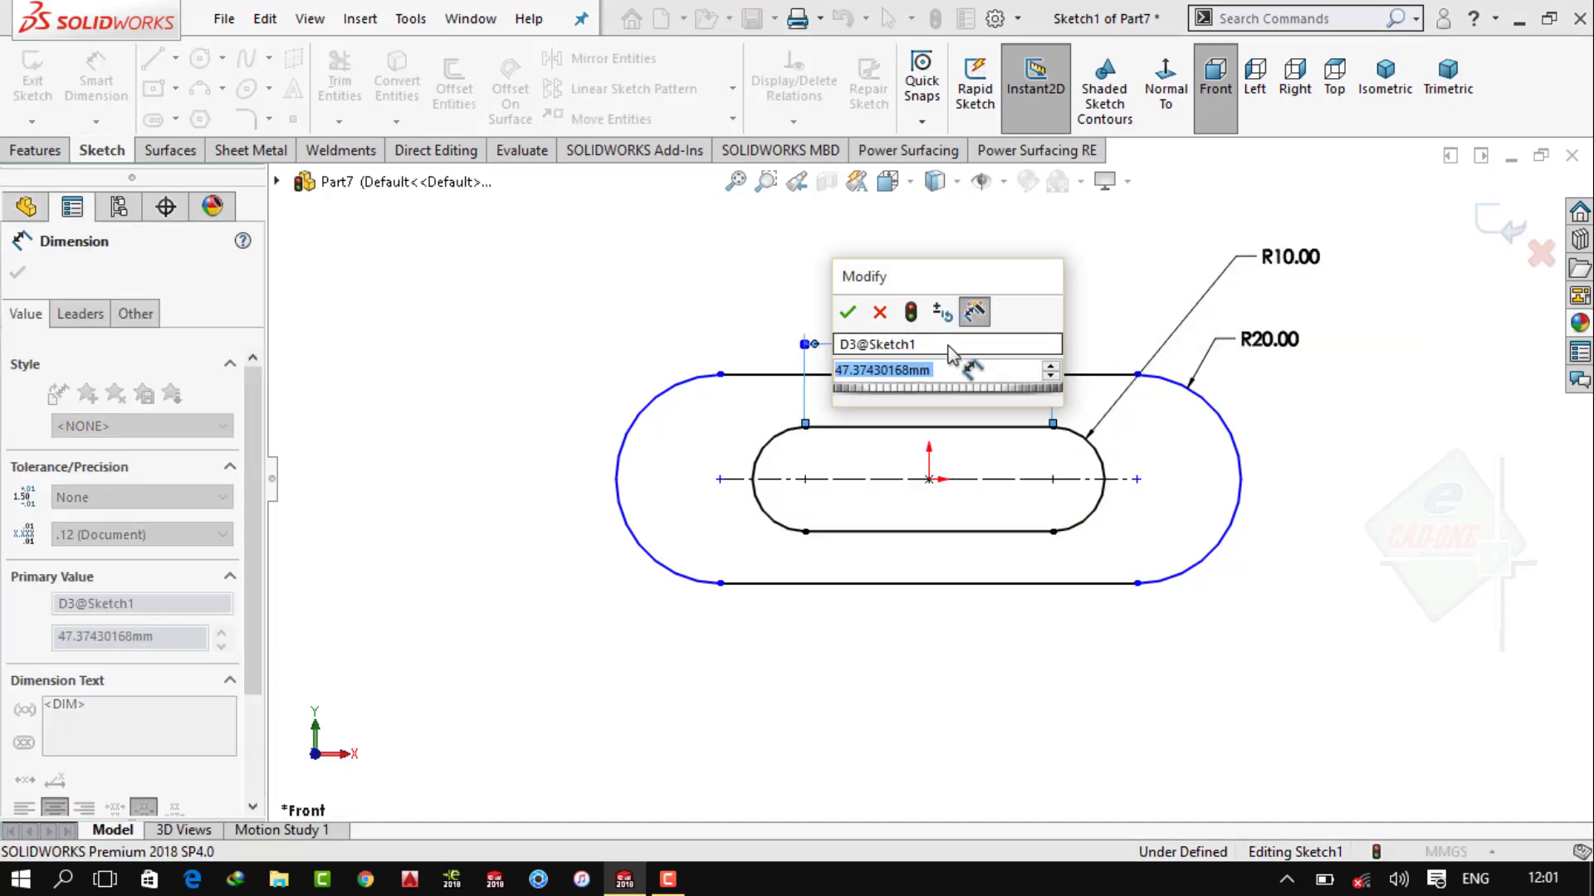
{"action": "key", "text": "Return"}
{"action": "key", "text": "Delete"}
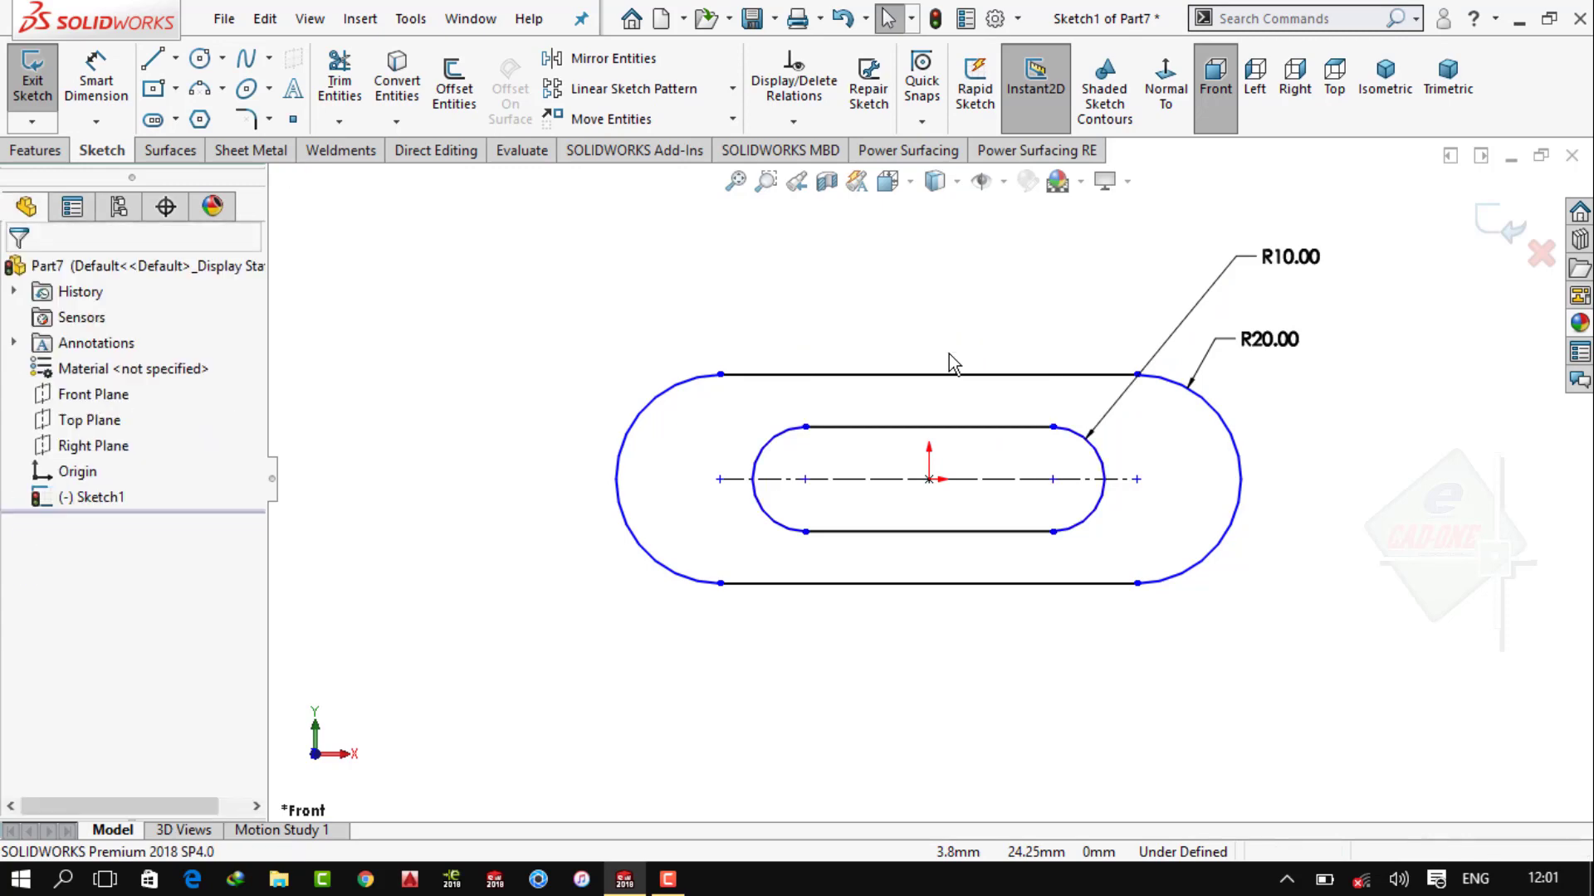
{"action": "left_click", "coordinate": [96, 83]}
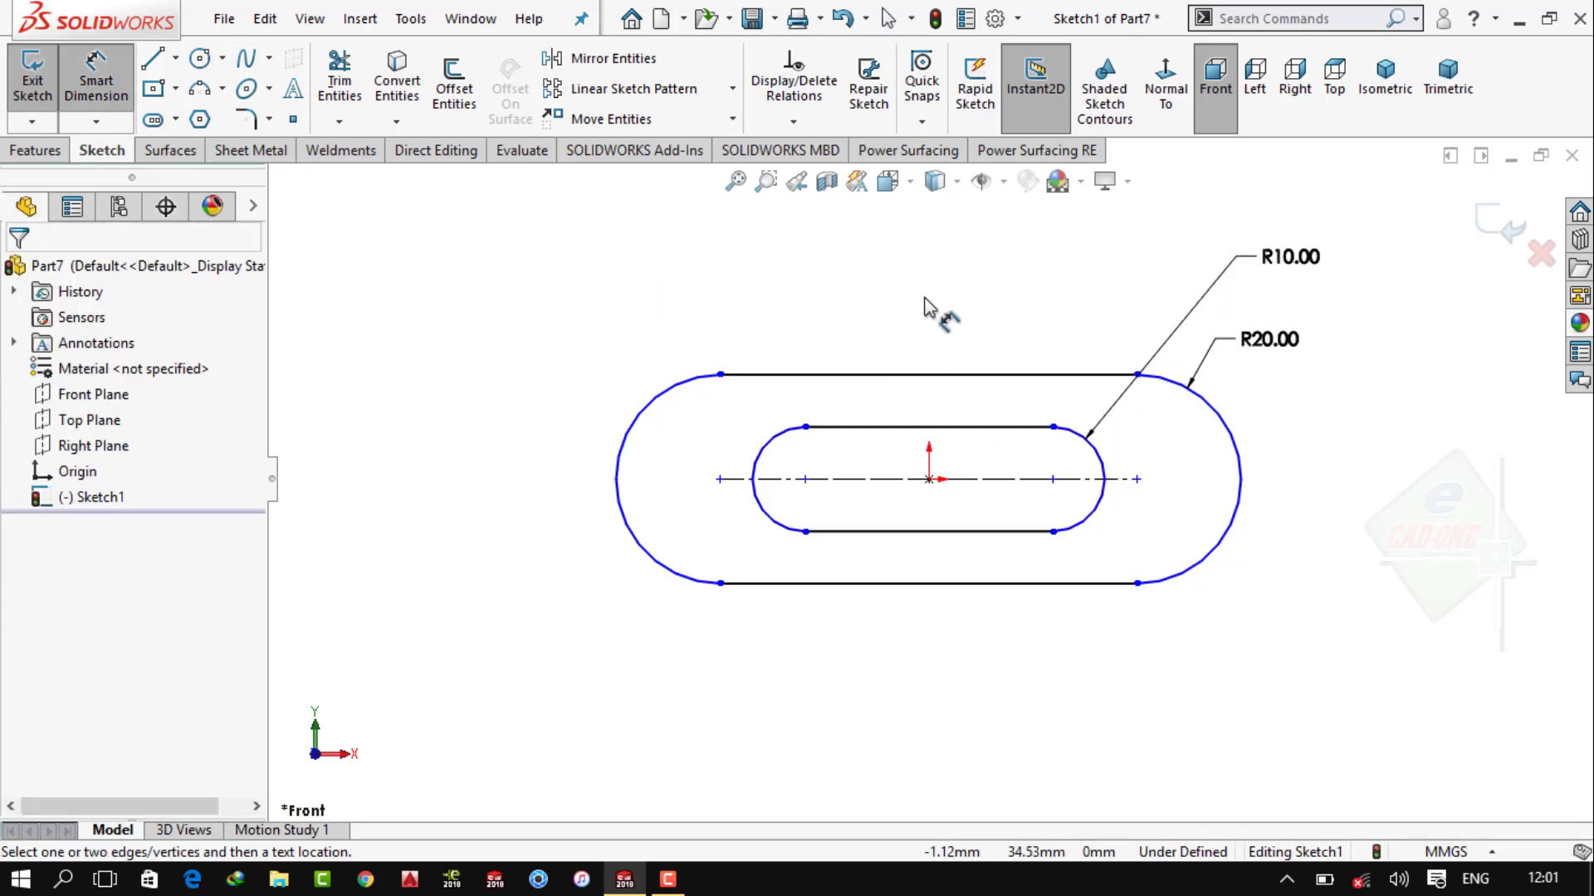
Set the outer slot length to 140 mm and the inner slot length to 70 mm
{"action": "left_click", "coordinate": [953, 389]}
{"action": "left_click", "coordinate": [931, 326]}
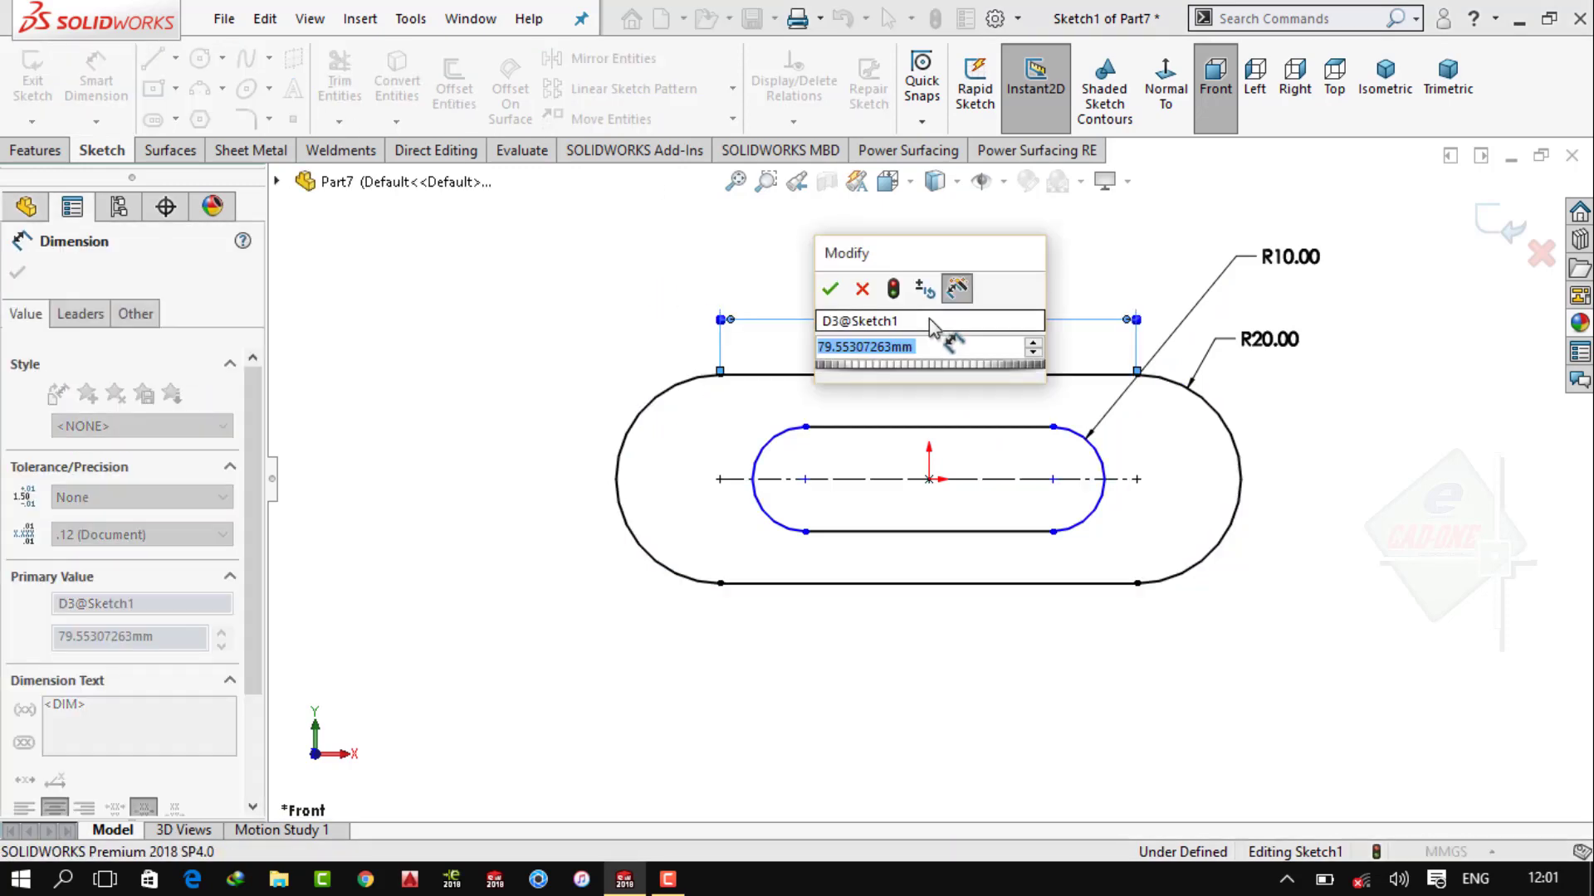
{"action": "type", "text": "140"}
{"action": "key", "text": "Return"}
{"action": "left_click", "coordinate": [920, 427]}
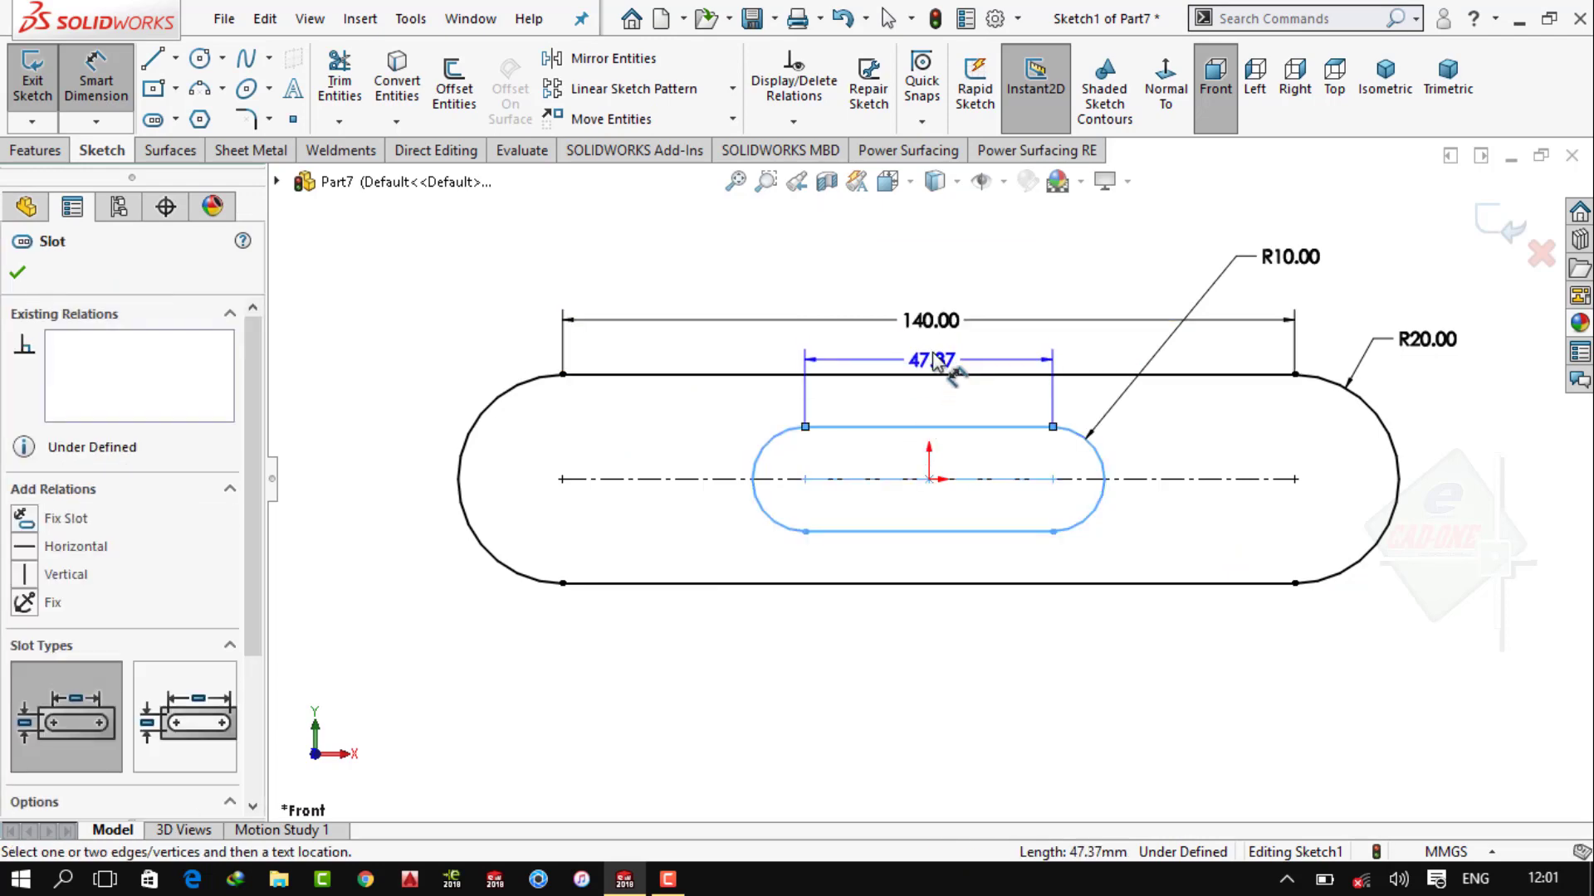
{"action": "left_click", "coordinate": [935, 360]}
{"action": "type", "text": "70"}
{"action": "key", "text": "Return"}
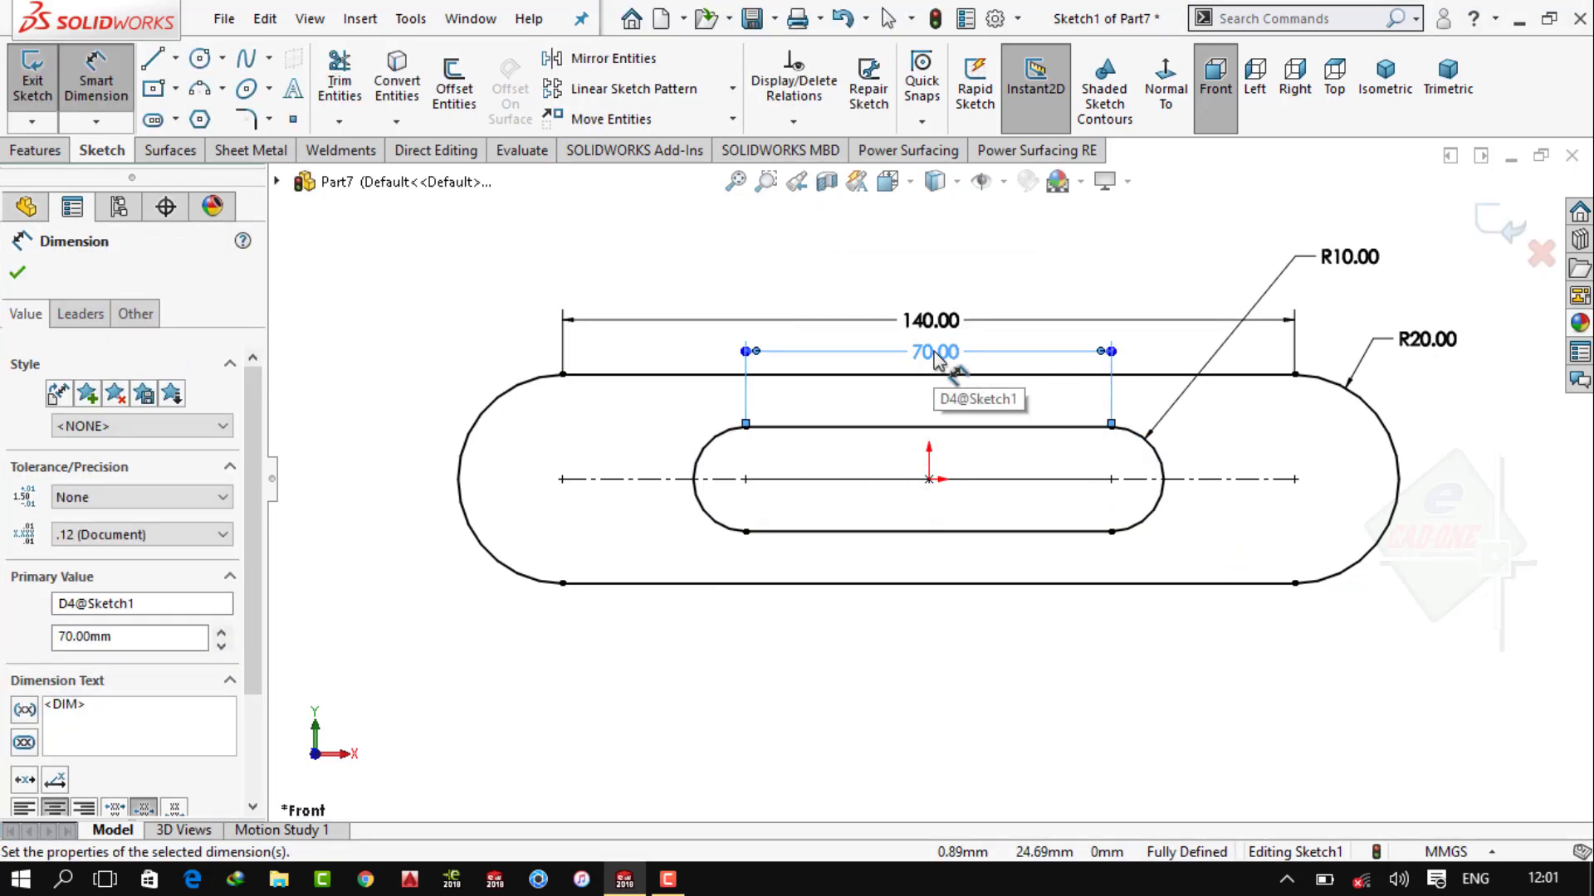
Draw circles at both outer arc centres and select them together
{"action": "left_click", "coordinate": [200, 58]}
{"action": "left_click", "coordinate": [563, 478]}
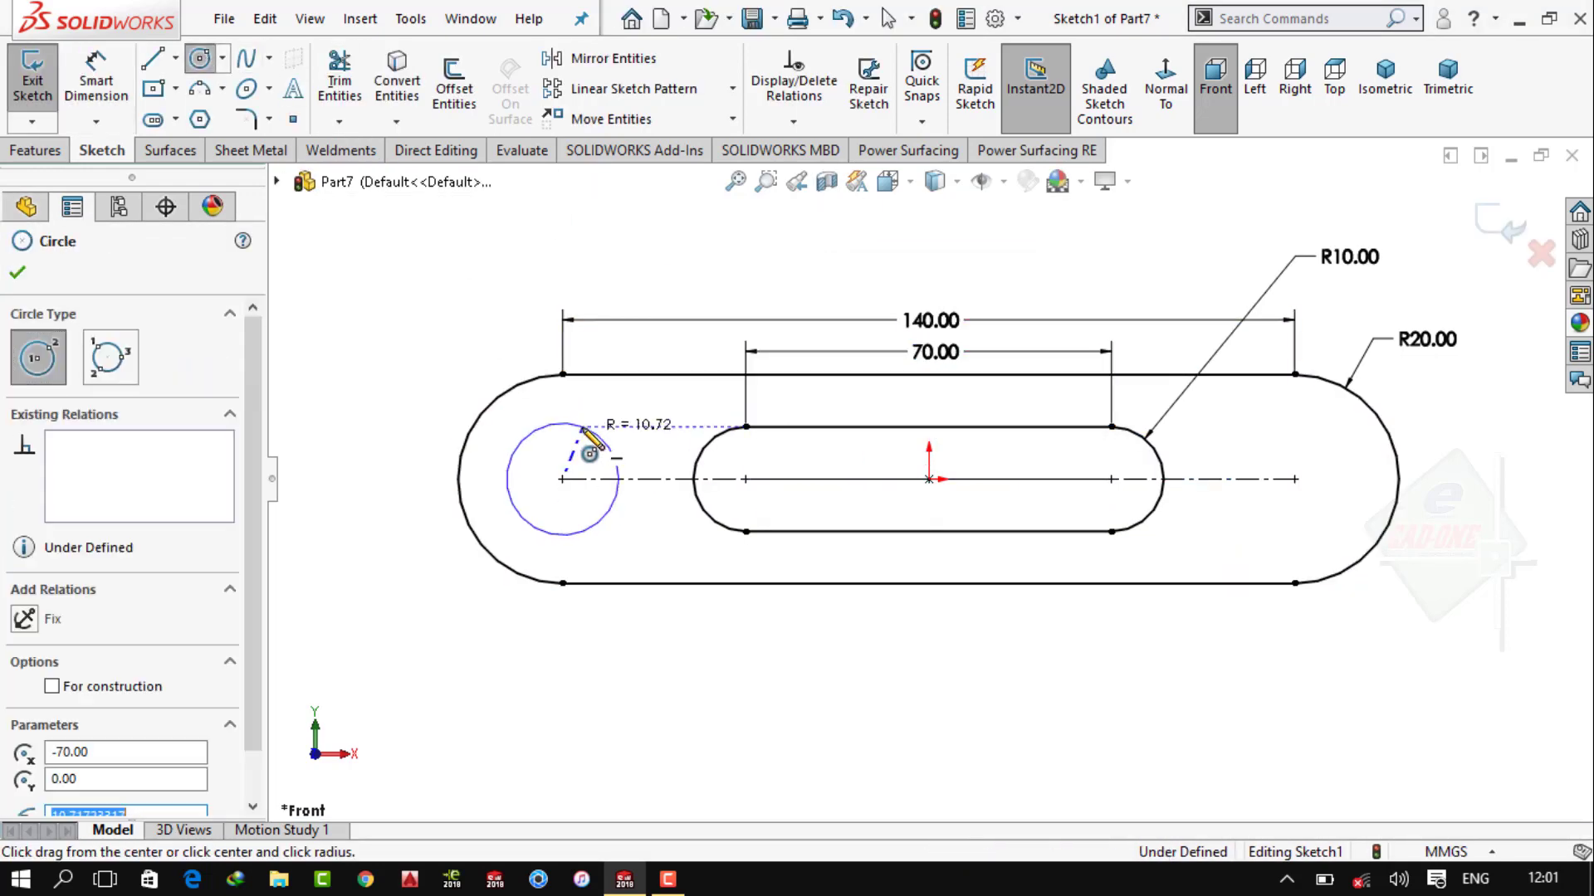
{"action": "left_click", "coordinate": [583, 429]}
{"action": "left_click", "coordinate": [1295, 479]}
{"action": "left_click", "coordinate": [1328, 439]}
{"action": "key", "text": "Escape"}
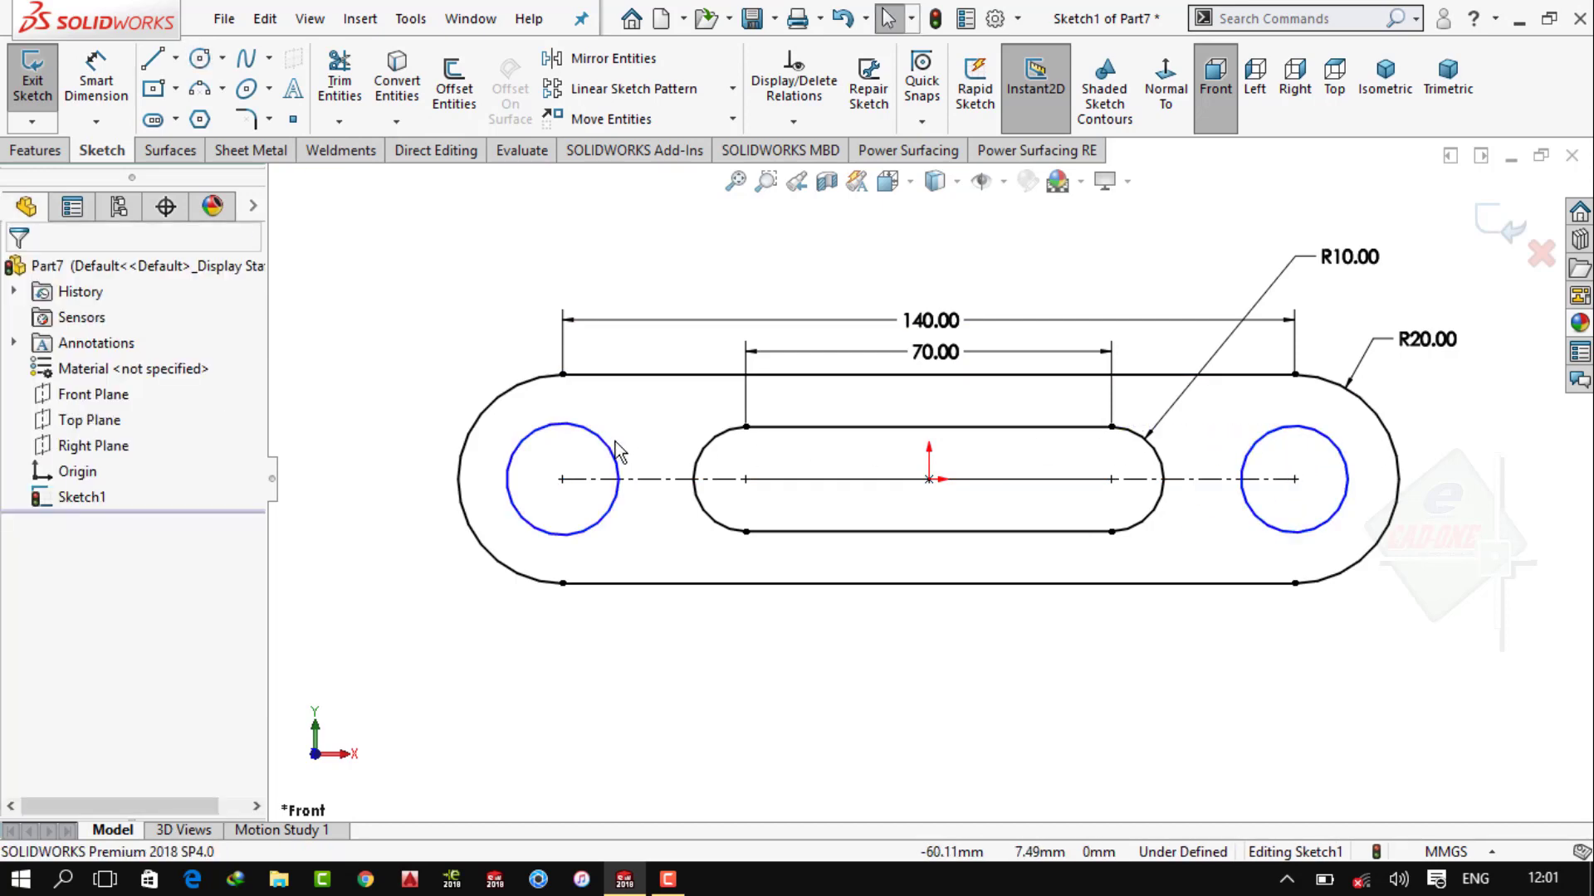
{"action": "left_click", "coordinate": [618, 452]}
{"action": "left_click", "coordinate": [1319, 432], "text": "ctrl"}
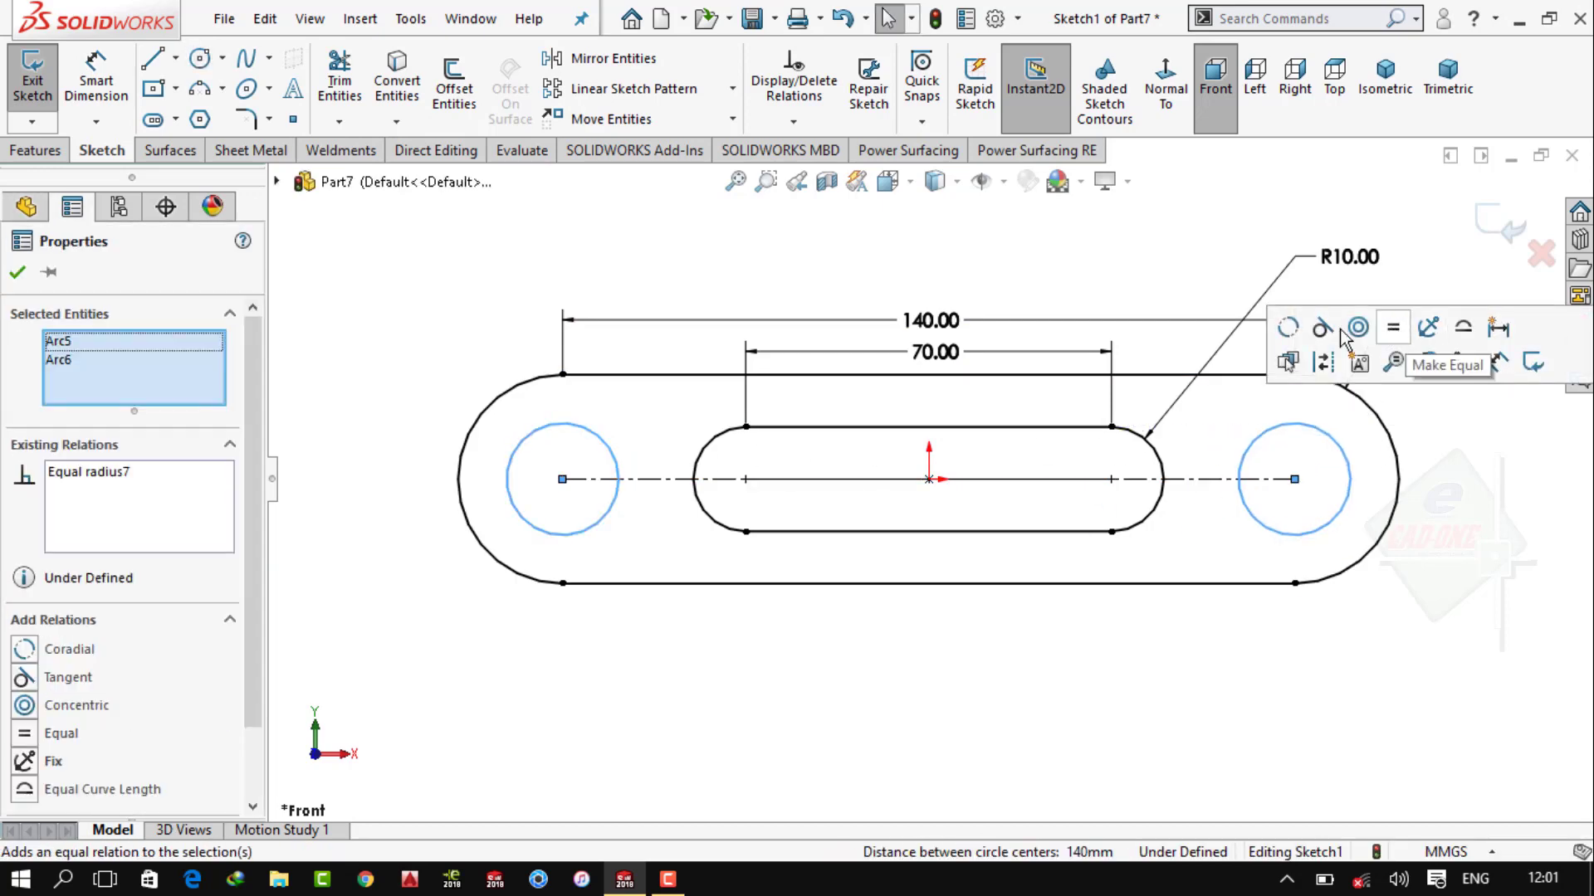
Dimension the left circle to Ø20 mm
{"action": "key", "text": "d"}
{"action": "left_click", "coordinate": [544, 430]}
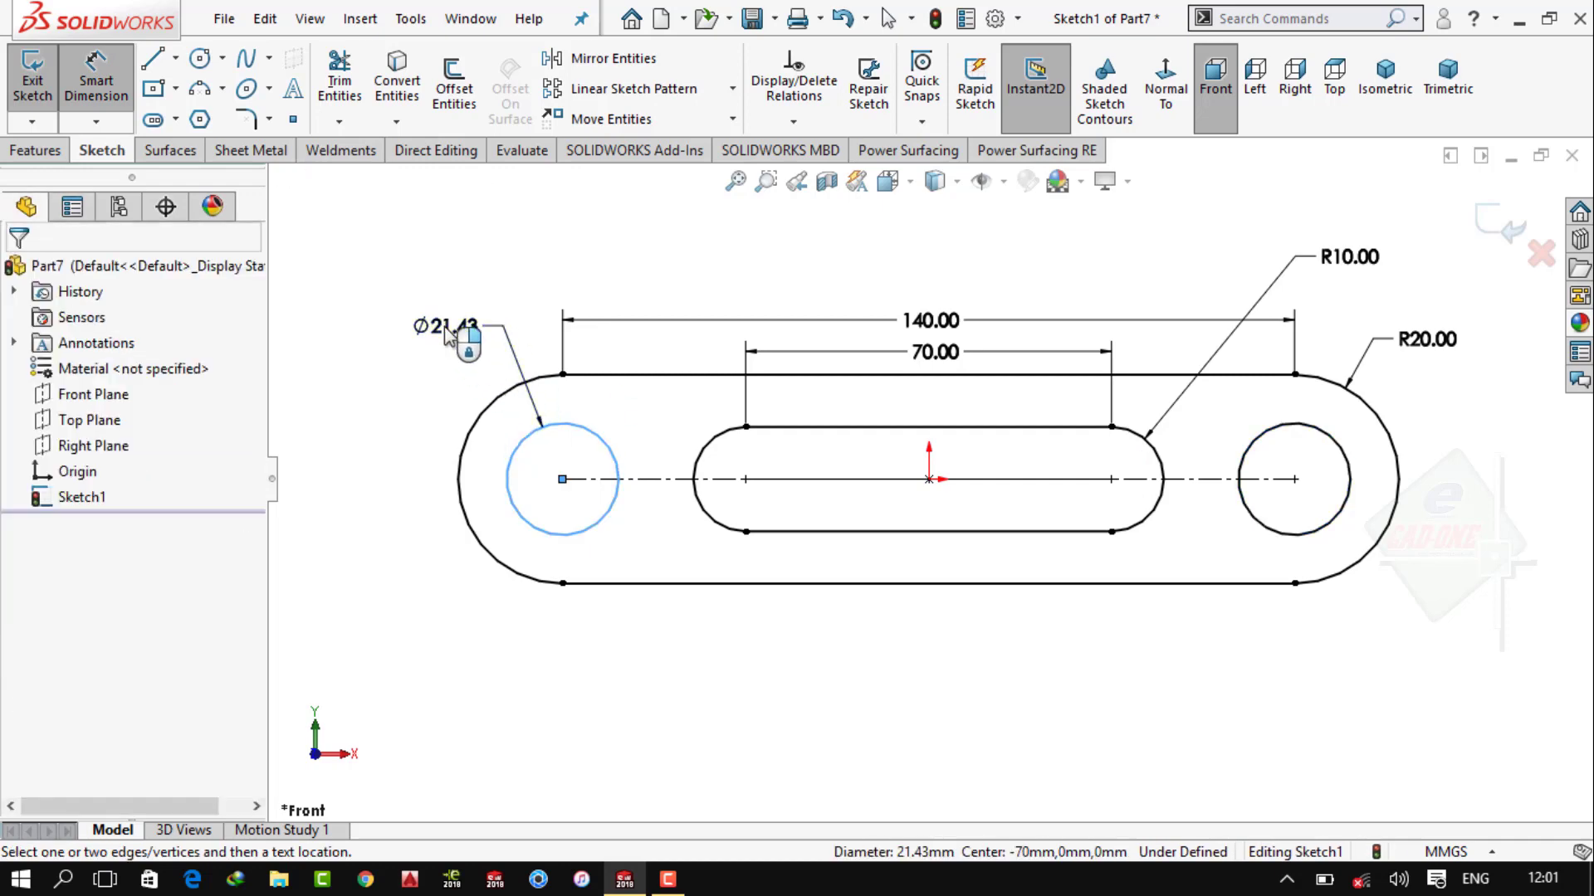
{"action": "left_click", "coordinate": [448, 332]}
{"action": "type", "text": "20"}
{"action": "key", "text": "Return"}
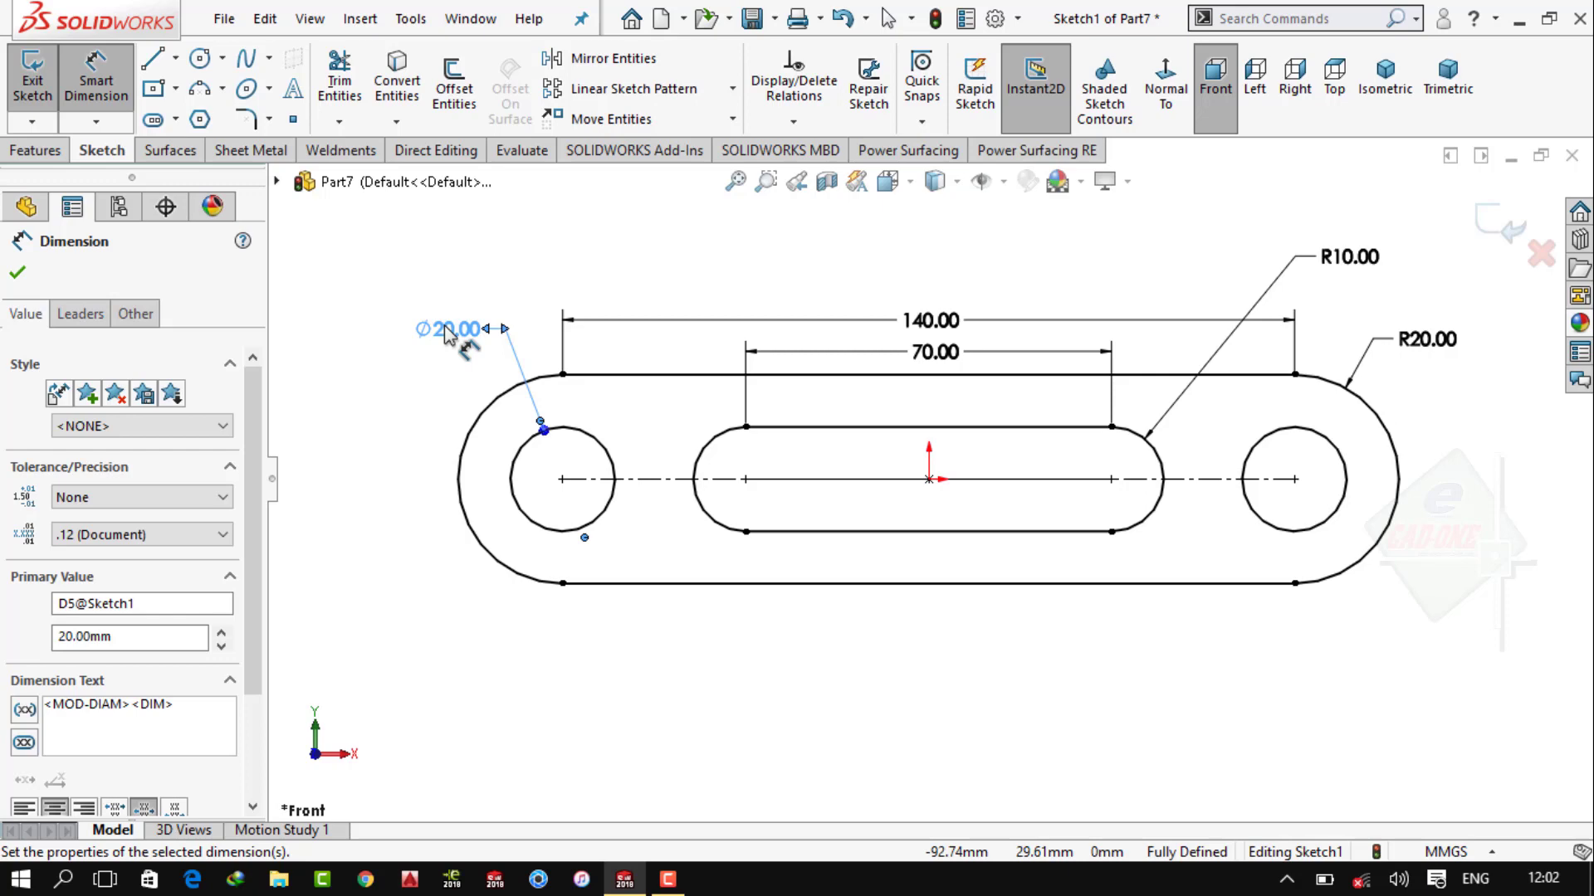
Move the whole sketch so the left circle centre lands on the origin
{"action": "left_click", "coordinate": [611, 119]}
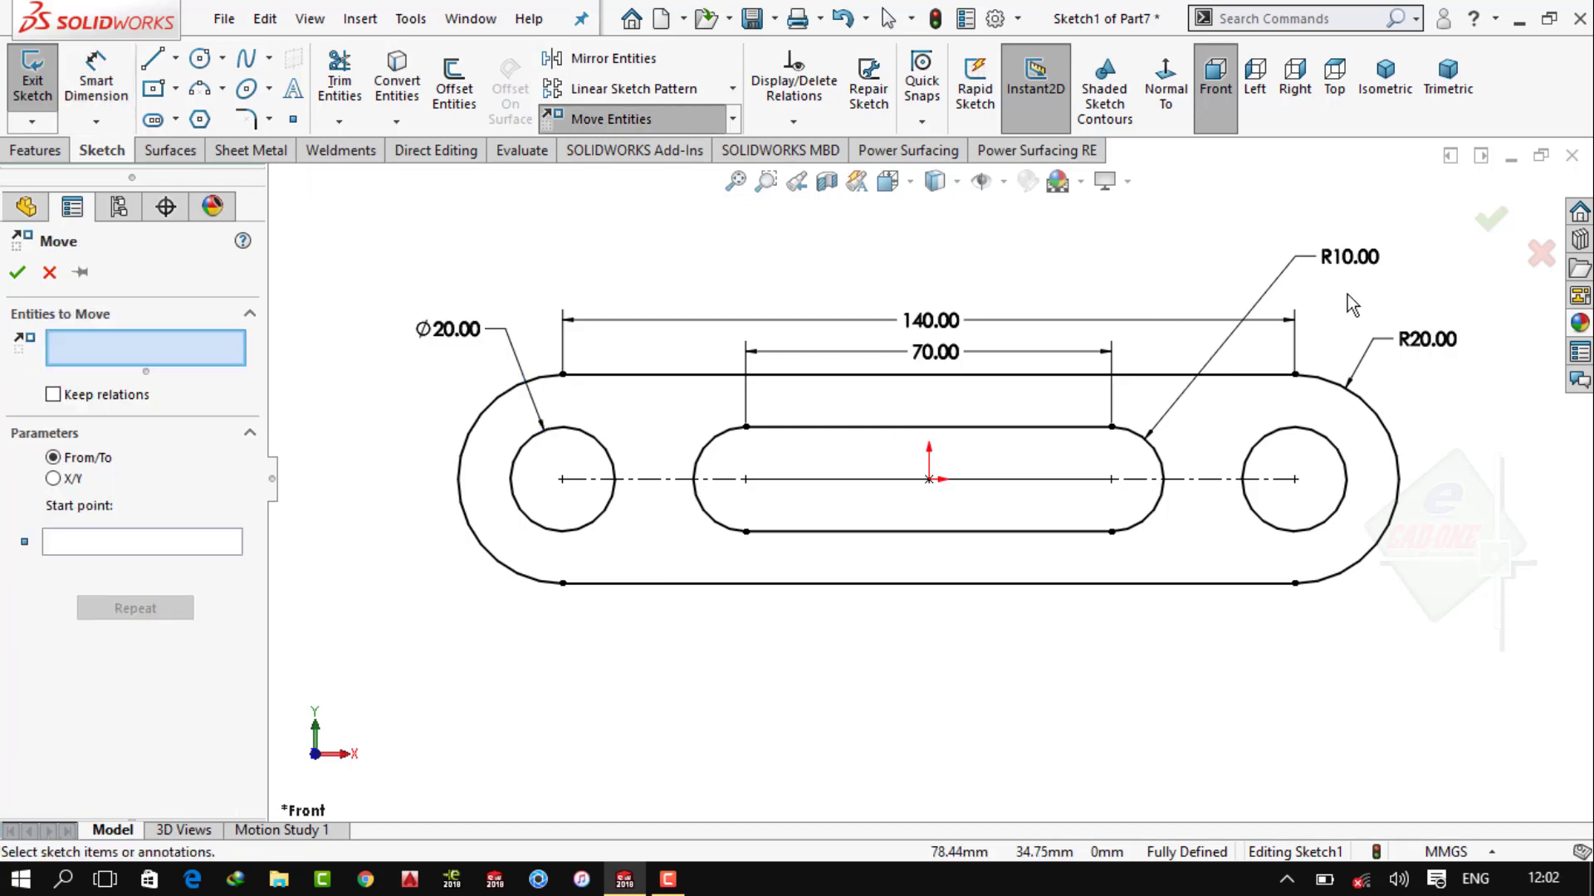
{"action": "mouse_move", "coordinate": [1425, 269]}
{"action": "left_mouse_down"}
{"action": "mouse_move", "coordinate": [681, 575]}
{"action": "mouse_move", "coordinate": [384, 720]}
{"action": "left_mouse_up"}
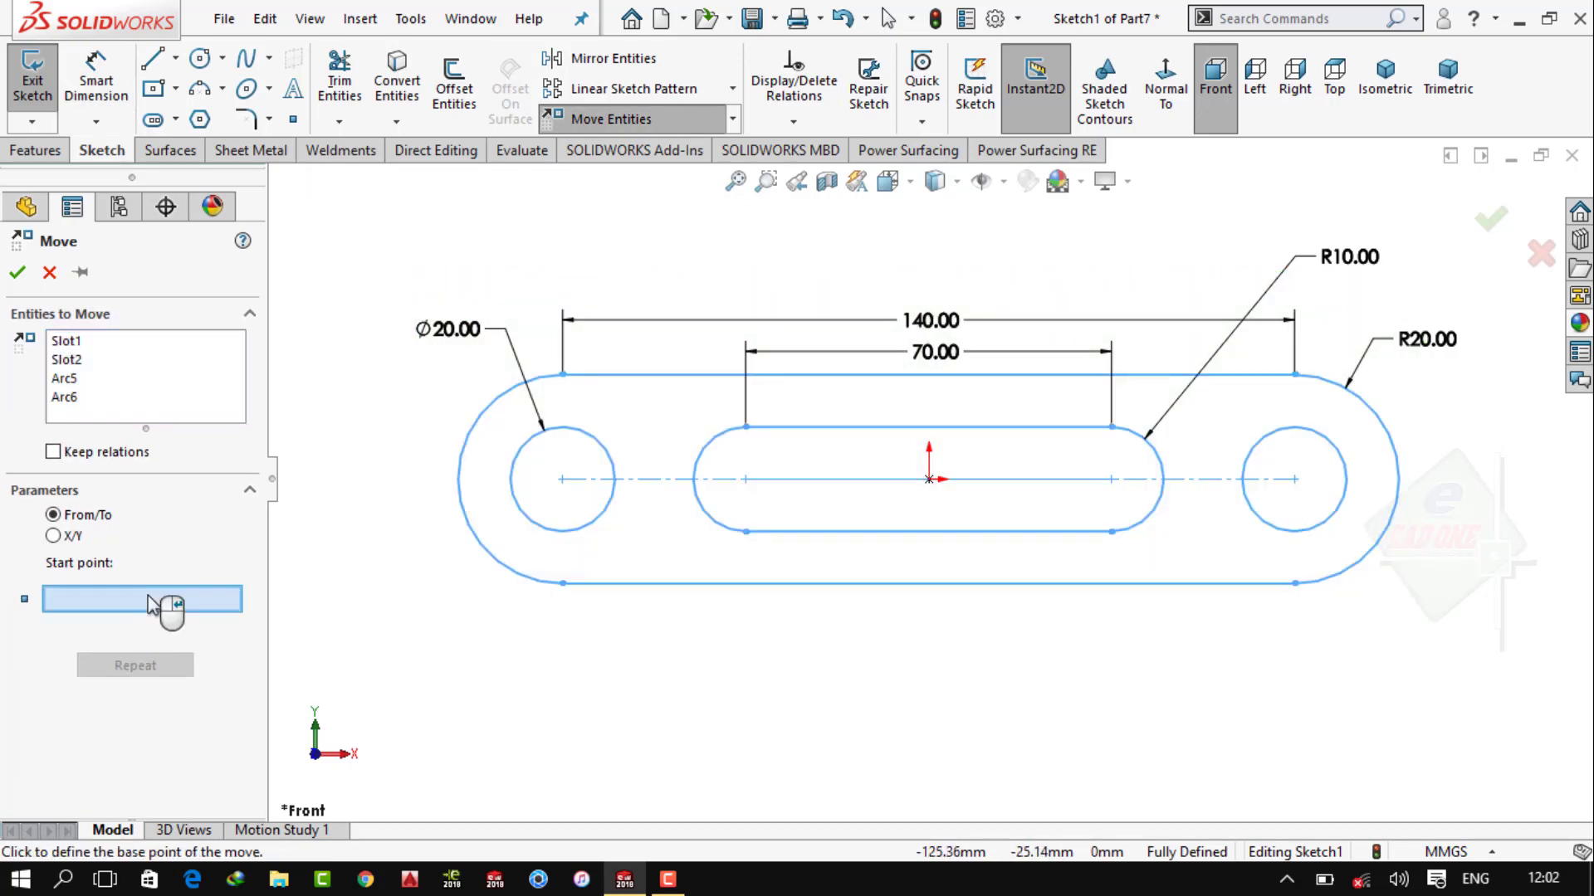
{"action": "left_click", "coordinate": [562, 480]}
{"action": "left_click", "coordinate": [929, 478]}
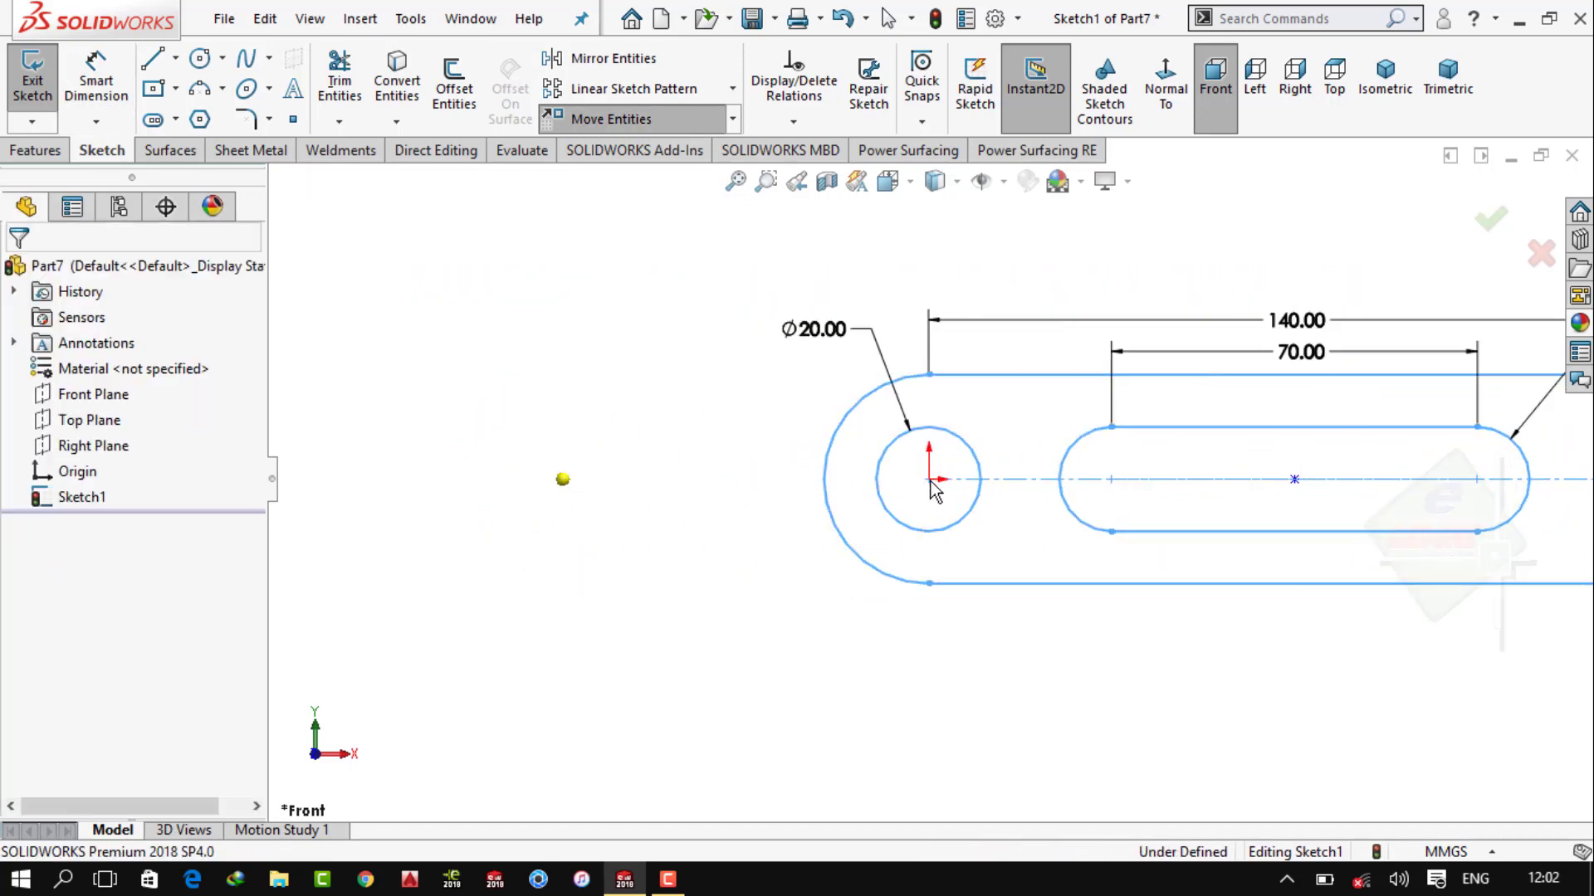
{"action": "key", "text": "f"}
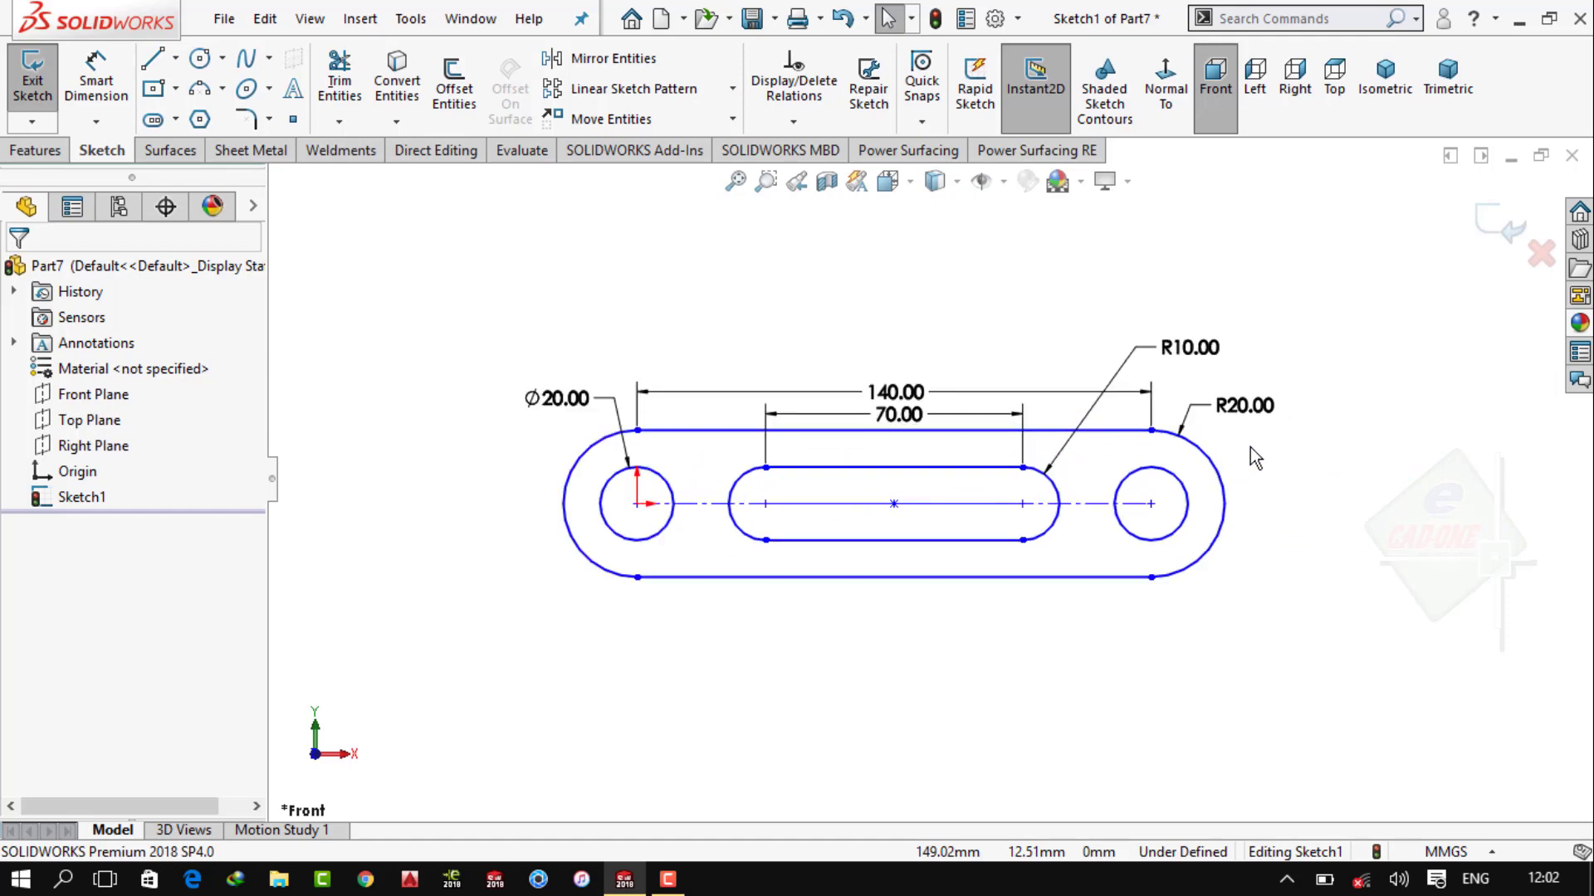
Extrude the sketch 10 mm with a Mid Plane end condition
{"action": "left_click", "coordinate": [38, 150]}
{"action": "left_click", "coordinate": [43, 80]}
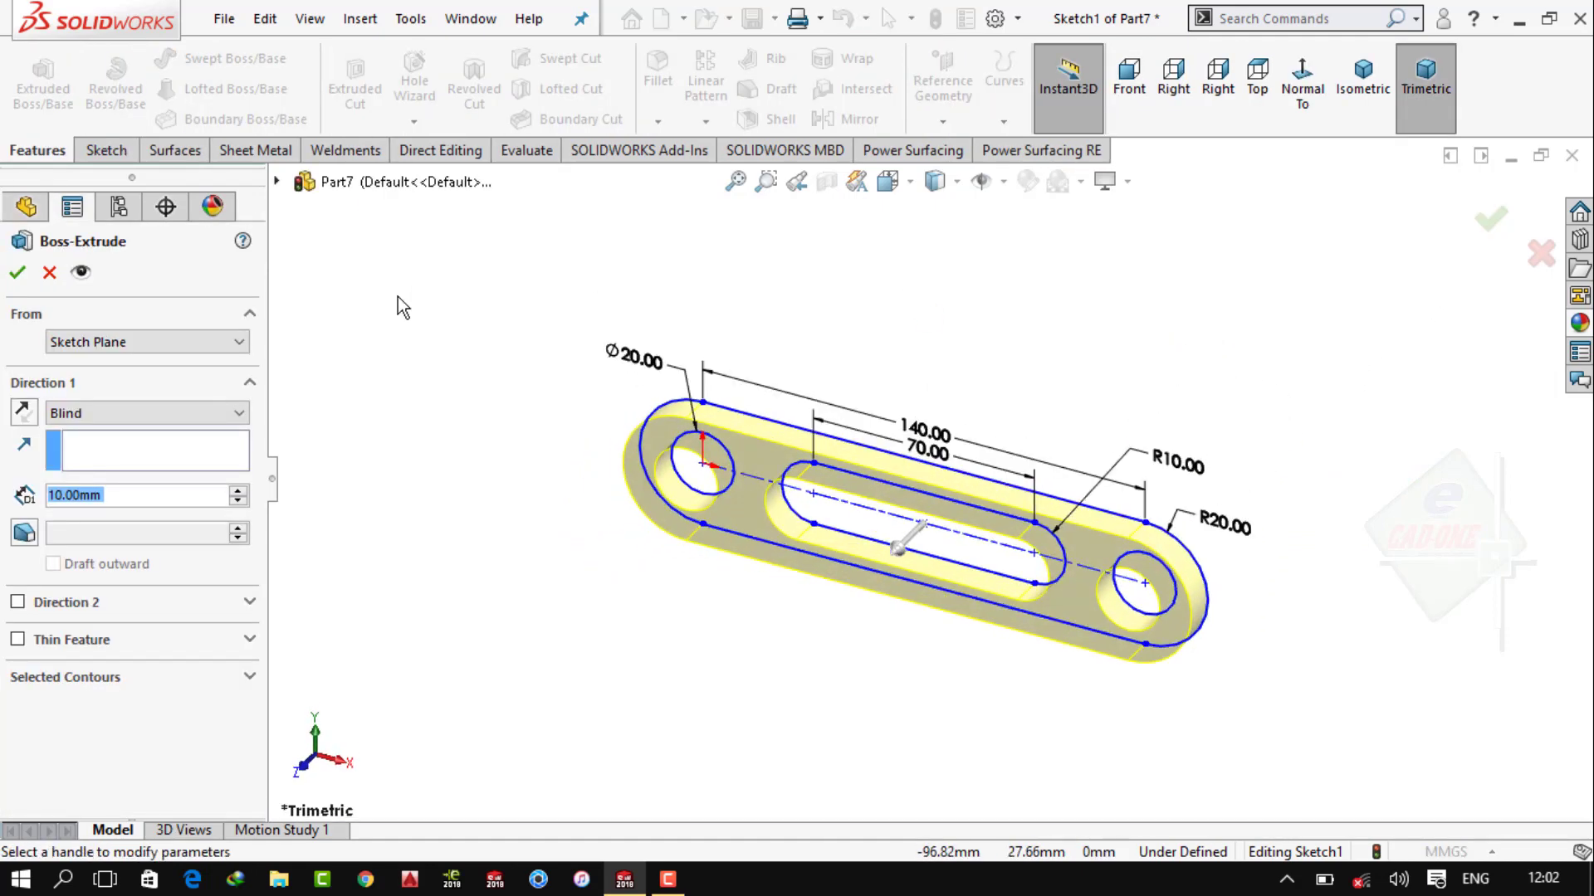
{"action": "left_click", "coordinate": [183, 412]}
{"action": "left_click", "coordinate": [111, 508]}
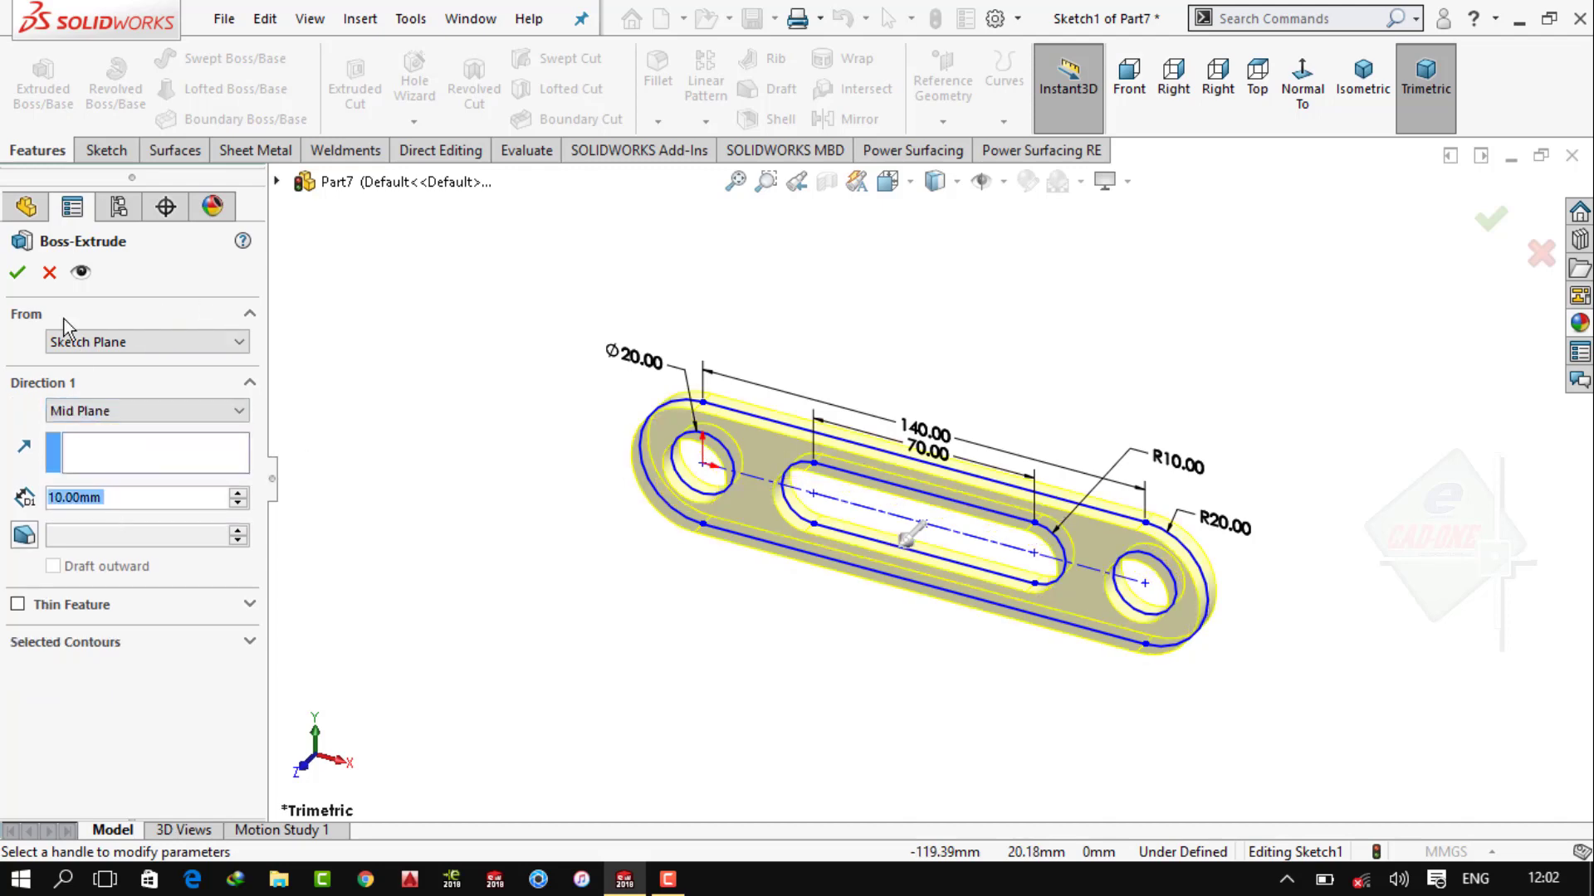
{"action": "left_click", "coordinate": [17, 272]}
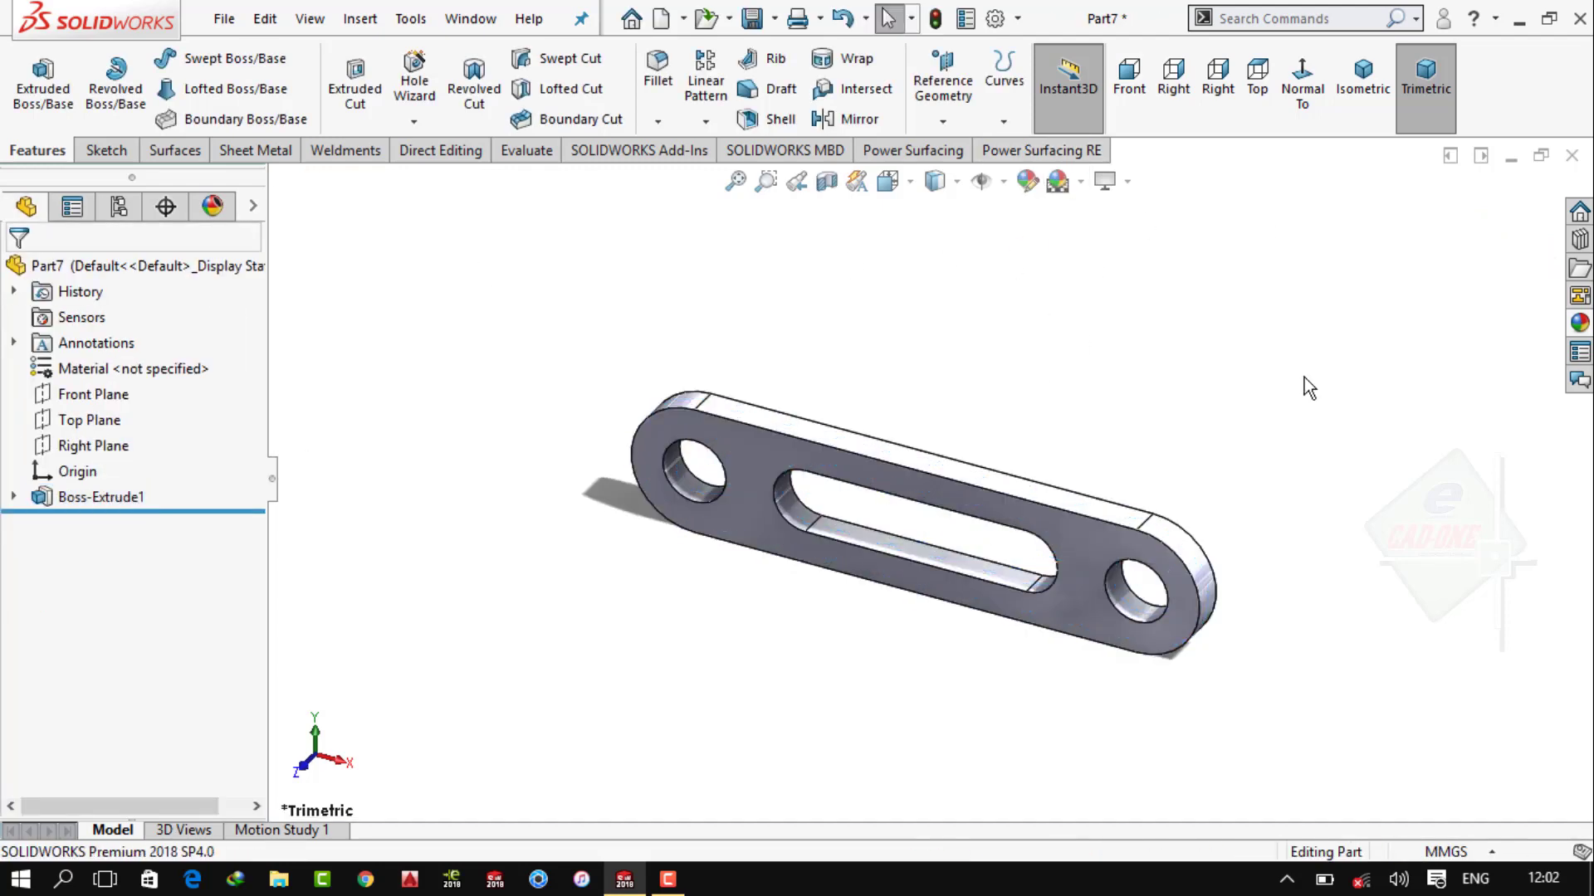
Apply gloss red to the link, then replace it with a steel appearance
{"action": "left_click", "coordinate": [1579, 323]}
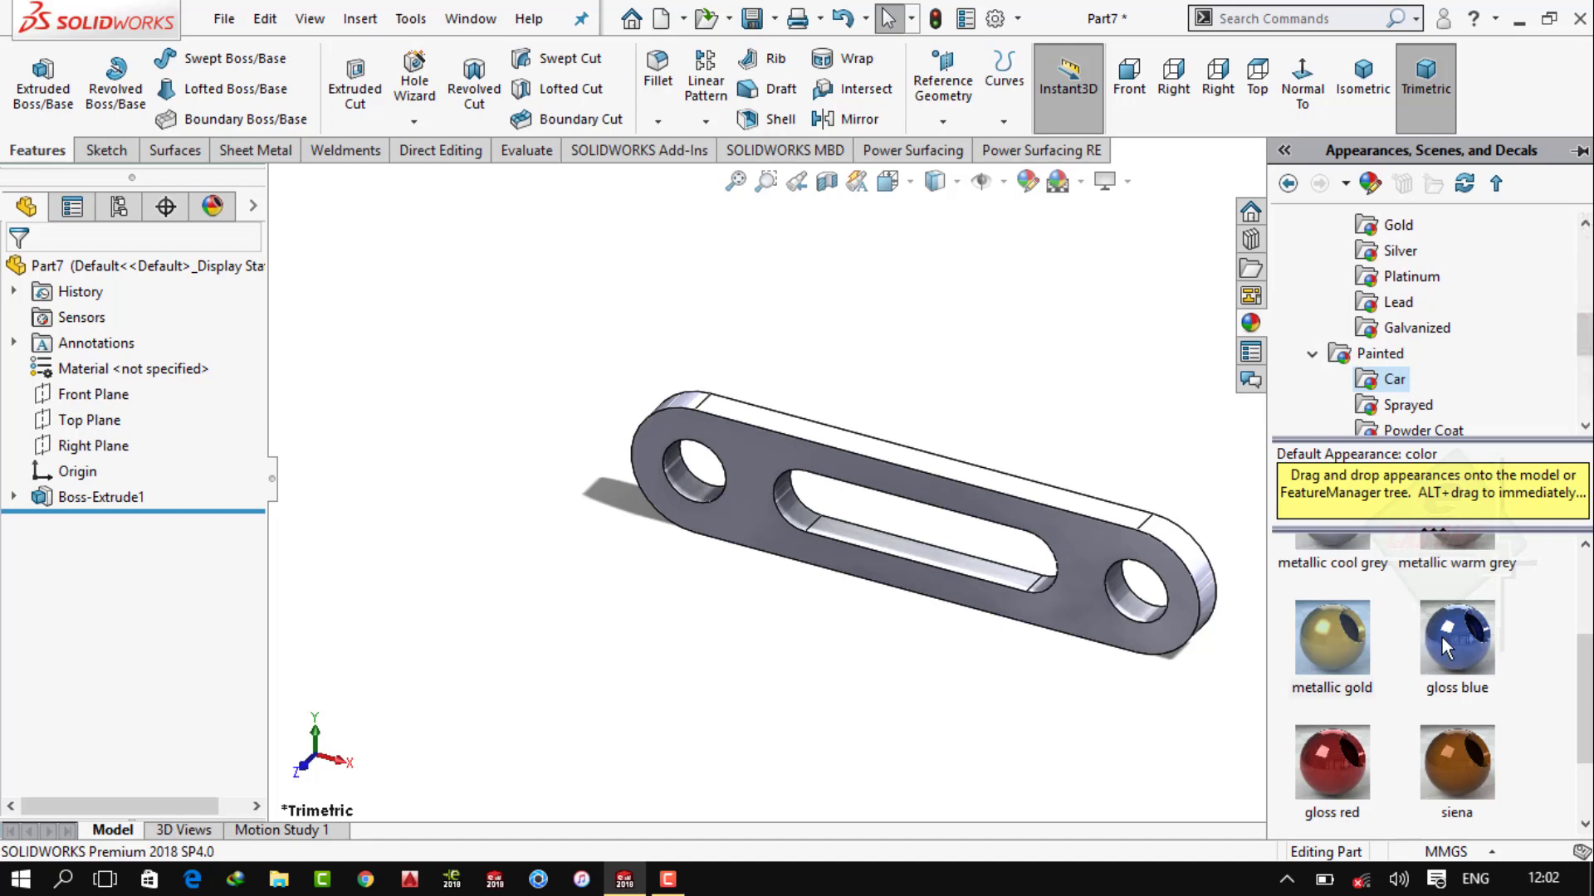
{"action": "double_click", "coordinate": [1358, 759]}
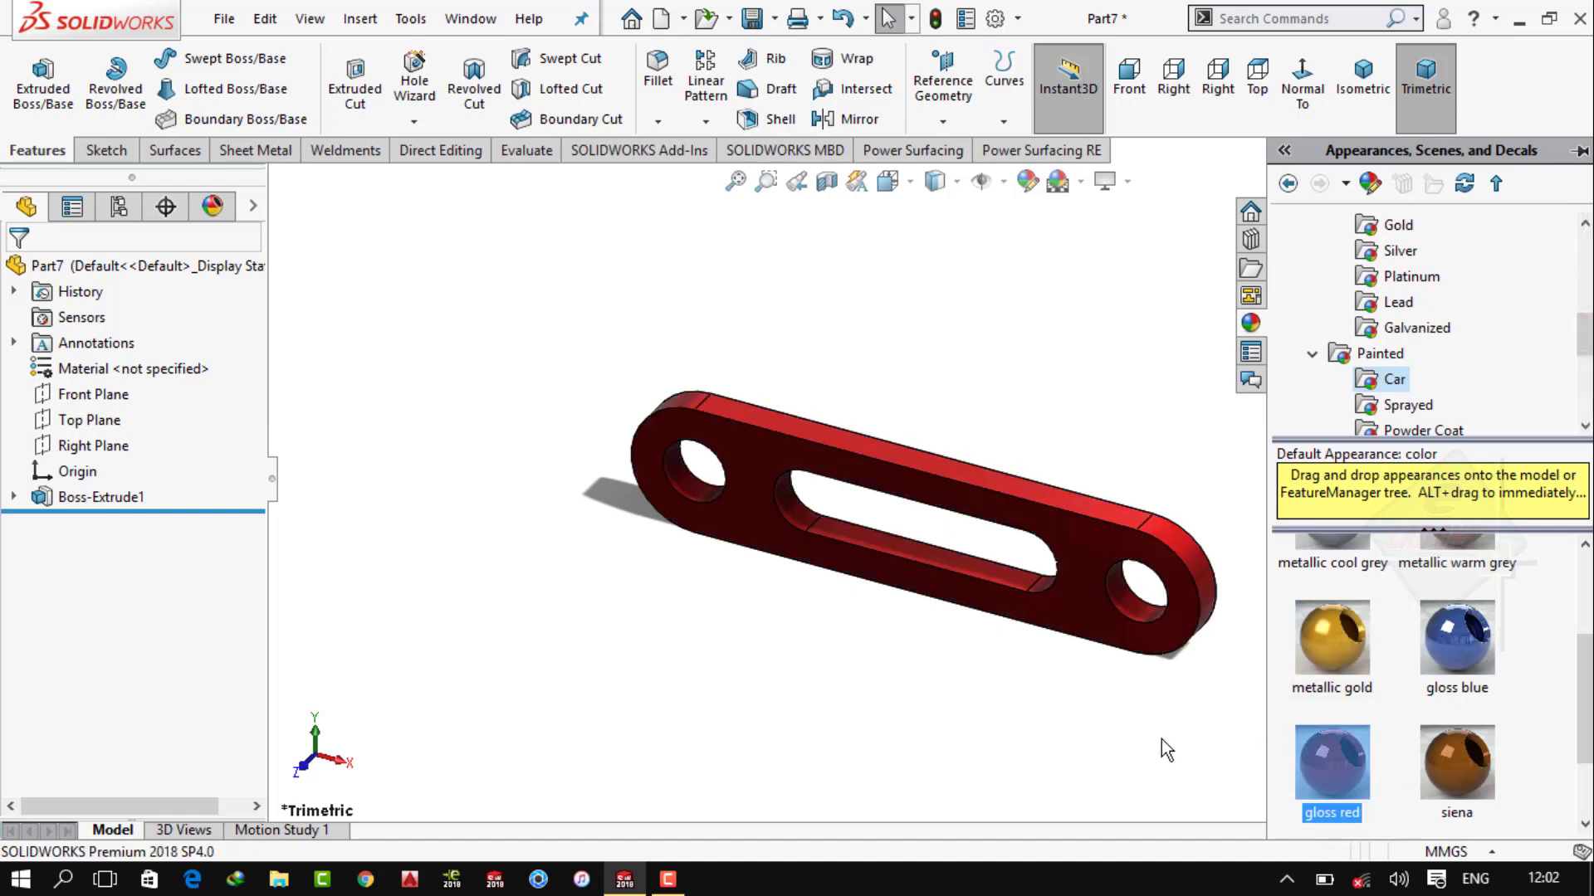
{"action": "left_click", "coordinate": [1079, 713]}
{"action": "scroll", "coordinate": [900, 550], "scroll_direction": "down", "scroll_amount": 3}
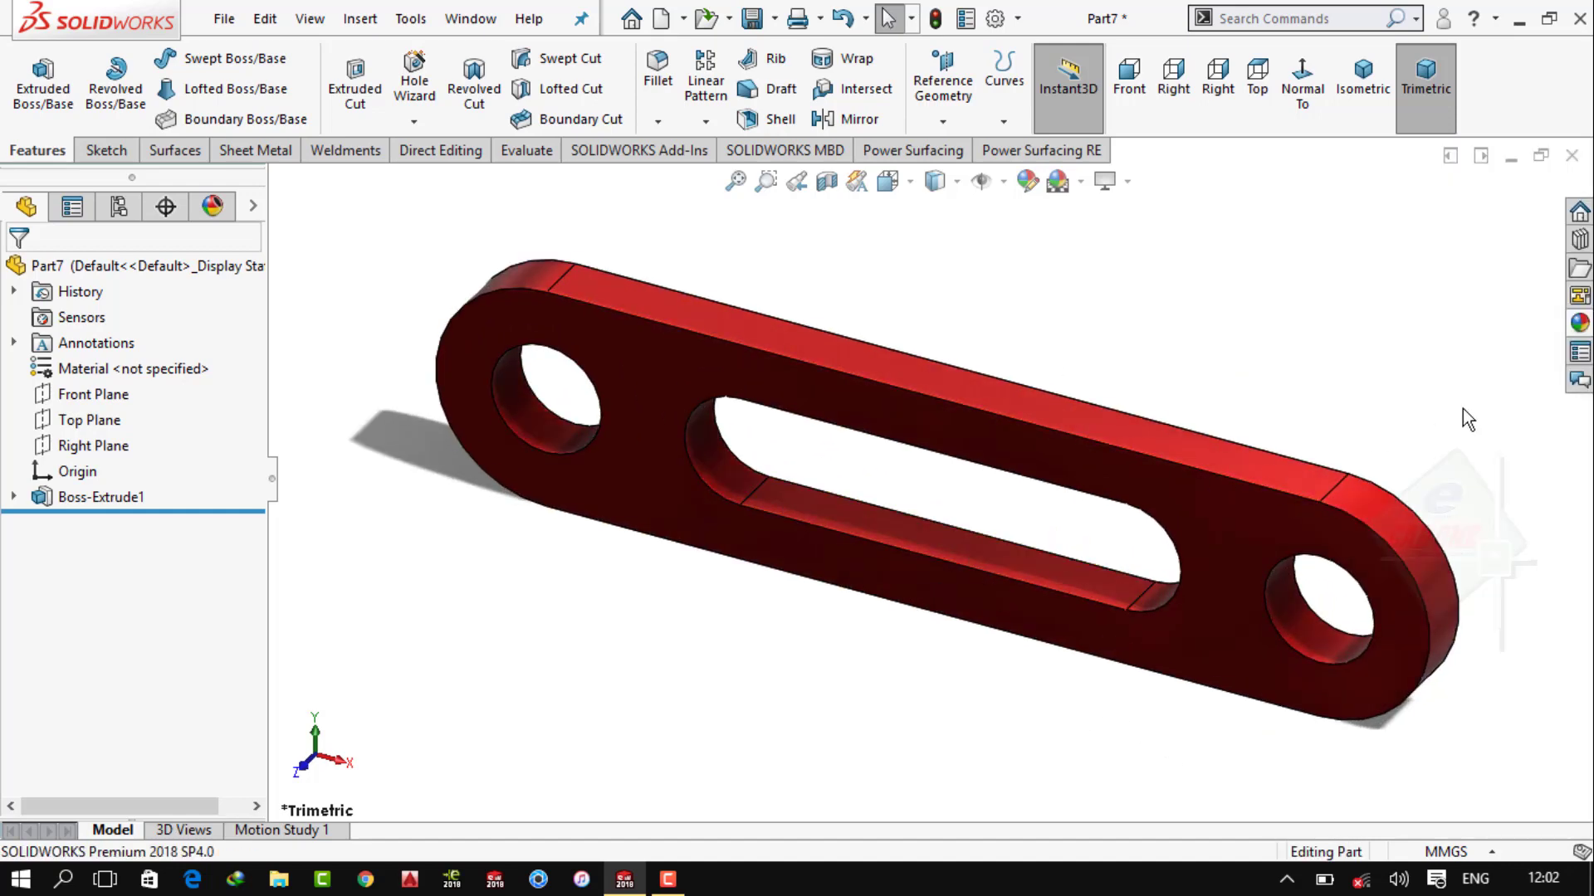
{"action": "left_click", "coordinate": [1578, 323]}
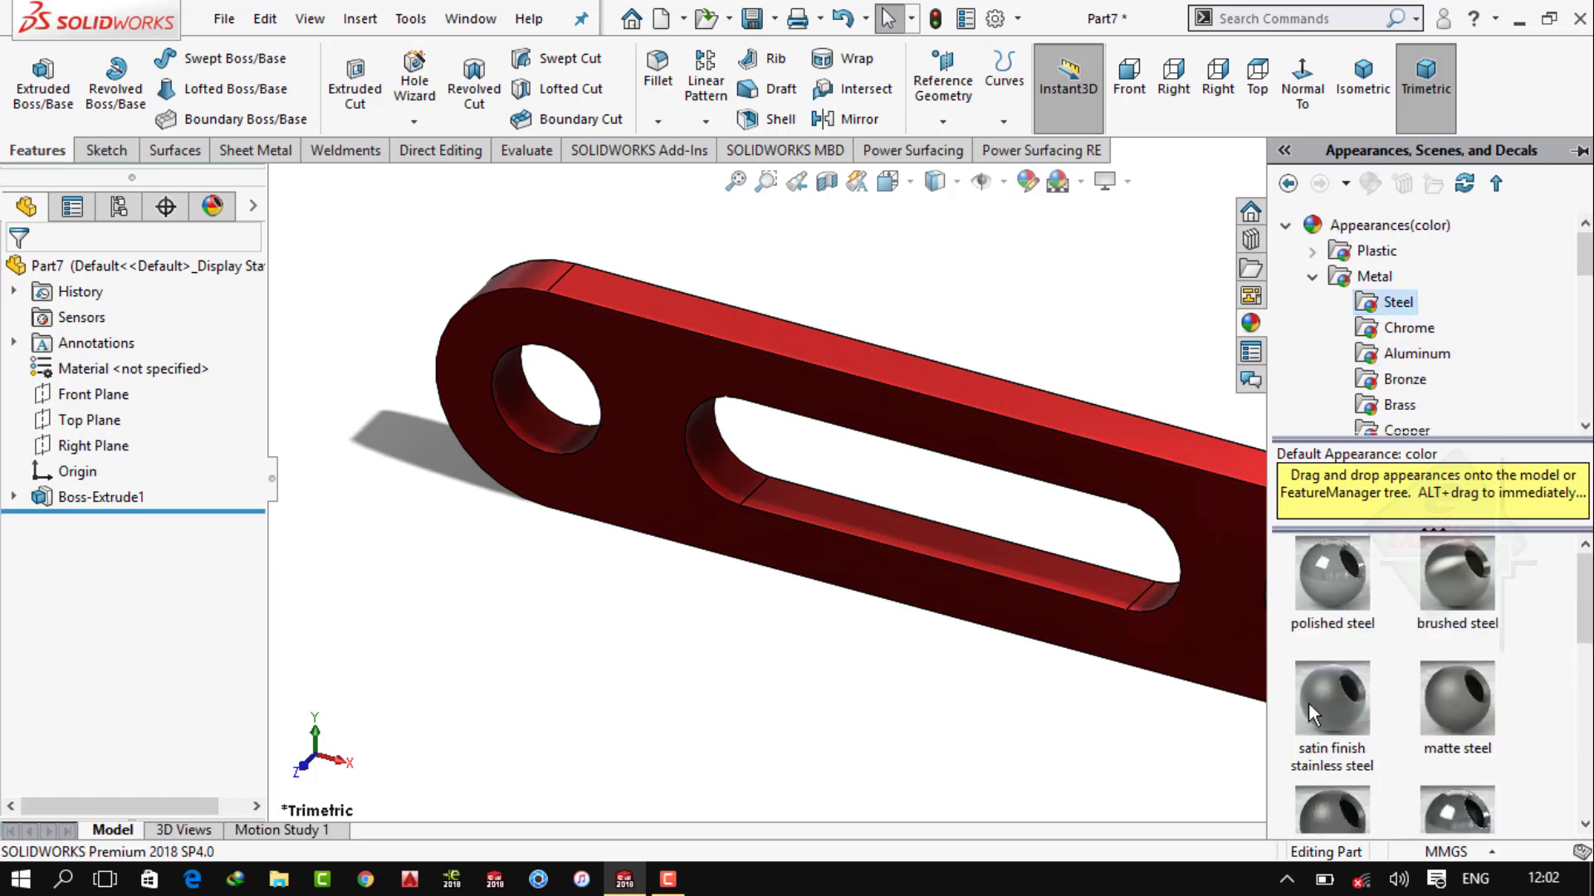
{"action": "double_click", "coordinate": [1311, 713]}
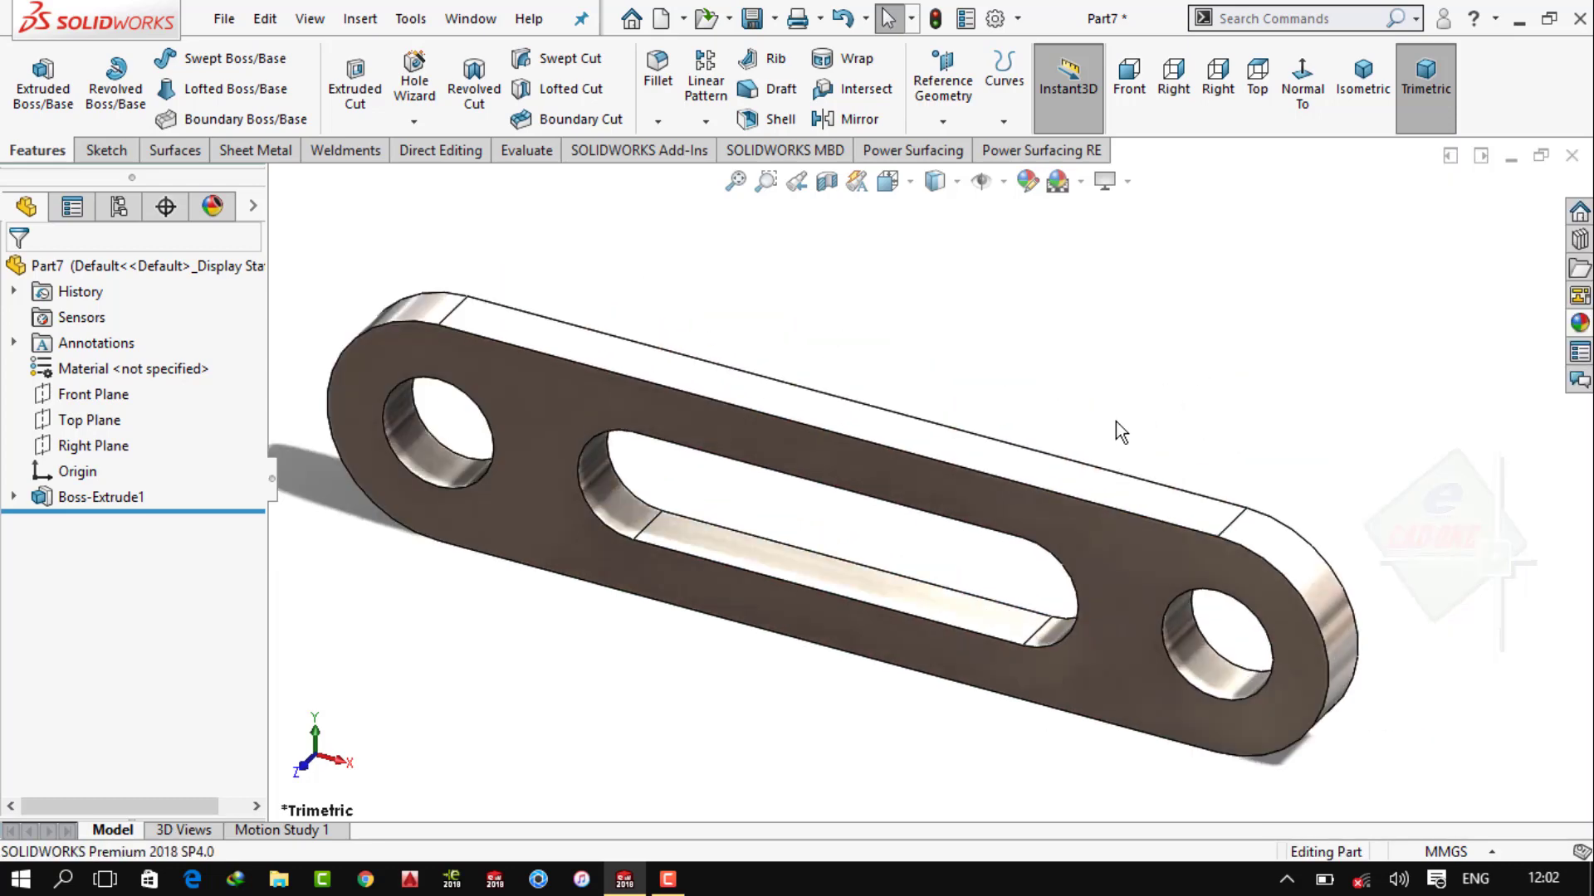
{"action": "left_click", "coordinate": [563, 414]}
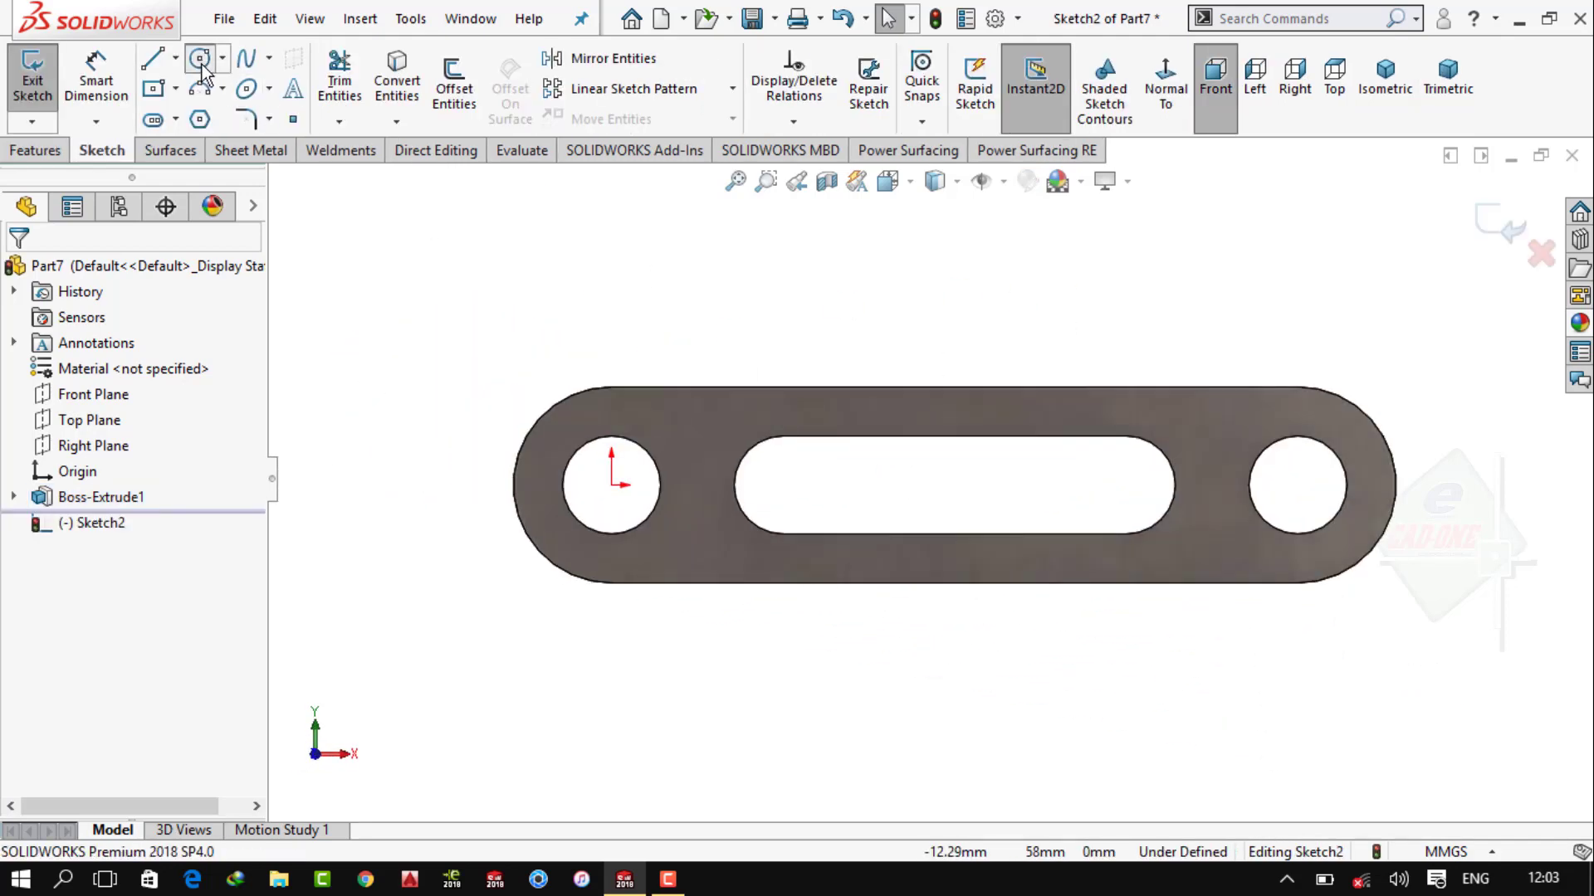
Exit the open sketch and return to an isometric view of the link
{"action": "left_click", "coordinate": [202, 66]}
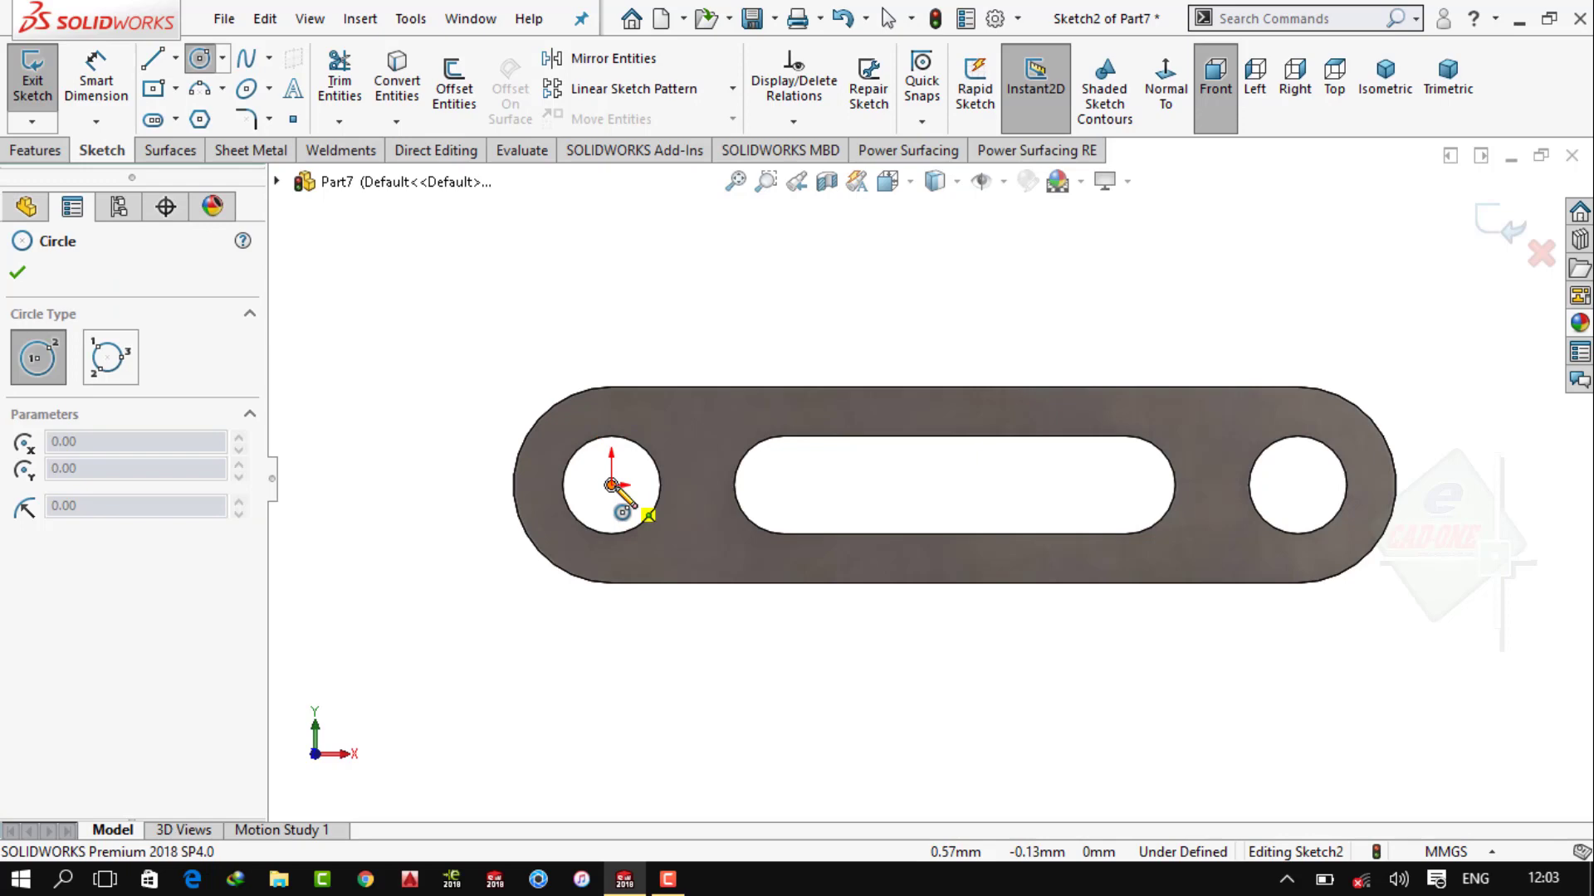
{"action": "key", "text": "Escape"}
{"action": "left_click", "coordinate": [1494, 220]}
{"action": "left_click", "coordinate": [1358, 92]}
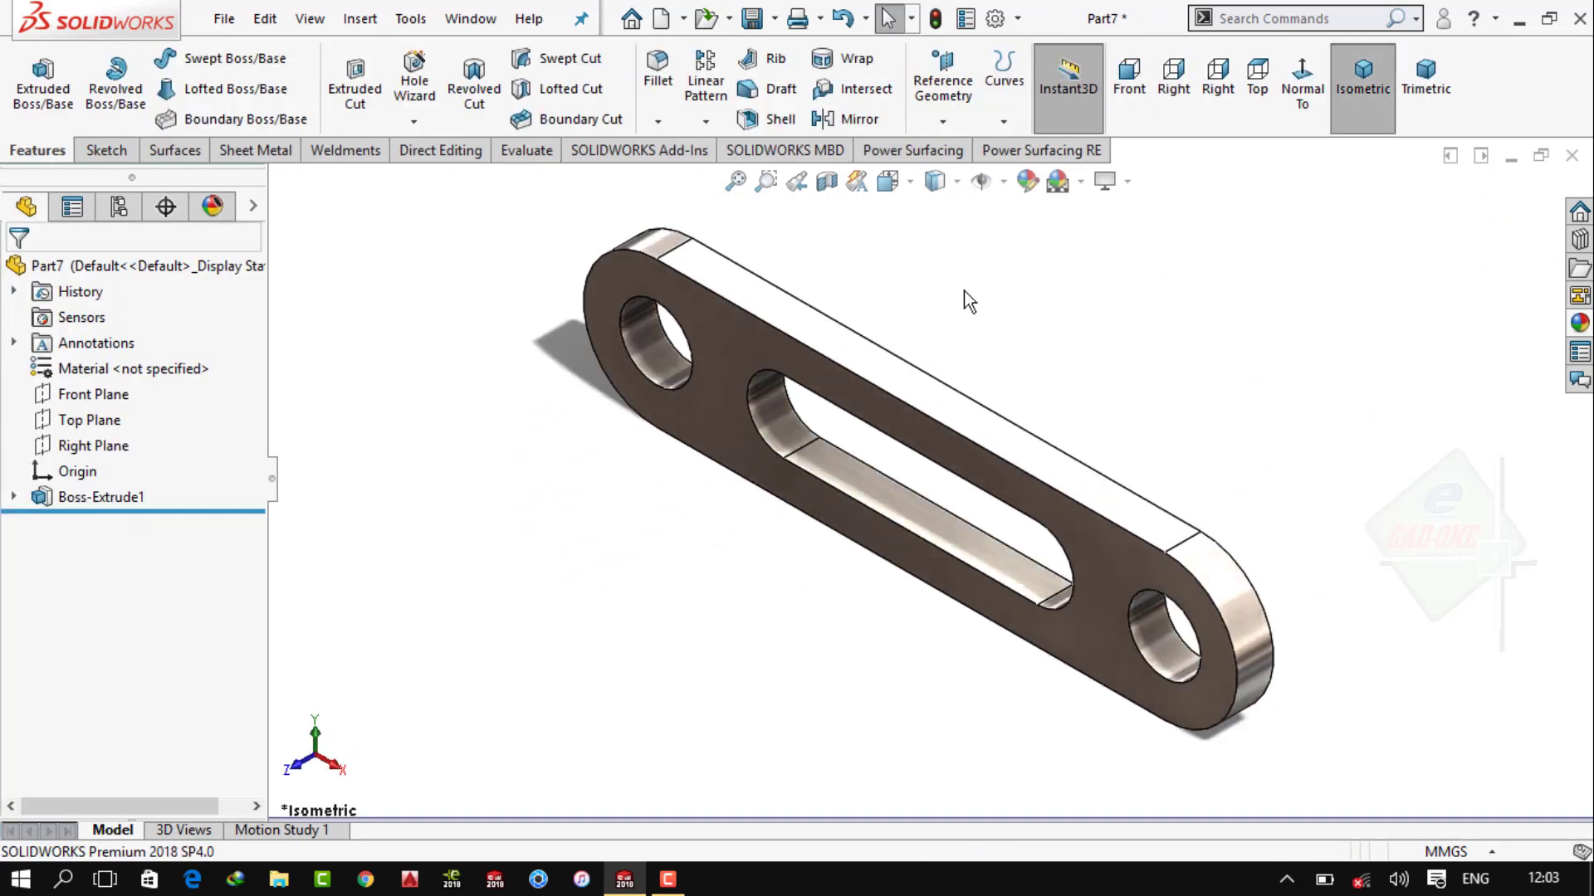
Sketch a roughly R20 circle on the Front Plane centred on the left hole
{"action": "left_click", "coordinate": [93, 394]}
{"action": "left_click", "coordinate": [187, 359]}
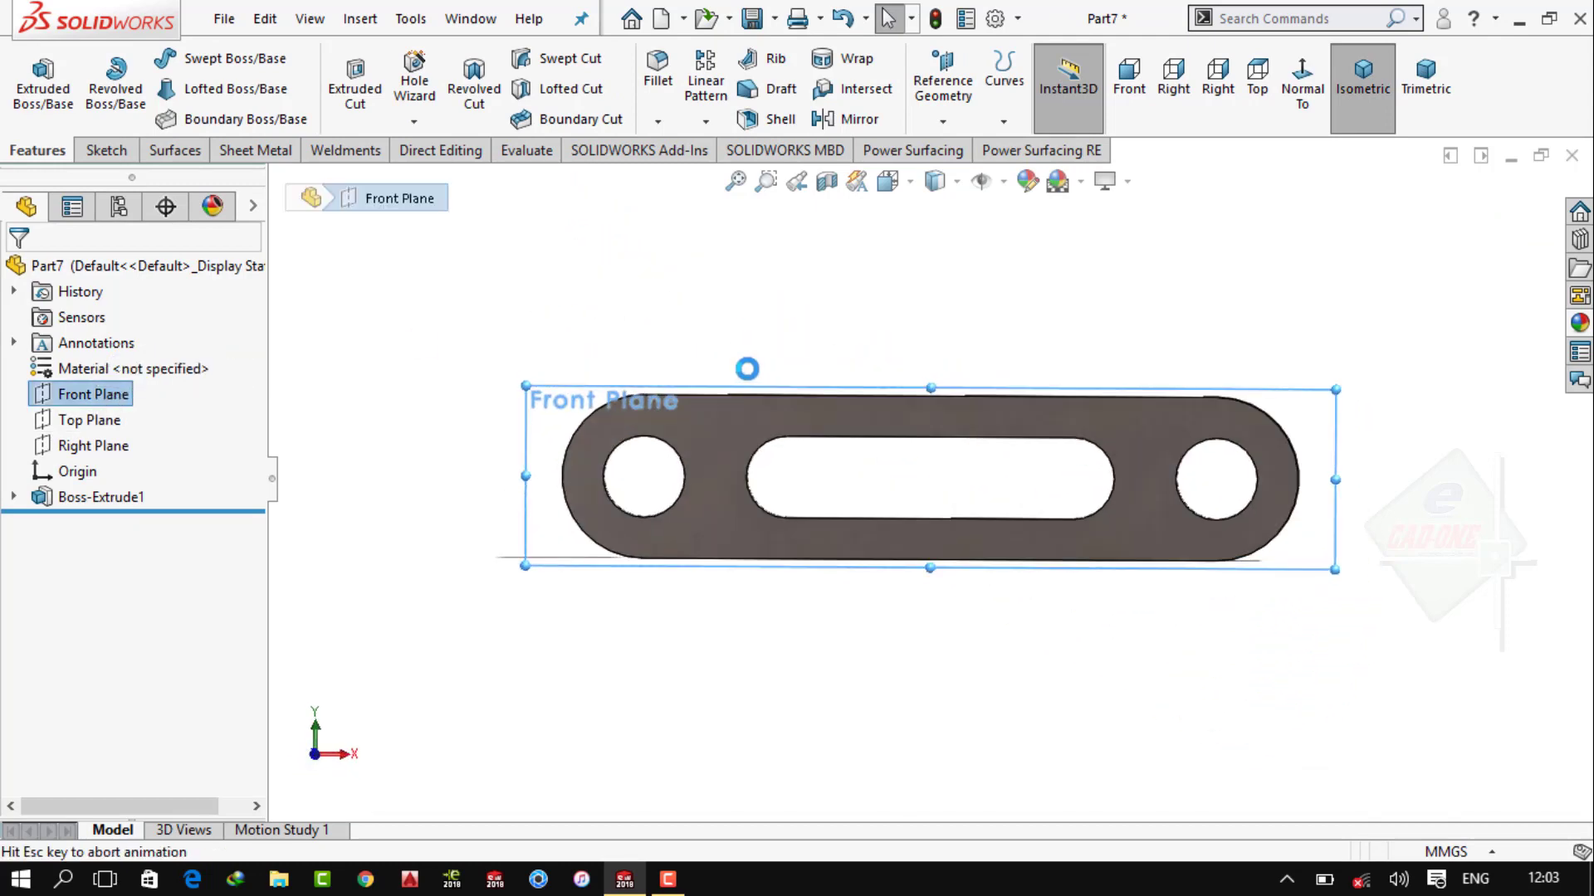
{"action": "left_click", "coordinate": [199, 58]}
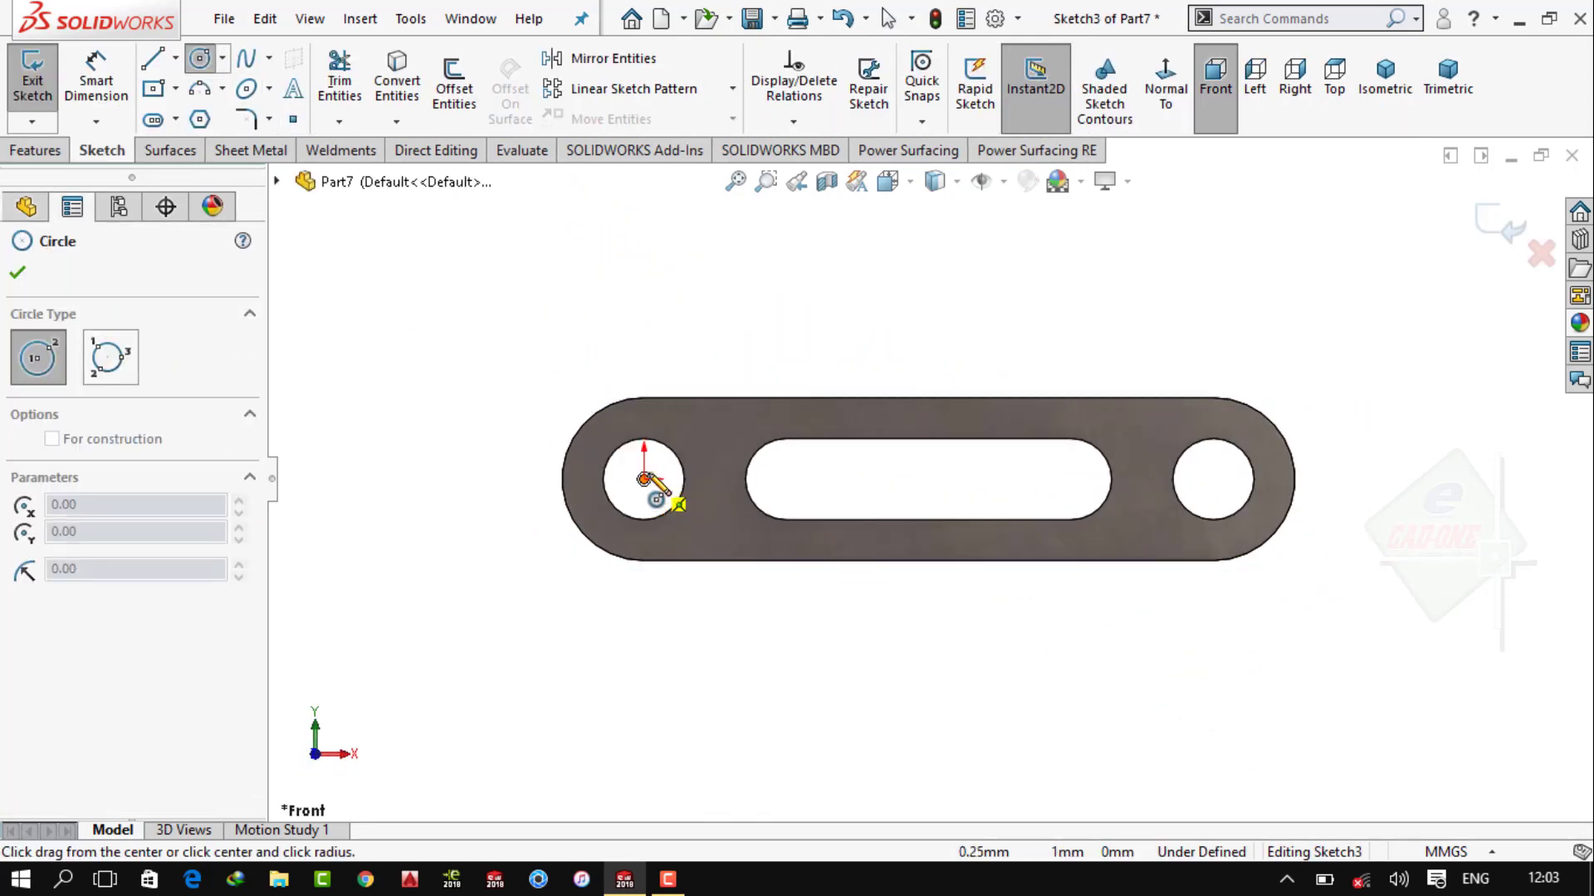
{"action": "left_click", "coordinate": [643, 479]}
{"action": "left_click", "coordinate": [701, 422]}
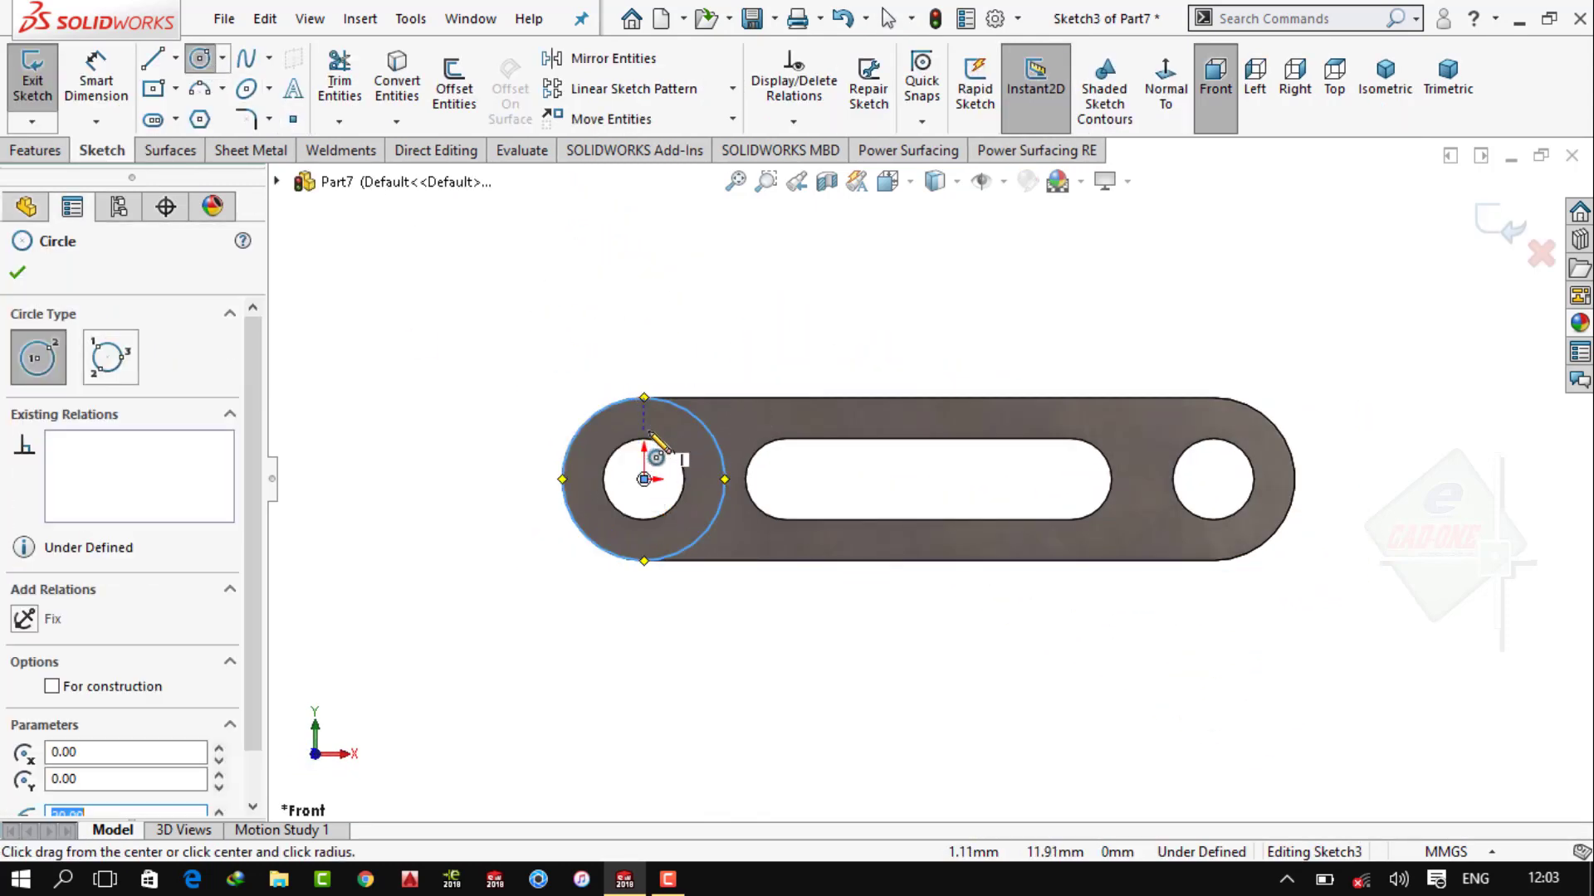
{"action": "key", "text": "Escape"}
Convert the left hole's edge into the sketch, then cancel the boss extrusion
{"action": "left_click", "coordinate": [397, 79]}
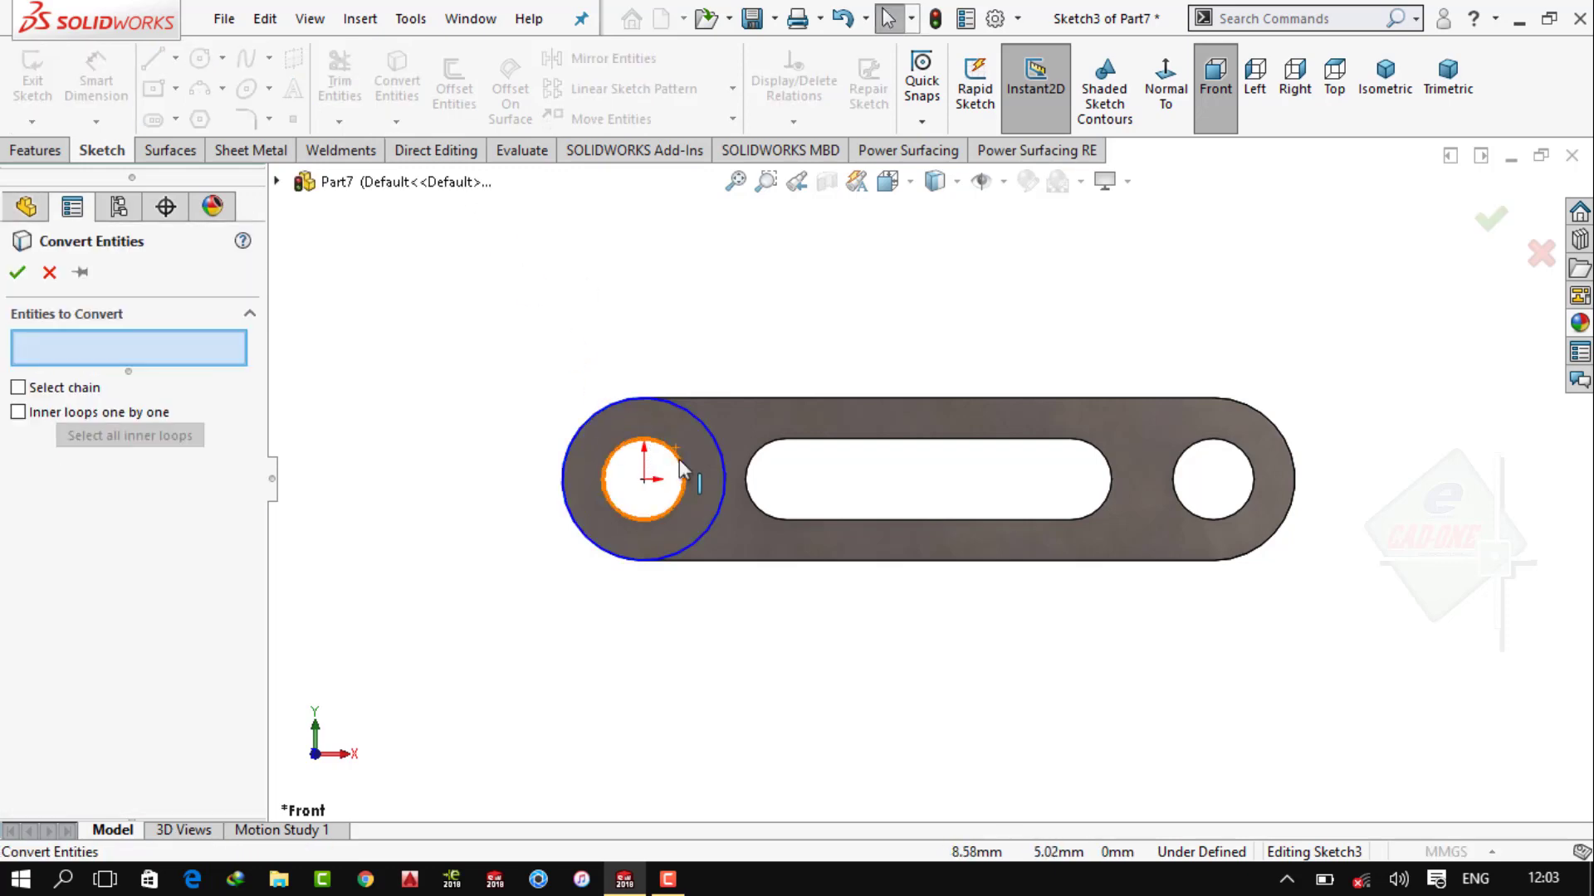
{"action": "left_click", "coordinate": [681, 498]}
{"action": "left_click", "coordinate": [17, 273]}
{"action": "left_click", "coordinate": [35, 150]}
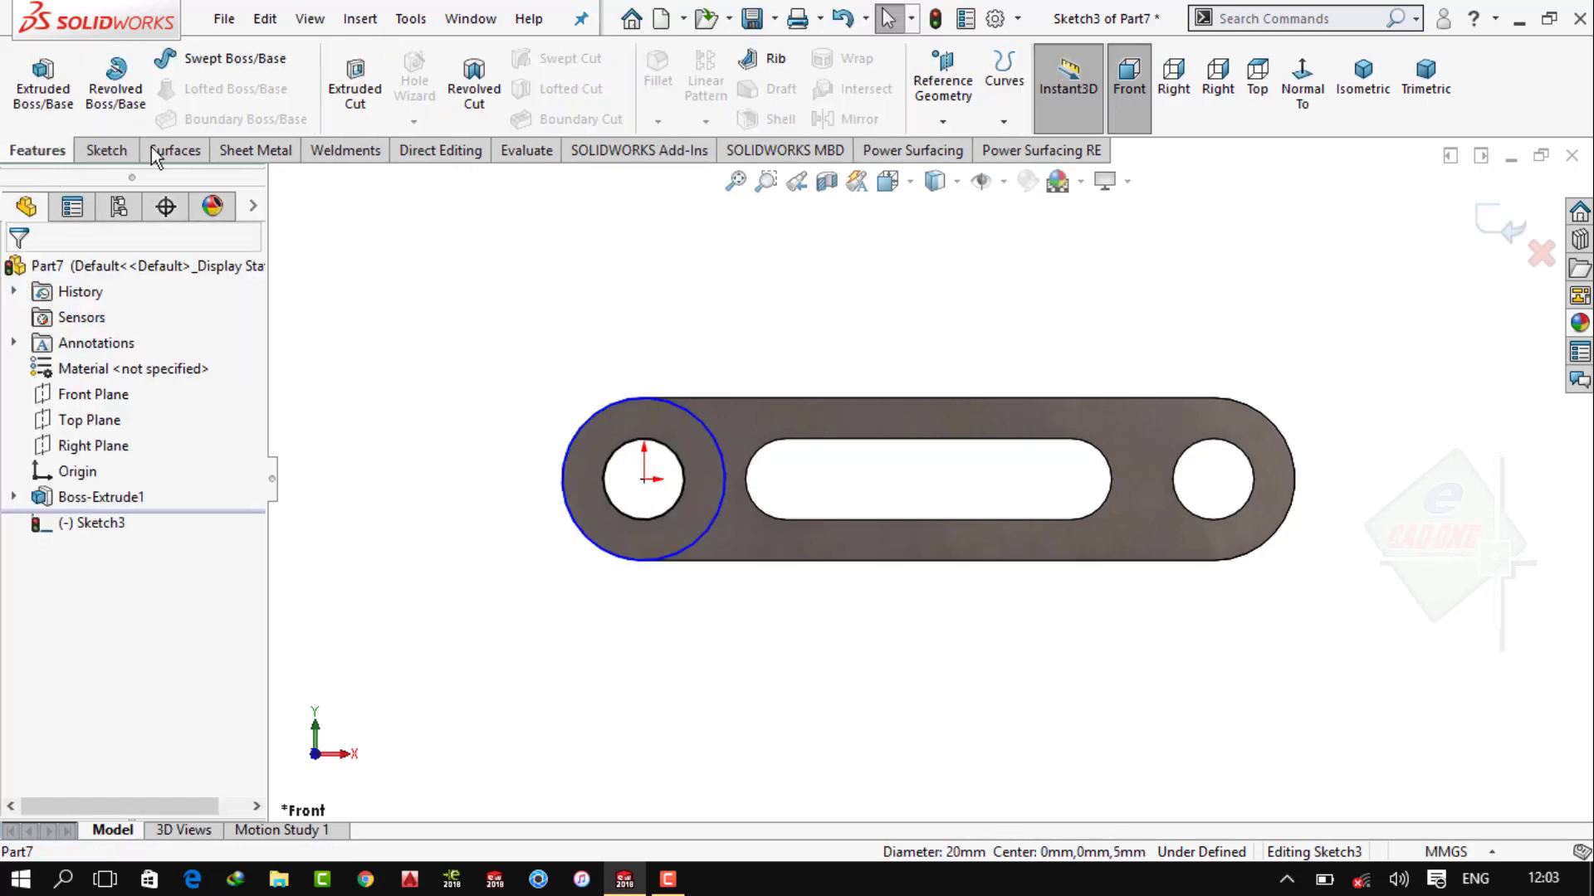
{"action": "left_click", "coordinate": [69, 86]}
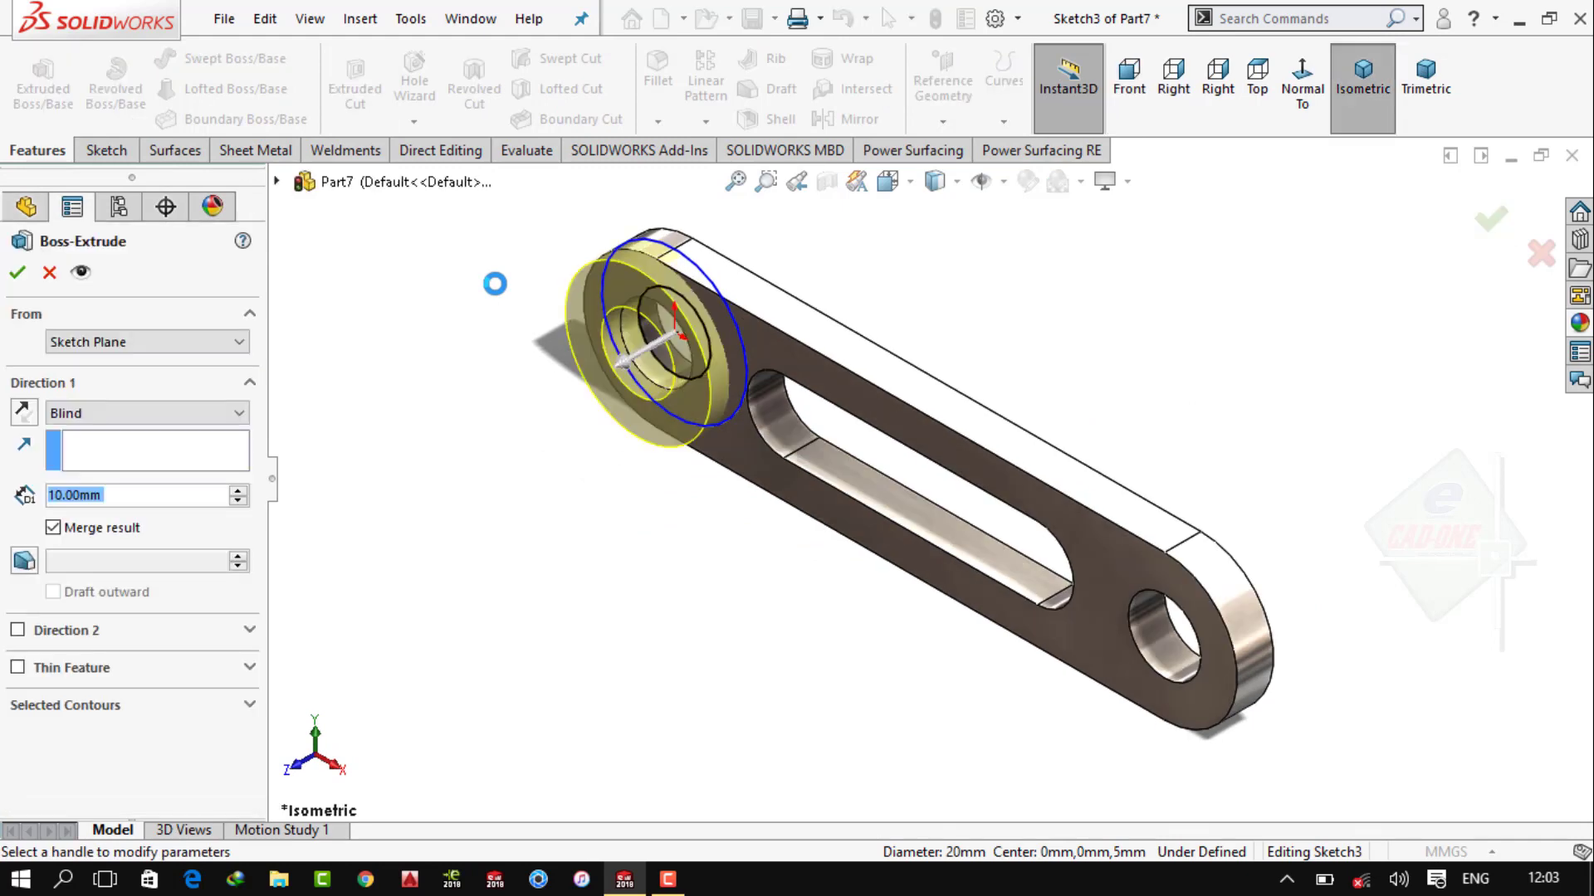
{"action": "key", "text": "Escape"}
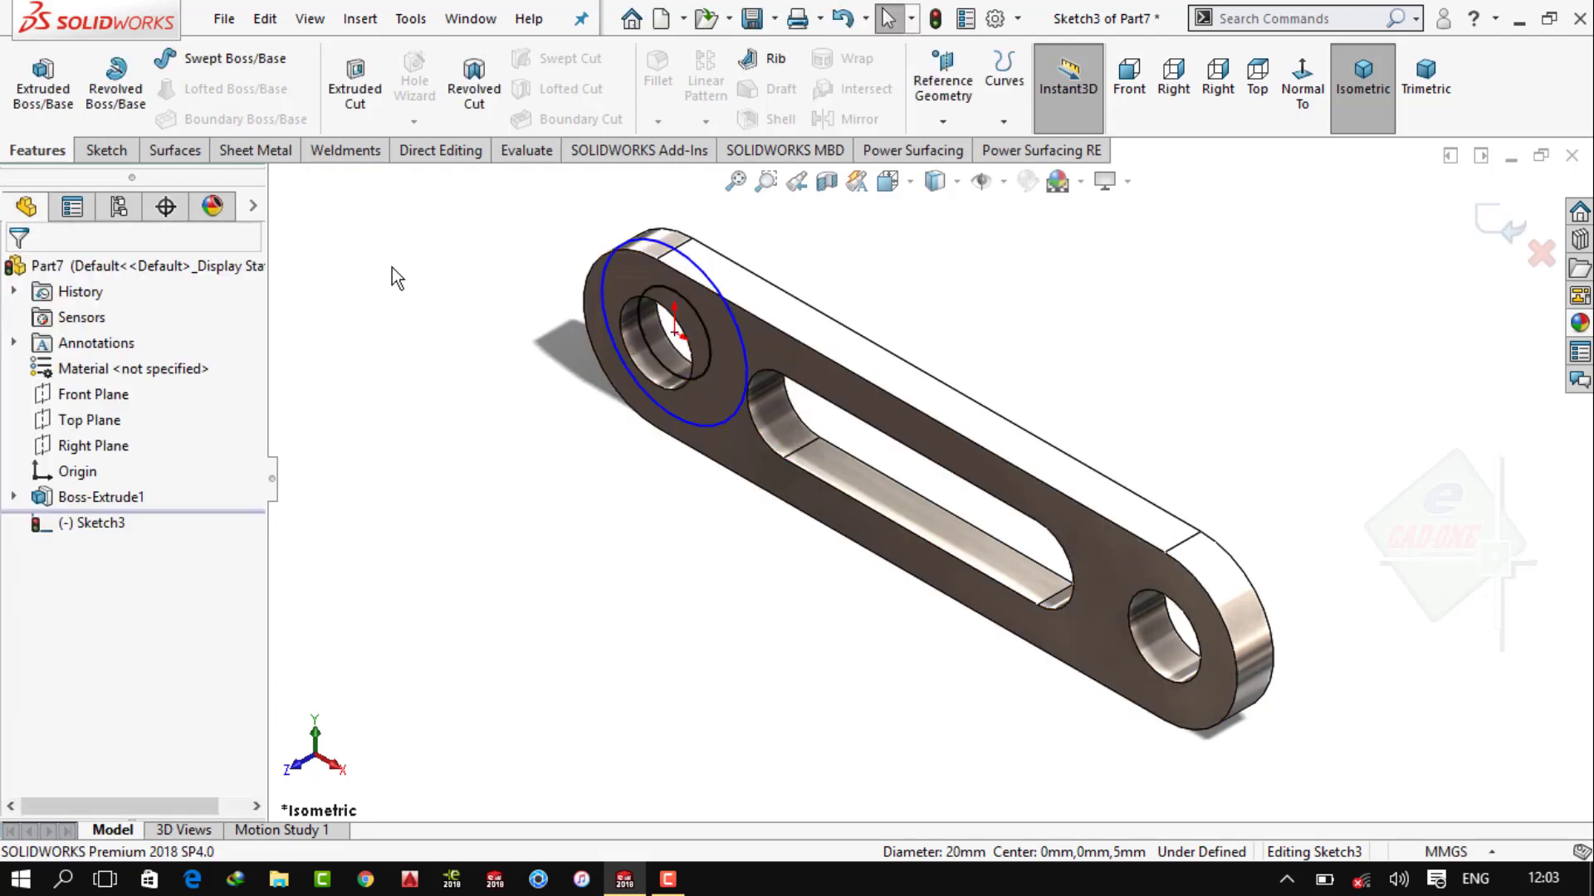
{"action": "left_click", "coordinate": [1302, 83]}
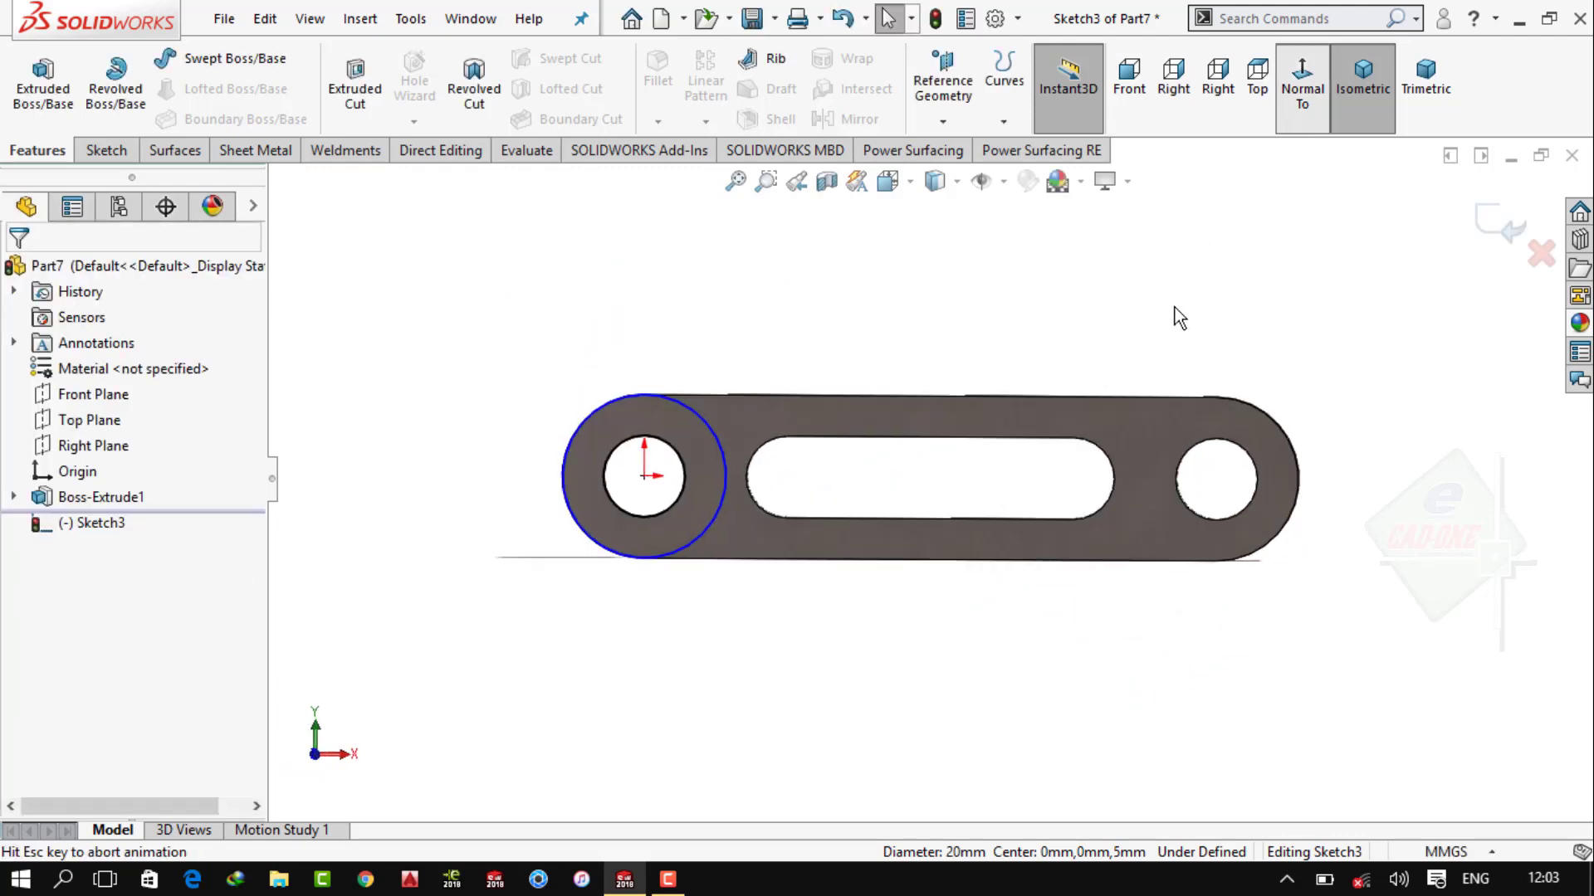
Draw a radius-20 circle centred on the right hole
{"action": "left_click", "coordinate": [106, 150]}
{"action": "left_click", "coordinate": [199, 59]}
{"action": "left_click", "coordinate": [1212, 479]}
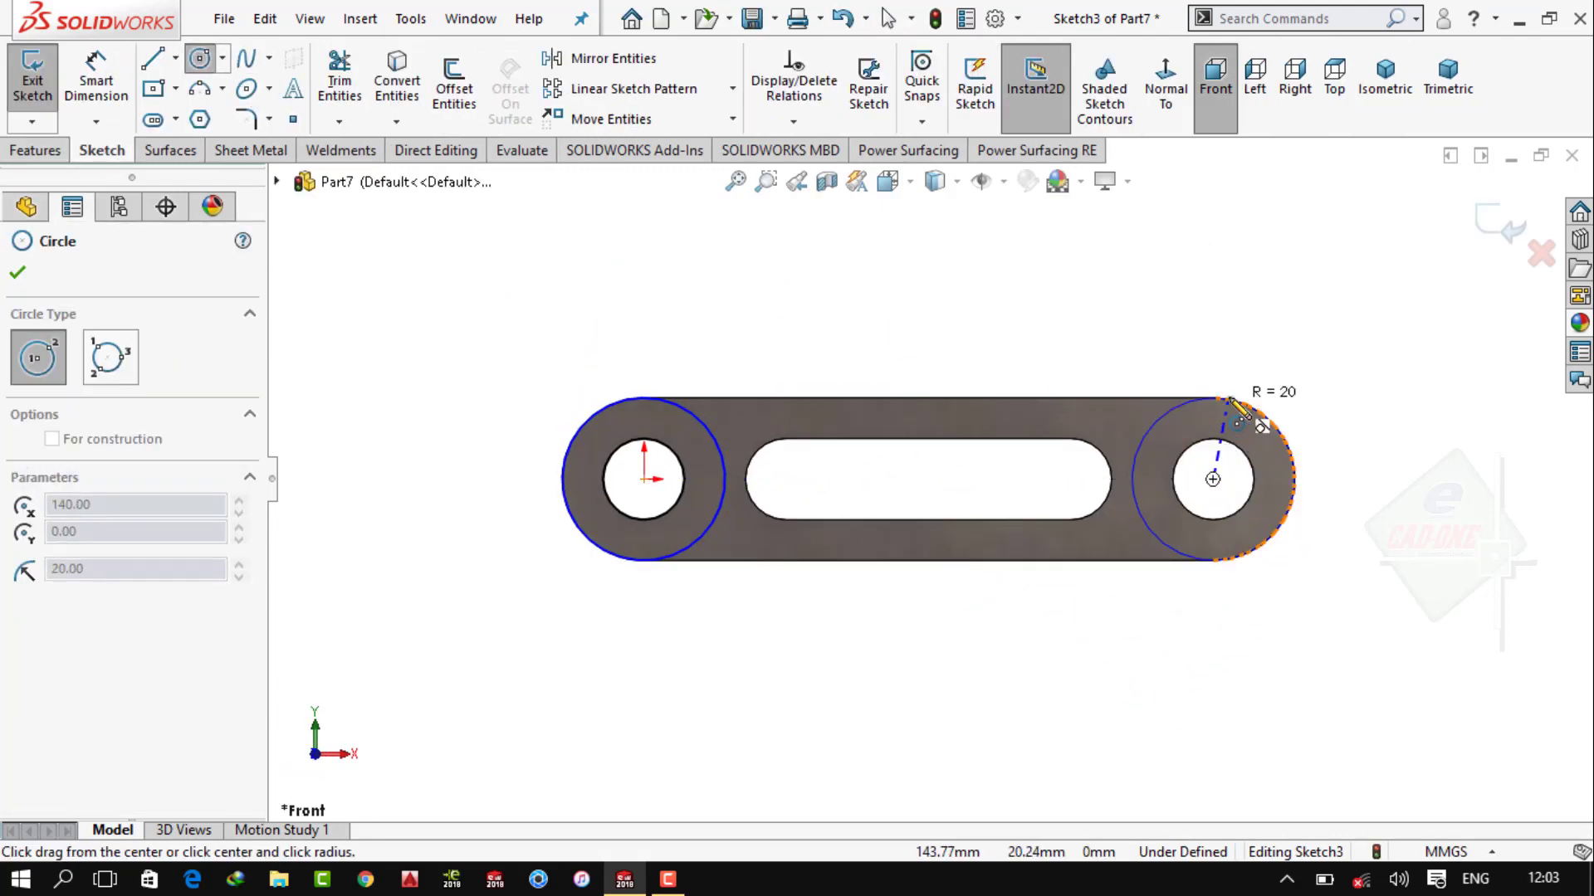
{"action": "left_click", "coordinate": [1228, 401]}
{"action": "key", "text": "Escape"}
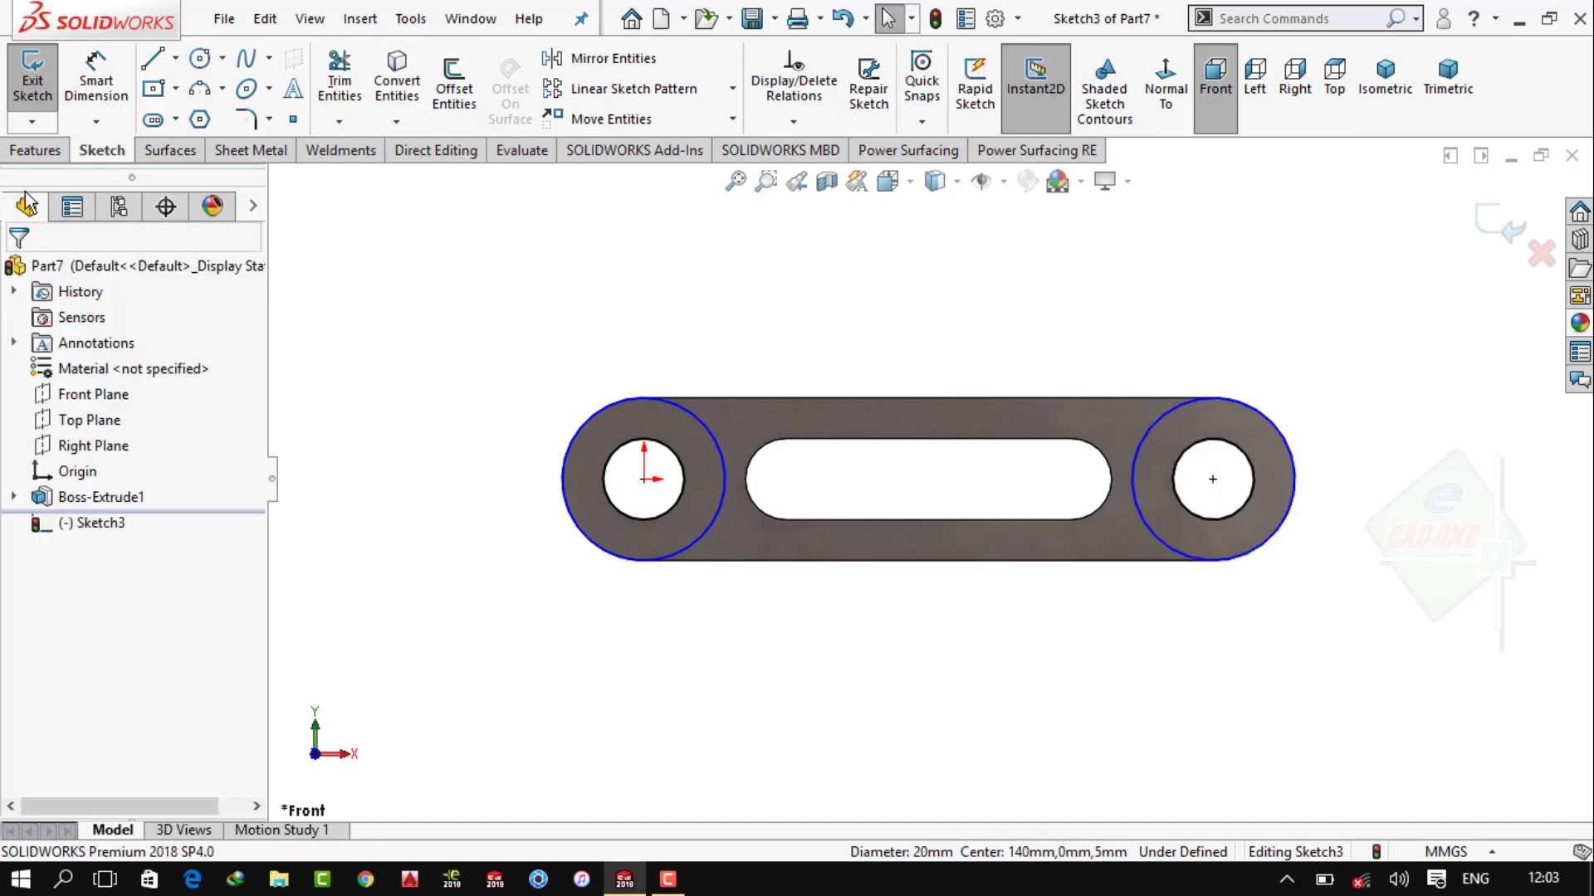
Extrude both rings 14 mm mid-plane into round end bosses
{"action": "left_click", "coordinate": [35, 150]}
{"action": "left_click", "coordinate": [43, 80]}
{"action": "left_click", "coordinate": [1302, 83]}
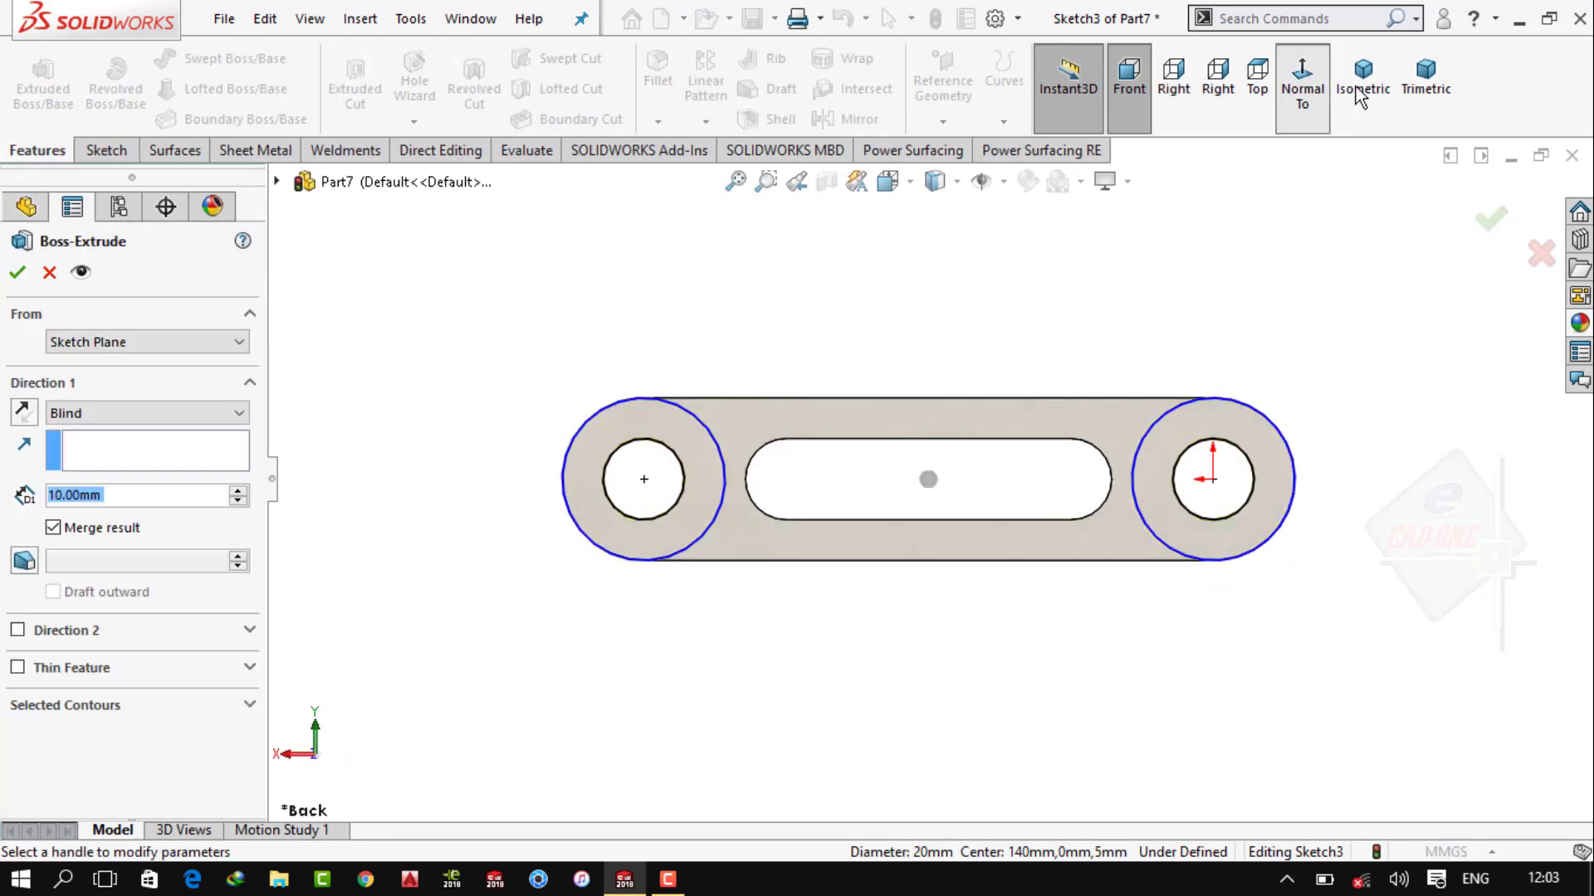
{"action": "left_click", "coordinate": [1362, 79]}
{"action": "left_click", "coordinate": [83, 413]}
{"action": "left_click", "coordinate": [116, 523]}
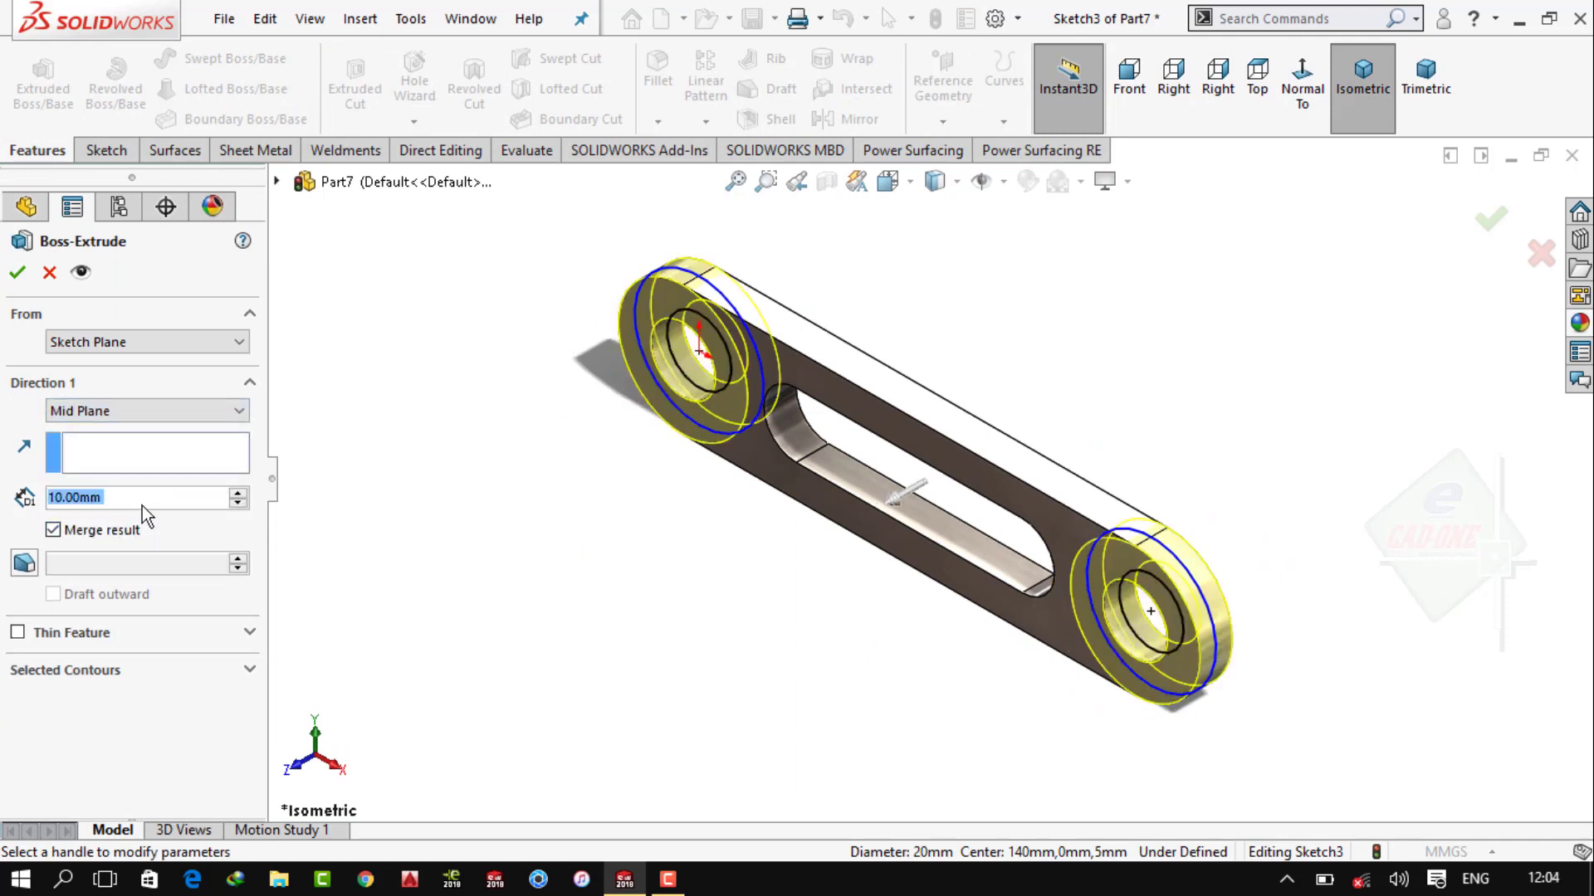
{"action": "type", "text": "14"}
{"action": "key", "text": "Return"}
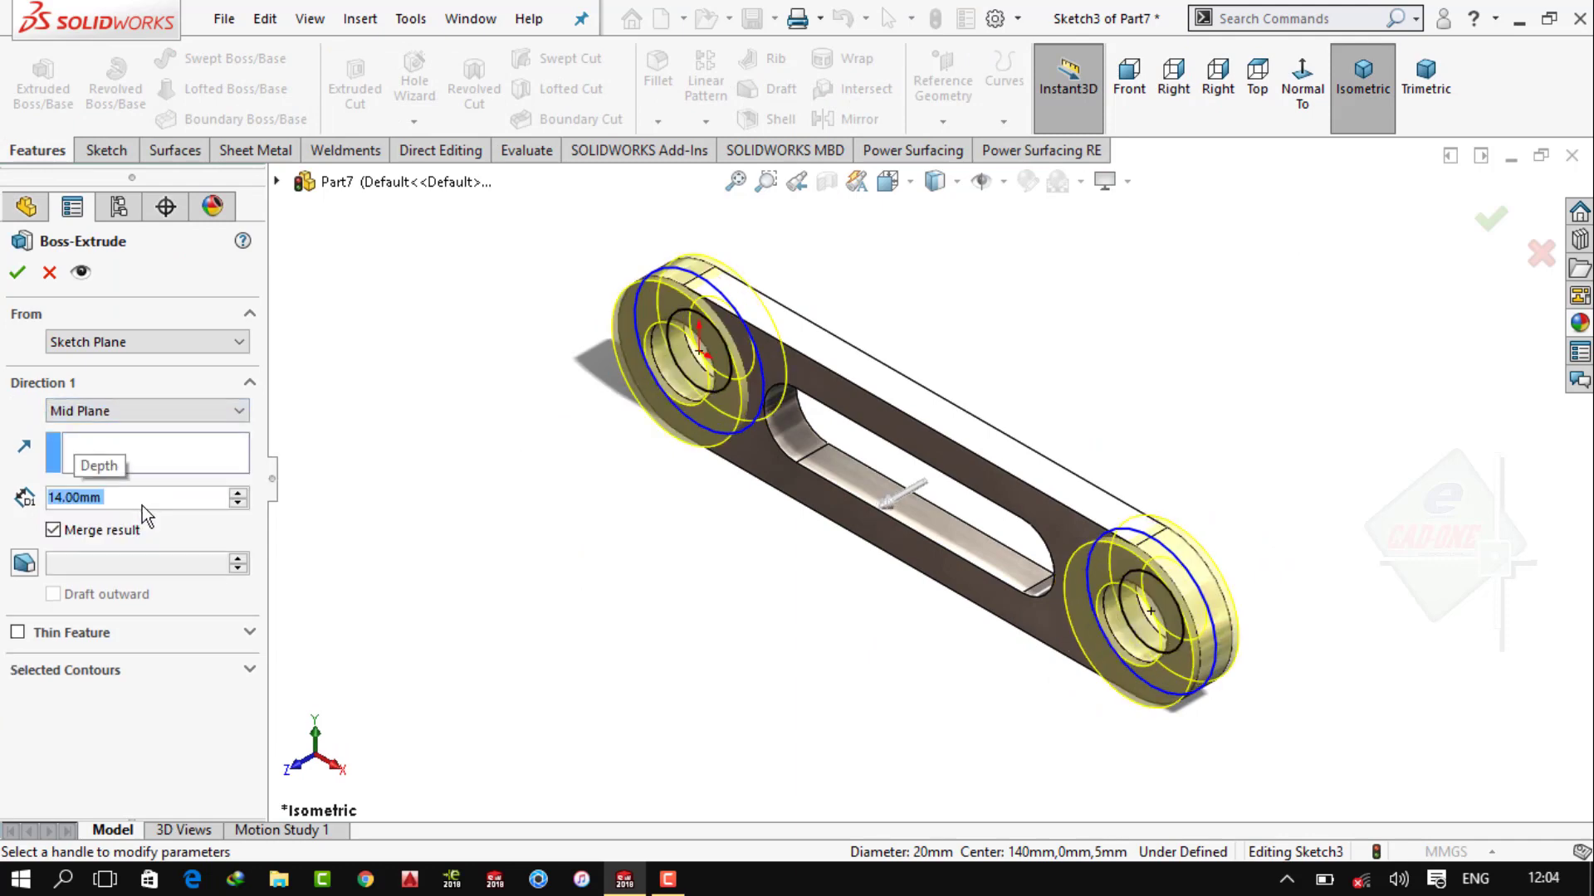
{"action": "key", "text": "Return"}
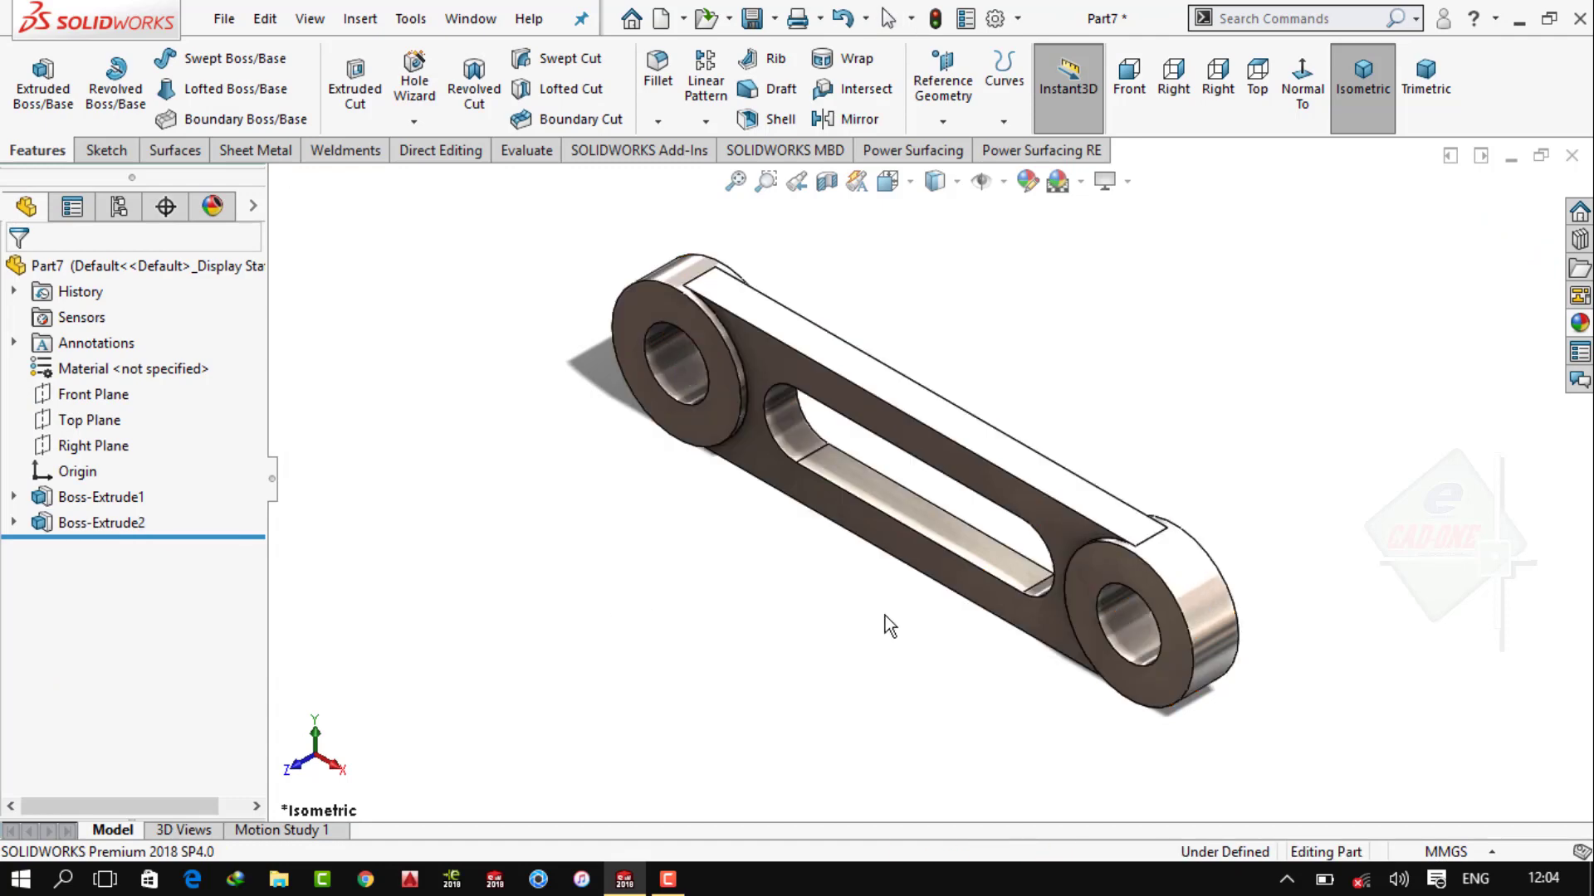
{"action": "mouse_move", "coordinate": [885, 622]}
{"action": "middle_mouse_down"}
{"action": "mouse_move", "coordinate": [764, 649]}
{"action": "mouse_move", "coordinate": [932, 656]}
{"action": "middle_mouse_up"}
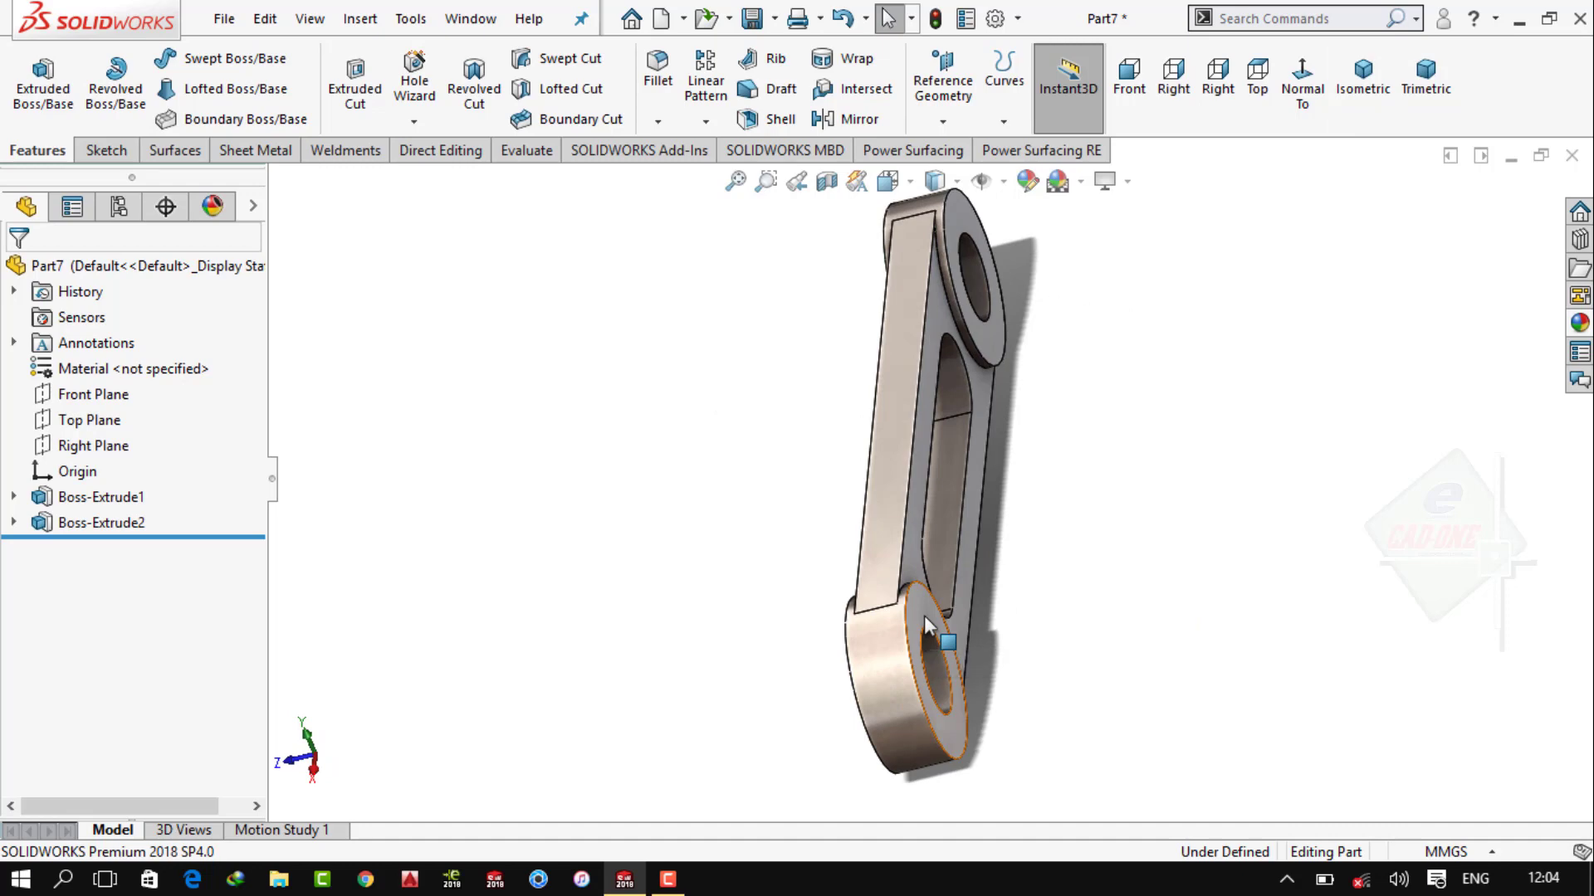
Start a new sketch on the Front Plane, viewed at an oblique angle
{"action": "left_click", "coordinate": [924, 615]}
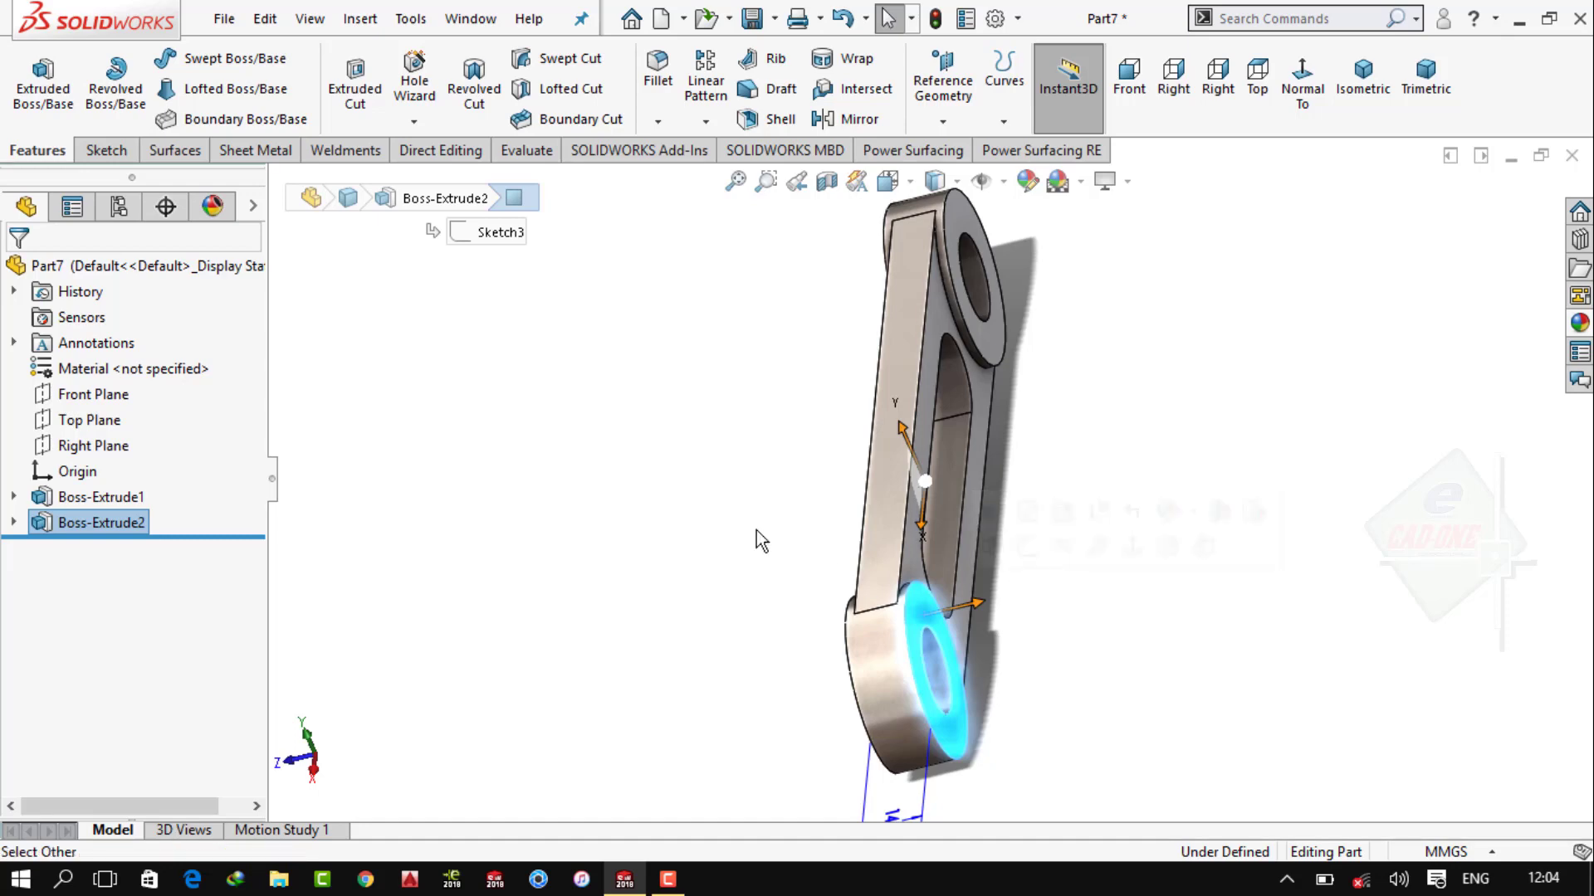
{"action": "left_click", "coordinate": [672, 509]}
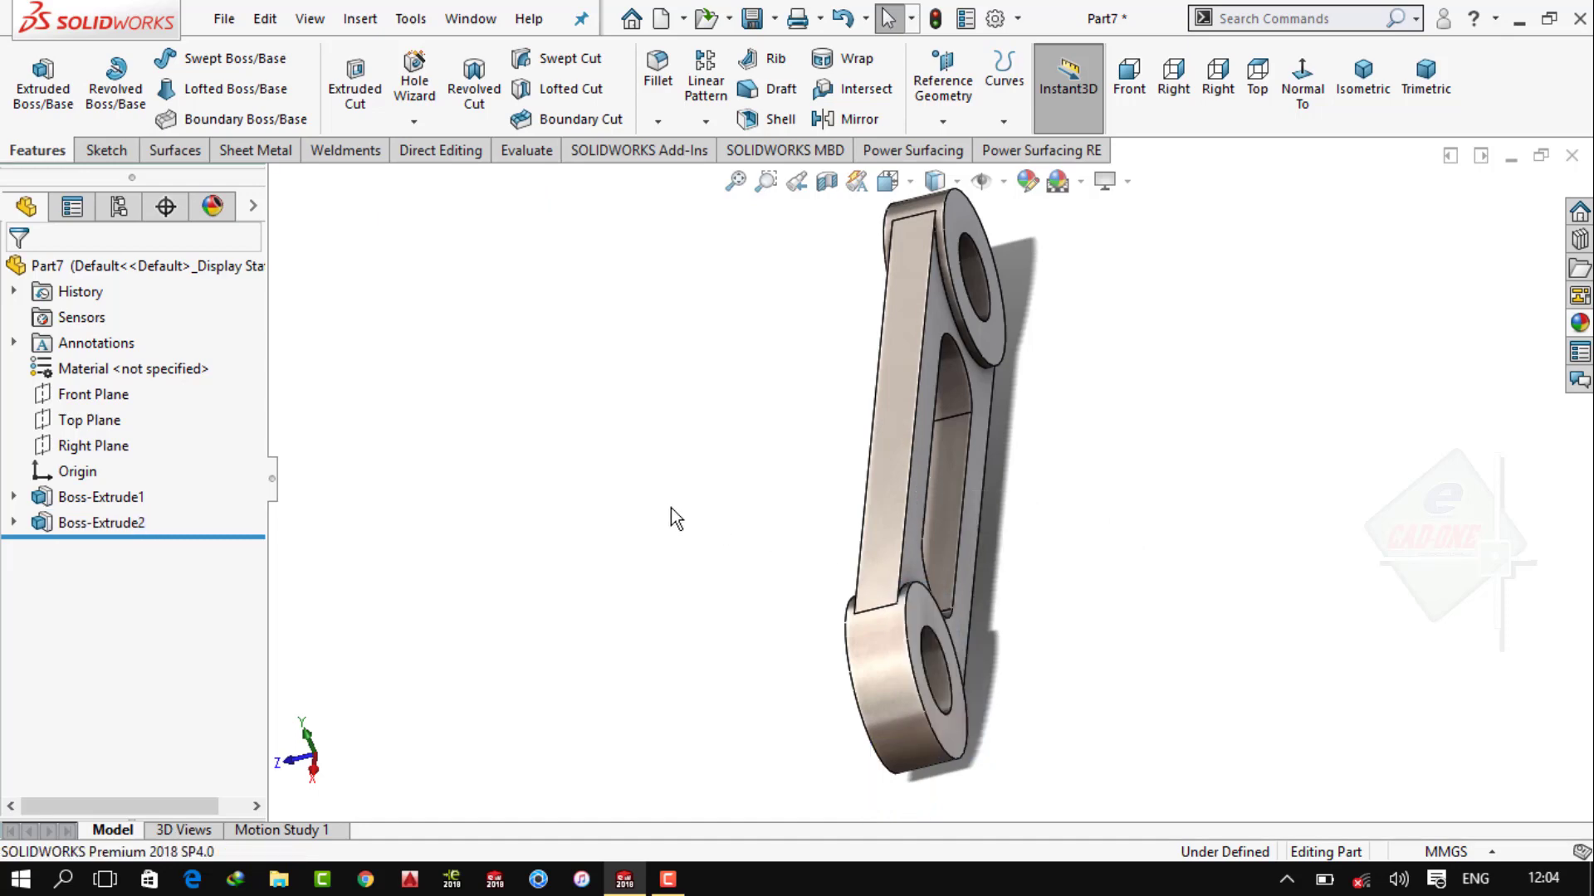
{"action": "left_click", "coordinate": [915, 614]}
{"action": "left_click", "coordinate": [695, 556]}
{"action": "left_click", "coordinate": [1363, 78]}
{"action": "left_click", "coordinate": [116, 398]}
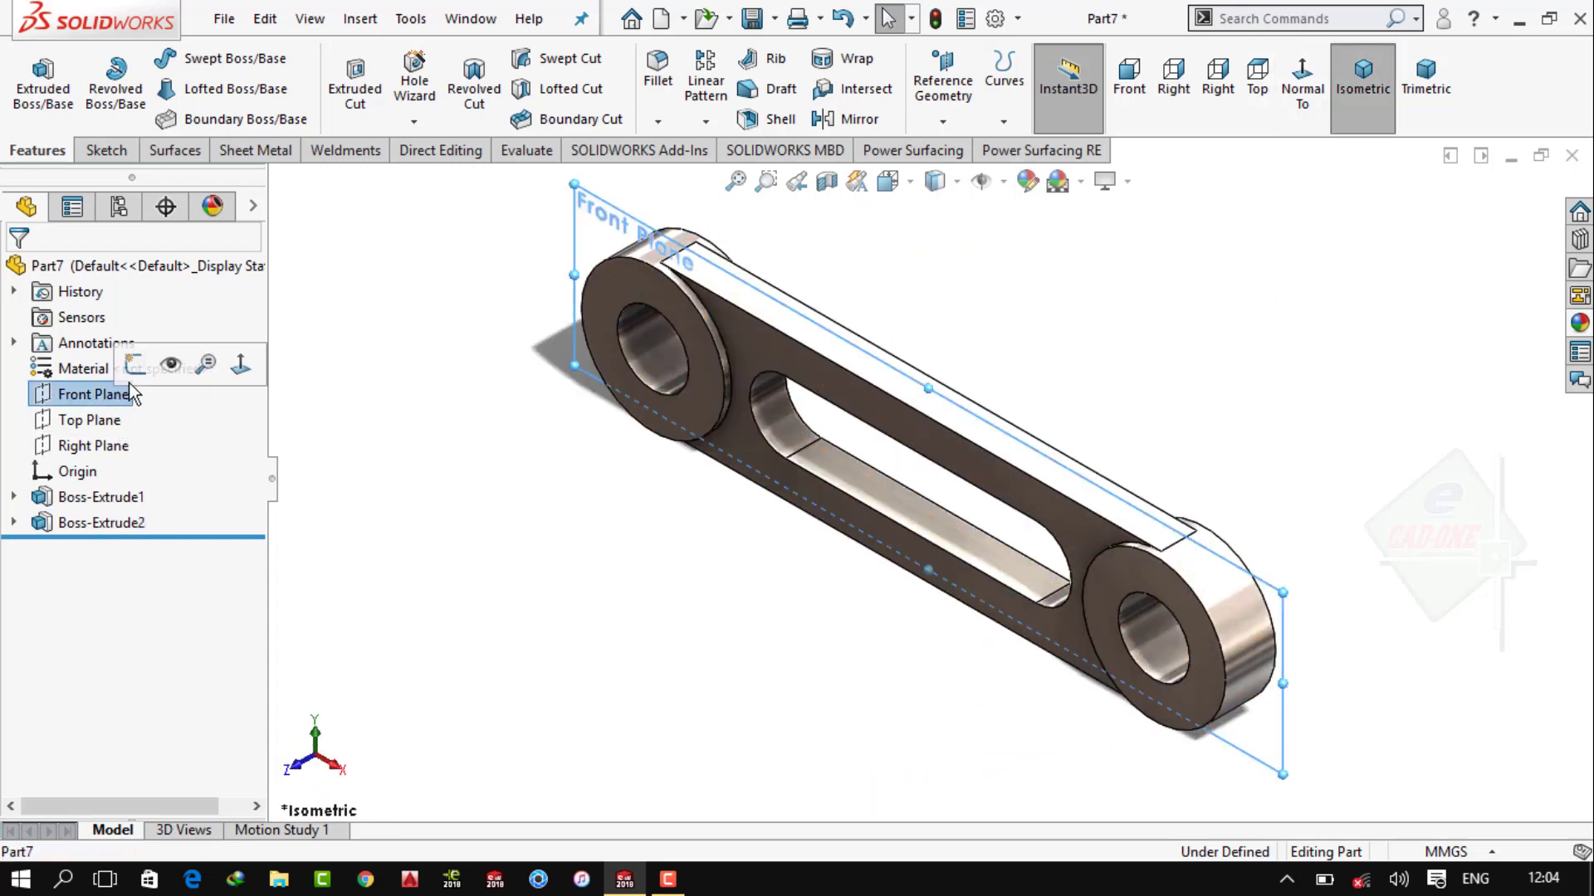
{"action": "left_click", "coordinate": [166, 358]}
{"action": "mouse_move", "coordinate": [1032, 366]}
{"action": "middle_mouse_down"}
{"action": "mouse_move", "coordinate": [912, 510]}
{"action": "mouse_move", "coordinate": [1134, 587]}
{"action": "middle_mouse_up"}
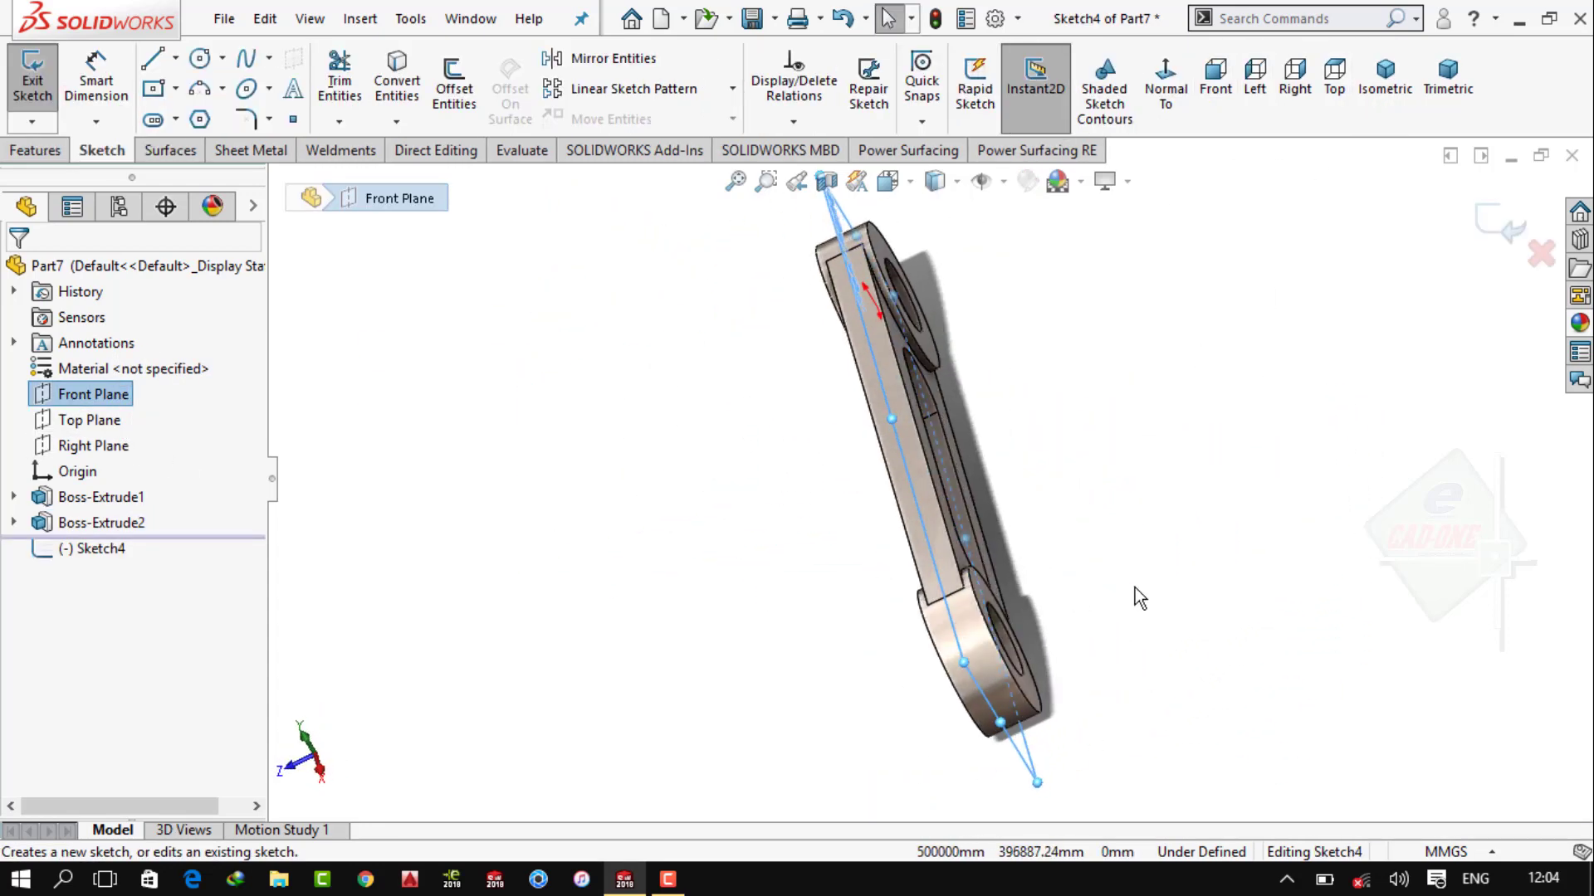
Convert the lower boss's outer edge and inner hole edge into sketch circles
{"action": "left_click", "coordinate": [396, 83]}
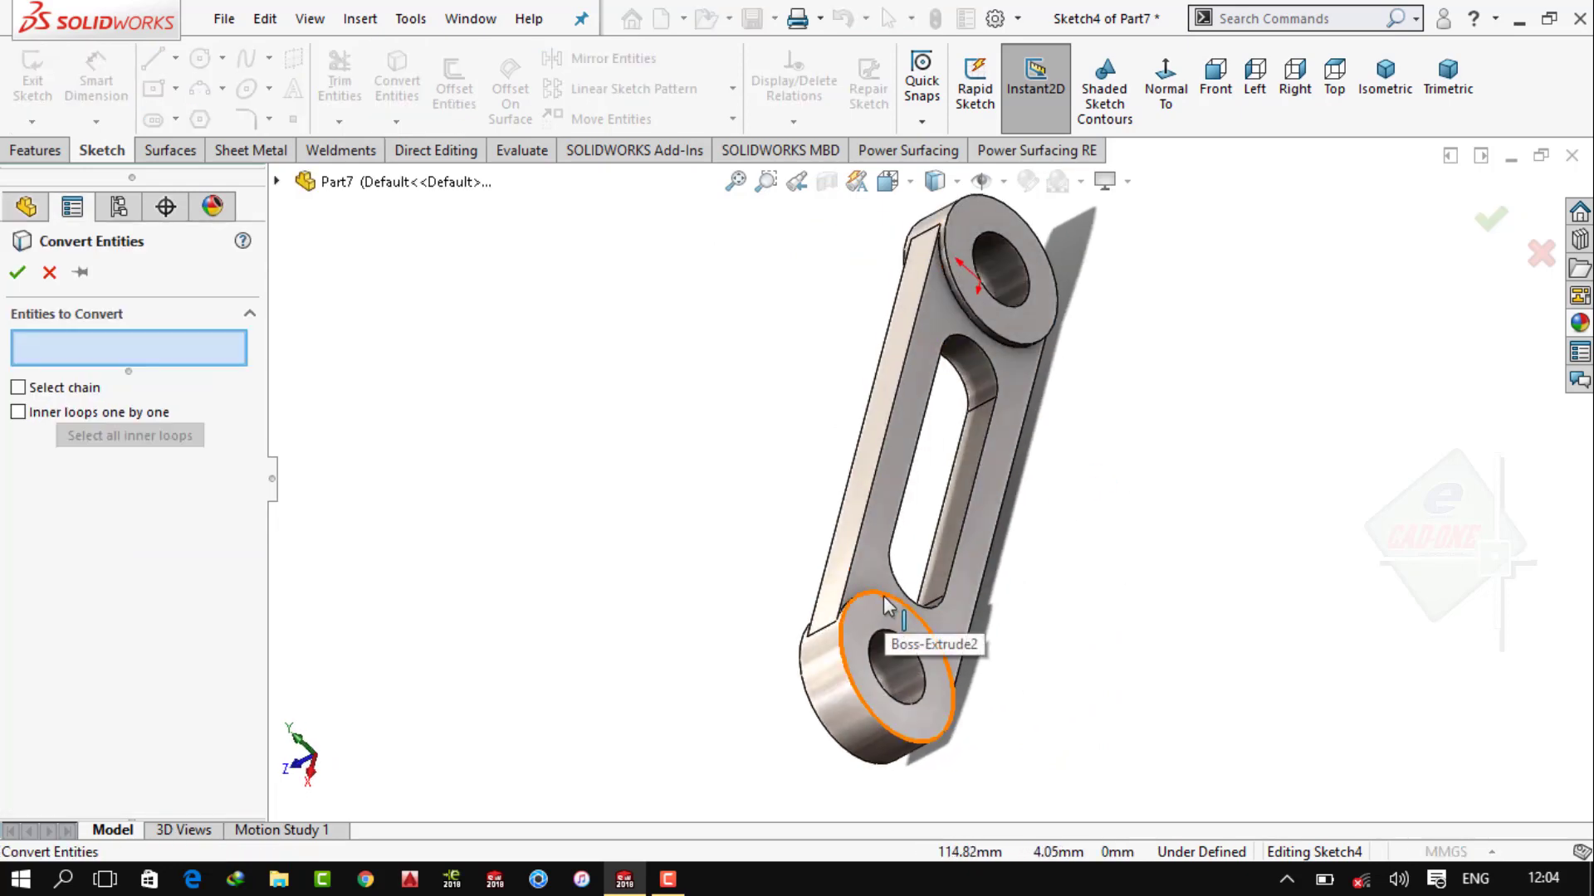
{"action": "left_click", "coordinate": [899, 614]}
{"action": "left_click", "coordinate": [885, 653]}
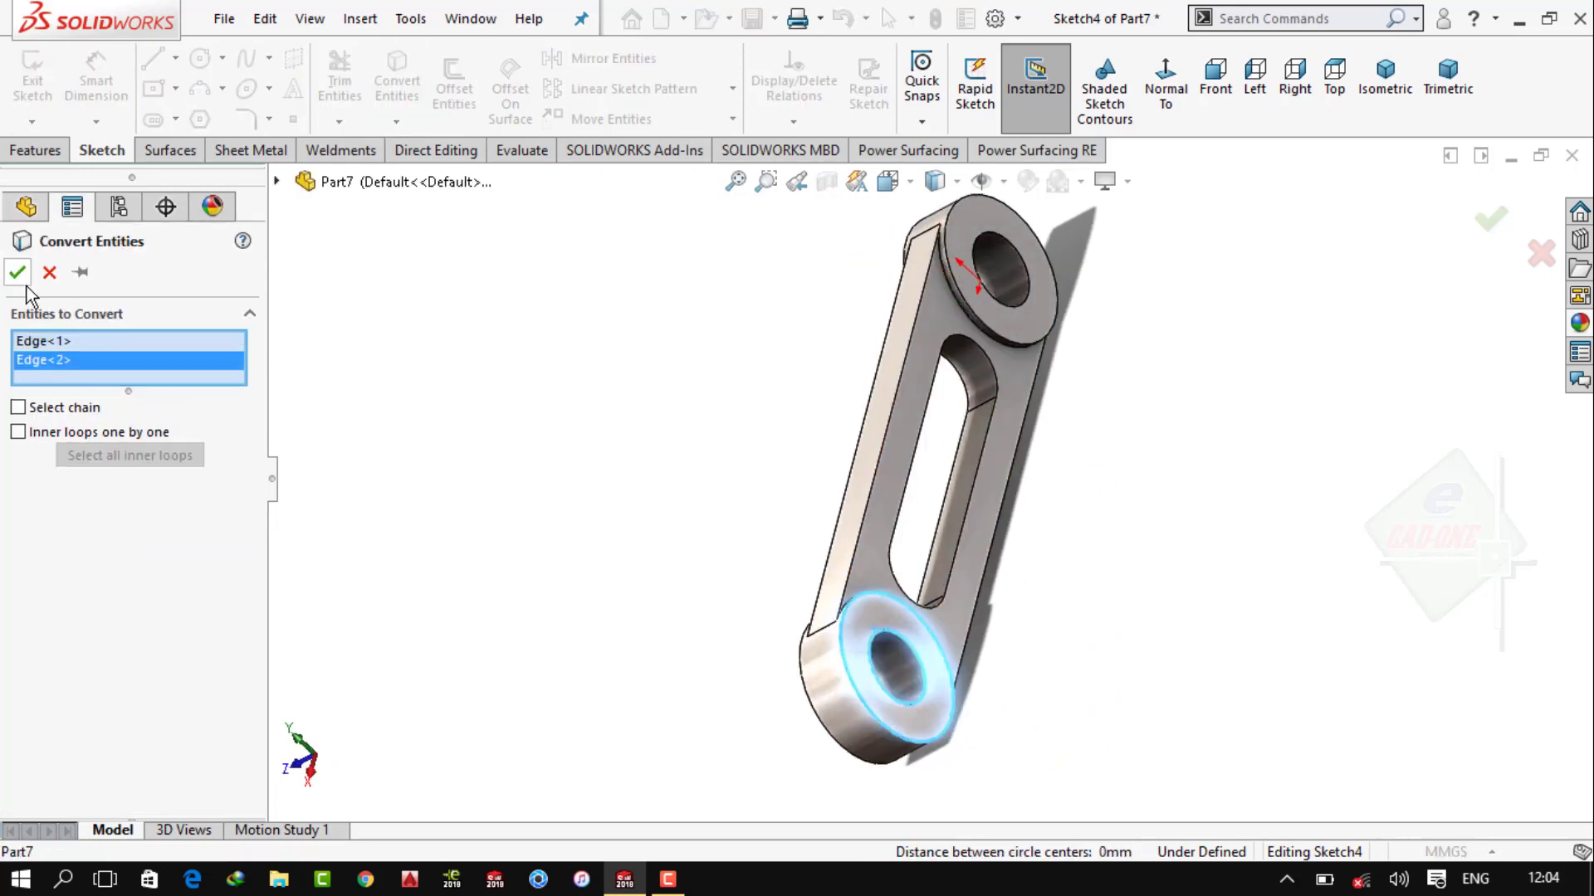
{"action": "left_click", "coordinate": [21, 276]}
Extrude the converted circles as a 14 mm blind boss in the reversed direction
{"action": "left_click", "coordinate": [35, 150]}
{"action": "left_click", "coordinate": [43, 83]}
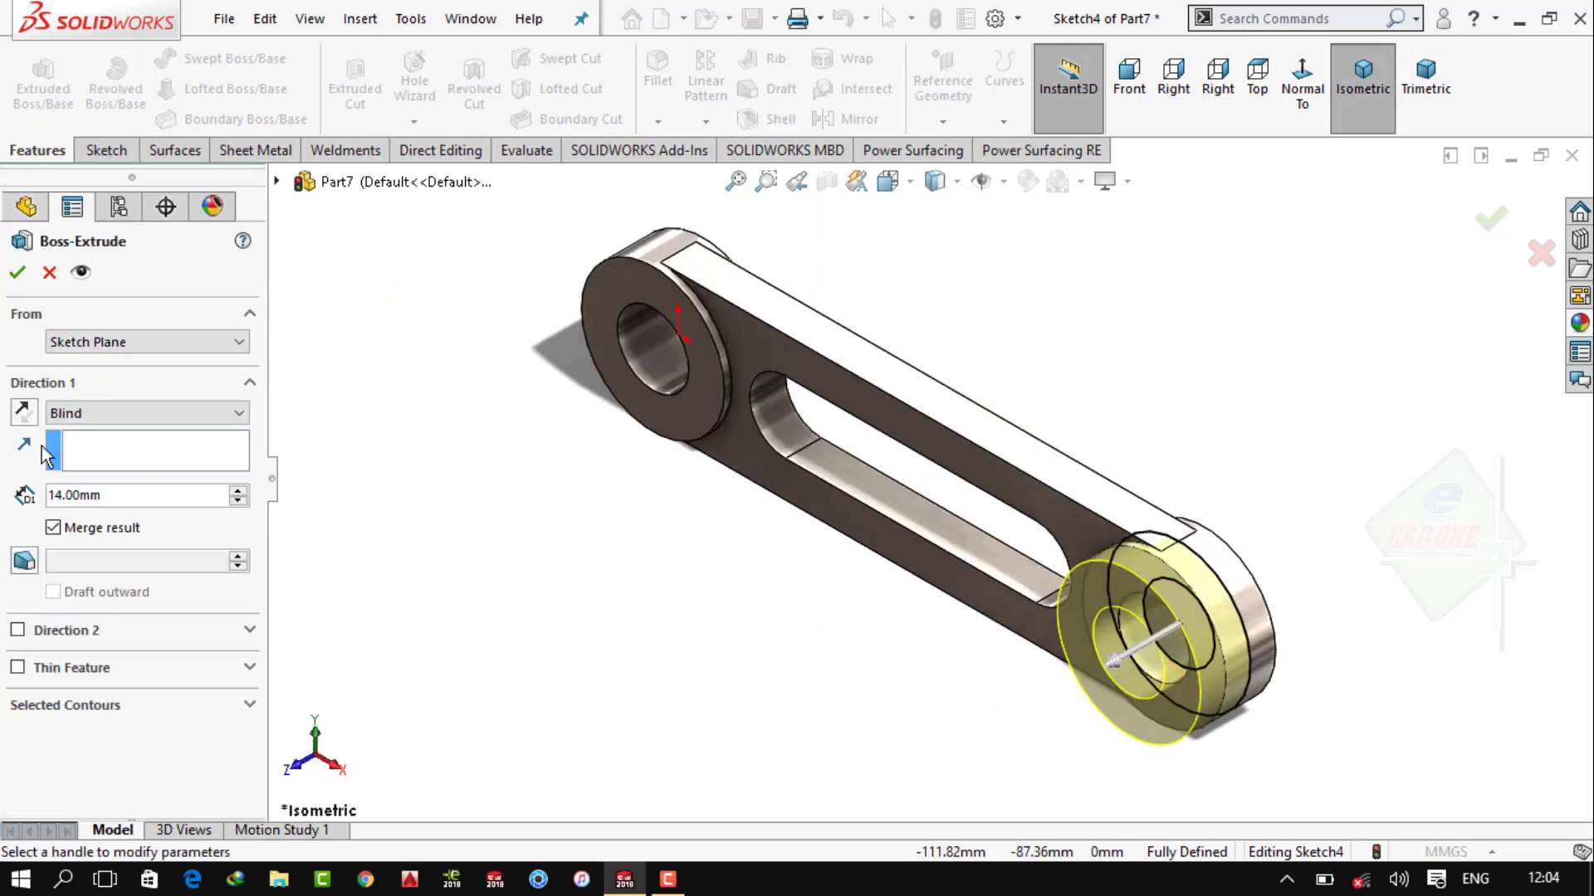
{"action": "left_click", "coordinate": [25, 414]}
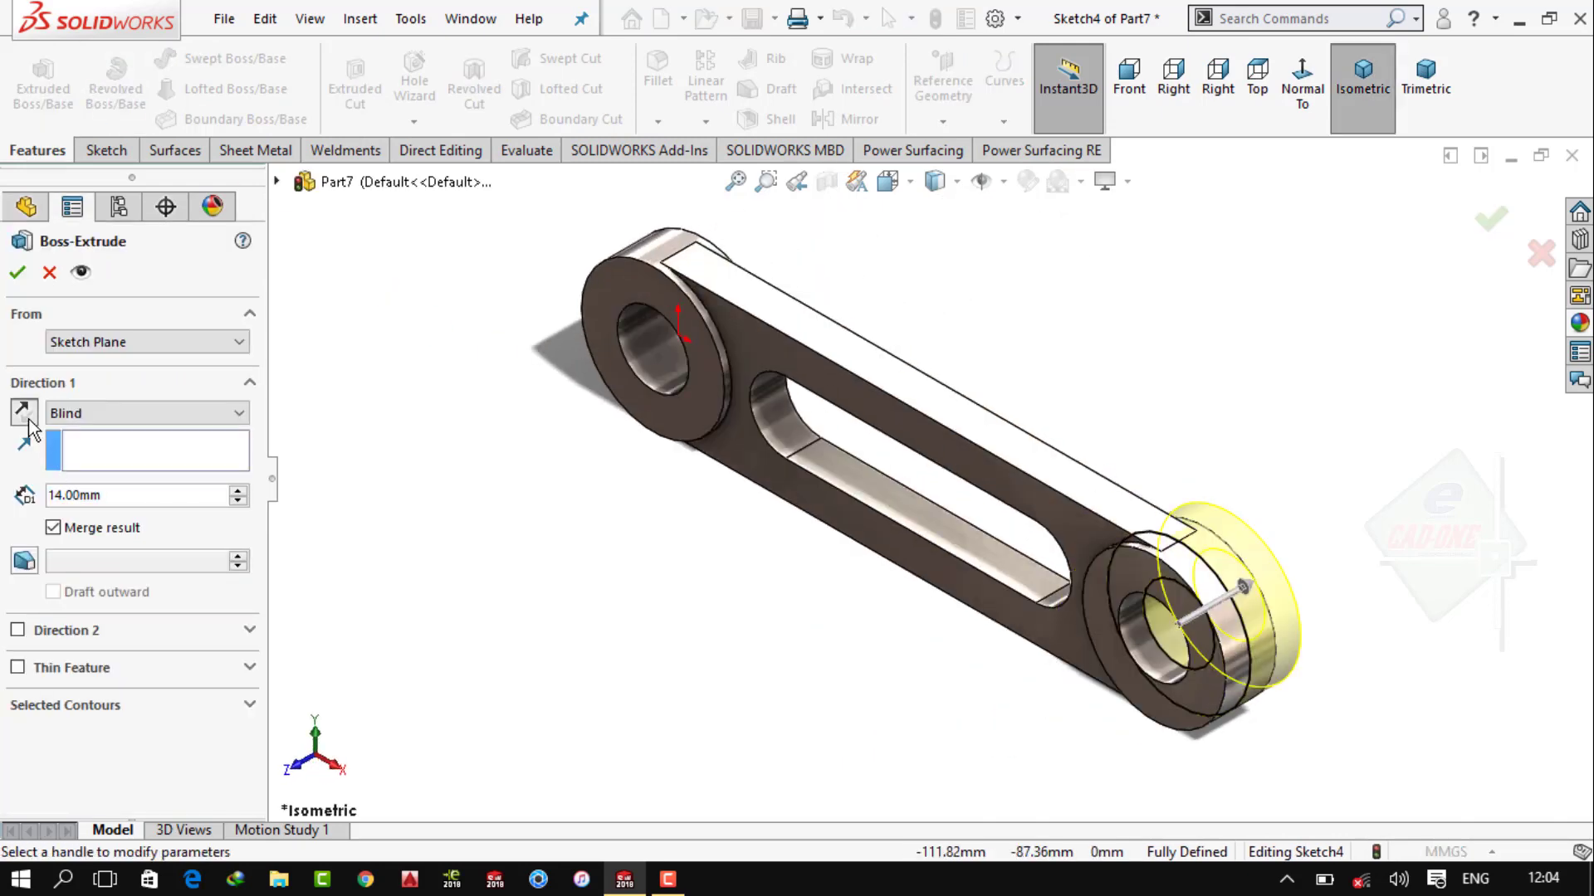
{"action": "left_click", "coordinate": [16, 272]}
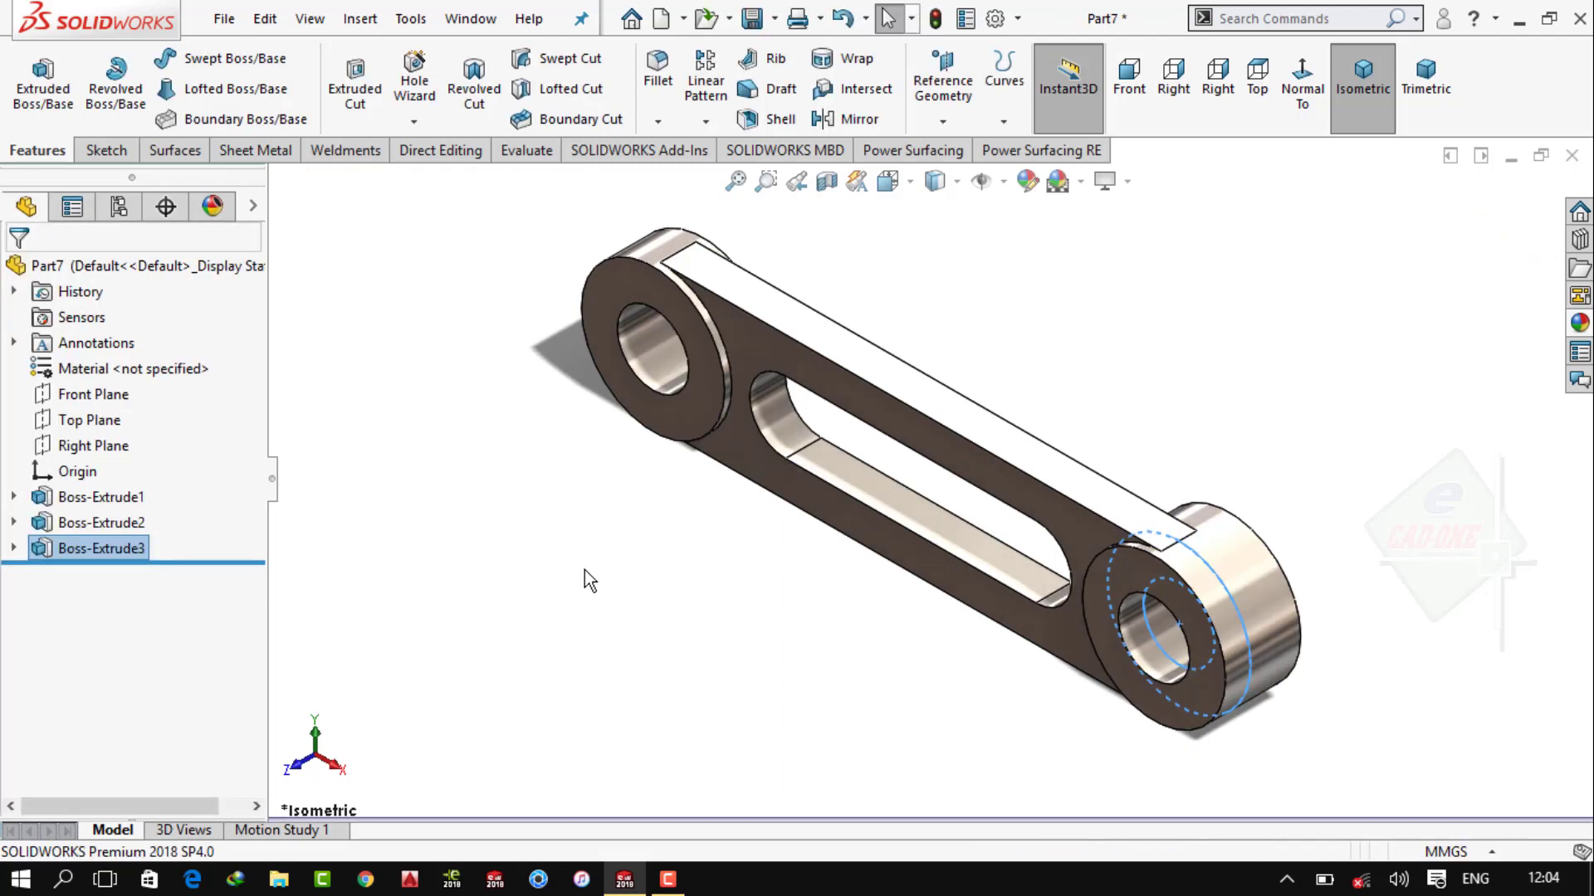
{"action": "middle_click_drag", "start_coordinate": [584, 570], "coordinate": [556, 552]}
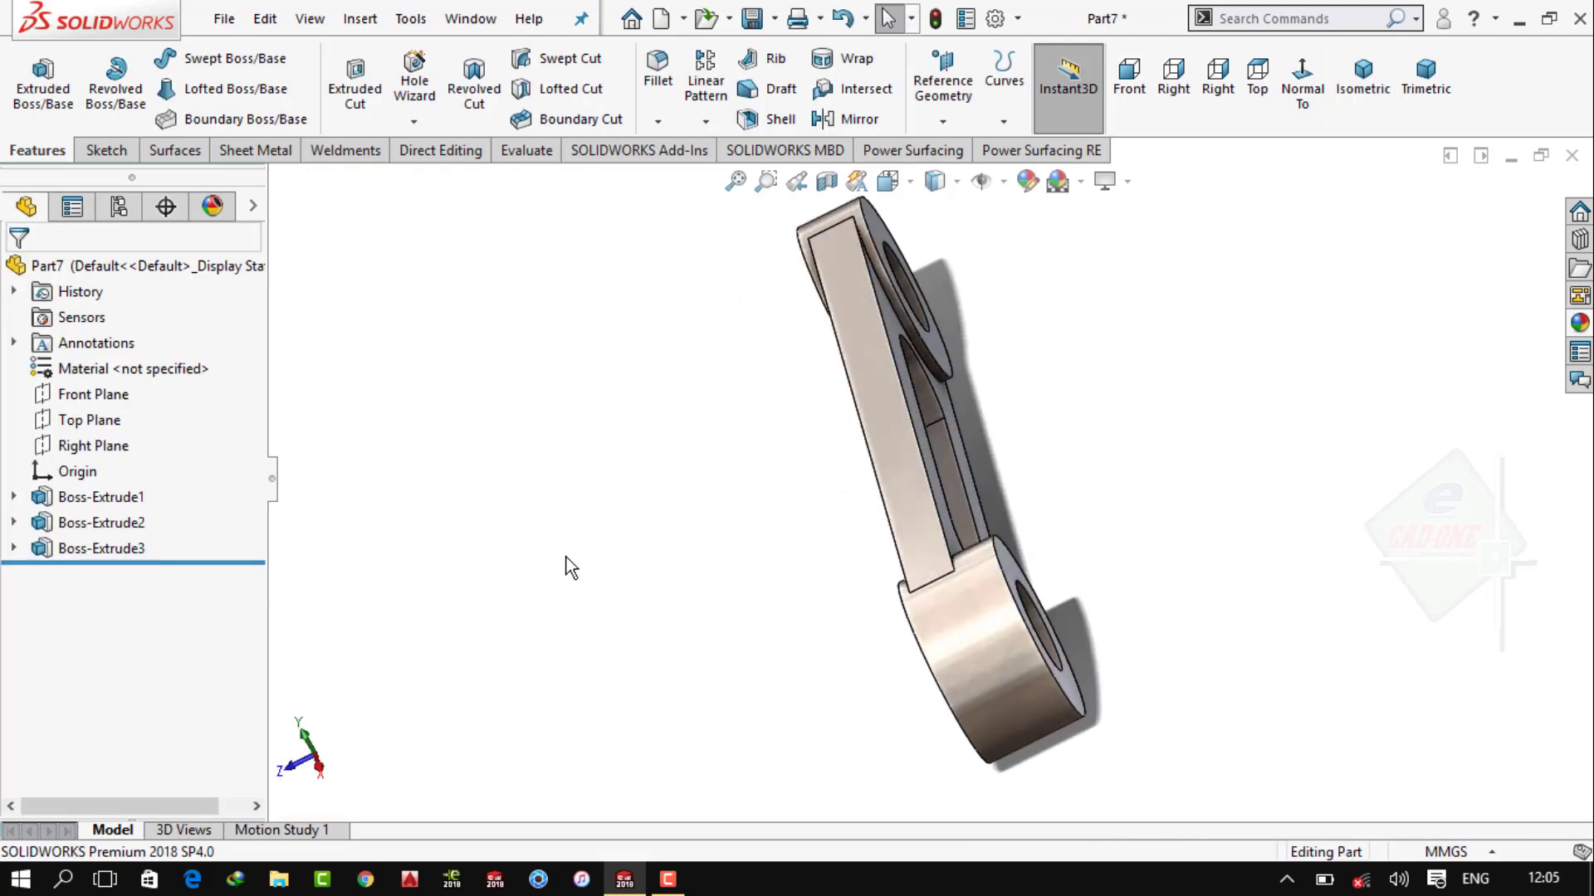
Undo the last boss extrusion and exit the sketch
{"action": "key", "text": "ctrl+z"}
{"action": "key", "text": "ctrl+1"}
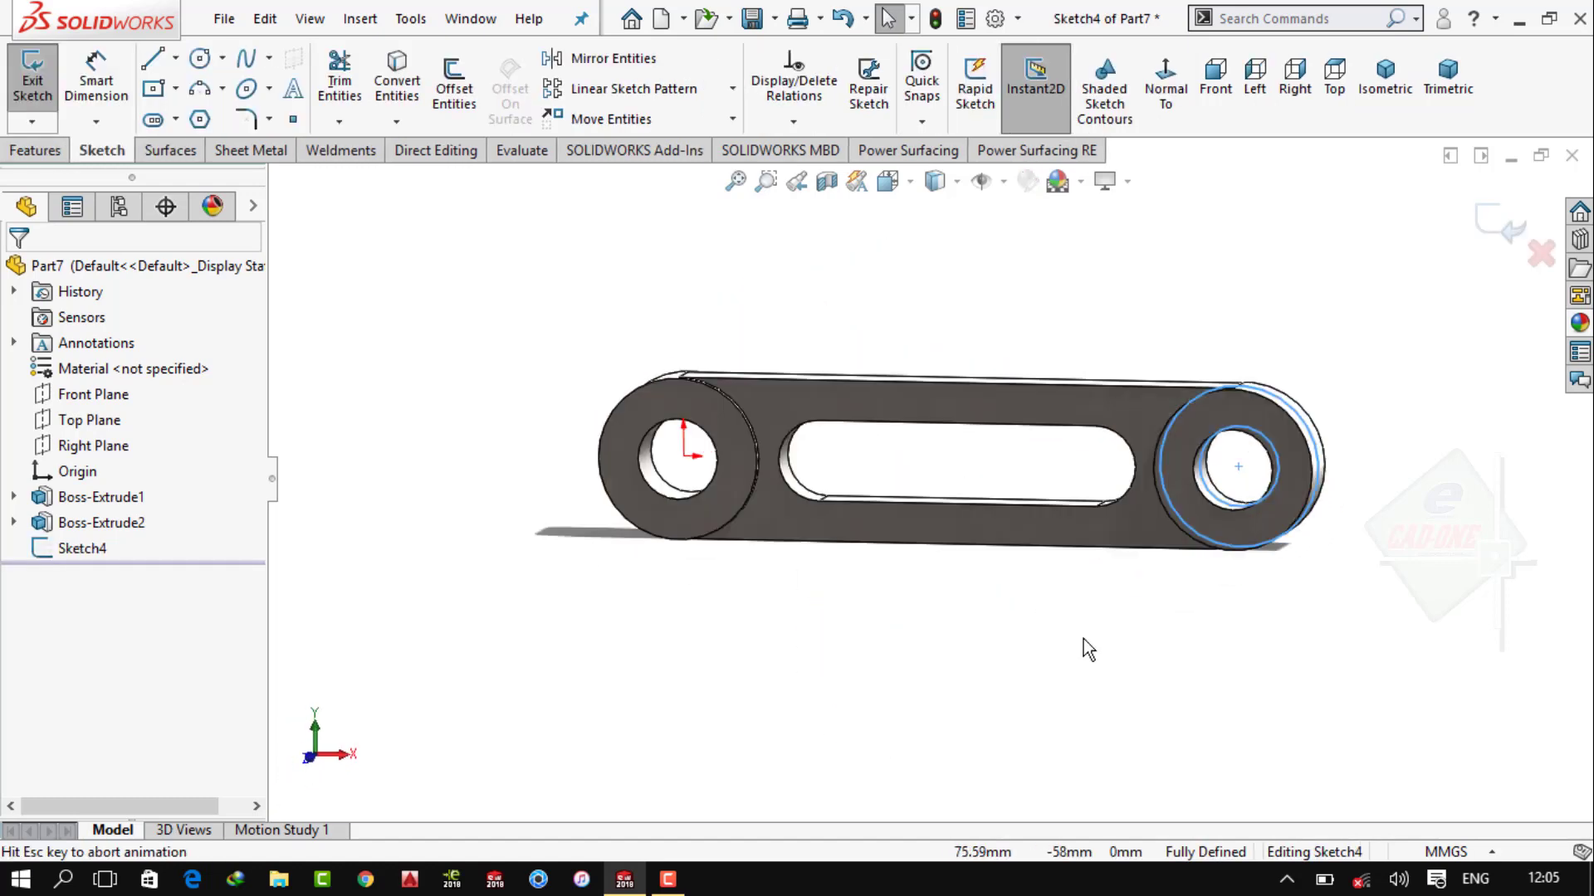
{"action": "middle_click_drag", "start_coordinate": [1167, 561], "coordinate": [1228, 531]}
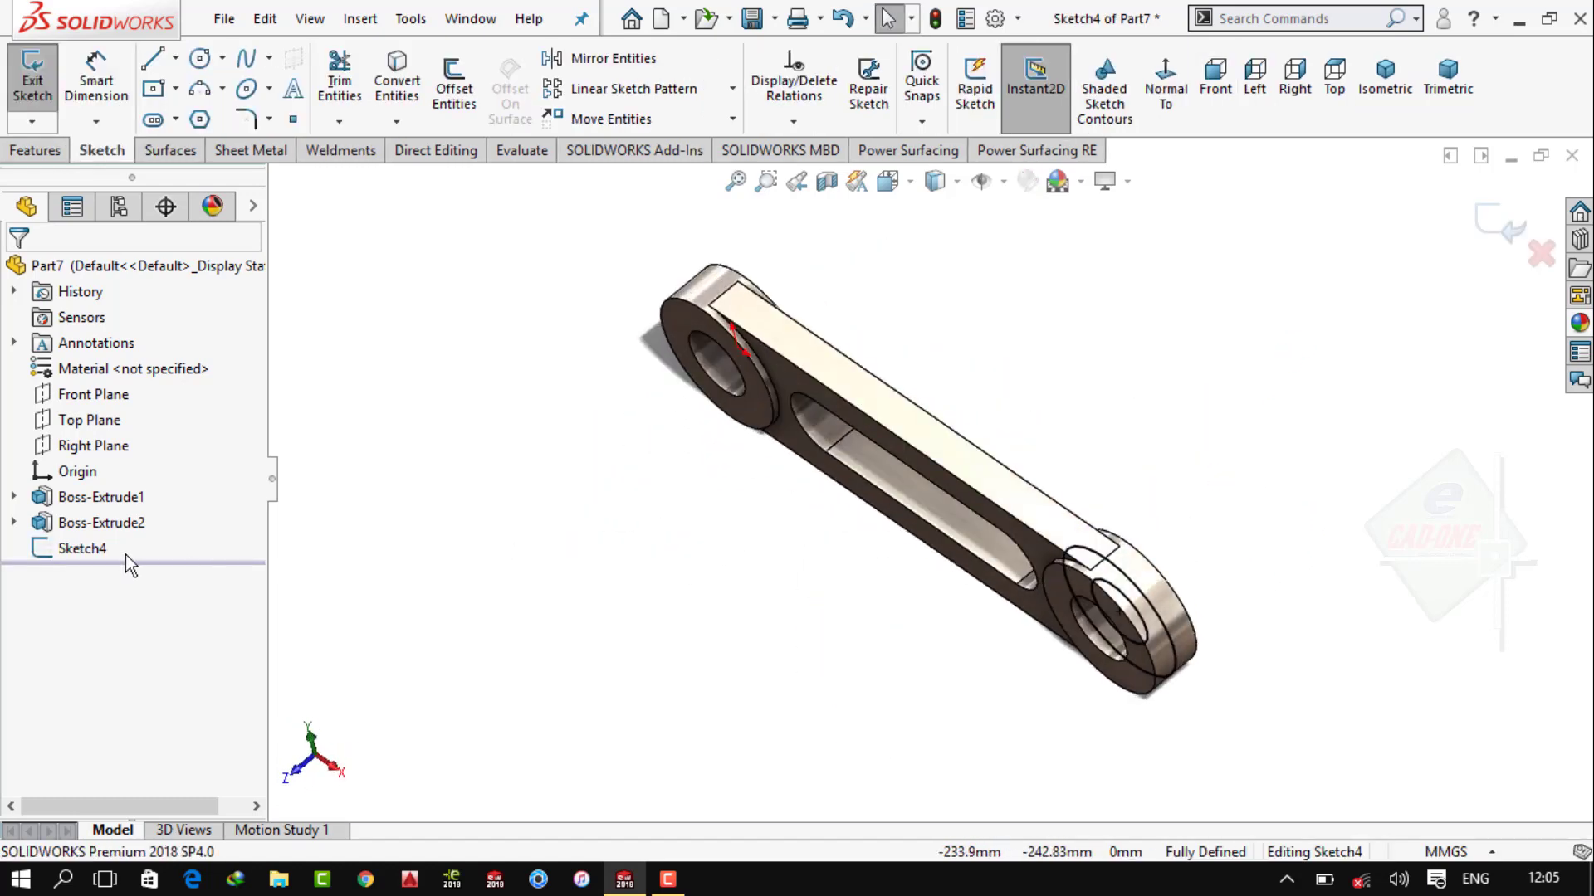
{"action": "right_click", "coordinate": [83, 548]}
{"action": "left_click", "coordinate": [913, 536]}
{"action": "left_click", "coordinate": [1509, 243]}
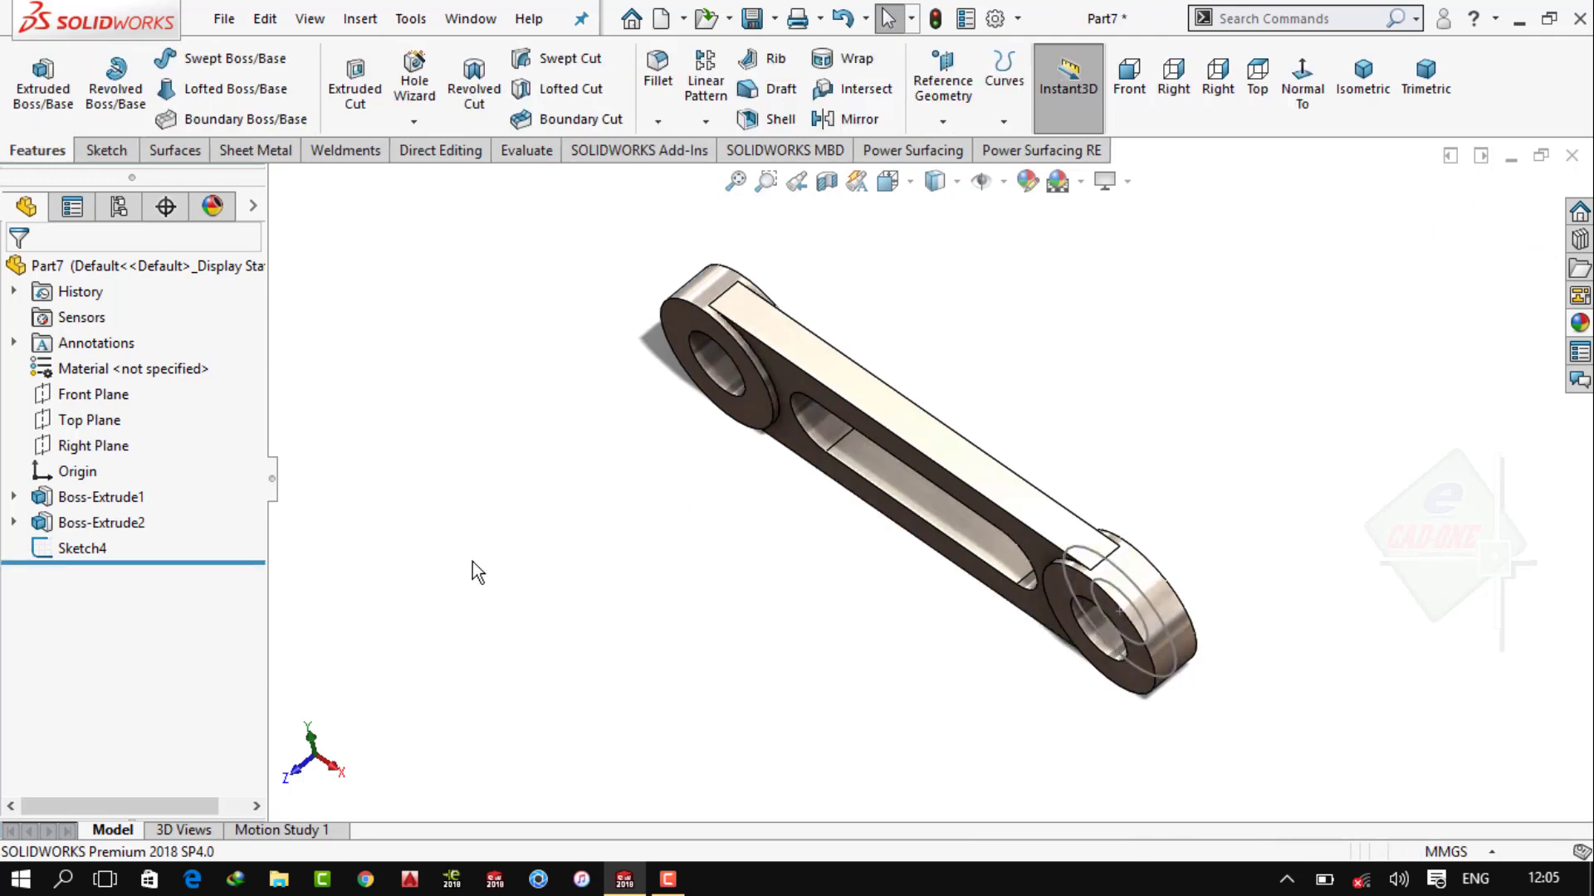
Delete Sketch4 from the FeatureManager tree, confirming the deletion
{"action": "right_click", "coordinate": [83, 548]}
{"action": "left_click", "coordinate": [118, 592]}
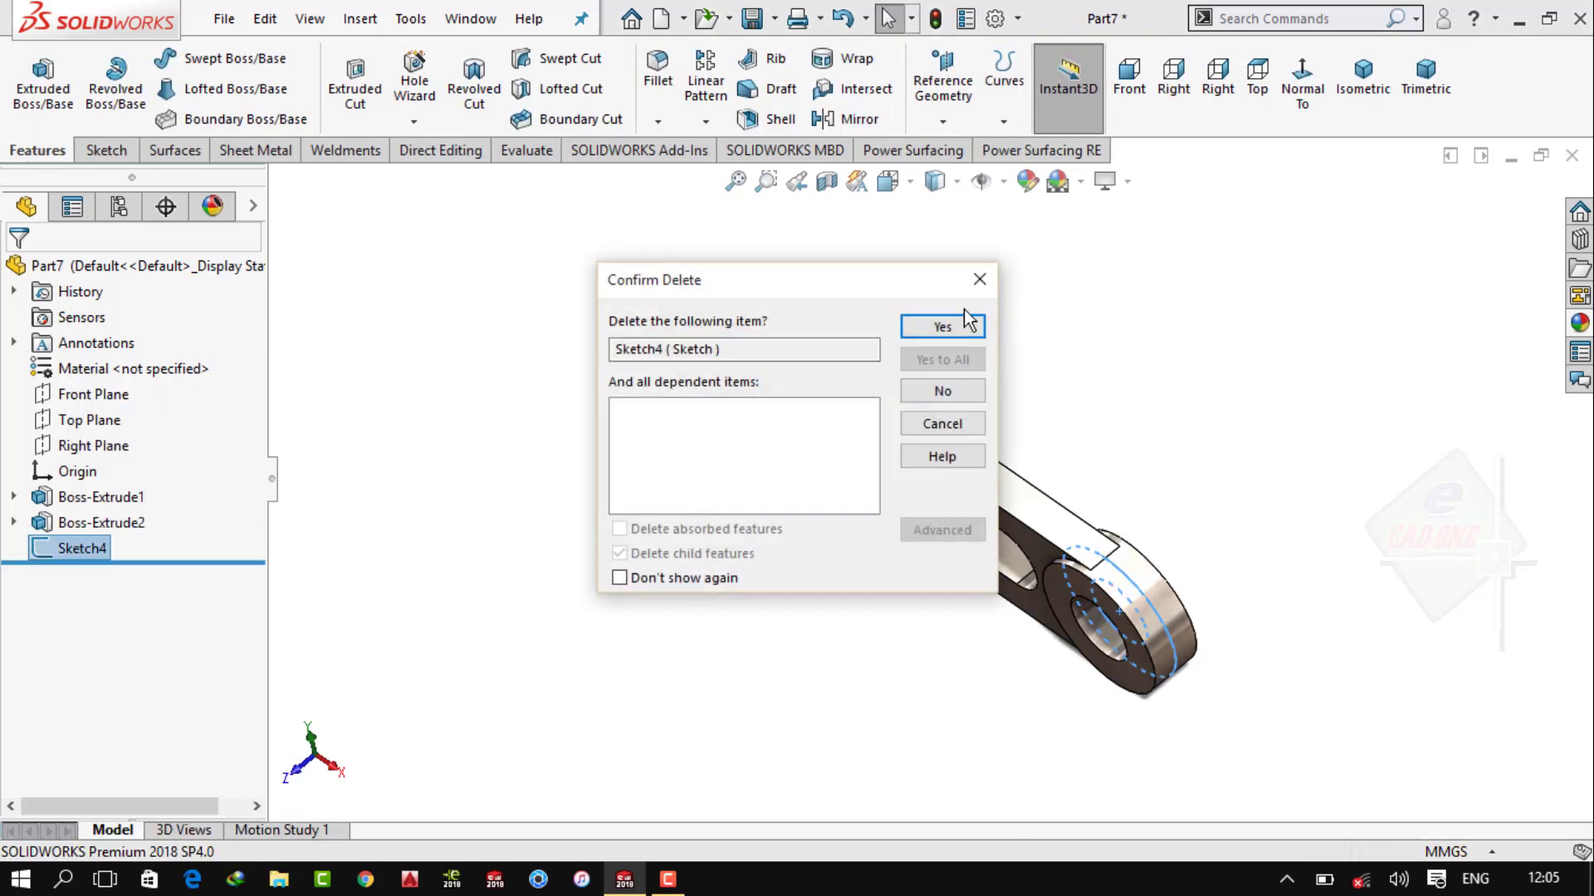
{"action": "left_click", "coordinate": [937, 321]}
{"action": "left_click", "coordinate": [671, 880]}
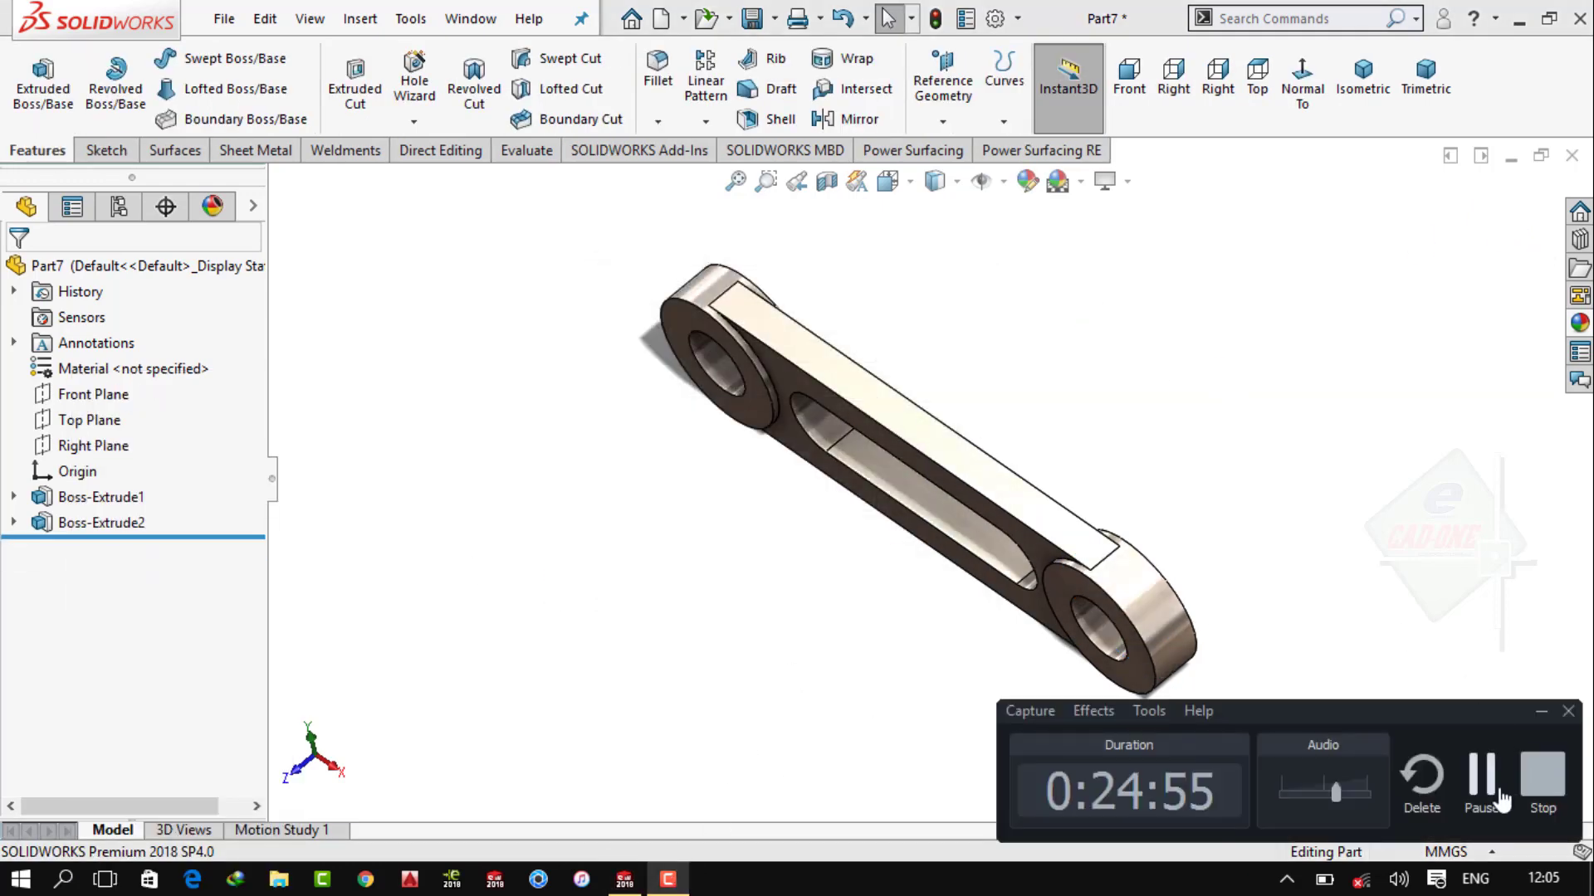
{"action": "left_click", "coordinate": [1323, 517]}
{"action": "key", "text": "ctrl+7"}
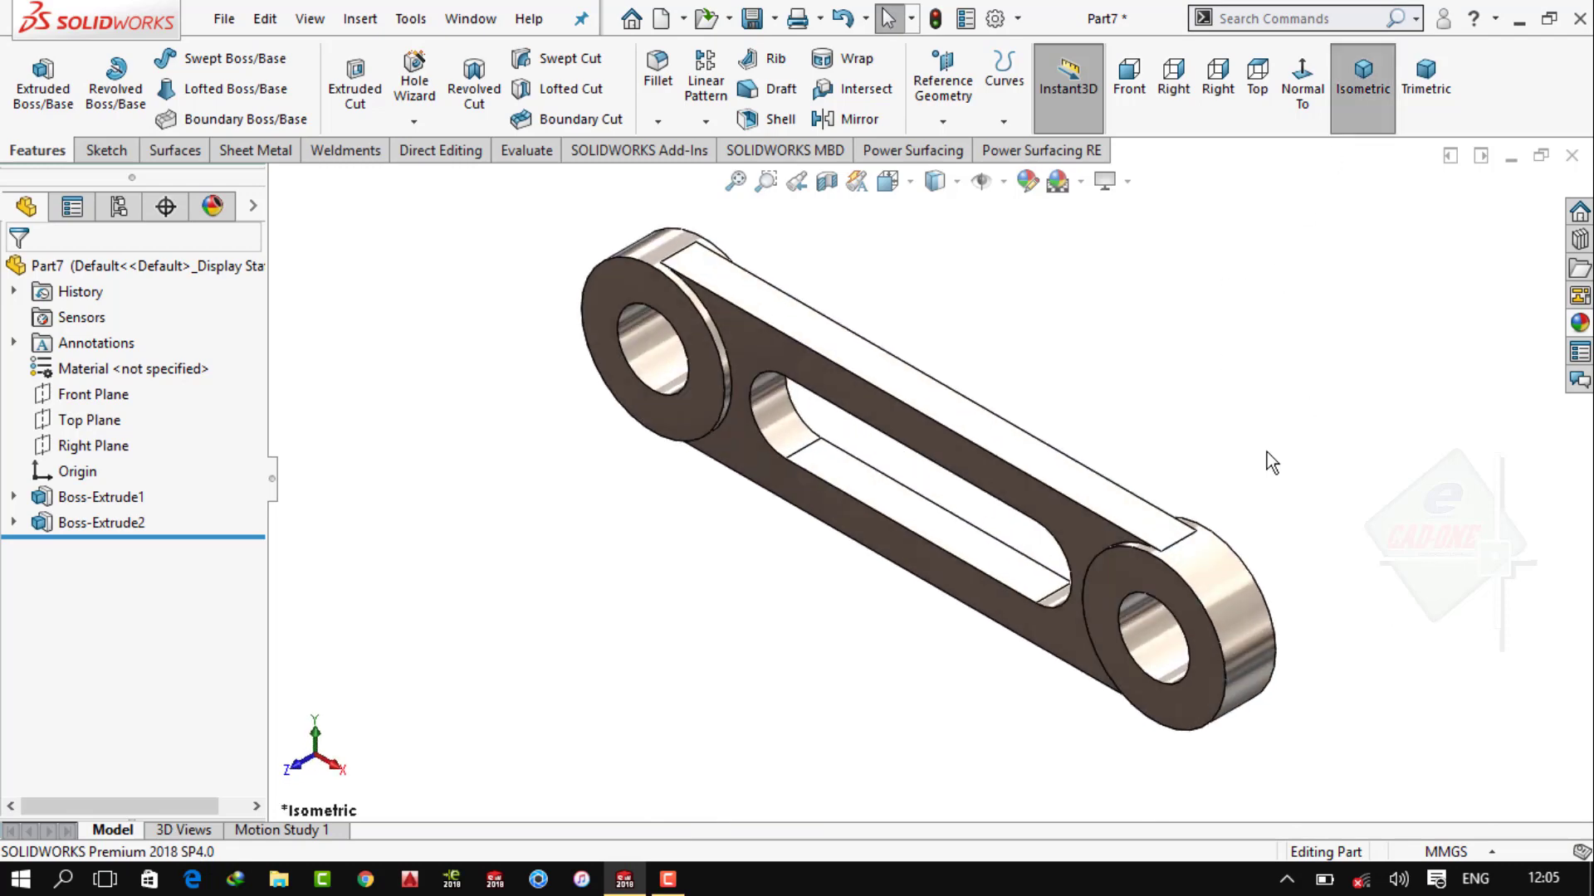
Convert the end ring face's edges into a sketch and extrude them 14 mm as a boss
{"action": "middle_click_drag", "start_coordinate": [1266, 451], "coordinate": [943, 635]}
{"action": "left_click", "coordinate": [721, 637]}
{"action": "left_click", "coordinate": [804, 581]}
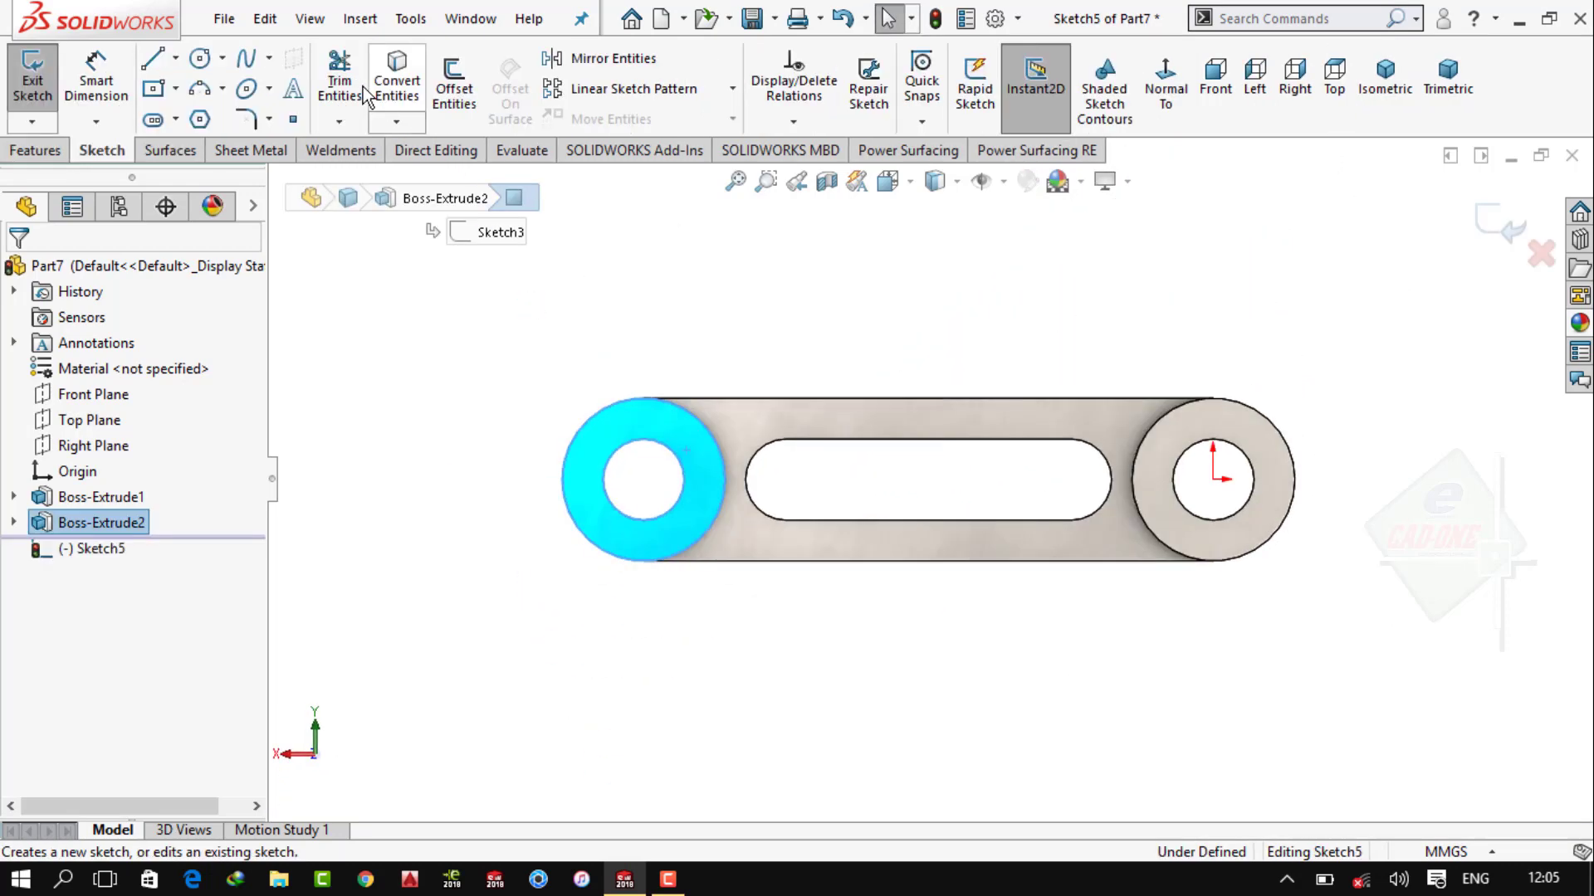
{"action": "left_click", "coordinate": [413, 97]}
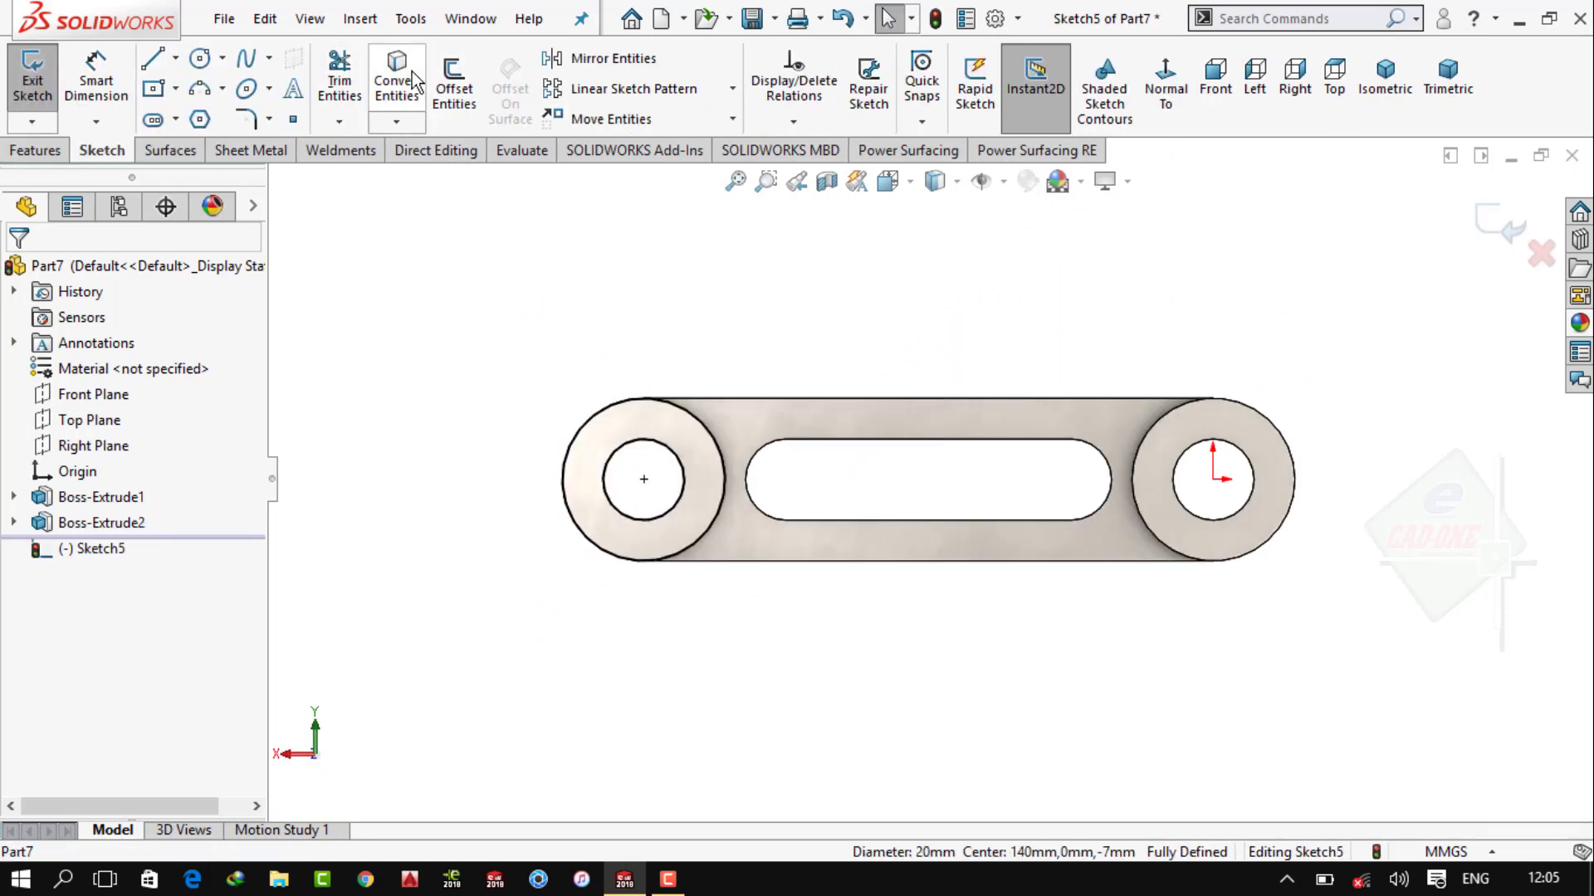
{"action": "left_click", "coordinate": [34, 150]}
{"action": "left_click", "coordinate": [43, 83]}
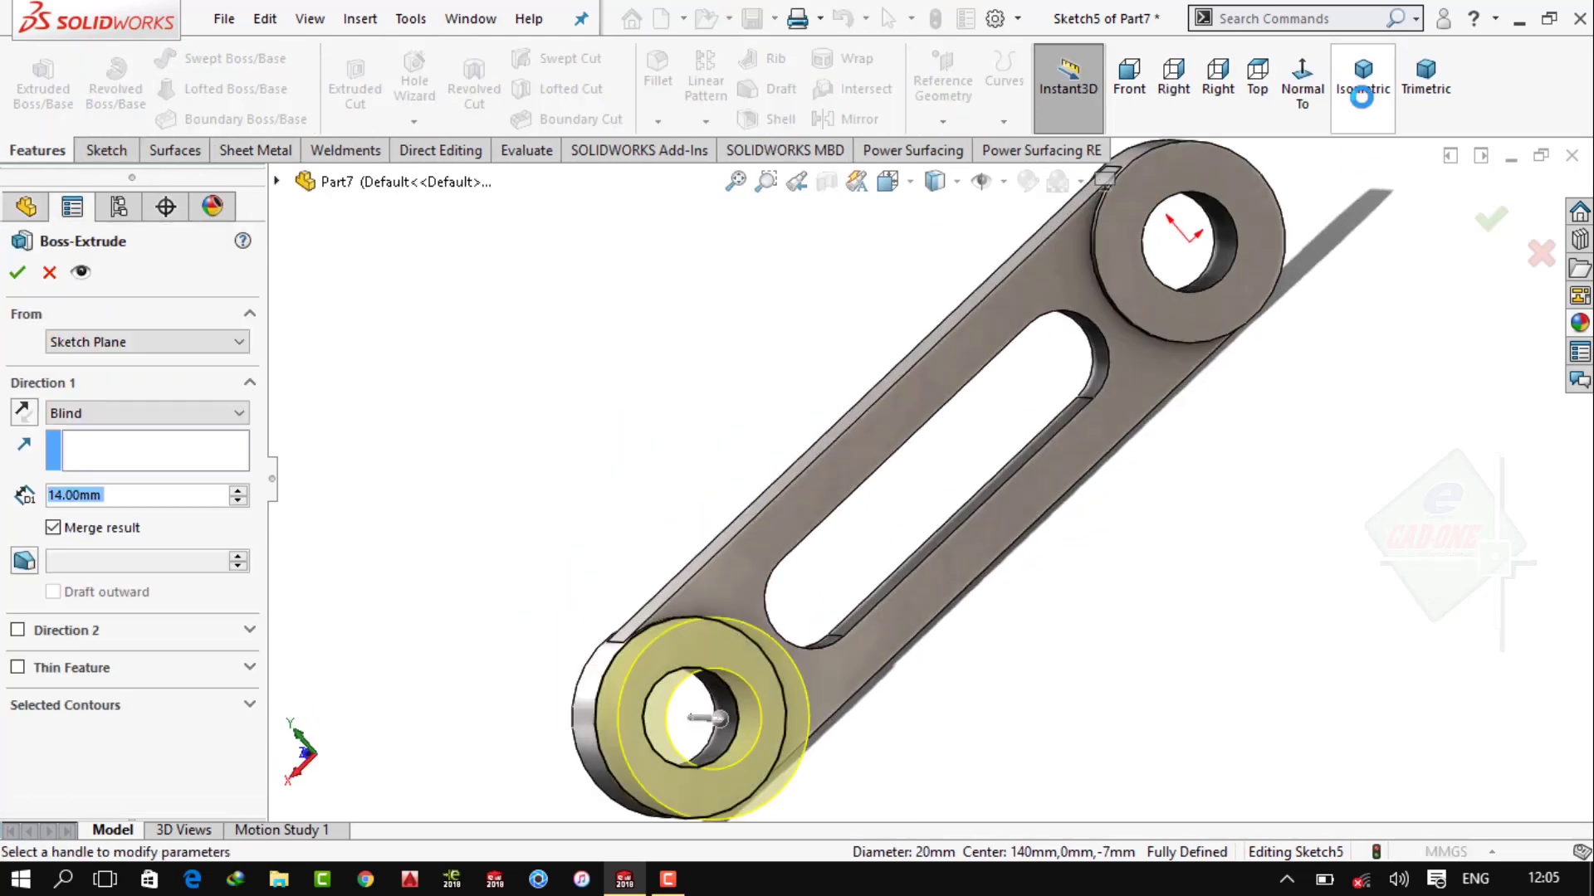
{"action": "left_click", "coordinate": [1363, 74]}
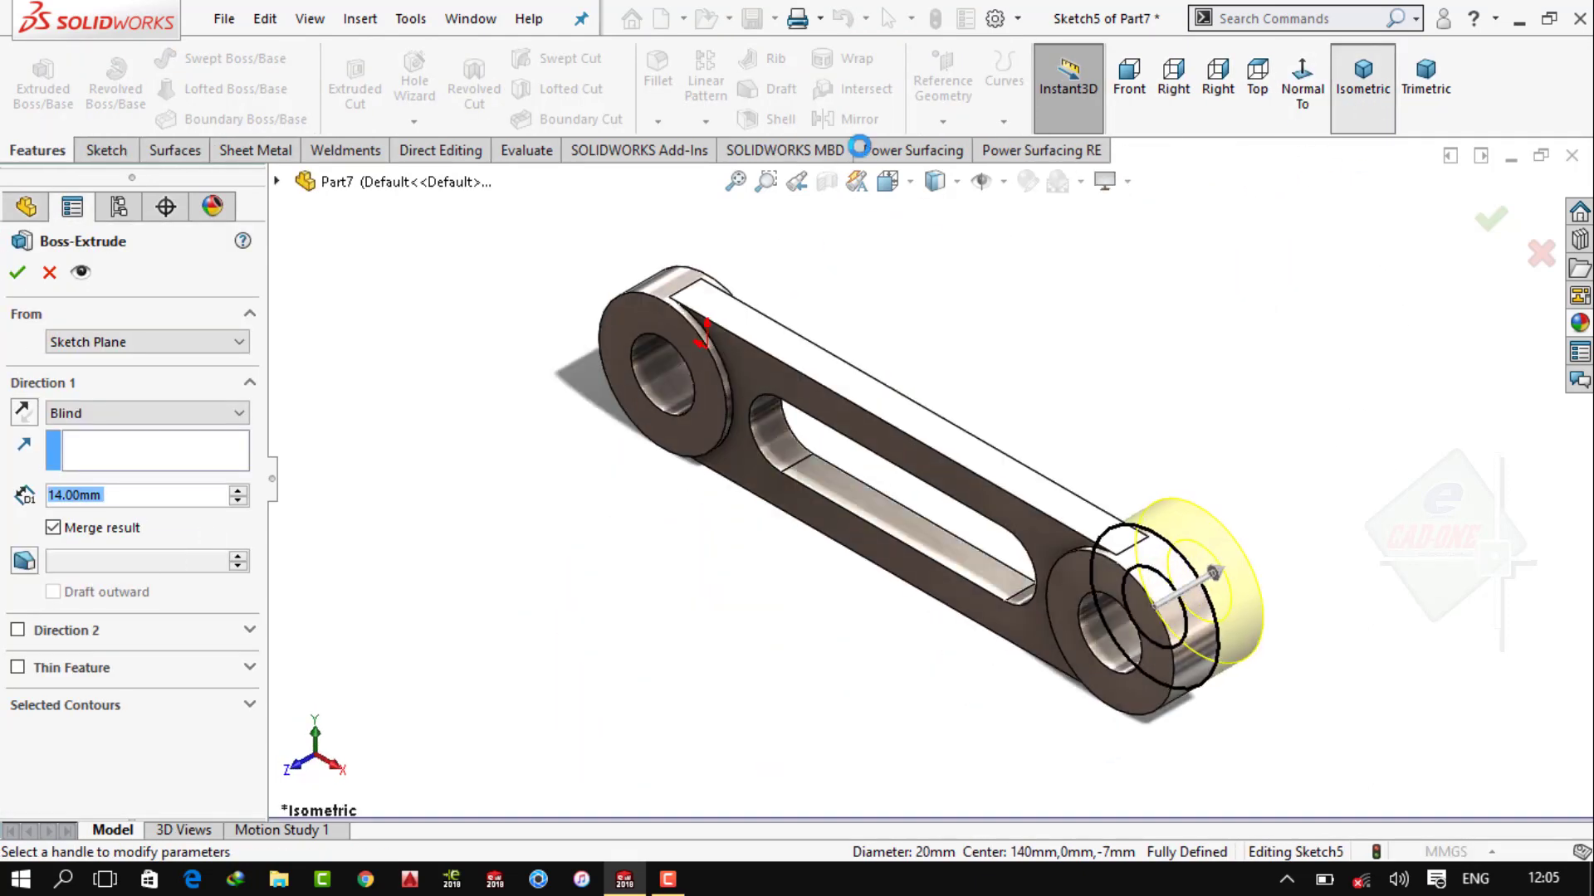
{"action": "left_click", "coordinate": [17, 272]}
Save the part as Part7
{"action": "key", "text": "Escape"}
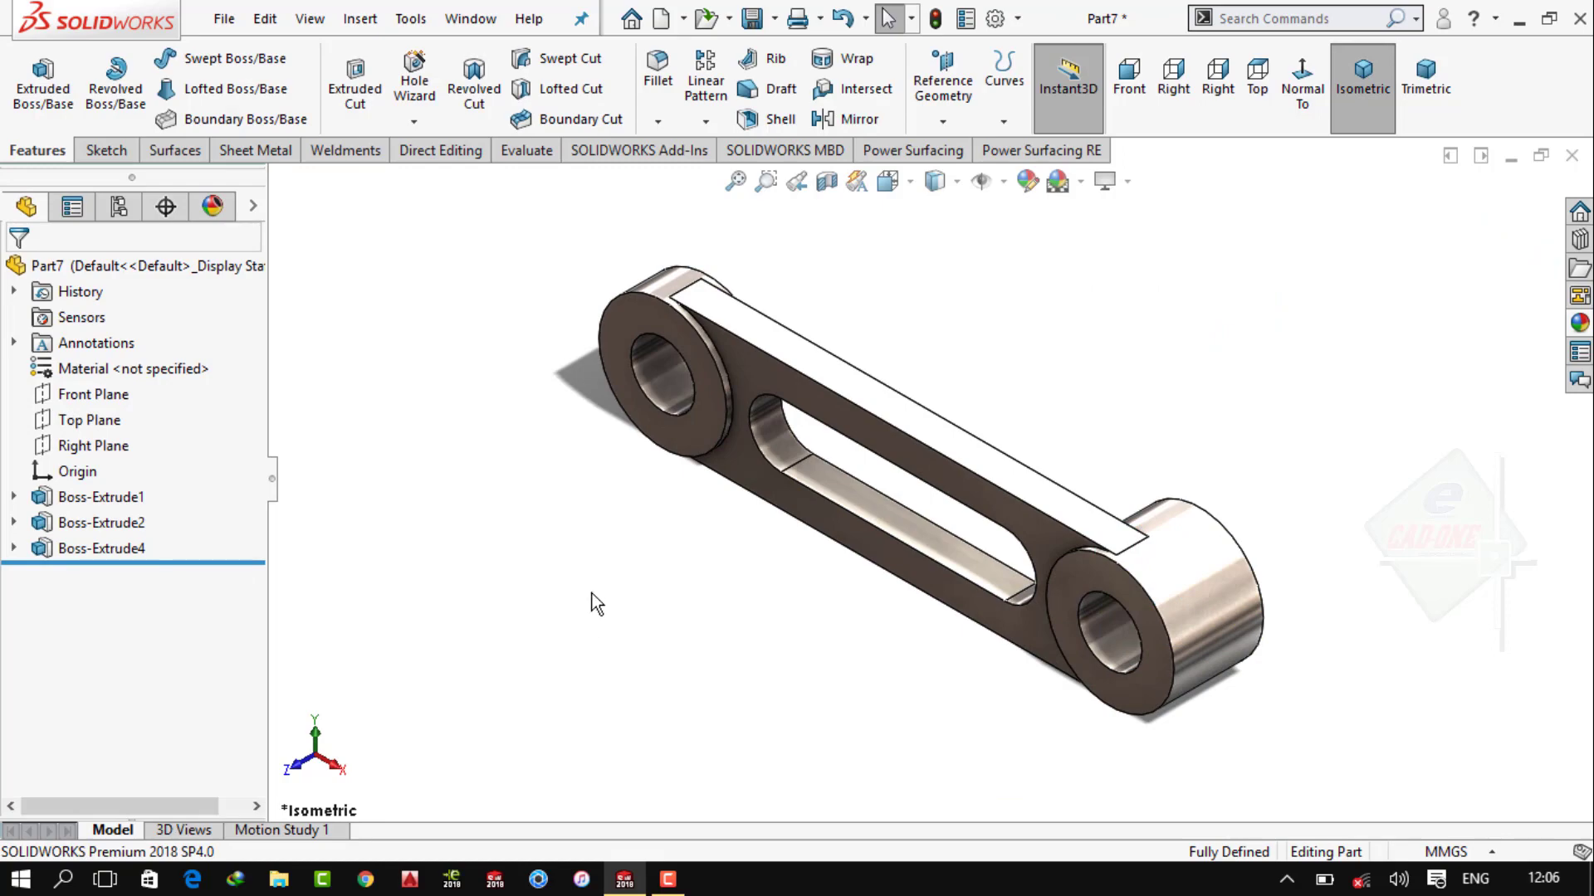
{"action": "key", "text": "ctrl+s"}
{"action": "left_click", "coordinate": [1313, 701]}
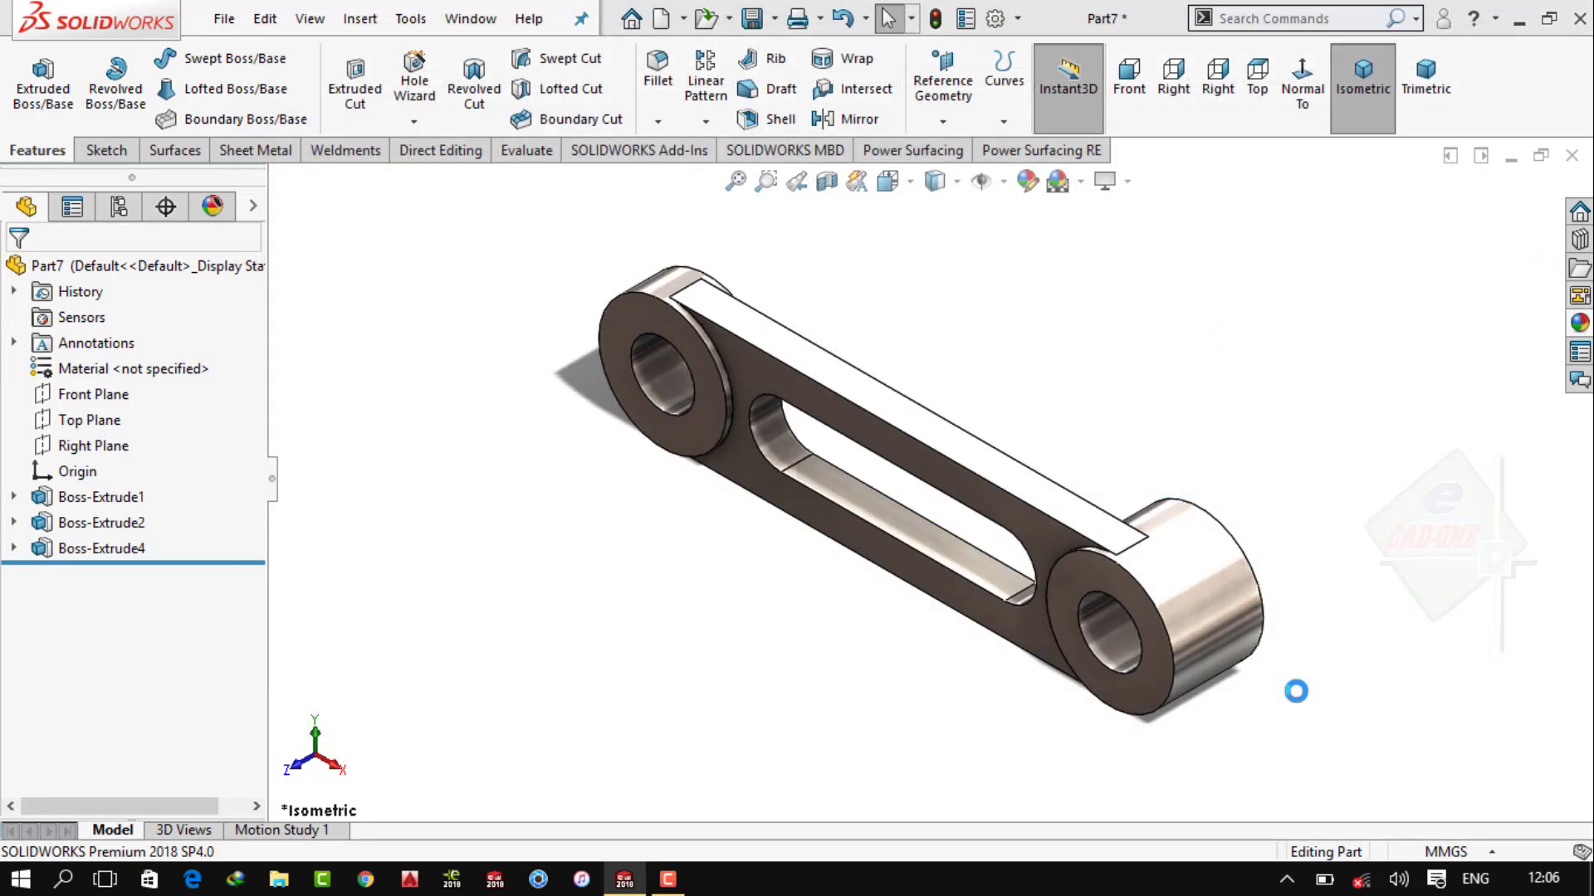
Close Part7, insert it into a new assembly, and add a second copy beside it
{"action": "left_click", "coordinate": [1573, 157]}
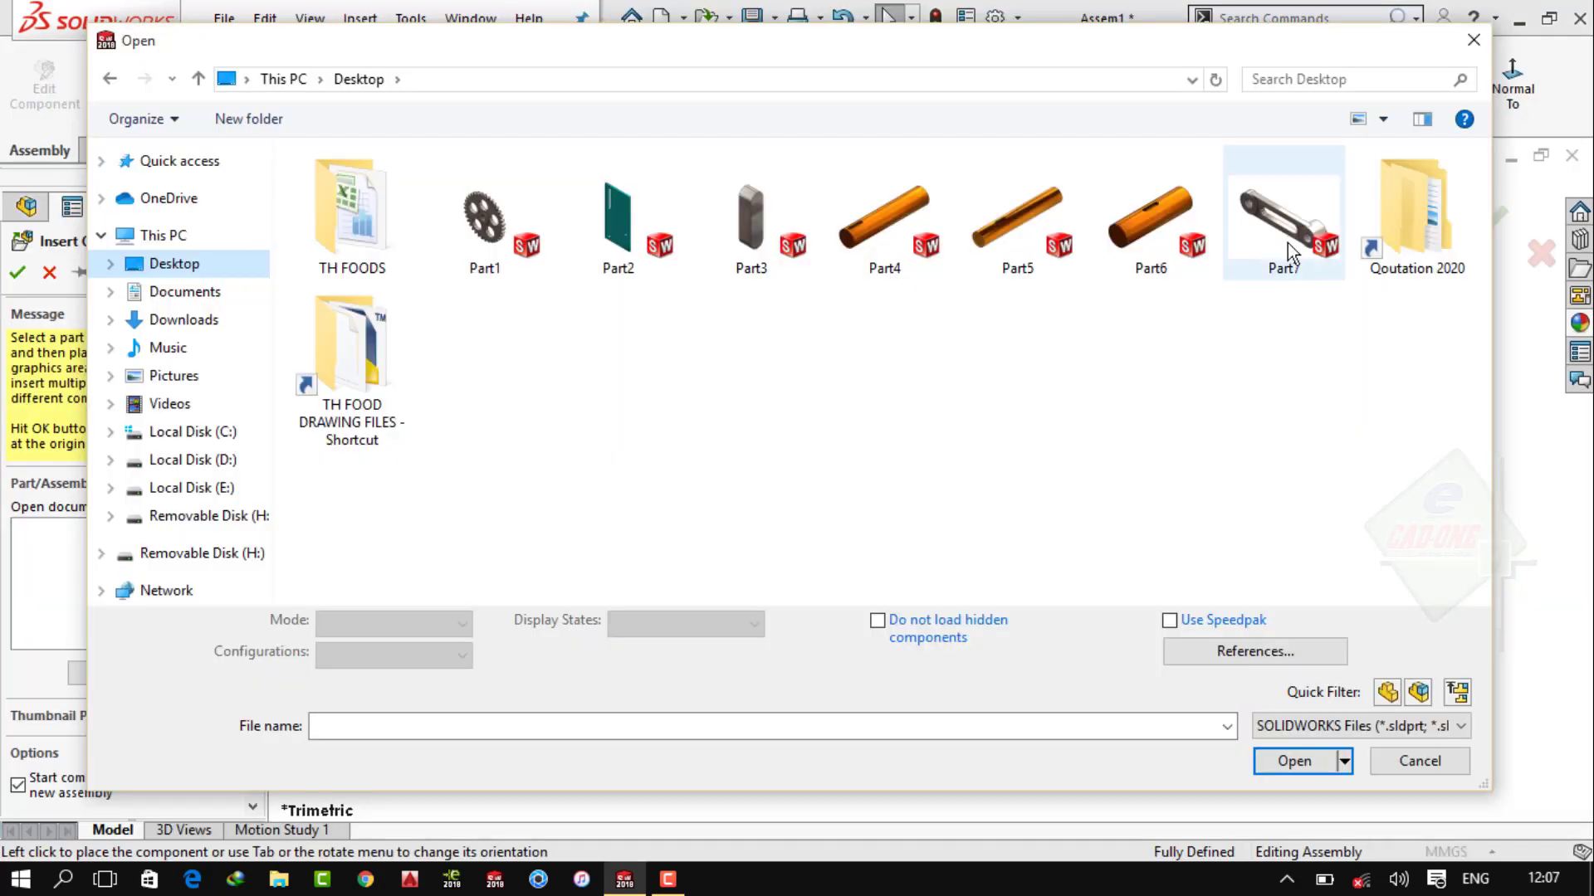
{"action": "left_click", "coordinate": [1288, 242]}
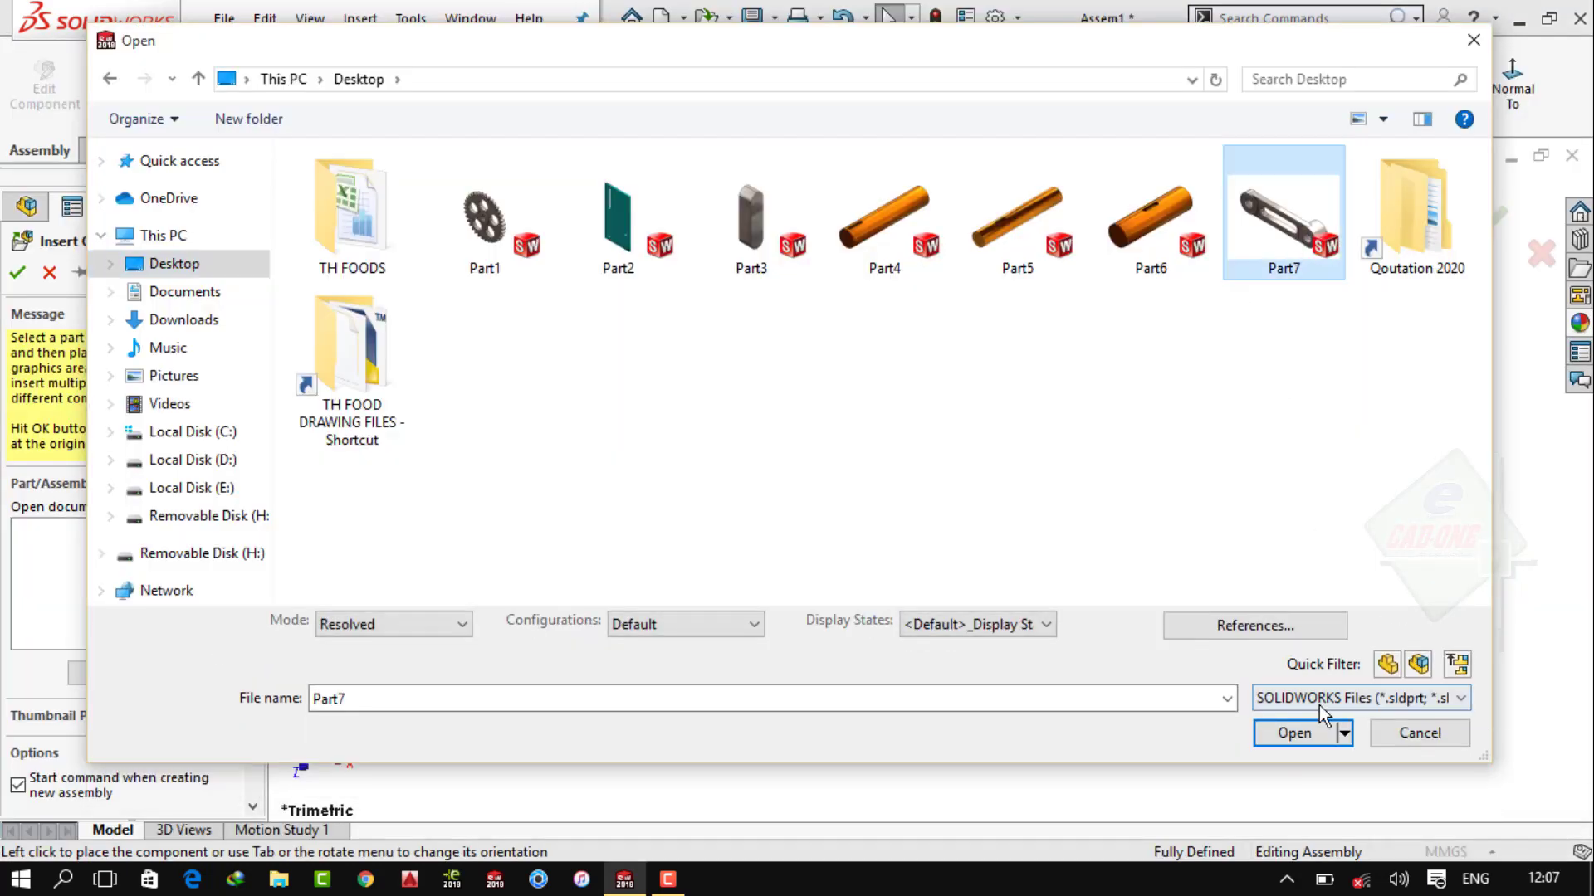
{"action": "left_click", "coordinate": [1295, 757]}
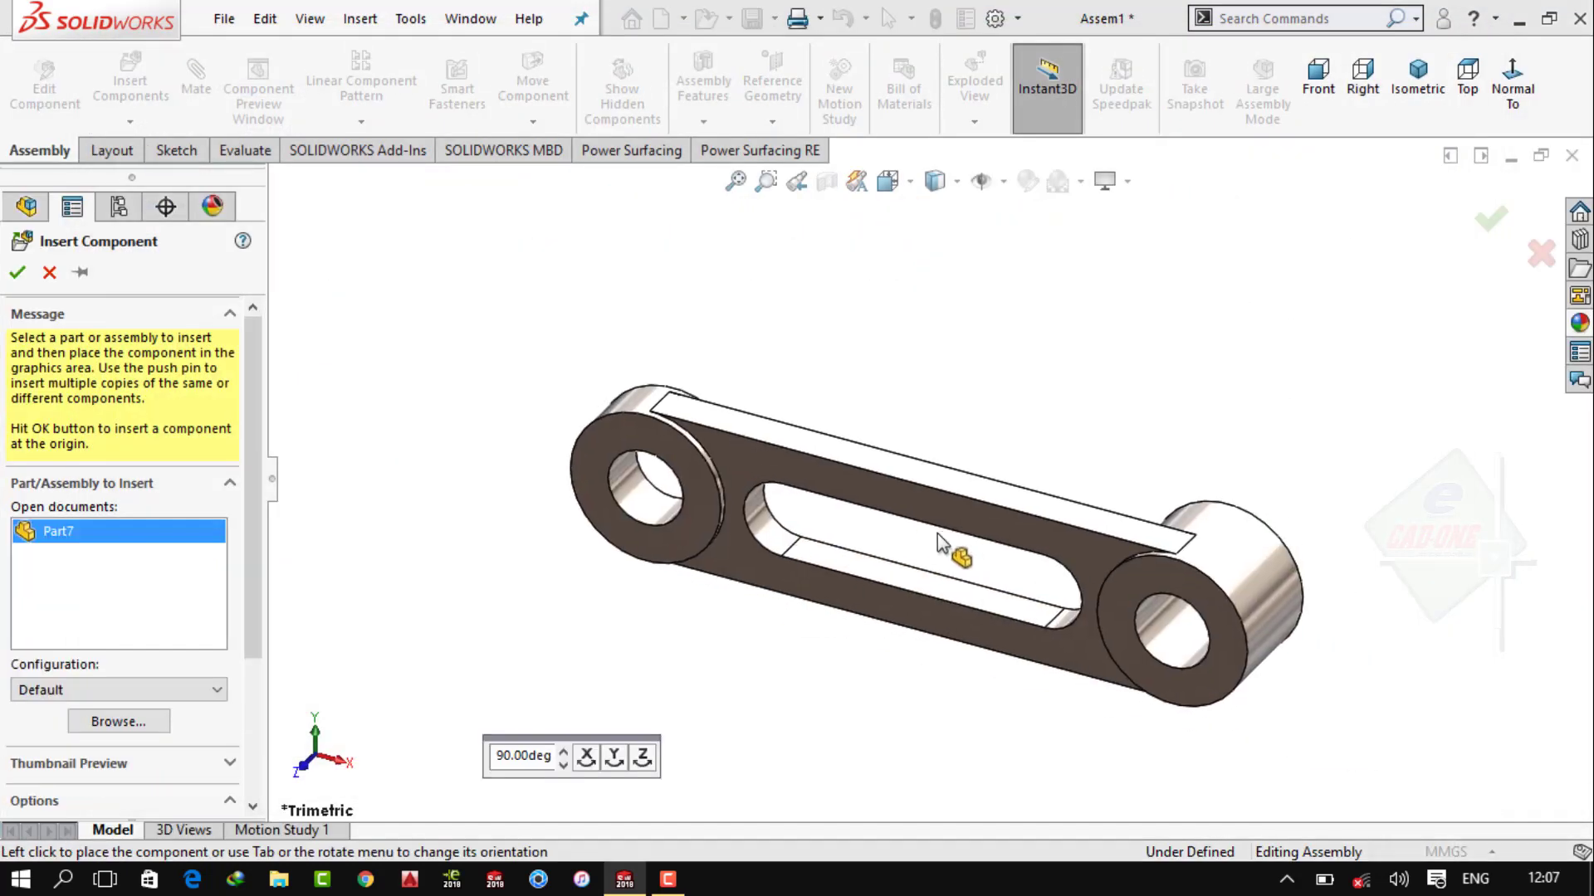
{"action": "left_click", "coordinate": [951, 544]}
{"action": "left_click", "coordinate": [50, 274]}
{"action": "left_click", "coordinate": [1419, 83]}
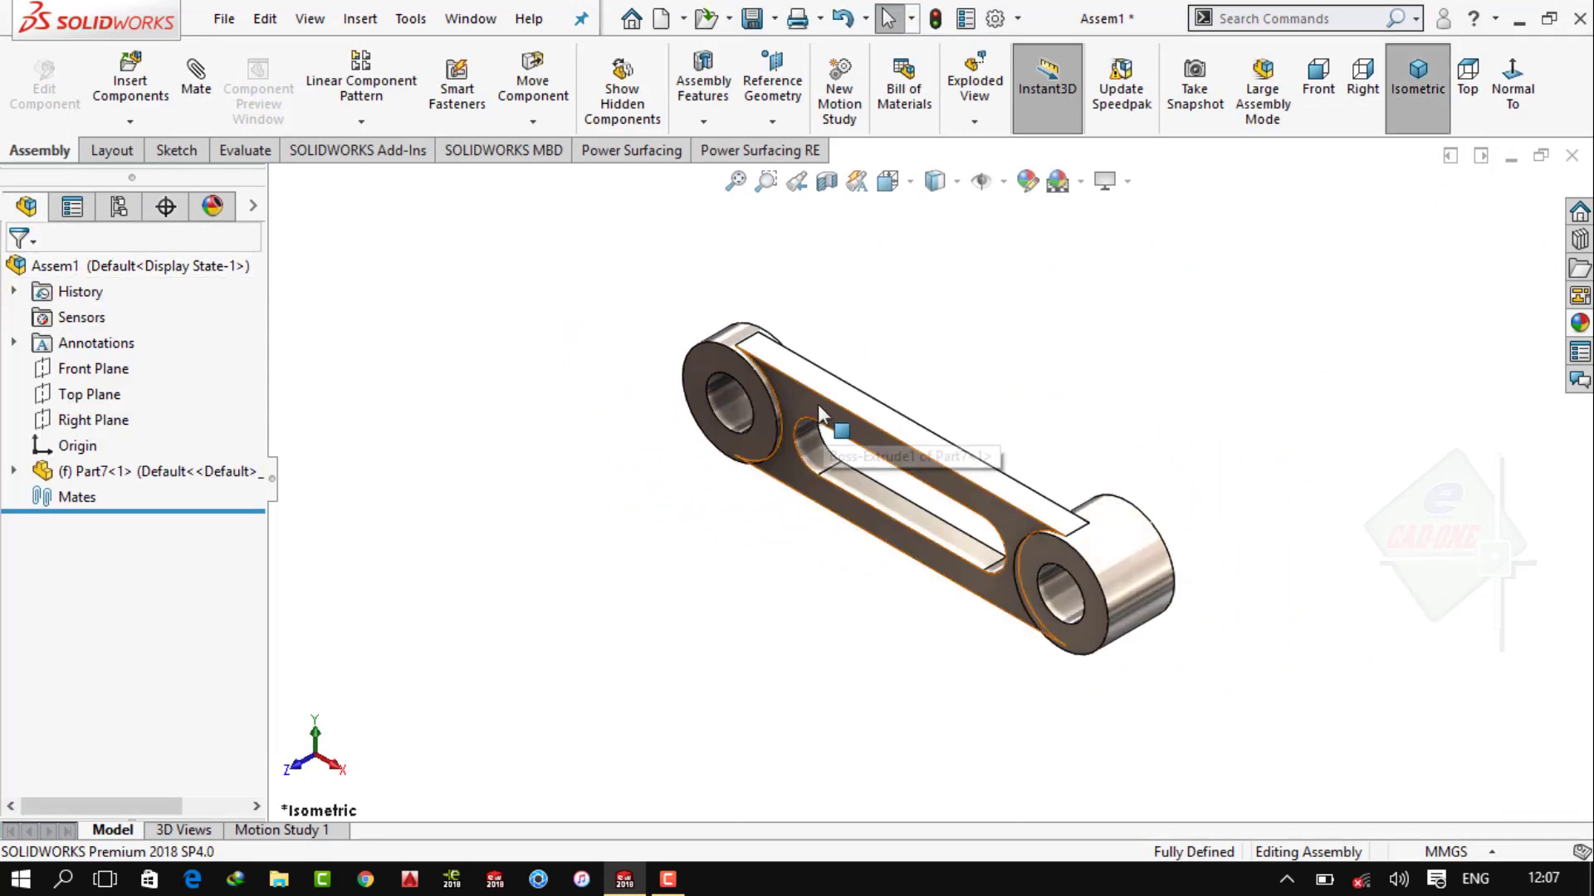
{"action": "left_click_drag", "start_coordinate": [819, 405], "coordinate": [684, 572], "text": "ctrl"}
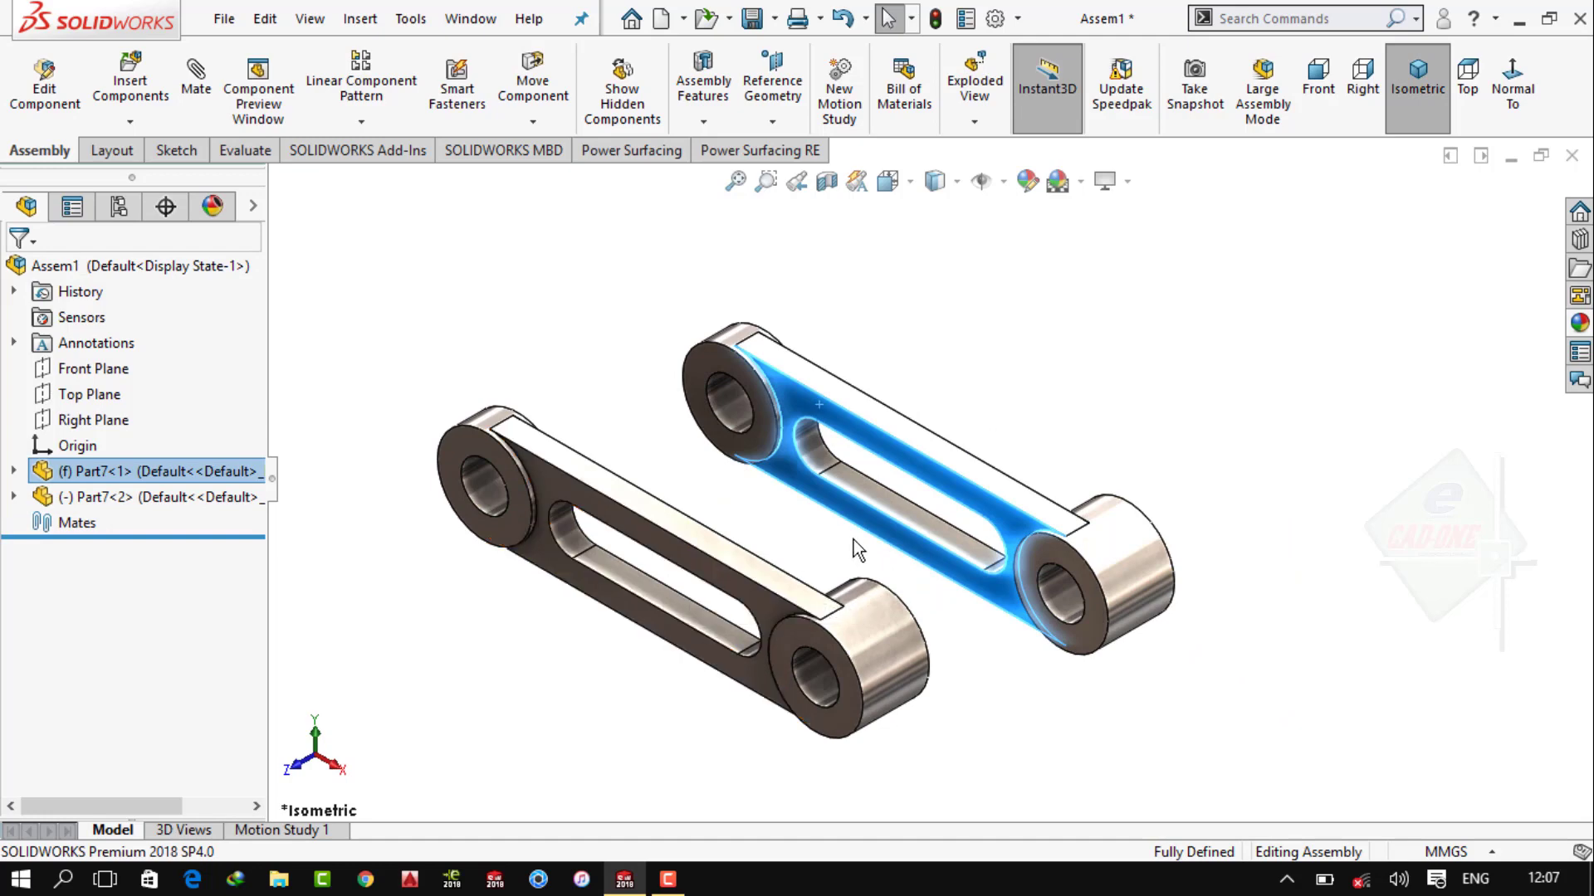
{"action": "left_click", "coordinate": [439, 355]}
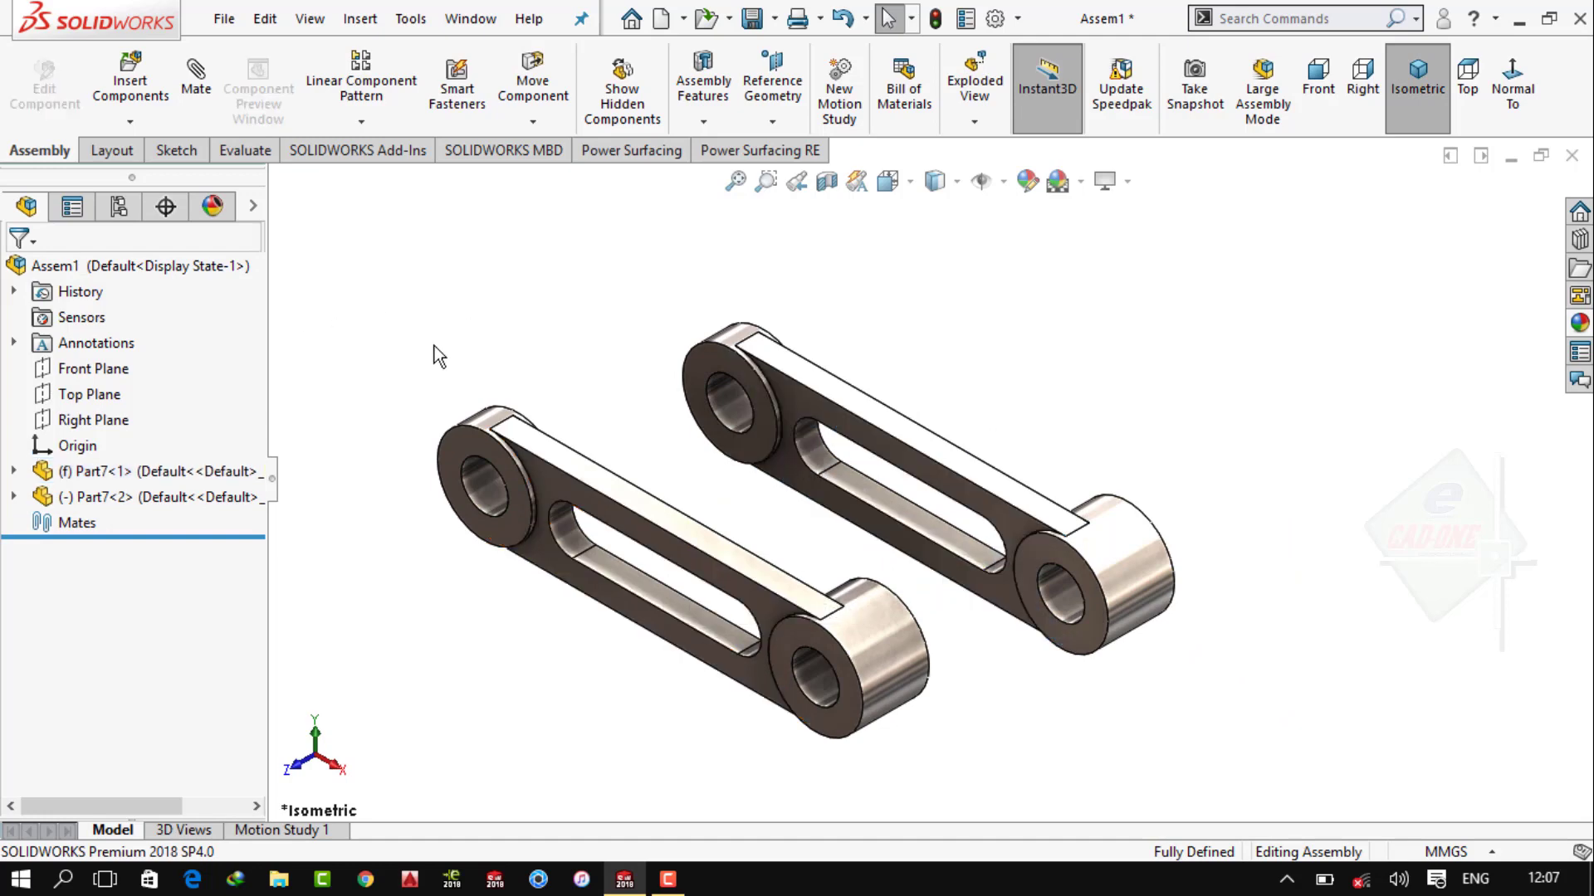
Rotate the second link to a new orientation
{"action": "left_click", "coordinate": [536, 124]}
{"action": "left_click", "coordinate": [545, 181]}
{"action": "mouse_move", "coordinate": [566, 491]}
{"action": "left_mouse_down"}
{"action": "mouse_move", "coordinate": [434, 525]}
{"action": "mouse_move", "coordinate": [570, 661]}
{"action": "mouse_move", "coordinate": [403, 480]}
{"action": "mouse_move", "coordinate": [509, 426]}
{"action": "mouse_move", "coordinate": [473, 630]}
{"action": "left_mouse_up"}
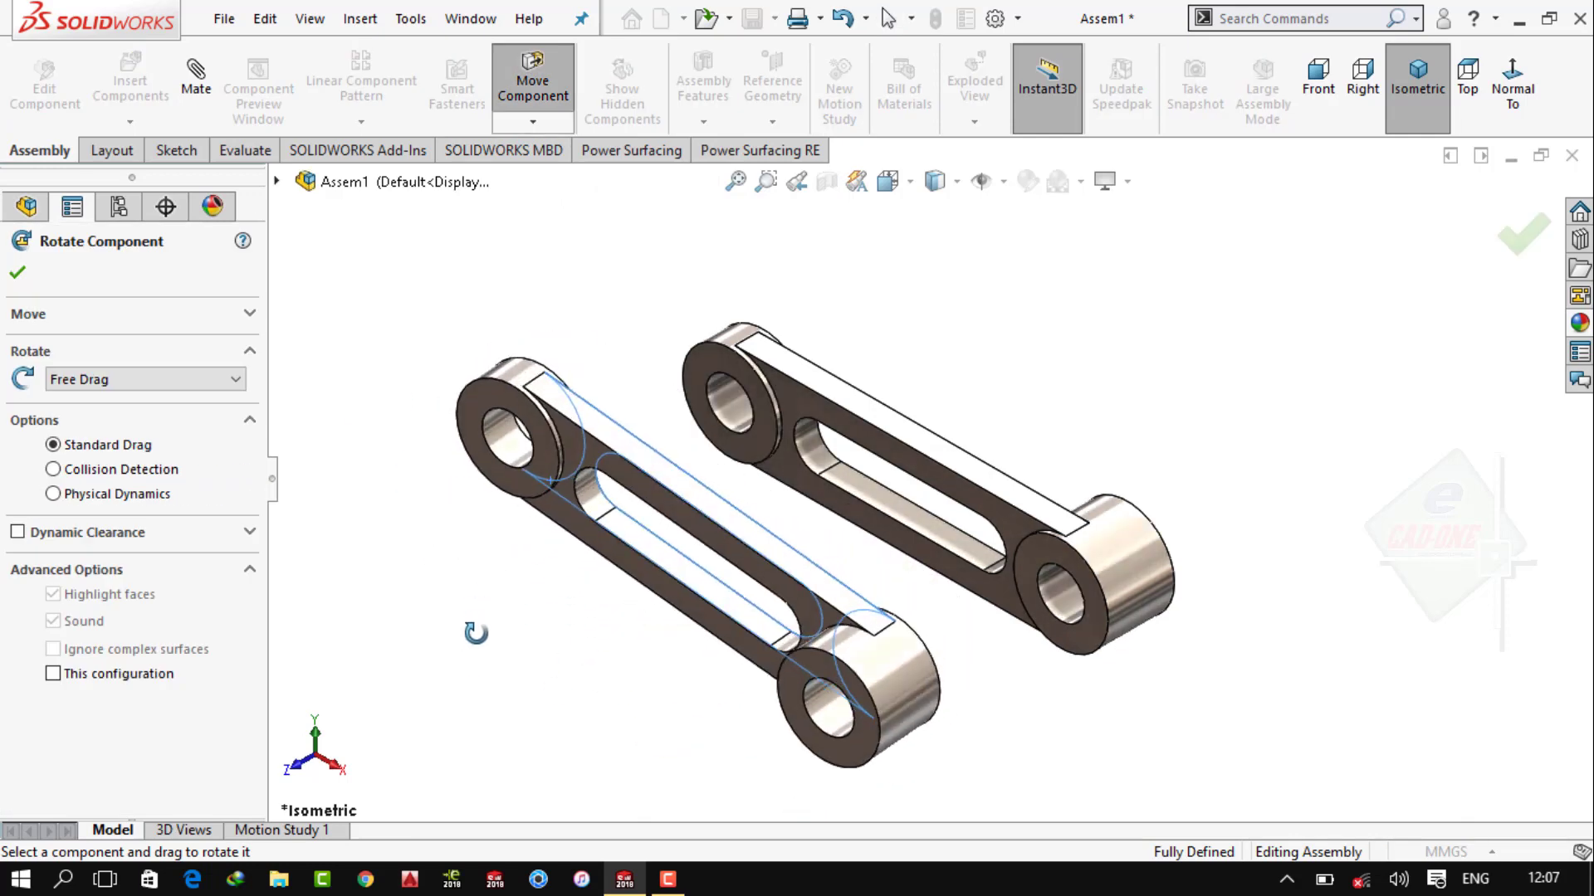
{"action": "left_click", "coordinate": [23, 275]}
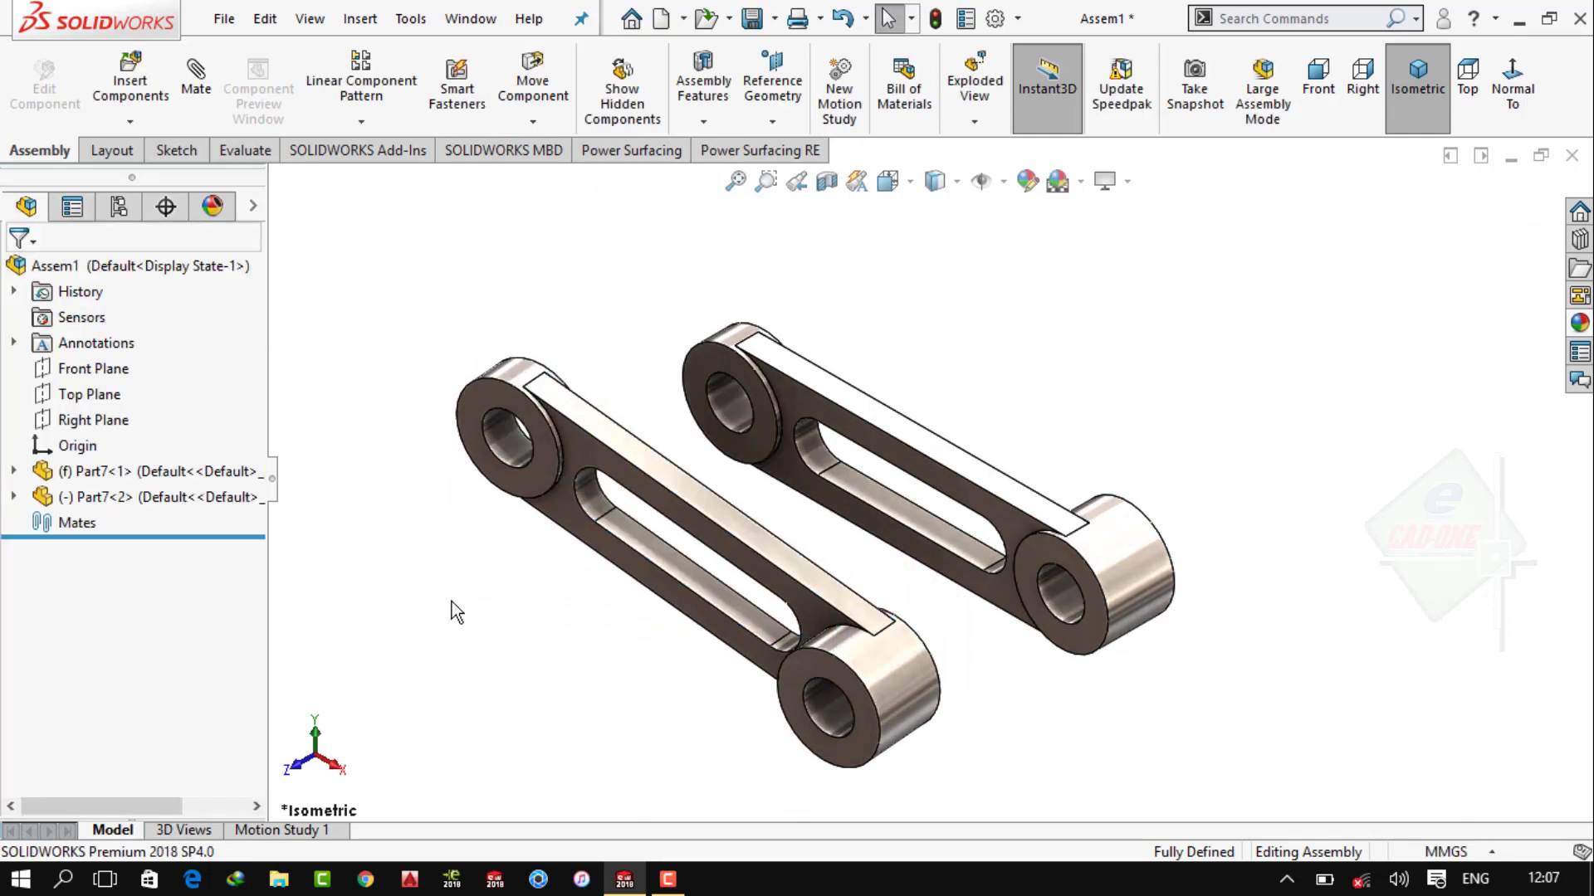
Add two concentric mates between the matching holes of both links
{"action": "left_click", "coordinate": [199, 83]}
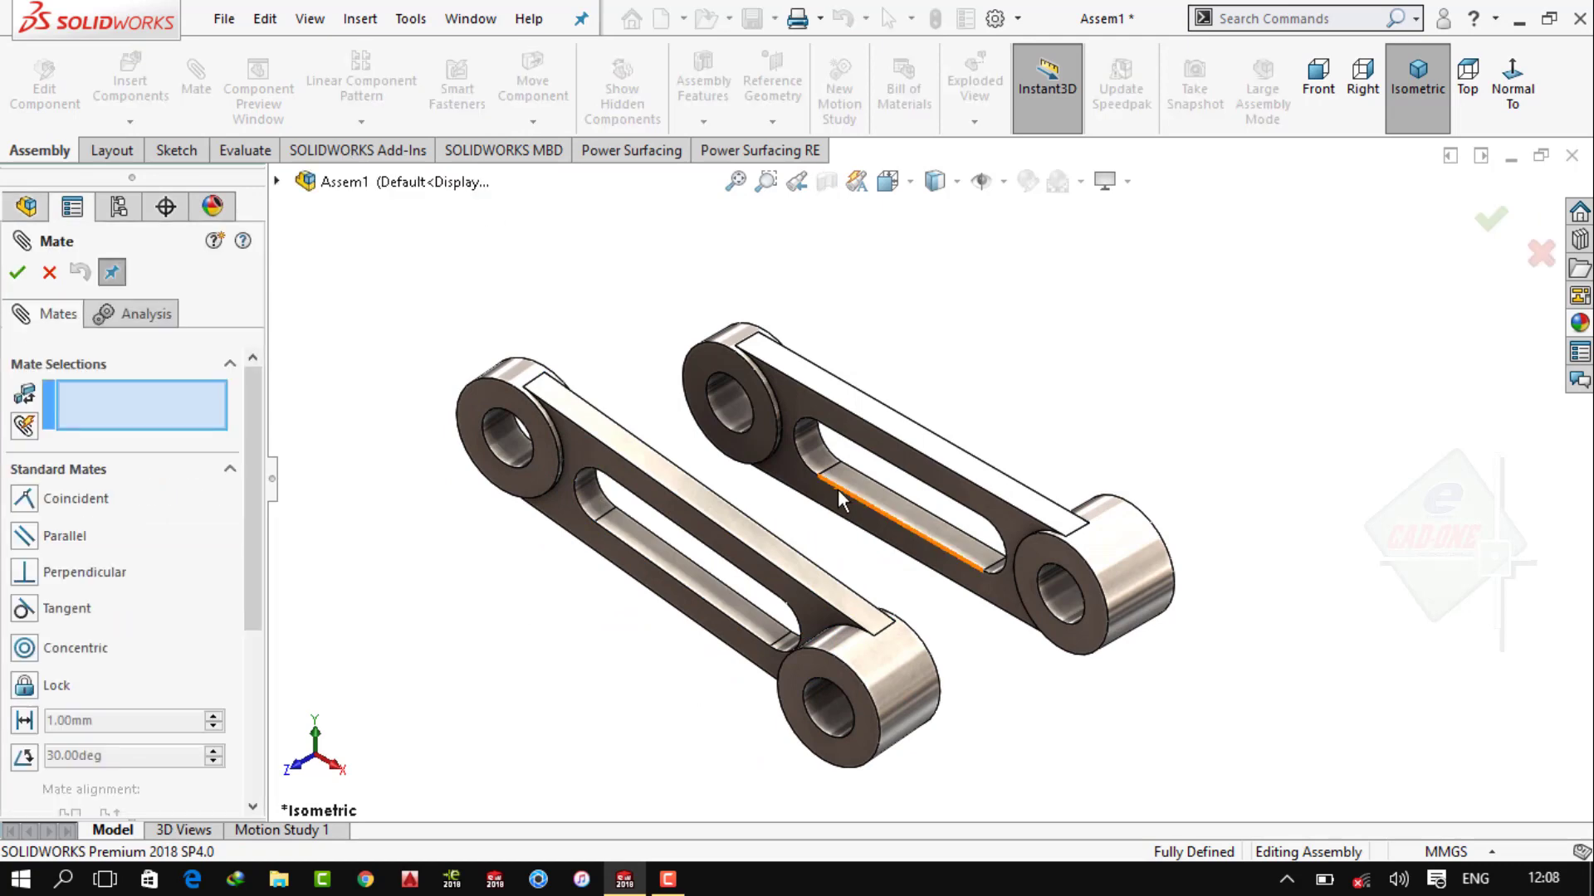
{"action": "left_click", "coordinate": [1060, 594]}
{"action": "left_click", "coordinate": [830, 705]}
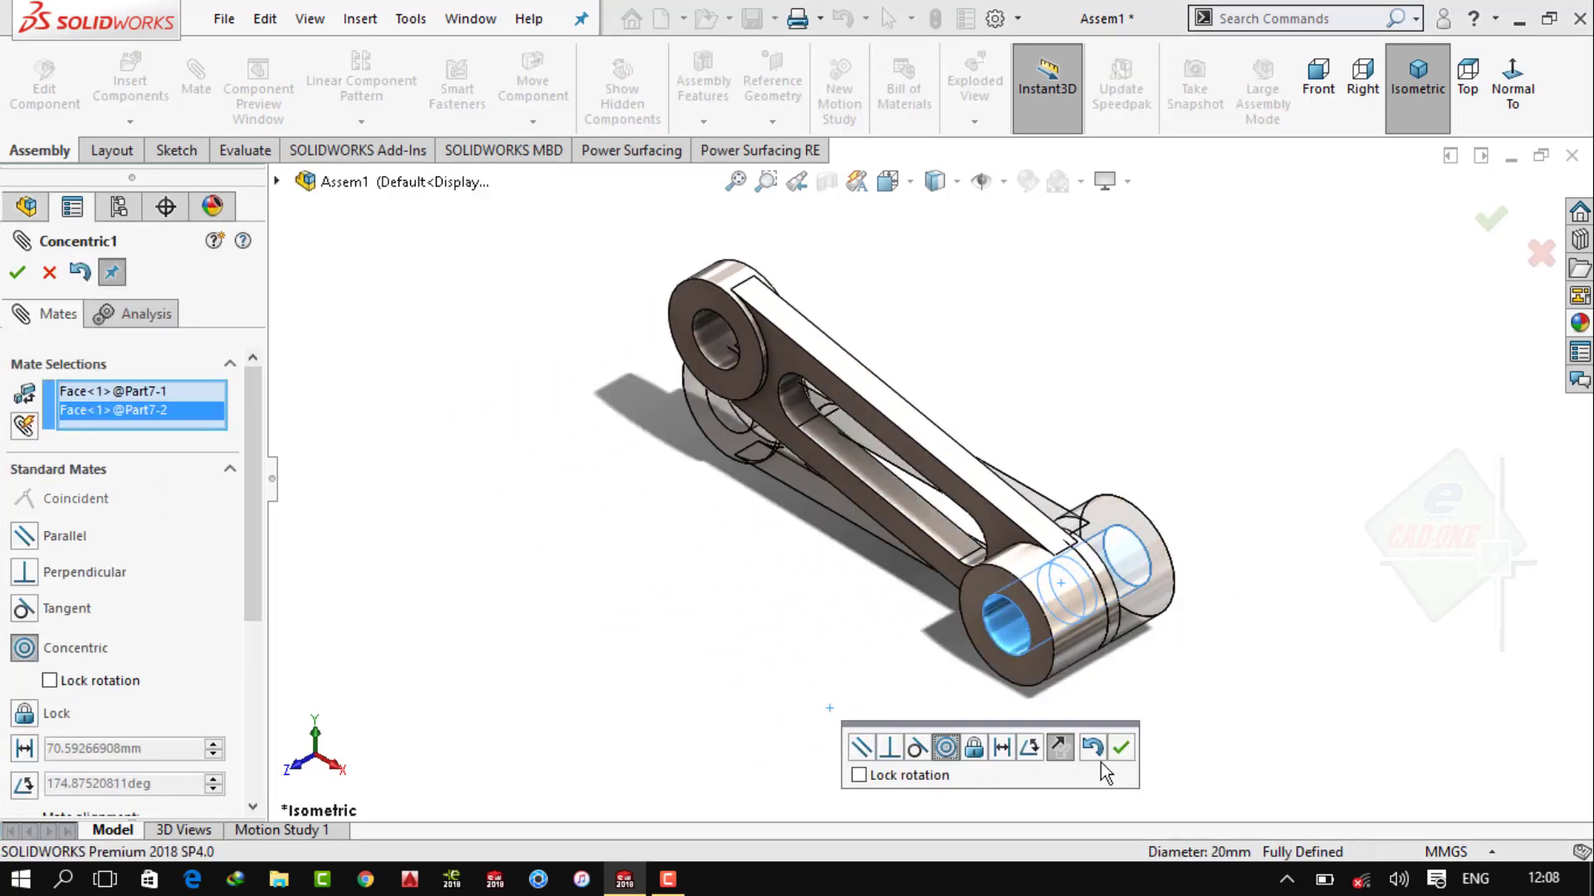
{"action": "left_click", "coordinate": [1121, 748]}
{"action": "left_click_drag", "start_coordinate": [735, 355], "coordinate": [671, 450]}
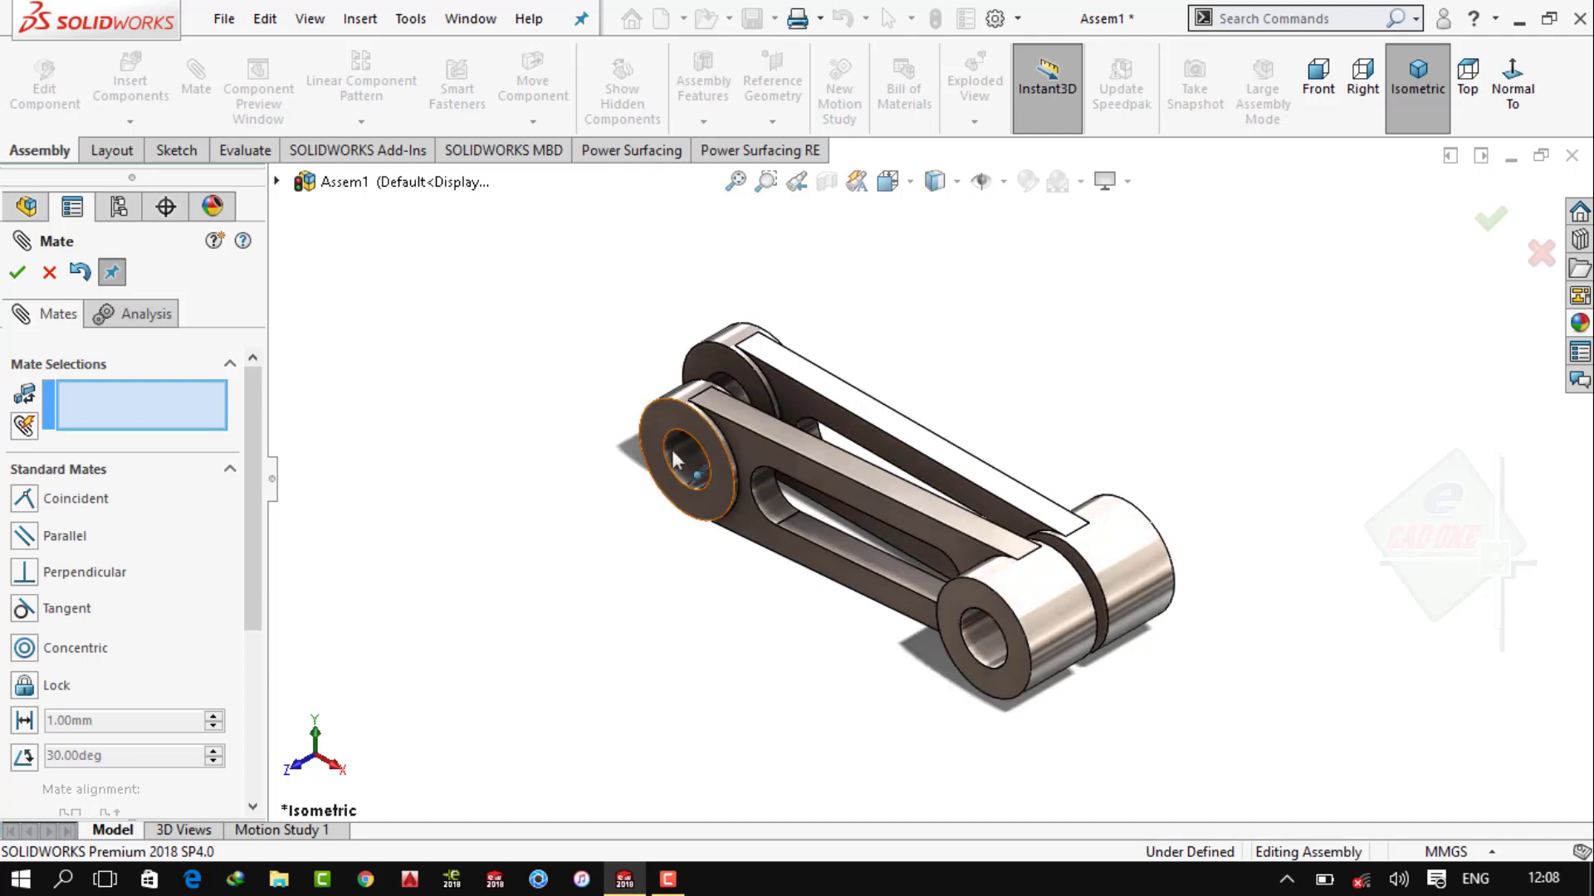
{"action": "left_click", "coordinate": [689, 461]}
{"action": "left_click", "coordinate": [731, 397]}
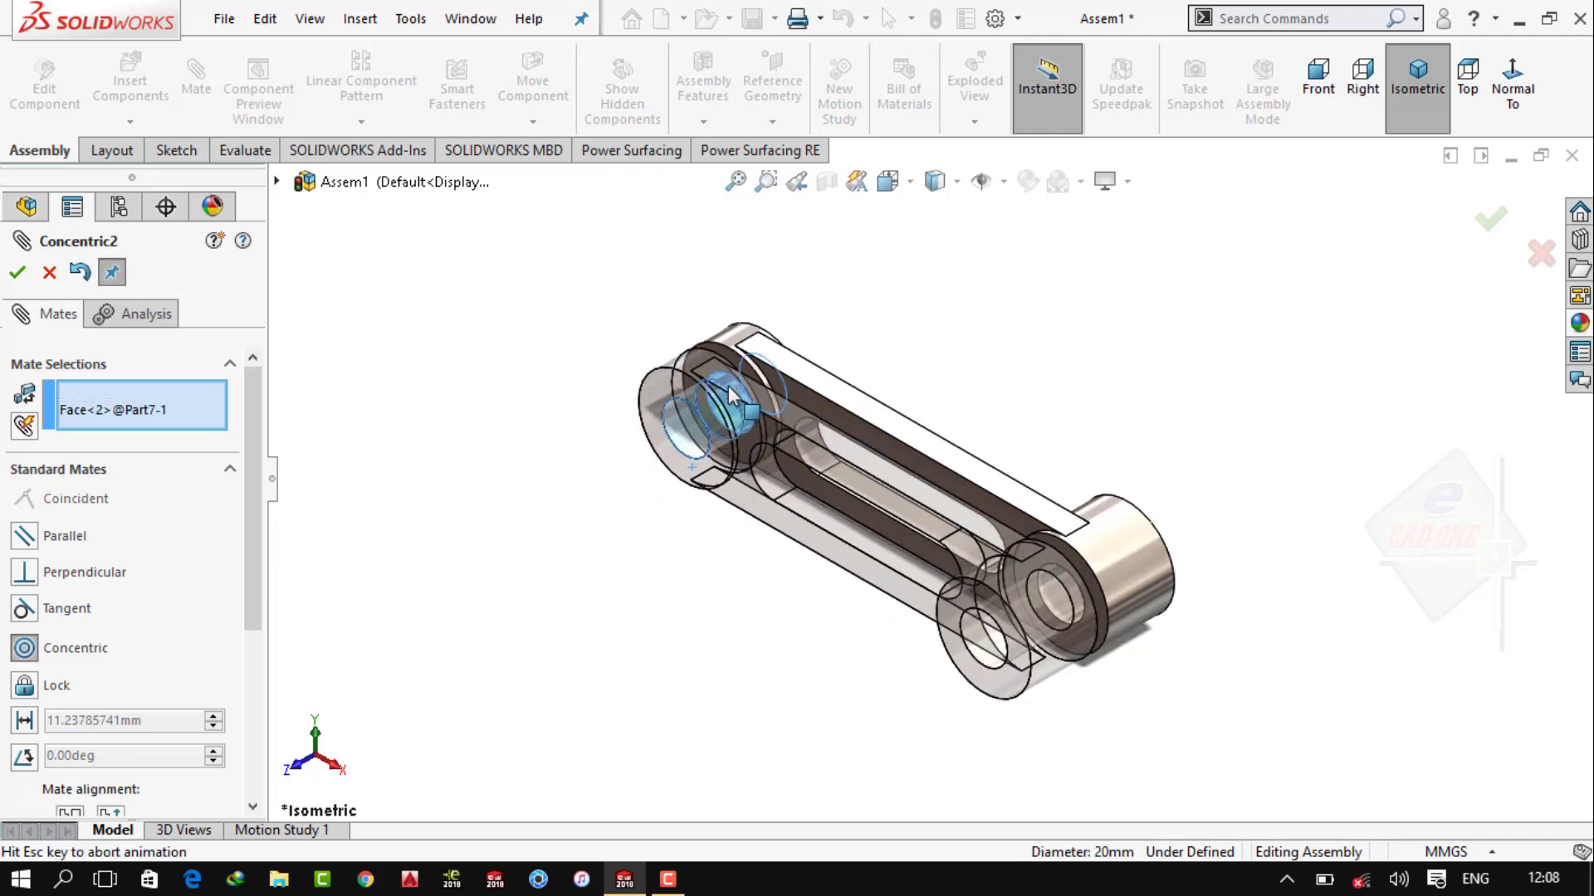
{"action": "left_click", "coordinate": [701, 332]}
Add a 16 mm distance mate between the two links' end faces
{"action": "left_click_drag", "start_coordinate": [930, 656], "coordinate": [1162, 404]}
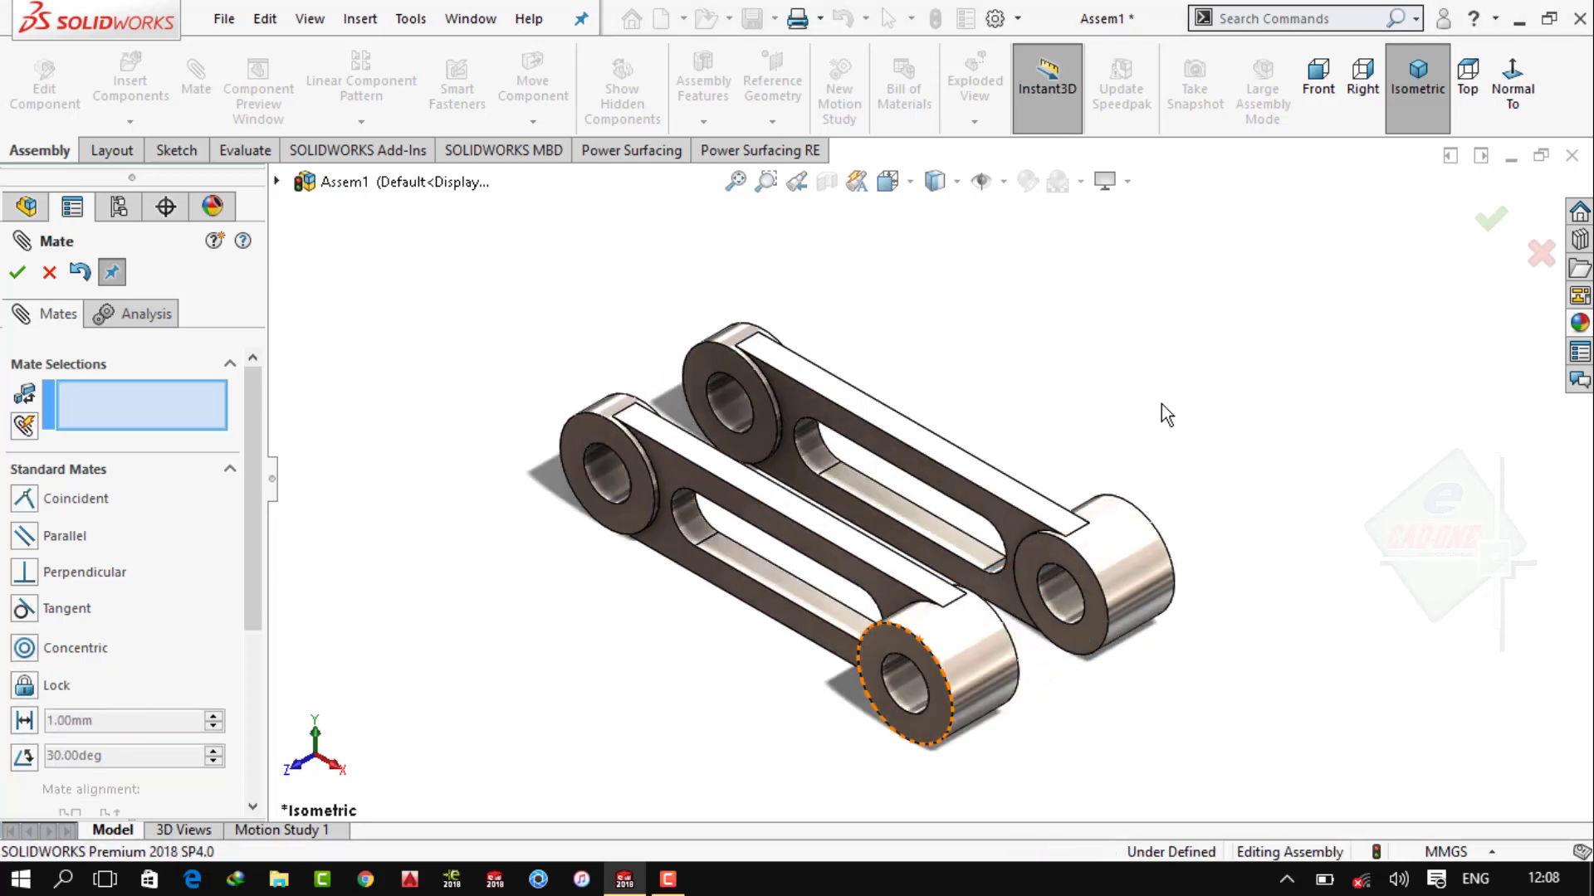
{"action": "left_click", "coordinate": [1049, 551]}
{"action": "middle_click_drag", "start_coordinate": [1060, 371], "coordinate": [795, 591]}
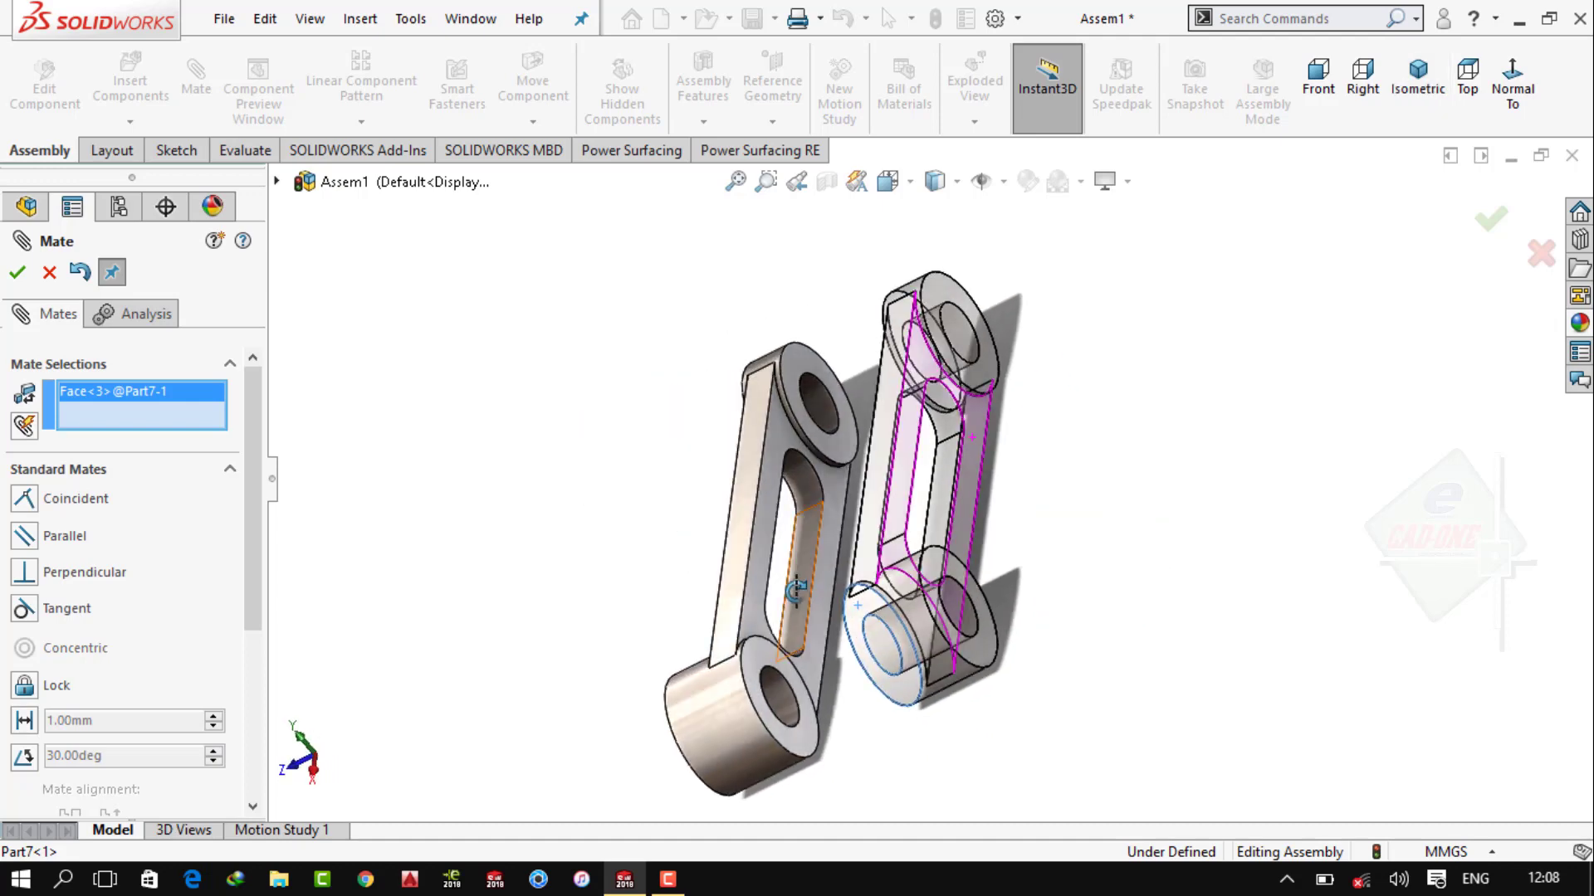
{"action": "left_click", "coordinate": [760, 661]}
{"action": "left_click", "coordinate": [610, 701]}
{"action": "type", "text": "16"}
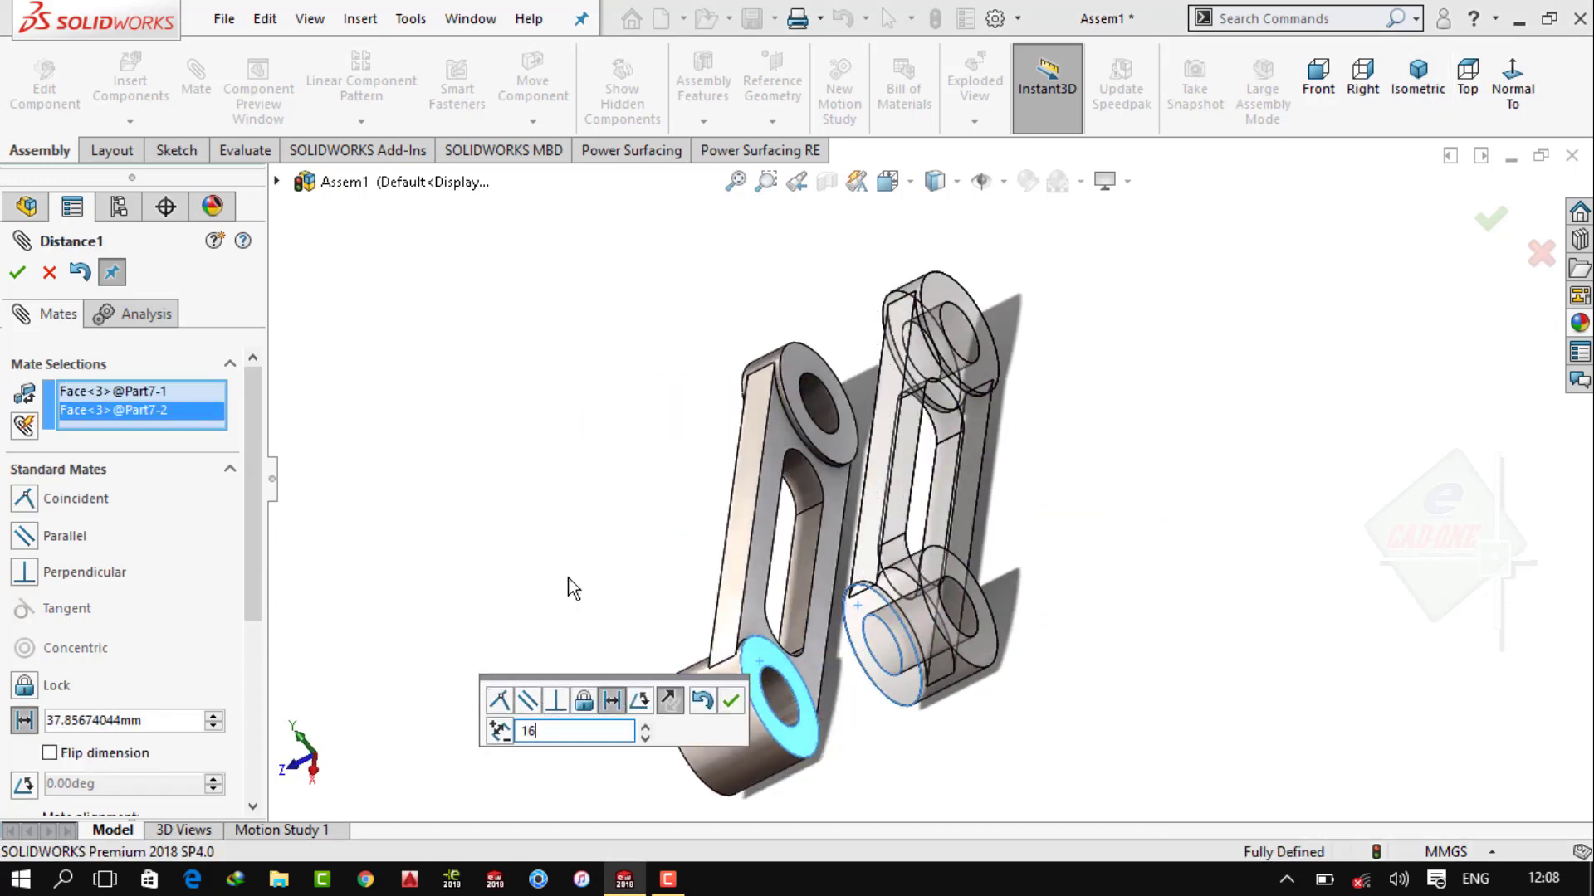
{"action": "key", "text": "Return"}
{"action": "left_click", "coordinate": [17, 273]}
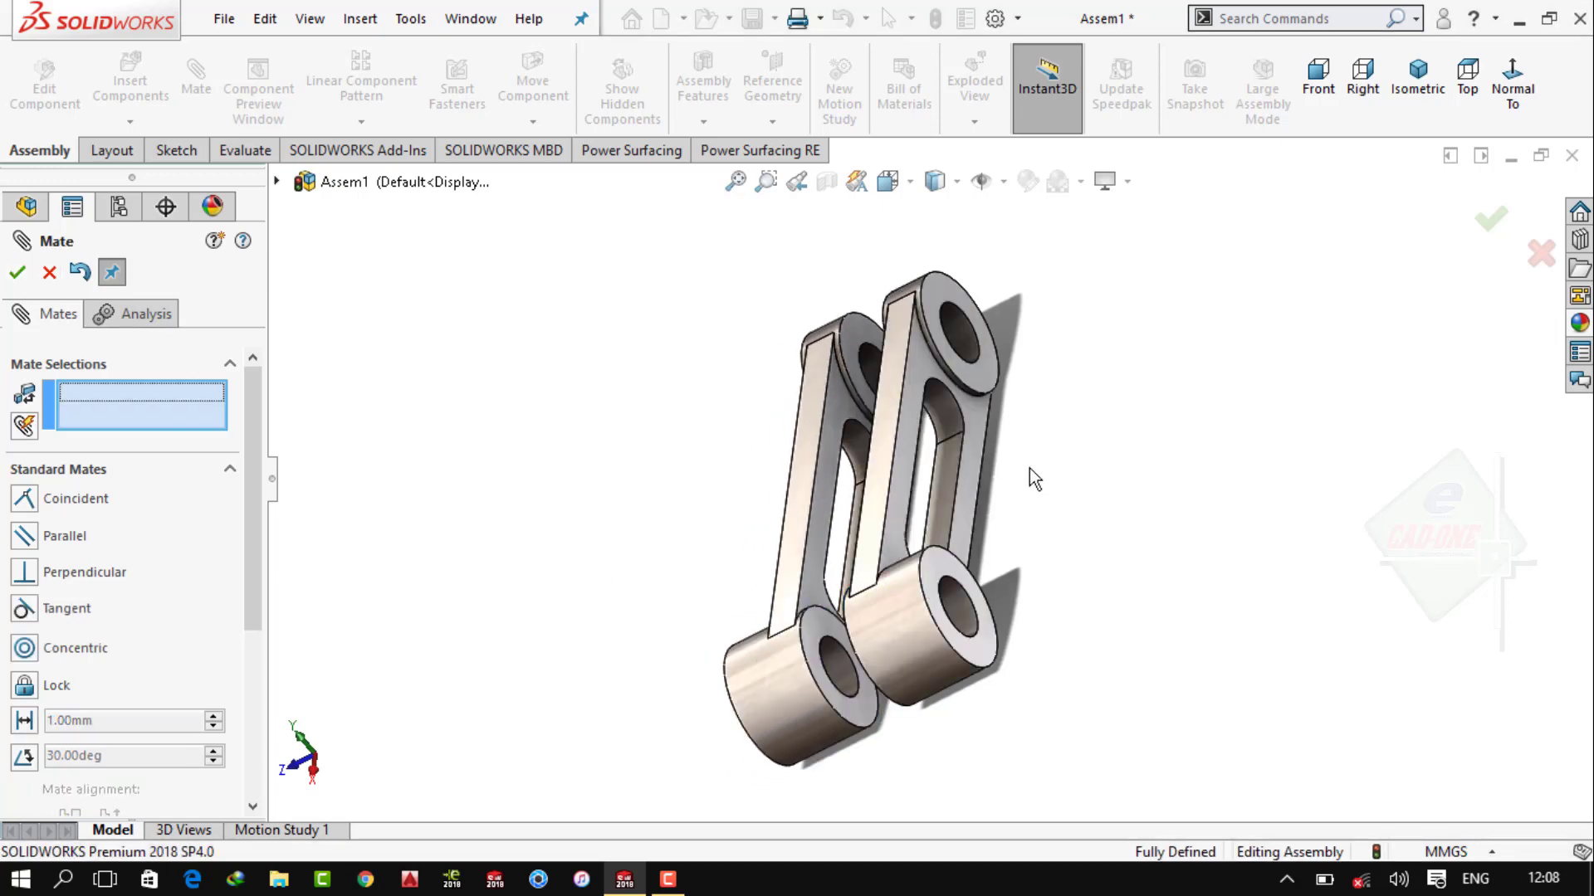
{"action": "left_click", "coordinate": [16, 274]}
Check the link's movement, then save the assembly as Assem1 and close it
{"action": "left_click", "coordinate": [1461, 116]}
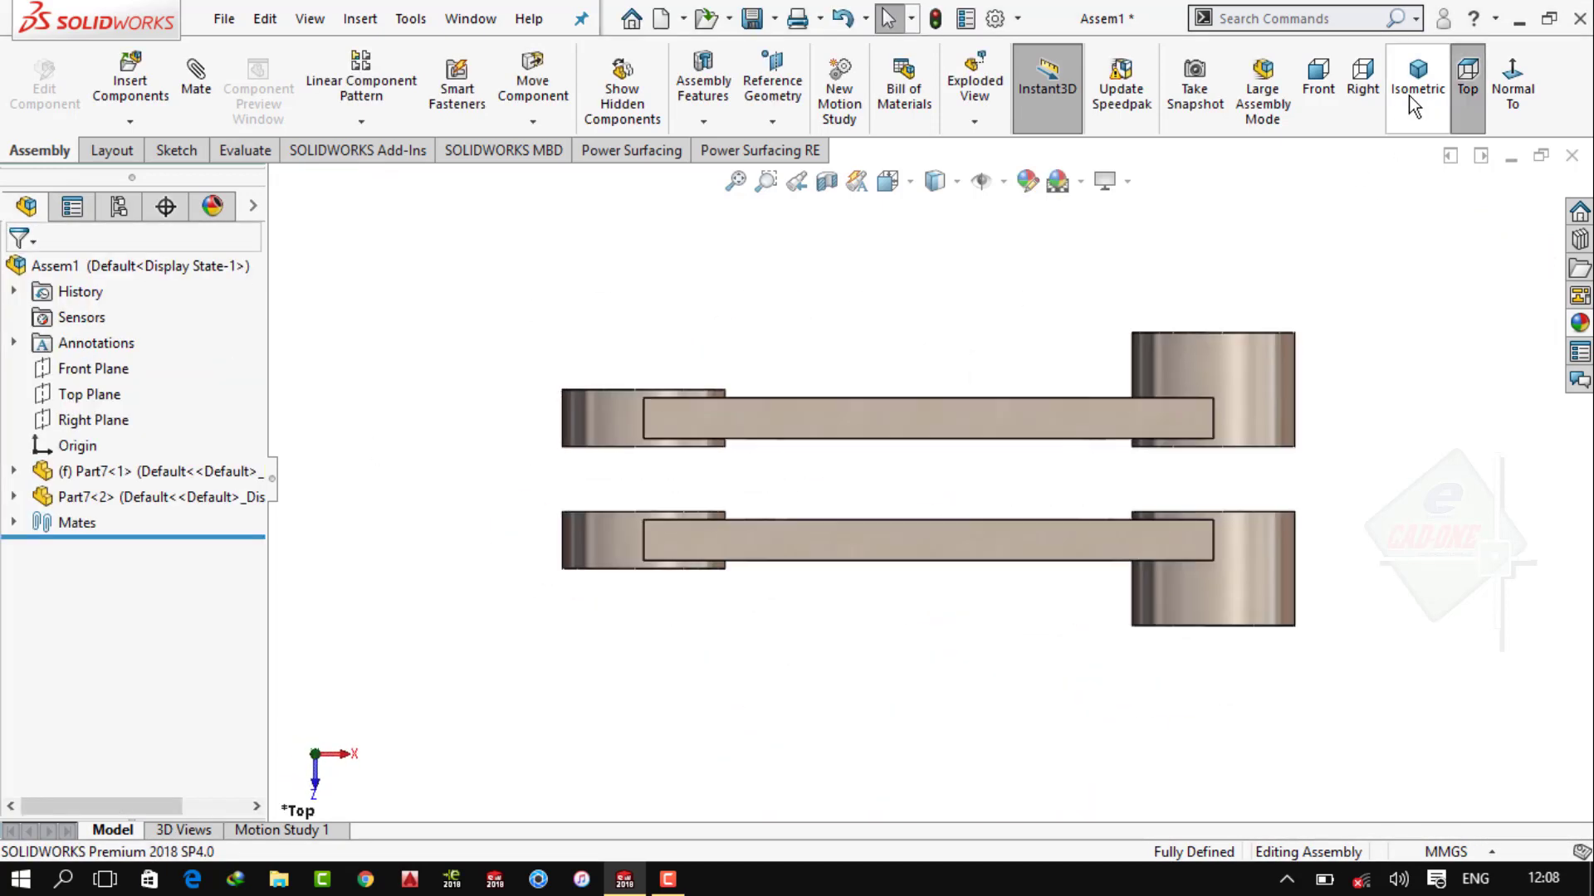
{"action": "left_click", "coordinate": [1408, 96]}
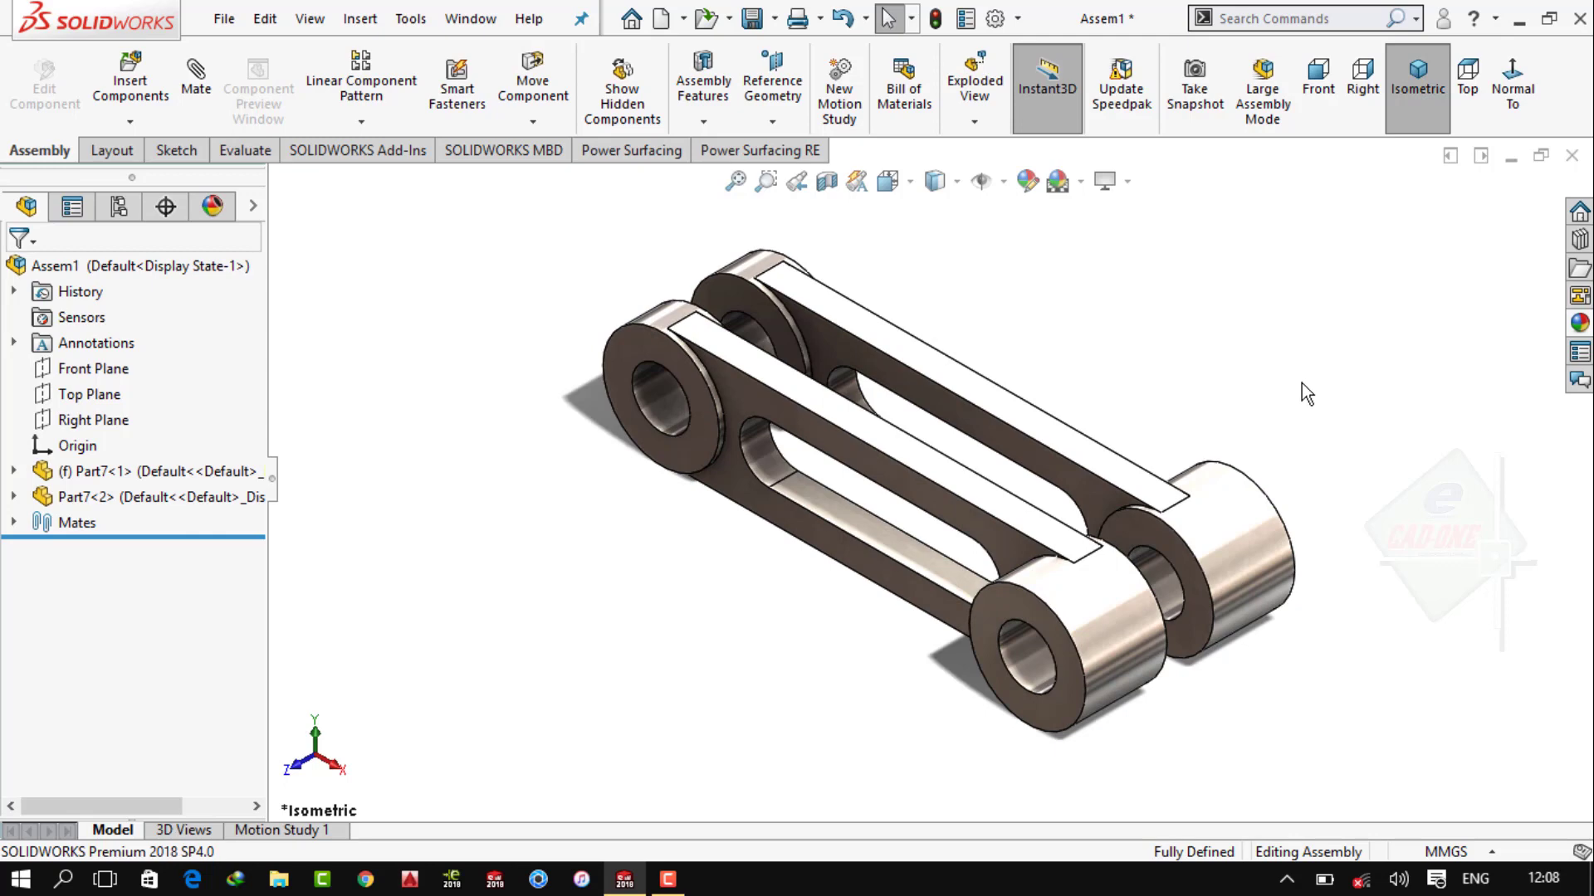
{"action": "left_click_drag", "start_coordinate": [1228, 491], "coordinate": [1283, 363]}
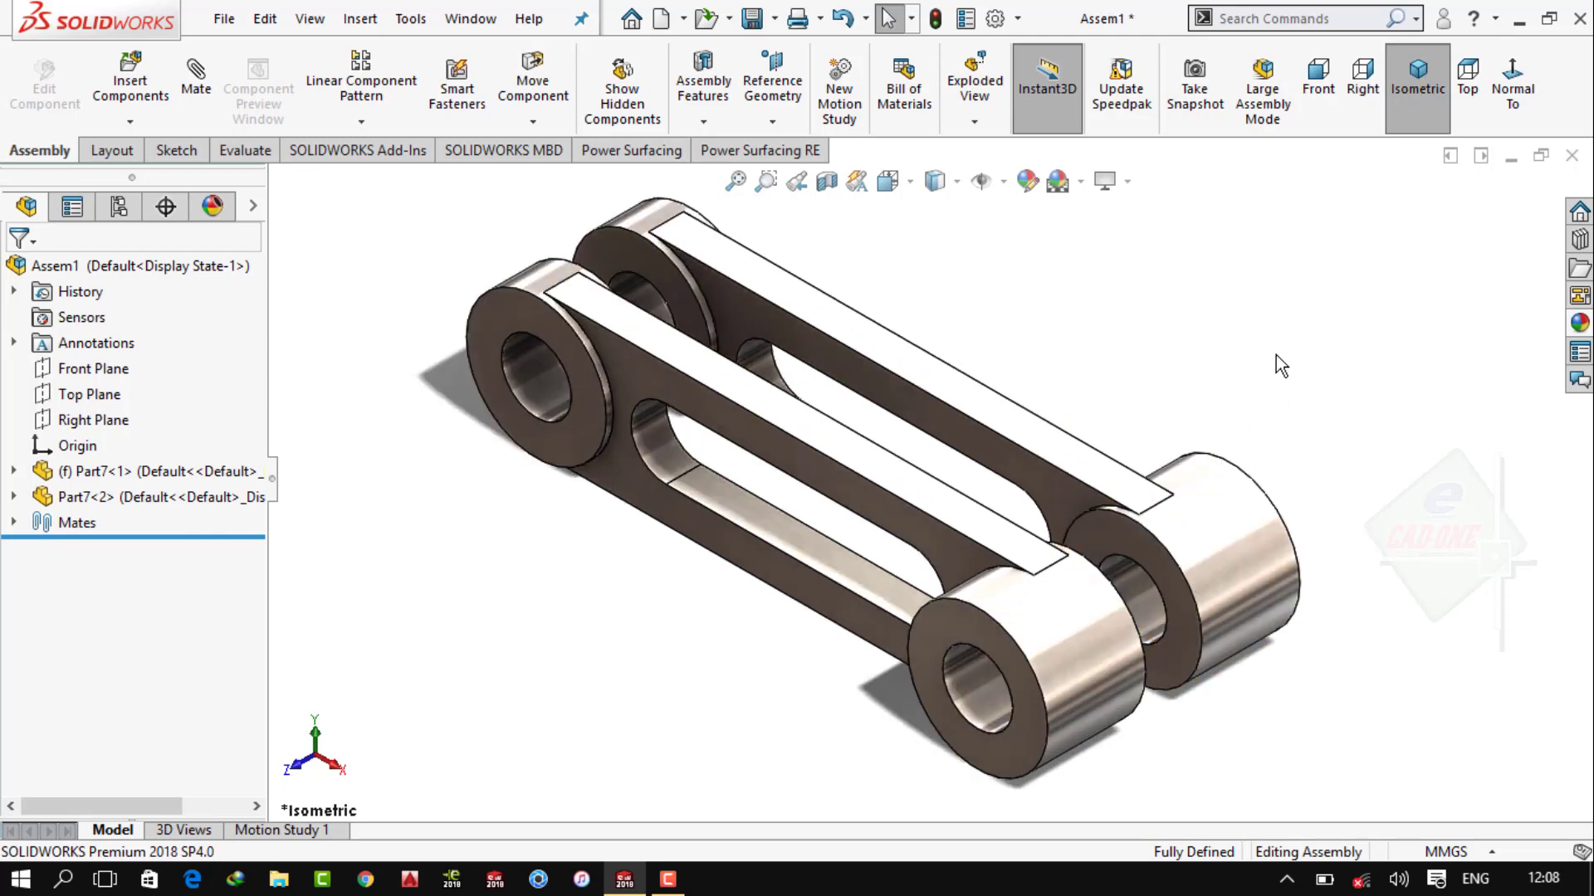
{"action": "key", "text": "ctrl+s"}
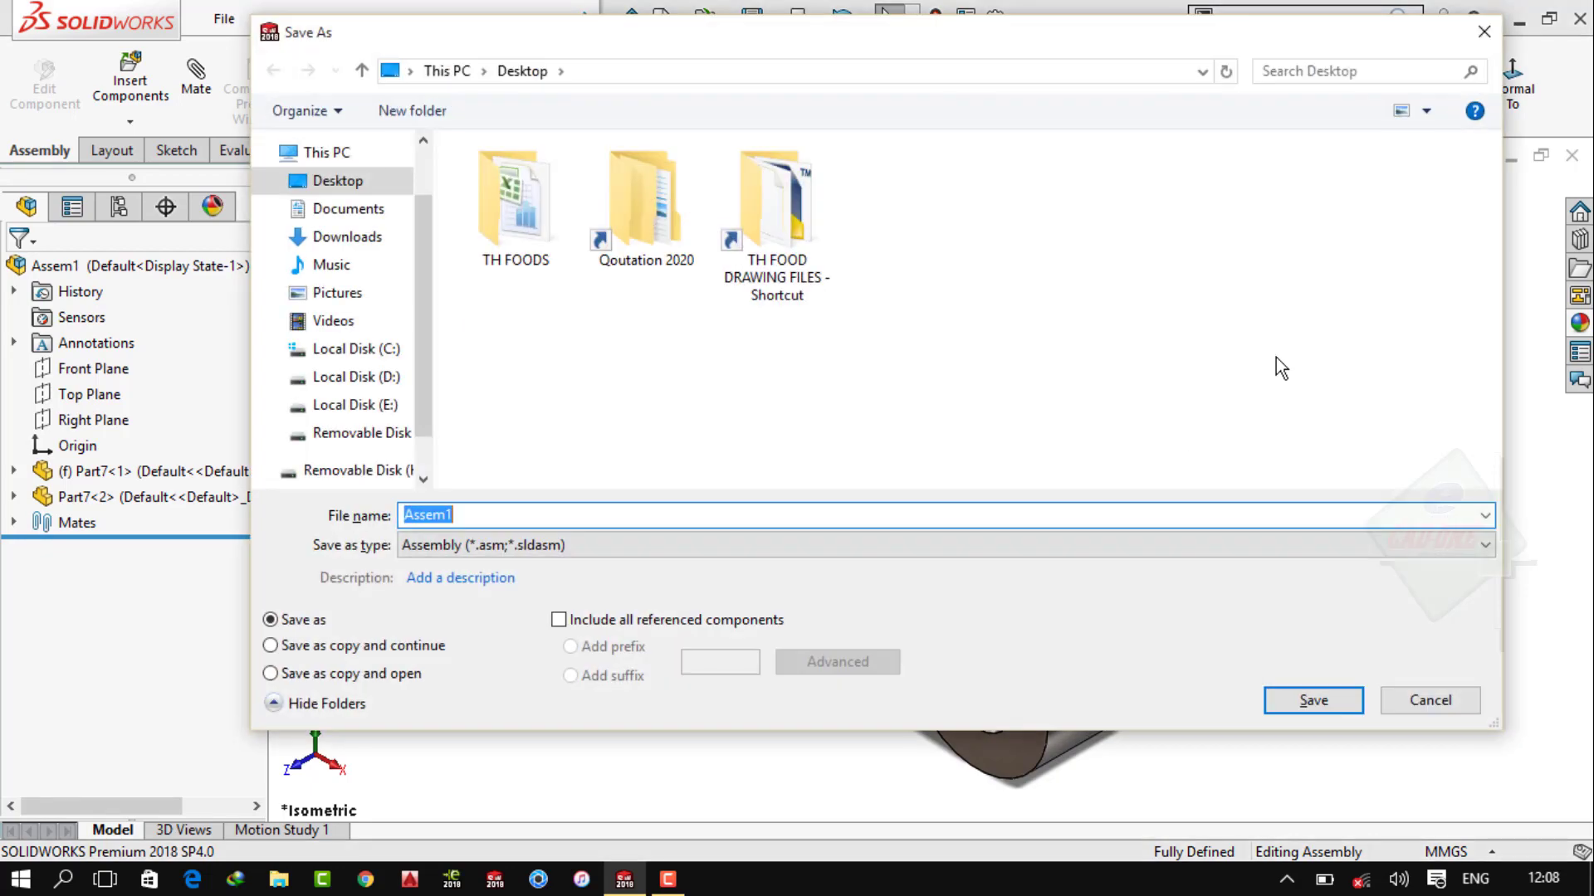
{"action": "left_click", "coordinate": [1303, 695]}
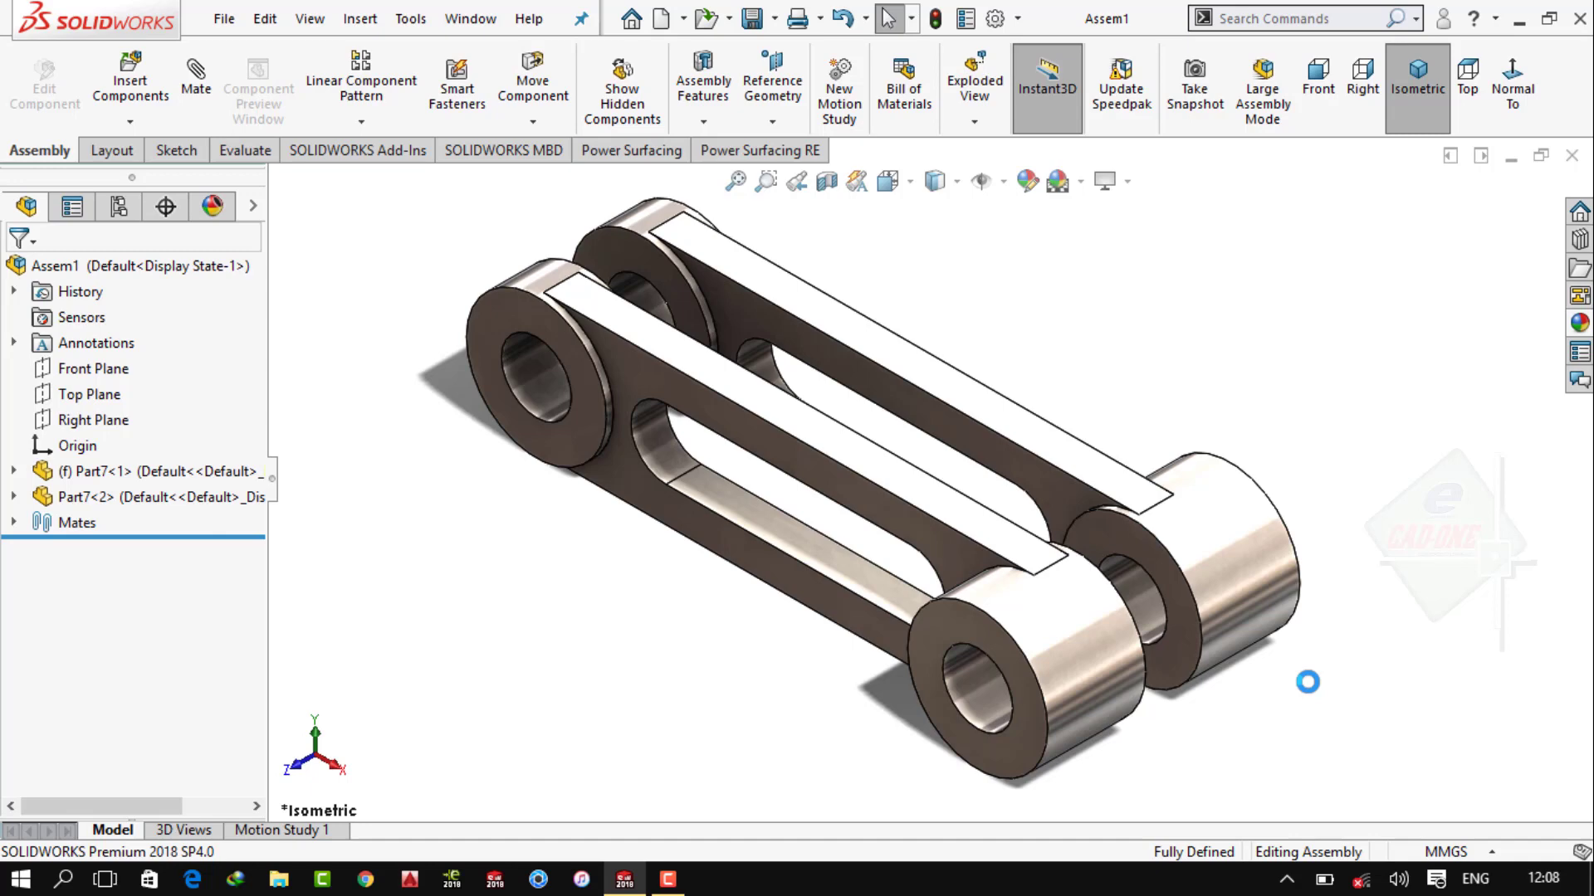
{"action": "left_click", "coordinate": [1568, 159]}
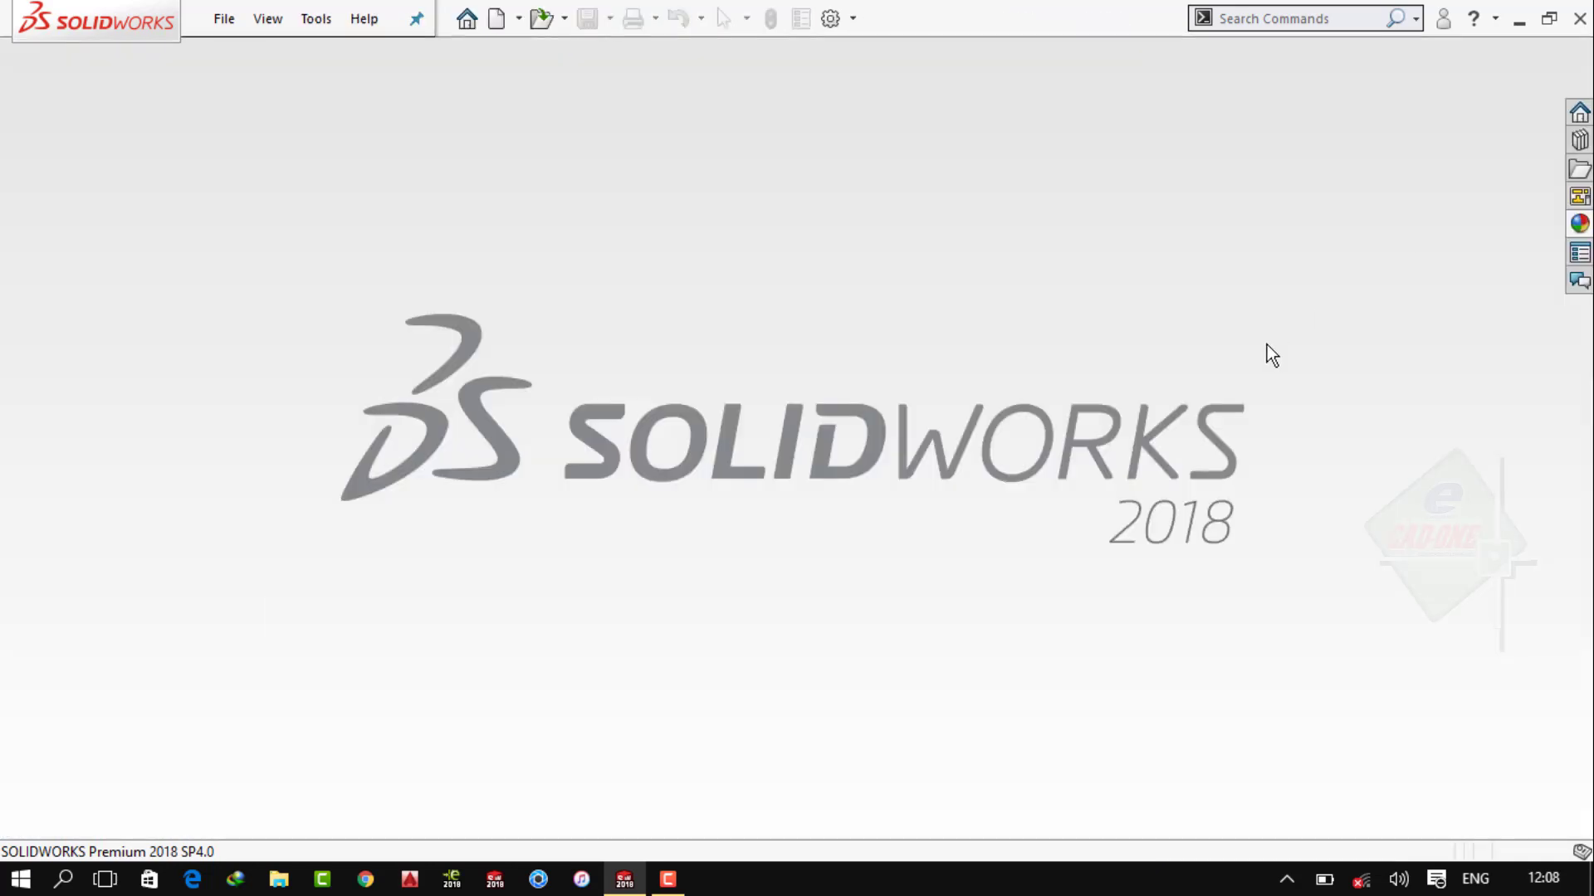
Create a new assembly with Part7 fixed at the origin
{"action": "left_click", "coordinate": [238, 19]}
{"action": "left_click", "coordinate": [292, 58]}
{"action": "left_click", "coordinate": [855, 704]}
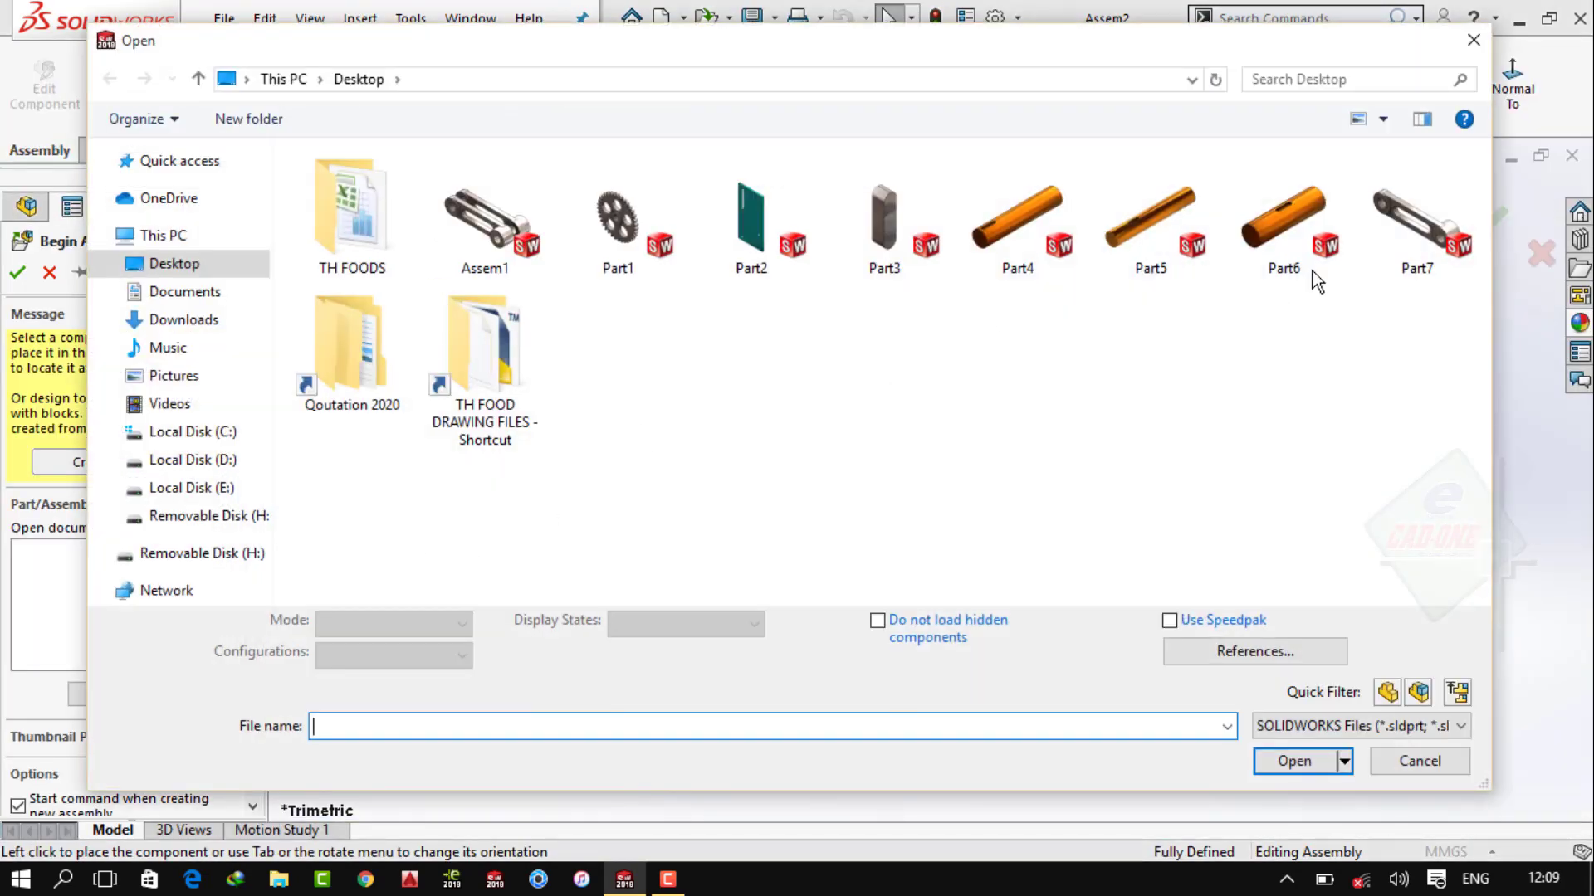
{"action": "left_click", "coordinate": [1416, 220]}
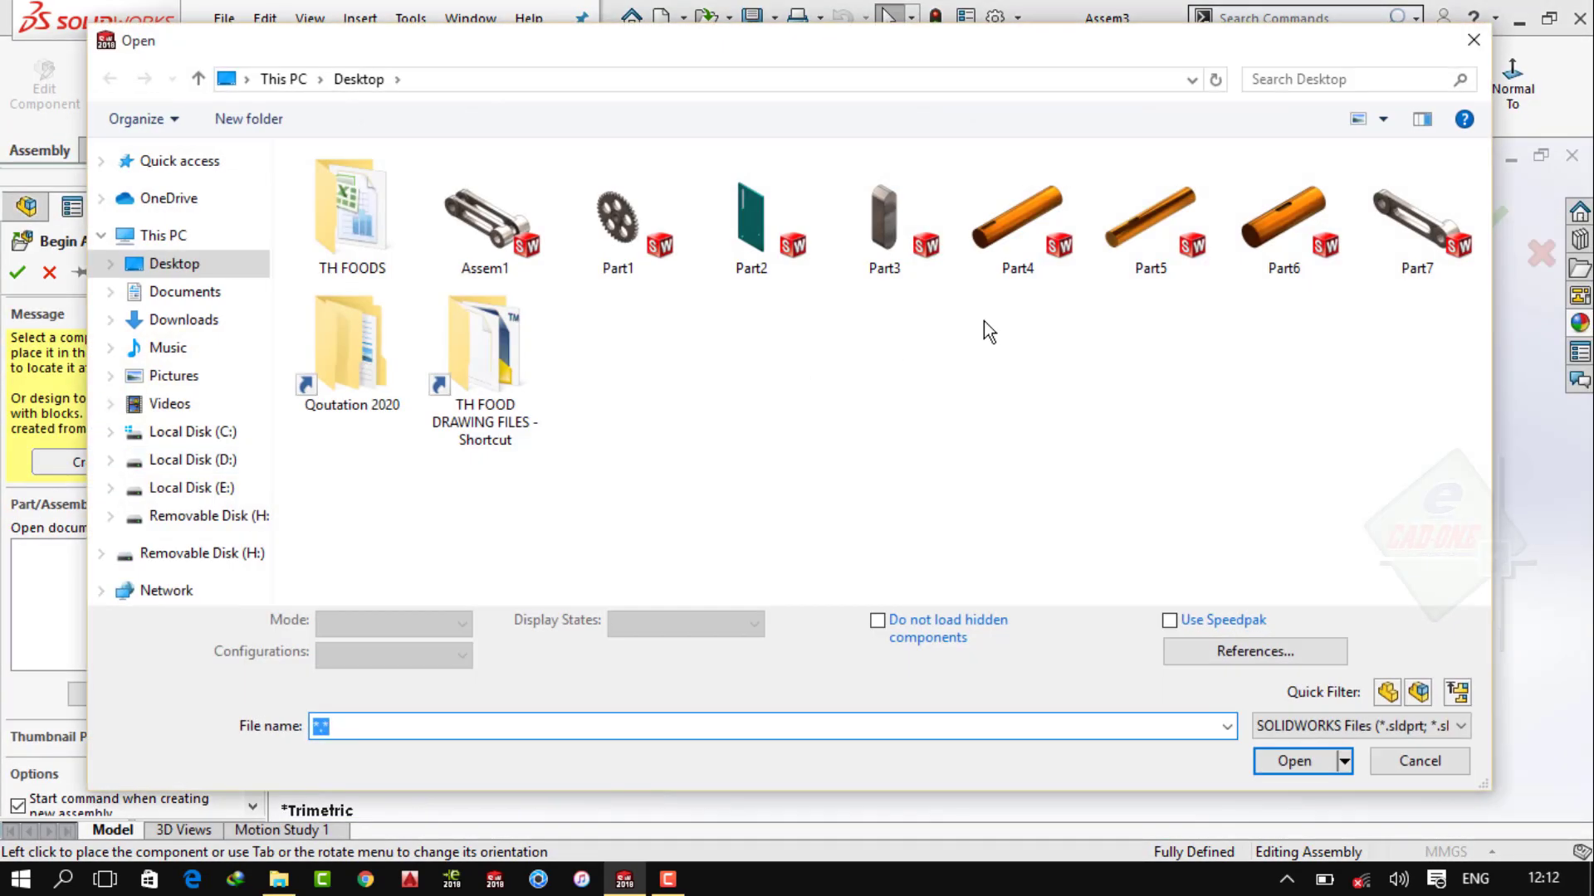
{"action": "left_click", "coordinate": [1417, 232]}
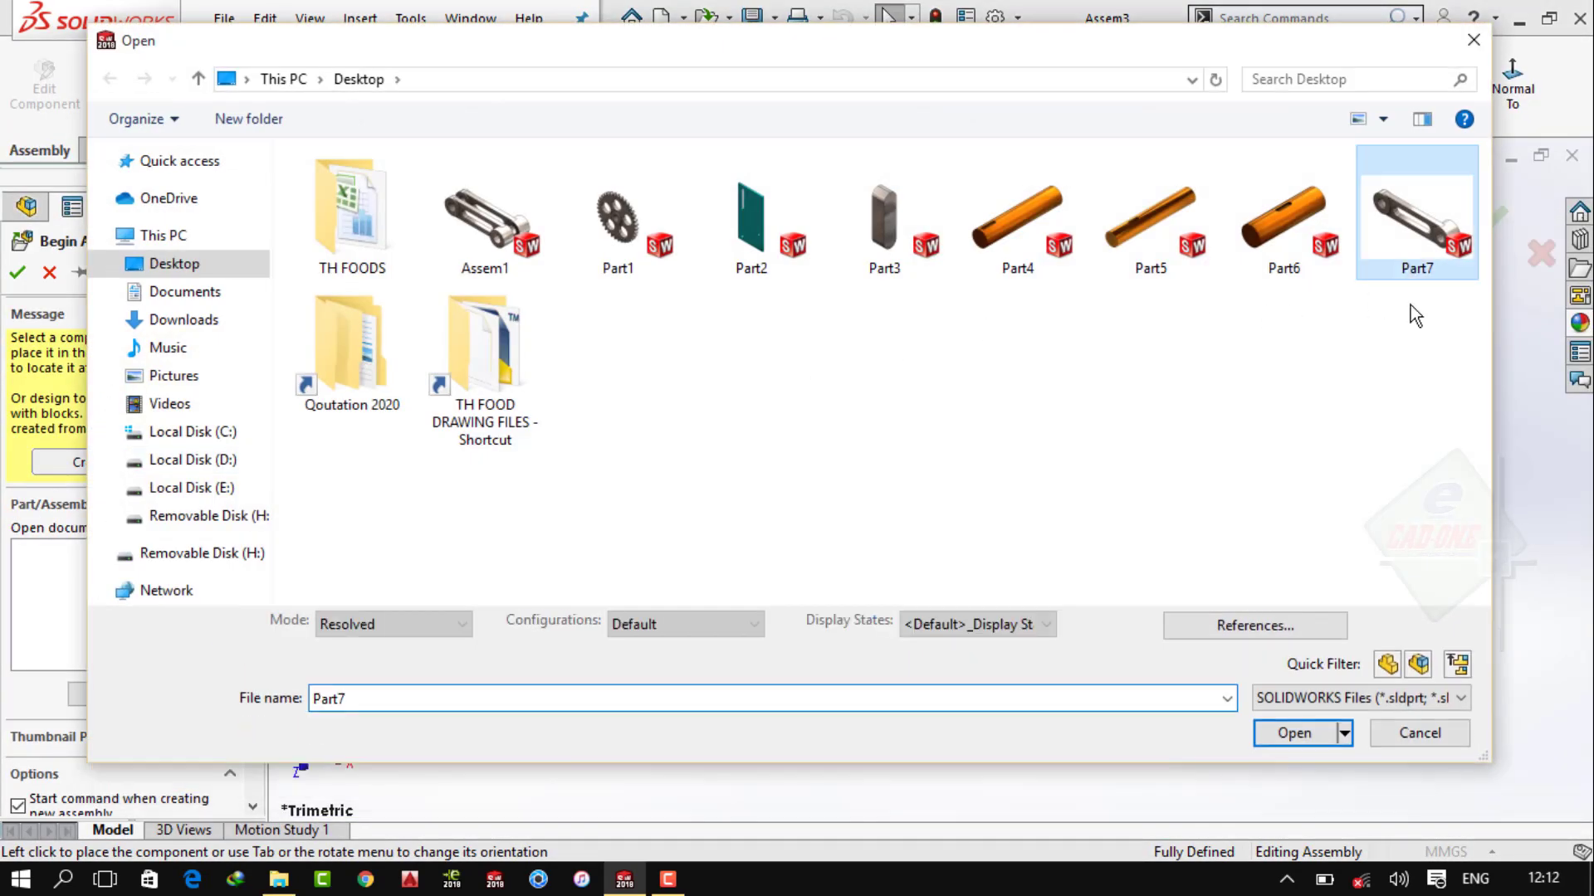
{"action": "left_click", "coordinate": [1293, 737]}
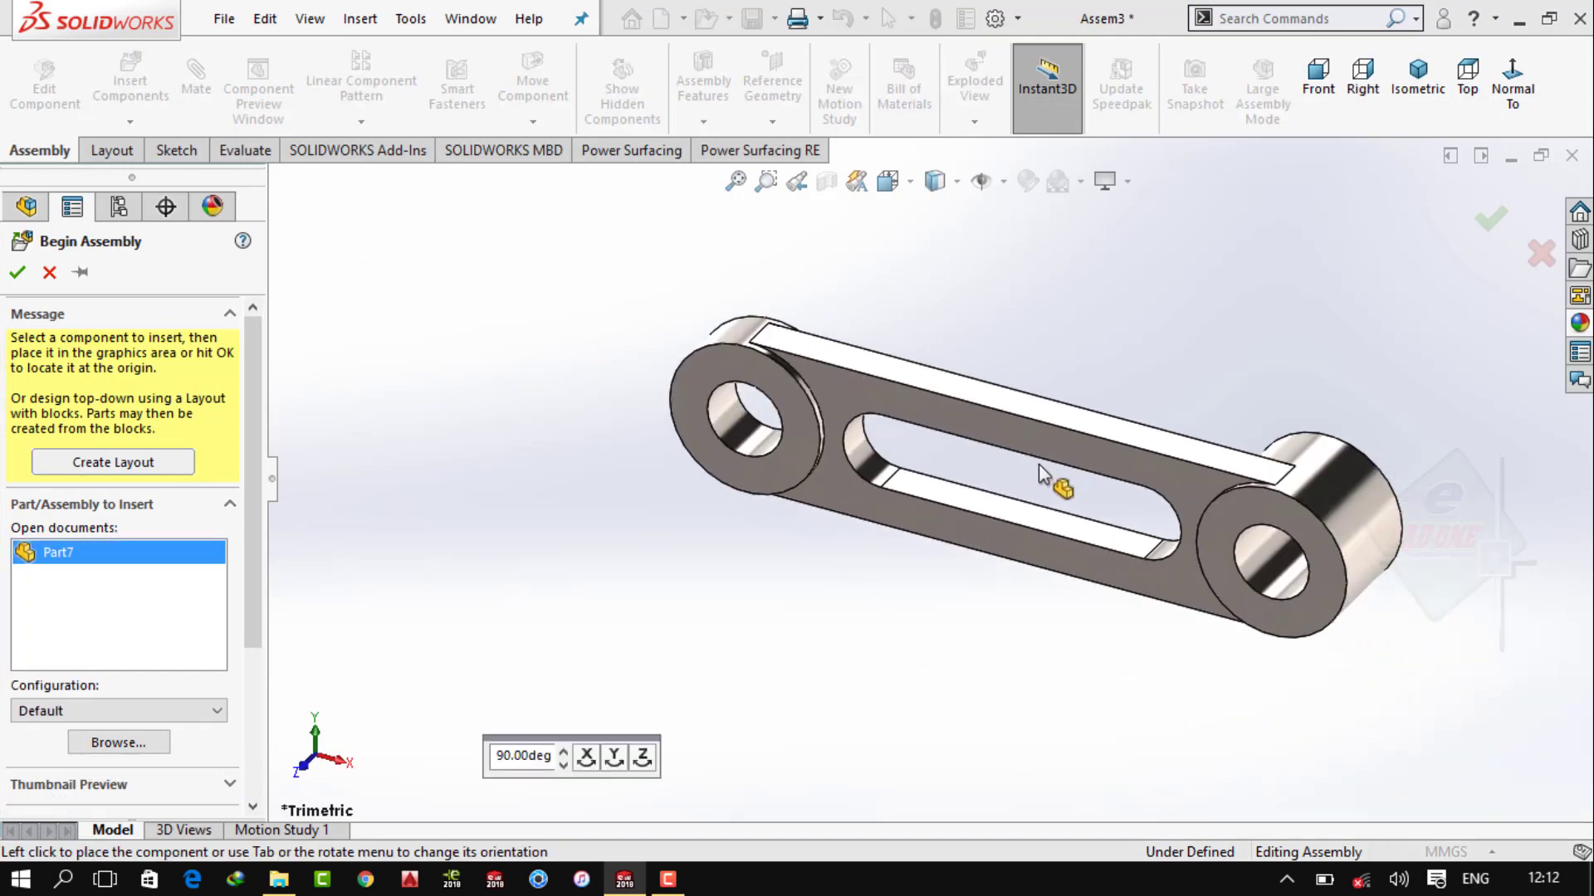
{"action": "left_click", "coordinate": [16, 271]}
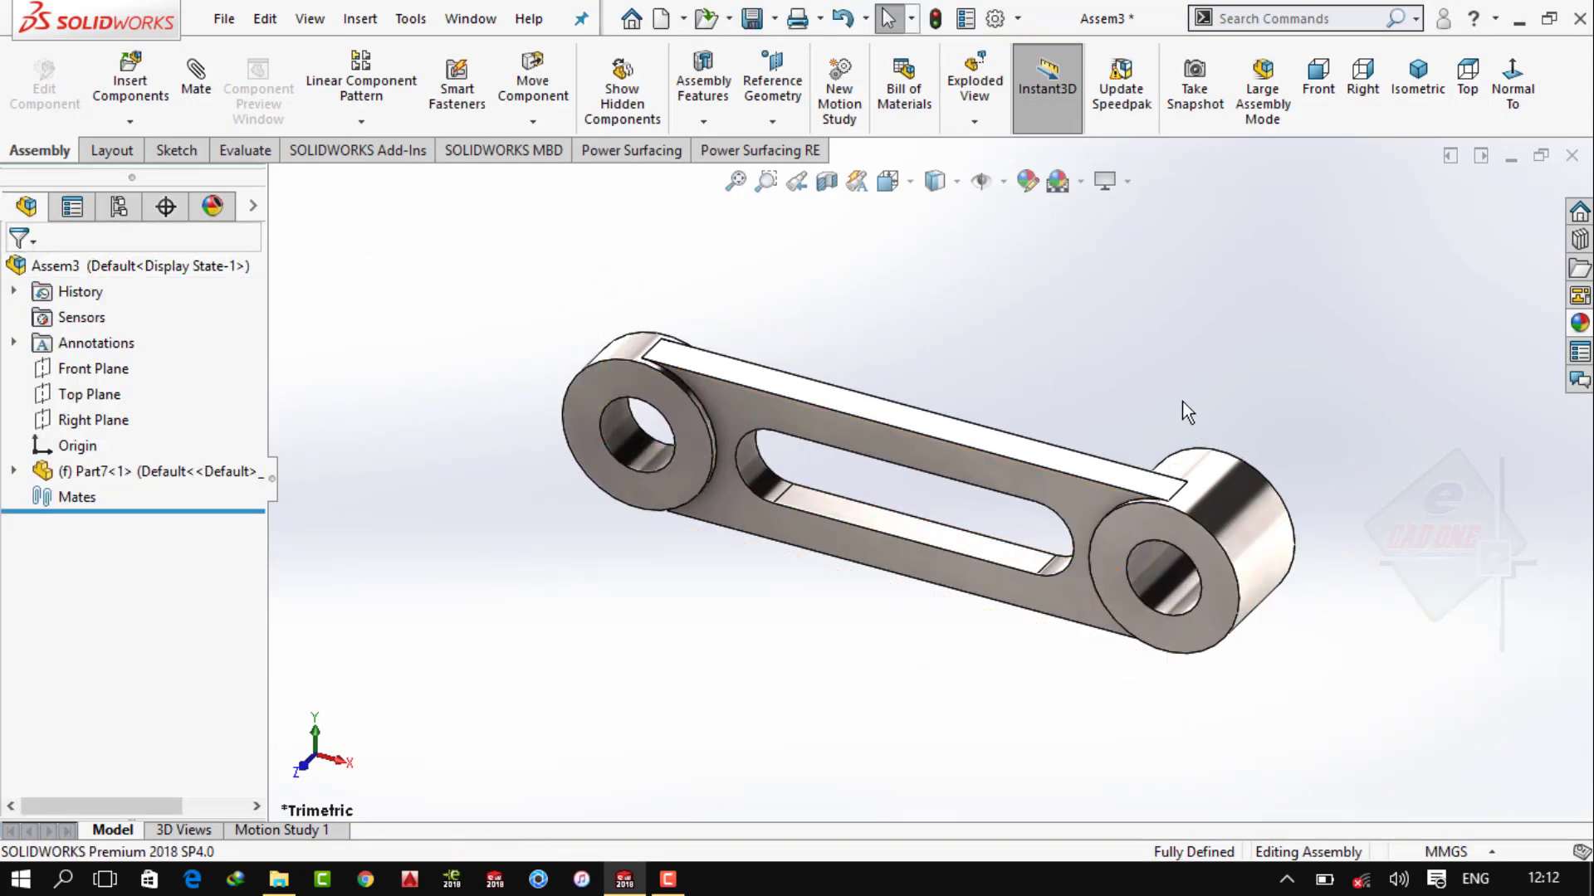
Drop a second Part7 copy beside the first and rotate it
{"action": "left_click", "coordinate": [1423, 95]}
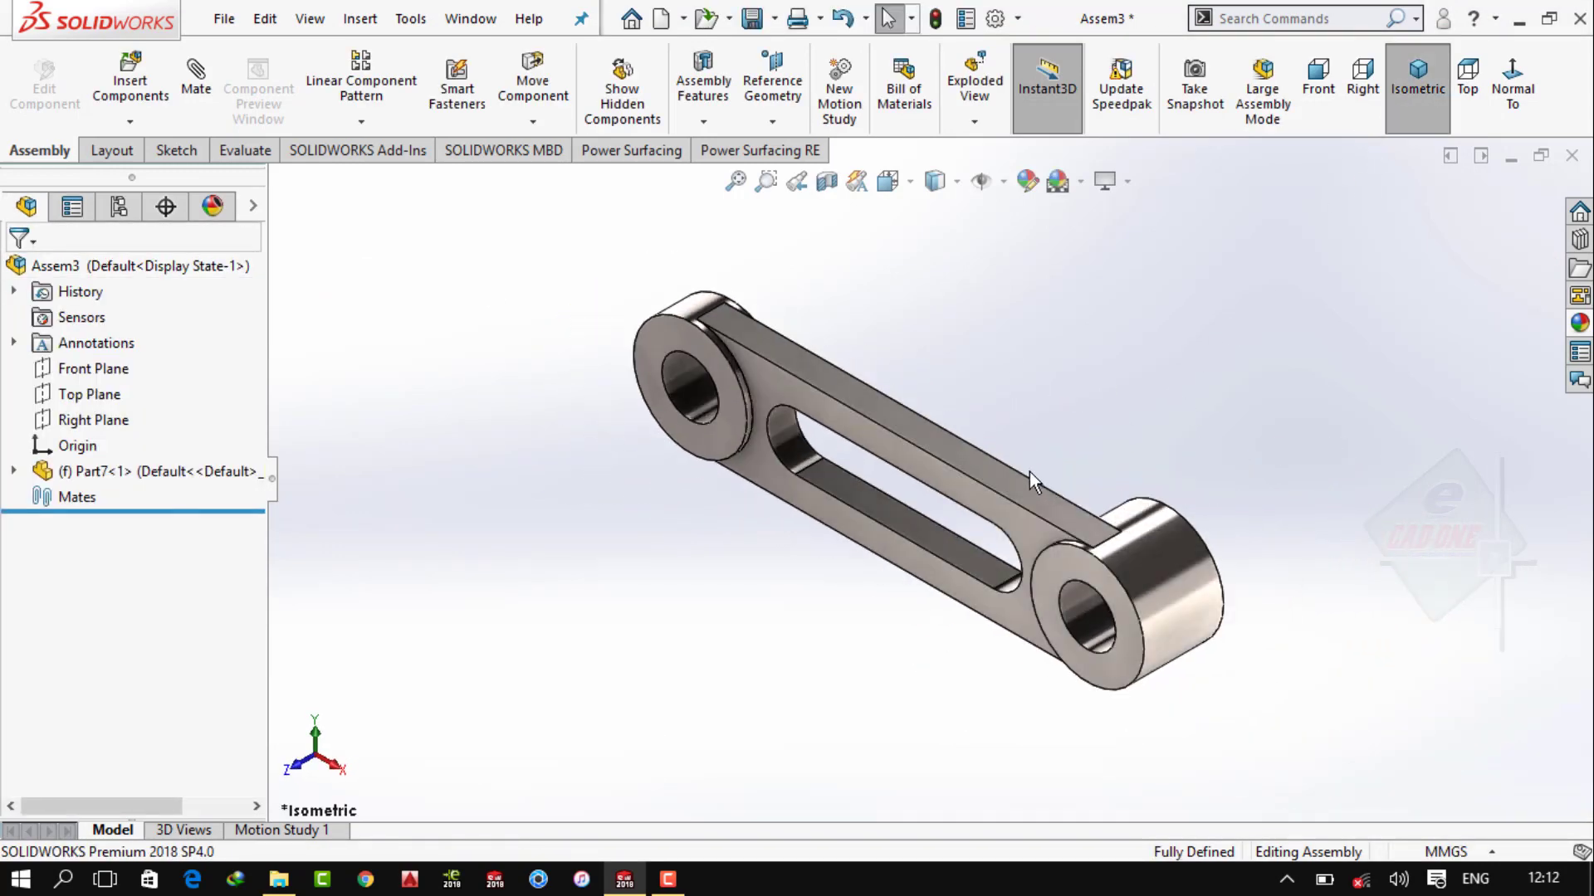
{"action": "left_click_drag", "start_coordinate": [1029, 472], "coordinate": [1139, 402], "text": "ctrl"}
{"action": "left_click", "coordinate": [532, 121]}
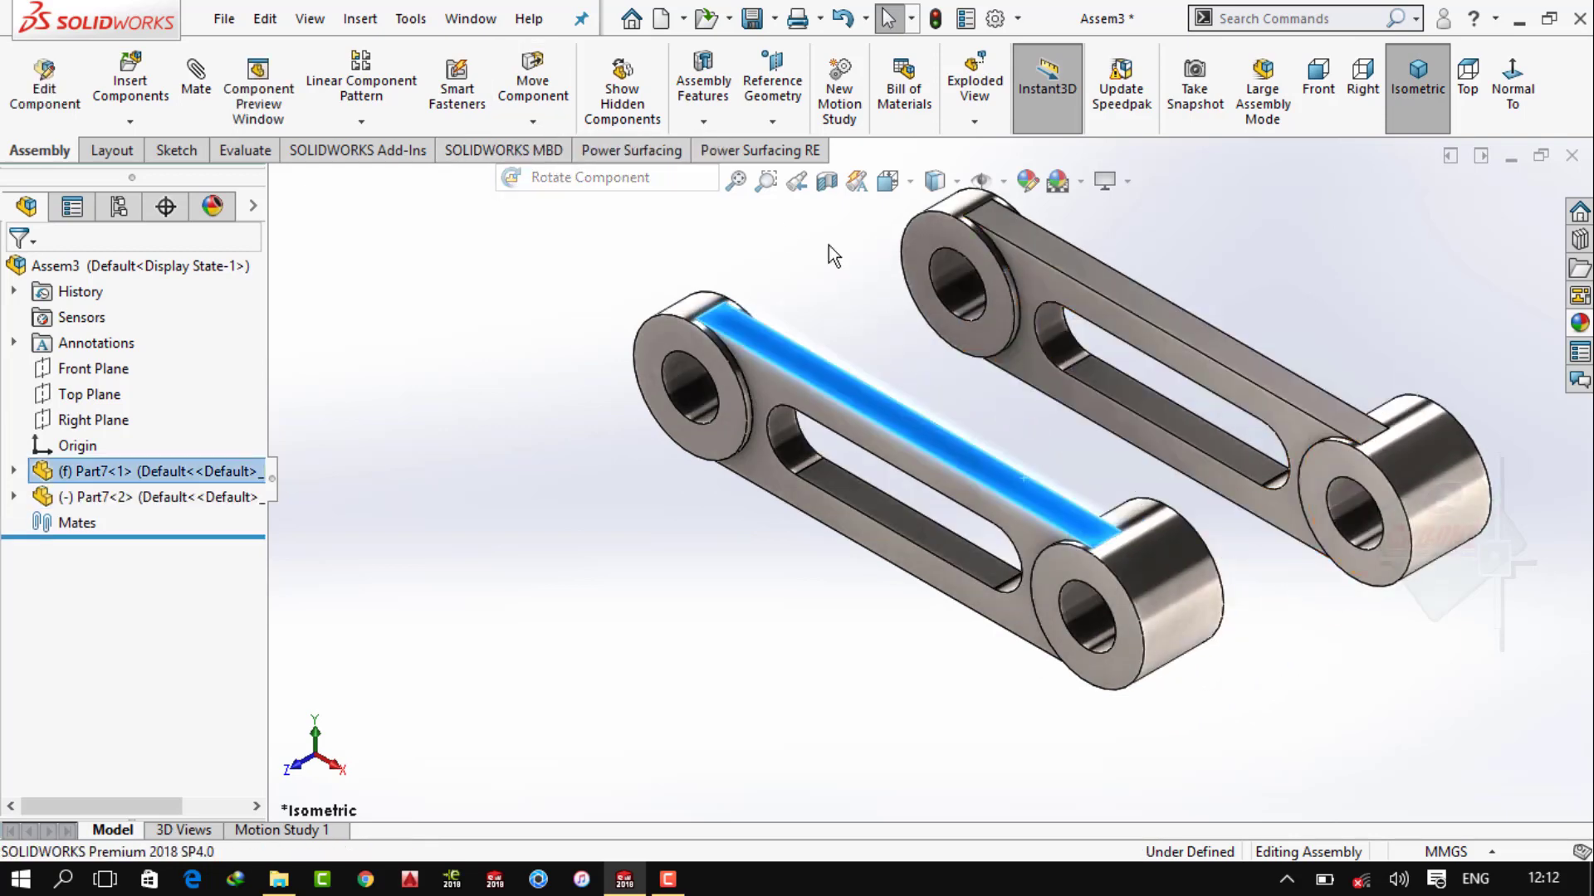
{"action": "left_click", "coordinate": [573, 158]}
{"action": "mouse_move", "coordinate": [1029, 357]}
{"action": "left_mouse_down"}
{"action": "mouse_move", "coordinate": [1079, 422]}
{"action": "mouse_move", "coordinate": [685, 603]}
{"action": "left_mouse_up"}
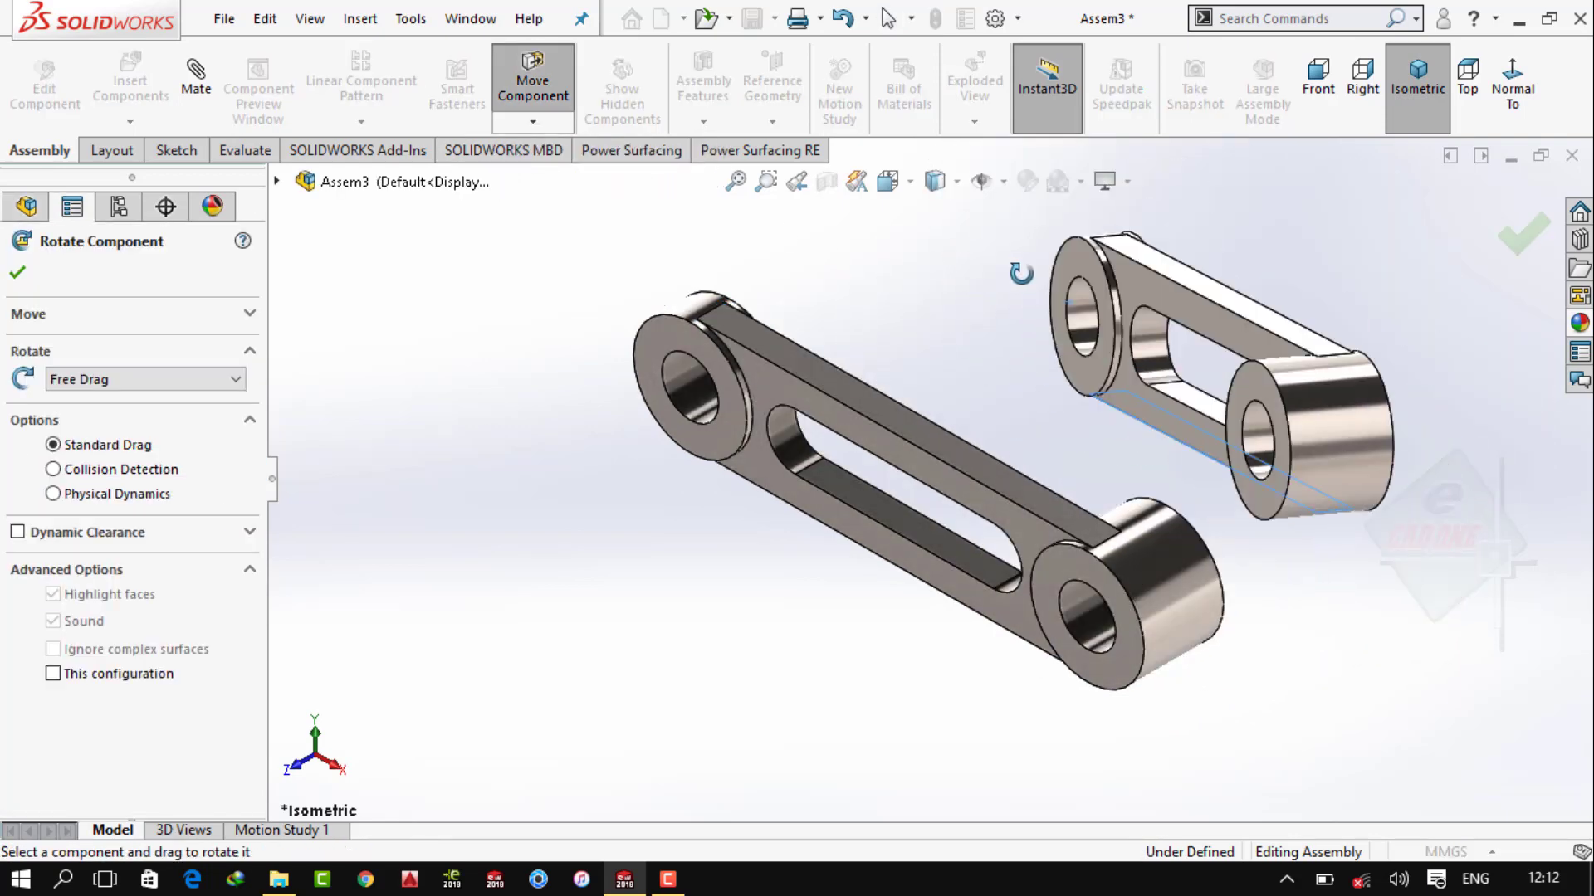
Add a concentric mate between the hole faces of the two links
{"action": "left_click", "coordinate": [196, 79]}
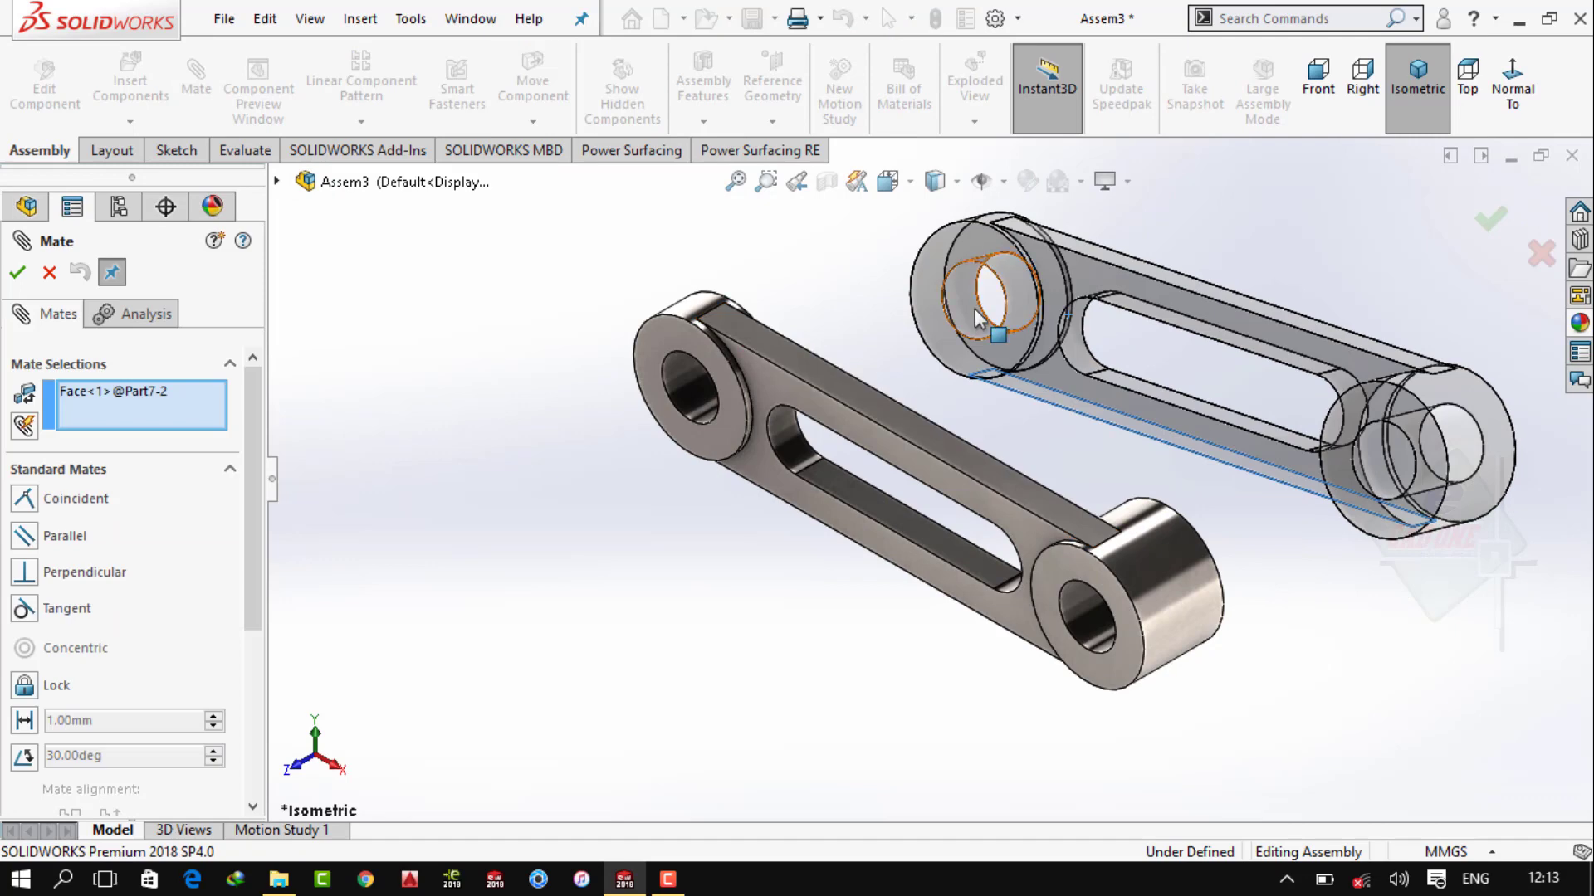
{"action": "left_click", "coordinate": [688, 399]}
{"action": "left_click", "coordinate": [669, 374]}
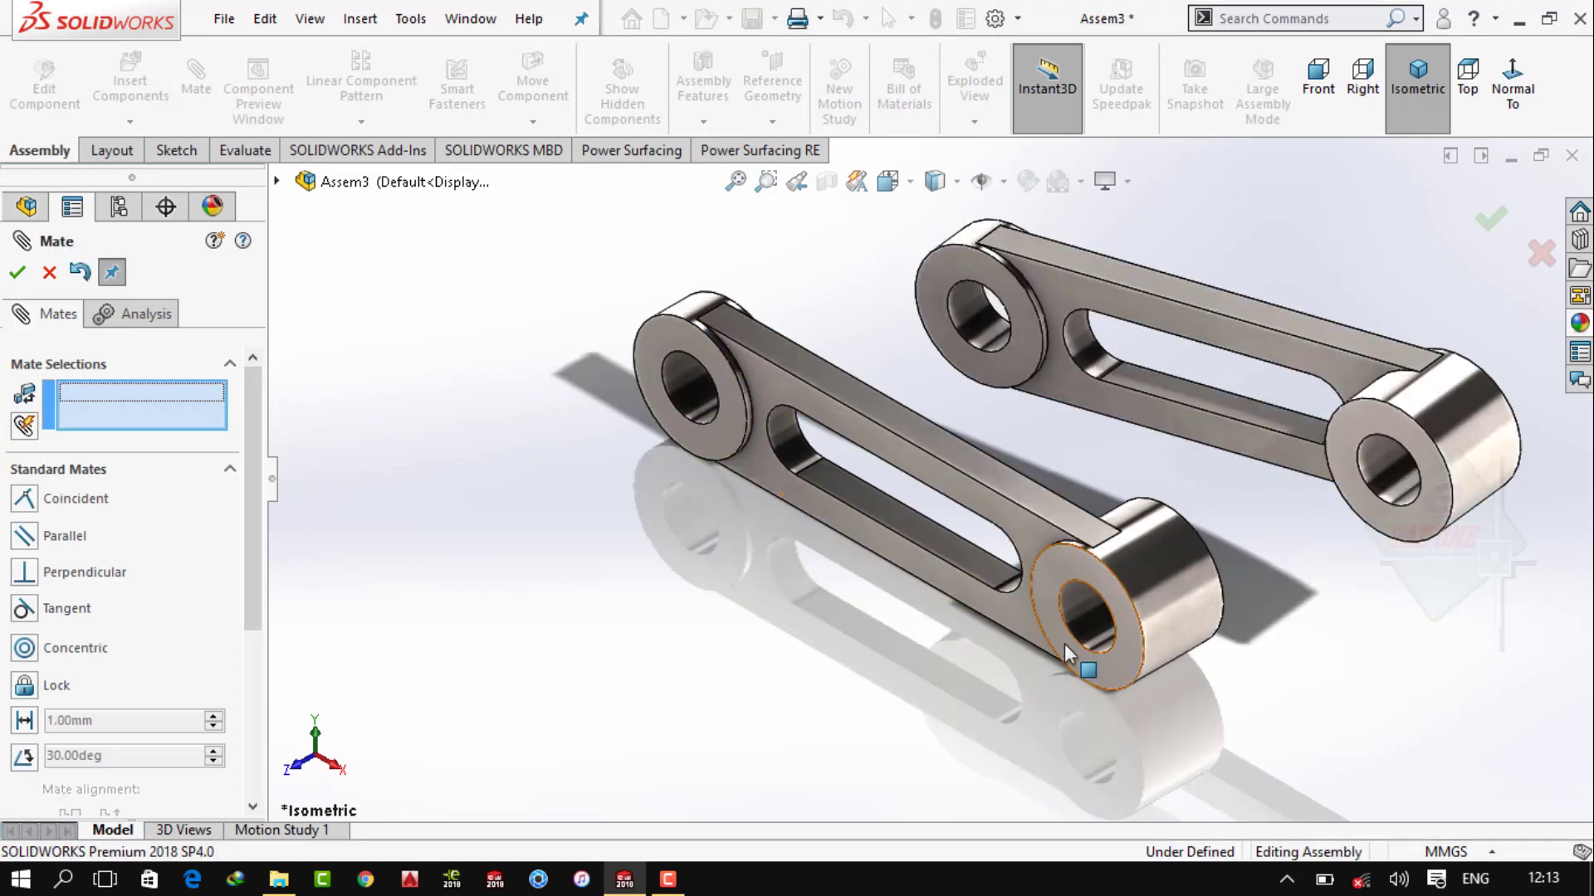
{"action": "left_click", "coordinate": [1091, 618]}
{"action": "left_click", "coordinate": [1382, 471]}
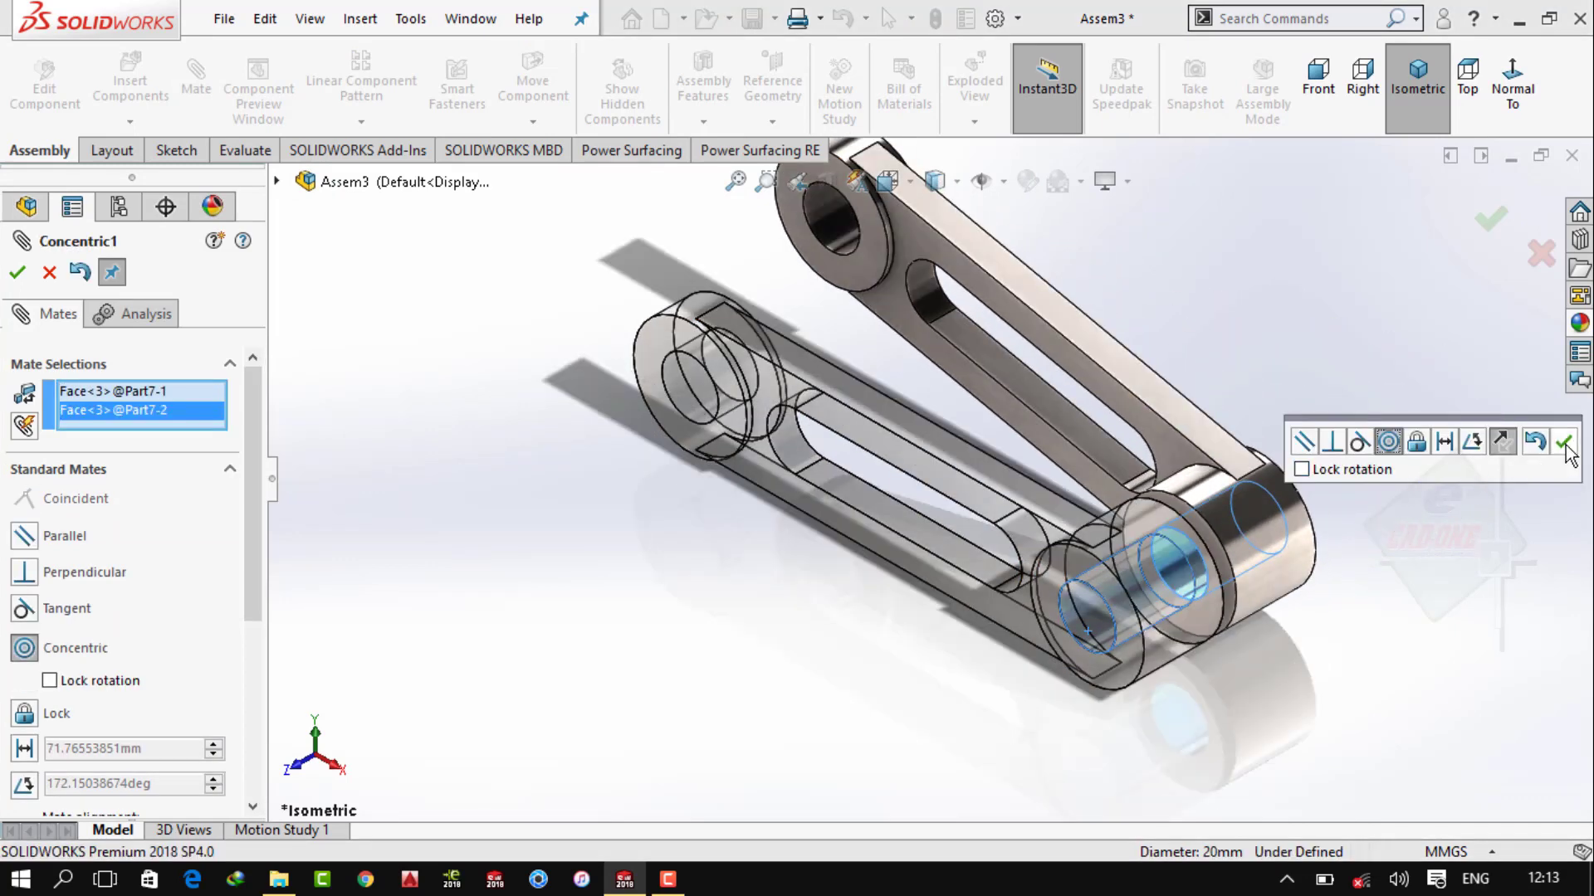
{"action": "left_click", "coordinate": [1564, 445]}
{"action": "mouse_move", "coordinate": [1137, 355]}
{"action": "middle_mouse_down"}
{"action": "mouse_move", "coordinate": [1038, 281]}
{"action": "mouse_move", "coordinate": [1274, 389]}
{"action": "mouse_move", "coordinate": [1252, 327]}
{"action": "mouse_move", "coordinate": [965, 329]}
{"action": "middle_mouse_up"}
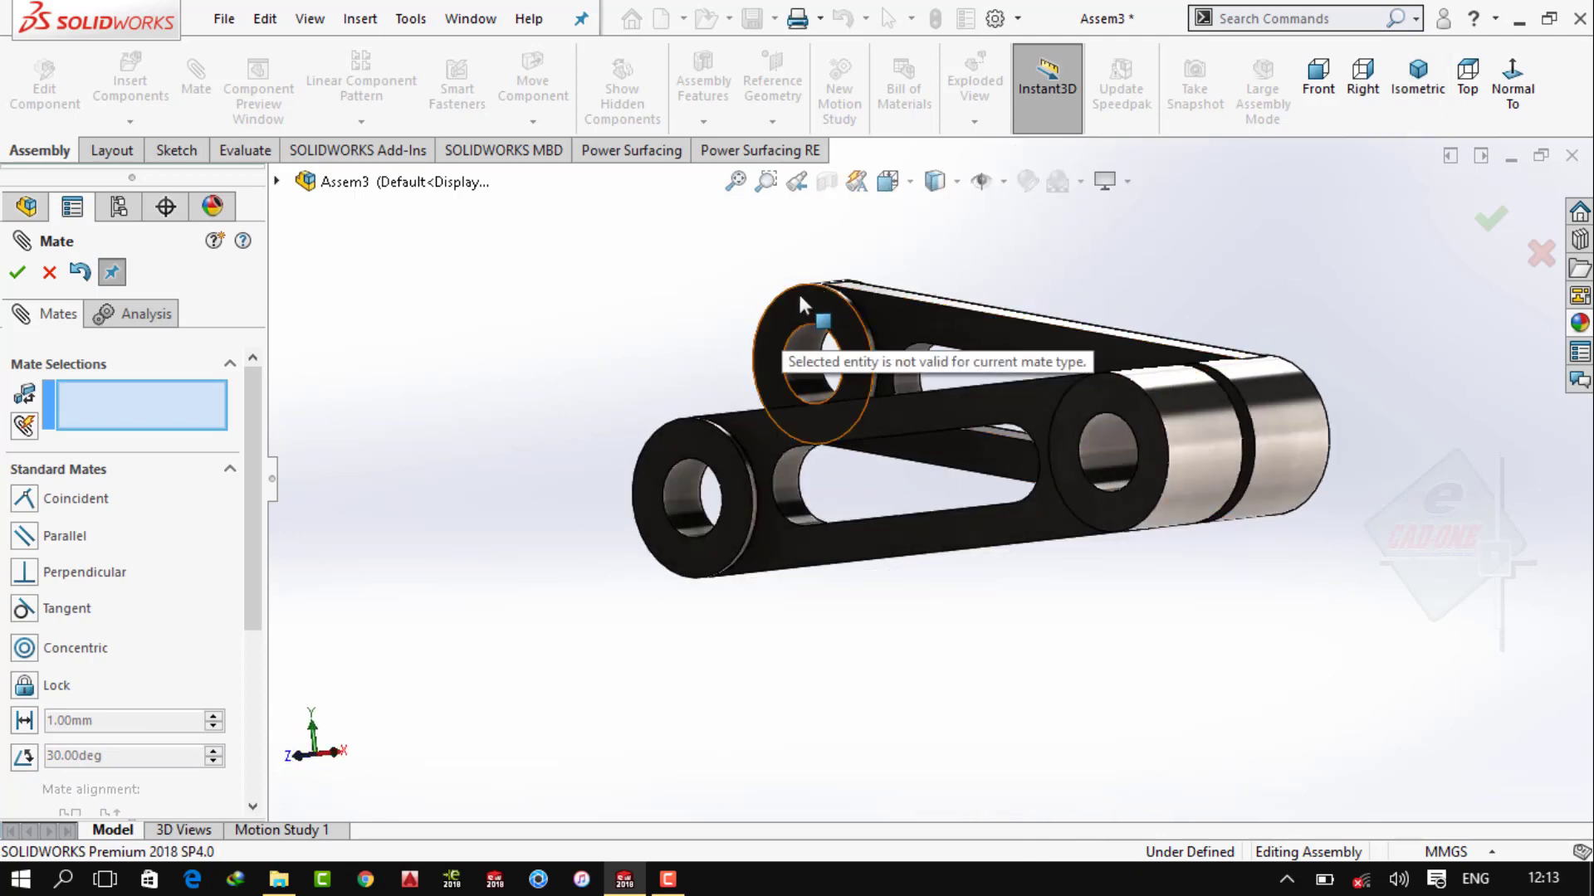
{"action": "left_click_drag", "start_coordinate": [799, 291], "coordinate": [840, 320]}
{"action": "key", "text": "ctrl+7"}
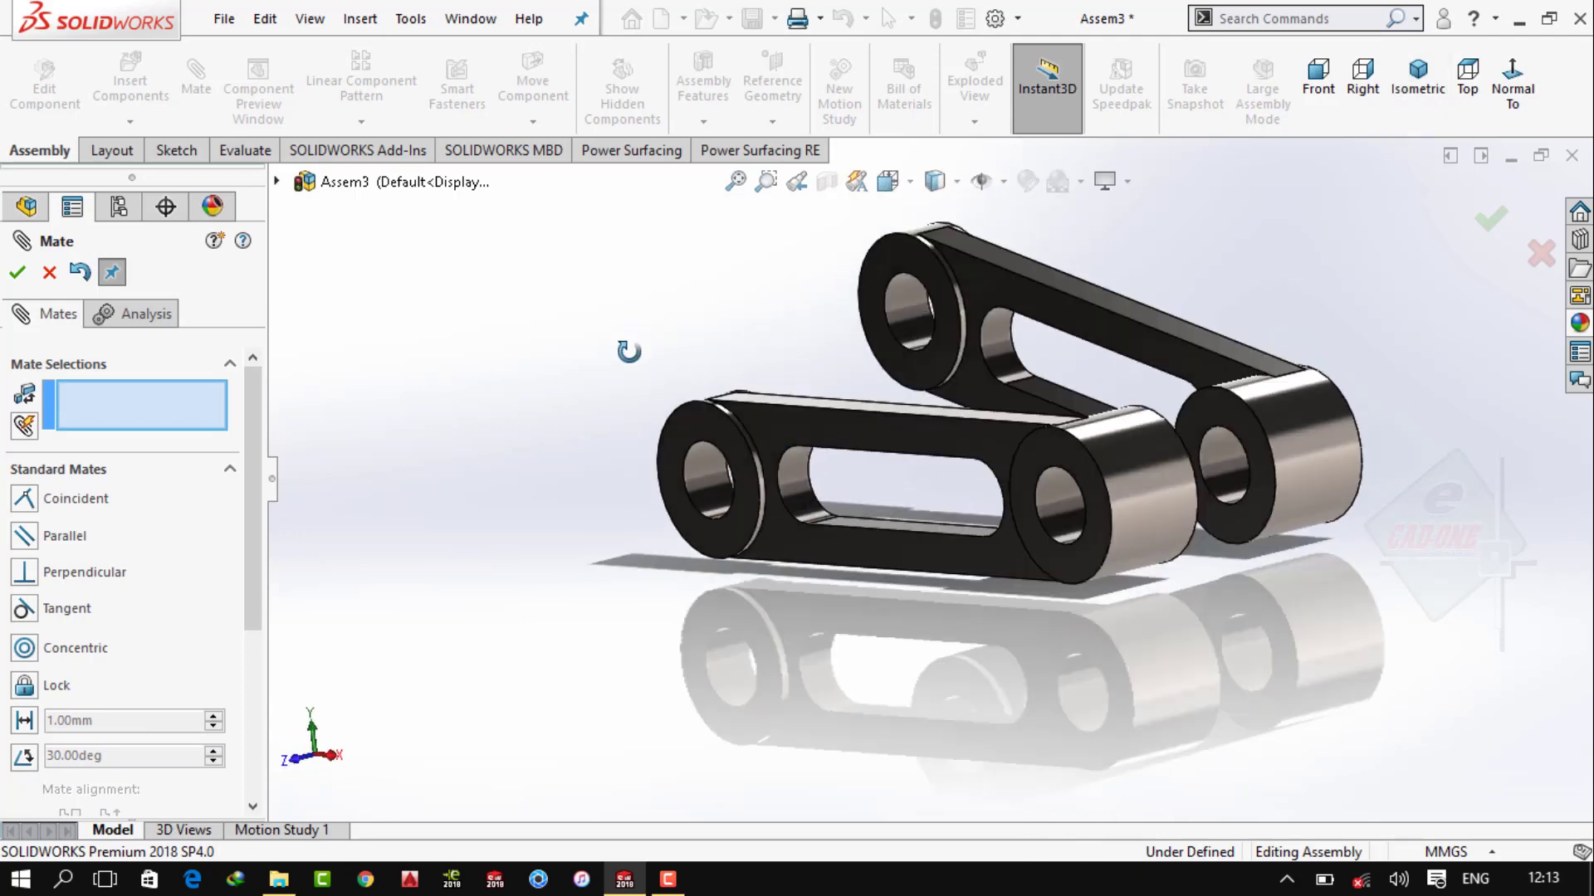
Mate the top faces of the two links parallel
{"action": "left_click", "coordinate": [999, 248]}
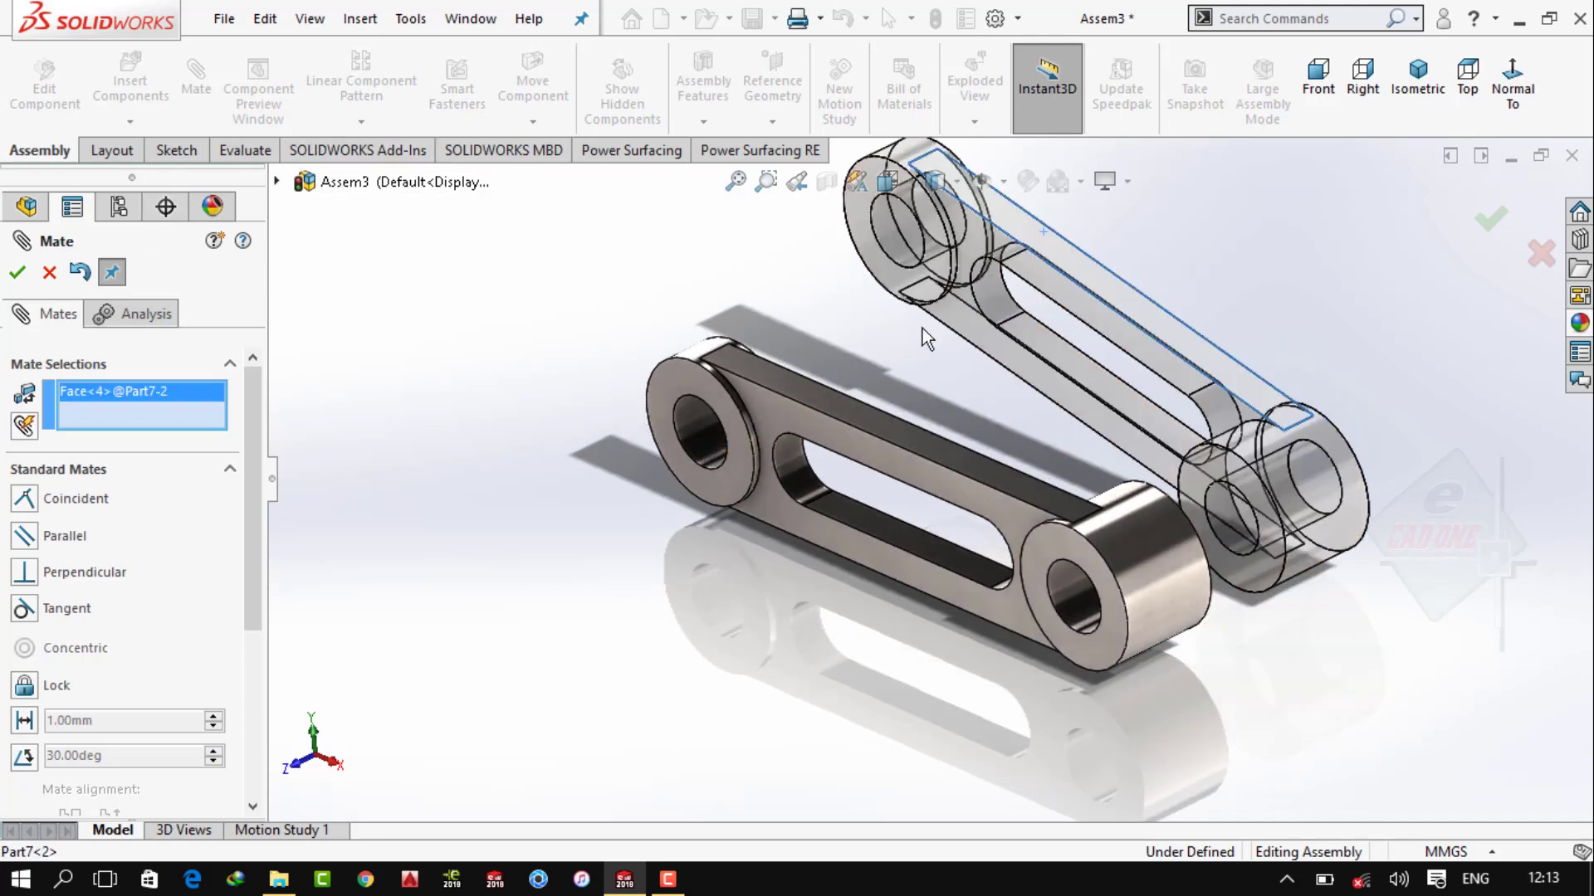
{"action": "left_click", "coordinate": [863, 413]}
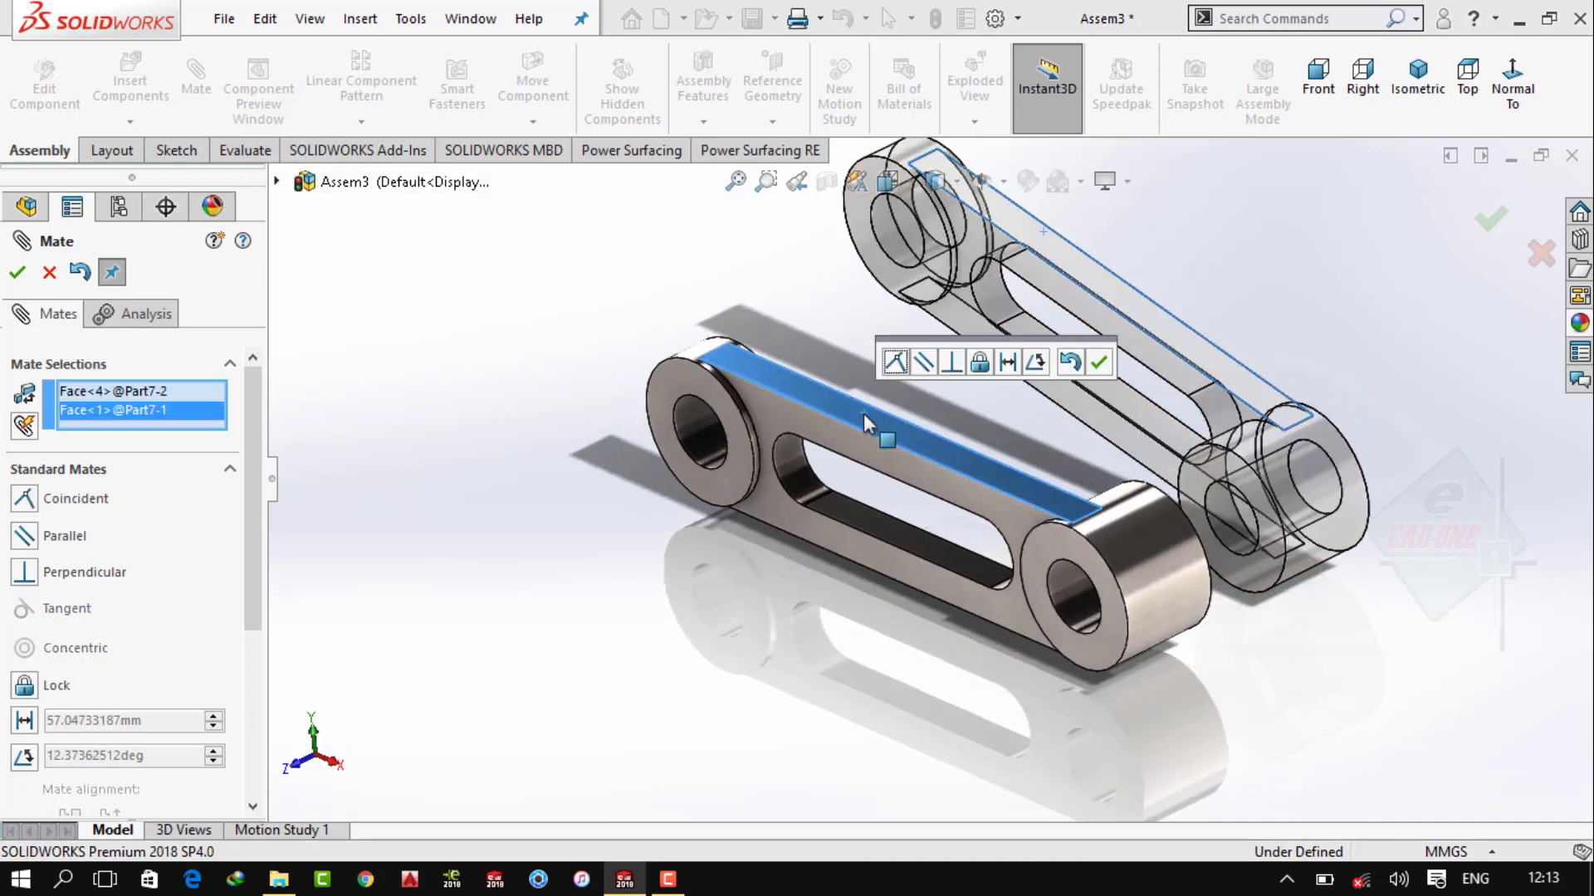
{"action": "left_click", "coordinate": [924, 368]}
{"action": "left_click", "coordinate": [1127, 361]}
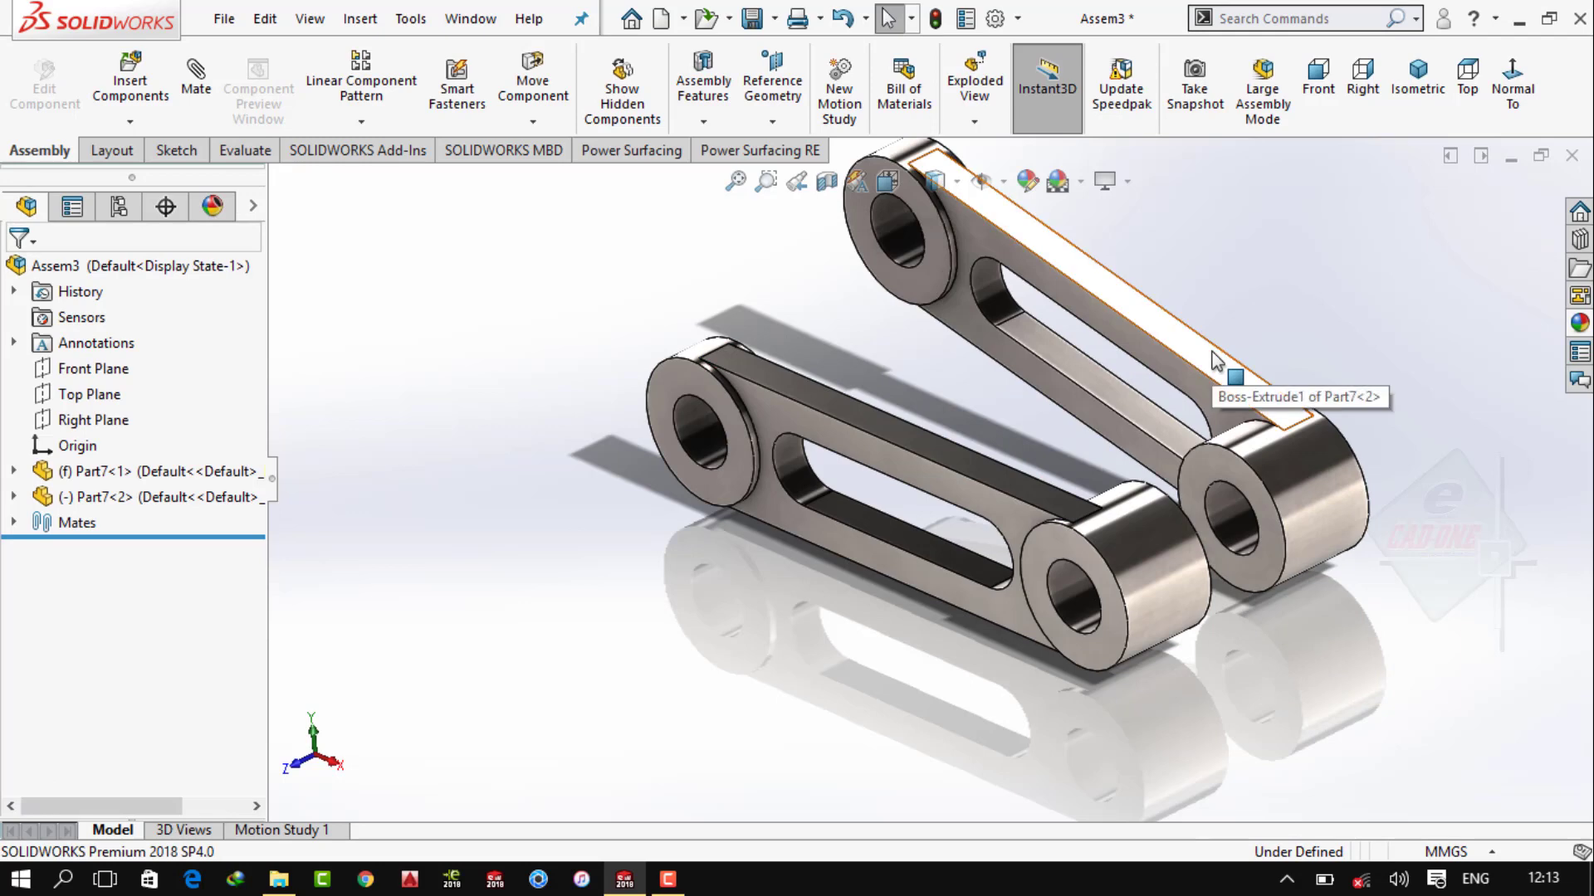
{"action": "mouse_move", "coordinate": [854, 256]}
{"action": "left_mouse_down"}
{"action": "mouse_move", "coordinate": [834, 350]}
{"action": "mouse_move", "coordinate": [937, 347]}
{"action": "left_mouse_up"}
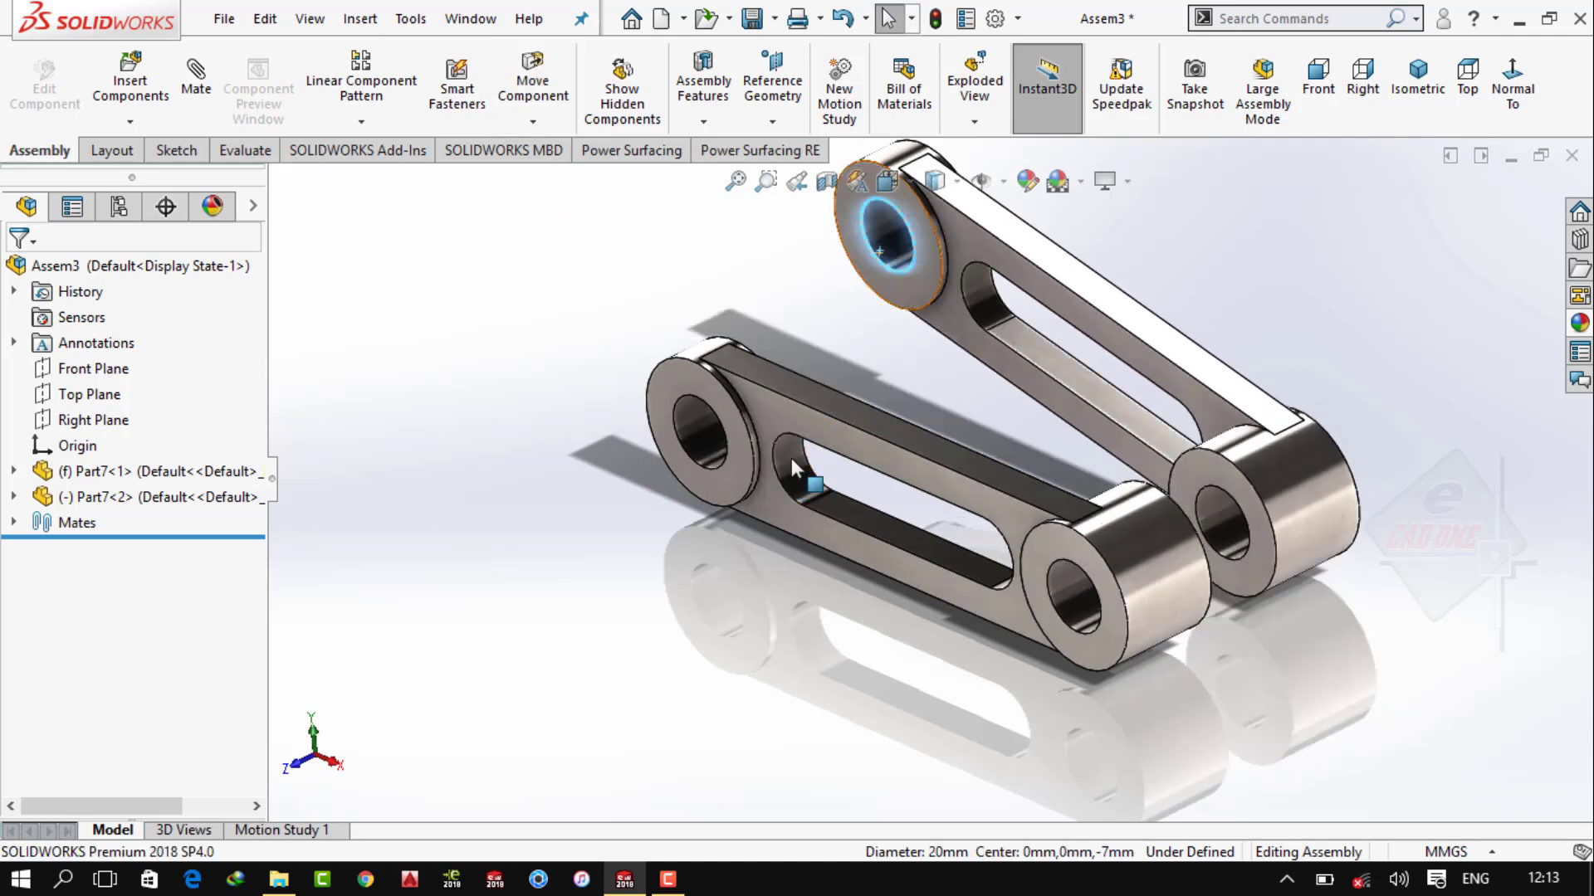
{"action": "key", "text": "ctrl+7"}
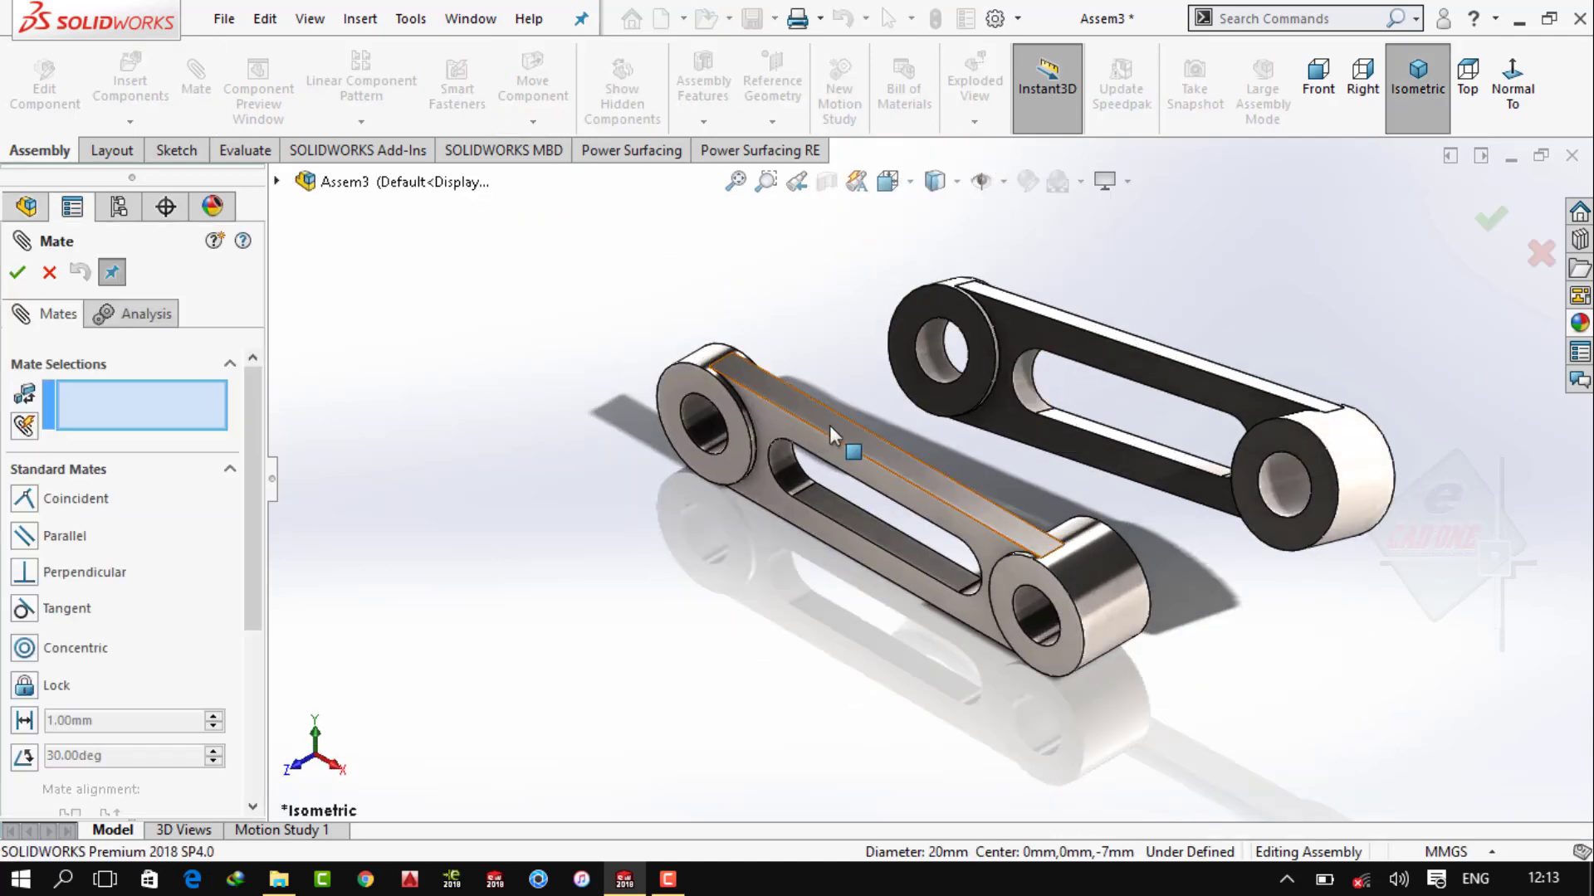
Add a coincident top-face mate and a concentric hole mate between the links
{"action": "left_click", "coordinate": [829, 425]}
{"action": "left_click", "coordinate": [1064, 319]}
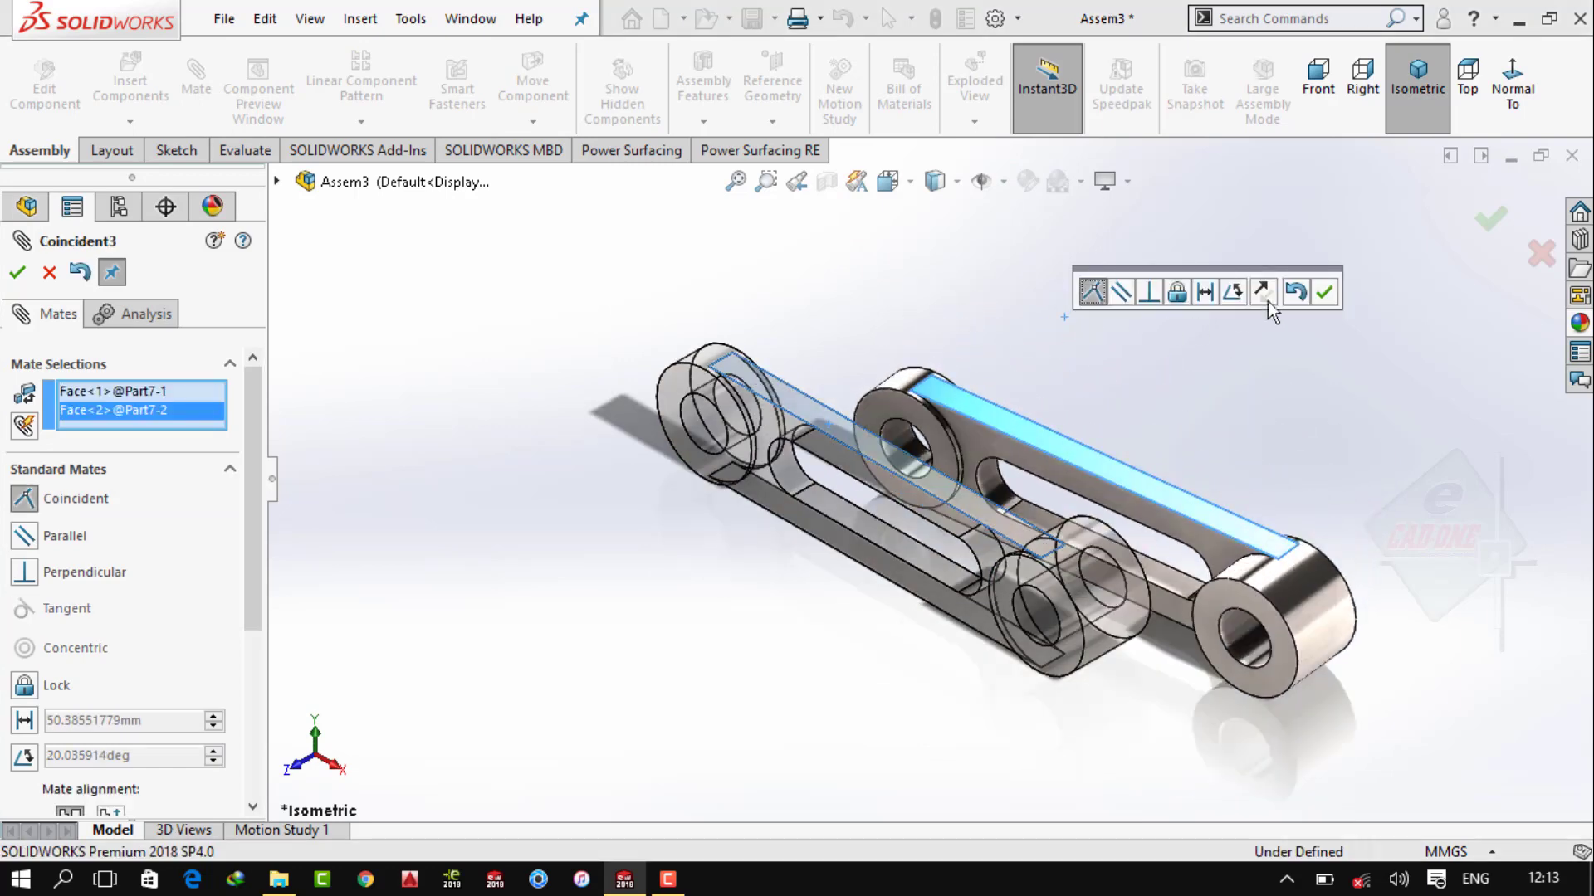
{"action": "left_click", "coordinate": [1314, 288]}
{"action": "left_click", "coordinate": [919, 450]}
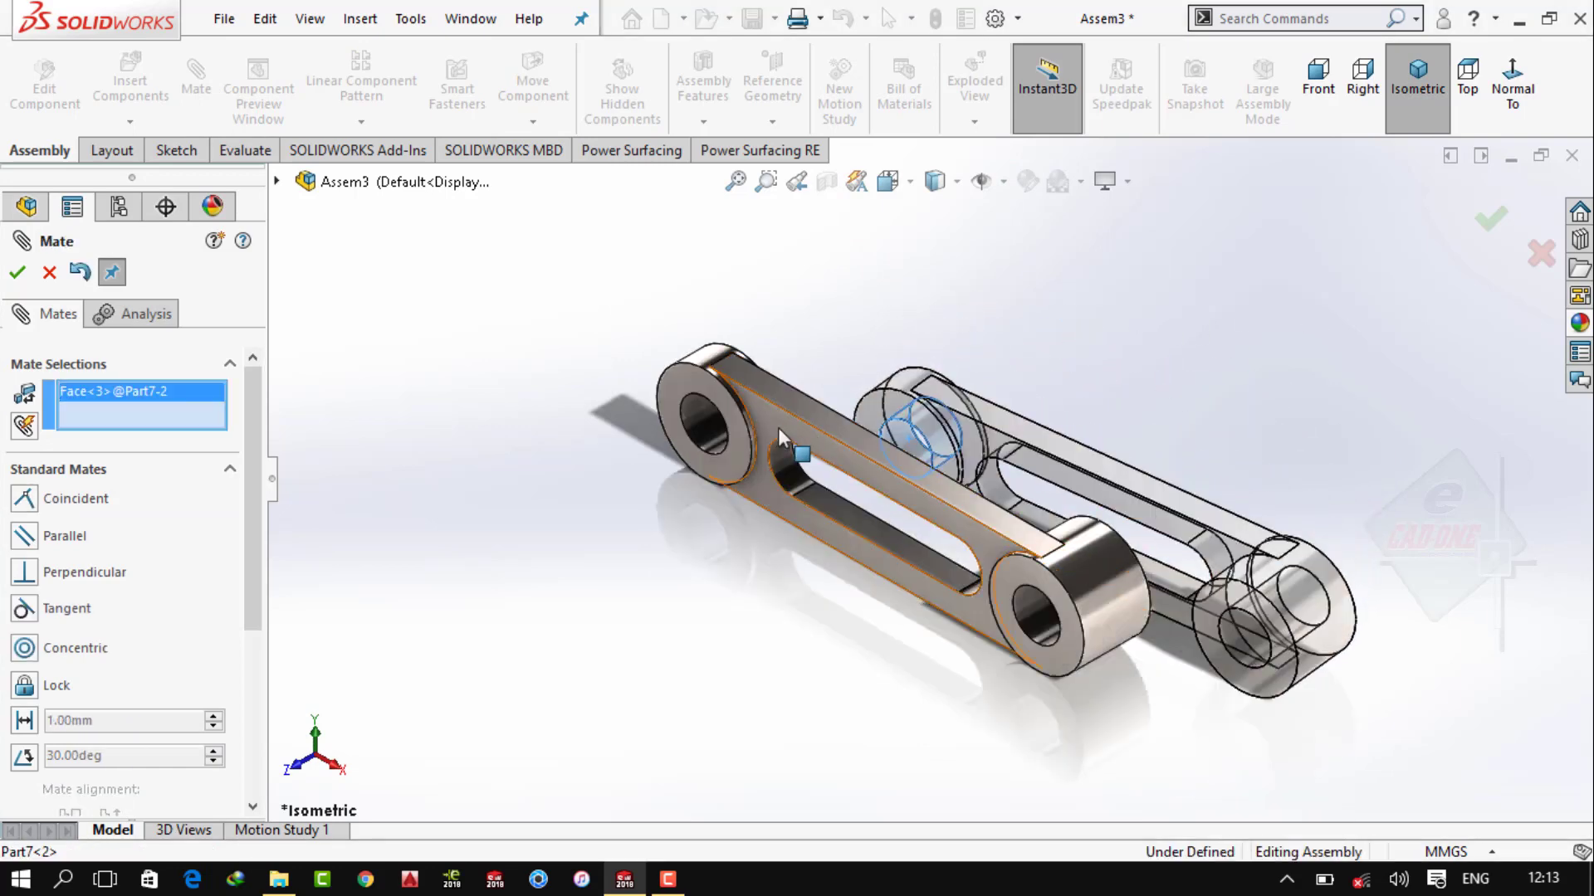
{"action": "left_click", "coordinate": [694, 425]}
{"action": "left_click", "coordinate": [652, 395]}
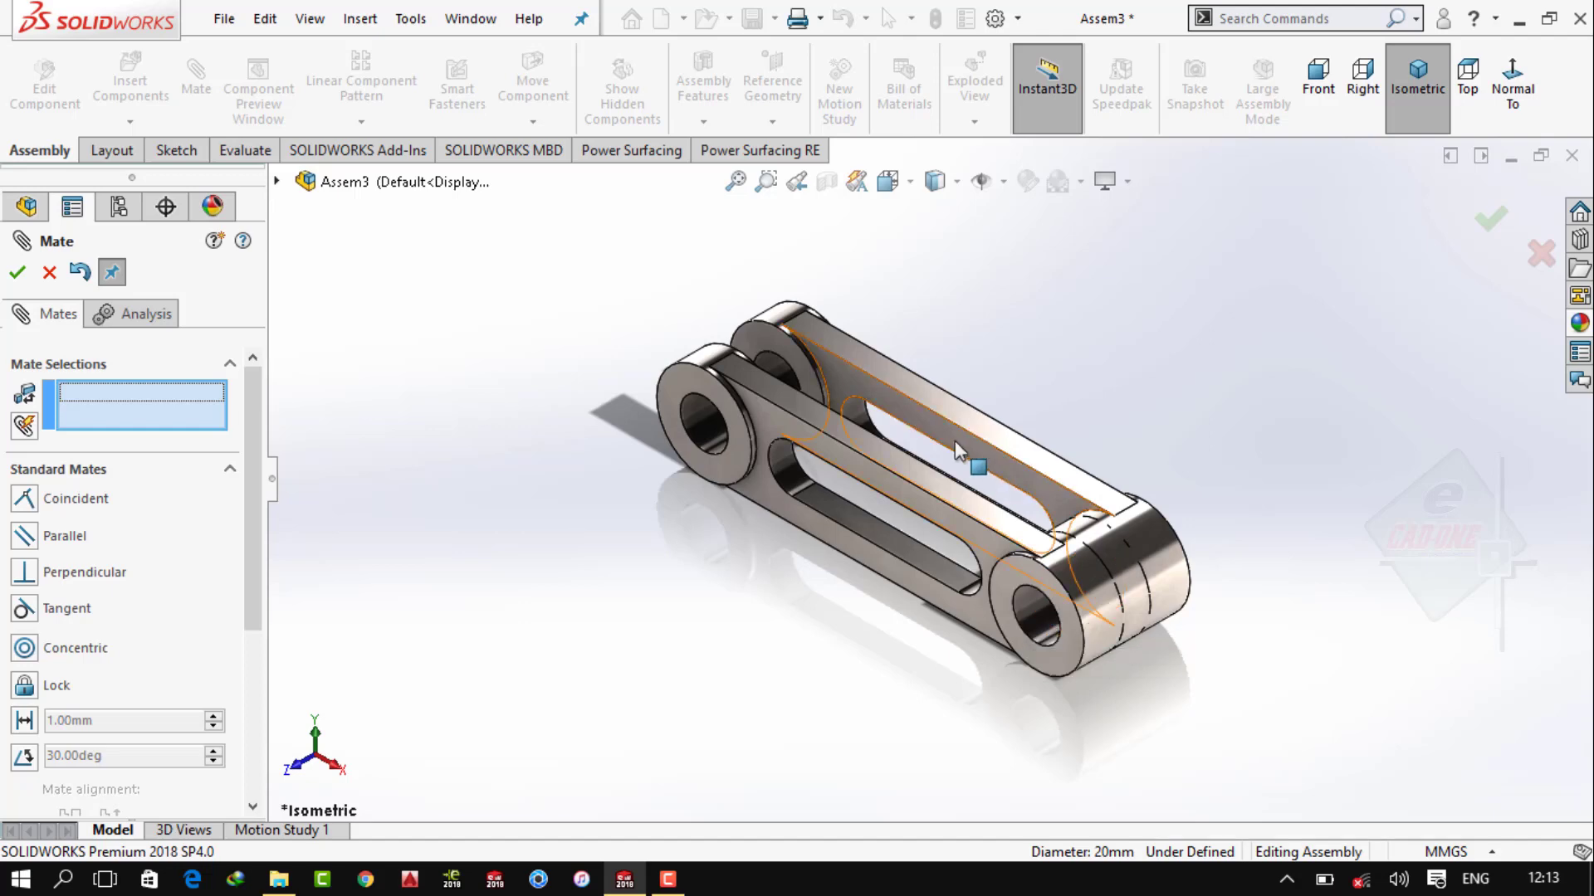
{"action": "key", "text": "Escape"}
{"action": "left_click_drag", "start_coordinate": [1137, 520], "coordinate": [1245, 490]}
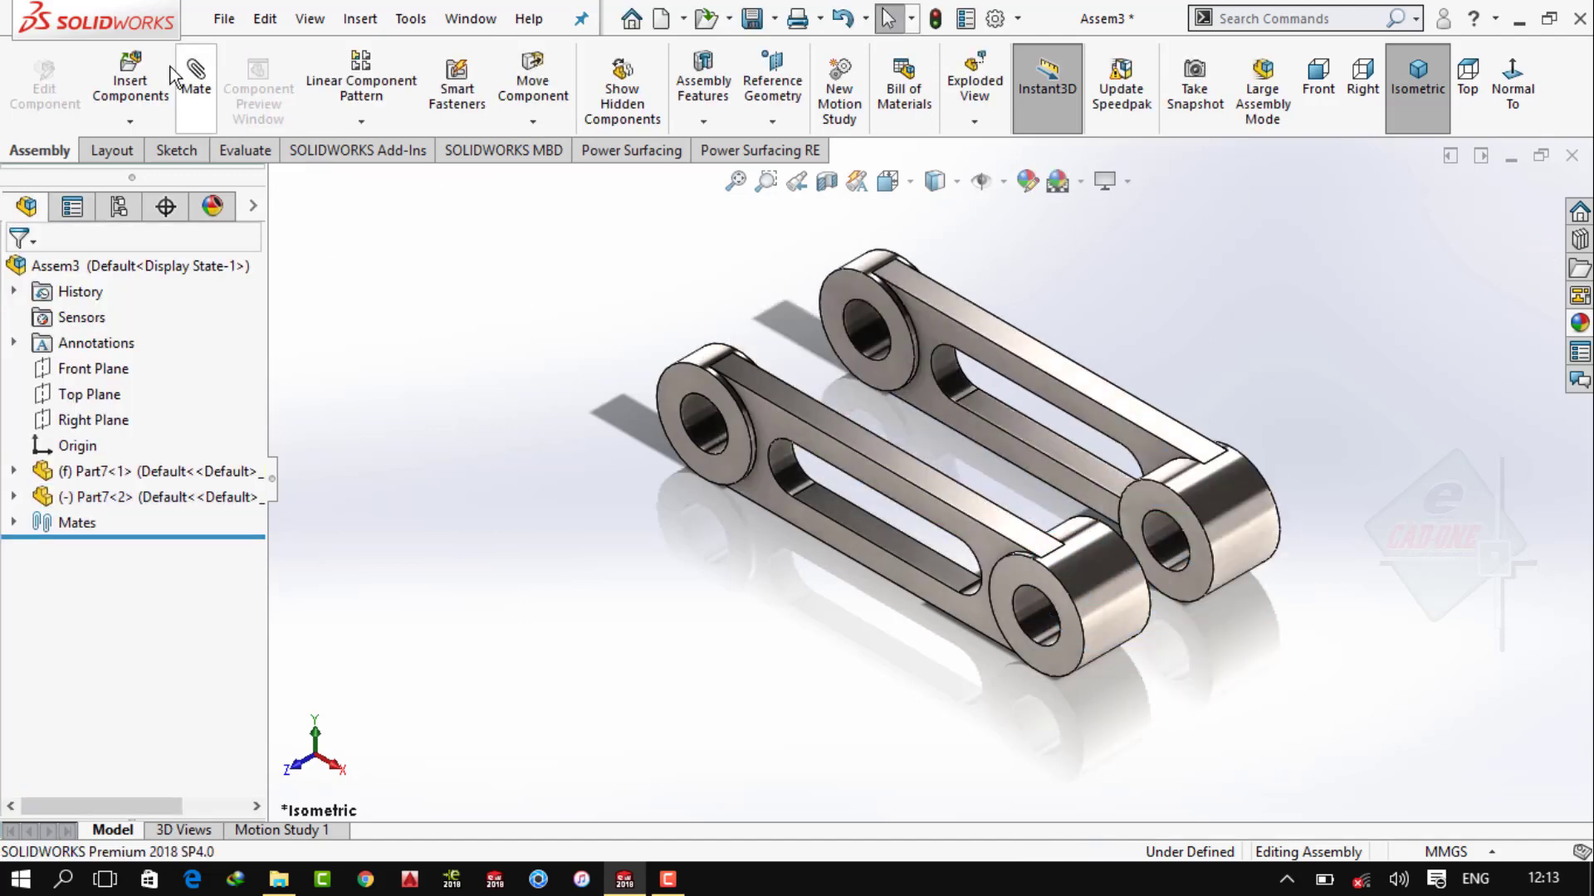
Add another concentric mate between the matching holes of the two links
{"action": "left_click", "coordinate": [196, 83]}
{"action": "left_click", "coordinate": [1033, 620]}
{"action": "left_click", "coordinate": [1168, 537]}
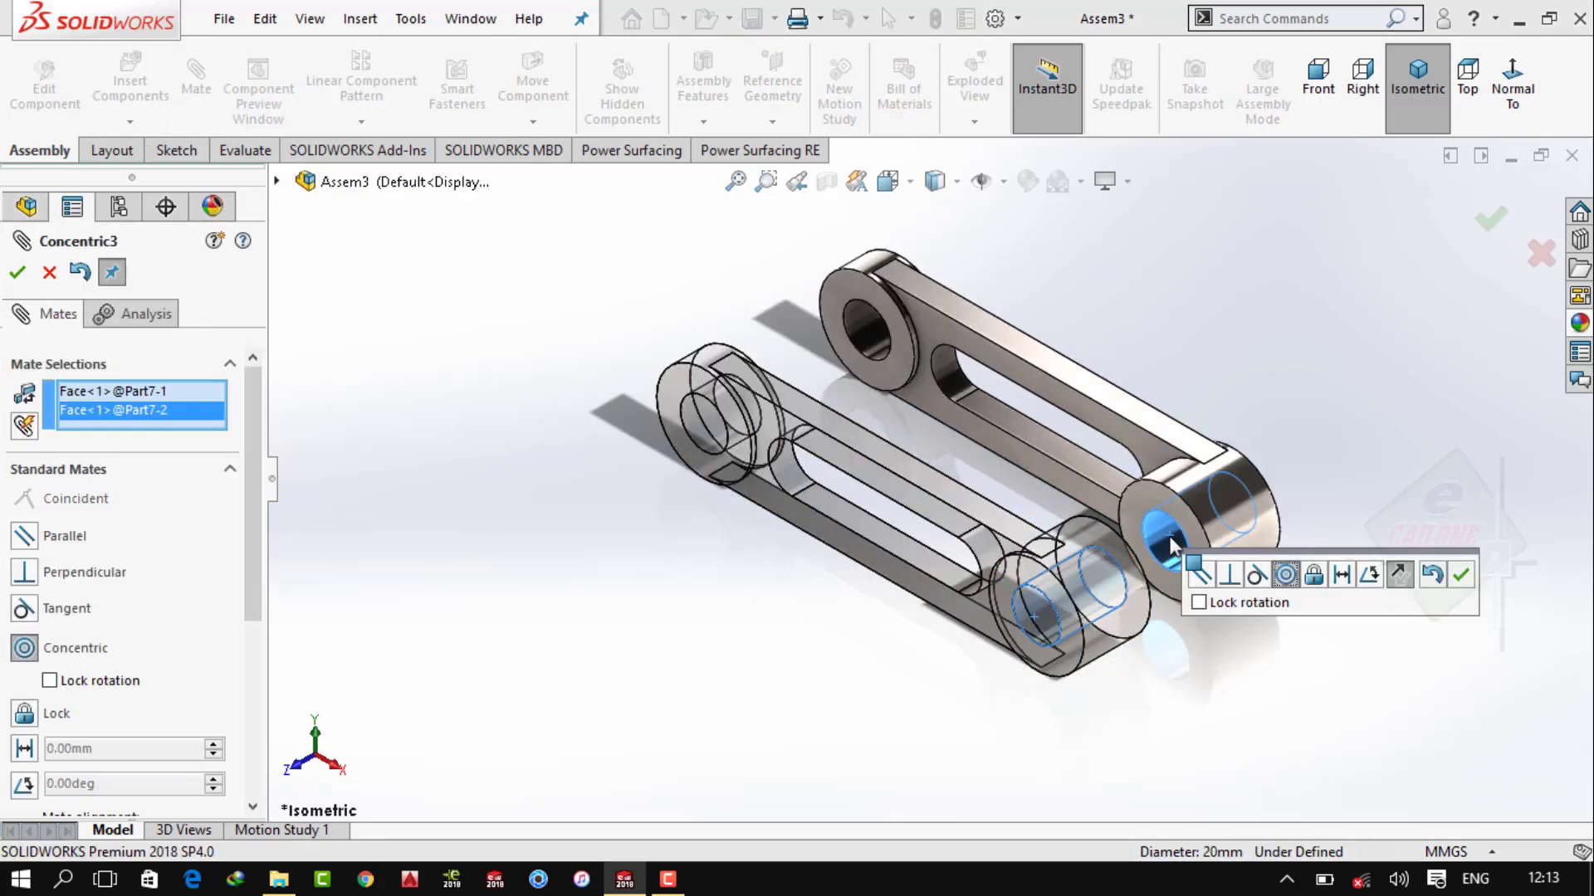
{"action": "left_click", "coordinate": [1461, 575]}
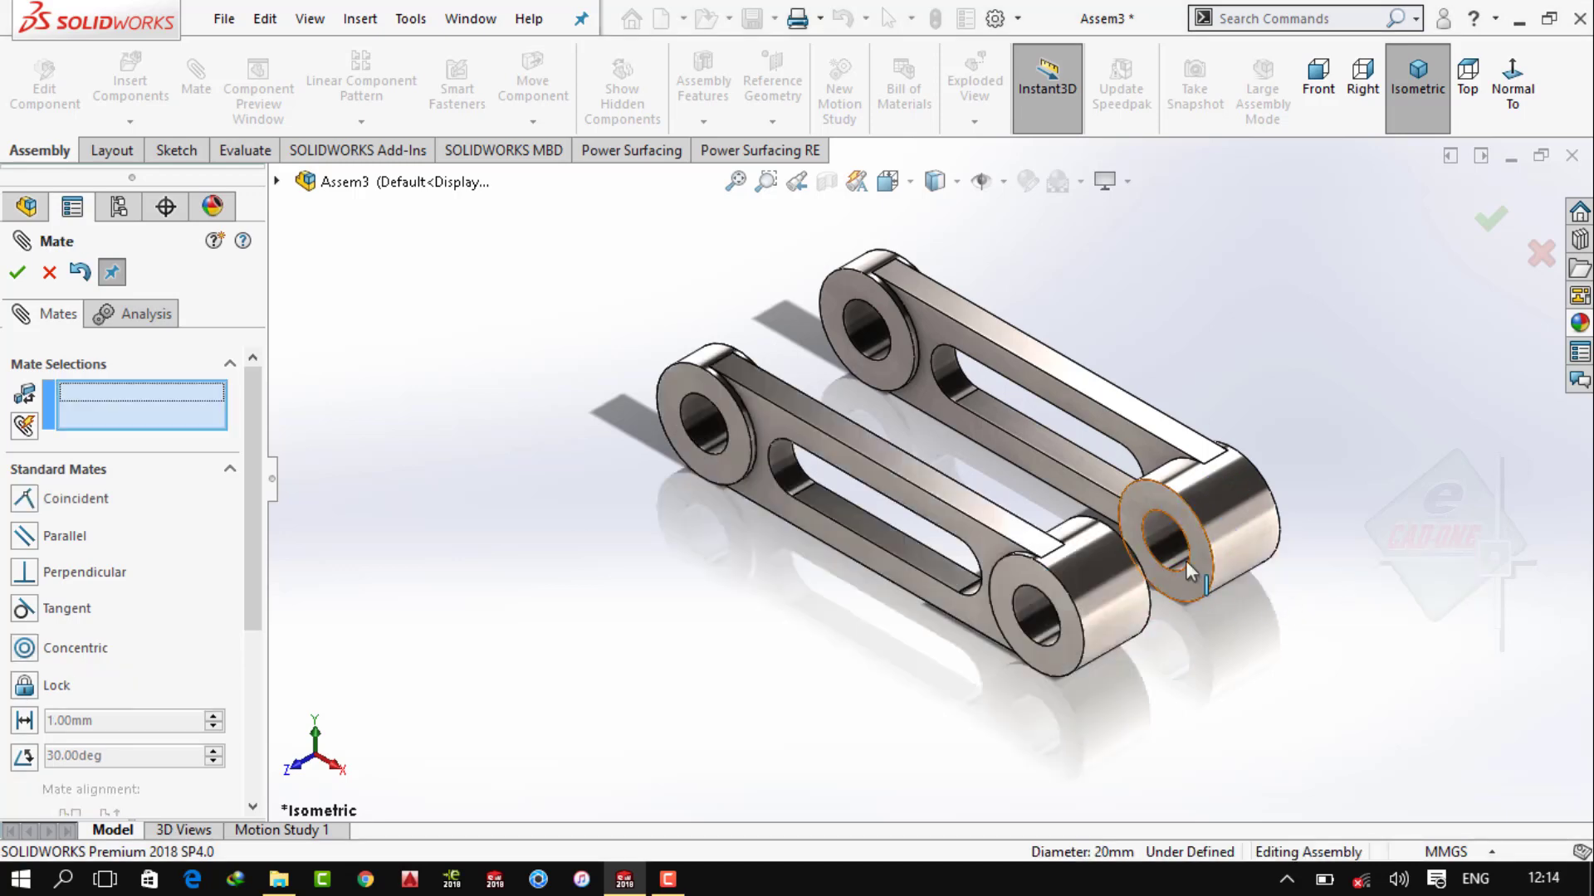
Set a 16 mm distance mate between the hub faces of the two links
{"action": "left_click", "coordinate": [1112, 492]}
{"action": "middle_click_drag", "start_coordinate": [1113, 491], "coordinate": [1137, 302]}
{"action": "left_click", "coordinate": [934, 618]}
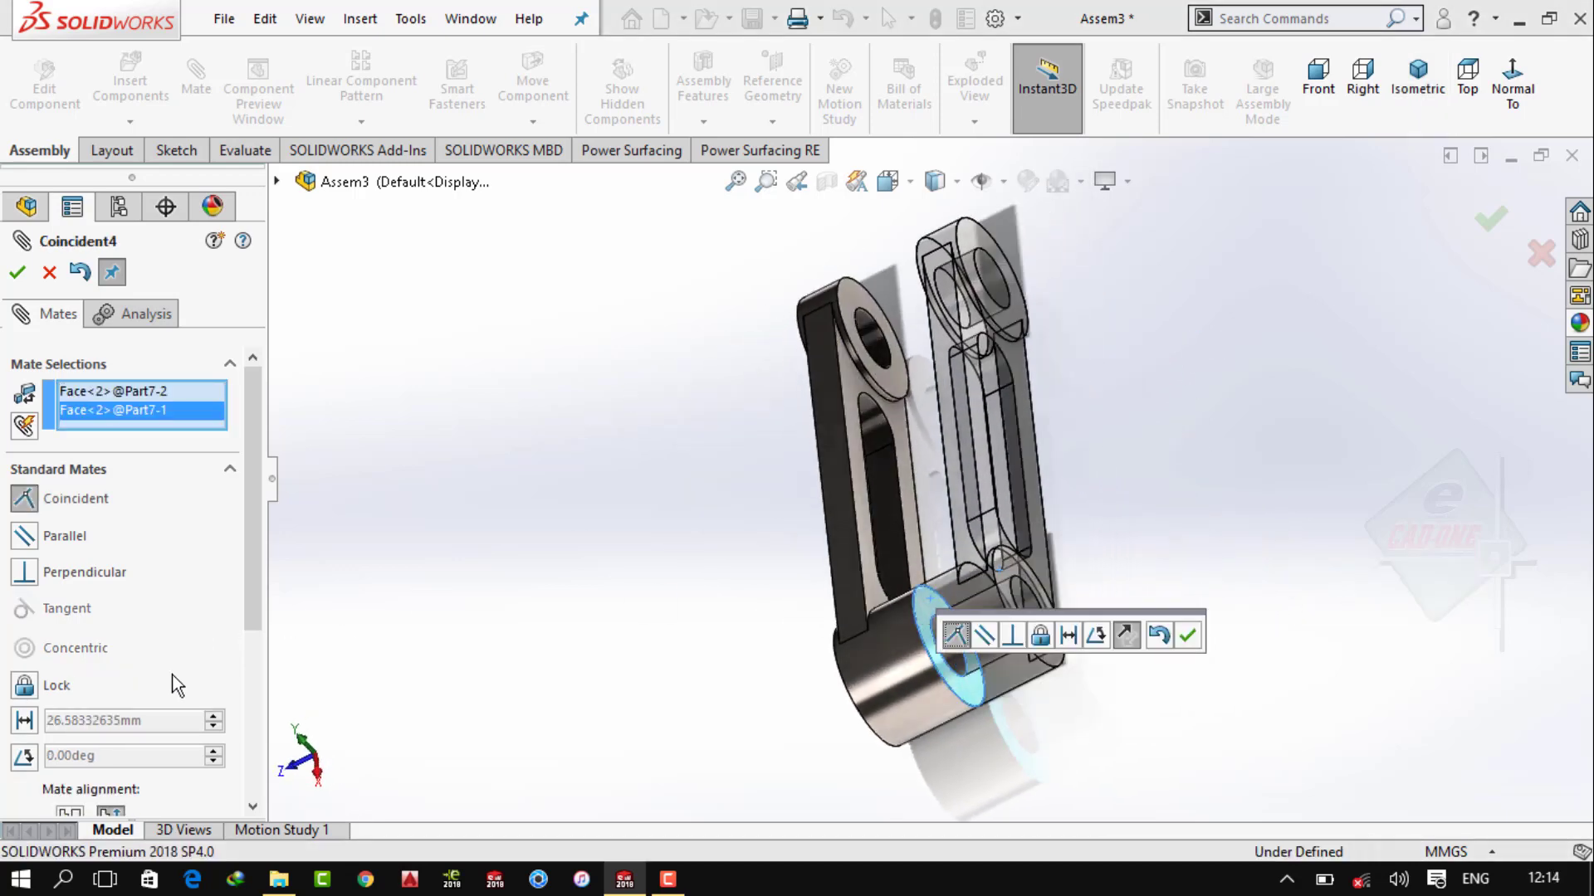
{"action": "left_click", "coordinate": [1069, 635]}
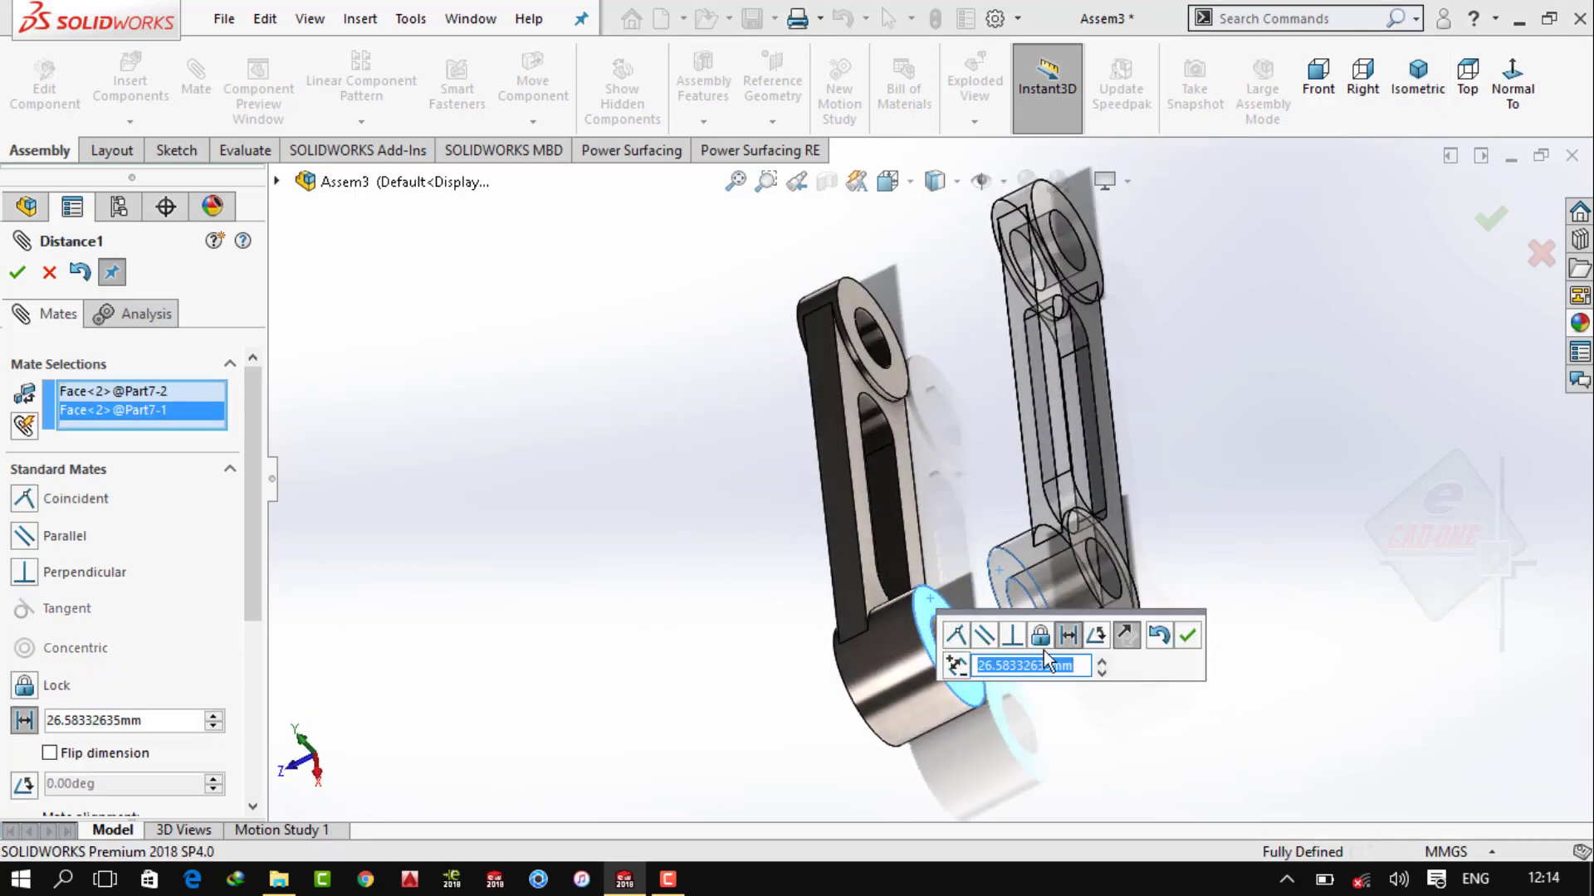
{"action": "type", "text": "16"}
{"action": "key", "text": "Return"}
{"action": "left_click", "coordinate": [1189, 635]}
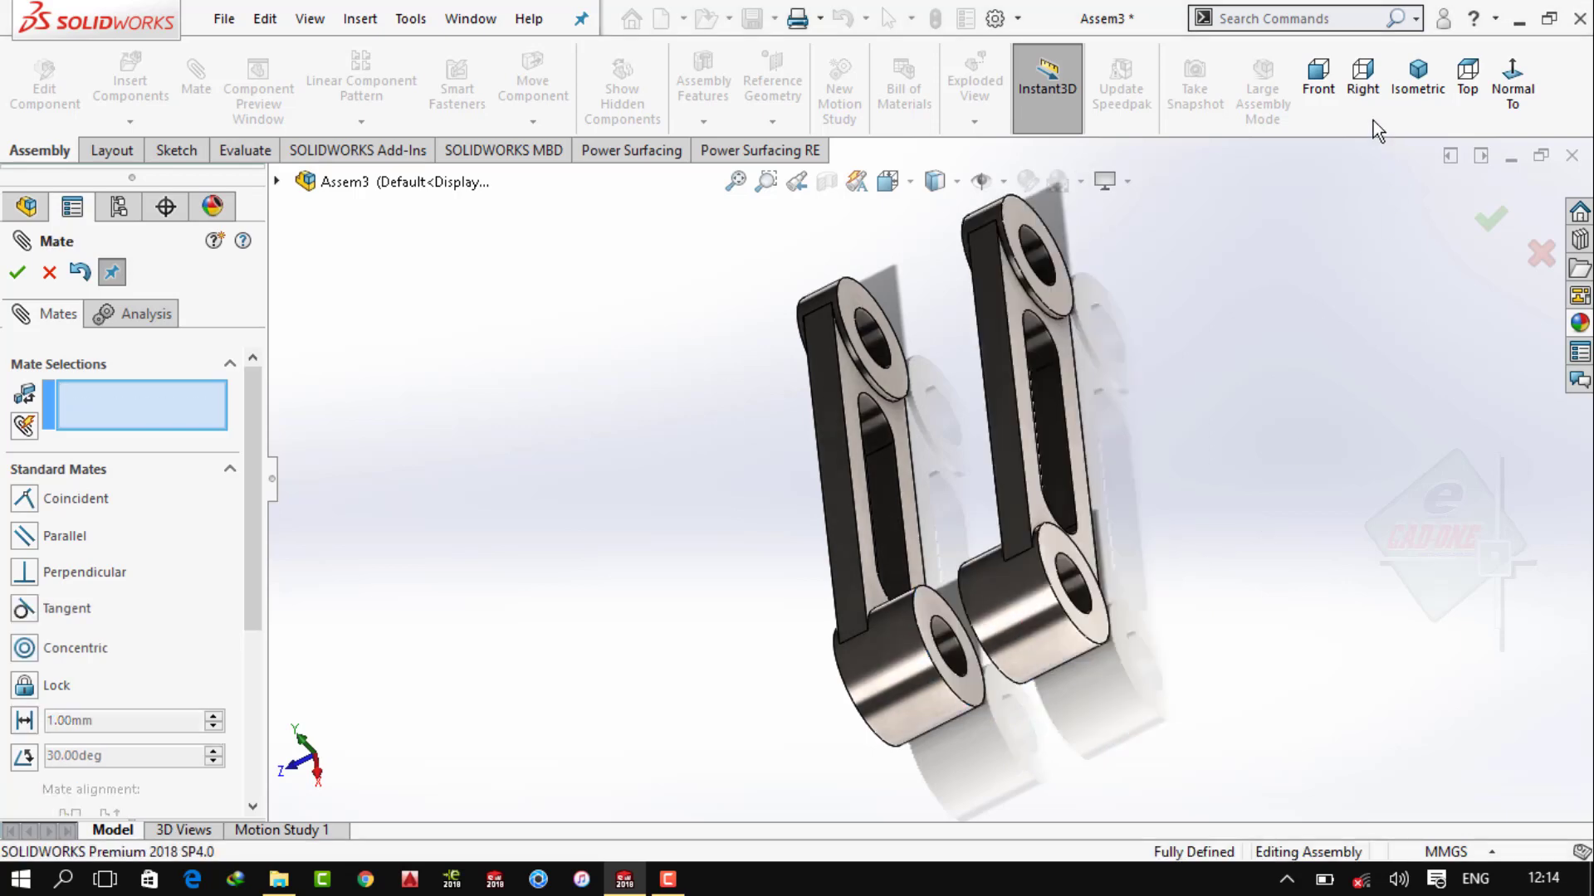
Check the right, top and isometric views, then close the Mate settings
{"action": "left_click", "coordinate": [1336, 91]}
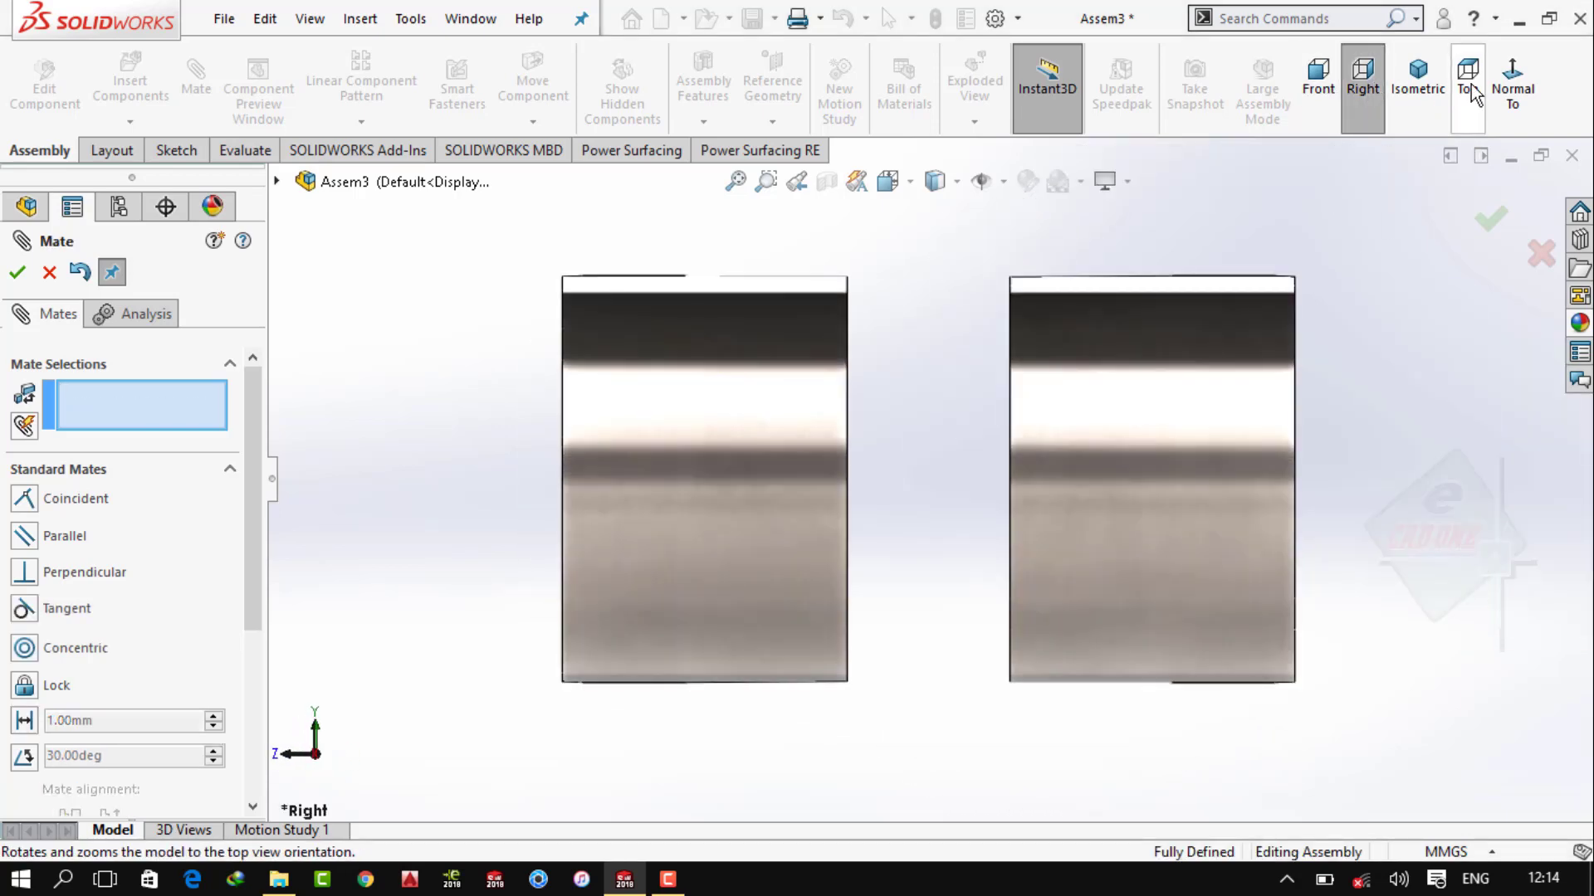
{"action": "left_click", "coordinate": [1467, 87]}
{"action": "left_click", "coordinate": [1418, 87]}
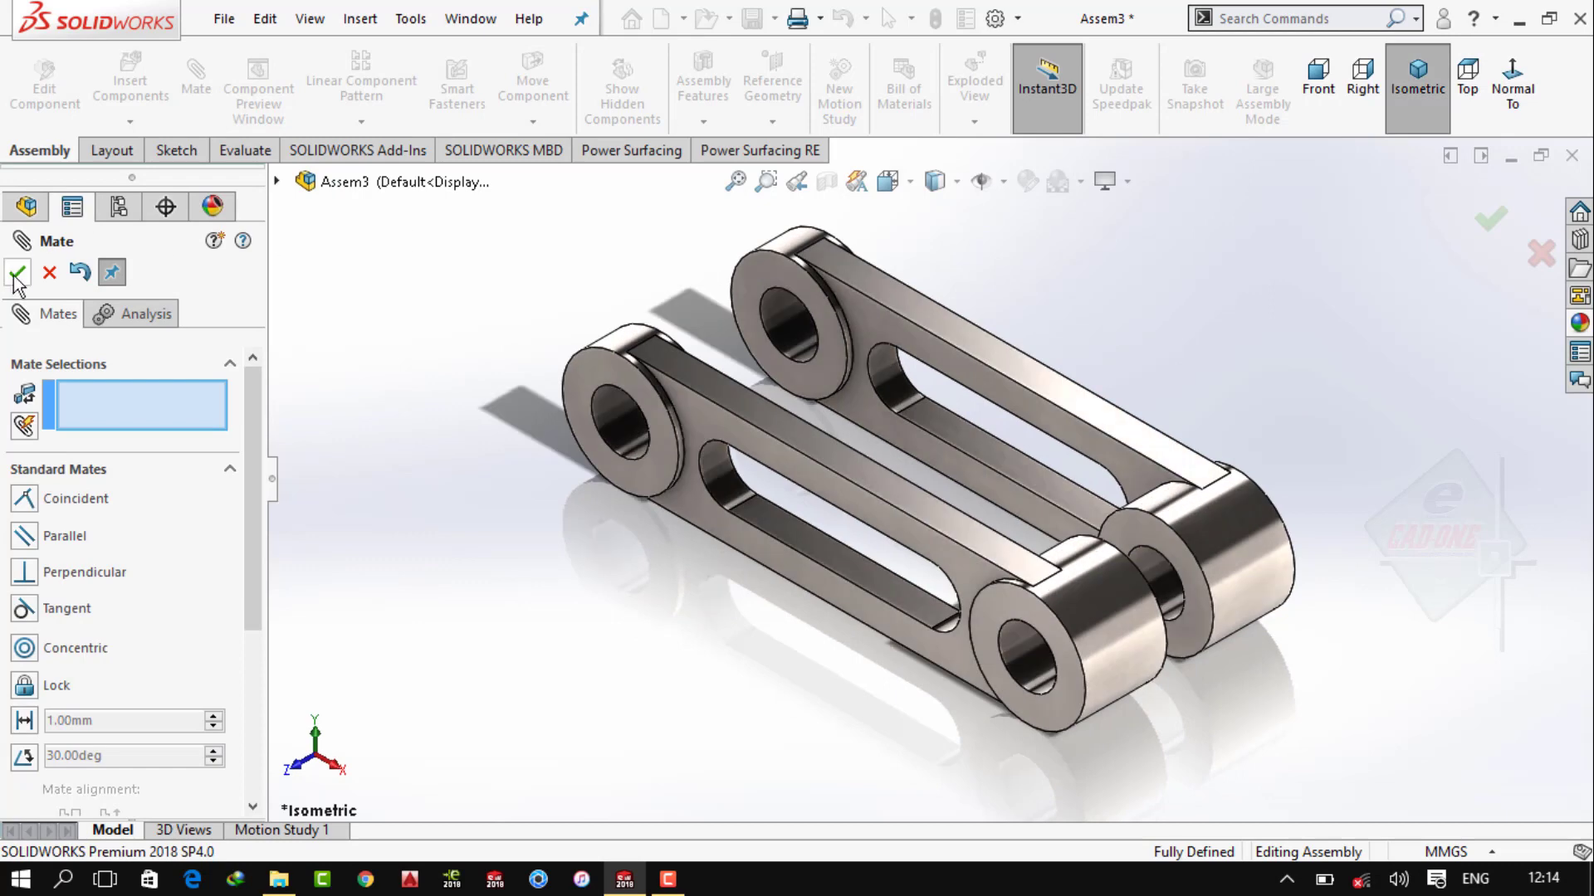
{"action": "key", "text": "Escape"}
{"action": "left_click", "coordinate": [1084, 183]}
Change the render scene, save the assembly as Assem3 and close it
{"action": "left_click", "coordinate": [1123, 358]}
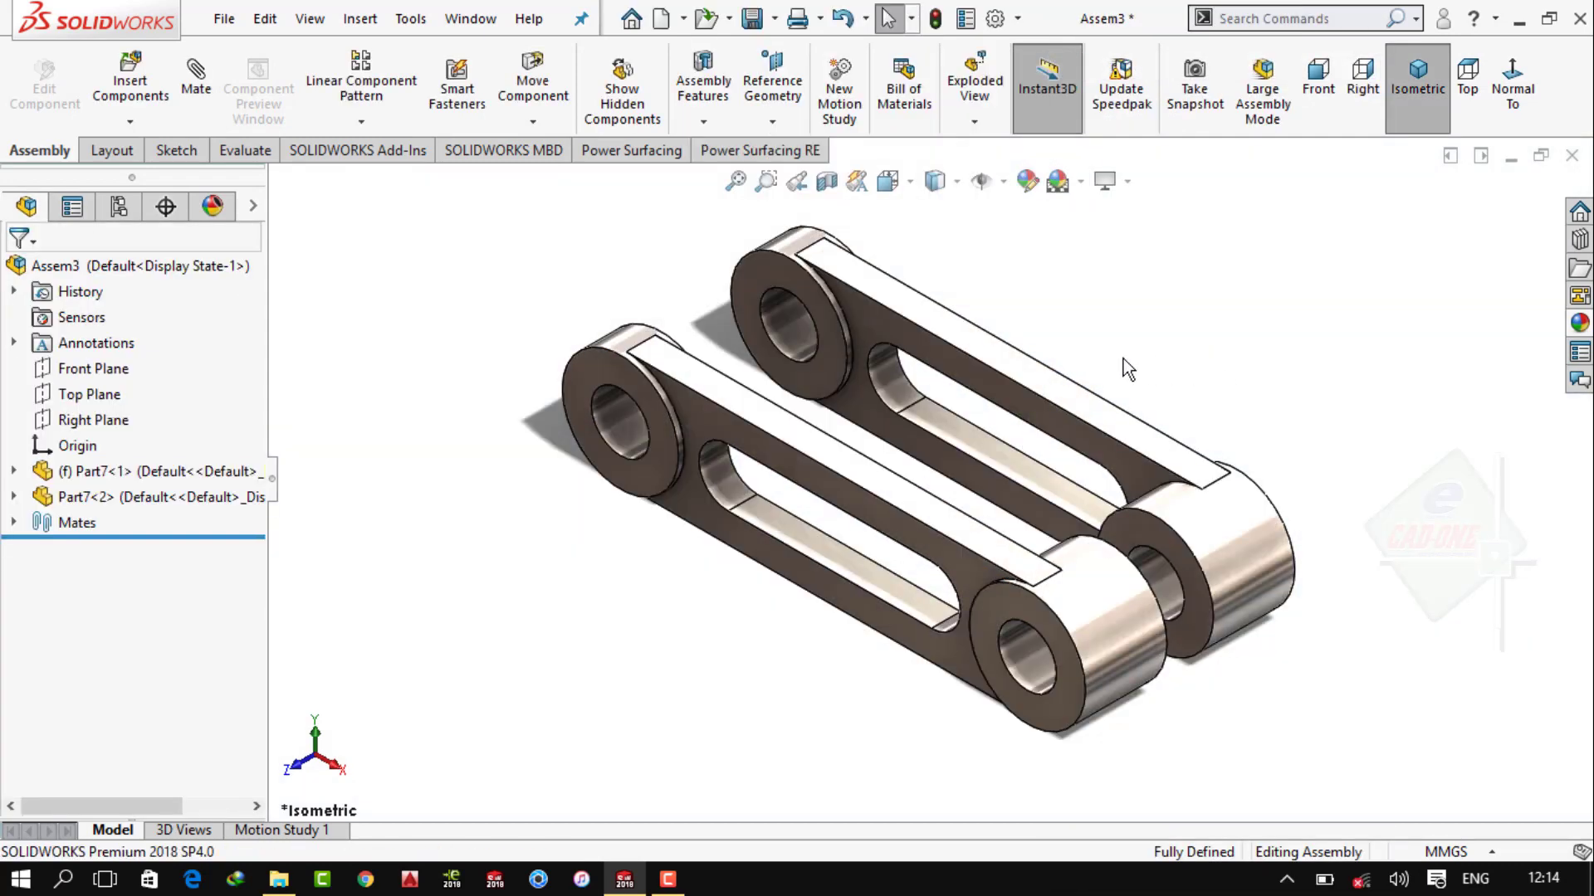
{"action": "scroll", "coordinate": [834, 344], "scroll_direction": "down", "scroll_amount": 2}
{"action": "key", "text": "ctrl+s"}
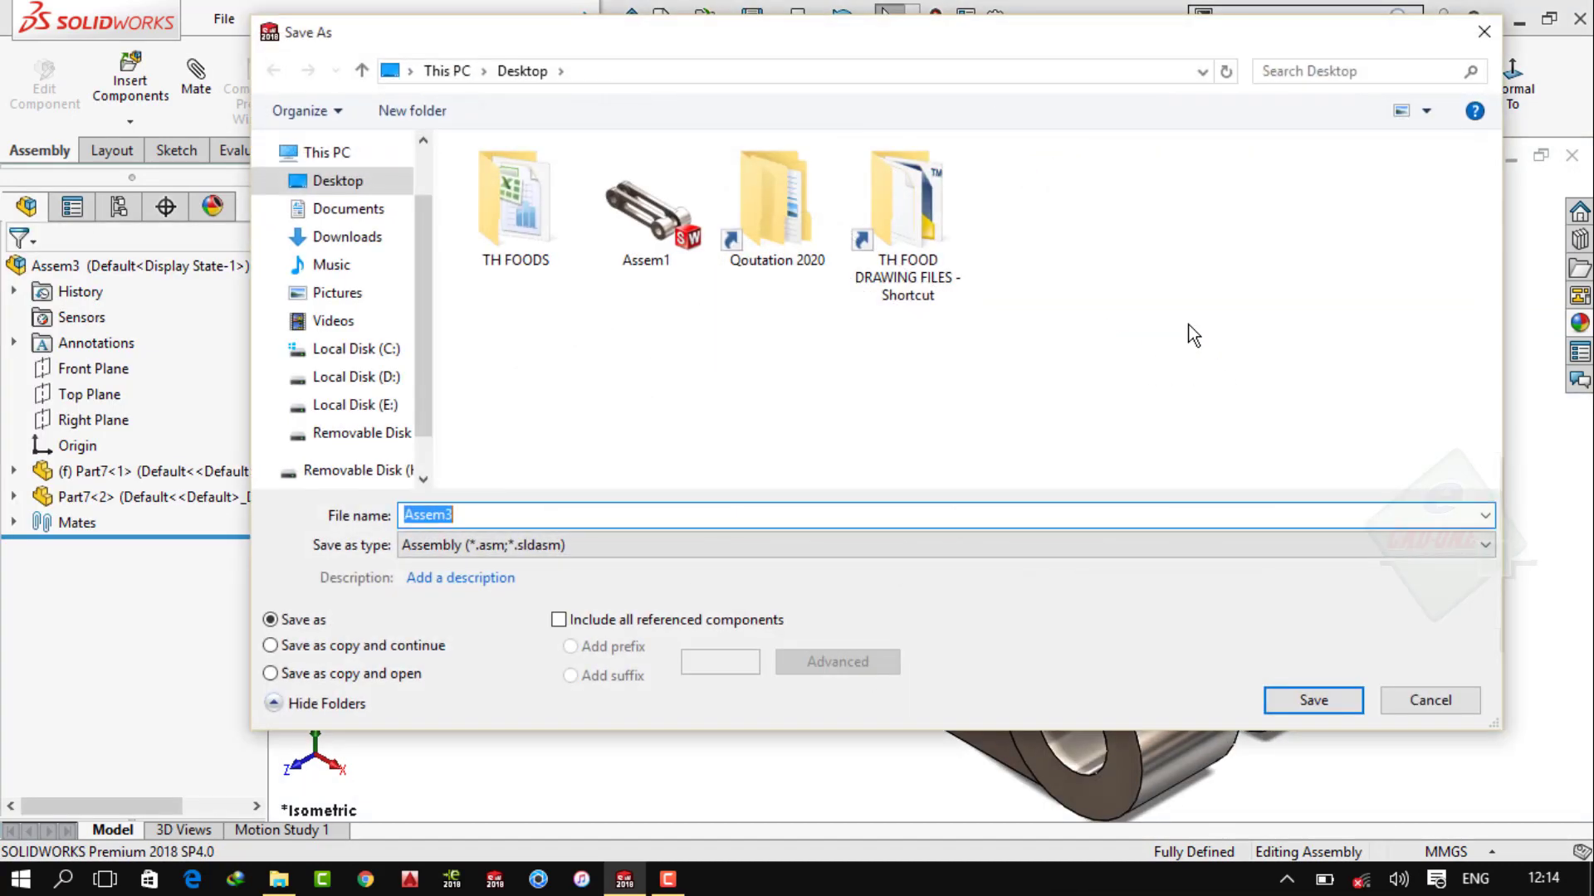
{"action": "left_click", "coordinate": [1282, 689]}
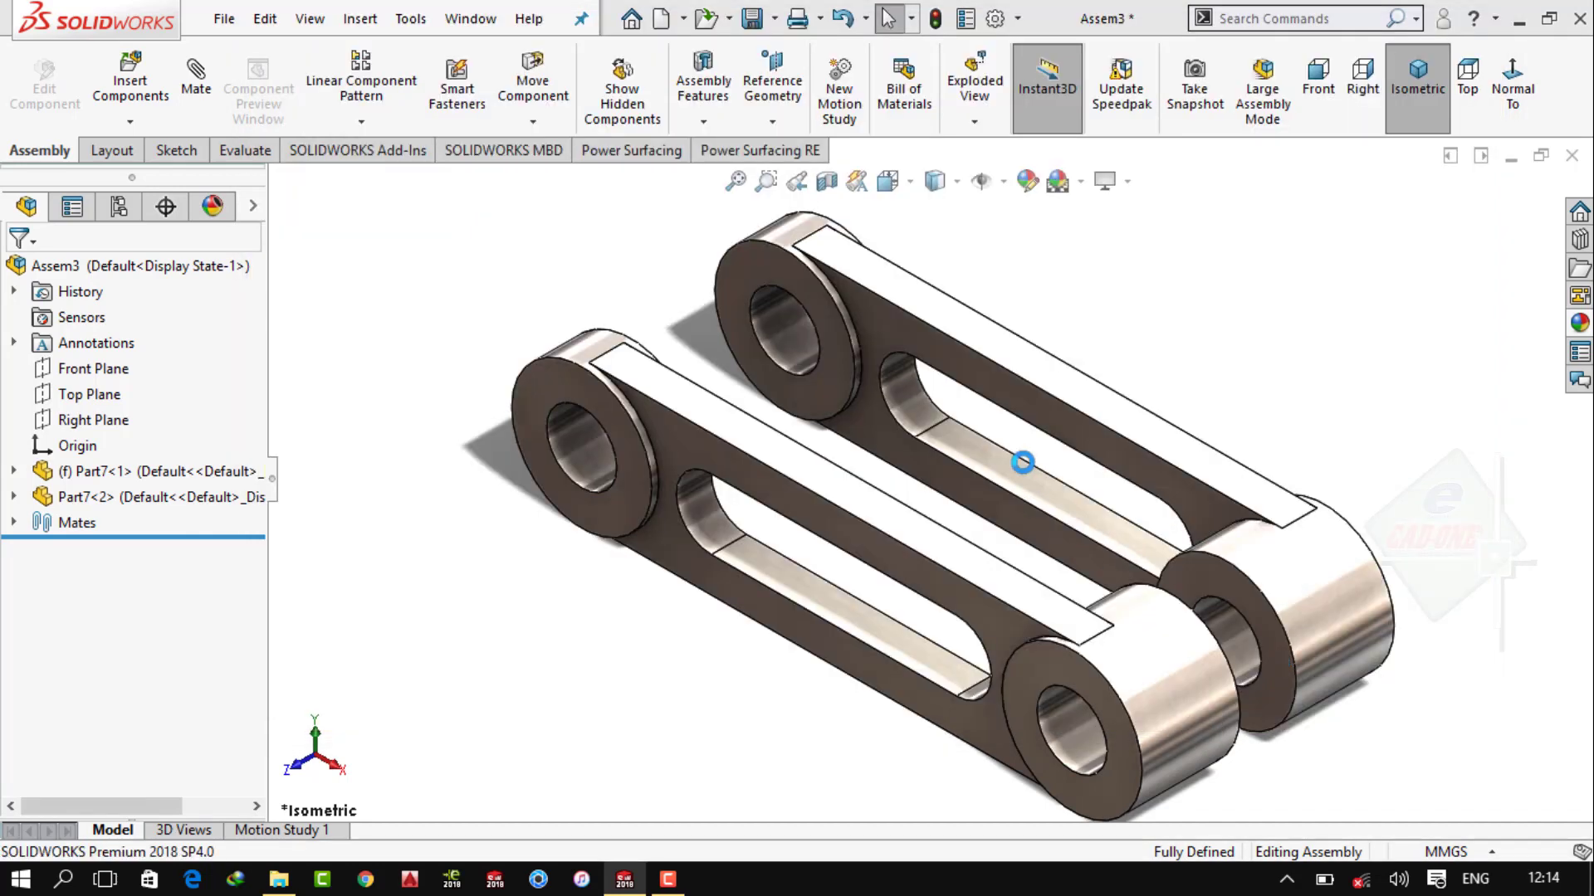
{"action": "left_click", "coordinate": [1577, 161]}
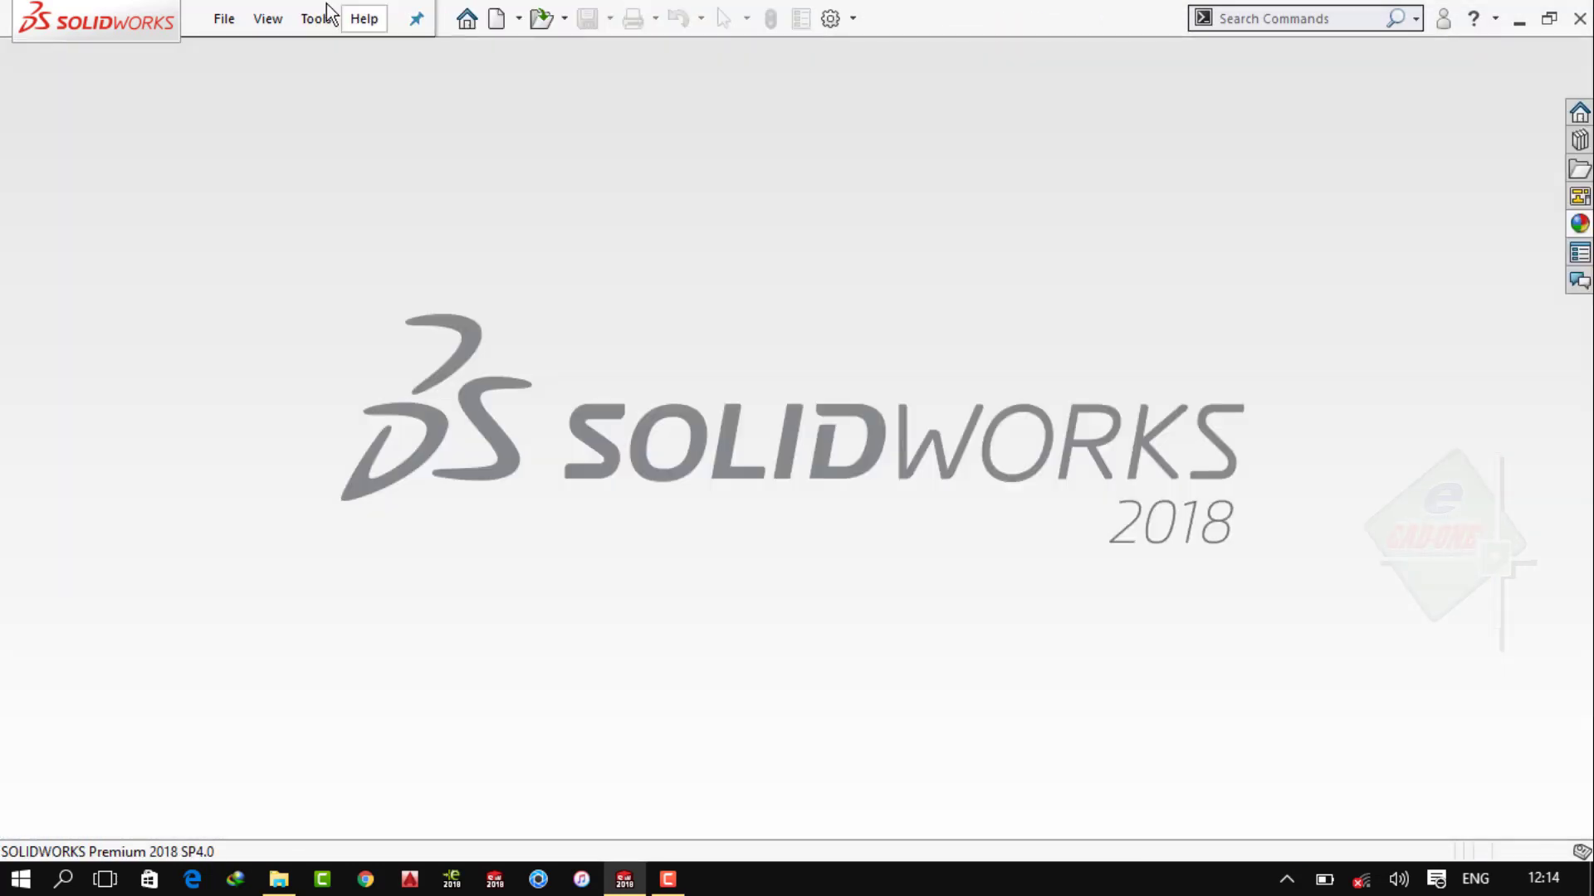
Open Assem1 from the Desktop
{"action": "left_click", "coordinate": [222, 18]}
{"action": "left_click", "coordinate": [236, 82]}
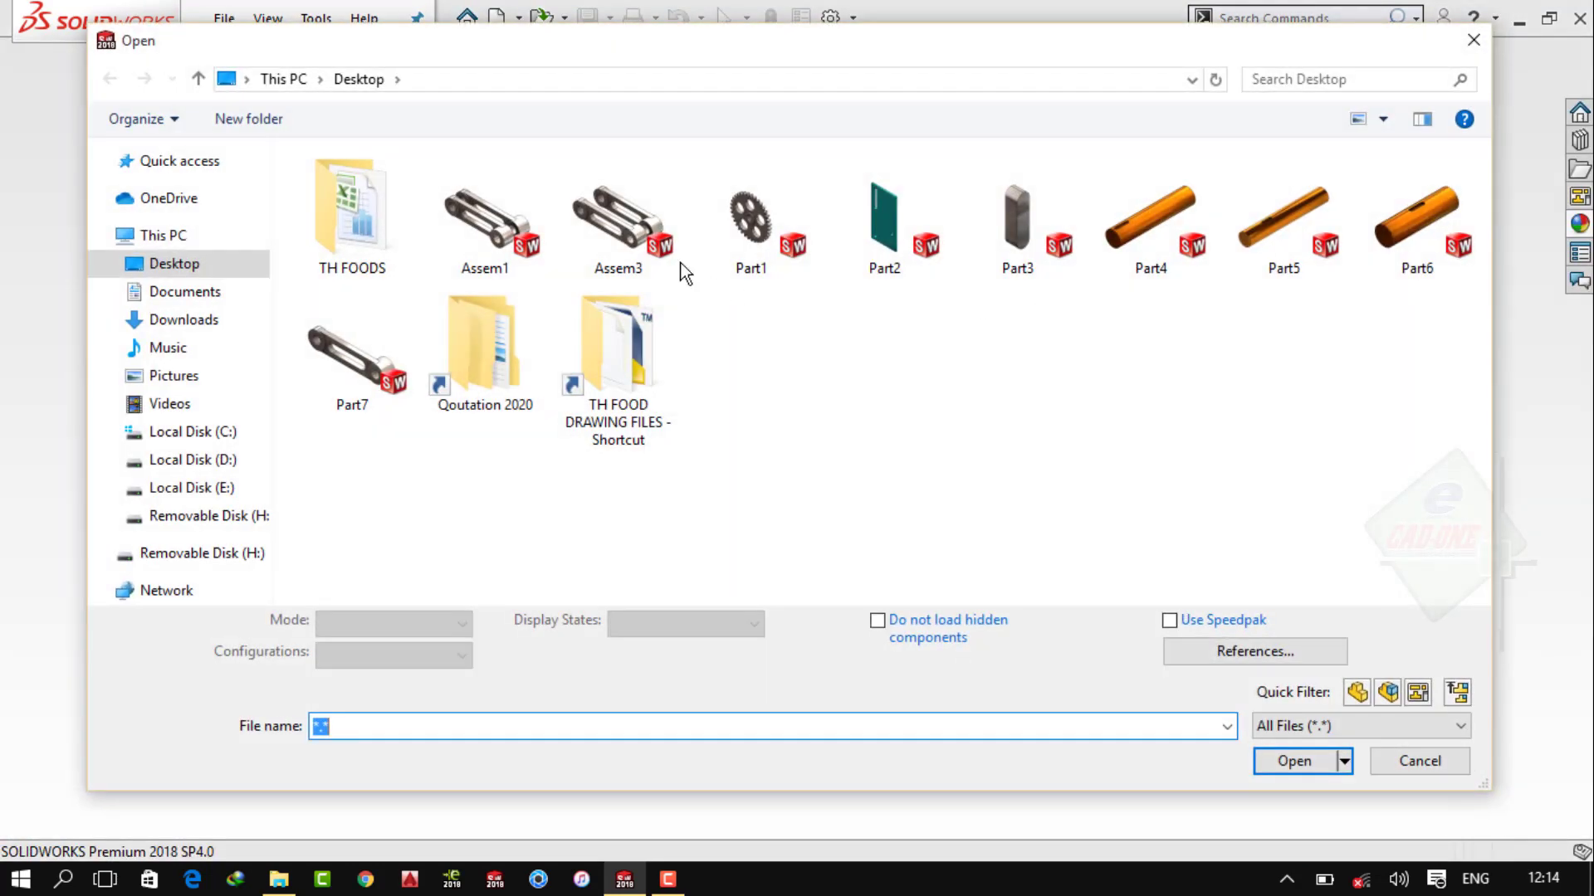
{"action": "double_click", "coordinate": [481, 214]}
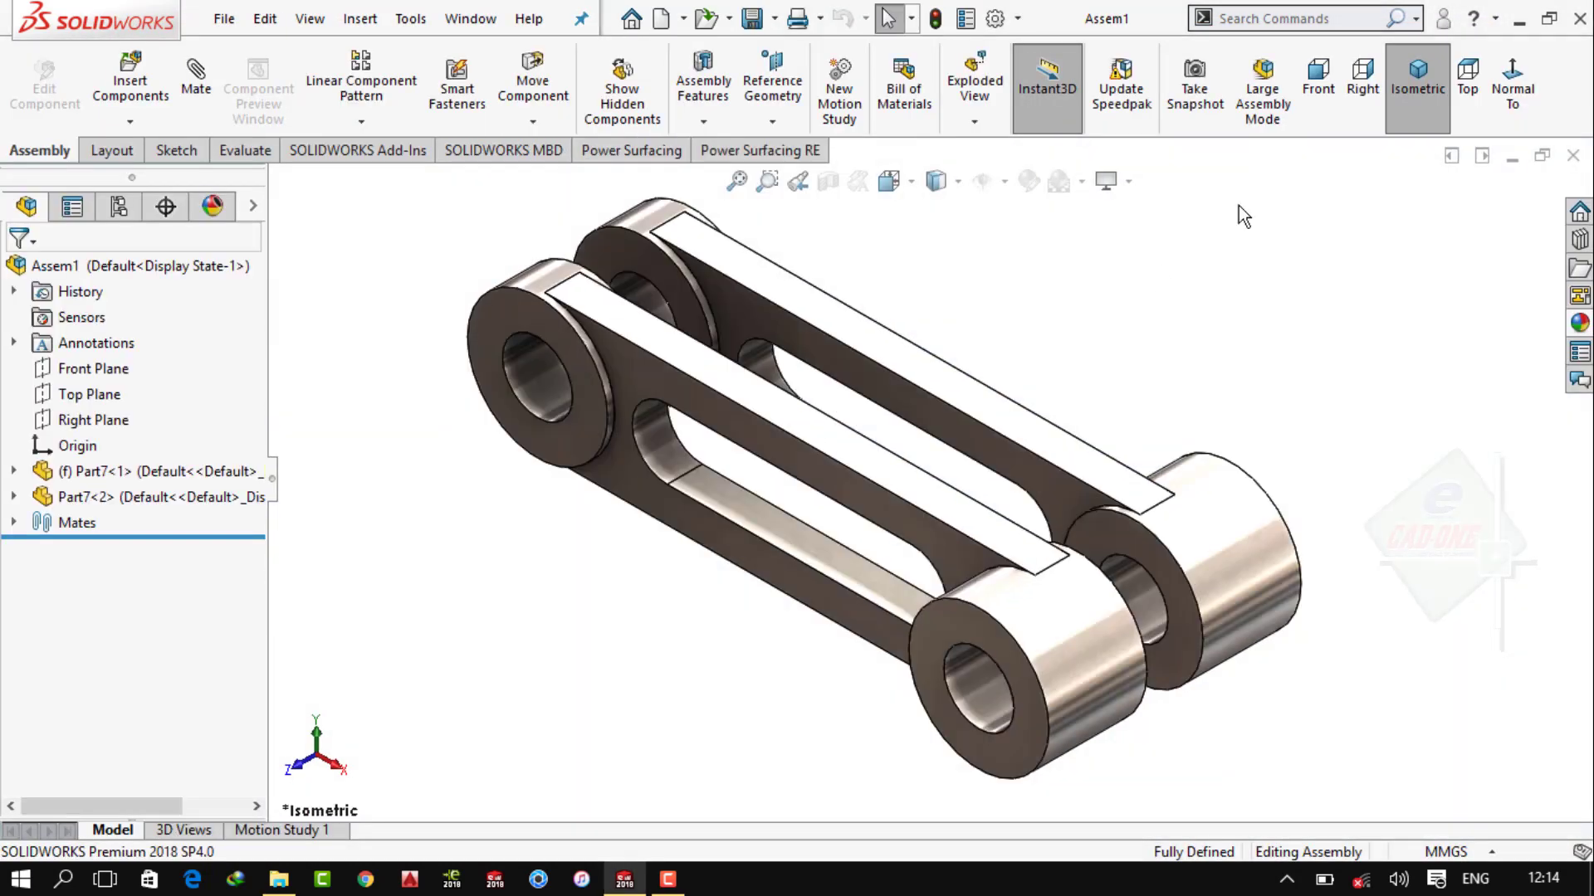
Inspect Assem1 from right, front, top and isometric views, then expand its Mates folder
{"action": "left_click", "coordinate": [1332, 88]}
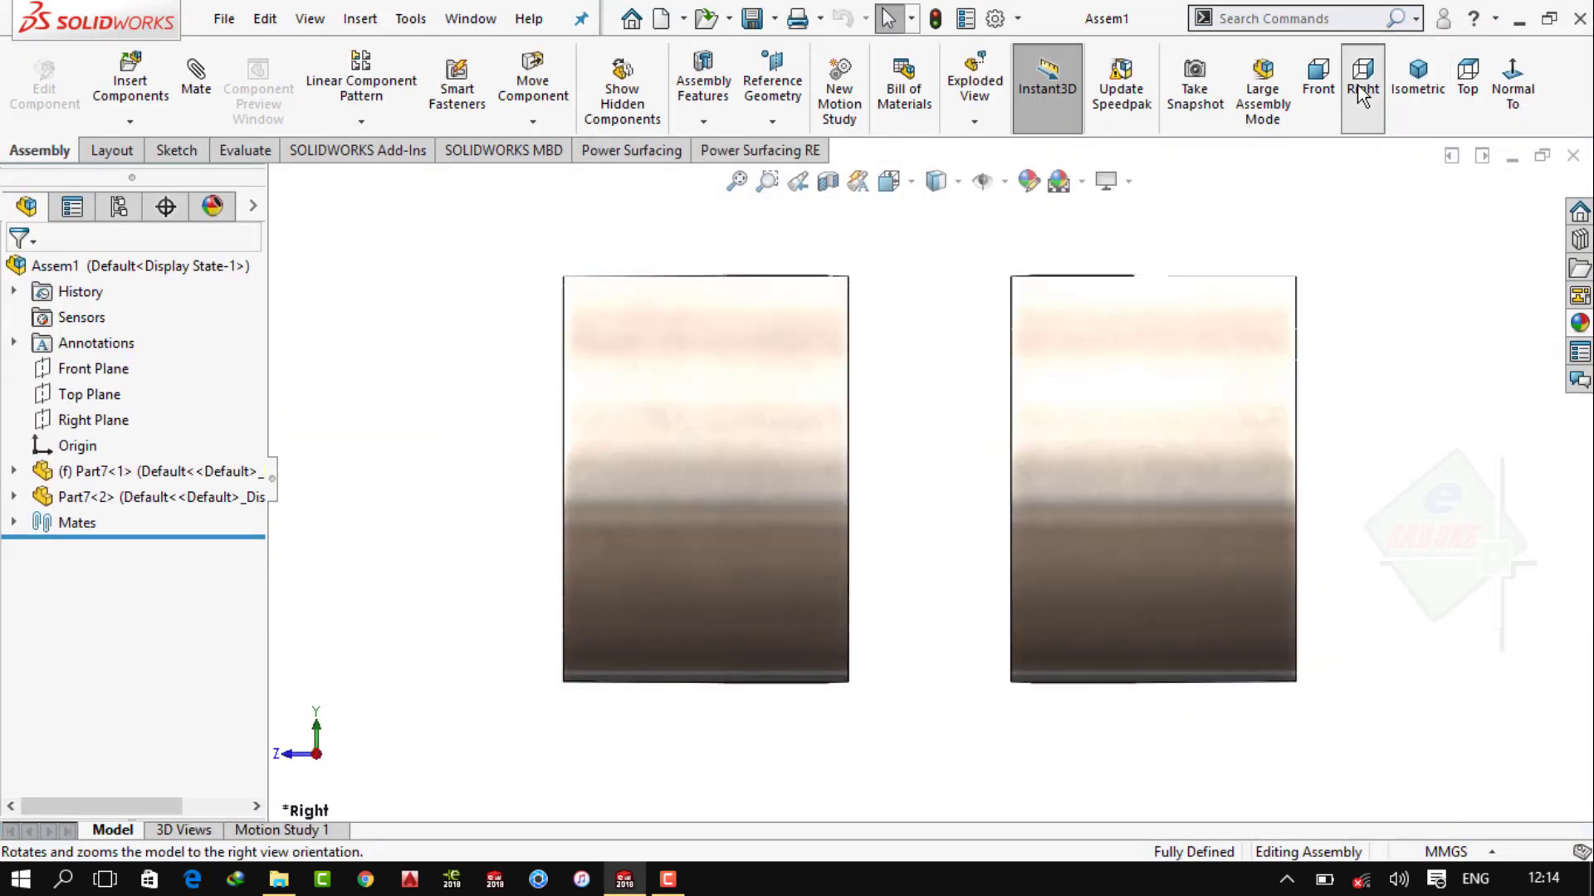
{"action": "left_click", "coordinate": [1397, 83]}
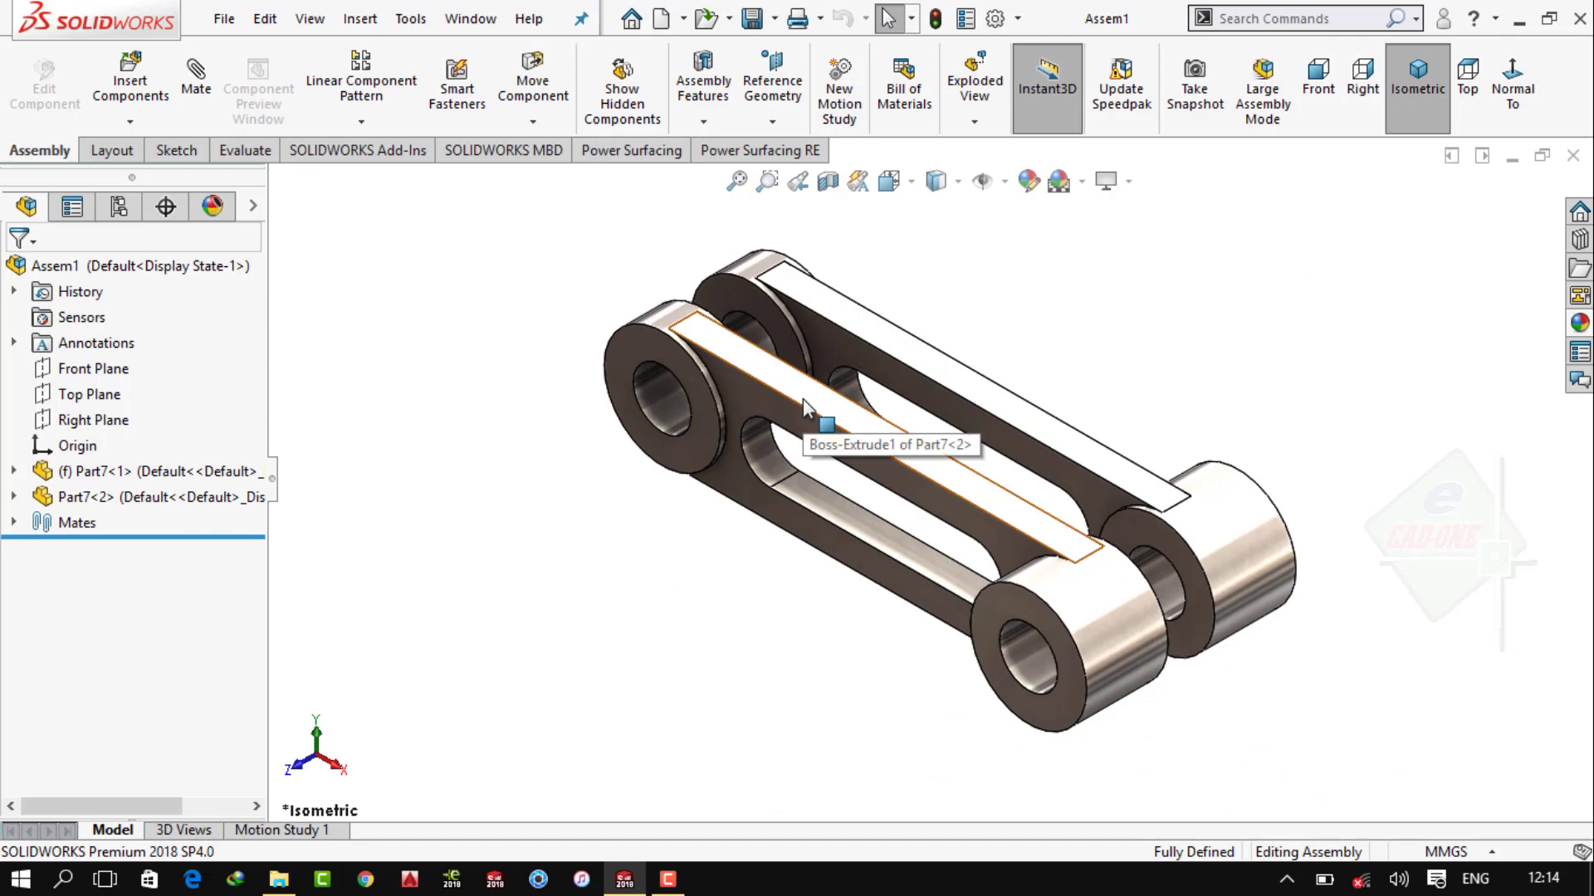
{"action": "left_click", "coordinate": [803, 398]}
{"action": "left_click", "coordinate": [53, 559]}
{"action": "key", "text": "ctrl+1"}
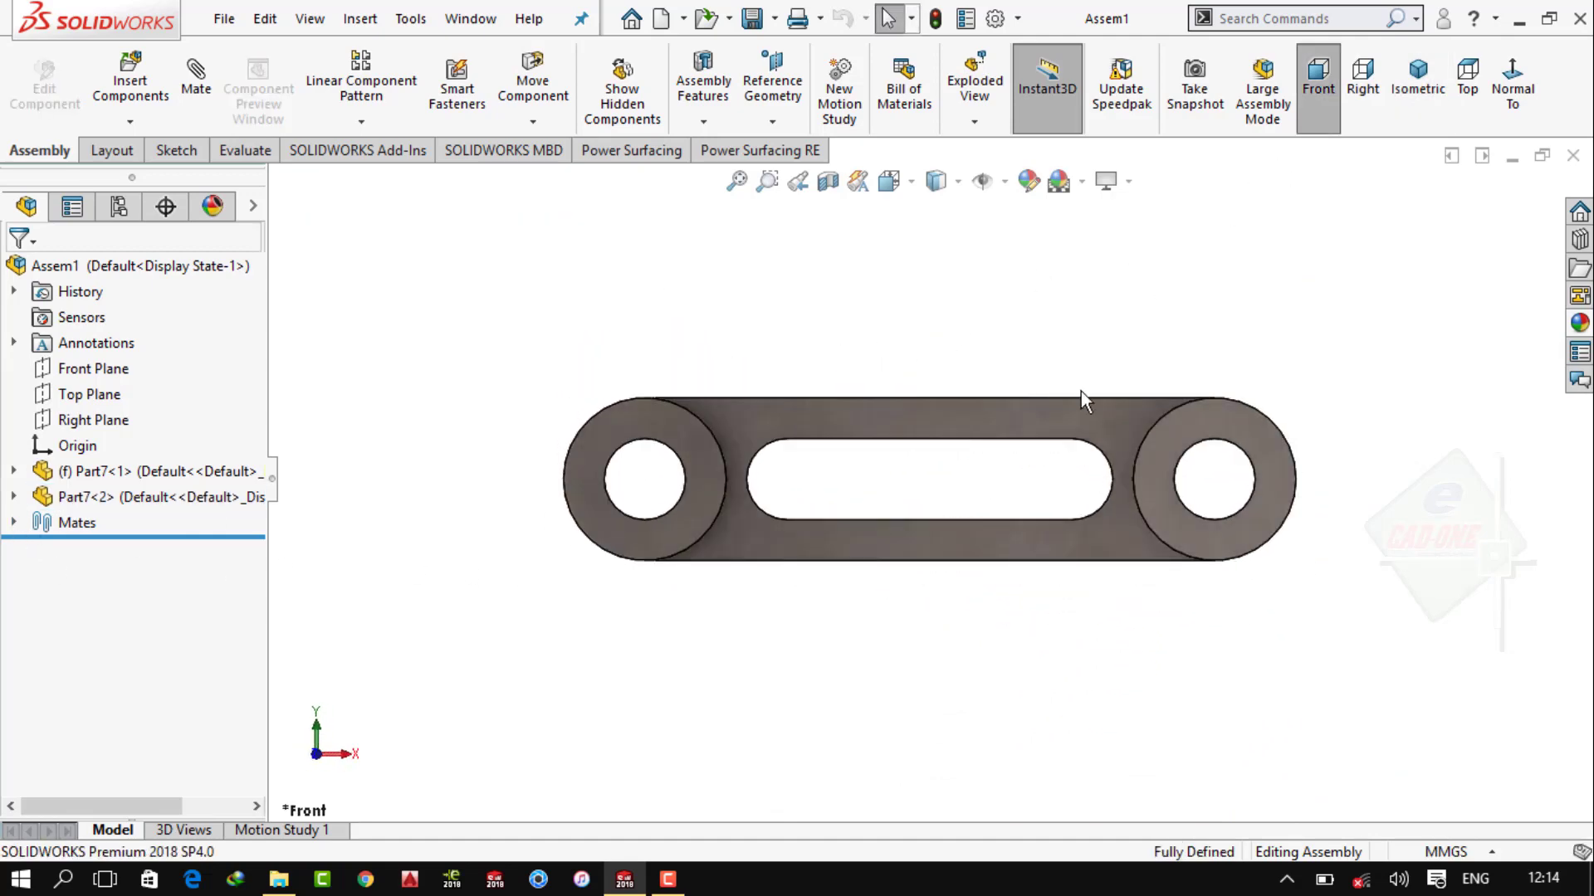
{"action": "left_click", "coordinate": [1381, 88]}
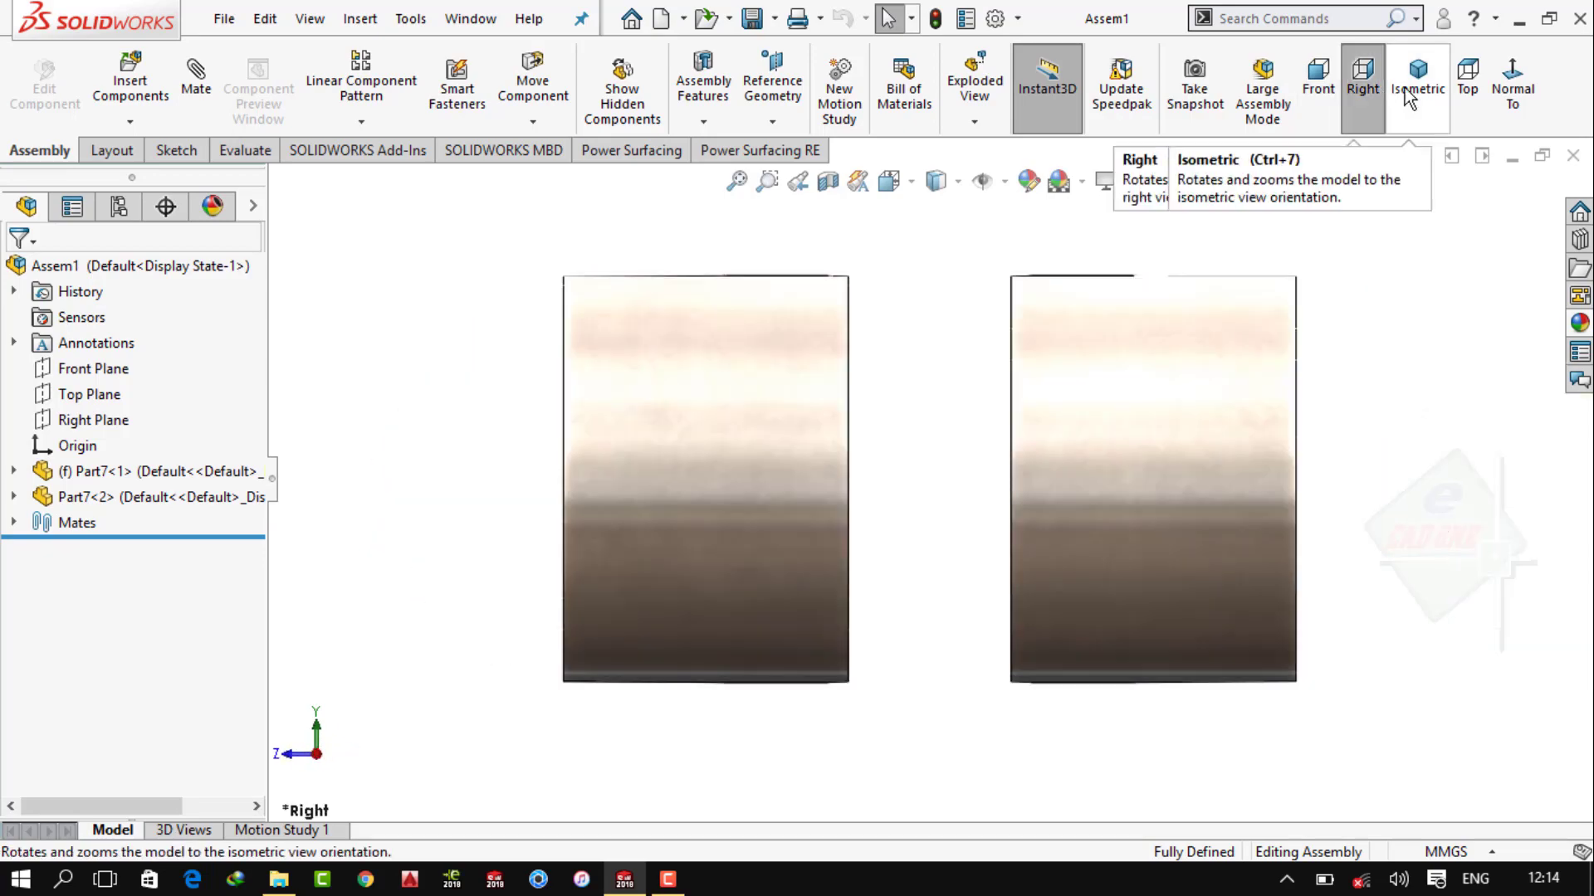
{"action": "left_click", "coordinate": [1418, 87]}
{"action": "left_click", "coordinate": [1468, 88]}
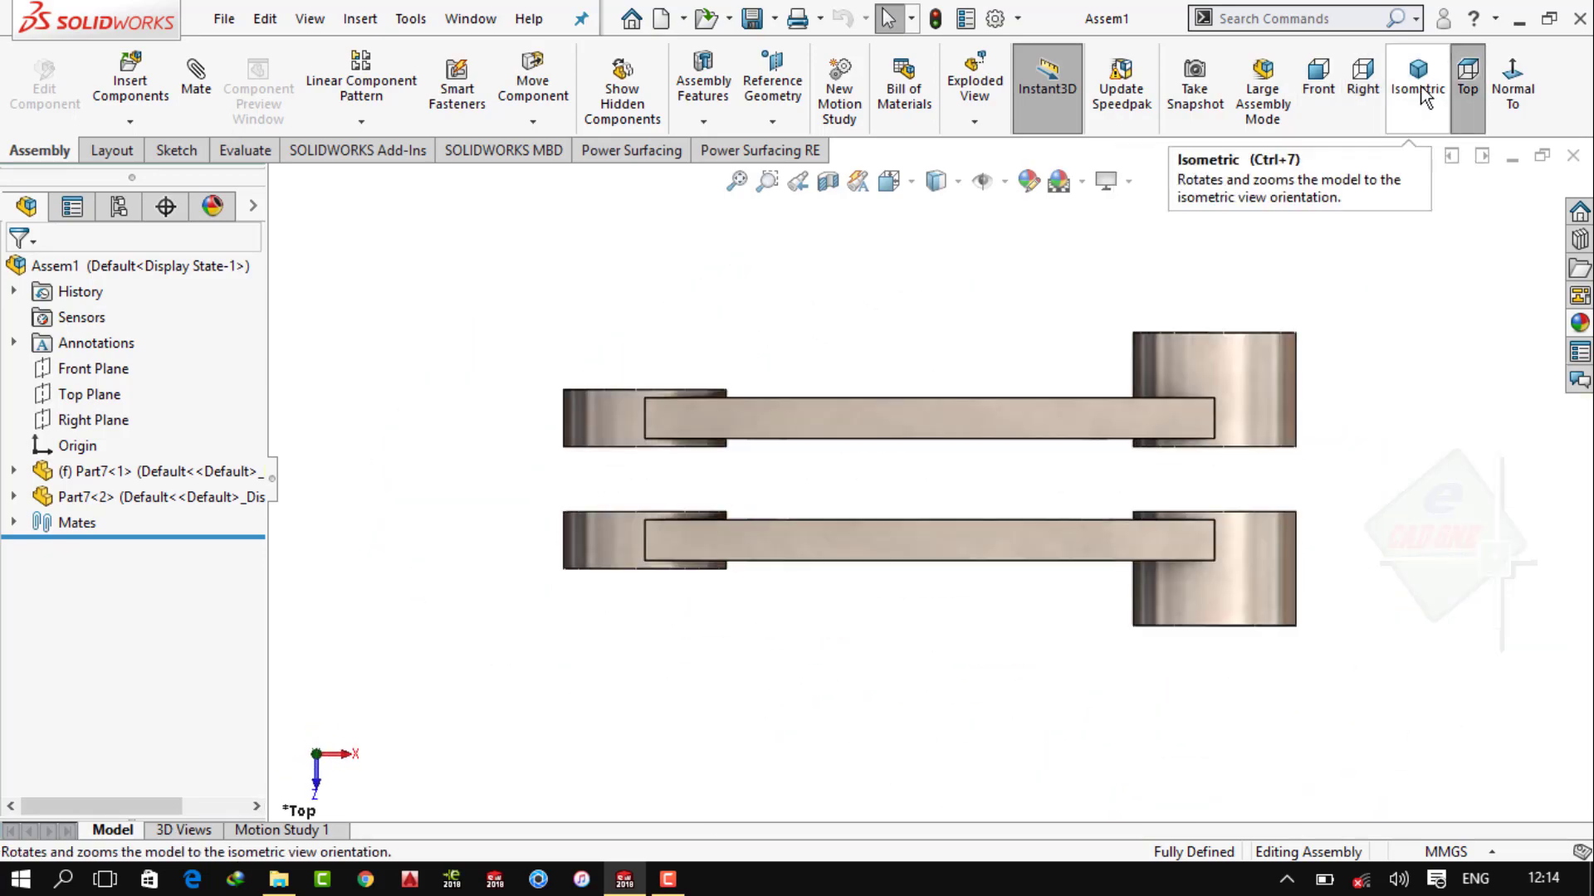
{"action": "left_click", "coordinate": [1417, 83]}
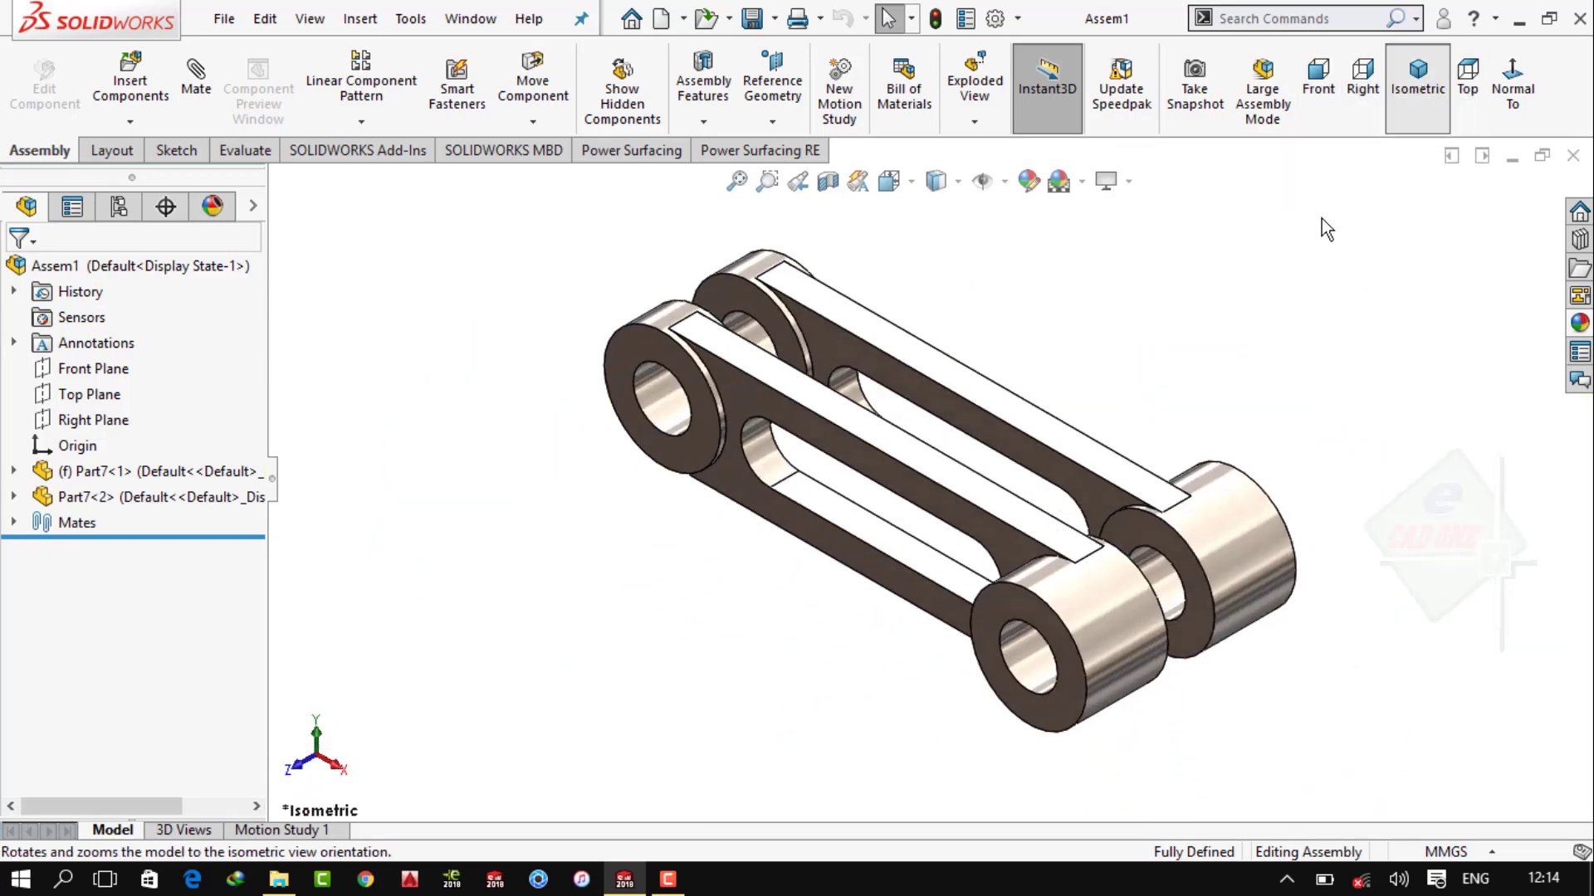
{"action": "left_click", "coordinate": [12, 523]}
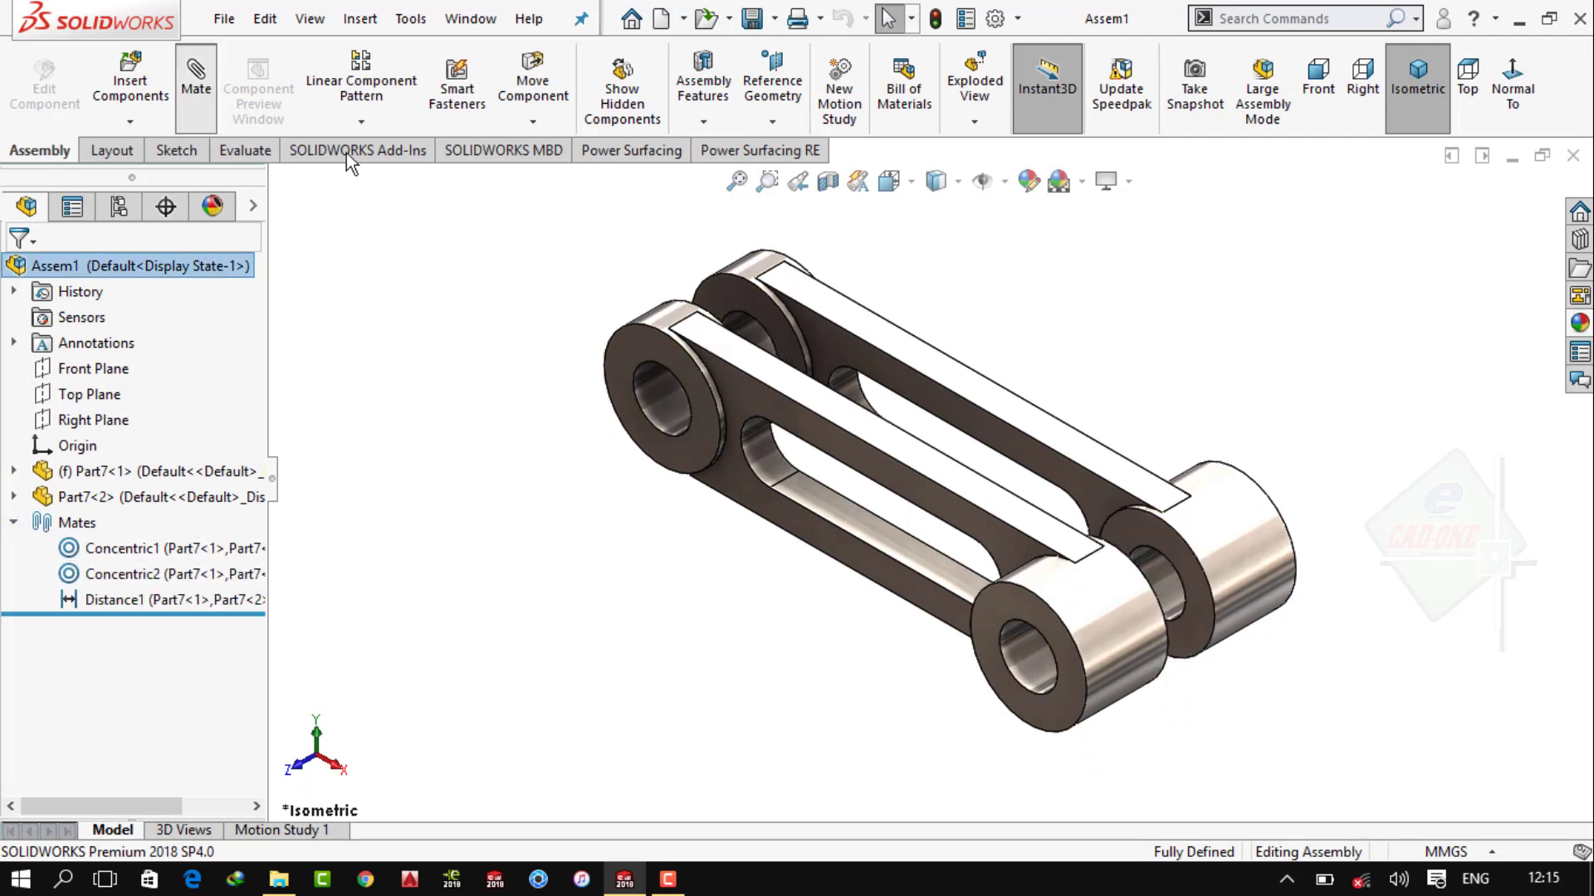
Abandon a trial mate between the link top faces and delete the Concentric1 mate
{"action": "left_click", "coordinate": [754, 357]}
{"action": "left_click", "coordinate": [857, 322]}
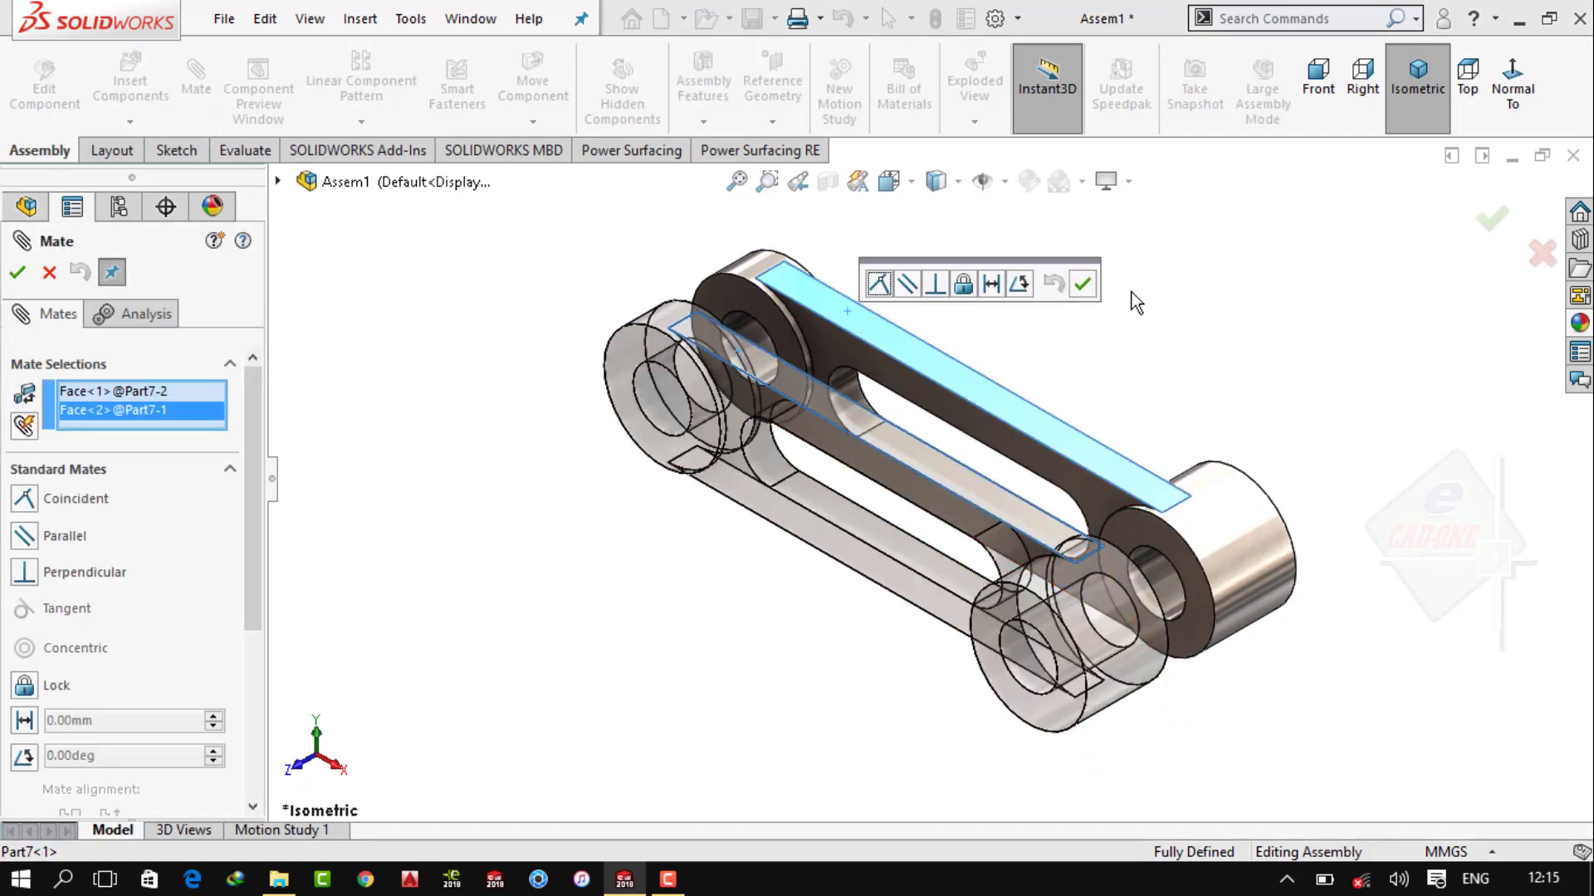
{"action": "left_click", "coordinate": [1087, 286]}
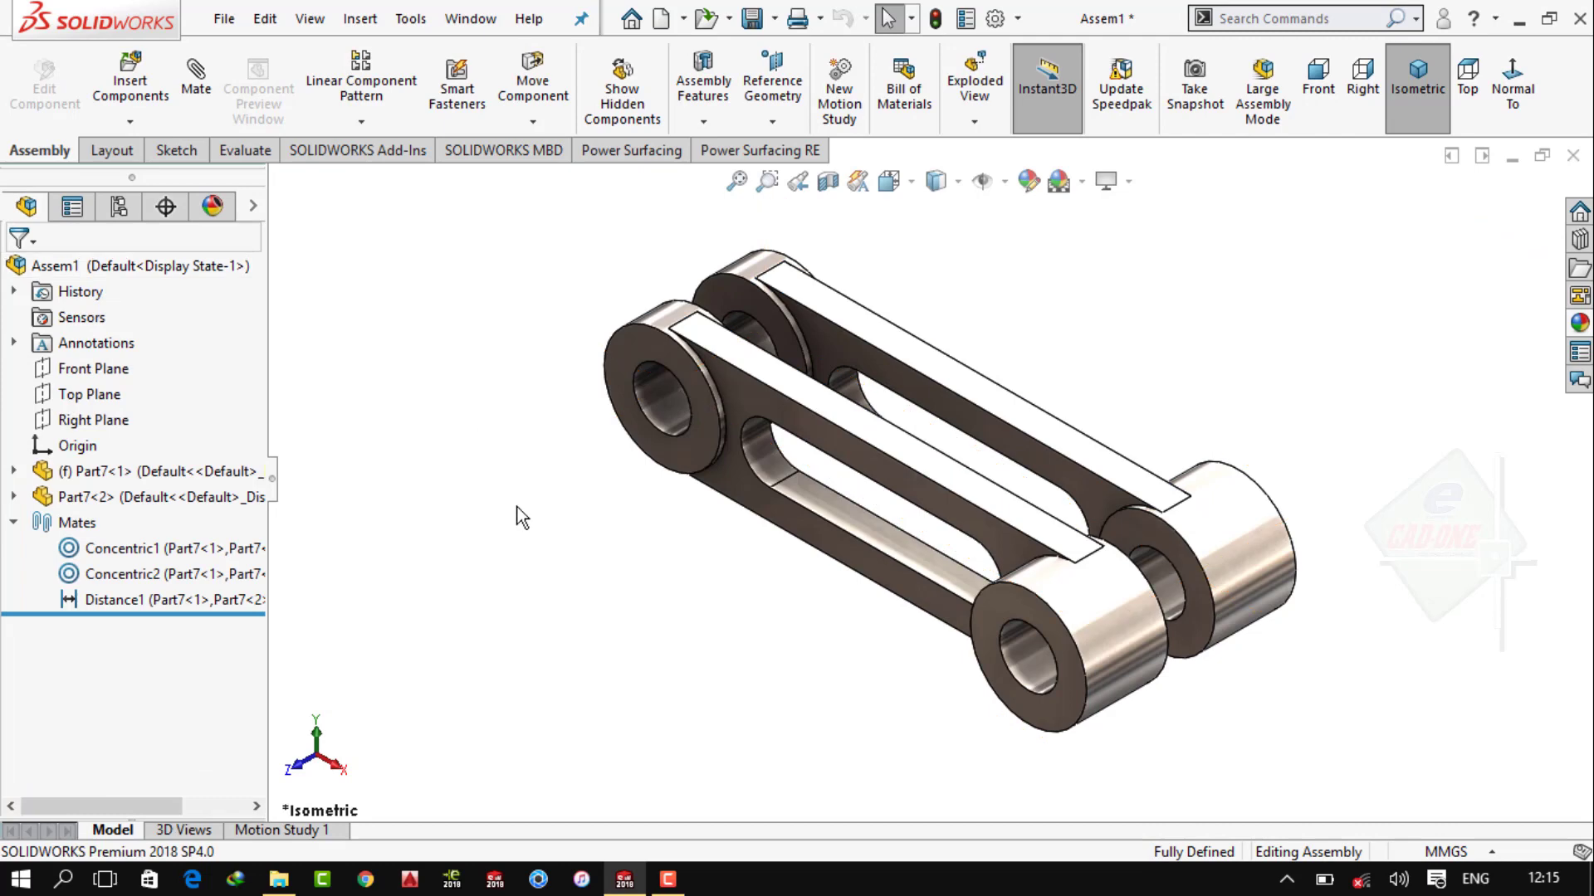
{"action": "right_click", "coordinate": [124, 548]}
{"action": "left_click", "coordinate": [239, 565]}
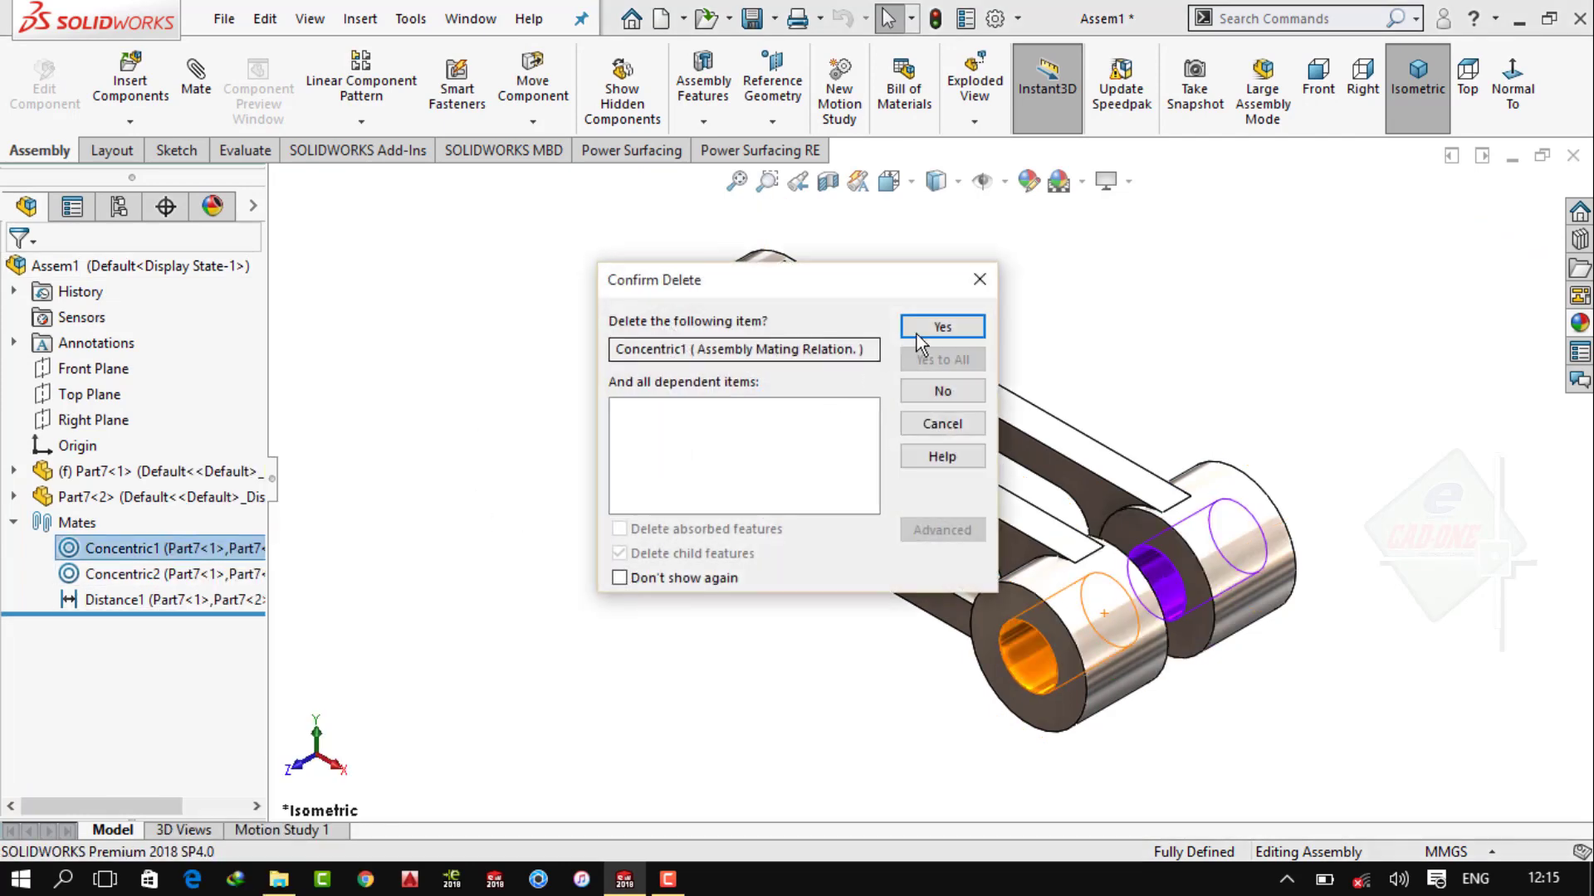
{"action": "left_click", "coordinate": [937, 324]}
Delete the Concentric2 and Distance1 mates
{"action": "right_click", "coordinate": [125, 548]}
{"action": "key", "text": "Escape"}
{"action": "key", "text": "Delete"}
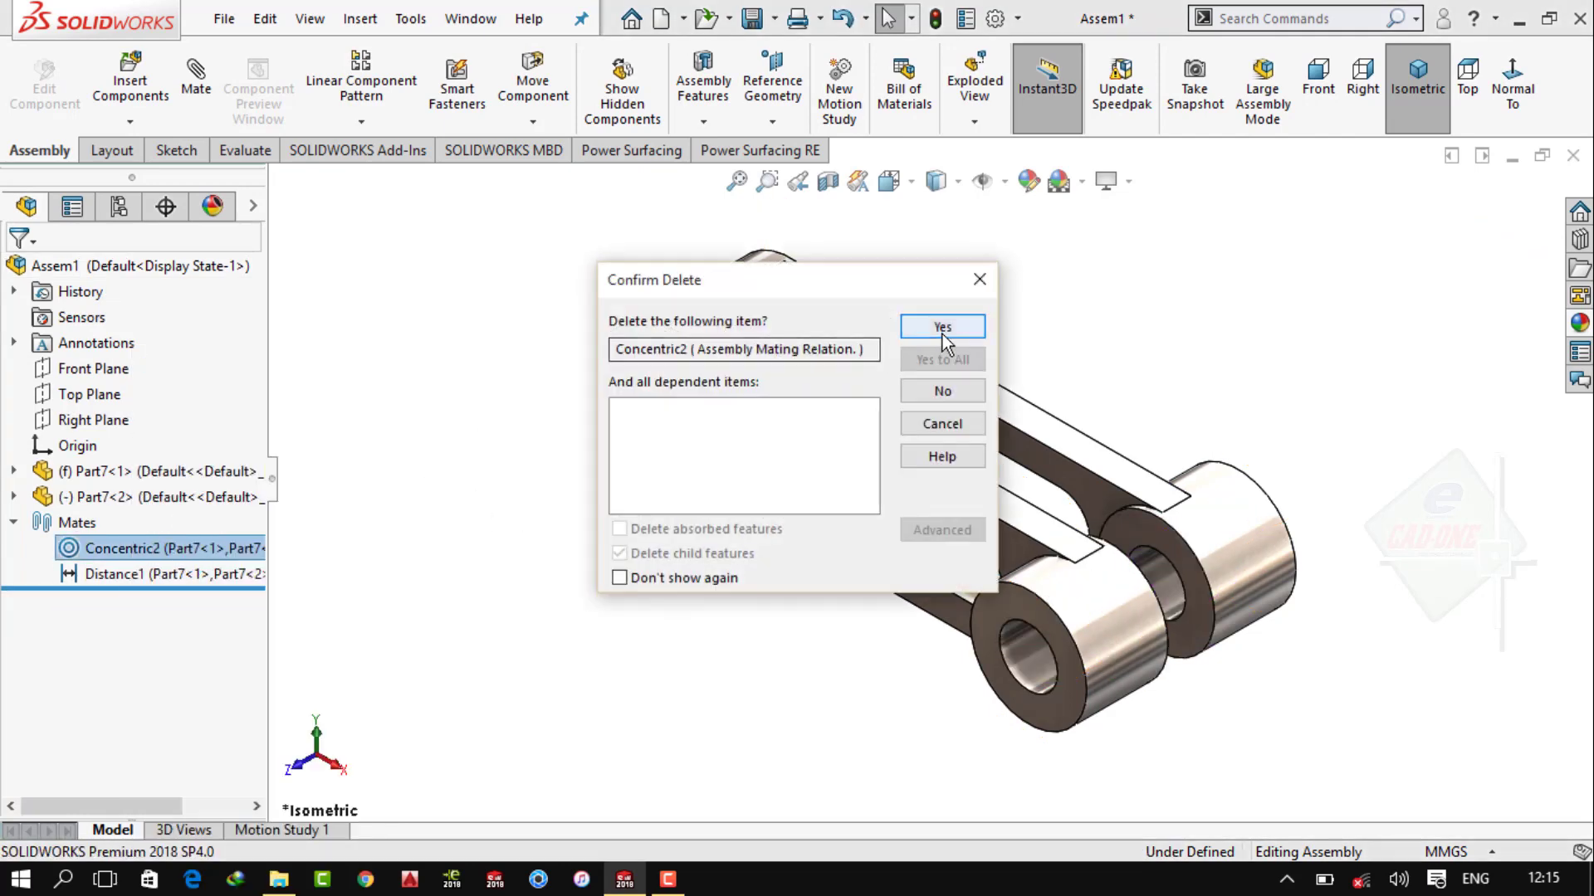
{"action": "key", "text": "Return"}
{"action": "right_click", "coordinate": [186, 550]}
{"action": "left_click", "coordinate": [275, 563]}
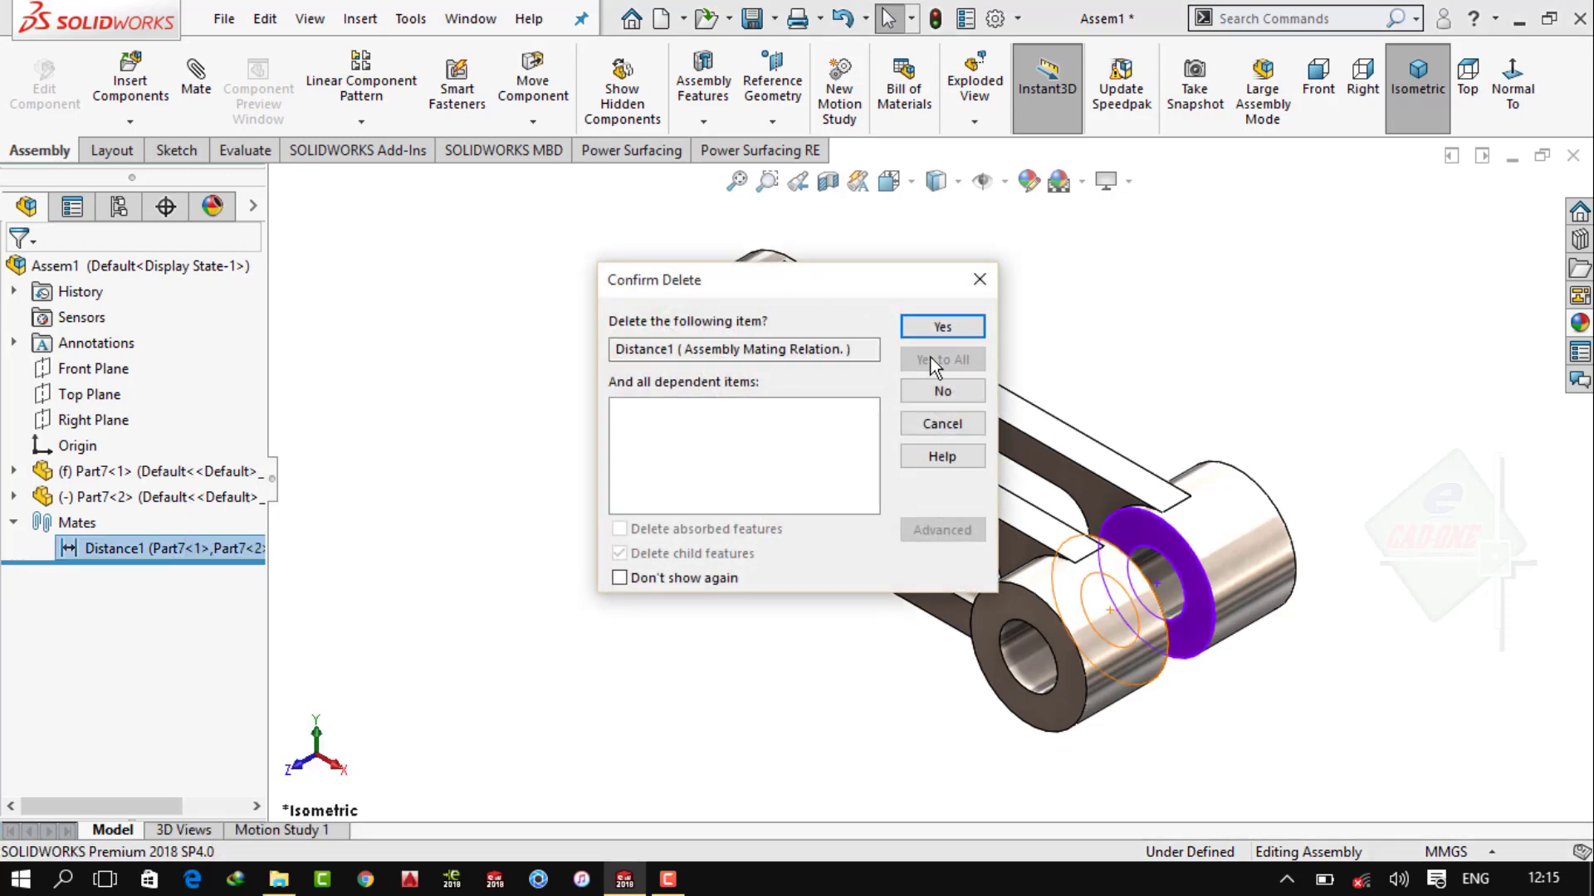
{"action": "left_click", "coordinate": [938, 324]}
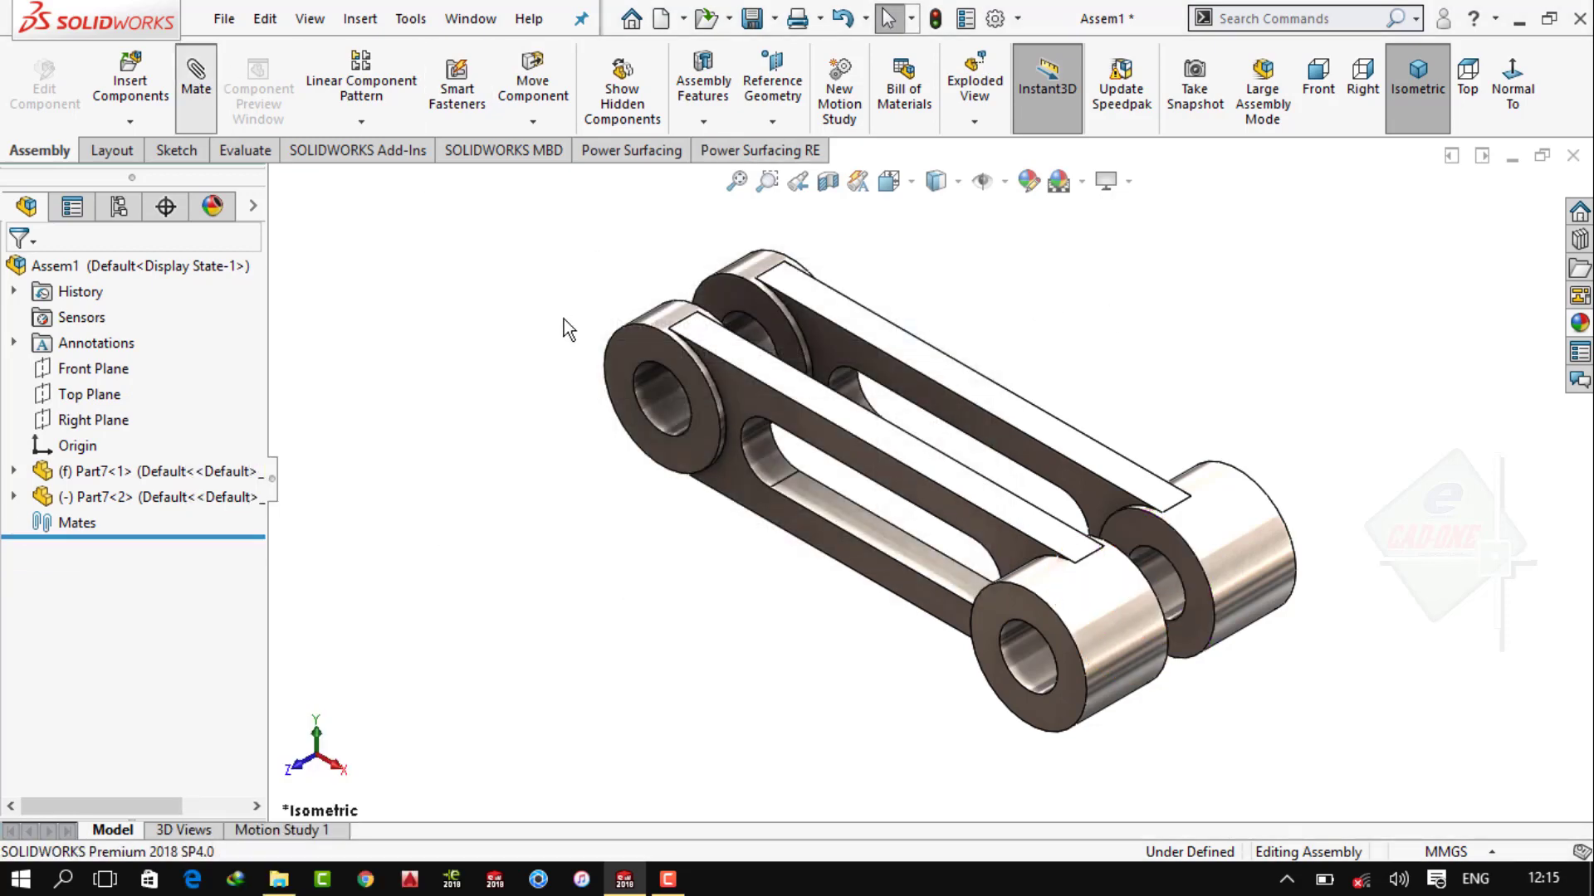
Re-mate the links with coincident top faces and concentric holes at both ends
{"action": "left_click", "coordinate": [757, 359]}
{"action": "left_click", "coordinate": [854, 312]}
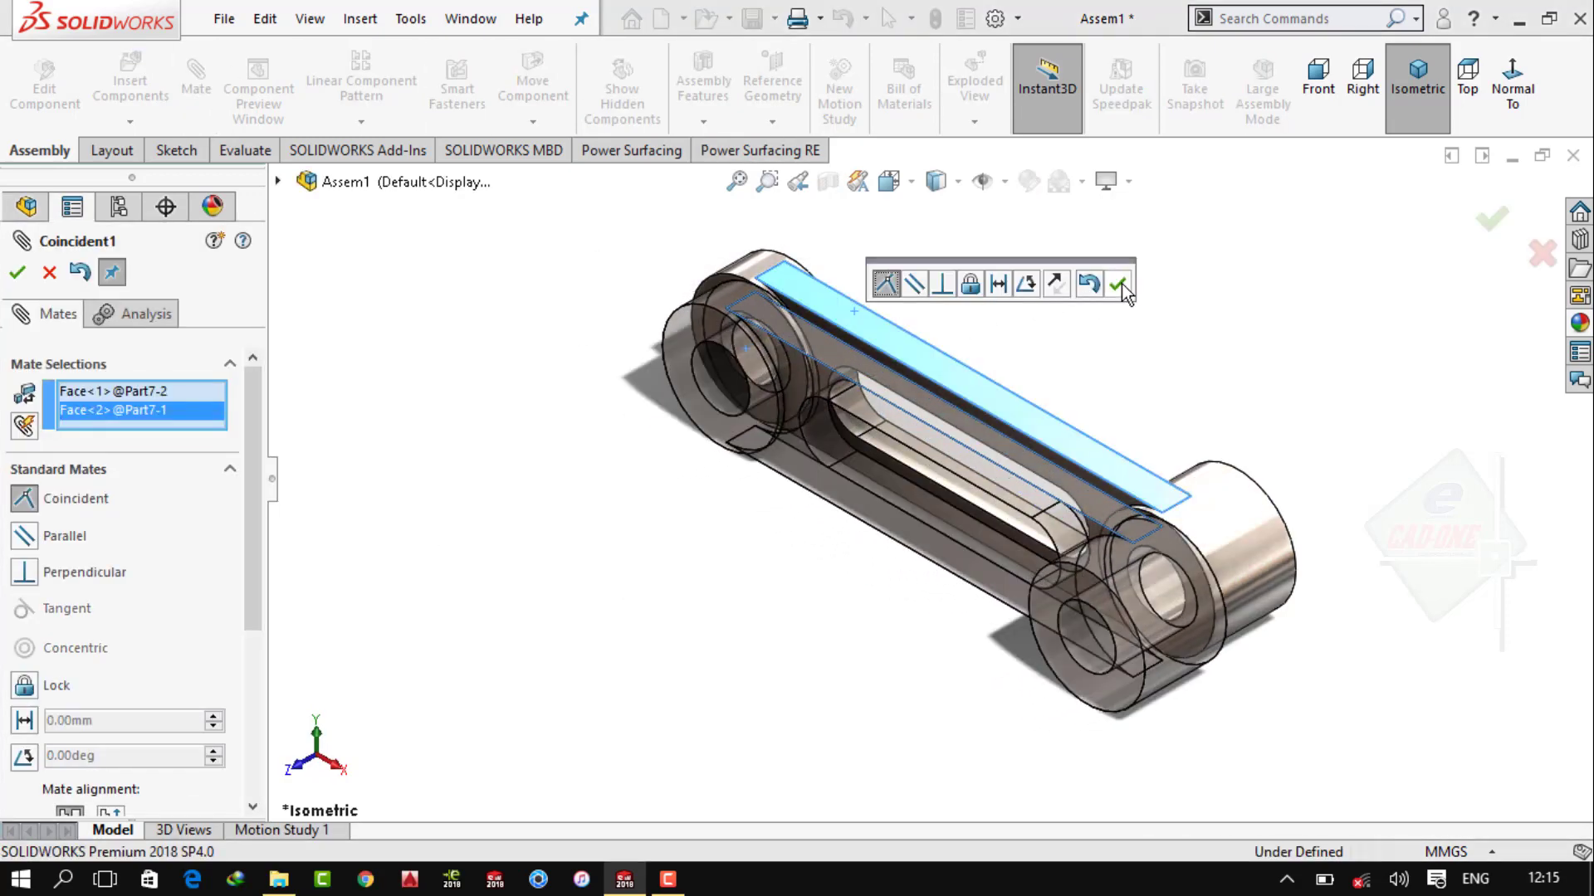
{"action": "left_click", "coordinate": [1118, 284]}
{"action": "left_click_drag", "start_coordinate": [694, 438], "coordinate": [596, 471]}
{"action": "left_click", "coordinate": [596, 471]}
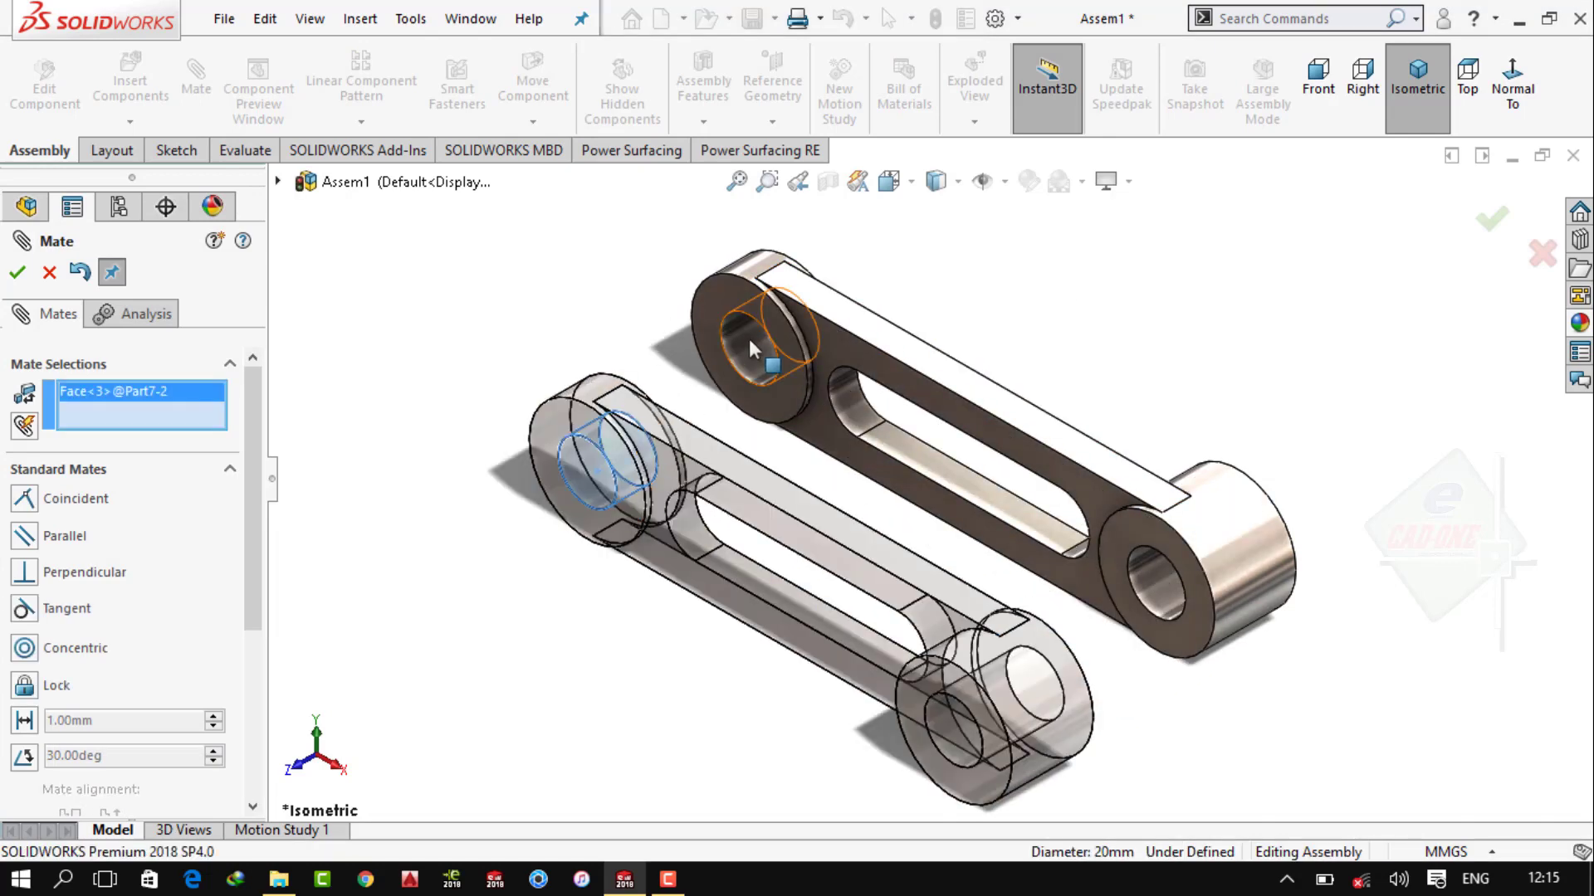
{"action": "left_click", "coordinate": [745, 352]}
{"action": "left_click", "coordinate": [714, 326]}
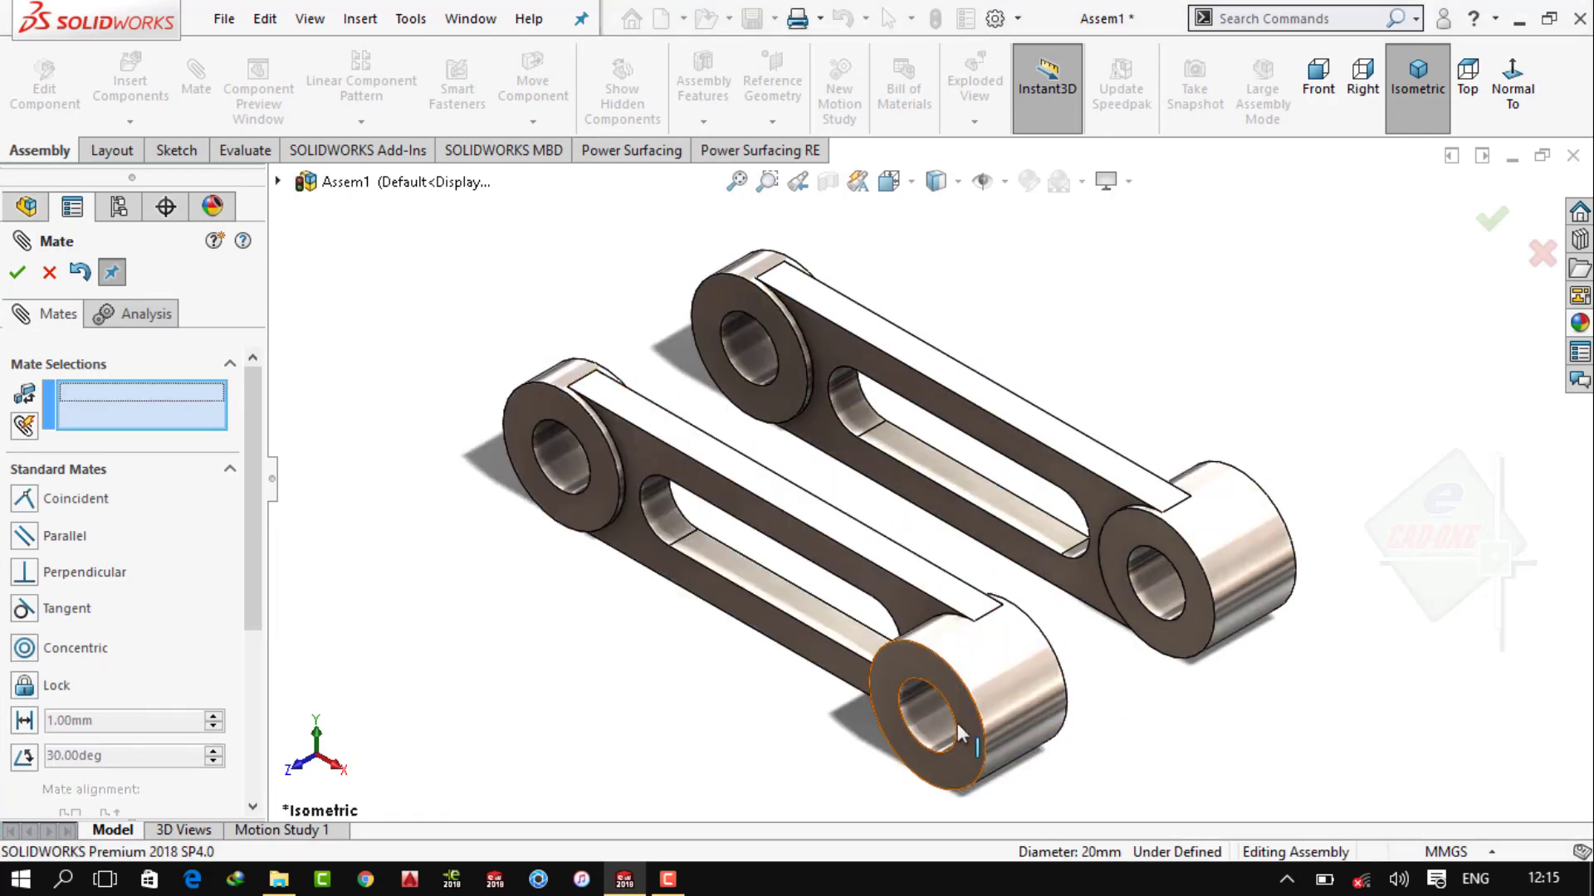
{"action": "left_click", "coordinate": [958, 726]}
{"action": "left_click", "coordinate": [1155, 594]}
{"action": "left_click", "coordinate": [1446, 631]}
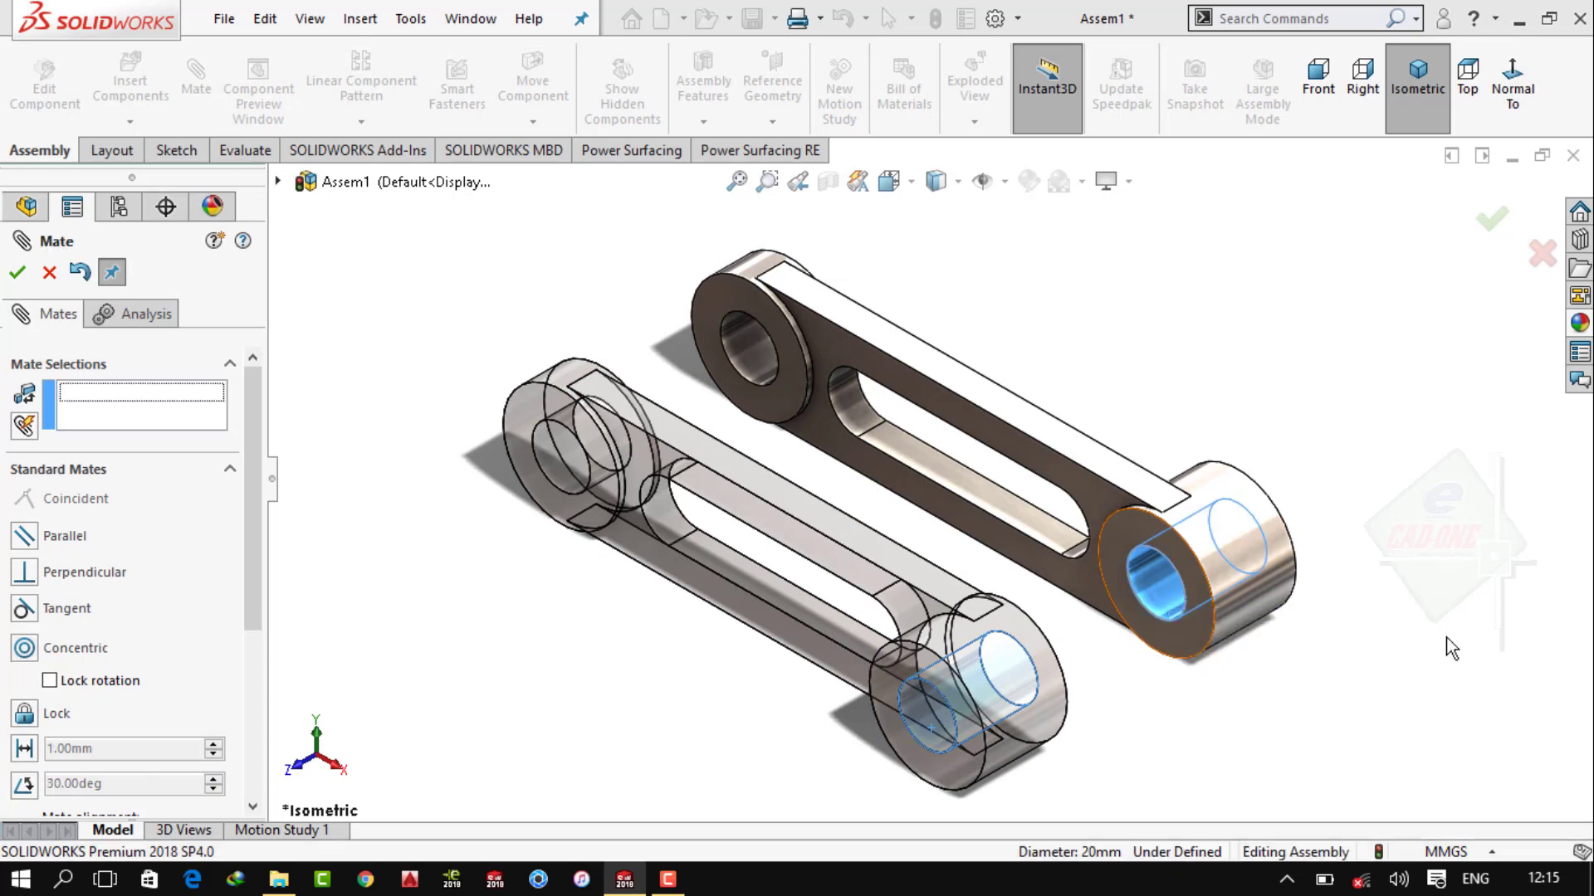
Add a 16 mm distance mate between the two links' end faces
{"action": "left_click", "coordinate": [1104, 556]}
{"action": "middle_click_drag", "start_coordinate": [1103, 556], "coordinate": [751, 714]}
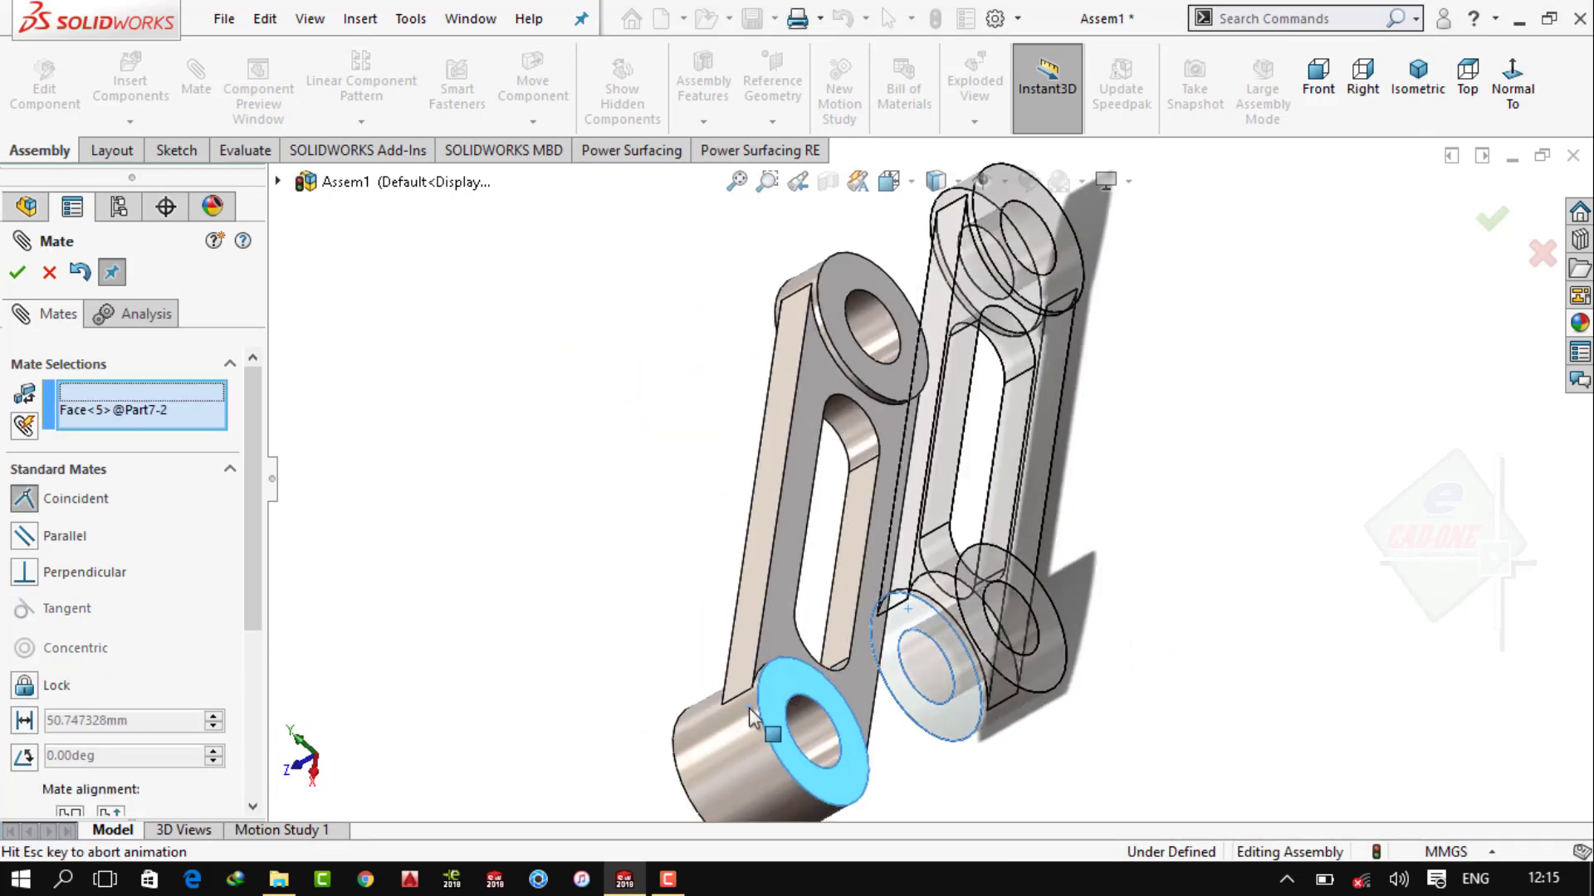
{"action": "left_click", "coordinate": [751, 714]}
{"action": "left_click", "coordinate": [606, 746]}
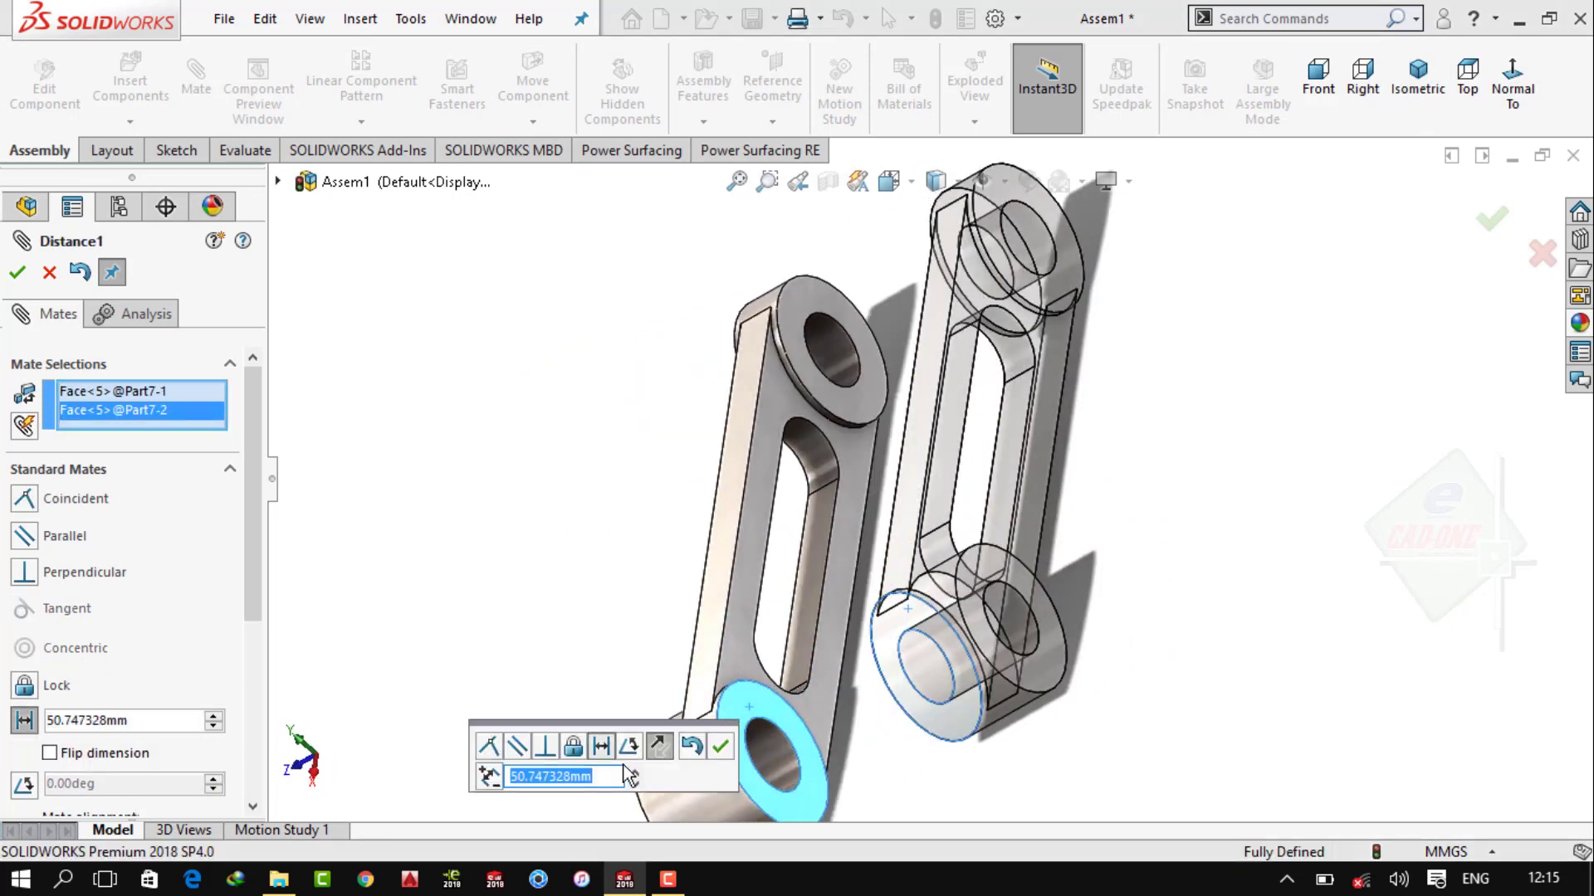
{"action": "type", "text": "16"}
{"action": "key", "text": "Return"}
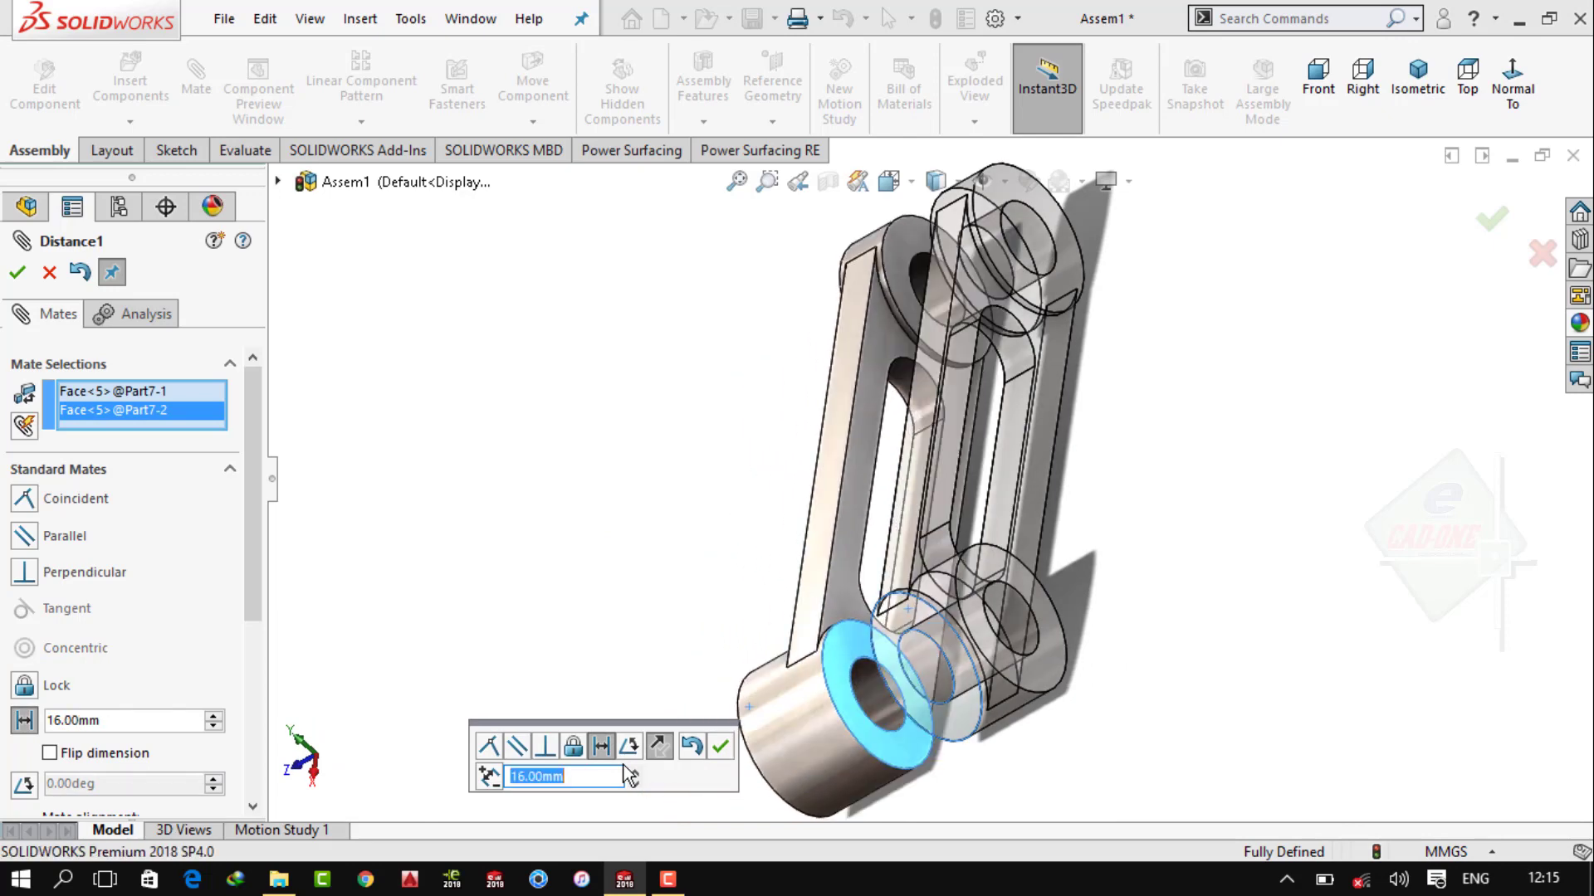
{"action": "left_click", "coordinate": [720, 746]}
{"action": "left_click", "coordinate": [16, 273]}
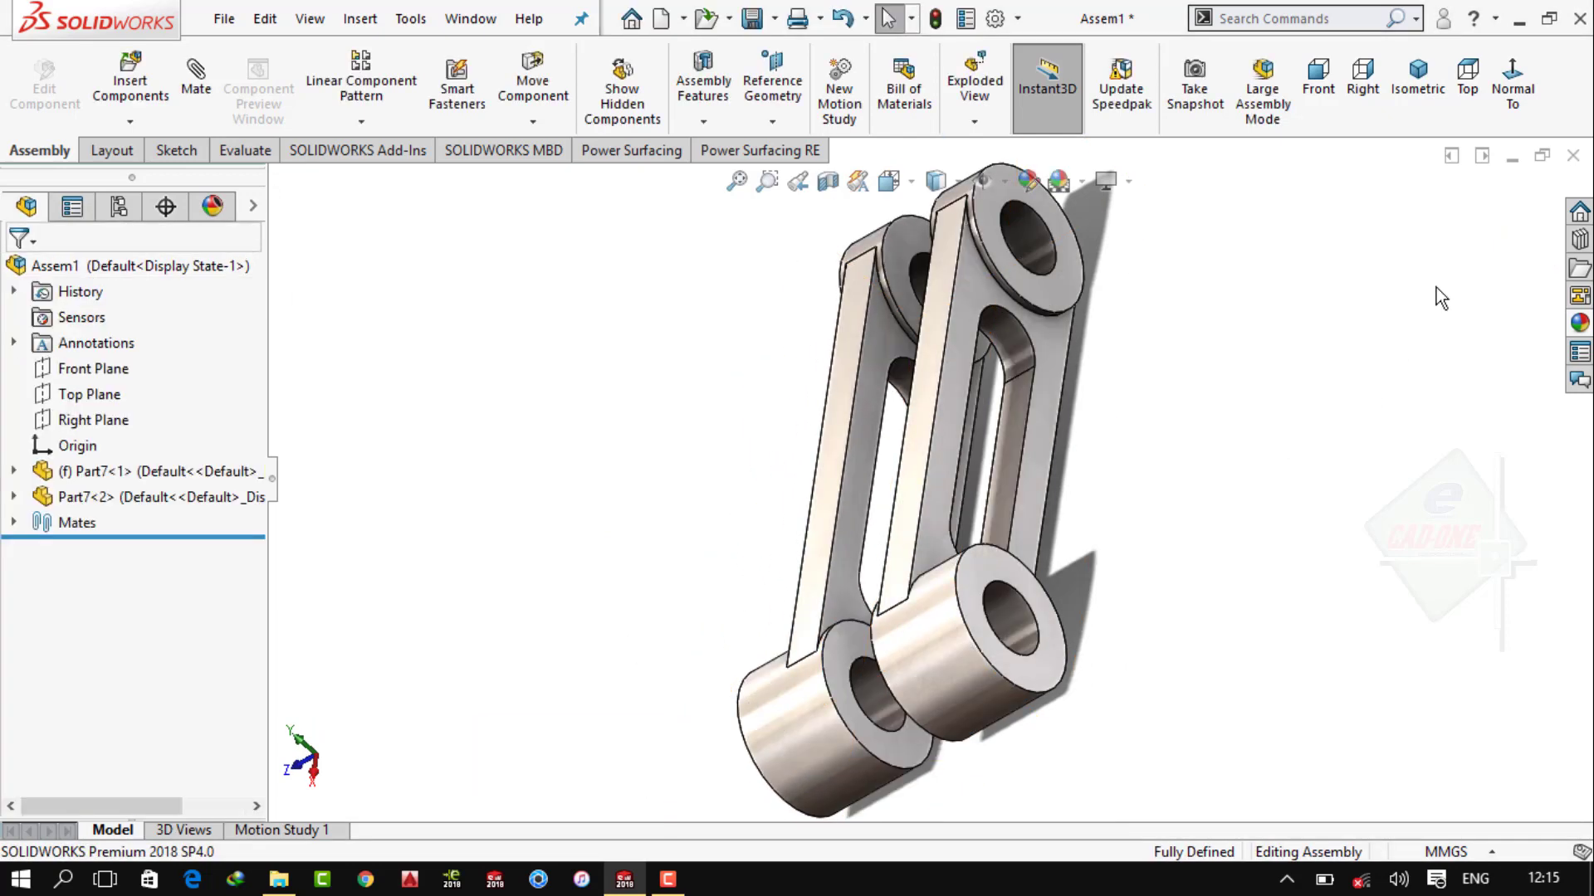
Return to isometric view, close Assem1 saving changes, and start a new document
{"action": "left_click", "coordinate": [1512, 87]}
{"action": "key", "text": "ctrl+w"}
{"action": "left_click", "coordinate": [654, 400]}
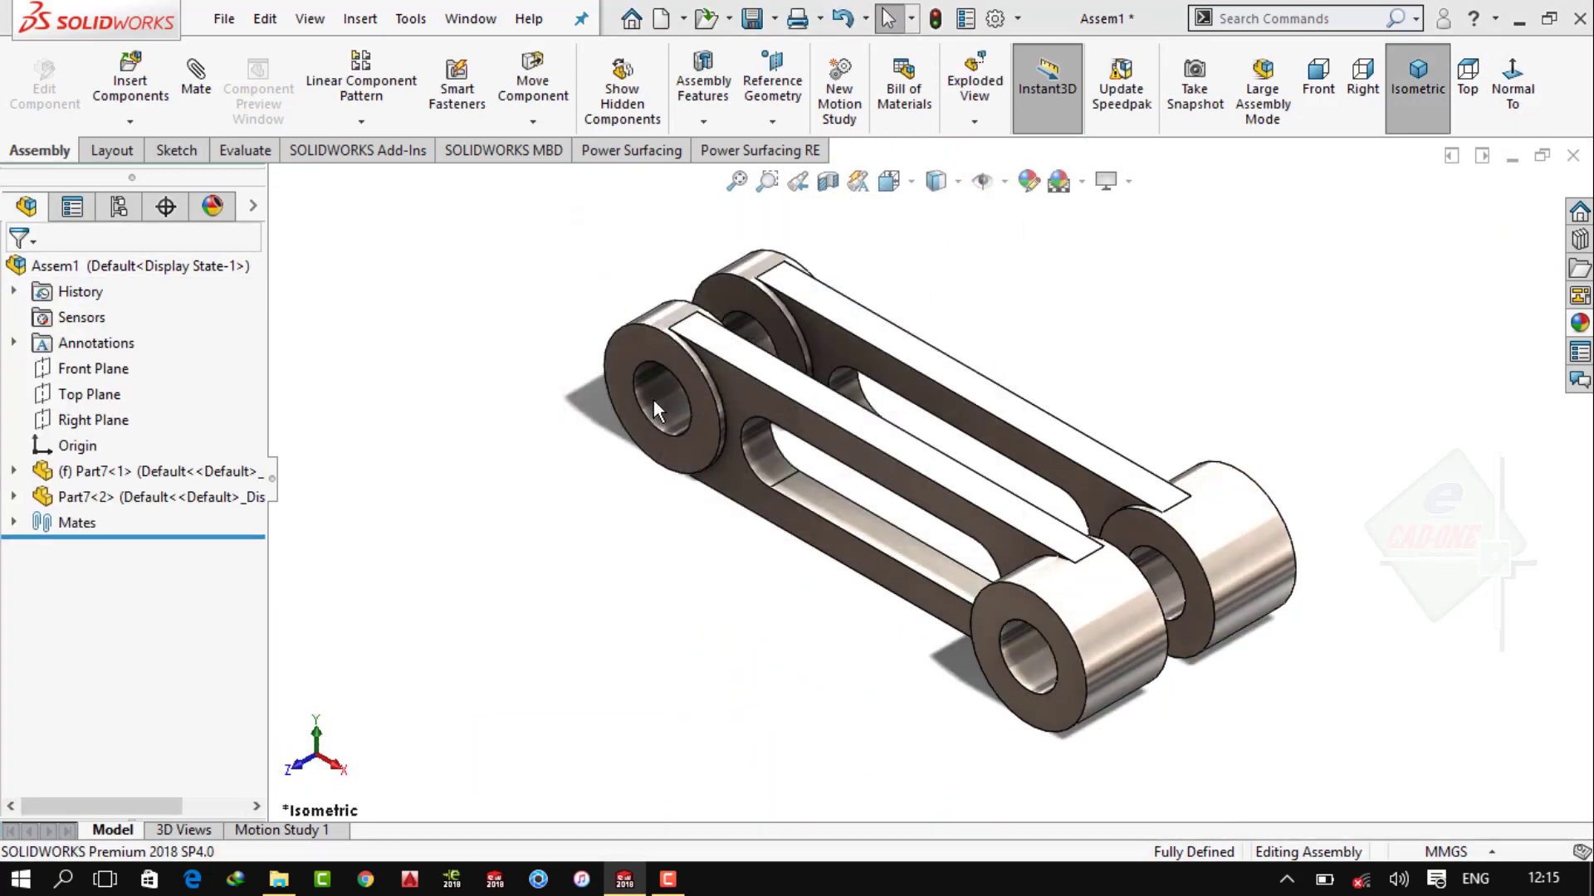
{"action": "left_click", "coordinate": [225, 18]}
{"action": "left_click", "coordinate": [248, 54]}
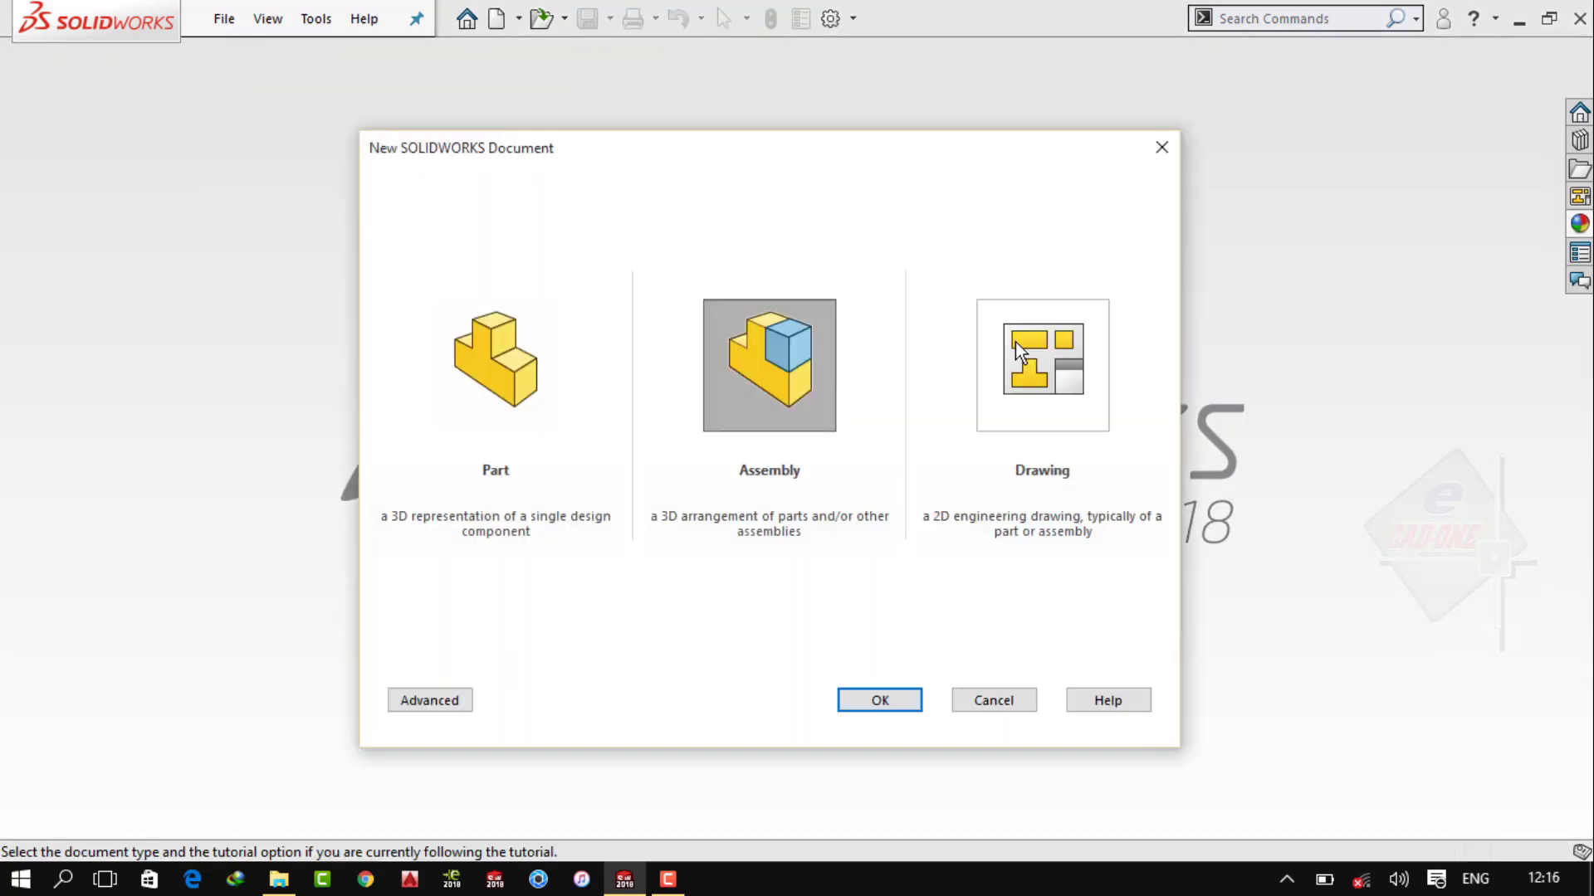
Create a new part and set the viewport backdrop to plain white
{"action": "left_click", "coordinate": [556, 340]}
{"action": "left_click", "coordinate": [910, 702]}
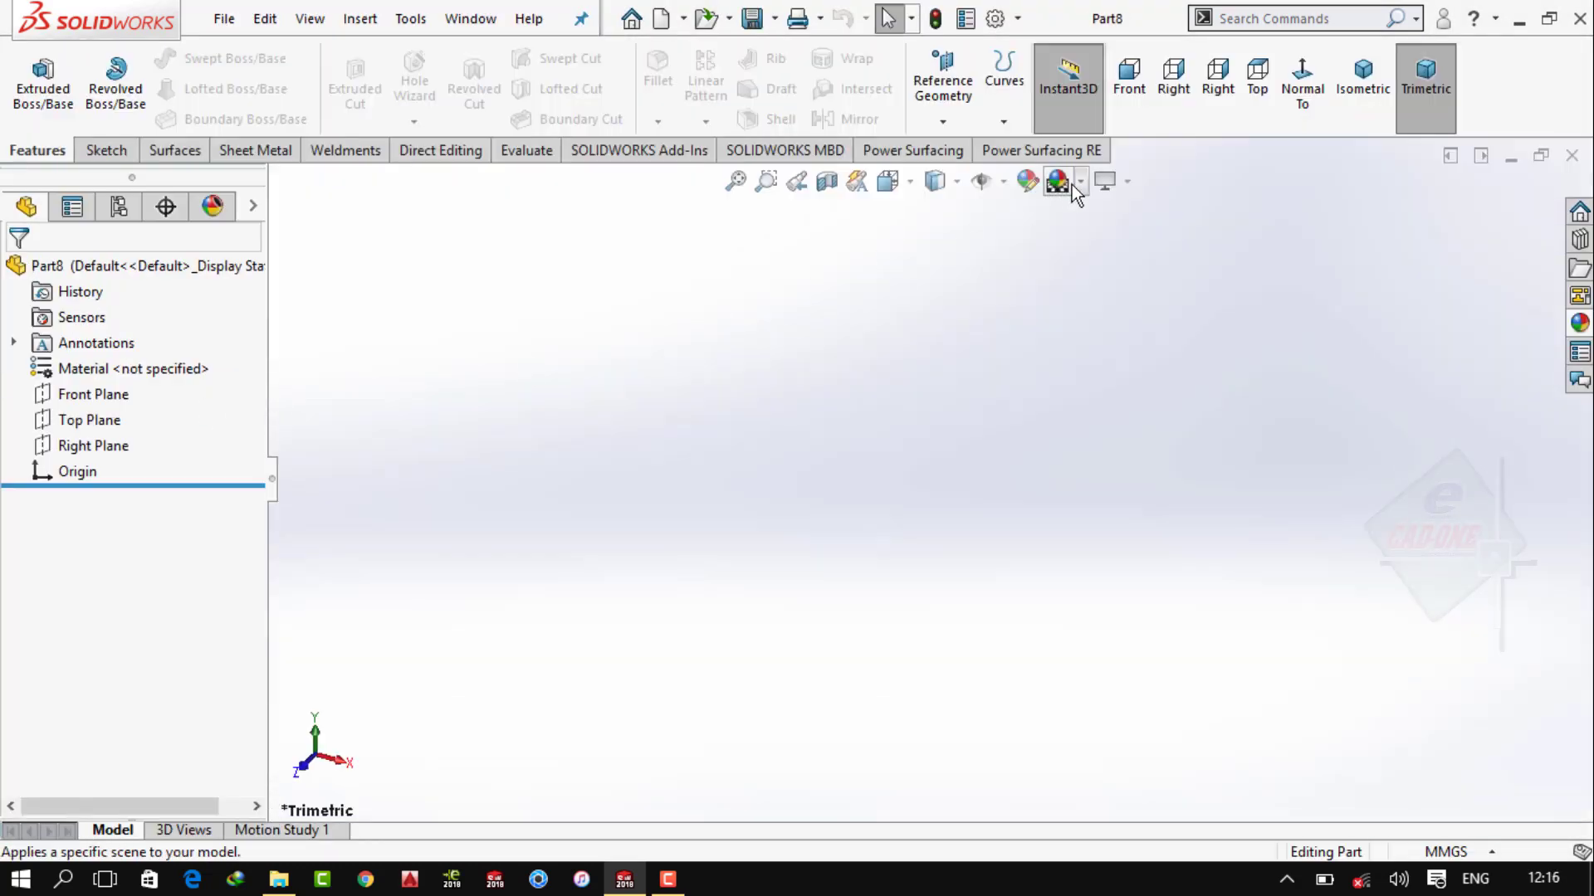
{"action": "left_click", "coordinate": [1079, 181]}
{"action": "left_click", "coordinate": [1113, 92]}
{"action": "left_click", "coordinate": [1117, 65]}
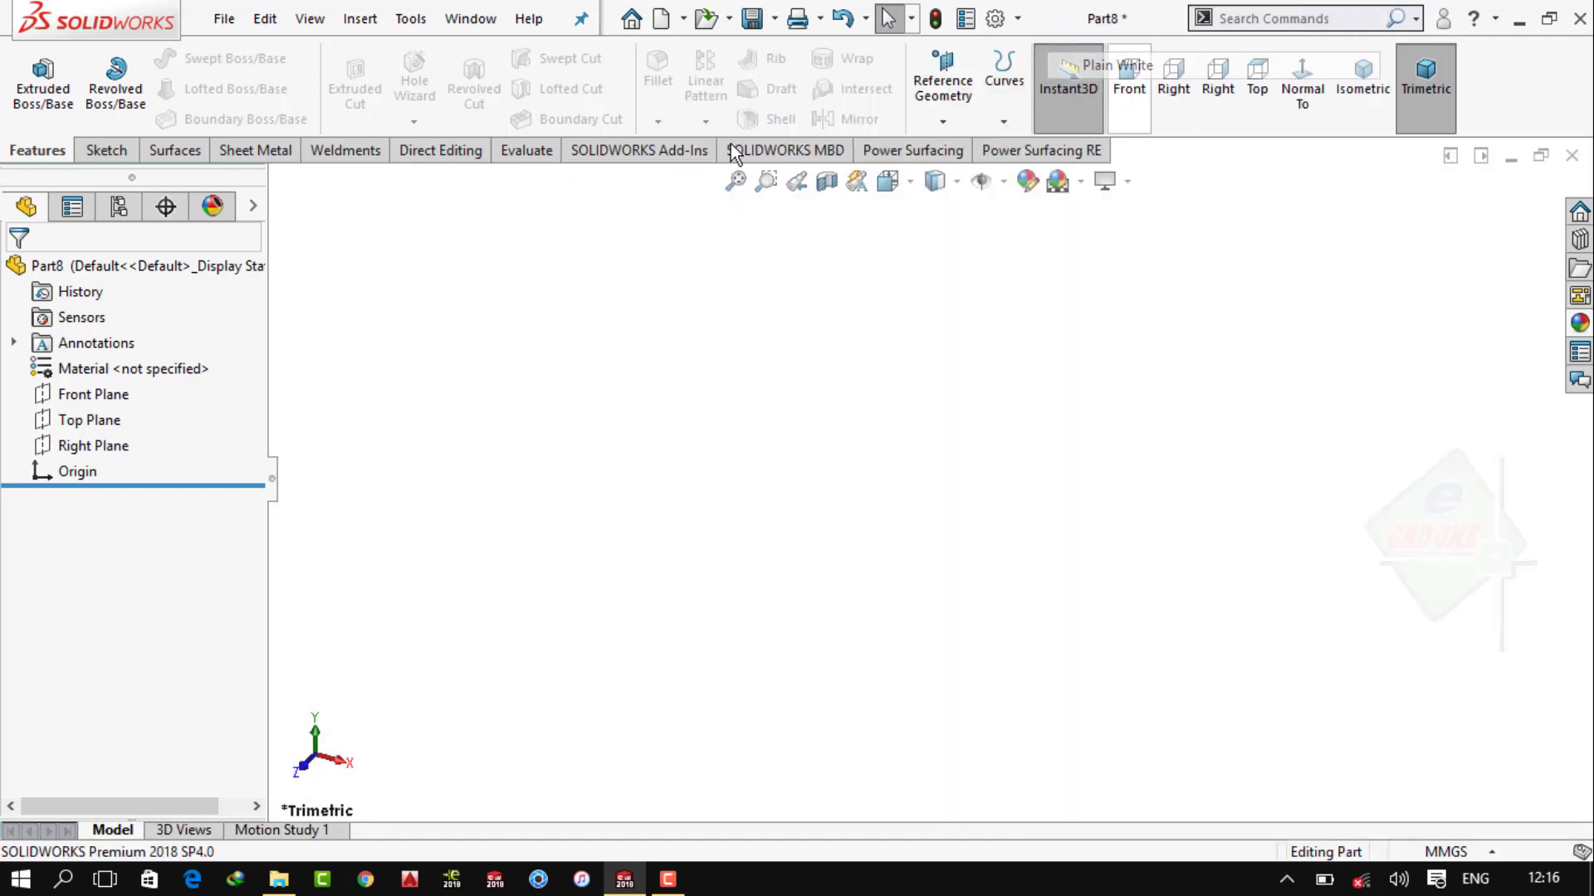
Sketch a centre rectangle and a circle, both centred on the origin, on the Front Plane
{"action": "left_click", "coordinate": [91, 395]}
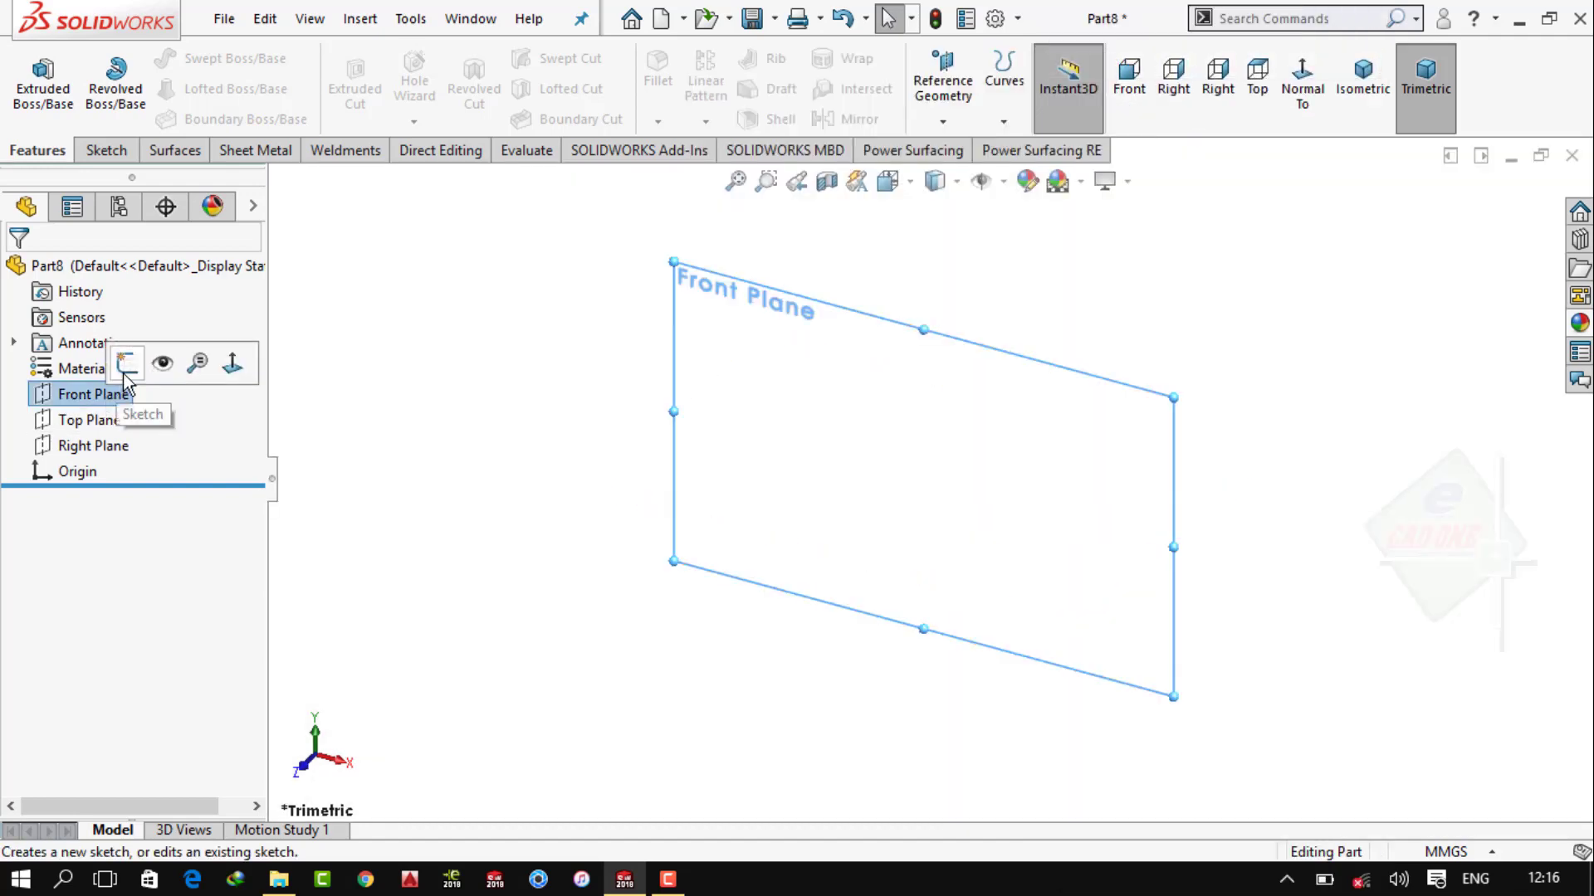
{"action": "left_click", "coordinate": [126, 360]}
{"action": "left_click", "coordinate": [175, 89]}
{"action": "left_click", "coordinate": [230, 147]}
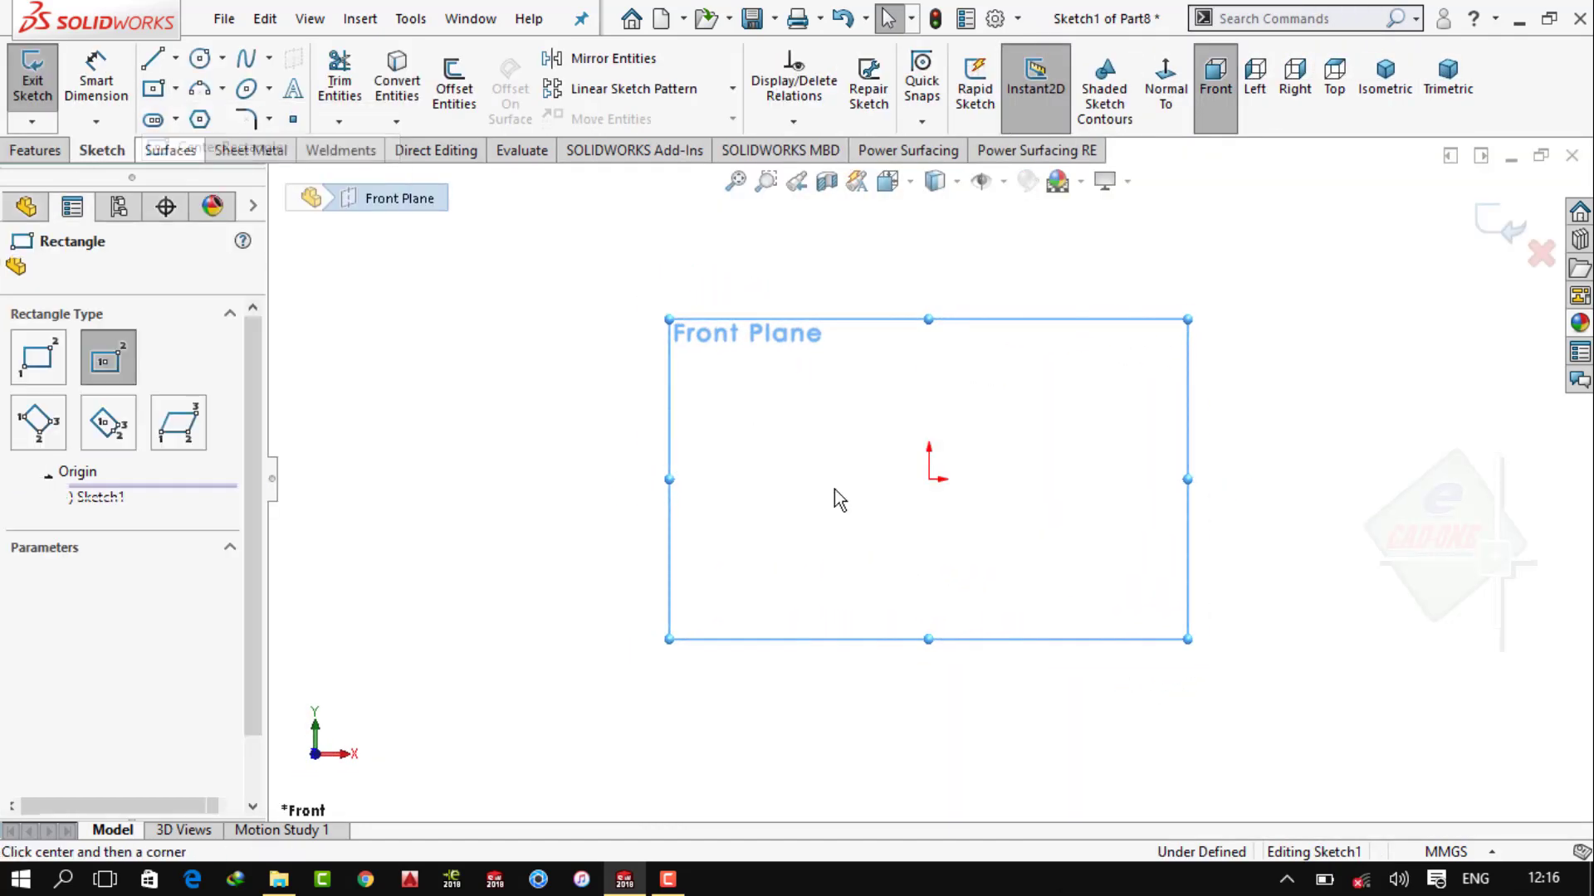
{"action": "left_click", "coordinate": [929, 478]}
{"action": "left_click", "coordinate": [1071, 340]}
{"action": "left_click", "coordinate": [199, 58]}
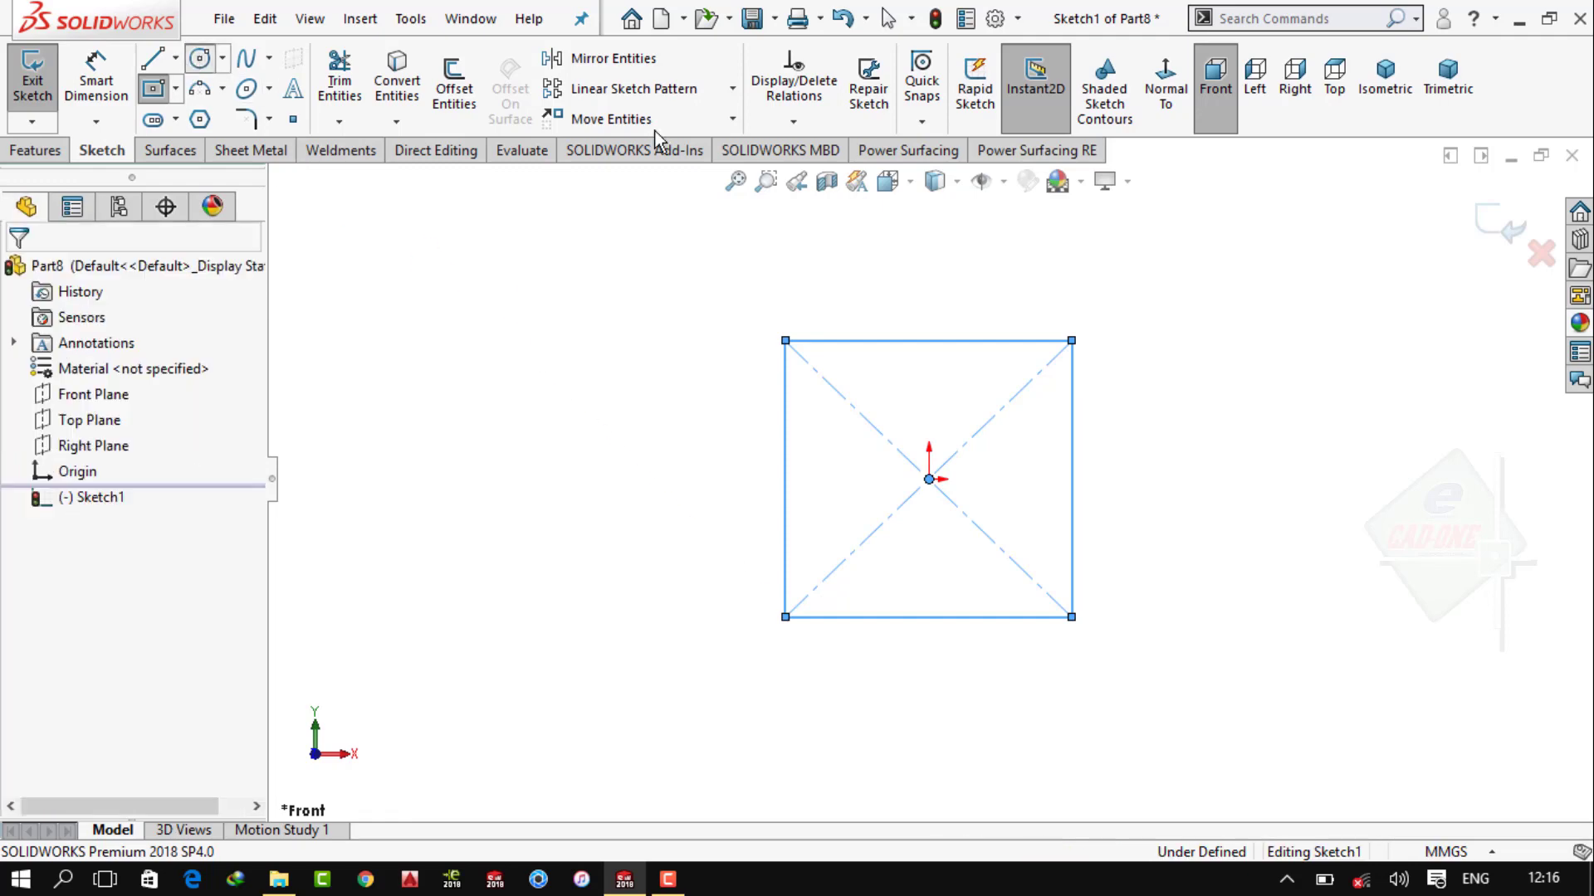
{"action": "left_click", "coordinate": [929, 479]}
{"action": "left_click", "coordinate": [986, 422]}
Make the rectangle's top and left sides equal to form a square
{"action": "left_click", "coordinate": [96, 79]}
{"action": "key", "text": "Escape"}
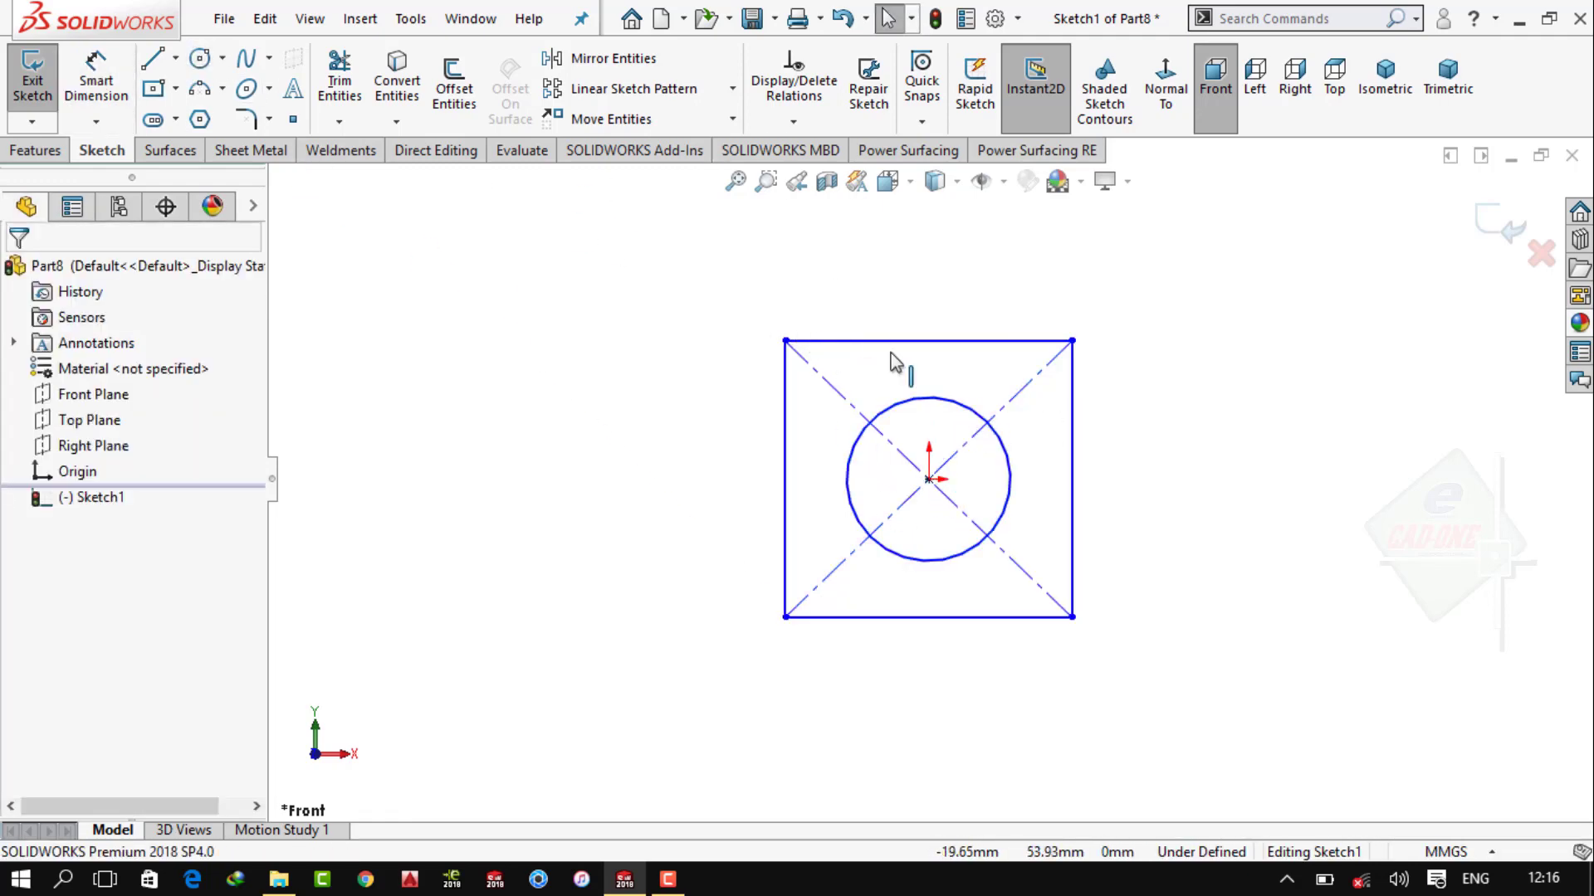
{"action": "left_click", "coordinate": [896, 340]}
{"action": "left_click", "coordinate": [786, 479], "text": "ctrl"}
{"action": "left_click", "coordinate": [1028, 329]}
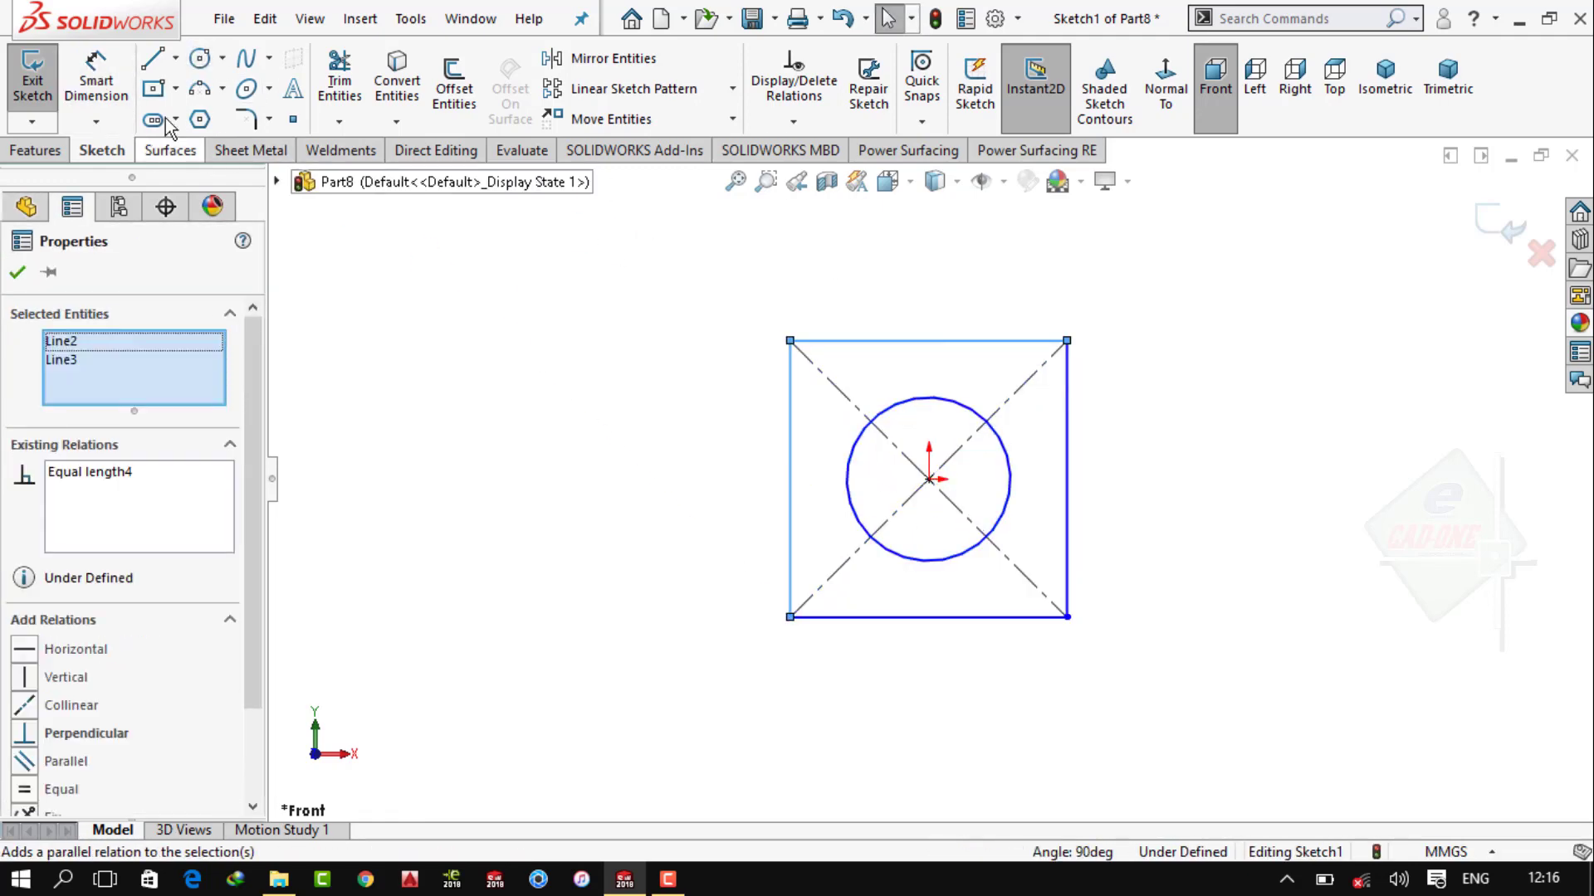
Dimension the square 40 mm wide and the circle 20 mm in diameter
{"action": "left_click", "coordinate": [96, 79]}
{"action": "left_click", "coordinate": [913, 341]}
{"action": "left_click", "coordinate": [895, 309]}
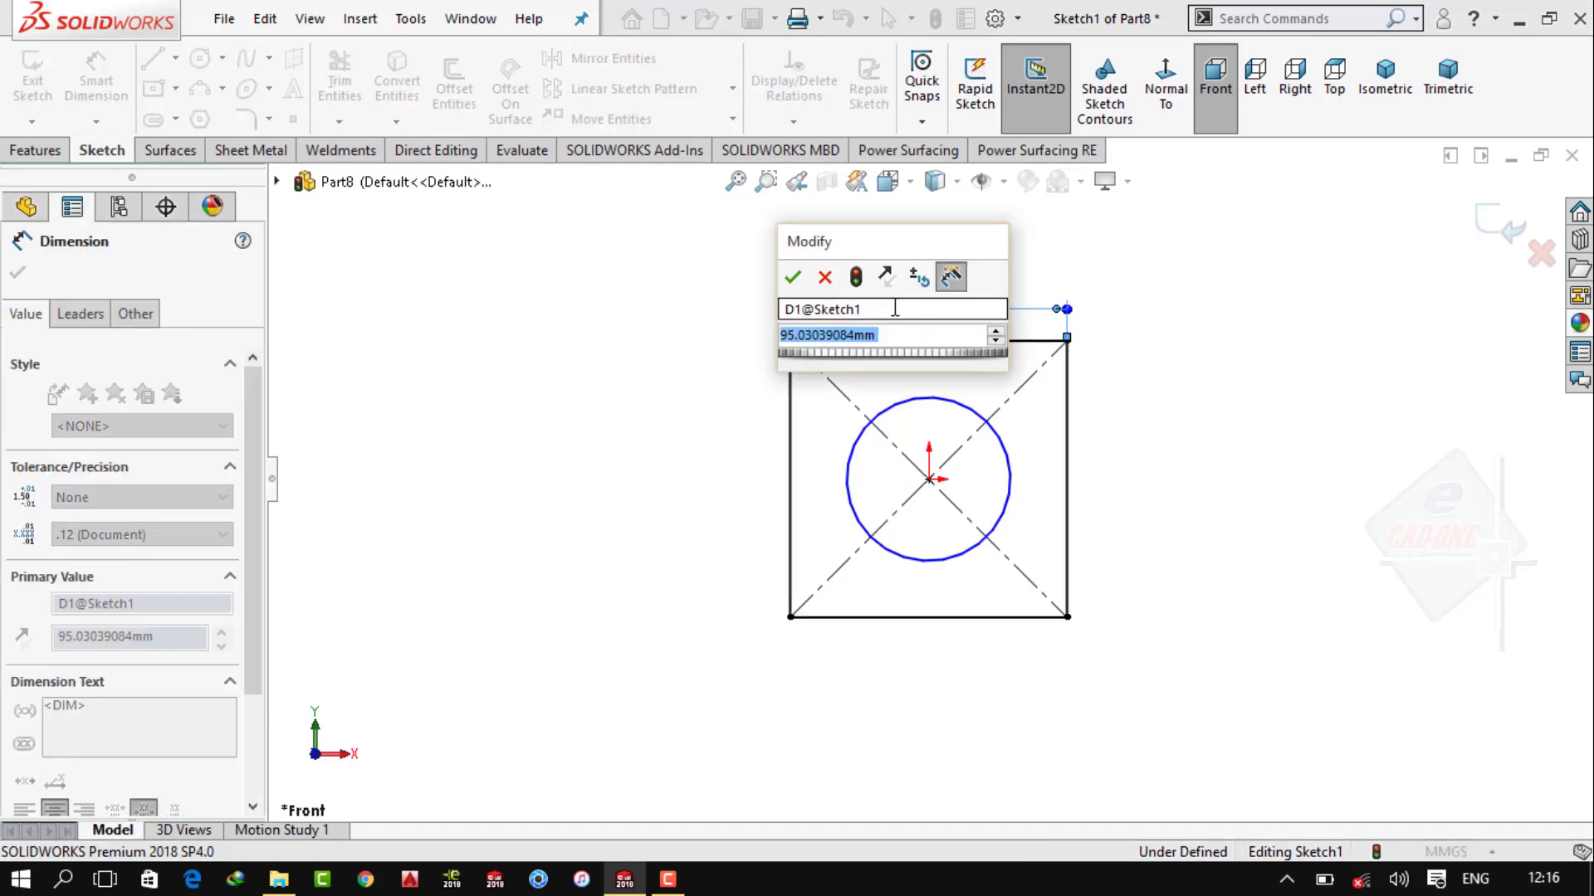
{"action": "type", "text": "40"}
{"action": "key", "text": "Return"}
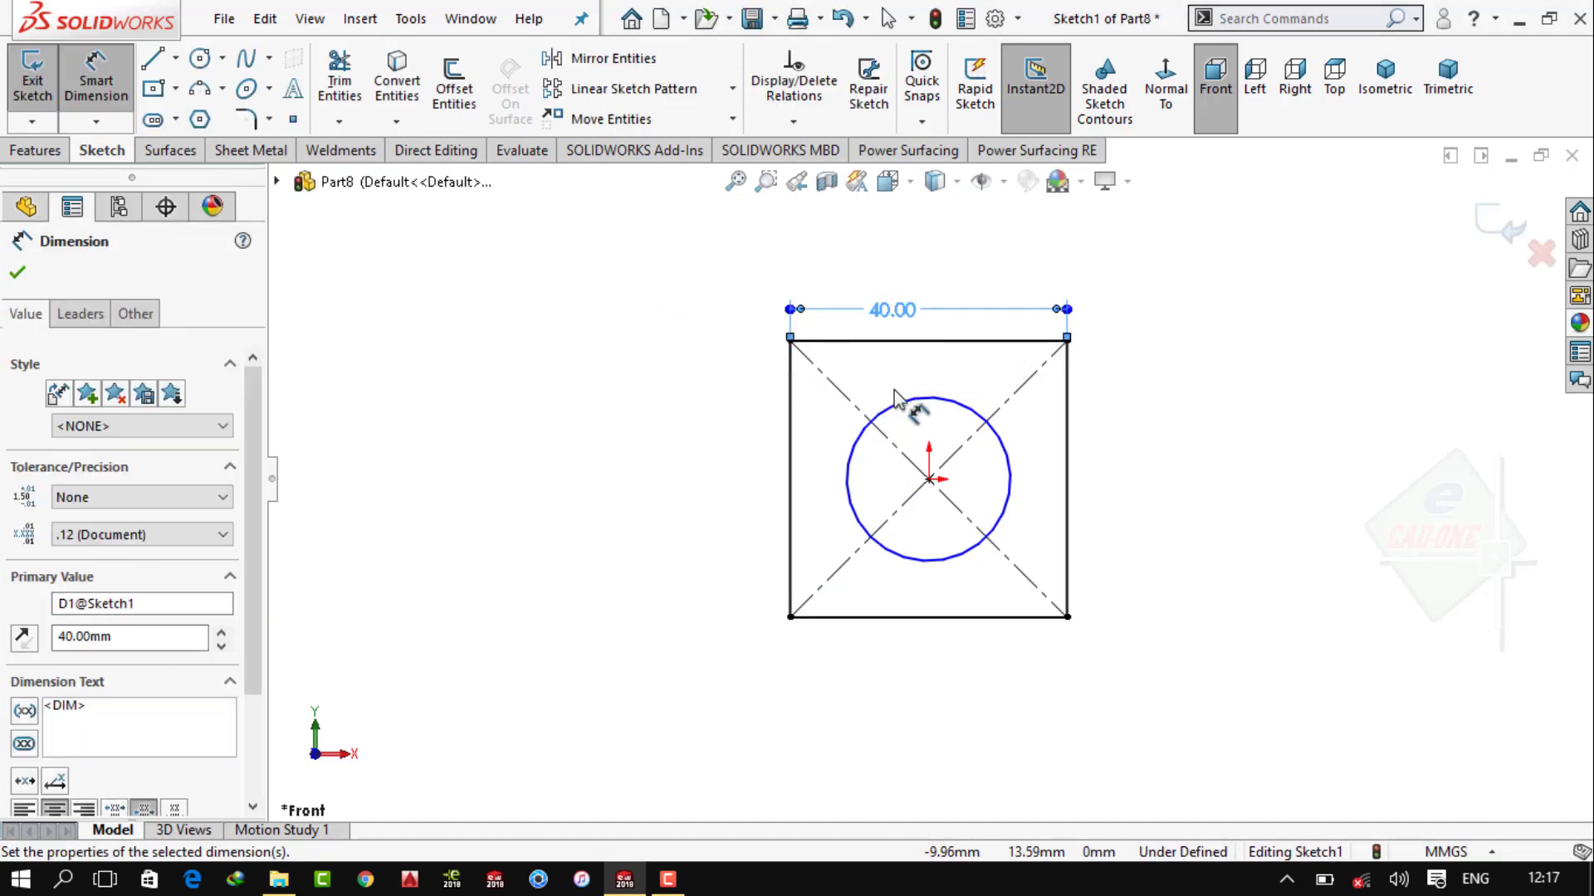
{"action": "left_click", "coordinate": [896, 399]}
{"action": "left_click", "coordinate": [1195, 357]}
{"action": "type", "text": "20"}
{"action": "key", "text": "Return"}
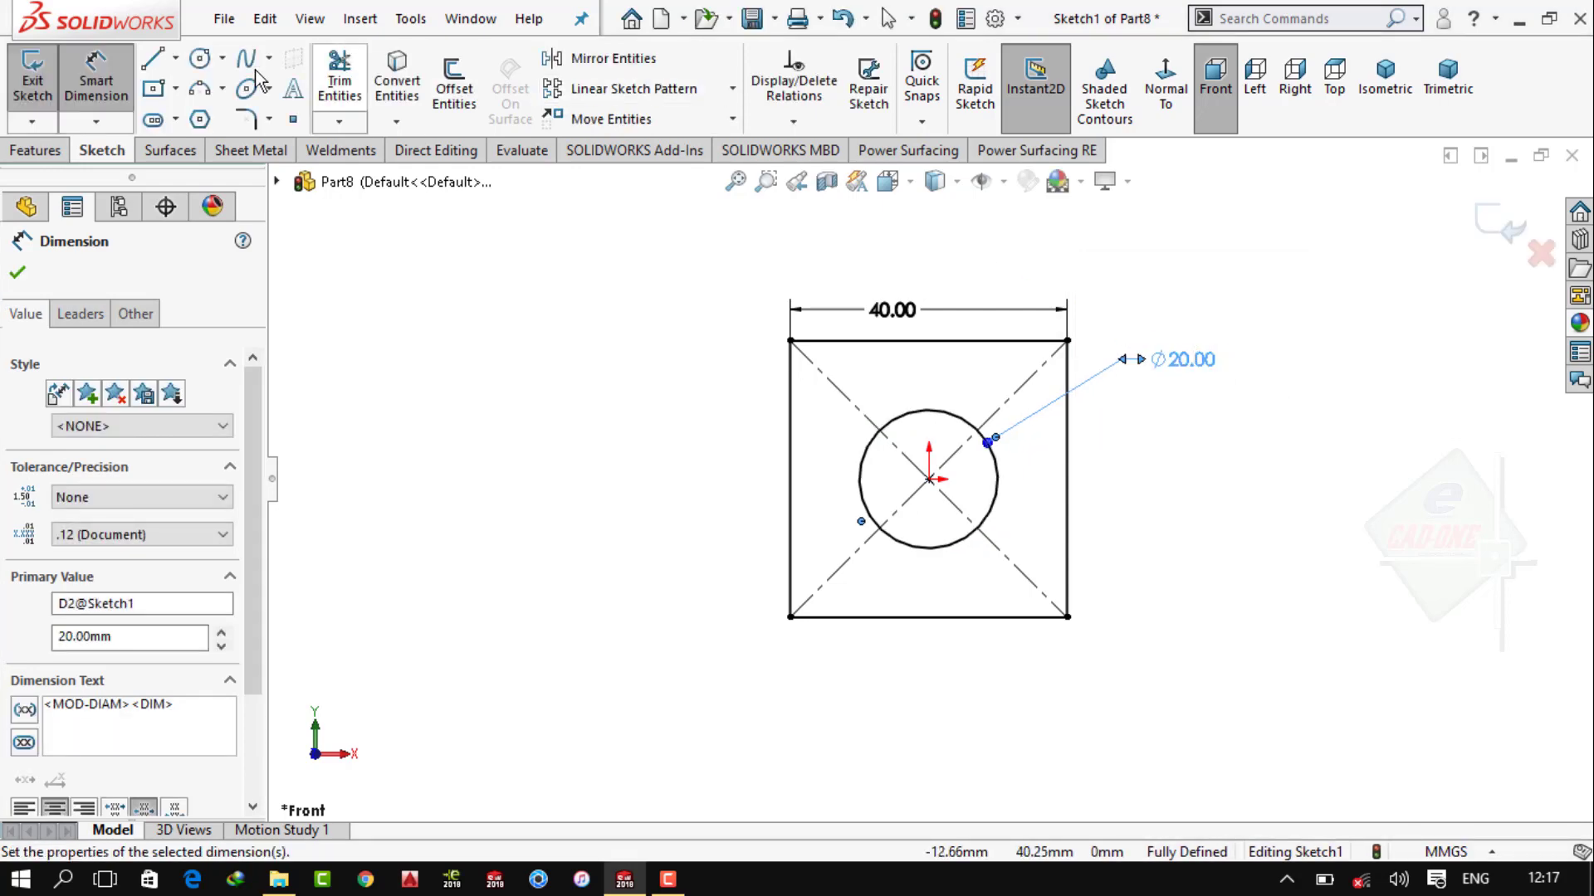
Extrude the sketch 20 mm into a solid block
{"action": "left_click", "coordinate": [35, 151]}
{"action": "left_click", "coordinate": [43, 79]}
{"action": "type", "text": "20.00mm"}
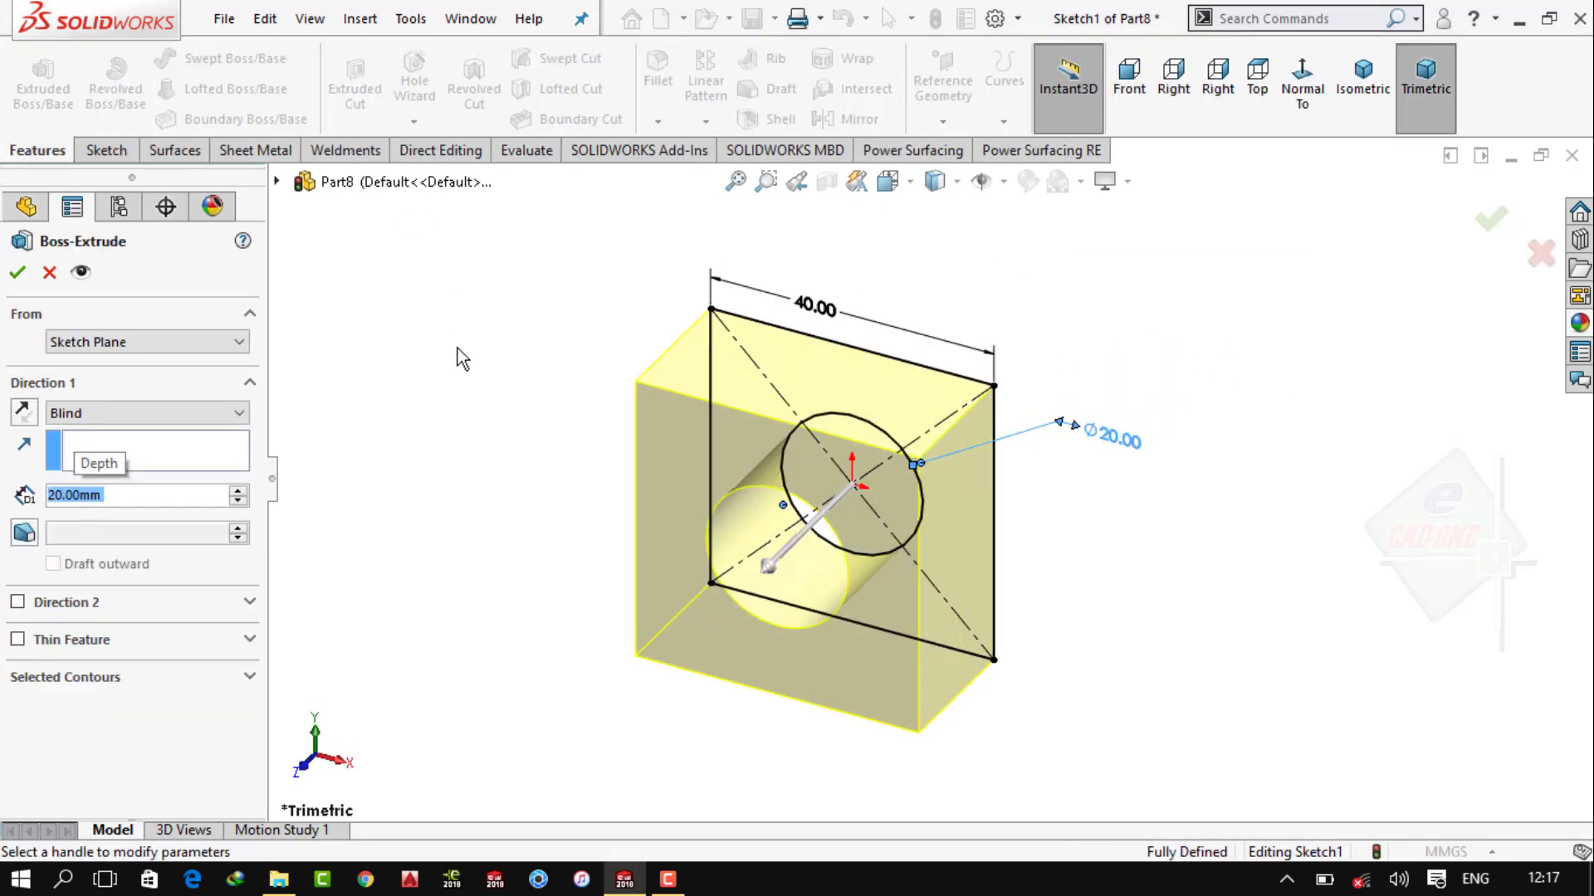
{"action": "key", "text": "Return"}
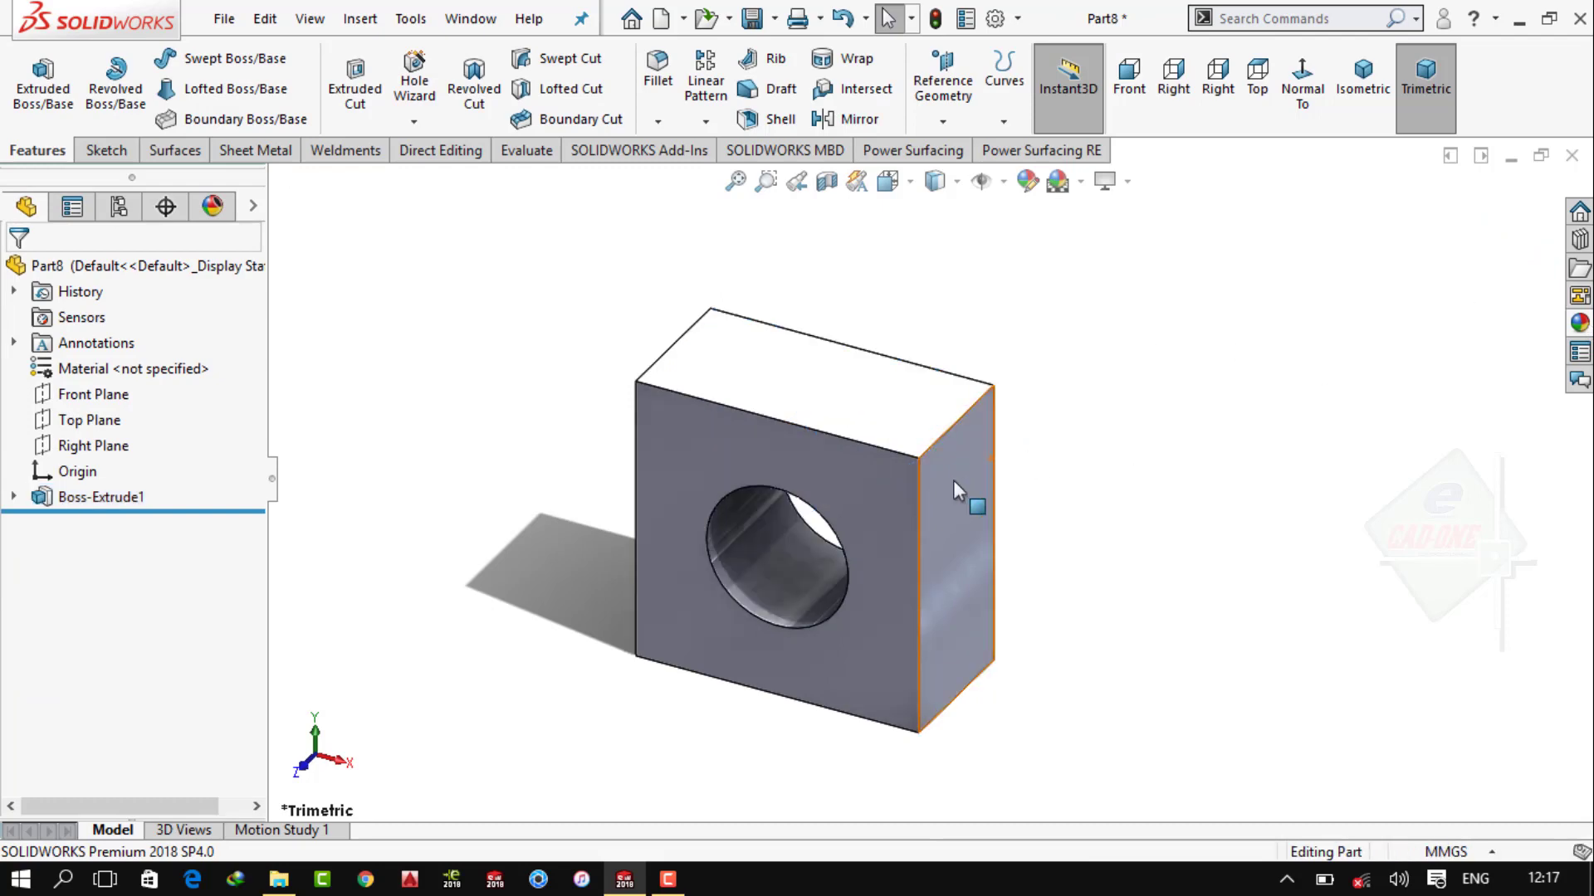
Apply a polished steel appearance and save the block as Part8
{"action": "left_click", "coordinate": [1579, 323]}
{"action": "double_click", "coordinate": [1355, 581]}
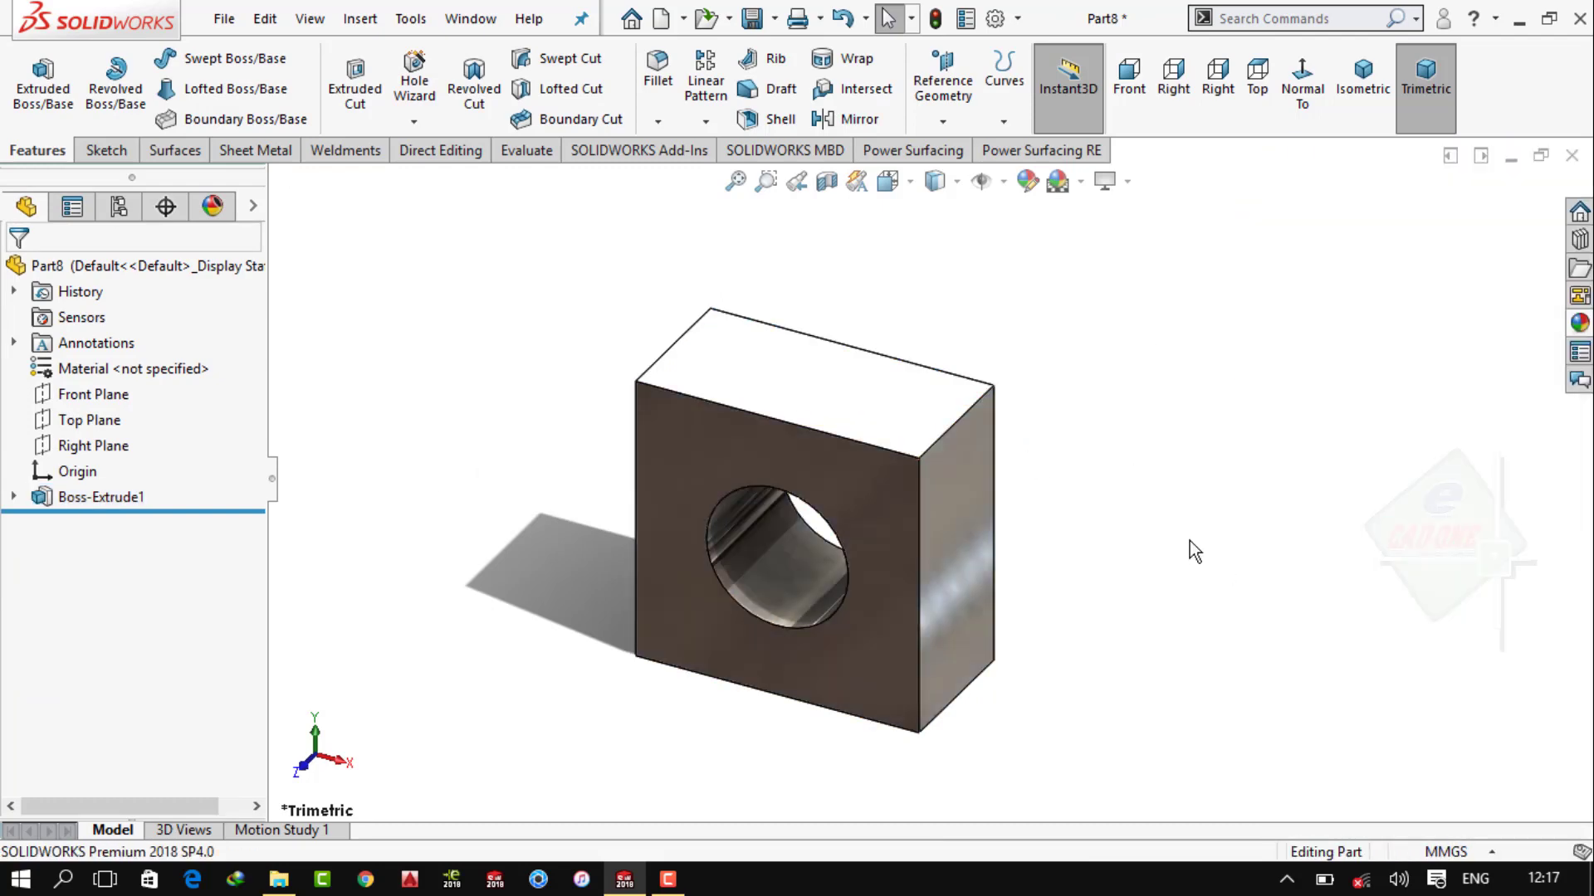
{"action": "key", "text": "ctrl+s"}
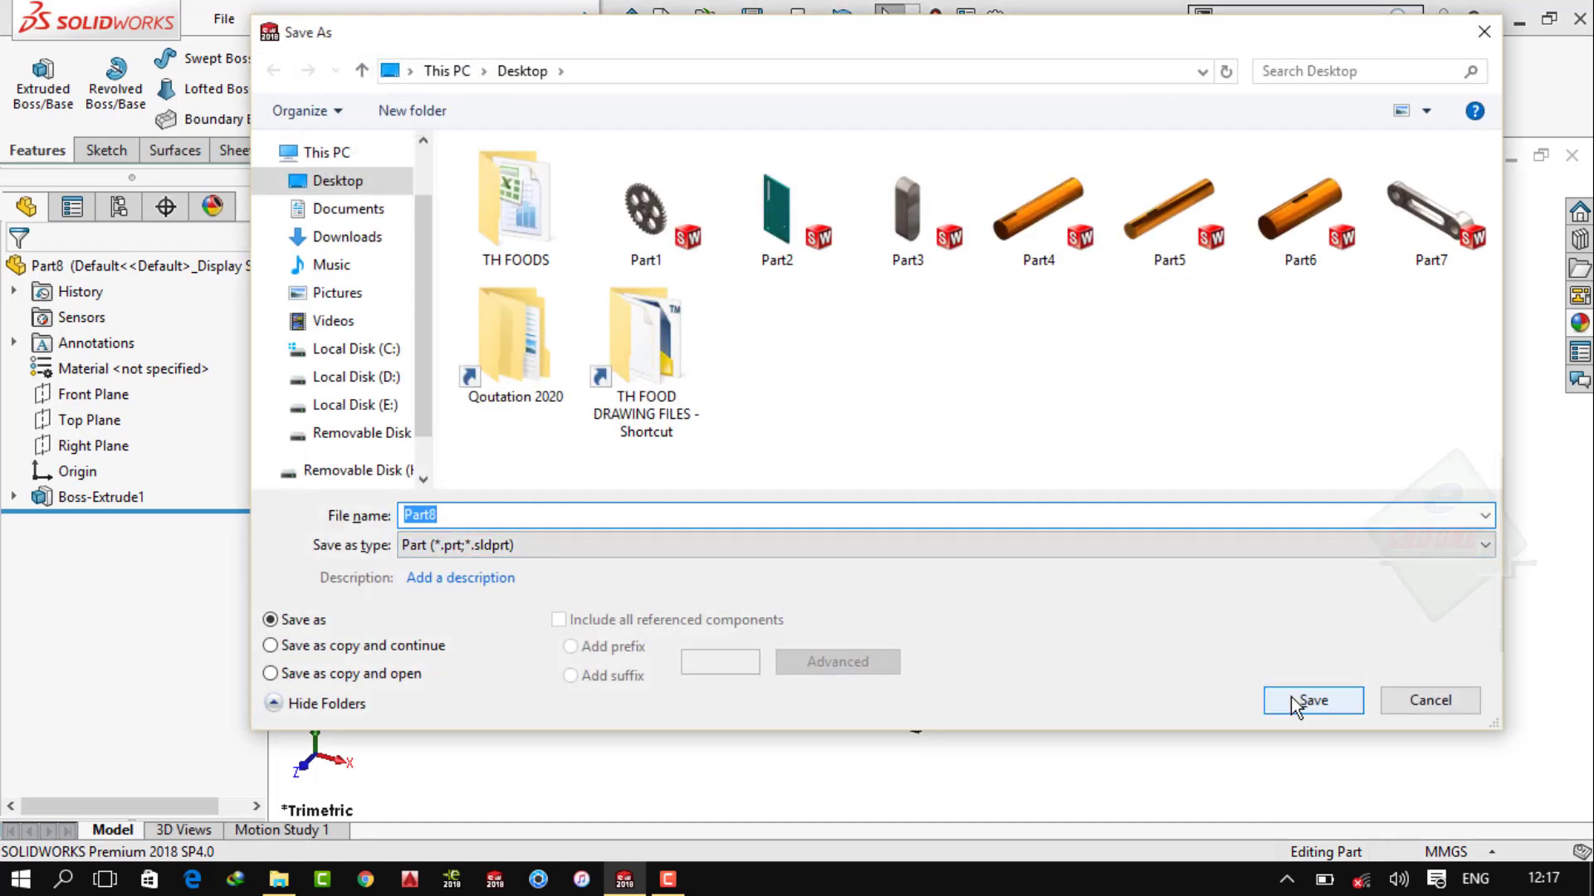
{"action": "left_click", "coordinate": [1292, 696]}
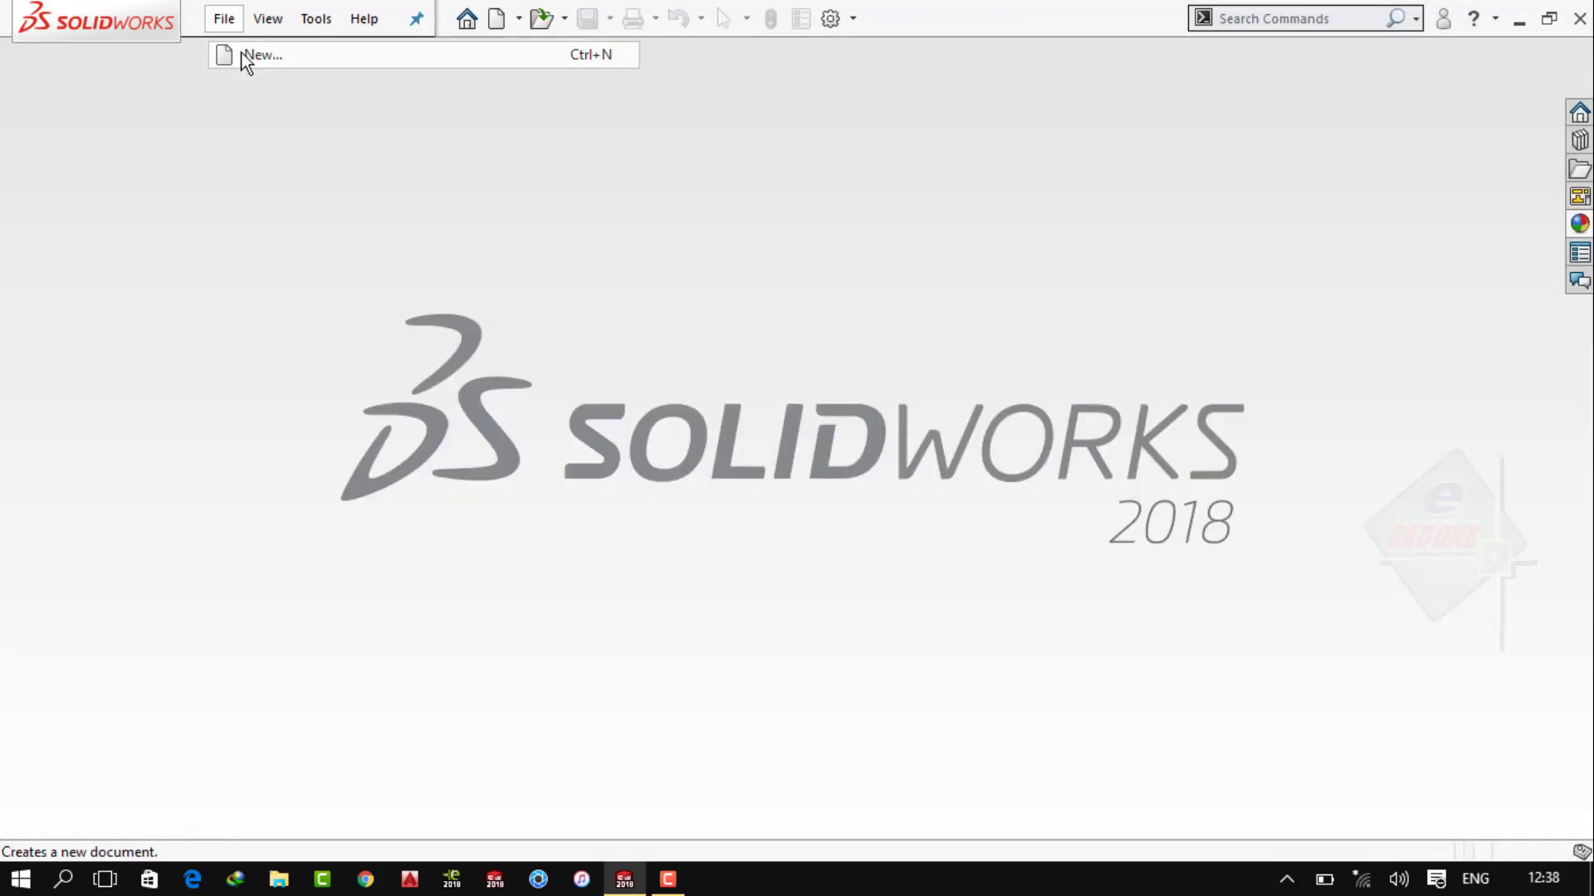
{"action": "left_click", "coordinate": [241, 56]}
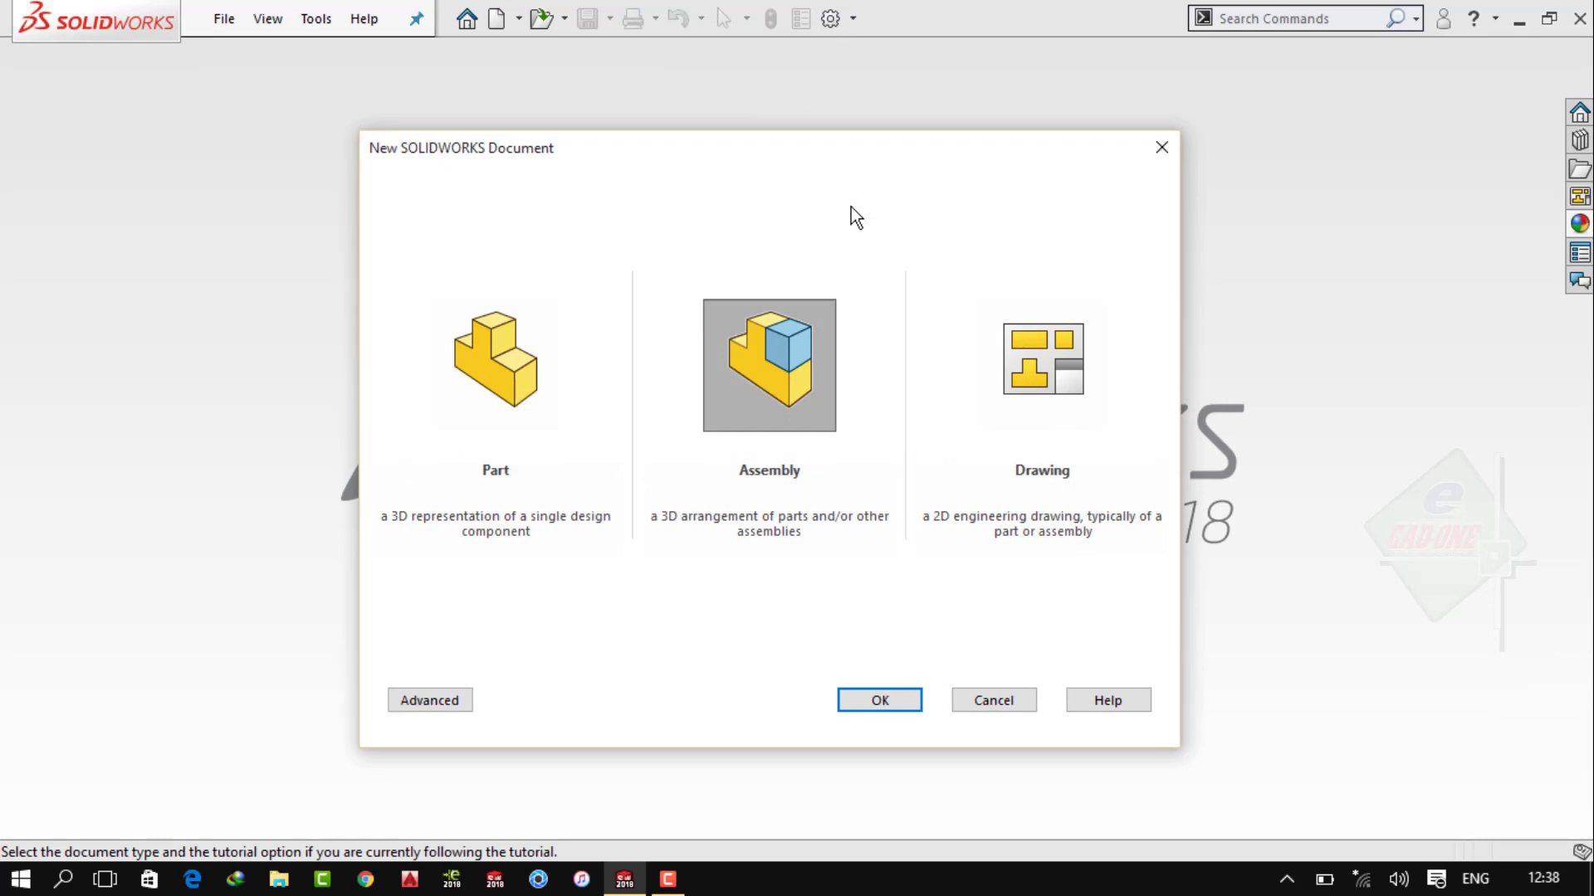
Start a new assembly and place Part1 (gear), Part3 (key) and Part4 (shaft)
{"action": "left_click", "coordinate": [909, 706]}
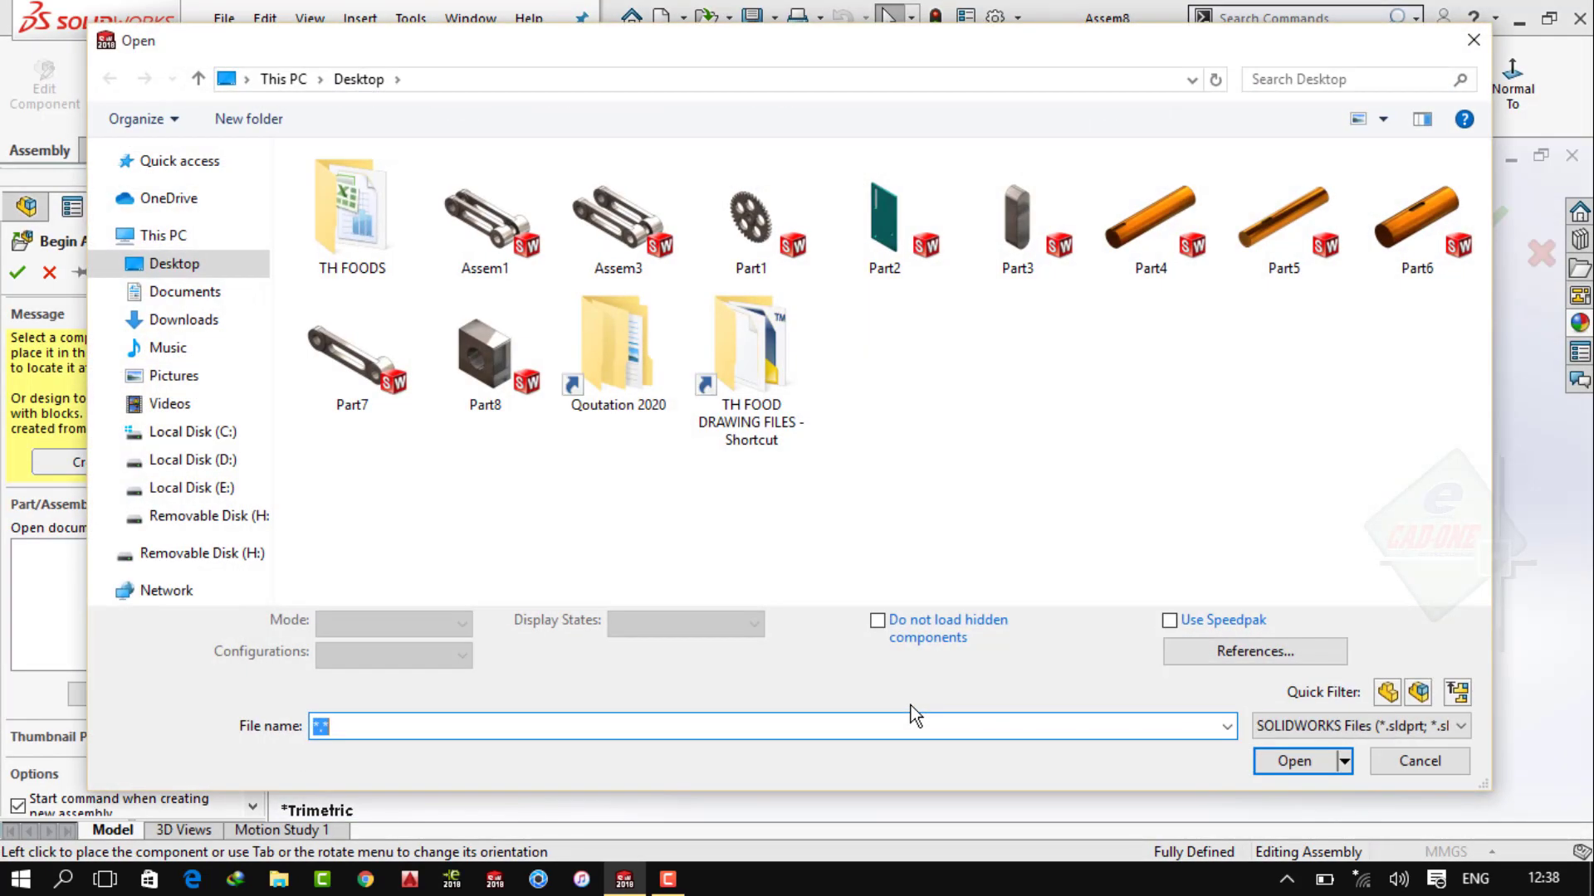
{"action": "left_click", "coordinate": [794, 266]}
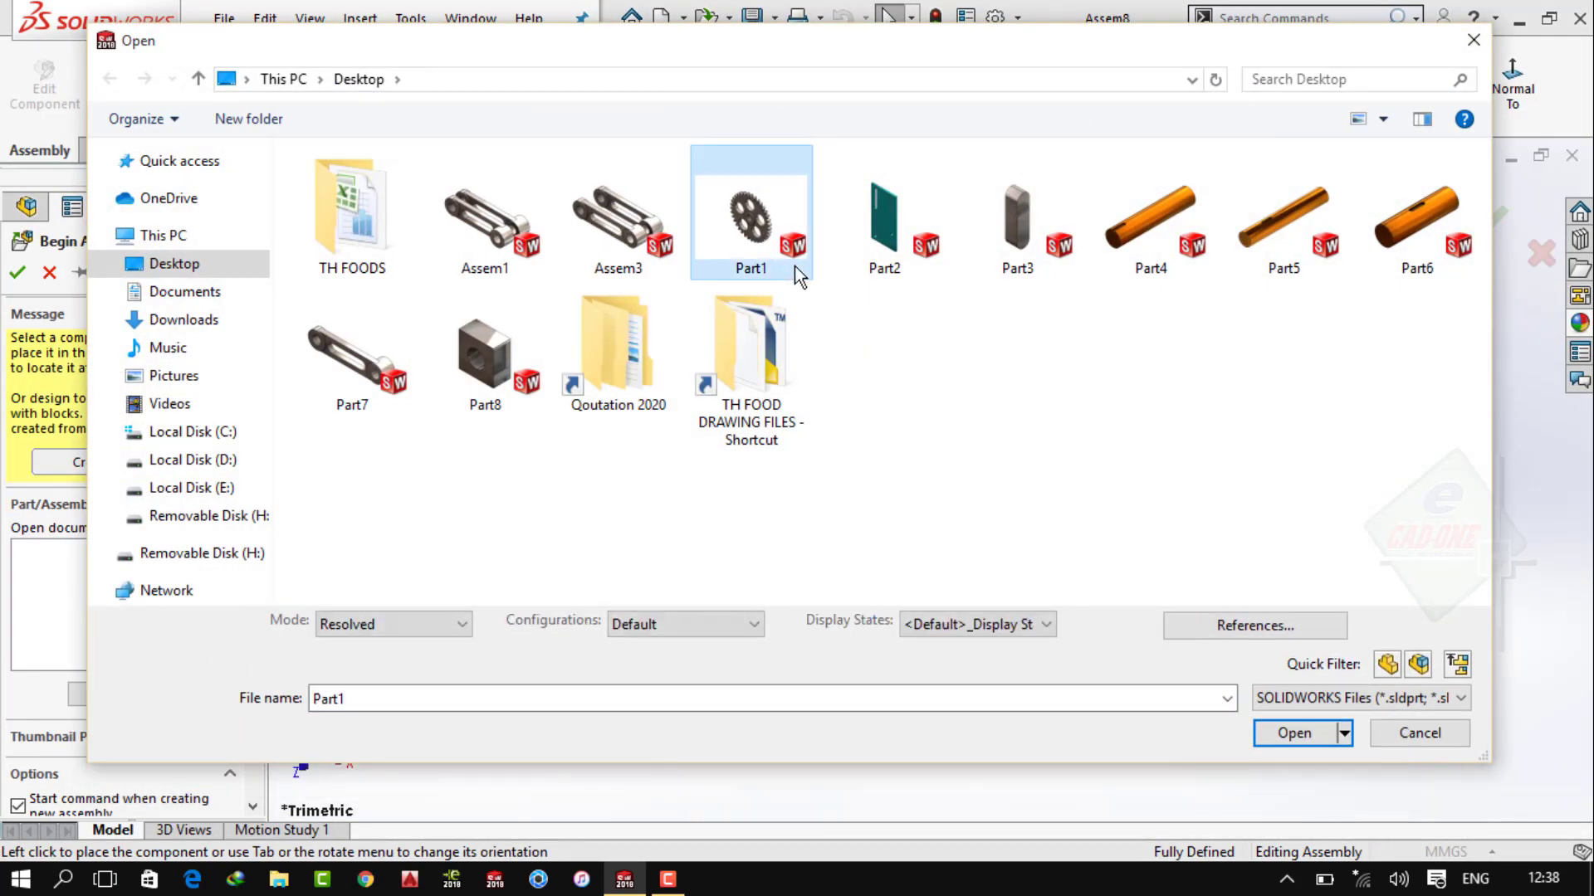
{"action": "left_click", "coordinate": [1032, 266], "text": "ctrl"}
{"action": "left_click", "coordinate": [1154, 265], "text": "ctrl"}
{"action": "left_click", "coordinate": [1291, 771]}
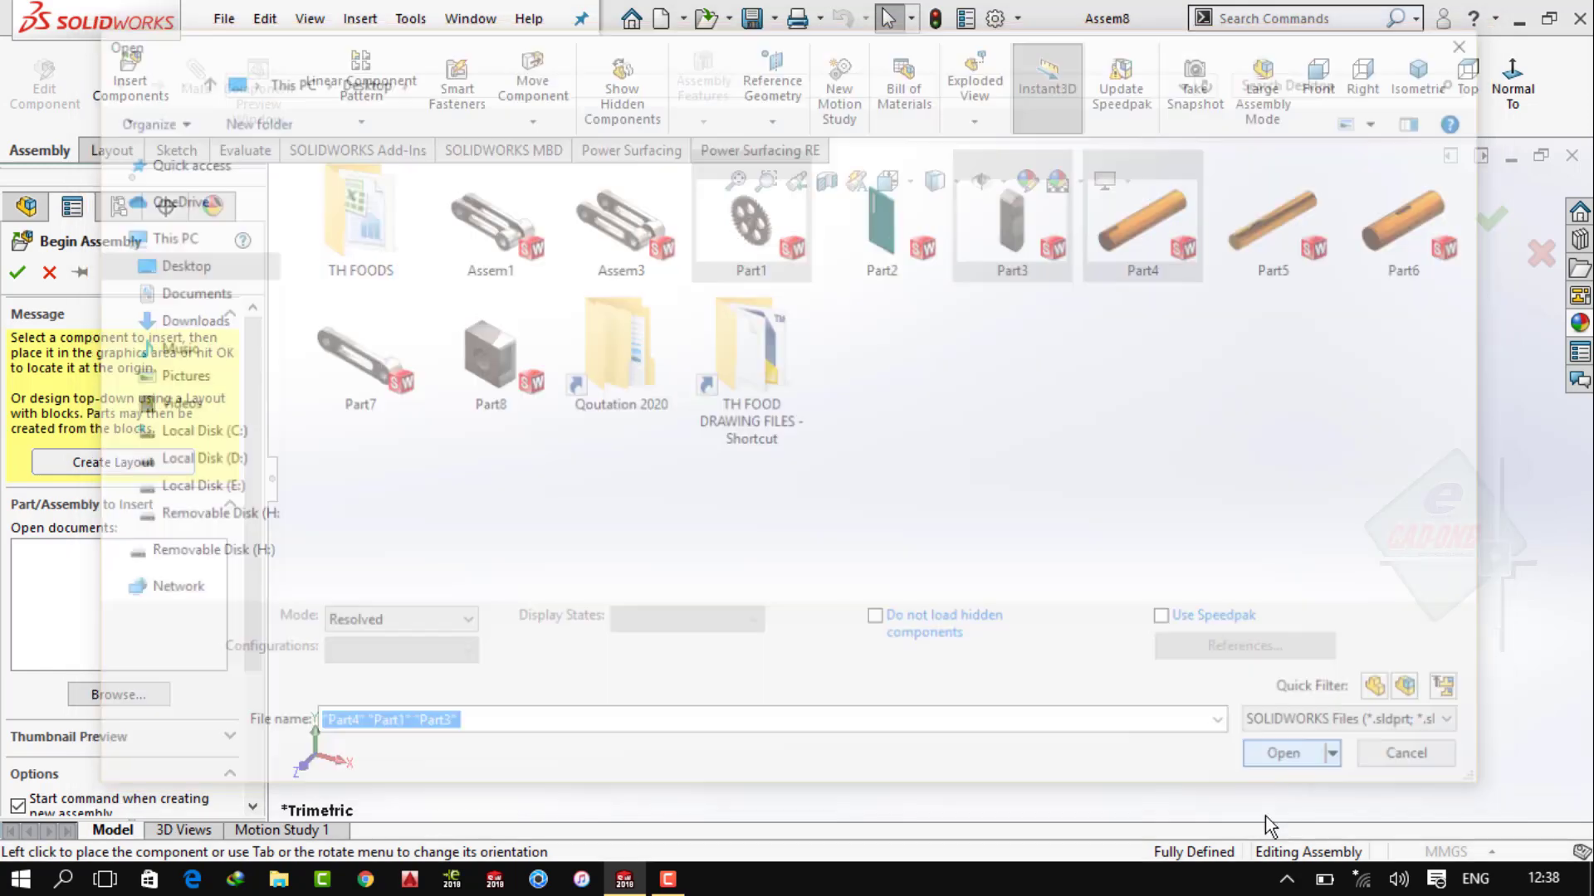
{"action": "left_click", "coordinate": [1021, 453]}
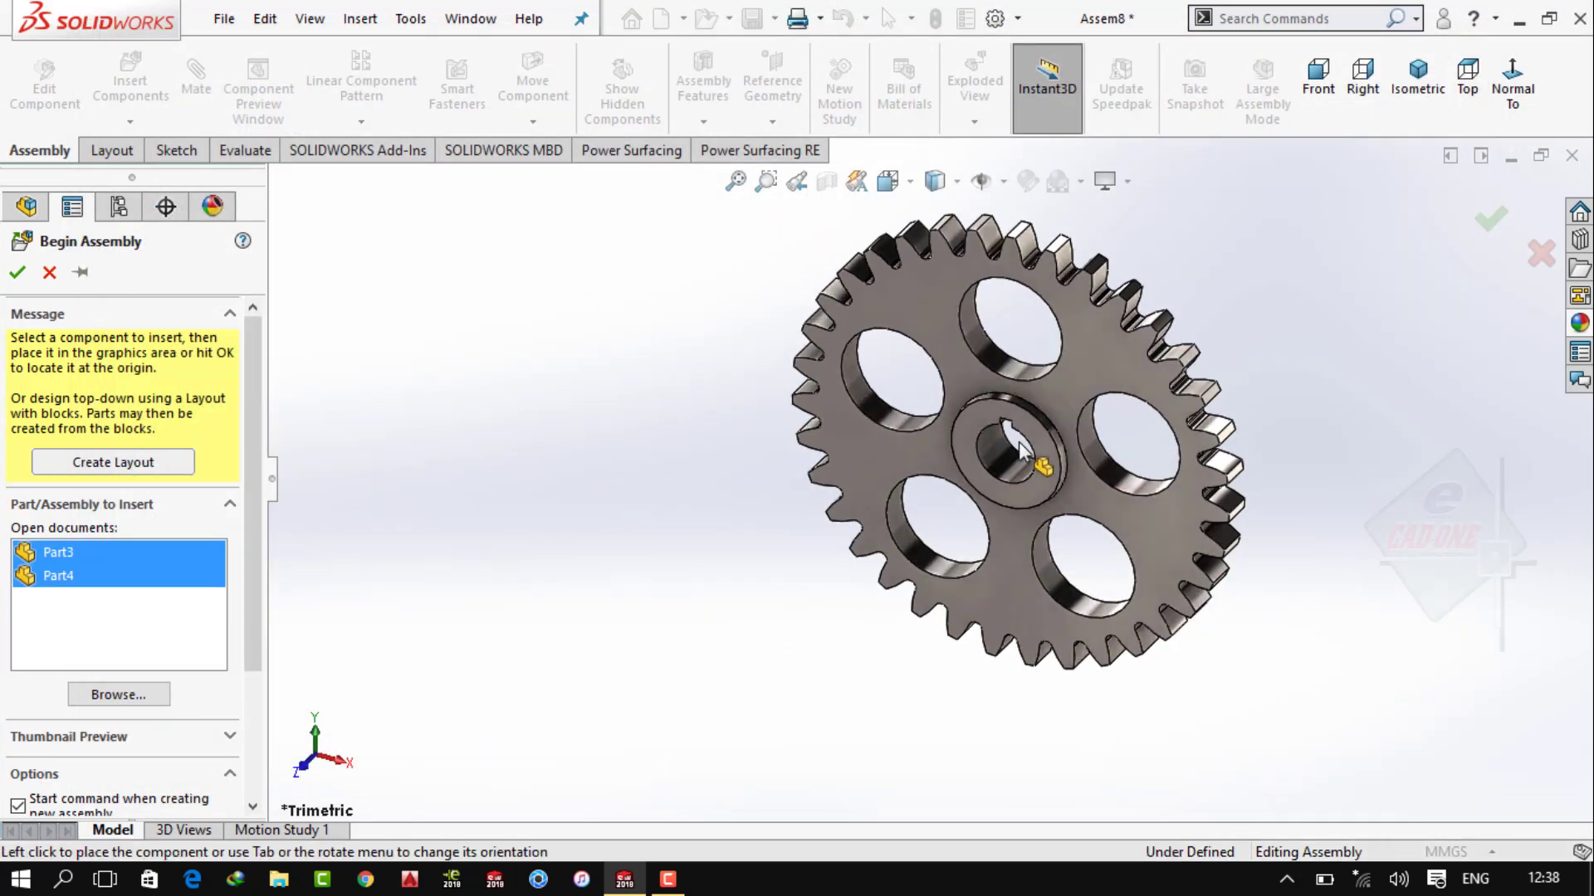
{"action": "left_click", "coordinate": [913, 518]}
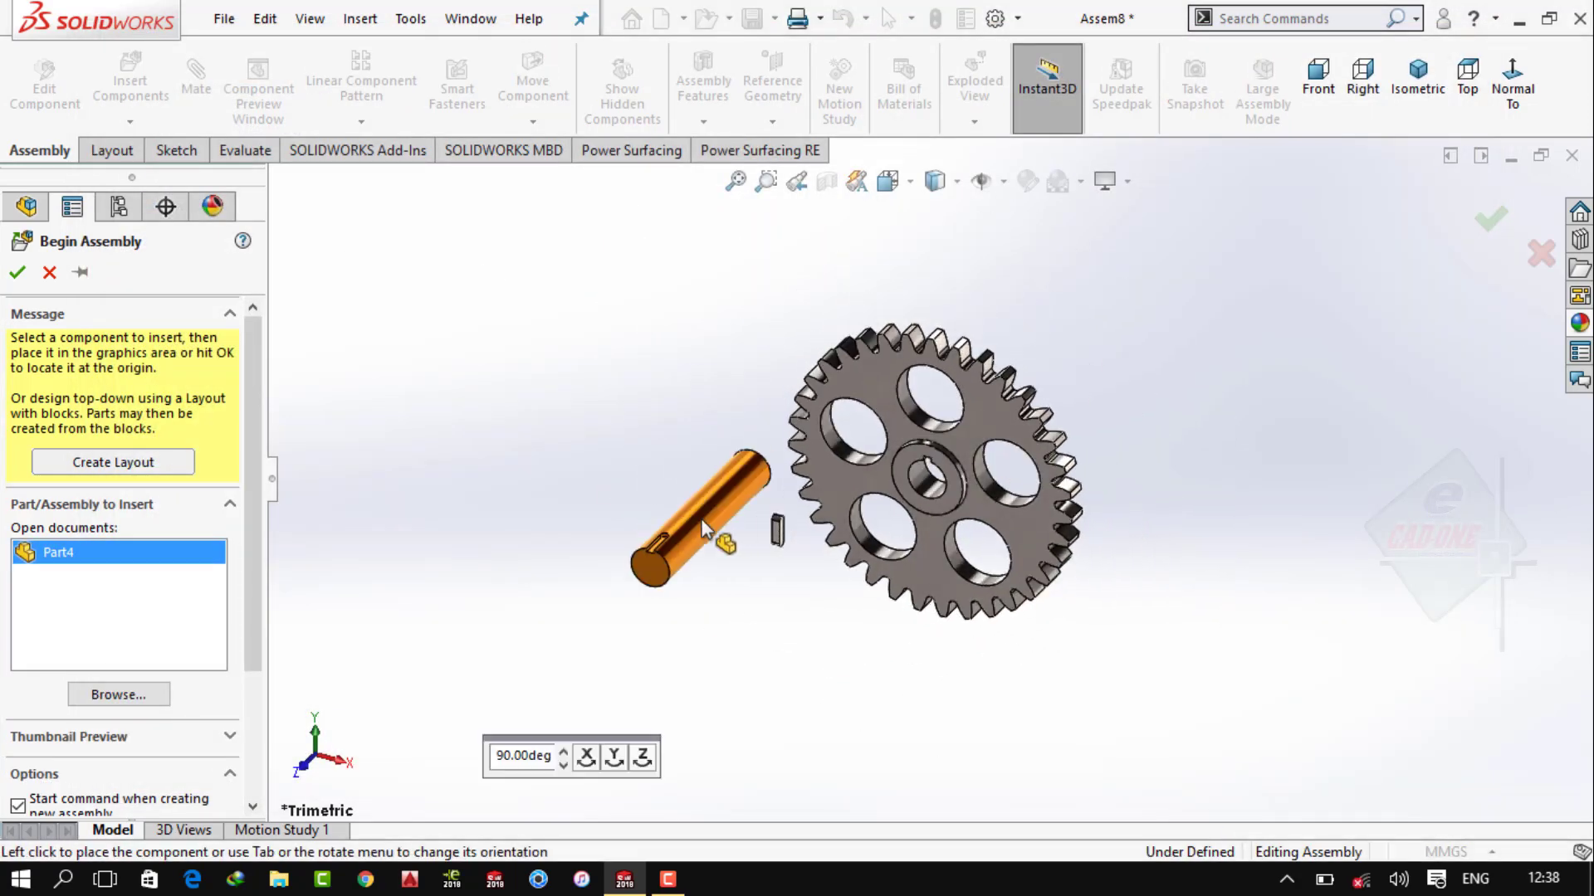
{"action": "left_click", "coordinate": [733, 520]}
Rotate the key component into a tilted orientation
{"action": "scroll", "coordinate": [830, 539], "scroll_direction": "down", "scroll_amount": 3}
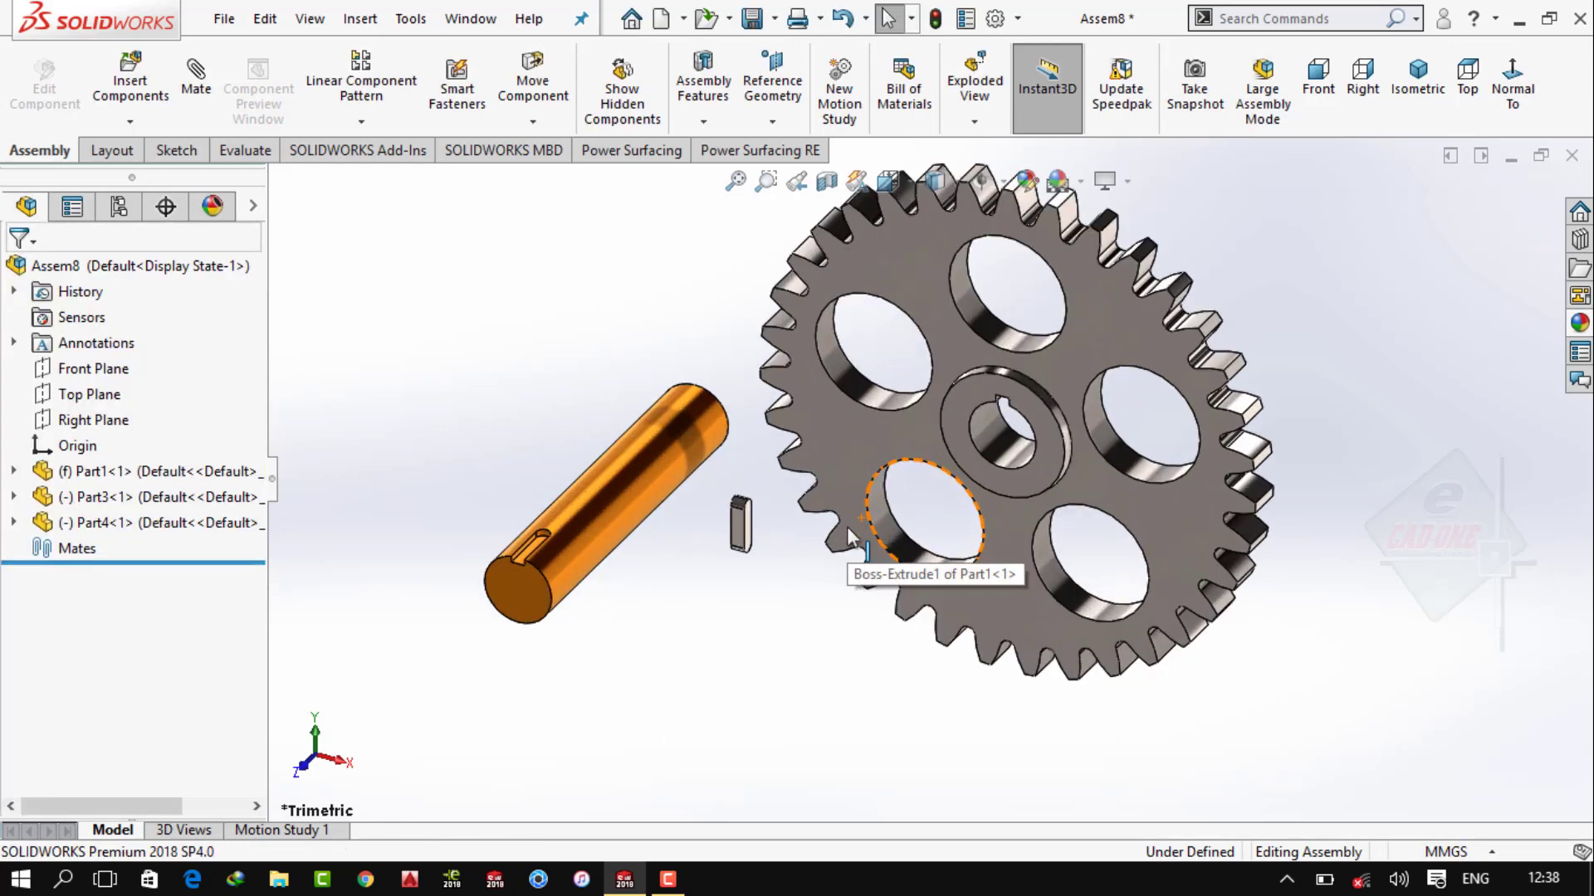
{"action": "left_click", "coordinate": [555, 129]}
{"action": "left_click", "coordinate": [581, 176]}
{"action": "left_click_drag", "start_coordinate": [736, 535], "coordinate": [636, 614]}
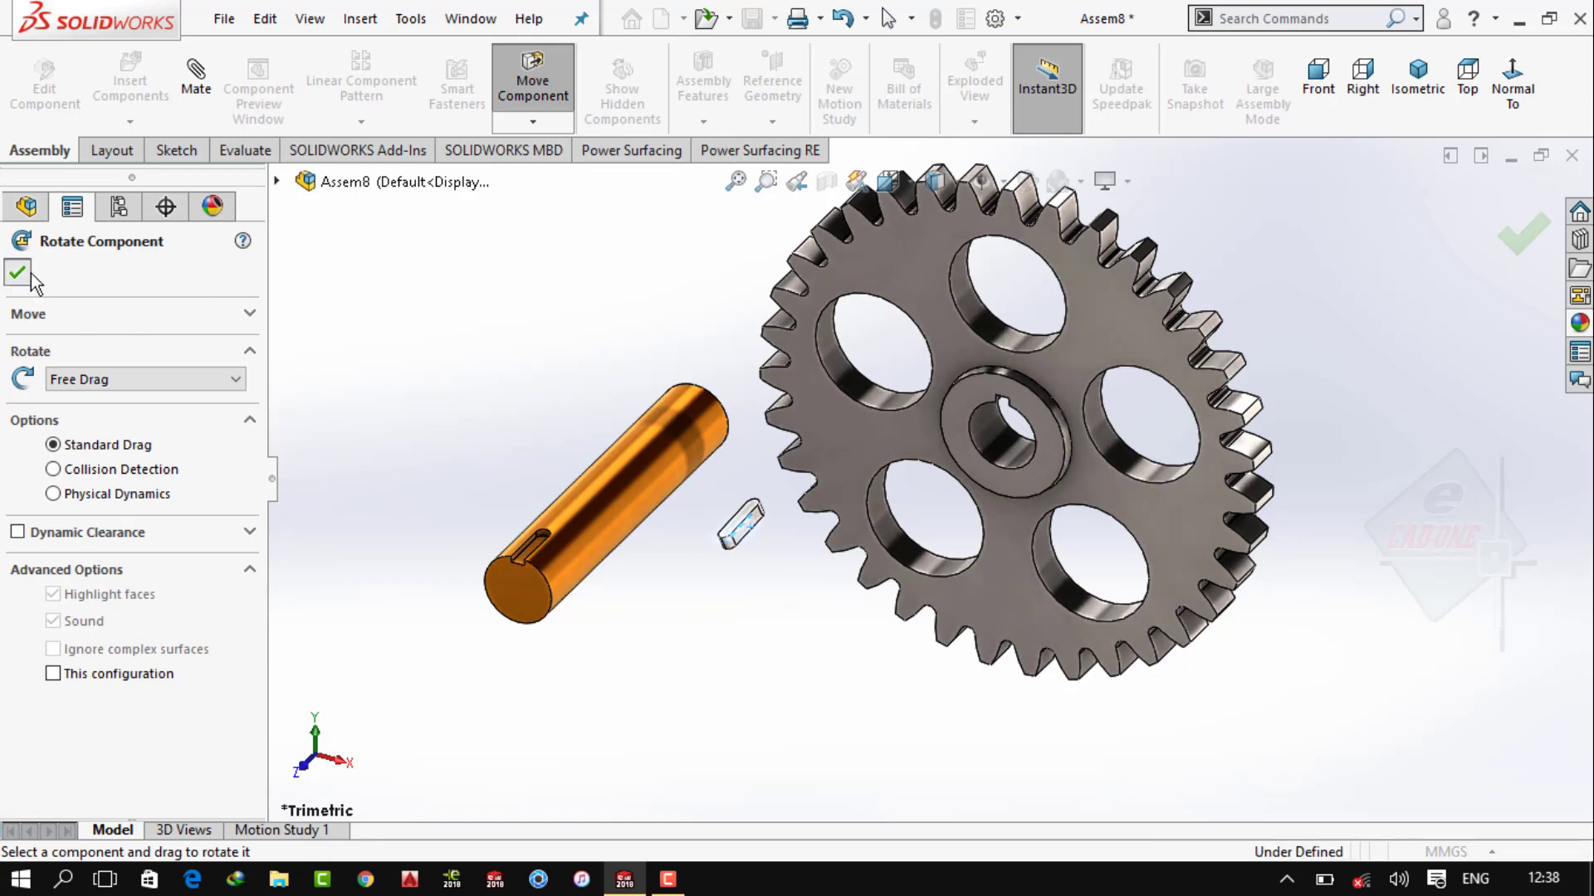
Mate the key's face to the shaft's keyway floor
{"action": "left_click", "coordinate": [17, 273]}
{"action": "left_click", "coordinate": [196, 89]}
{"action": "scroll", "coordinate": [740, 551], "scroll_direction": "down", "scroll_amount": 5}
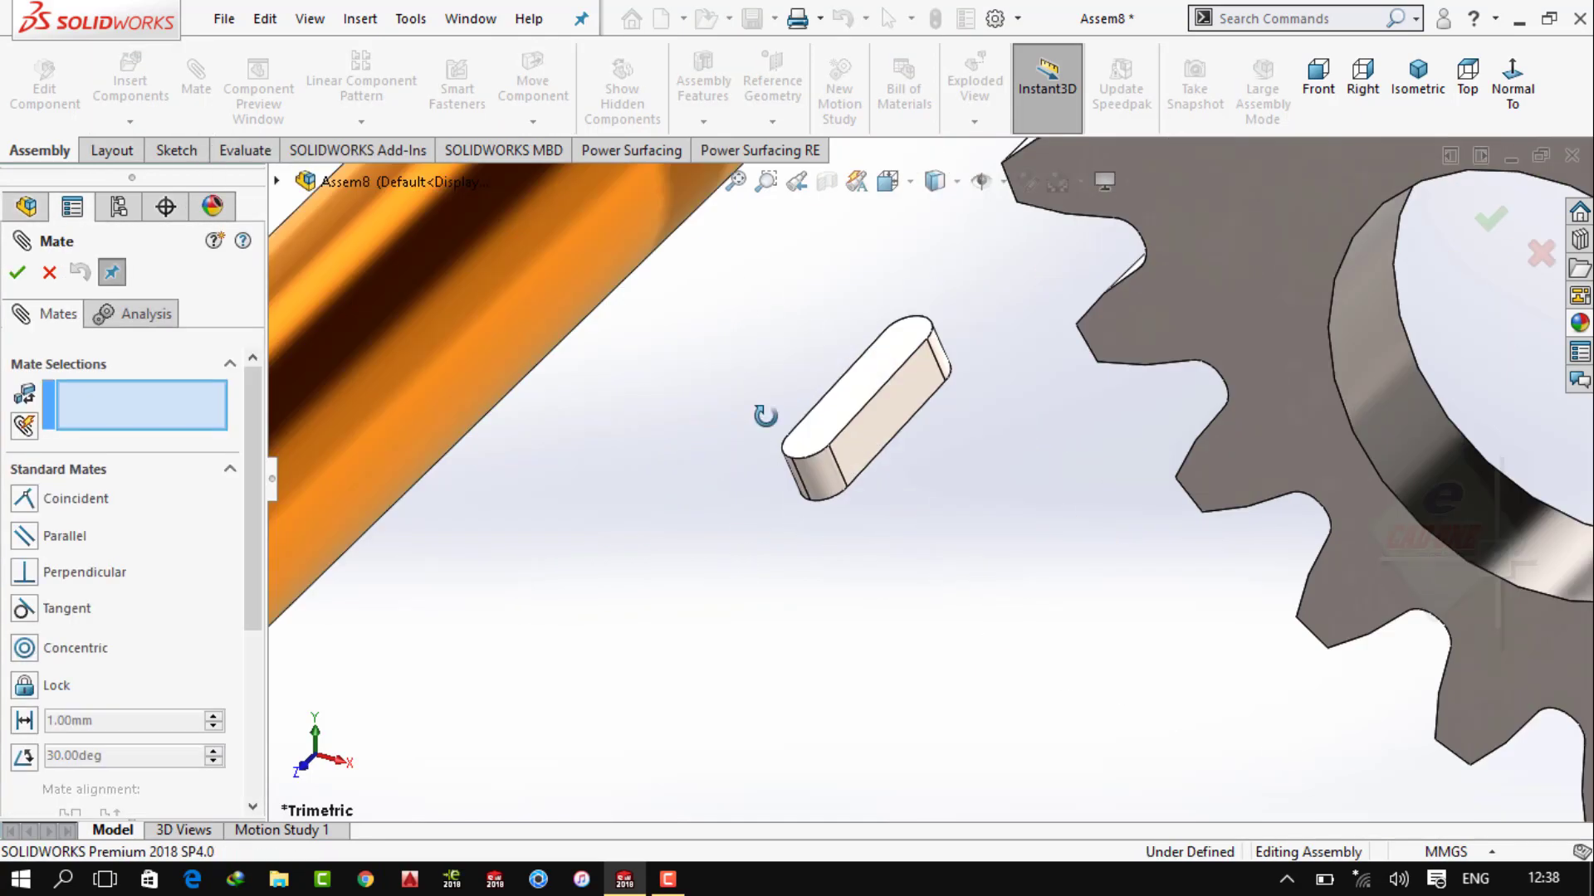
{"action": "mouse_move", "coordinate": [758, 416]}
{"action": "middle_mouse_down"}
{"action": "mouse_move", "coordinate": [845, 471]}
{"action": "mouse_move", "coordinate": [745, 521]}
{"action": "middle_mouse_up"}
{"action": "left_click", "coordinate": [840, 475]}
{"action": "scroll", "coordinate": [840, 475], "scroll_direction": "up", "scroll_amount": 5}
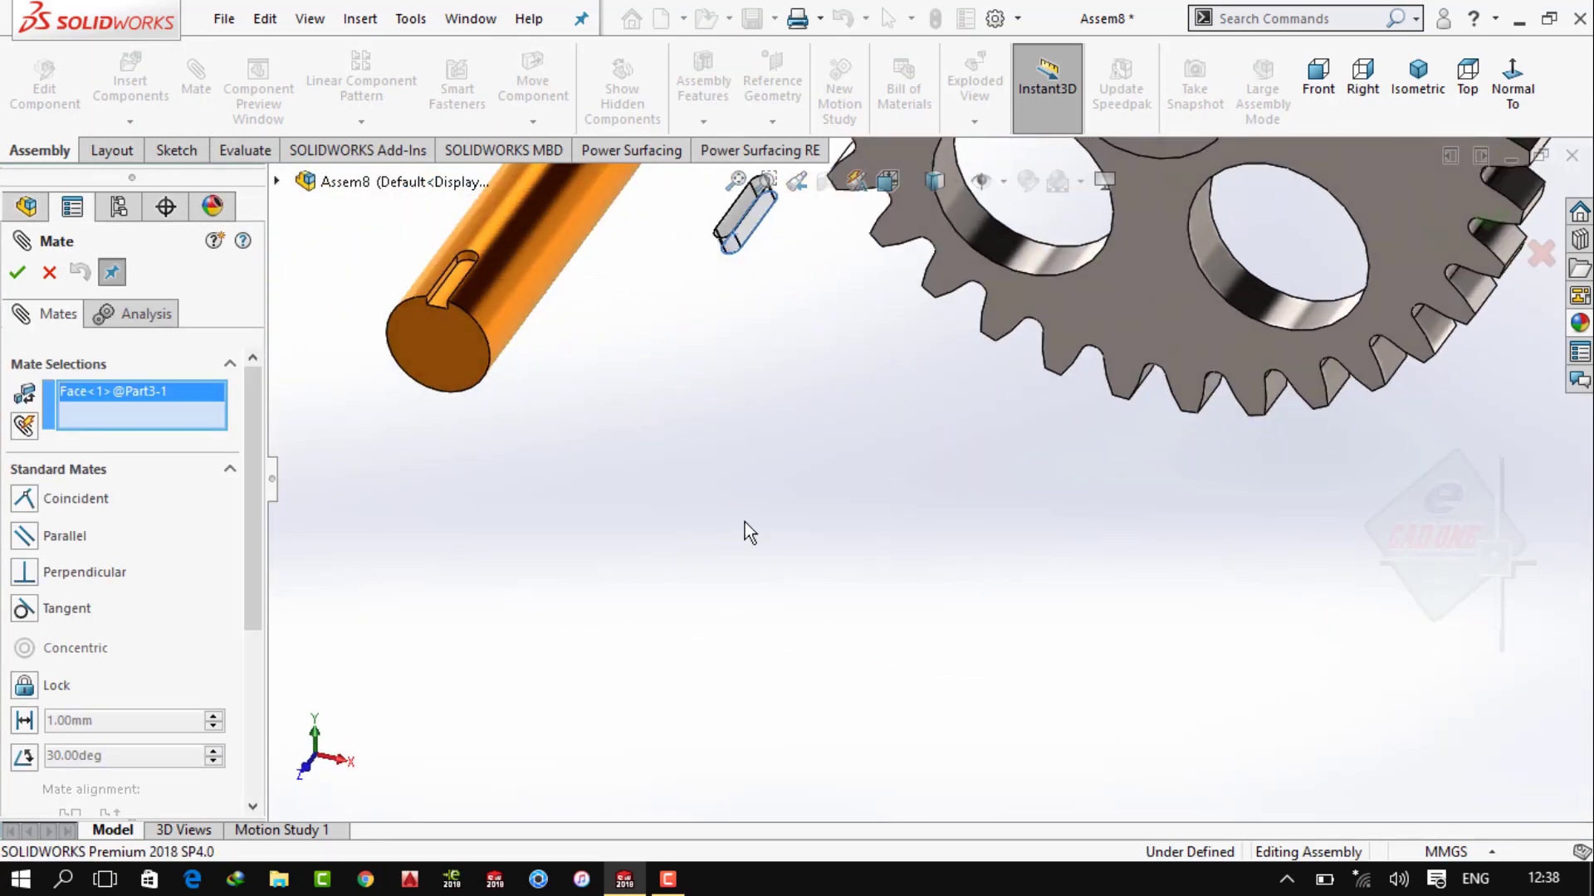
{"action": "scroll", "coordinate": [556, 351], "scroll_direction": "down", "scroll_amount": 5}
{"action": "left_click", "coordinate": [581, 374]}
{"action": "left_click", "coordinate": [563, 368]}
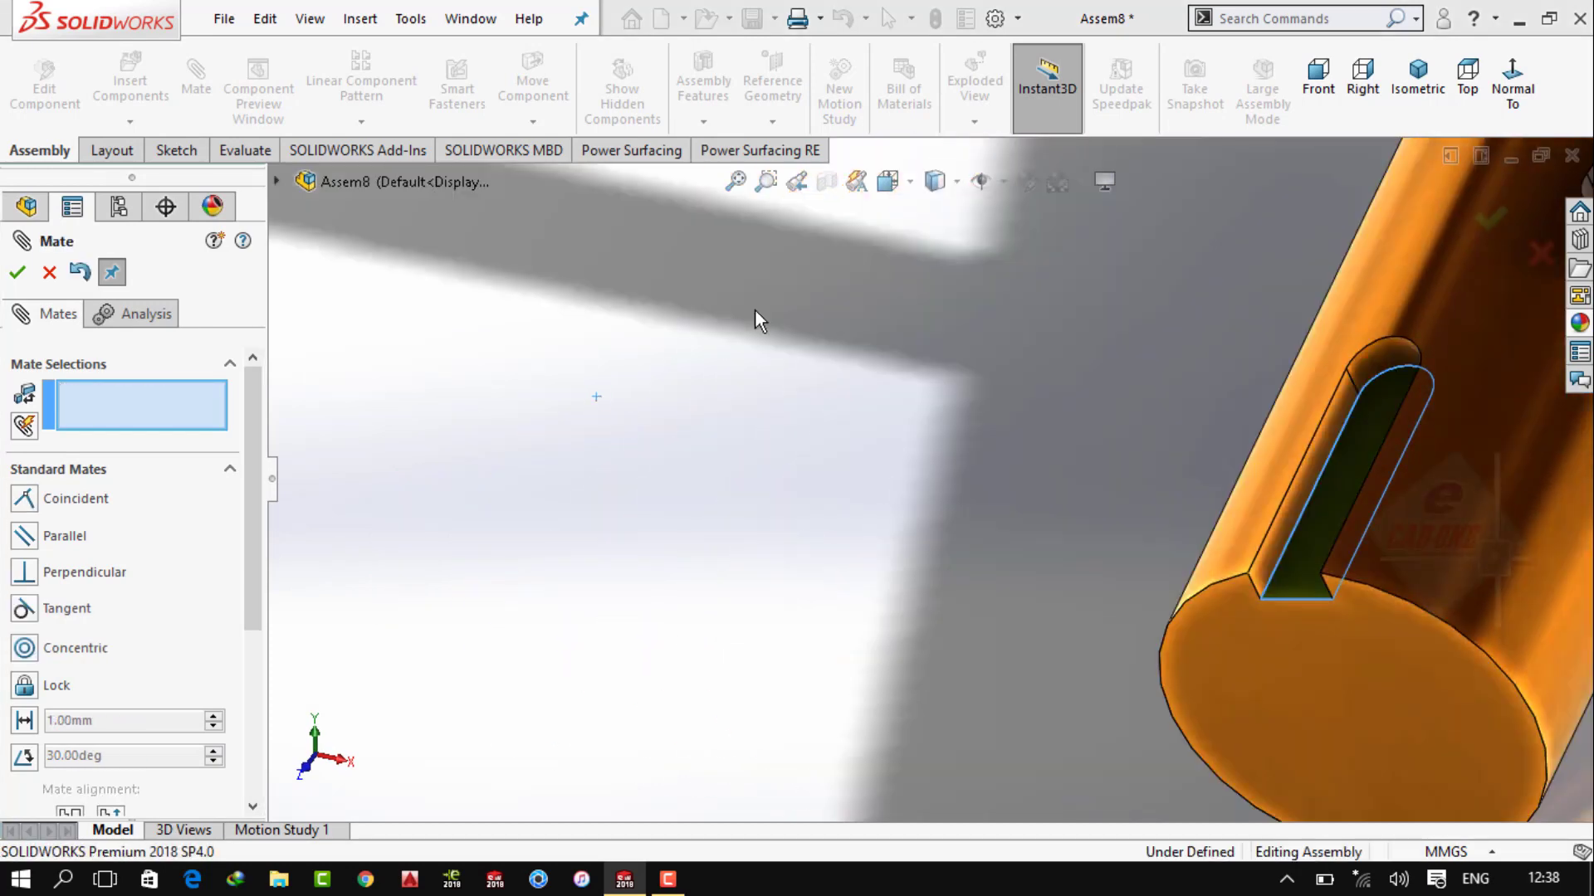
Make the shaft's cylindrical face concentric with the gear bore
{"action": "left_click", "coordinate": [1418, 79]}
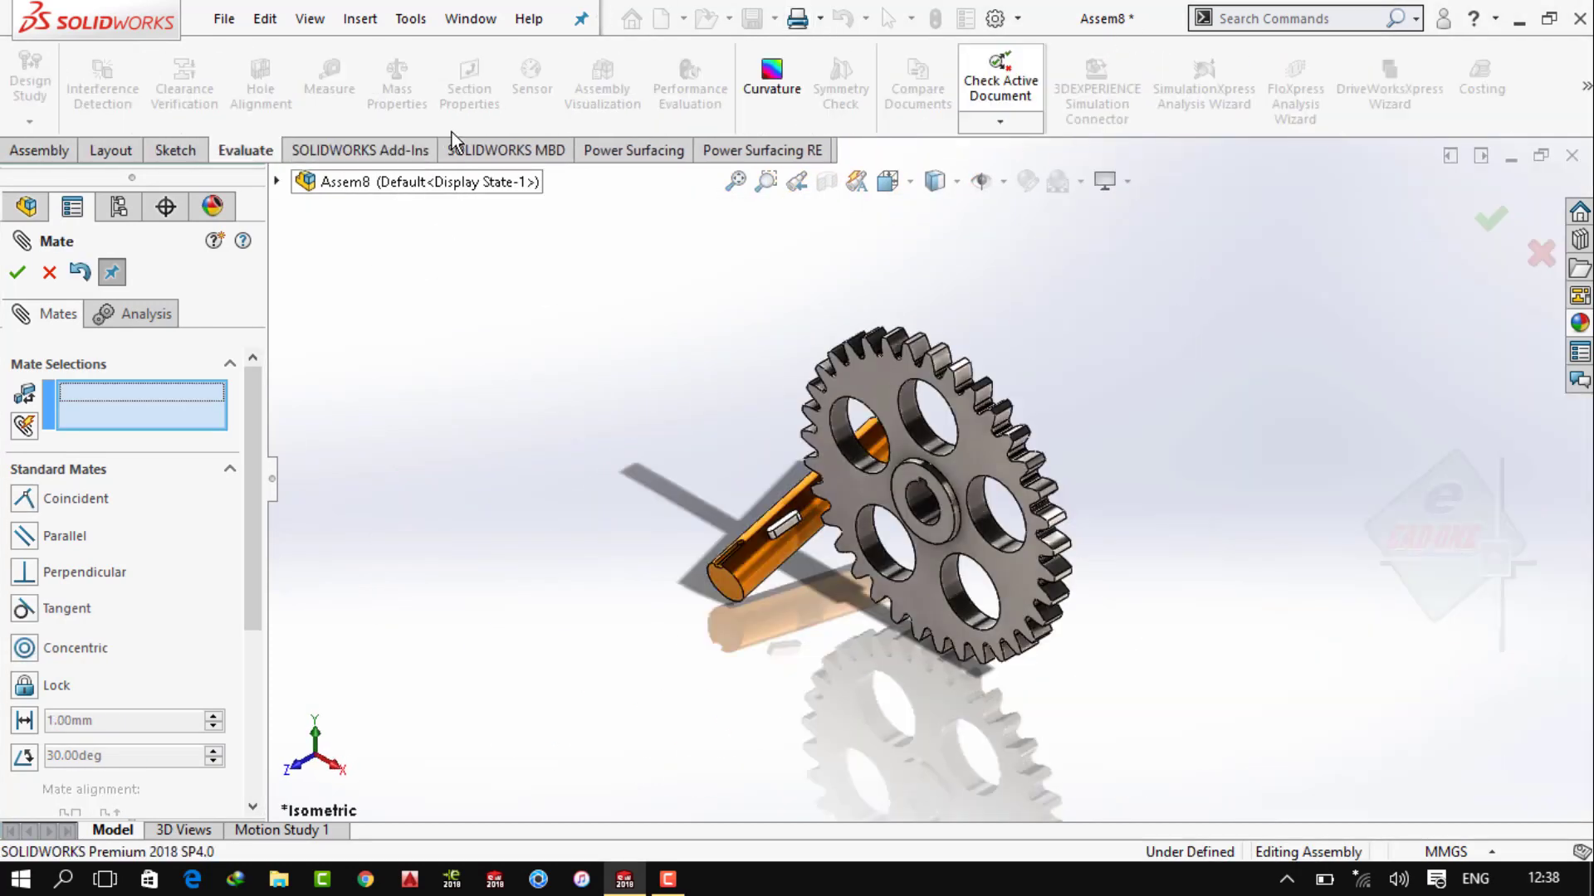
{"action": "scroll", "coordinate": [796, 531], "scroll_direction": "down", "scroll_amount": 5}
{"action": "left_click", "coordinate": [781, 574]}
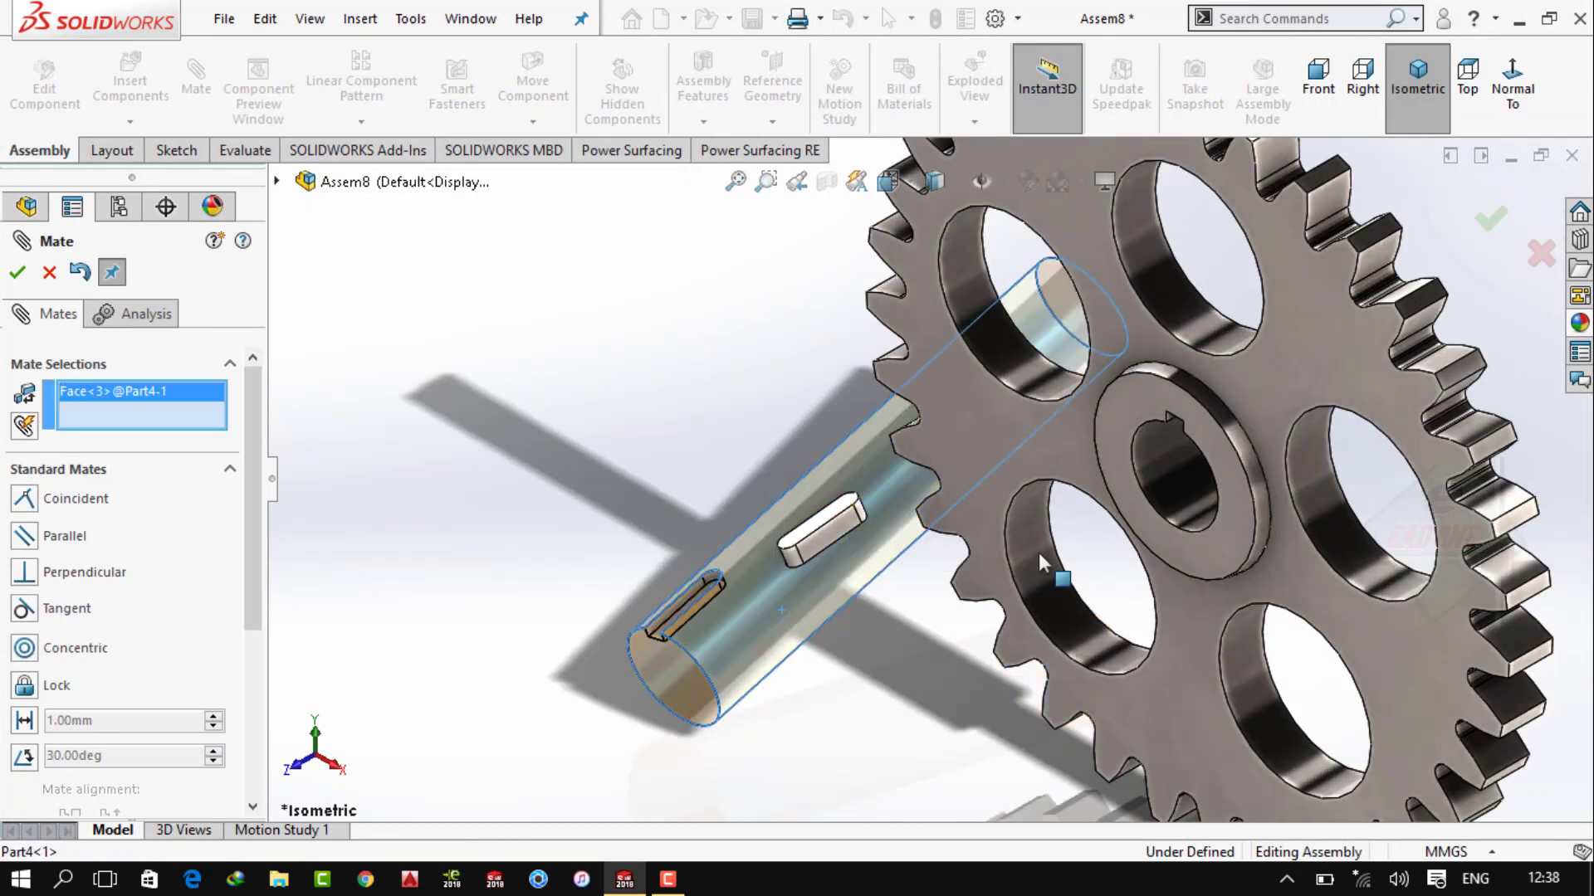
{"action": "left_click", "coordinate": [1182, 480]}
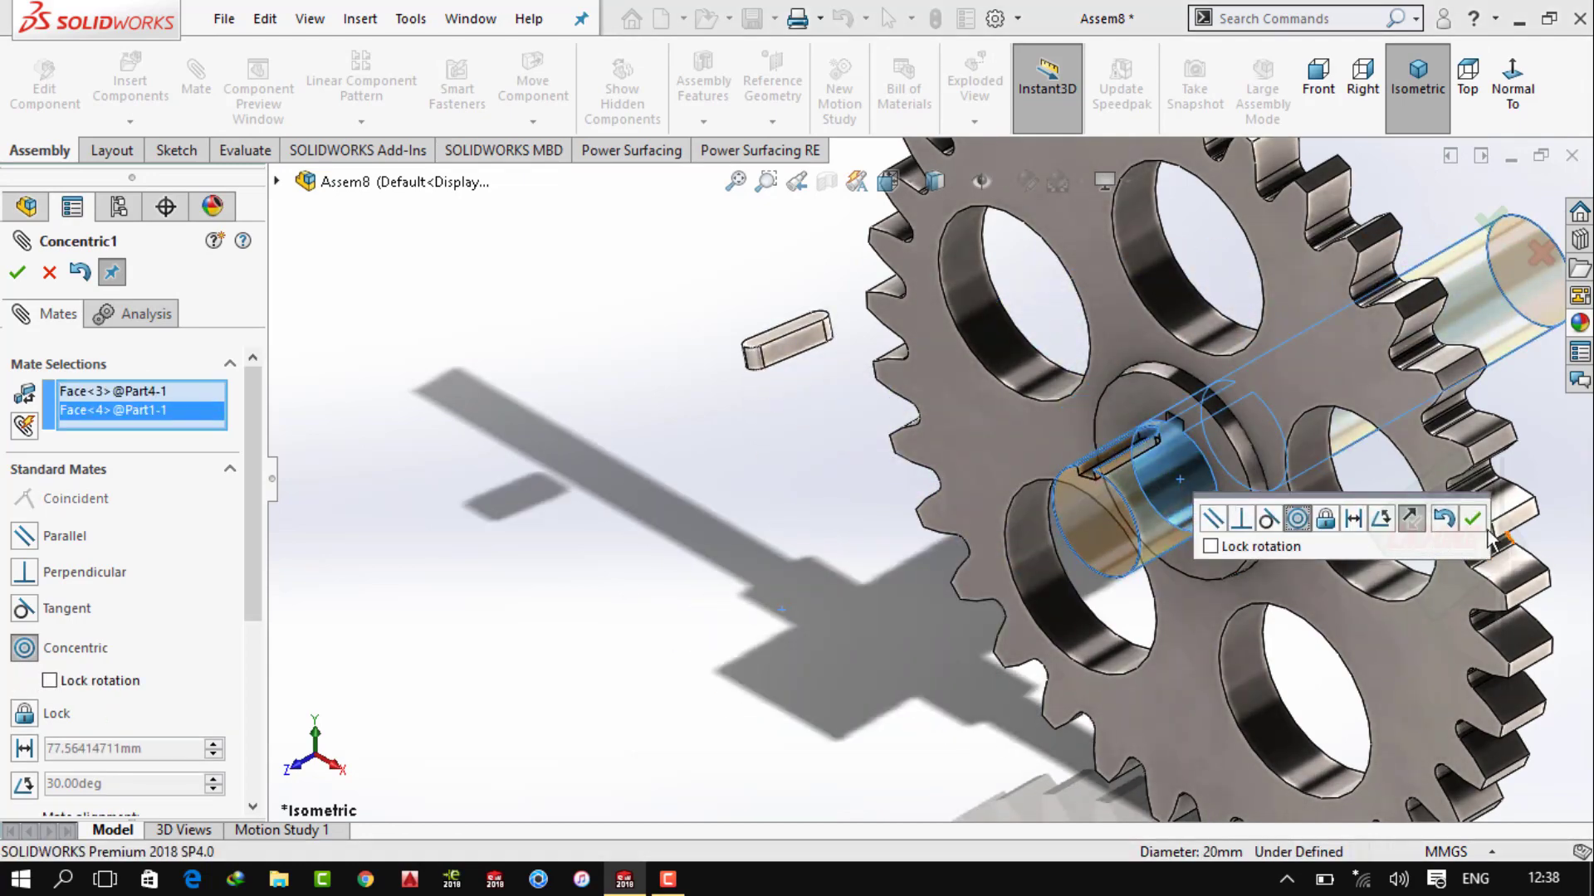
{"action": "left_click", "coordinate": [1471, 519]}
Align the key's side face coincident with the keyway face, then select the shaft
{"action": "scroll", "coordinate": [1177, 445], "scroll_direction": "down", "scroll_amount": 5}
{"action": "left_click", "coordinate": [332, 228]}
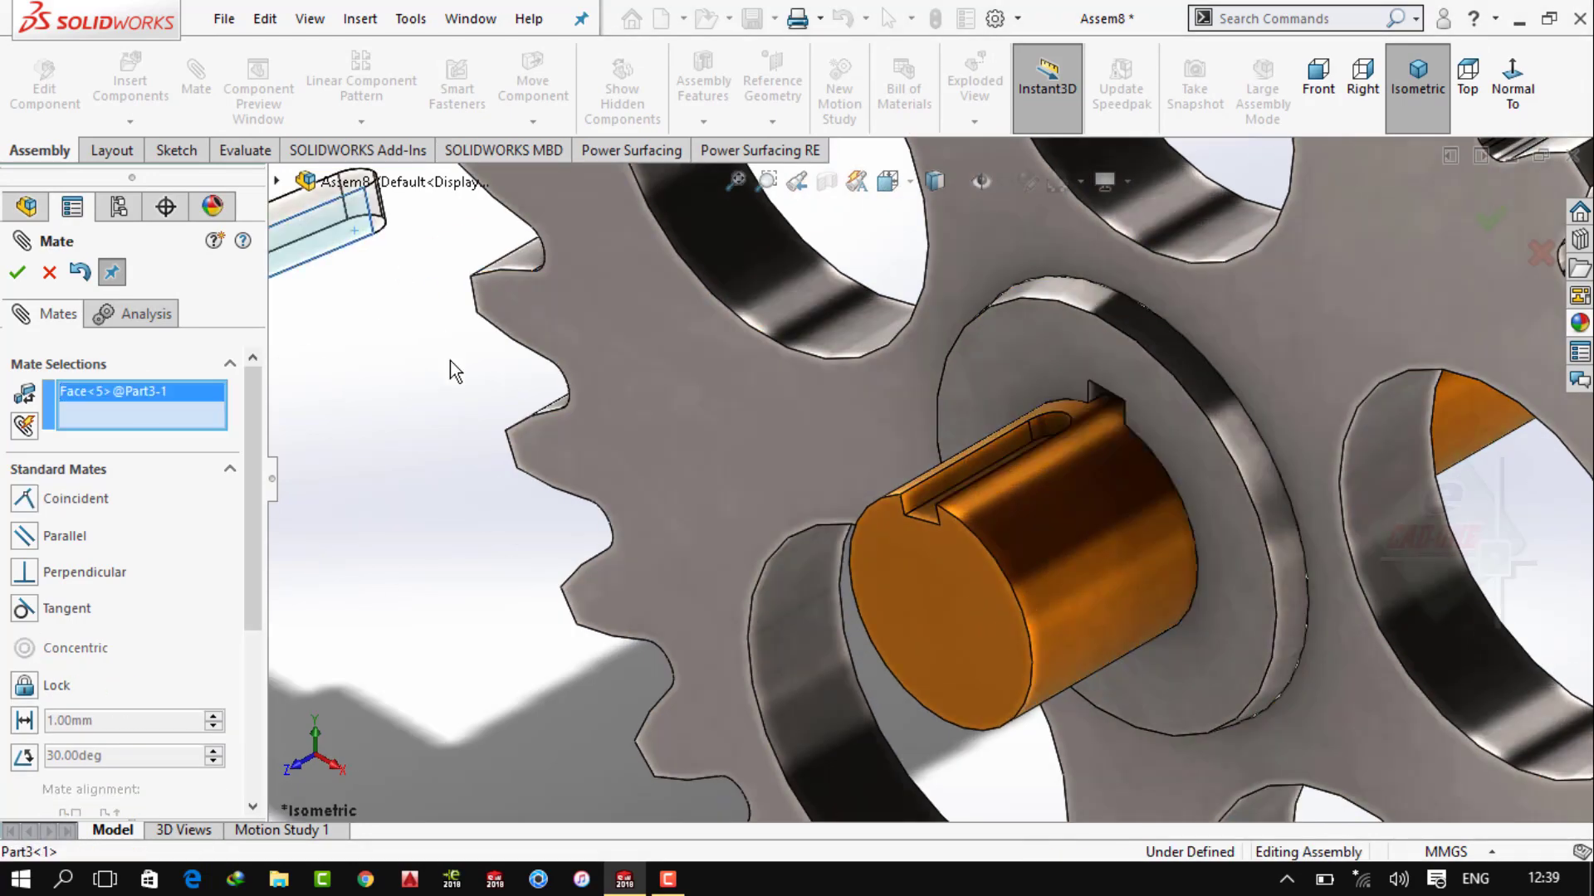
{"action": "scroll", "coordinate": [450, 360], "scroll_direction": "up", "scroll_amount": 5}
{"action": "middle_click_drag", "start_coordinate": [534, 454], "coordinate": [647, 410]}
{"action": "scroll", "coordinate": [1033, 431], "scroll_direction": "down", "scroll_amount": 5}
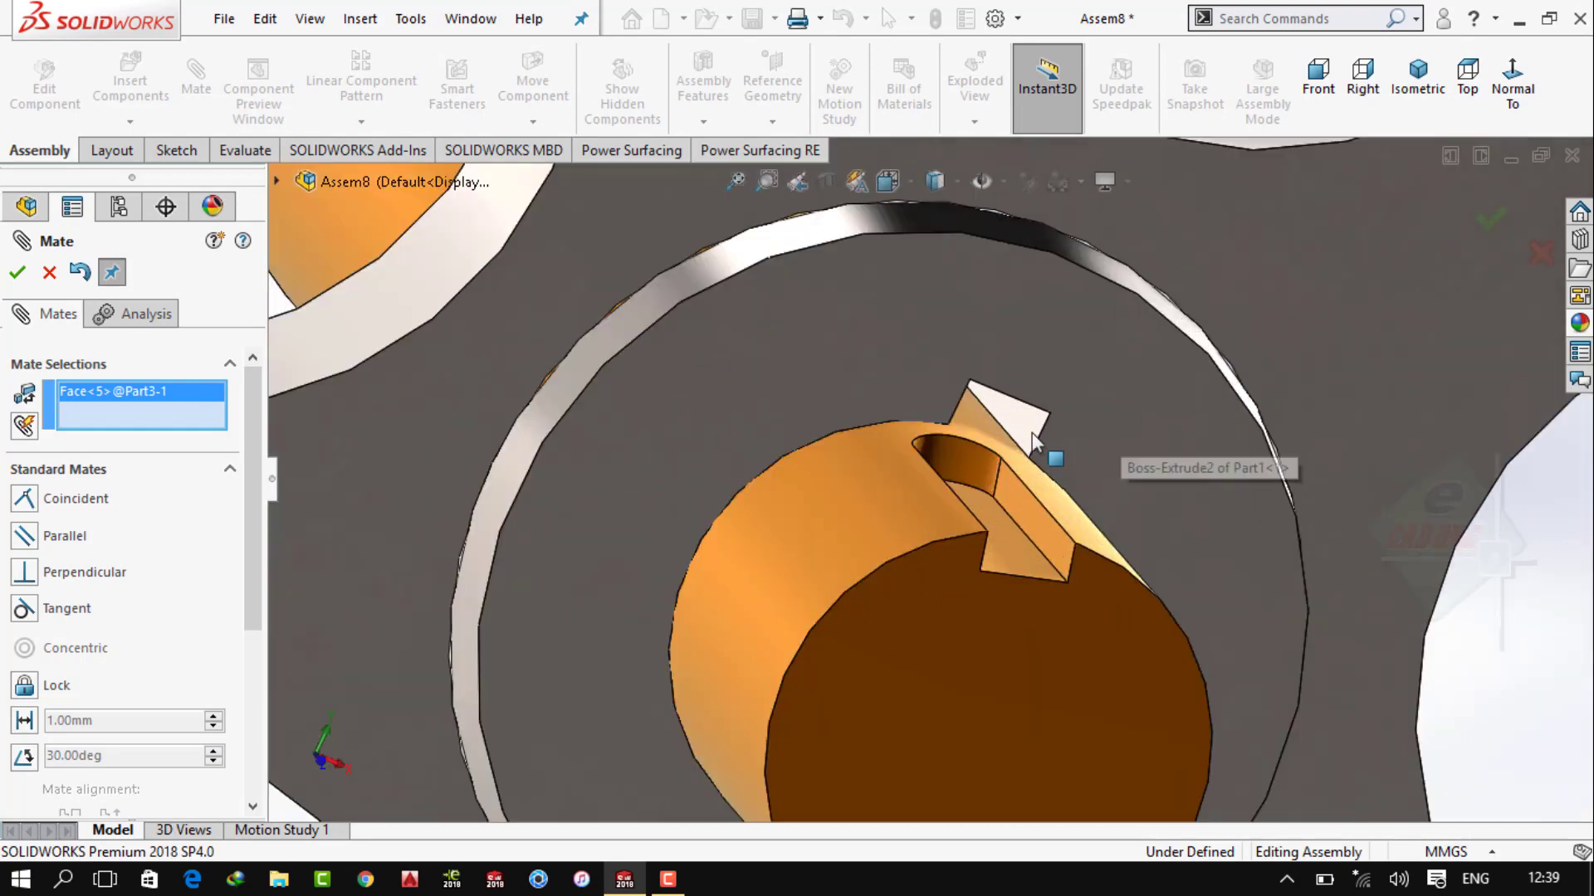
{"action": "left_click", "coordinate": [1031, 431]}
{"action": "left_click", "coordinate": [1285, 380]}
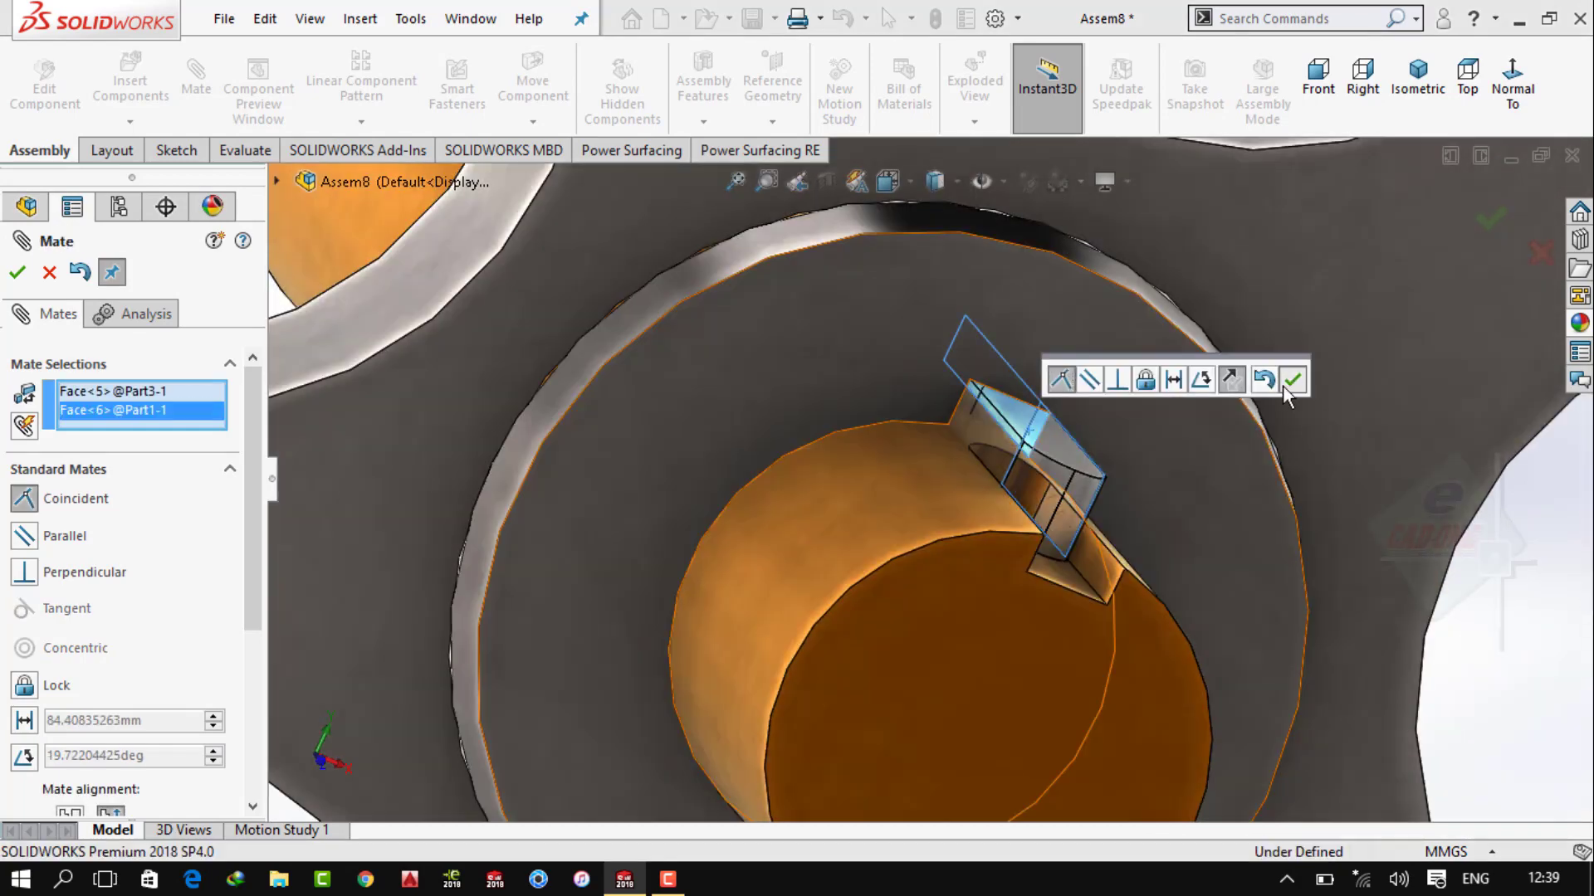
{"action": "left_click", "coordinate": [1403, 101]}
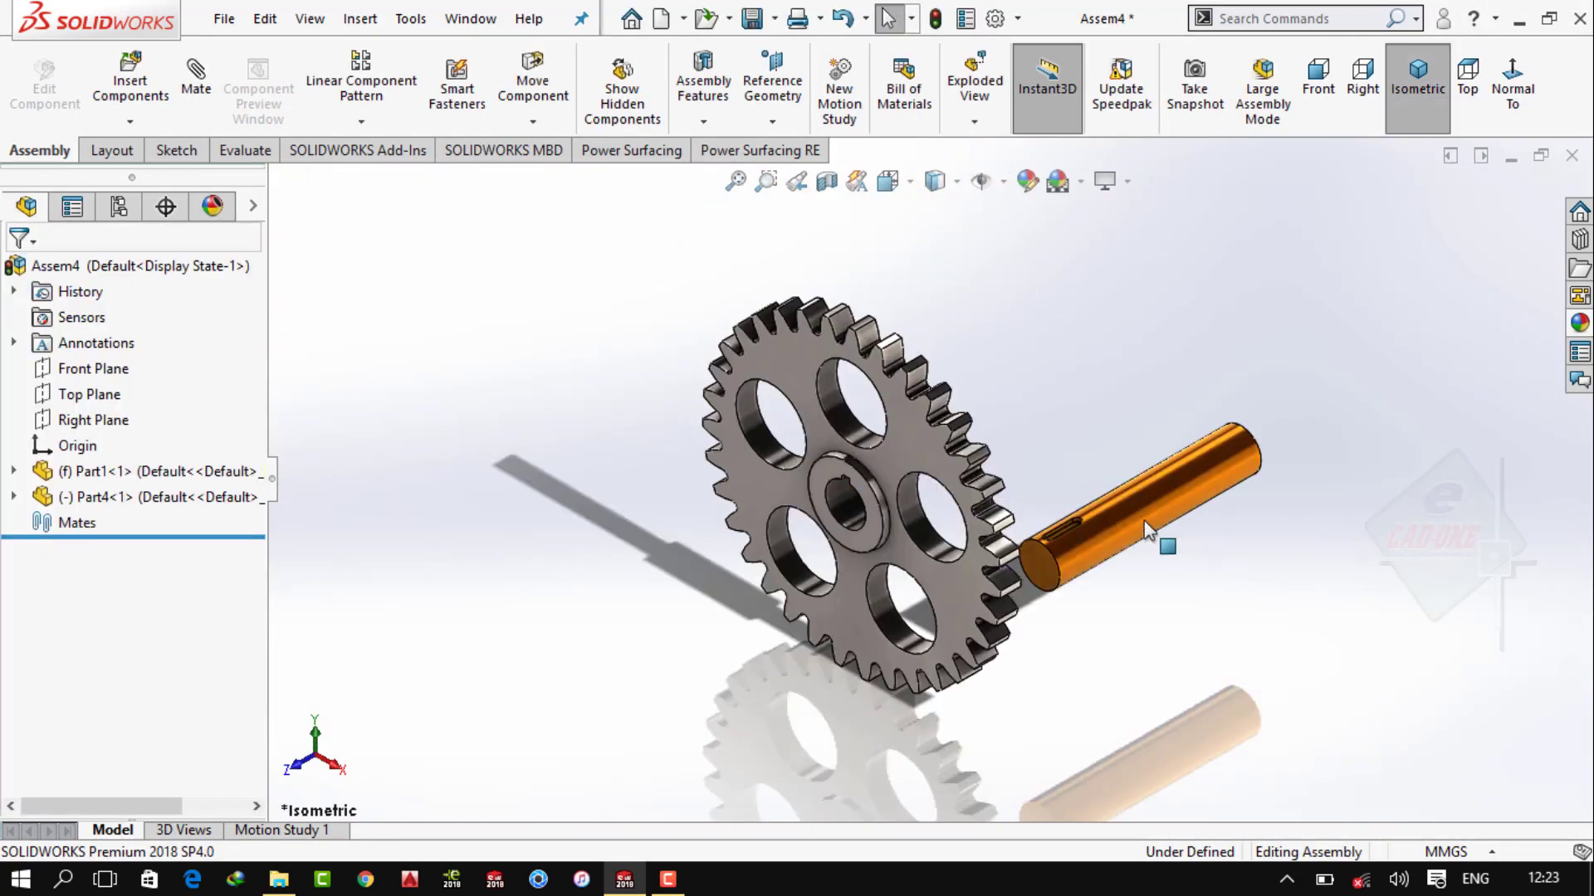
{"action": "left_click", "coordinate": [1101, 516]}
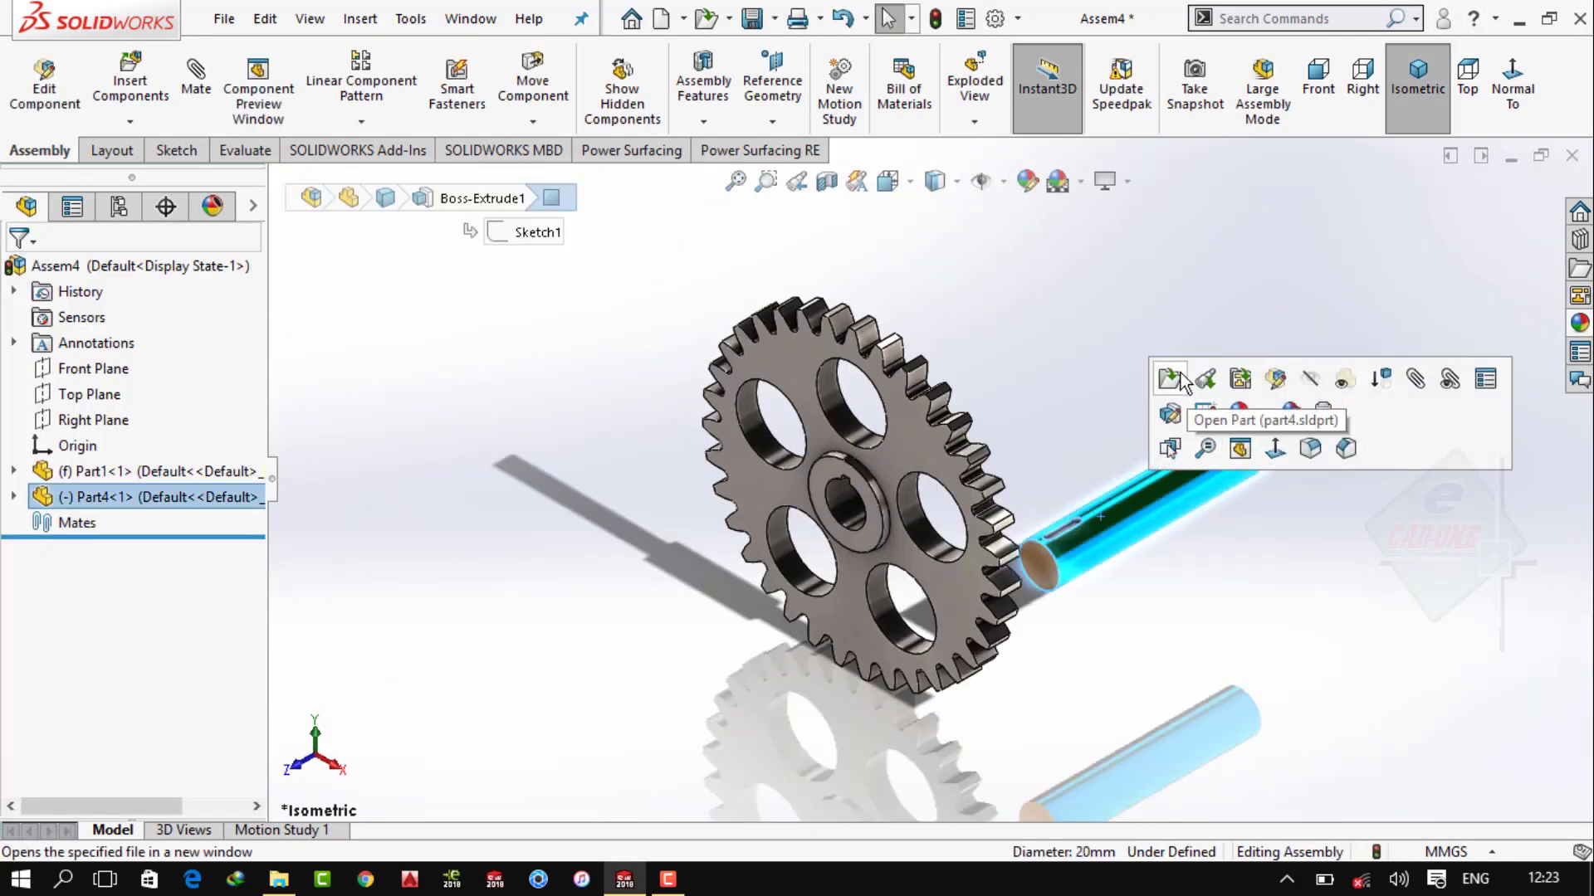
Open Part4 and edit the keyway slot Sketch2 under Cut-Extrude1
{"action": "left_click", "coordinate": [1179, 377]}
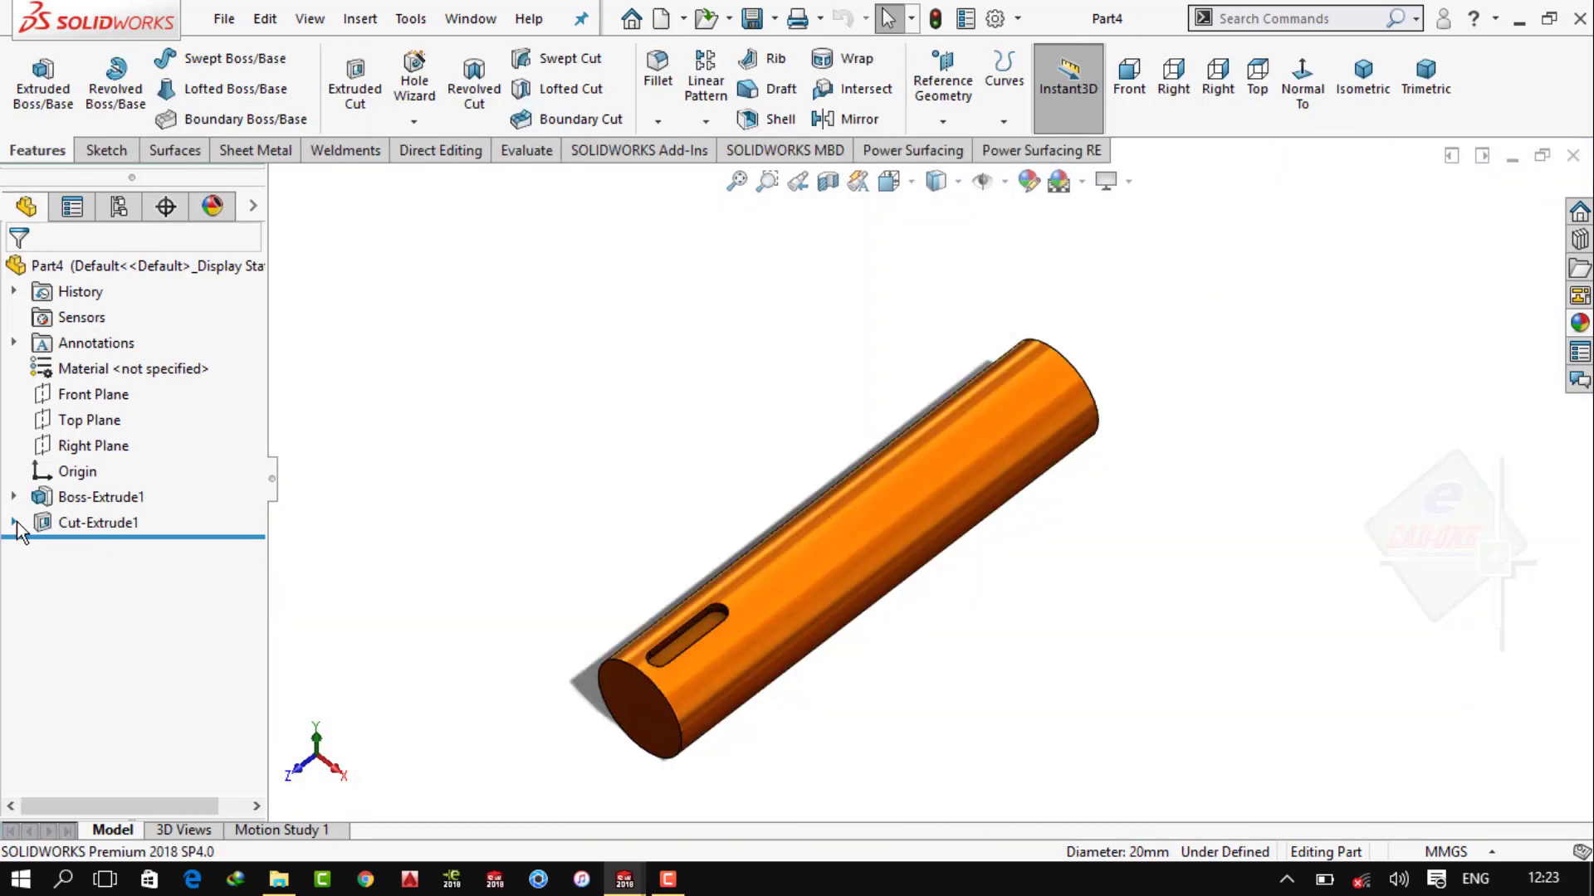
{"action": "left_click", "coordinate": [14, 522]}
{"action": "left_click", "coordinate": [93, 548]}
{"action": "left_click", "coordinate": [103, 471]}
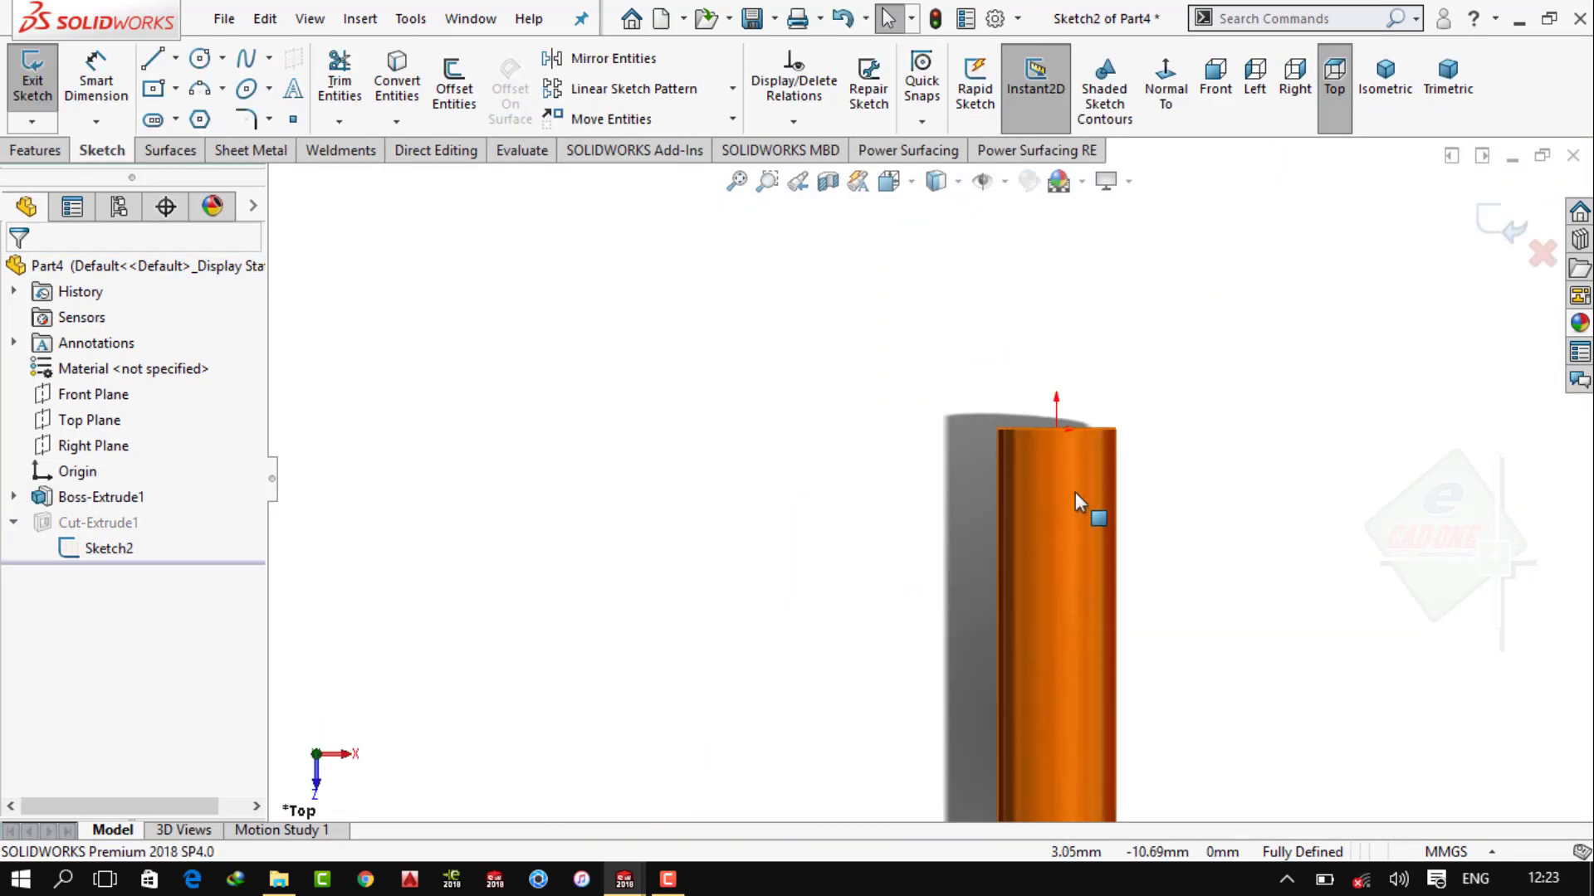
{"action": "scroll", "coordinate": [986, 700], "scroll_direction": "down", "scroll_amount": 3}
{"action": "scroll", "coordinate": [986, 704], "scroll_direction": "down", "scroll_amount": 2}
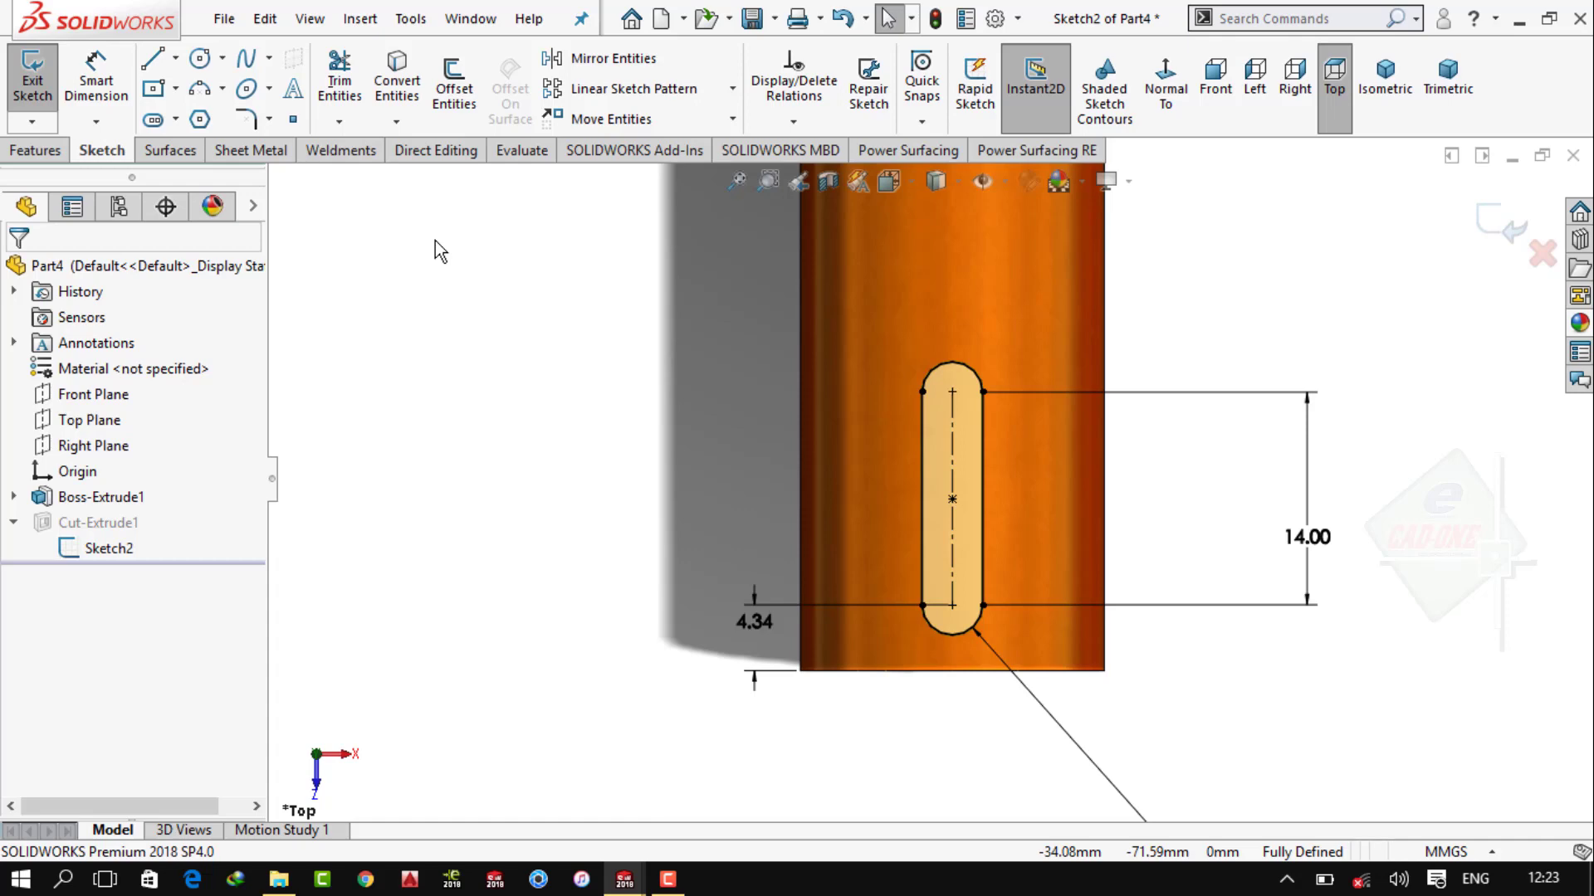
Delete the 4.34 position dimension and change the 14.00 slot length to 20 mm
{"action": "key", "text": "z"}
{"action": "left_click", "coordinate": [772, 597]}
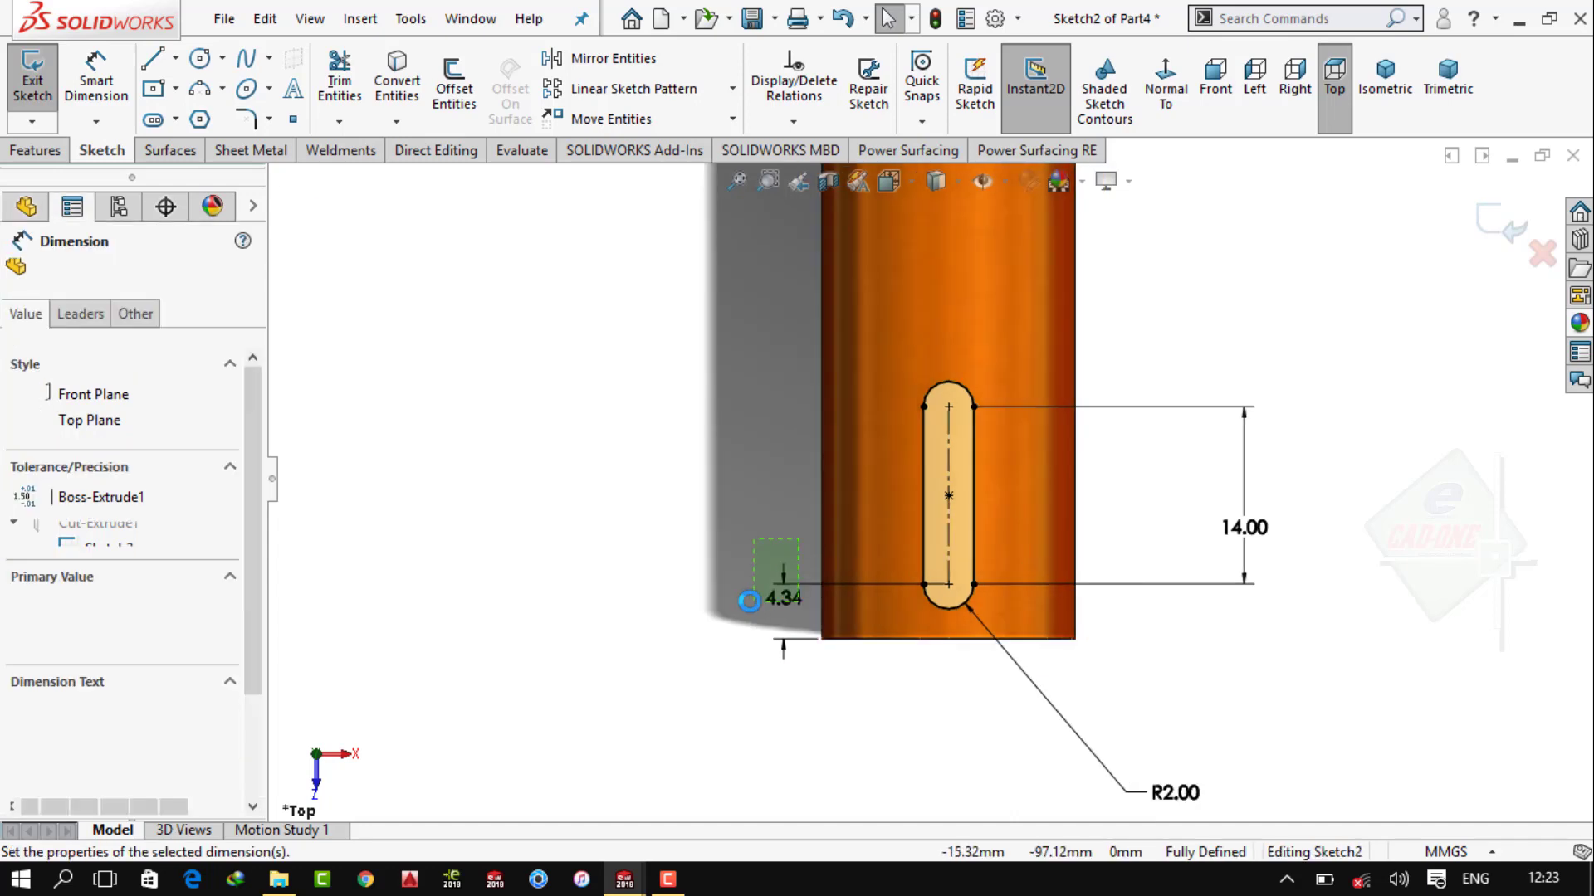
{"action": "key", "text": "Delete"}
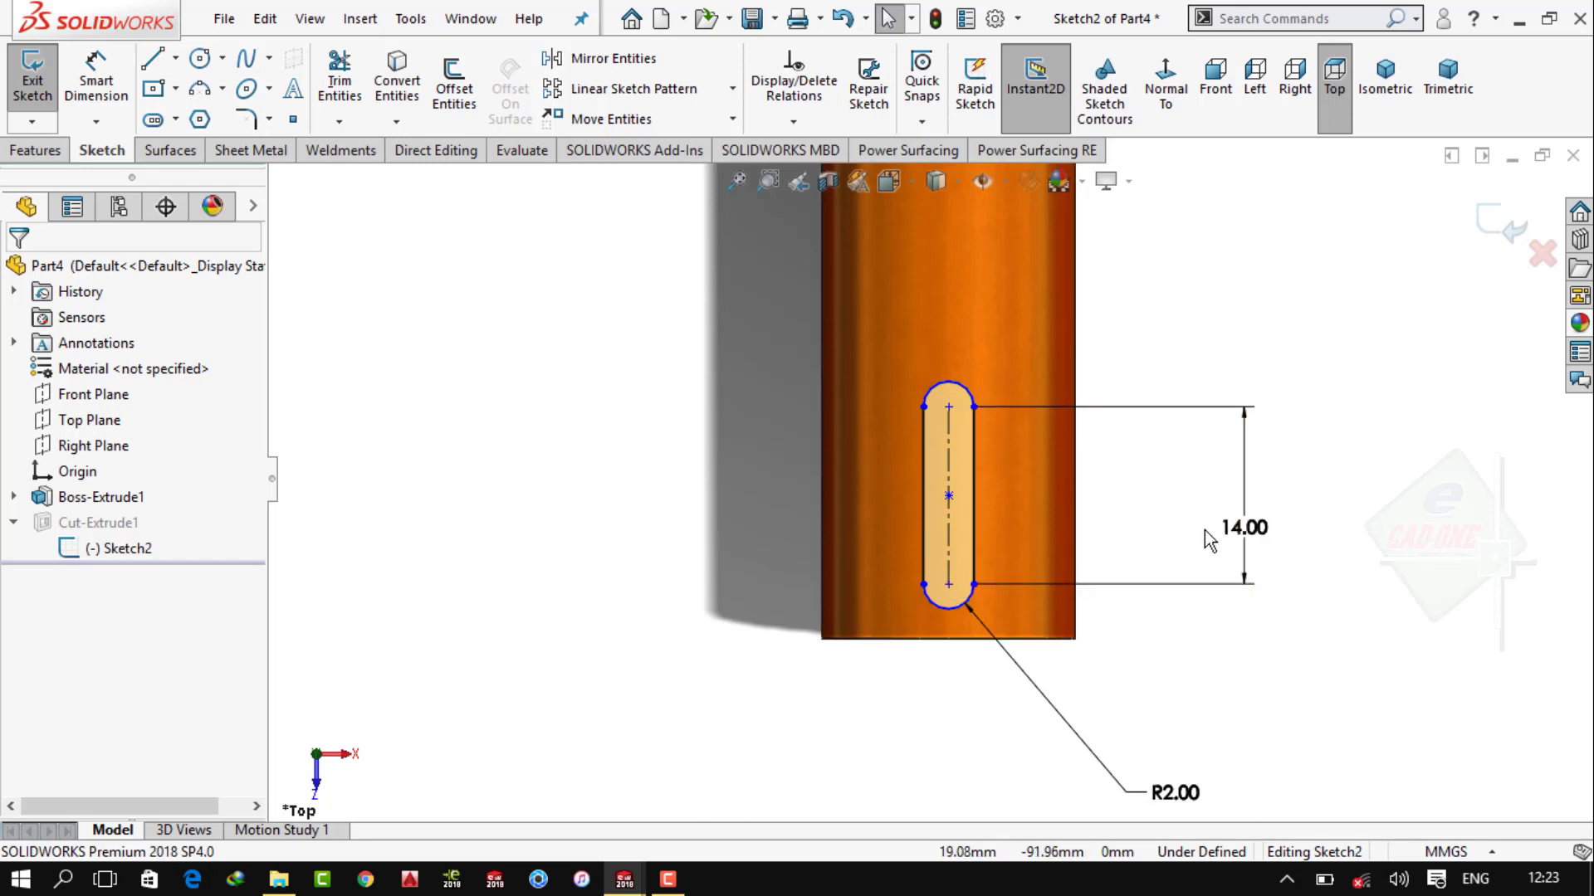
{"action": "double_click", "coordinate": [1236, 528]}
{"action": "type", "text": "20"}
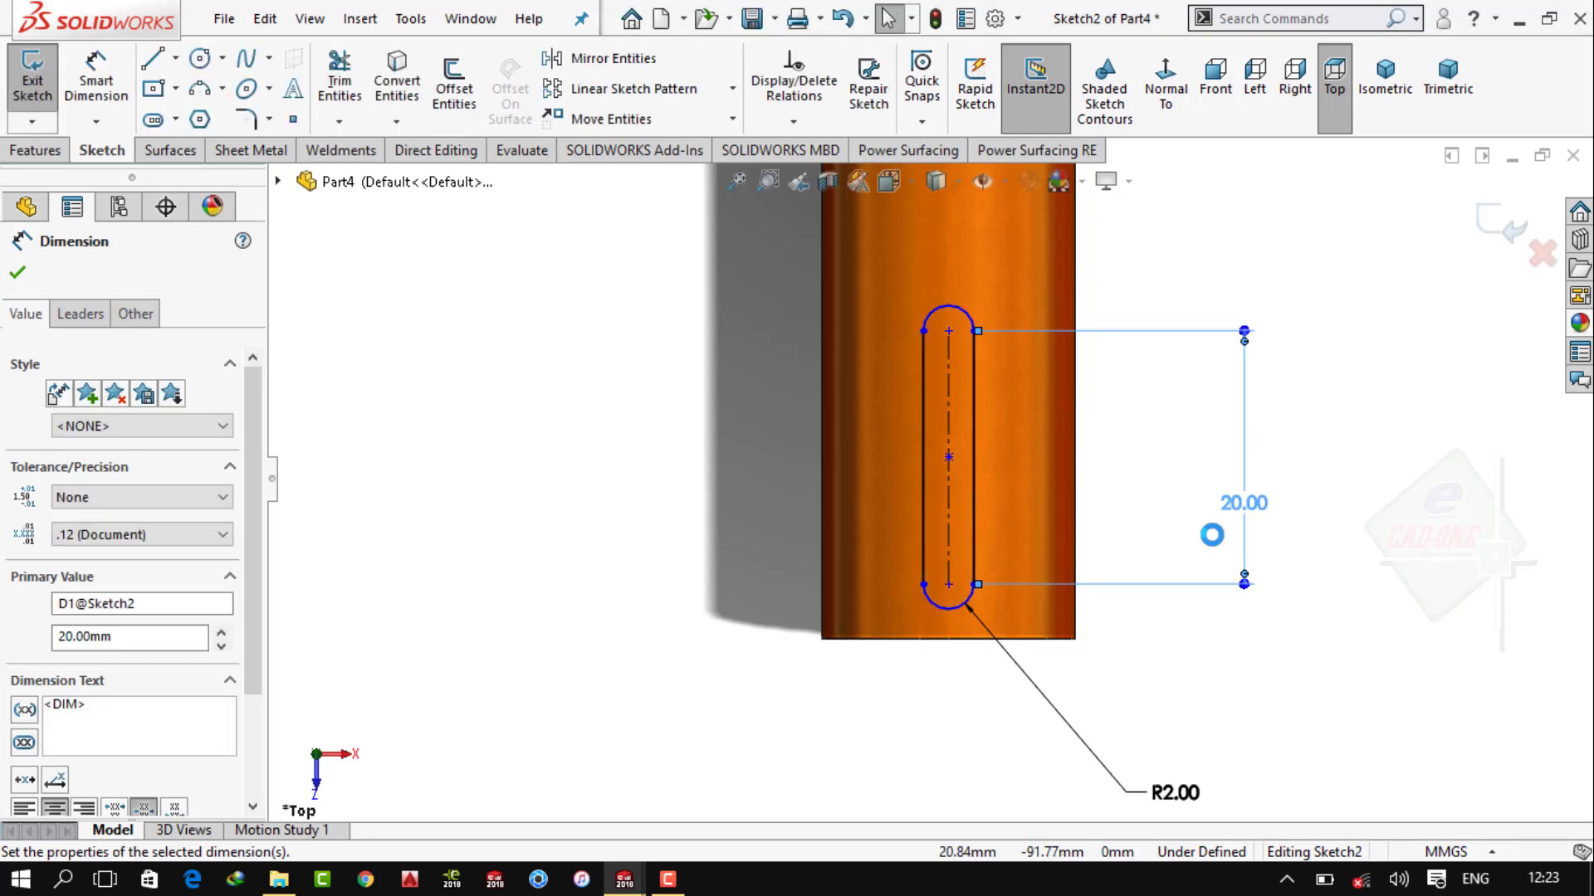
Confirm the 20 mm slot length and move the slot lower on the shaft
{"action": "left_click", "coordinate": [1209, 640]}
{"action": "left_click", "coordinate": [656, 118]}
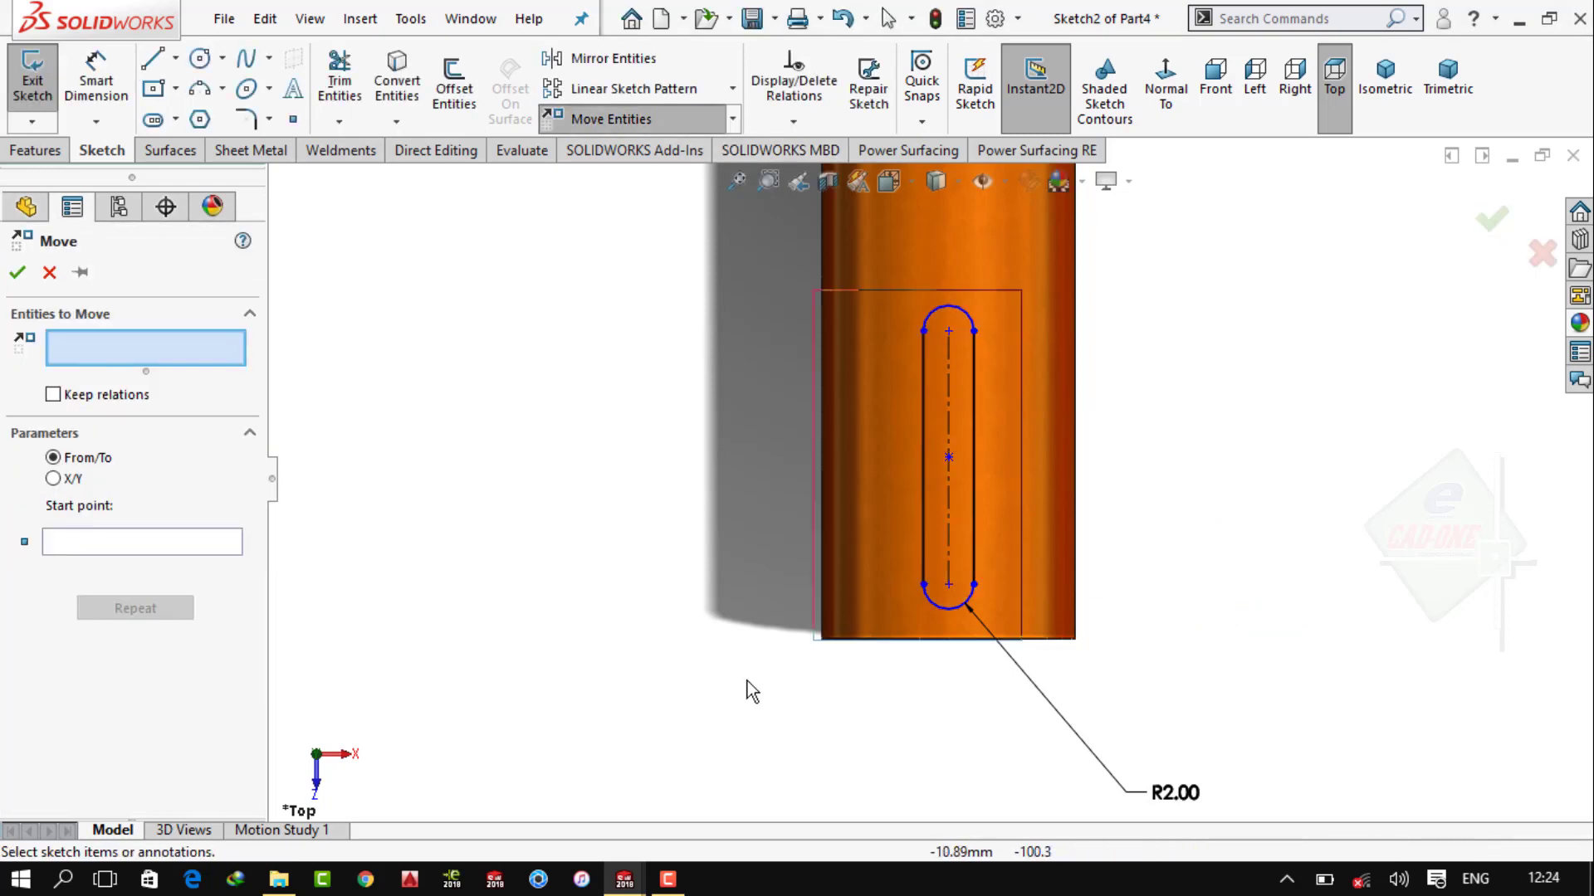
{"action": "left_click", "coordinate": [924, 456]}
{"action": "left_click", "coordinate": [948, 332]}
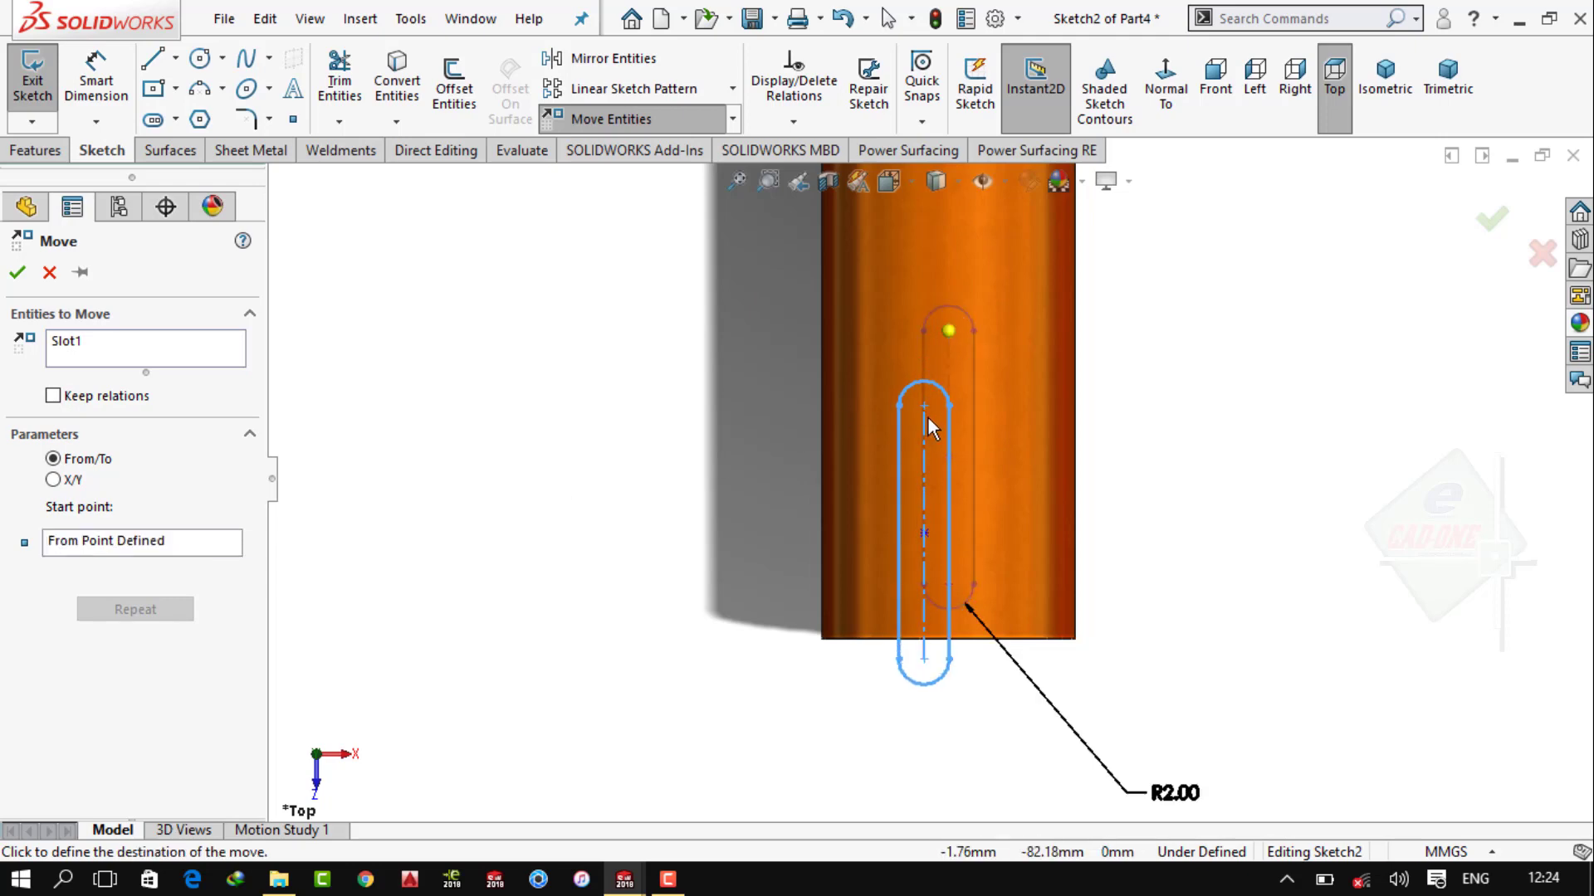
{"action": "left_click", "coordinate": [949, 407]}
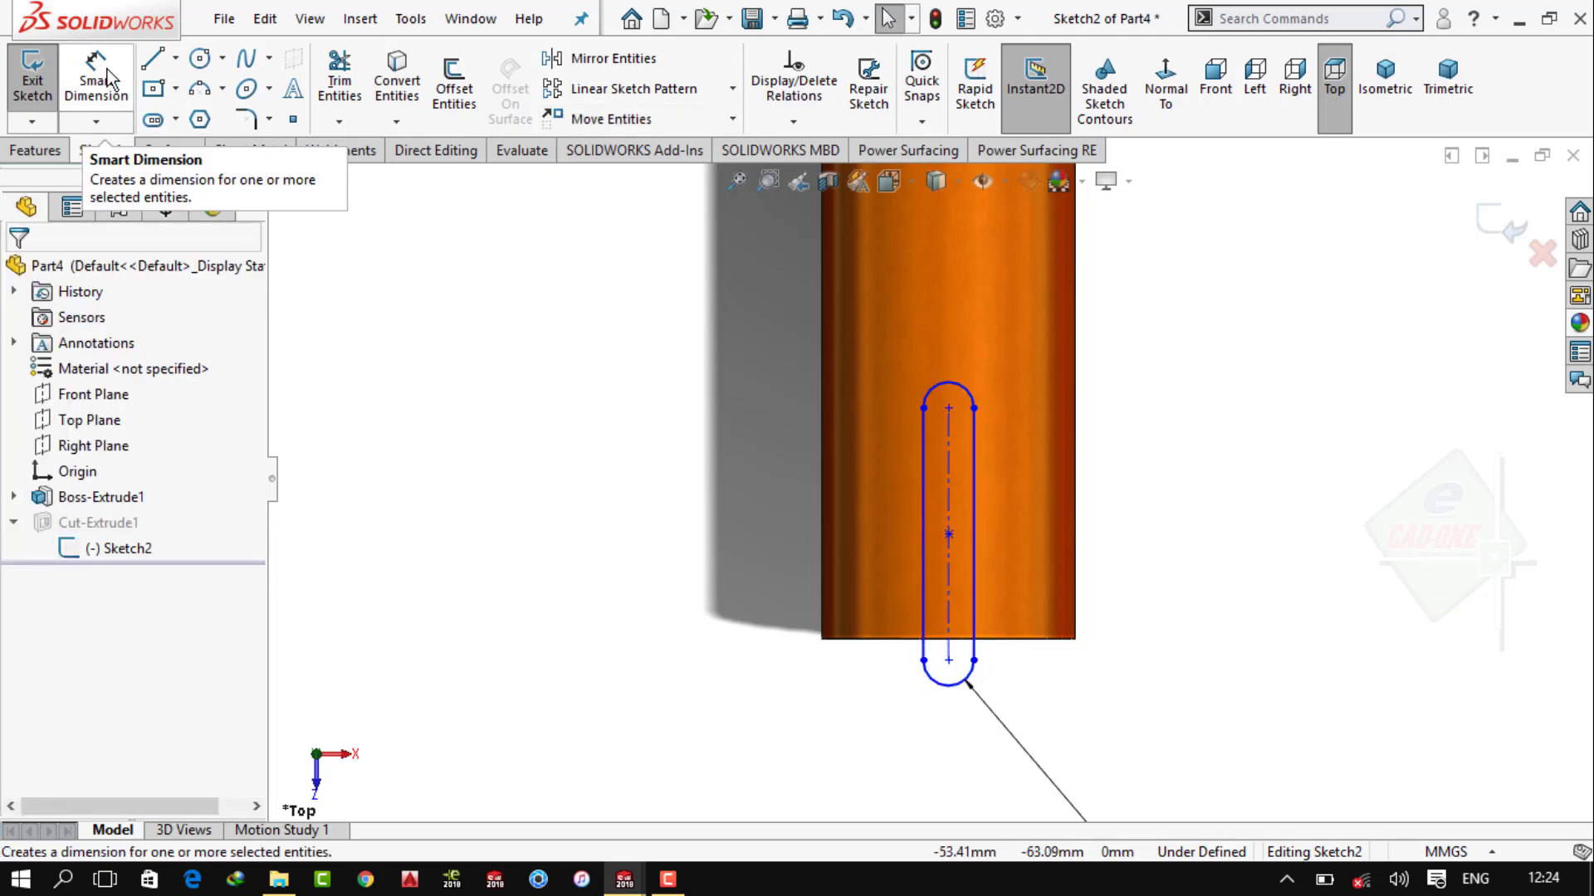
Dimension the slot's top centre point 14 mm from the shaft's bottom edge
{"action": "left_click", "coordinate": [95, 81]}
{"action": "left_click", "coordinate": [973, 432]}
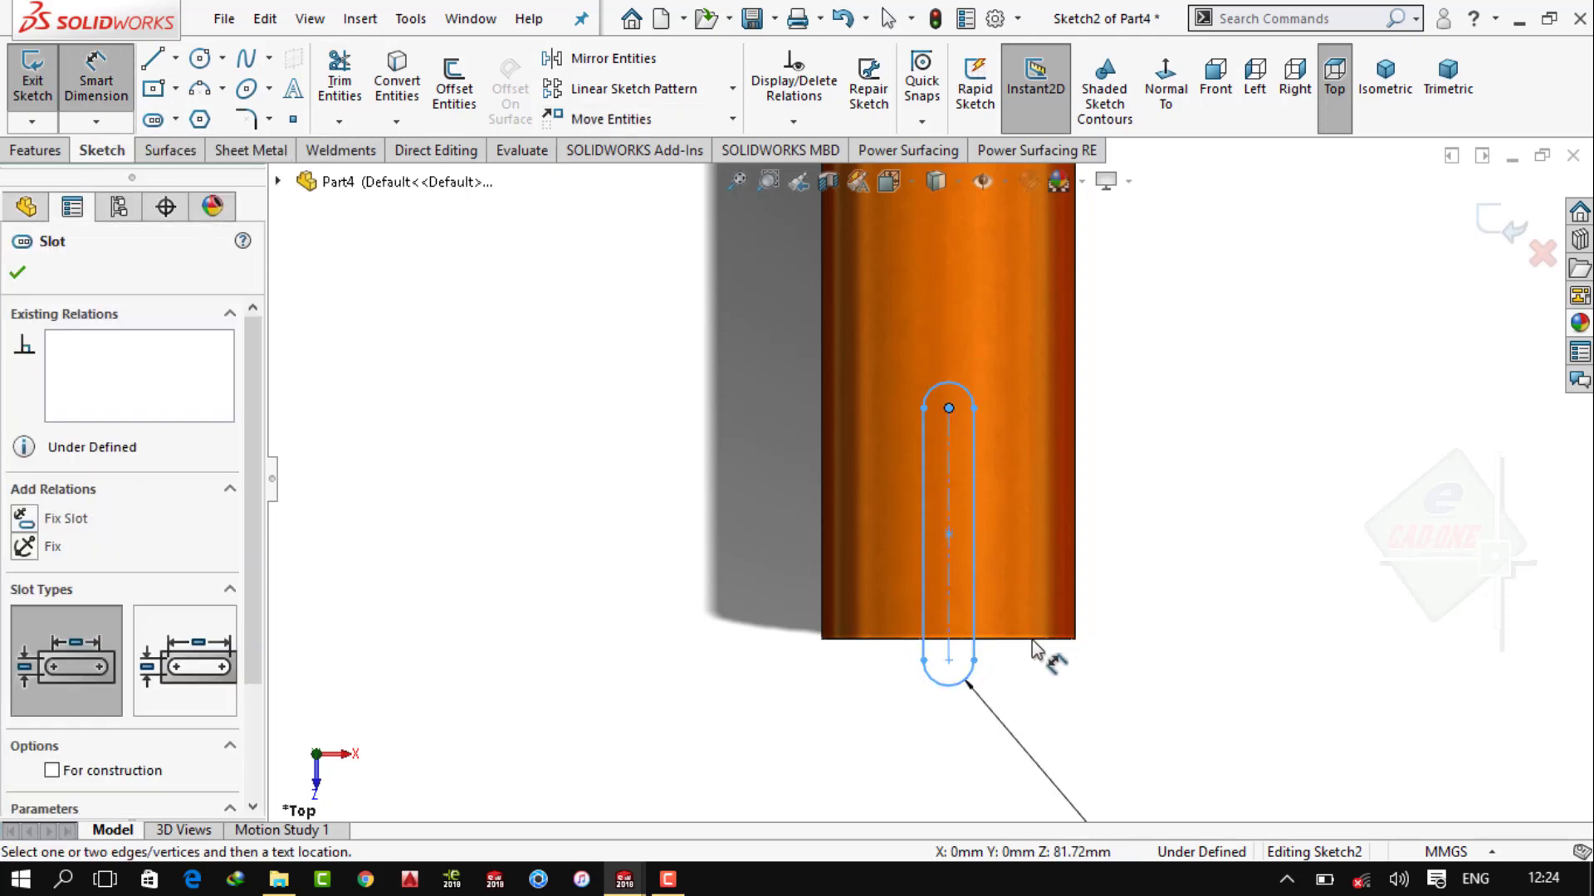
{"action": "left_click", "coordinate": [986, 640]}
{"action": "left_click", "coordinate": [1212, 595]}
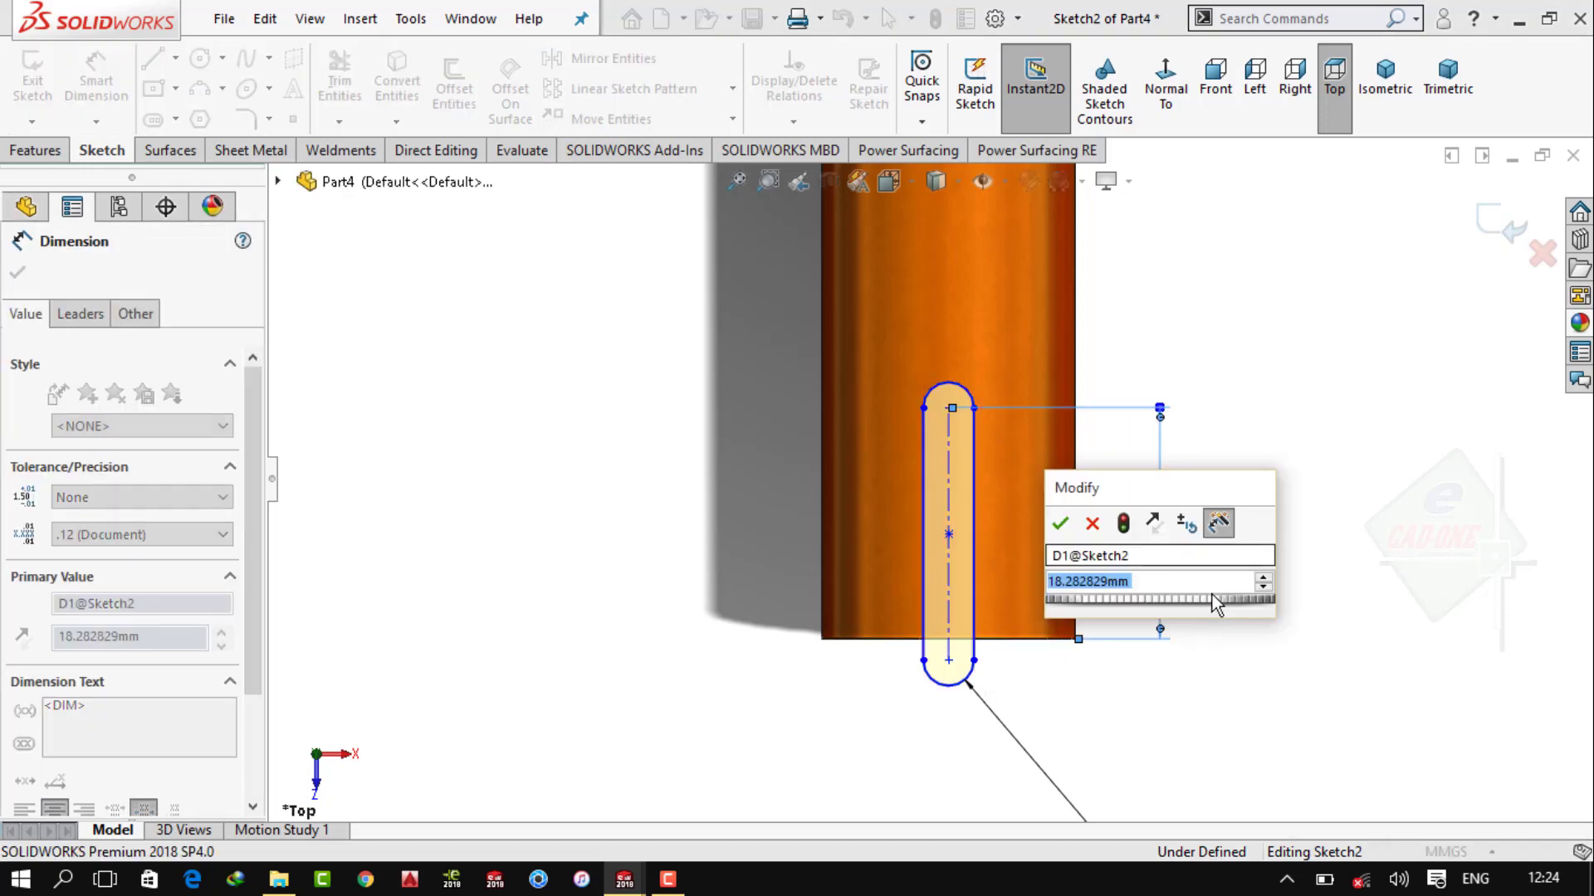
{"action": "type", "text": "14"}
{"action": "key", "text": "Return"}
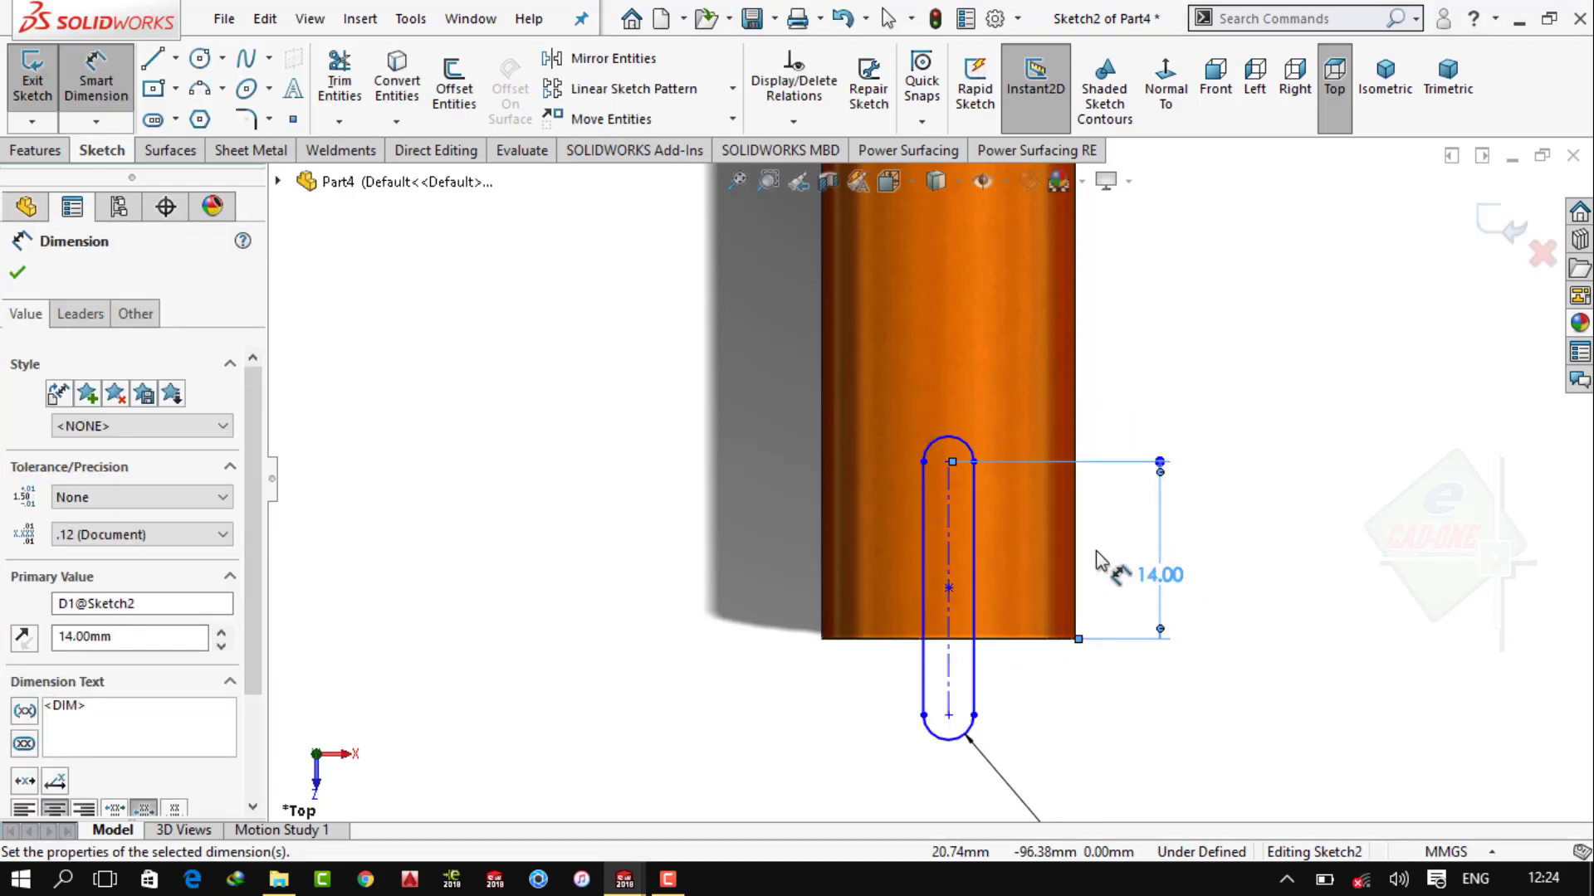
Rebuild the slot cut, save and close the shaft part, and rebuild the assembly
{"action": "left_click", "coordinate": [1489, 226]}
{"action": "left_click", "coordinate": [1362, 75]}
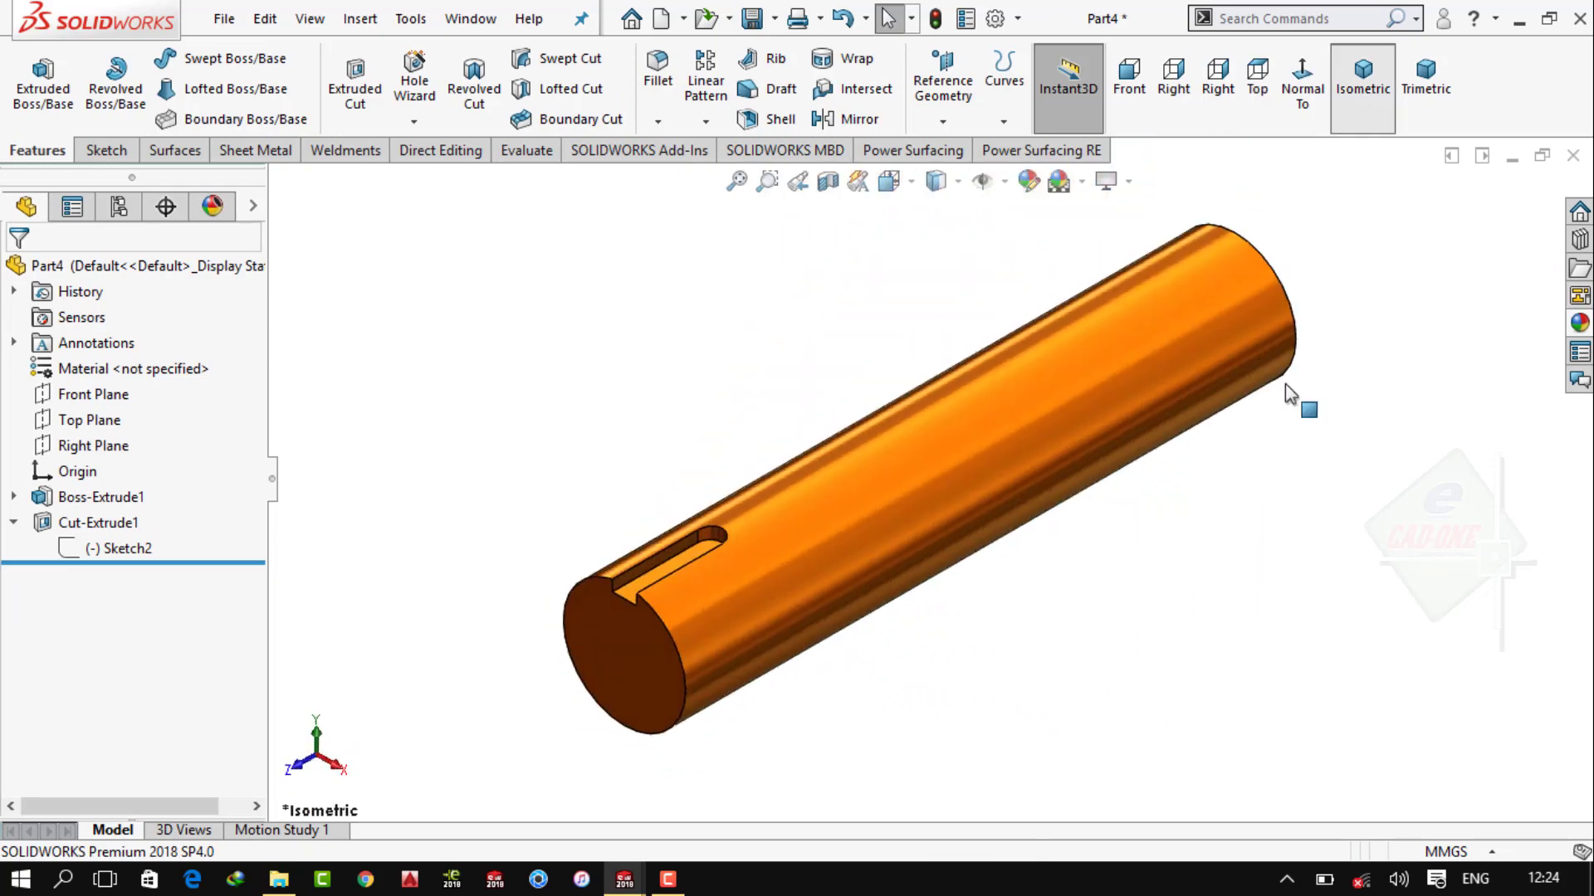
{"action": "left_click", "coordinate": [1572, 155]}
{"action": "left_click", "coordinate": [774, 436]}
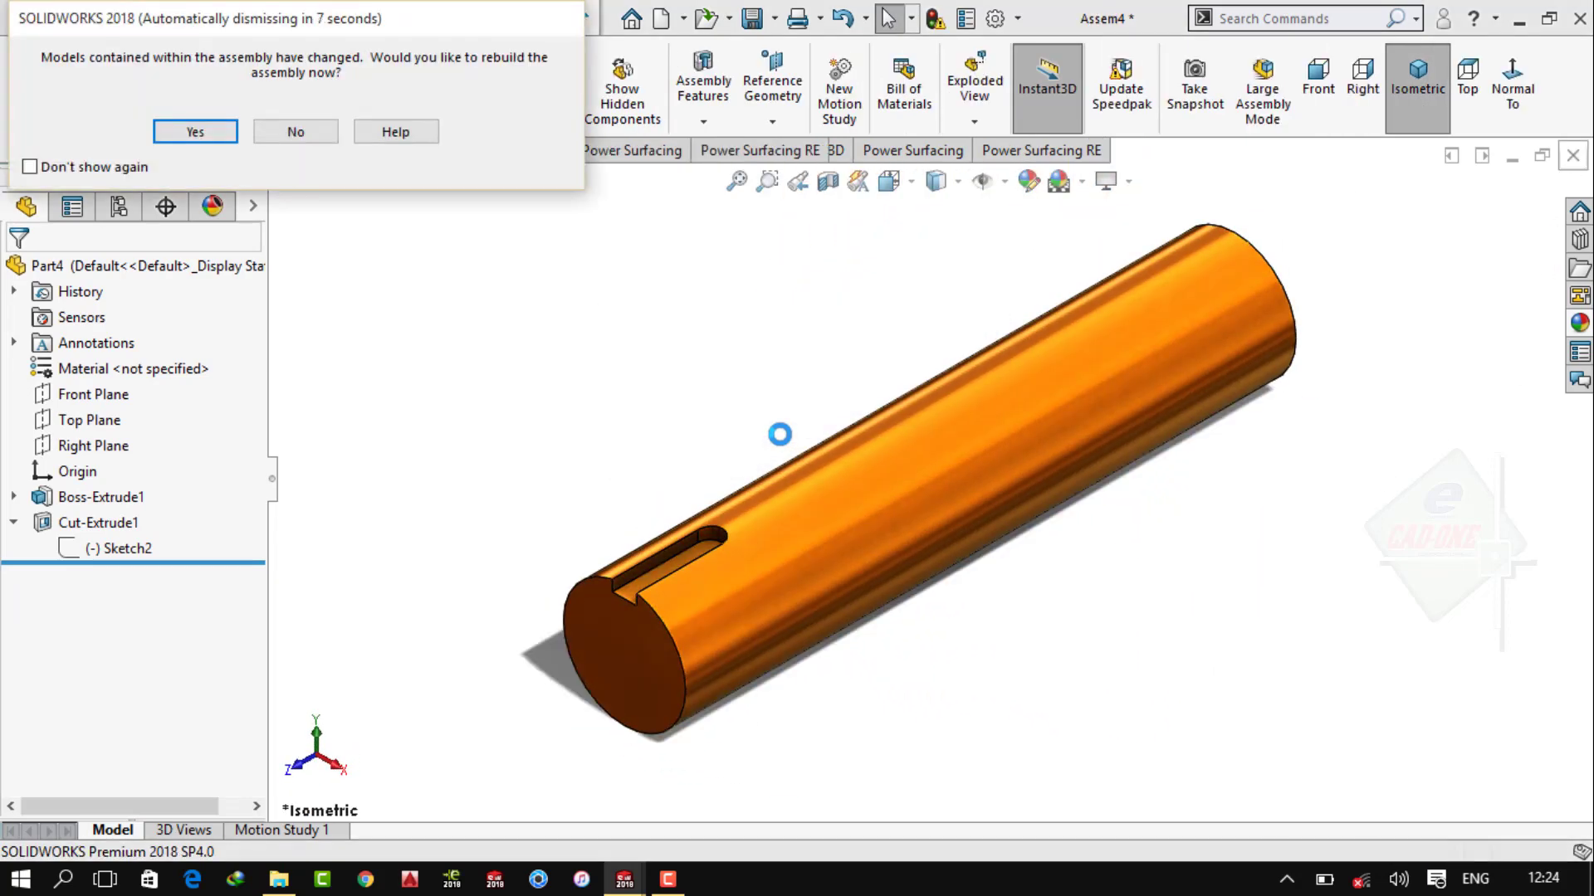
{"action": "left_click", "coordinate": [179, 131]}
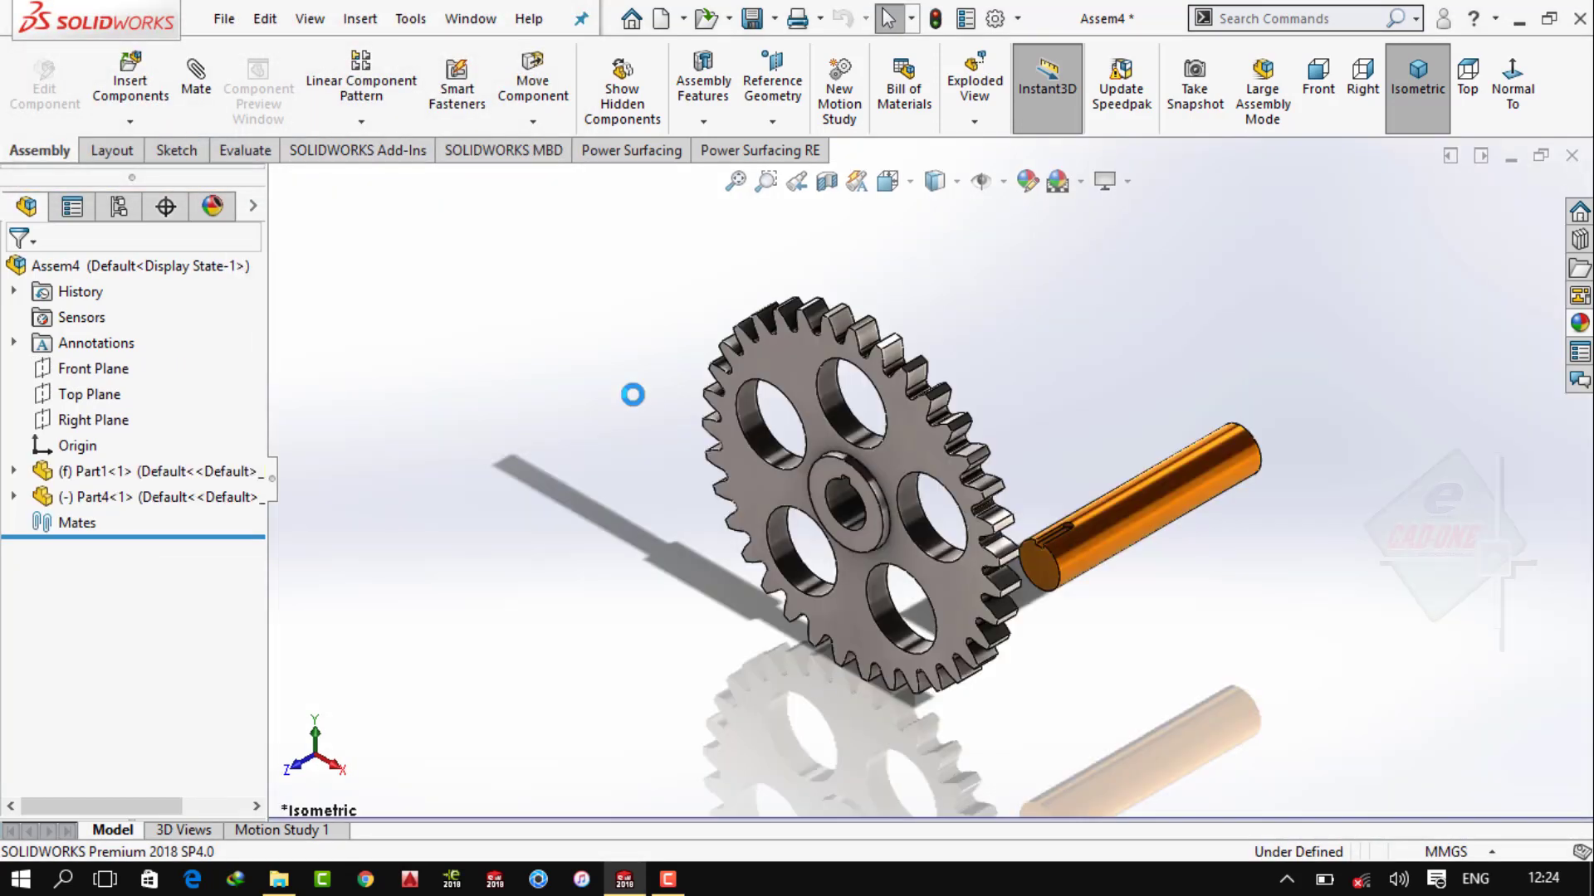
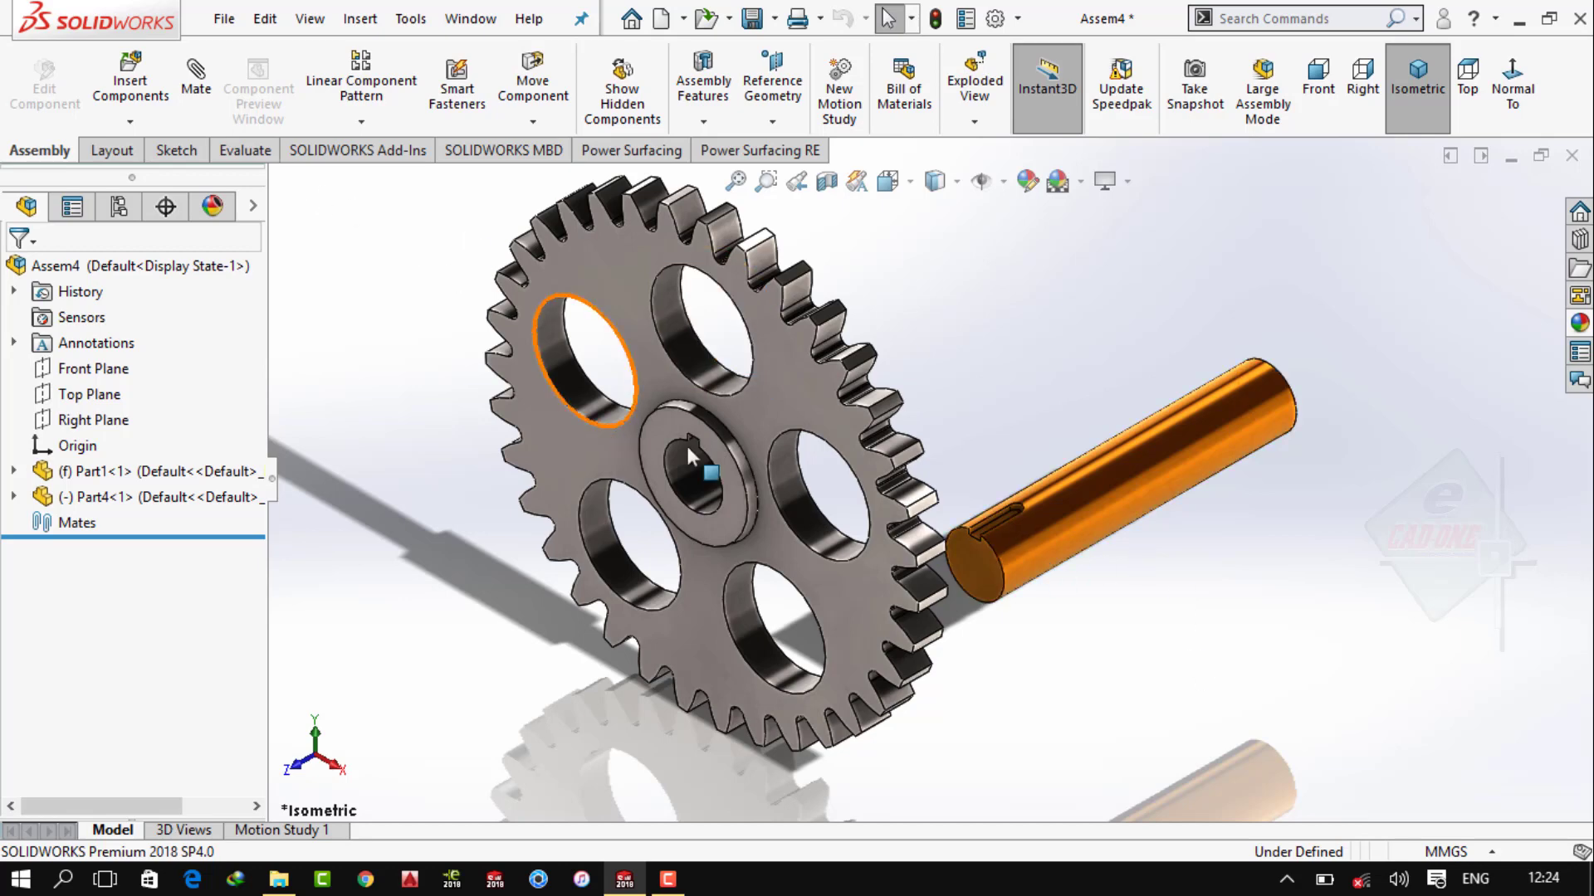
Mate the shaft concentric with the gear bore
{"action": "left_click", "coordinate": [1120, 482]}
{"action": "left_click", "coordinate": [196, 80]}
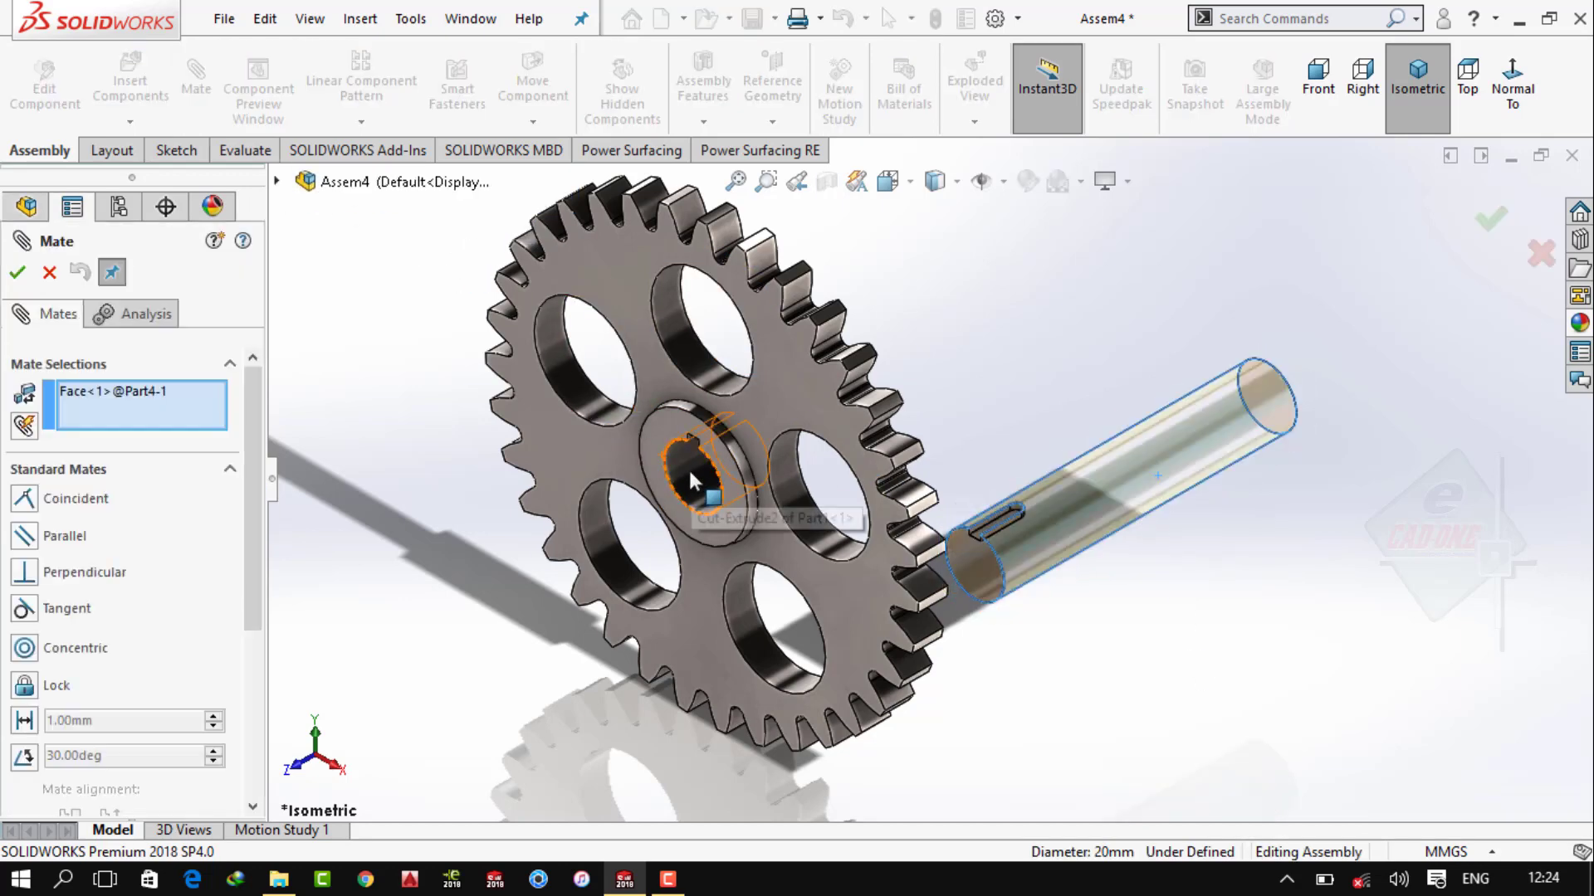
{"action": "left_click", "coordinate": [689, 471]}
{"action": "left_click", "coordinate": [664, 420]}
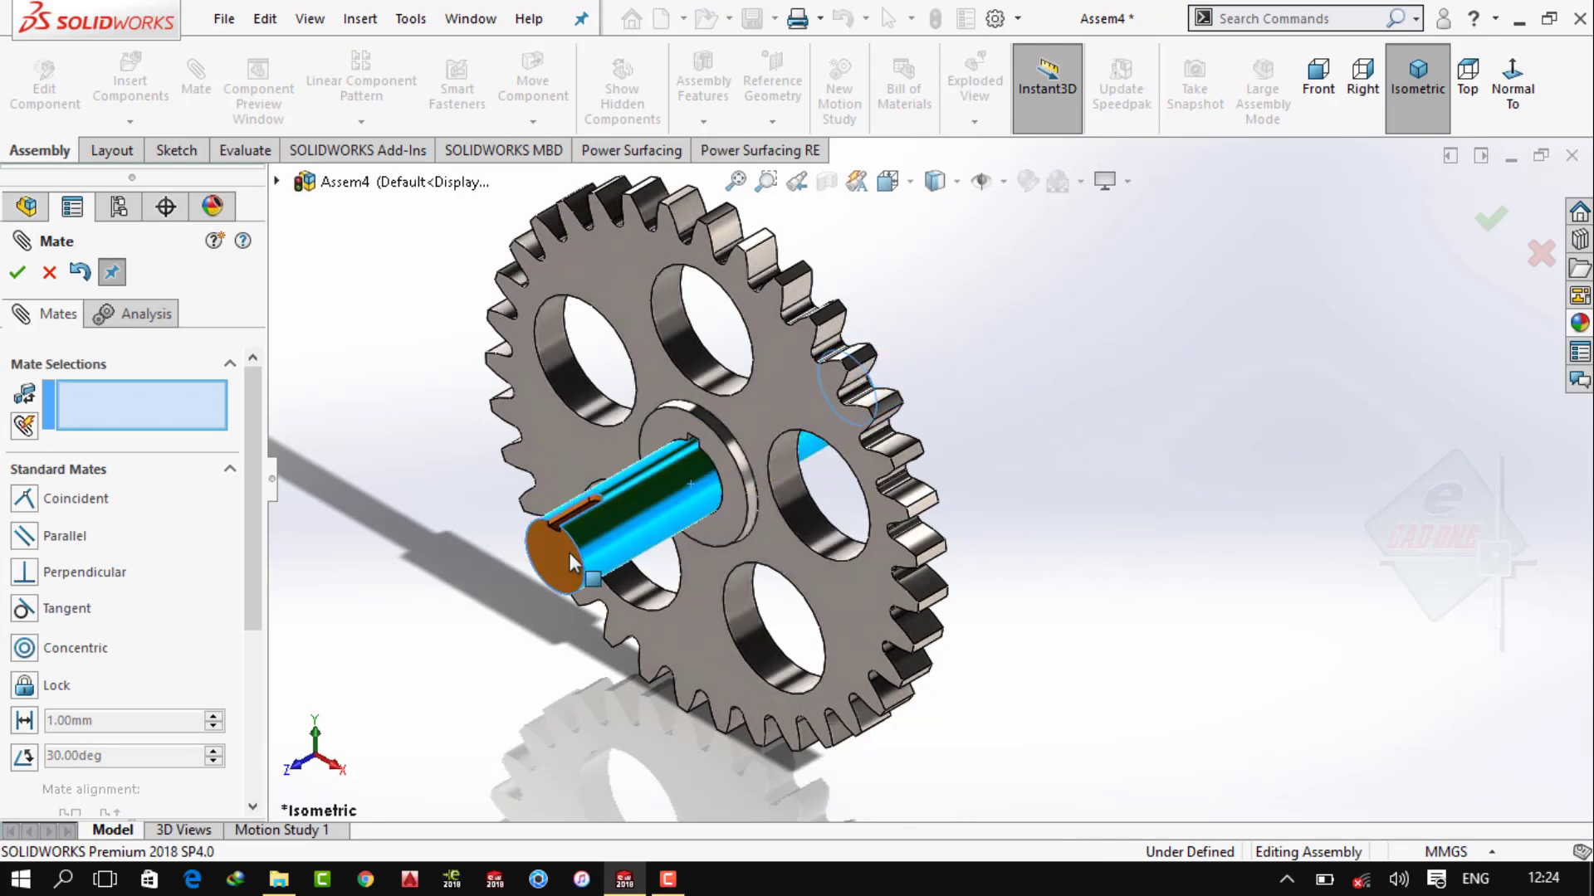
Add two Coincident mates locking the key against the gear hub faces
{"action": "middle_click_drag", "start_coordinate": [478, 571], "coordinate": [657, 519]}
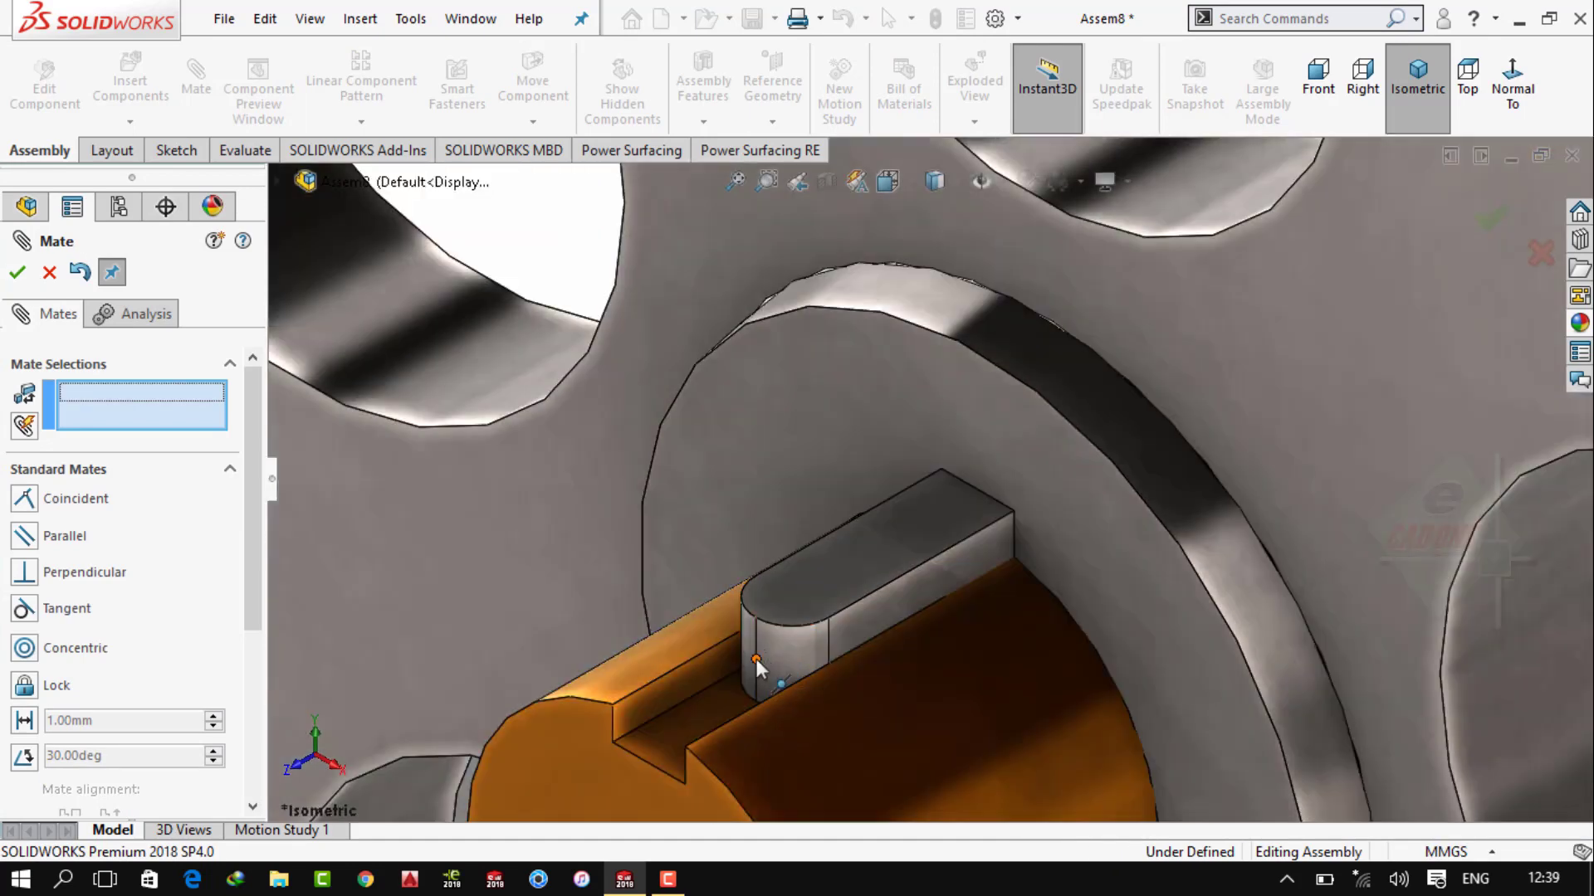
{"action": "left_click", "coordinate": [753, 641]}
{"action": "left_click", "coordinate": [1009, 439]}
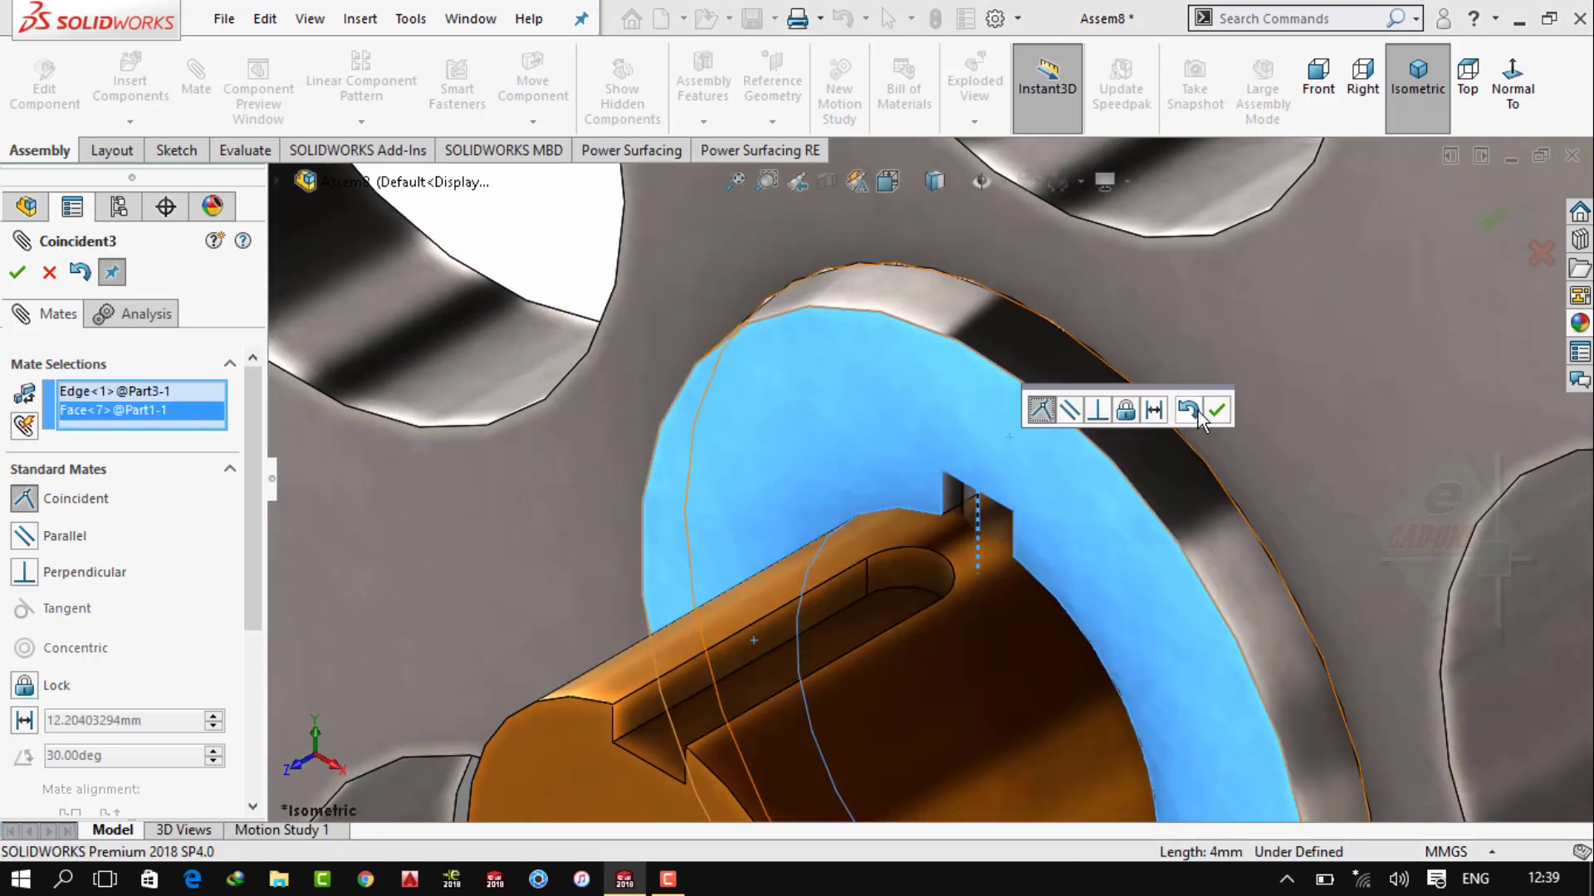
{"action": "left_click", "coordinate": [1217, 410]}
{"action": "left_click", "coordinate": [651, 701]}
{"action": "left_click", "coordinate": [810, 475]}
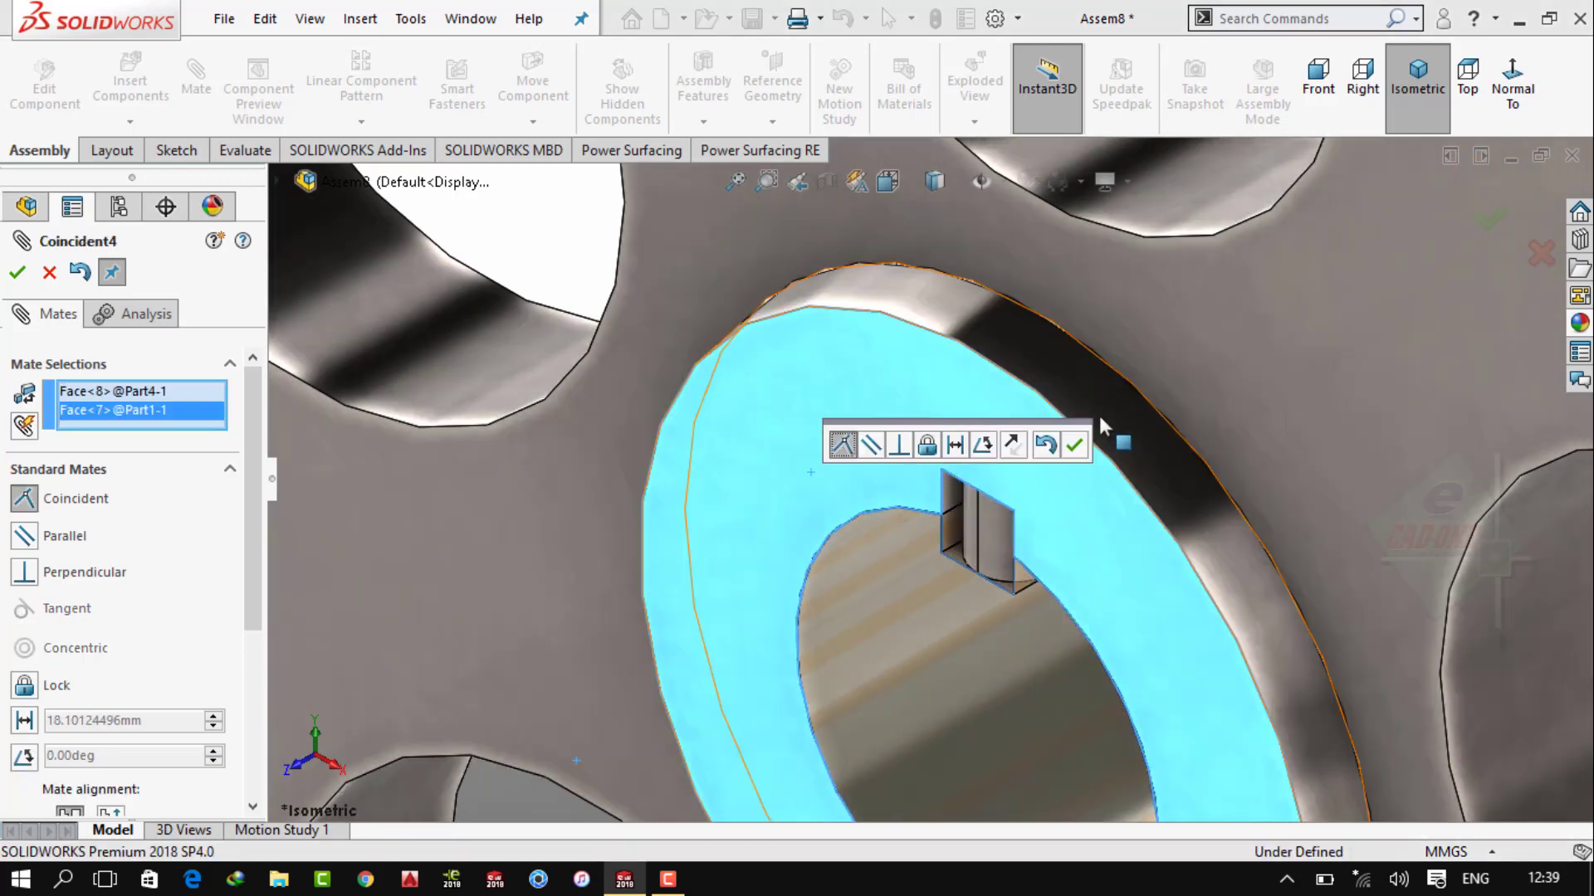
{"action": "left_click", "coordinate": [1074, 446]}
{"action": "scroll", "coordinate": [1018, 471], "scroll_direction": "up", "scroll_amount": 5}
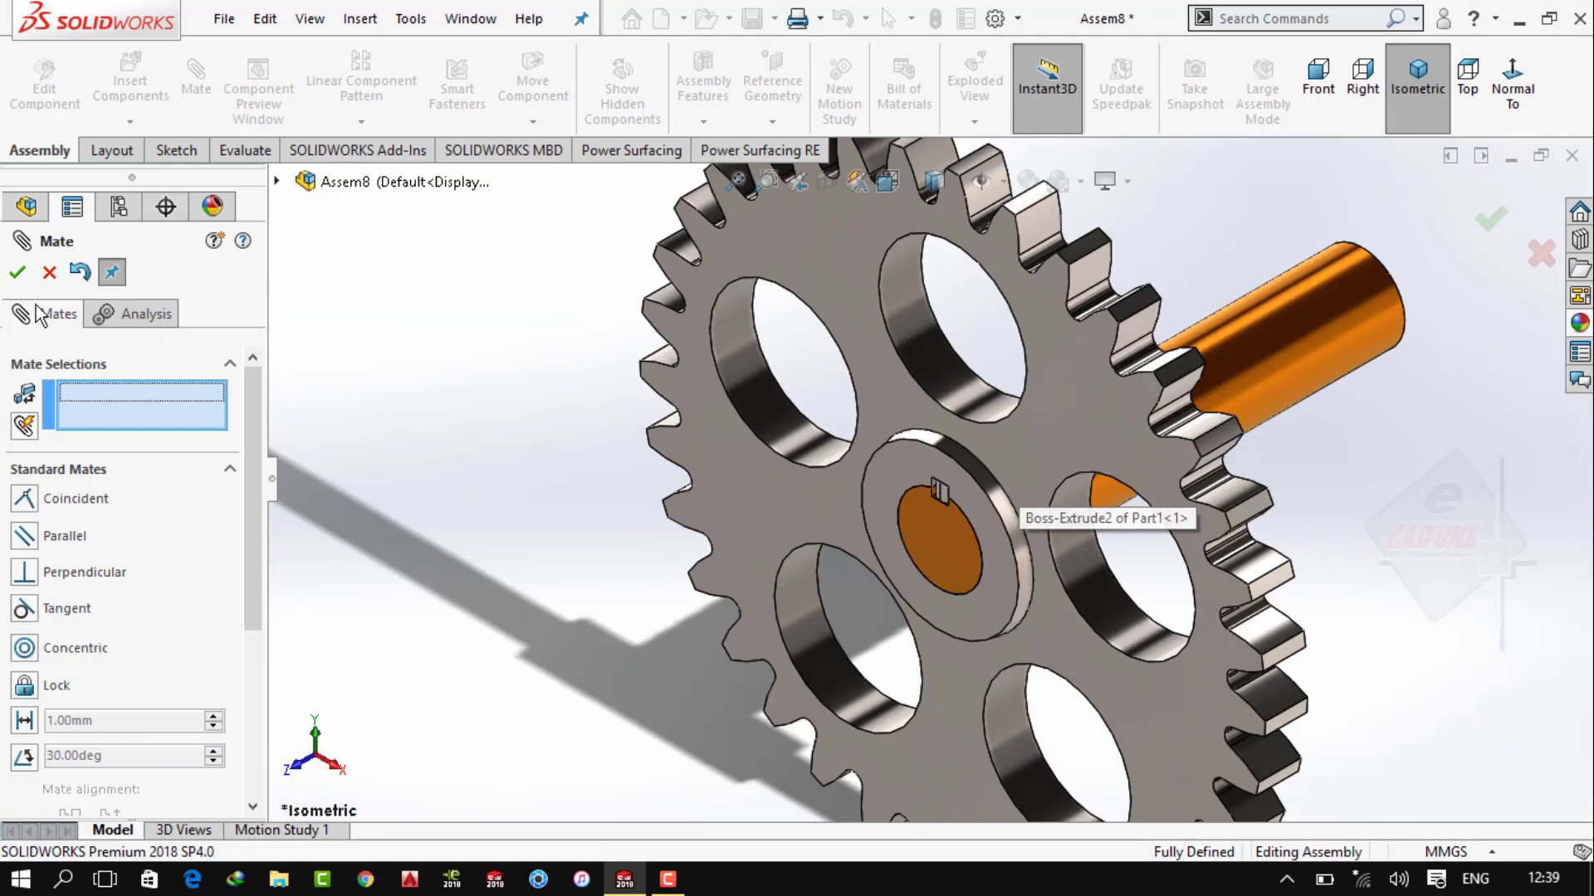
{"action": "left_click", "coordinate": [16, 273]}
{"action": "left_click", "coordinate": [1108, 311]}
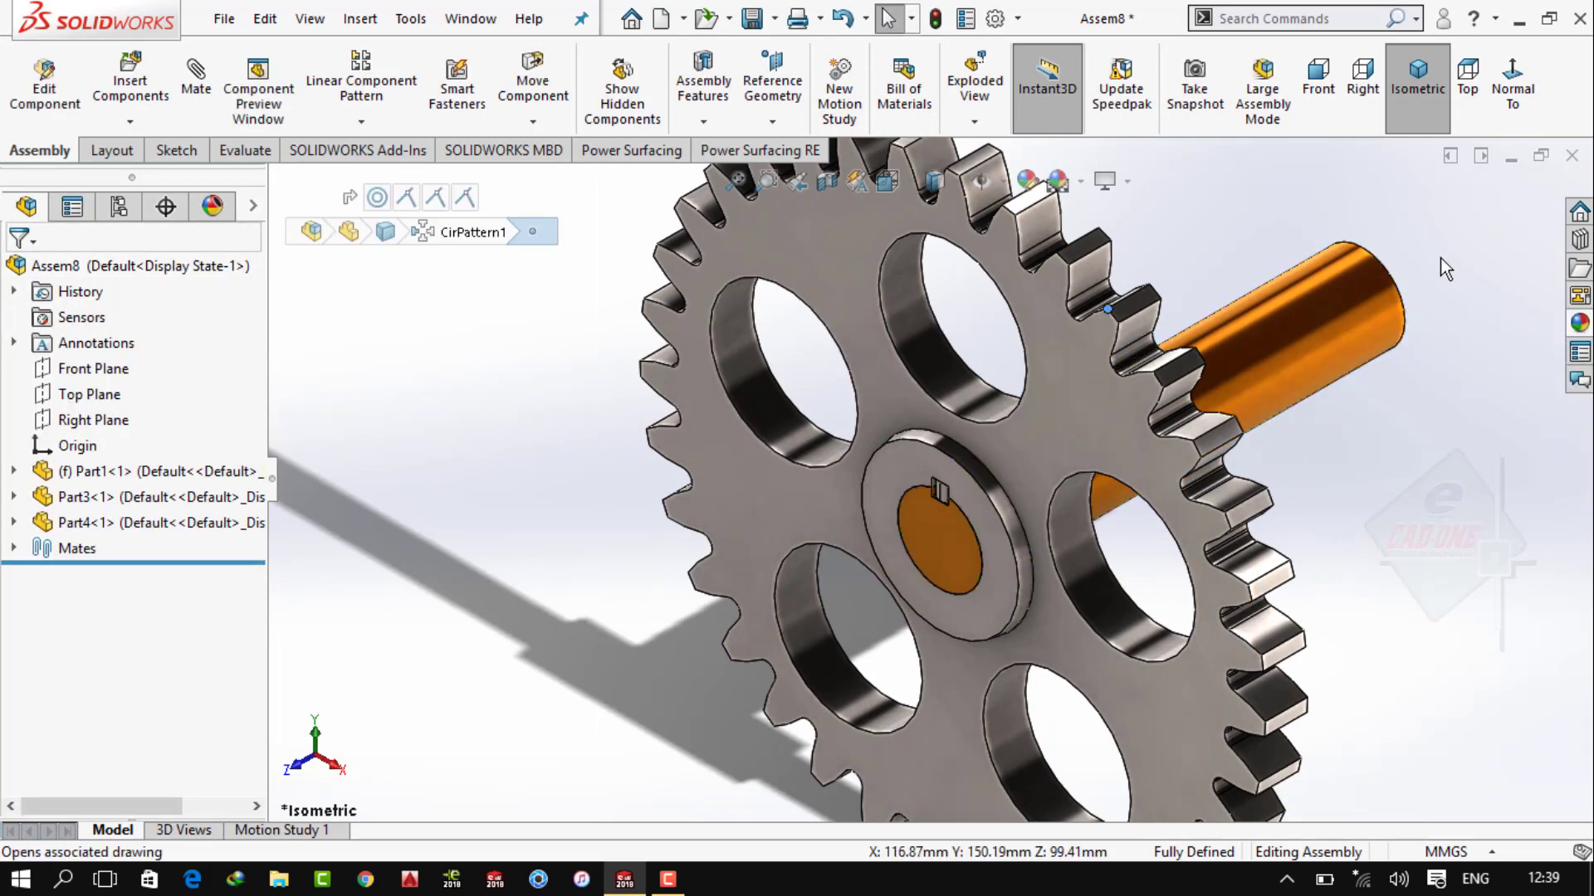
Save the gear-and-shaft assembly to the Desktop as Assem4
{"action": "key", "text": "ctrl+s"}
{"action": "left_click", "coordinate": [859, 382]}
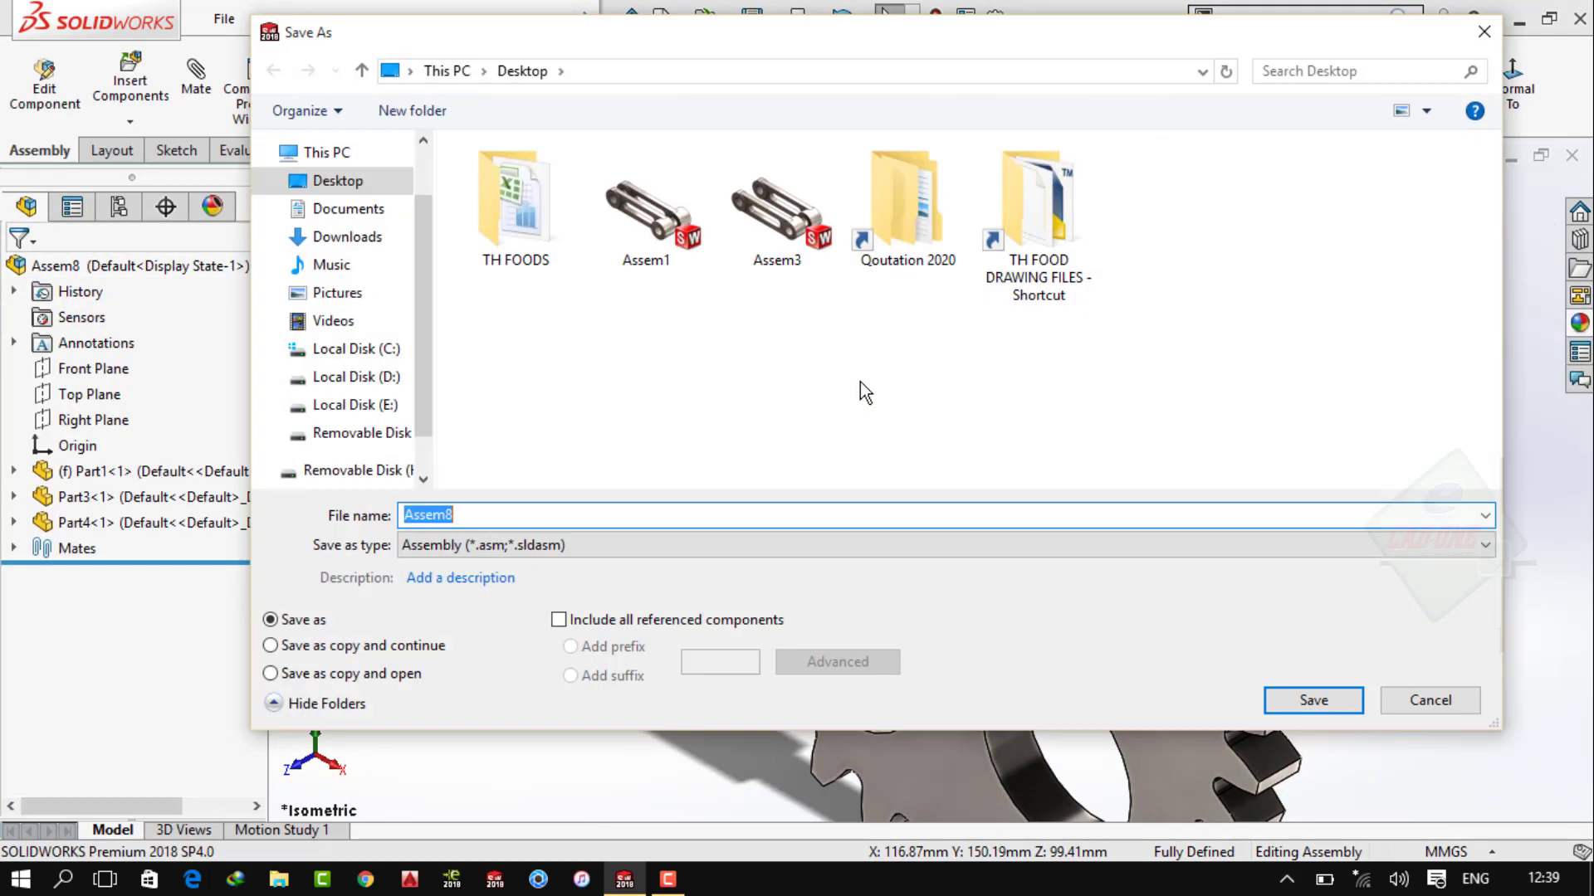
{"action": "left_click", "coordinate": [498, 518]}
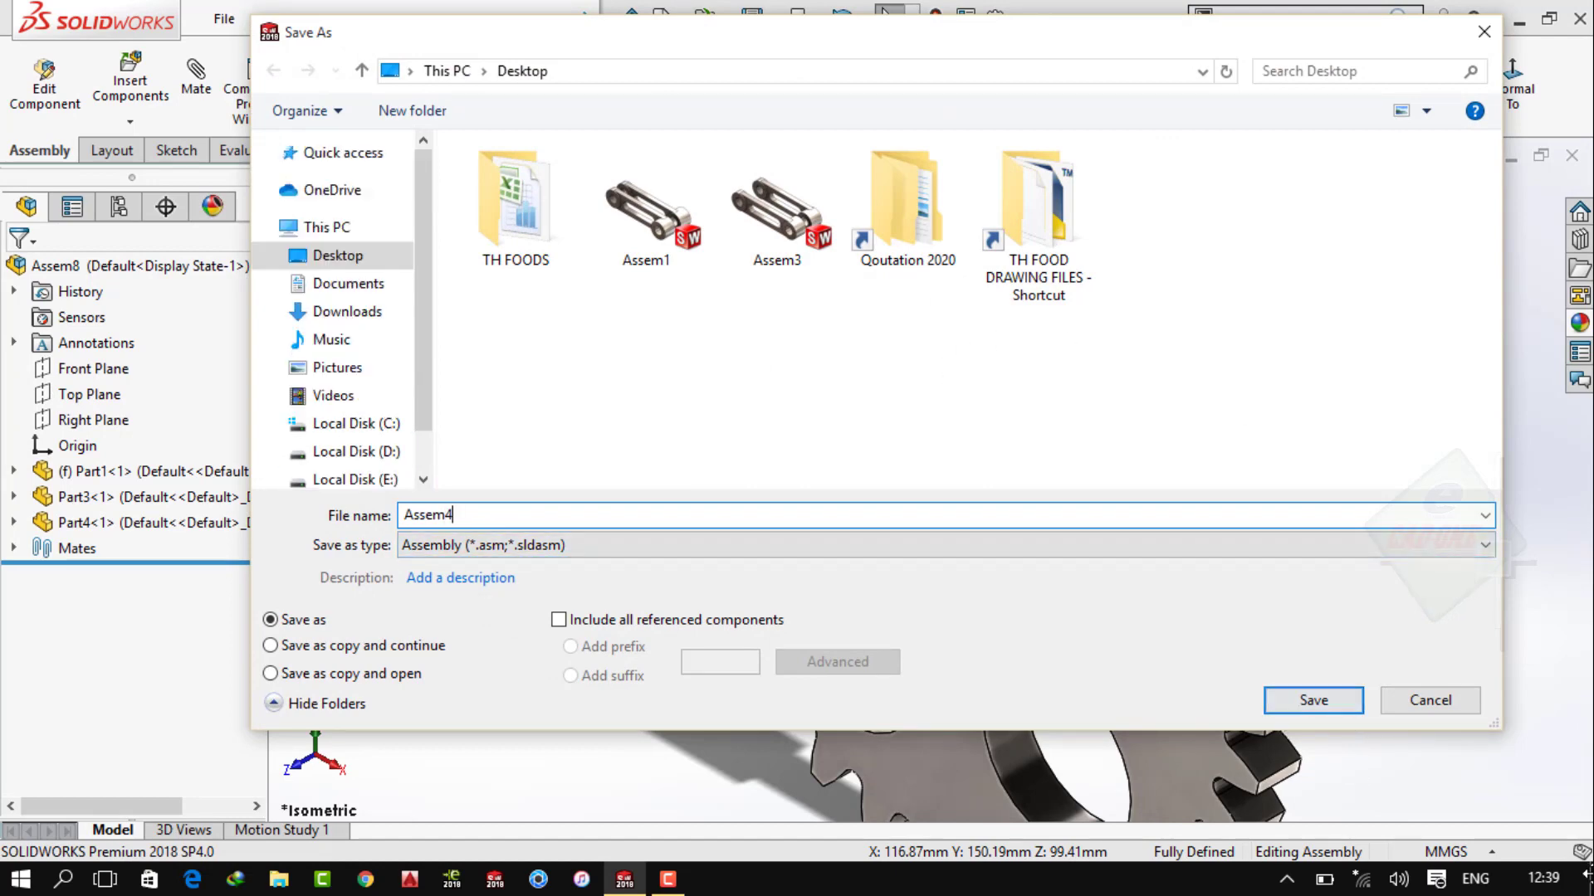
{"action": "left_click", "coordinate": [1345, 700]}
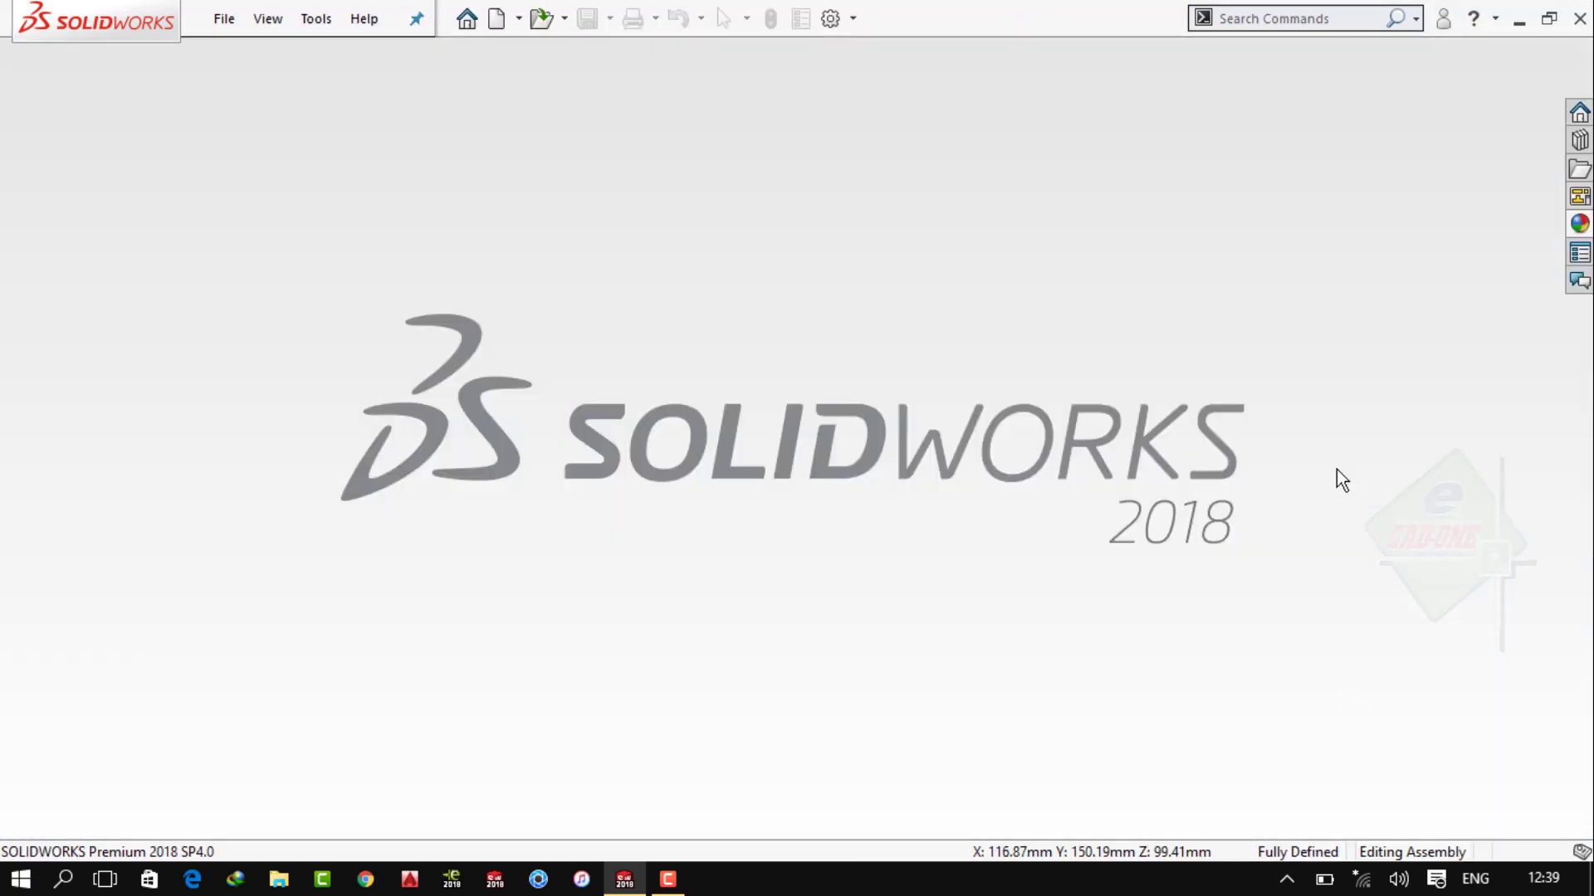
Close Assem4, start a new assembly and choose Part1, Part5 and Part3 to insert
{"action": "left_click", "coordinate": [222, 18]}
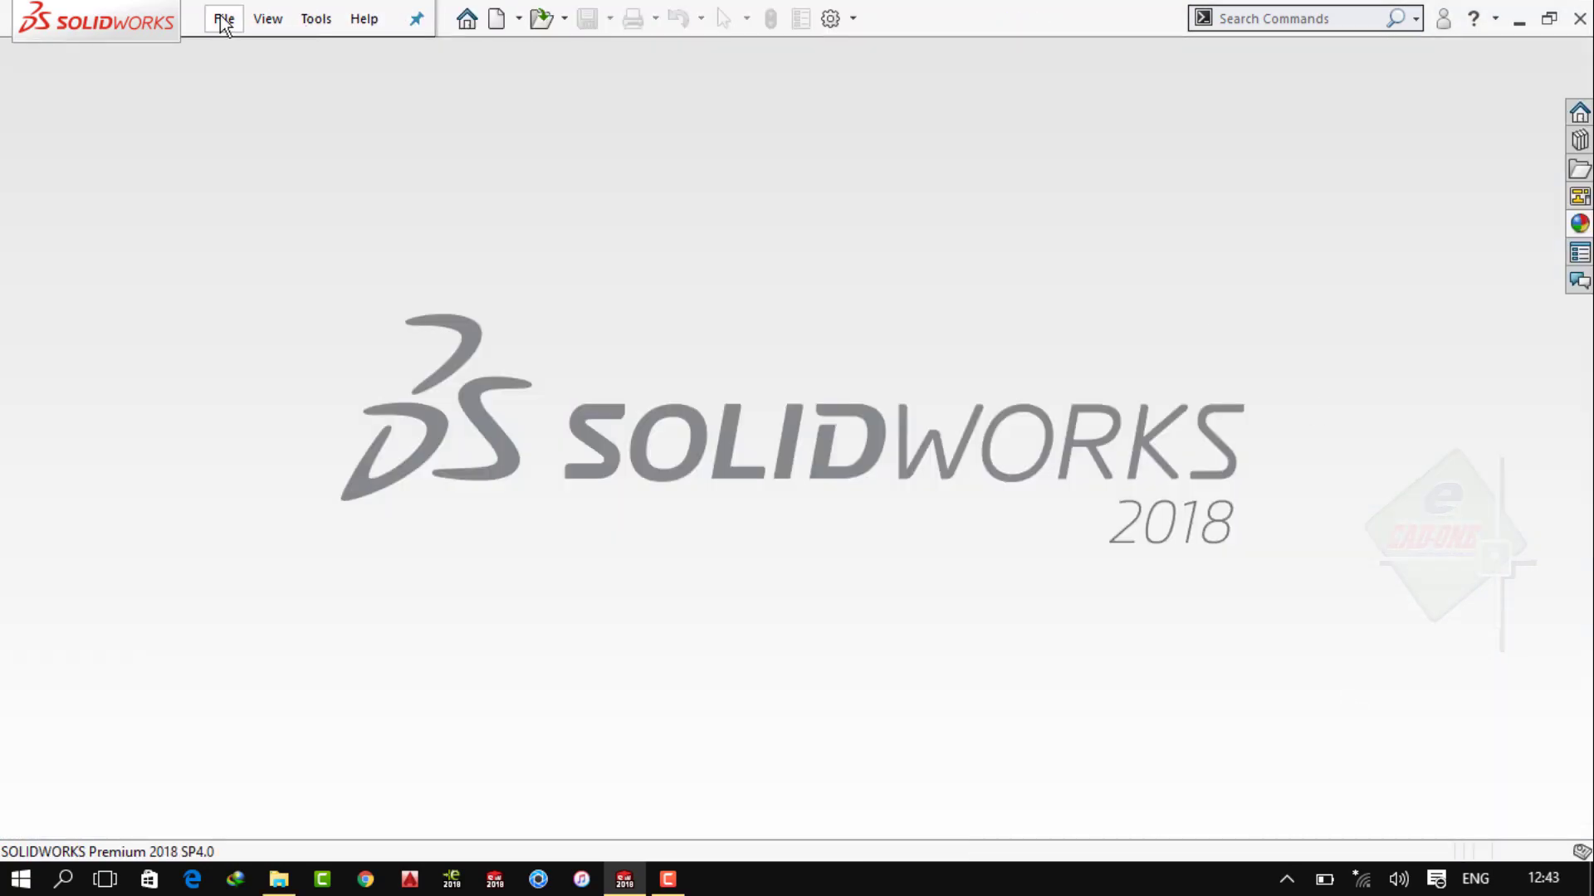
{"action": "left_click", "coordinate": [361, 55]}
{"action": "left_click", "coordinate": [877, 699]}
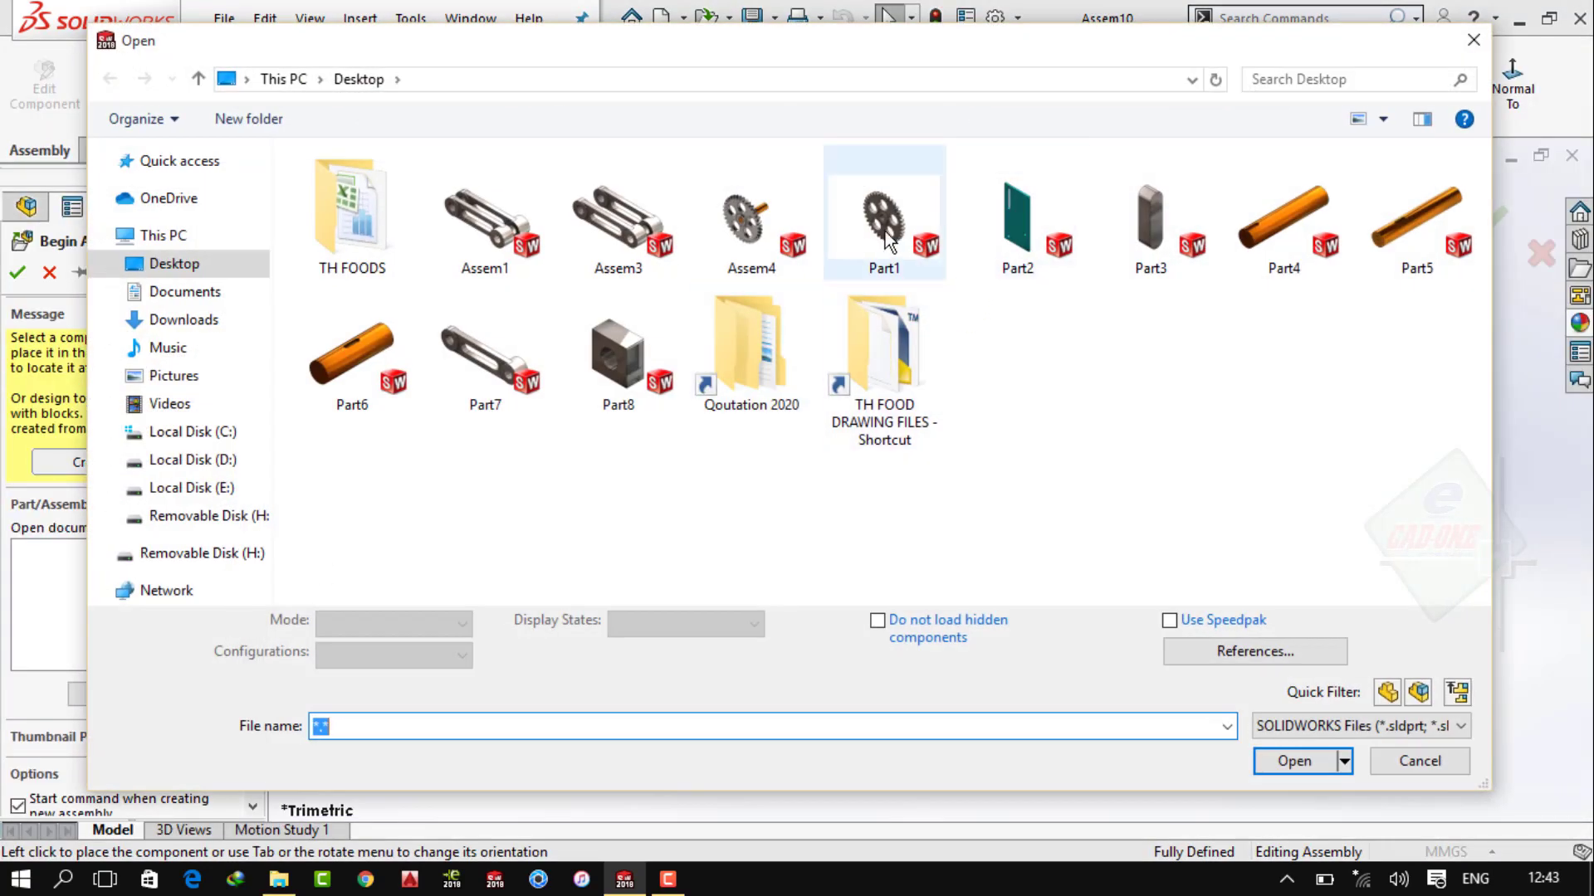
{"action": "left_click", "coordinate": [885, 231]}
{"action": "left_click", "coordinate": [1258, 232], "text": "ctrl"}
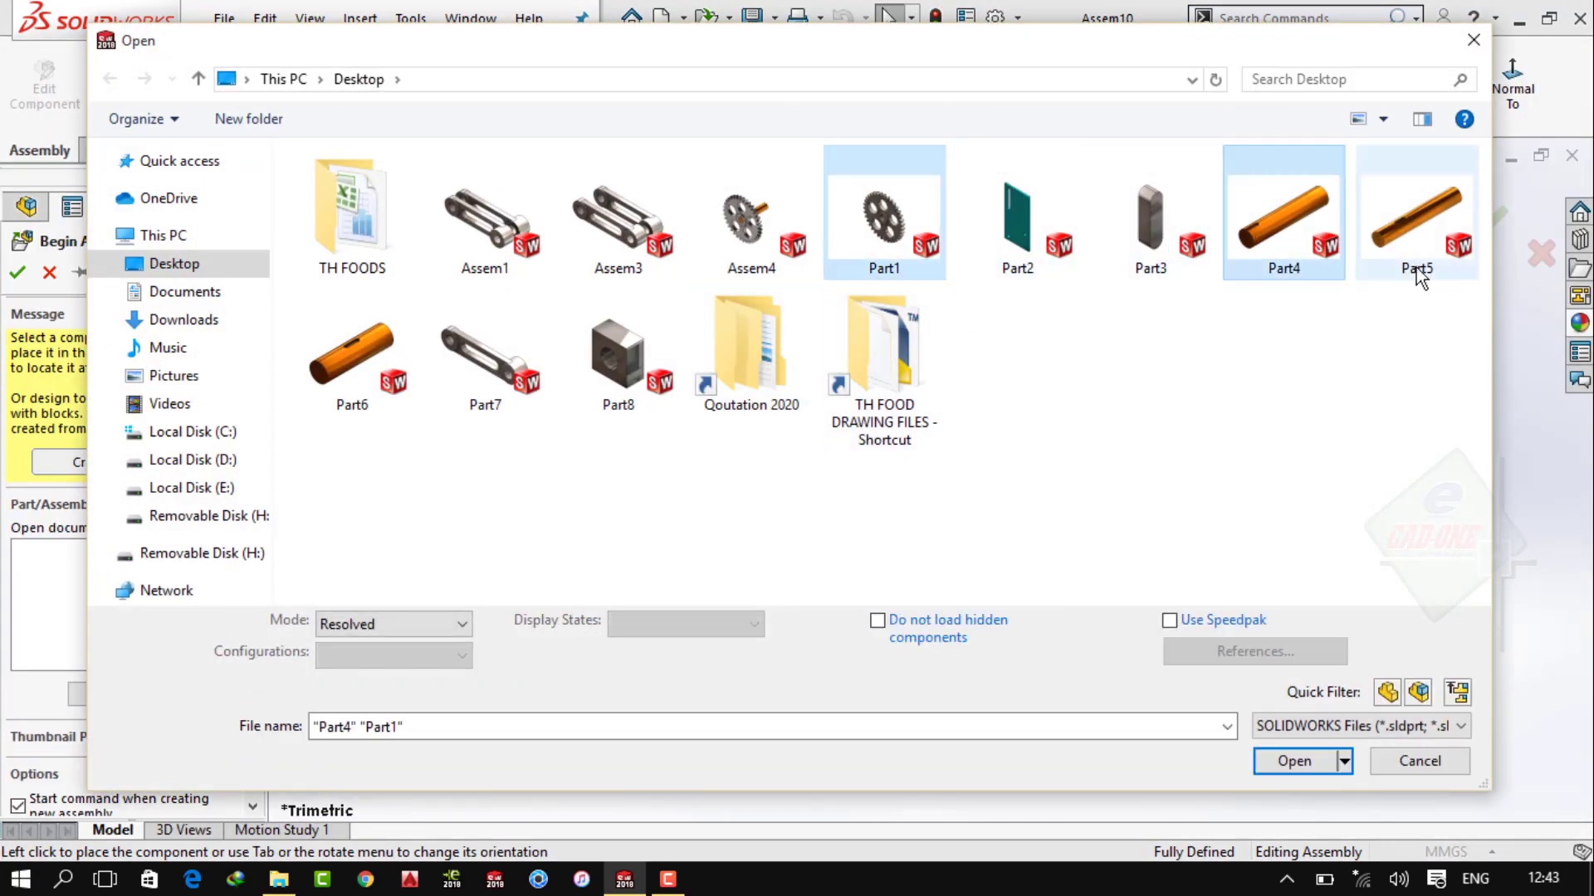
{"action": "left_click", "coordinate": [1415, 229], "text": "ctrl"}
{"action": "left_click", "coordinate": [1269, 236], "text": "ctrl"}
{"action": "left_click", "coordinate": [1205, 267], "text": "ctrl"}
{"action": "left_click", "coordinate": [1294, 761]}
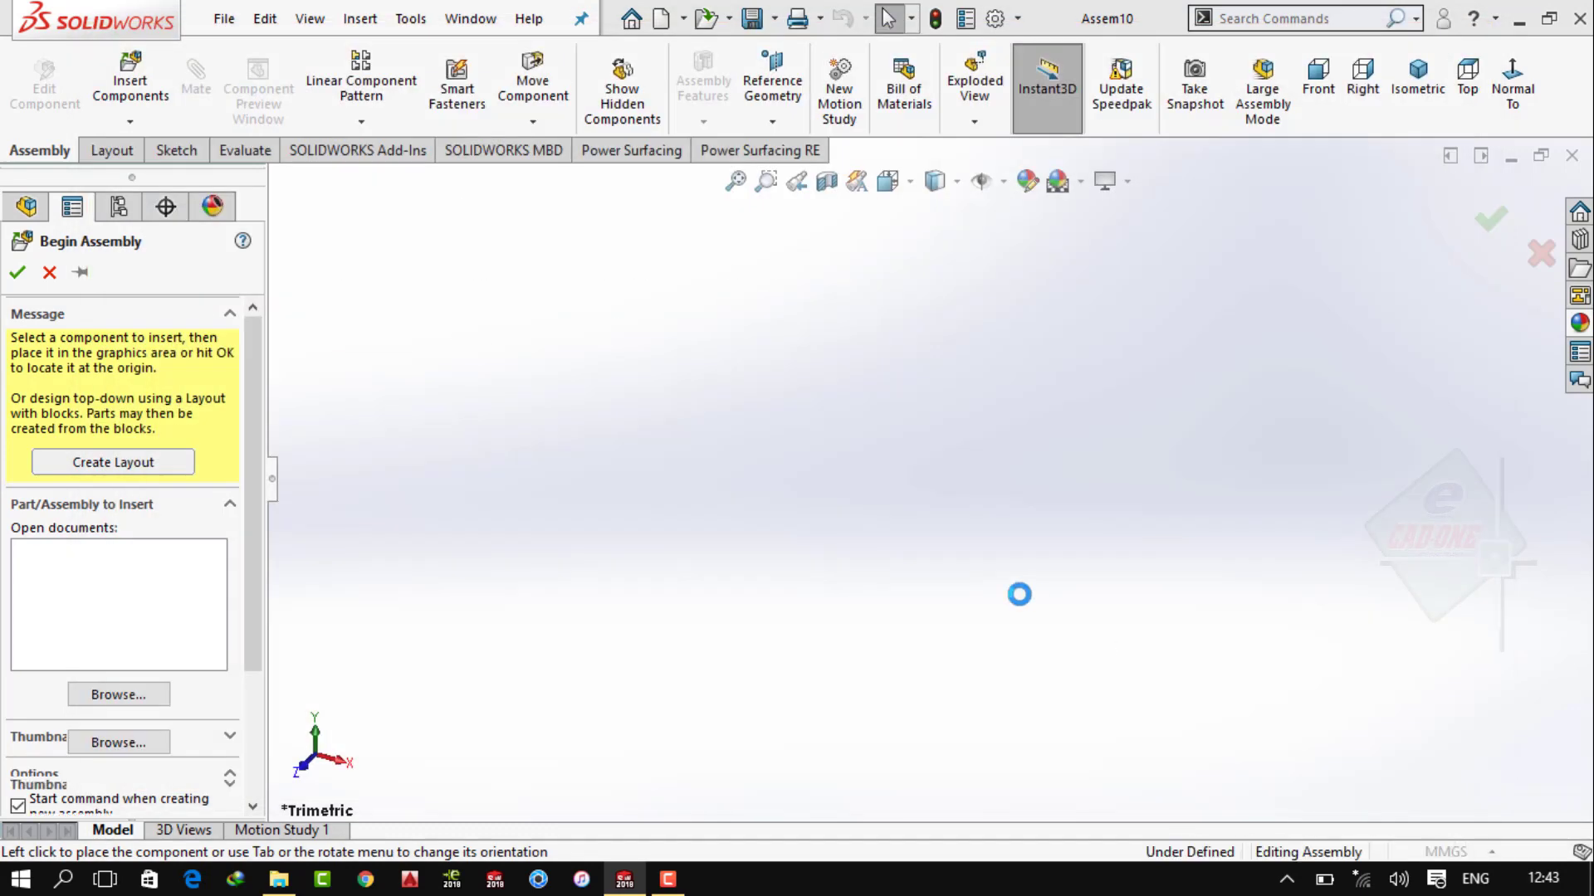
Place the gear at the origin, then the shaft and the key
{"action": "left_click", "coordinate": [954, 491]}
{"action": "scroll", "coordinate": [764, 523], "scroll_direction": "up", "scroll_amount": 2}
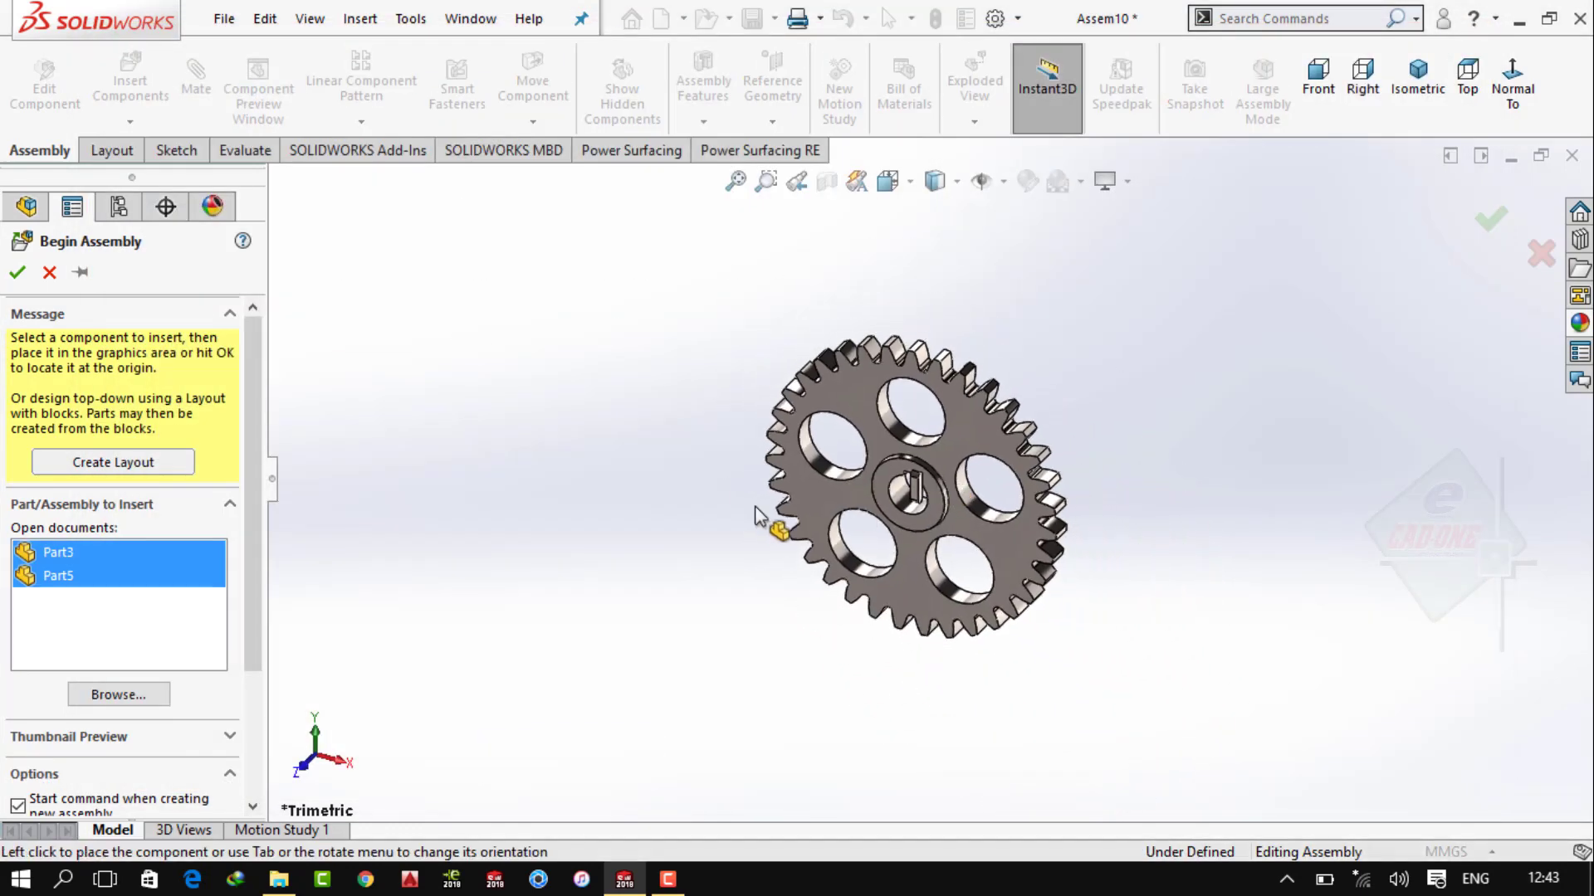
{"action": "left_click", "coordinate": [744, 509]}
{"action": "left_click", "coordinate": [743, 507]}
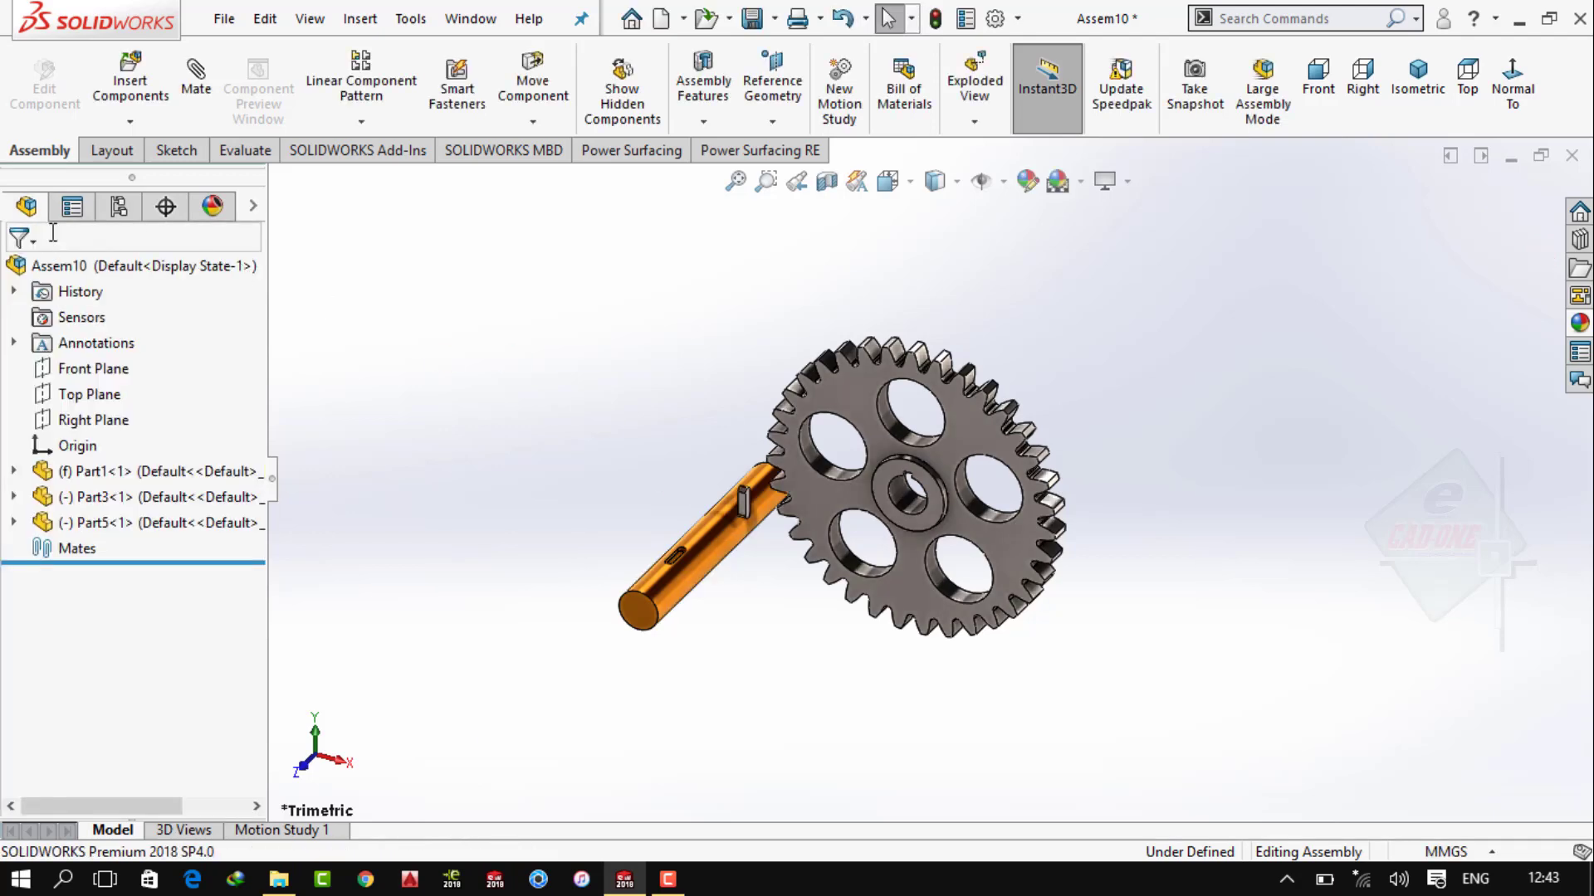
Mate the shaft concentric with the gear bore
{"action": "left_click", "coordinate": [709, 525]}
{"action": "left_click", "coordinate": [917, 467]}
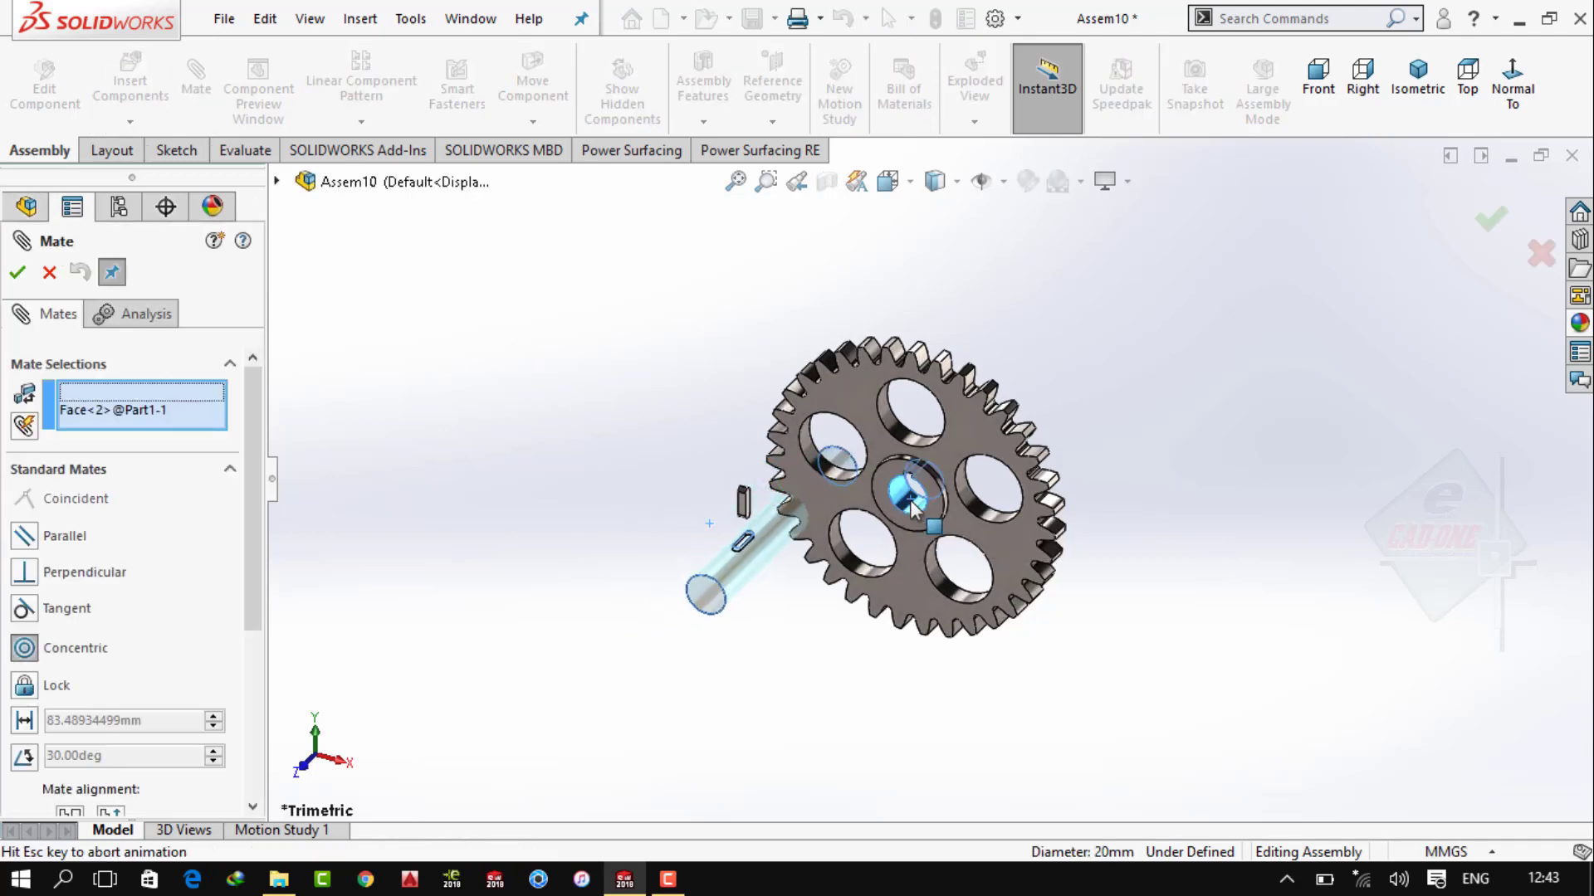
{"action": "left_click", "coordinate": [1201, 538]}
{"action": "scroll", "coordinate": [915, 490], "scroll_direction": "down", "scroll_amount": 3}
{"action": "scroll", "coordinate": [914, 490], "scroll_direction": "down", "scroll_amount": 2}
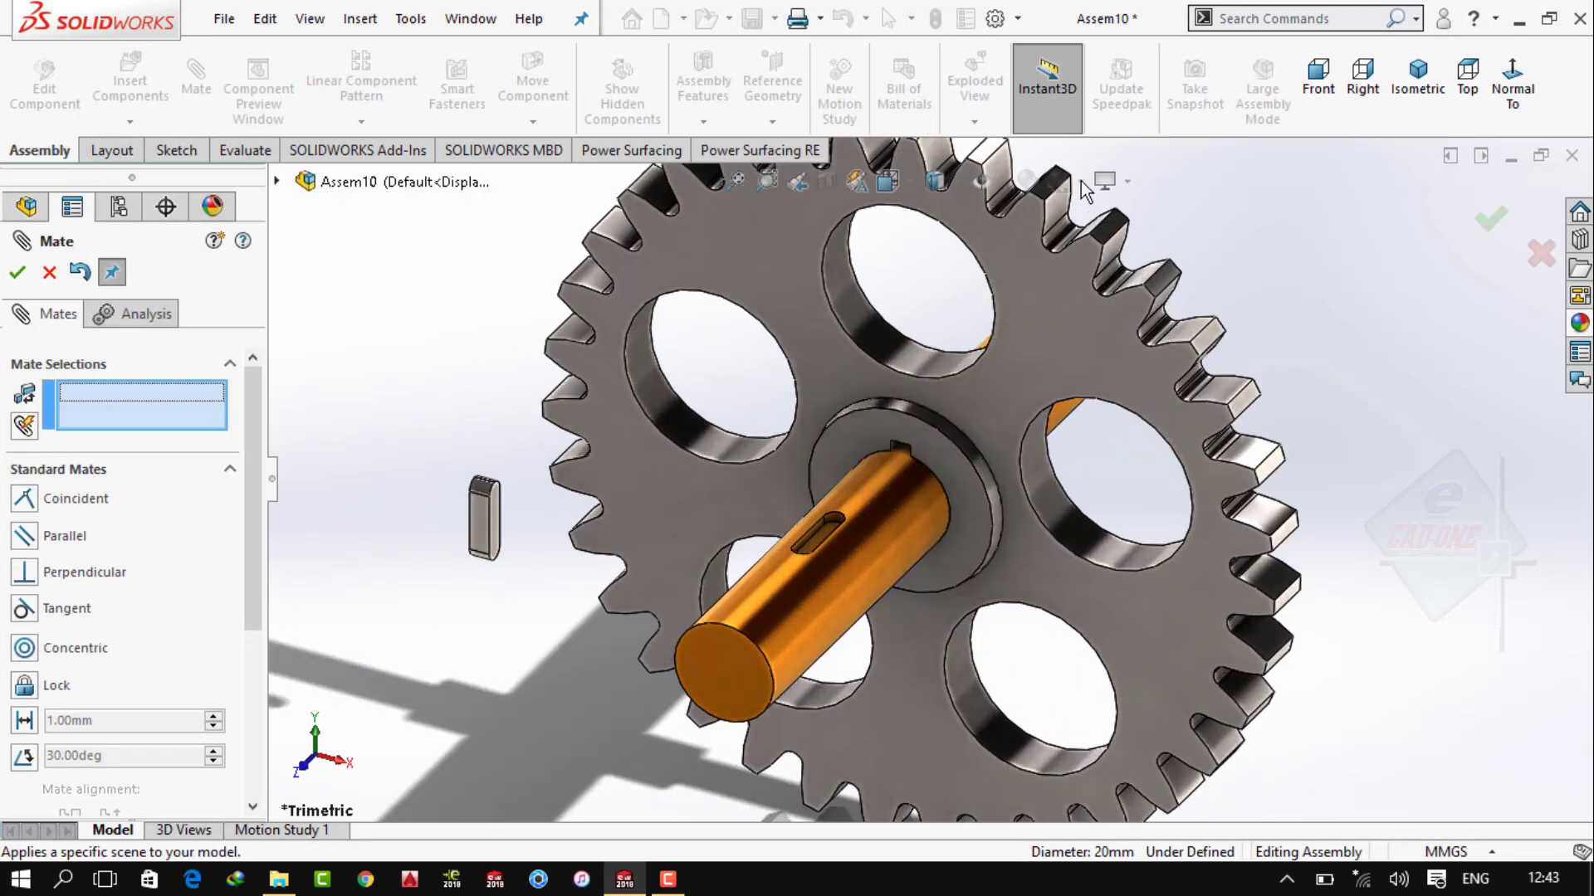
Close the mate and apply a darker scene to the model
{"action": "left_click", "coordinate": [49, 272]}
{"action": "left_click", "coordinate": [1079, 181]}
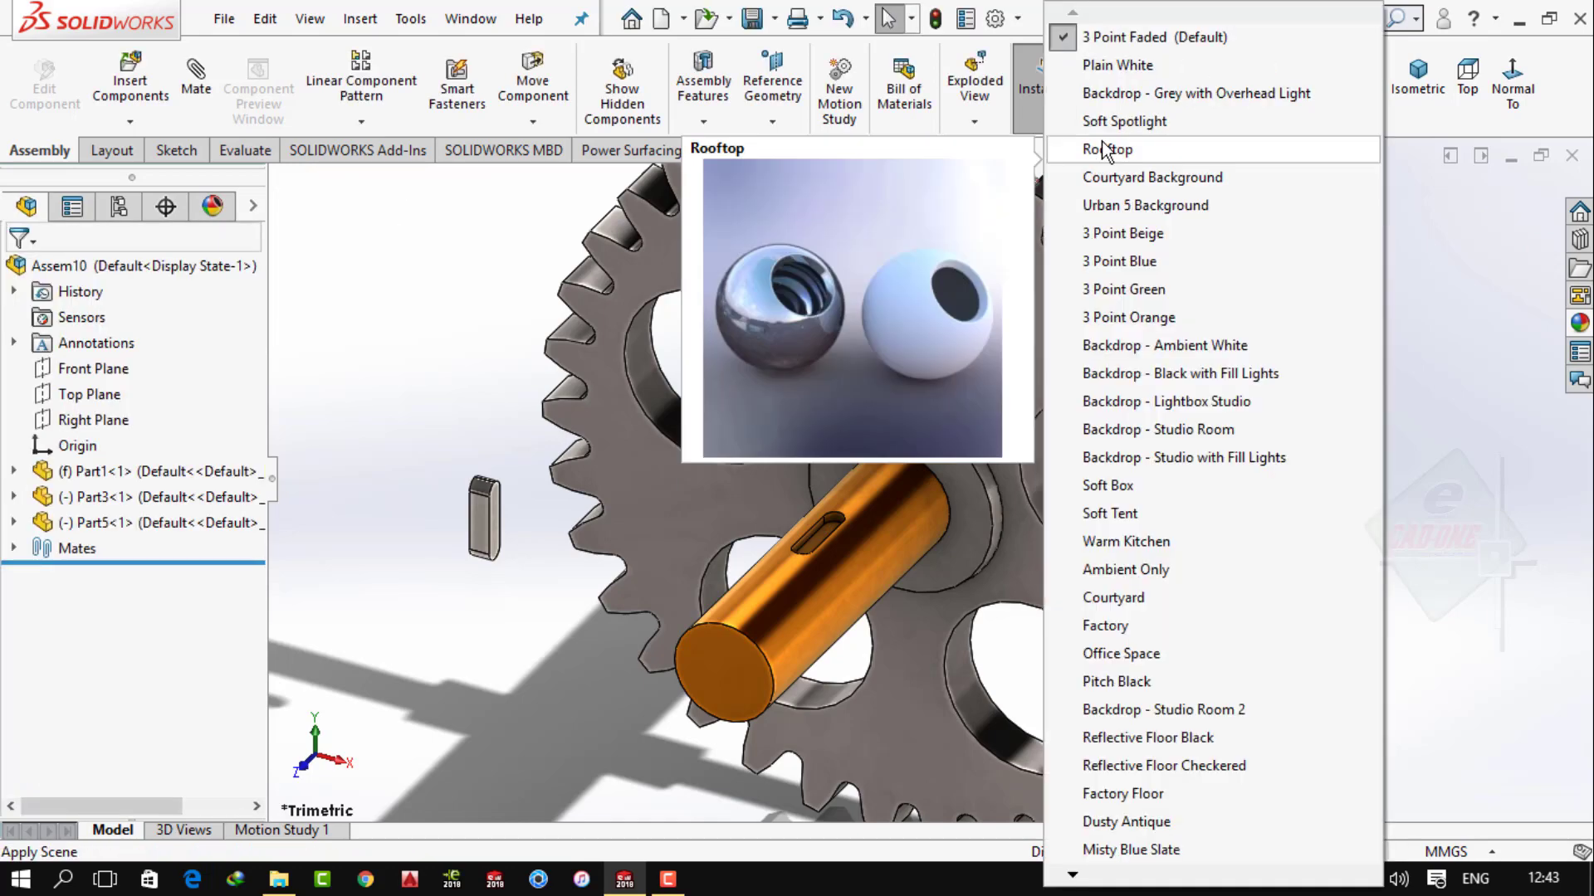
{"action": "left_click", "coordinate": [1108, 149]}
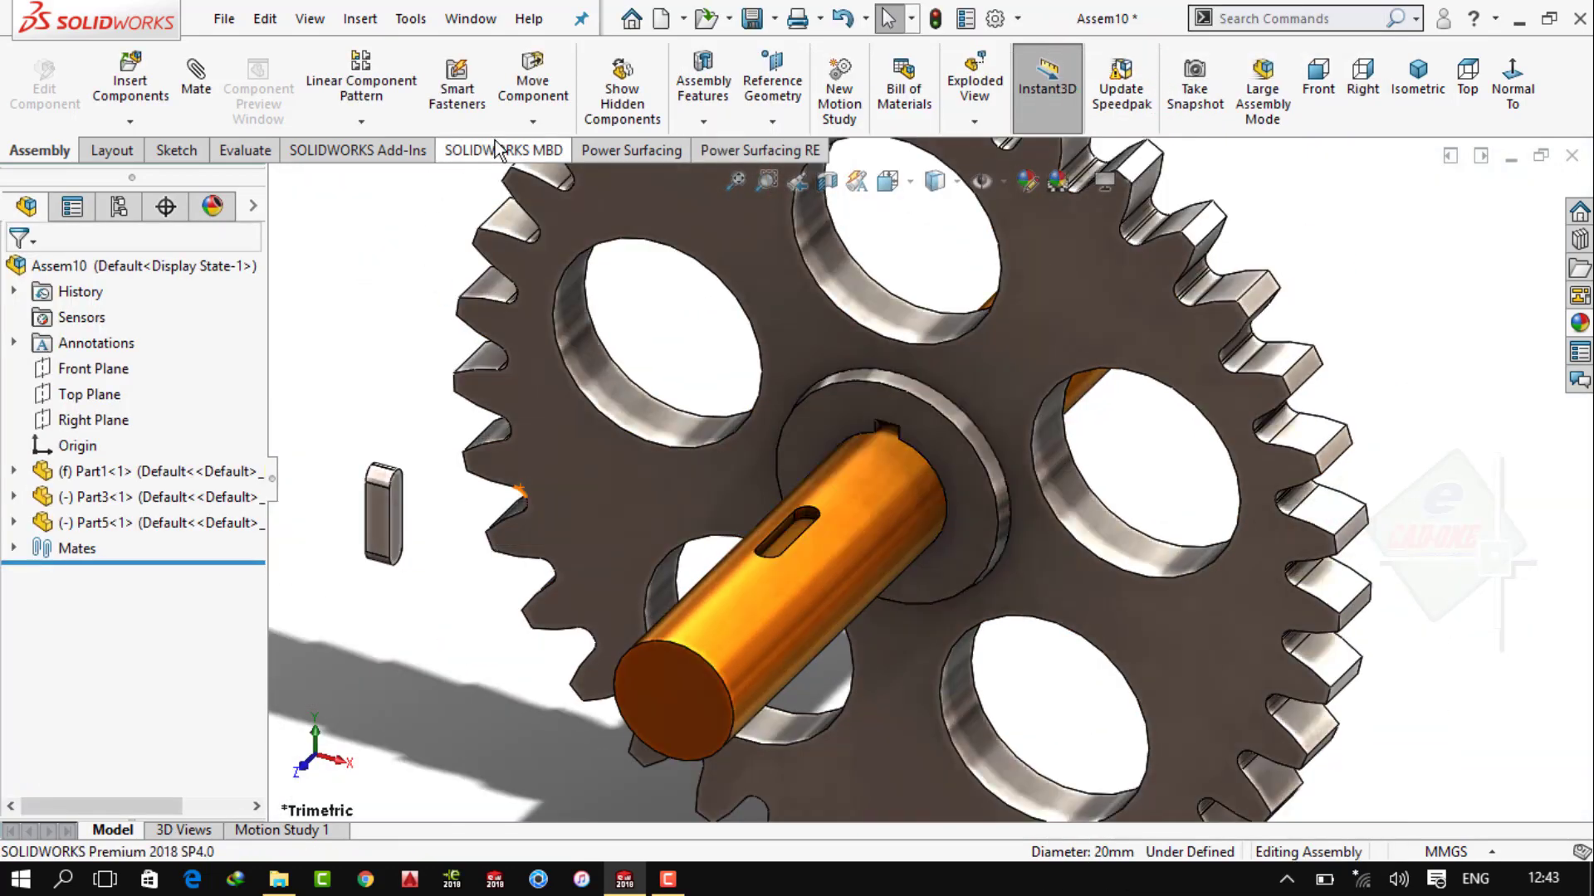
Rotate the loose key component to line it up with the keyway
{"action": "left_click", "coordinate": [533, 121]}
{"action": "left_click", "coordinate": [587, 177]}
{"action": "left_click_drag", "start_coordinate": [384, 510], "coordinate": [400, 525]}
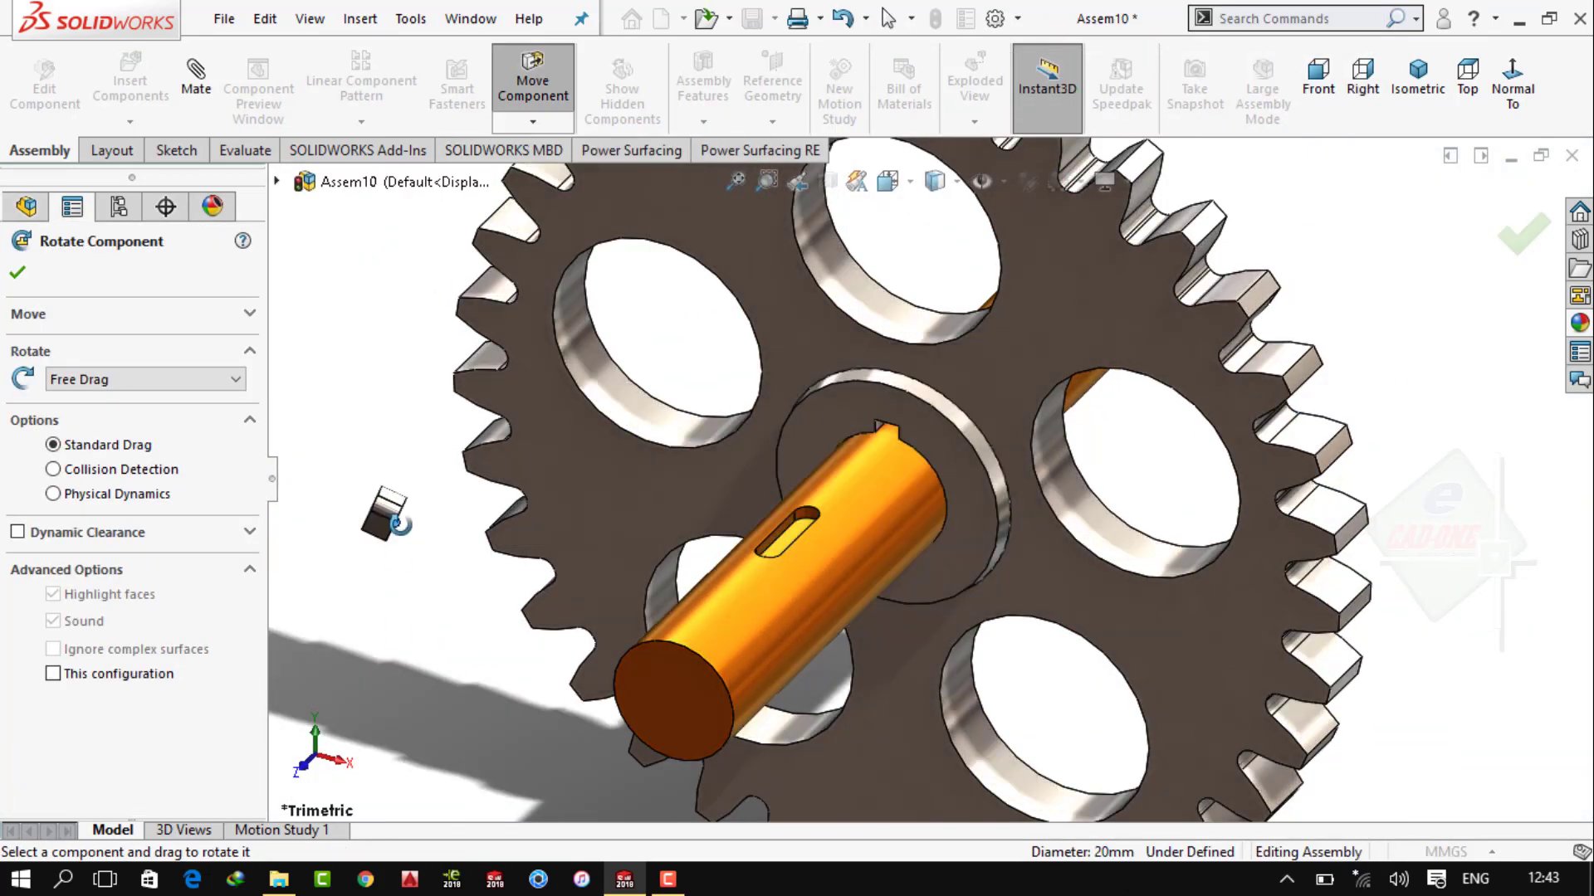
{"action": "left_click_drag", "start_coordinate": [447, 458], "coordinate": [376, 473]}
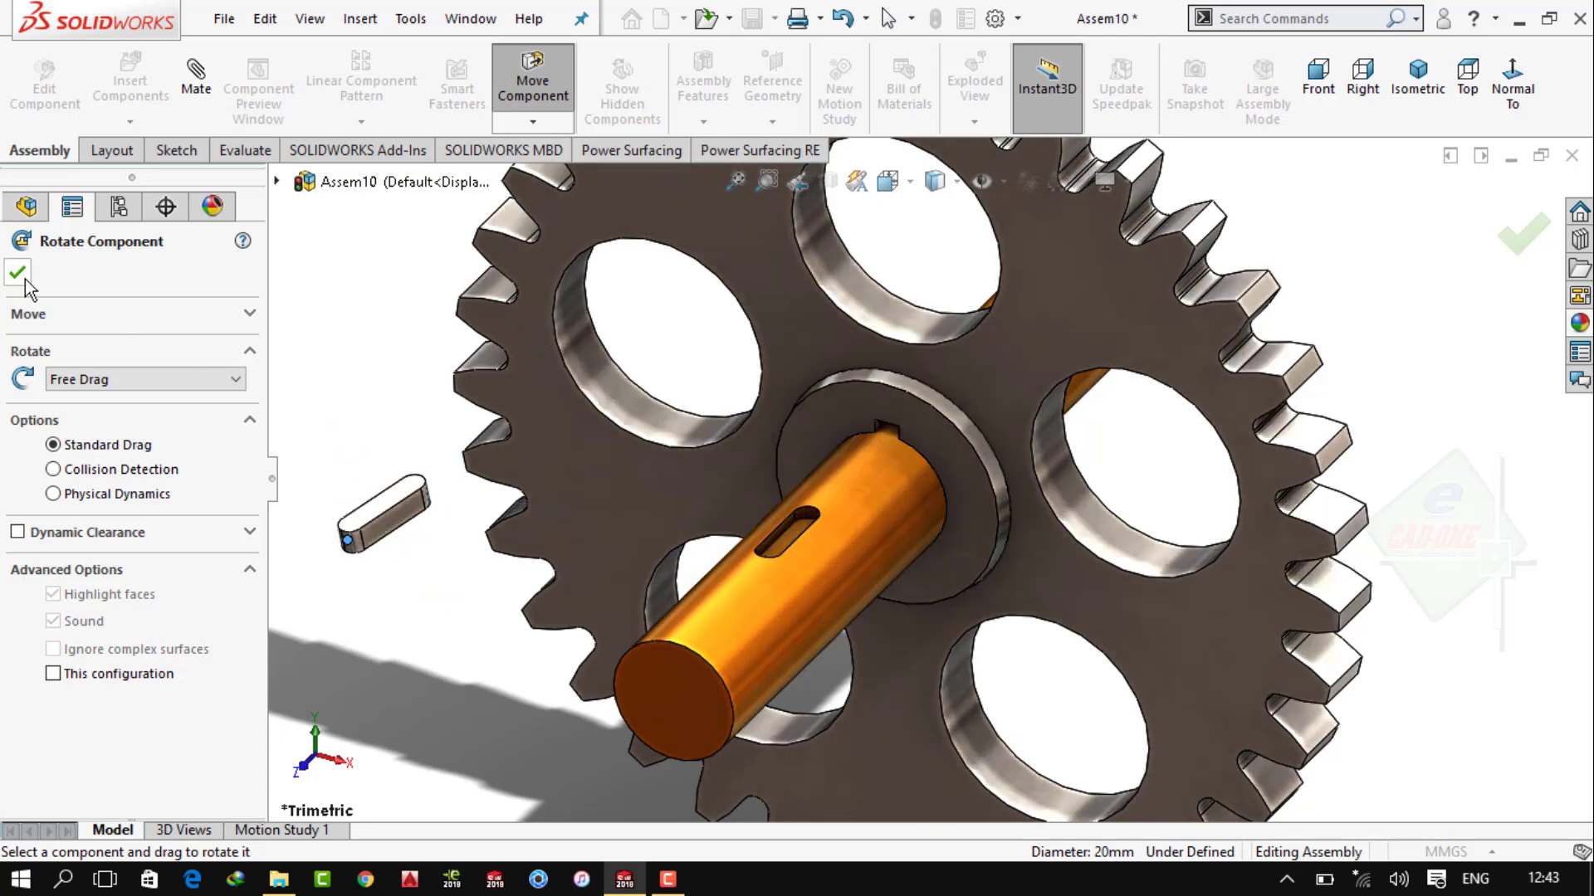
{"action": "left_click", "coordinate": [17, 272]}
Mate the key's flat bottom face coincident with the shaft keyway face
{"action": "left_click", "coordinate": [197, 79]}
{"action": "scroll", "coordinate": [401, 520], "scroll_direction": "down", "scroll_amount": 3}
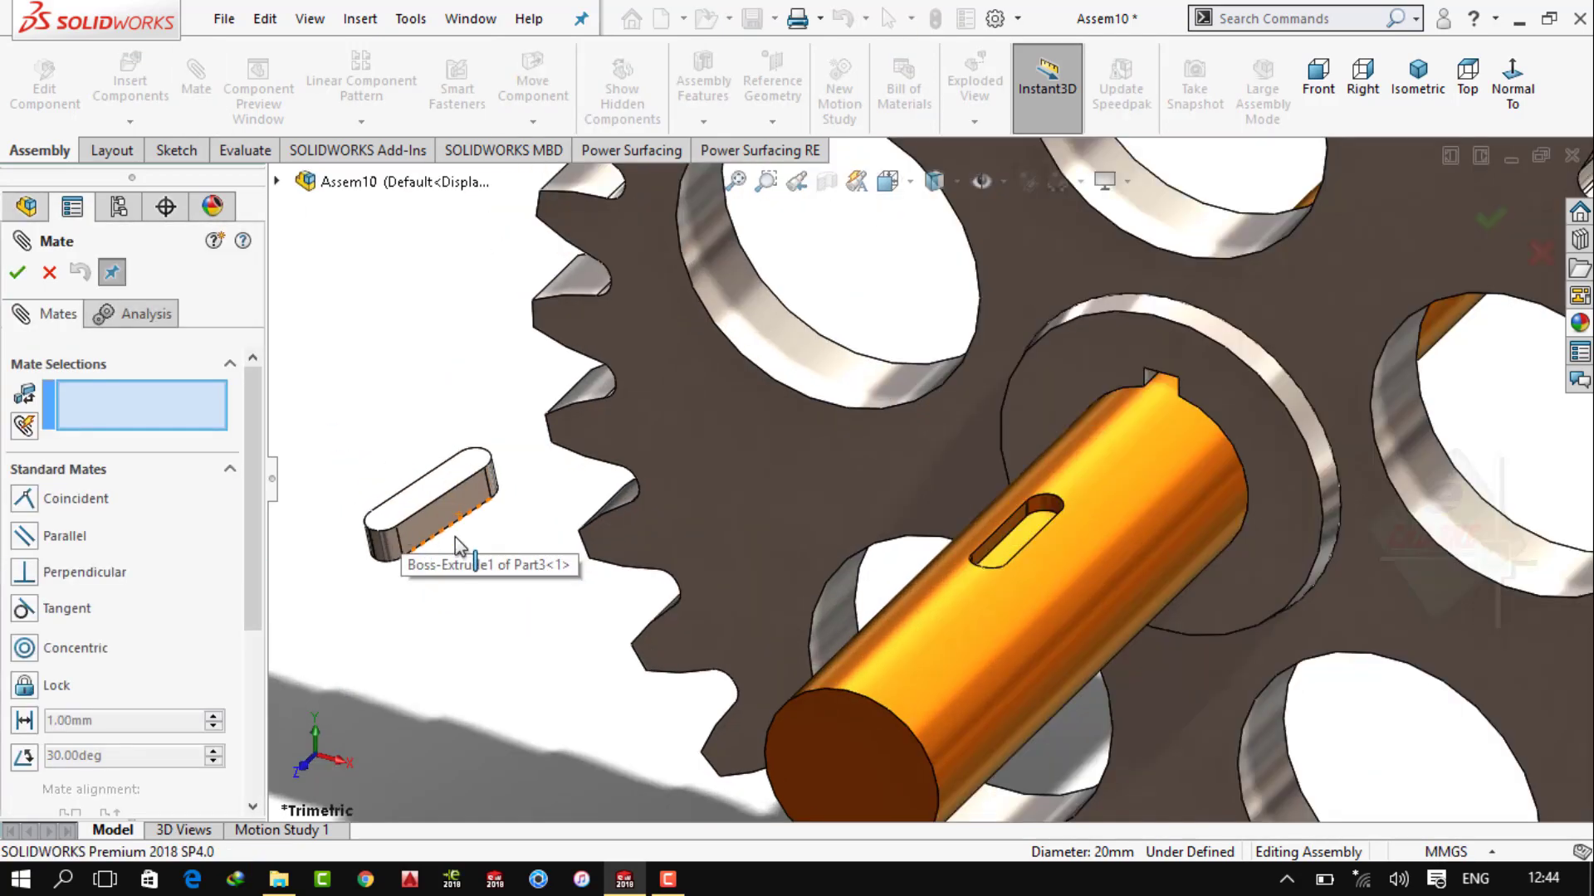
{"action": "mouse_move", "coordinate": [455, 536]}
{"action": "middle_mouse_down"}
{"action": "mouse_move", "coordinate": [470, 427]}
{"action": "mouse_move", "coordinate": [1079, 614]}
{"action": "middle_mouse_up"}
{"action": "left_click", "coordinate": [413, 464]}
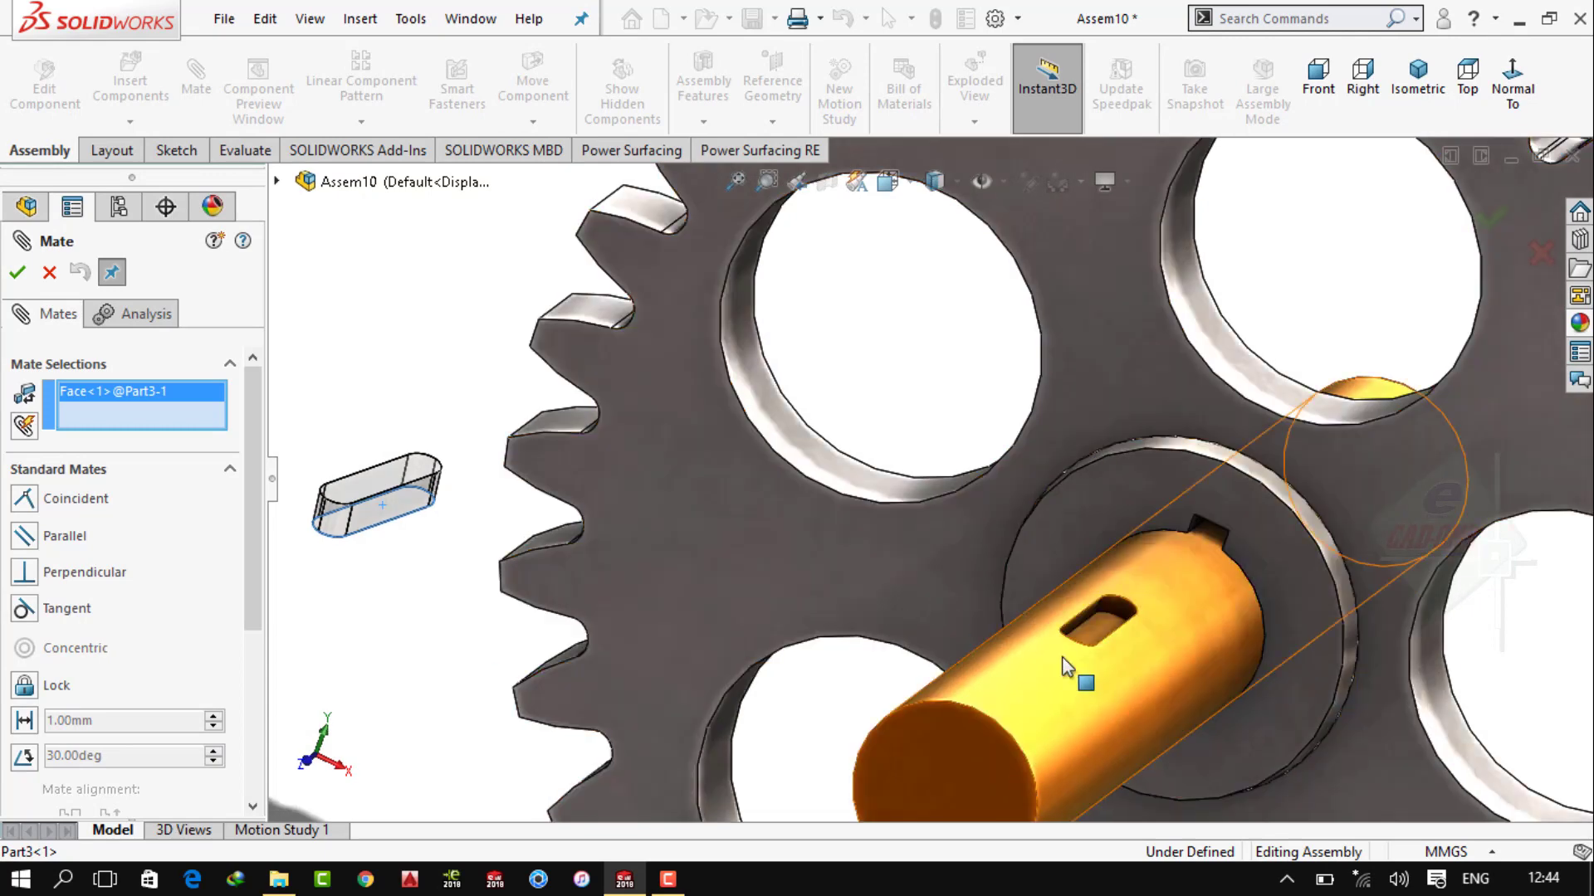
{"action": "left_click", "coordinate": [1099, 626]}
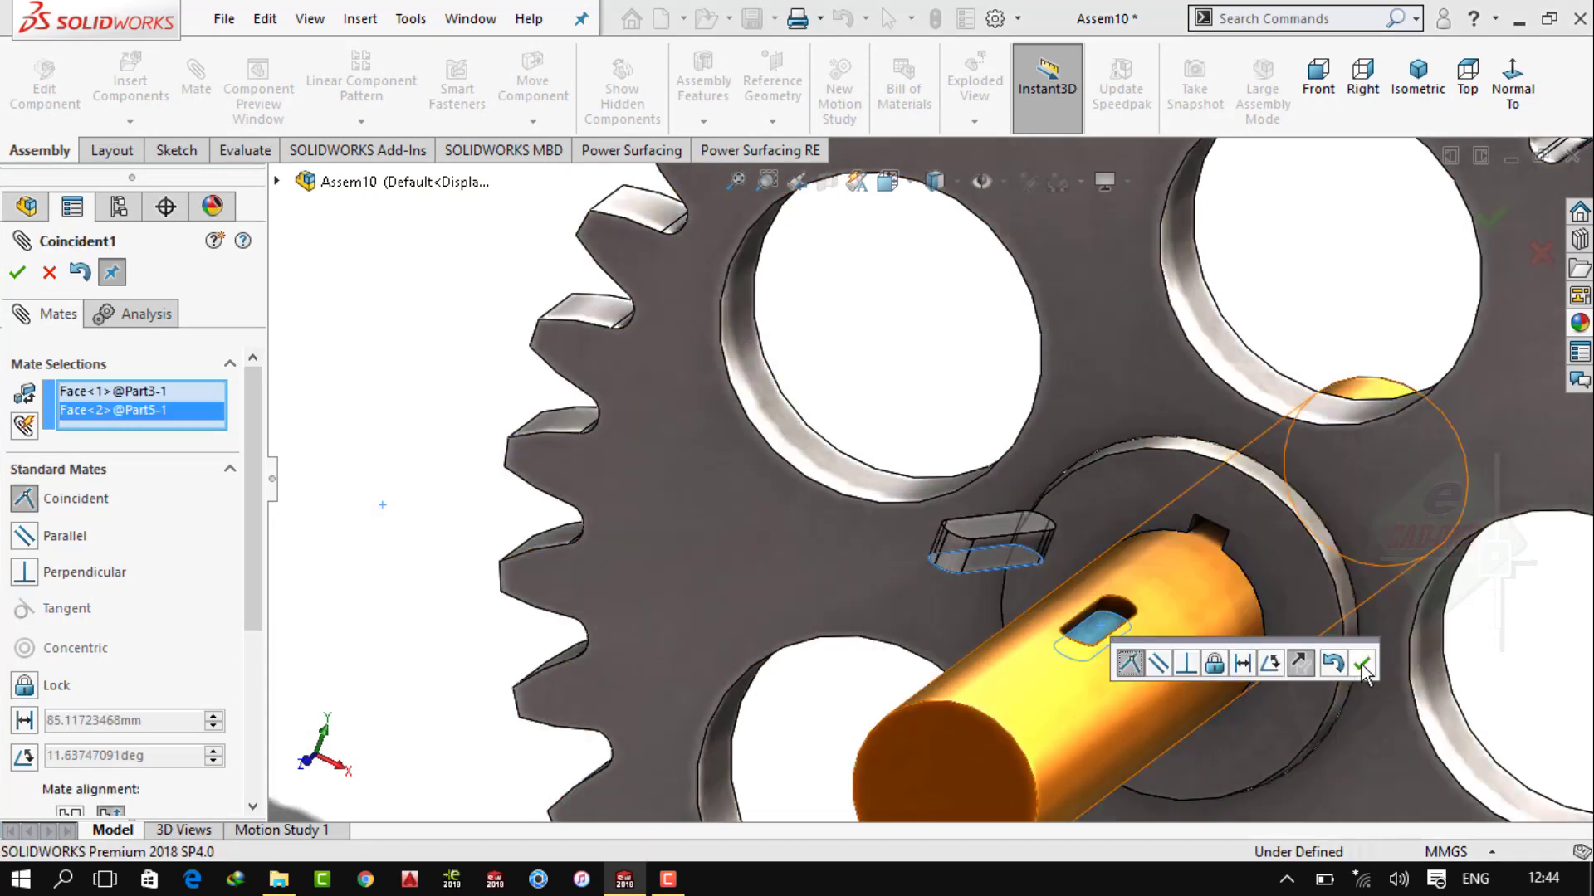
{"action": "left_click", "coordinate": [1361, 664]}
Mate a key side face coincident with the gear face, then view isometric
{"action": "left_click", "coordinate": [1007, 550]}
{"action": "mouse_move", "coordinate": [1008, 549]}
{"action": "middle_mouse_down"}
{"action": "mouse_move", "coordinate": [1048, 569]}
{"action": "mouse_move", "coordinate": [1153, 556]}
{"action": "middle_mouse_up"}
{"action": "scroll", "coordinate": [1153, 556], "scroll_direction": "up", "scroll_amount": 5}
{"action": "left_click", "coordinate": [1138, 508]}
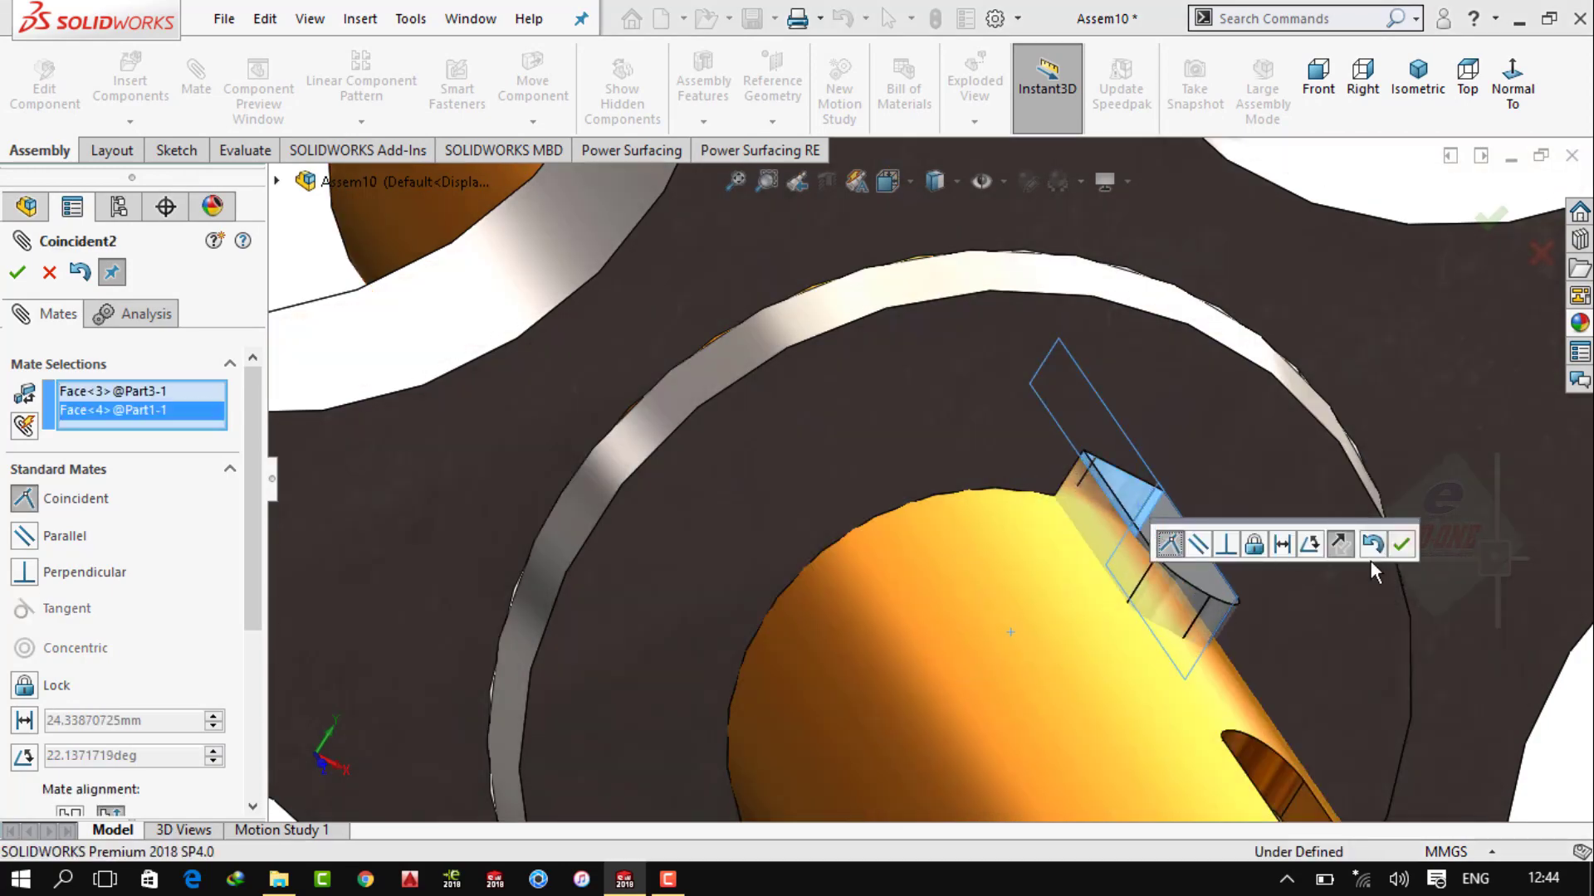
{"action": "left_click", "coordinate": [1401, 544]}
{"action": "left_click", "coordinate": [1416, 79]}
Try mating the key's end edge to the gear hub face
{"action": "scroll", "coordinate": [880, 337], "scroll_direction": "up", "scroll_amount": 5}
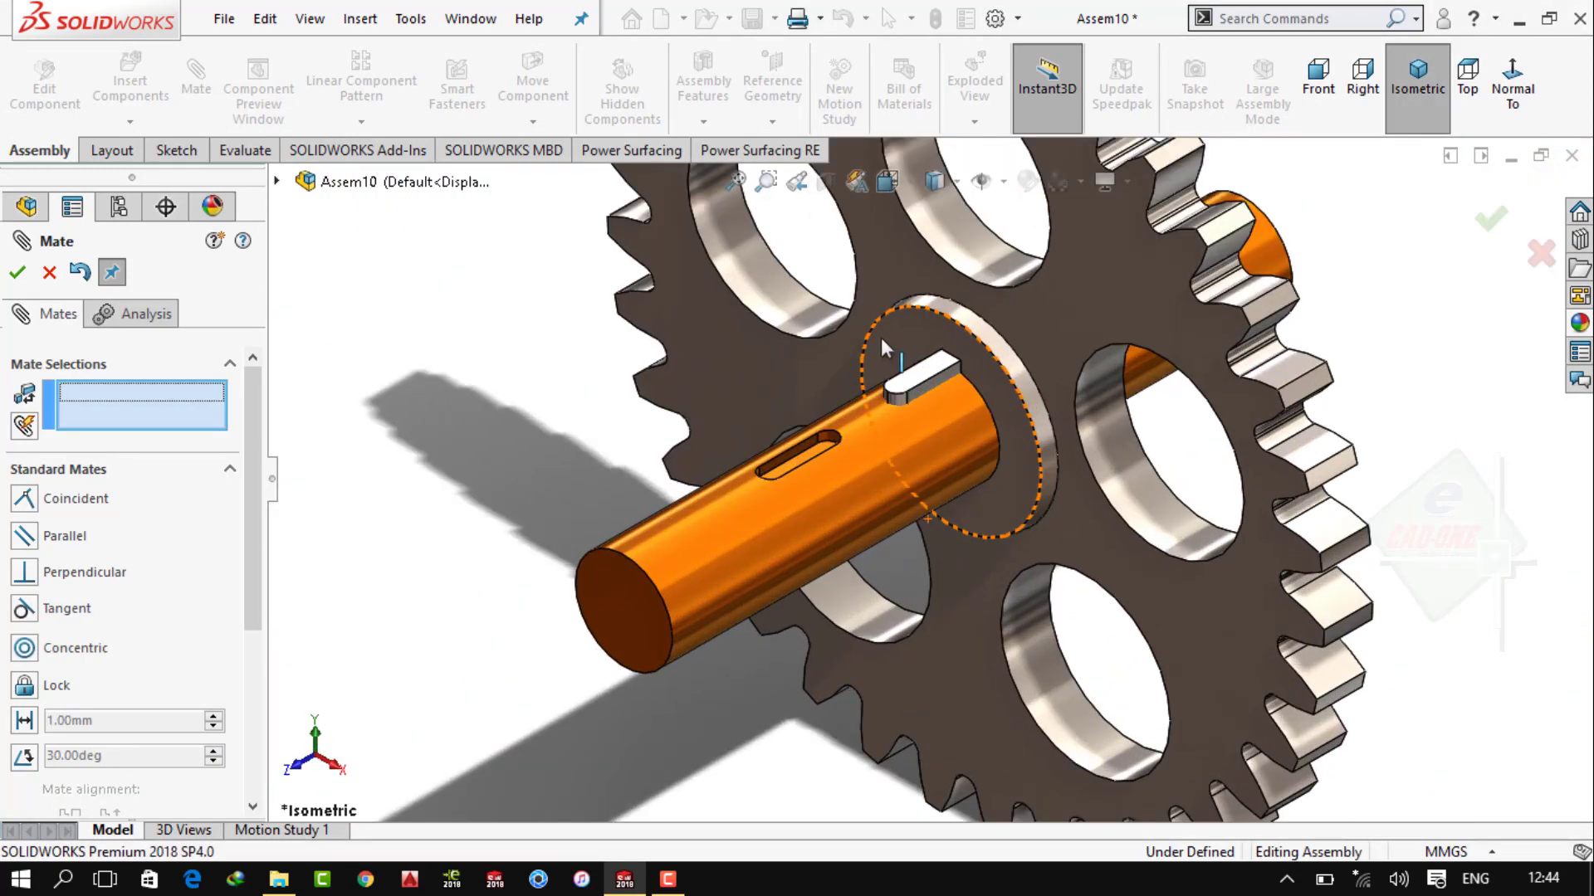
{"action": "scroll", "coordinate": [929, 407], "scroll_direction": "up", "scroll_amount": 3}
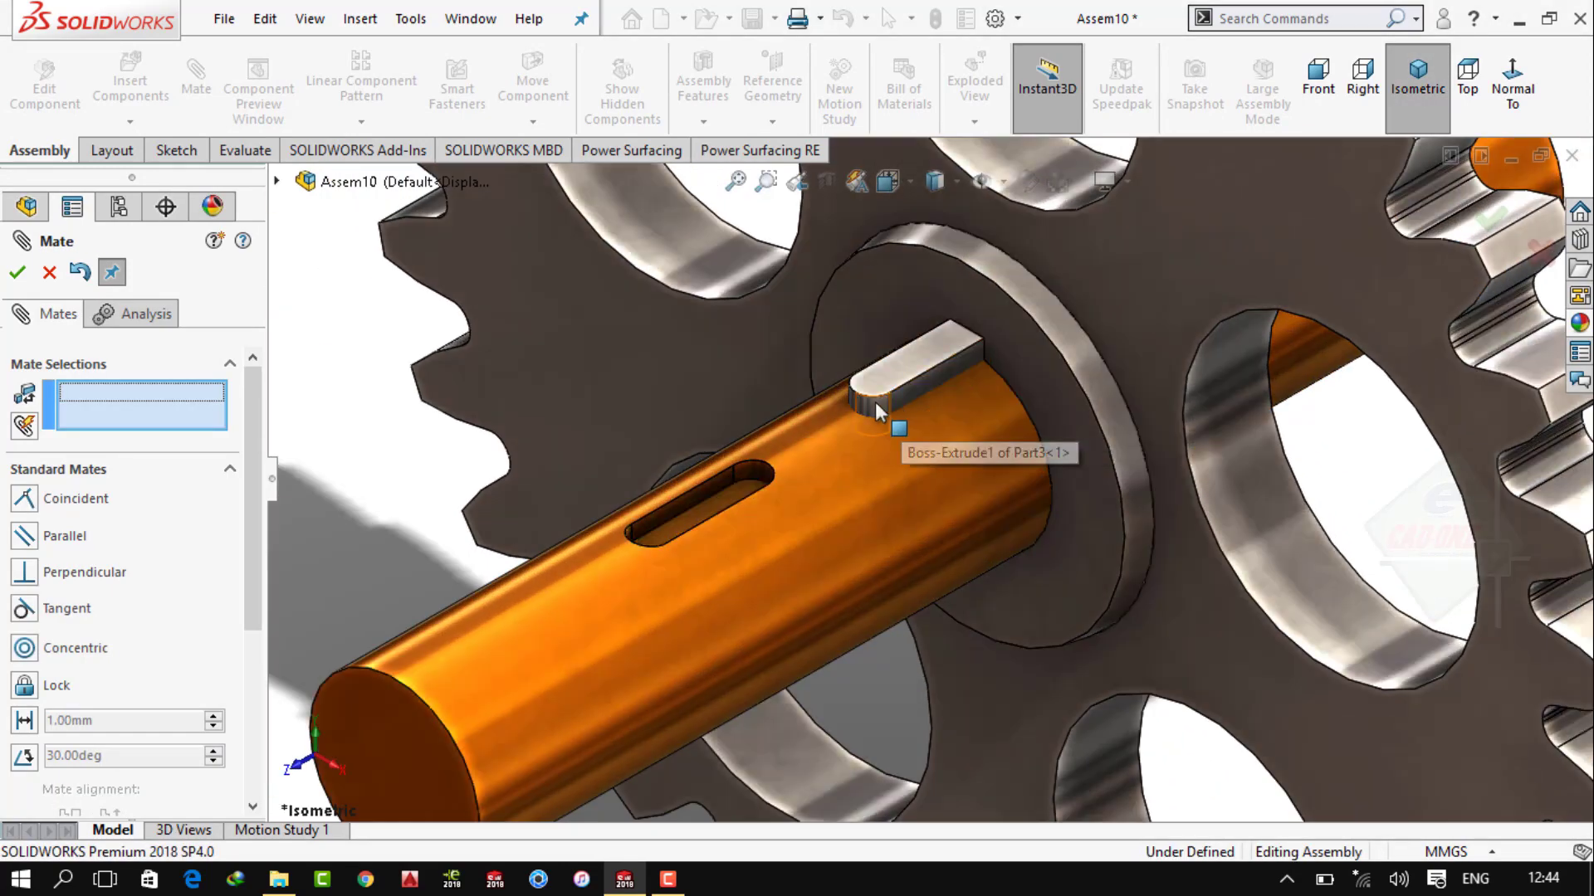
{"action": "left_click", "coordinate": [859, 401]}
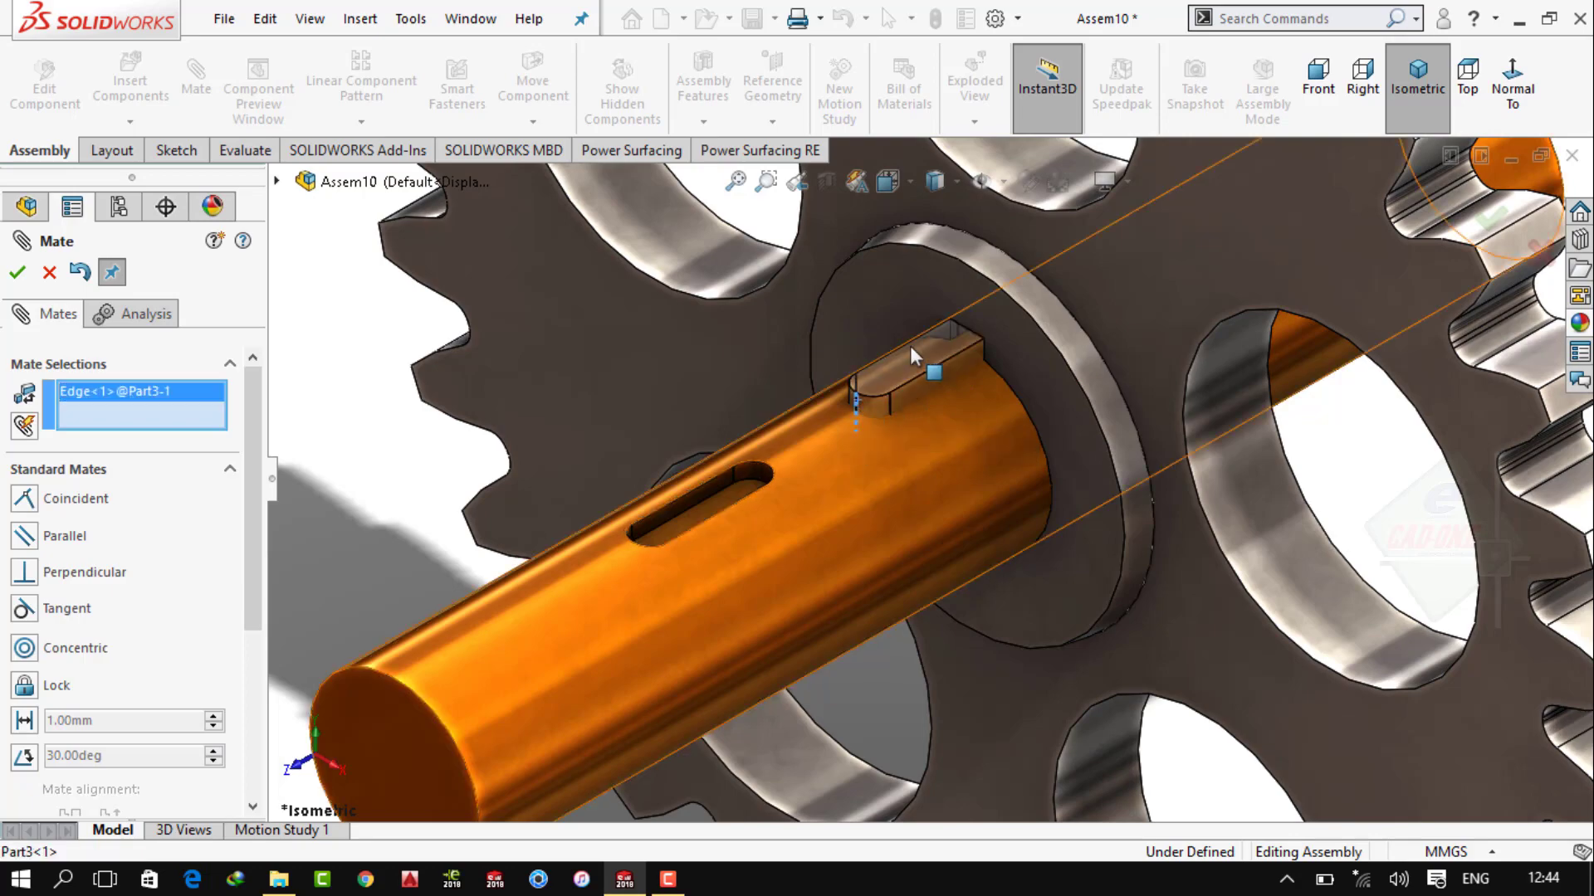
{"action": "left_click", "coordinate": [963, 307]}
{"action": "left_click", "coordinate": [1171, 274]}
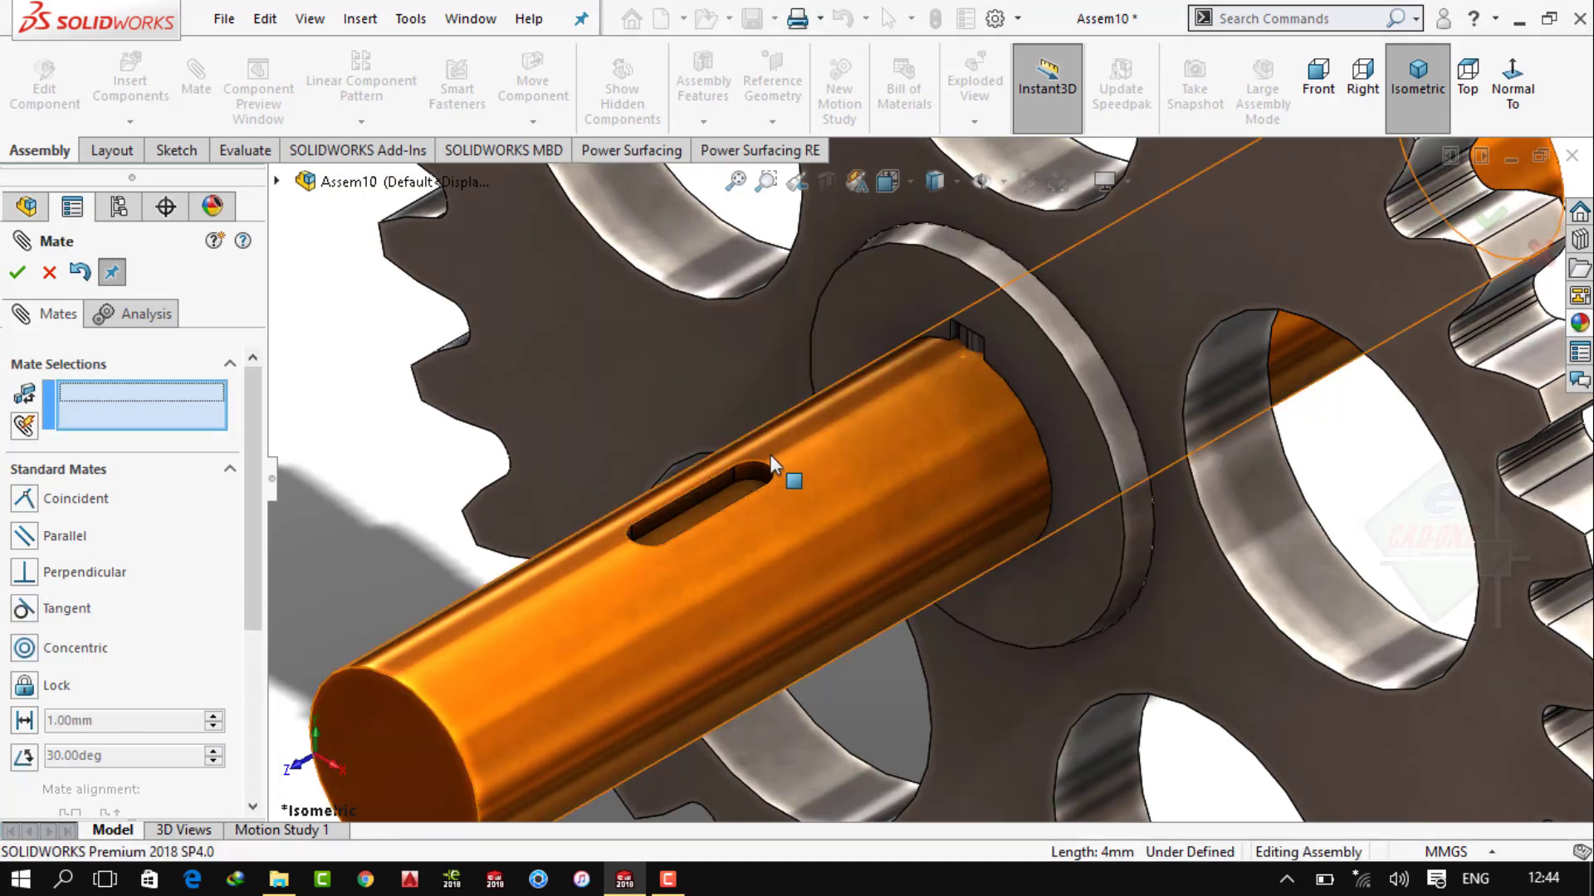
Pick the keyway's rounded end face and a gear face for a tangent mate
{"action": "scroll", "coordinate": [768, 448], "scroll_direction": "down", "scroll_amount": 3}
{"action": "middle_click_drag", "start_coordinate": [769, 442], "coordinate": [501, 611]}
{"action": "scroll", "coordinate": [501, 611], "scroll_direction": "up", "scroll_amount": 3}
{"action": "scroll", "coordinate": [621, 599], "scroll_direction": "up", "scroll_amount": 2}
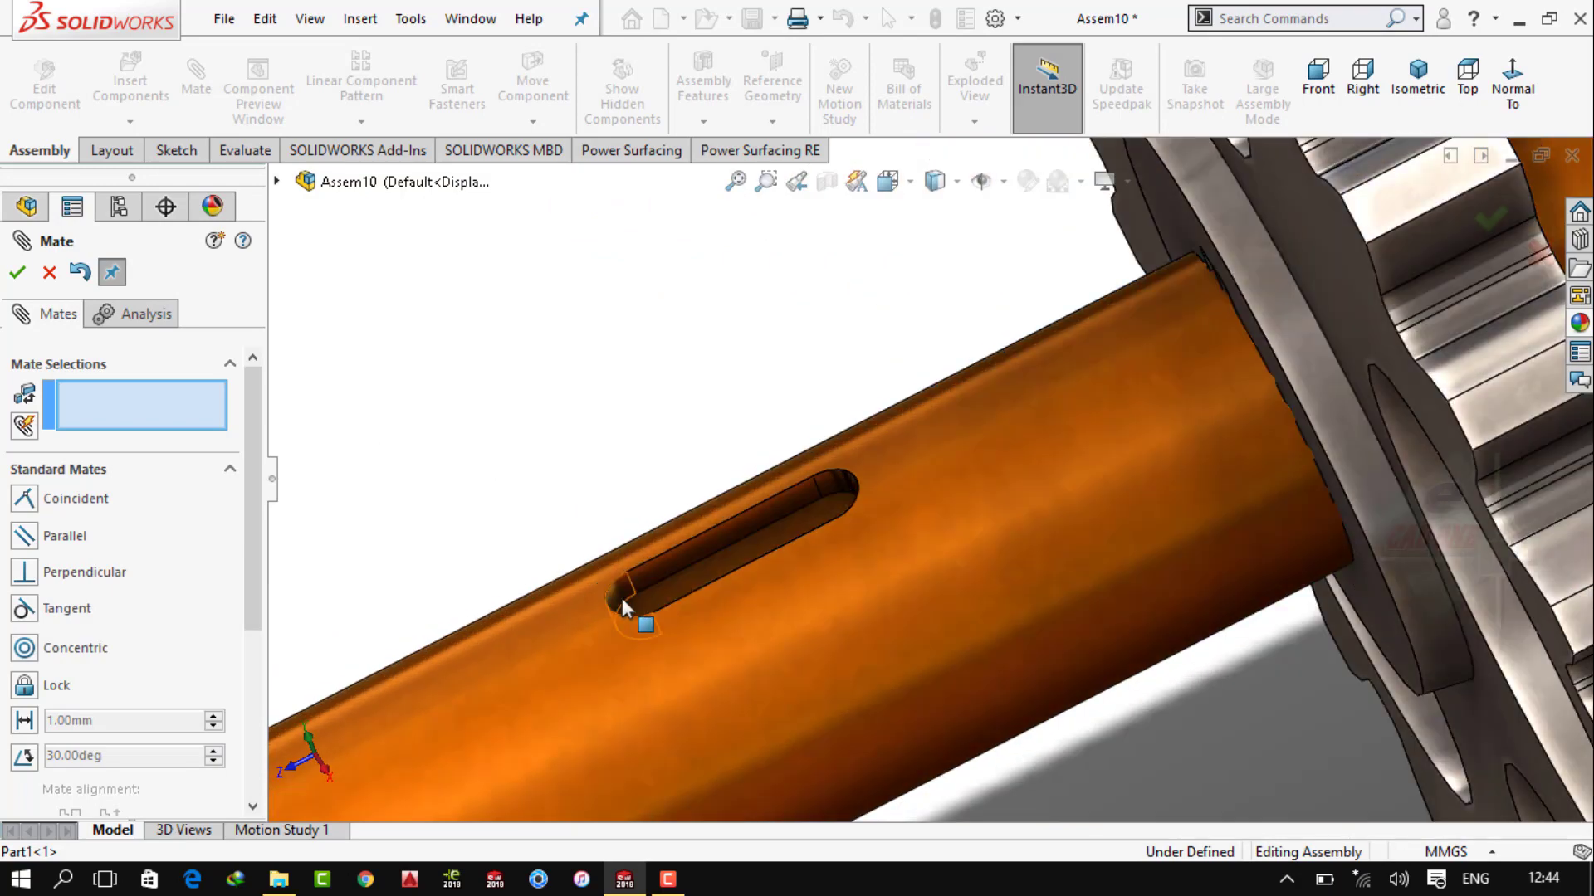
{"action": "left_click", "coordinate": [621, 600]}
{"action": "left_click", "coordinate": [1179, 218]}
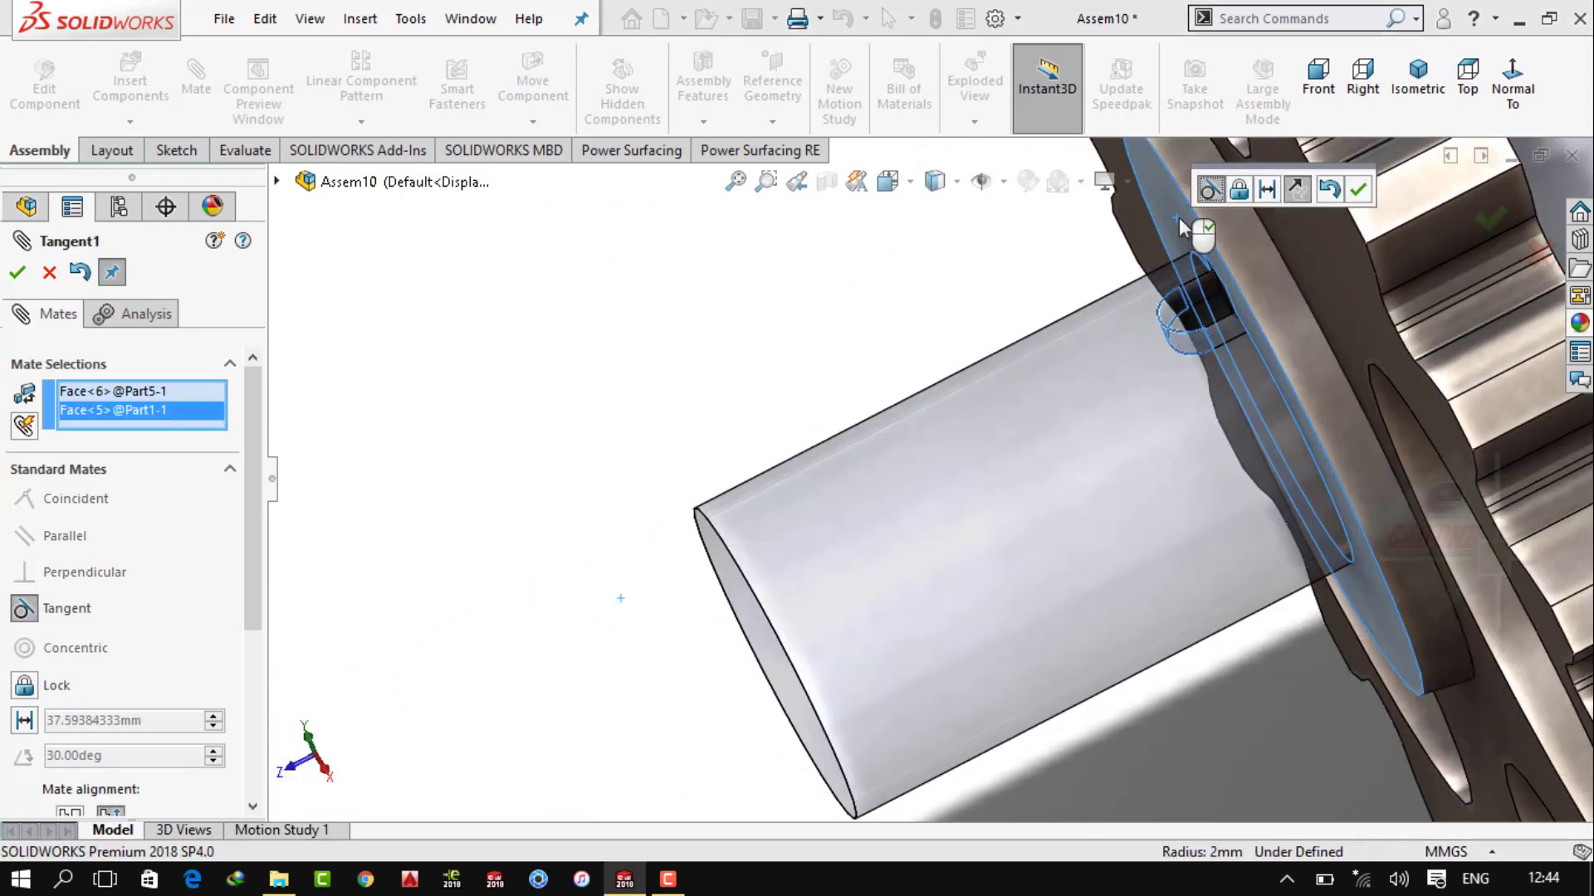
{"action": "mouse_move", "coordinate": [903, 338]}
{"action": "middle_mouse_down"}
{"action": "mouse_move", "coordinate": [942, 286]}
{"action": "mouse_move", "coordinate": [1190, 307]}
{"action": "middle_mouse_up"}
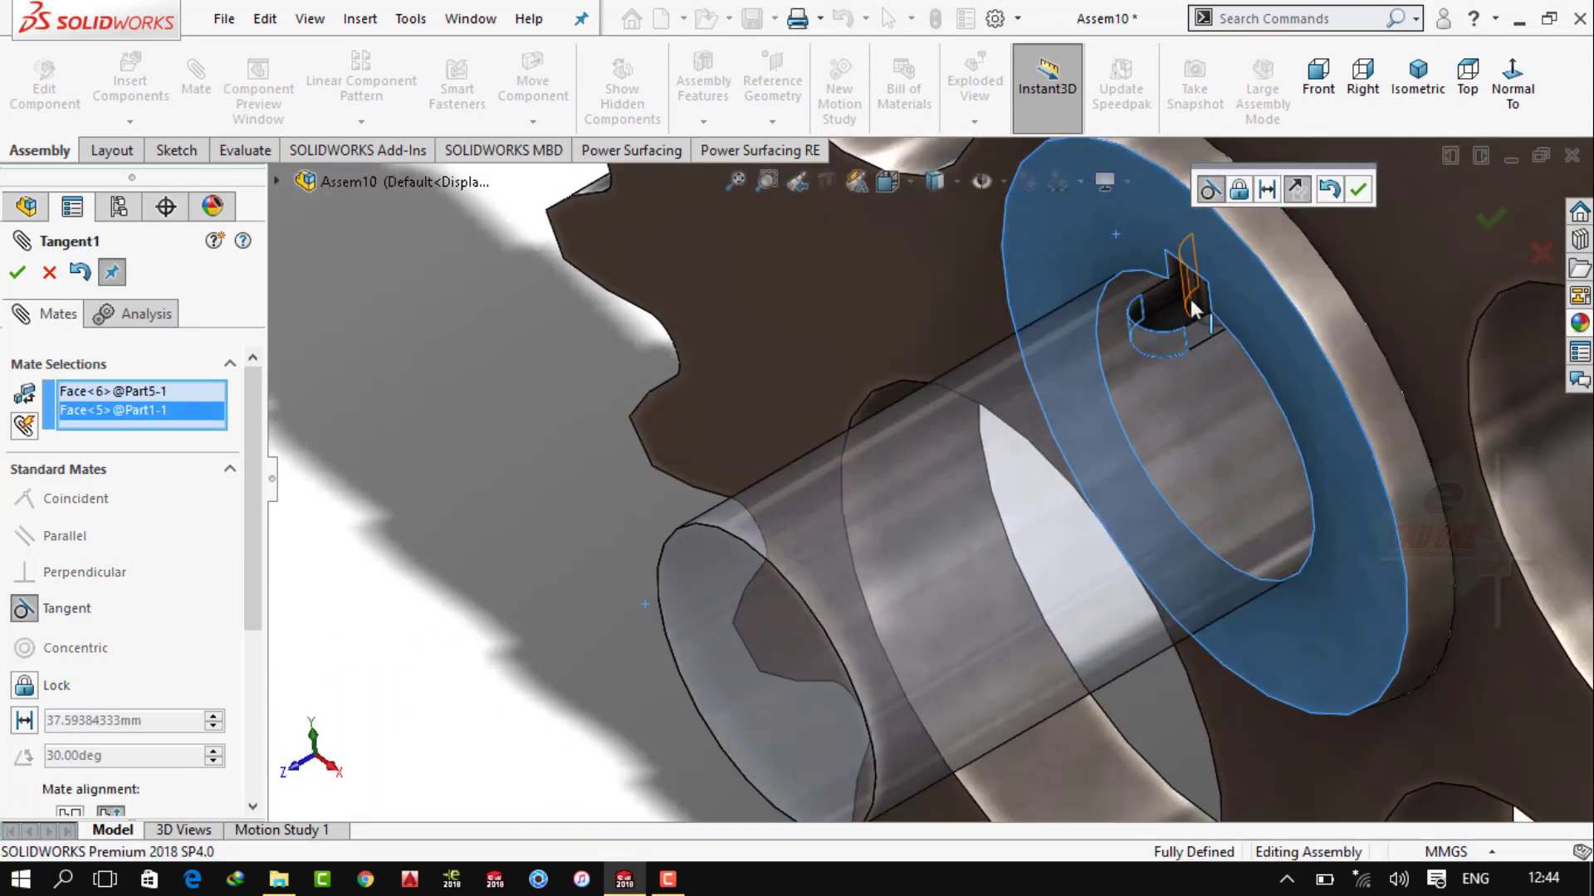
Swap the hub face for the key edge, try Parallel, Coincident, Tangent, then cancel
{"action": "left_click", "coordinate": [155, 415]}
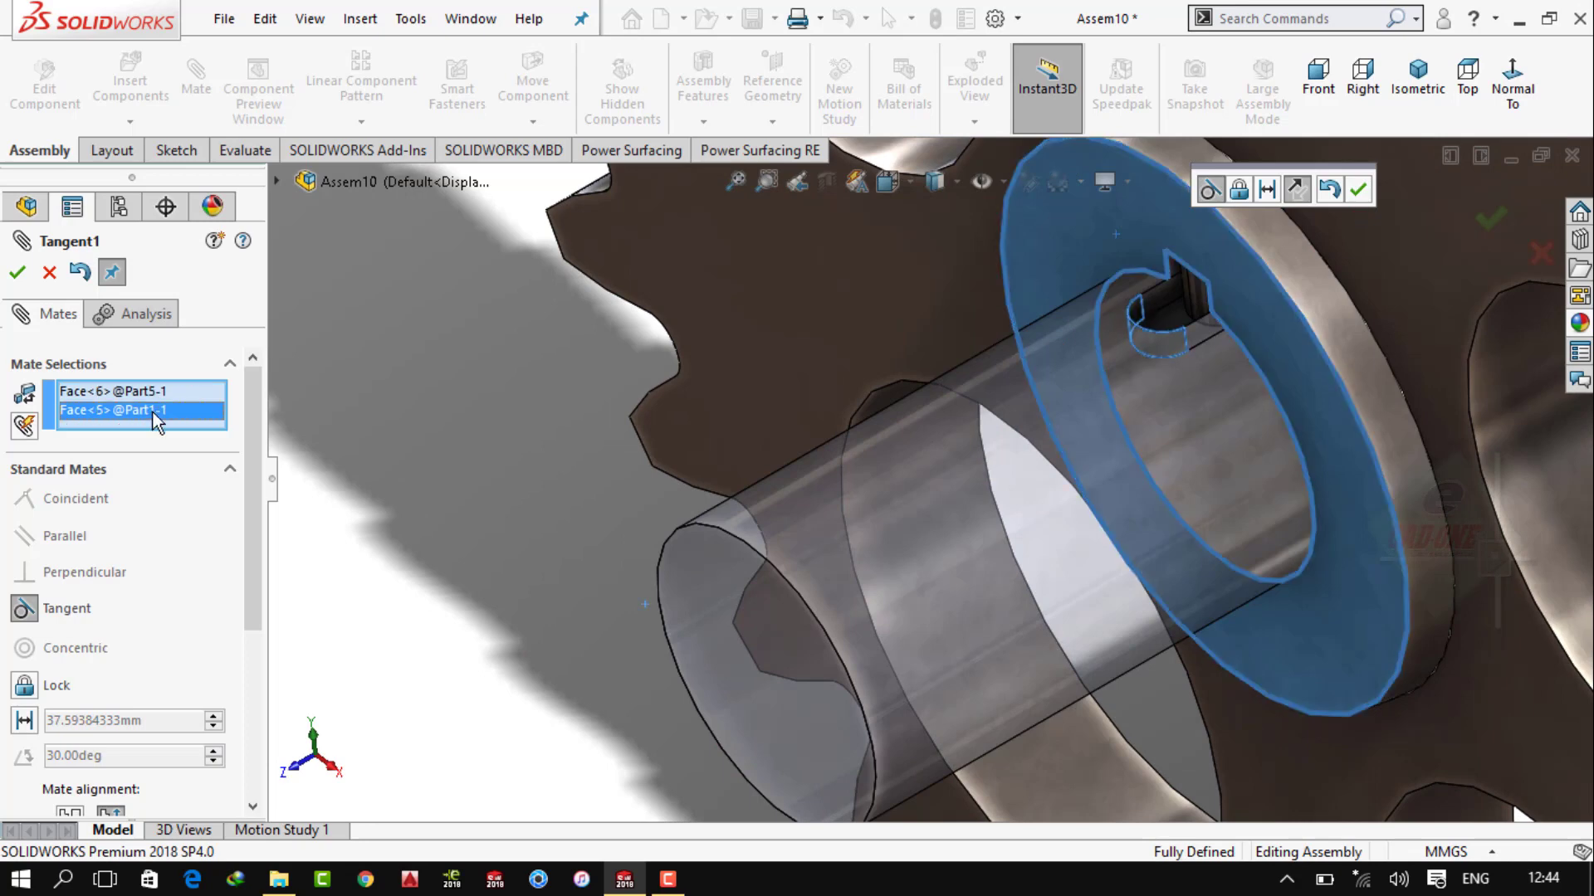
{"action": "right_click", "coordinate": [154, 415]}
{"action": "left_click", "coordinate": [209, 455]}
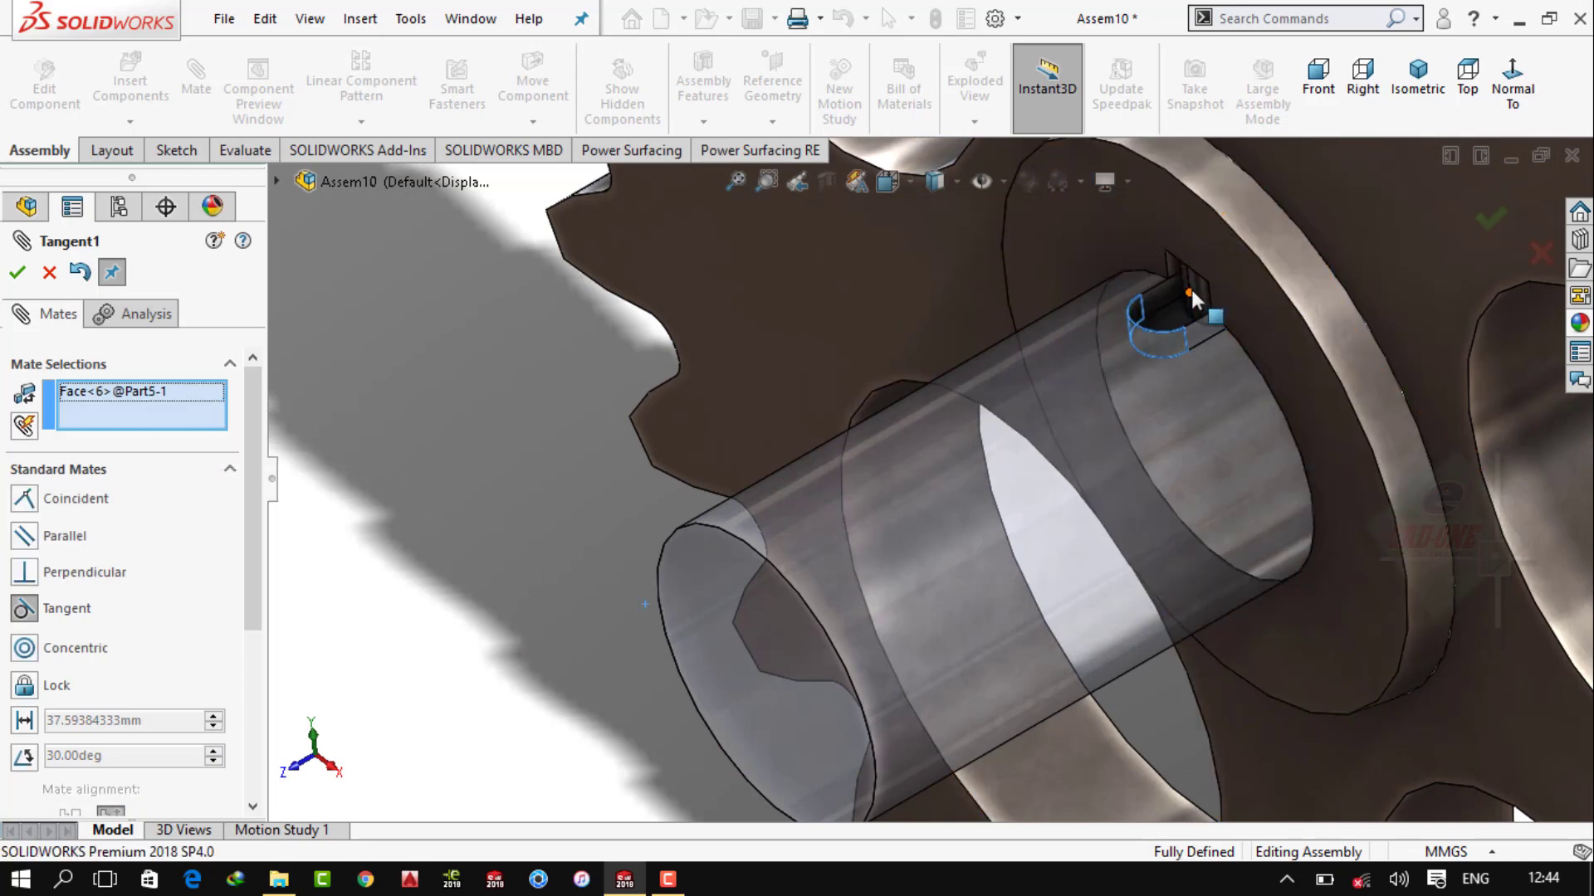
{"action": "left_click", "coordinate": [1184, 284]}
{"action": "left_click", "coordinate": [1248, 261]}
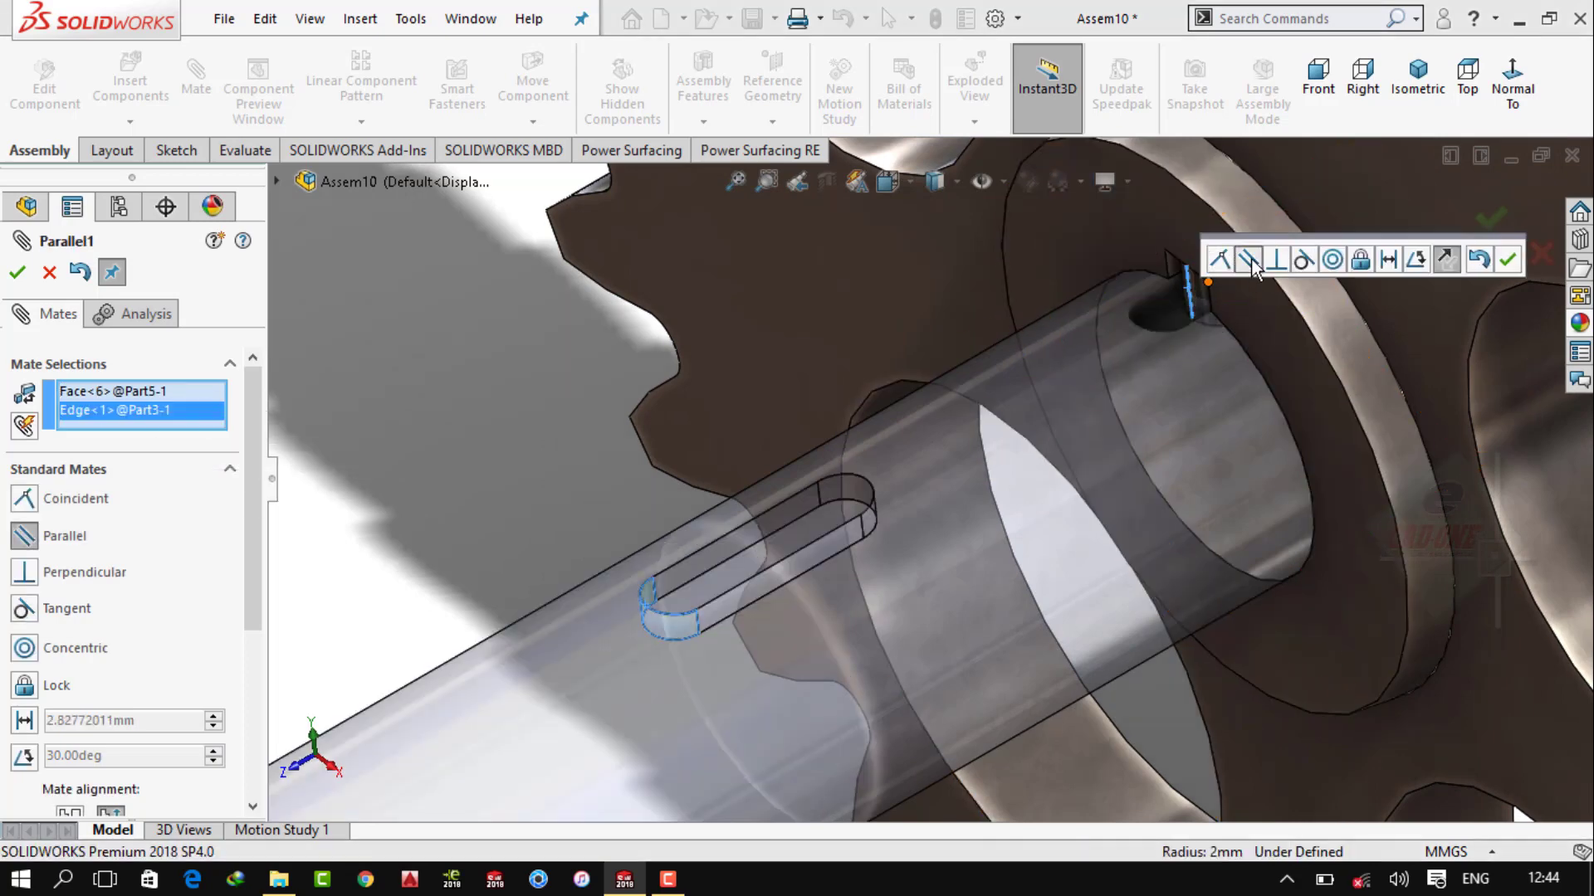
{"action": "left_click", "coordinate": [1220, 260]}
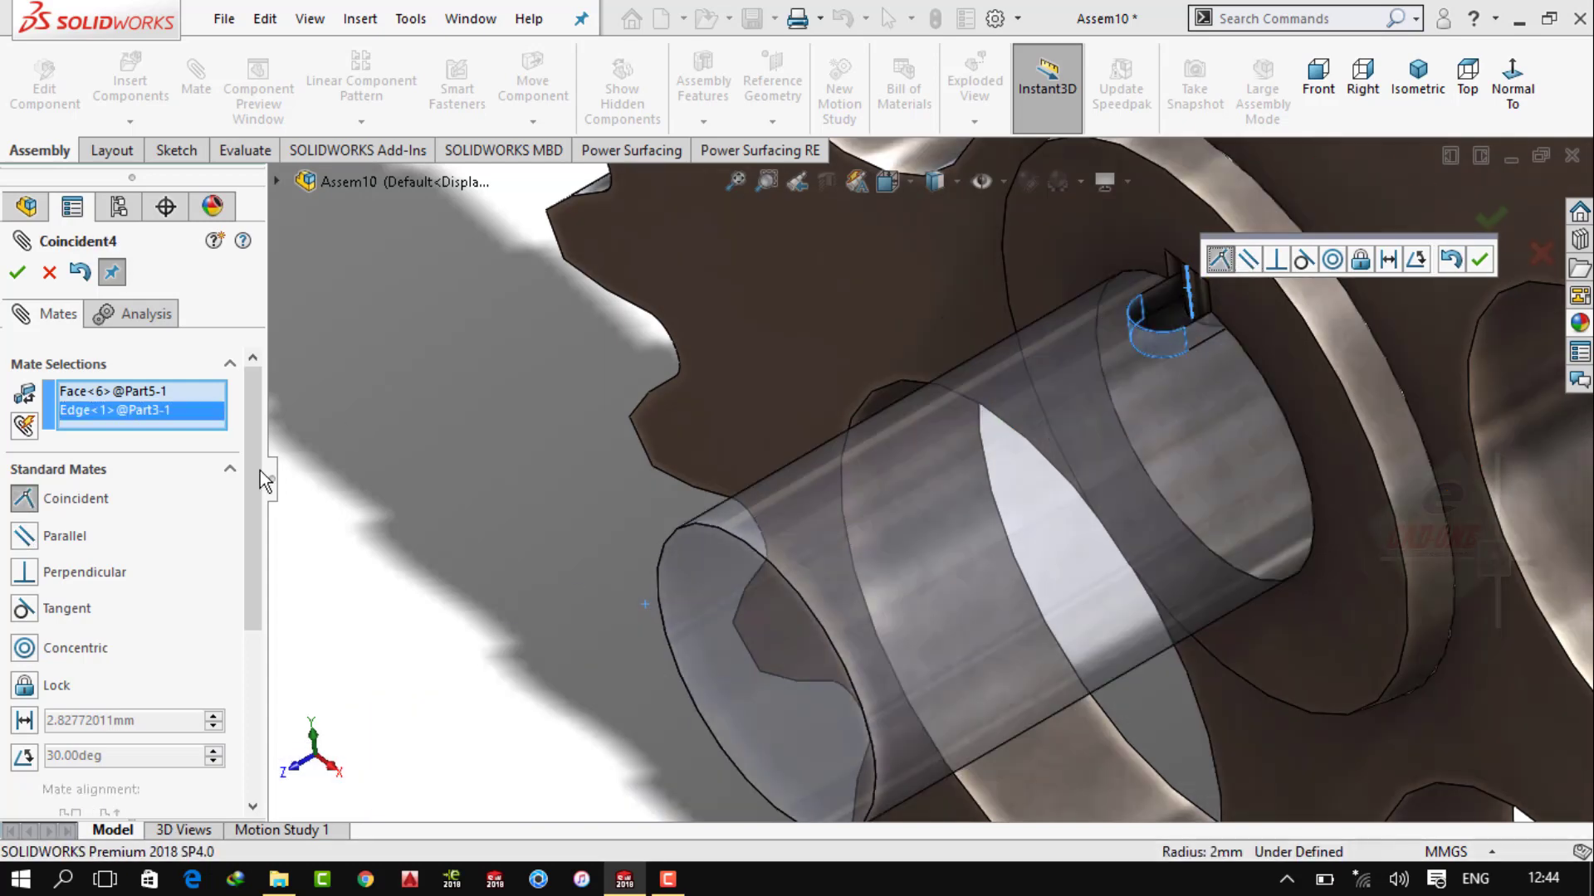
{"action": "left_click", "coordinate": [24, 611]}
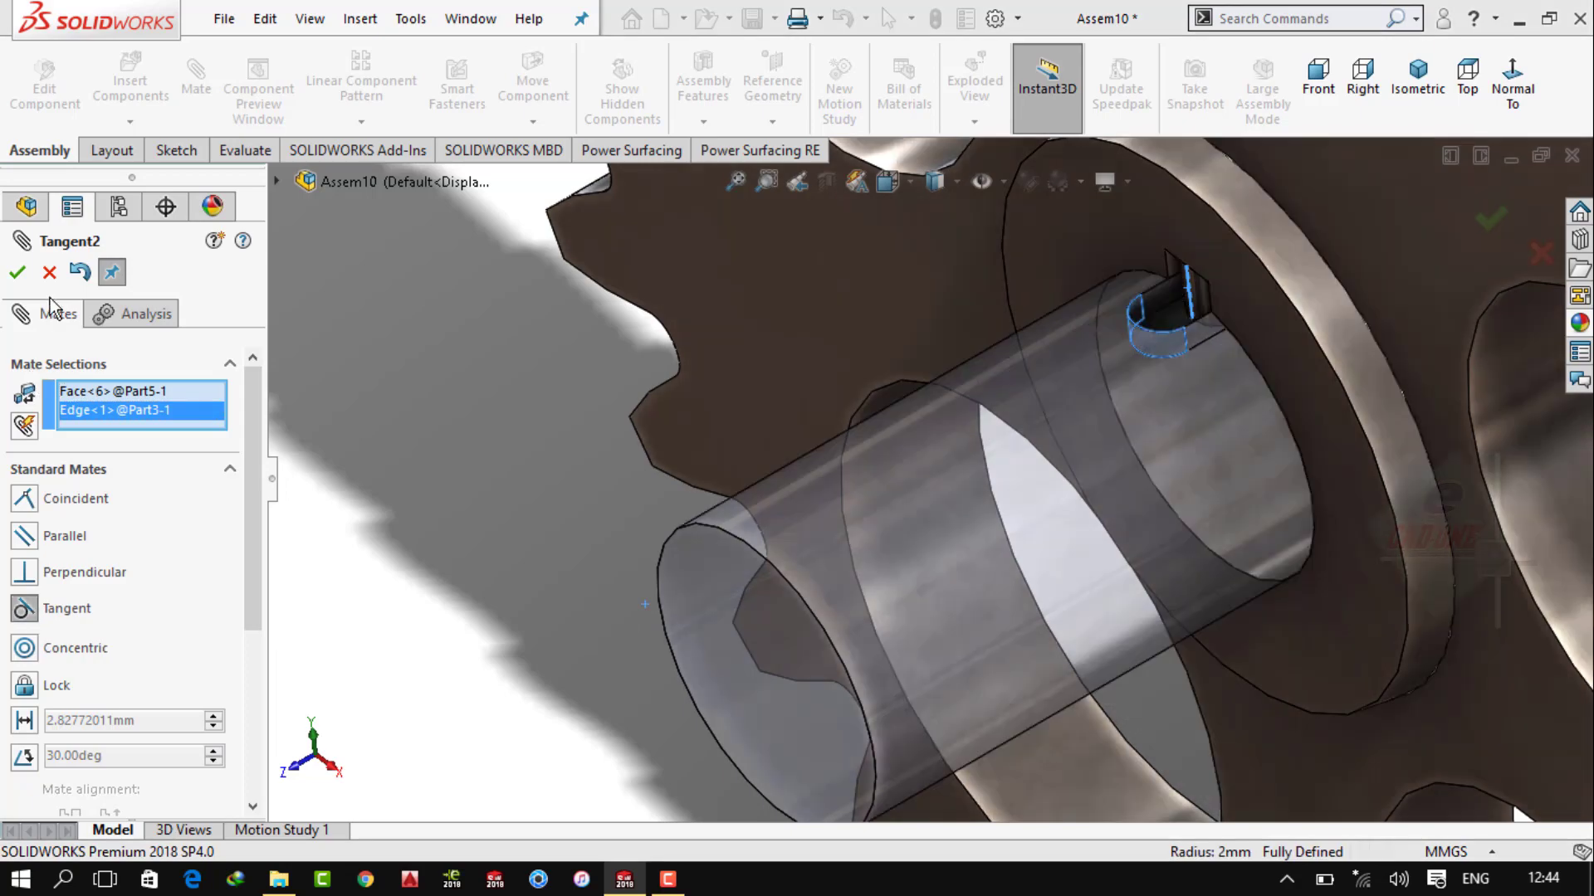
{"action": "left_click", "coordinate": [17, 272]}
Slide the shaft along its axis toward the gear and back to expose the keyway
{"action": "left_click", "coordinate": [1444, 76]}
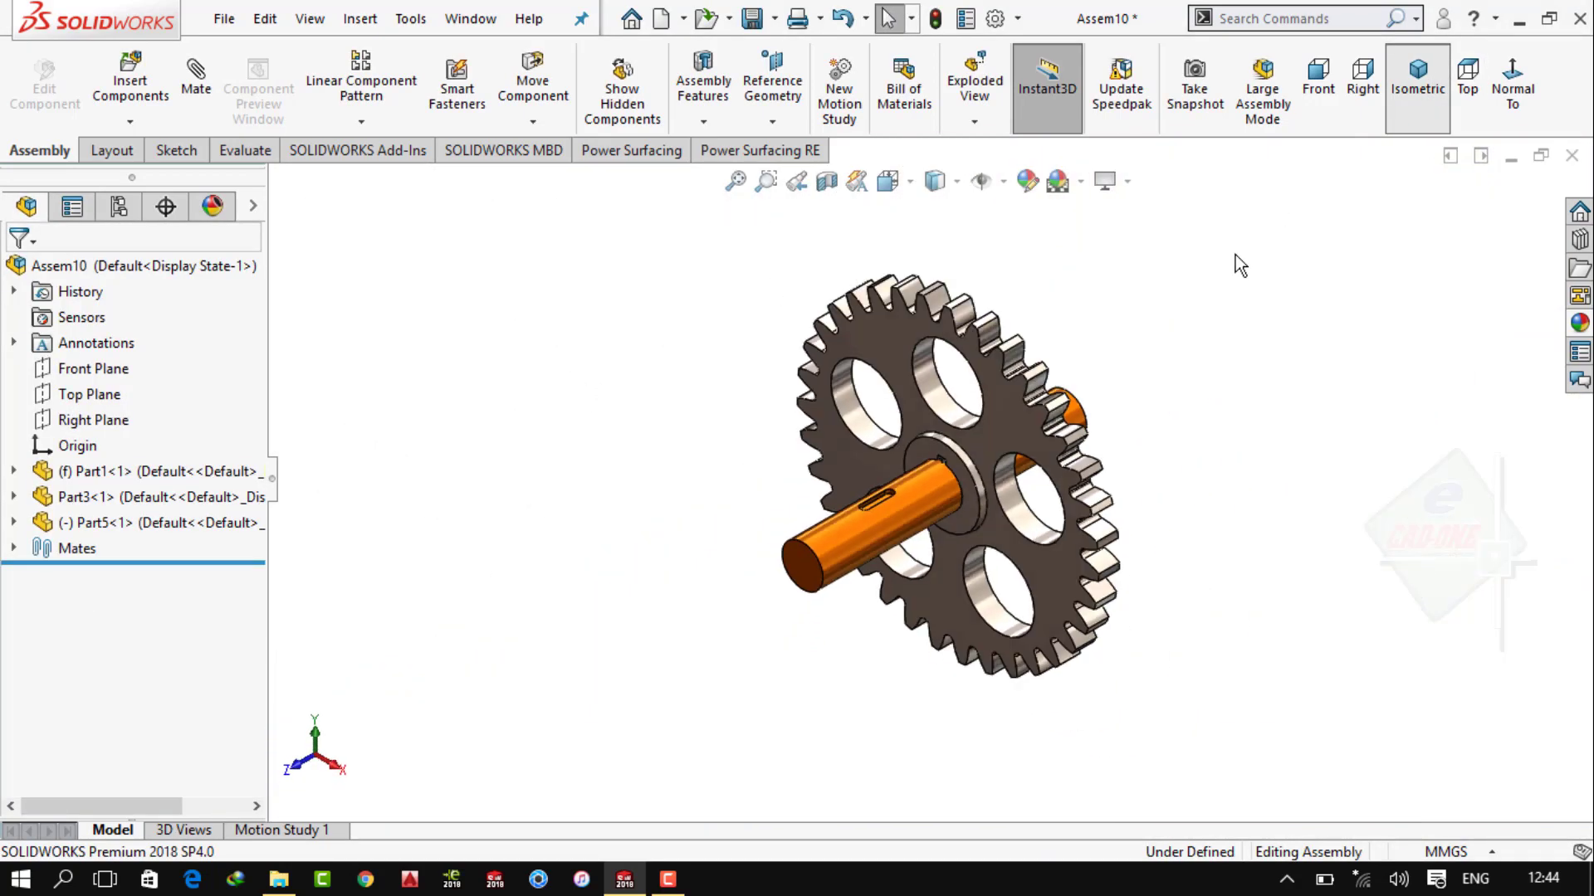
{"action": "scroll", "coordinate": [909, 493], "scroll_direction": "down", "scroll_amount": 5}
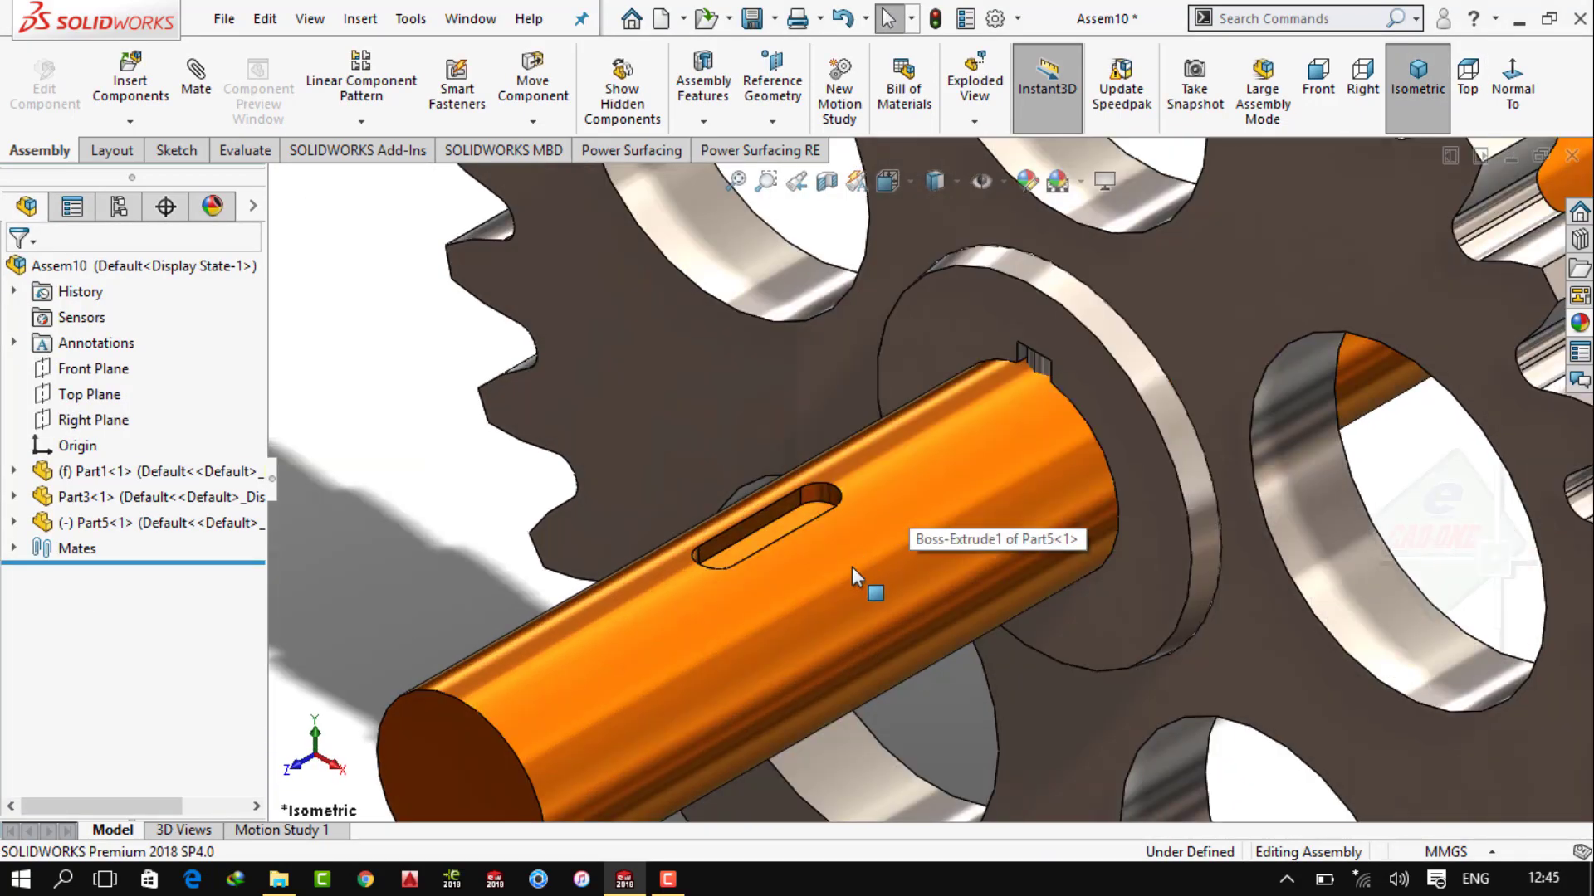
{"action": "left_click_drag", "start_coordinate": [852, 566], "coordinate": [1203, 332]}
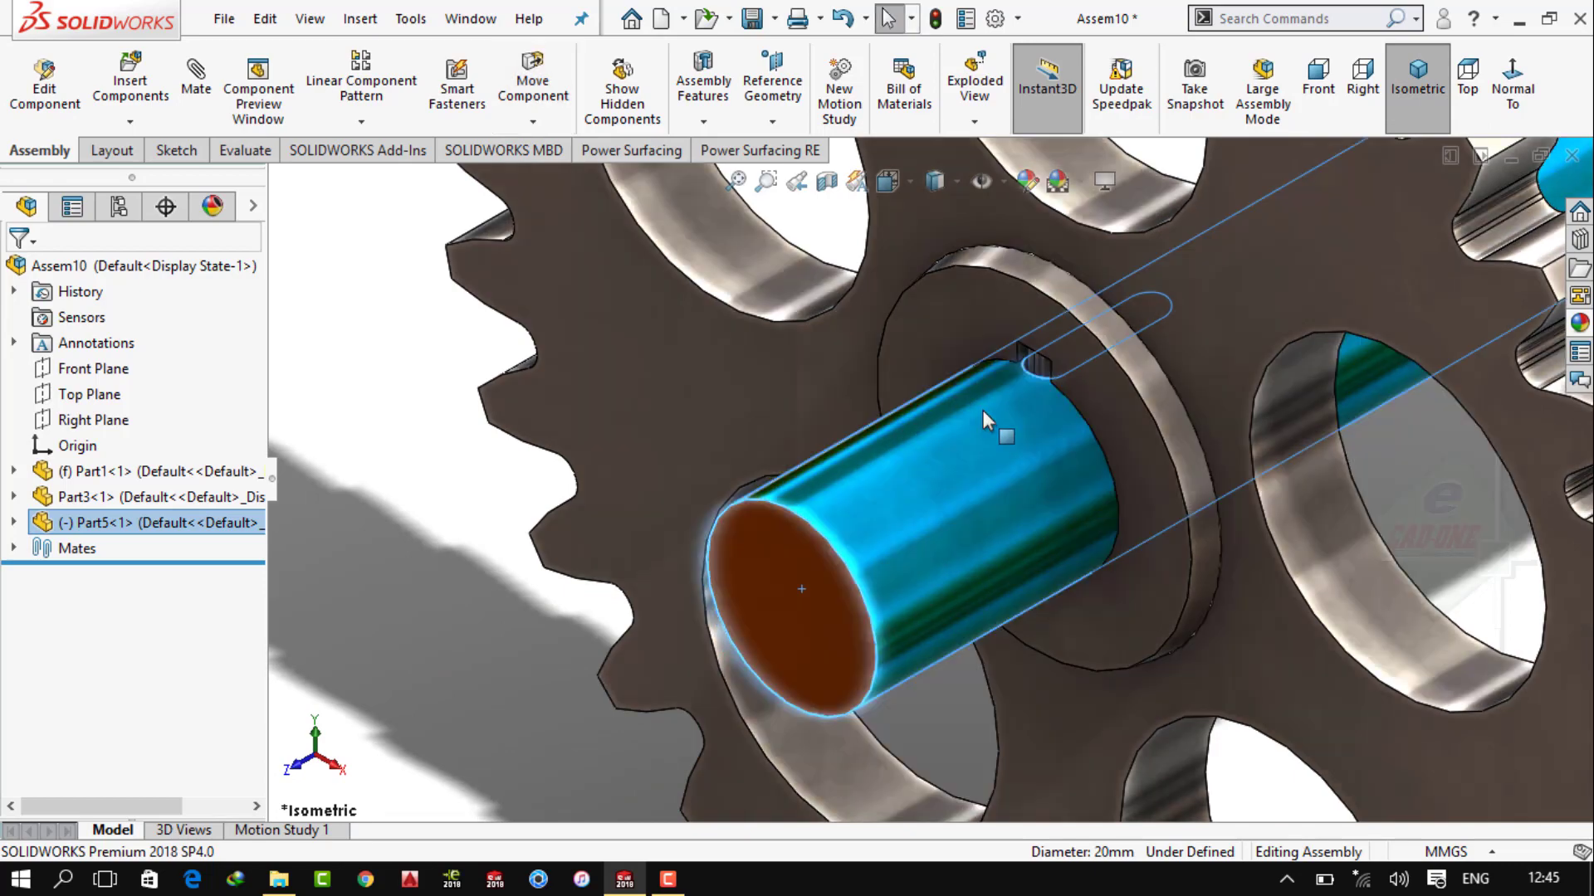
{"action": "scroll", "coordinate": [1041, 377], "scroll_direction": "down", "scroll_amount": 4}
{"action": "scroll", "coordinate": [845, 435], "scroll_direction": "up", "scroll_amount": 3}
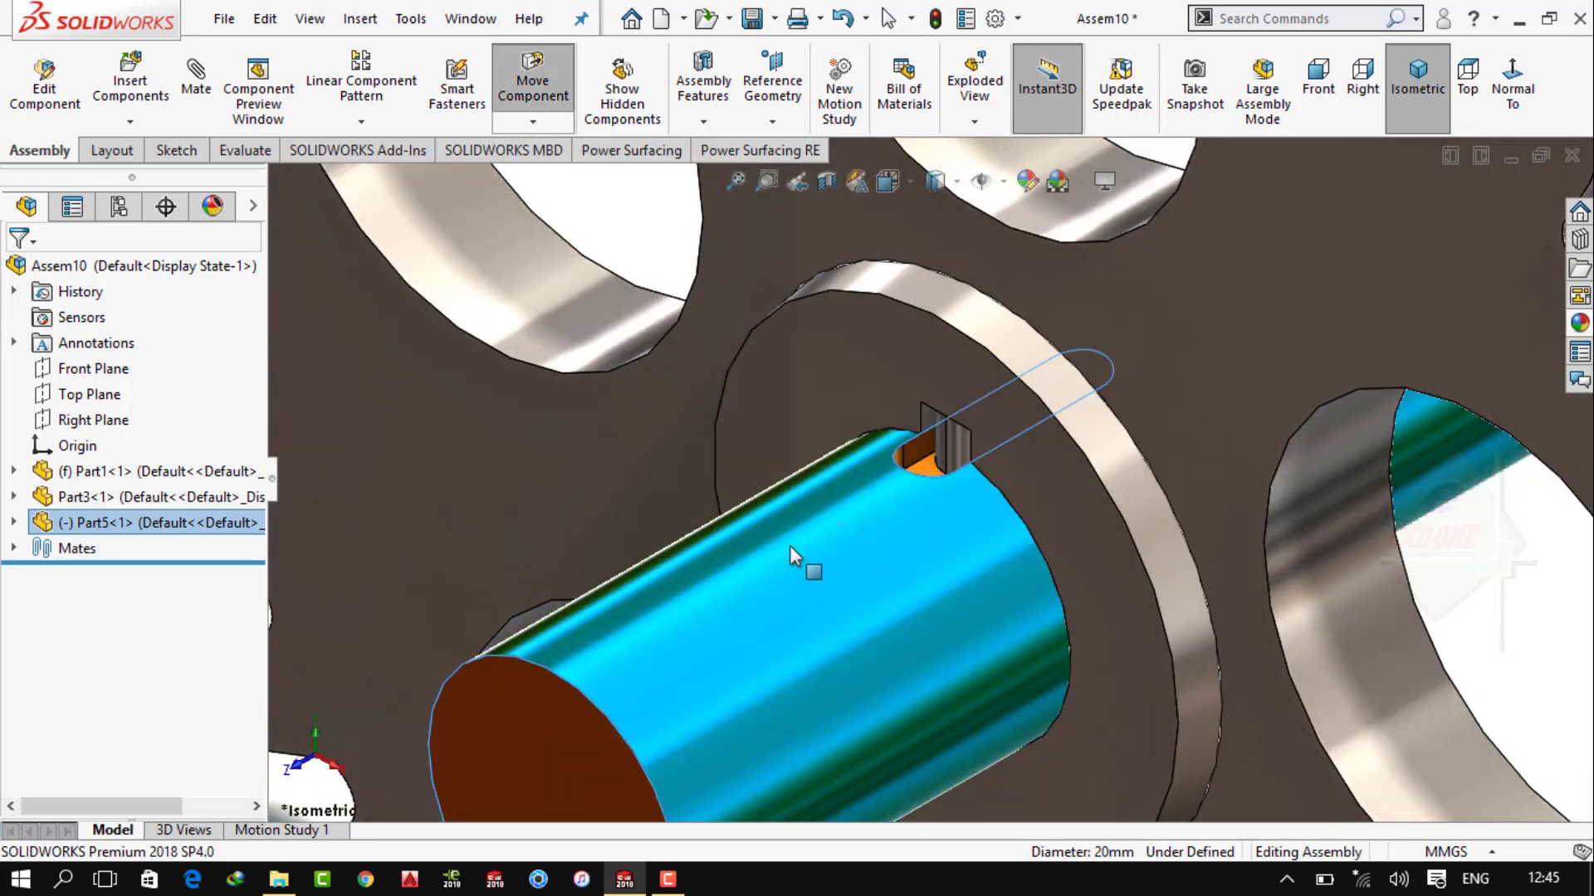
{"action": "left_click_drag", "start_coordinate": [838, 522], "coordinate": [726, 516]}
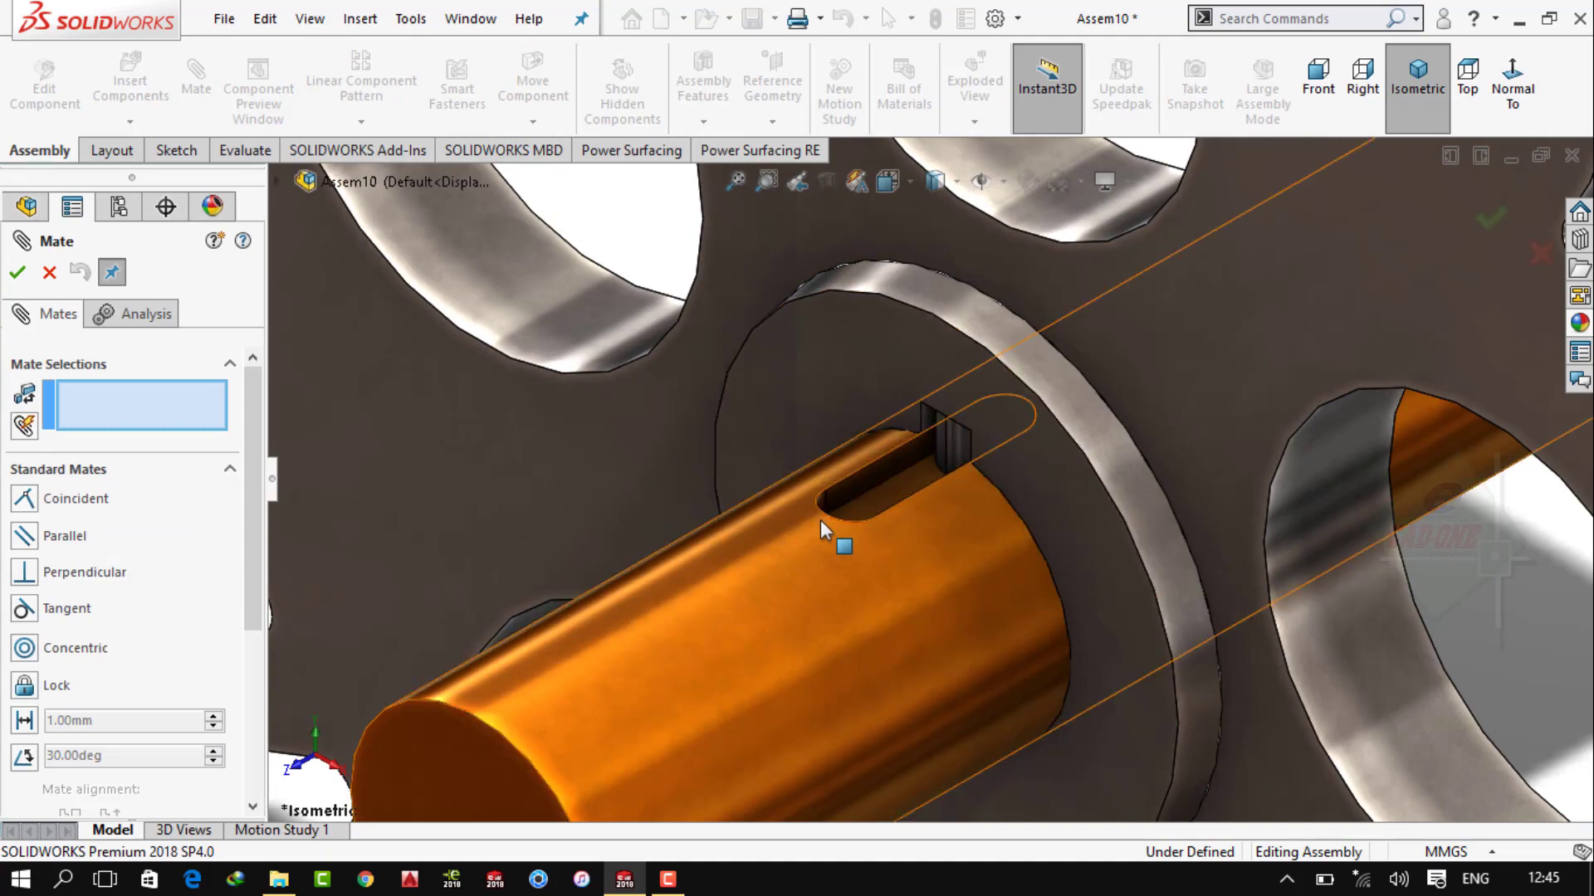
{"action": "mouse_move", "coordinate": [826, 503]}
{"action": "middle_mouse_down"}
{"action": "mouse_move", "coordinate": [731, 489]}
{"action": "mouse_move", "coordinate": [757, 562]}
{"action": "mouse_move", "coordinate": [815, 506]}
{"action": "middle_mouse_up"}
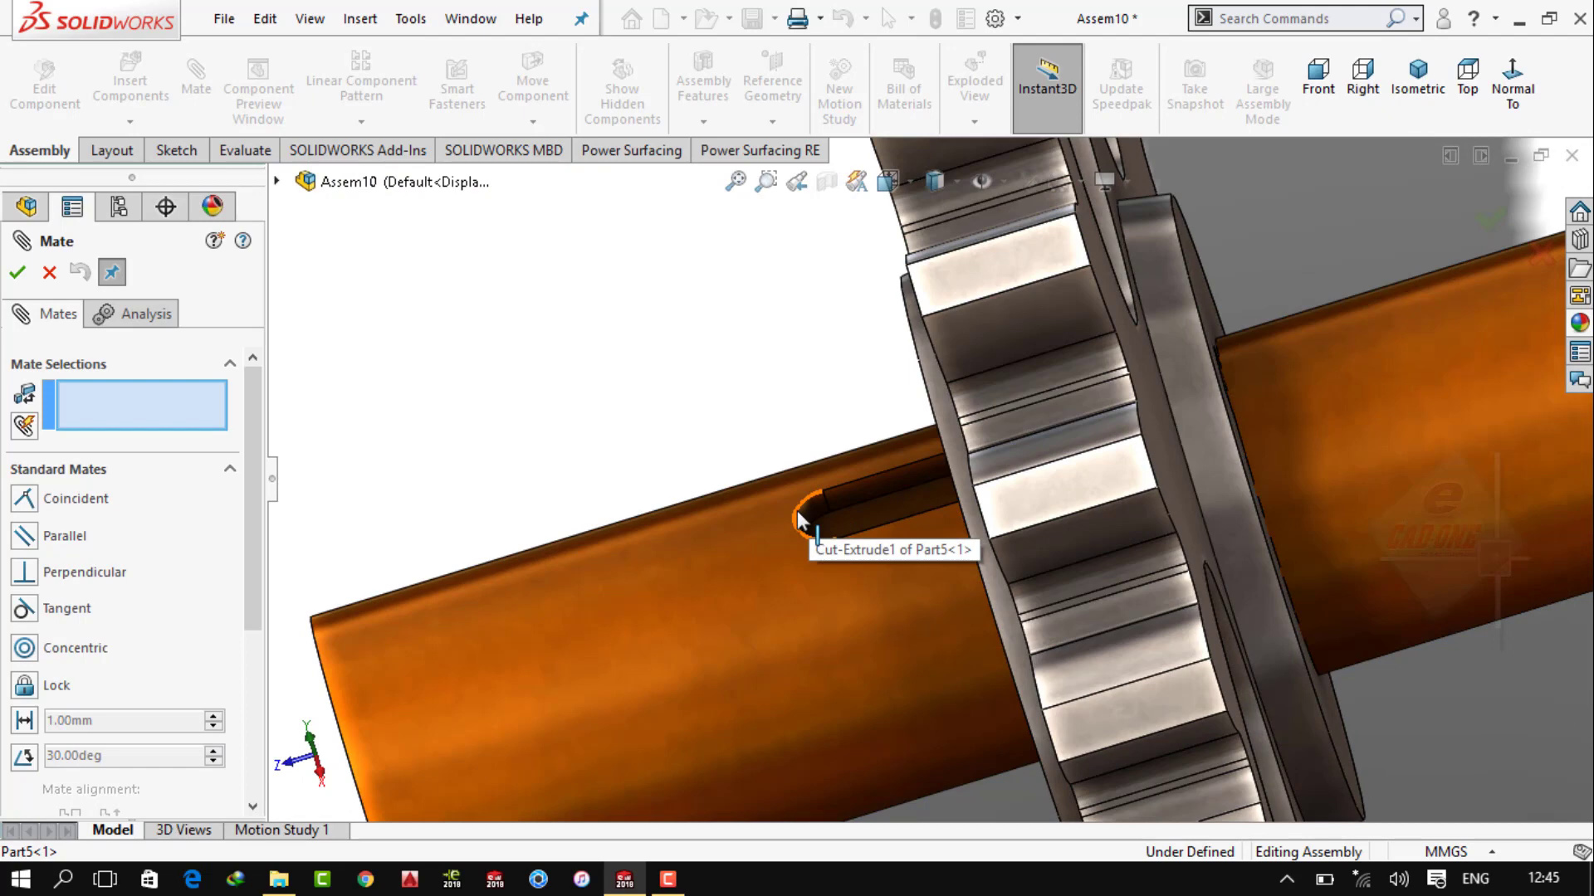
Apply a point-to-vertex Coincident mate between the keyway end and key corner
{"action": "left_click", "coordinate": [795, 521]}
{"action": "middle_click_drag", "start_coordinate": [795, 522], "coordinate": [838, 341]}
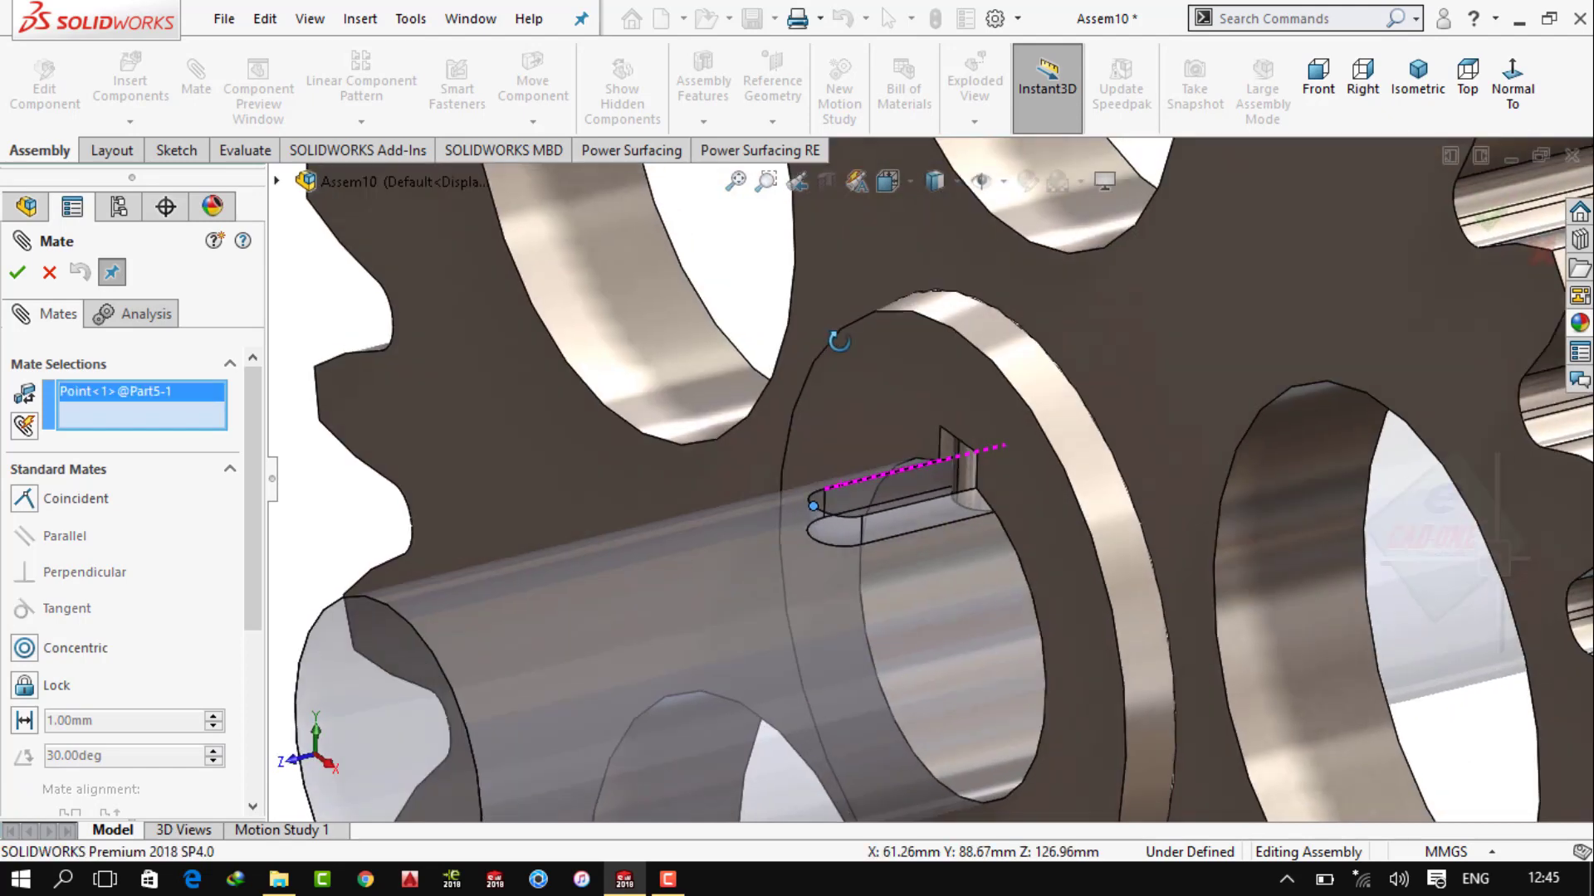
{"action": "left_click", "coordinate": [957, 441]}
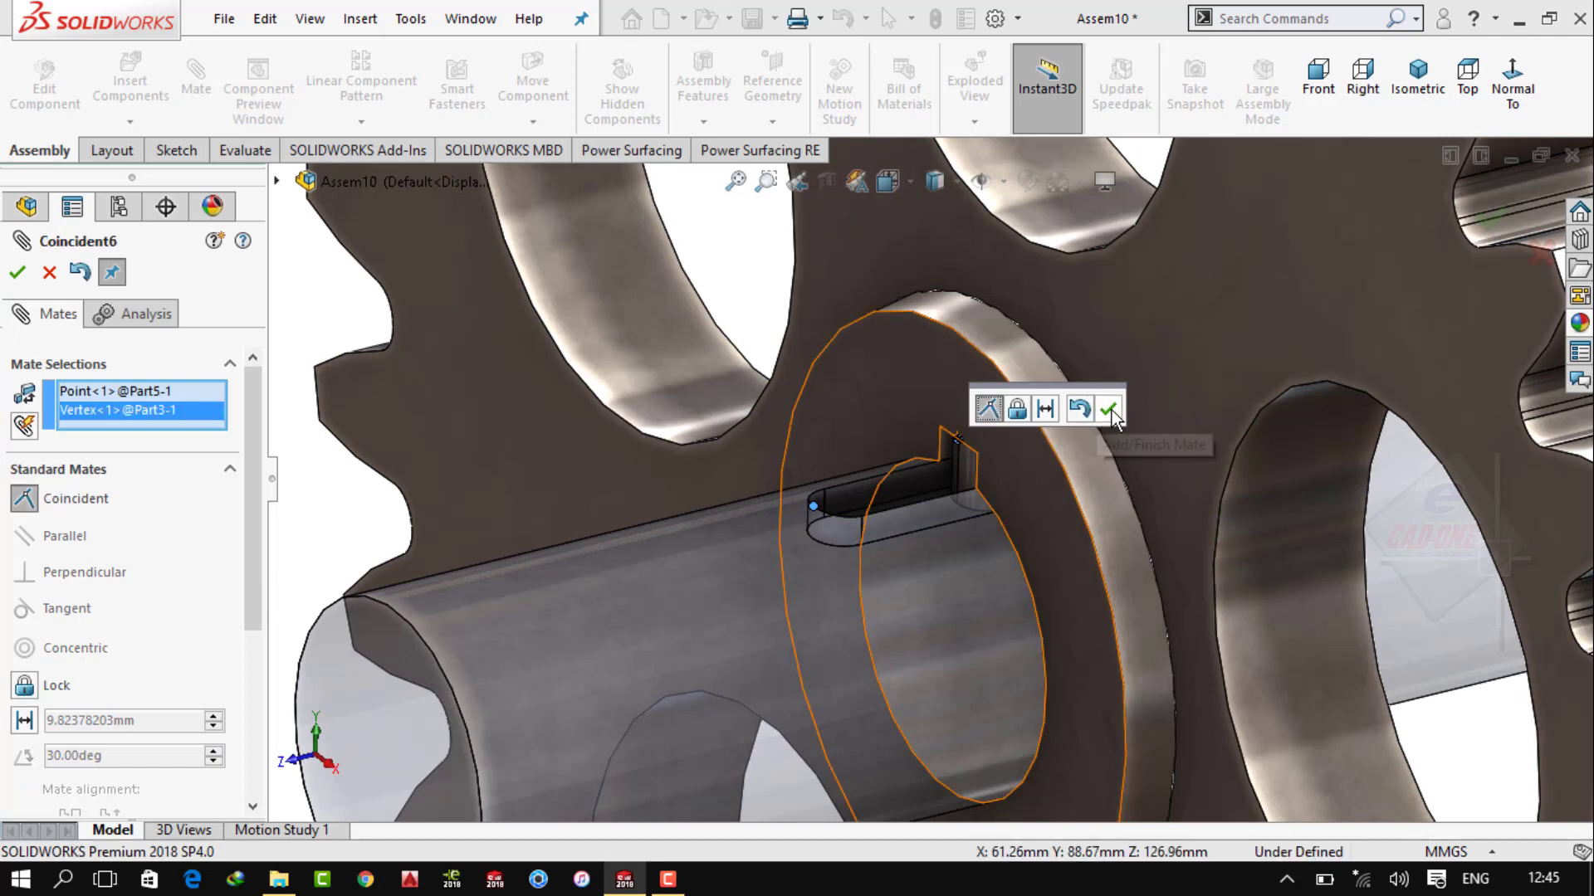
{"action": "left_click", "coordinate": [49, 274]}
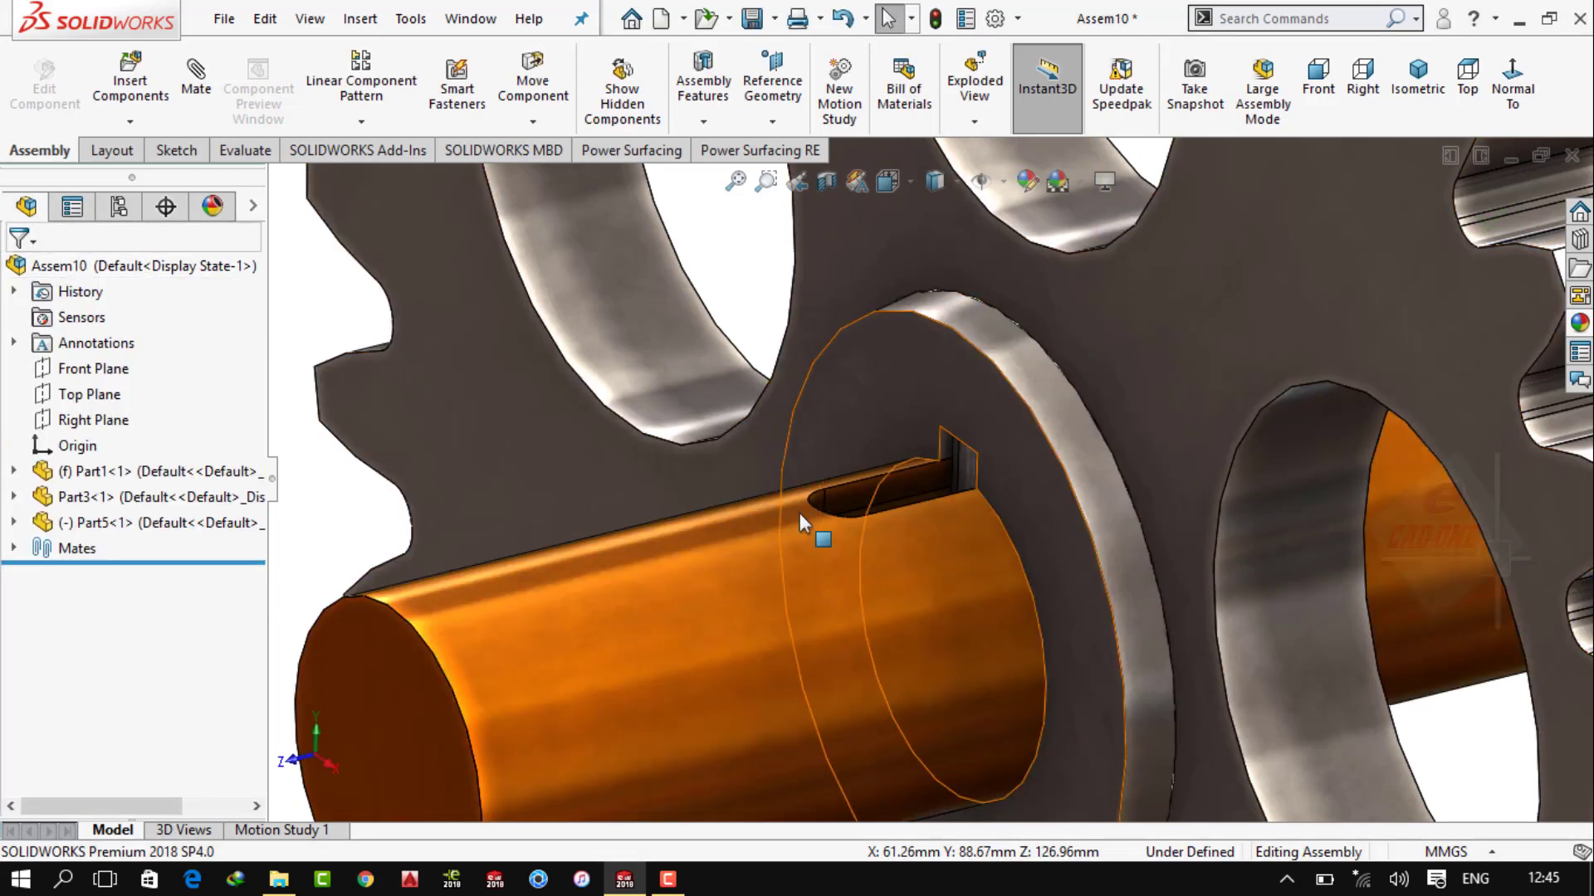
Expand the Mates folder and request deletion of Coincident3
{"action": "left_click", "coordinate": [13, 549]}
{"action": "left_click", "coordinate": [139, 649]}
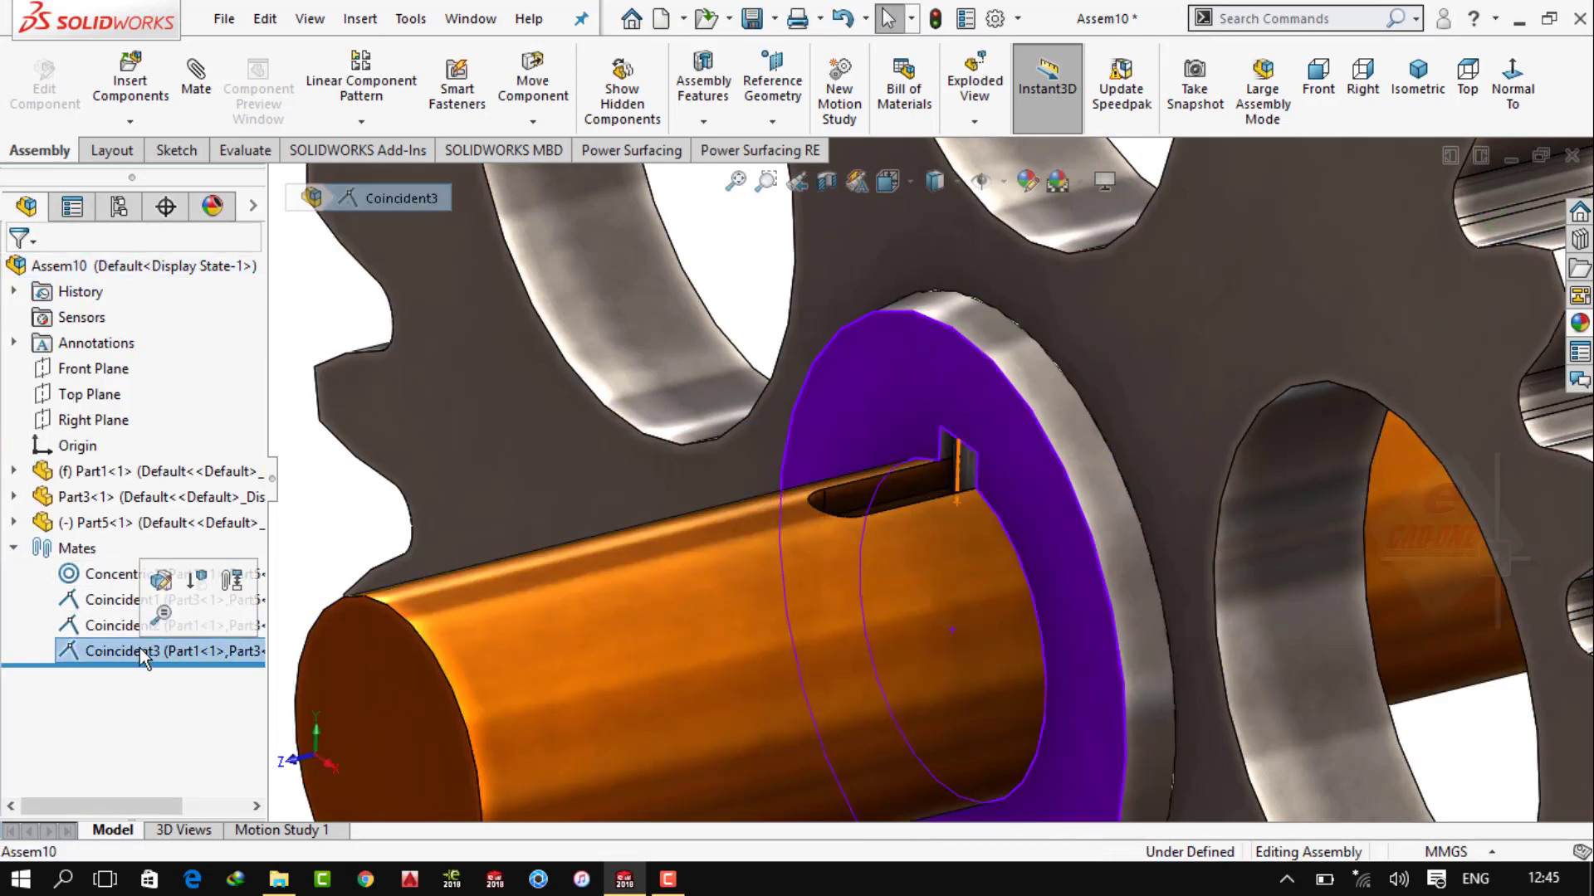
{"action": "left_click", "coordinate": [314, 531]}
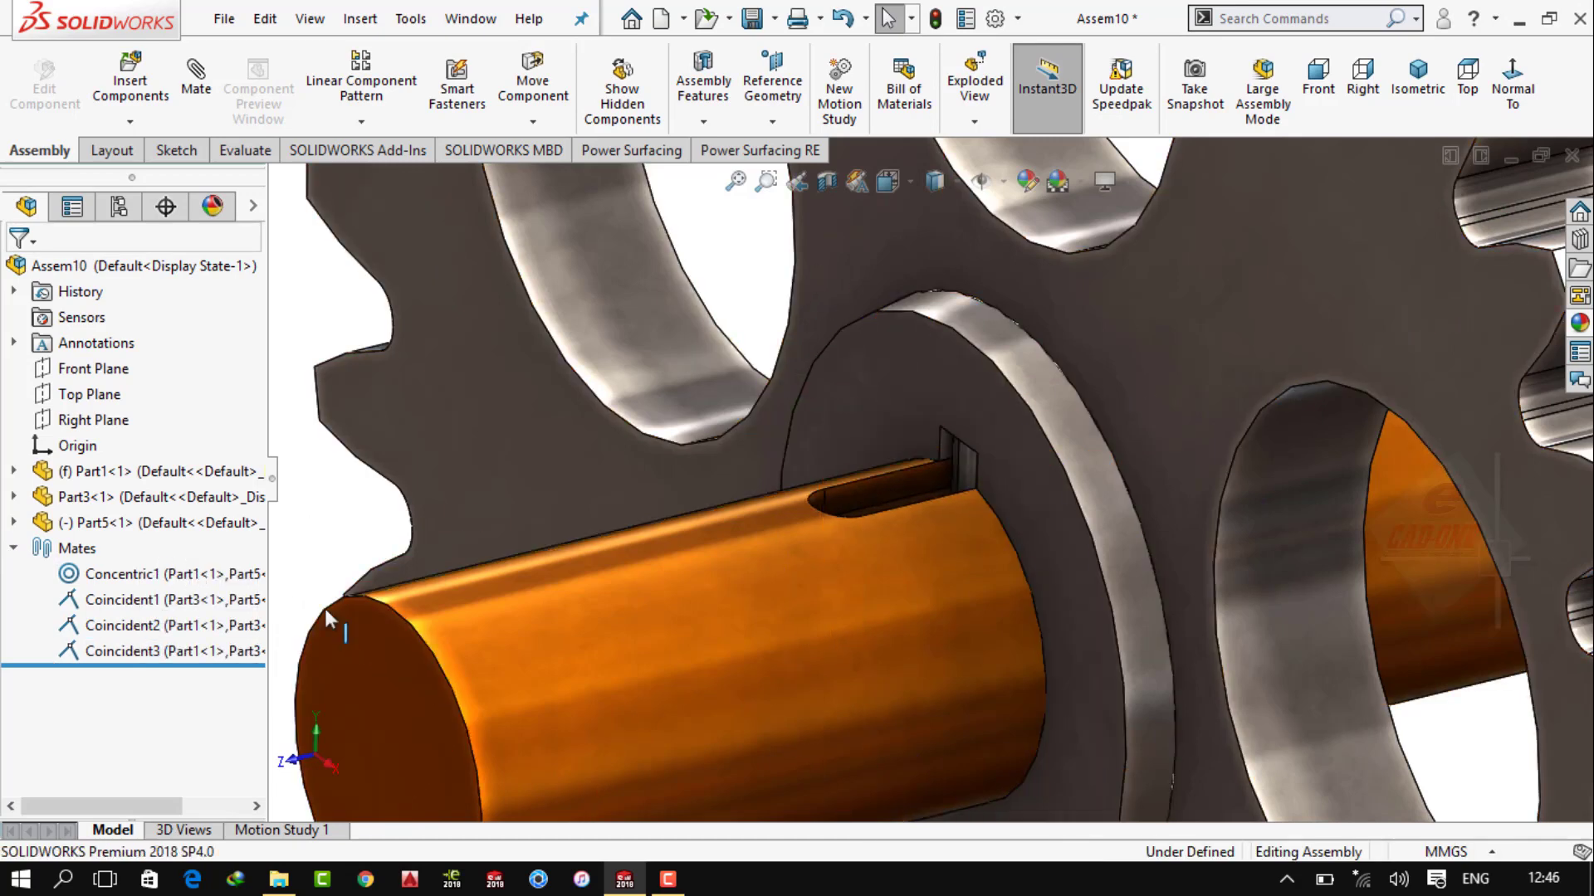
{"action": "right_click", "coordinate": [202, 654]}
{"action": "left_click", "coordinate": [274, 462]}
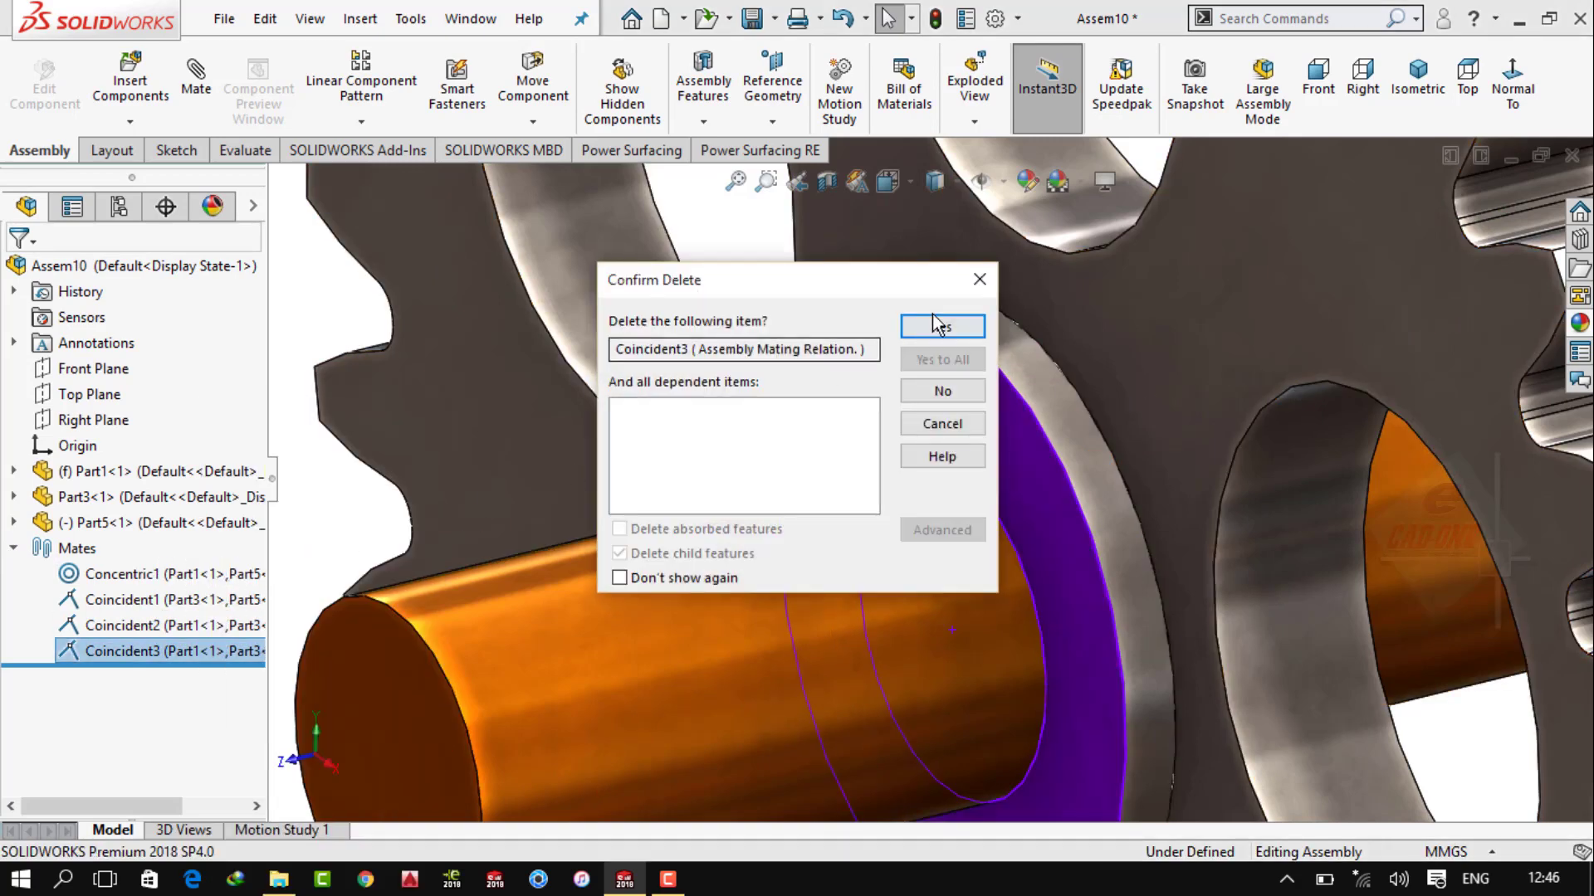
Confirm deleting Coincident3, turn the shaft and inspect the Coincident2 mate
{"action": "left_click", "coordinate": [933, 324]}
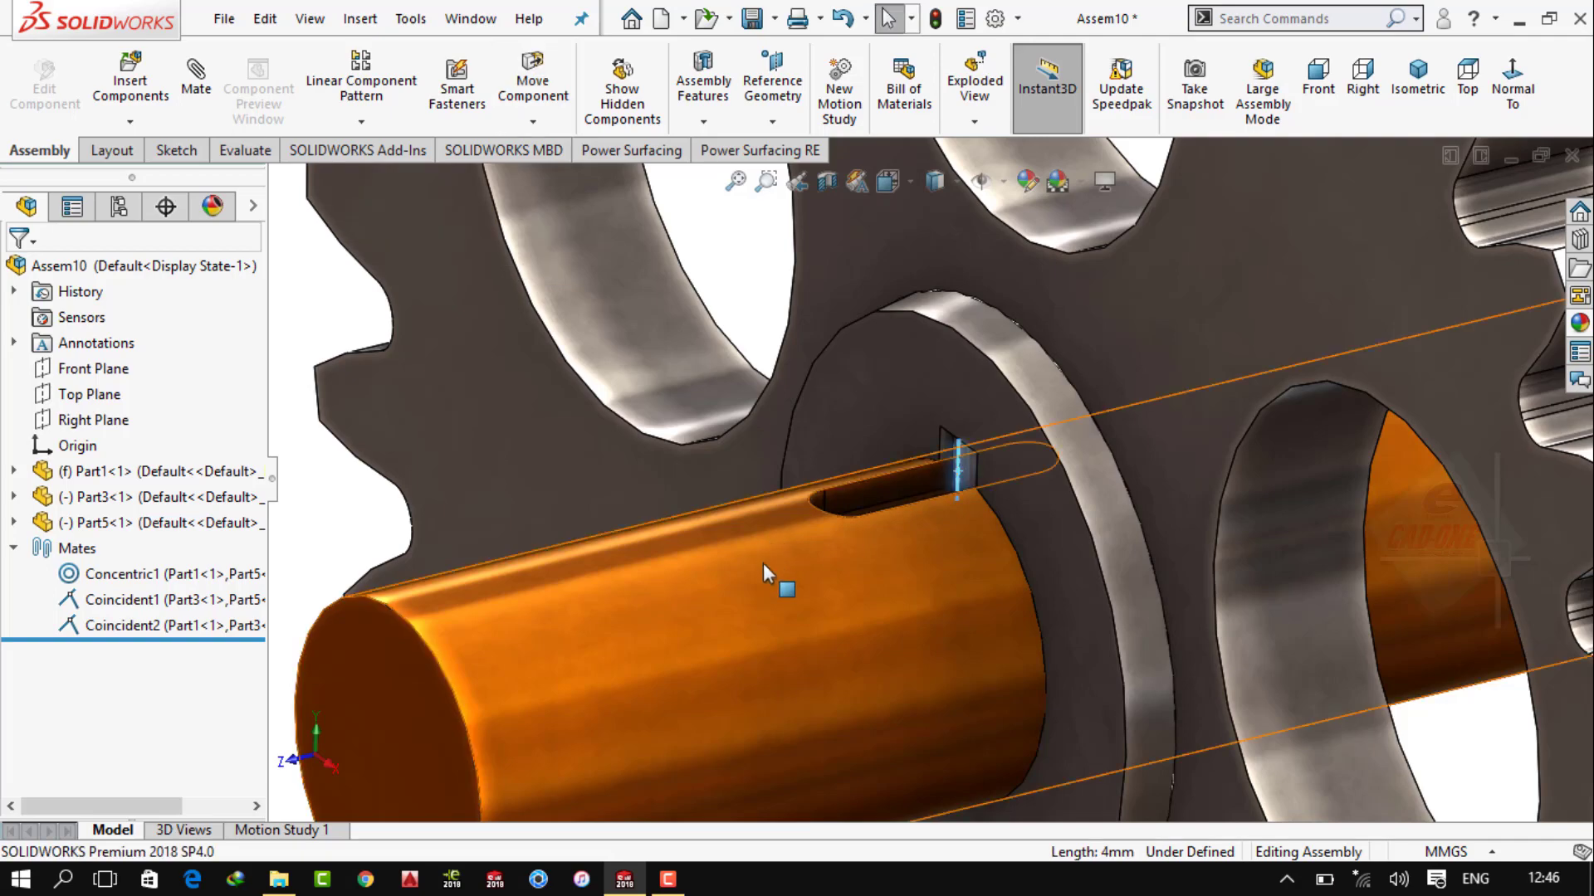
{"action": "left_click_drag", "start_coordinate": [764, 564], "coordinate": [875, 520]}
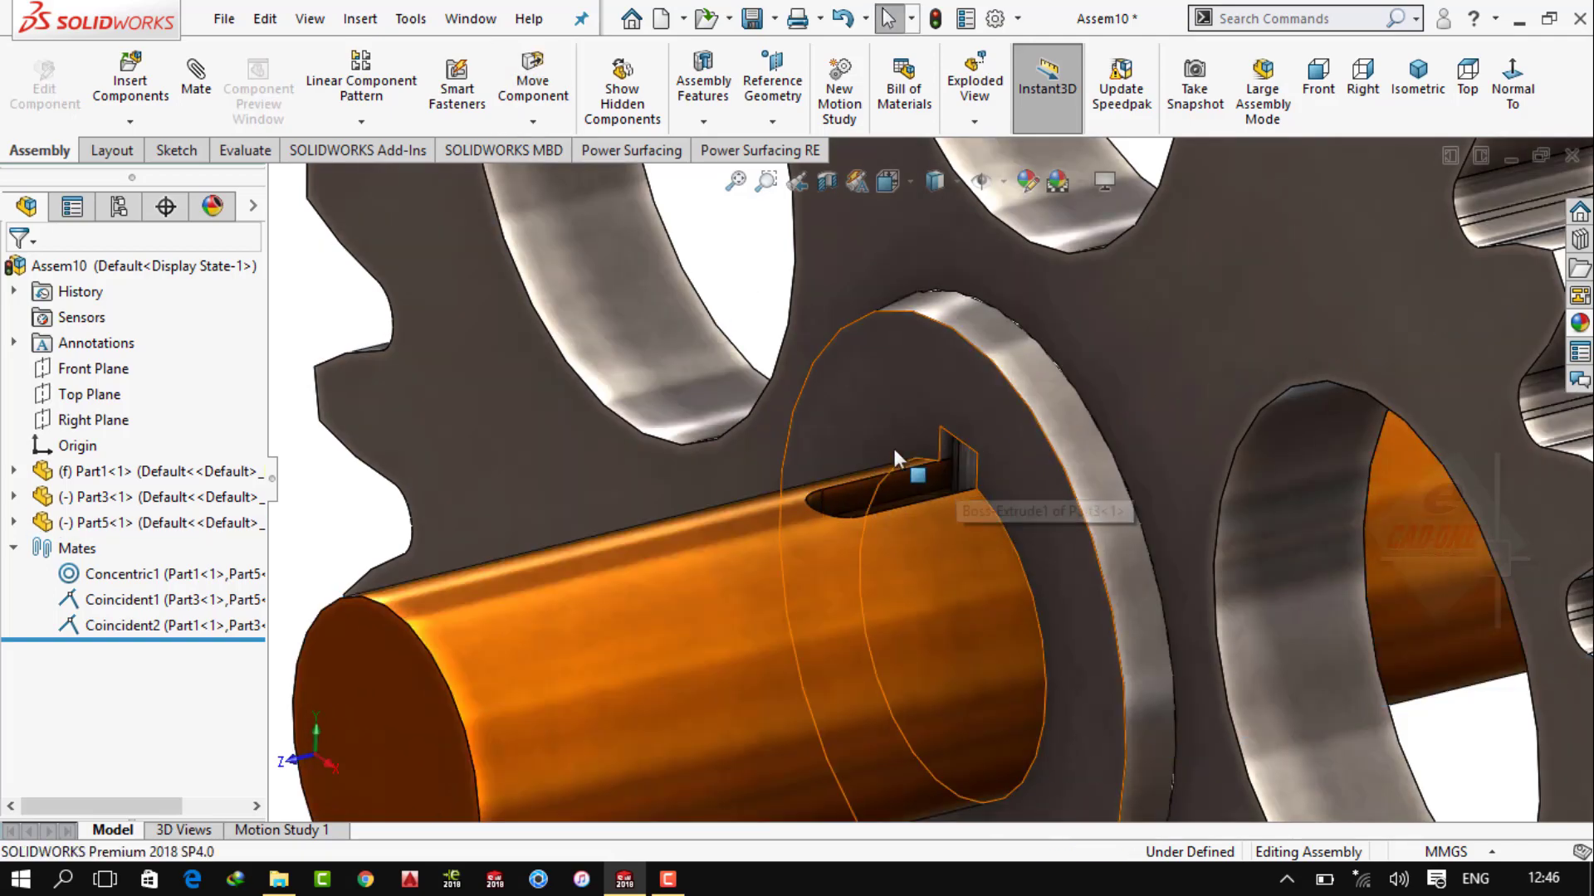
{"action": "scroll", "coordinate": [893, 445], "scroll_direction": "up", "scroll_amount": 10}
{"action": "middle_click_drag", "start_coordinate": [877, 455], "coordinate": [747, 465]}
{"action": "left_click", "coordinate": [237, 628]}
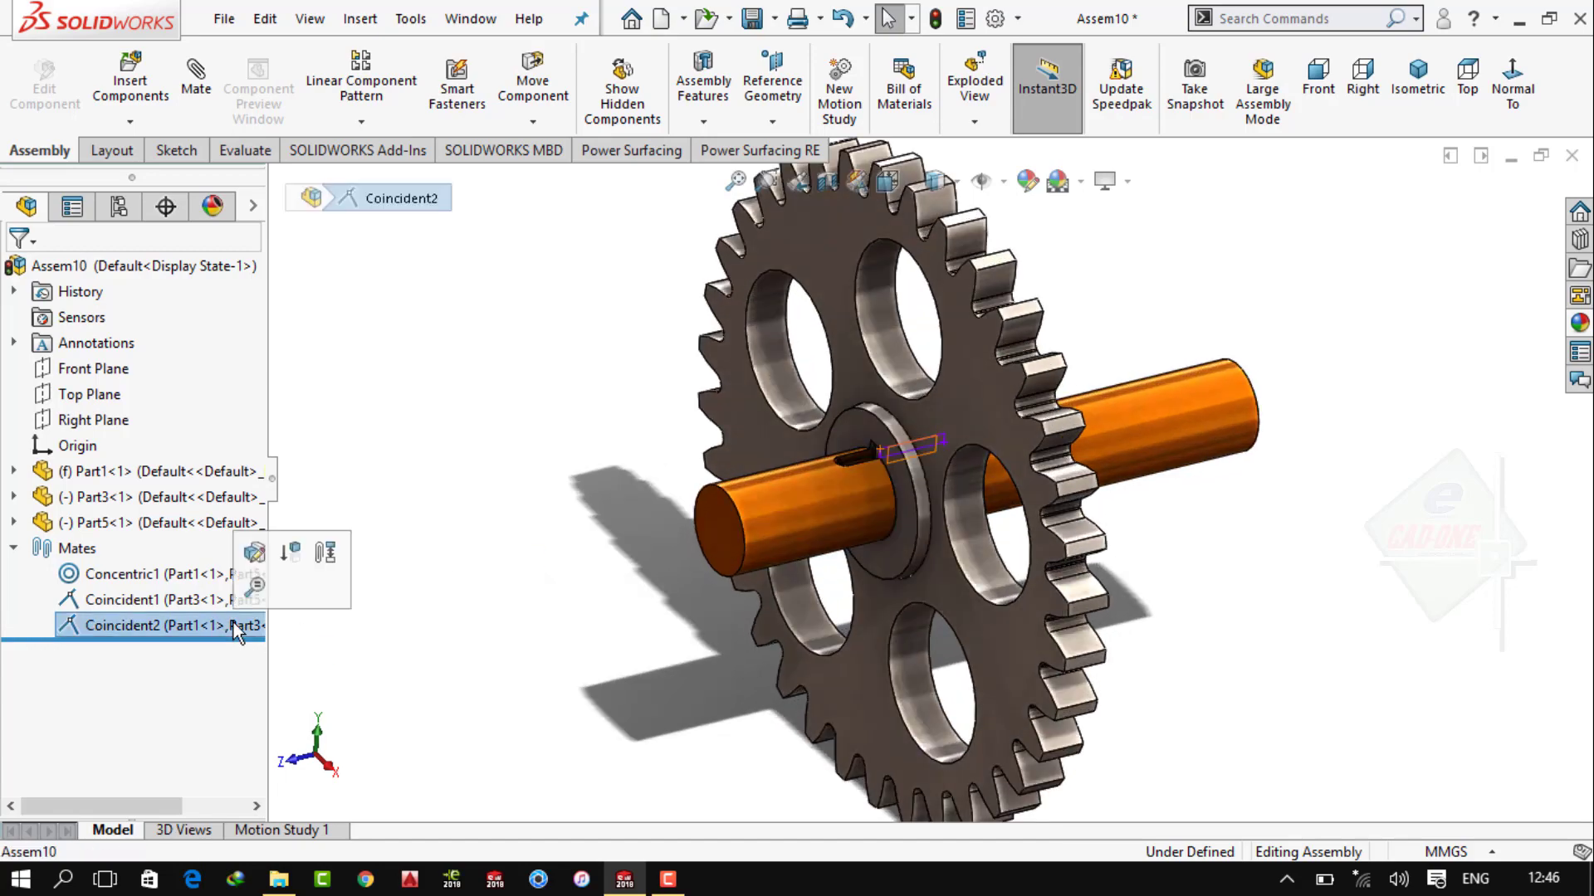
{"action": "left_click", "coordinate": [538, 508]}
{"action": "scroll", "coordinate": [845, 508], "scroll_direction": "down", "scroll_amount": 5}
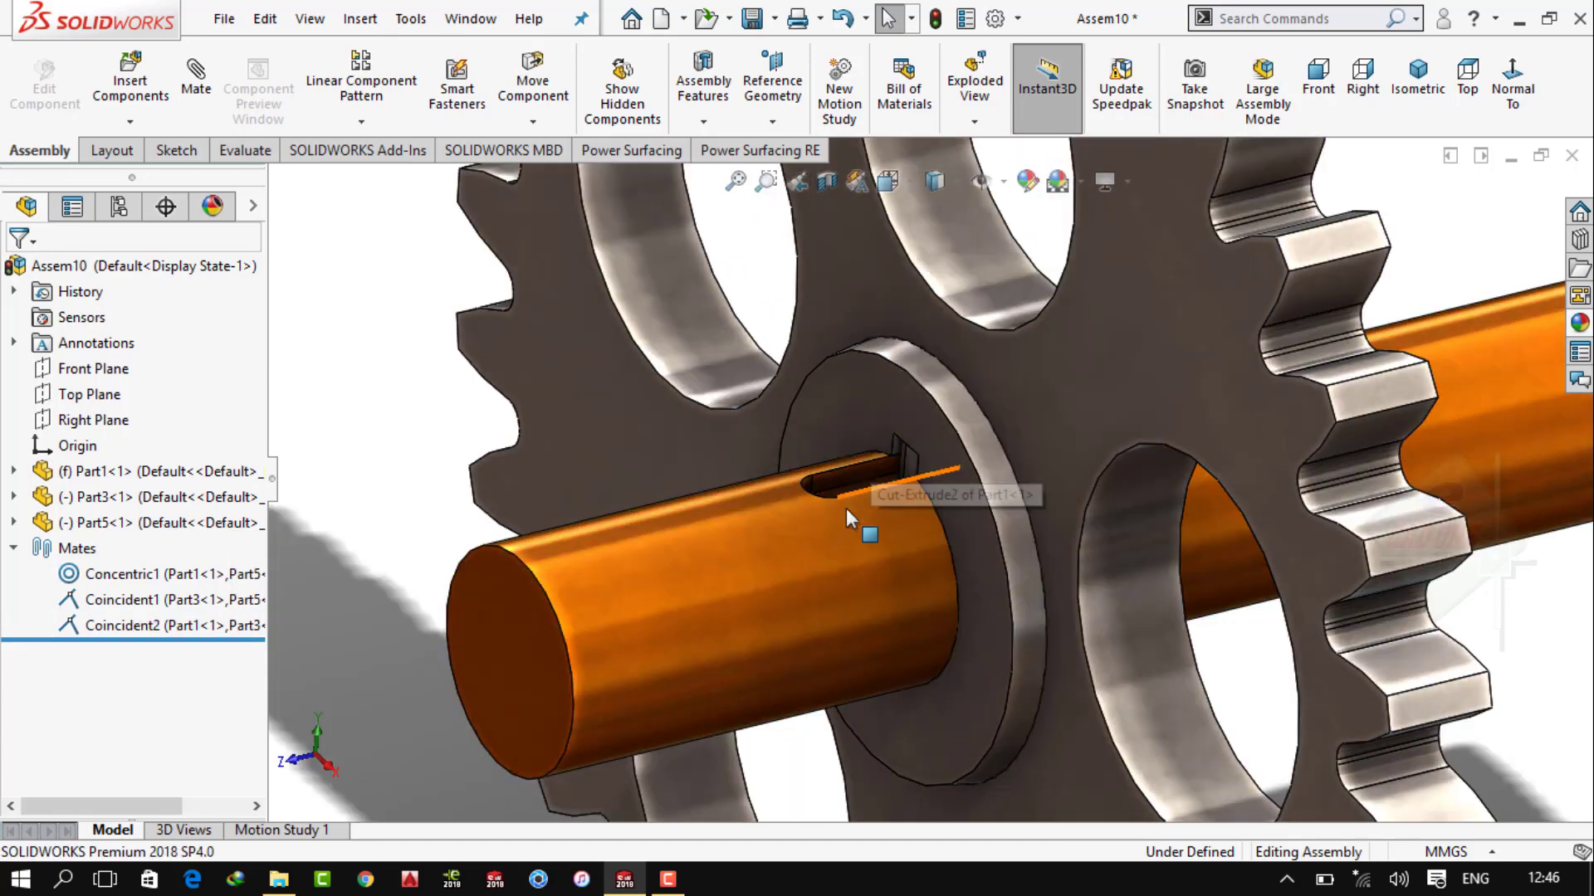
Mate the key's rounded end concentric with the keyway's rounded face
{"action": "left_click", "coordinate": [909, 465]}
{"action": "key", "text": "m"}
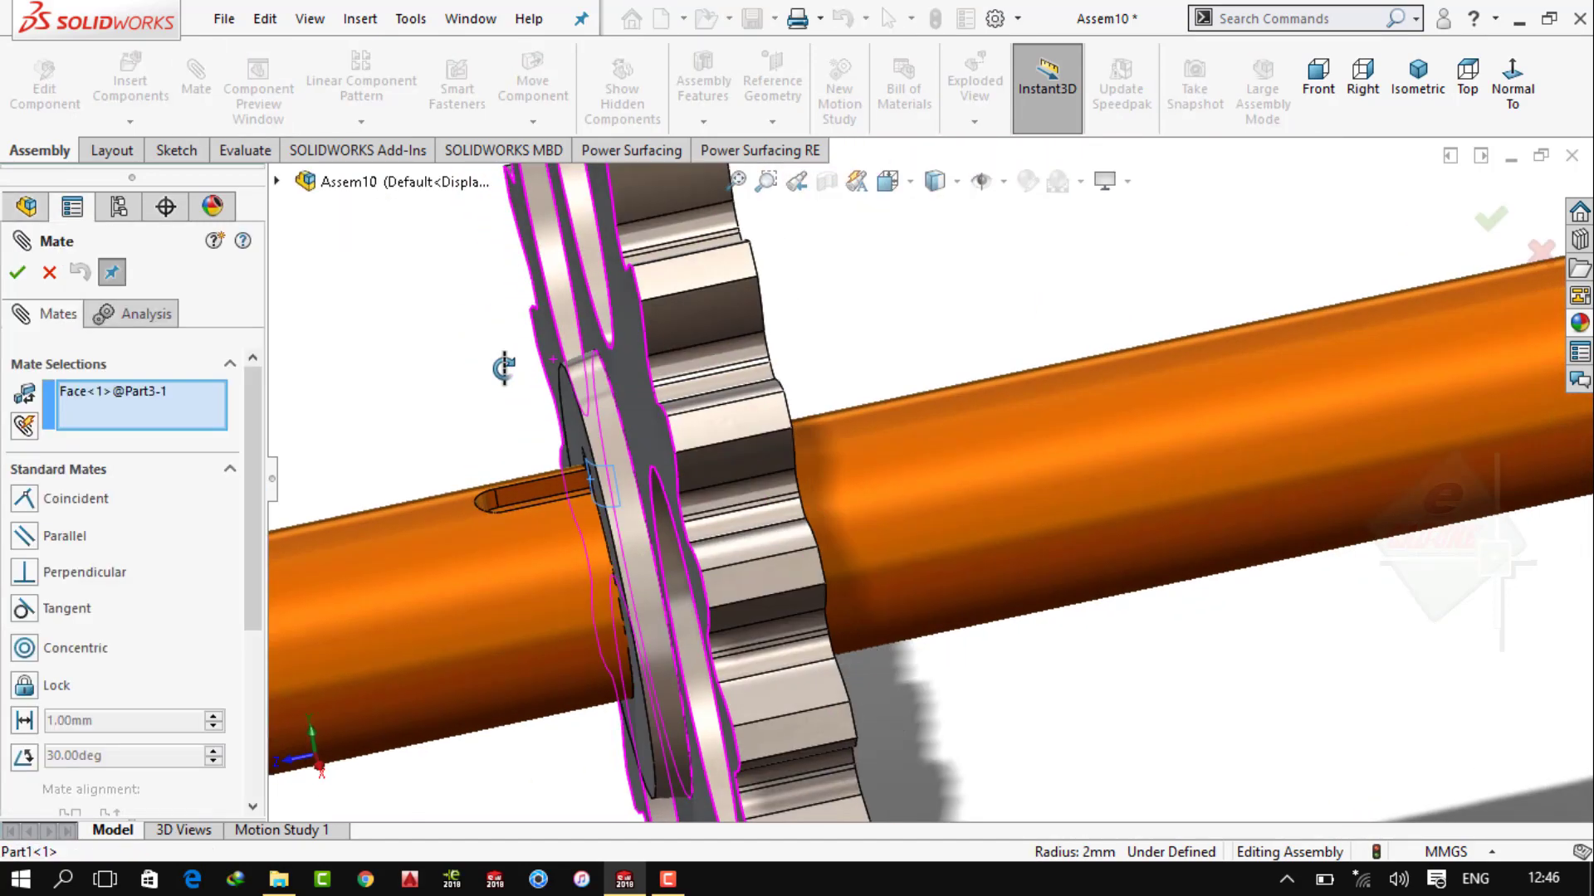
{"action": "middle_click_drag", "start_coordinate": [553, 360], "coordinate": [450, 554]}
{"action": "scroll", "coordinate": [594, 594], "scroll_direction": "down", "scroll_amount": 5}
{"action": "left_click", "coordinate": [600, 603]}
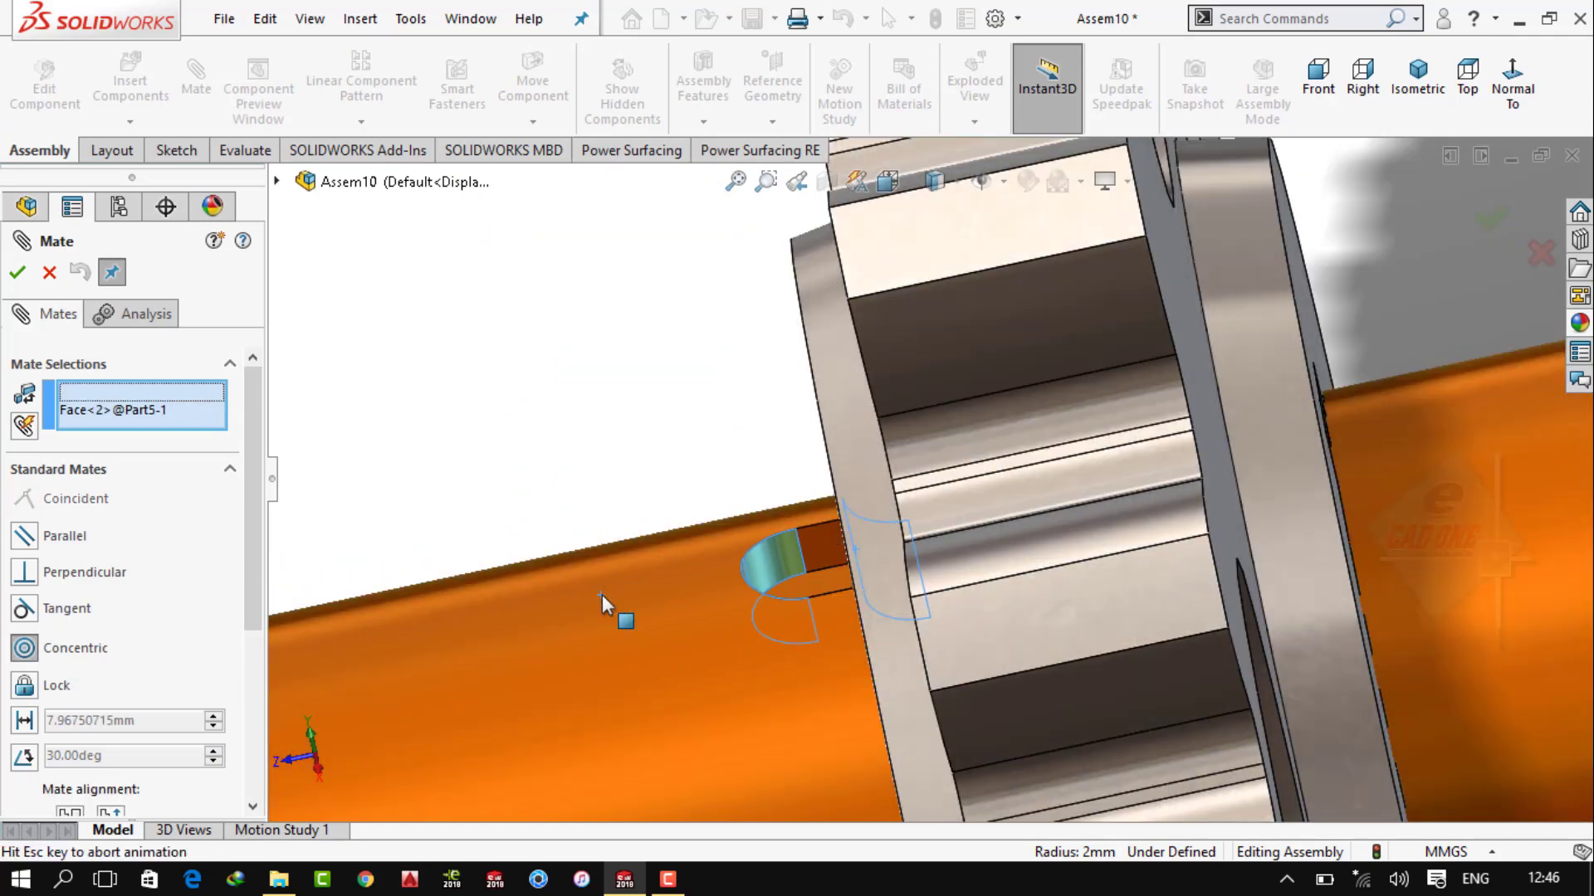
{"action": "left_click", "coordinate": [573, 630]}
{"action": "left_click", "coordinate": [32, 274]}
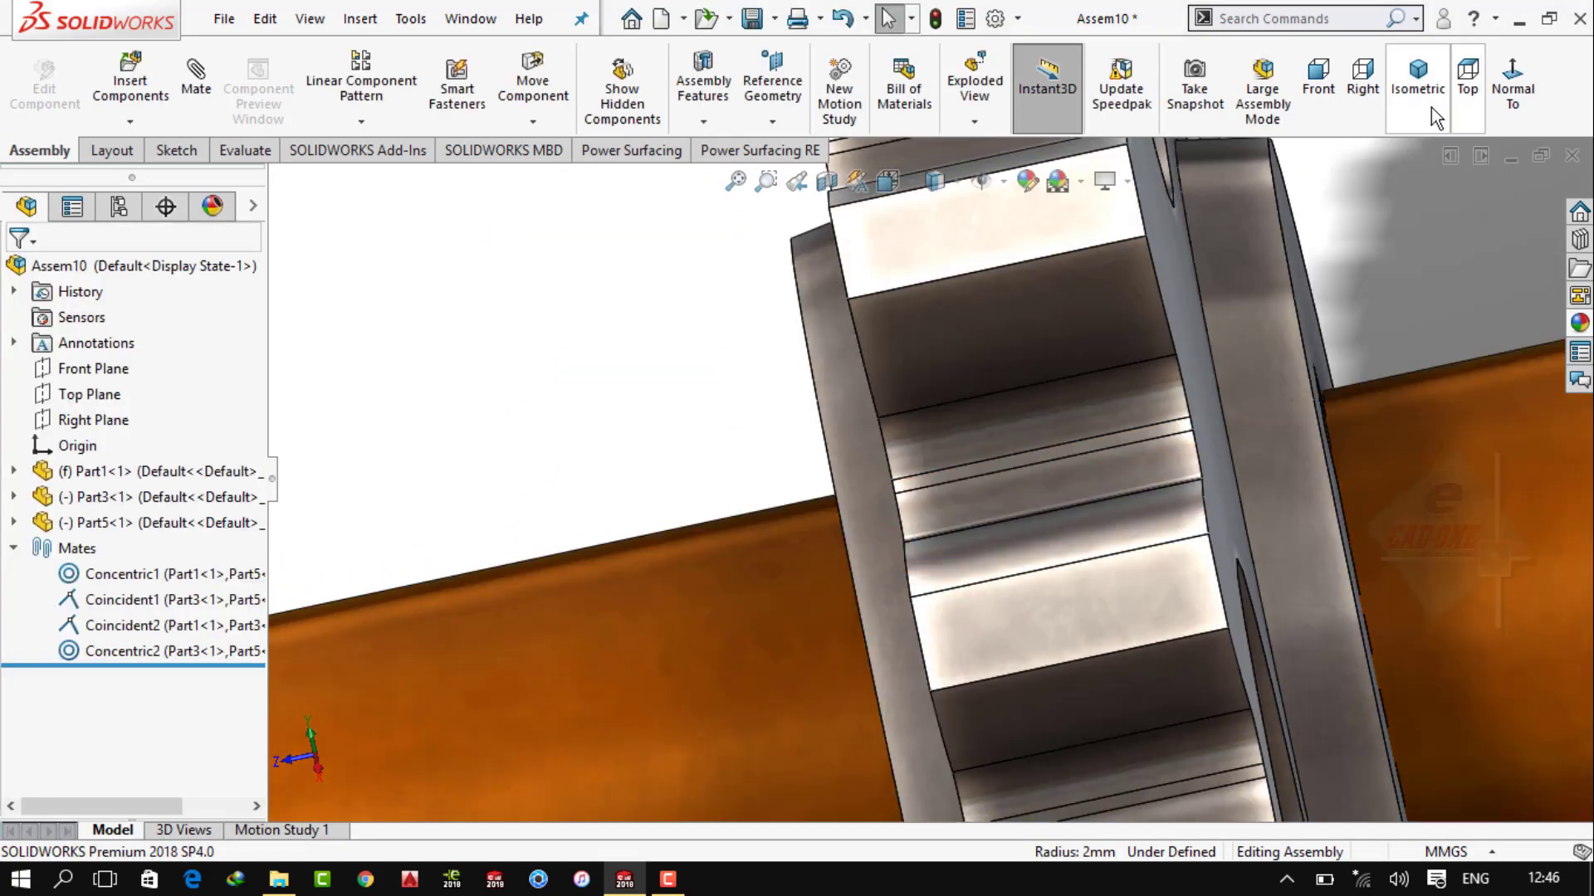
{"action": "left_click", "coordinate": [1424, 100]}
Add a Coincident mate between the gear hub face and the key edge
{"action": "scroll", "coordinate": [983, 505], "scroll_direction": "down", "scroll_amount": 5}
{"action": "scroll", "coordinate": [1006, 536], "scroll_direction": "down", "scroll_amount": 3}
{"action": "left_click", "coordinate": [1006, 537]}
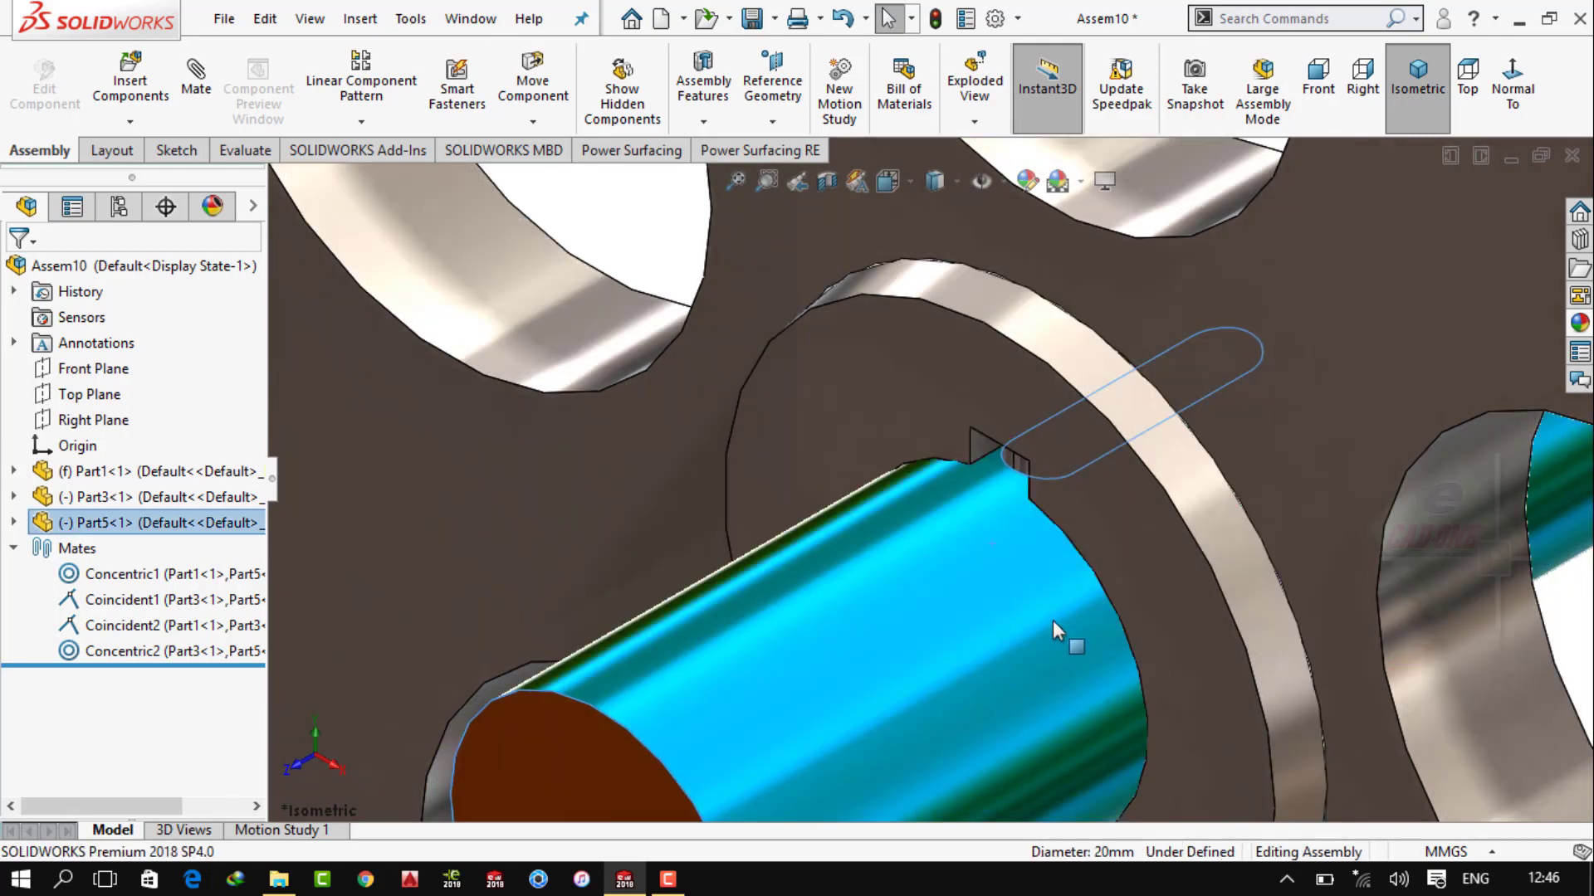
{"action": "key", "text": "Escape"}
{"action": "left_click", "coordinate": [1003, 442]}
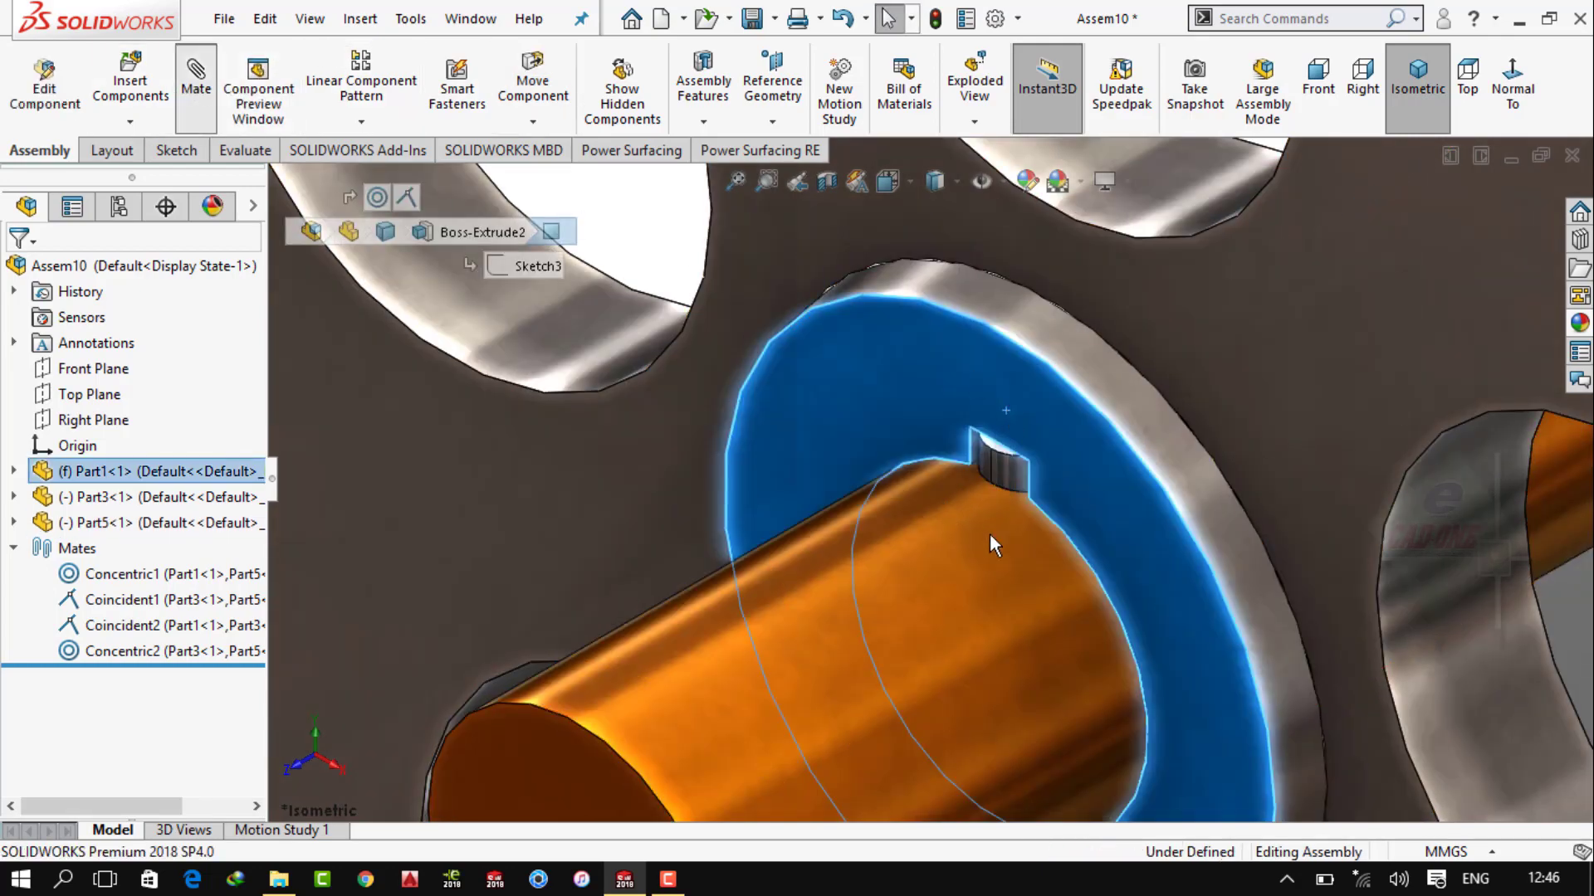
{"action": "key", "text": "m"}
{"action": "left_click", "coordinate": [989, 466]}
{"action": "left_click", "coordinate": [1199, 435]}
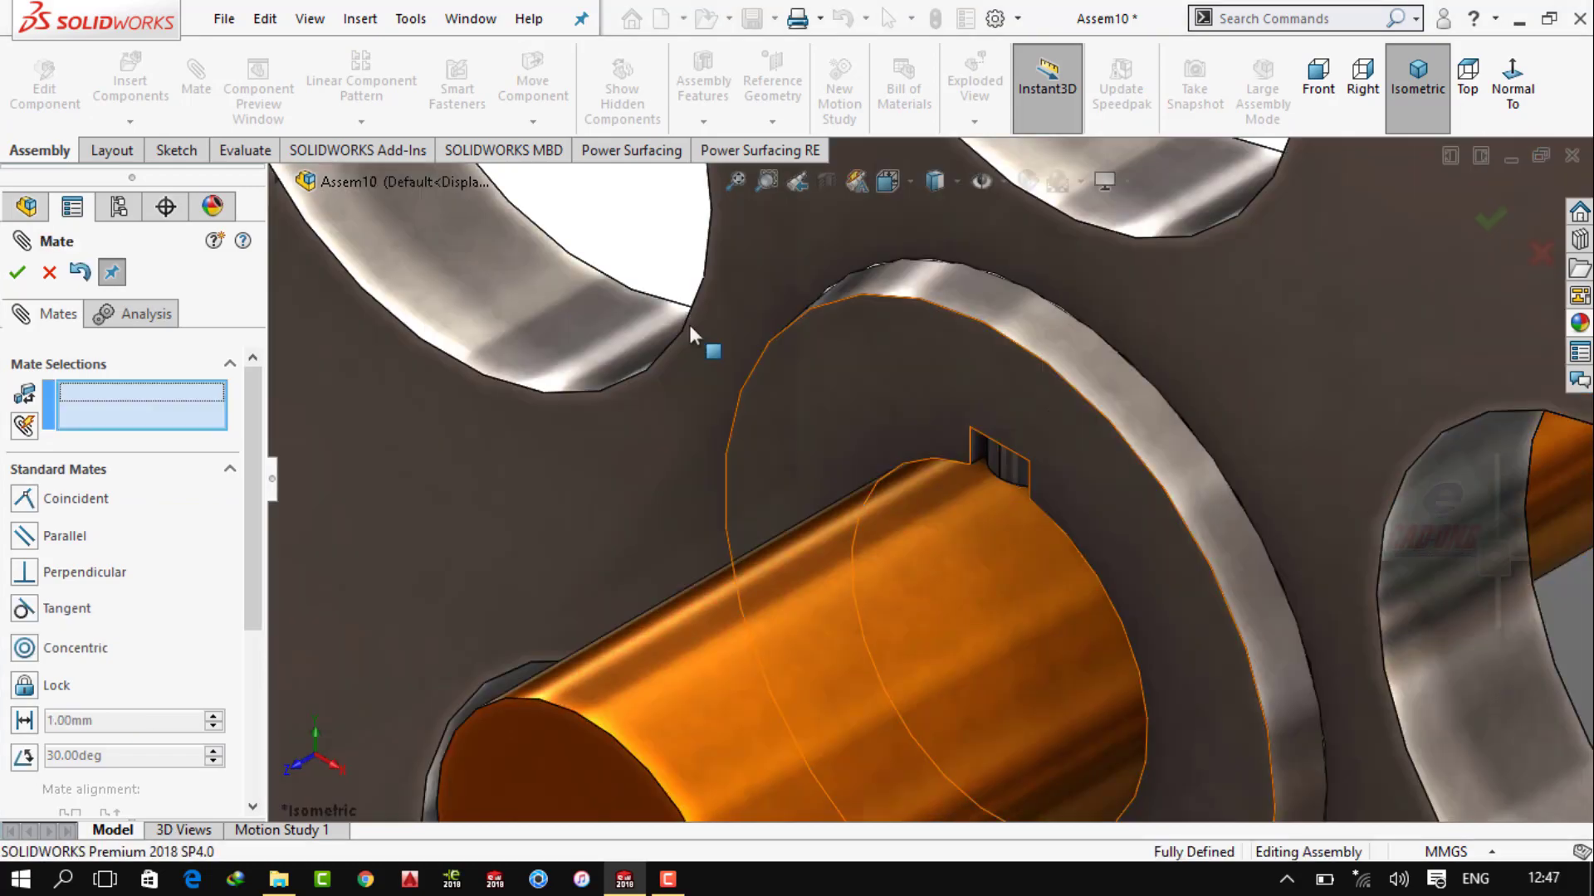
{"action": "left_click", "coordinate": [16, 272]}
Zoom out to an isometric view of the fully defined assembly
{"action": "left_click", "coordinate": [979, 682]}
{"action": "left_click", "coordinate": [1154, 482]}
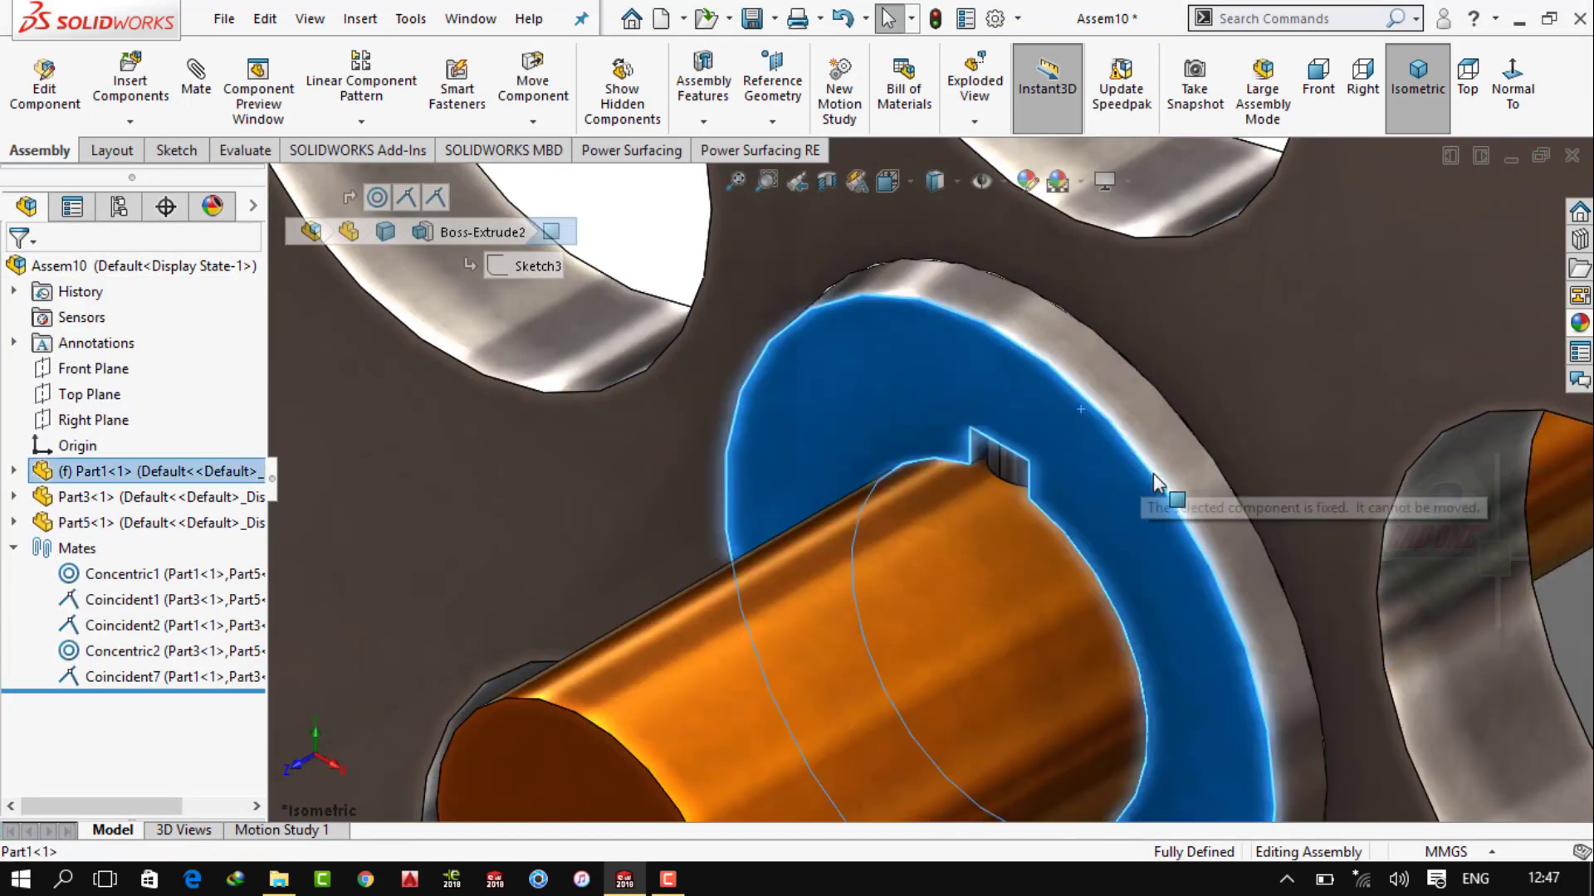
{"action": "left_click", "coordinate": [1467, 83]}
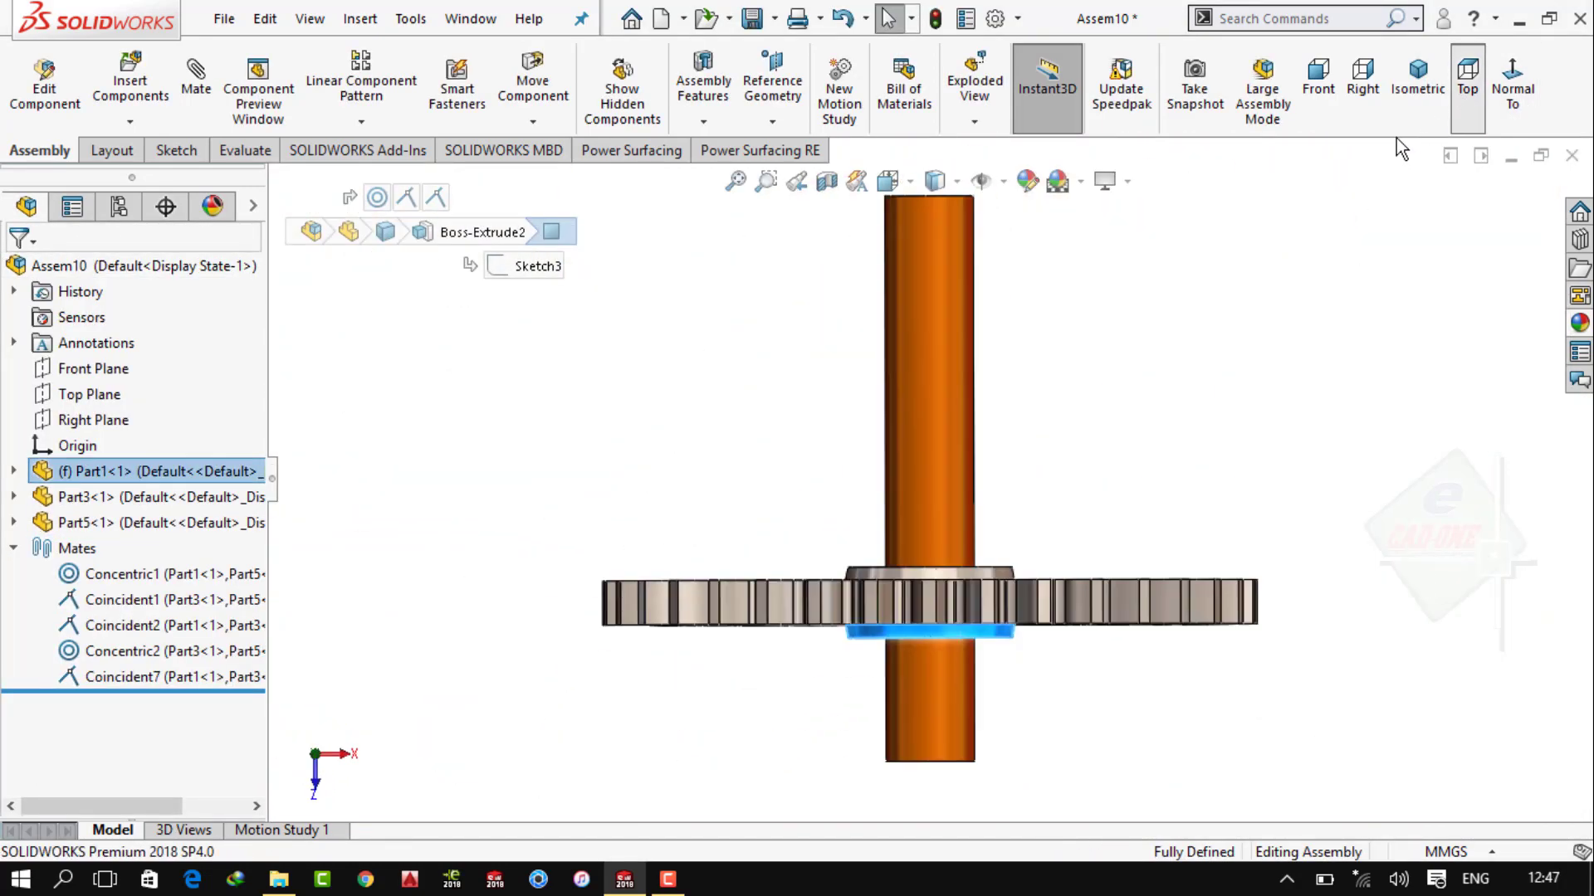
{"action": "left_click", "coordinate": [1411, 91]}
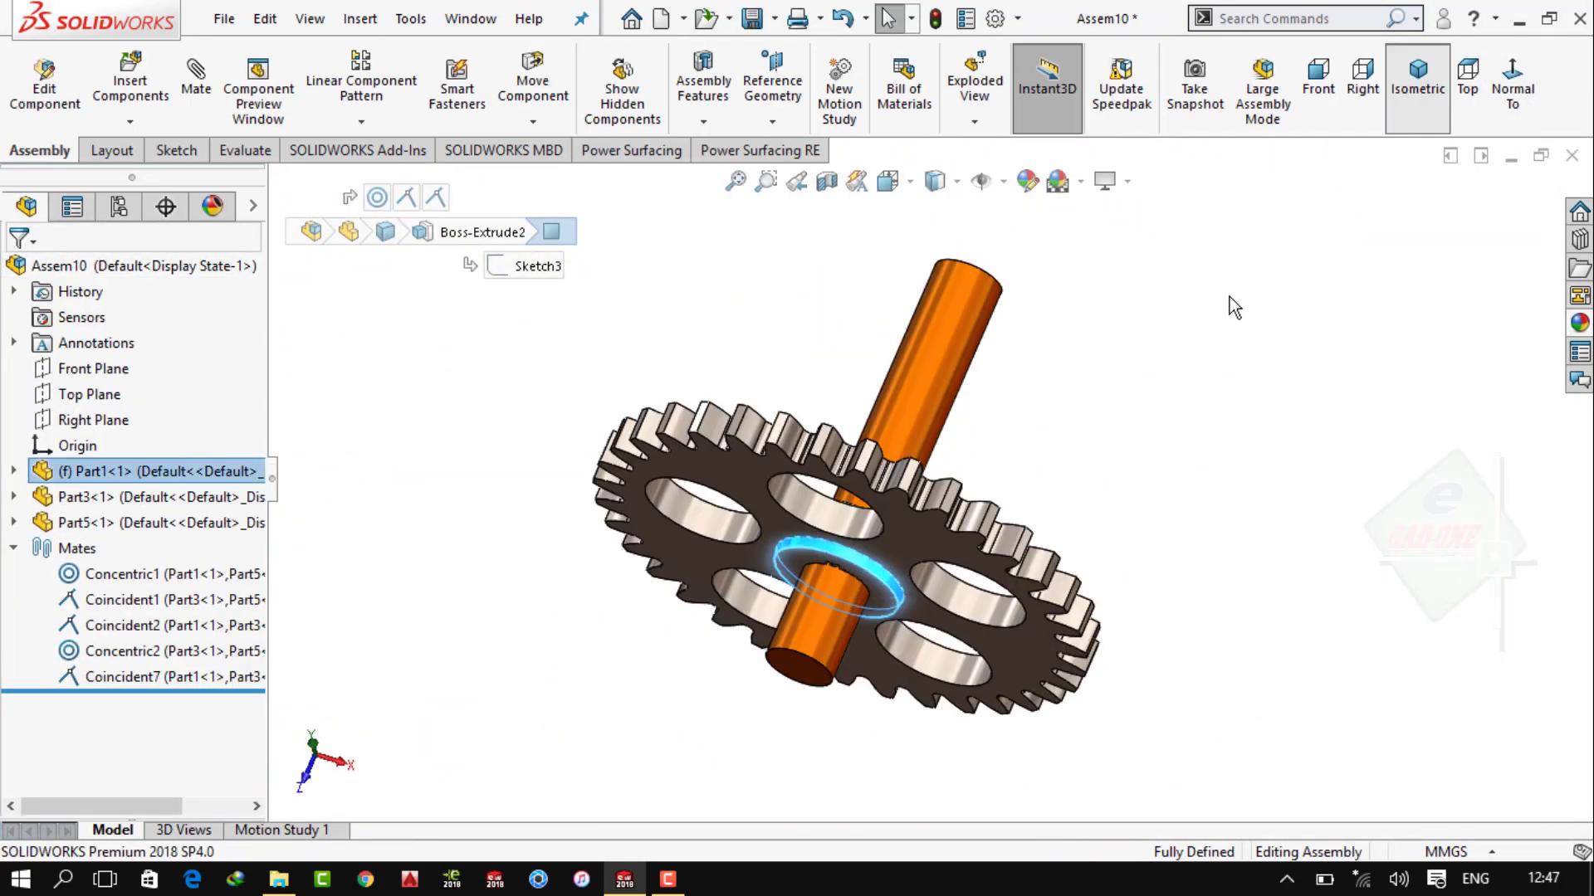
{"action": "left_click", "coordinate": [1202, 396]}
Save the assembly as Assem5 and close it
{"action": "key", "text": "ctrl+s"}
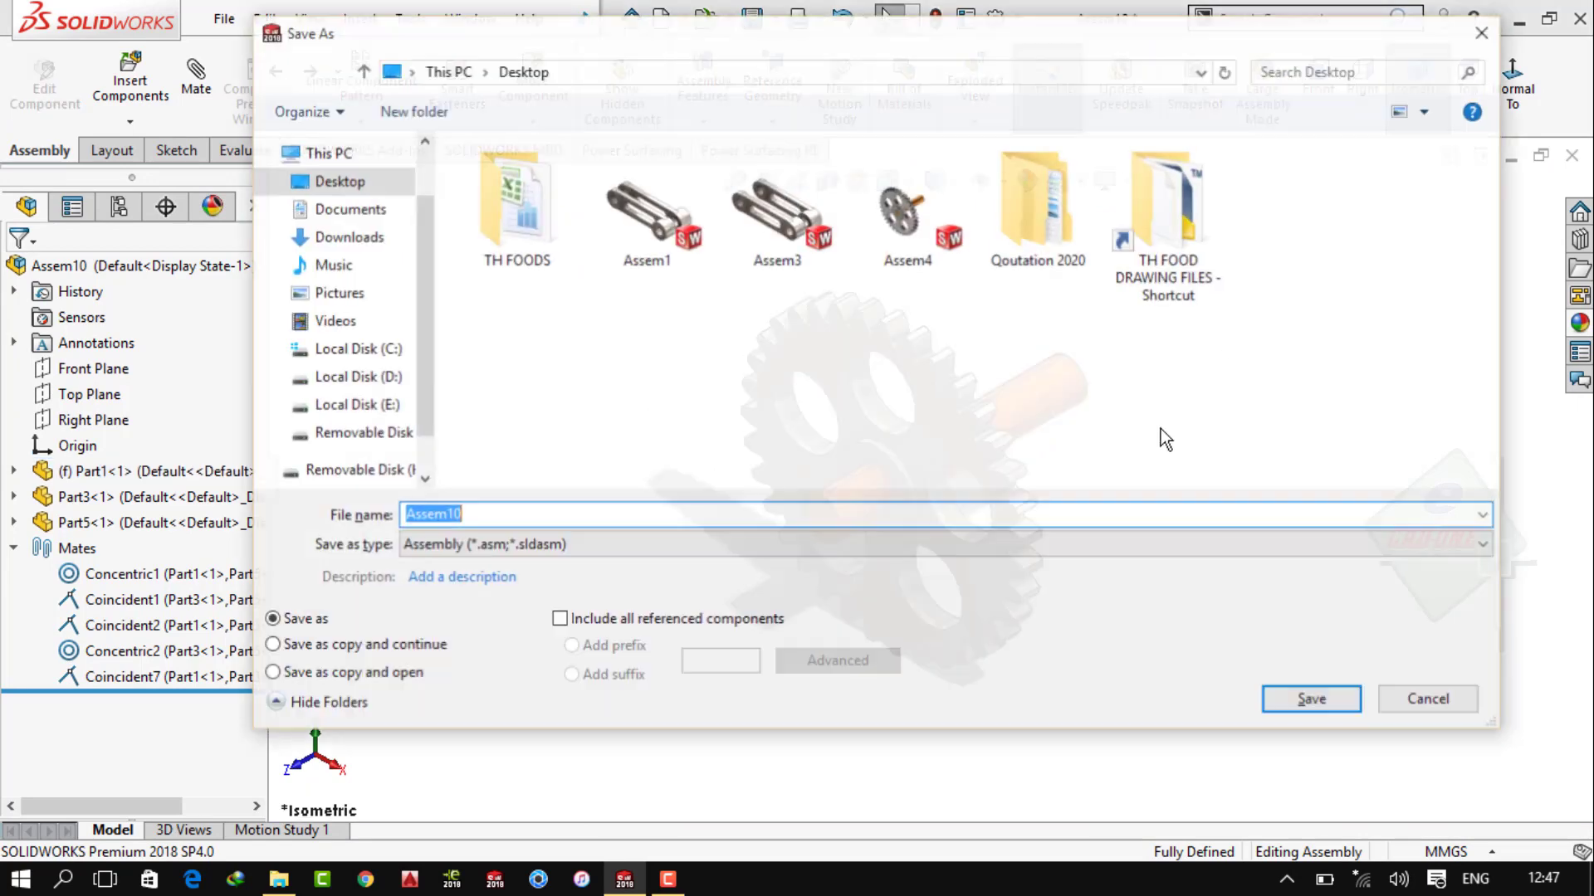
{"action": "type", "text": "Assem5"}
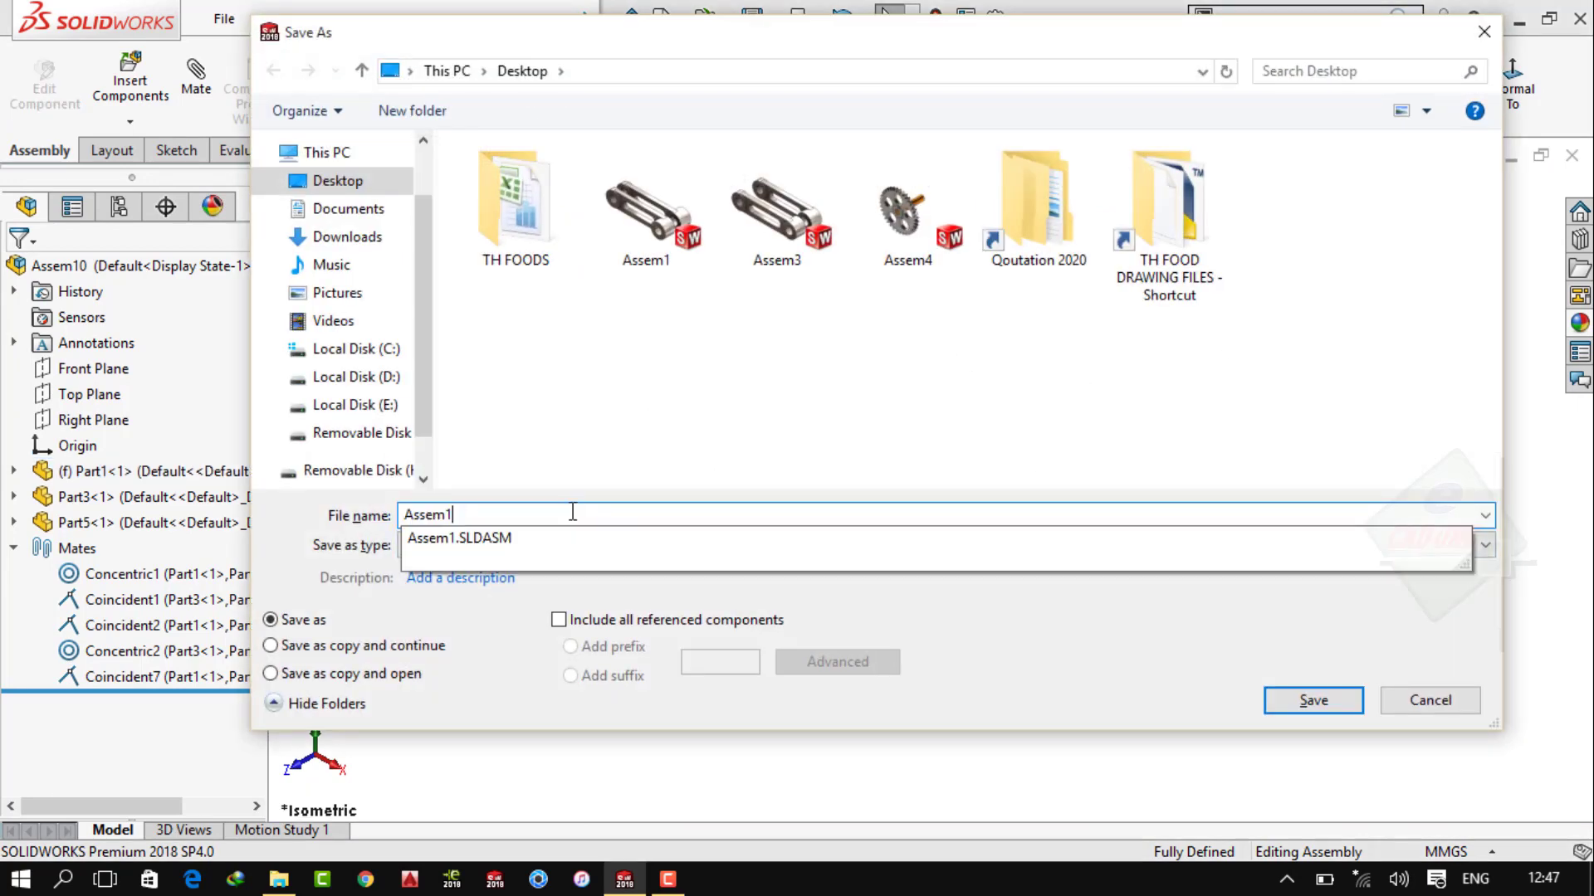
{"action": "key", "text": "Return"}
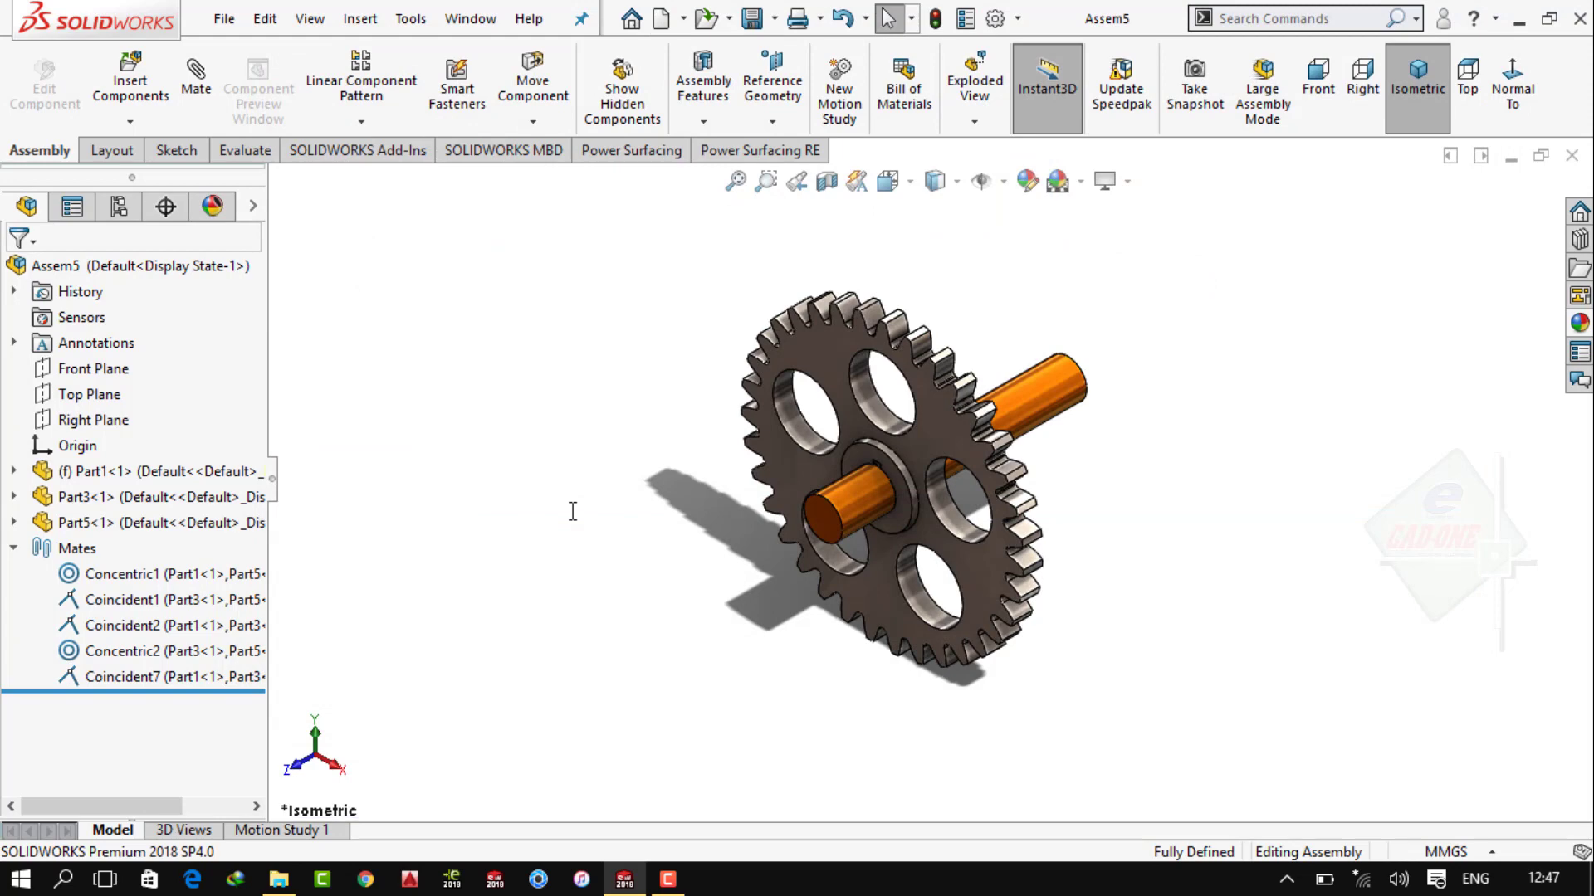
{"action": "left_click", "coordinate": [1572, 156]}
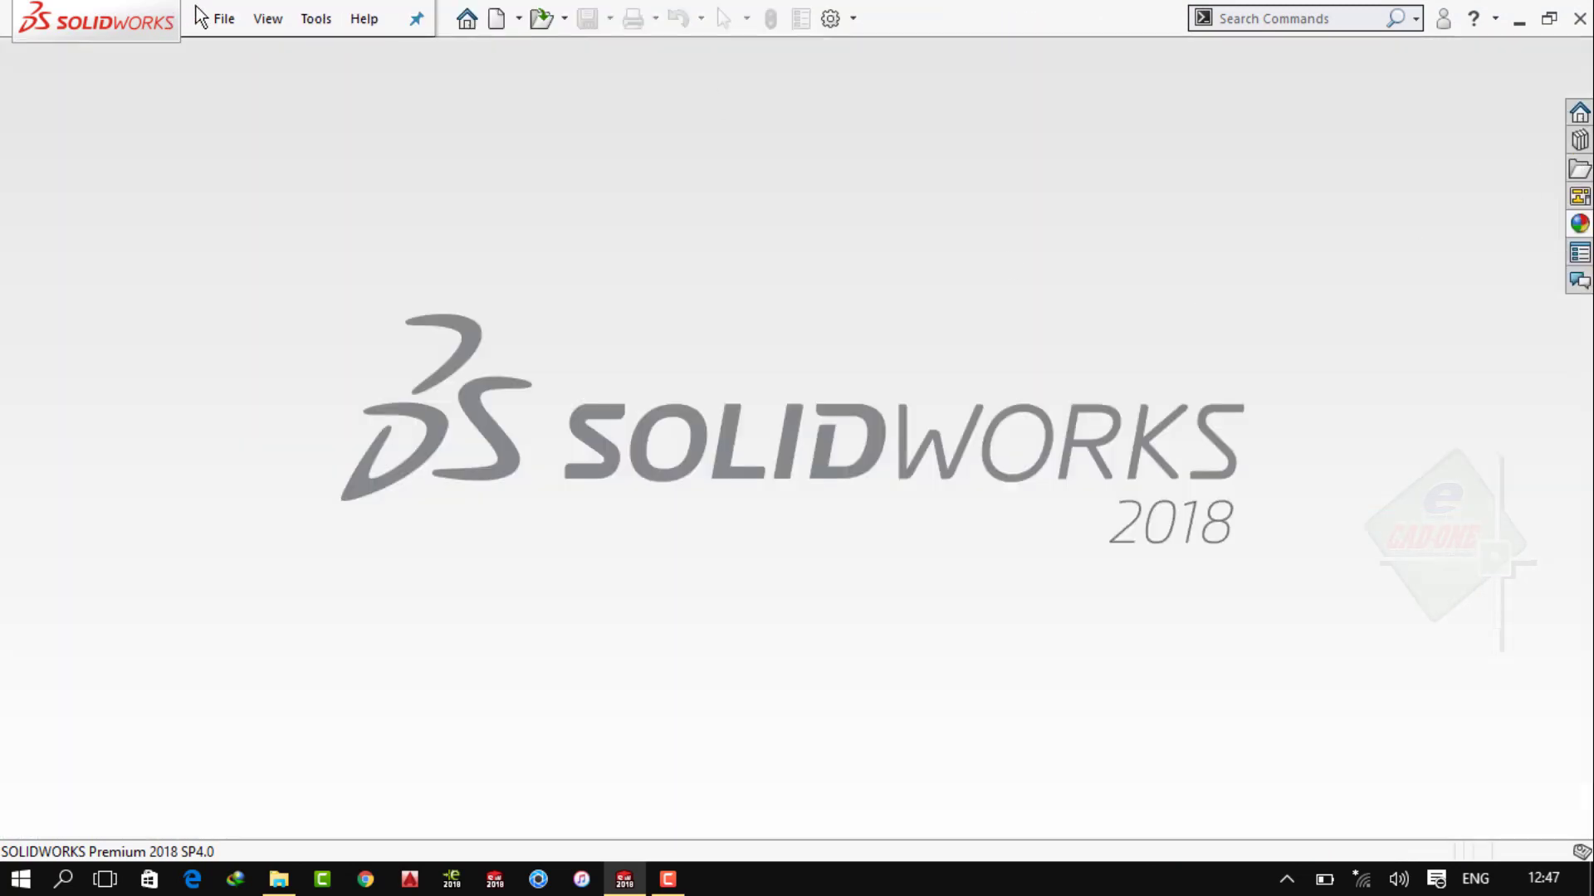
Create a new assembly, insert Part1, Part6 and Part3, placing gear and shaft
{"action": "left_click", "coordinate": [267, 18]}
{"action": "left_click", "coordinate": [249, 53]}
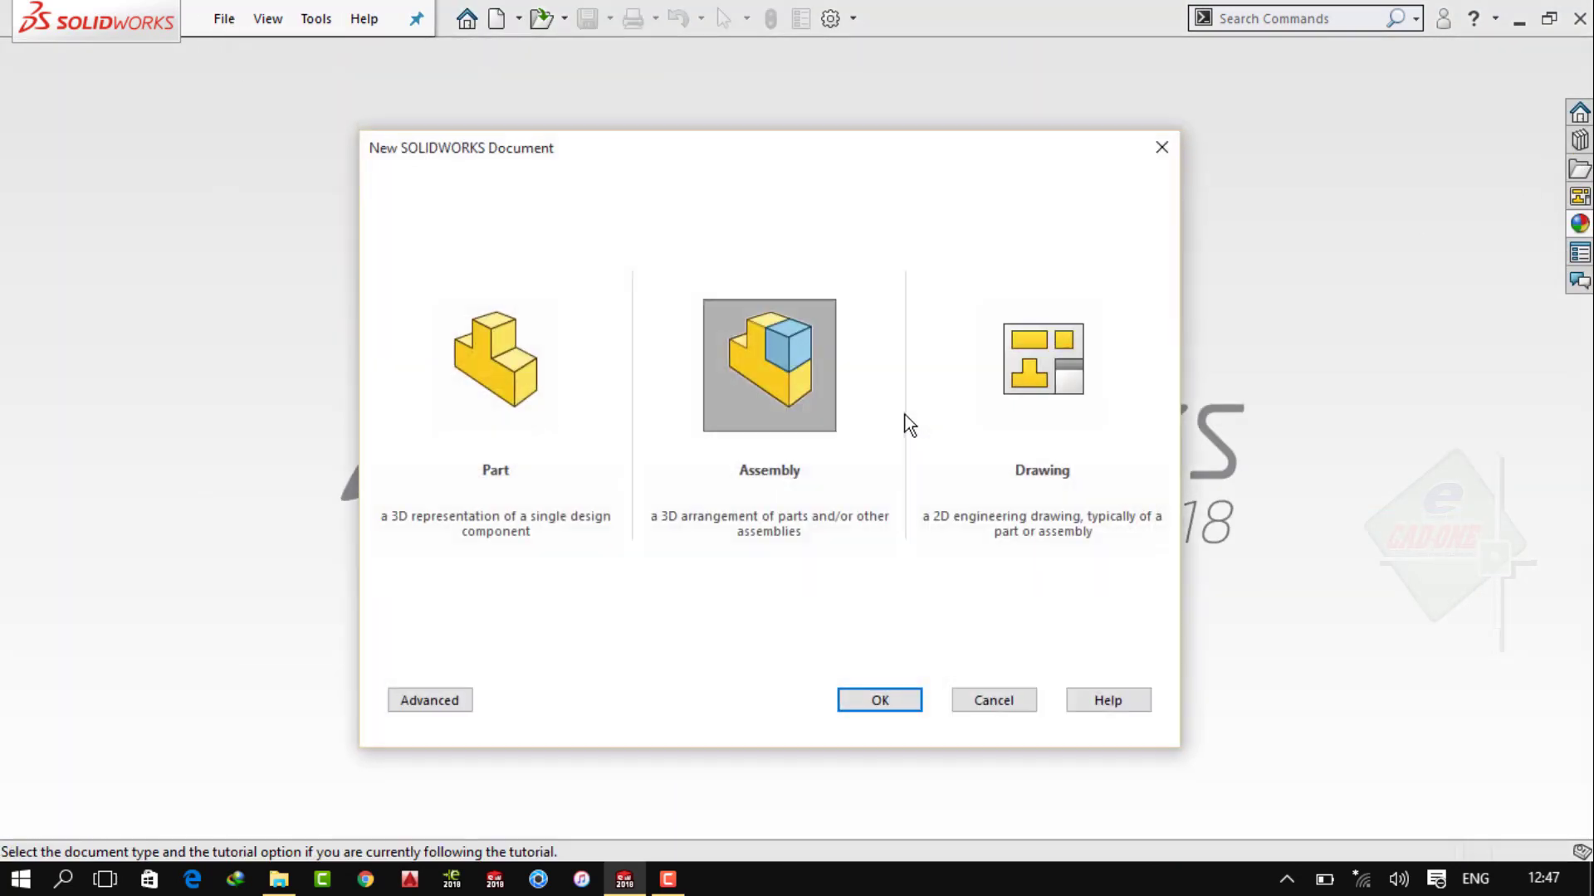
{"action": "left_click", "coordinate": [895, 712]}
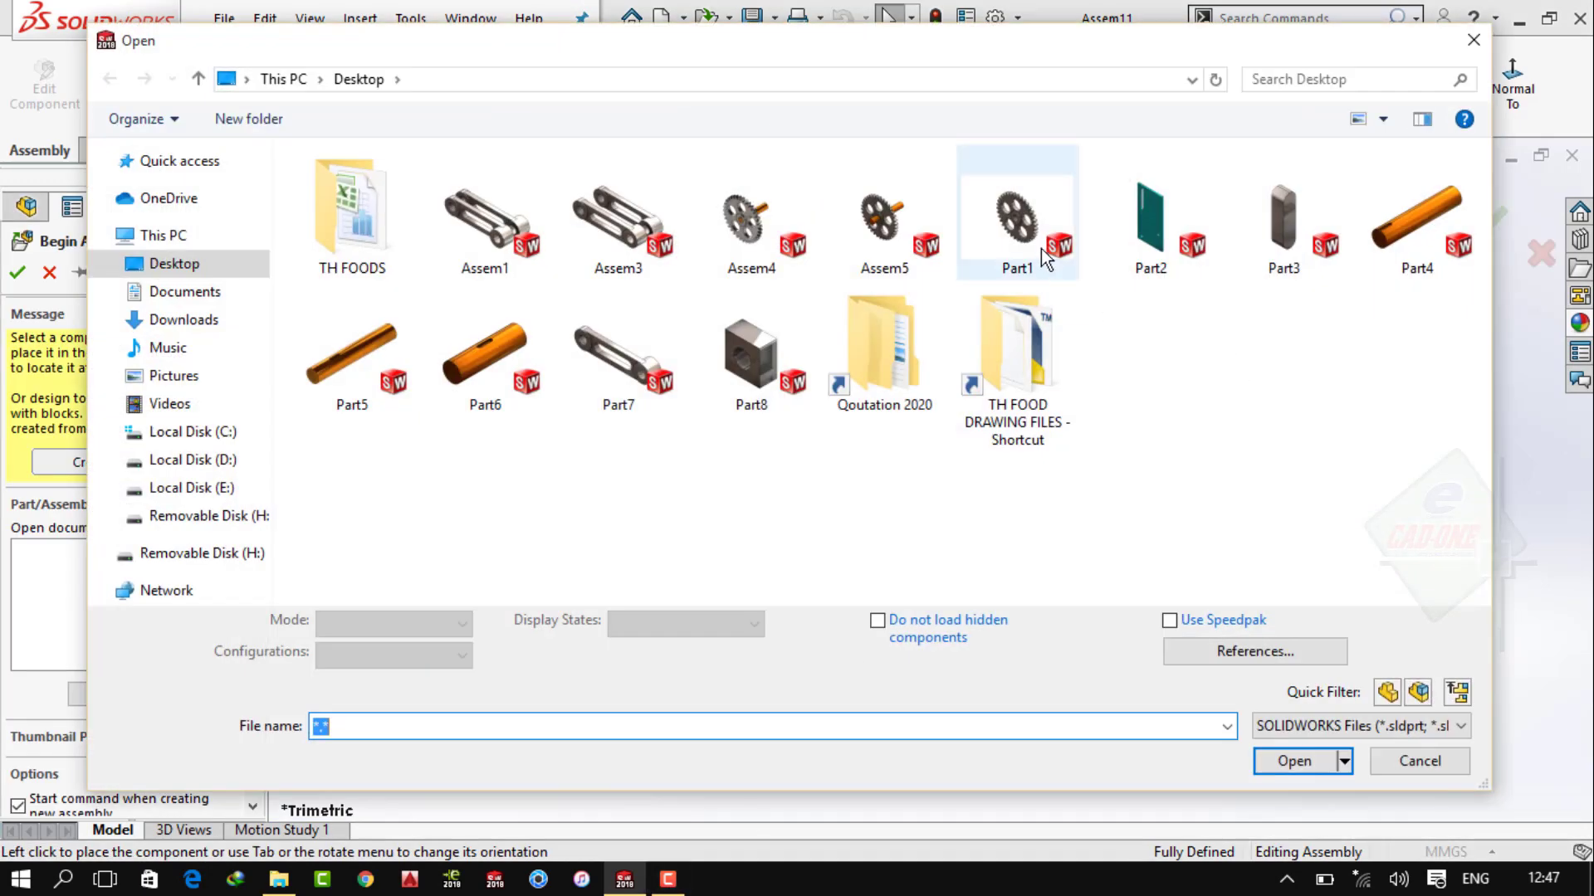
{"action": "left_click", "coordinate": [1041, 248]}
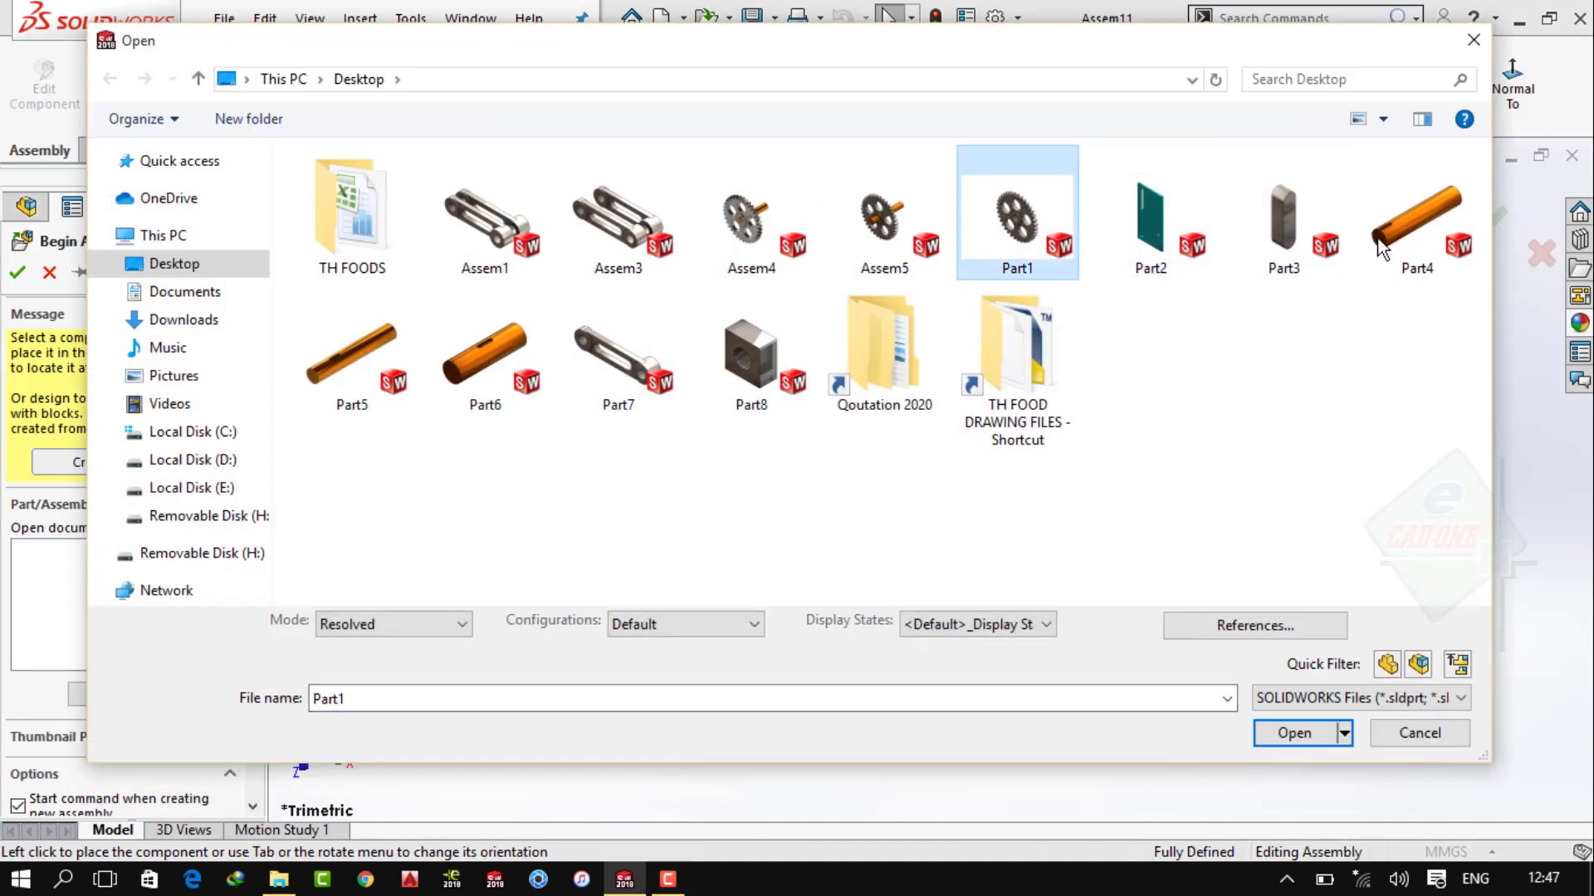
{"action": "left_click", "coordinate": [471, 380], "text": "ctrl"}
{"action": "left_click", "coordinate": [1289, 270], "text": "ctrl"}
{"action": "left_click", "coordinate": [1307, 757]}
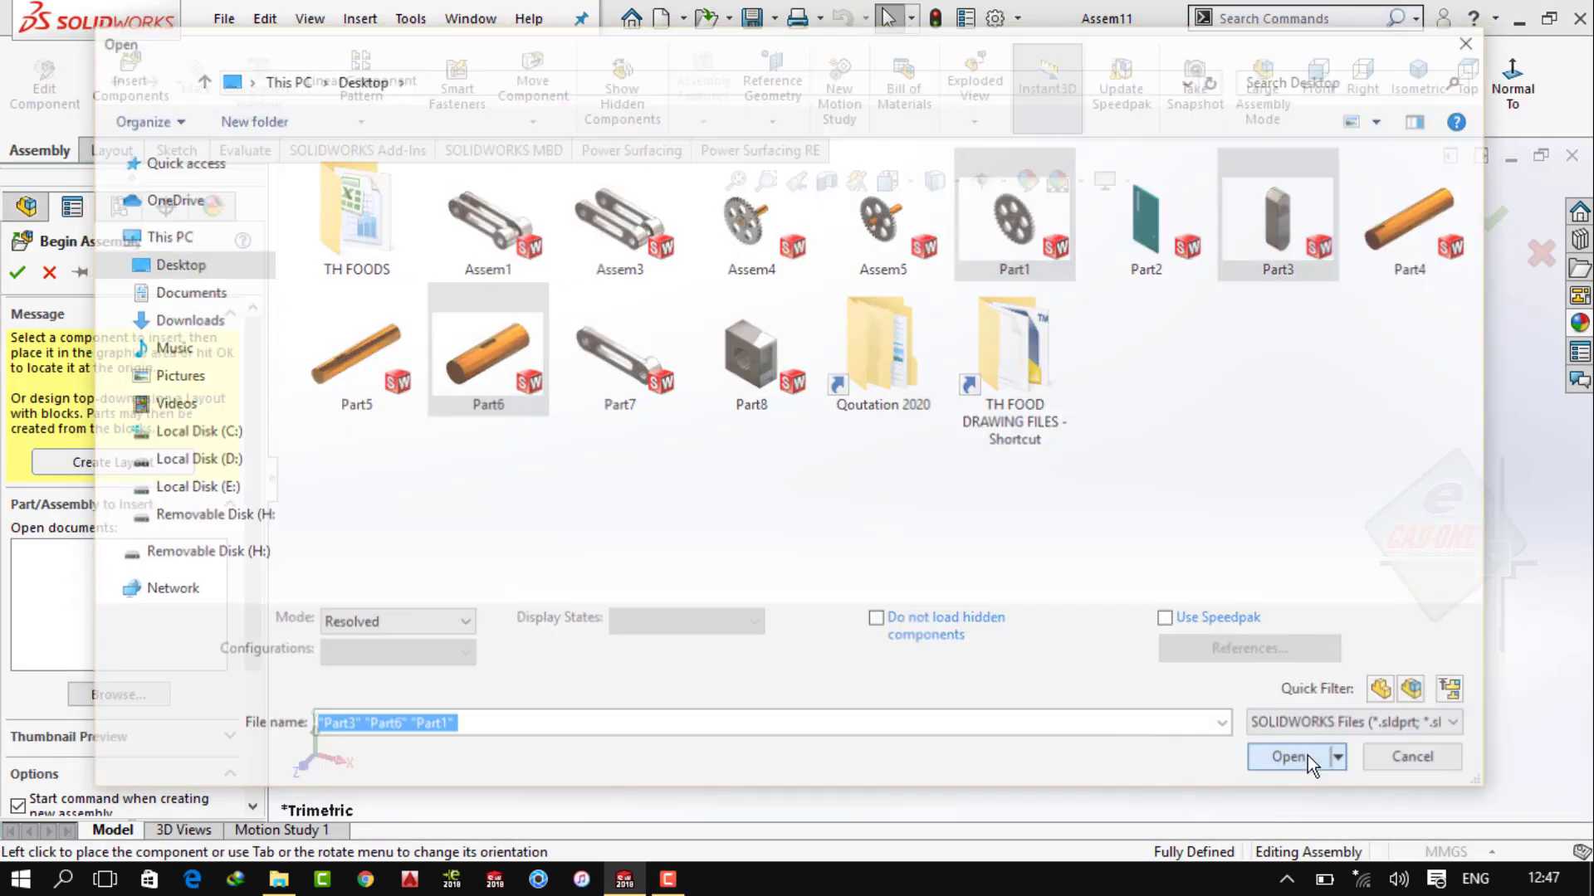
{"action": "left_click", "coordinate": [1004, 508]}
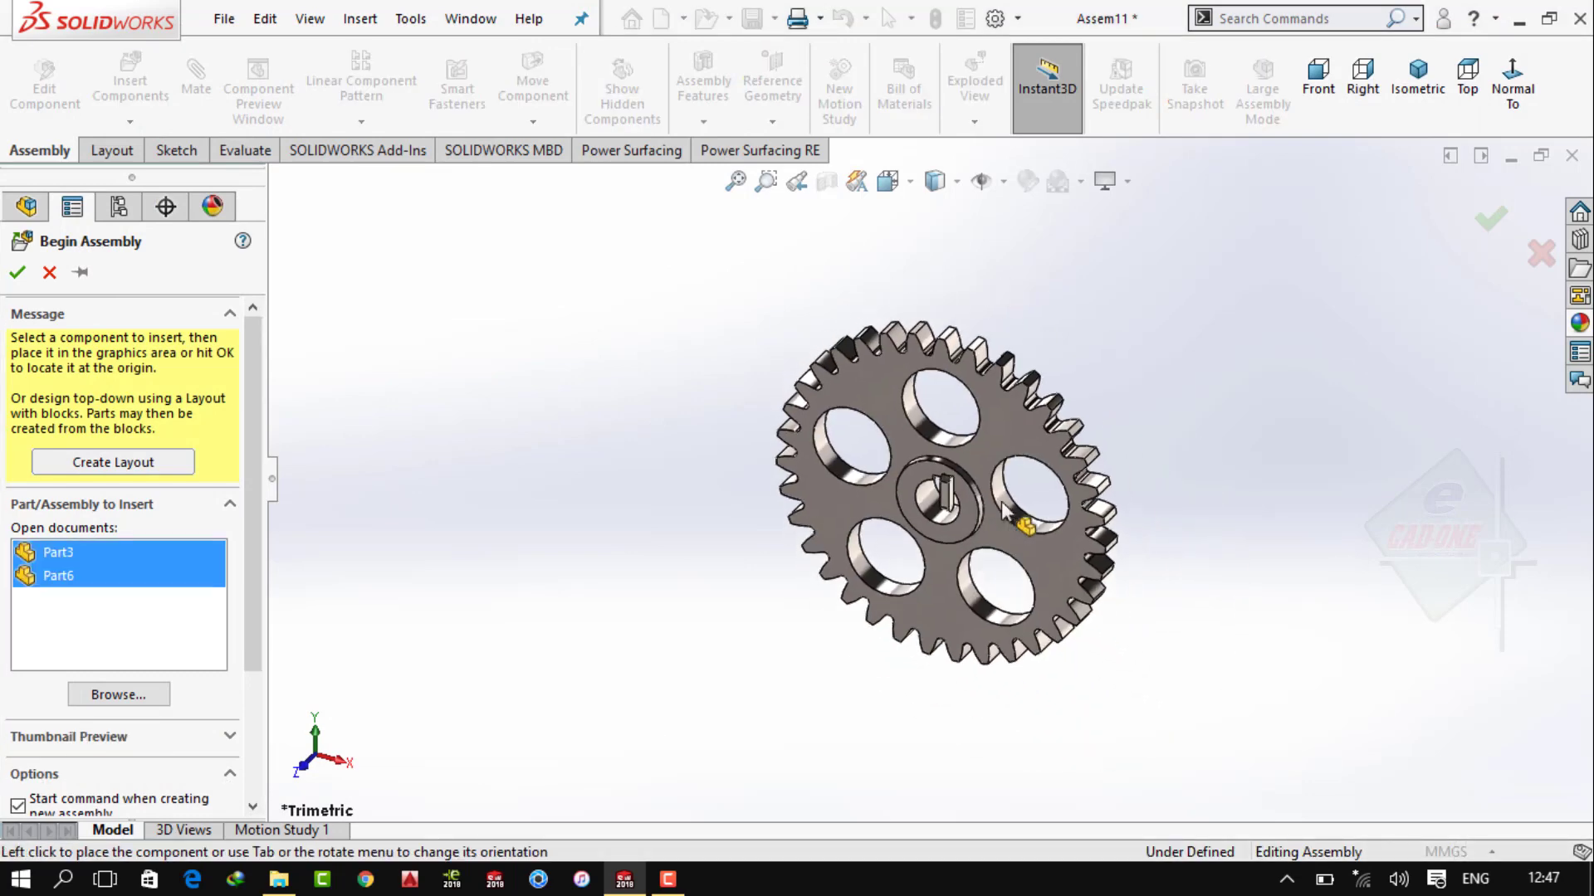
{"action": "left_click", "coordinate": [622, 548]}
Place the small key and mate the shaft concentric with the gear's bore
{"action": "left_click", "coordinate": [631, 590]}
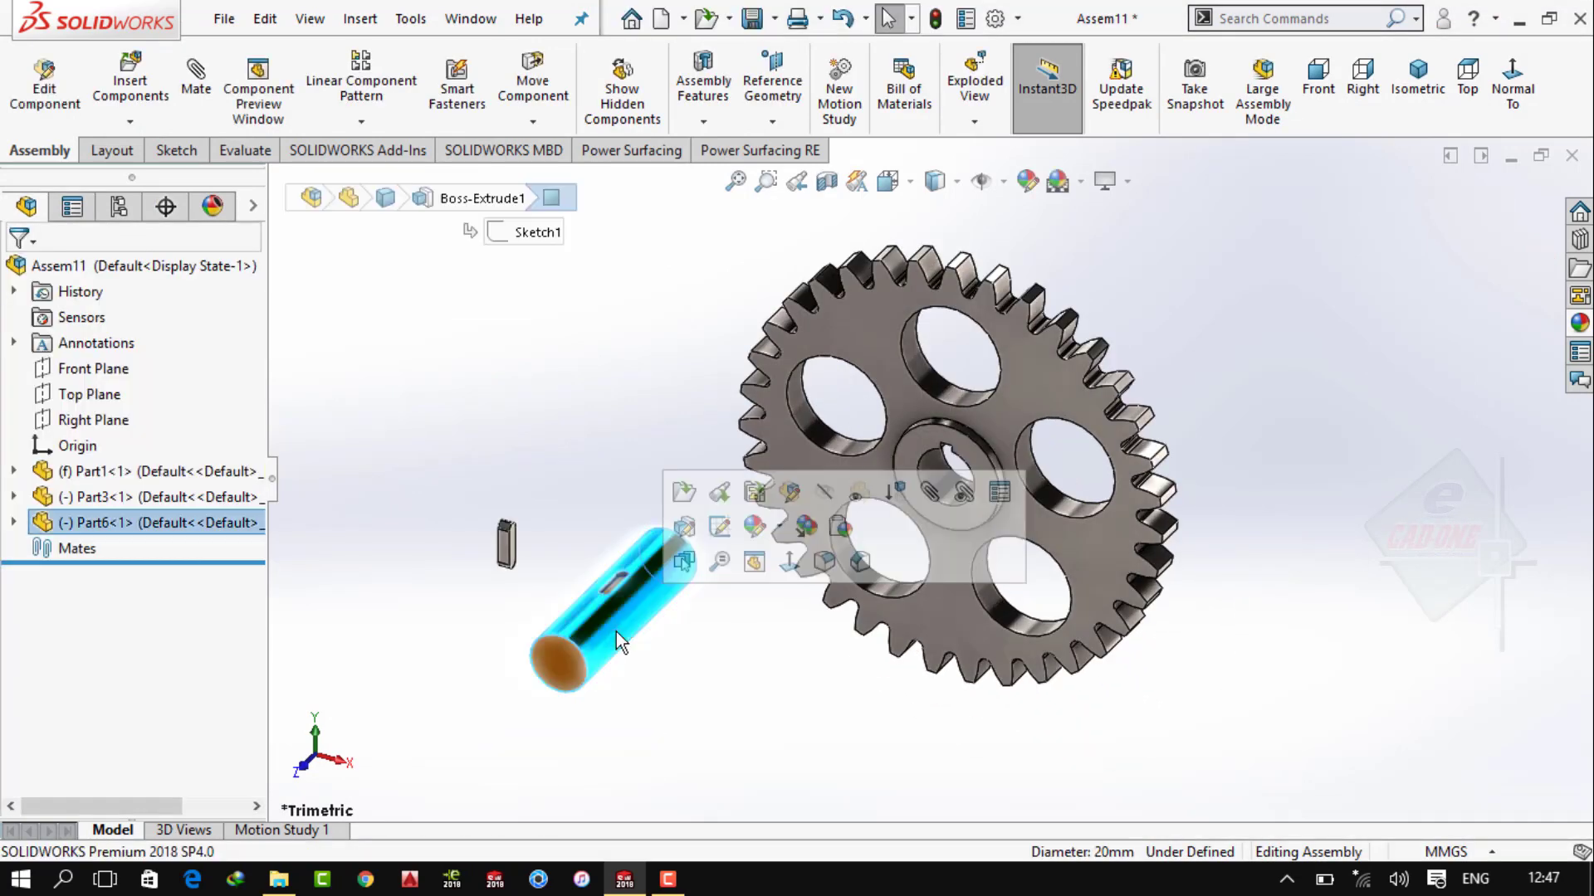
{"action": "left_click", "coordinate": [196, 83]}
{"action": "left_click", "coordinate": [935, 480]}
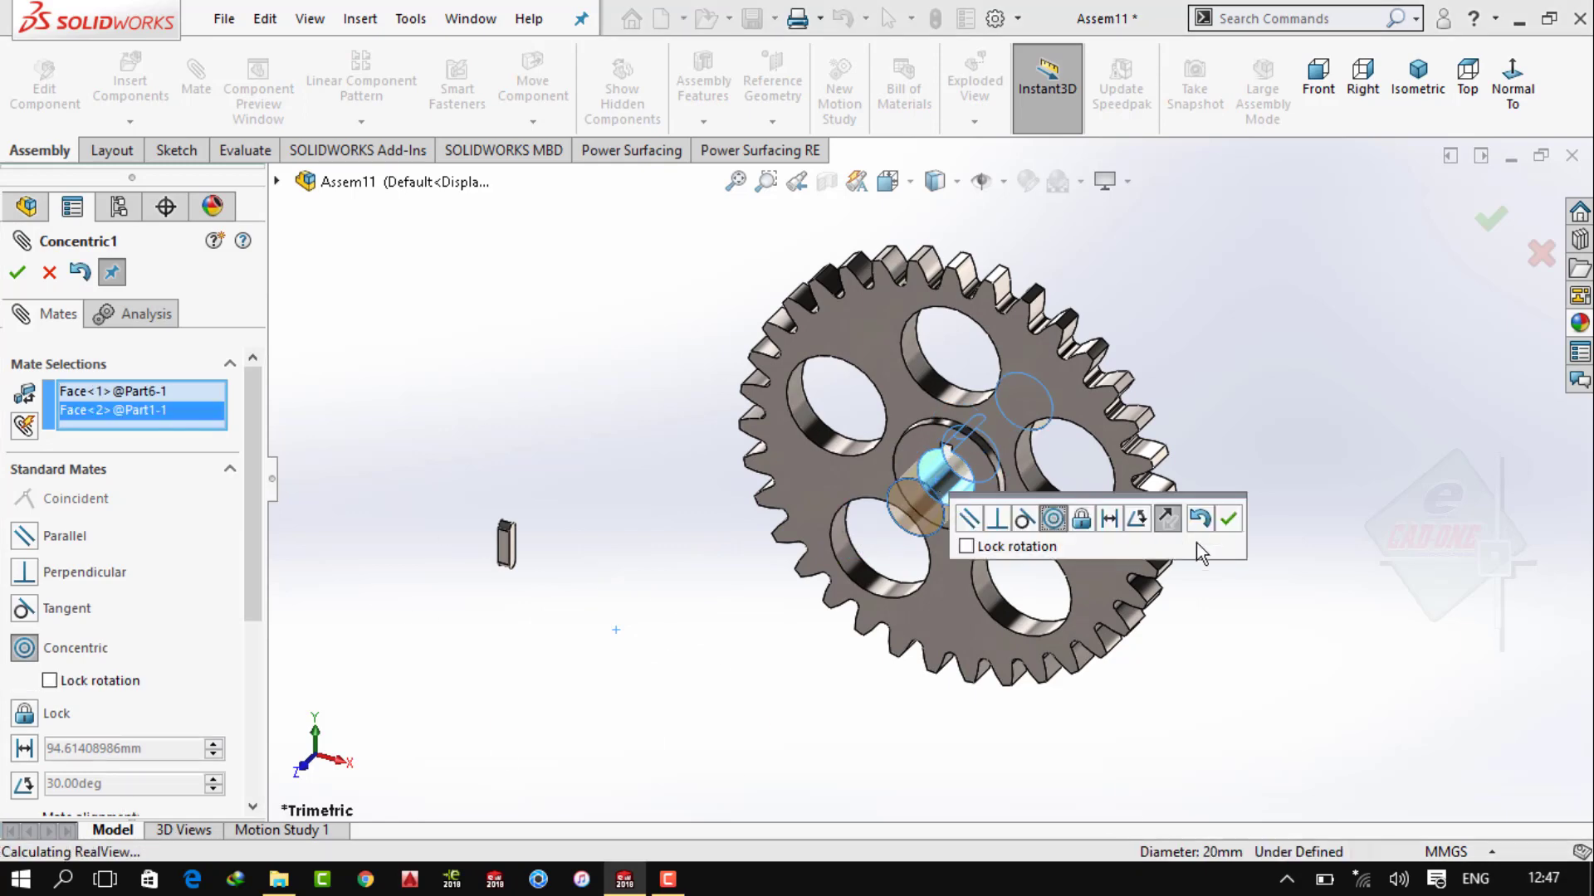
{"action": "left_click", "coordinate": [1225, 519]}
{"action": "left_click_drag", "start_coordinate": [954, 496], "coordinate": [834, 753]}
{"action": "scroll", "coordinate": [798, 544], "scroll_direction": "down", "scroll_amount": 3}
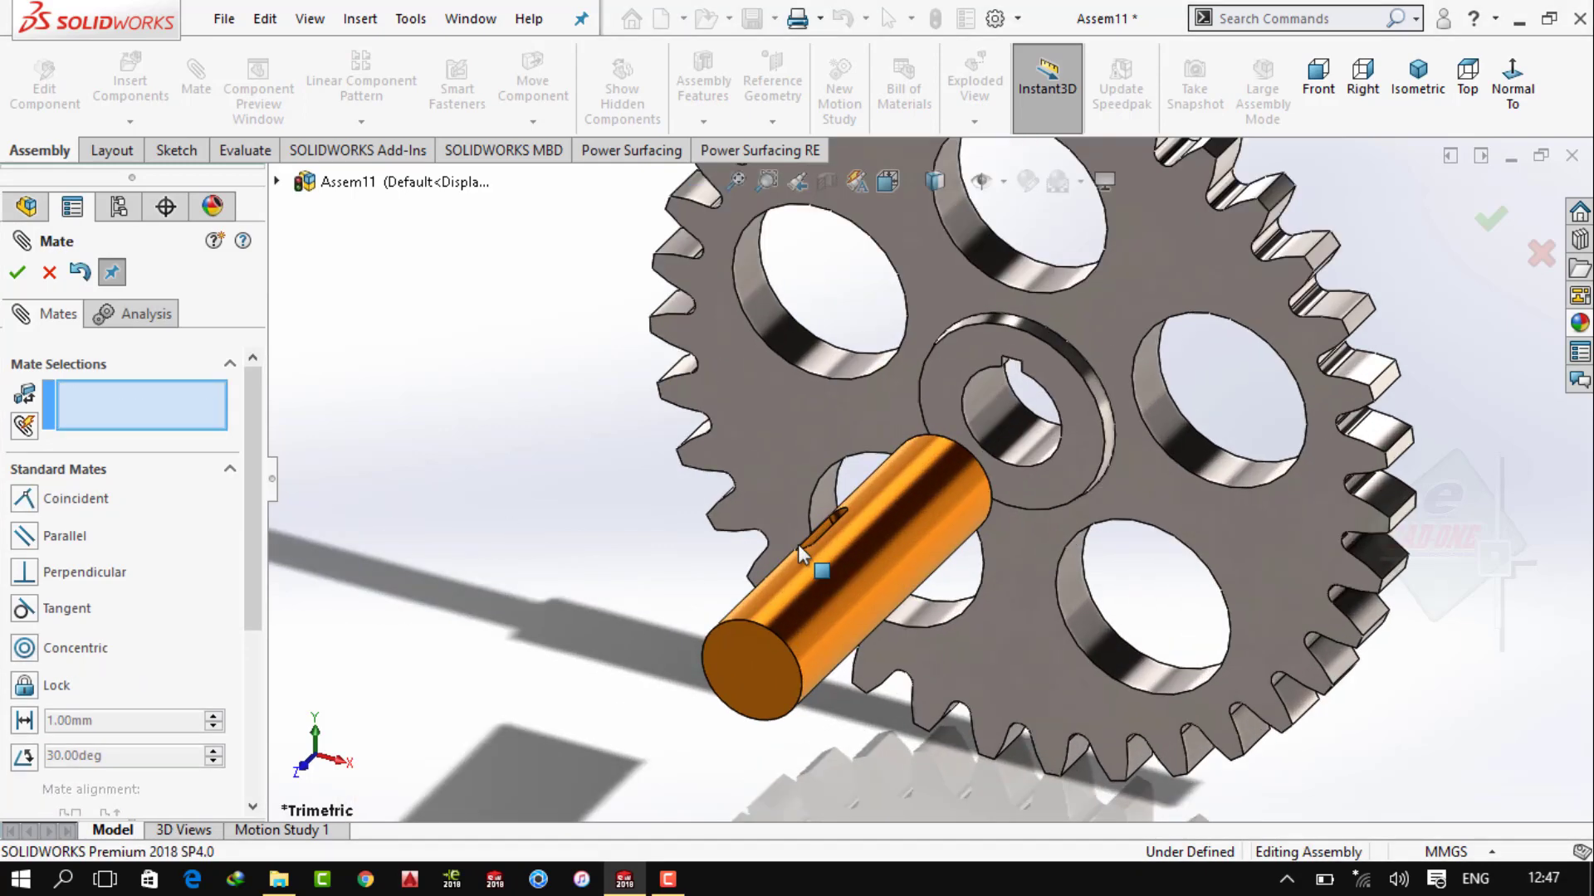
{"action": "key", "text": "Escape"}
Apply a softer scene without floor reflection and rotate the small key to a new orientation
{"action": "left_click", "coordinate": [1064, 189]}
{"action": "left_click", "coordinate": [1112, 119]}
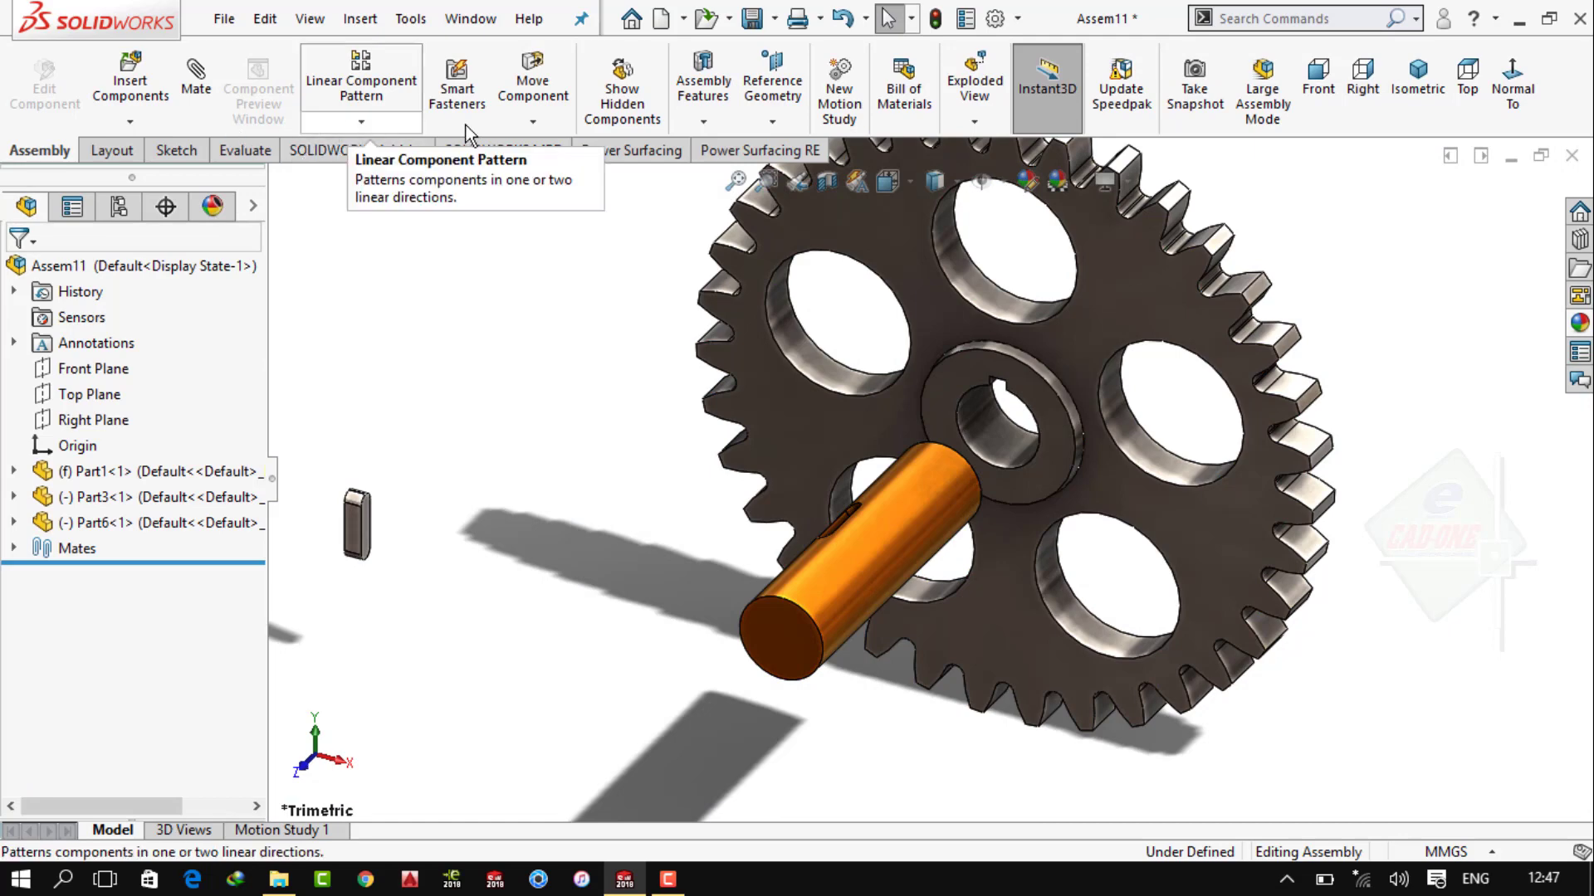
{"action": "left_click", "coordinate": [533, 121]}
{"action": "left_click", "coordinate": [564, 181]}
{"action": "left_click_drag", "start_coordinate": [357, 523], "coordinate": [358, 658]}
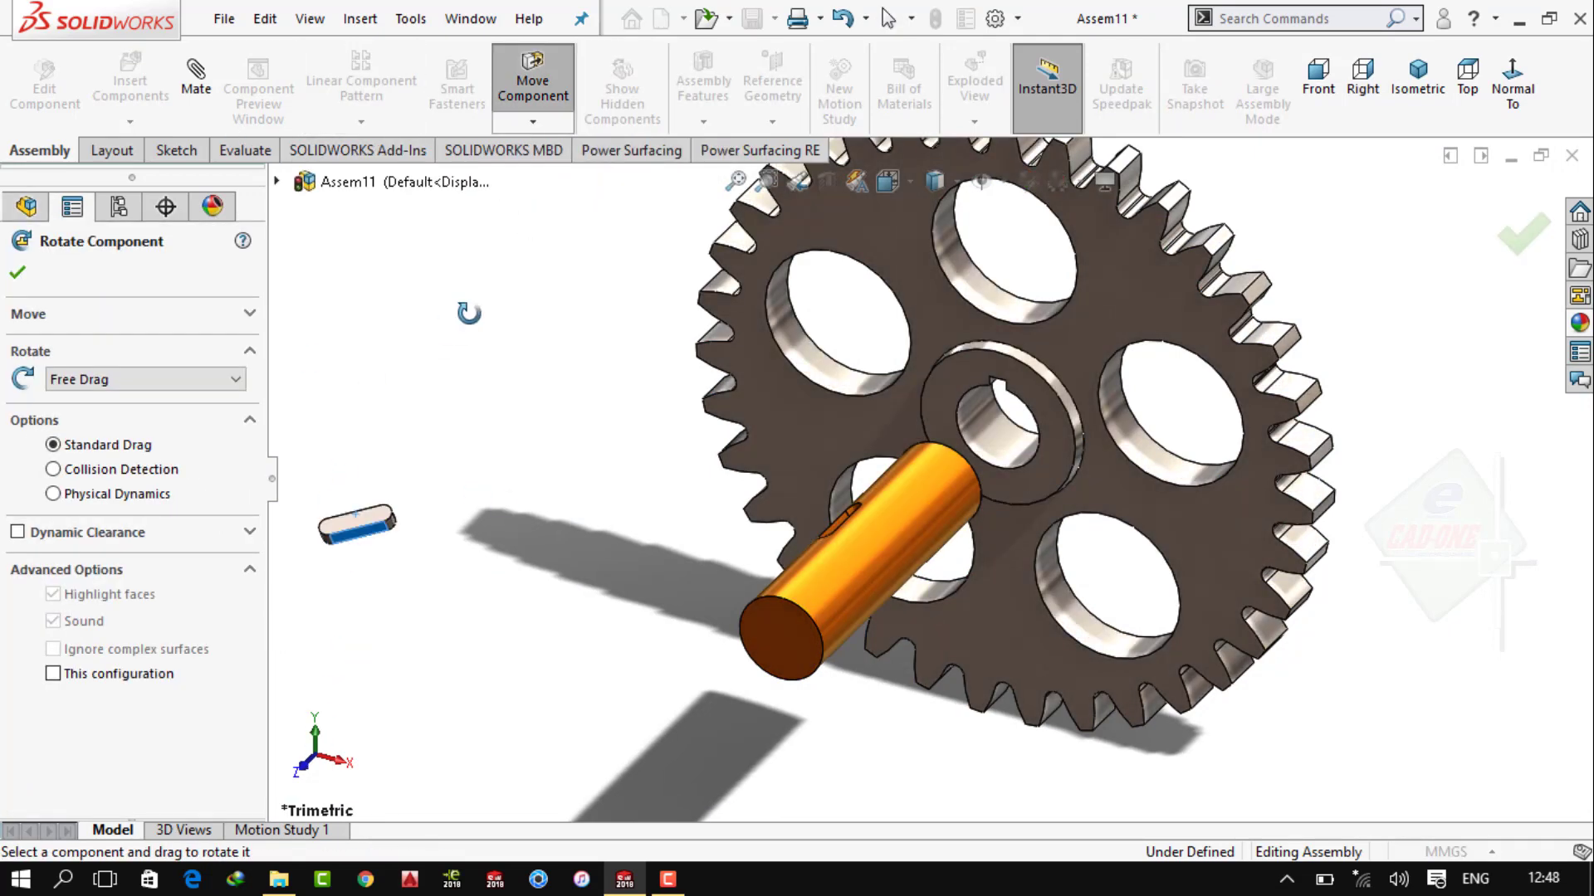
{"action": "key", "text": "Escape"}
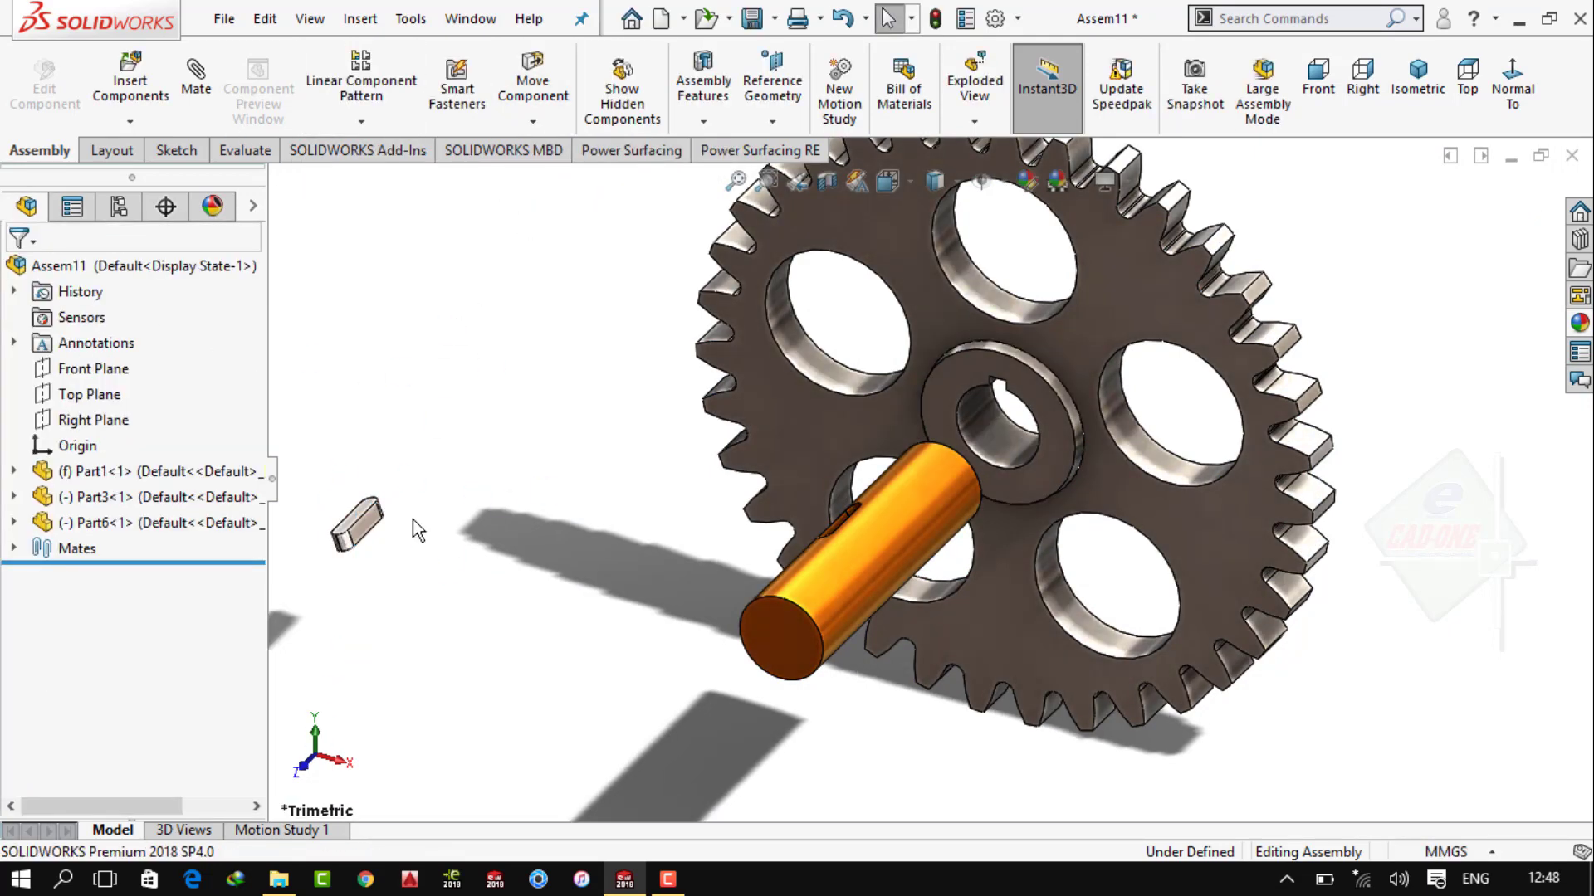
{"action": "scroll", "coordinate": [412, 520], "scroll_direction": "down", "scroll_amount": 3}
Mate the key's flat face coincident with the shaft keyway face
{"action": "scroll", "coordinate": [454, 549], "scroll_direction": "up", "scroll_amount": 3}
{"action": "left_click", "coordinate": [196, 83]}
{"action": "left_click", "coordinate": [399, 502]}
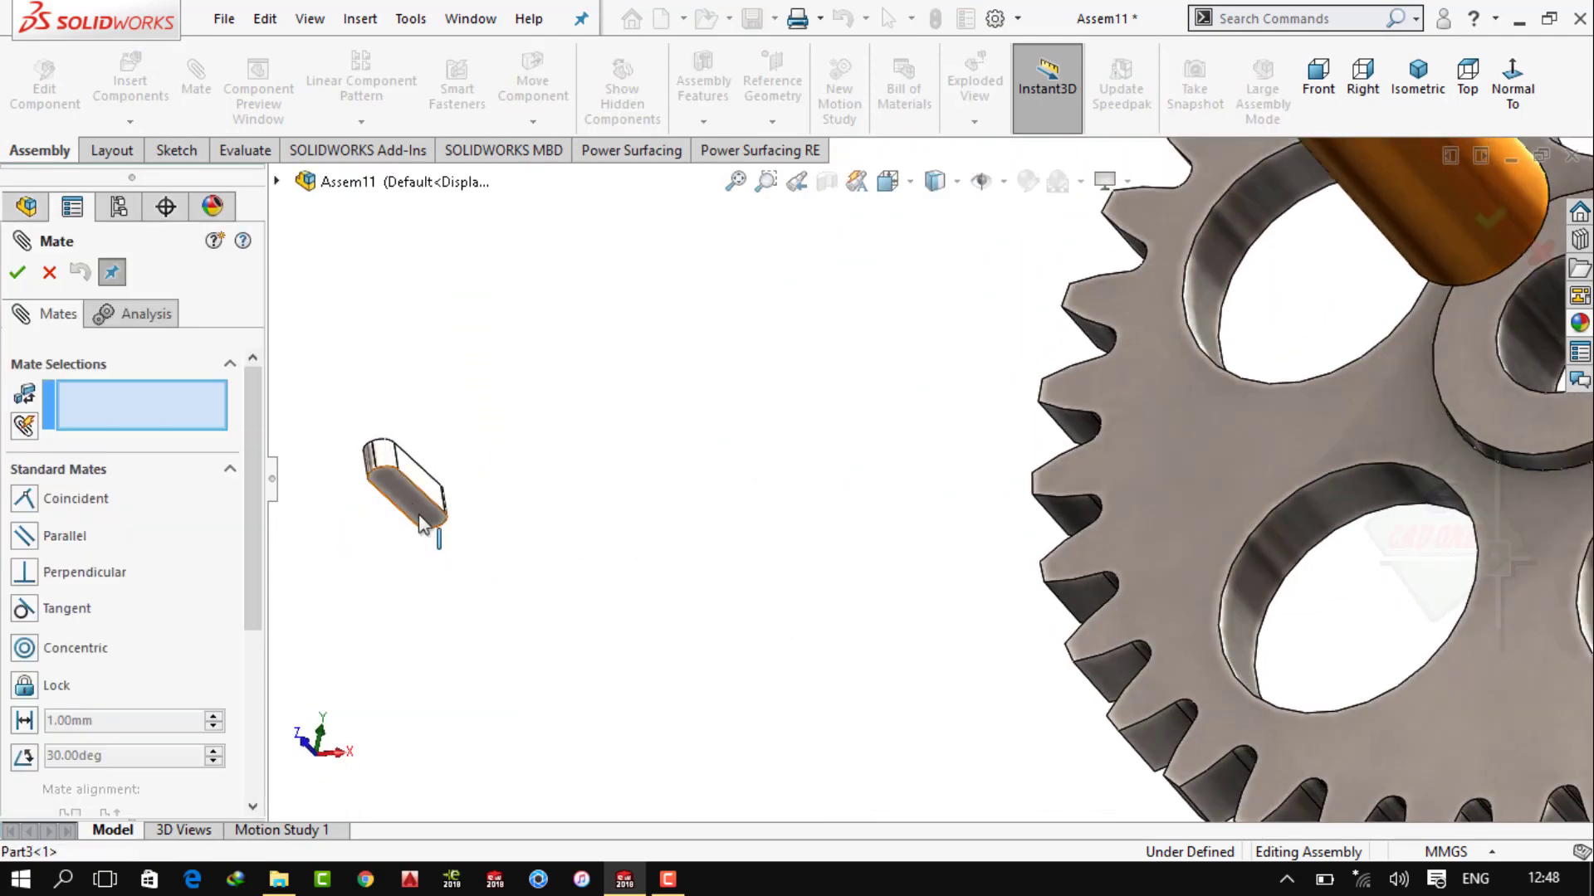
{"action": "scroll", "coordinate": [720, 427], "scroll_direction": "up", "scroll_amount": 3}
{"action": "scroll", "coordinate": [883, 705], "scroll_direction": "down", "scroll_amount": 3}
{"action": "scroll", "coordinate": [904, 695], "scroll_direction": "down", "scroll_amount": 3}
{"action": "scroll", "coordinate": [908, 551], "scroll_direction": "down", "scroll_amount": 3}
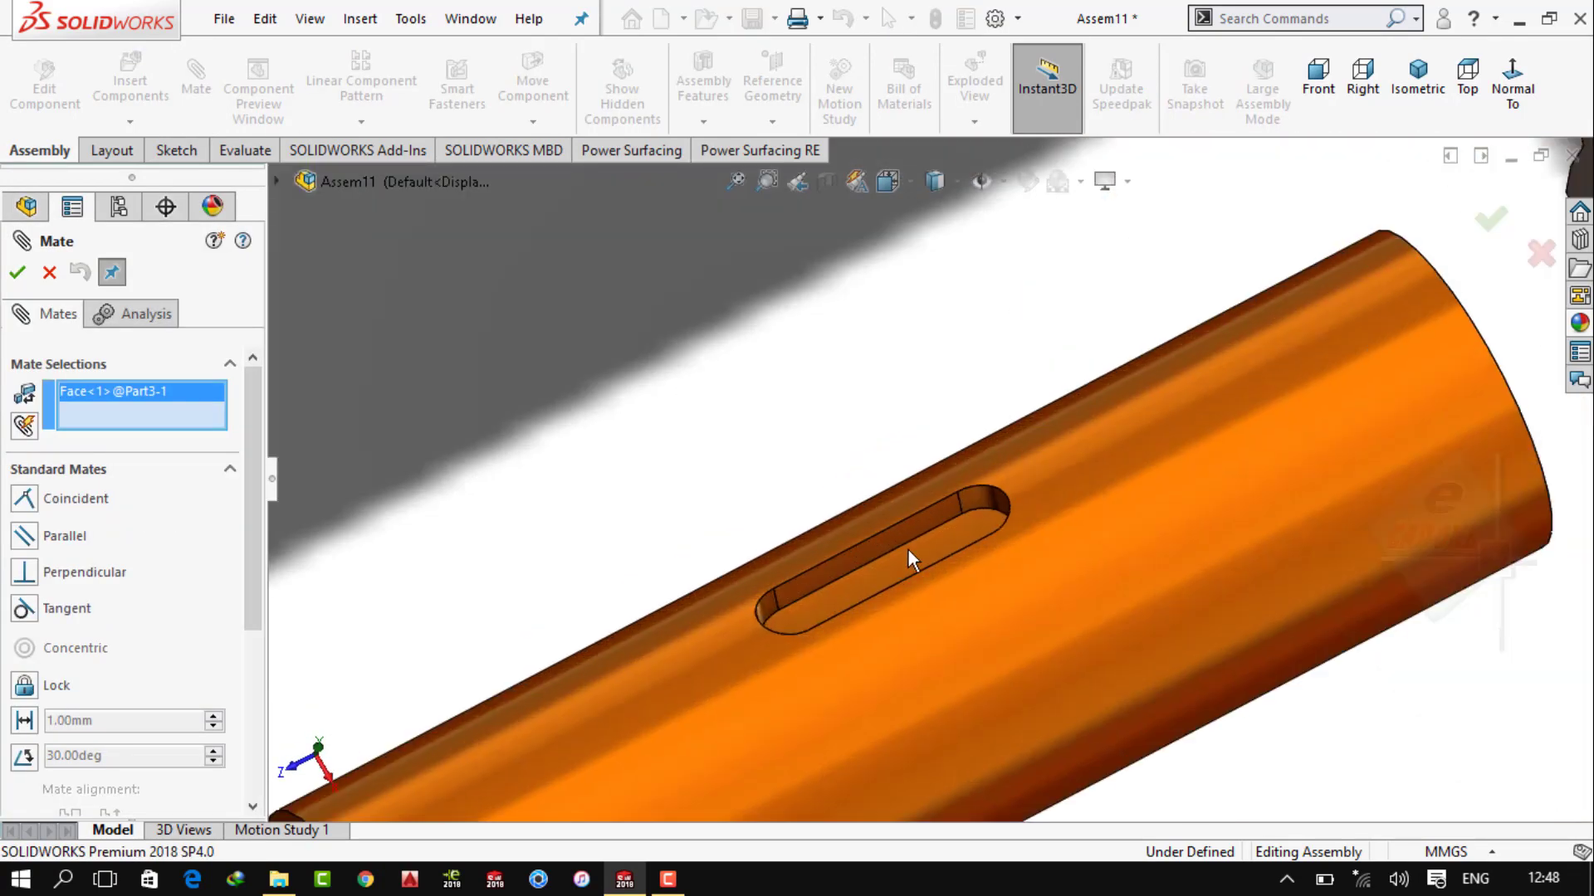
{"action": "left_click", "coordinate": [913, 551]}
{"action": "left_click", "coordinate": [1174, 585]}
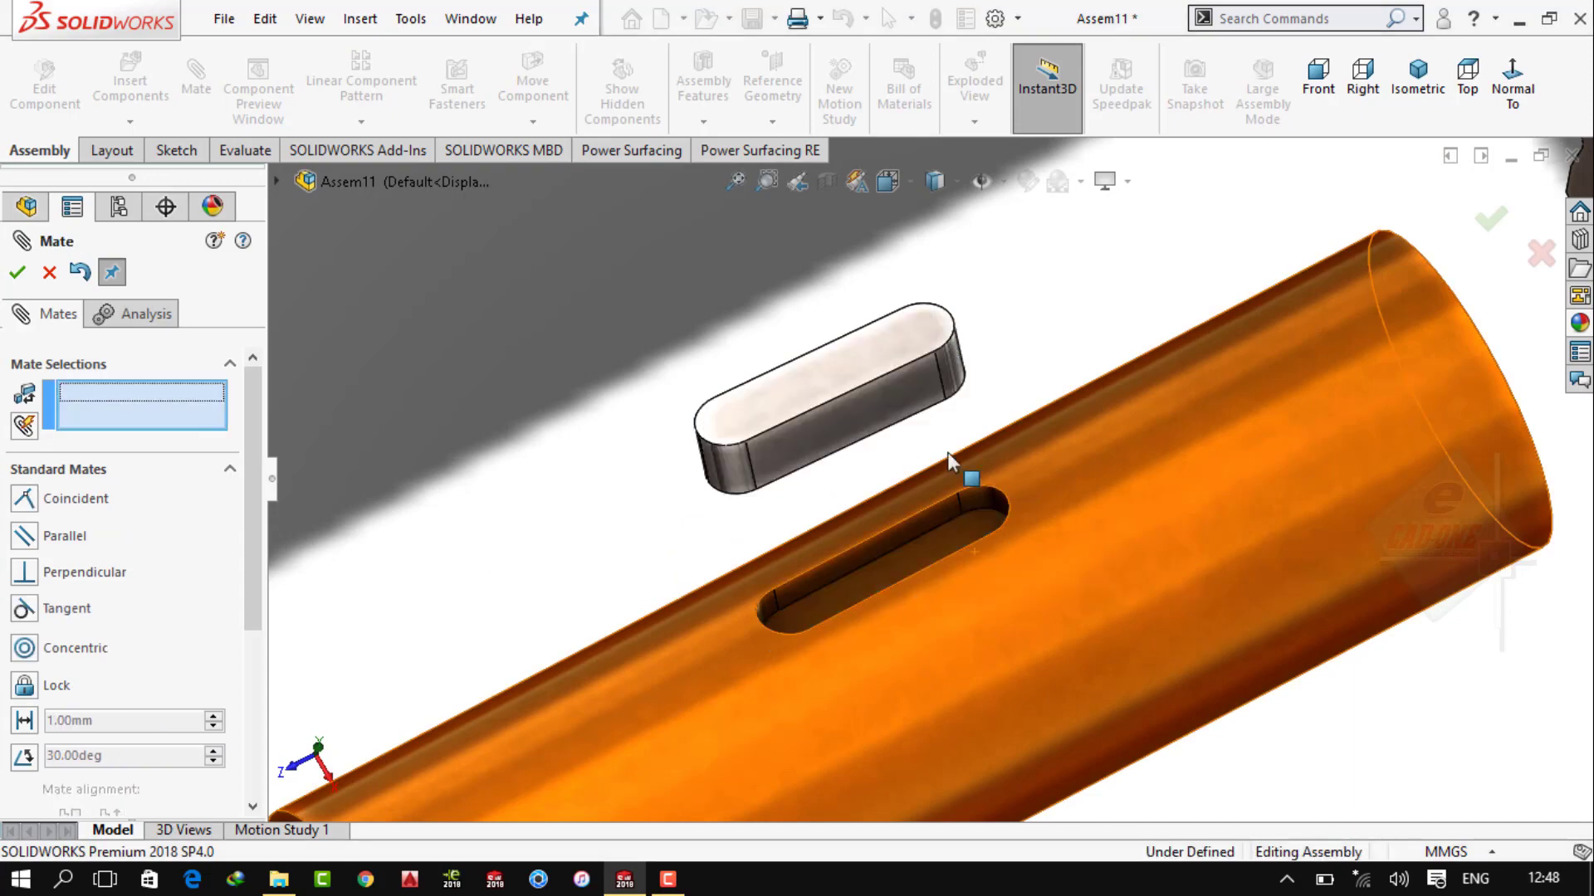
Add a coincident mate between another key face and the gear keyway face
{"action": "left_click", "coordinate": [890, 412]}
{"action": "scroll", "coordinate": [891, 412], "scroll_direction": "up", "scroll_amount": 3}
{"action": "scroll", "coordinate": [872, 432], "scroll_direction": "down", "scroll_amount": 3}
{"action": "scroll", "coordinate": [860, 434], "scroll_direction": "down", "scroll_amount": 3}
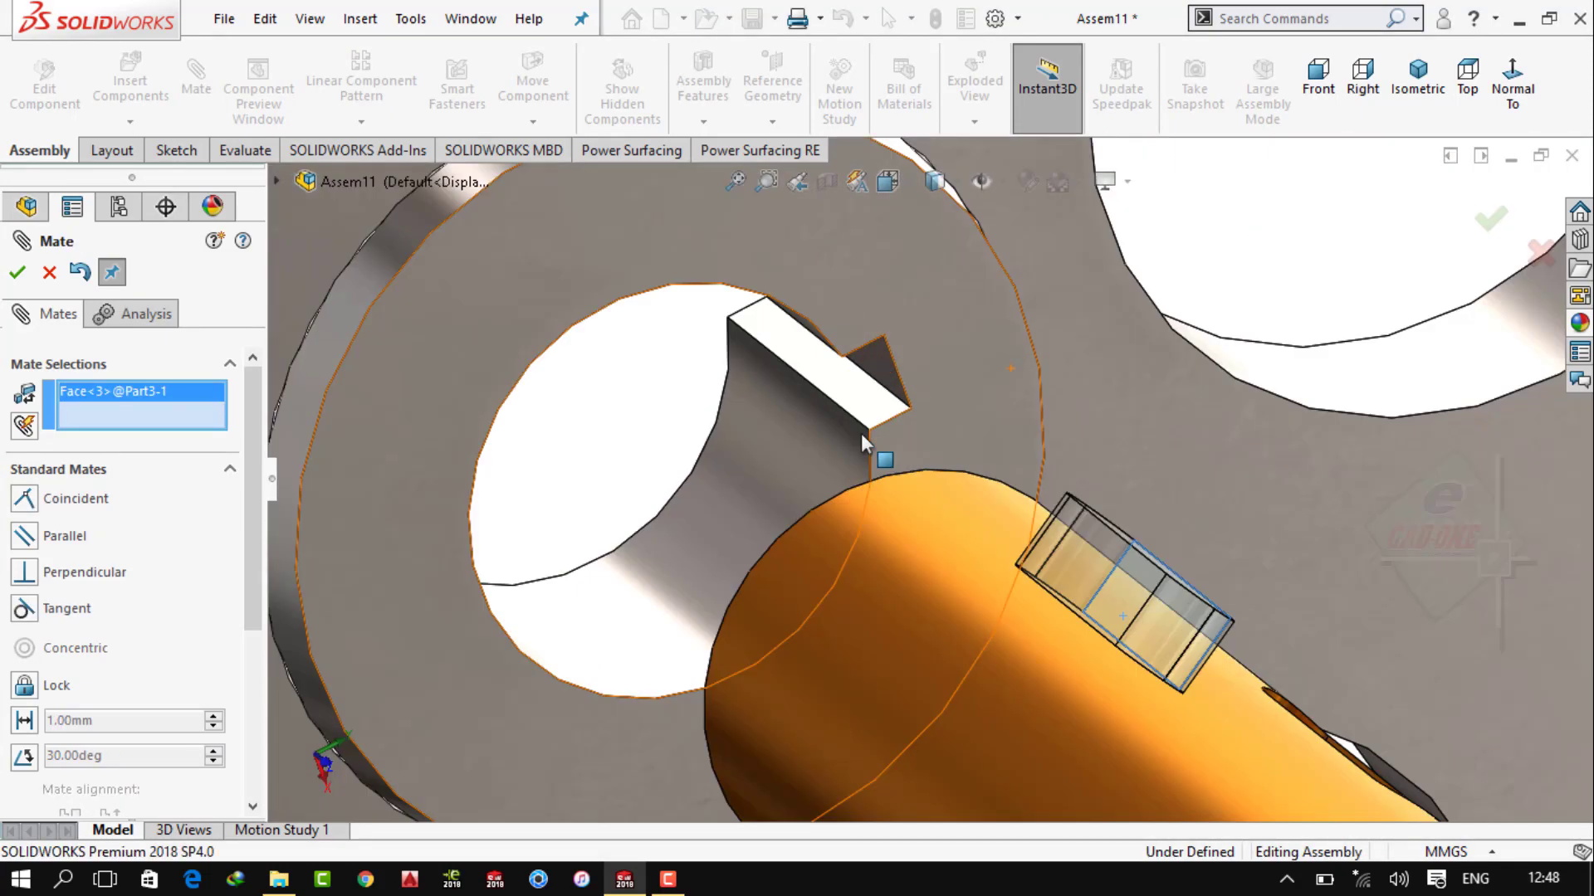
{"action": "left_click", "coordinate": [855, 394]}
{"action": "left_click", "coordinate": [1116, 357]}
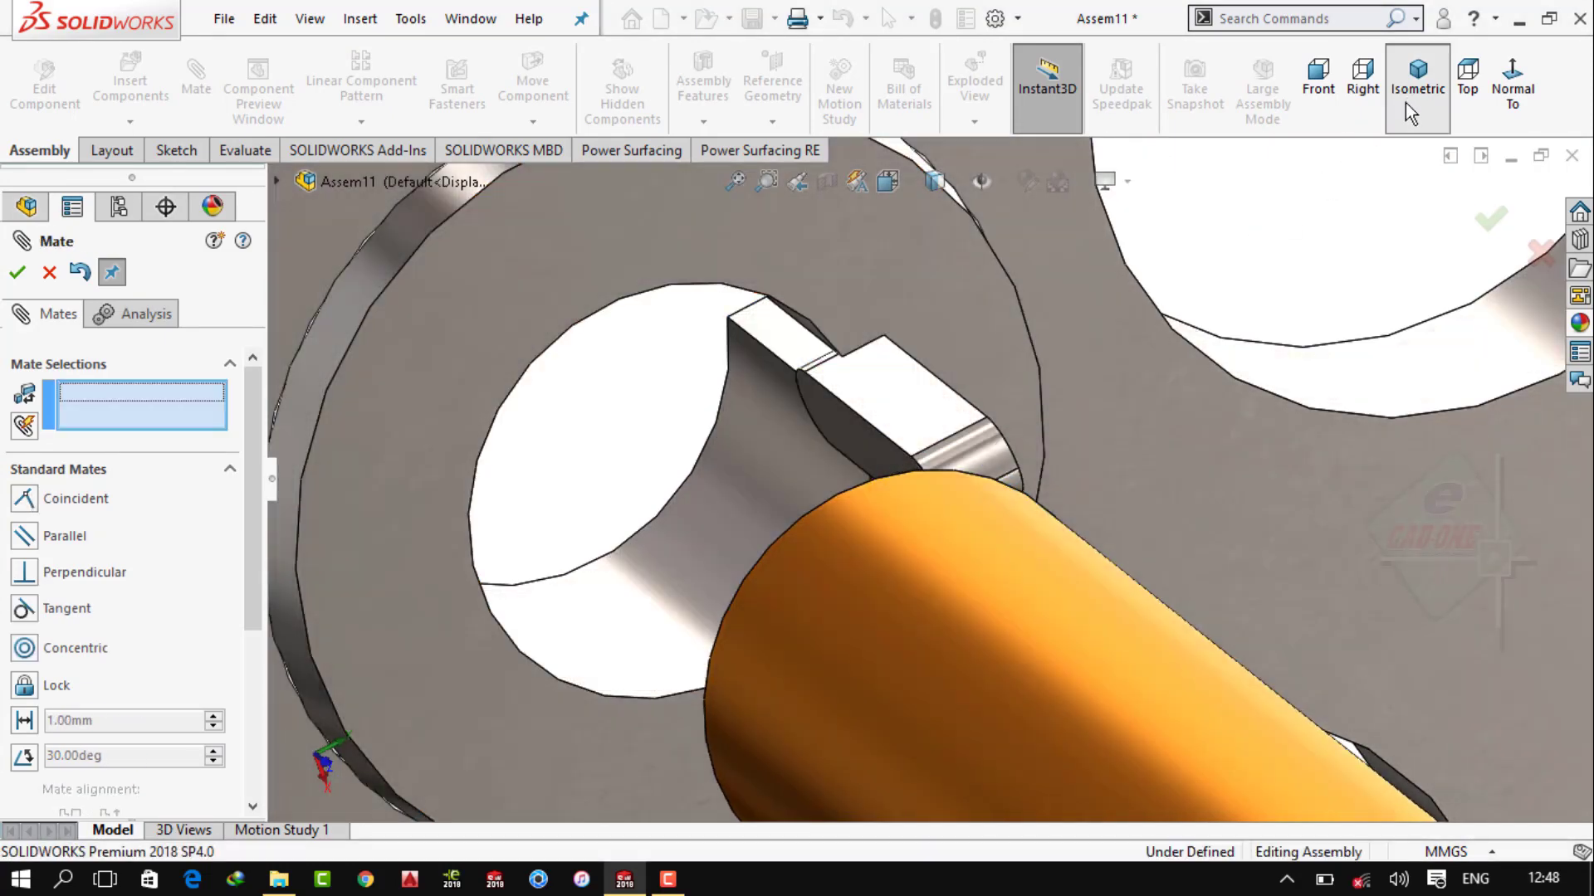
In isometric view, make the key's rounded end concentric with the keyway's rounded end
{"action": "left_click", "coordinate": [1416, 79]}
{"action": "scroll", "coordinate": [964, 472], "scroll_direction": "down", "scroll_amount": 3}
{"action": "scroll", "coordinate": [946, 498], "scroll_direction": "down", "scroll_amount": 1}
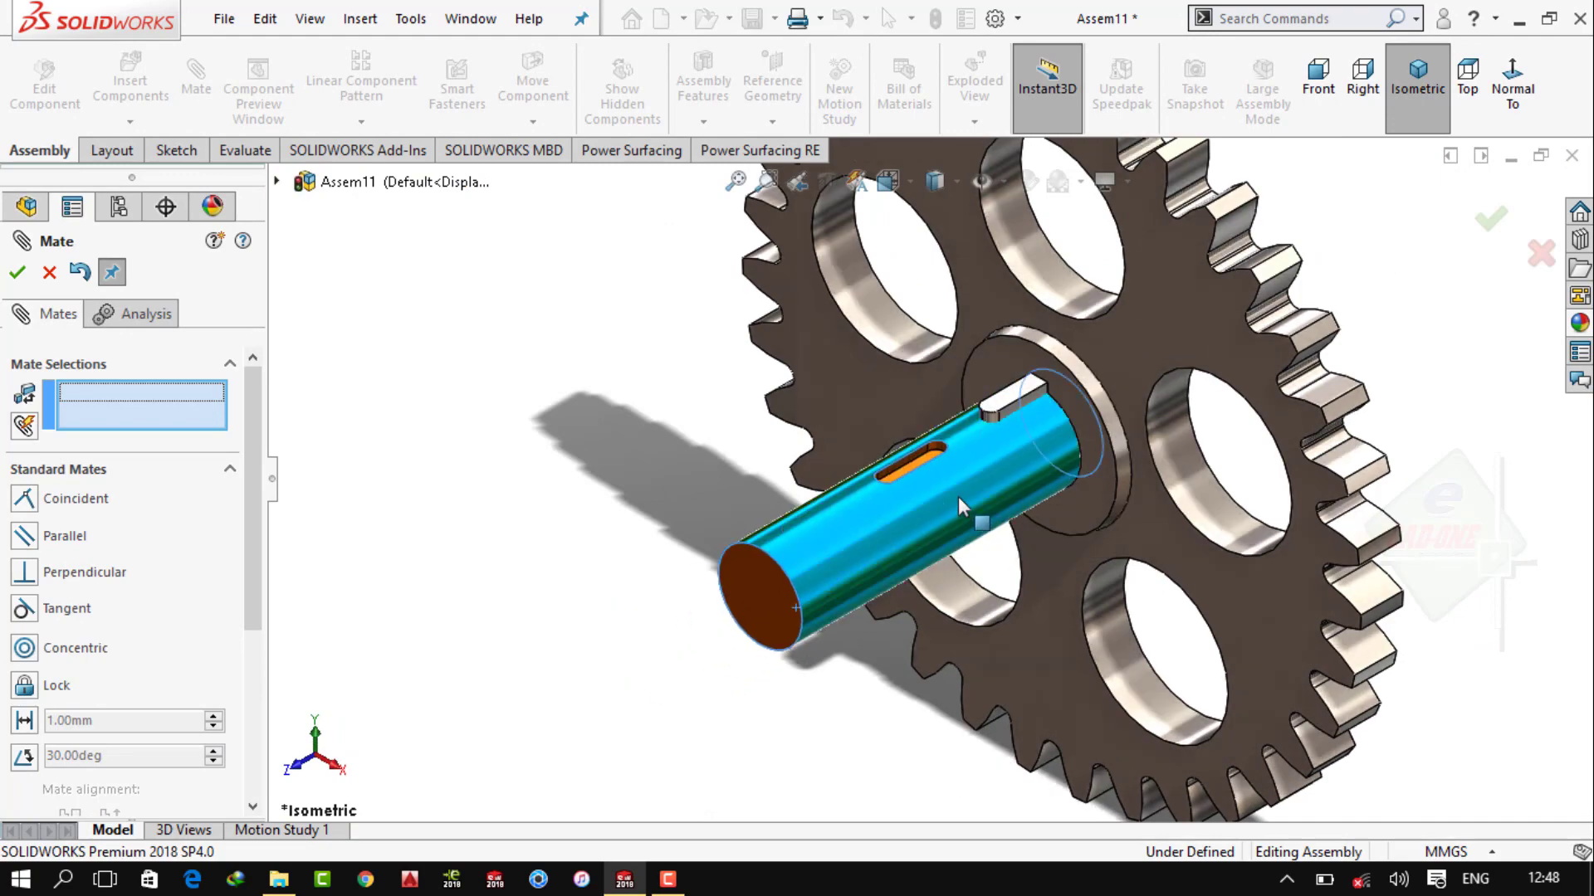
{"action": "scroll", "coordinate": [959, 445], "scroll_direction": "down", "scroll_amount": 3}
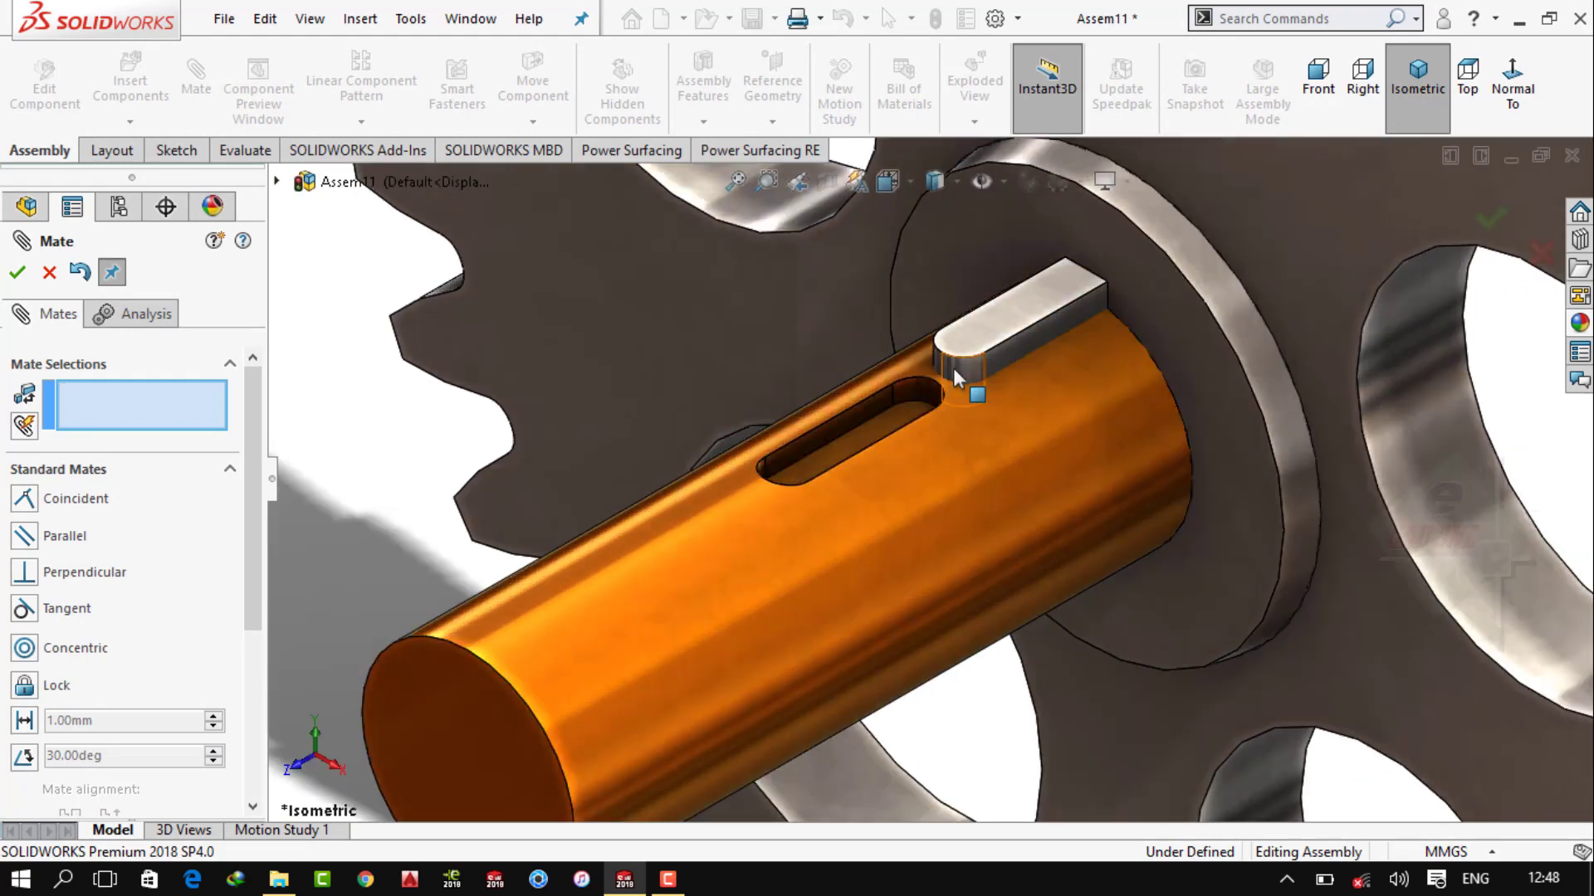
{"action": "left_click", "coordinate": [952, 367]}
{"action": "scroll", "coordinate": [953, 366], "scroll_direction": "down", "scroll_amount": 2}
{"action": "scroll", "coordinate": [745, 490], "scroll_direction": "down", "scroll_amount": 2}
{"action": "scroll", "coordinate": [746, 495], "scroll_direction": "down", "scroll_amount": 2}
{"action": "left_click", "coordinate": [746, 495]}
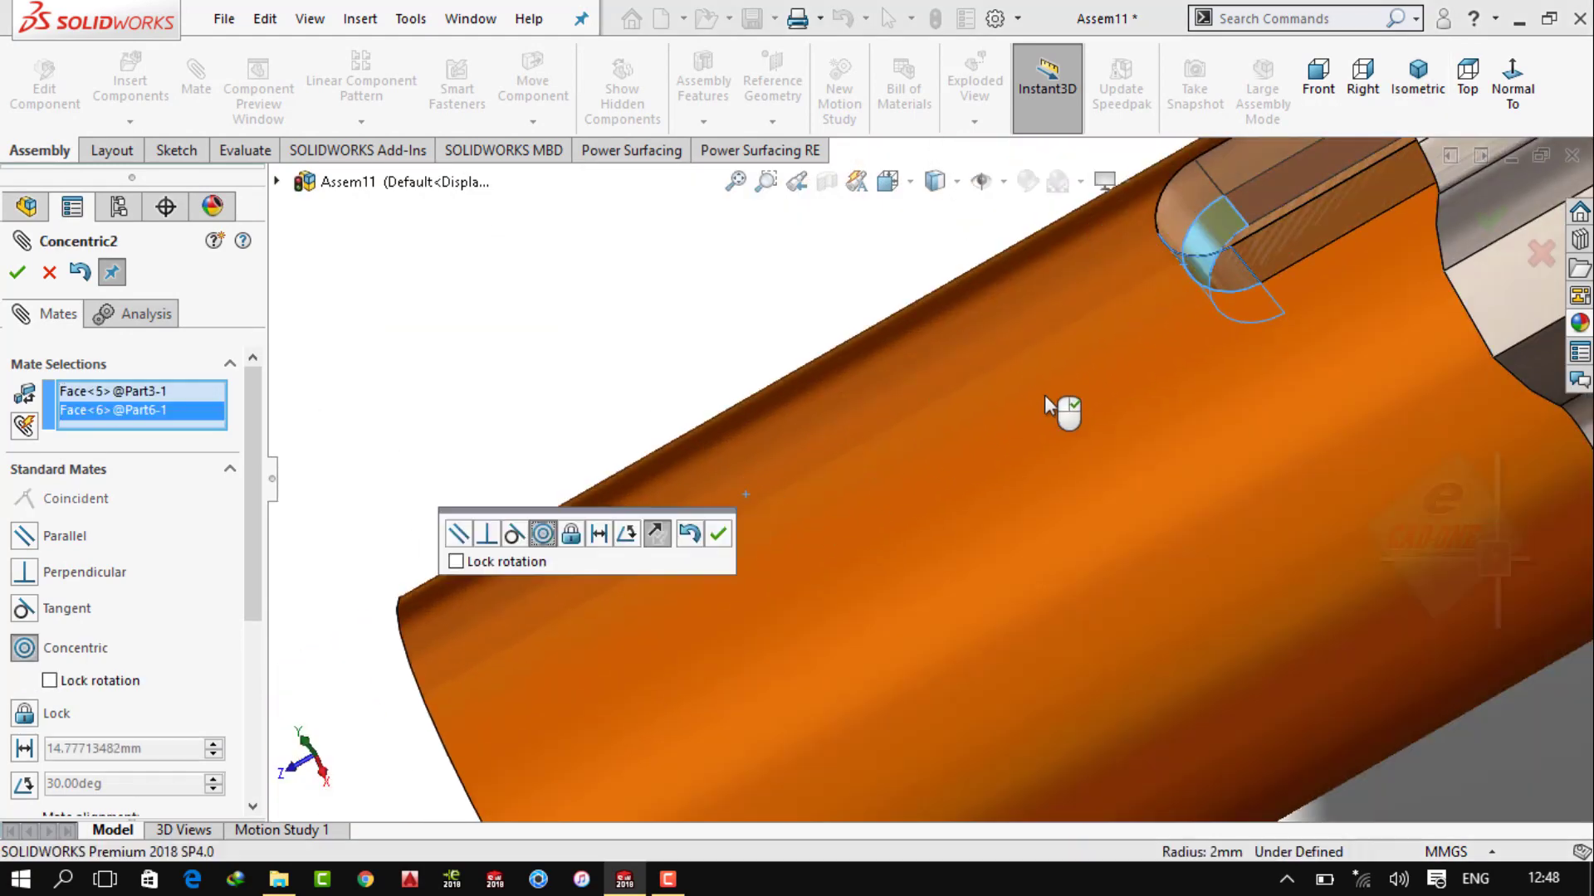
{"action": "left_click", "coordinate": [718, 535]}
Make the key's end coincident with the gear hub's front face, then return to isometric
{"action": "scroll", "coordinate": [1067, 355], "scroll_direction": "down", "scroll_amount": 3}
{"action": "scroll", "coordinate": [1043, 420], "scroll_direction": "down", "scroll_amount": 2}
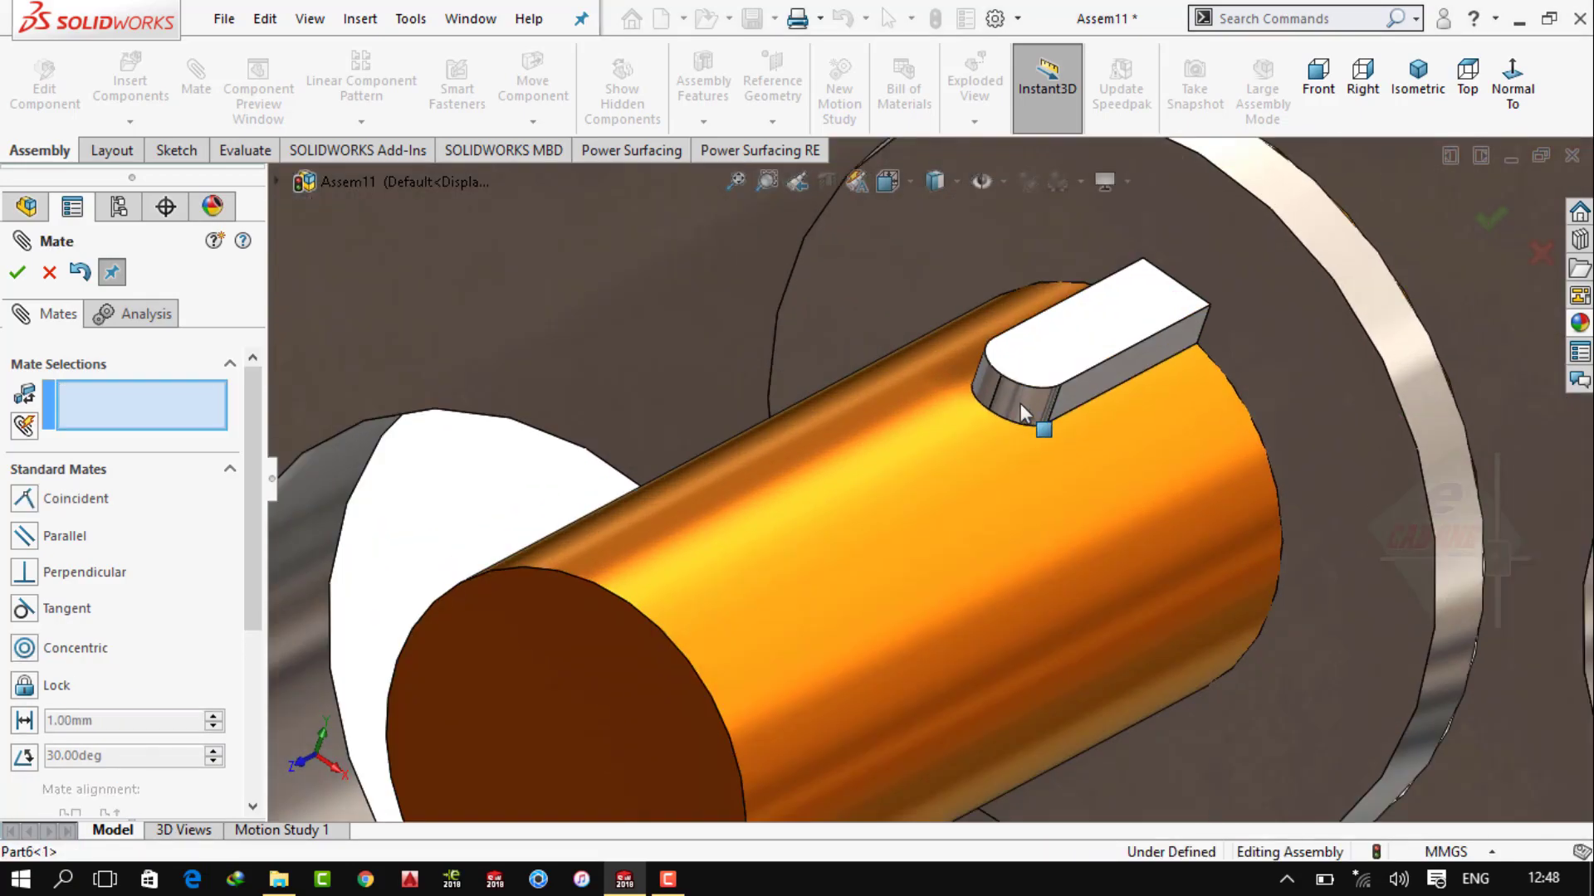
{"action": "scroll", "coordinate": [1001, 404], "scroll_direction": "down", "scroll_amount": 2}
{"action": "left_click", "coordinate": [1000, 404]}
{"action": "scroll", "coordinate": [1001, 405], "scroll_direction": "up", "scroll_amount": 2}
{"action": "left_click", "coordinate": [1193, 232]}
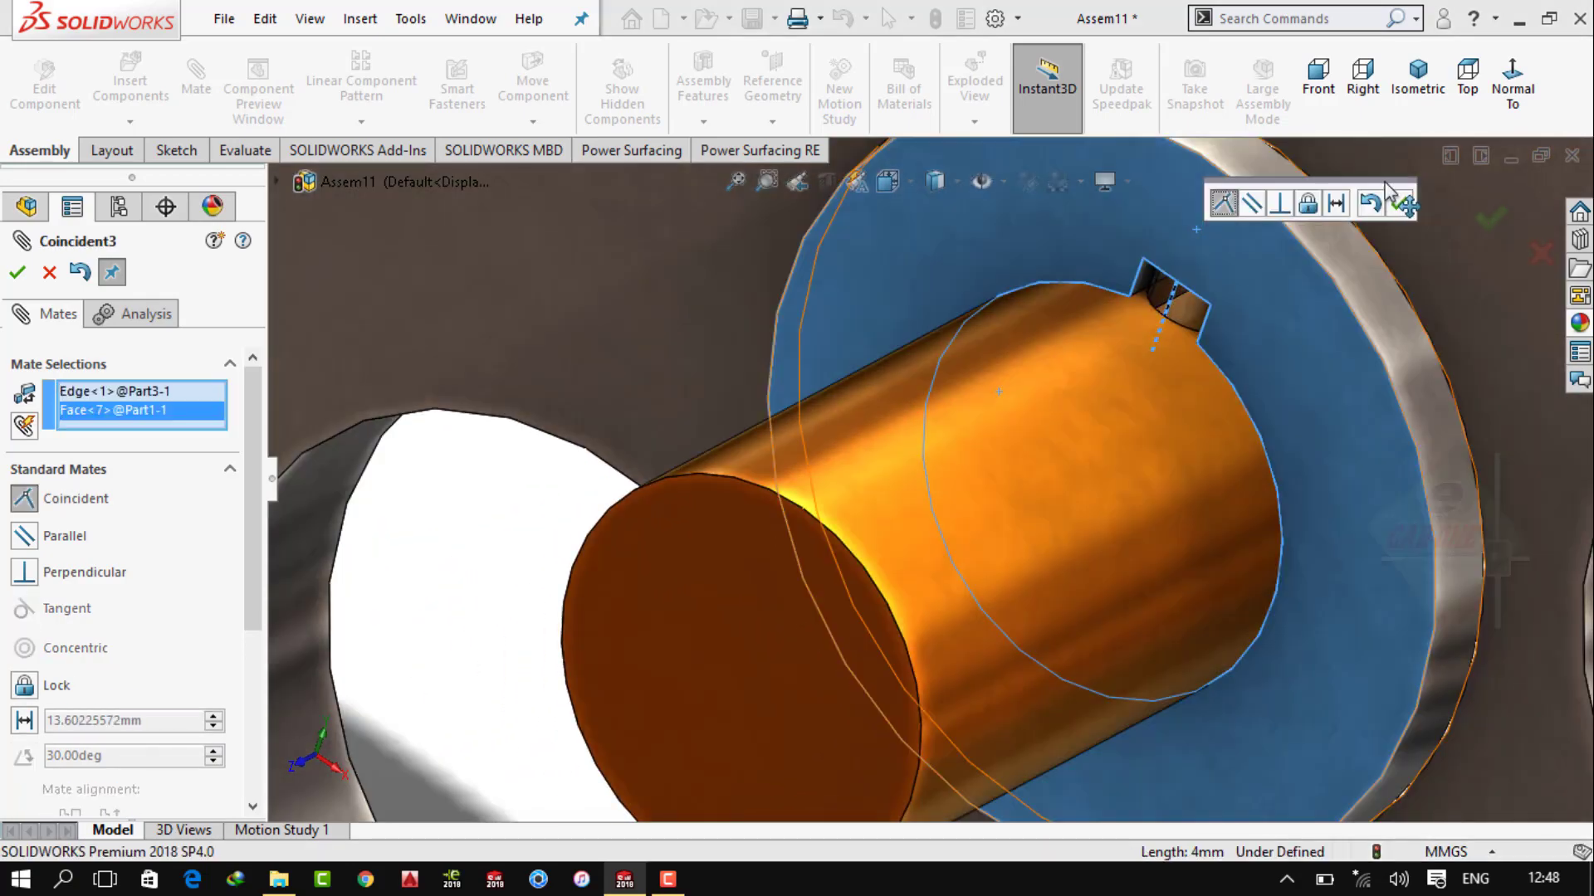
{"action": "left_click", "coordinate": [1399, 204]}
{"action": "left_click", "coordinate": [1418, 75]}
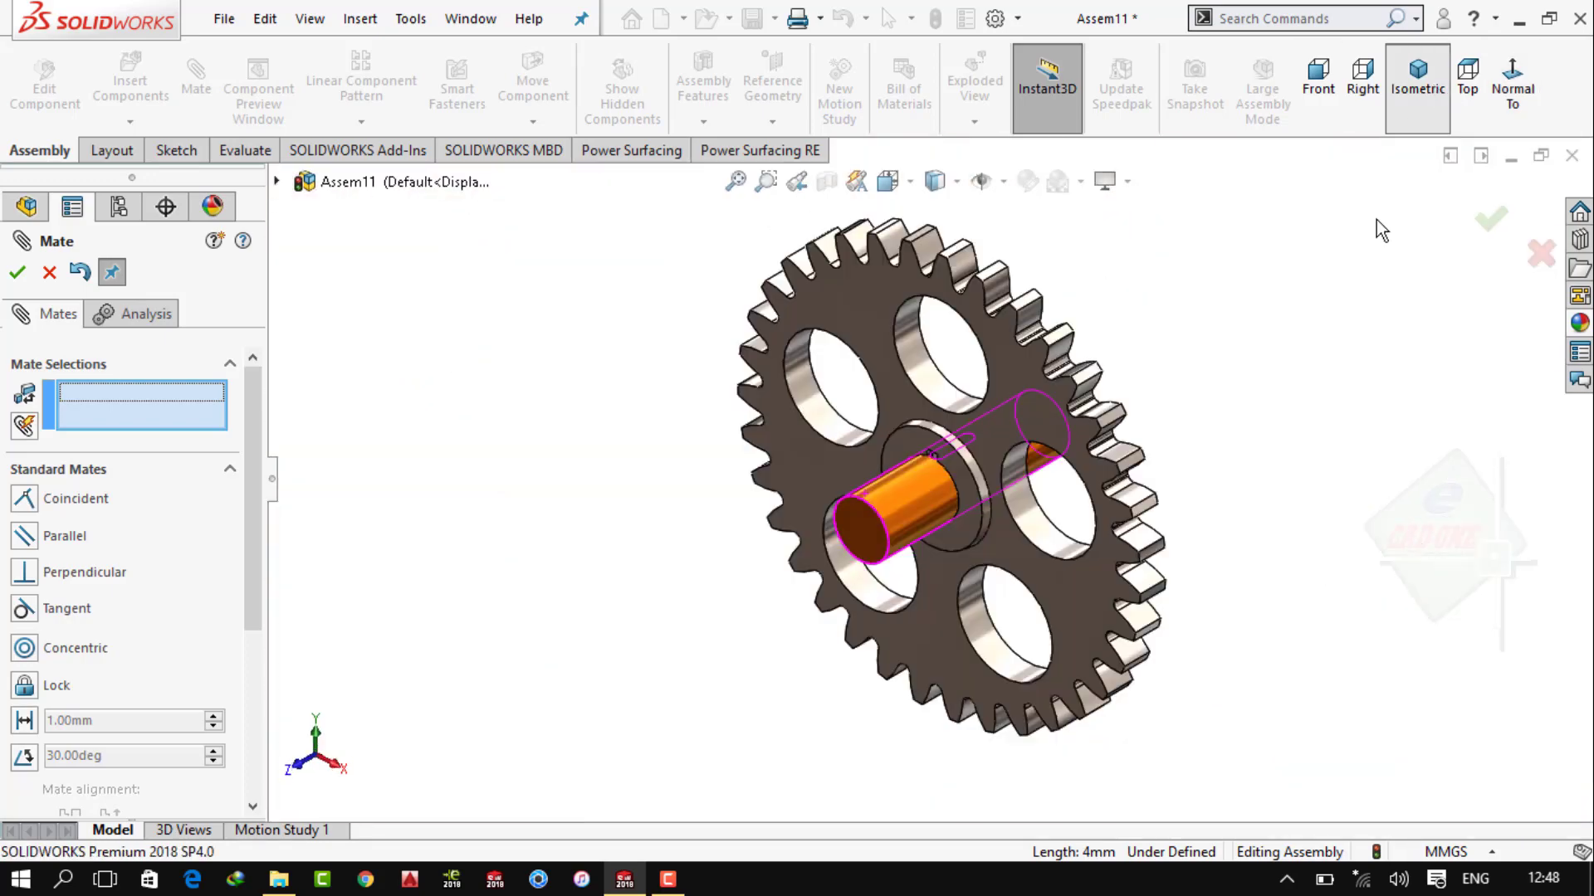
{"action": "key", "text": "Escape"}
{"action": "scroll", "coordinate": [979, 465], "scroll_direction": "down", "scroll_amount": 3}
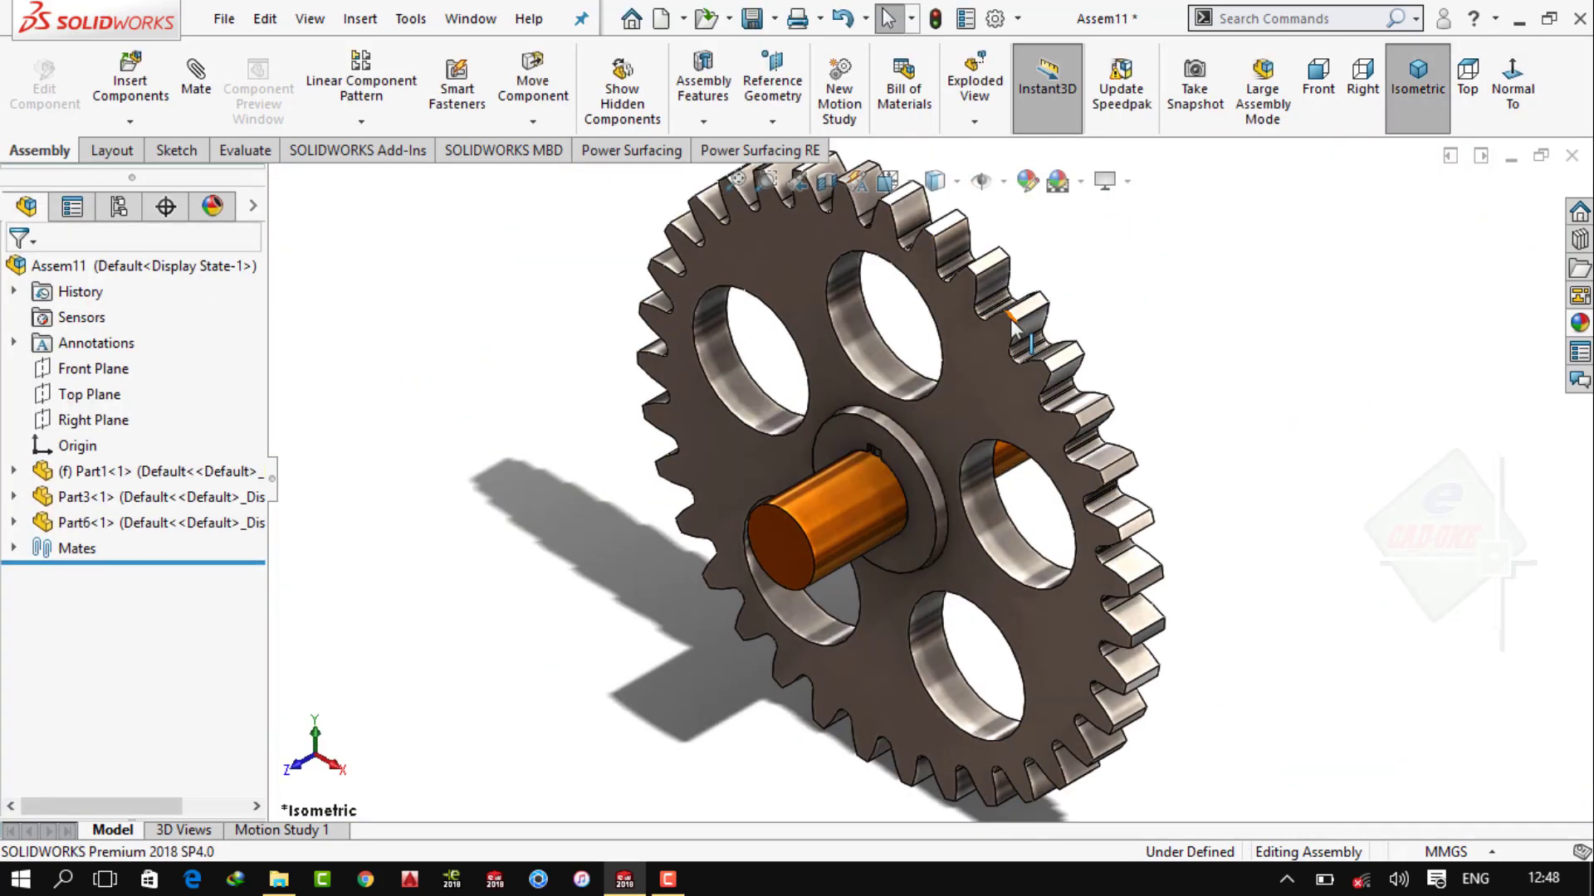
Save the gear, shaft and key assembly under the new name Assem8
{"action": "left_click", "coordinate": [805, 576]}
{"action": "left_click", "coordinate": [908, 469]}
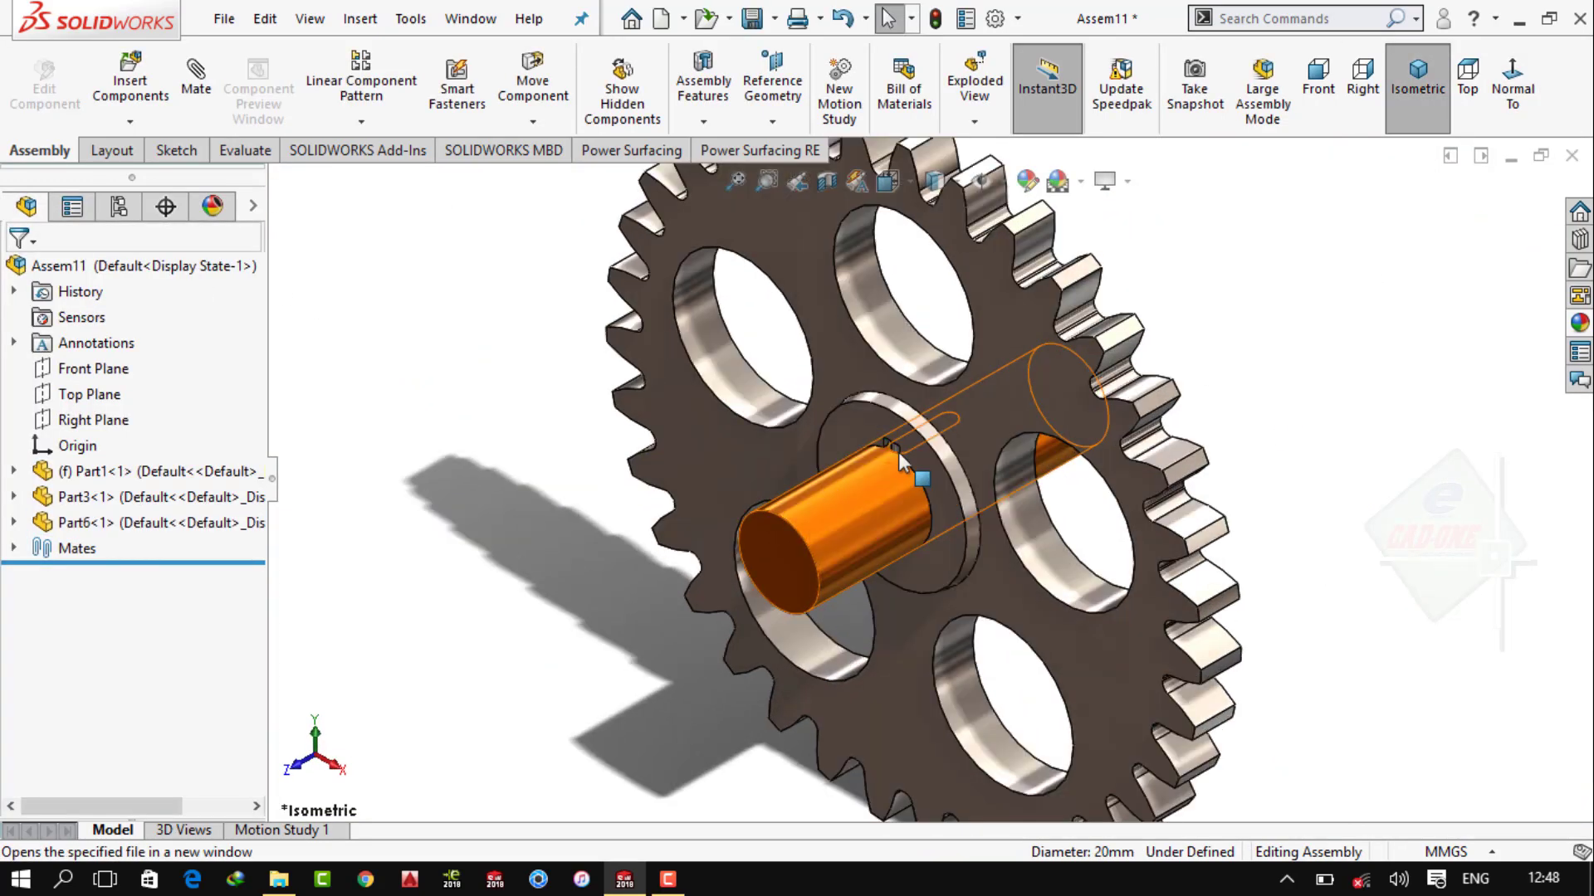
{"action": "left_click", "coordinate": [819, 410]}
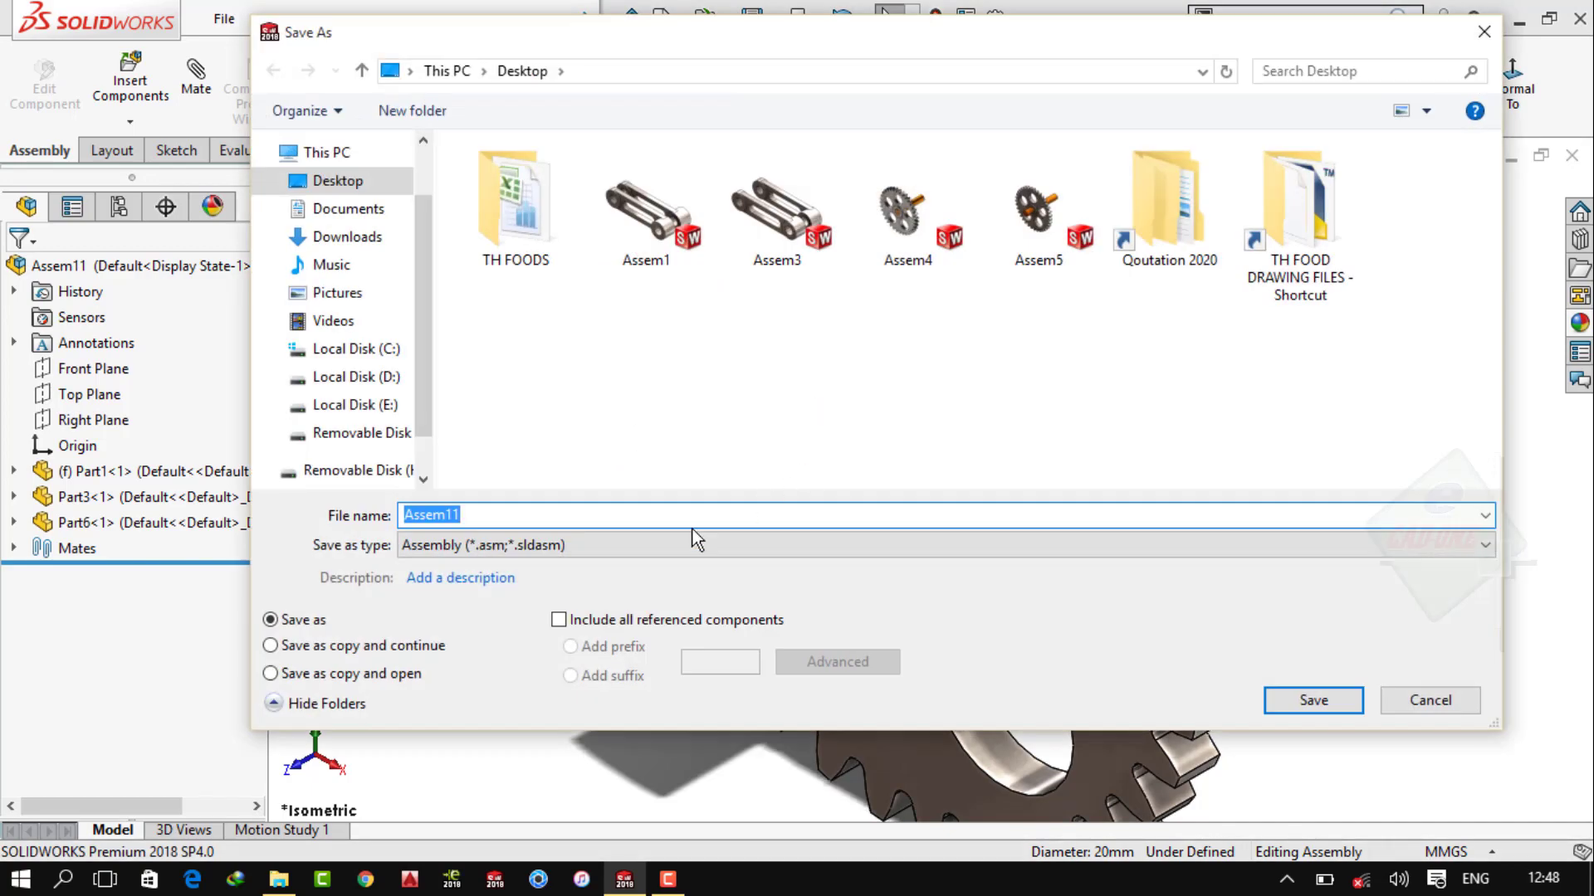
{"action": "key", "text": "BackSpace"}
{"action": "key", "text": "BackSpace"}
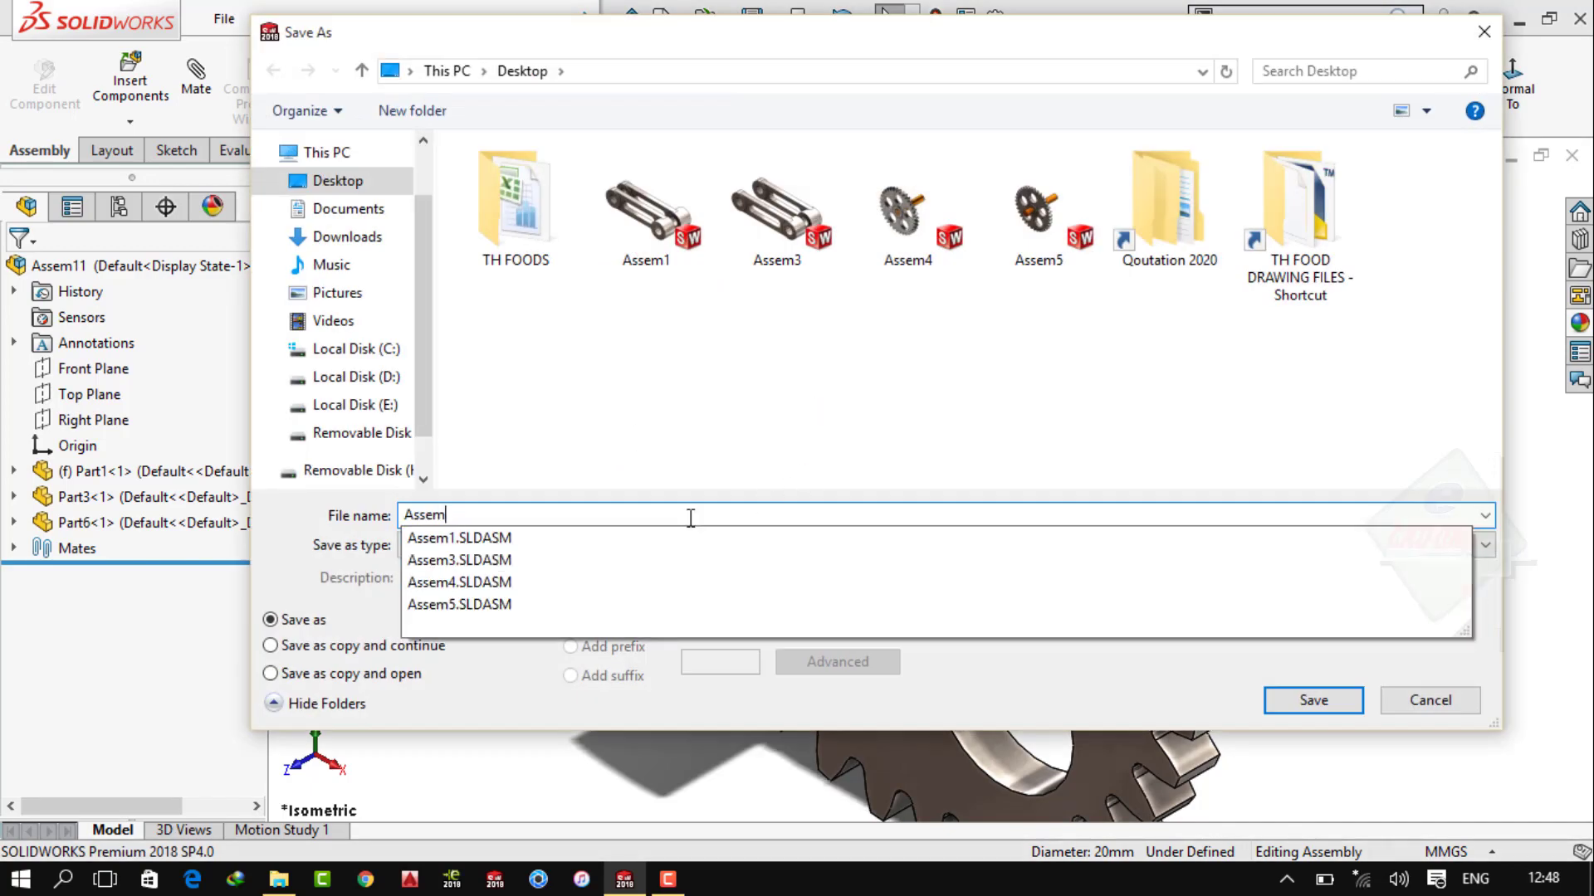
{"action": "type", "text": "8"}
{"action": "key", "text": "Return"}
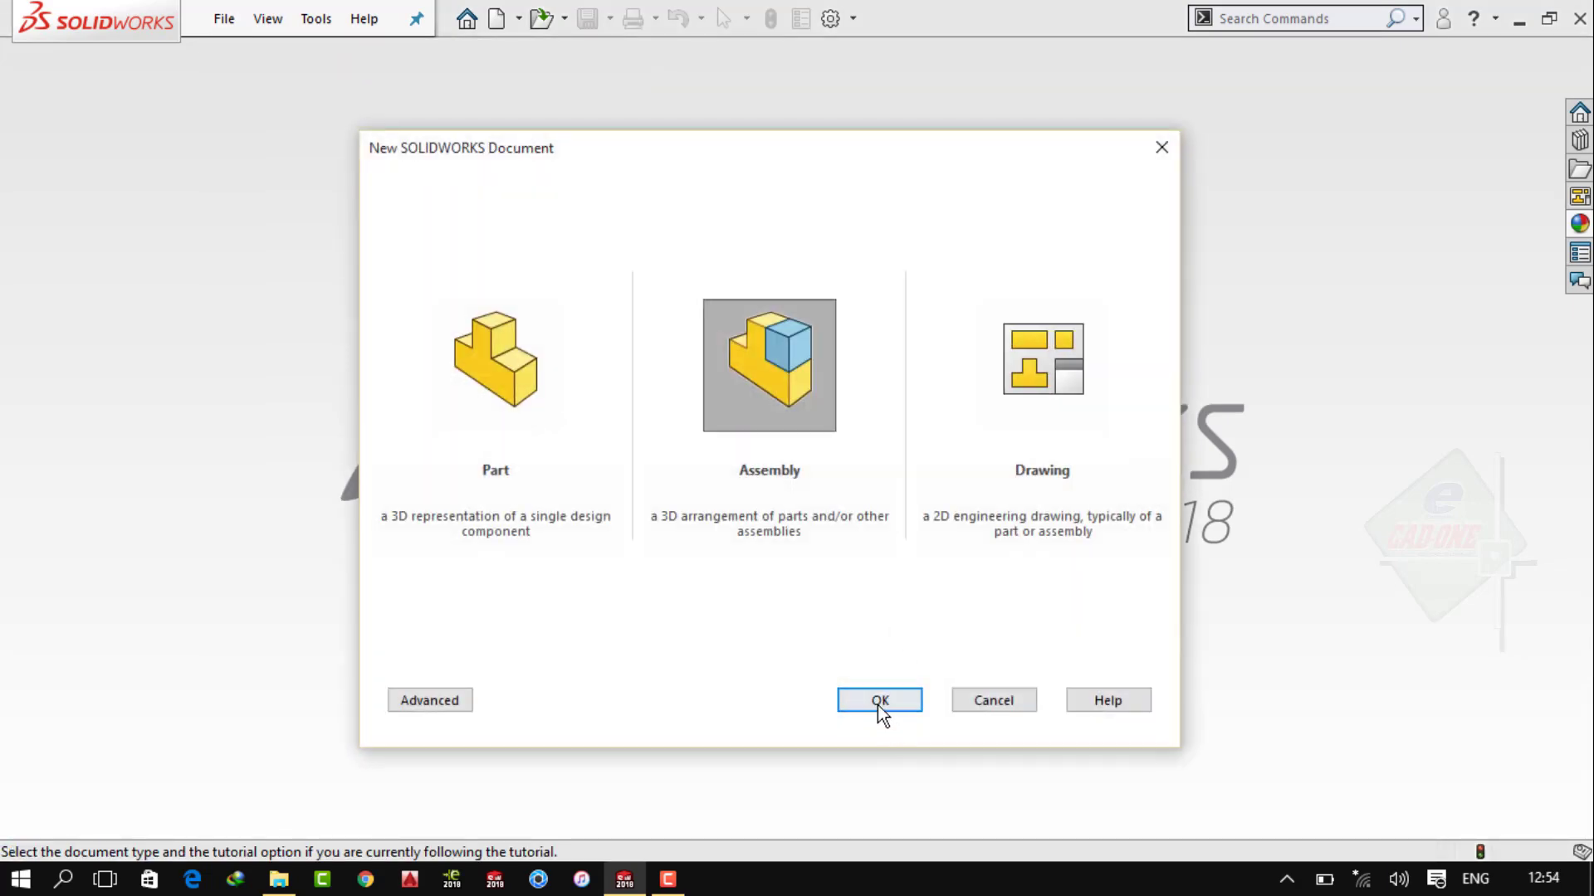
Create a new assembly and place Assem4 - Copy and Part2 - Copy in it
{"action": "left_click", "coordinate": [878, 703]}
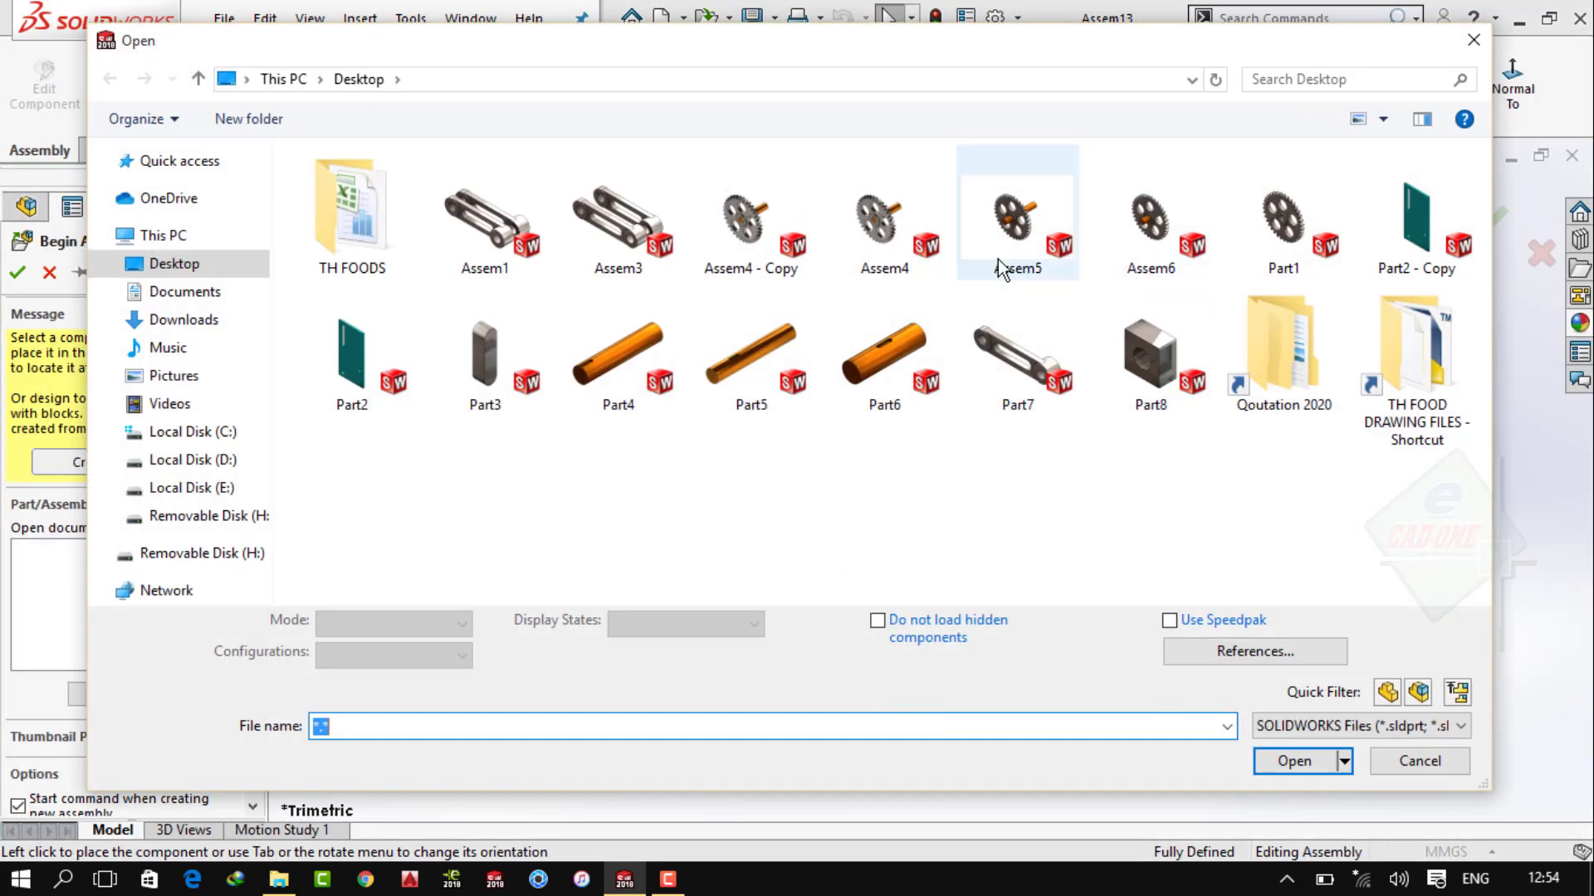
{"action": "left_click", "coordinate": [755, 266]}
{"action": "left_click", "coordinate": [1413, 247], "text": "ctrl"}
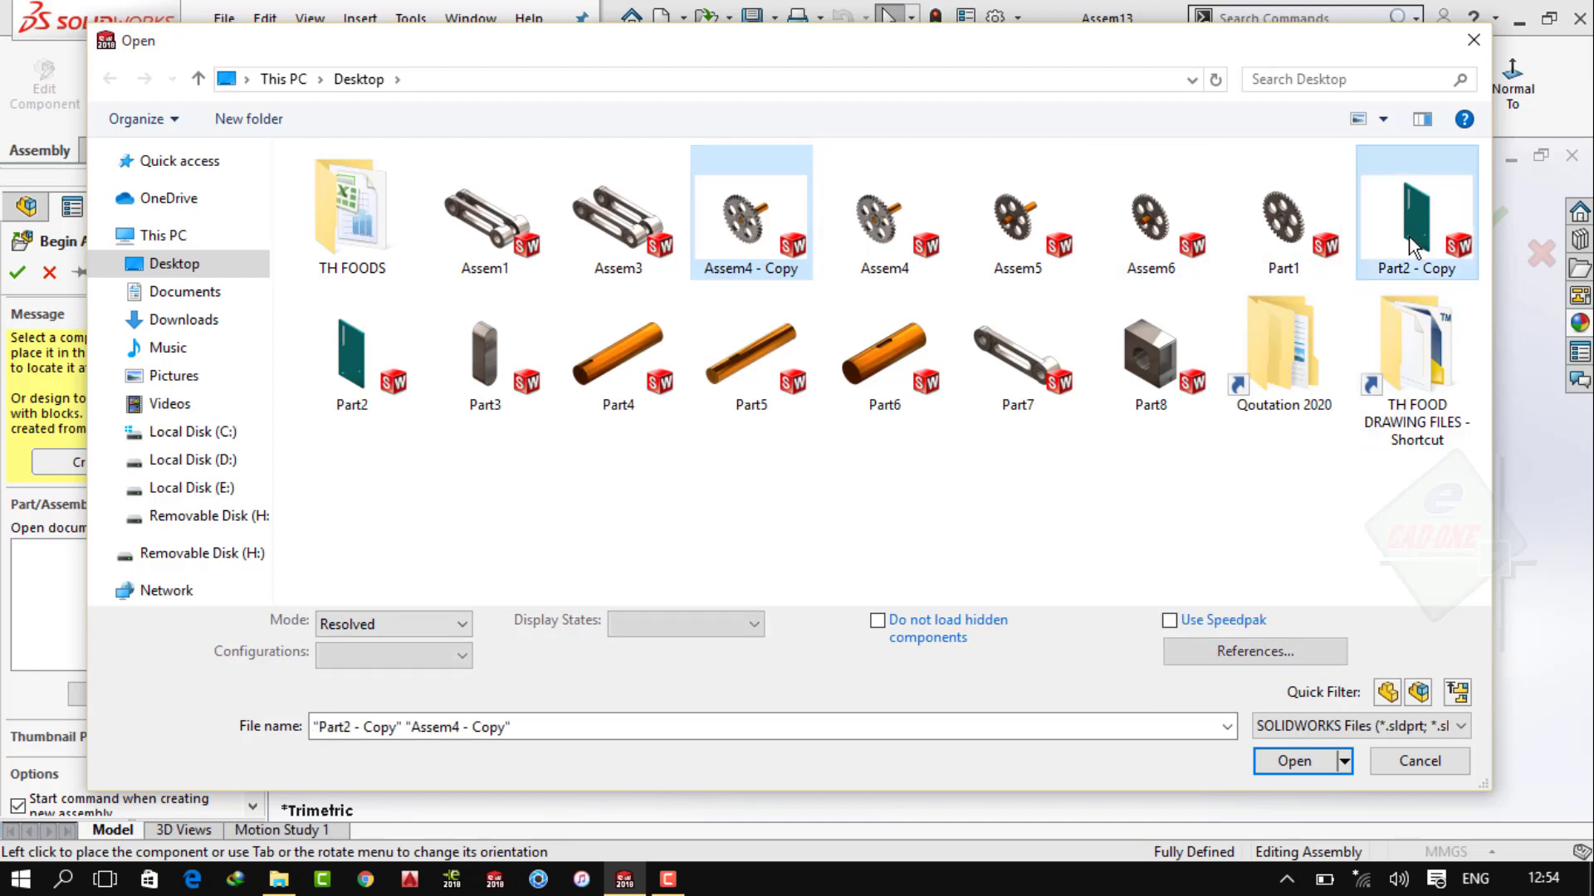
{"action": "left_click", "coordinate": [1297, 762]}
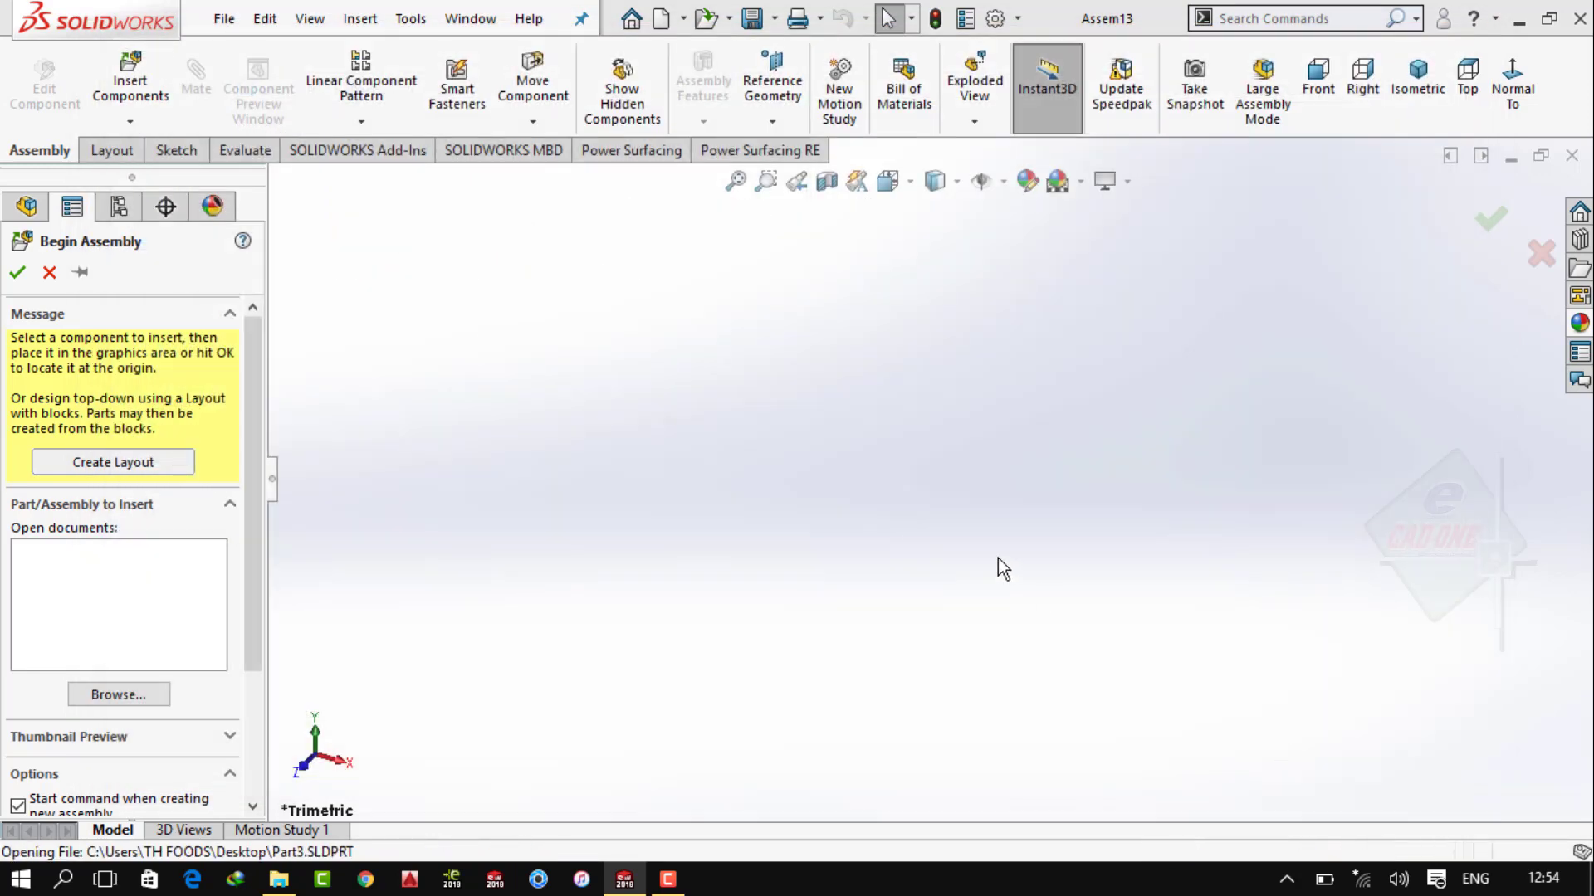
{"action": "left_click", "coordinate": [968, 510]}
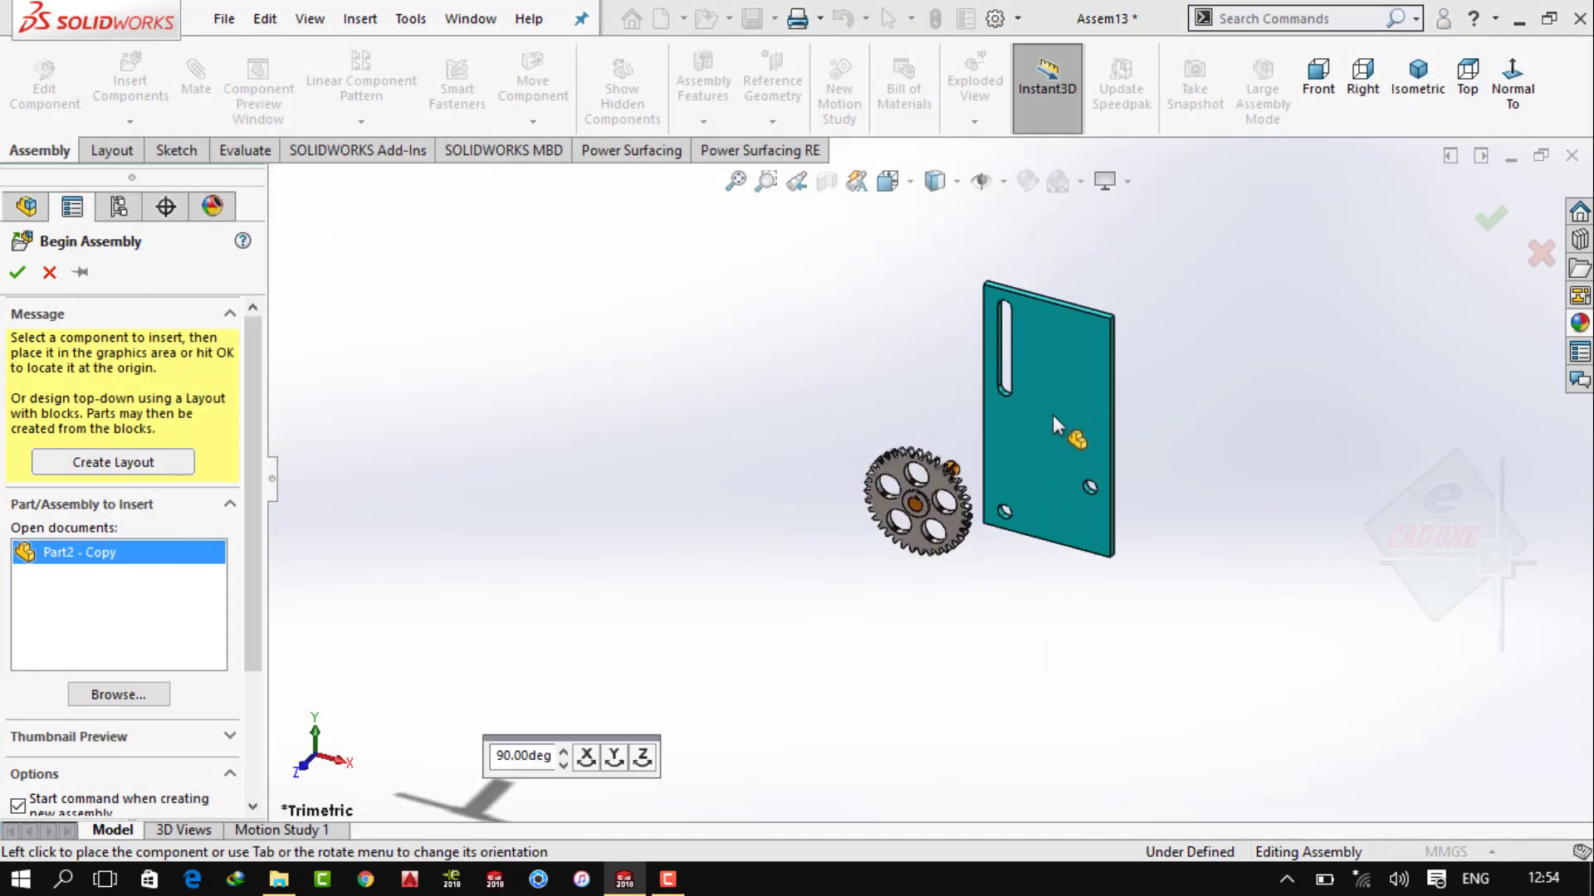
{"action": "left_click", "coordinate": [1052, 415]}
{"action": "left_click", "coordinate": [1081, 183]}
Apply a new backdrop scene and toggle the plate to float, then fix it again
{"action": "left_click", "coordinate": [1178, 107]}
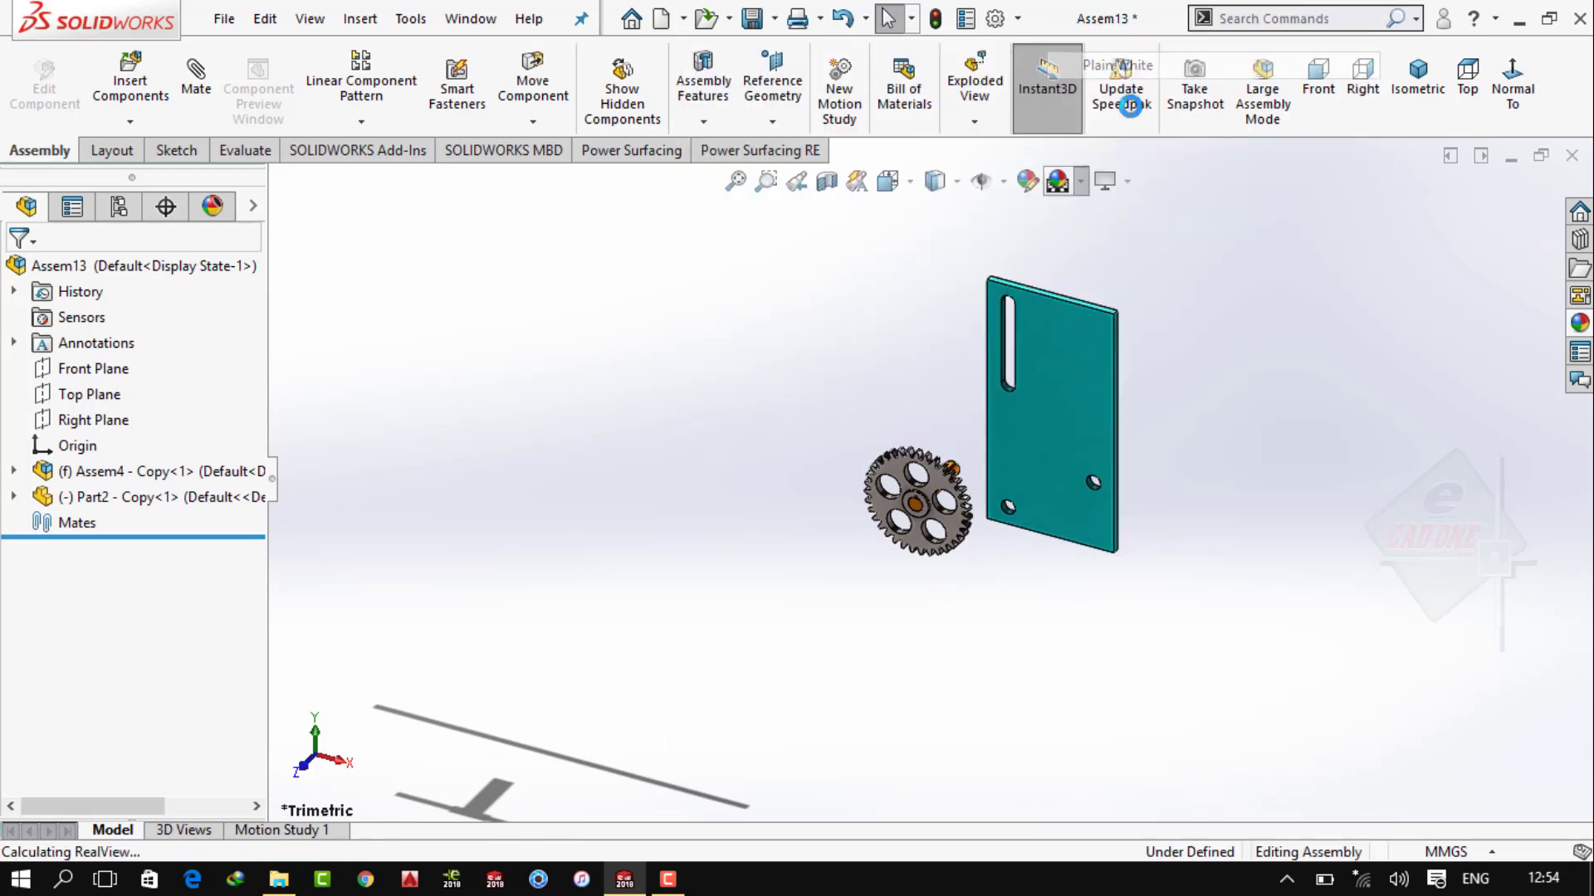
{"action": "scroll", "coordinate": [1084, 450], "scroll_direction": "down", "scroll_amount": 3}
{"action": "scroll", "coordinate": [1084, 452], "scroll_direction": "down", "scroll_amount": 3}
{"action": "middle_click_drag", "start_coordinate": [1222, 474], "coordinate": [830, 465]}
{"action": "left_click", "coordinate": [641, 455]}
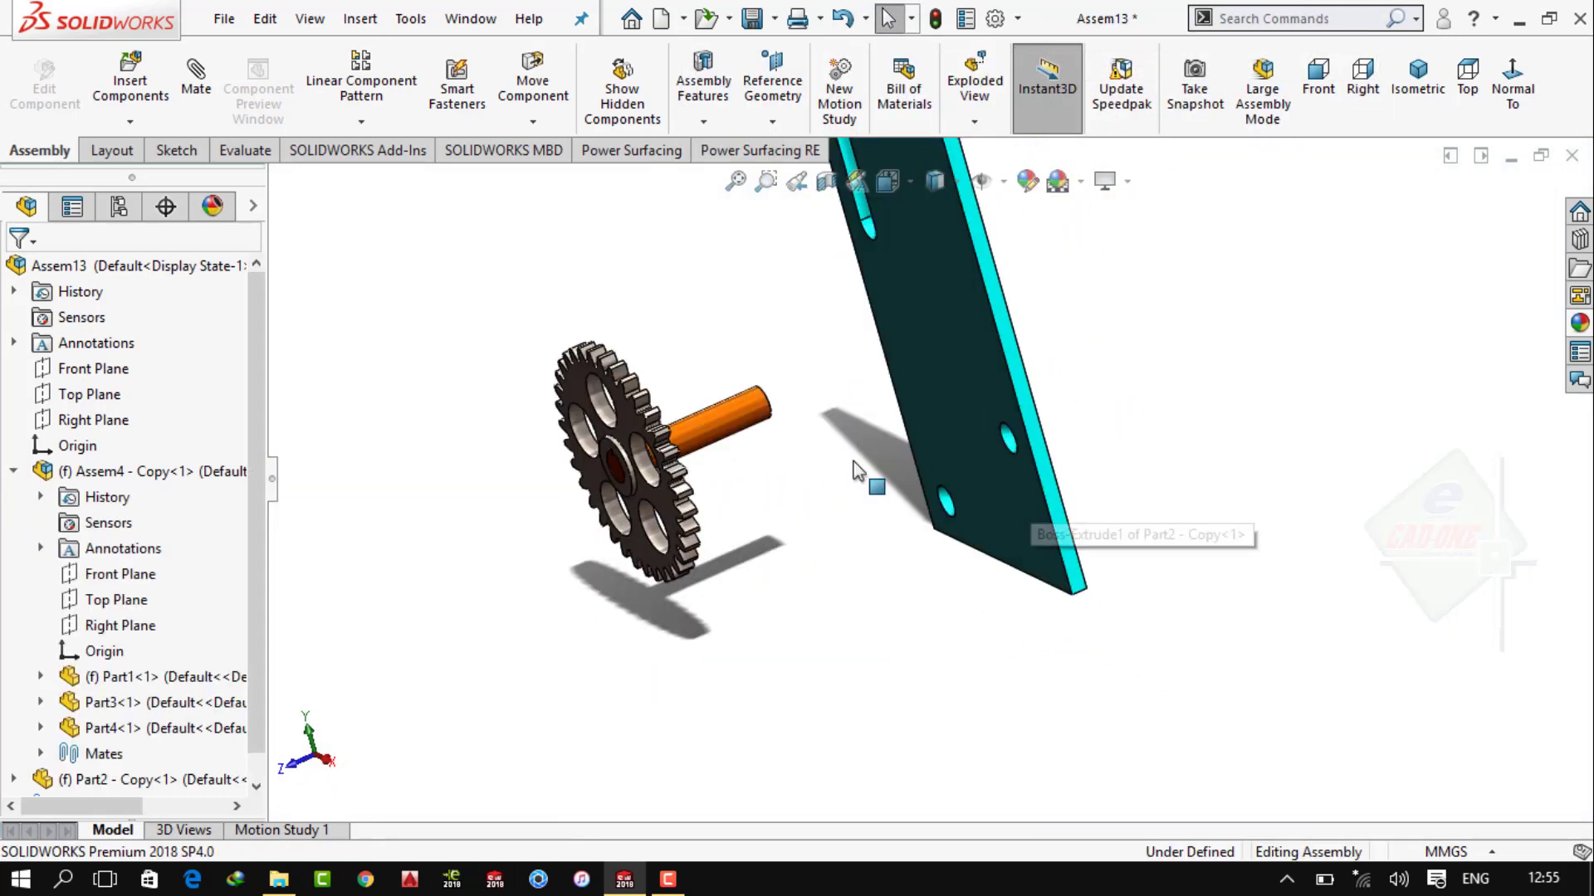
{"action": "right_click", "coordinate": [641, 456]}
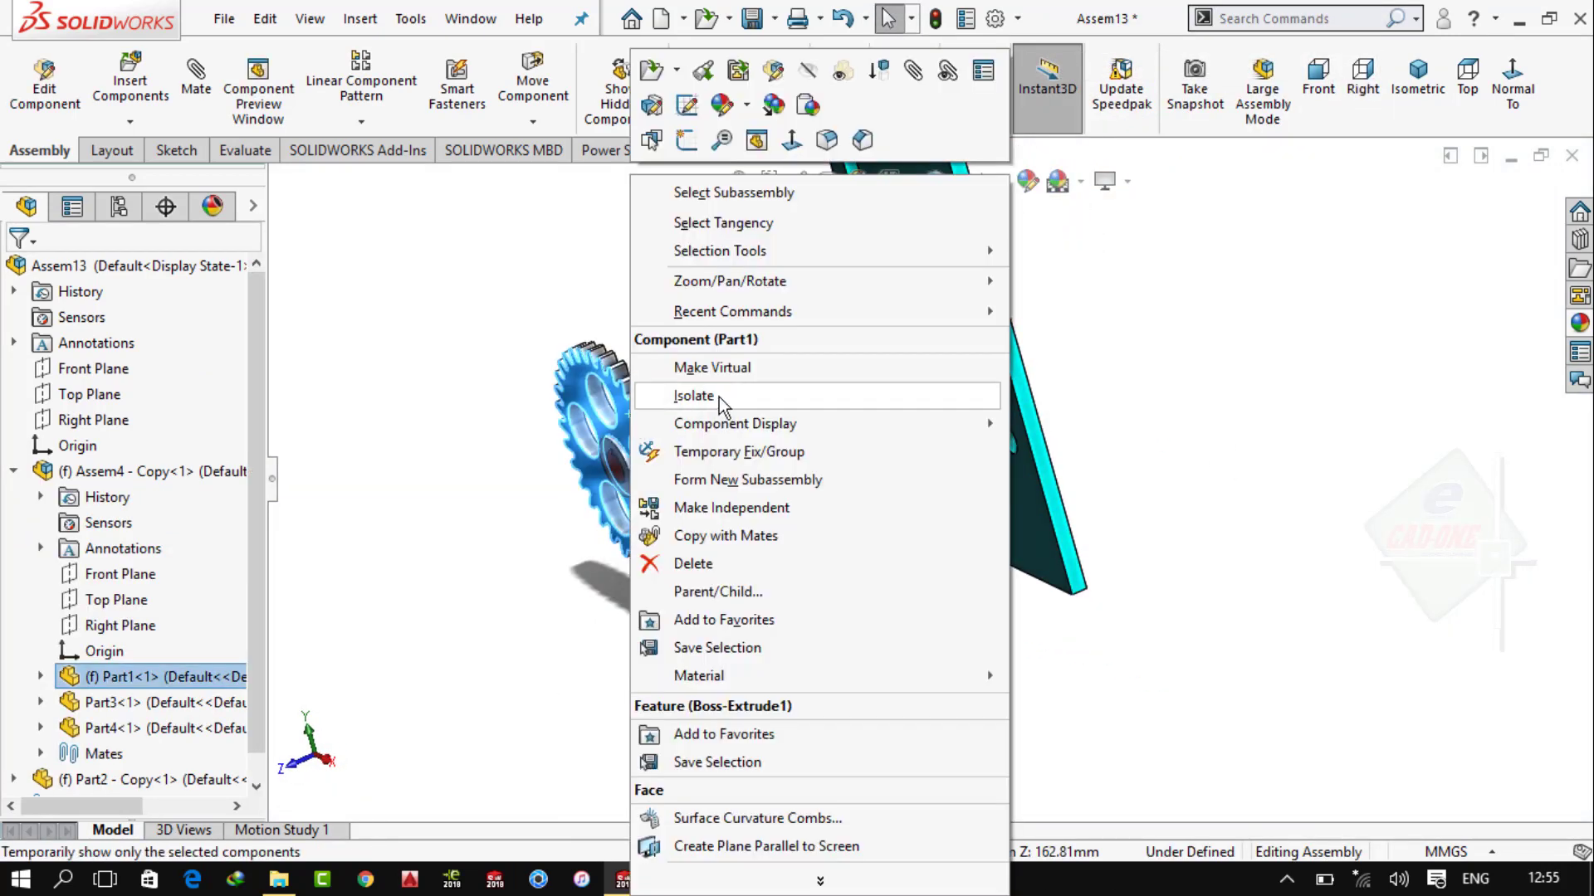
{"action": "right_click", "coordinate": [1028, 492]}
{"action": "left_click", "coordinate": [1084, 395]}
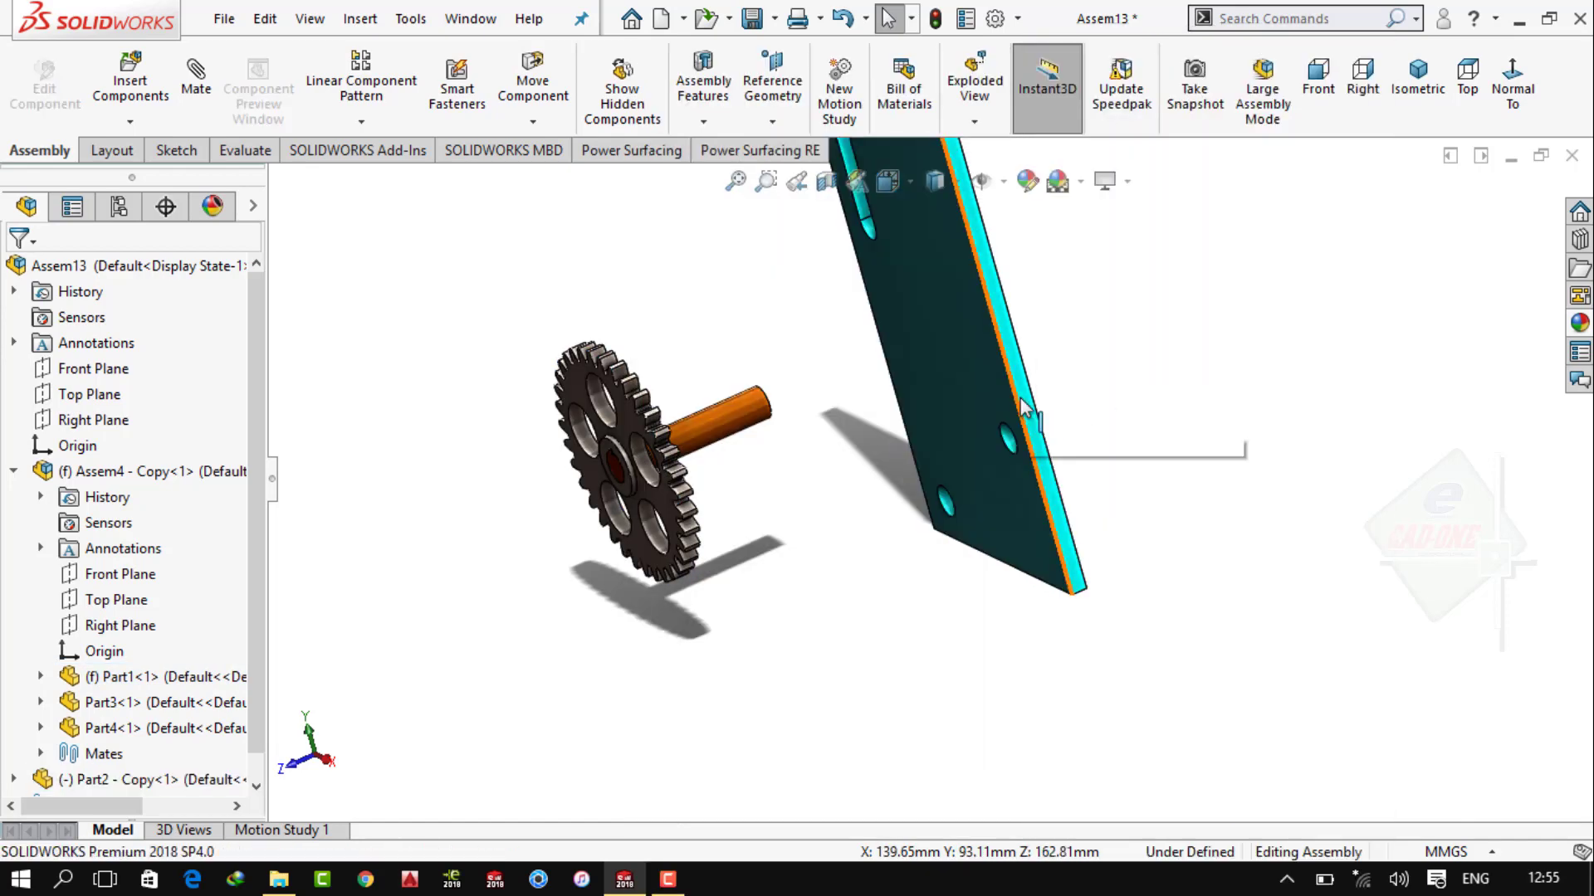
{"action": "right_click", "coordinate": [1030, 449]}
{"action": "left_click", "coordinate": [1082, 374]}
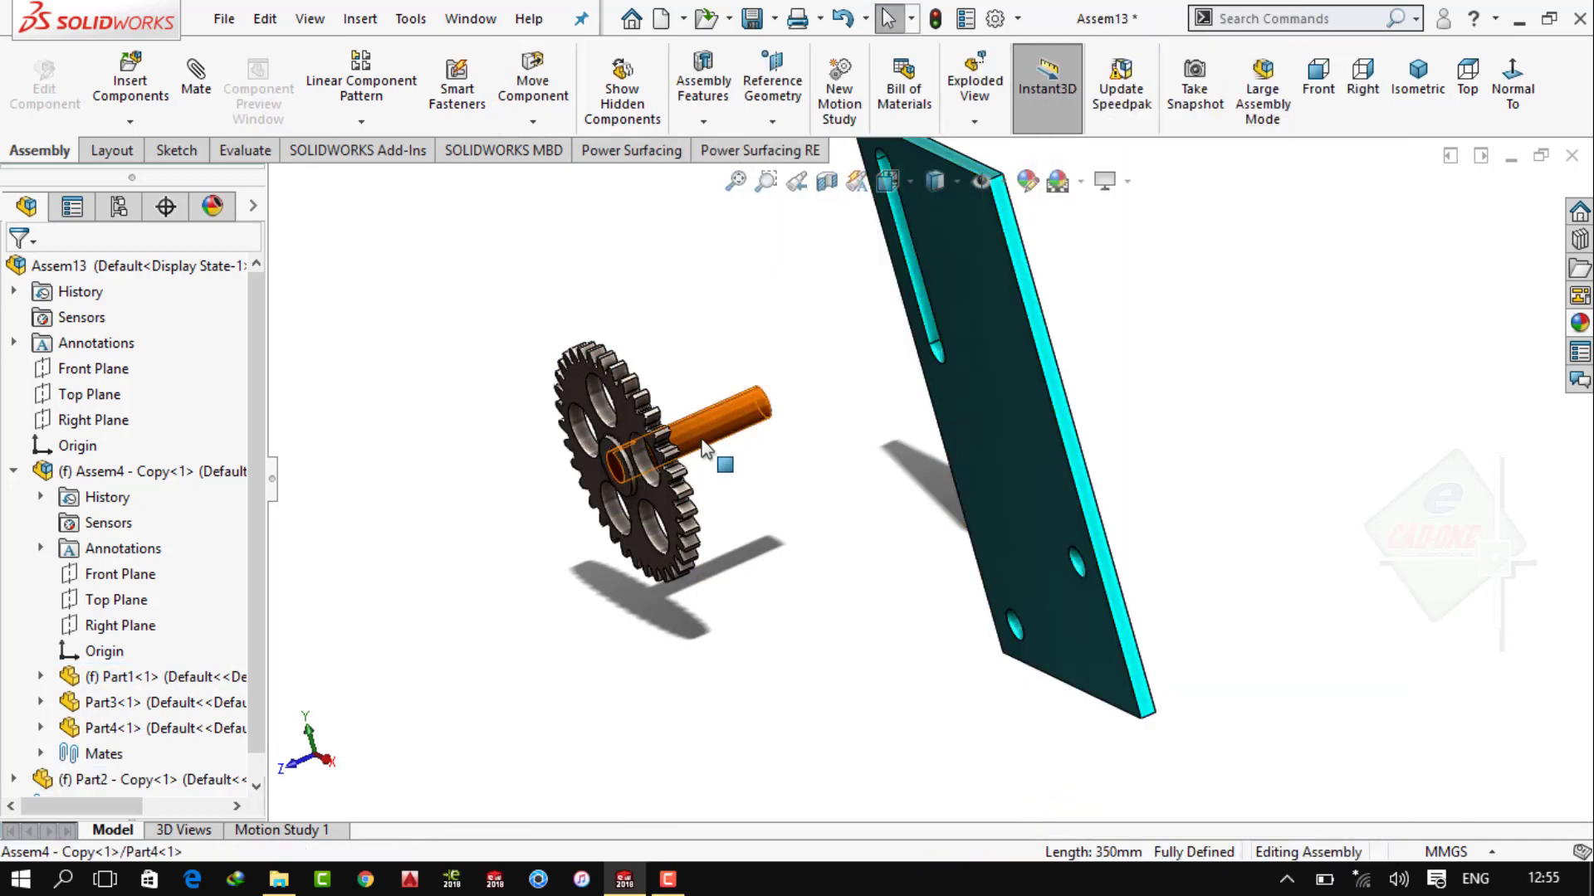
Float the Assem4 - Copy gear assembly and move it clear of the plate
{"action": "left_click_drag", "start_coordinate": [704, 448], "coordinate": [764, 508]}
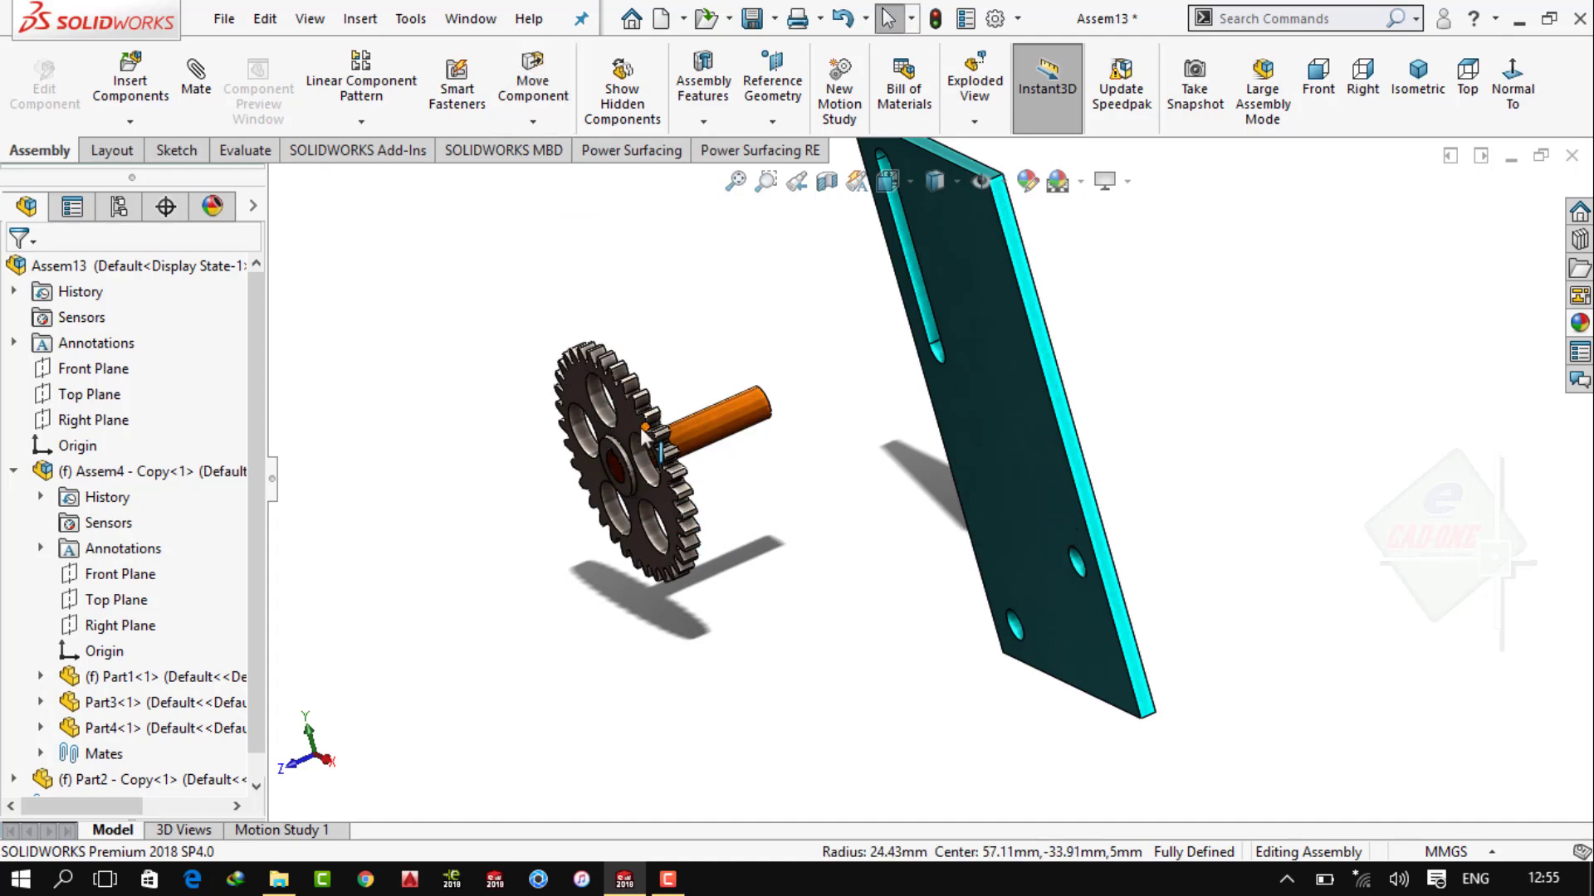
{"action": "left_click", "coordinate": [14, 471]}
{"action": "left_click", "coordinate": [93, 498]}
{"action": "left_click", "coordinate": [93, 471]}
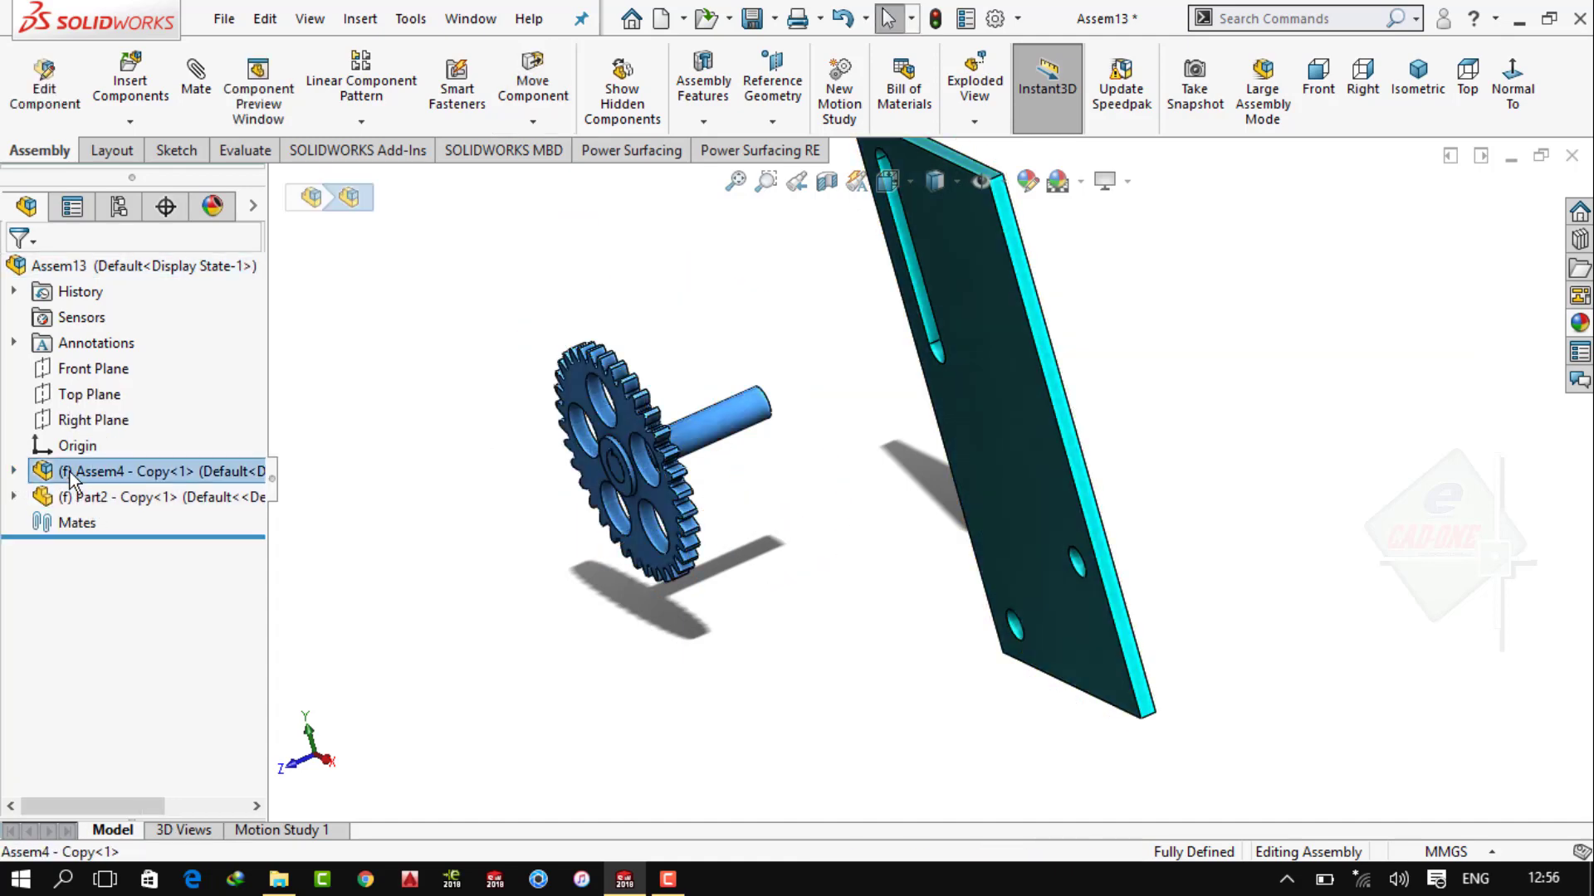
{"action": "right_click", "coordinate": [93, 471]}
{"action": "left_click", "coordinate": [125, 425]}
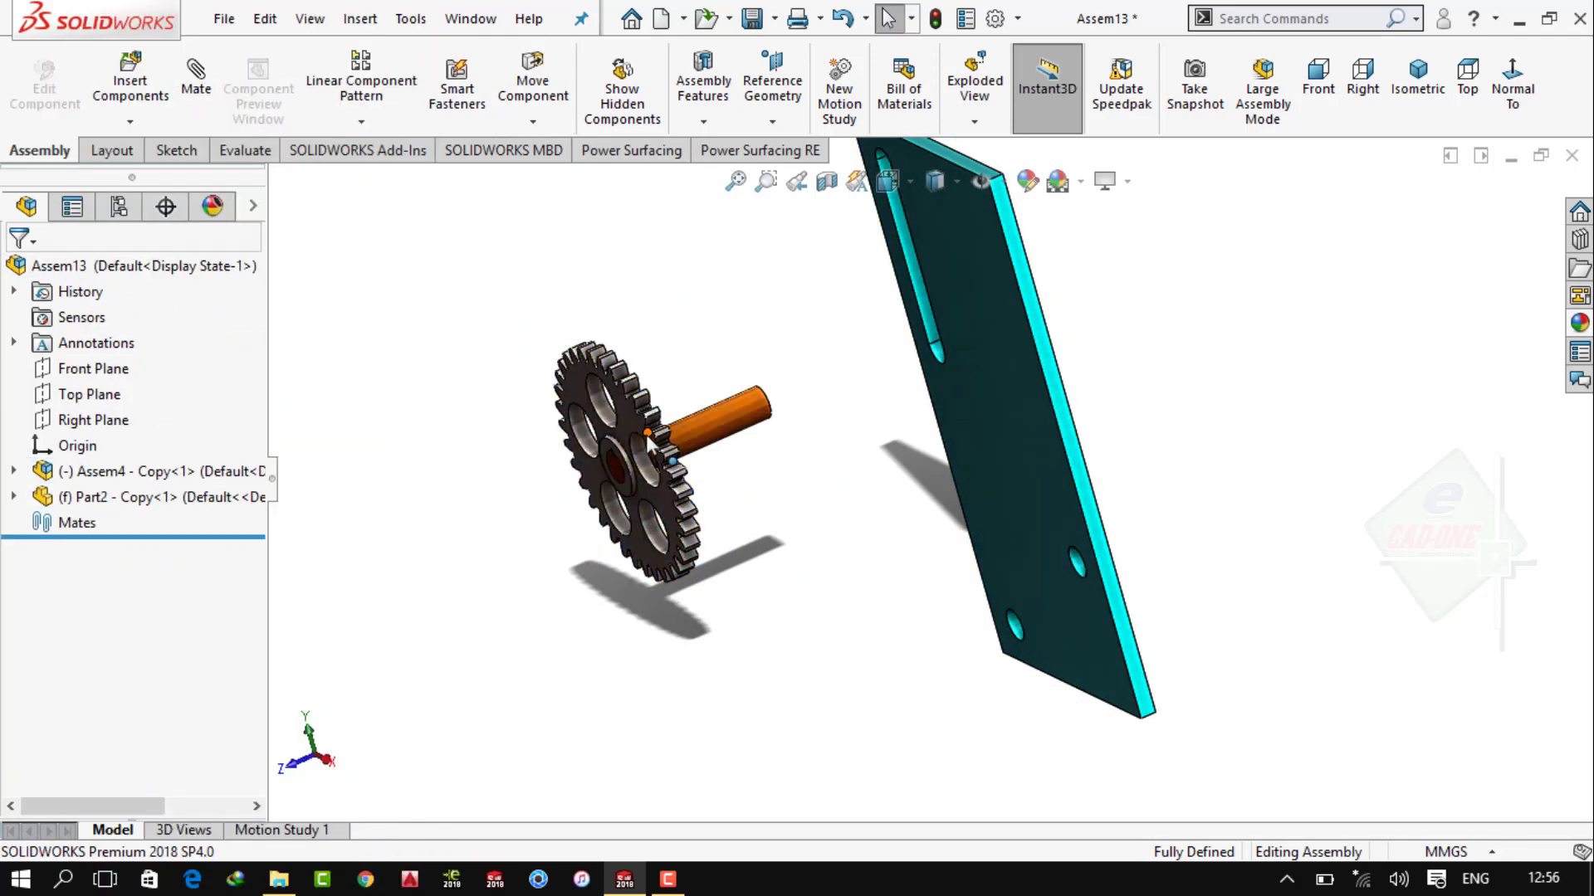
{"action": "left_click_drag", "start_coordinate": [705, 544], "coordinate": [790, 610]}
{"action": "key", "text": "Escape"}
Mate the gear shaft concentric with the plate's lower hole
{"action": "left_click", "coordinate": [1417, 83]}
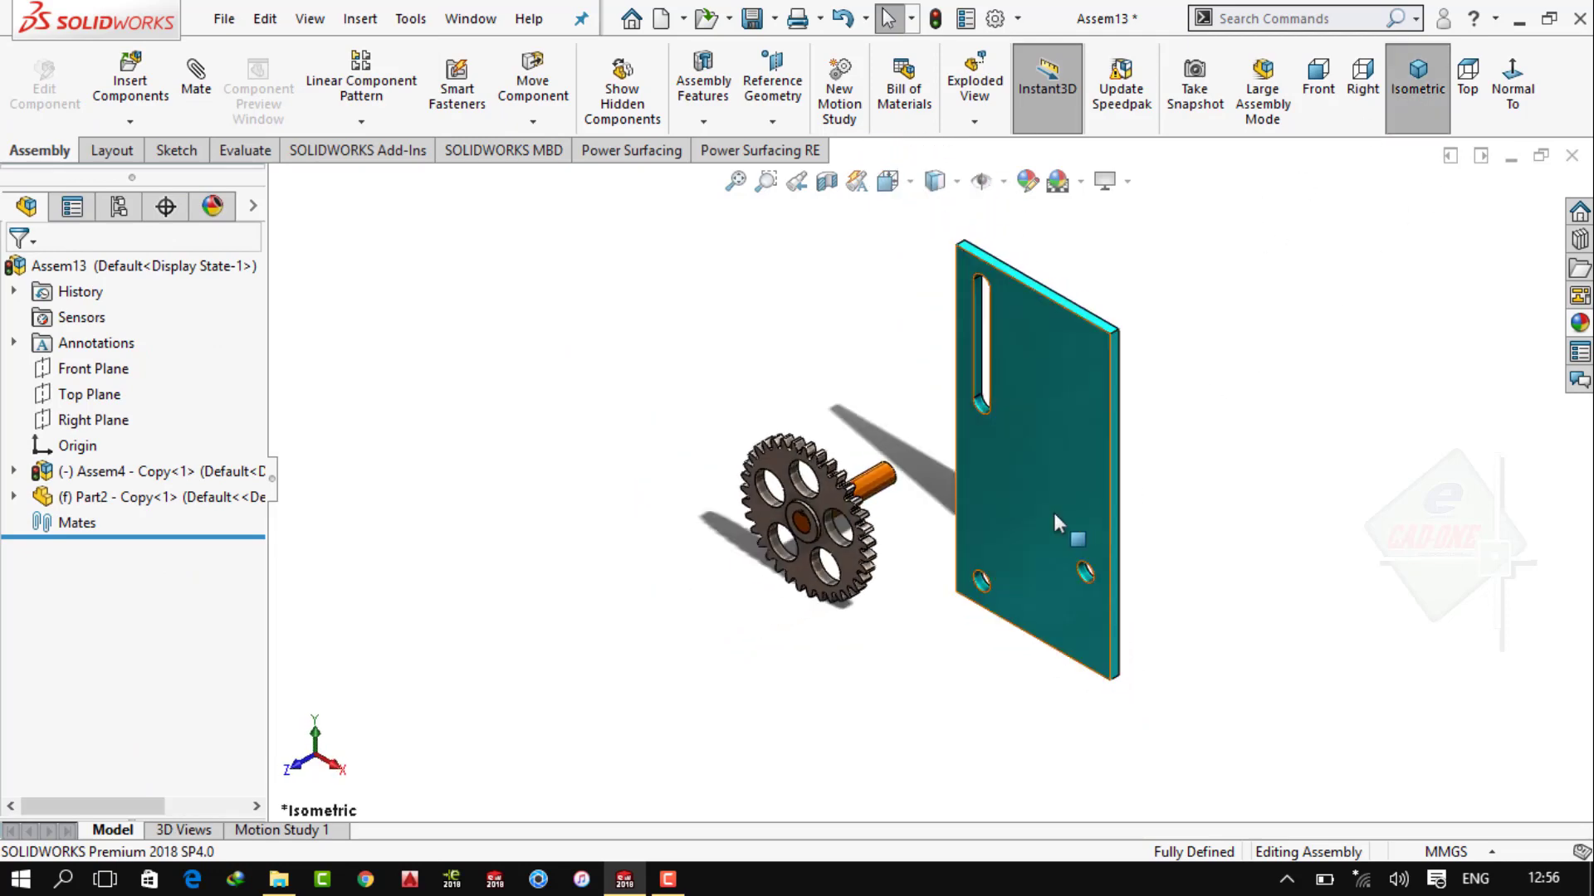
{"action": "left_click", "coordinate": [736, 450]}
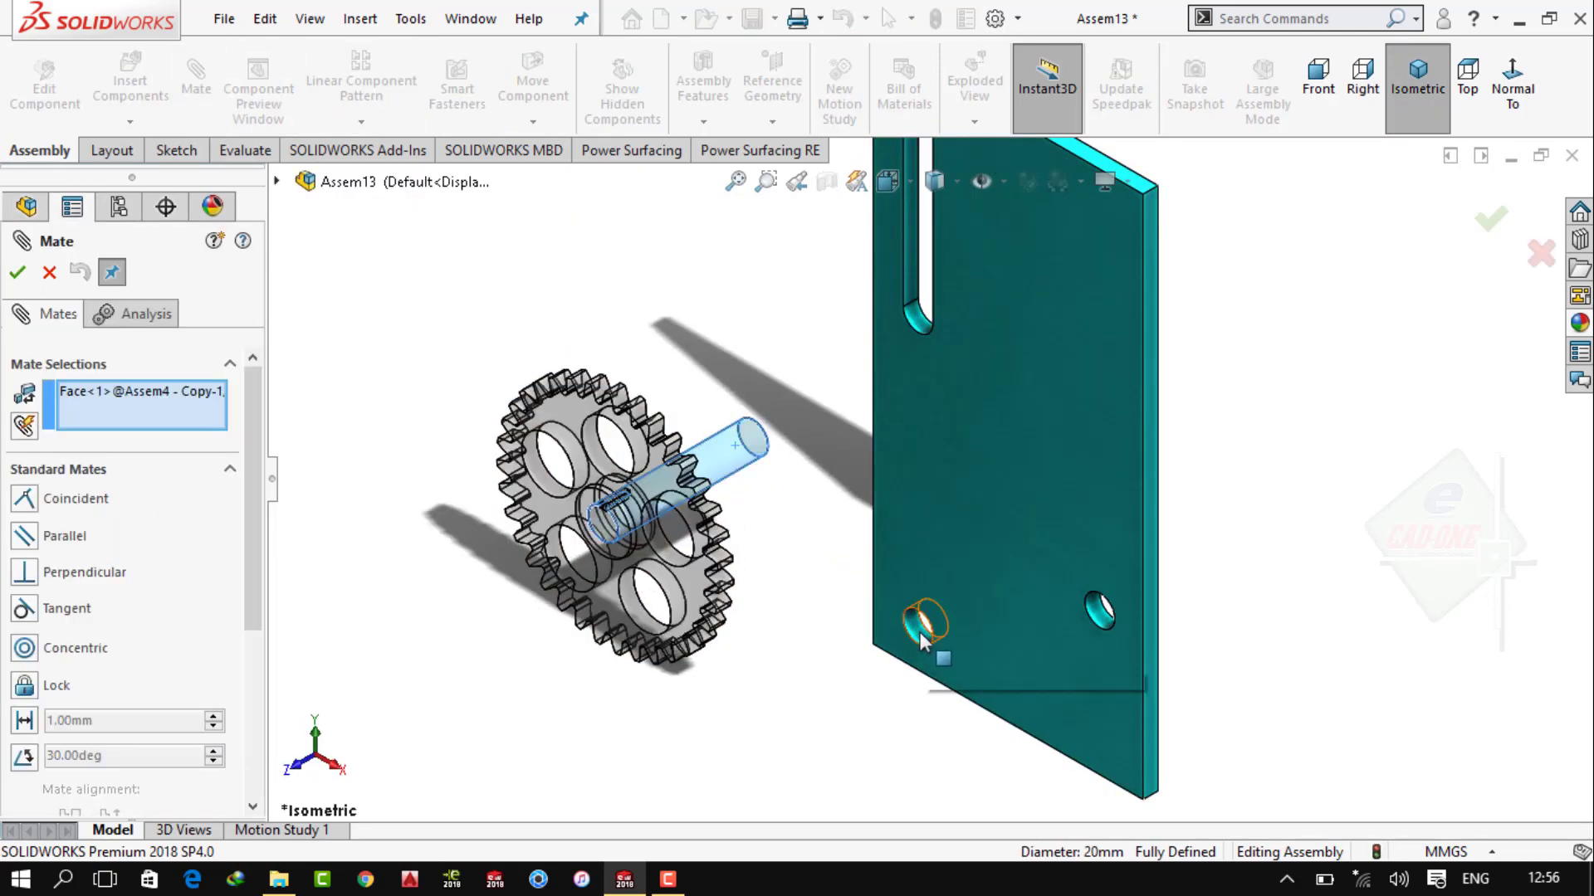
{"action": "left_click", "coordinate": [918, 629]}
{"action": "left_click", "coordinate": [1211, 671]}
Add a distance mate holding the shaft's end face off the plate face, then spin the gear
{"action": "middle_click_drag", "start_coordinate": [1180, 649], "coordinate": [1318, 473]}
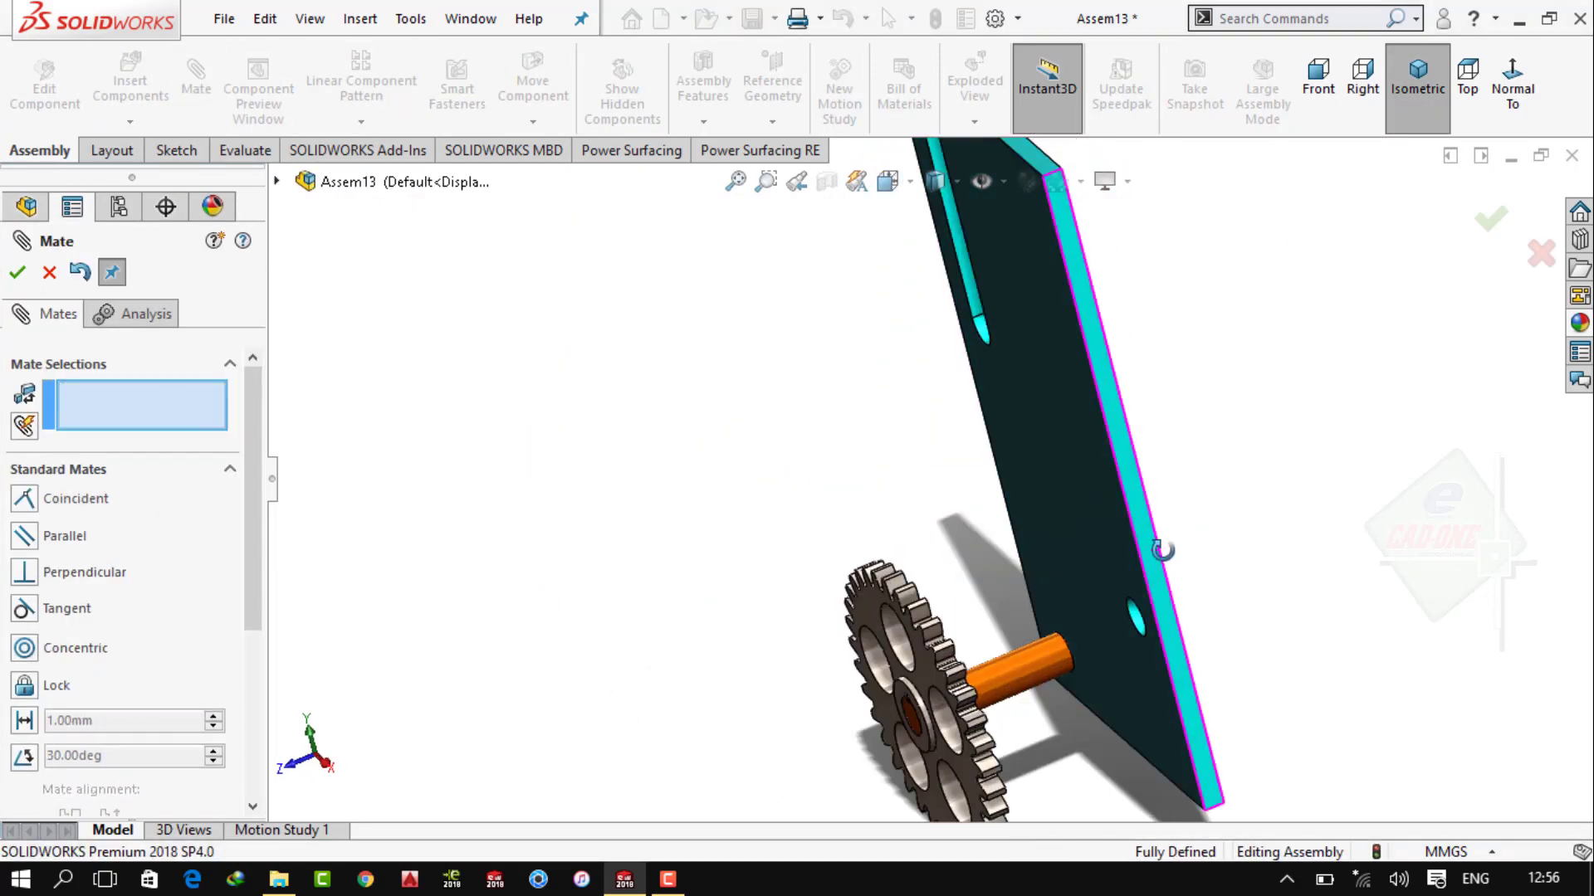
{"action": "left_click", "coordinate": [1318, 473]}
{"action": "left_click", "coordinate": [1227, 424]}
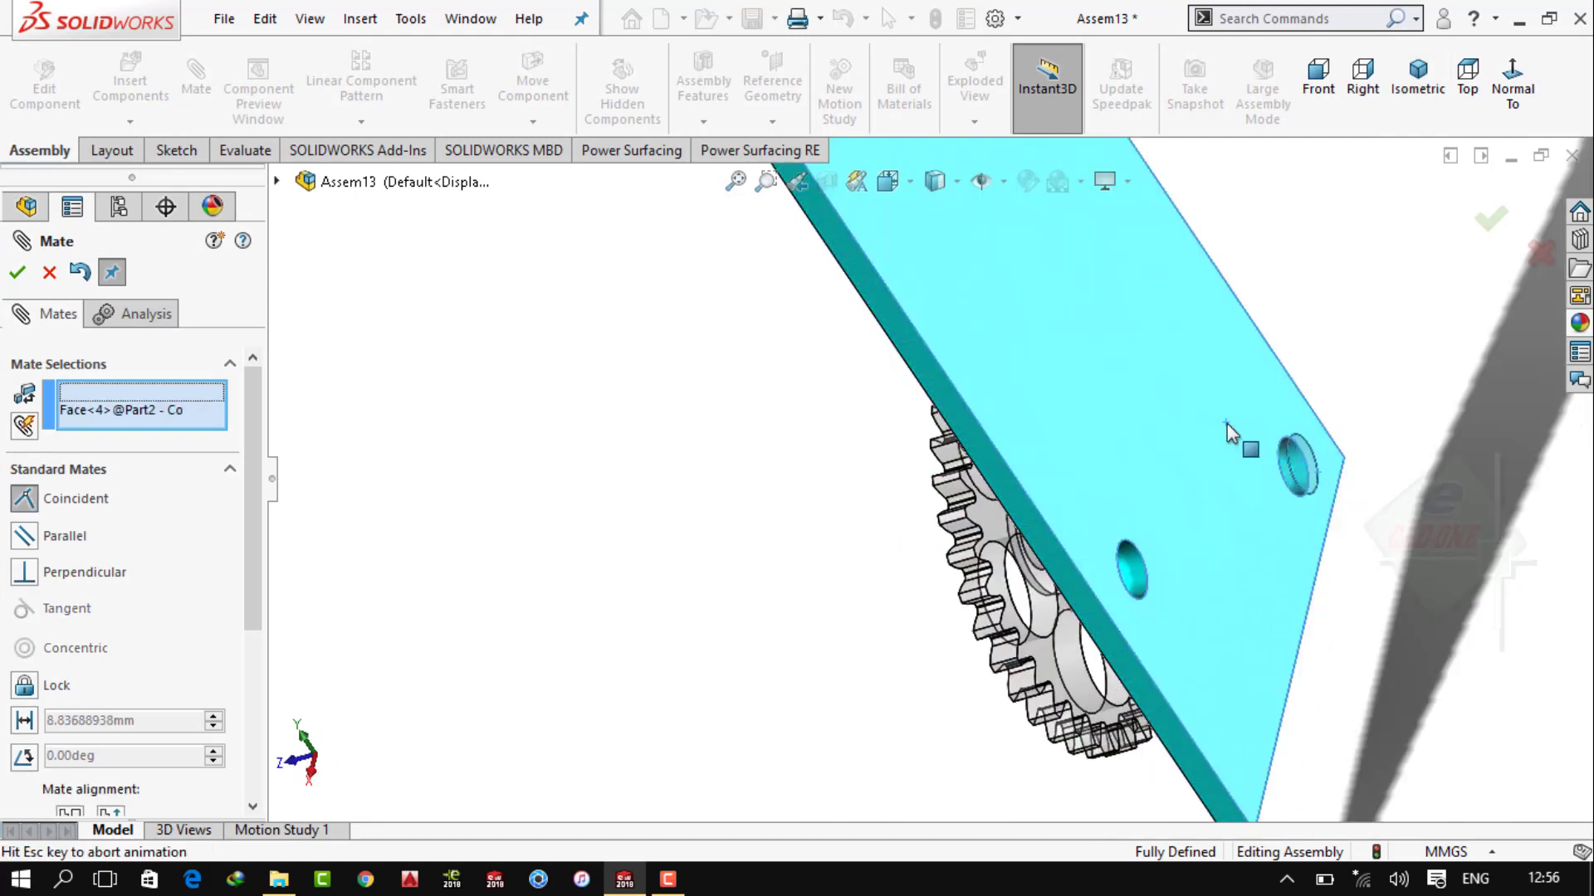
{"action": "left_click", "coordinate": [1371, 371]}
{"action": "type", "text": "15"}
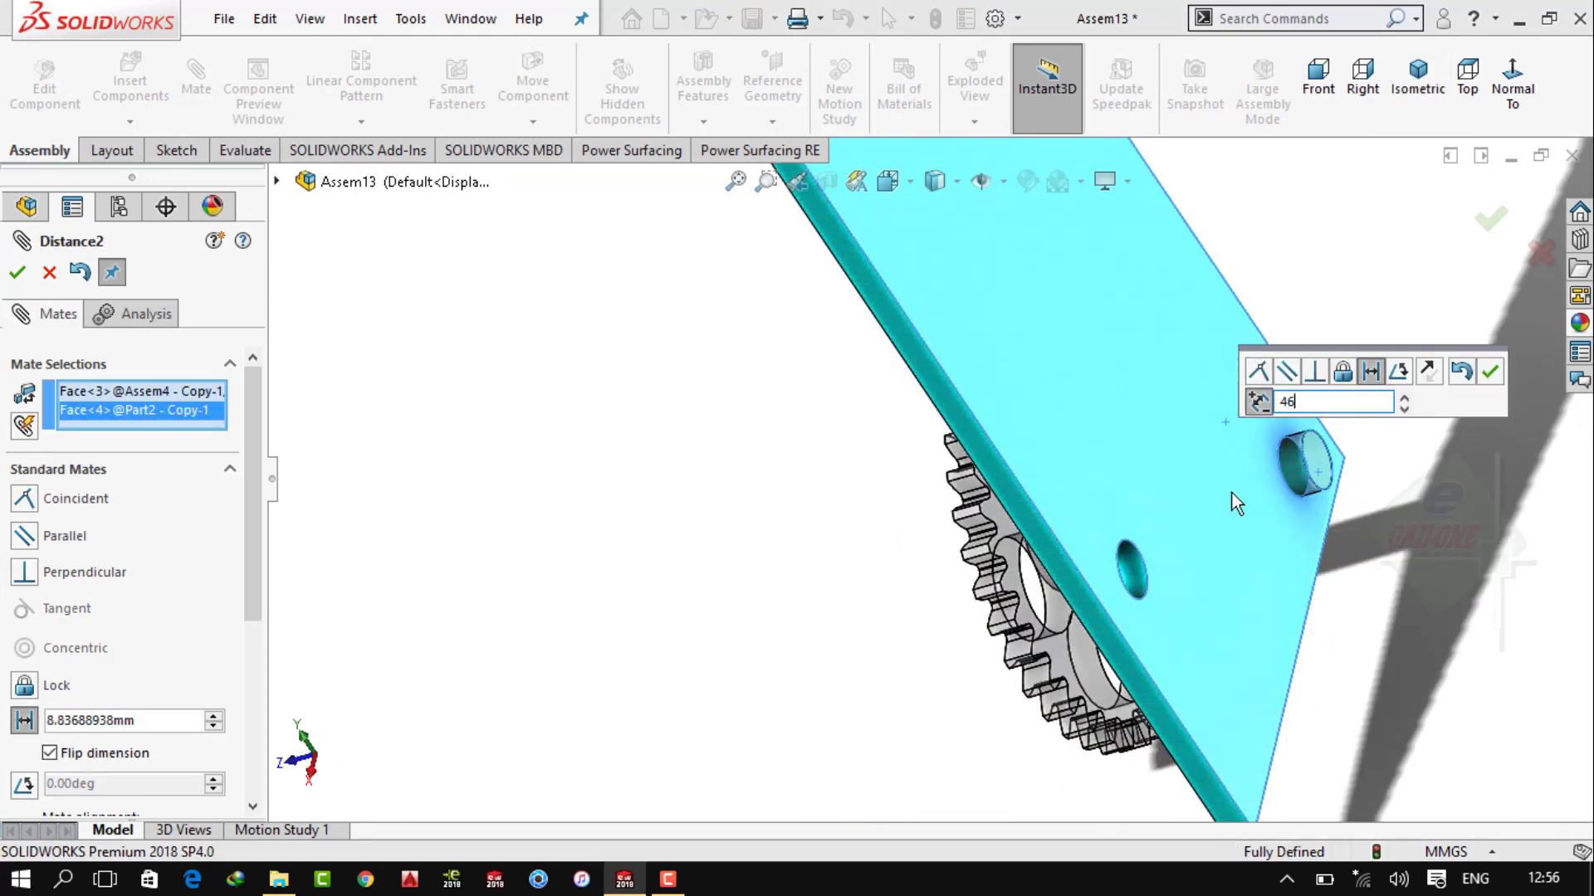
{"action": "key", "text": "Return"}
{"action": "key", "text": "Return"}
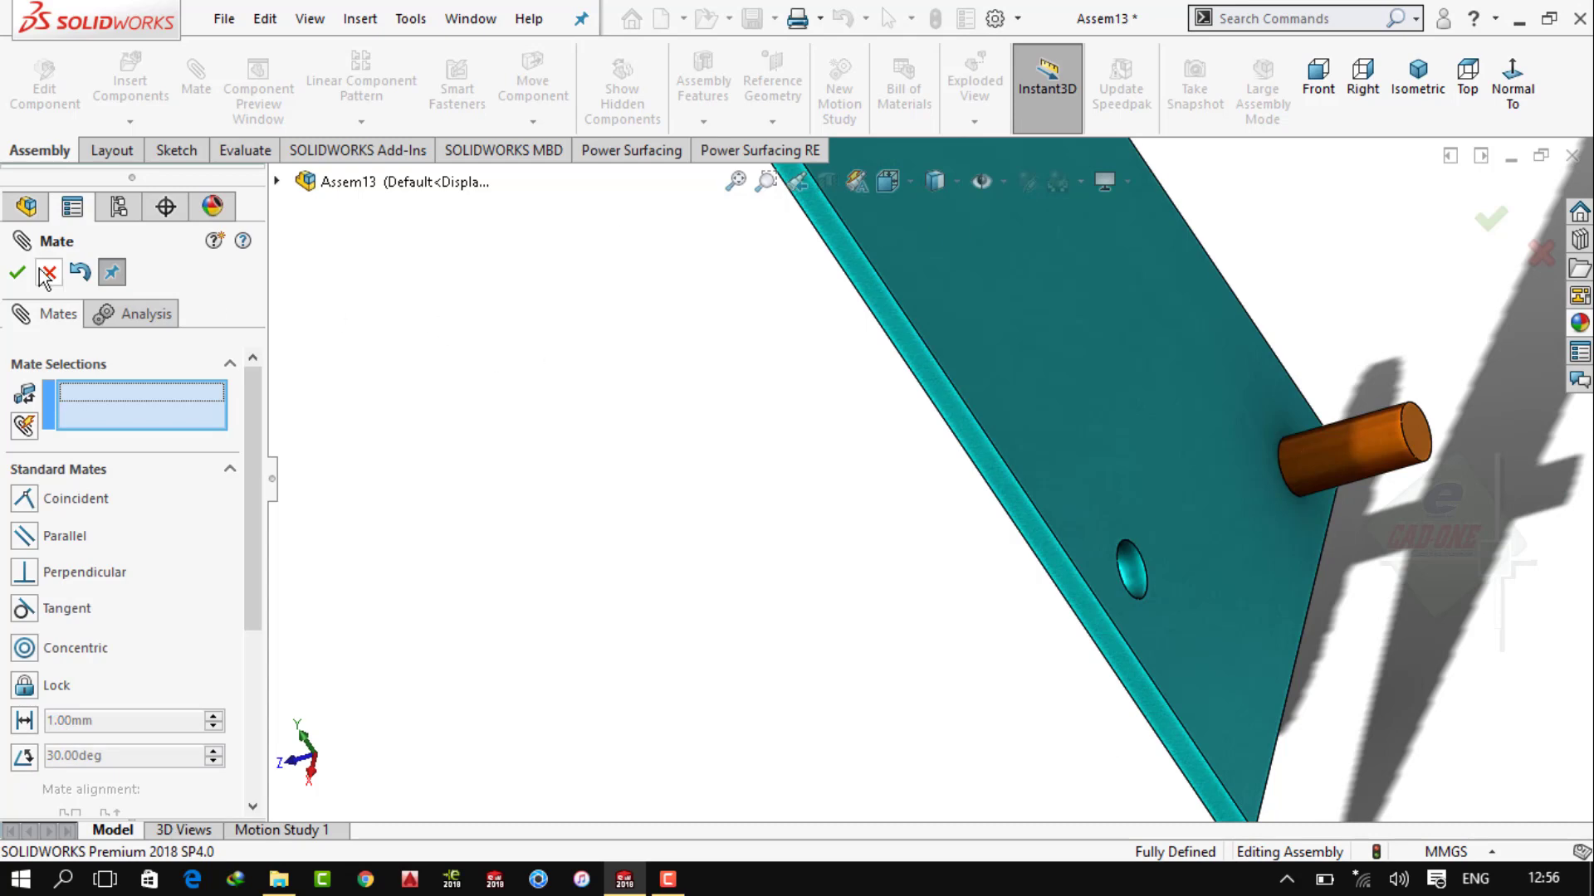
{"action": "left_click", "coordinate": [45, 274]}
{"action": "left_click", "coordinate": [1418, 79]}
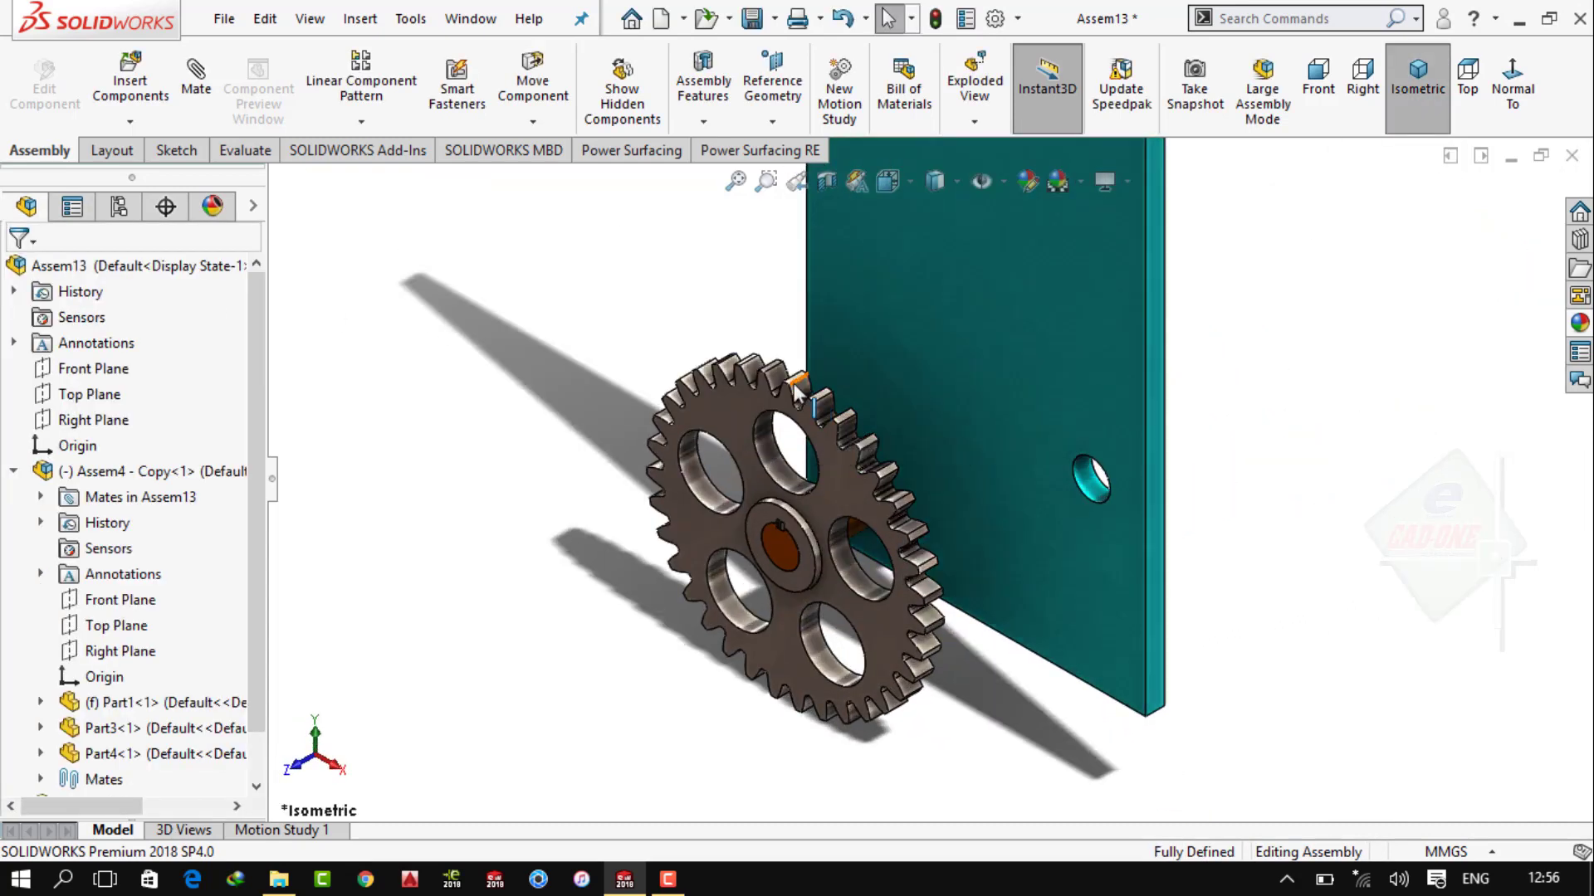
{"action": "left_click_drag", "start_coordinate": [797, 389], "coordinate": [807, 480]}
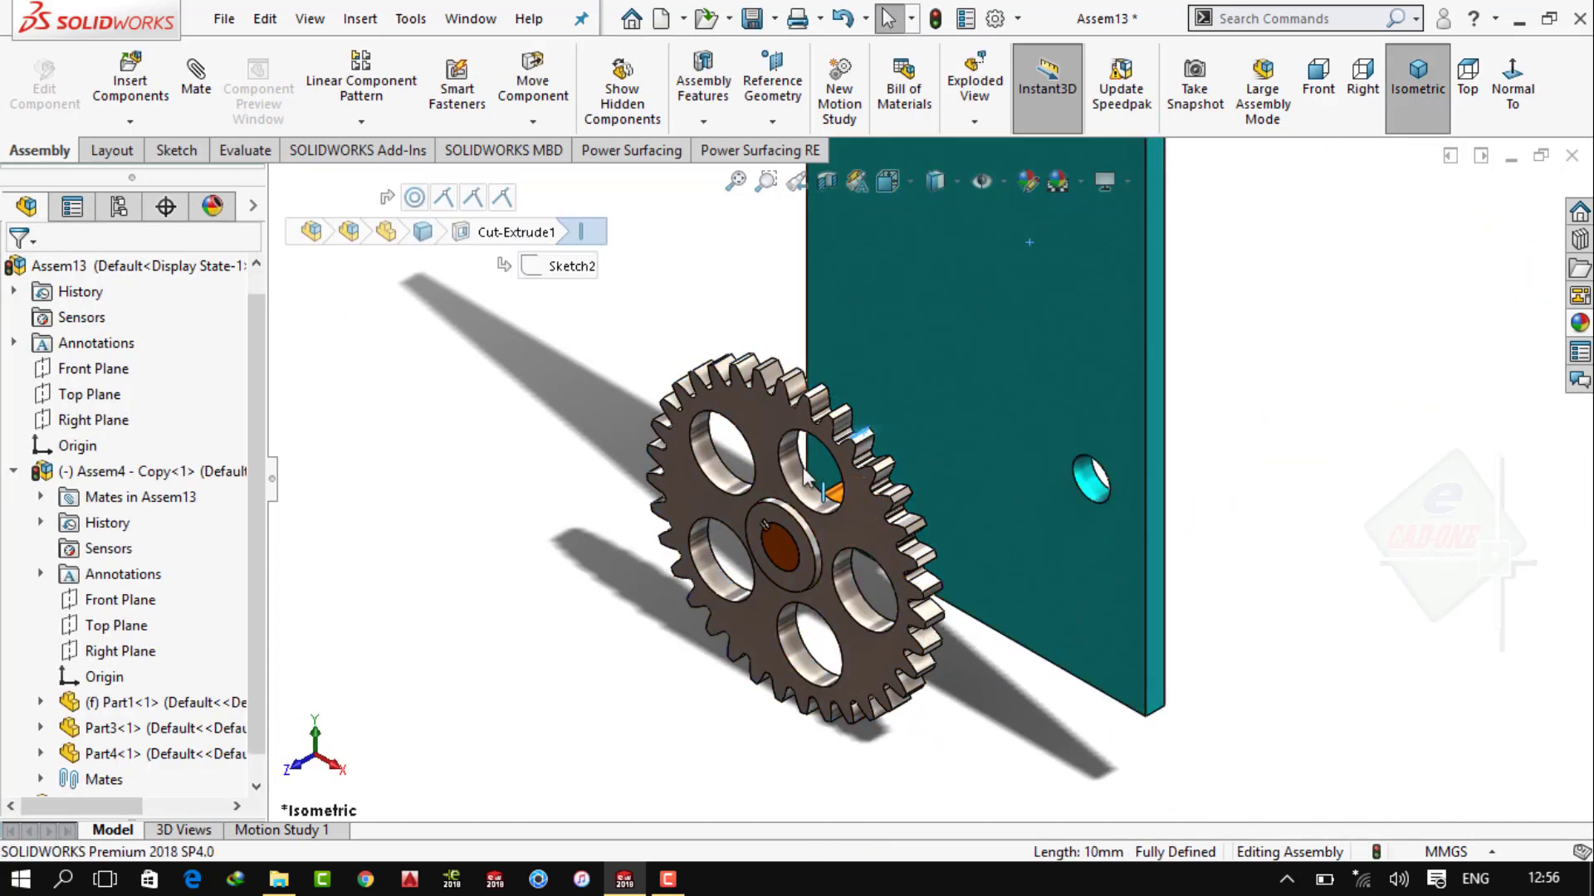
Insert the Assem5 gear unit and place it in the assembly
{"action": "left_click", "coordinate": [130, 83]}
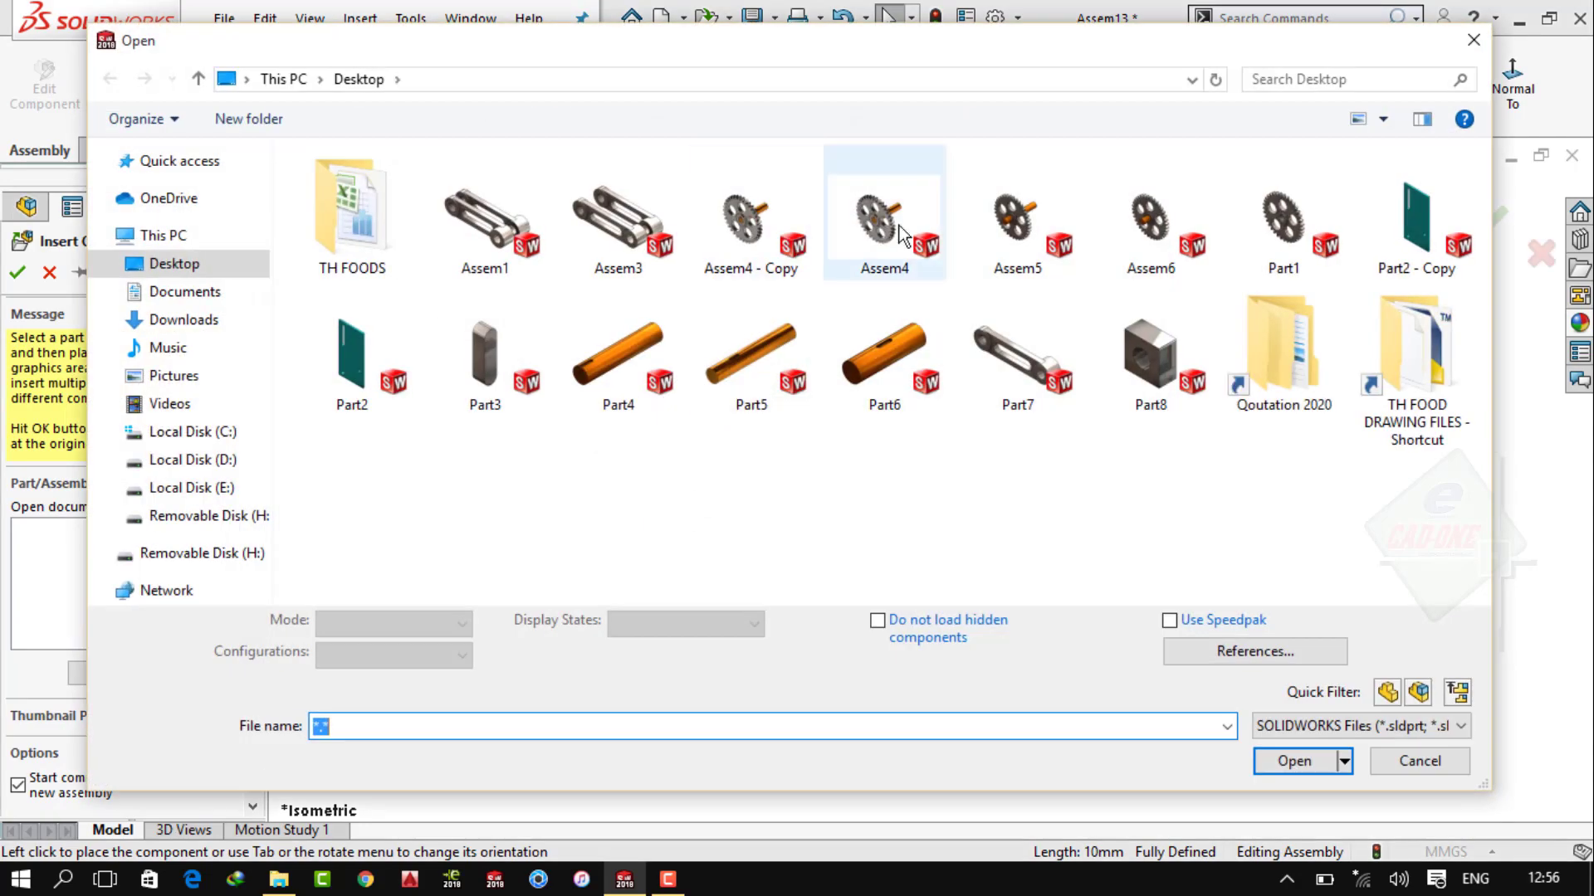
{"action": "left_click", "coordinate": [1018, 220]}
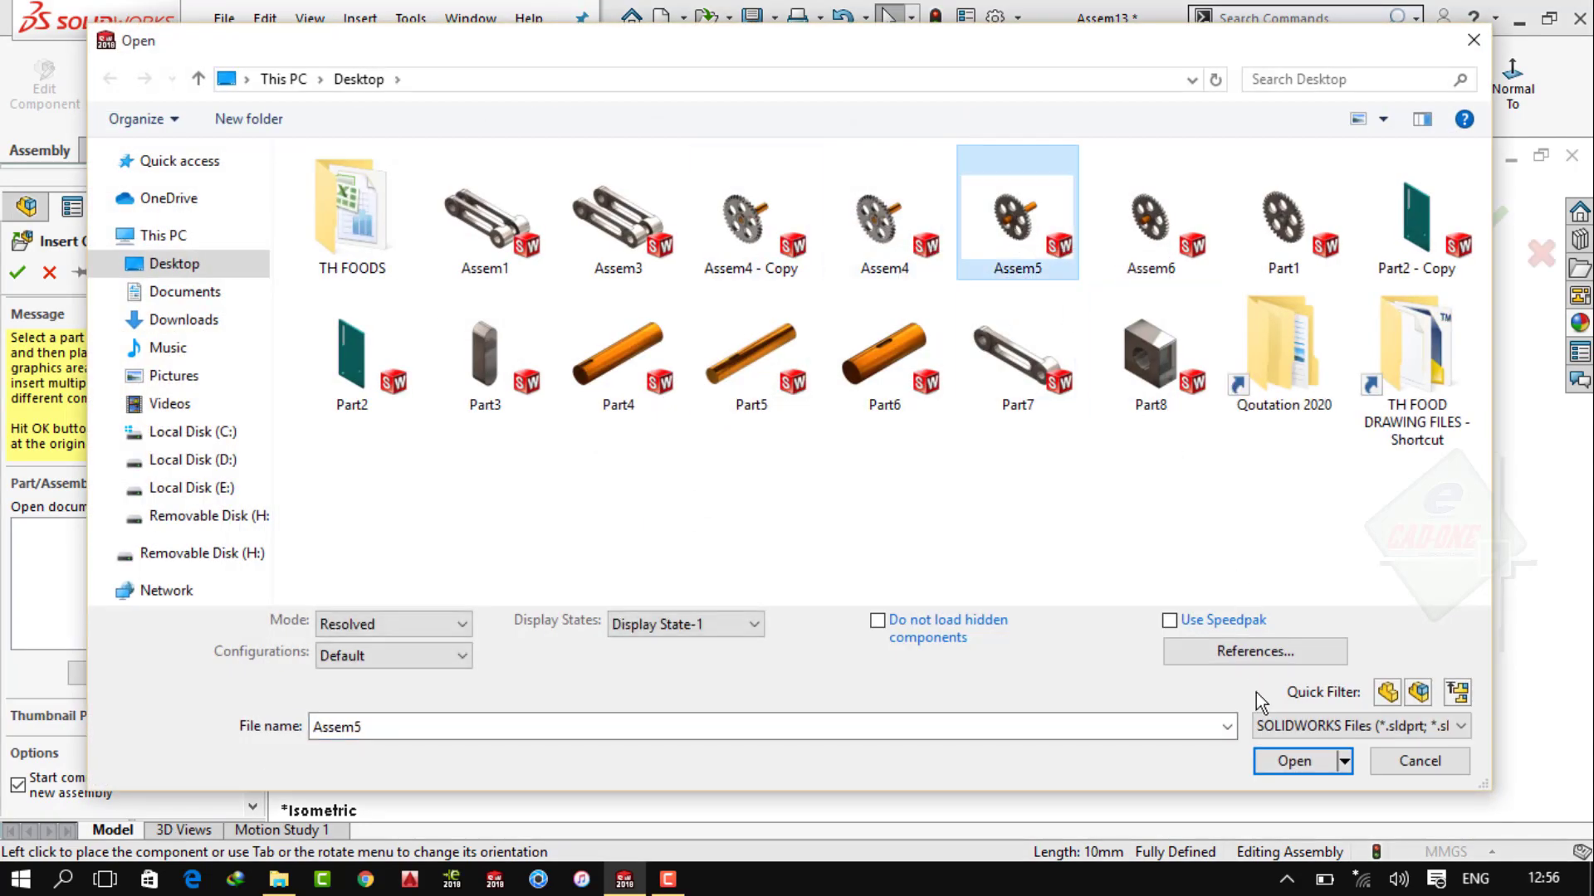
{"action": "left_click", "coordinate": [1293, 762]}
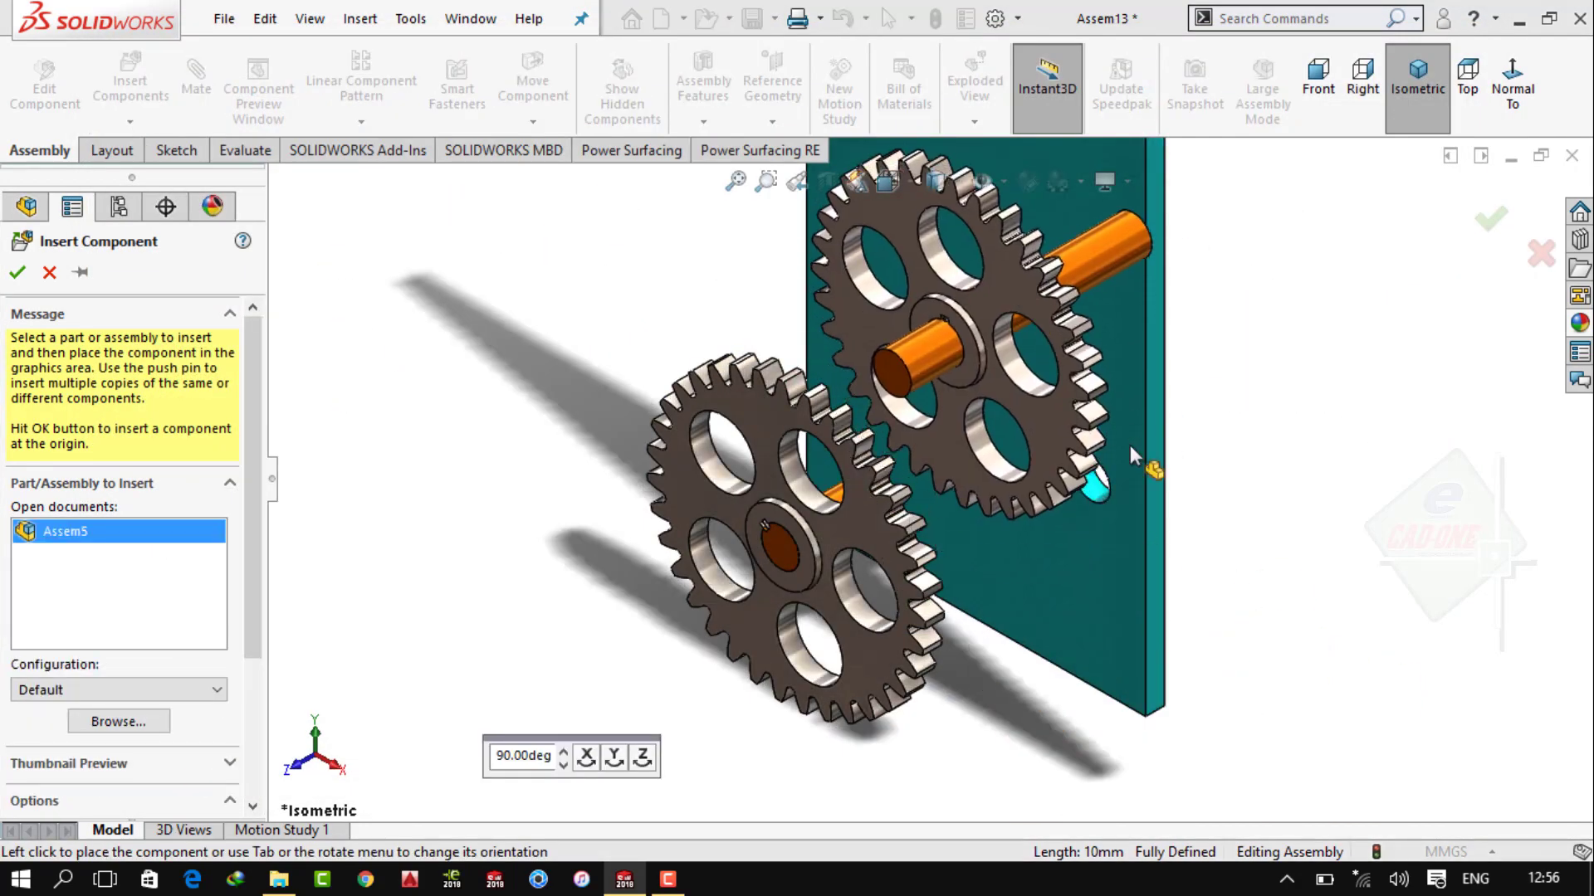
{"action": "left_click", "coordinate": [1311, 529]}
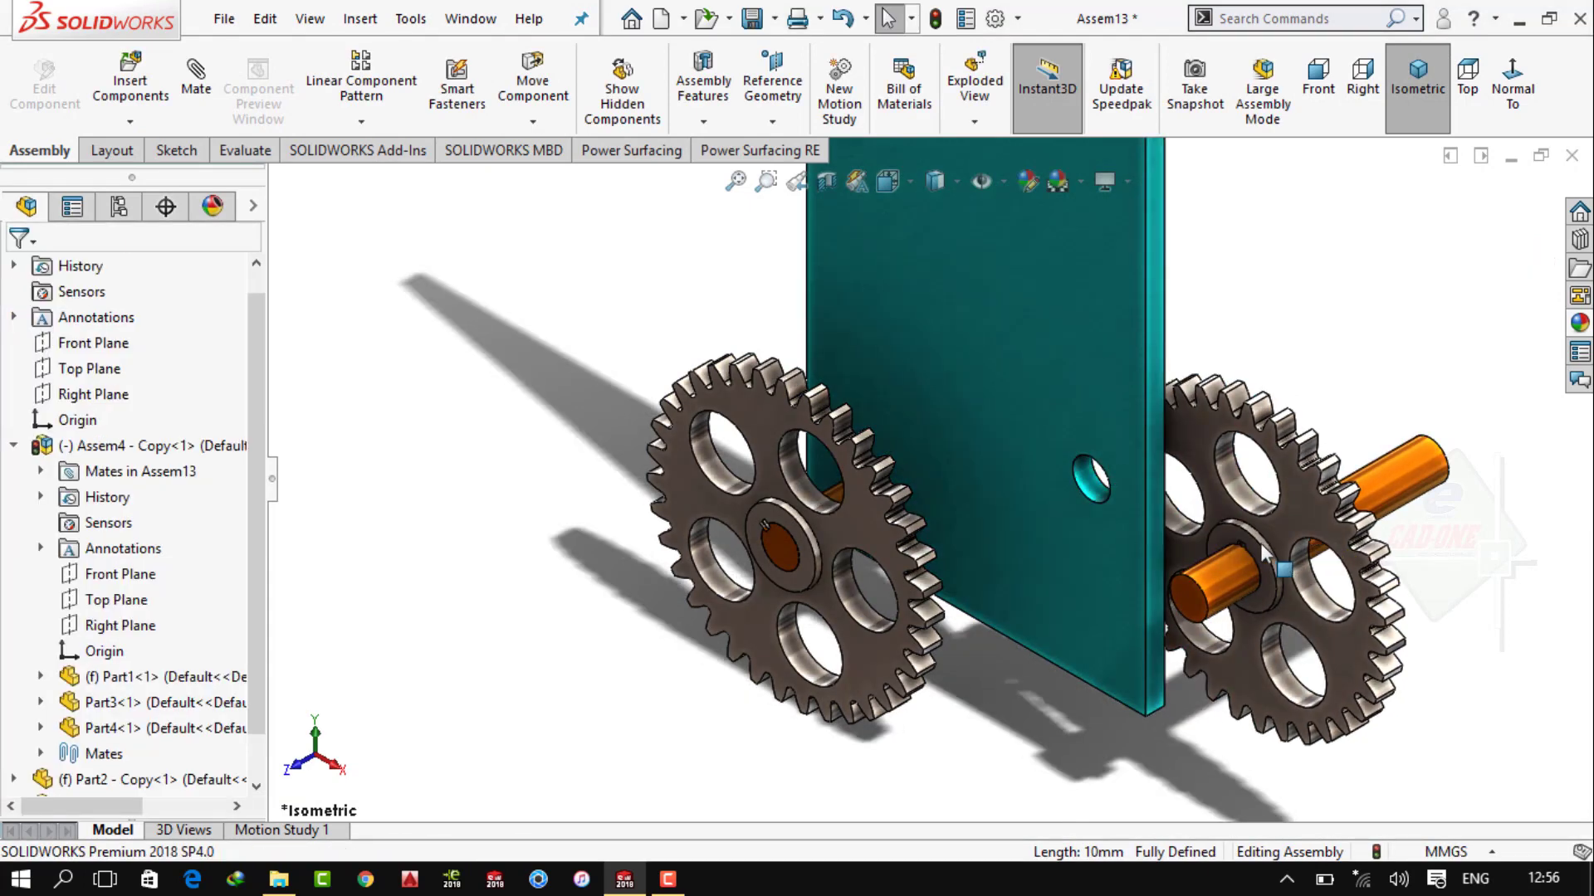
Mate Assem5's shaft concentric with the plate's second hole
{"action": "left_click", "coordinate": [1197, 443]}
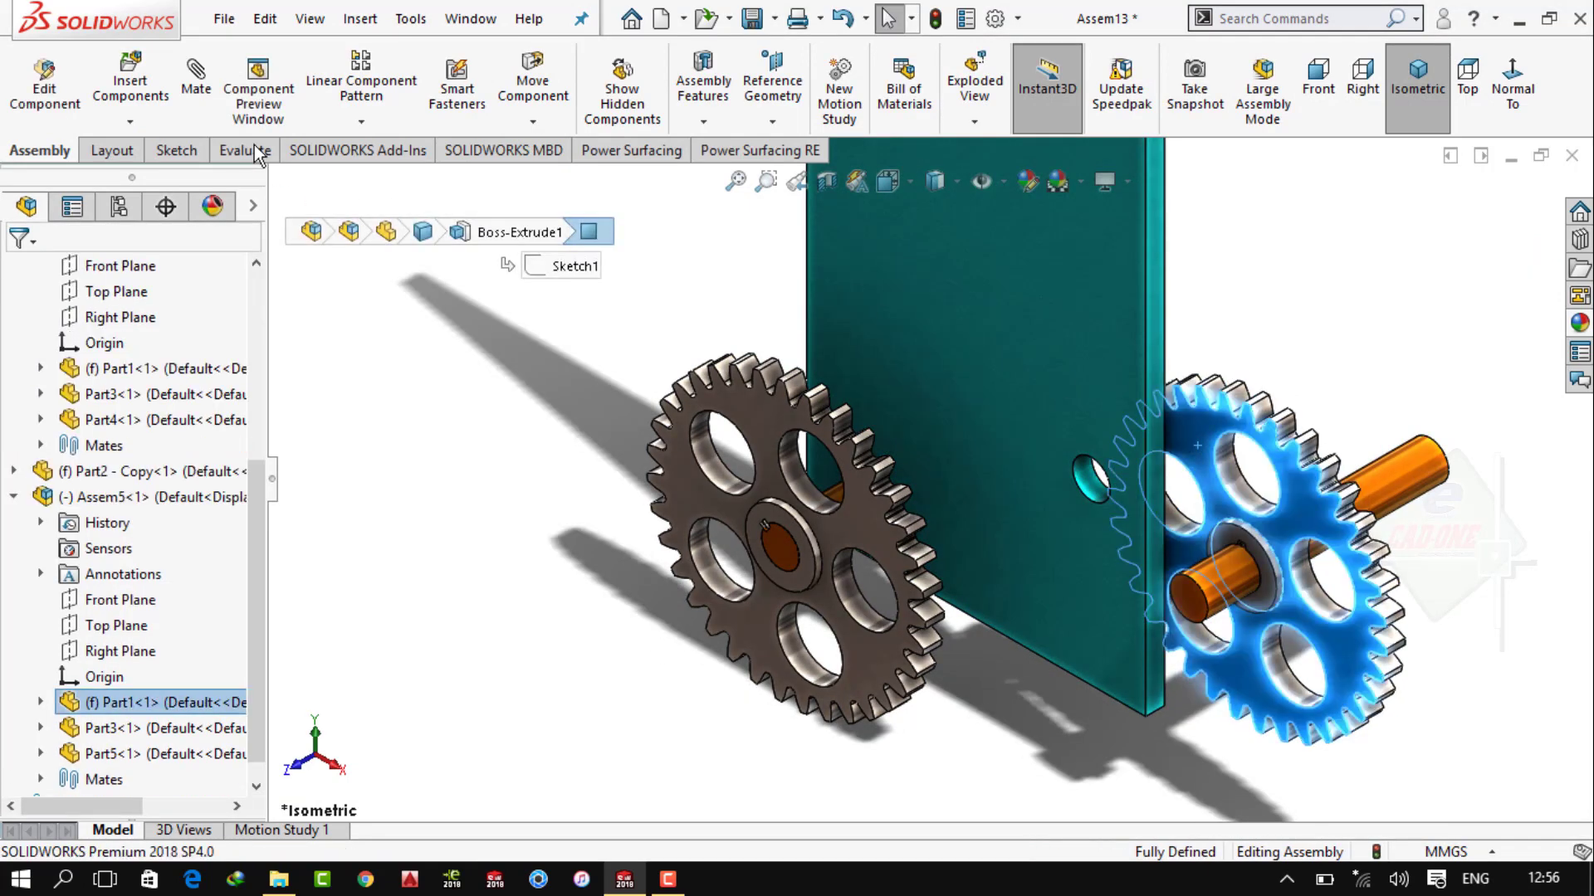
{"action": "left_click", "coordinate": [769, 411]}
{"action": "left_click", "coordinate": [745, 379]}
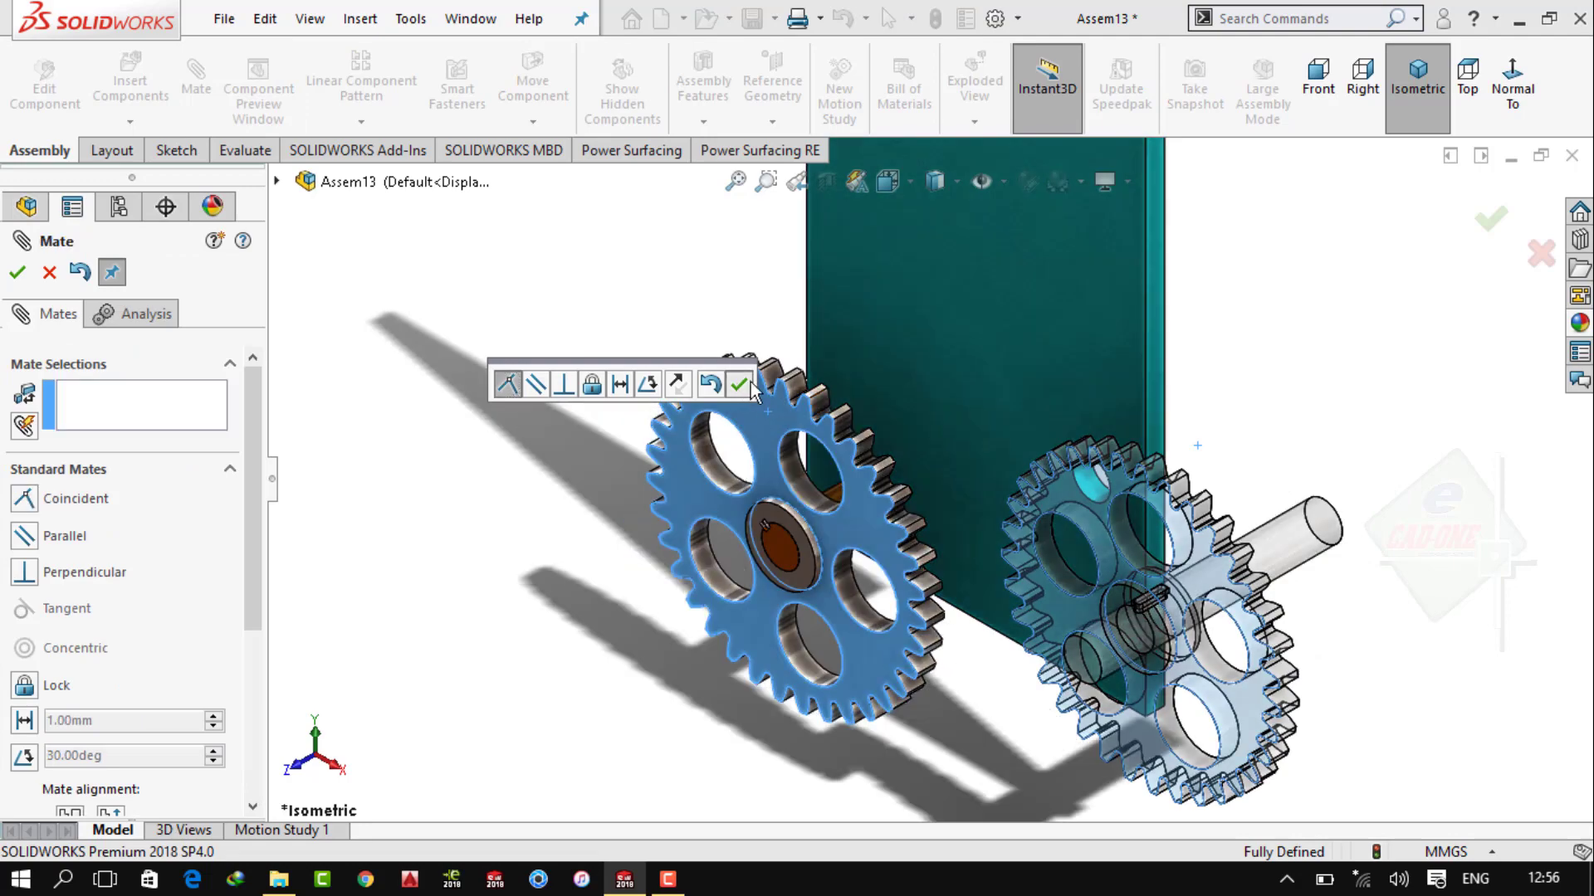
{"action": "left_click", "coordinate": [1312, 567]}
{"action": "middle_click_drag", "start_coordinate": [1311, 567], "coordinate": [1267, 465]}
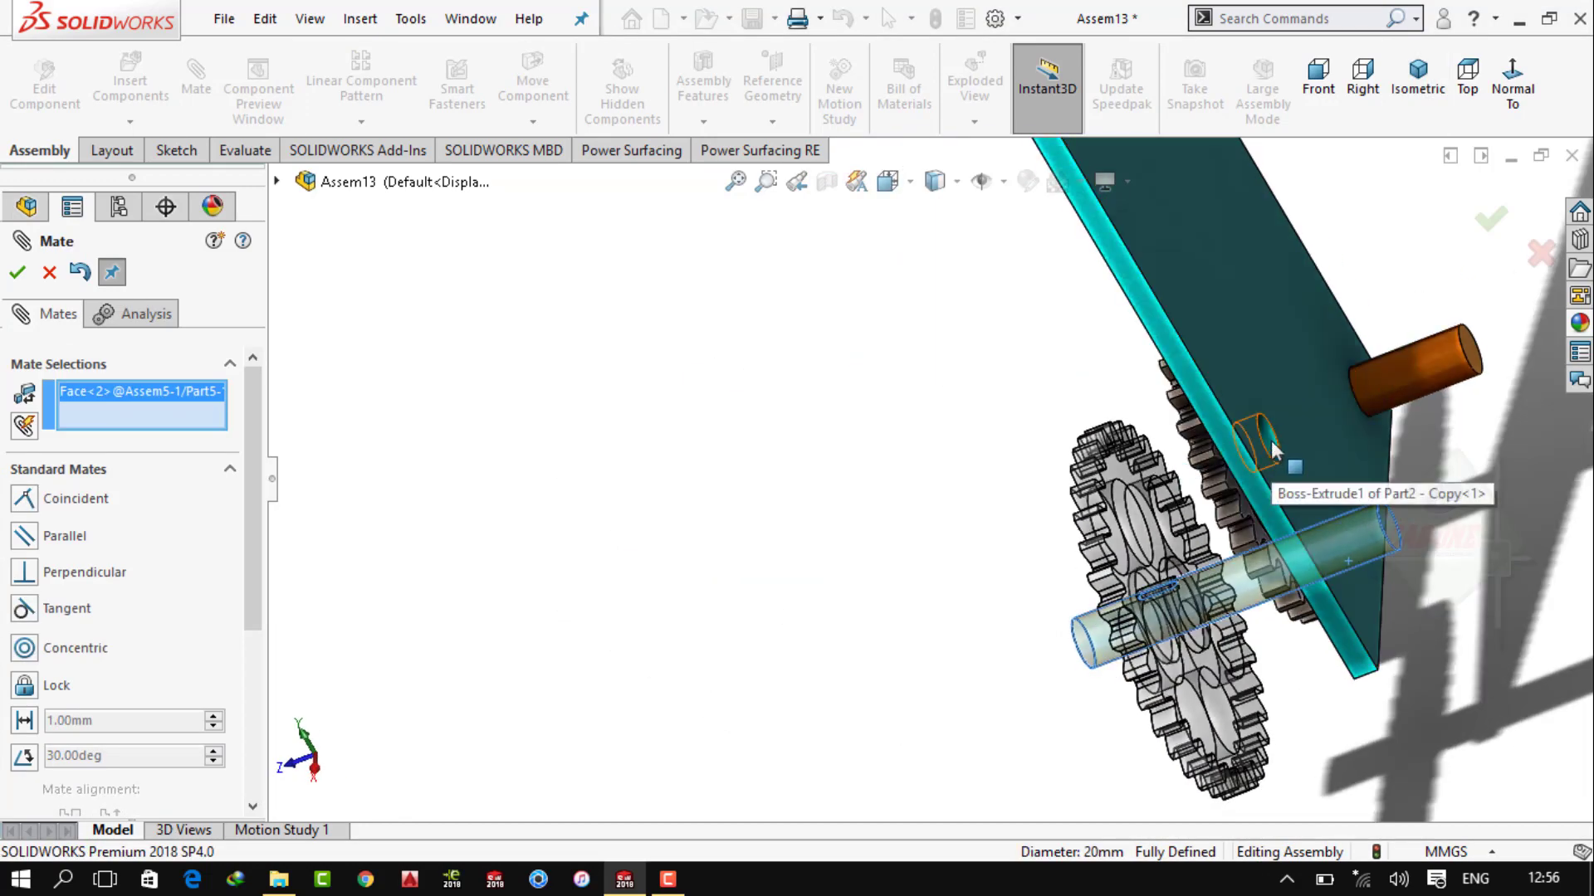
{"action": "left_click", "coordinate": [1271, 439]}
{"action": "left_click", "coordinate": [1554, 411]}
Close the mate tool and return to the isometric view of both gears
{"action": "key", "text": "ctrl+7"}
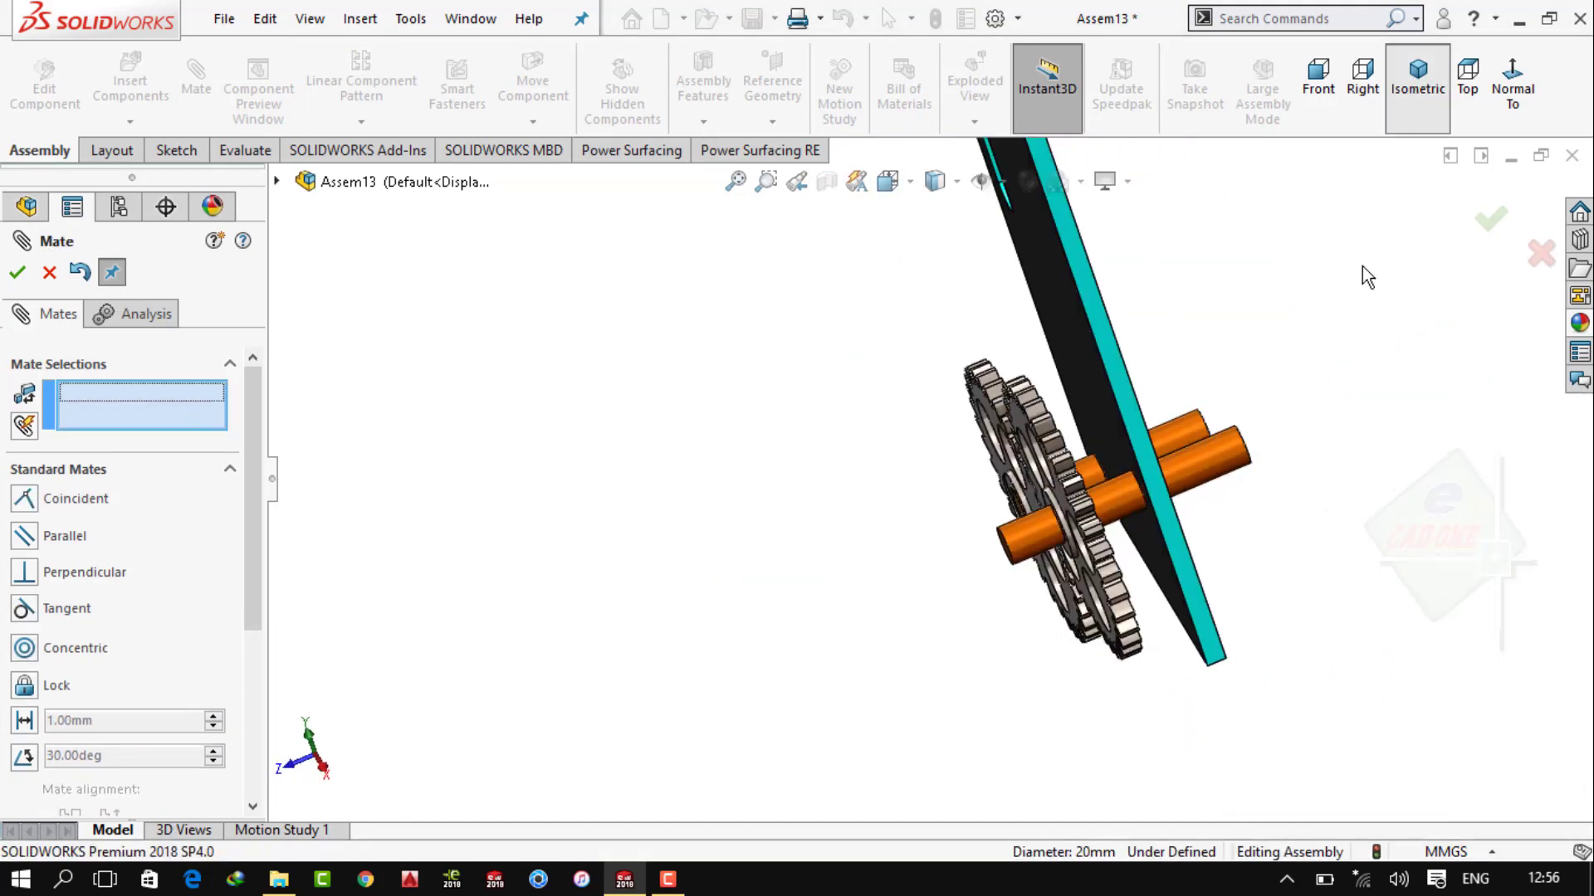
{"action": "scroll", "coordinate": [901, 490], "scroll_direction": "down", "scroll_amount": 5}
{"action": "scroll", "coordinate": [895, 474], "scroll_direction": "down", "scroll_amount": 3}
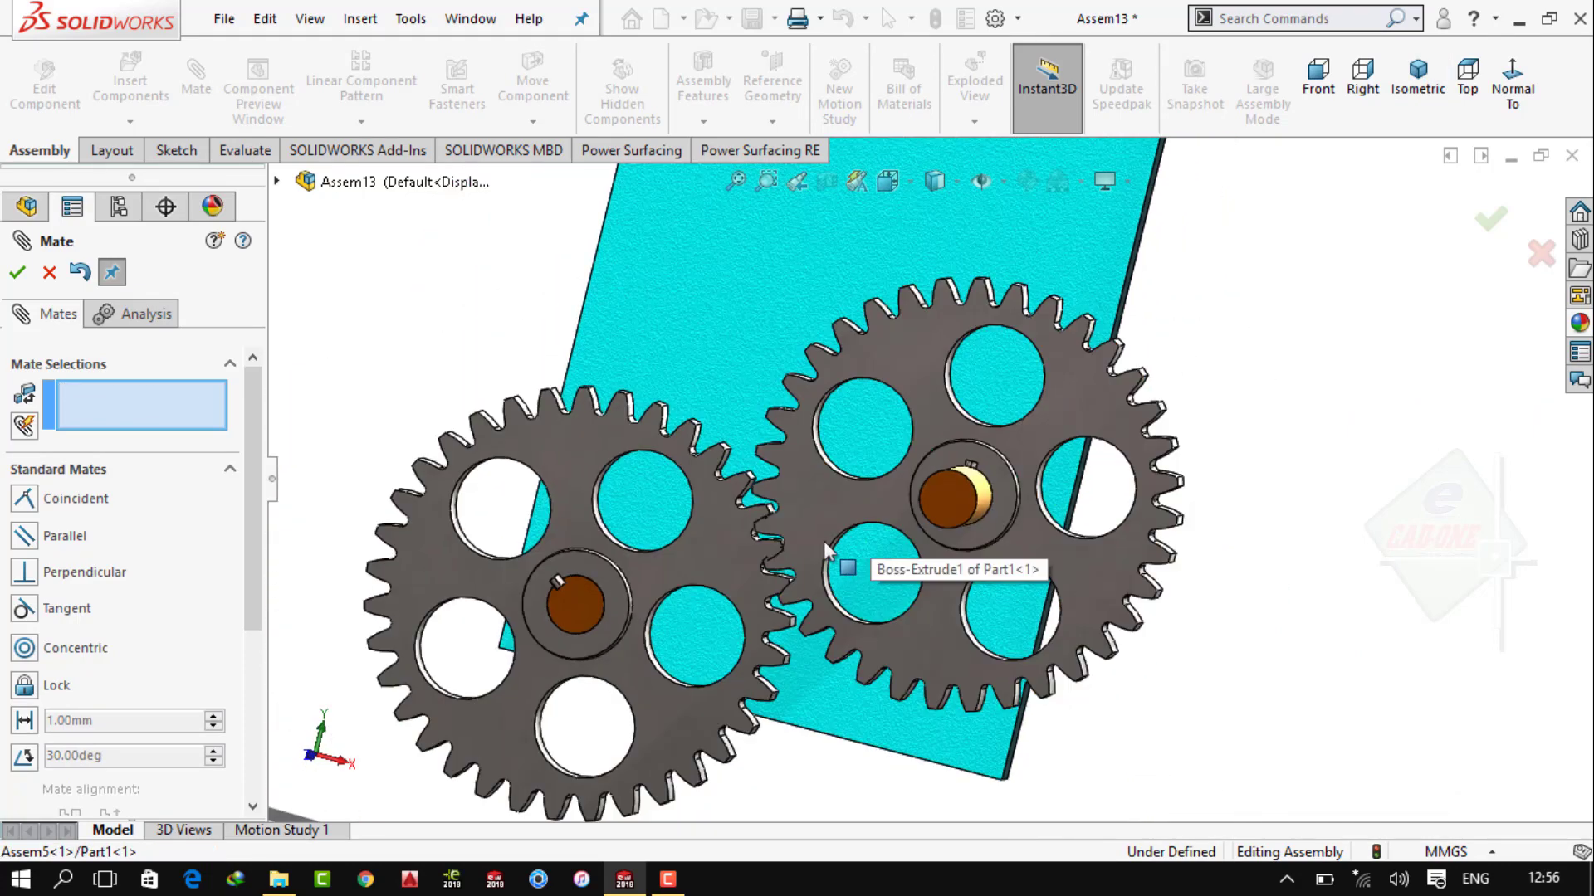
{"action": "scroll", "coordinate": [824, 540], "scroll_direction": "down", "scroll_amount": 2}
{"action": "key", "text": "Escape"}
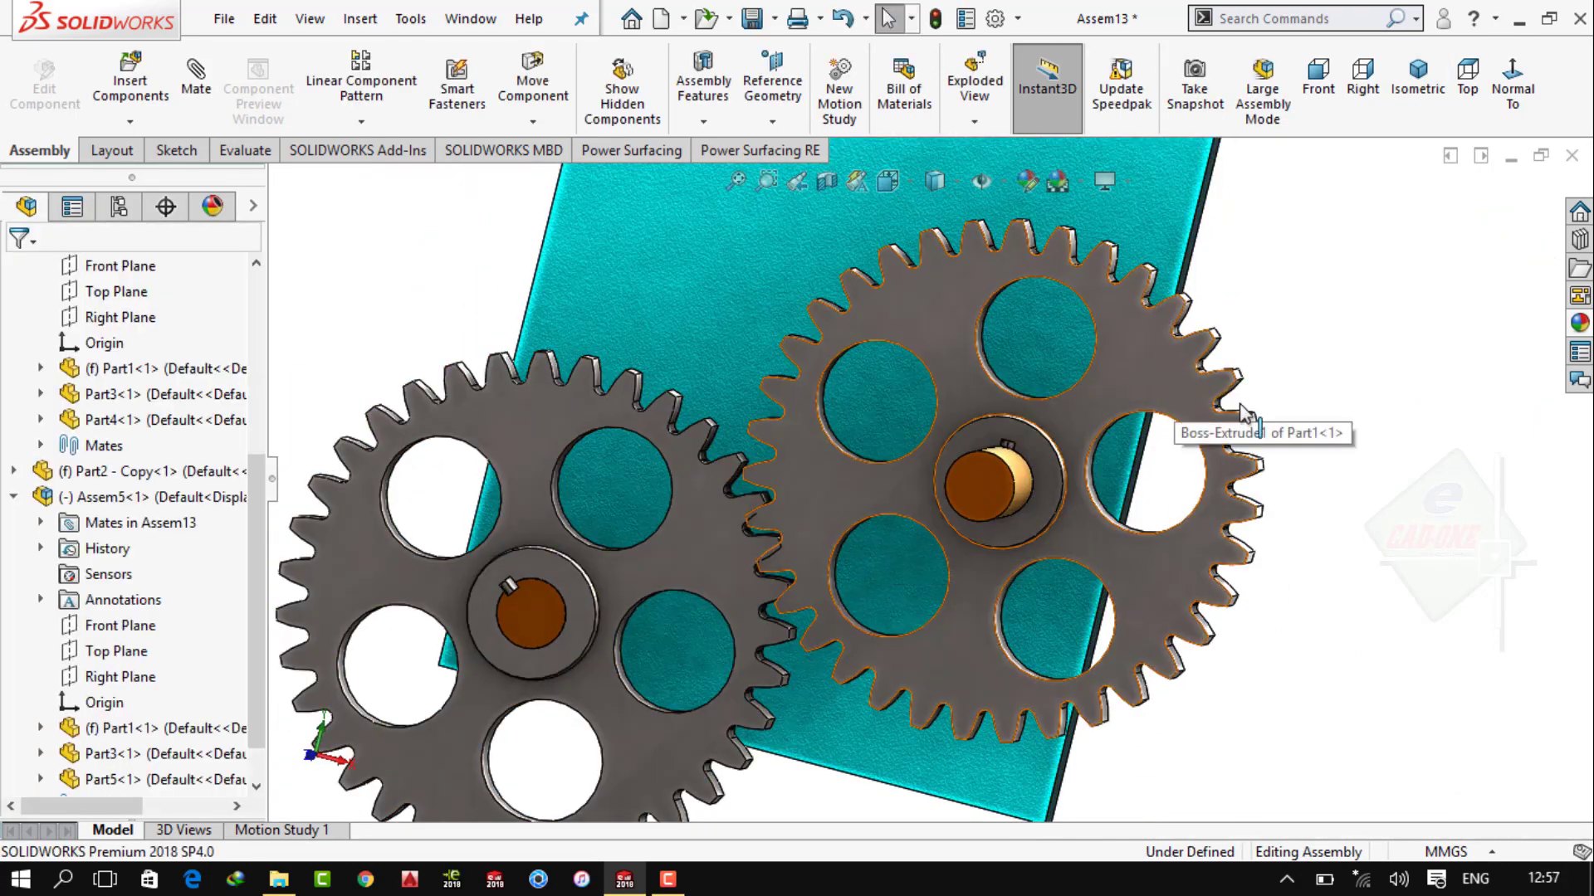
{"action": "scroll", "coordinate": [830, 531], "scroll_direction": "up", "scroll_amount": 3}
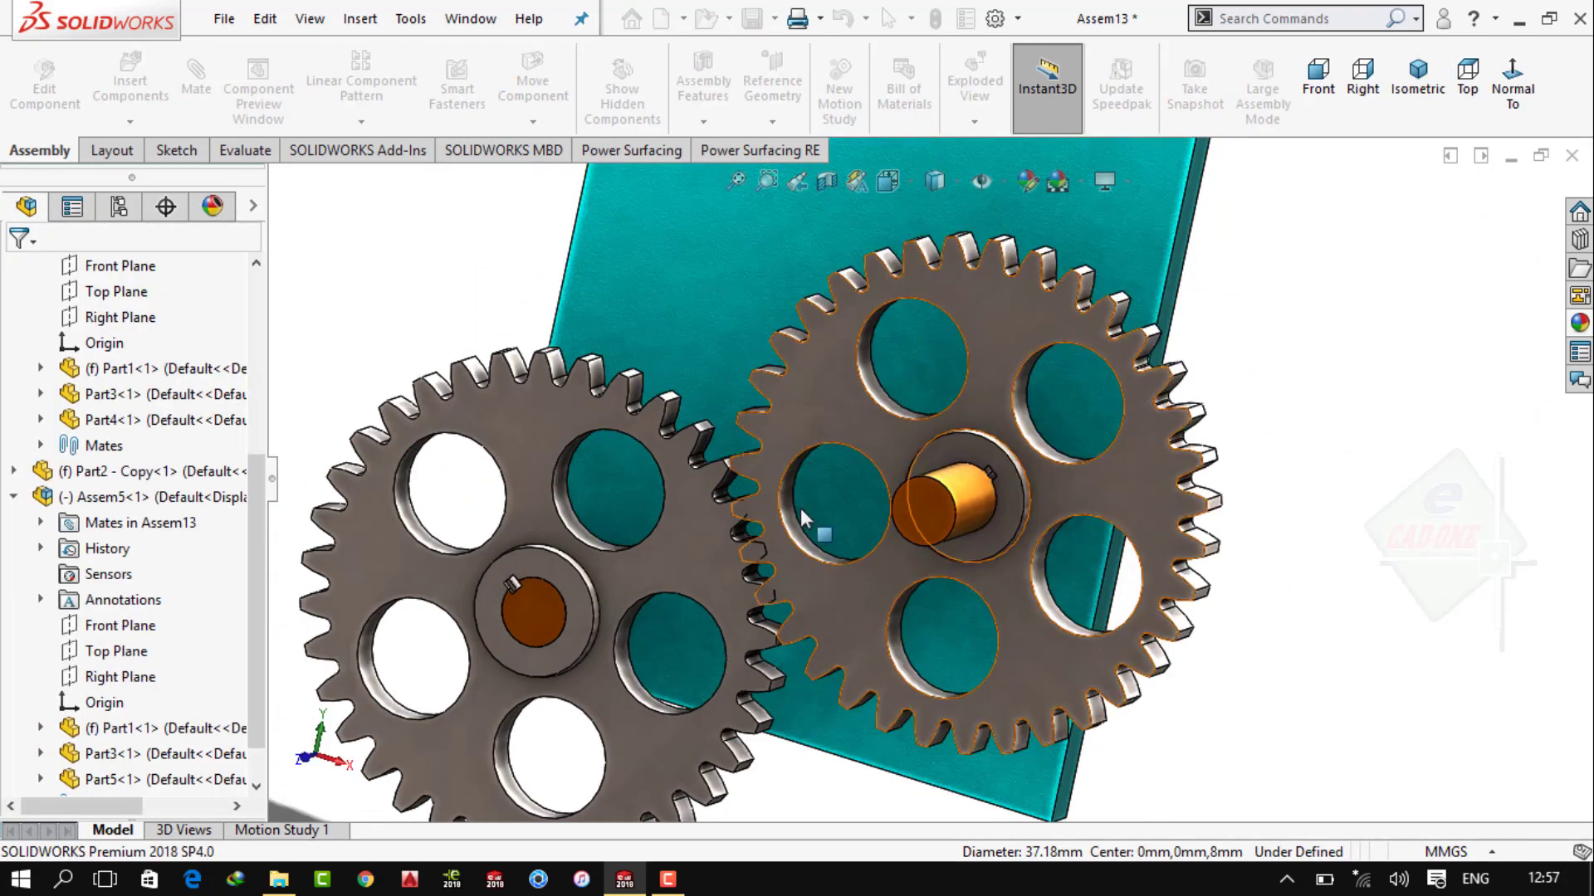
Rotate the right gear in Front view so its teeth mesh with the first gear
{"action": "left_click", "coordinate": [1318, 83]}
{"action": "scroll", "coordinate": [936, 541], "scroll_direction": "down", "scroll_amount": 4}
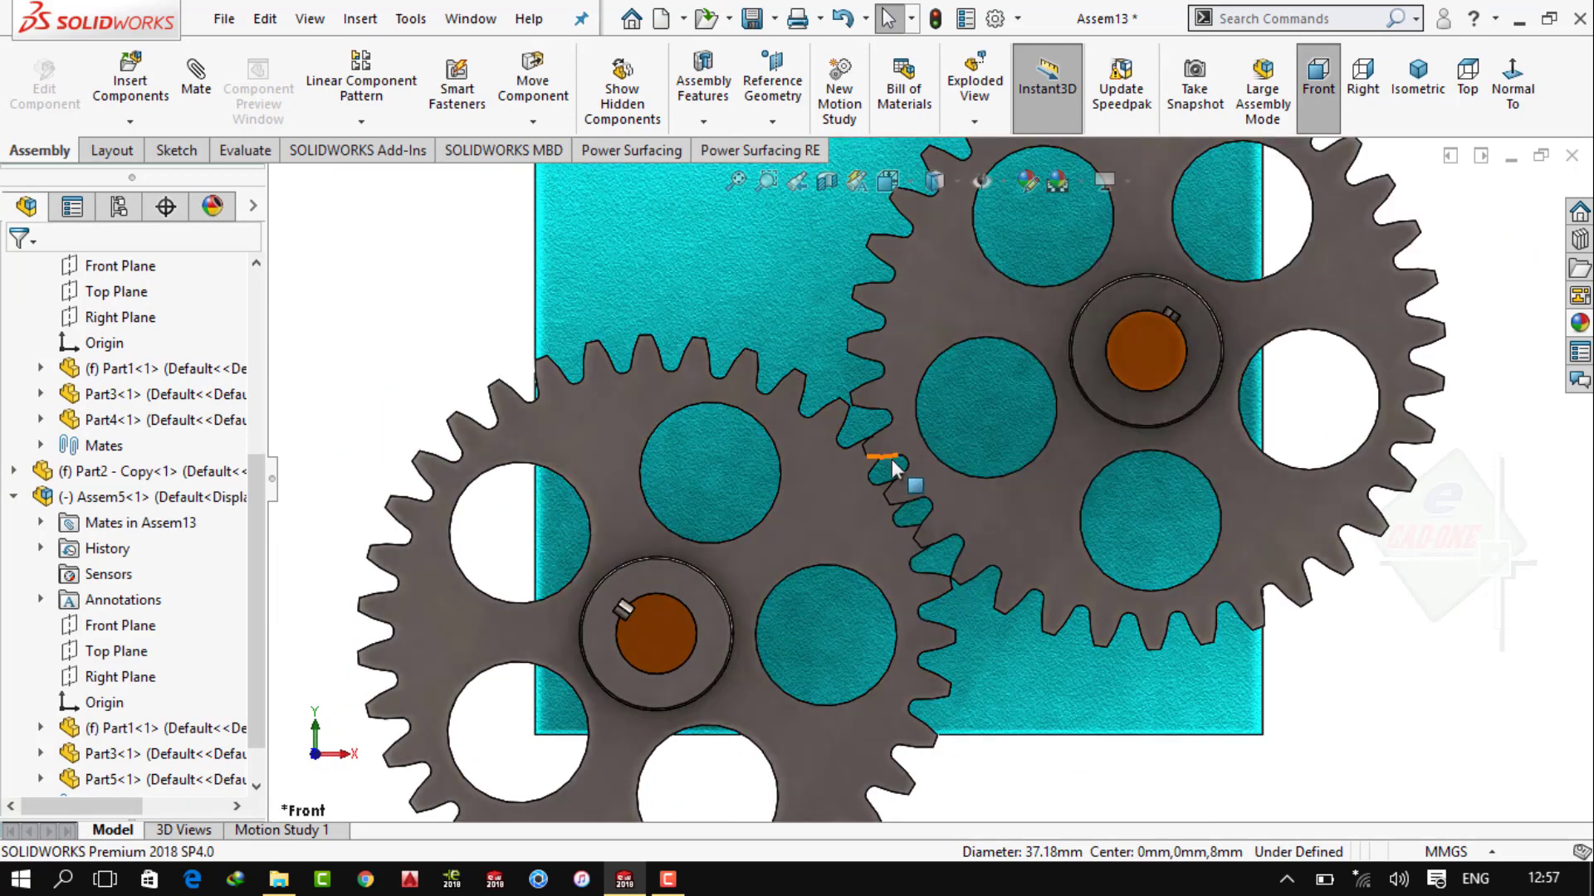
{"action": "left_click_drag", "start_coordinate": [933, 538], "coordinate": [918, 496]}
{"action": "scroll", "coordinate": [914, 490], "scroll_direction": "down", "scroll_amount": 3}
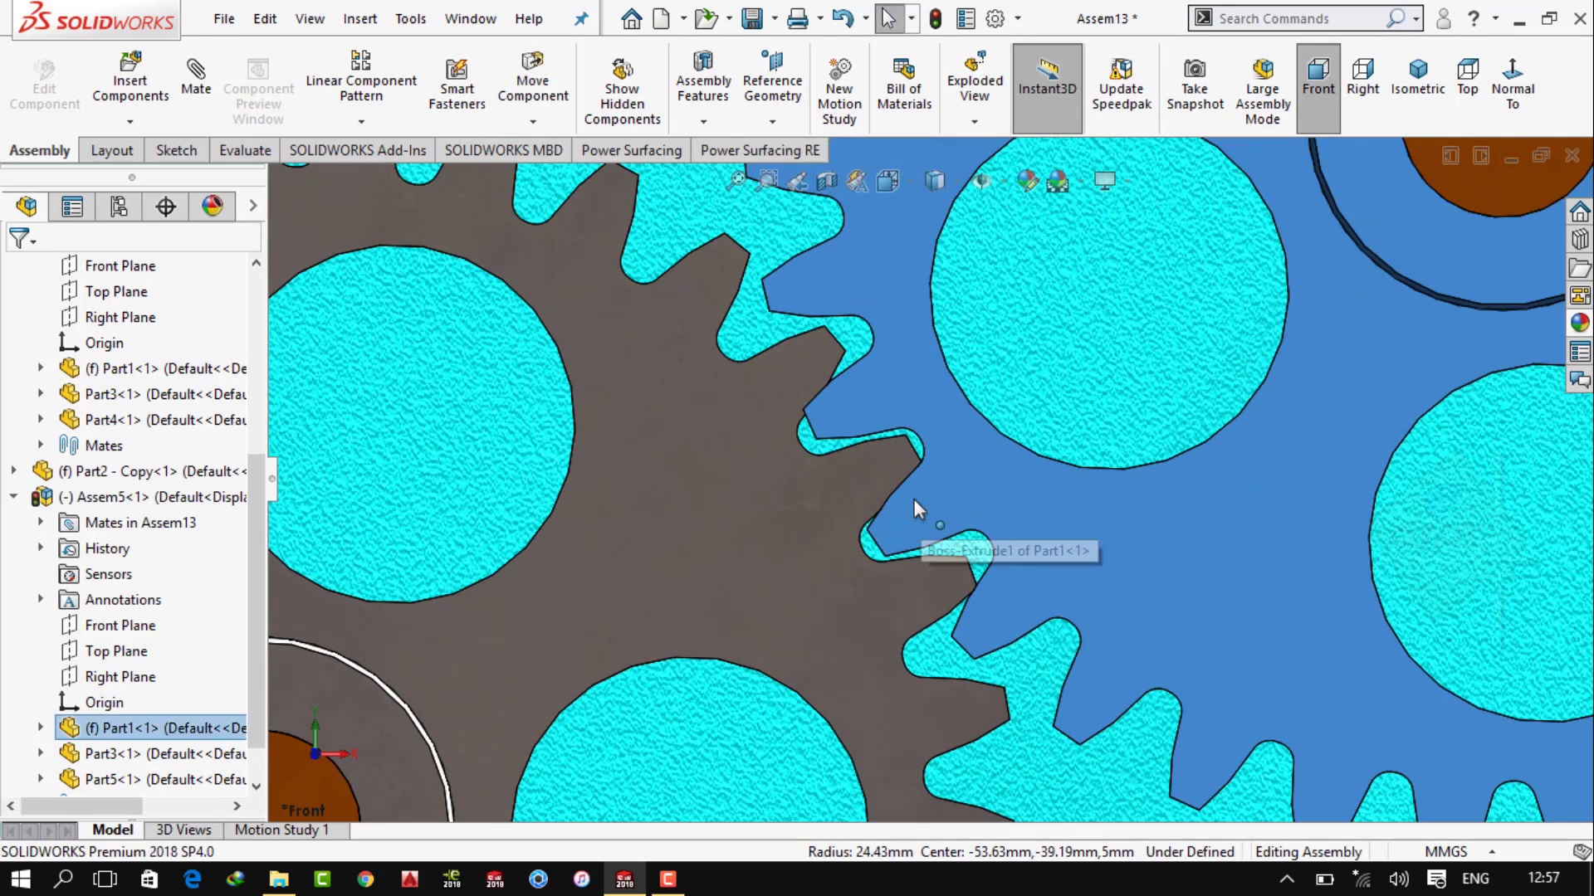
{"action": "left_click", "coordinate": [914, 500]}
{"action": "scroll", "coordinate": [913, 491], "scroll_direction": "down", "scroll_amount": 2}
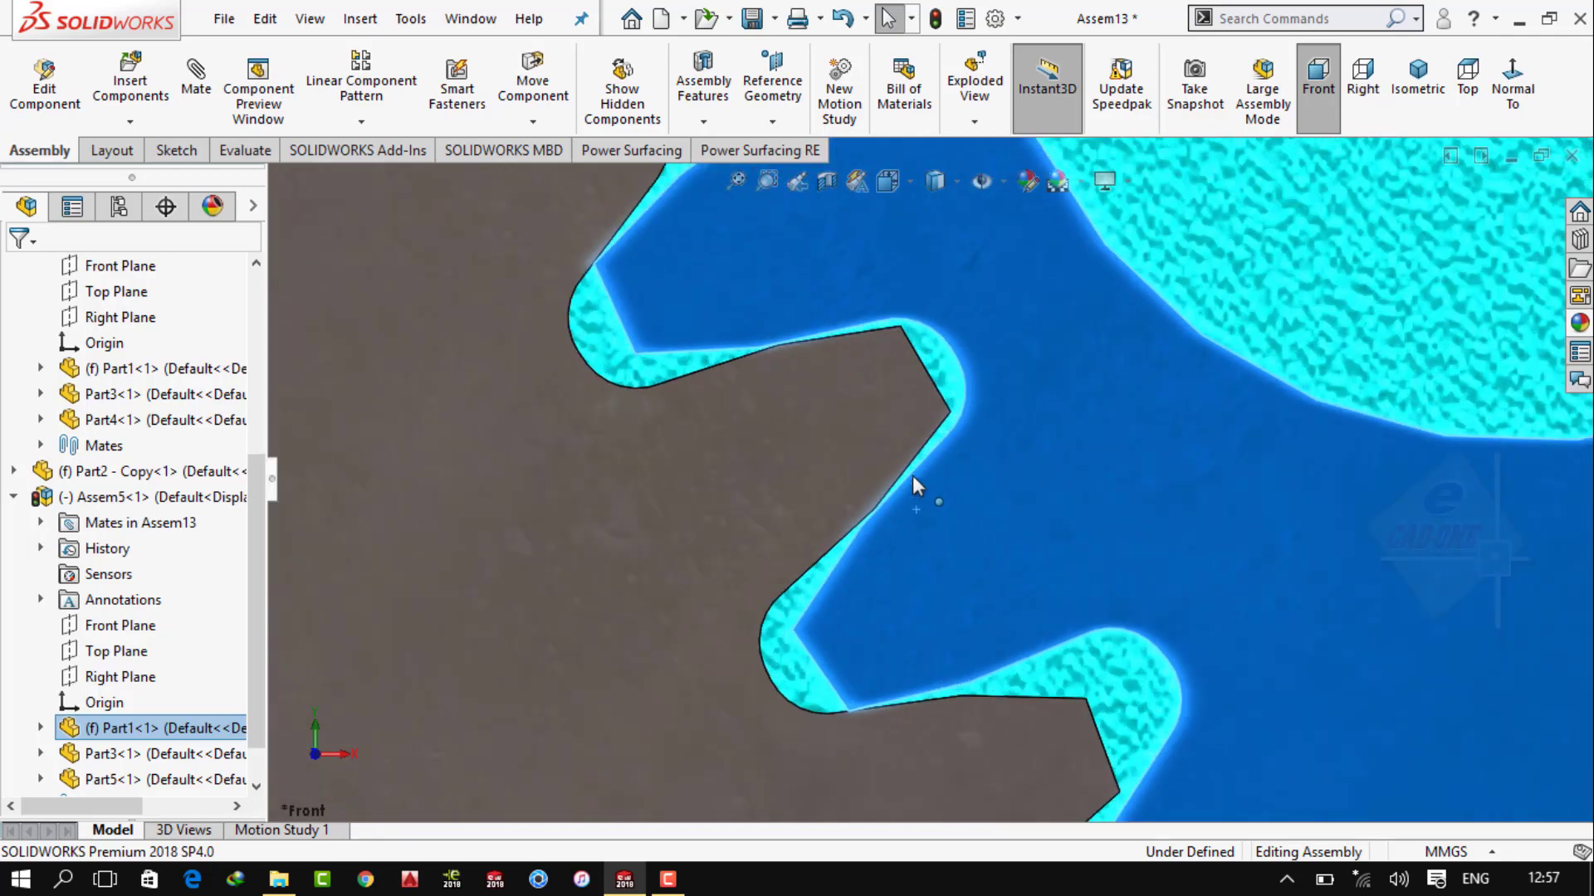
{"action": "left_click", "coordinate": [1418, 80]}
{"action": "left_click", "coordinate": [1163, 552]}
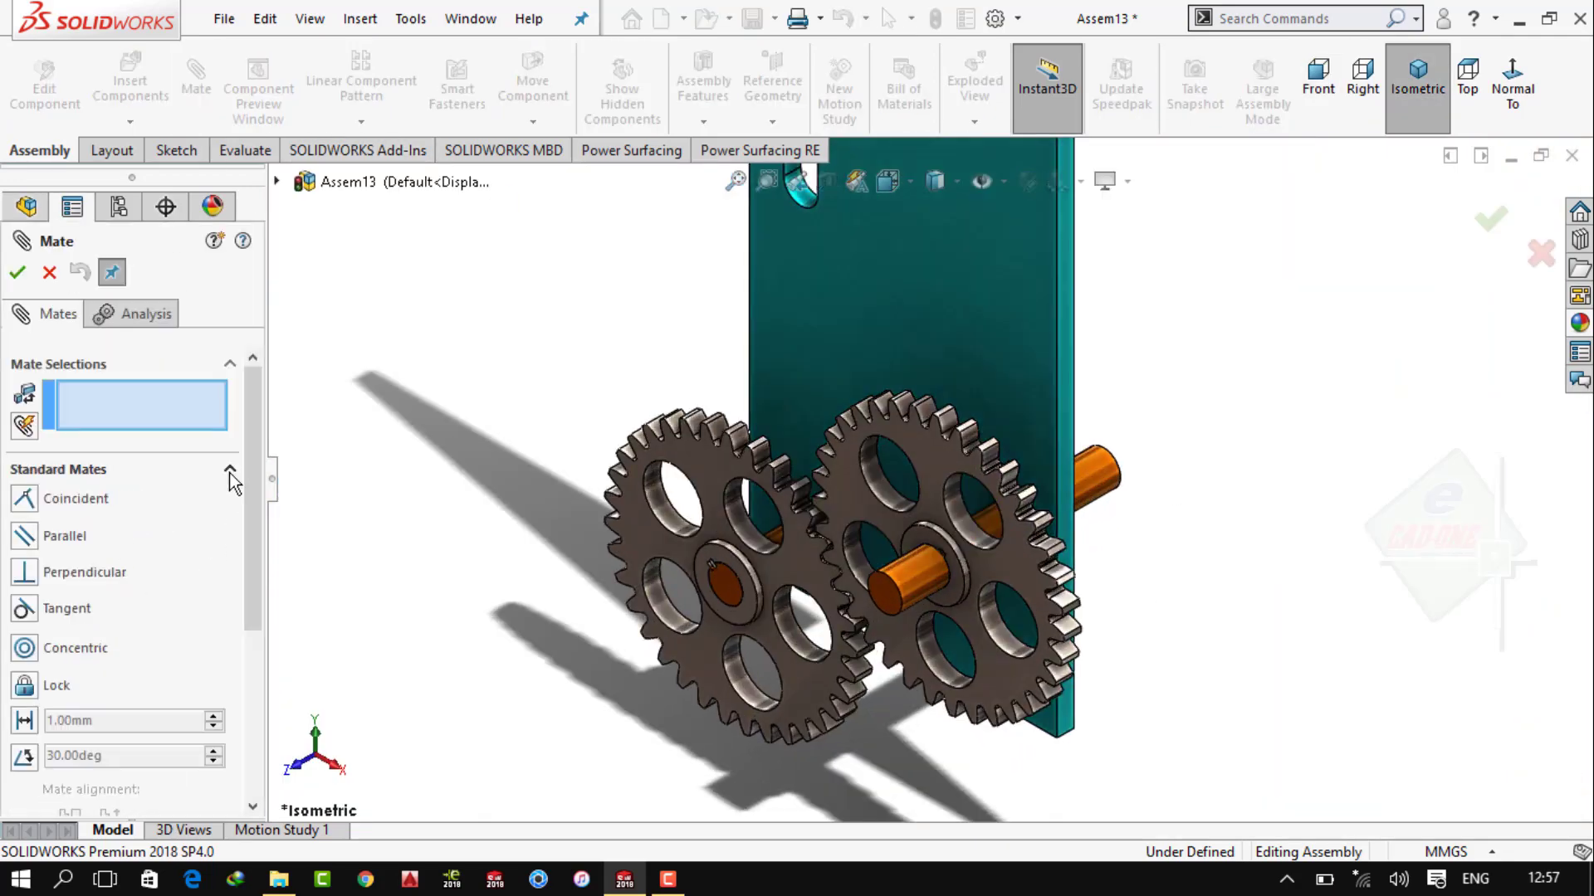
Add a 1mm:1mm gear mate between the two gears' bore edges
{"action": "scroll", "coordinate": [178, 555], "scroll_direction": "down", "scroll_amount": 5}
{"action": "left_click", "coordinate": [26, 490]}
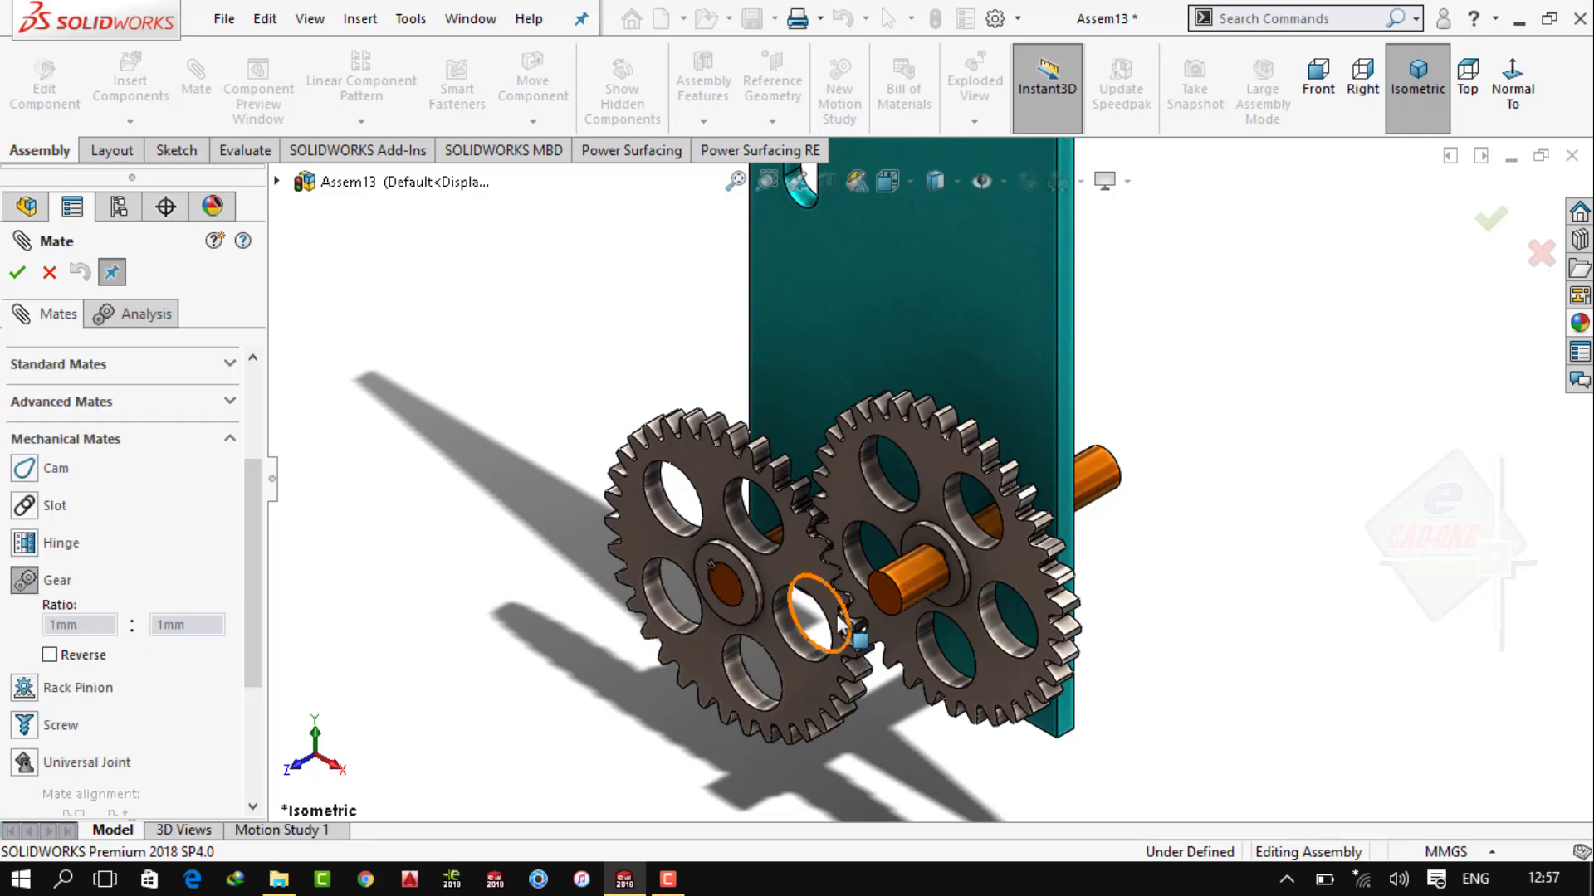
{"action": "scroll", "coordinate": [840, 624], "scroll_direction": "down", "scroll_amount": 5}
{"action": "left_click", "coordinate": [619, 438]}
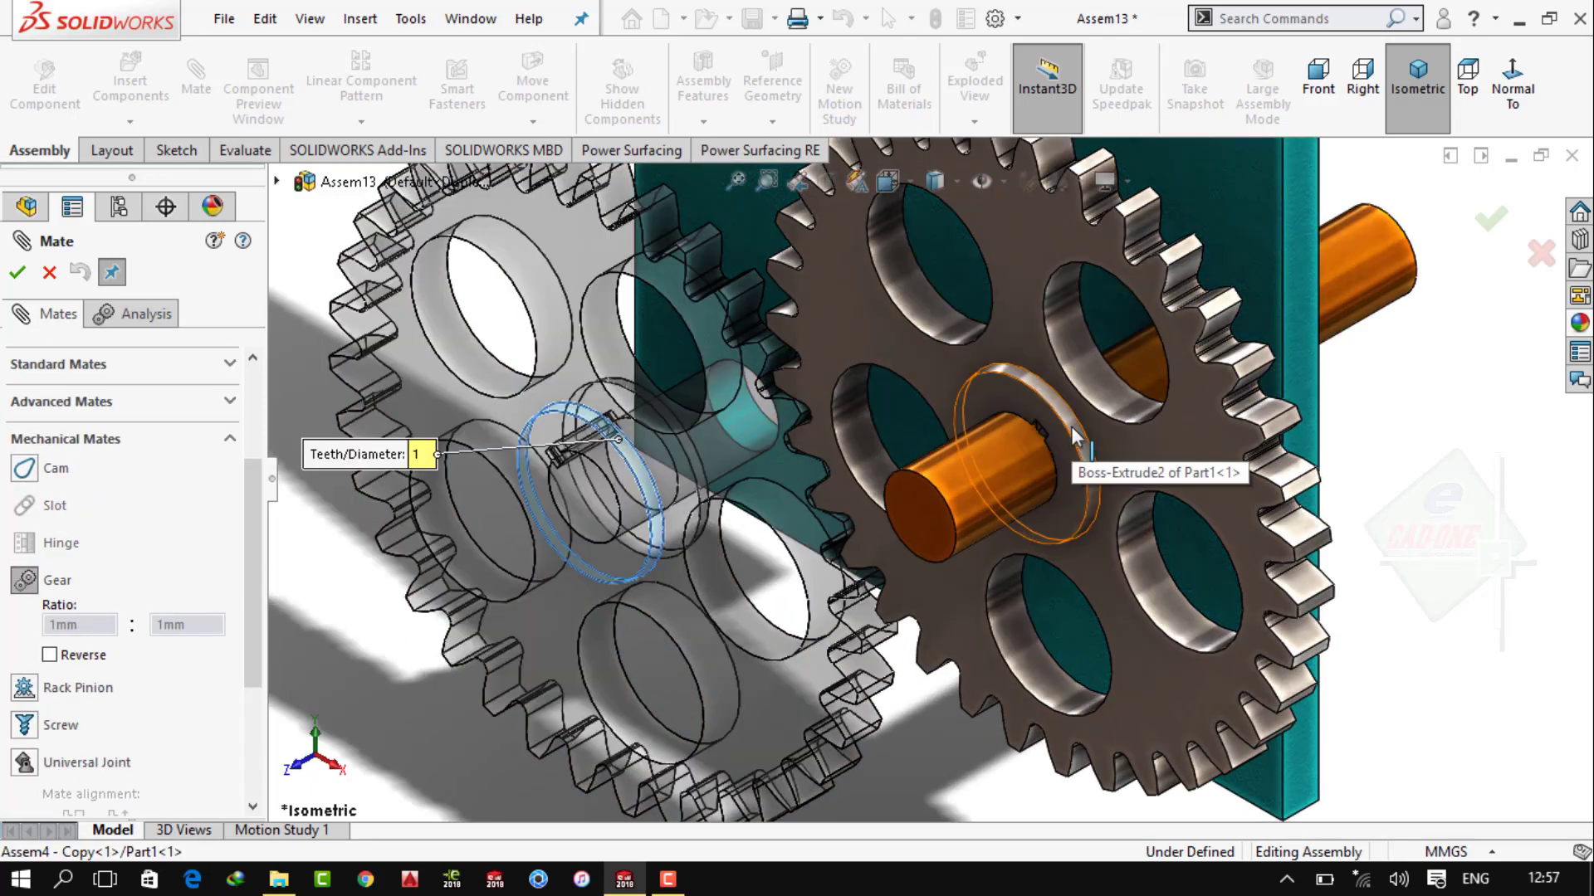
{"action": "left_click", "coordinate": [1073, 435]}
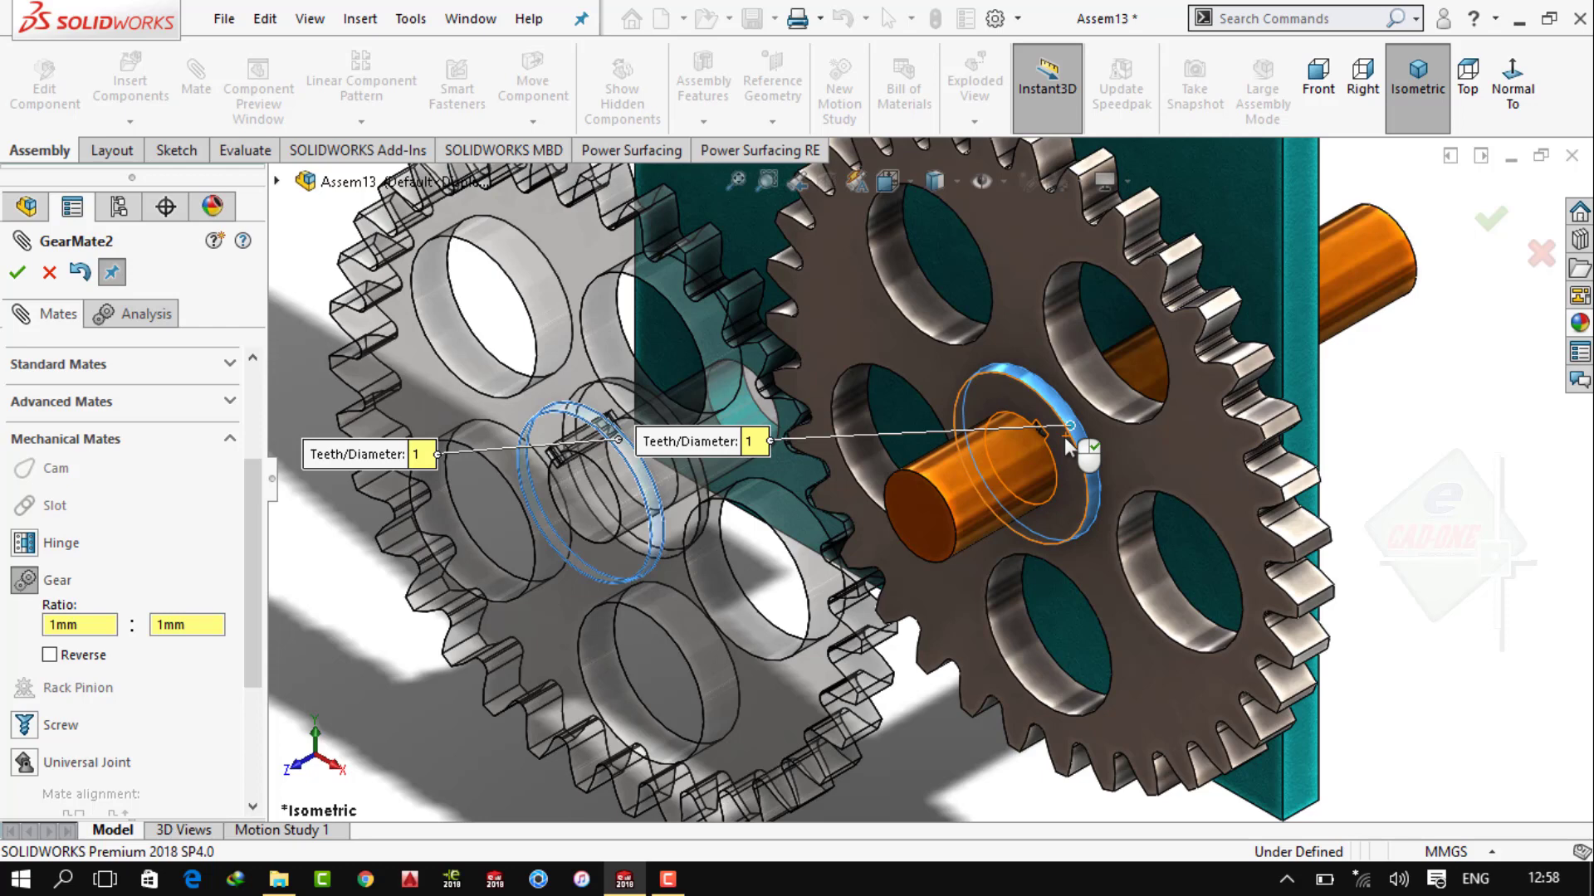
{"action": "left_click", "coordinate": [17, 272]}
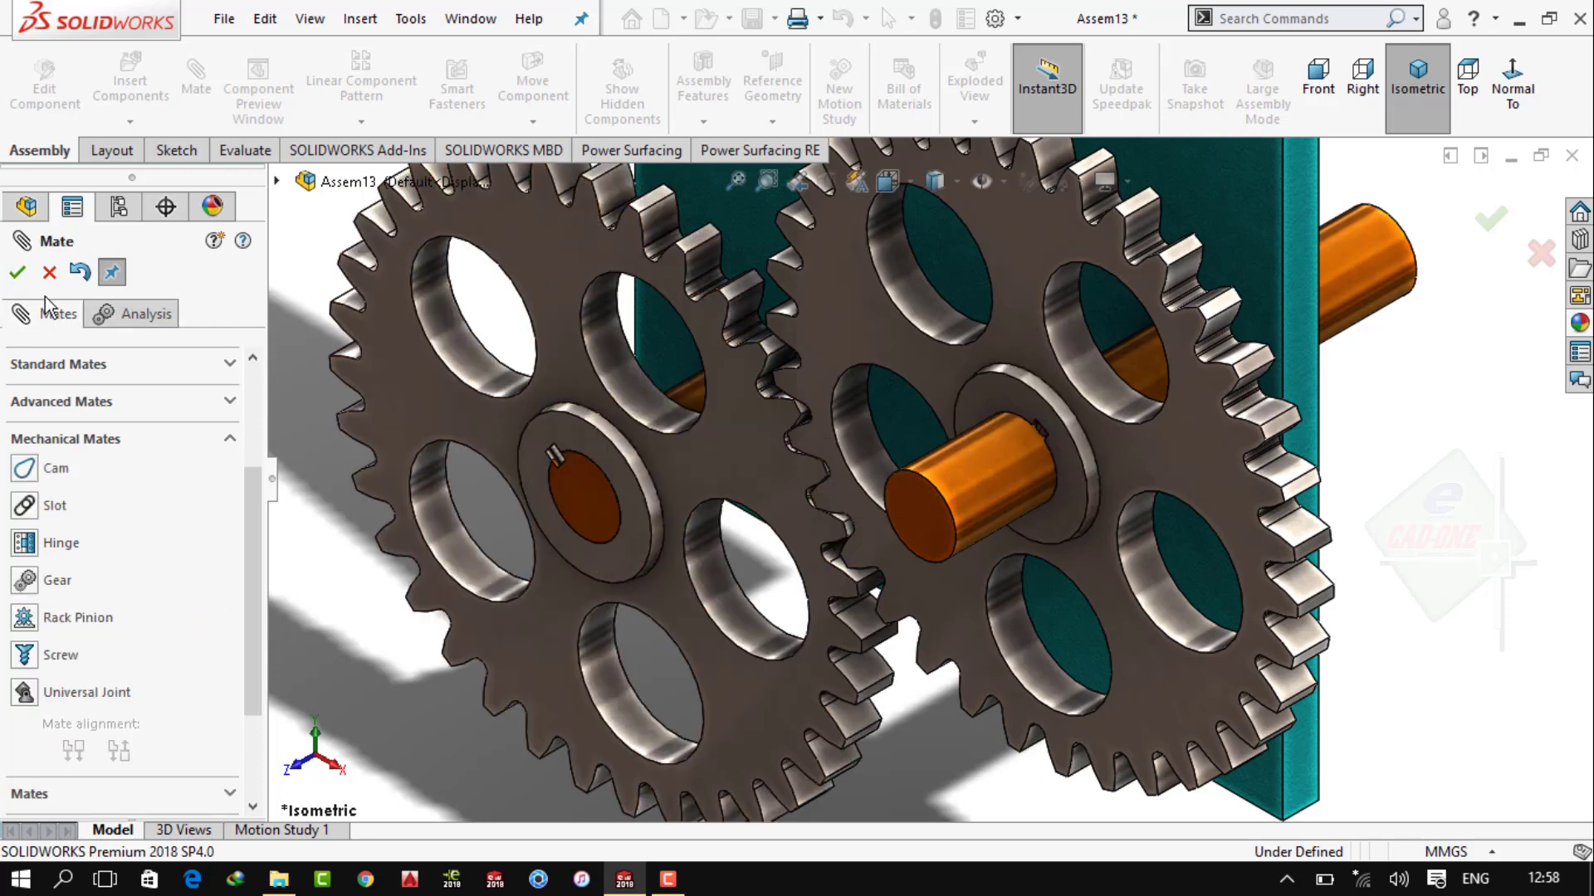
{"action": "left_click", "coordinate": [18, 272]}
Spin the gears by dragging and with Move Component to confirm they turn together
{"action": "left_click_drag", "start_coordinate": [651, 500], "coordinate": [724, 619]}
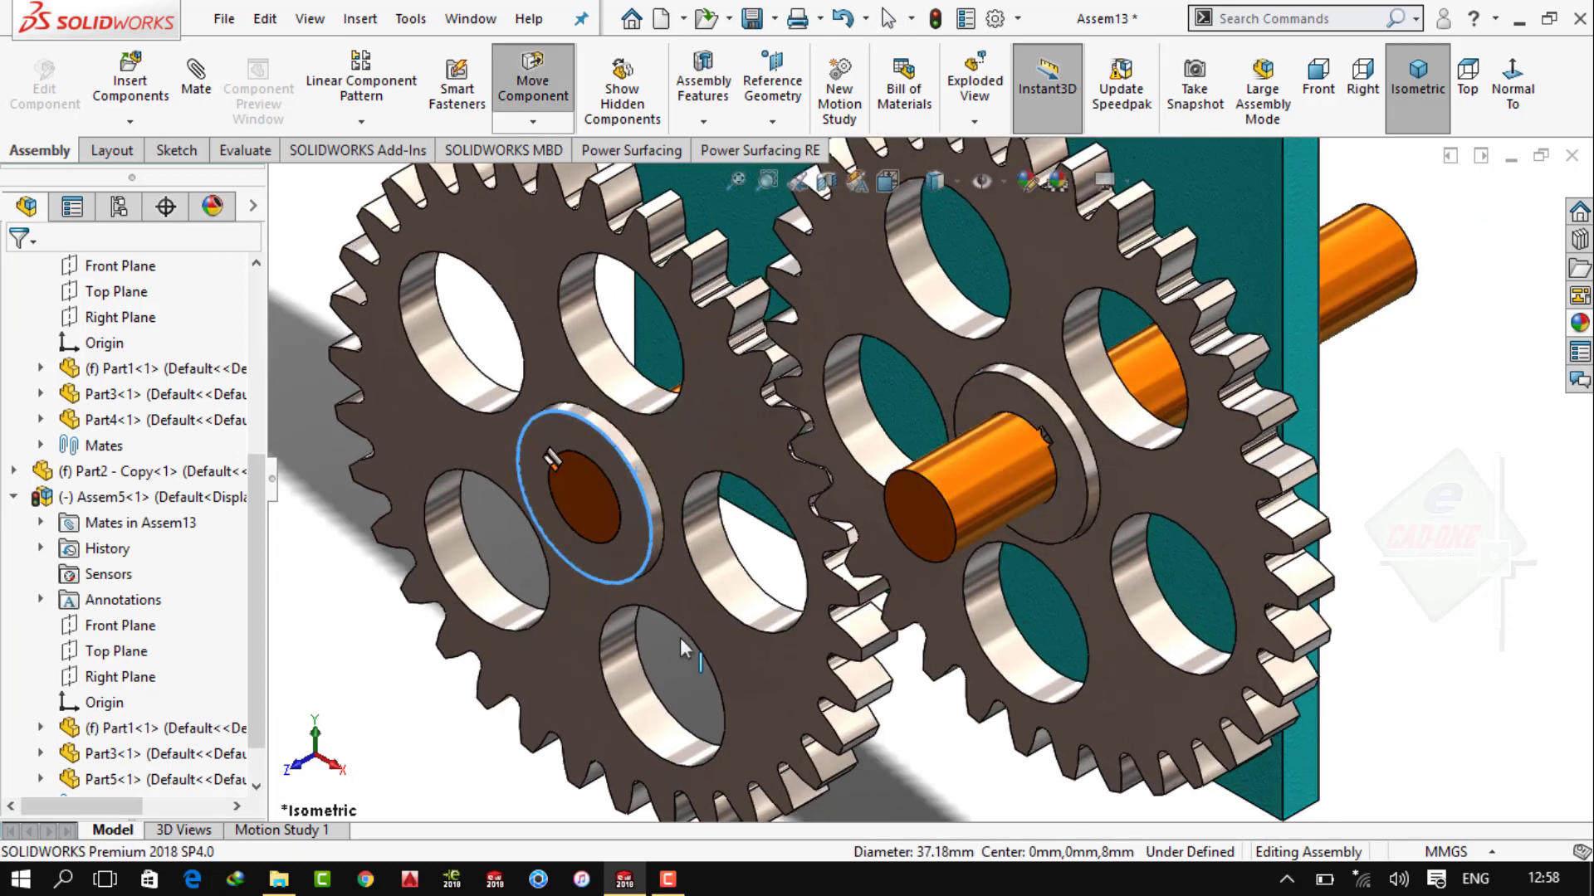
{"action": "scroll", "coordinate": [724, 618], "scroll_direction": "up", "scroll_amount": 5}
{"action": "scroll", "coordinate": [1042, 416], "scroll_direction": "down", "scroll_amount": 2}
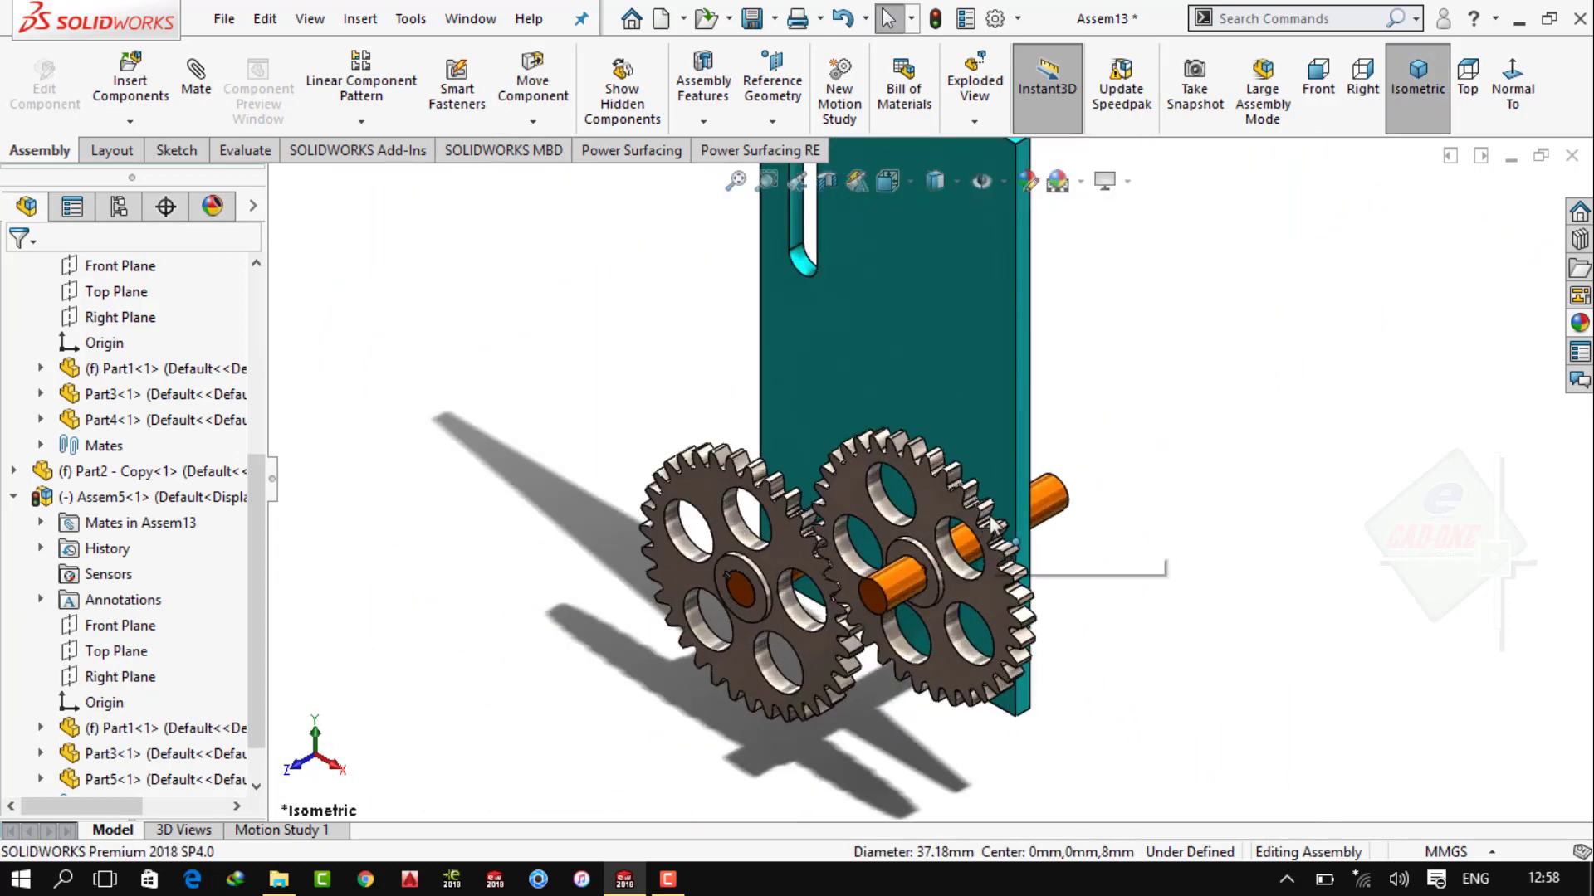
{"action": "scroll", "coordinate": [950, 488], "scroll_direction": "down", "scroll_amount": 2}
{"action": "left_click", "coordinate": [950, 488]}
{"action": "left_click", "coordinate": [532, 83]}
{"action": "left_click_drag", "start_coordinate": [871, 465], "coordinate": [625, 390]}
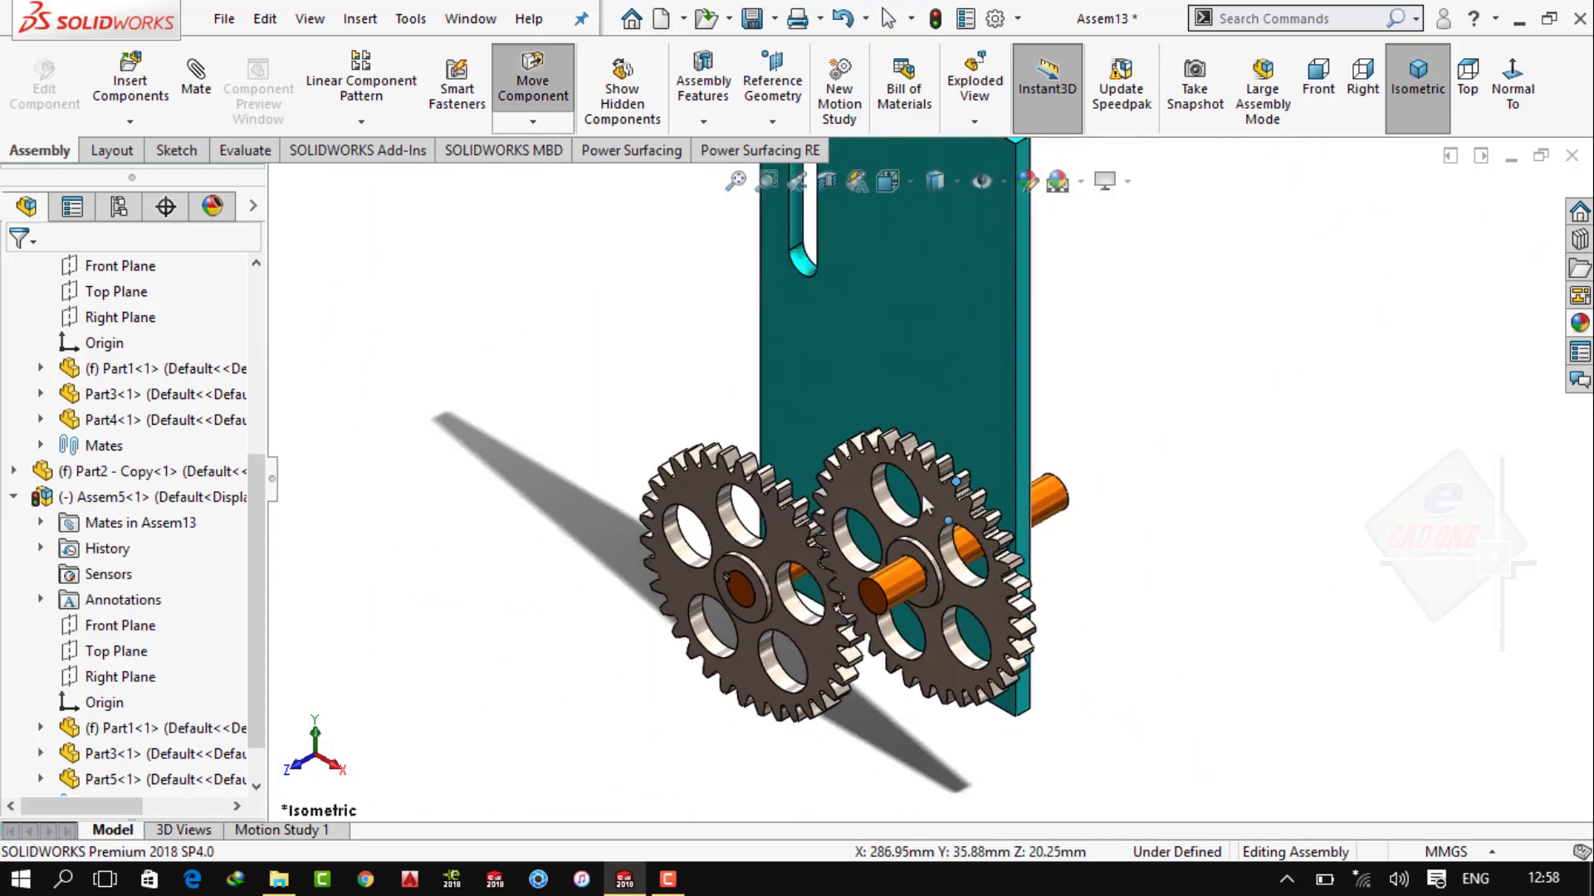
{"action": "key", "text": "Escape"}
{"action": "middle_click_drag", "start_coordinate": [1189, 420], "coordinate": [1072, 316]}
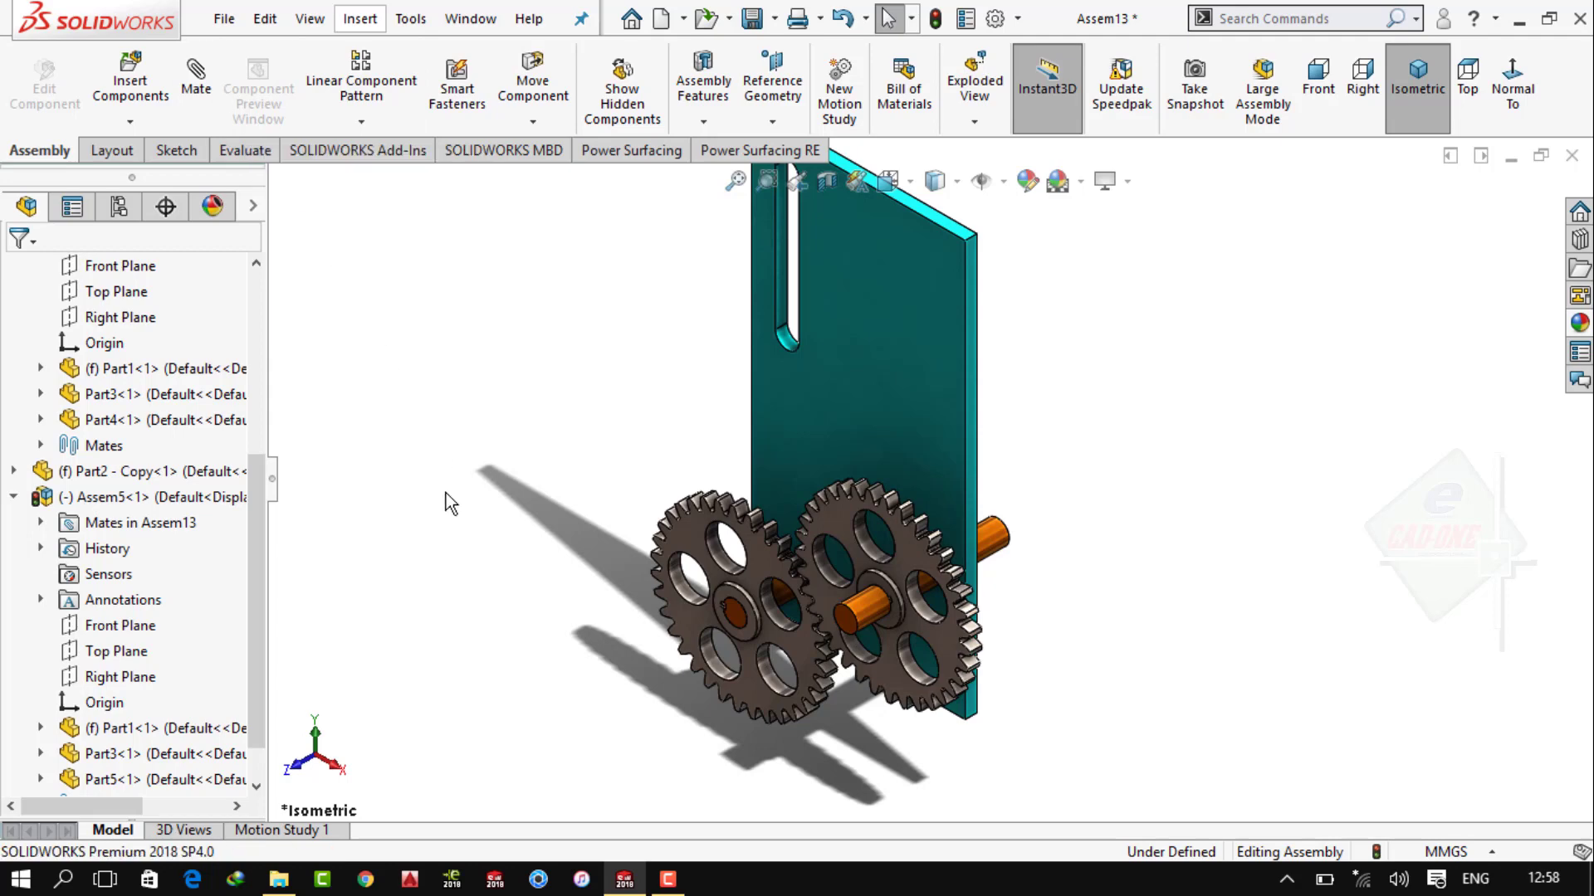
Rebuild and save the assembly as Final Assembly
{"action": "key", "text": "ctrl+s"}
{"action": "left_click", "coordinate": [700, 347]}
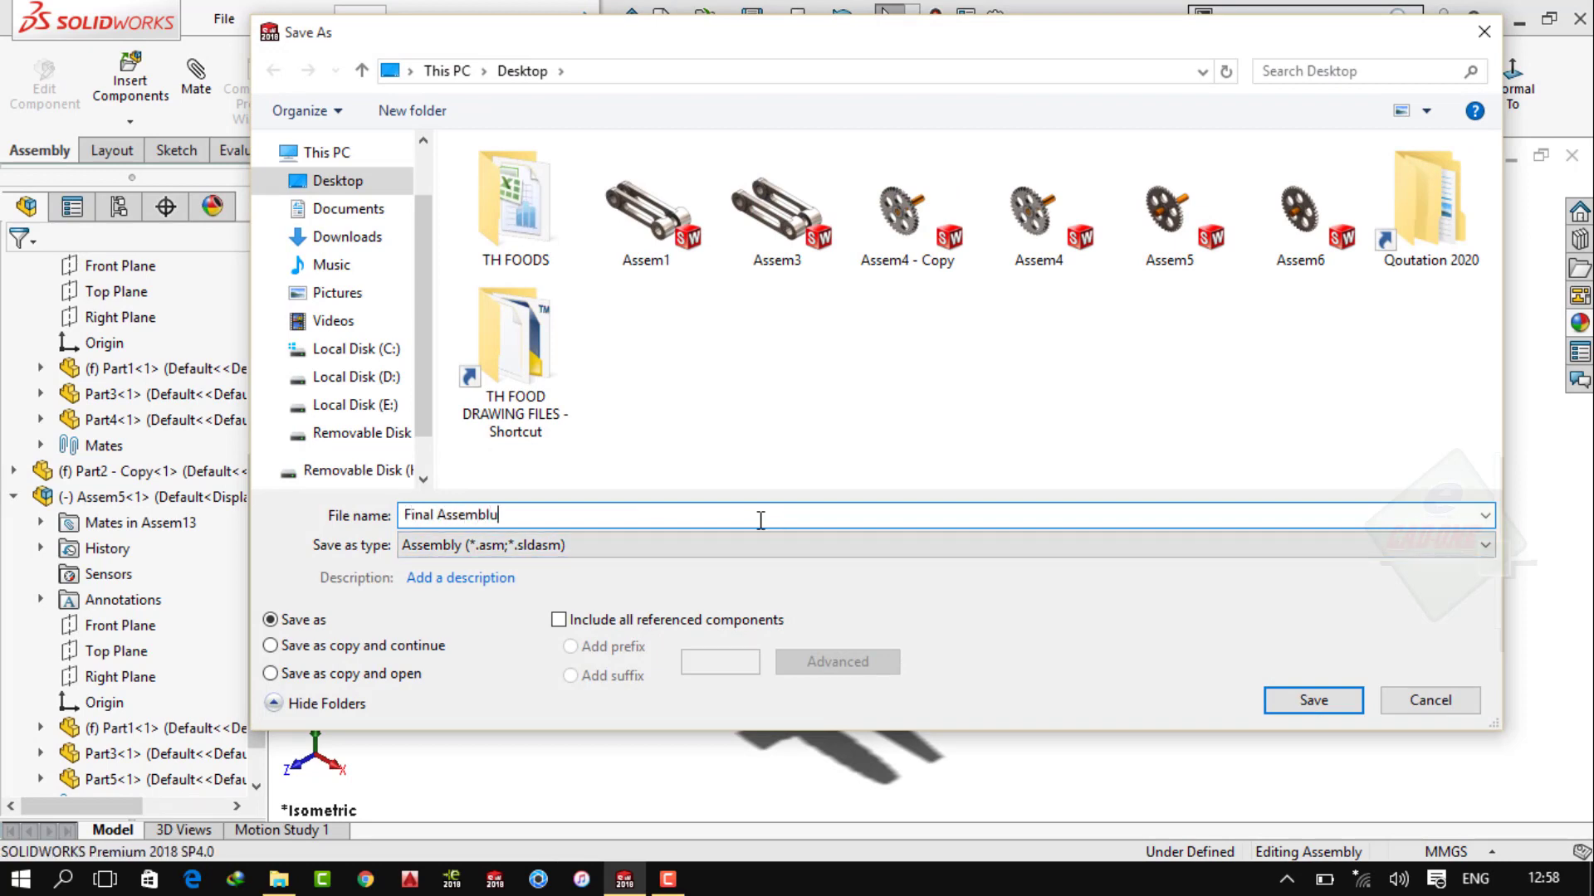
{"action": "key", "text": "Return"}
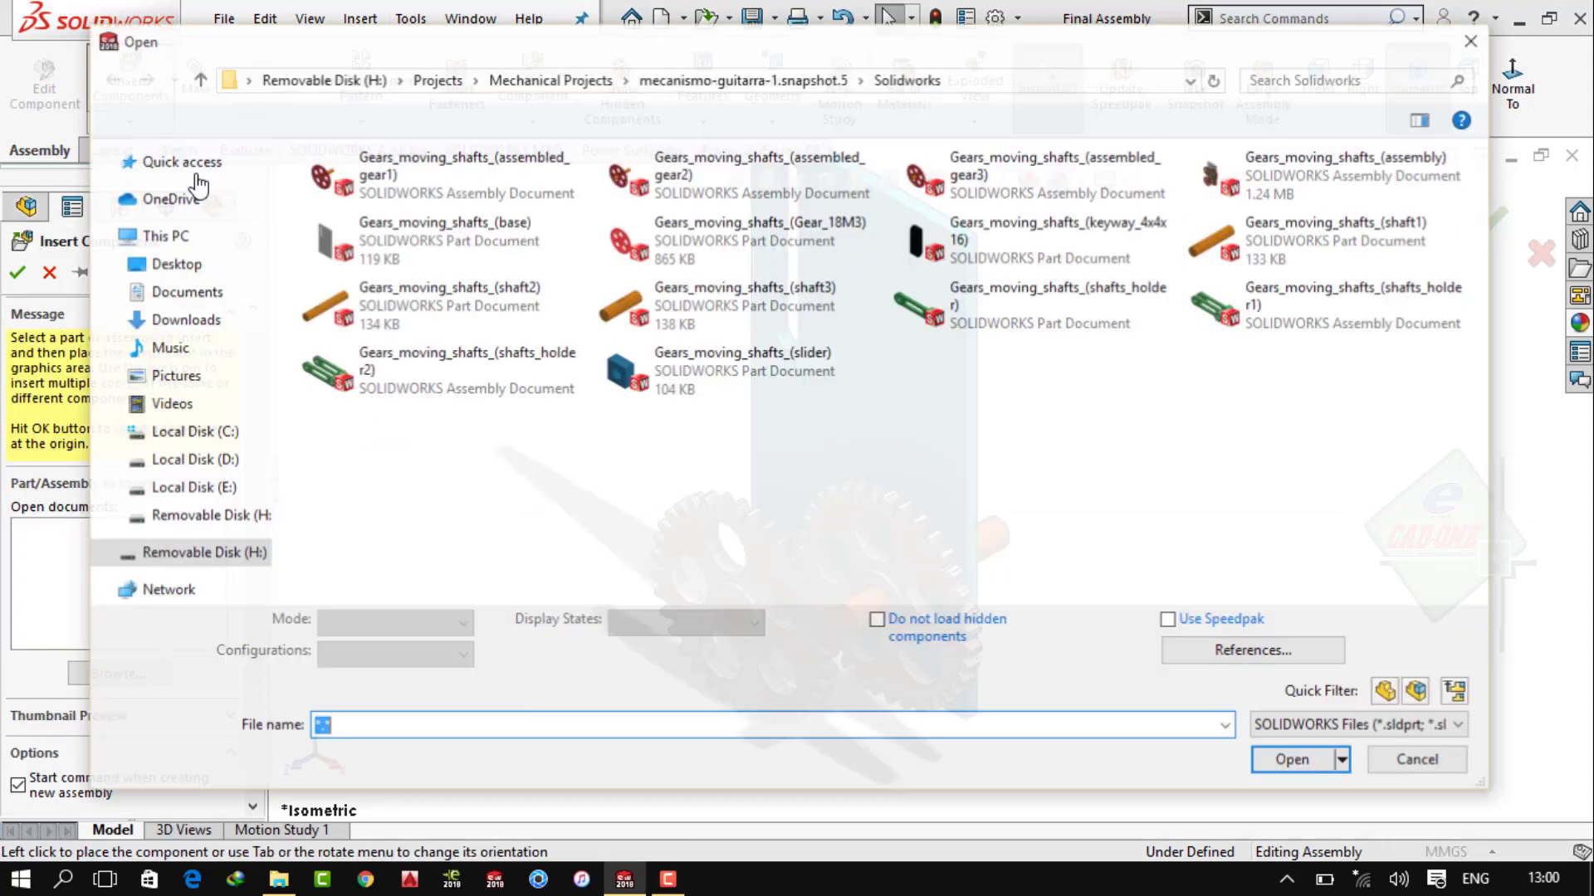
Insert another Assem5 gear unit from the Desktop into the assembly
{"action": "left_click", "coordinate": [176, 264]}
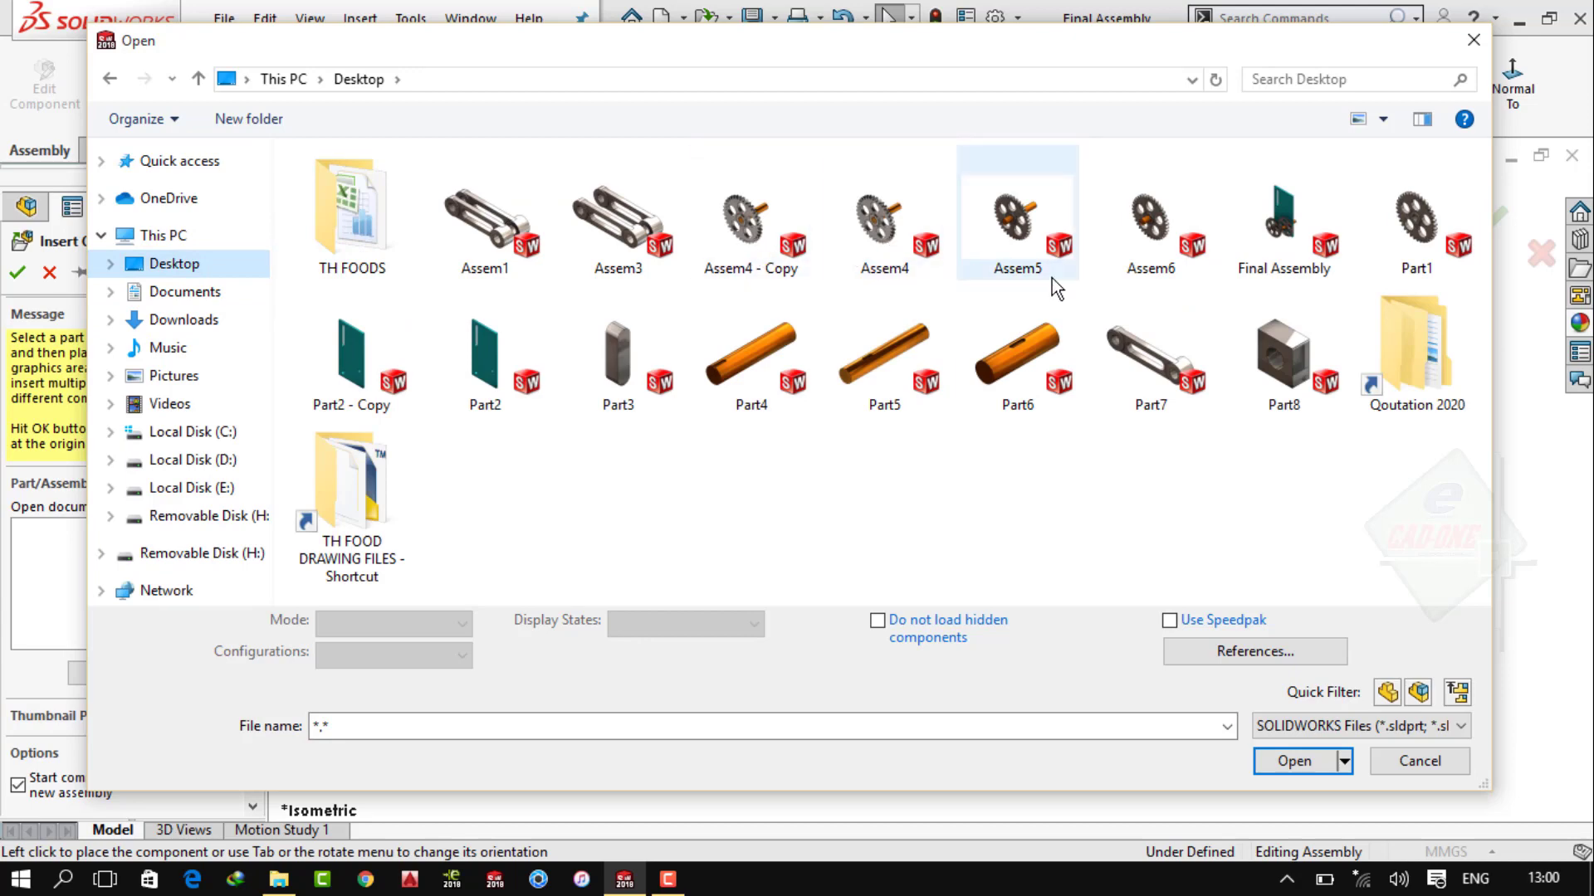
{"action": "left_click", "coordinate": [1029, 252]}
{"action": "left_click", "coordinate": [1338, 774]}
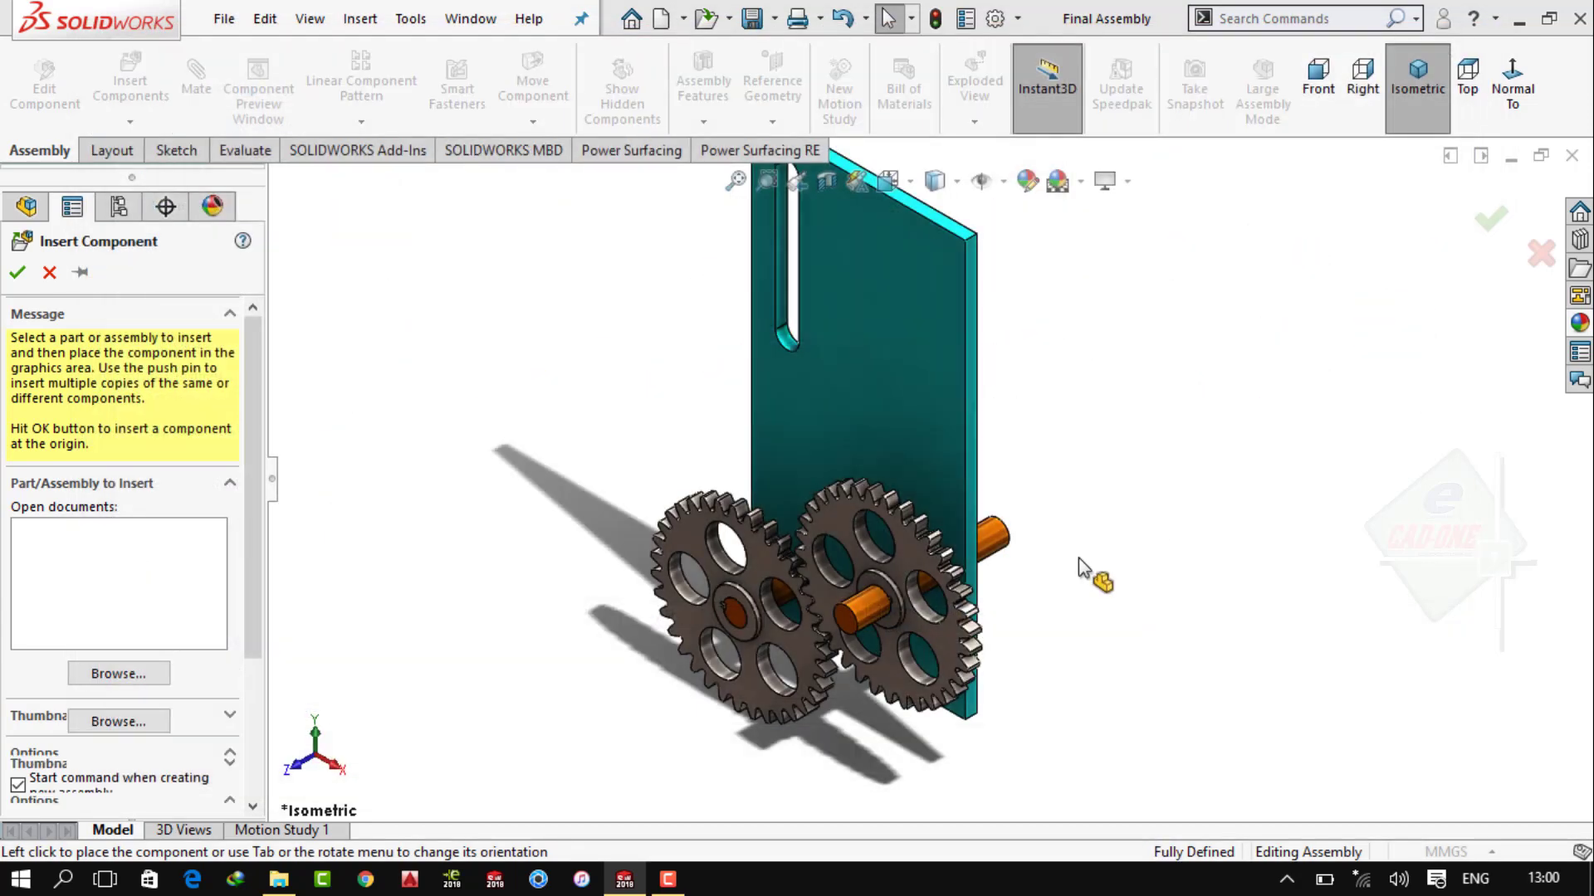
{"action": "left_click", "coordinate": [18, 272]}
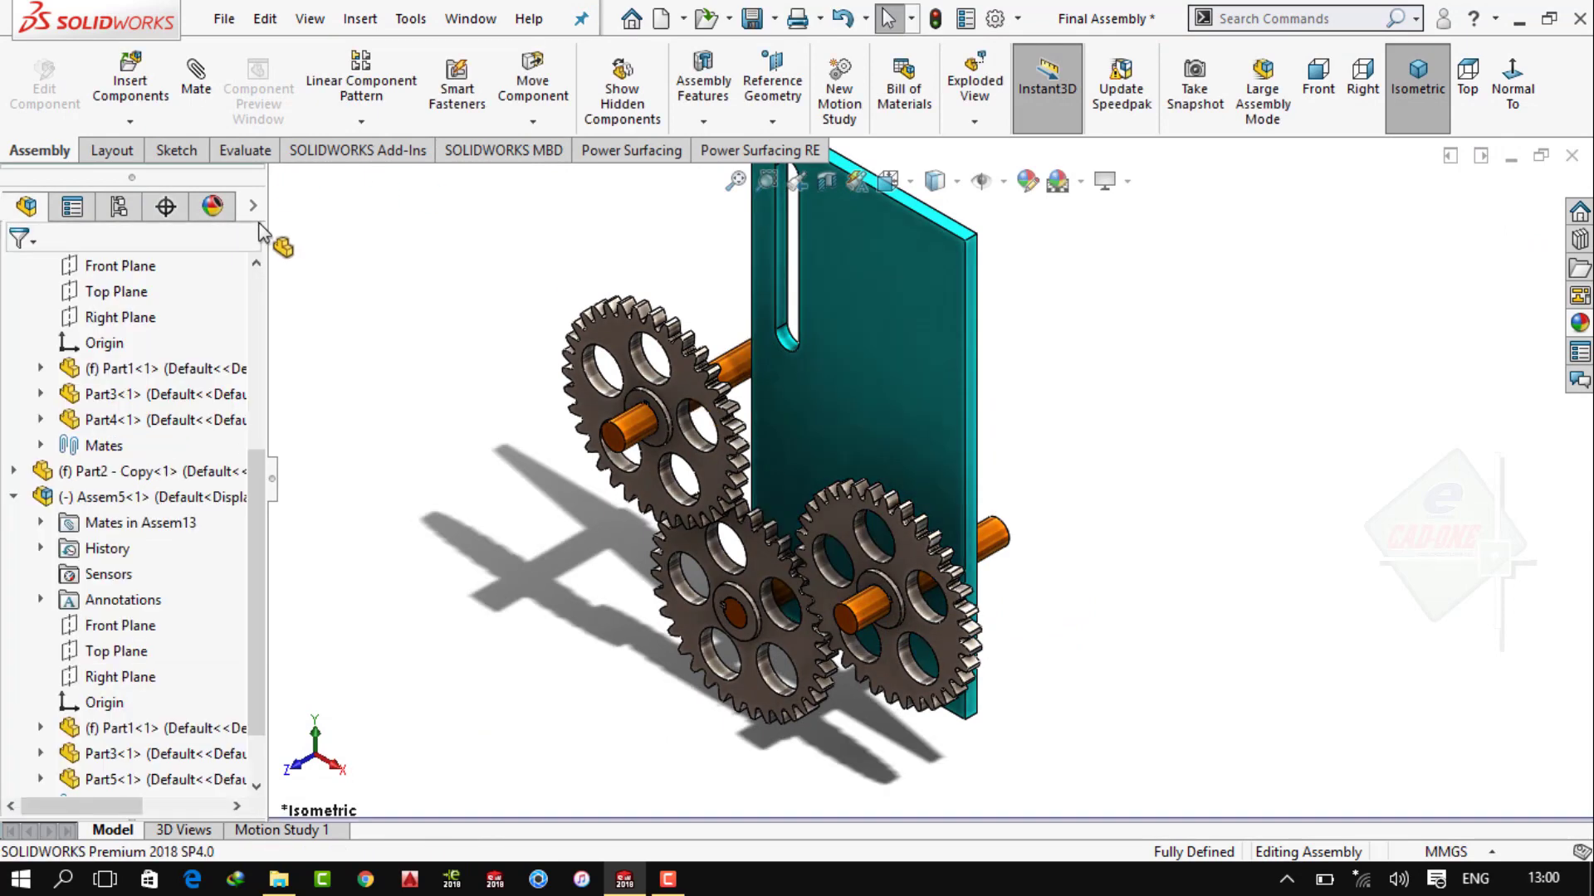
Mate the new gear's face coincident with the existing gear's face
{"action": "left_click", "coordinate": [196, 79]}
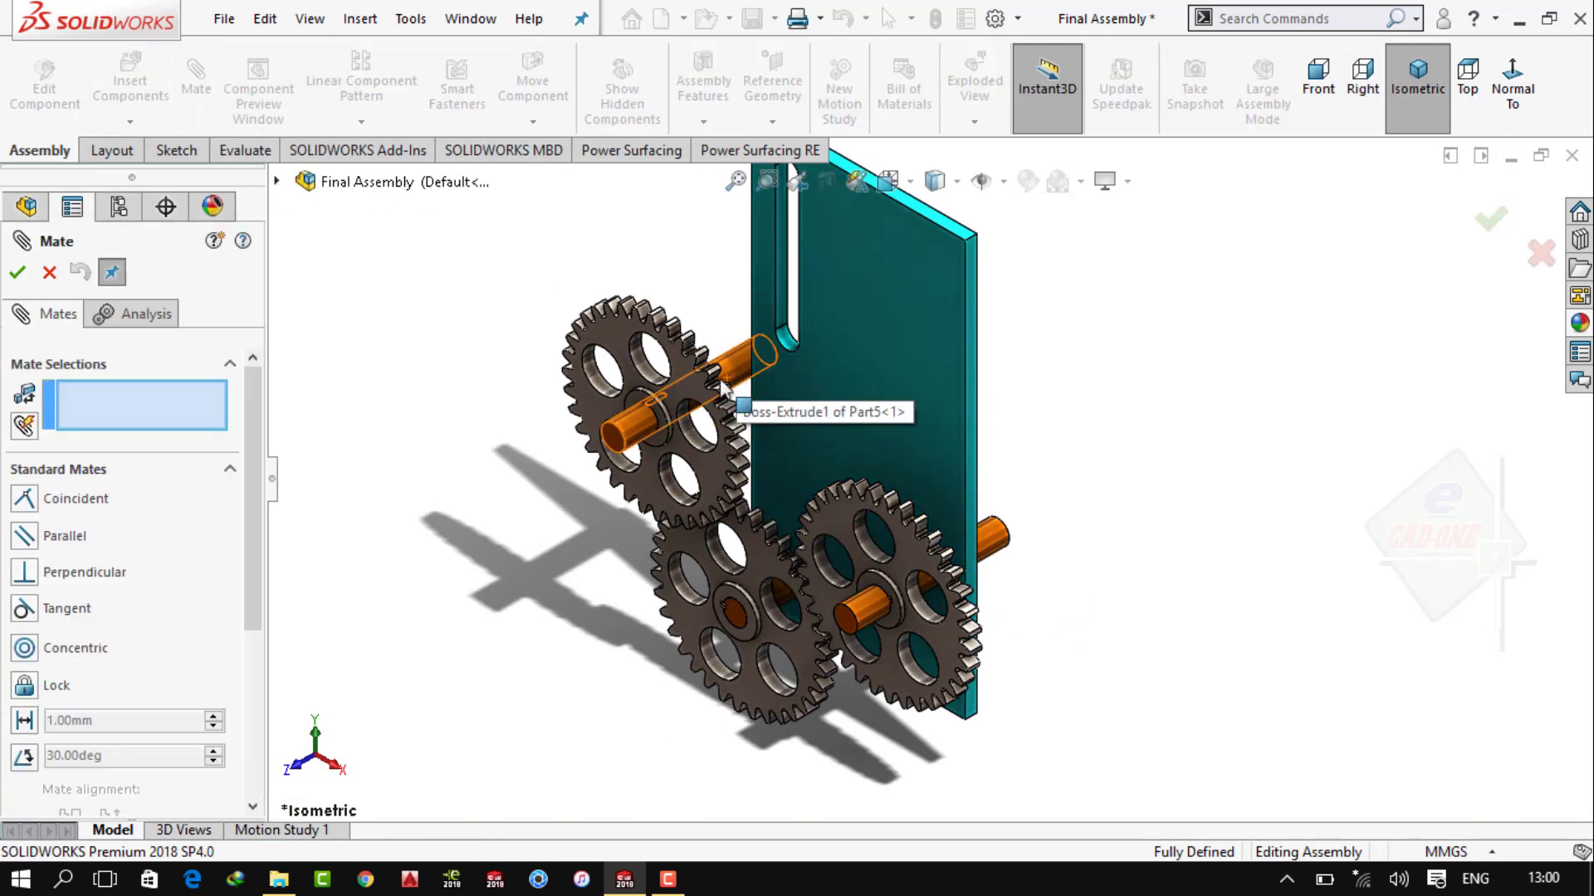
{"action": "left_click", "coordinate": [726, 390]}
{"action": "left_click", "coordinate": [838, 531]}
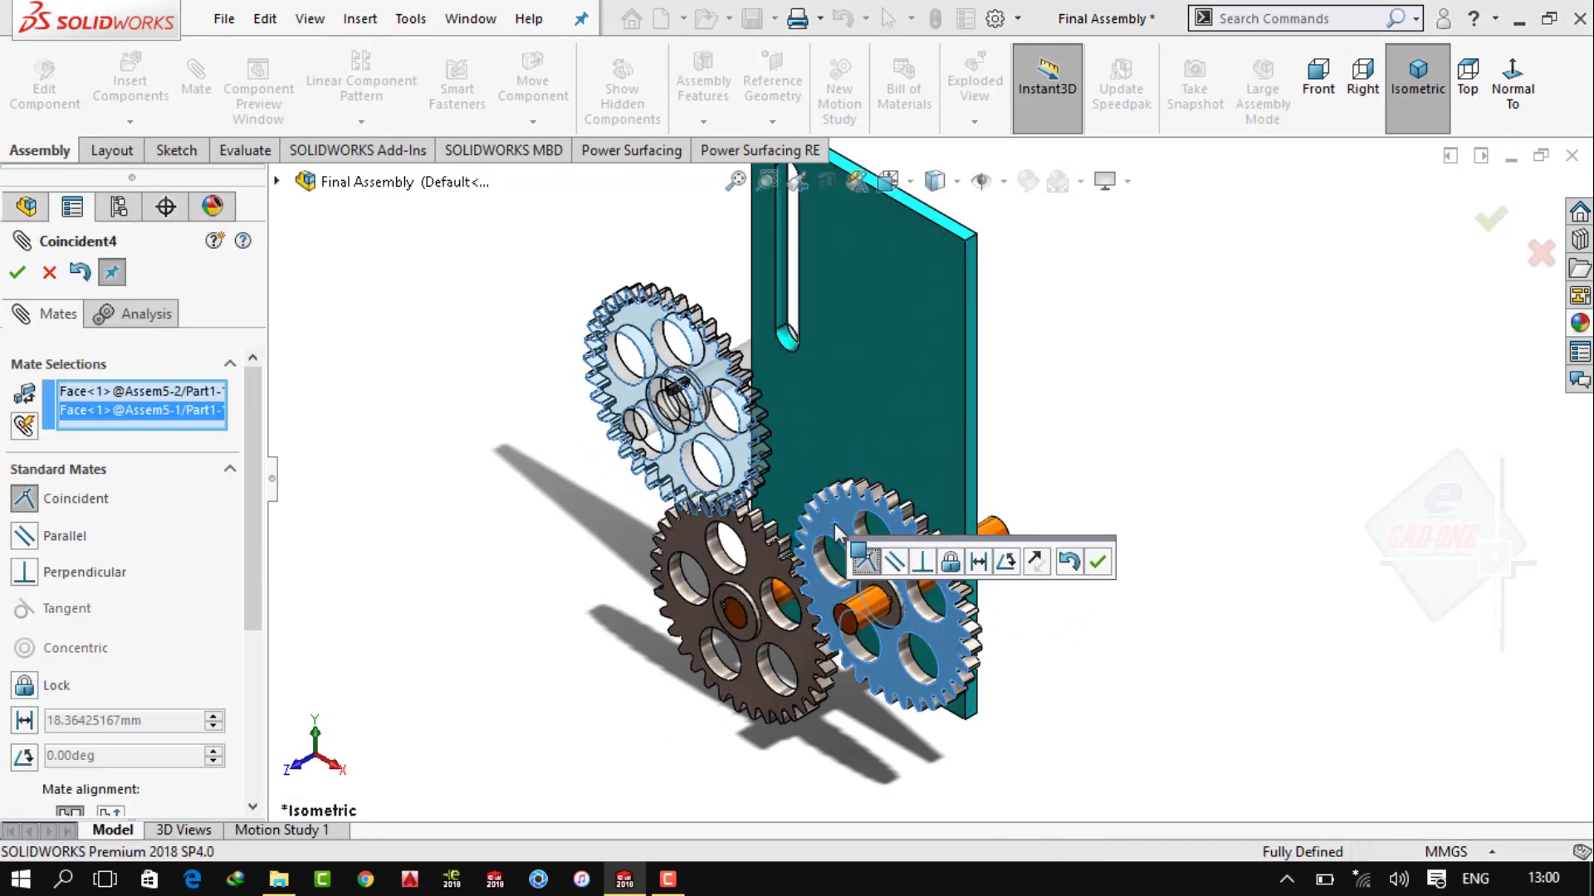
{"action": "left_click", "coordinate": [1099, 564]}
Make the new gear unit's shaft concentric with the slot's round end
{"action": "scroll", "coordinate": [647, 320], "scroll_direction": "down", "scroll_amount": 5}
{"action": "key", "text": "f"}
{"action": "scroll", "coordinate": [788, 387], "scroll_direction": "down", "scroll_amount": 5}
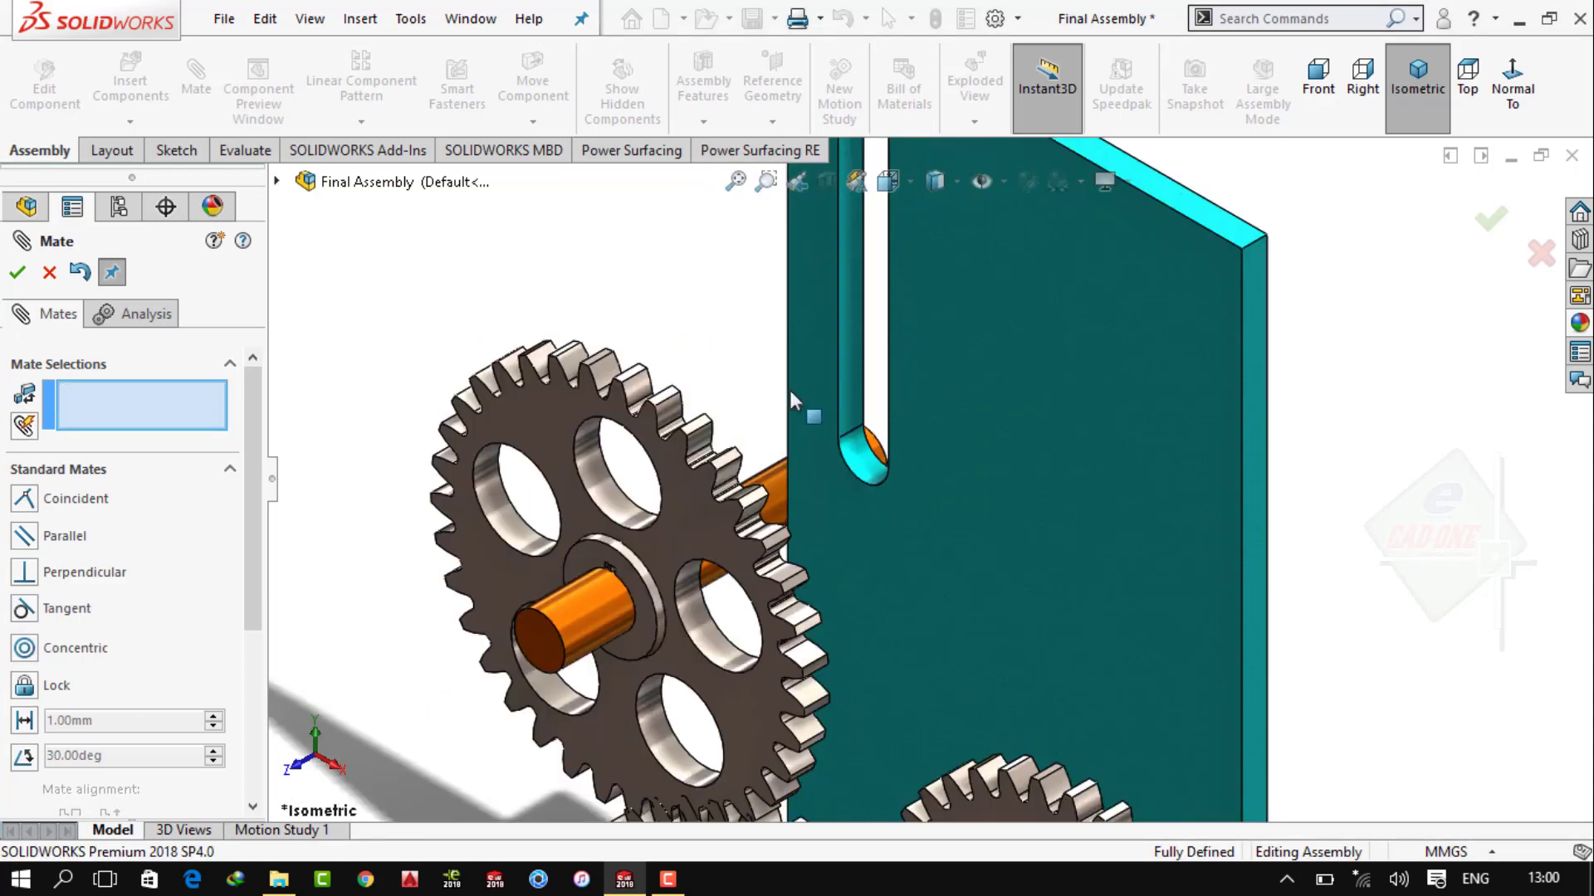
{"action": "middle_click_drag", "start_coordinate": [789, 387], "coordinate": [773, 499]}
{"action": "left_click", "coordinate": [773, 499]}
{"action": "left_click", "coordinate": [863, 455]}
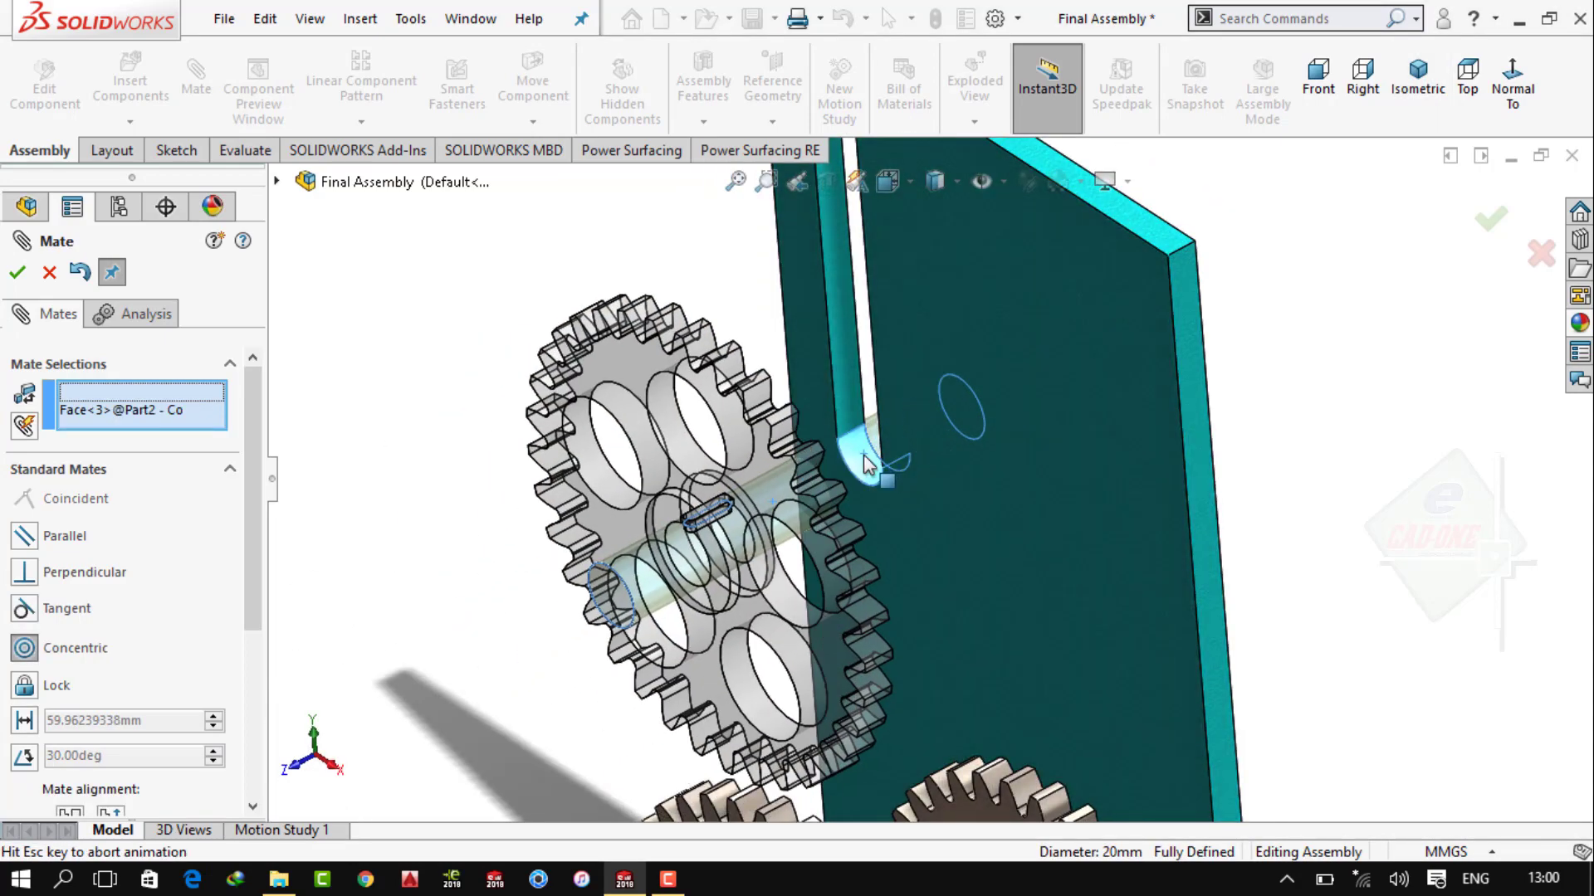
{"action": "left_click", "coordinate": [1155, 428]}
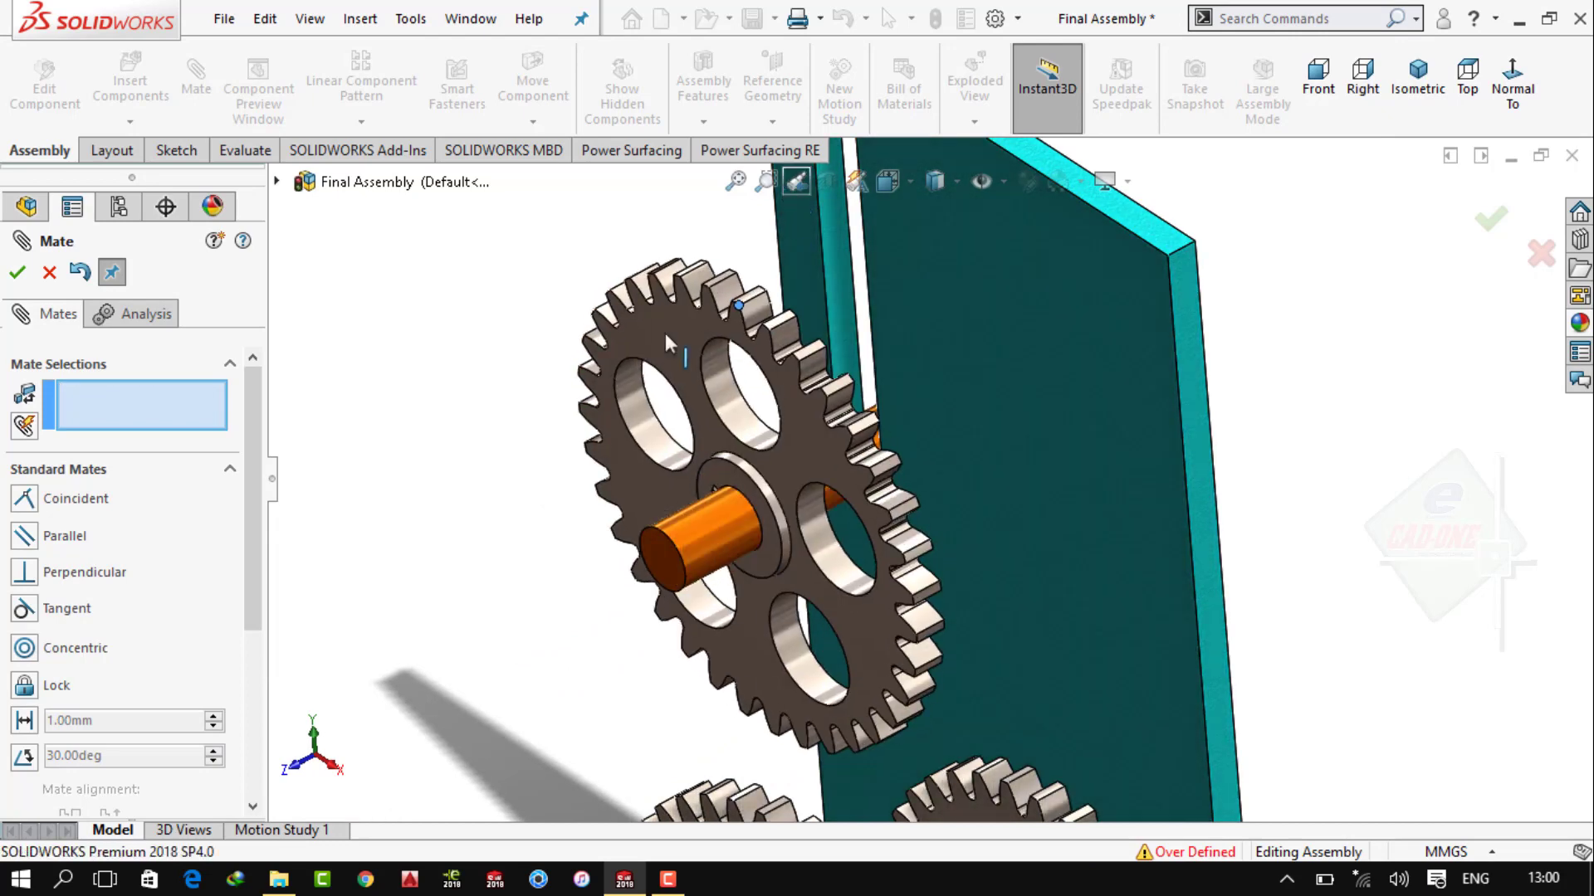
{"action": "left_click", "coordinate": [17, 272]}
Delete the over-defining Concentric4 mate and orbit to view the plate's back
{"action": "left_click", "coordinate": [15, 524]}
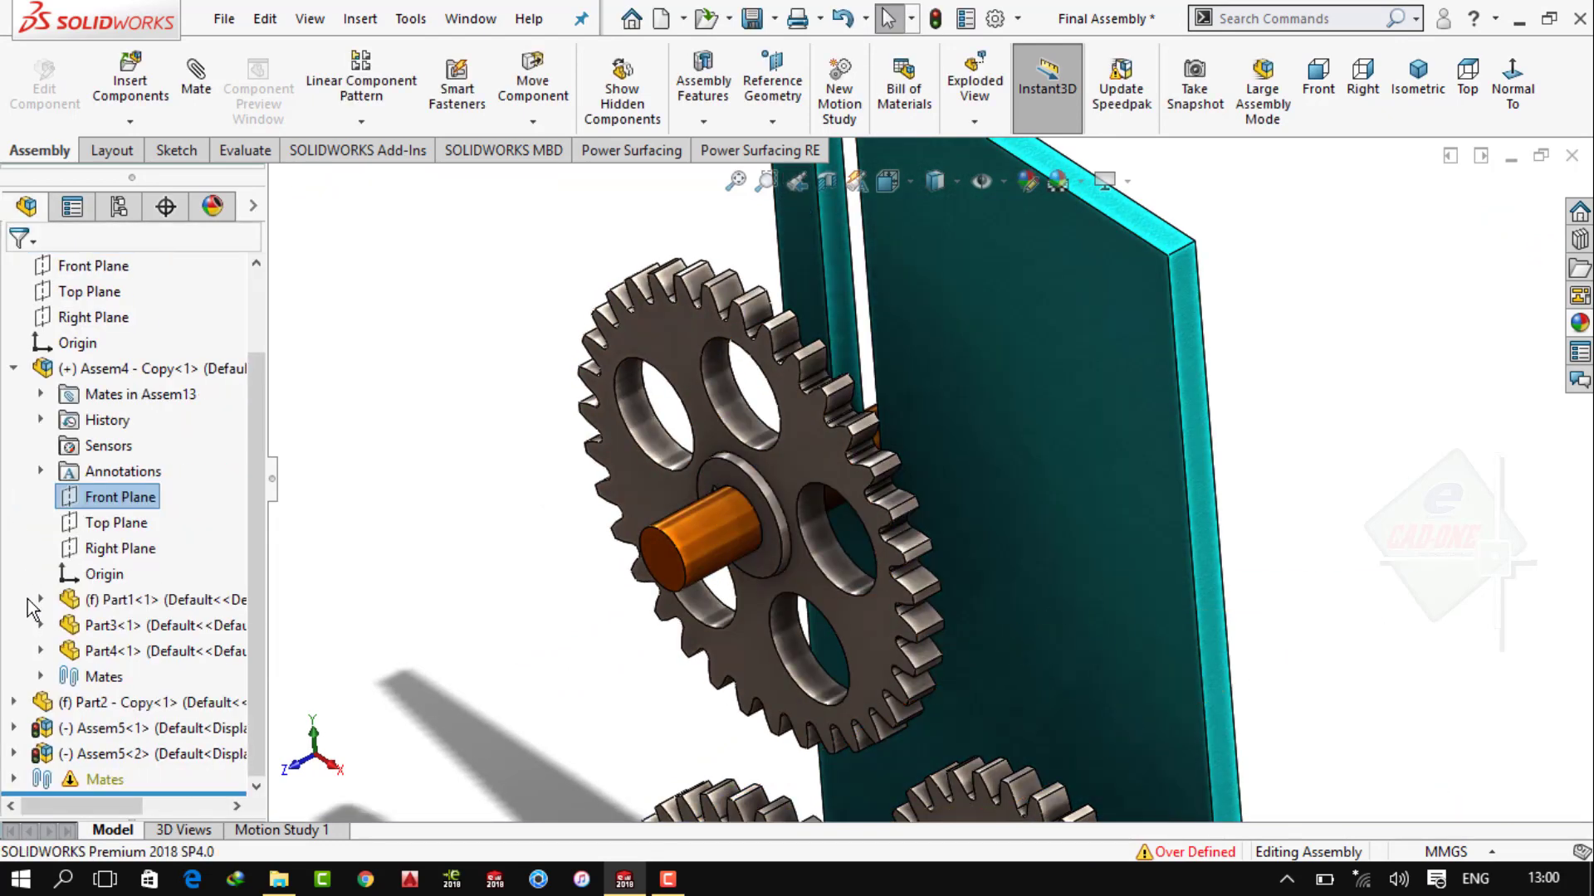
{"action": "left_click", "coordinate": [14, 370]}
{"action": "left_click", "coordinate": [13, 573]}
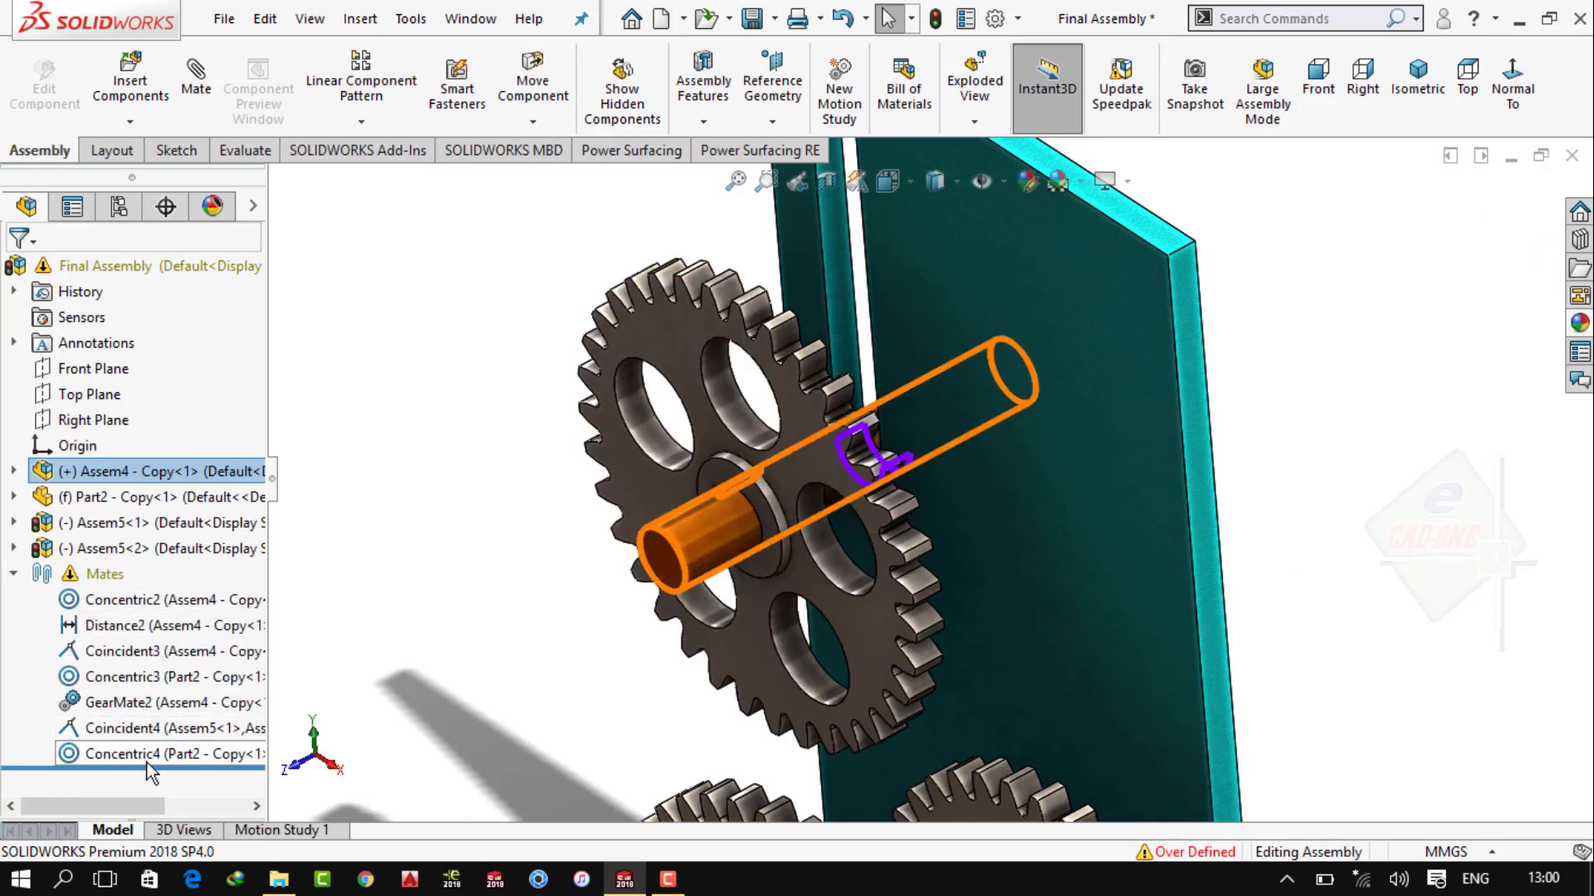
{"action": "left_click", "coordinate": [125, 753]}
{"action": "right_click", "coordinate": [125, 754]}
{"action": "left_click", "coordinate": [224, 539]}
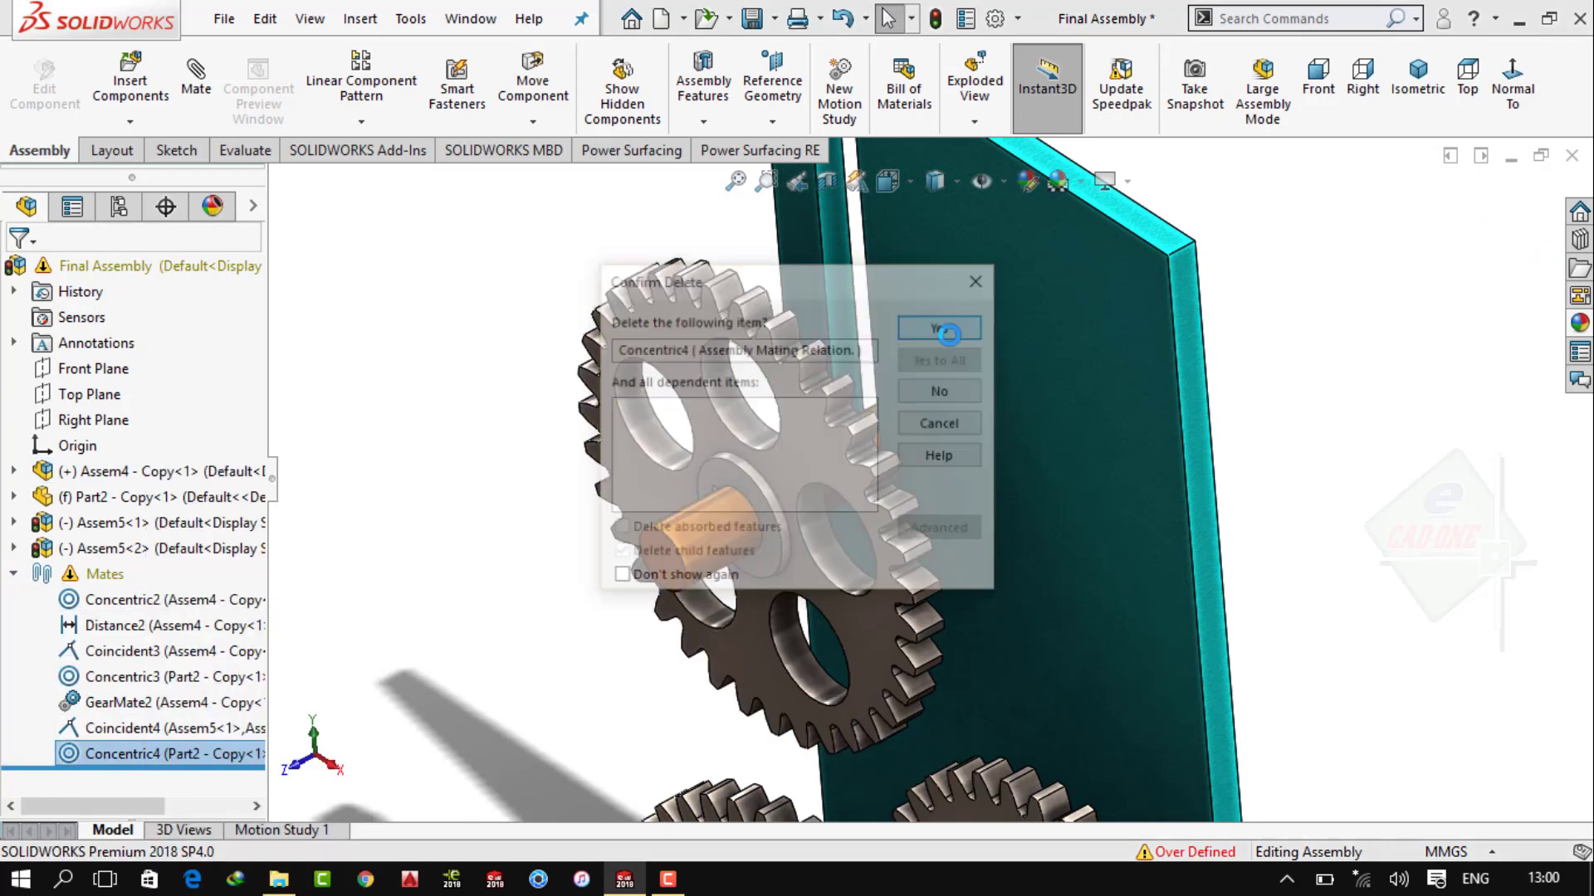
{"action": "key", "text": "Return"}
{"action": "scroll", "coordinate": [801, 375], "scroll_direction": "up", "scroll_amount": 3}
{"action": "mouse_move", "coordinate": [801, 375]}
{"action": "middle_mouse_down"}
{"action": "mouse_move", "coordinate": [834, 427]}
{"action": "mouse_move", "coordinate": [1067, 366]}
{"action": "middle_mouse_up"}
{"action": "scroll", "coordinate": [769, 487], "scroll_direction": "down", "scroll_amount": 5}
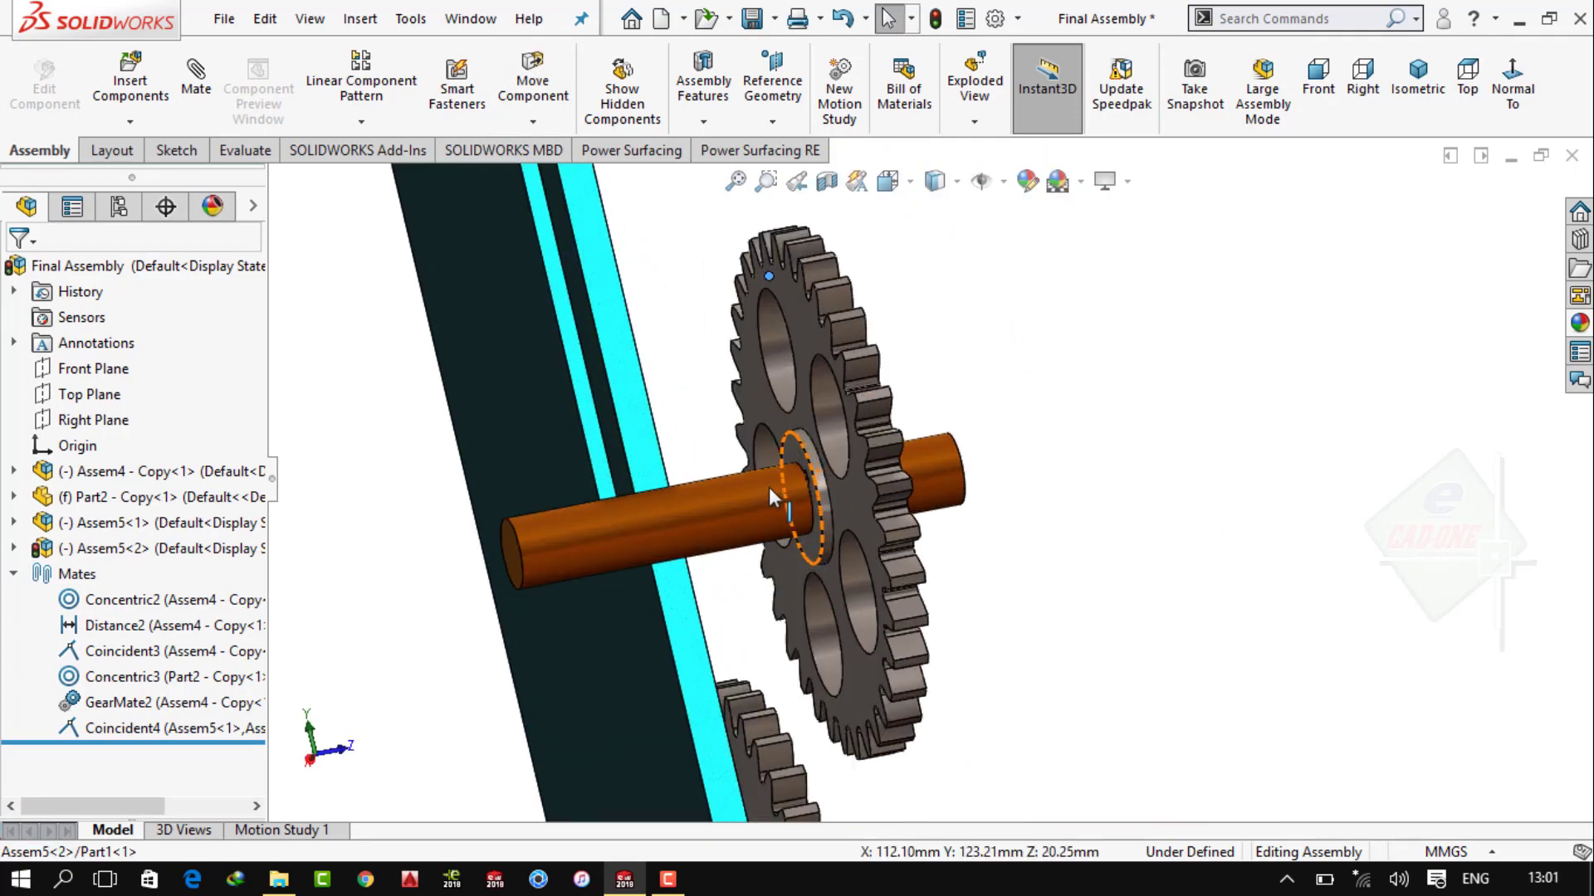
{"action": "scroll", "coordinate": [798, 440], "scroll_direction": "up", "scroll_amount": 1}
Mate the upper gear unit's shaft tangent to the plate's slot face
{"action": "left_click", "coordinate": [794, 500]}
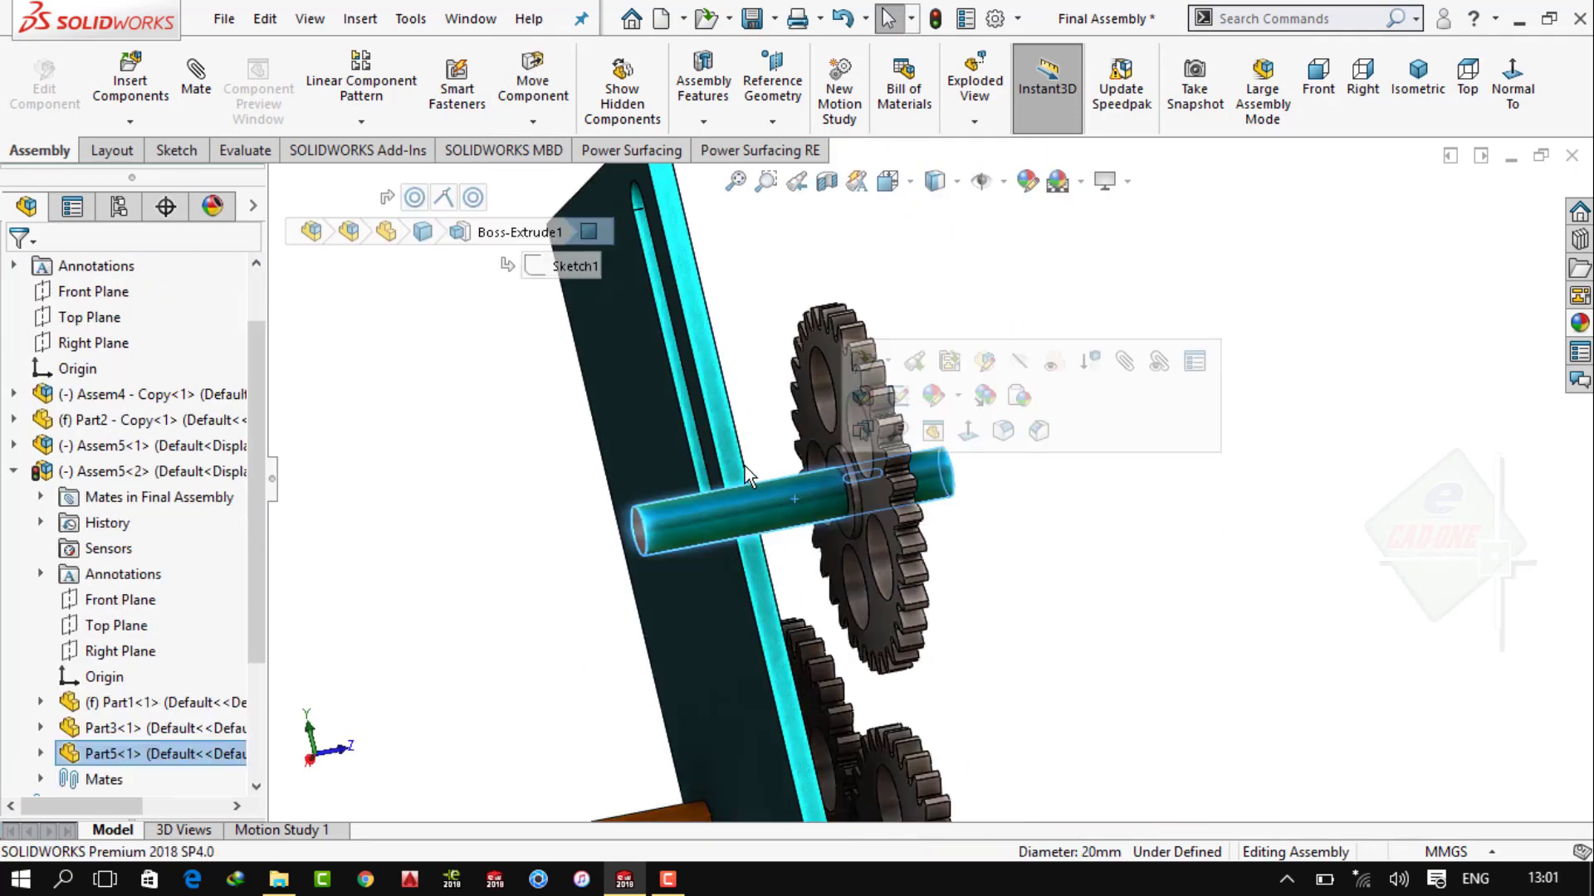
{"action": "scroll", "coordinate": [745, 466], "scroll_direction": "down", "scroll_amount": 4}
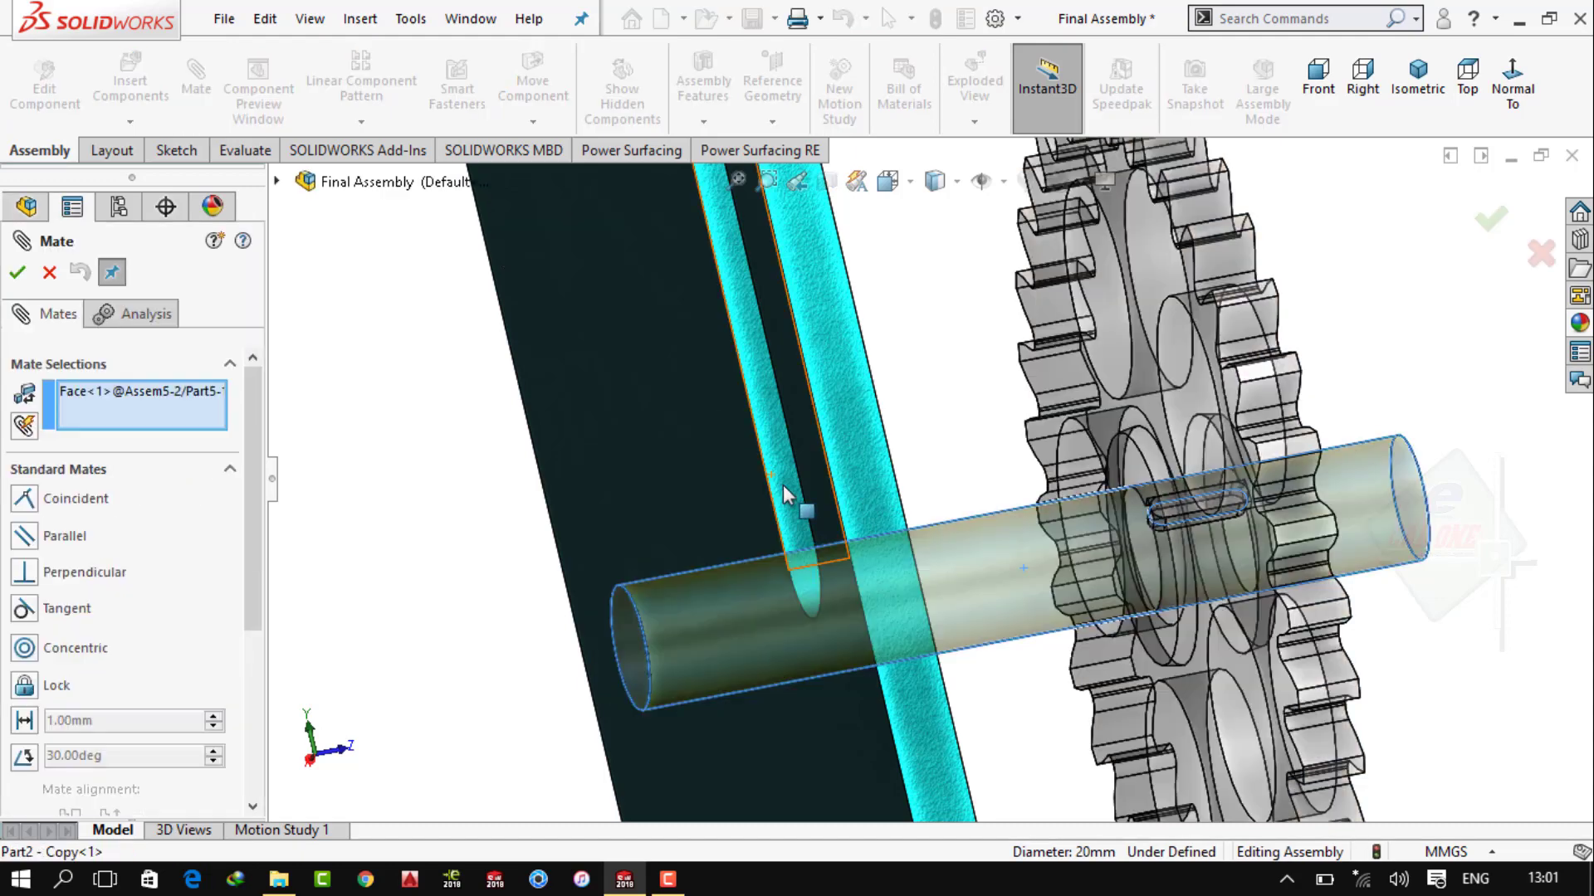
{"action": "left_click", "coordinate": [763, 511]}
{"action": "left_click", "coordinate": [724, 519]}
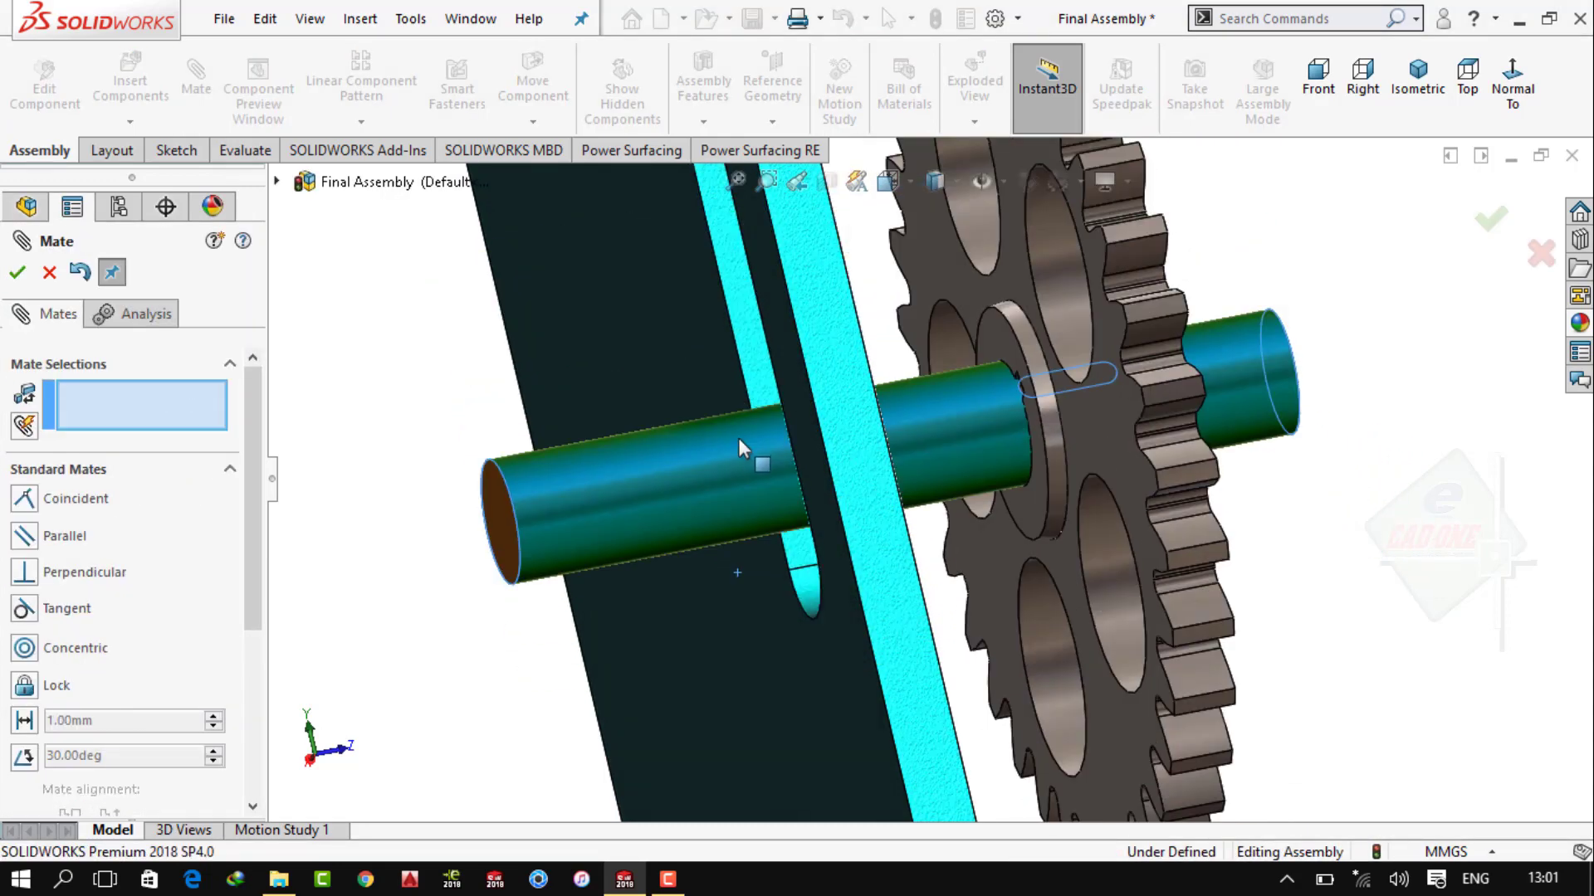
Make the shaft concentric with the slot's upper end and test it slides along
{"action": "left_click", "coordinate": [1418, 79]}
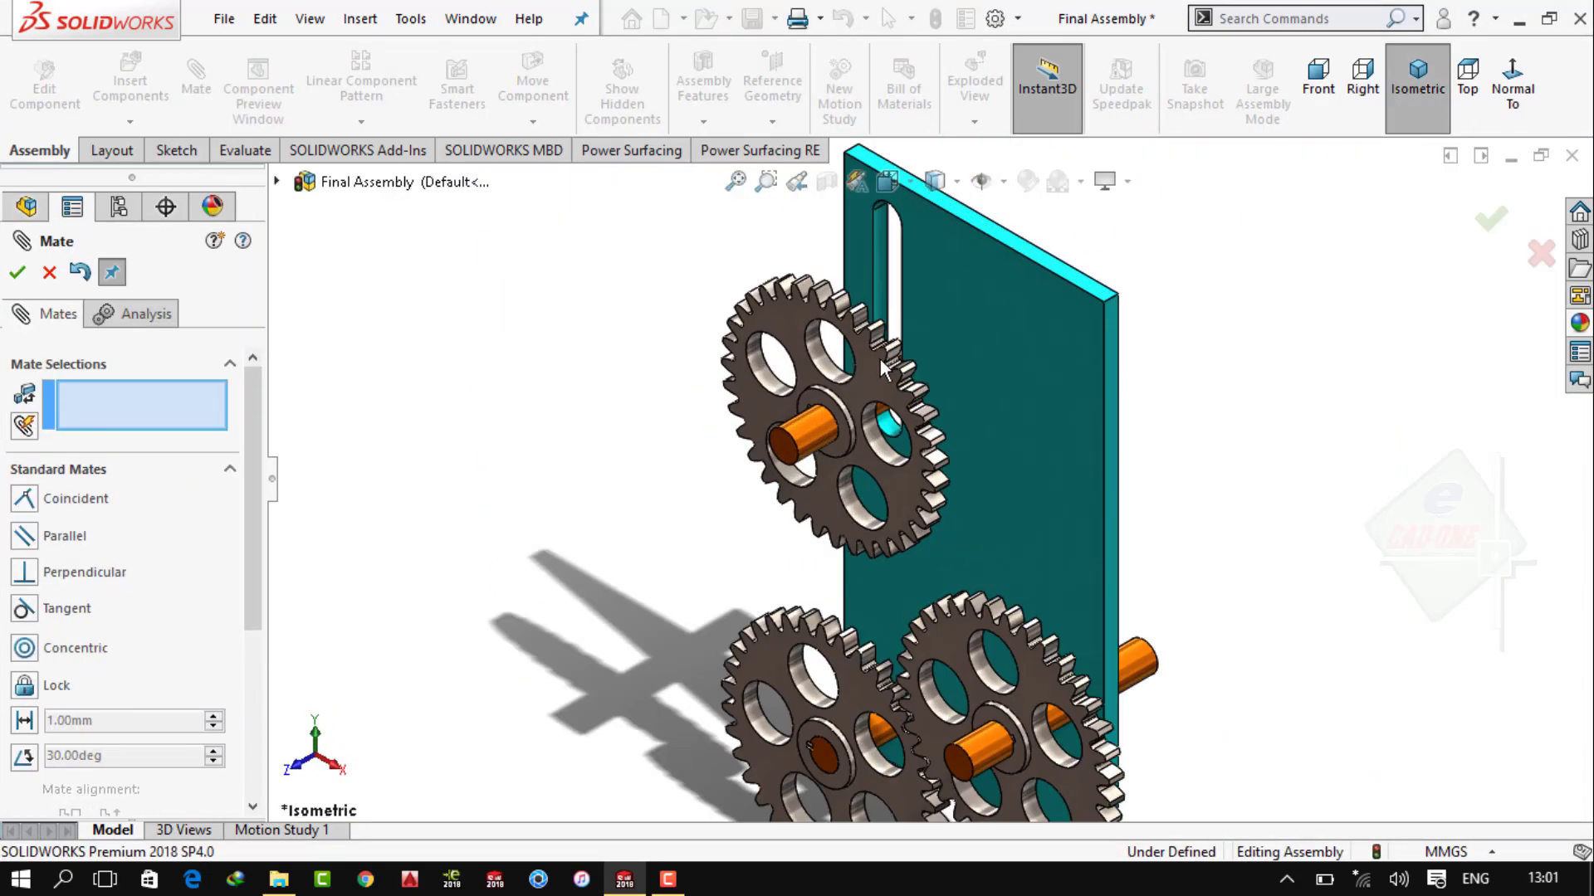
{"action": "mouse_move", "coordinate": [1077, 242]}
{"action": "middle_mouse_down"}
{"action": "mouse_move", "coordinate": [930, 246]}
{"action": "mouse_move", "coordinate": [981, 341]}
{"action": "middle_mouse_up"}
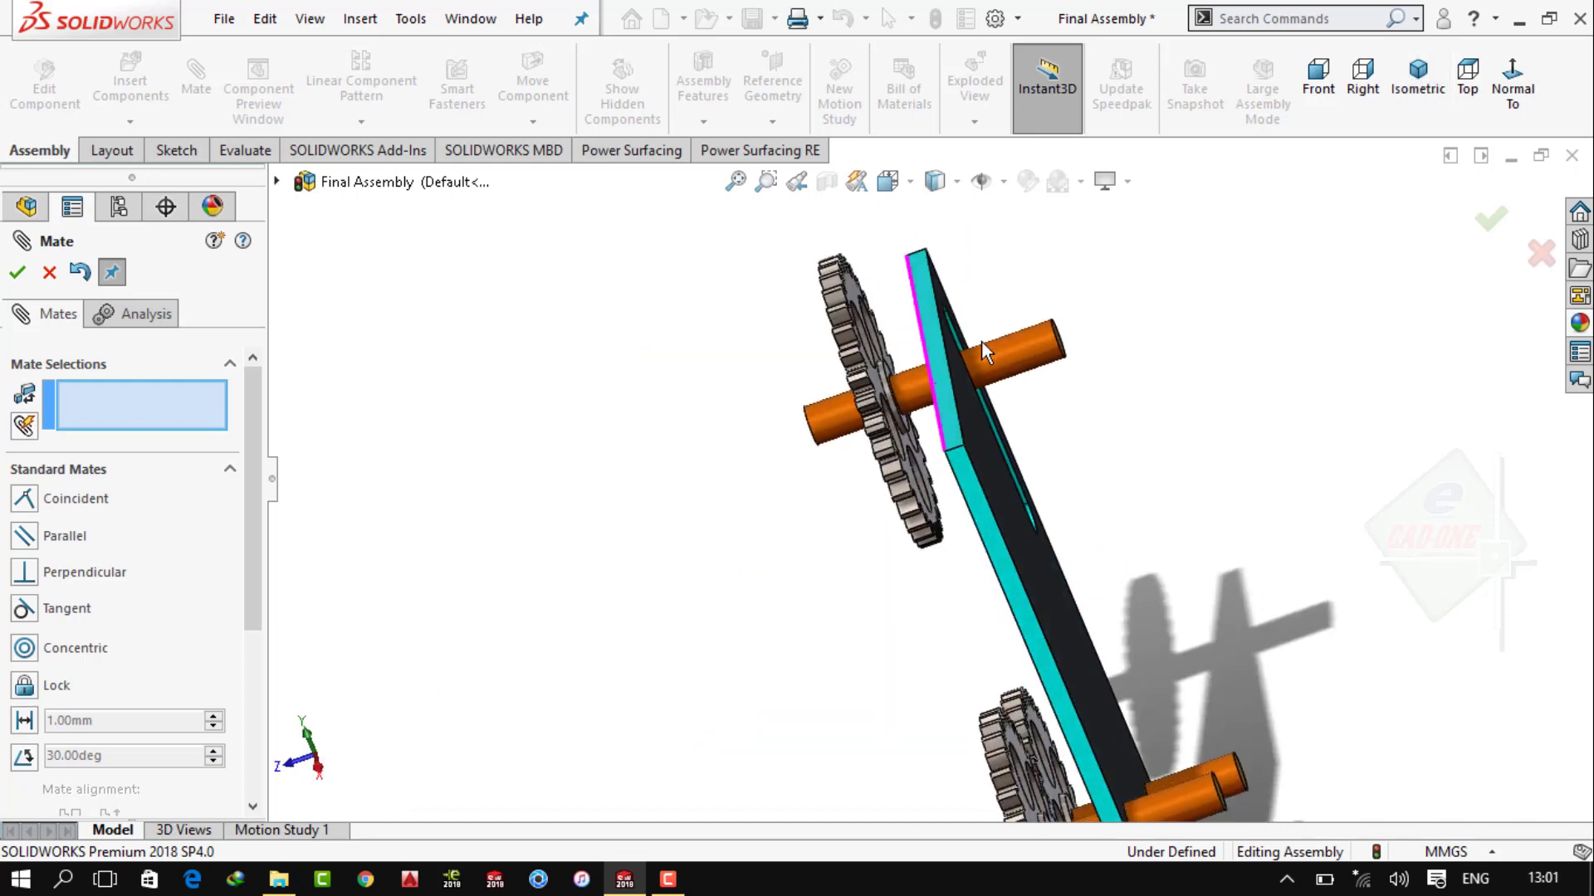
{"action": "scroll", "coordinate": [981, 340], "scroll_direction": "down", "scroll_amount": 3}
{"action": "scroll", "coordinate": [1048, 380], "scroll_direction": "down", "scroll_amount": 3}
{"action": "scroll", "coordinate": [955, 241], "scroll_direction": "down", "scroll_amount": 2}
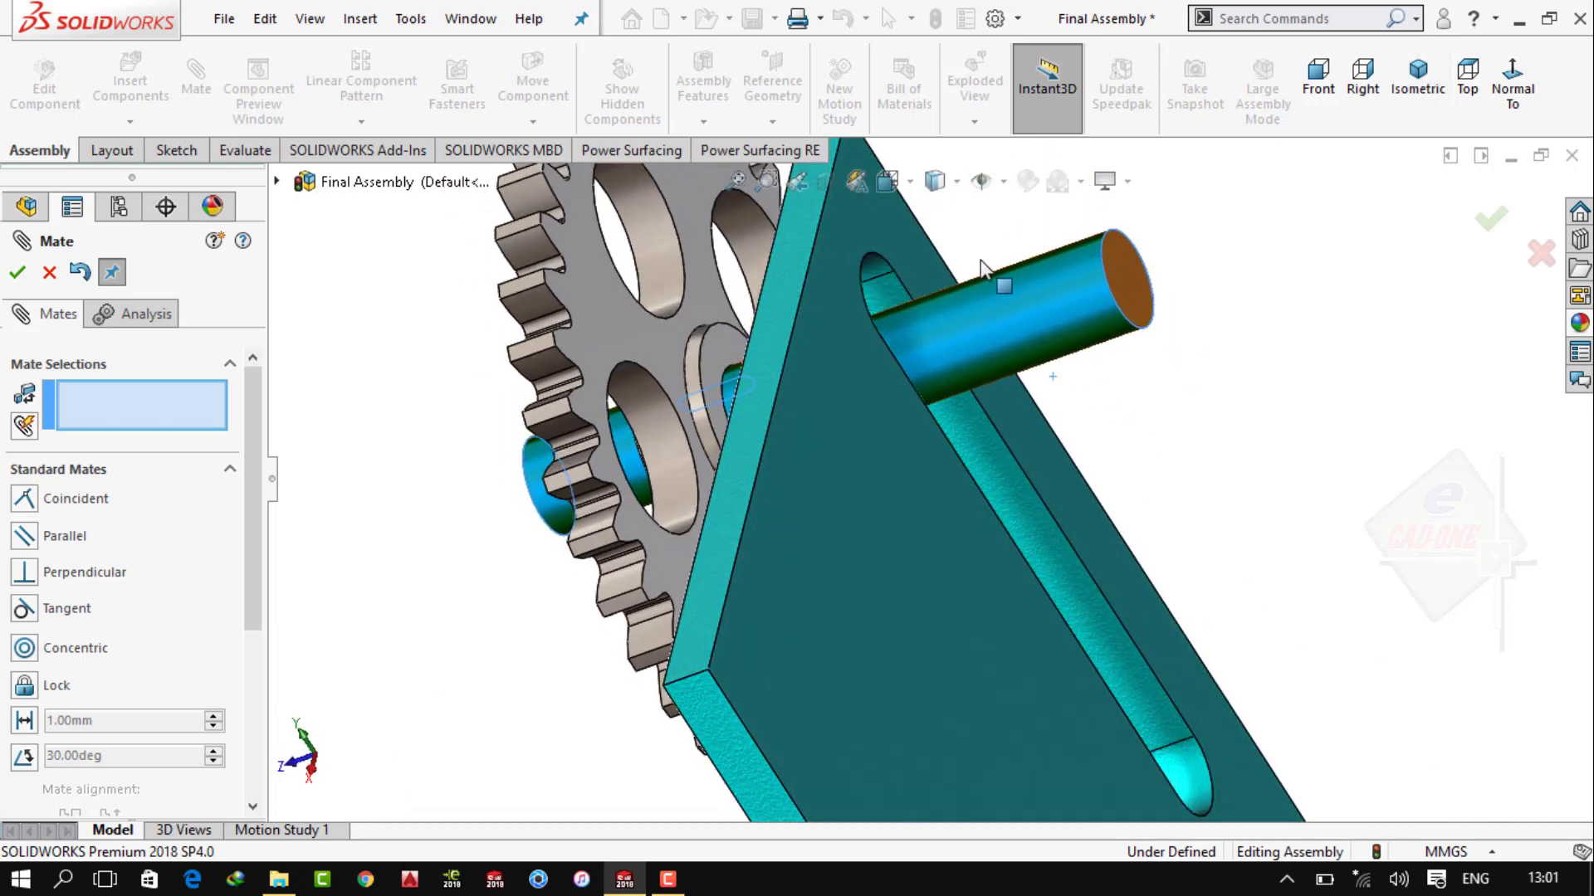
{"action": "left_click", "coordinate": [983, 274]}
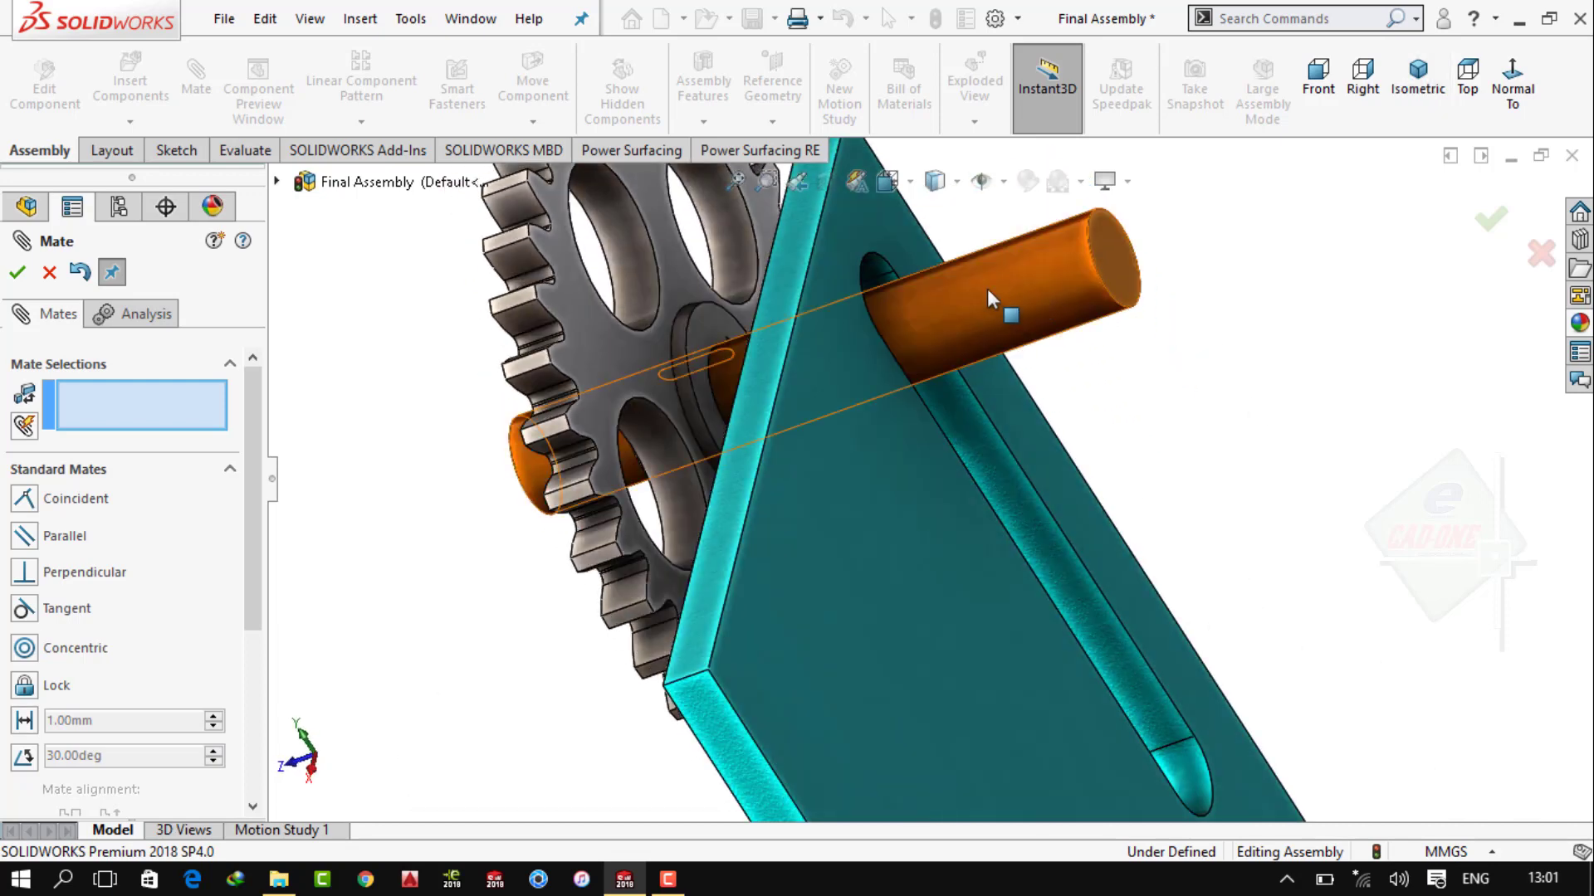
{"action": "left_click", "coordinate": [881, 271]}
{"action": "key", "text": "Return"}
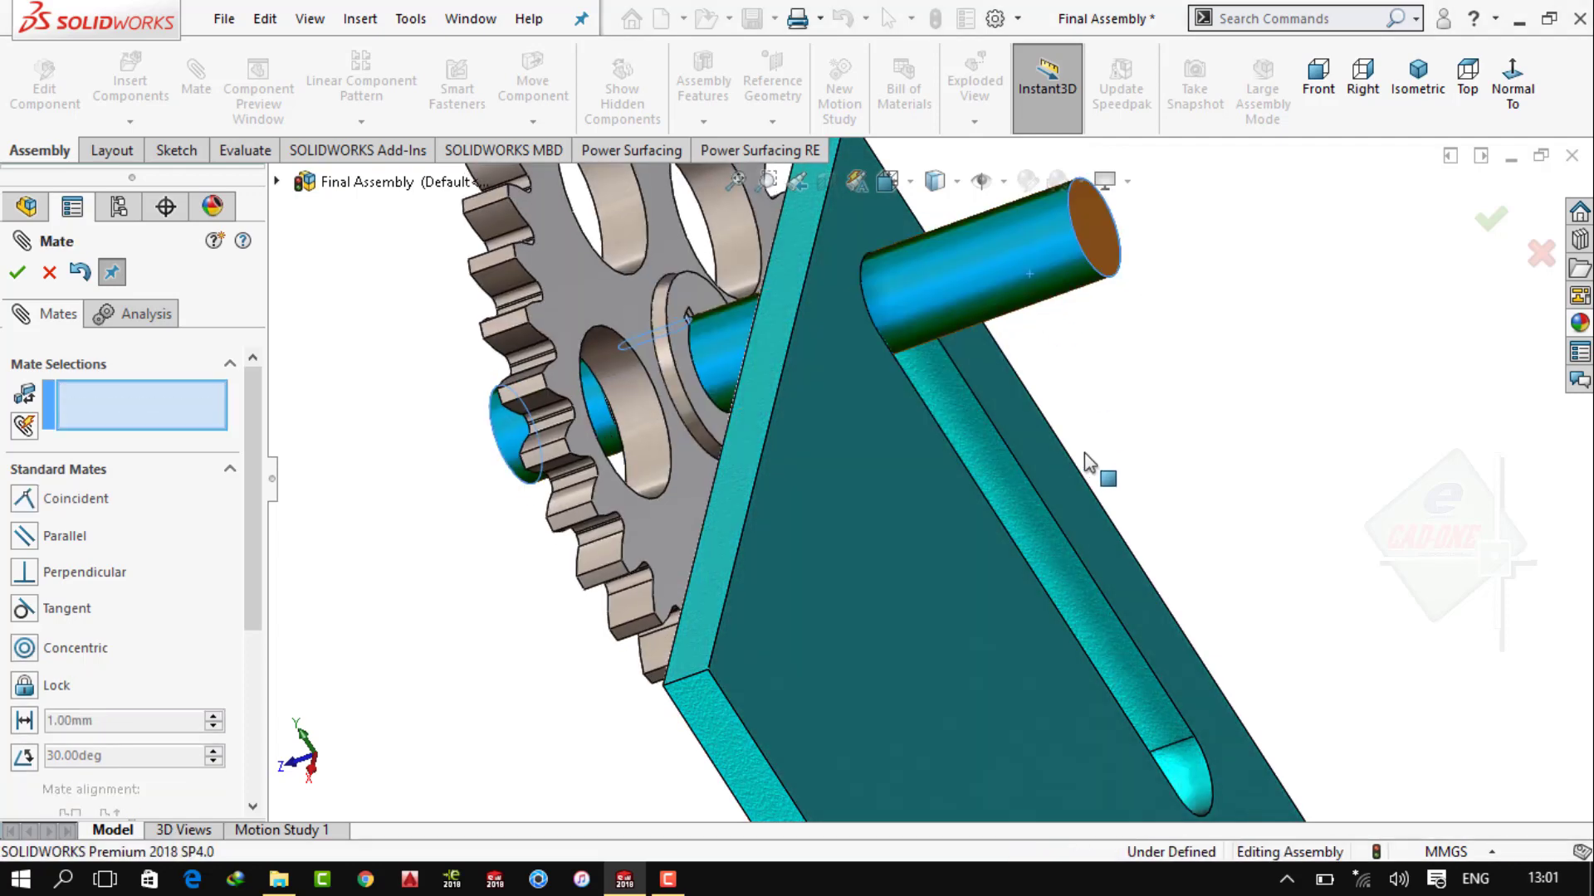
{"action": "left_click_drag", "start_coordinate": [1044, 310], "coordinate": [1039, 284]}
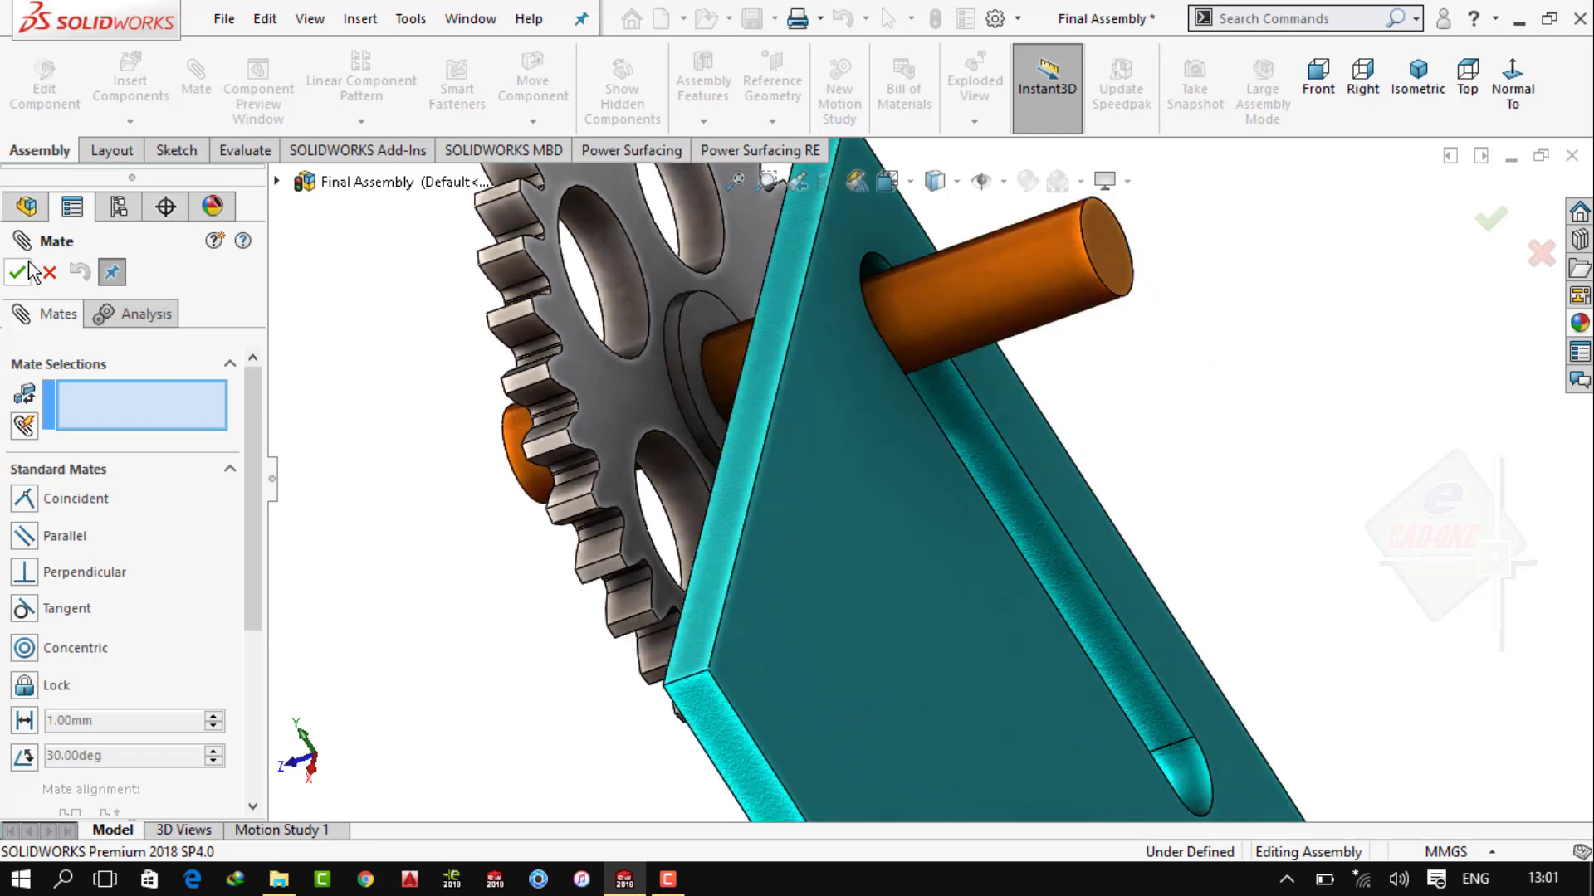
{"action": "left_click", "coordinate": [1491, 218]}
{"action": "left_click", "coordinate": [1418, 74]}
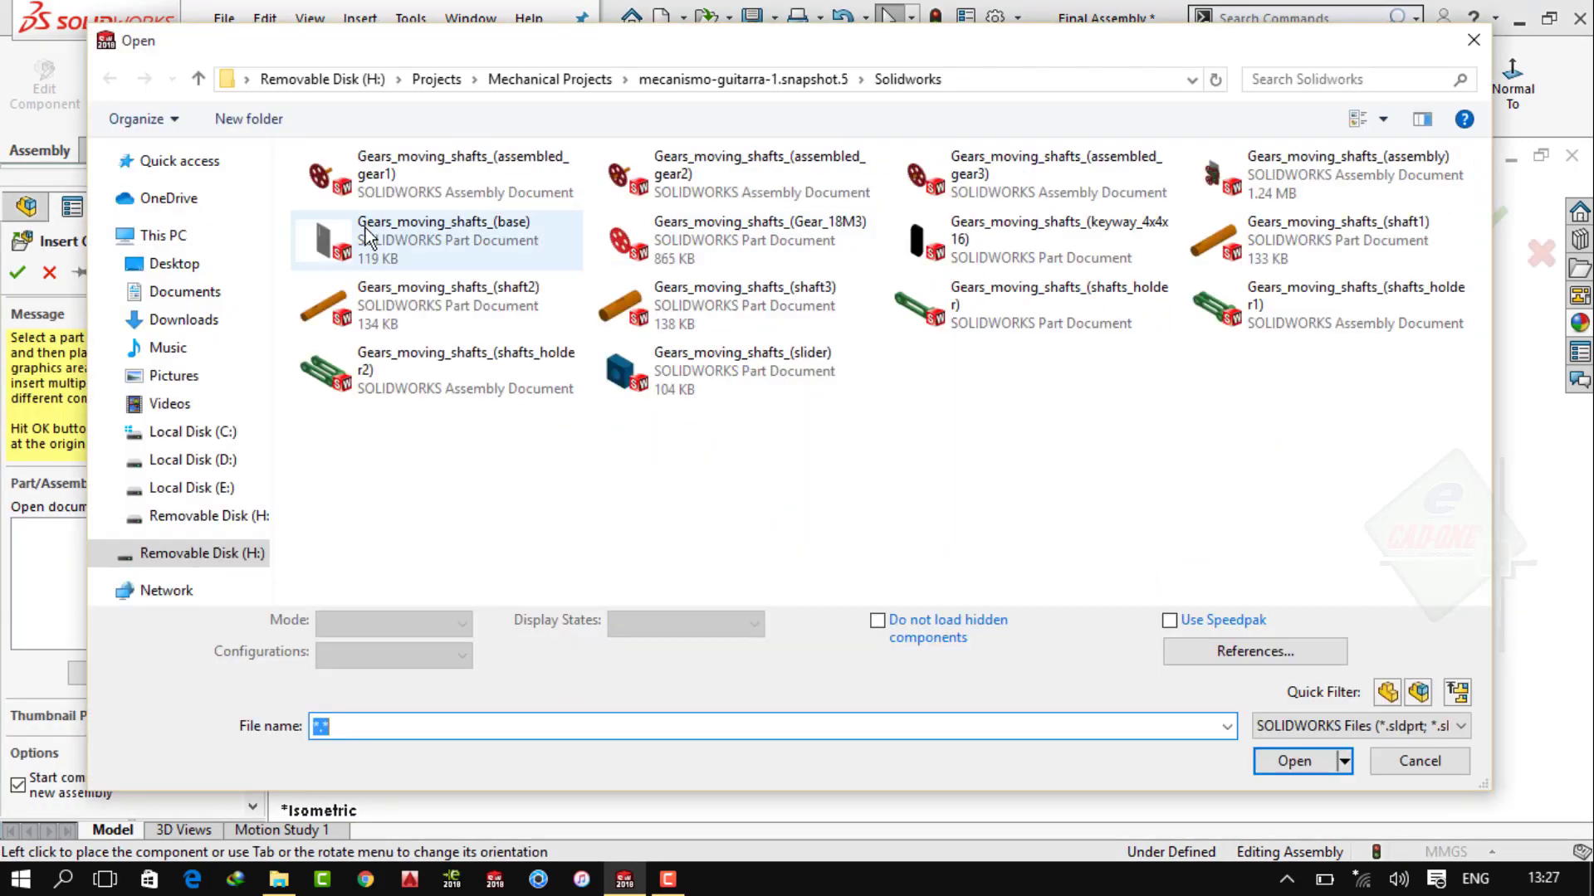
Insert the Assem6 gear unit from the Desktop into the assembly
{"action": "left_click", "coordinate": [174, 263]}
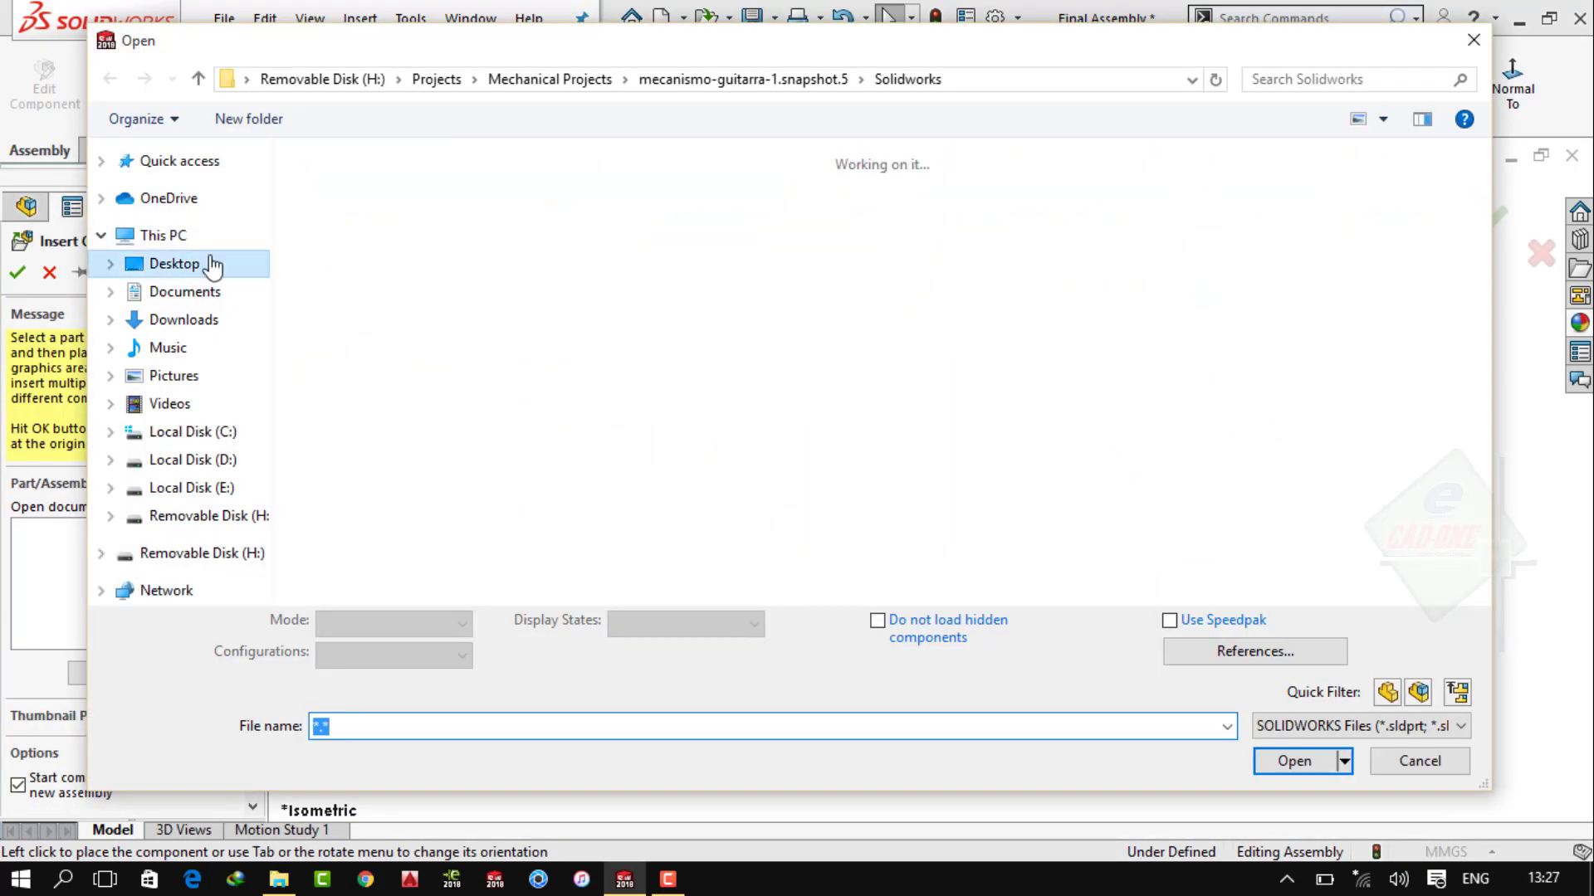
{"action": "double_click", "coordinate": [1161, 253]}
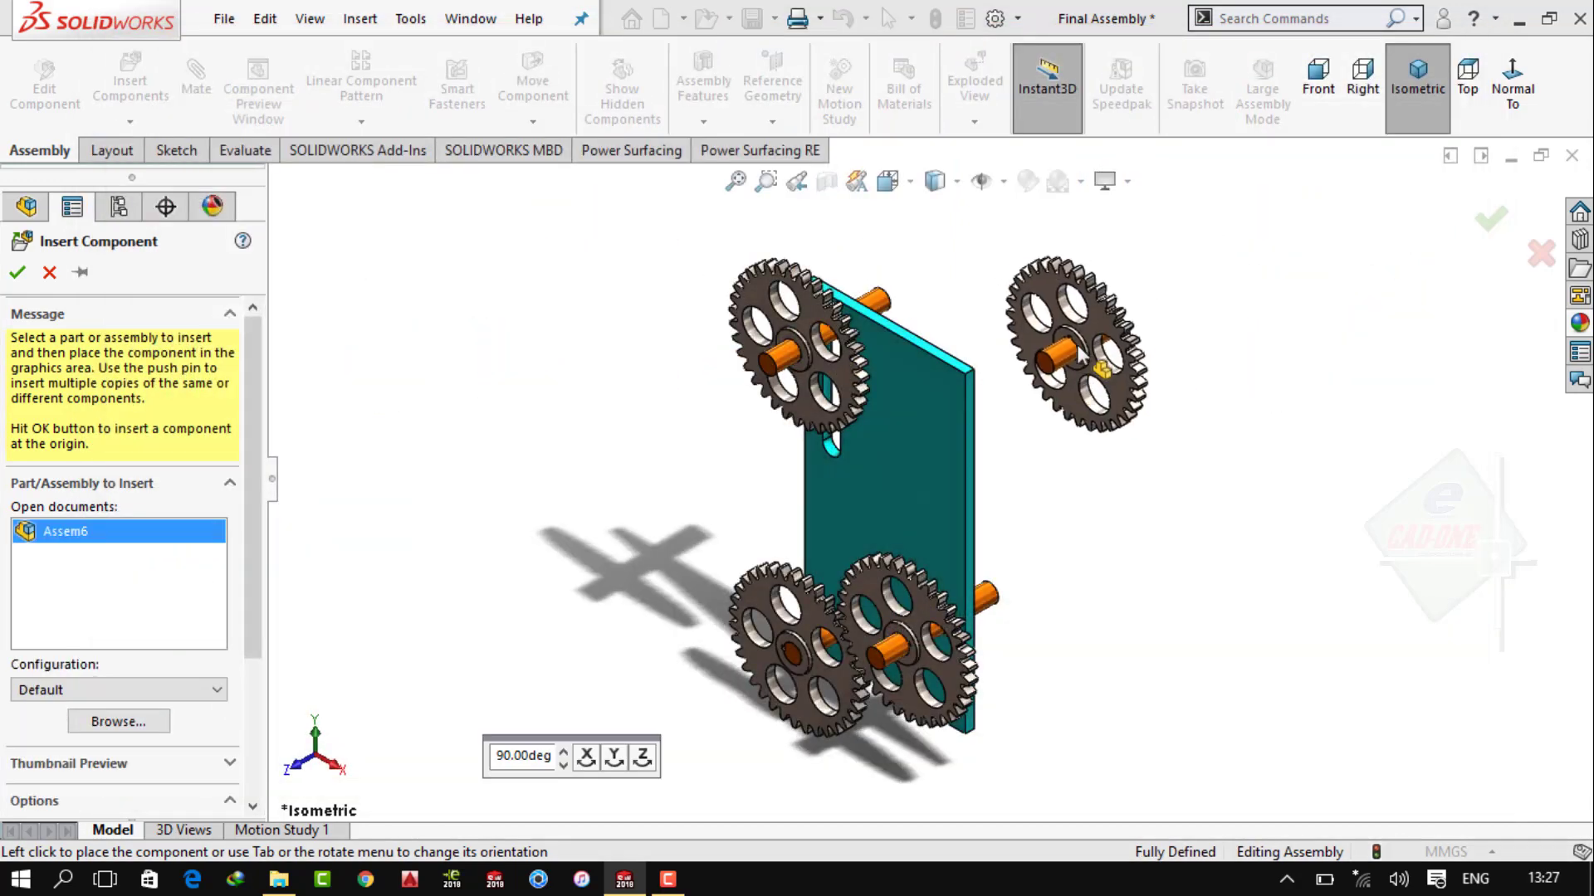
{"action": "left_click", "coordinate": [1103, 384]}
{"action": "scroll", "coordinate": [1066, 402], "scroll_direction": "down", "scroll_amount": 2}
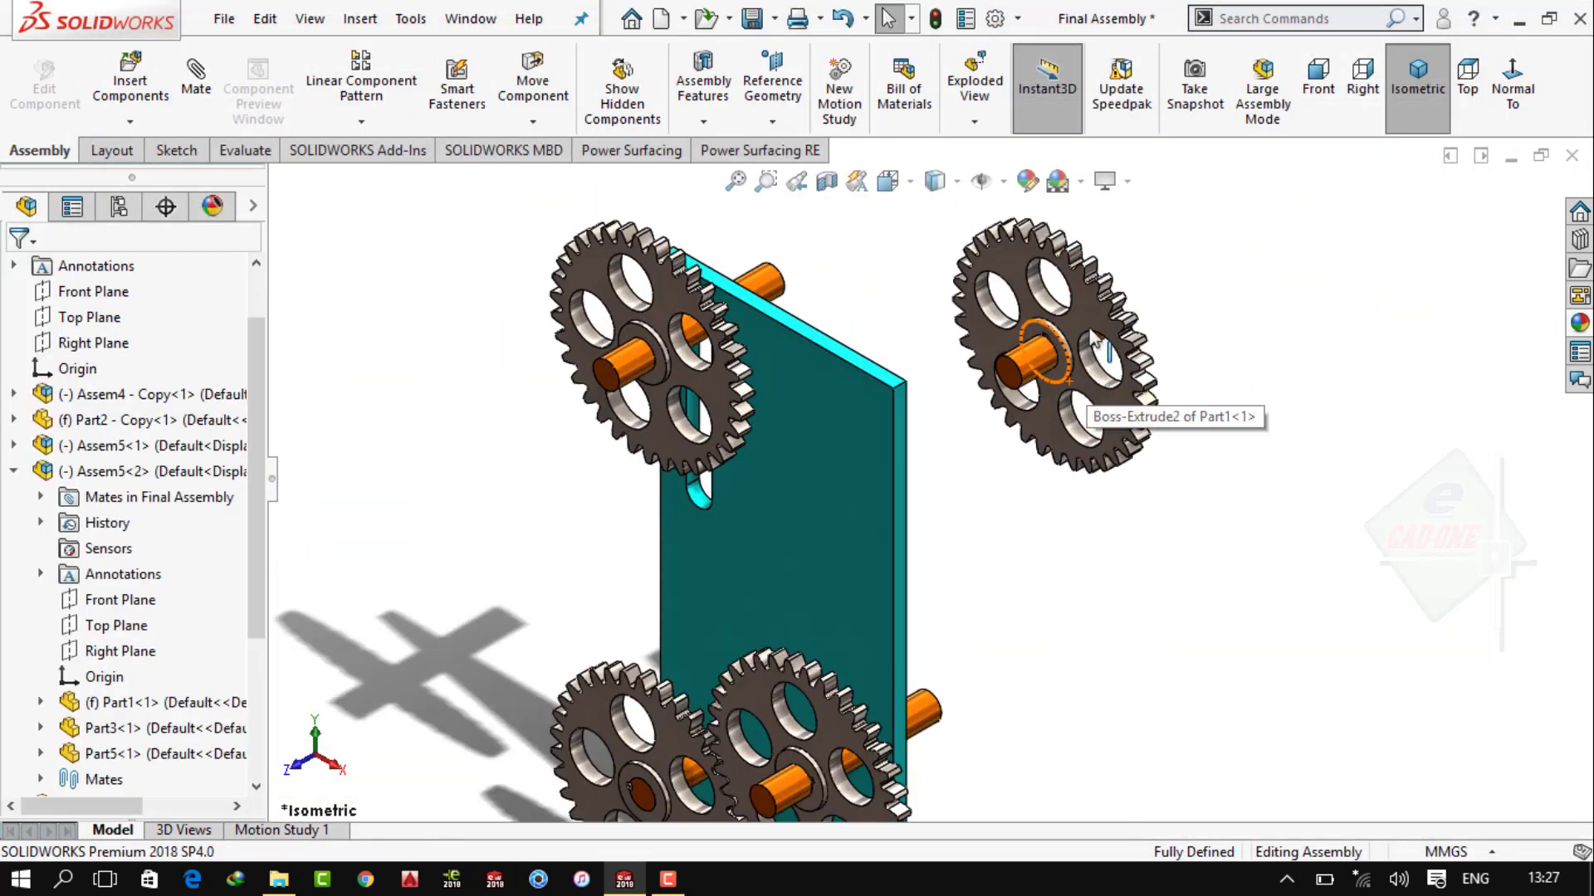
Mate Assem6's face coincident with the neighbouring Assem5 gear unit's face
{"action": "left_click", "coordinate": [1058, 398]}
{"action": "left_click", "coordinate": [196, 79]}
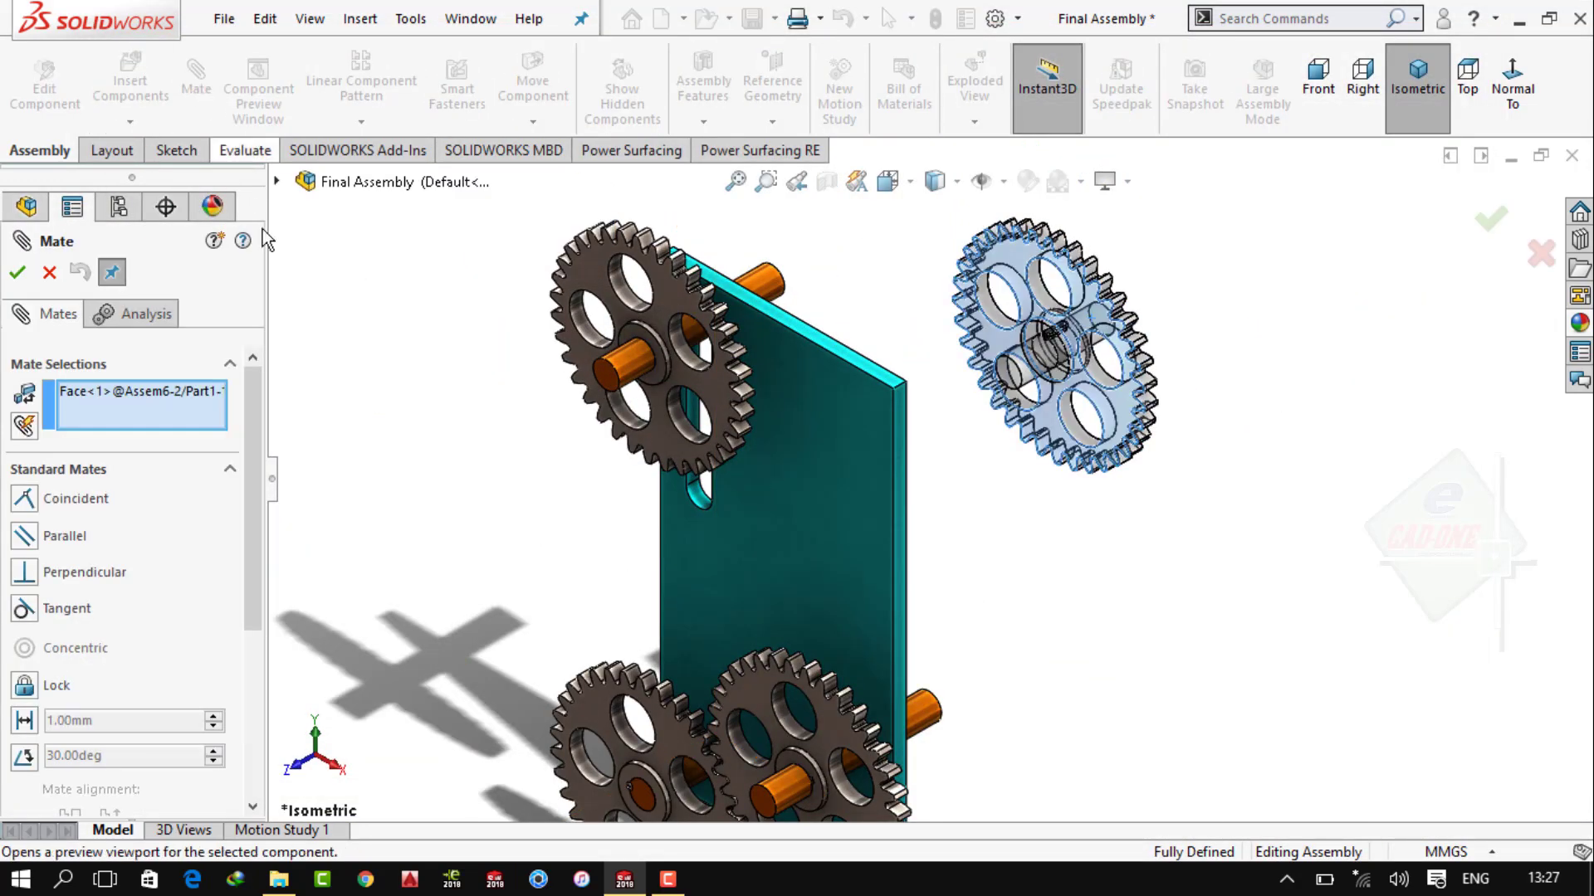
{"action": "left_click", "coordinate": [727, 408]}
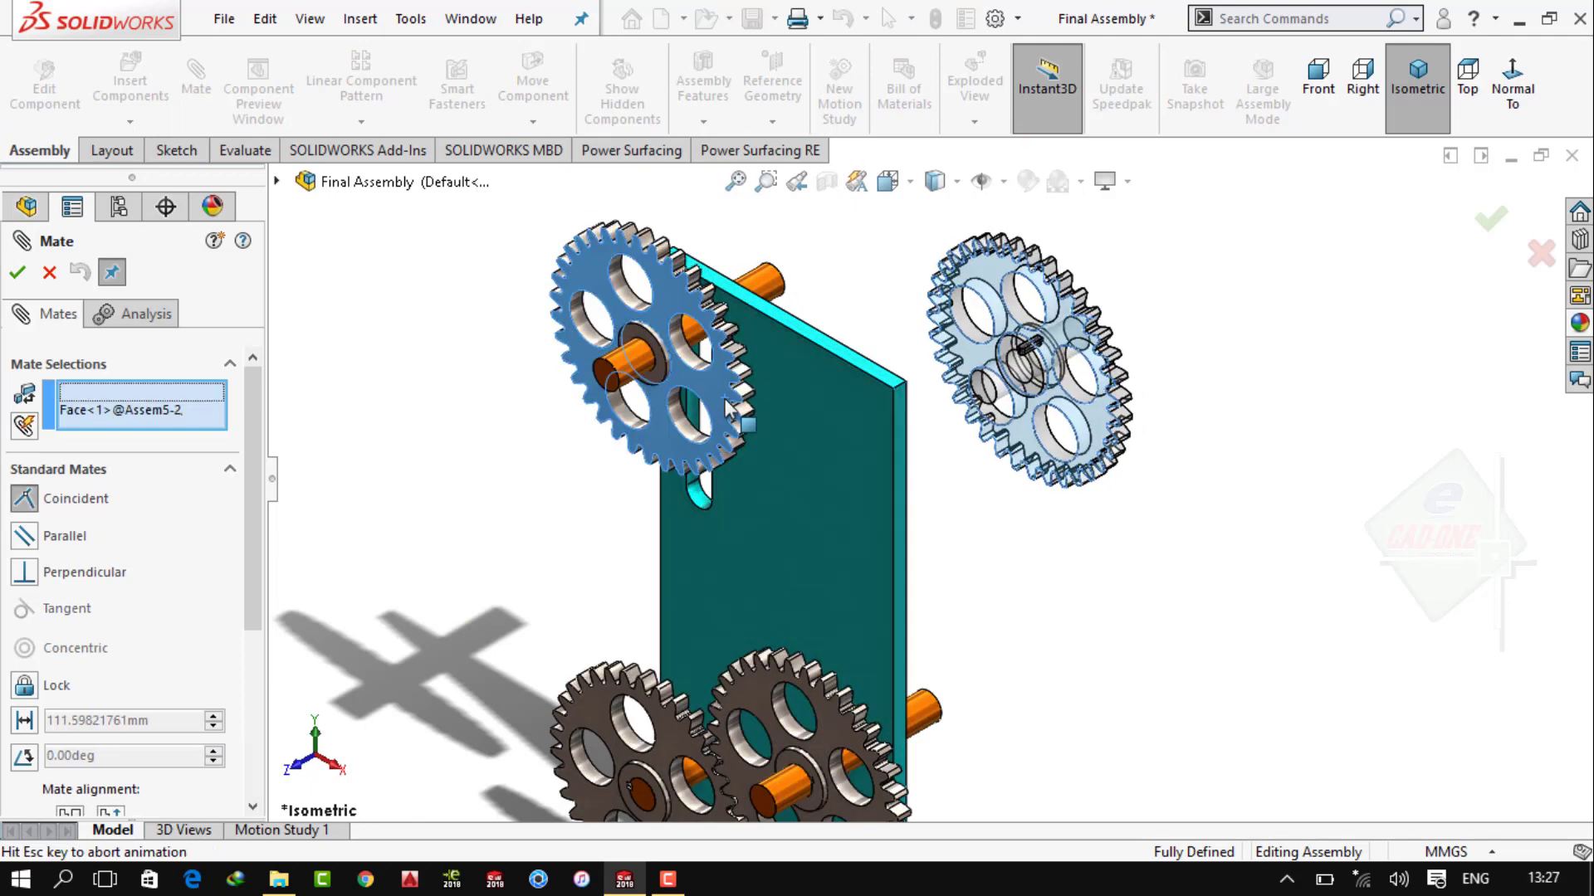
{"action": "left_click", "coordinate": [696, 370]}
Check the new gear's placement from right, top and isometric views, then close mating
{"action": "mouse_move", "coordinate": [832, 415]}
{"action": "middle_mouse_down"}
{"action": "mouse_move", "coordinate": [990, 287]}
{"action": "mouse_move", "coordinate": [1029, 345]}
{"action": "middle_mouse_up"}
{"action": "scroll", "coordinate": [1032, 445], "scroll_direction": "down", "scroll_amount": 3}
{"action": "scroll", "coordinate": [1112, 357], "scroll_direction": "down", "scroll_amount": 2}
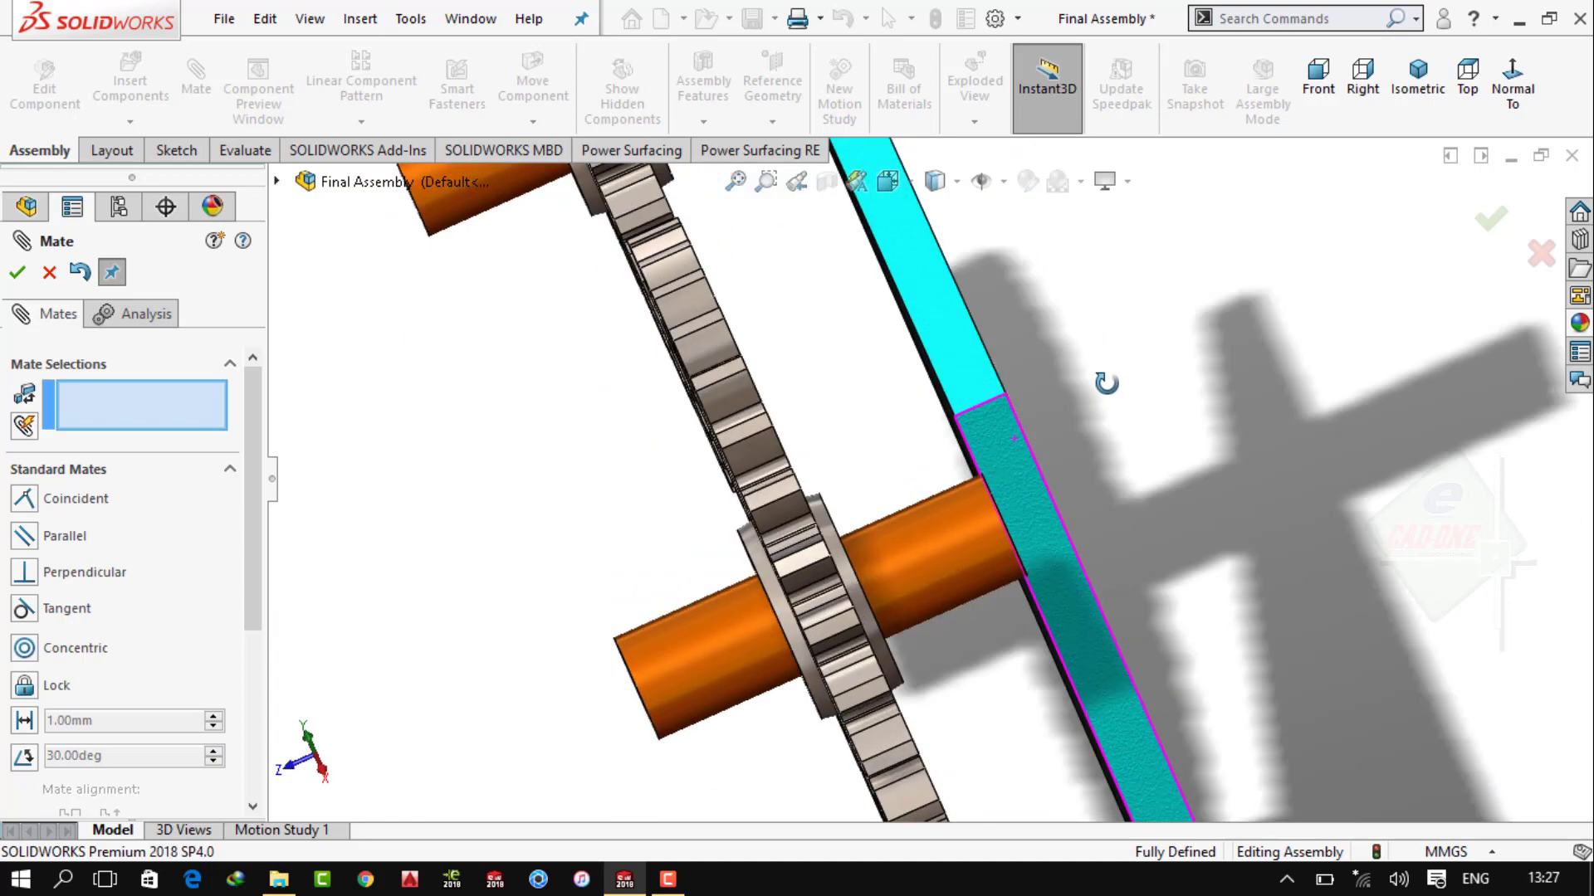
{"action": "scroll", "coordinate": [1119, 441], "scroll_direction": "down", "scroll_amount": 2}
{"action": "scroll", "coordinate": [1119, 441], "scroll_direction": "up", "scroll_amount": 3}
{"action": "middle_click_drag", "start_coordinate": [1124, 481], "coordinate": [1160, 434]}
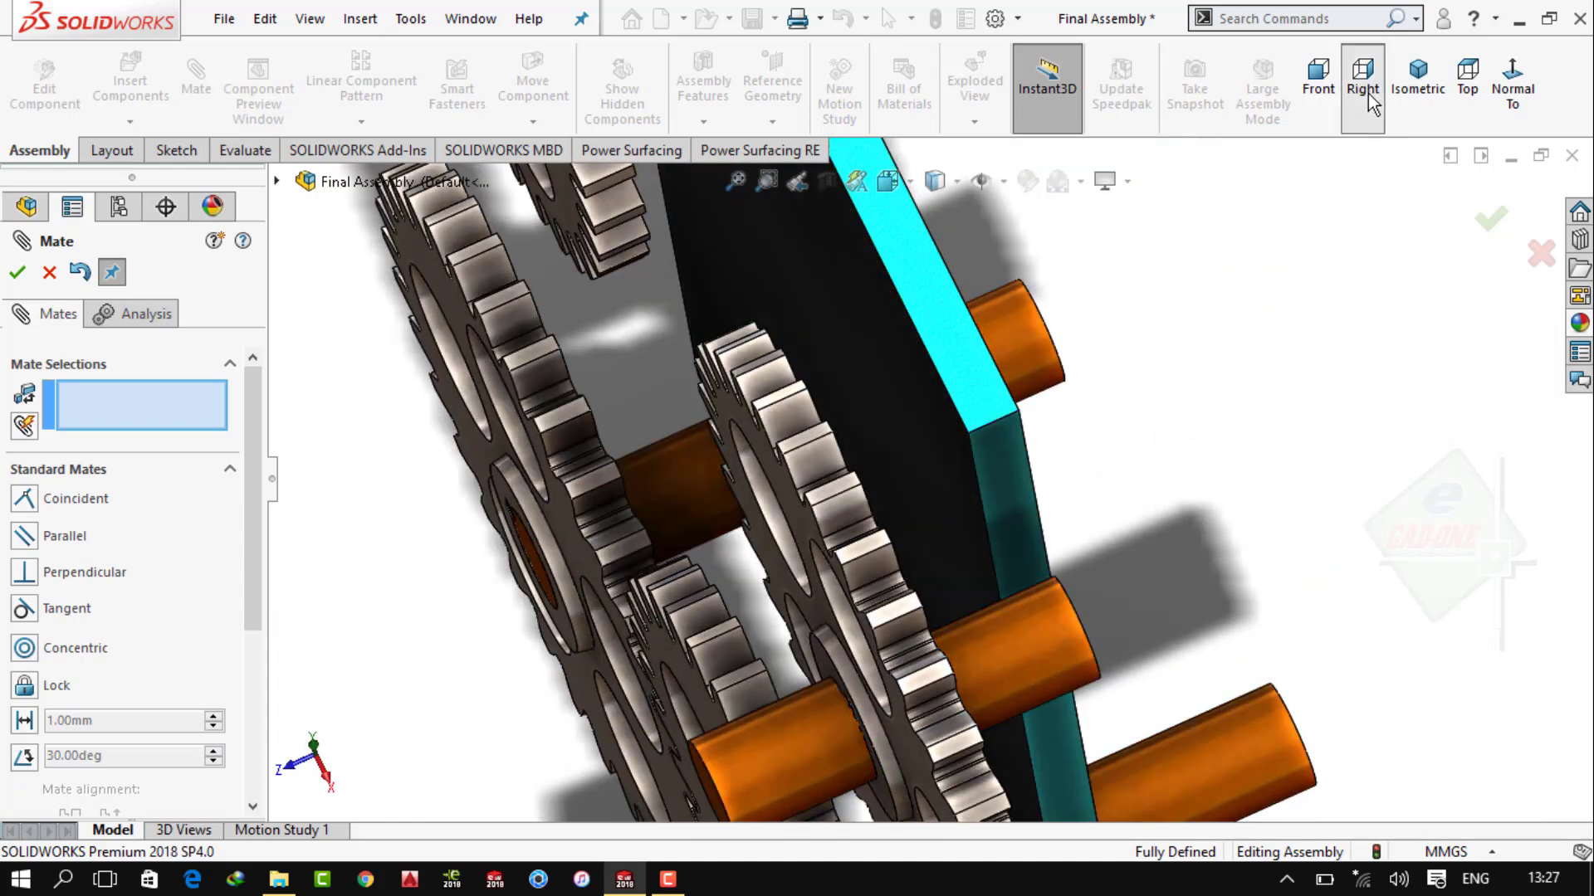
{"action": "left_click", "coordinate": [1362, 74]}
{"action": "left_click", "coordinate": [1468, 83]}
{"action": "left_click", "coordinate": [1416, 74]}
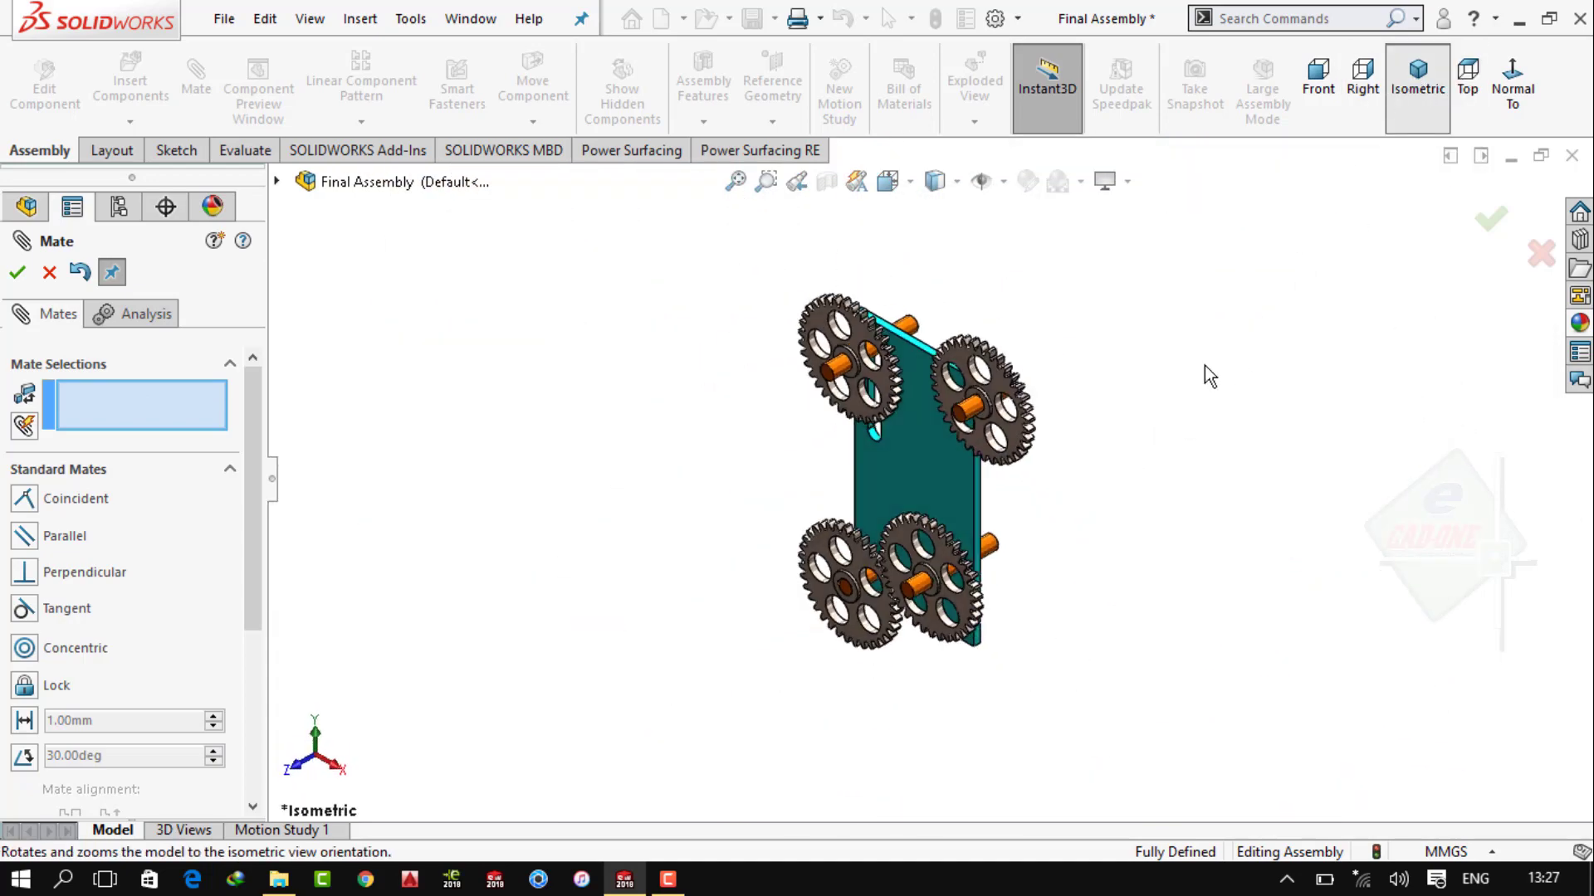
{"action": "left_click", "coordinate": [49, 272]}
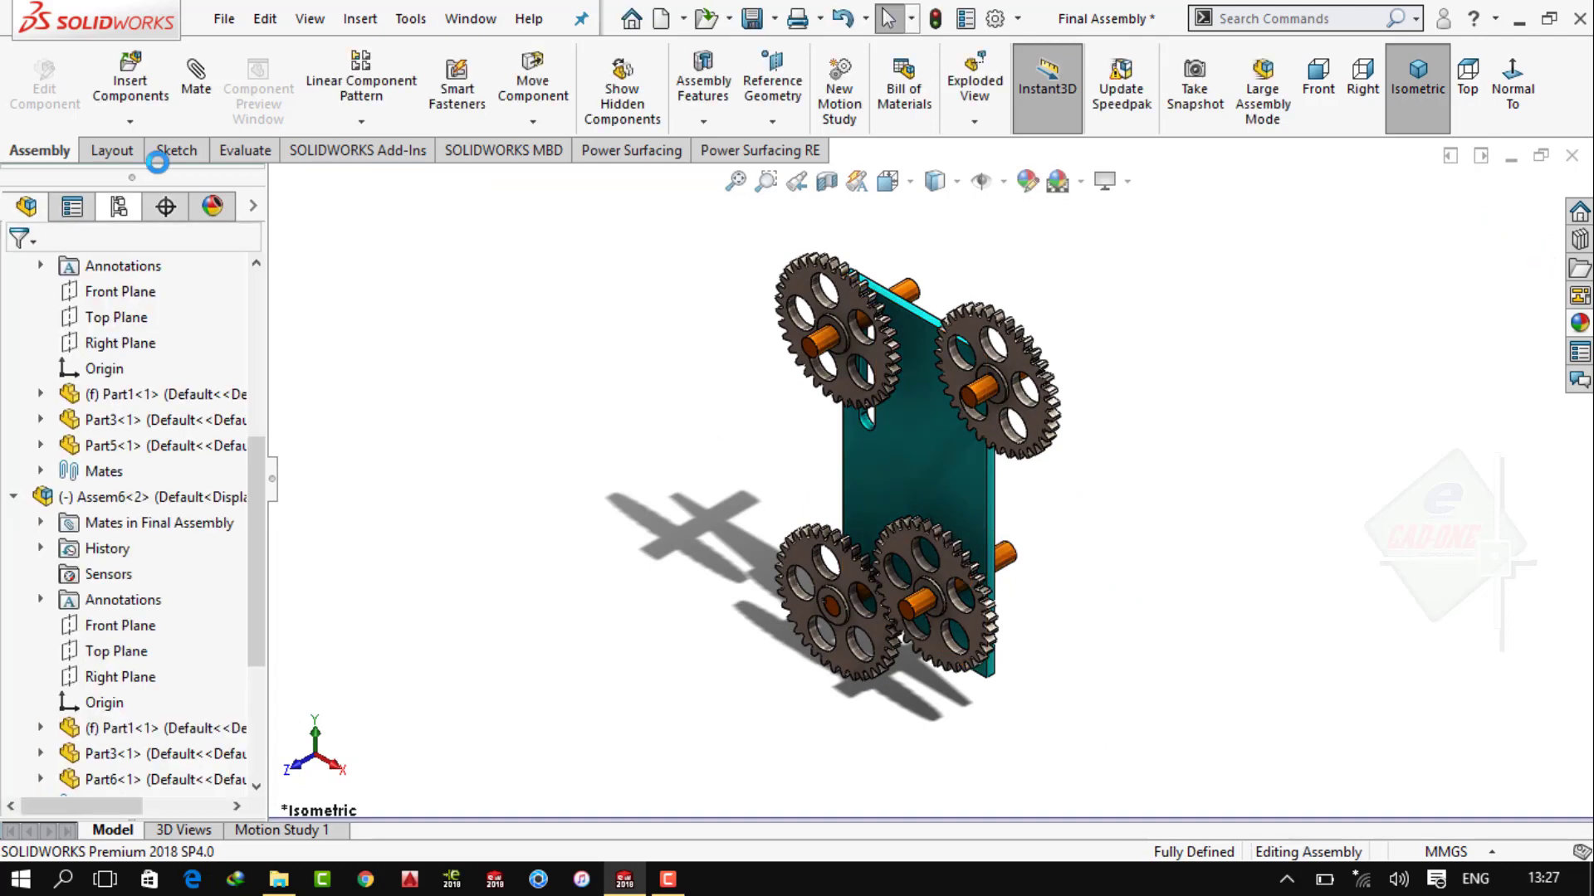
Insert the Assem1 link arm and place it beside the plate
{"action": "left_click", "coordinate": [197, 83]}
{"action": "left_click", "coordinate": [130, 83]}
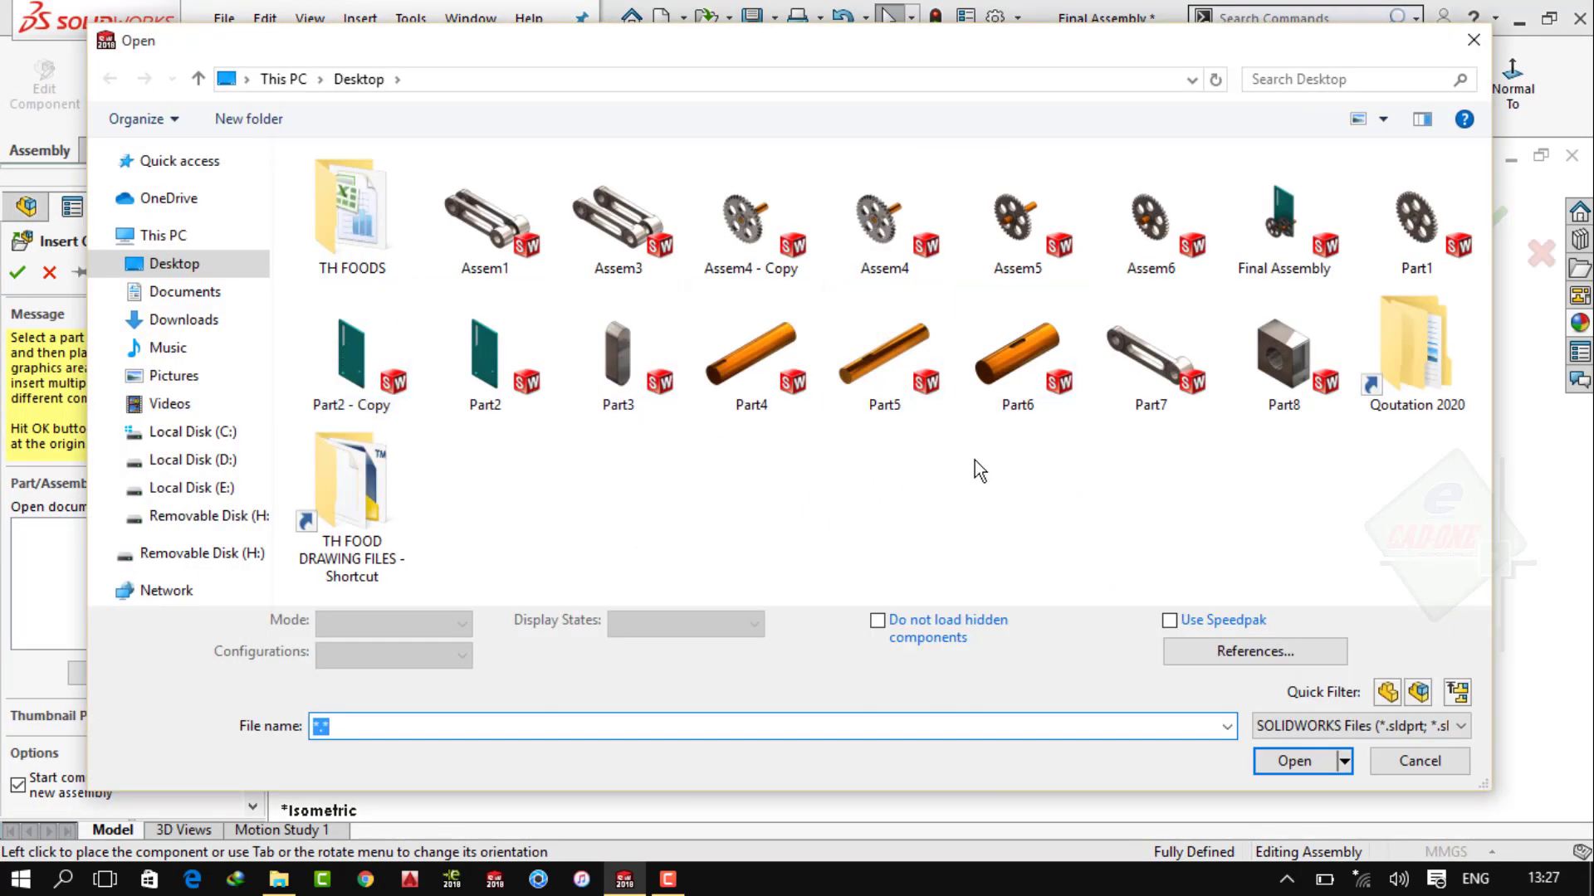
{"action": "left_click", "coordinate": [504, 249]}
{"action": "left_click", "coordinate": [1295, 757]}
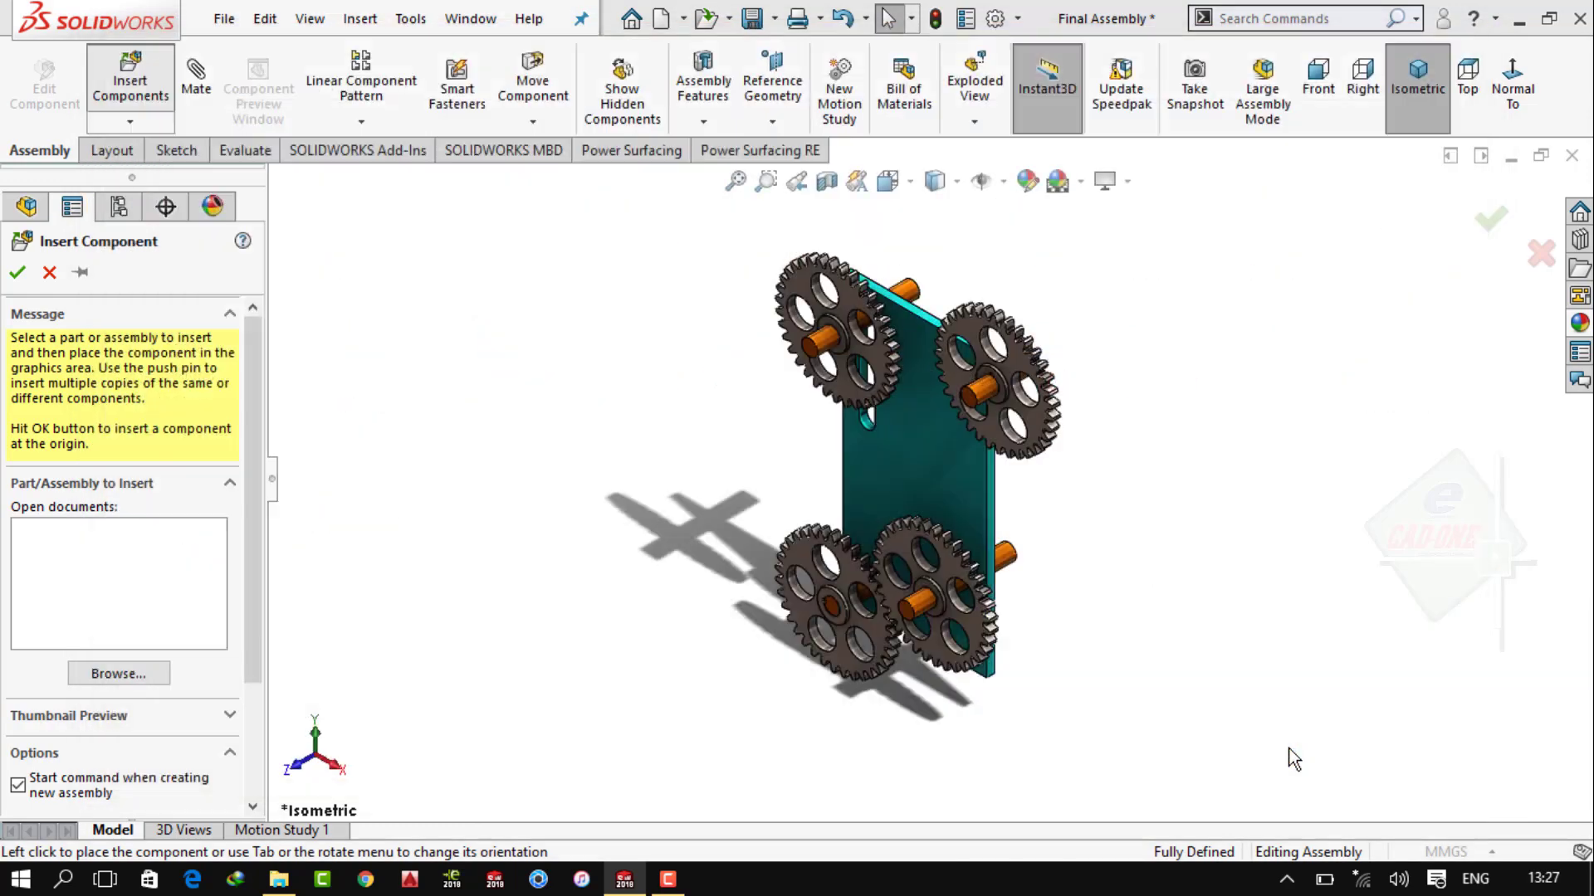
{"action": "left_click", "coordinate": [1195, 660]}
{"action": "scroll", "coordinate": [1208, 656], "scroll_direction": "down", "scroll_amount": 3}
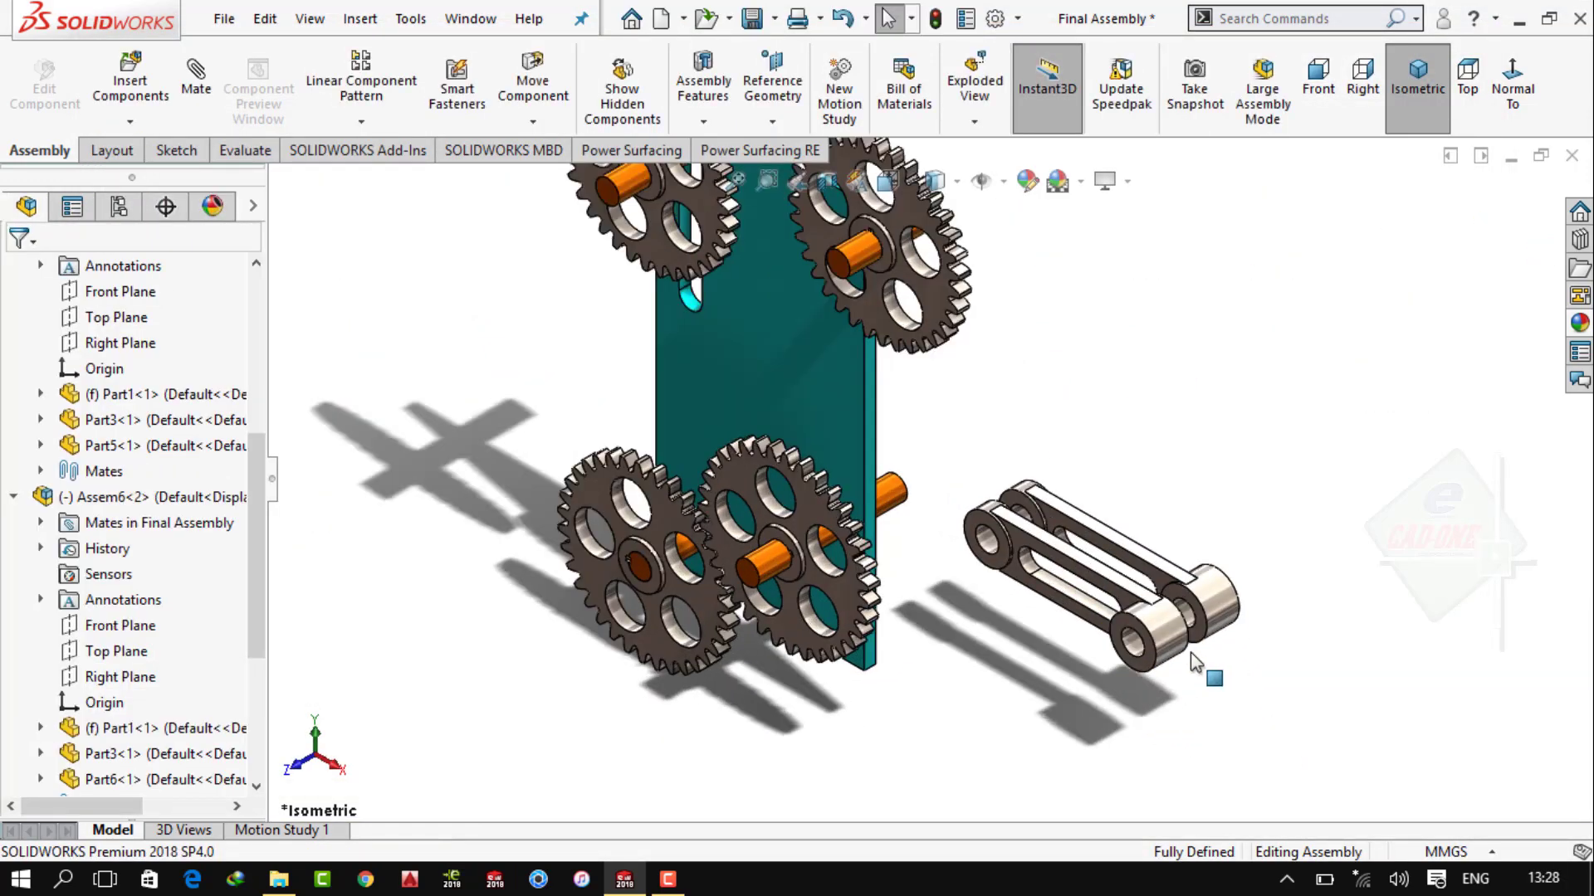
Rotate the Assem1 link arm to stand upright
{"action": "left_click", "coordinate": [533, 121]}
{"action": "left_click", "coordinate": [572, 175]}
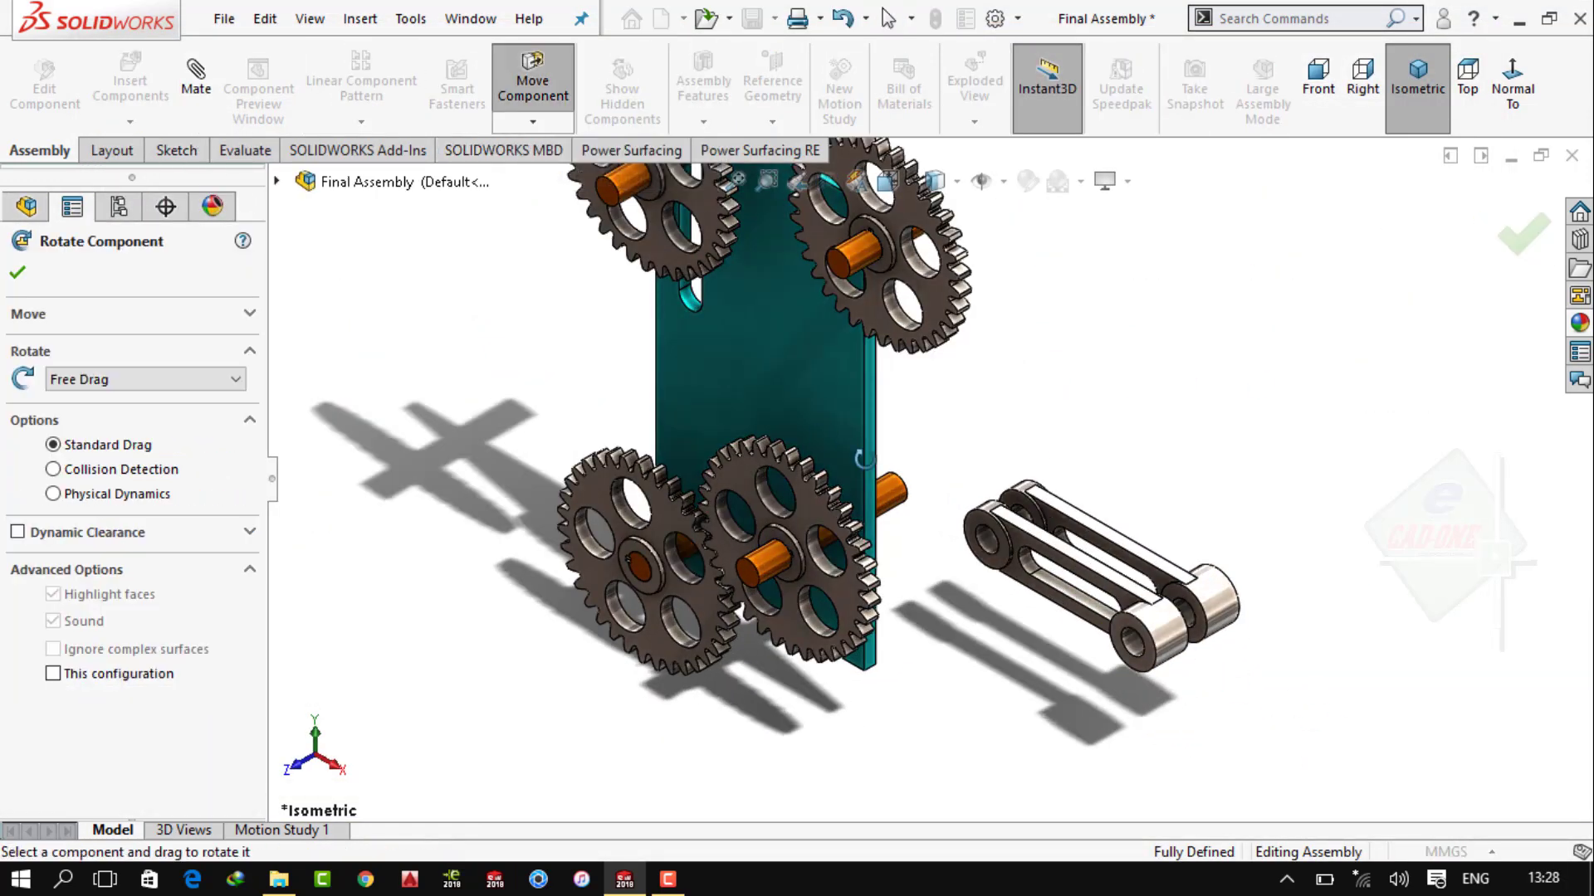
{"action": "mouse_move", "coordinate": [987, 534]}
{"action": "left_mouse_down"}
{"action": "mouse_move", "coordinate": [1060, 518]}
{"action": "mouse_move", "coordinate": [953, 630]}
{"action": "left_mouse_up"}
{"action": "left_click", "coordinate": [17, 272]}
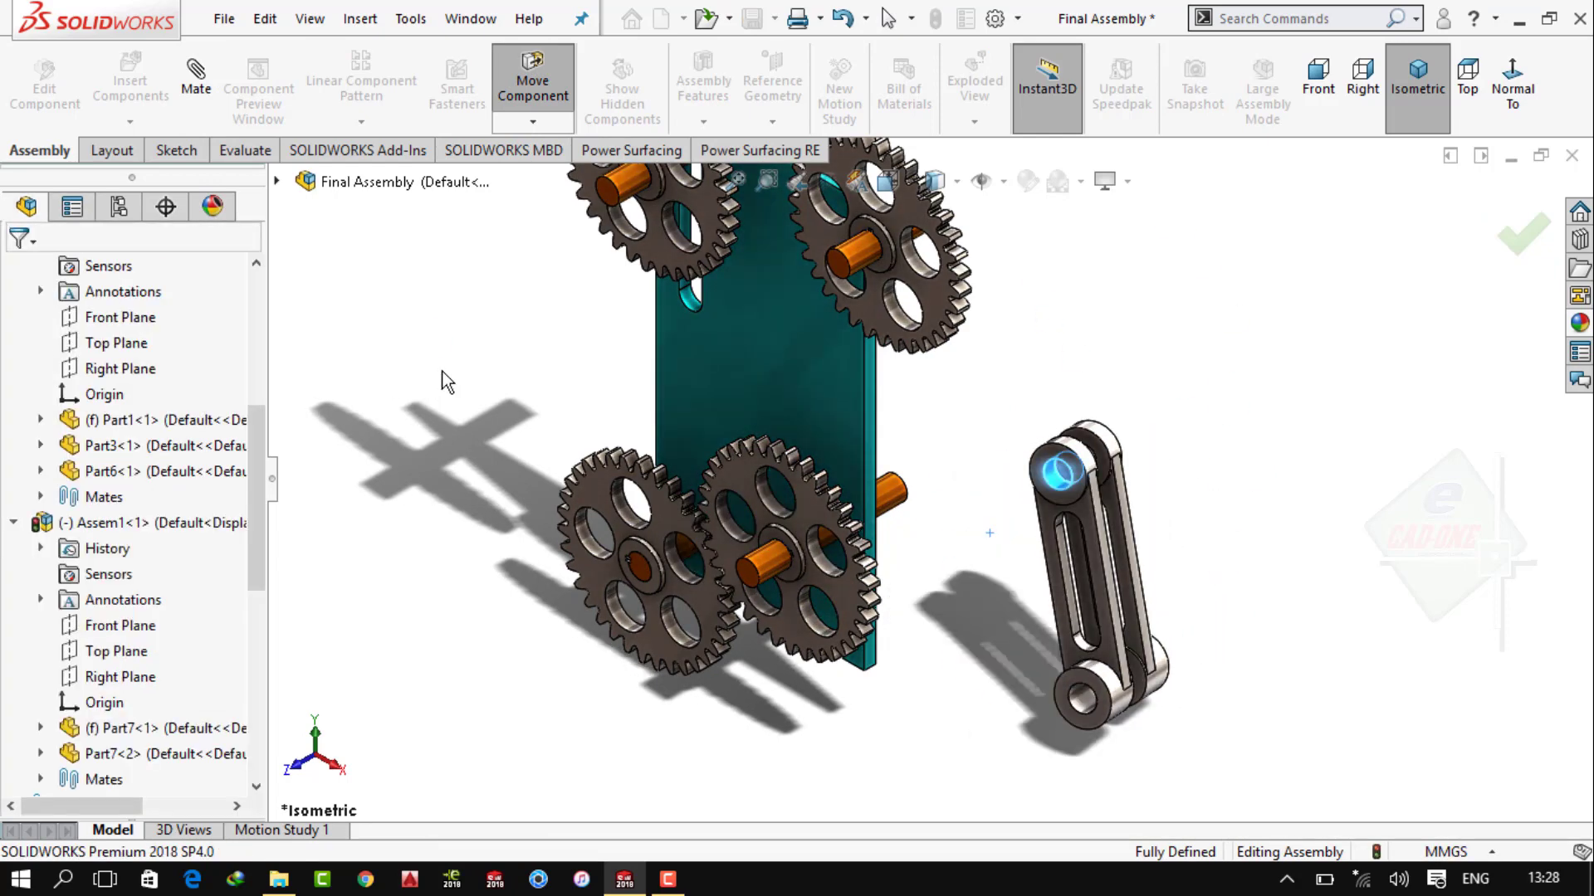
{"action": "scroll", "coordinate": [1205, 715], "scroll_direction": "down", "scroll_amount": 2}
Mate the link's boss concentric with an orange shaft and coincident with its end face
{"action": "left_click", "coordinate": [196, 79]}
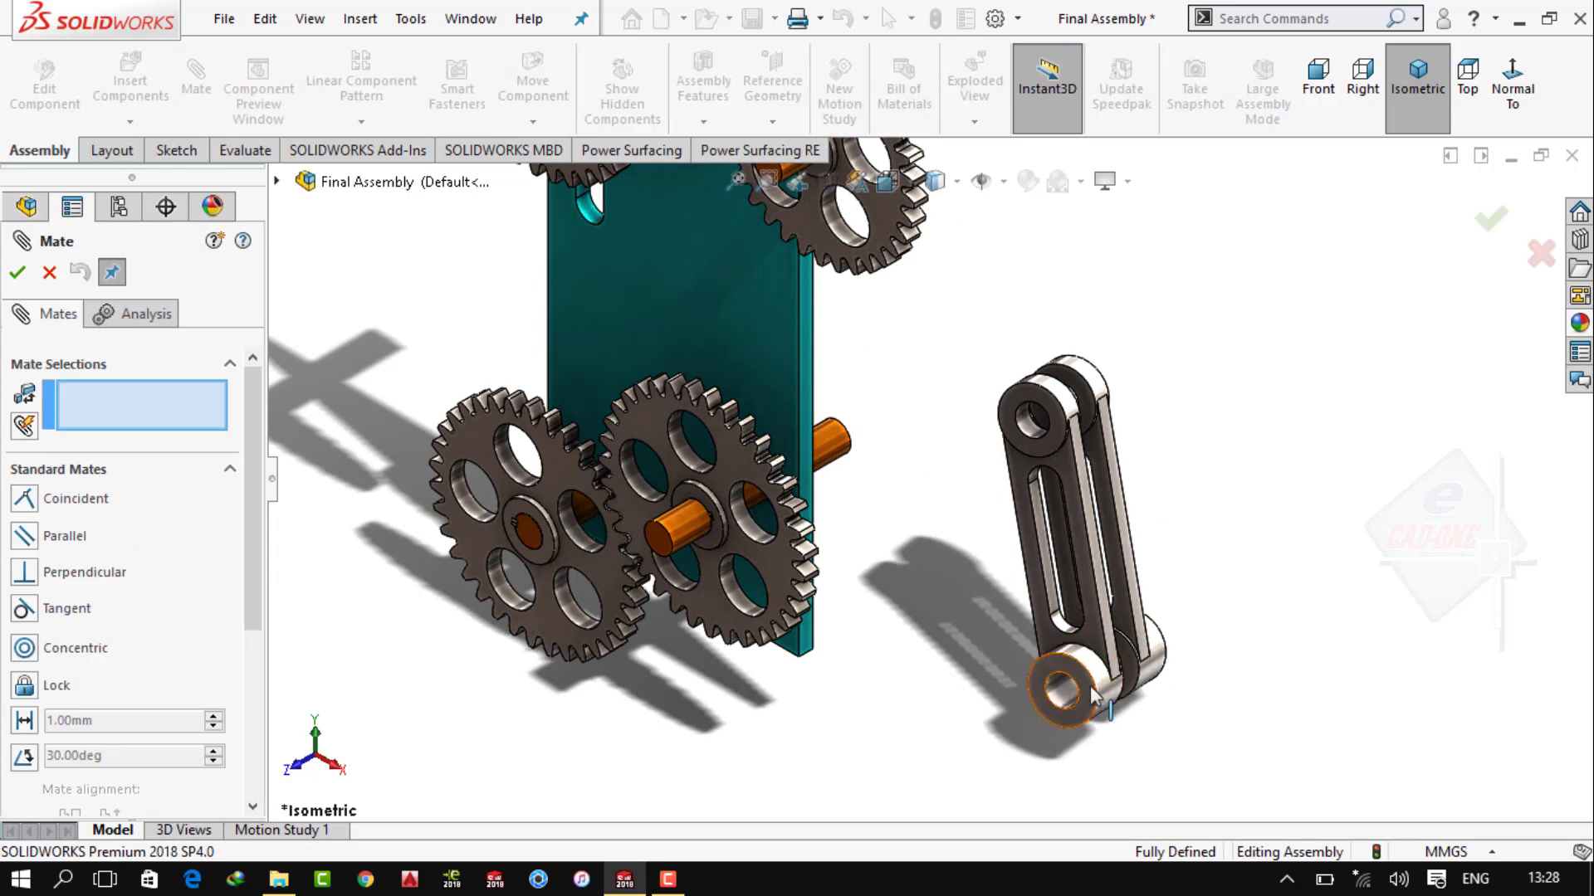
{"action": "left_click", "coordinate": [1063, 700]}
{"action": "left_click", "coordinate": [711, 539]}
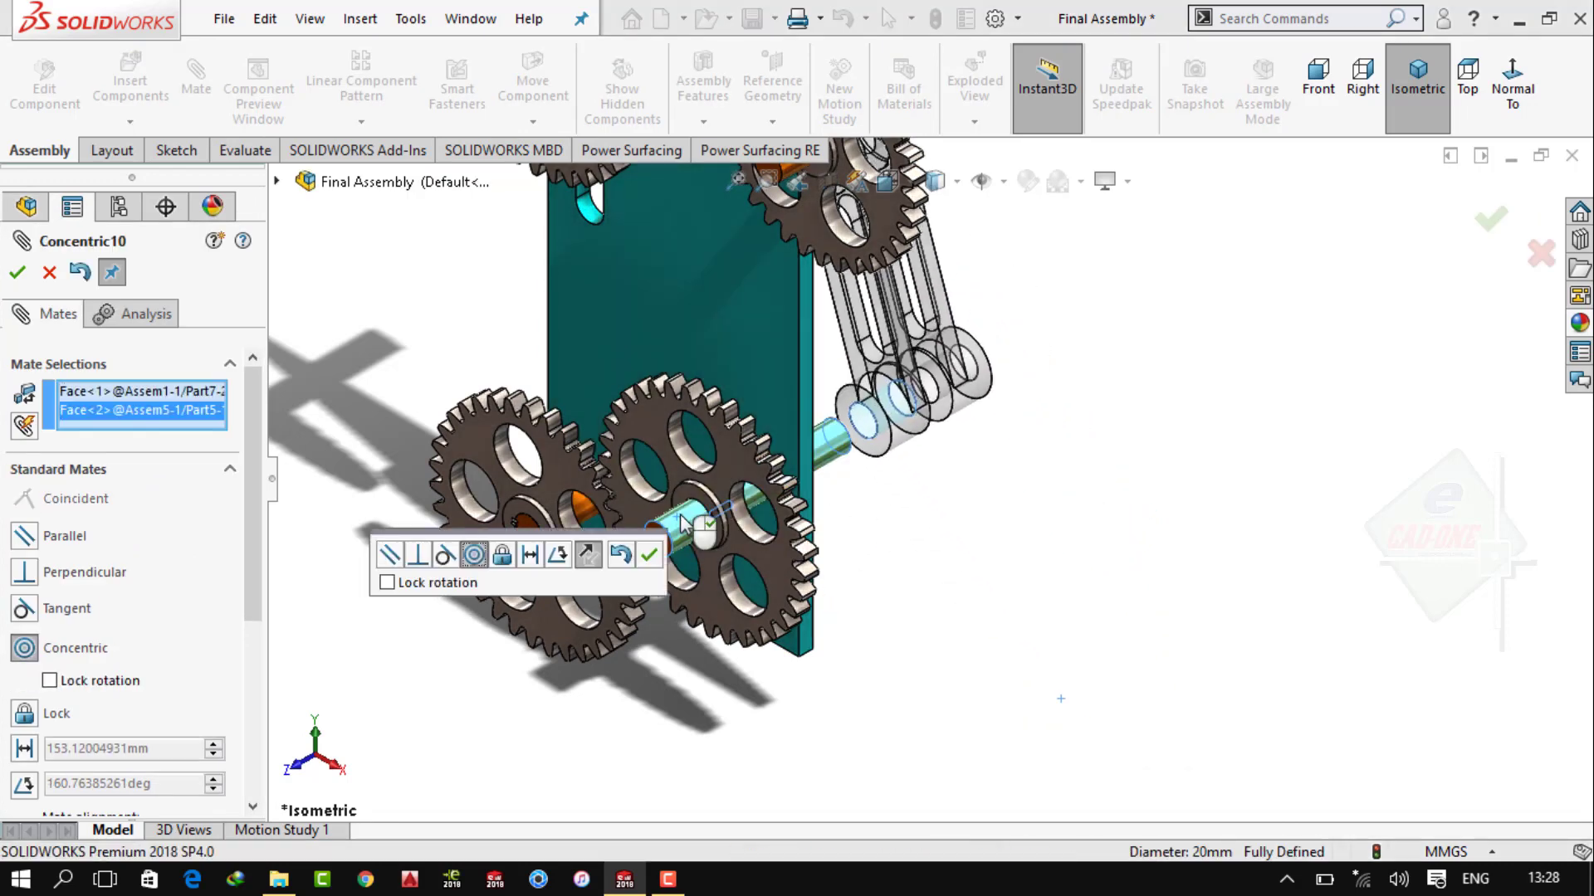
{"action": "left_click", "coordinate": [649, 555]}
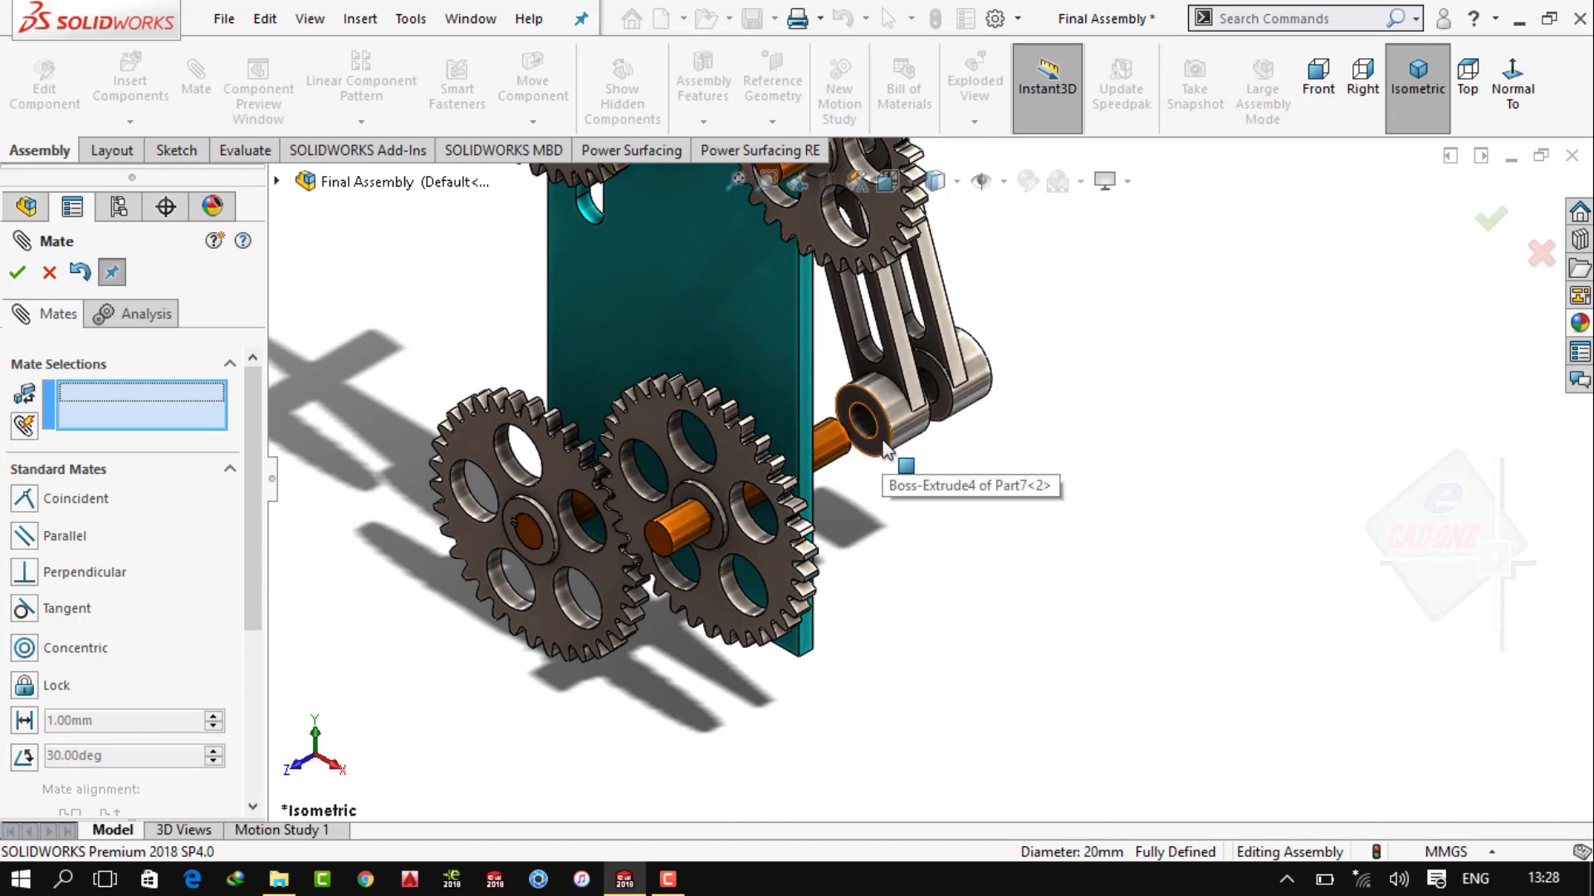
{"action": "left_click", "coordinate": [885, 448]}
{"action": "left_click", "coordinate": [664, 544]}
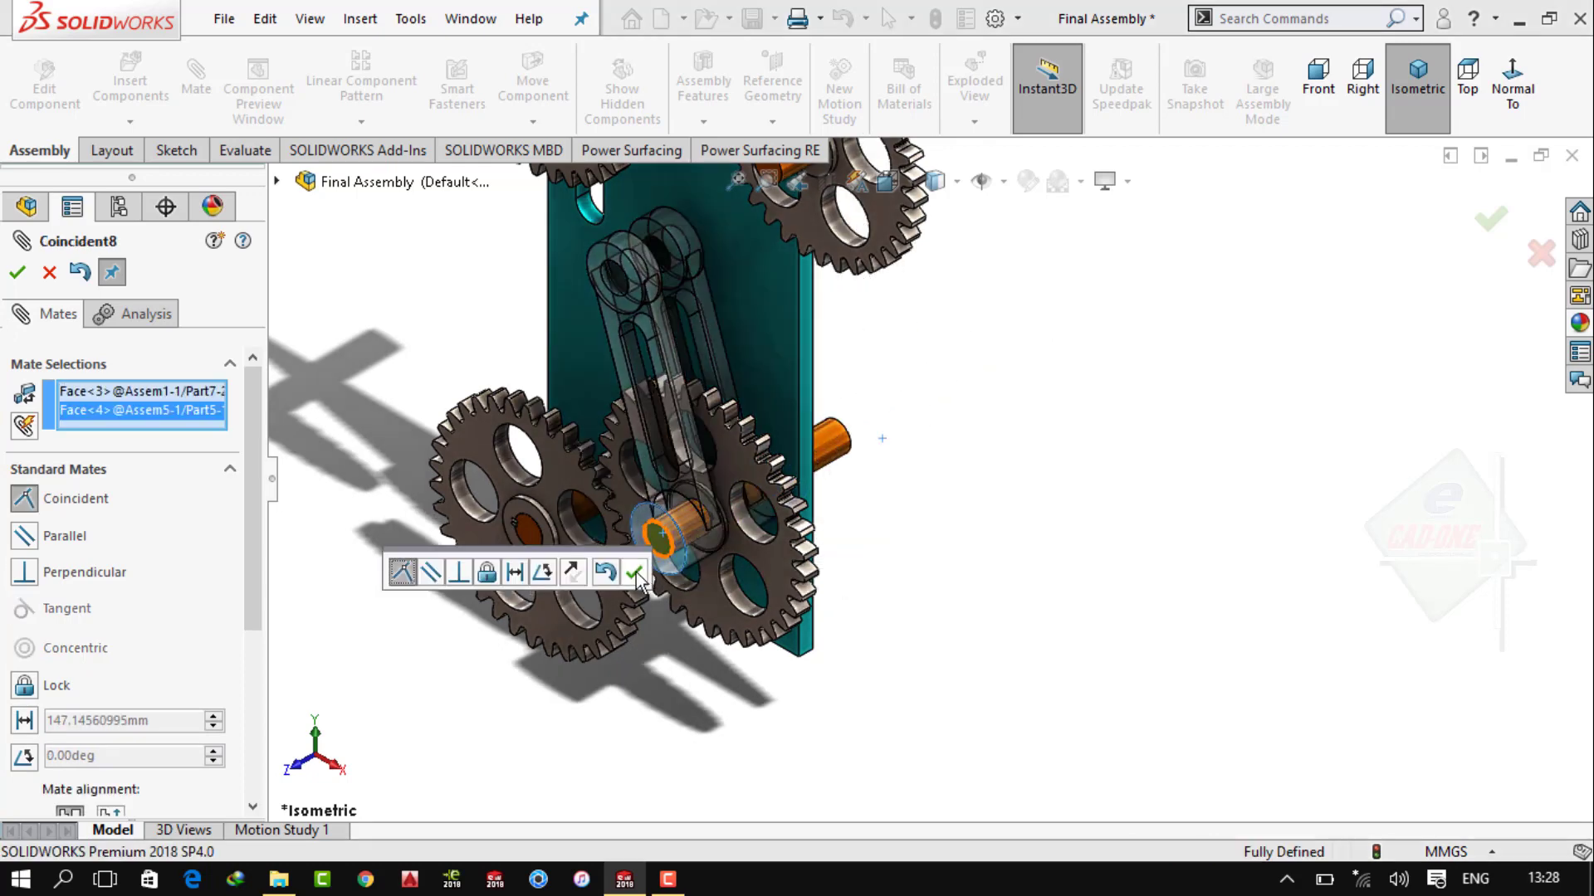
{"action": "left_click", "coordinate": [656, 569]}
Make the link's other hole concentric with the second gear's shaft
{"action": "middle_click_drag", "start_coordinate": [910, 468], "coordinate": [933, 474]}
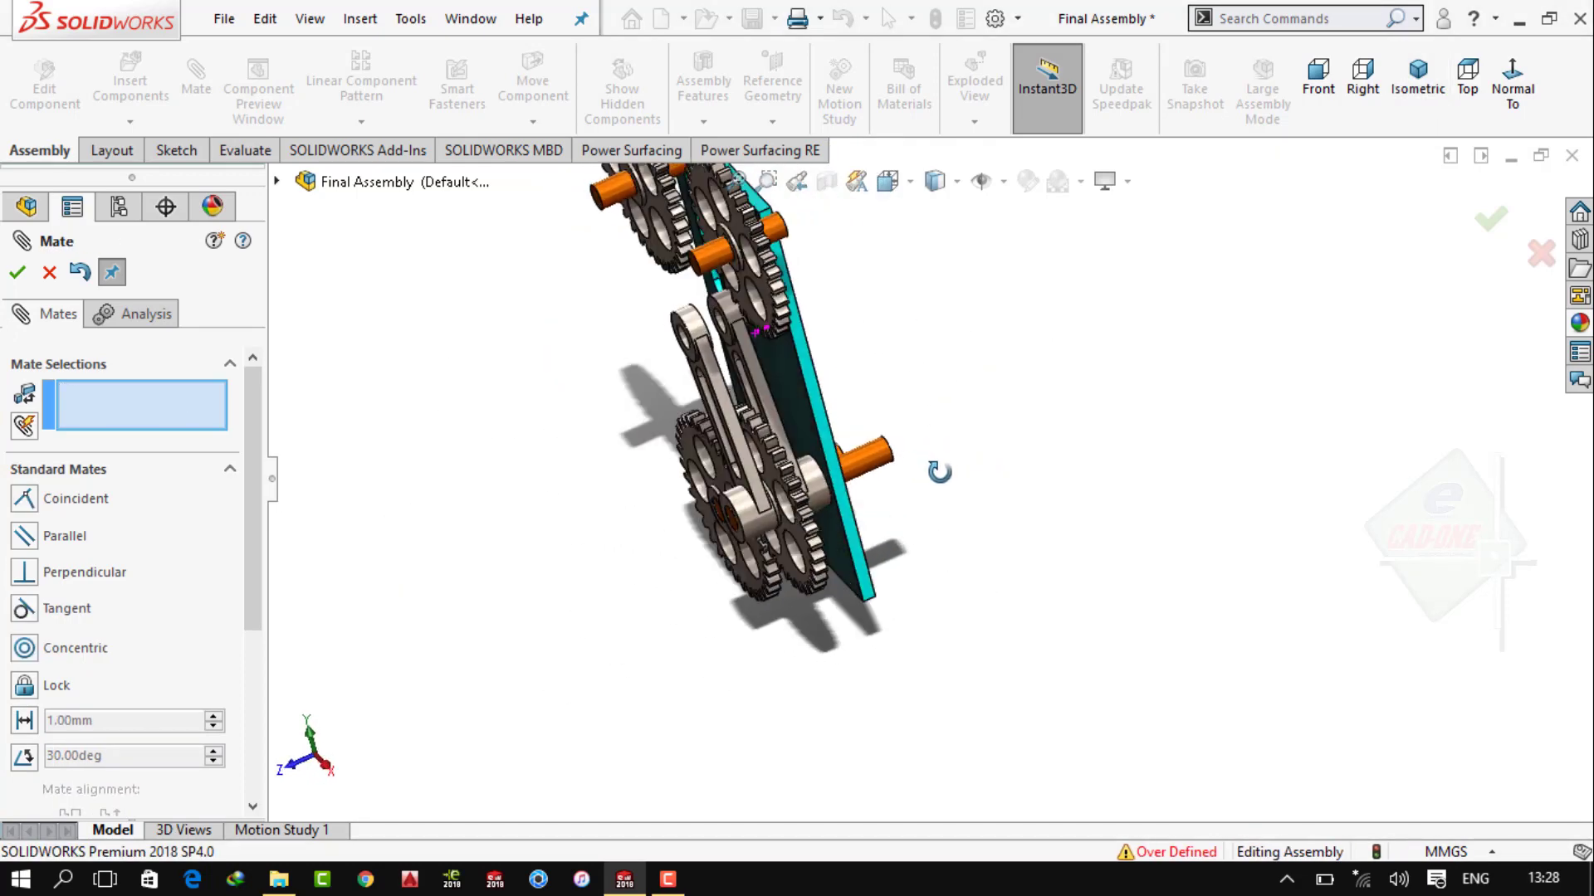
{"action": "scroll", "coordinate": [730, 369], "scroll_direction": "down", "scroll_amount": 3}
{"action": "left_click", "coordinate": [689, 424]}
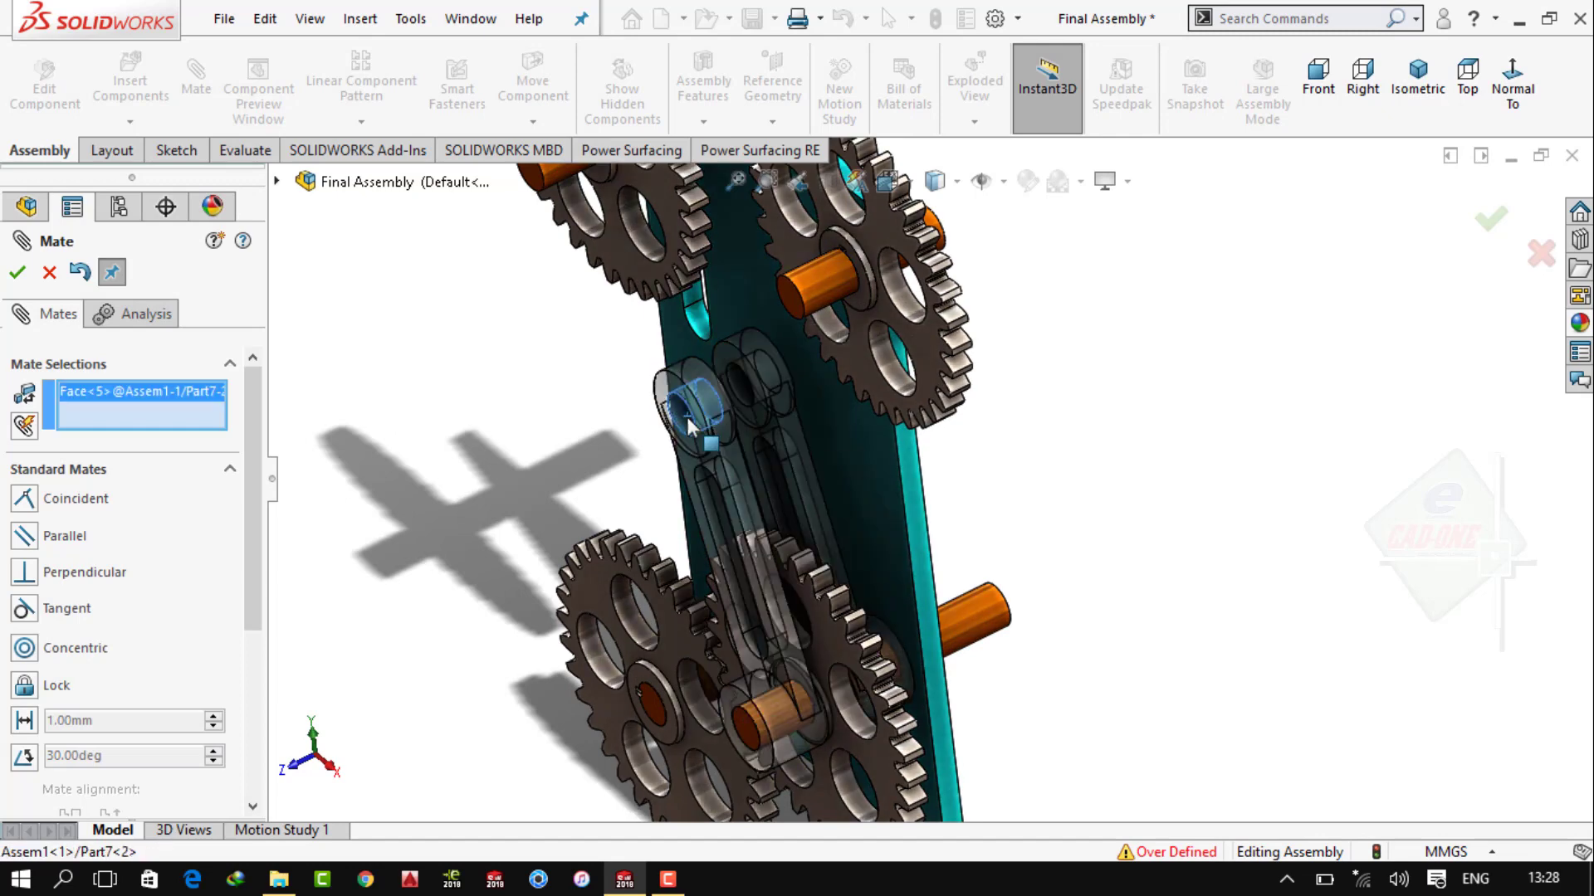
{"action": "left_click", "coordinate": [818, 292]}
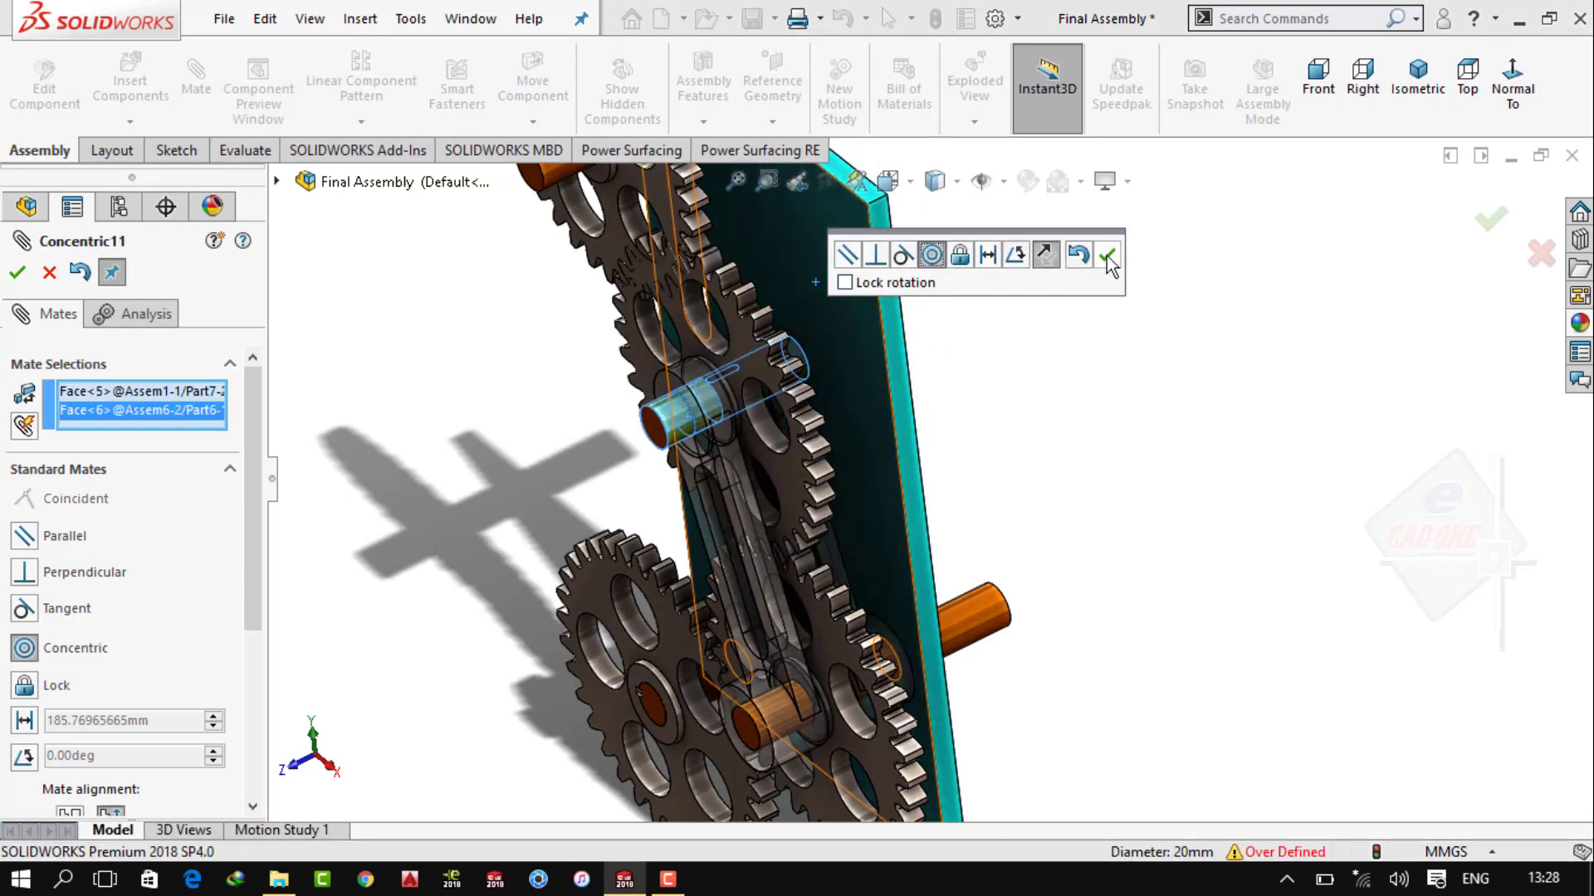
{"action": "left_click", "coordinate": [1109, 260]}
{"action": "scroll", "coordinate": [1068, 332], "scroll_direction": "up", "scroll_amount": 5}
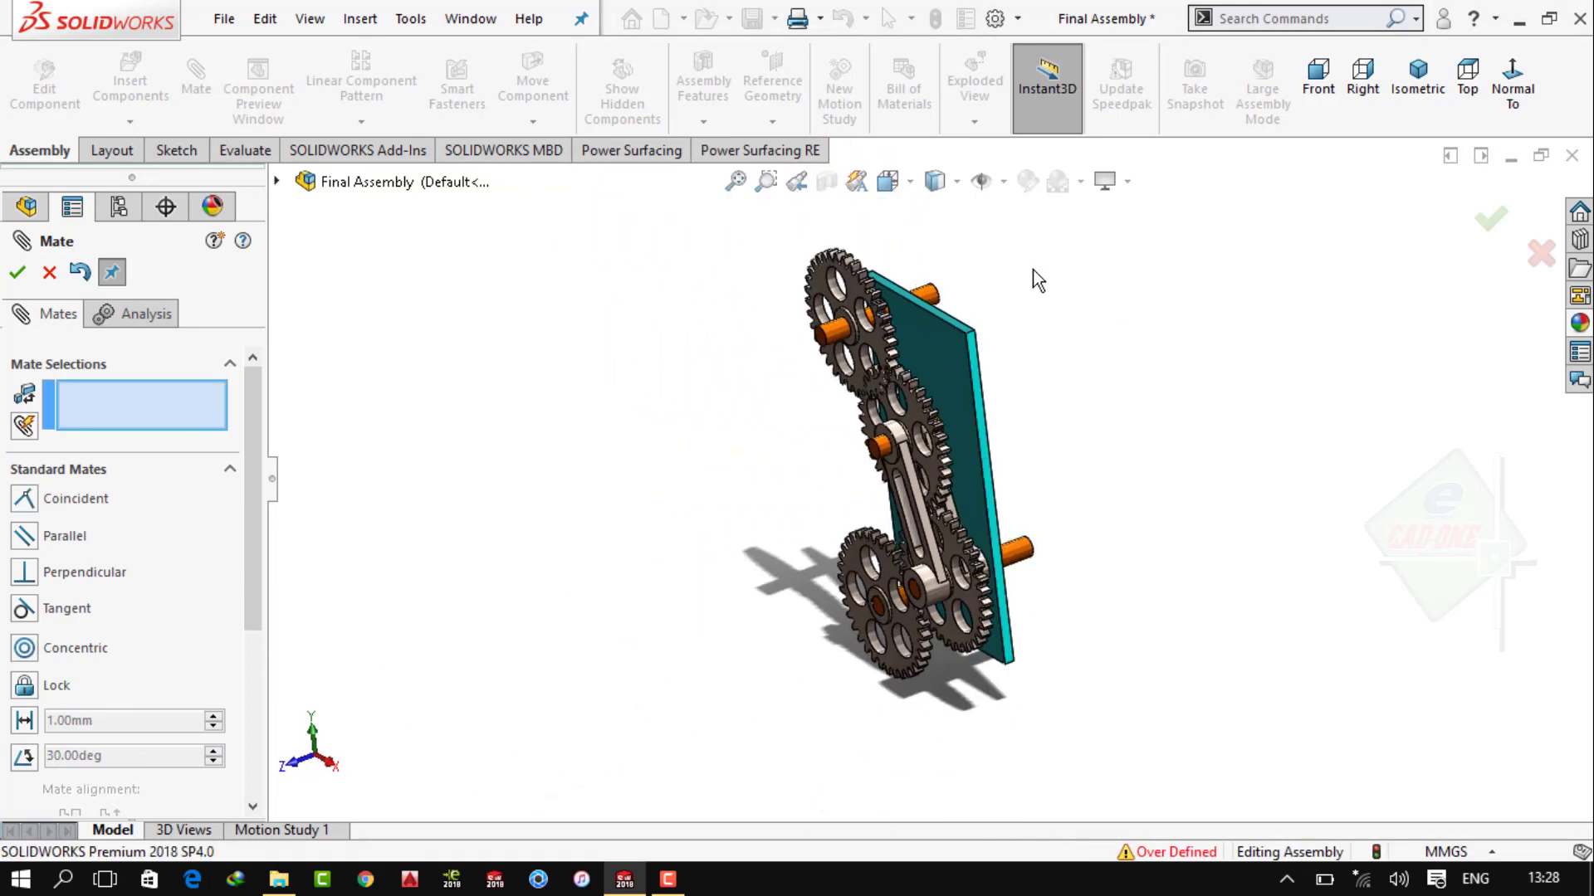
{"action": "scroll", "coordinate": [1033, 269], "scroll_direction": "down", "scroll_amount": 5}
{"action": "mouse_move", "coordinate": [958, 420]}
{"action": "middle_mouse_down"}
{"action": "mouse_move", "coordinate": [1011, 368]}
{"action": "mouse_move", "coordinate": [880, 467]}
{"action": "middle_mouse_up"}
Close Mate and turn the gears to check the link arm moves with them
{"action": "scroll", "coordinate": [880, 466], "scroll_direction": "down", "scroll_amount": 3}
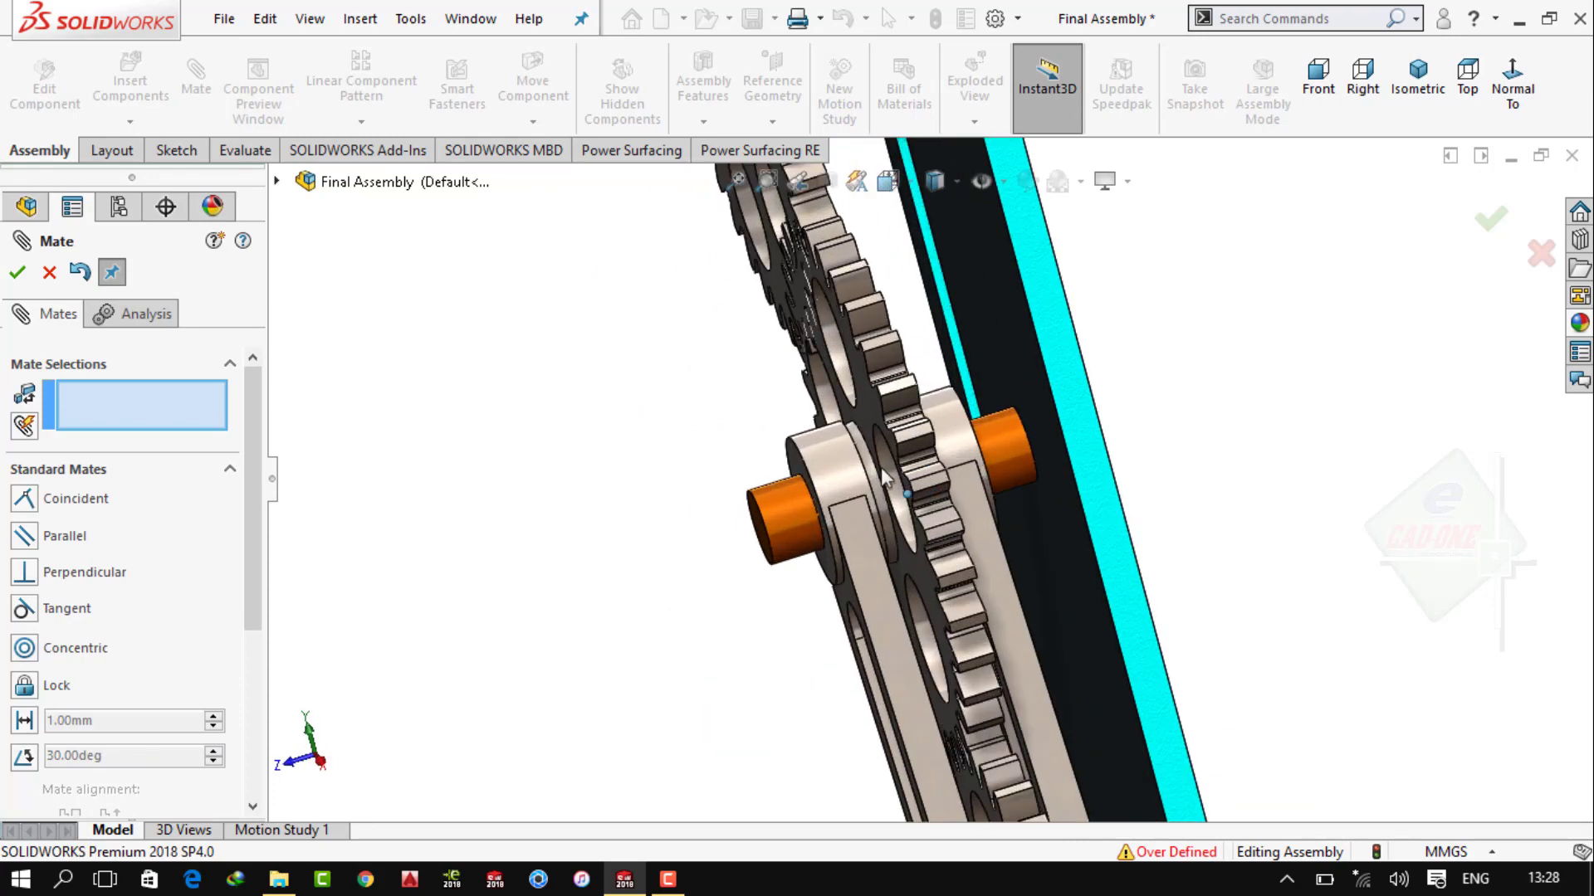
{"action": "scroll", "coordinate": [854, 461], "scroll_direction": "up", "scroll_amount": 3}
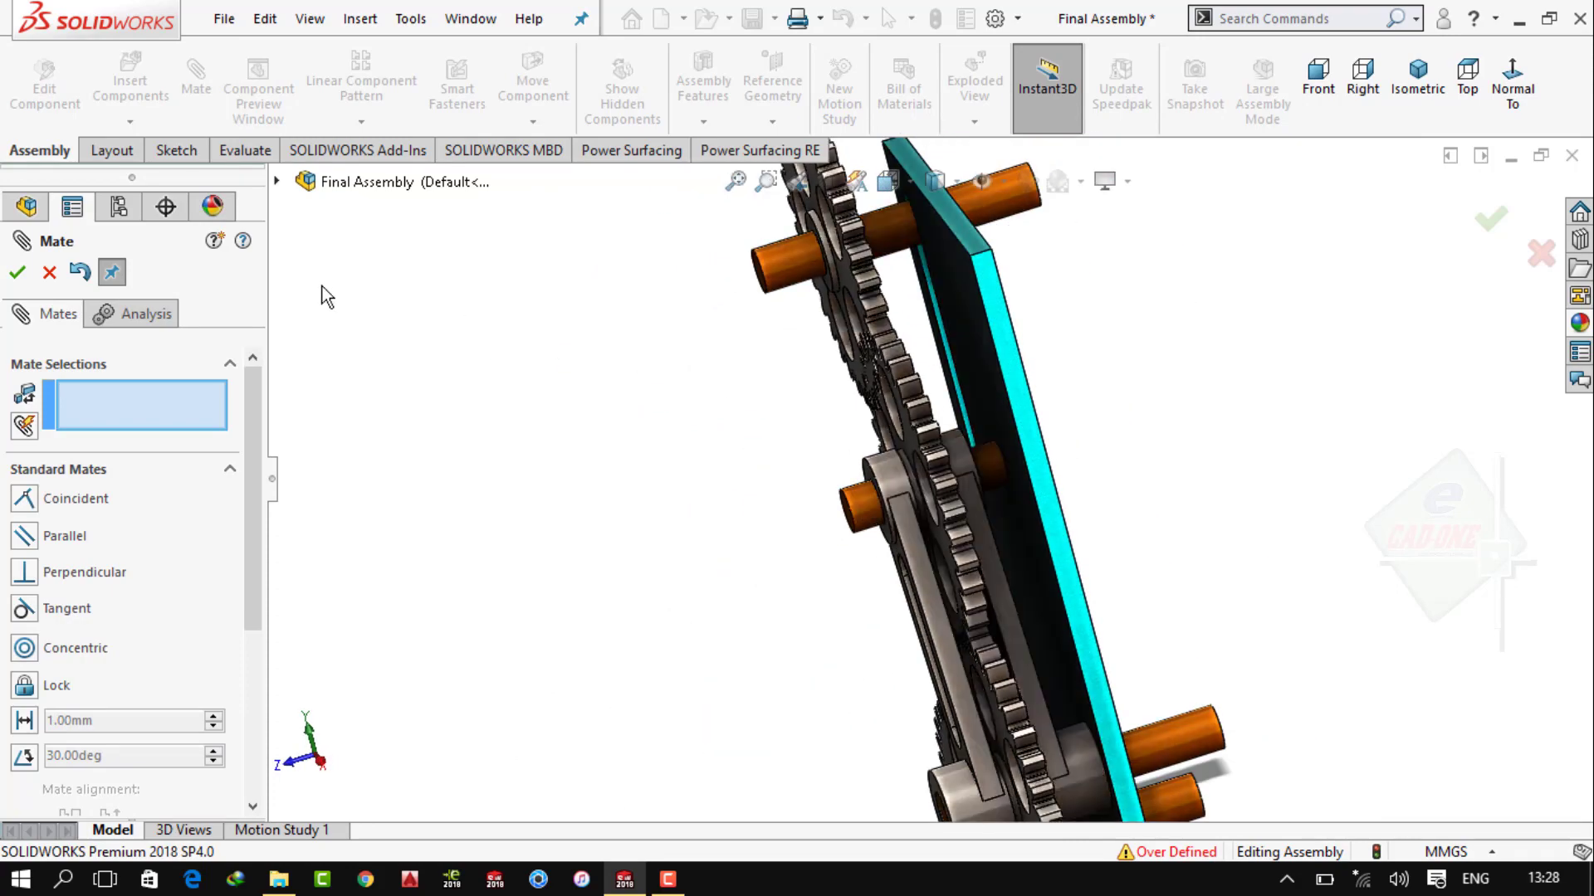
{"action": "key", "text": "Escape"}
{"action": "middle_click_drag", "start_coordinate": [498, 424], "coordinate": [904, 370]}
{"action": "scroll", "coordinate": [903, 370], "scroll_direction": "down", "scroll_amount": 2}
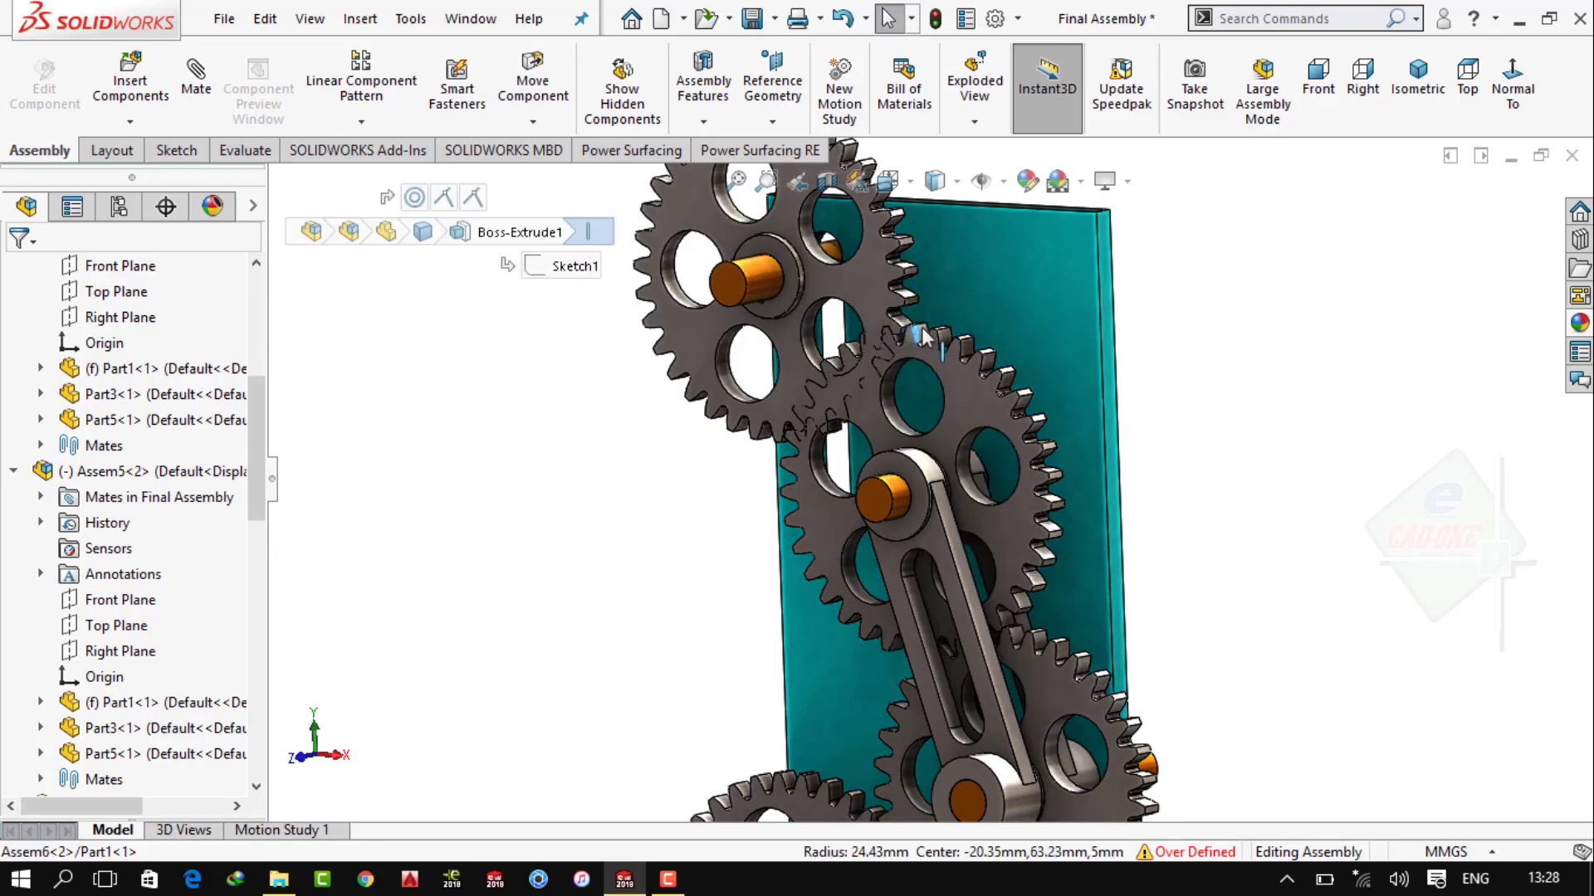
{"action": "left_click_drag", "start_coordinate": [903, 370], "coordinate": [1021, 282]}
{"action": "mouse_move", "coordinate": [1021, 282]}
{"action": "middle_mouse_down"}
{"action": "mouse_move", "coordinate": [1211, 508]}
{"action": "mouse_move", "coordinate": [1203, 540]}
{"action": "mouse_move", "coordinate": [1007, 481]}
{"action": "mouse_move", "coordinate": [1031, 482]}
{"action": "middle_mouse_up"}
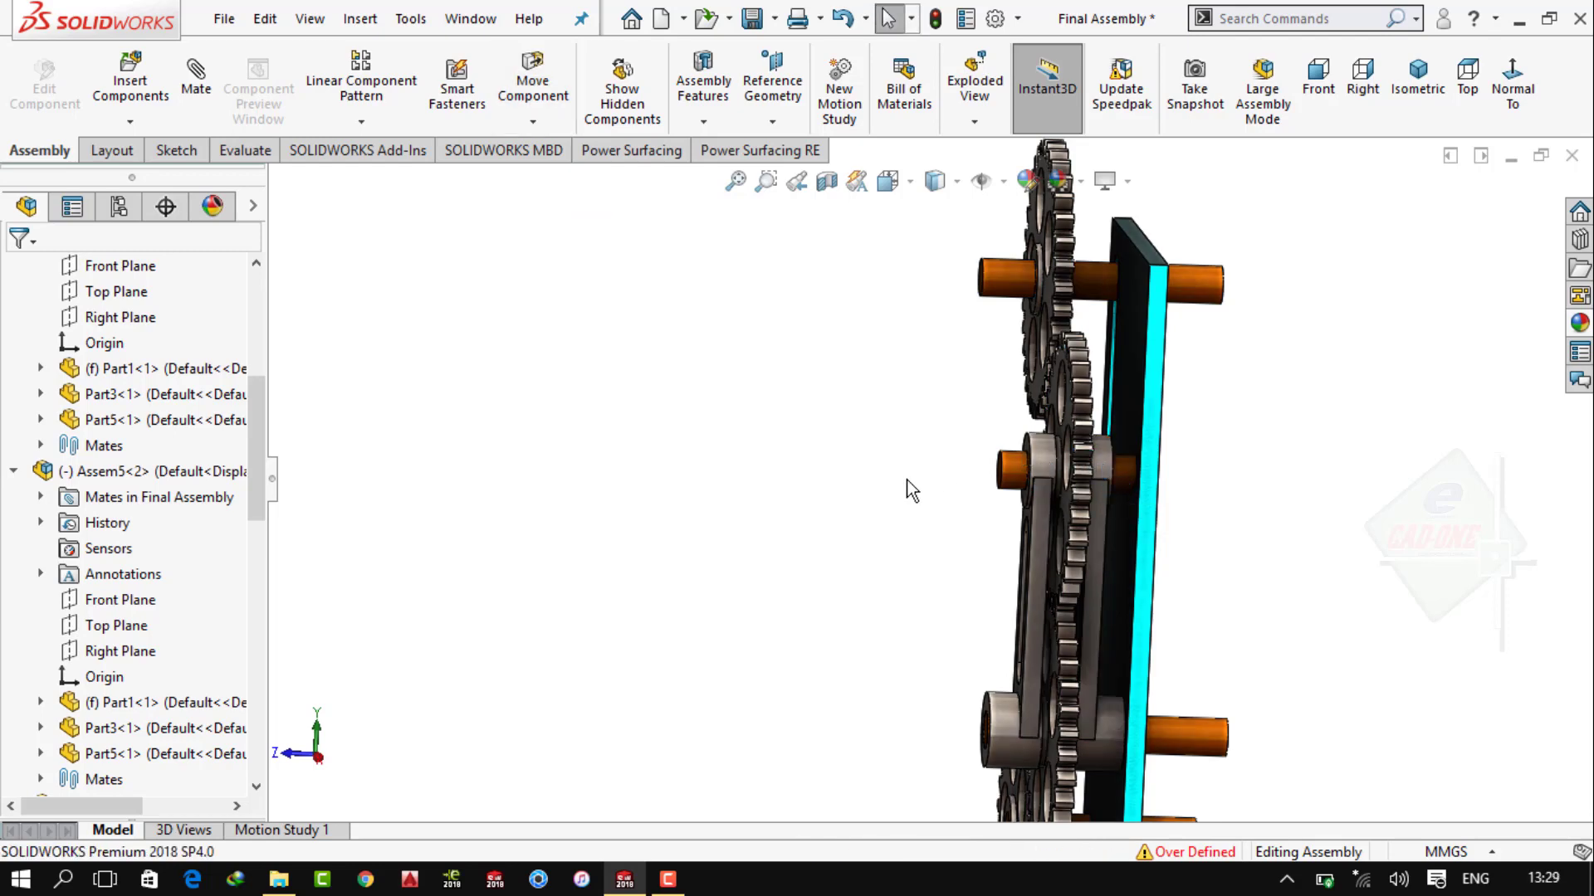
Return to the isometric view and zoom in on the gear train
{"action": "left_click", "coordinate": [1418, 79]}
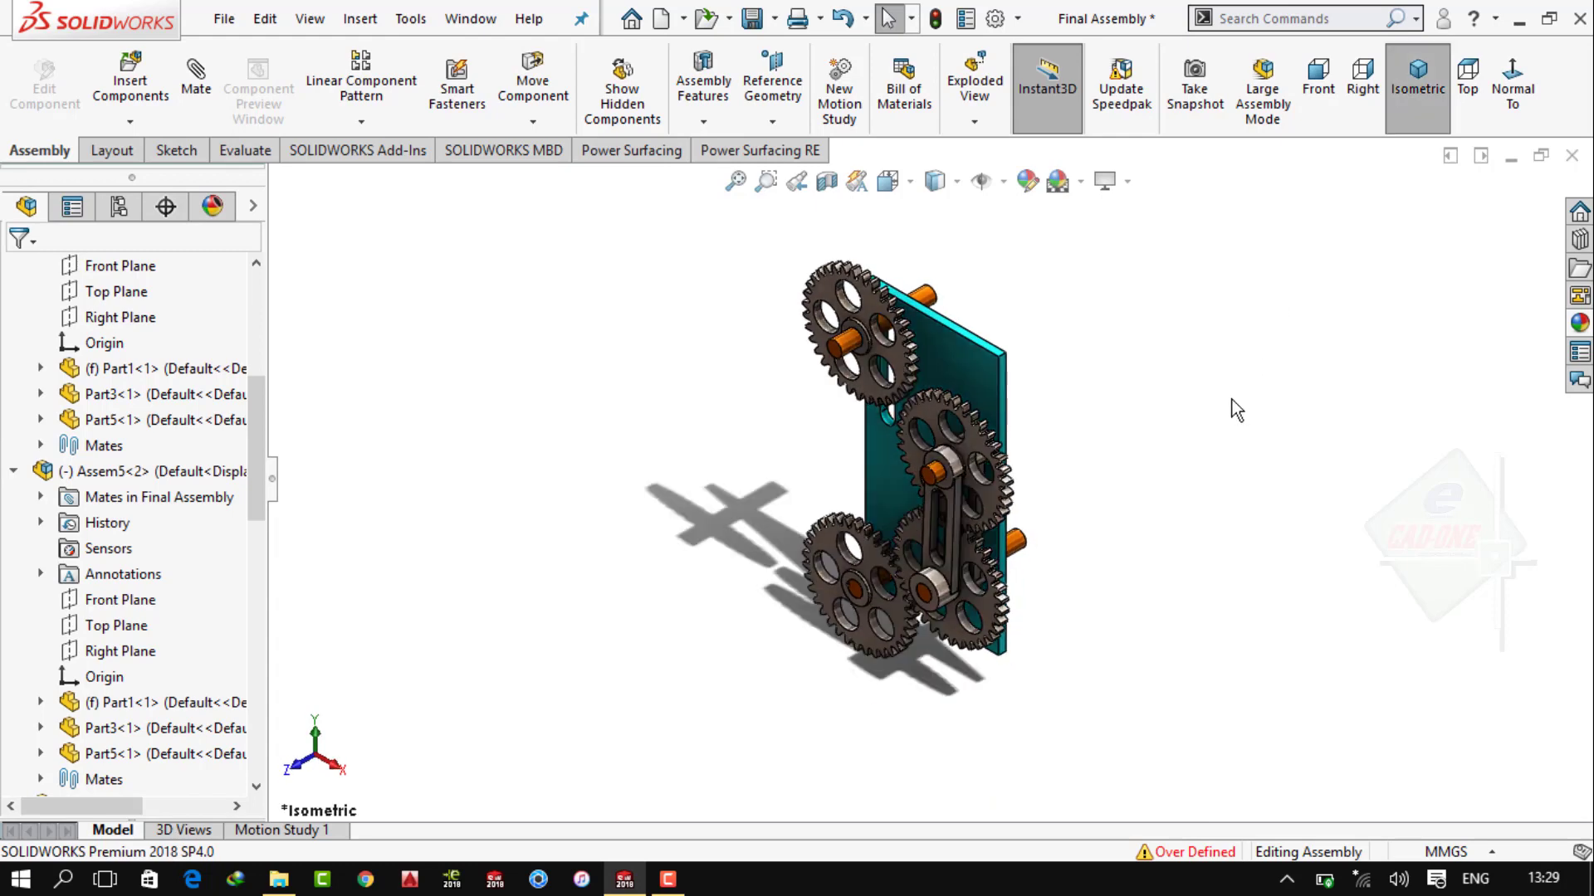
{"action": "middle_click_drag", "start_coordinate": [1103, 380], "coordinate": [1069, 430]}
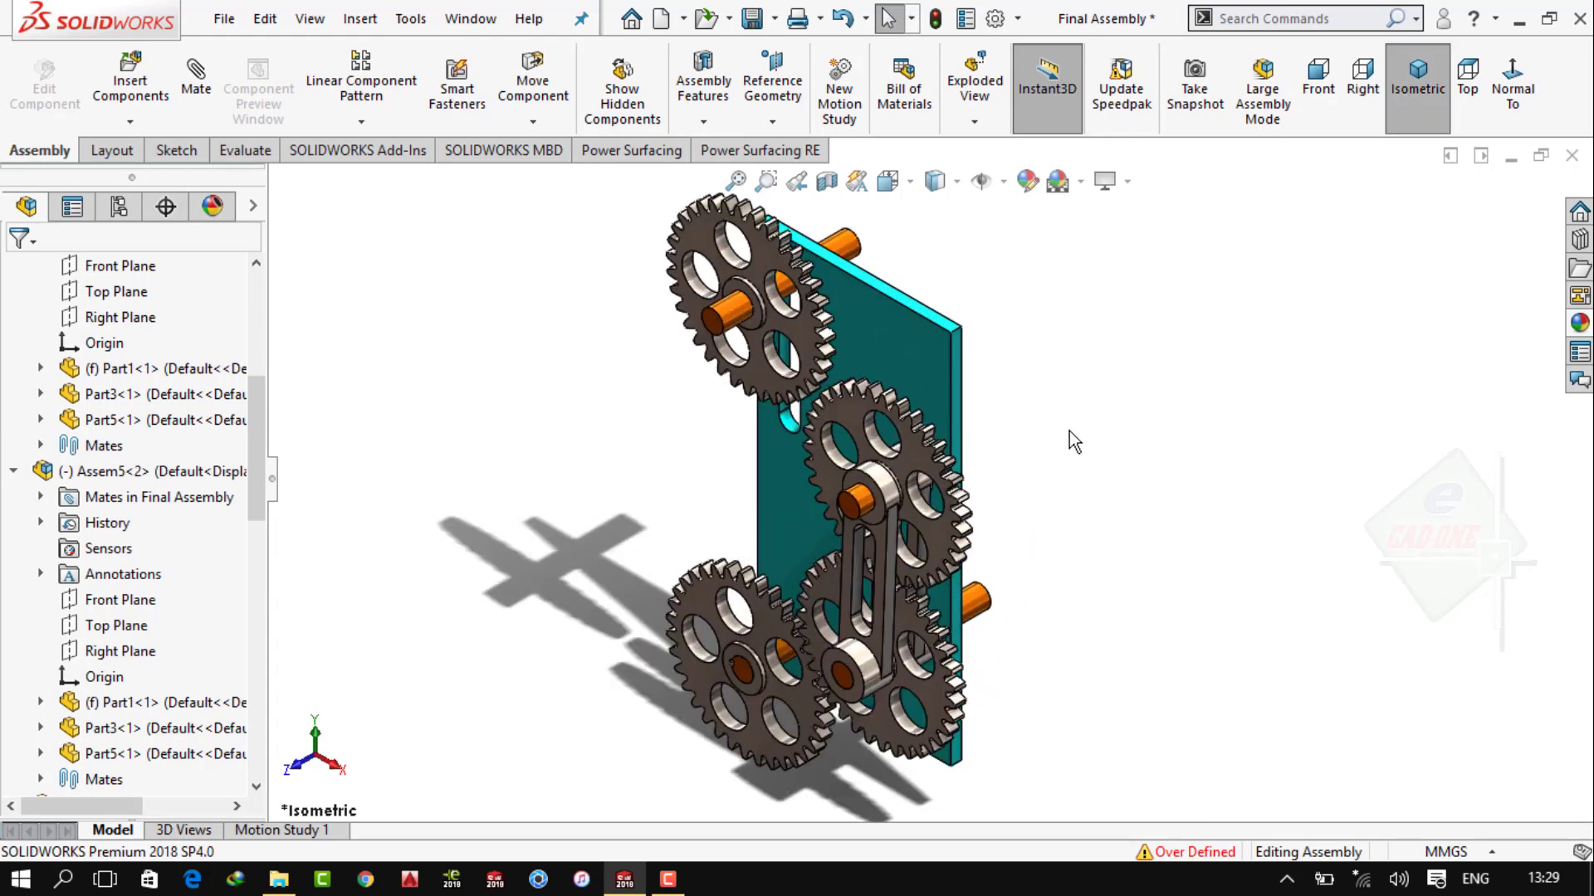
{"action": "scroll", "coordinate": [1069, 430], "scroll_direction": "down", "scroll_amount": 4}
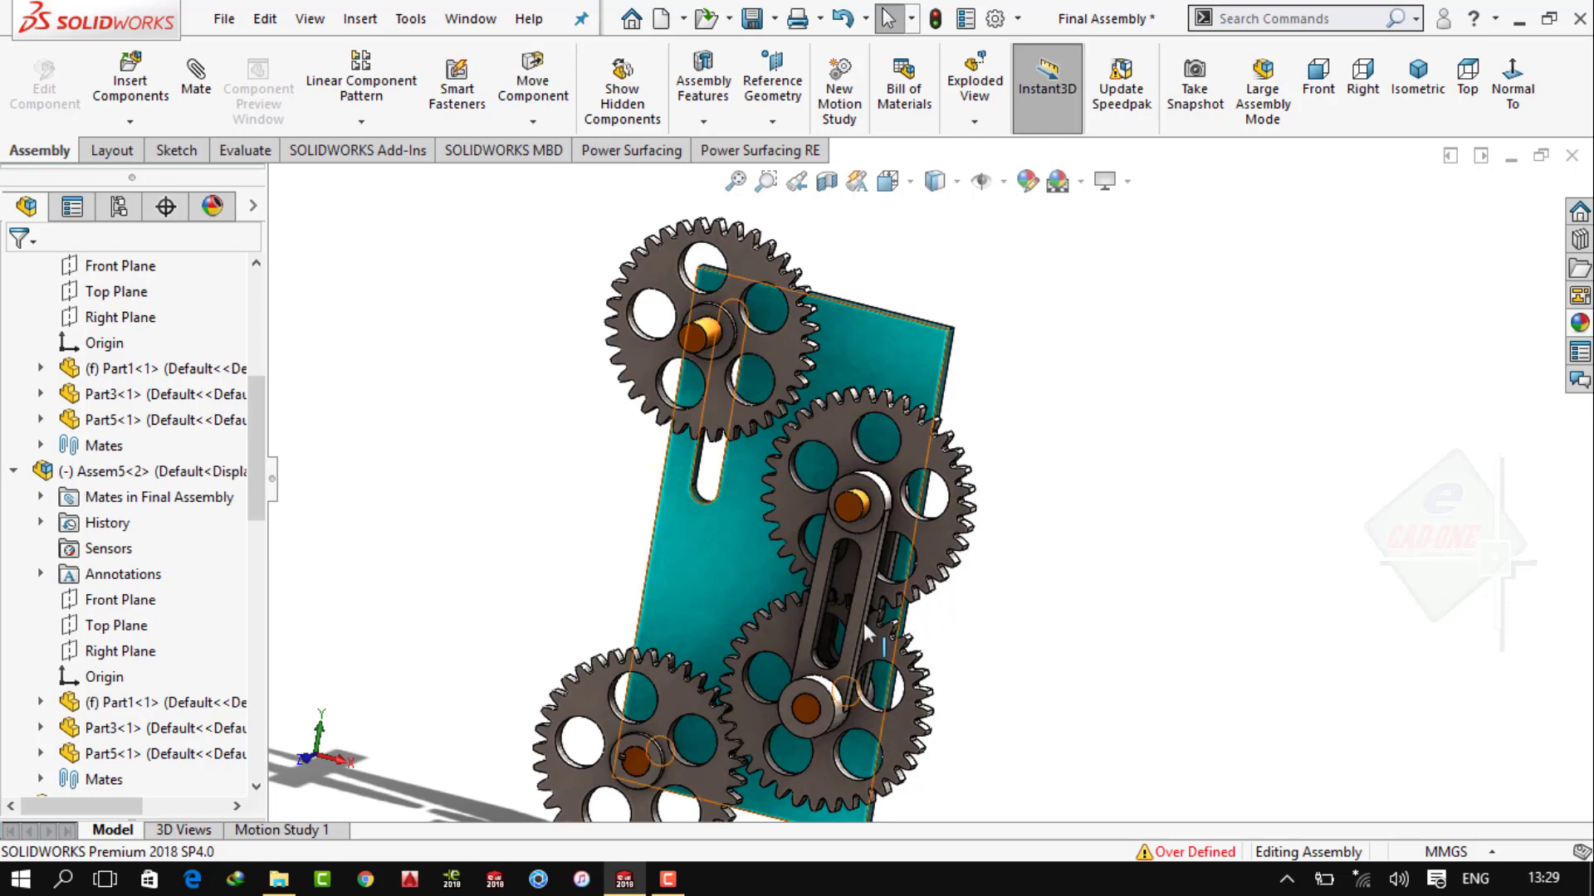
{"action": "scroll", "coordinate": [863, 623], "scroll_direction": "down", "scroll_amount": 2}
{"action": "scroll", "coordinate": [807, 622], "scroll_direction": "down", "scroll_amount": 2}
{"action": "scroll", "coordinate": [591, 667], "scroll_direction": "up", "scroll_amount": 2}
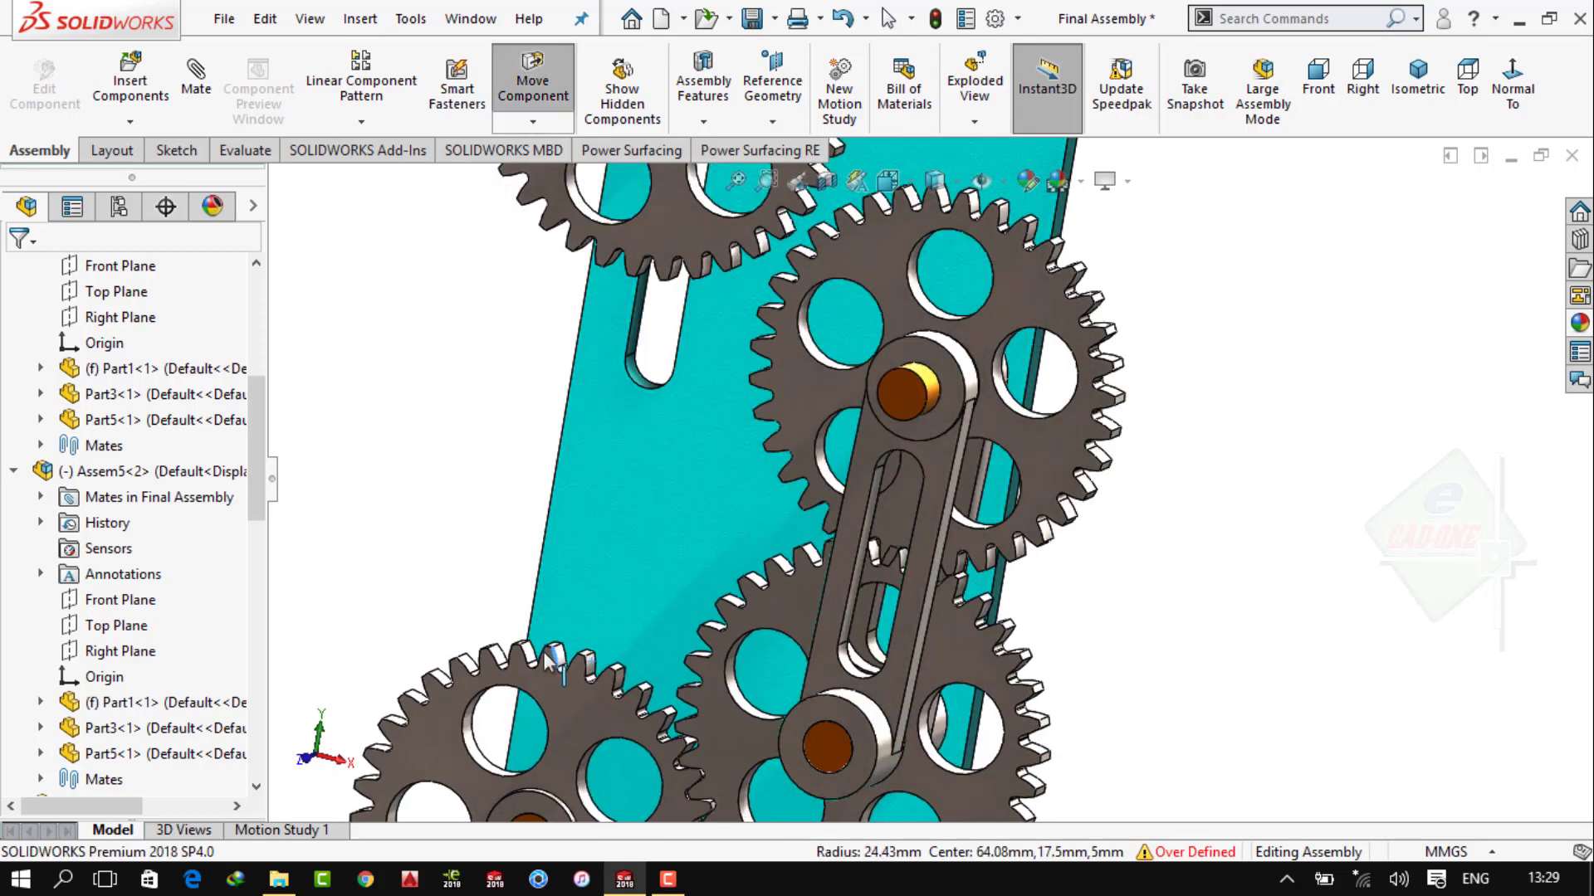
{"action": "scroll", "coordinate": [1260, 580], "scroll_direction": "up", "scroll_amount": 2}
{"action": "scroll", "coordinate": [979, 315], "scroll_direction": "down", "scroll_amount": 1}
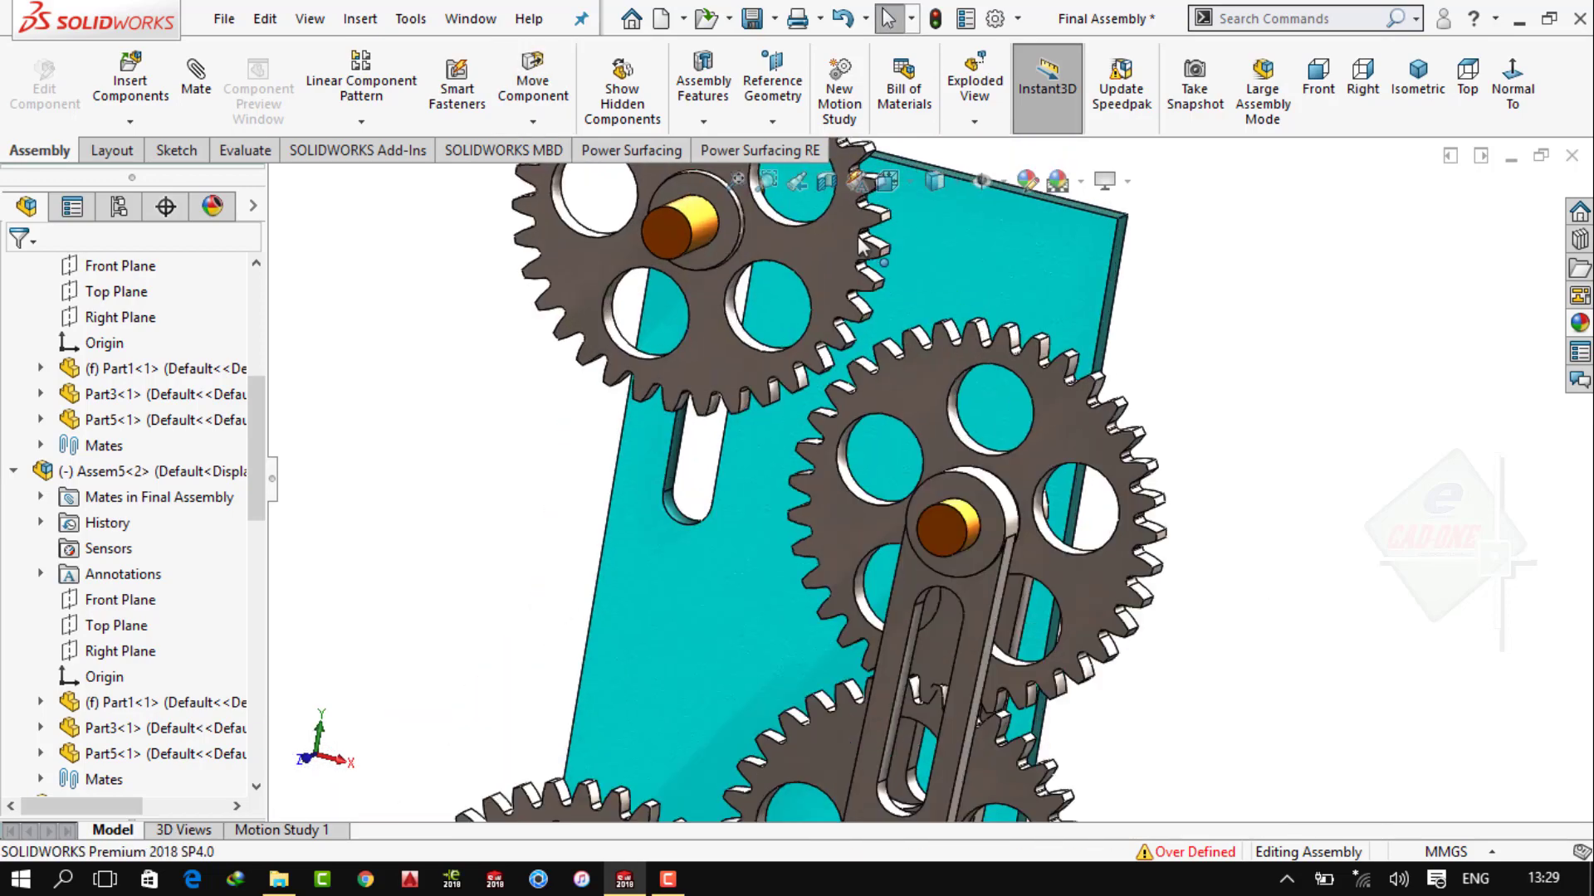
{"action": "scroll", "coordinate": [921, 278], "scroll_direction": "down", "scroll_amount": 1}
Insert the Assem3 link arm beside the gears and collapse the expanded tree items
{"action": "left_click", "coordinate": [173, 75]}
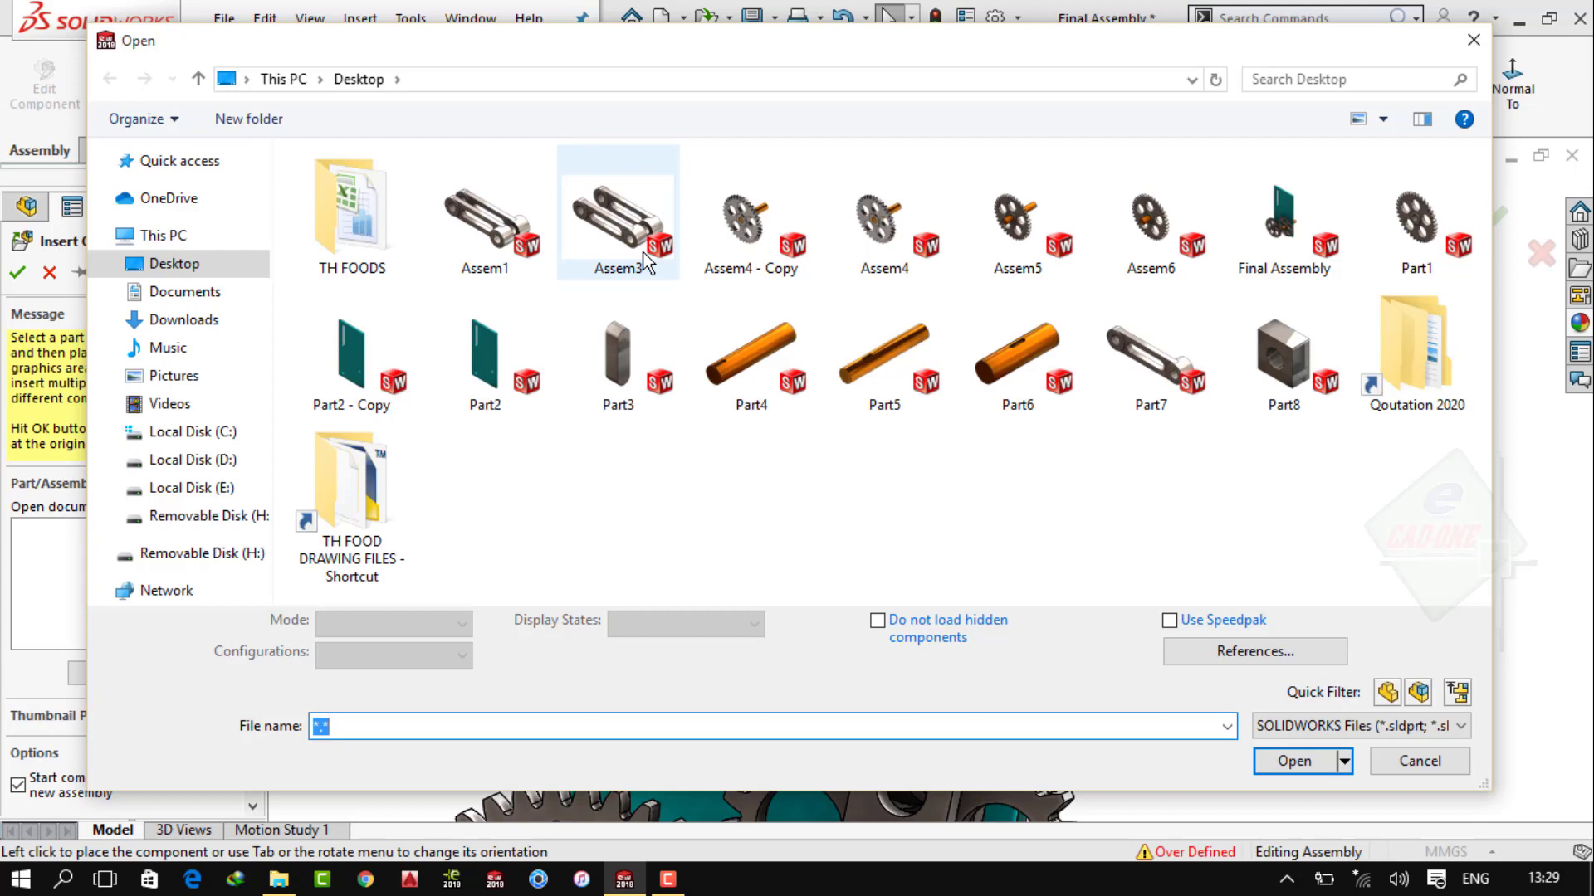
{"action": "left_click", "coordinate": [644, 263]}
{"action": "left_click", "coordinate": [1285, 762]}
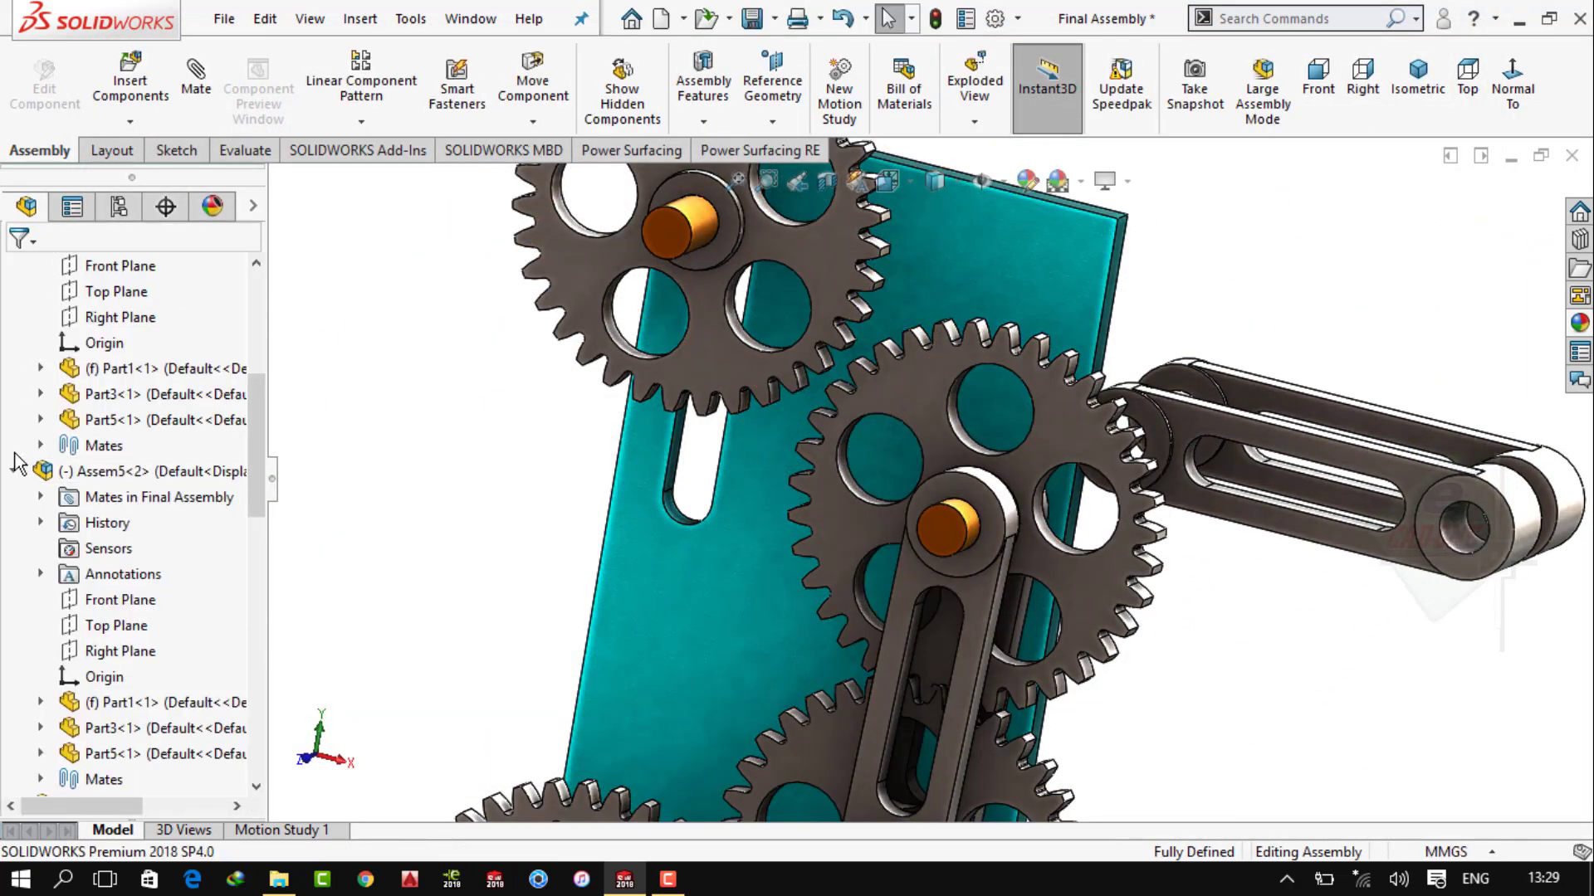
{"action": "left_click", "coordinate": [13, 471]}
{"action": "left_click", "coordinate": [14, 522]}
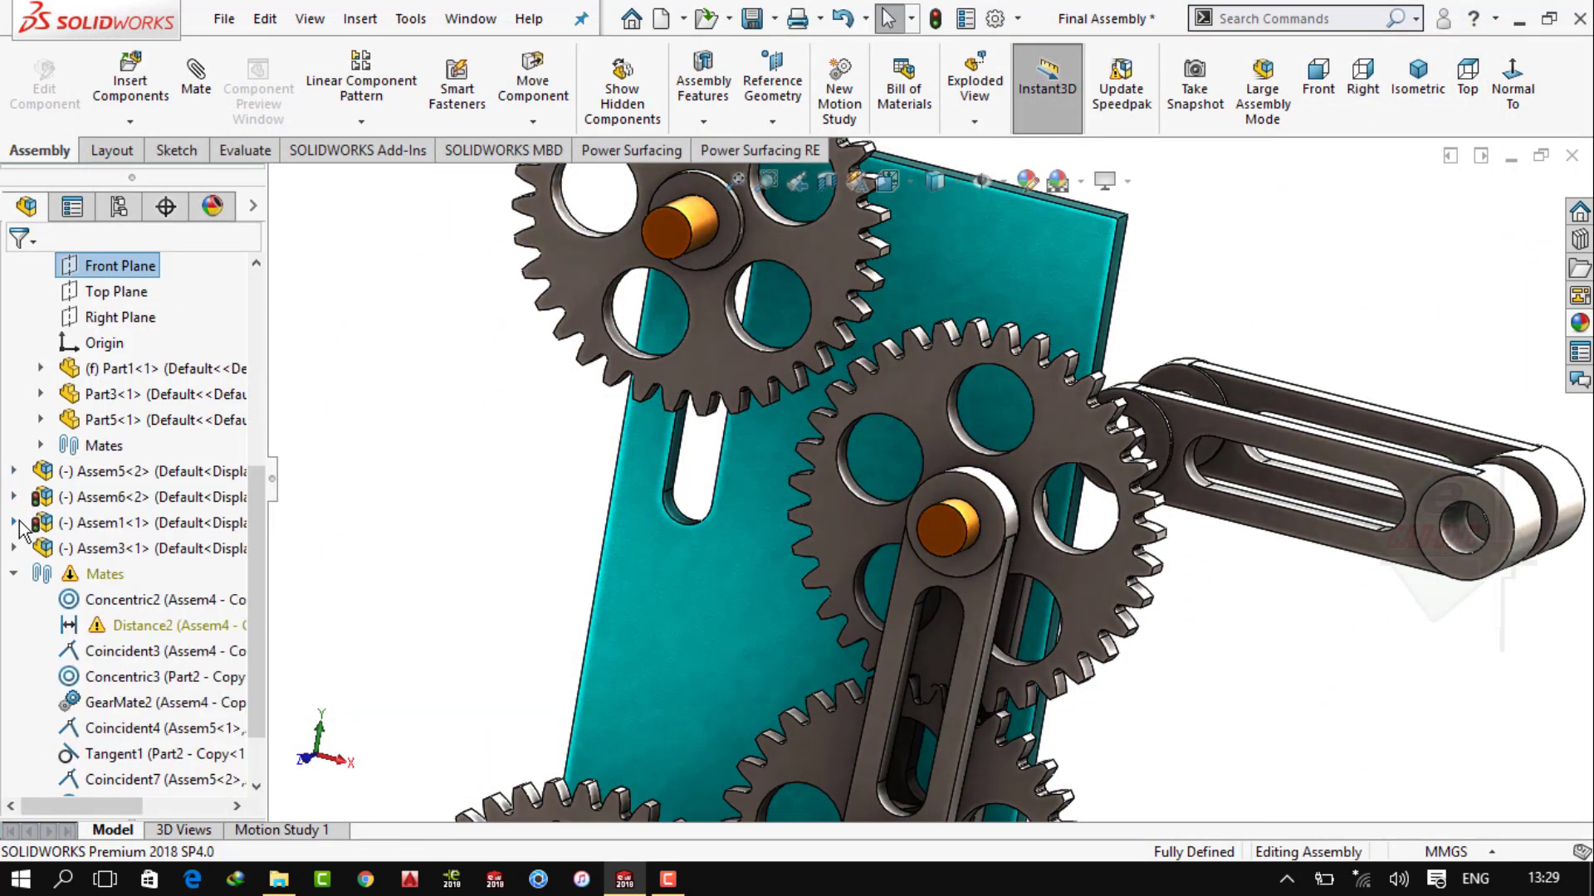
Collapse the mates list and inspect the over-defining Distance2 mate
{"action": "left_click", "coordinate": [13, 574]}
{"action": "left_click", "coordinate": [13, 345]}
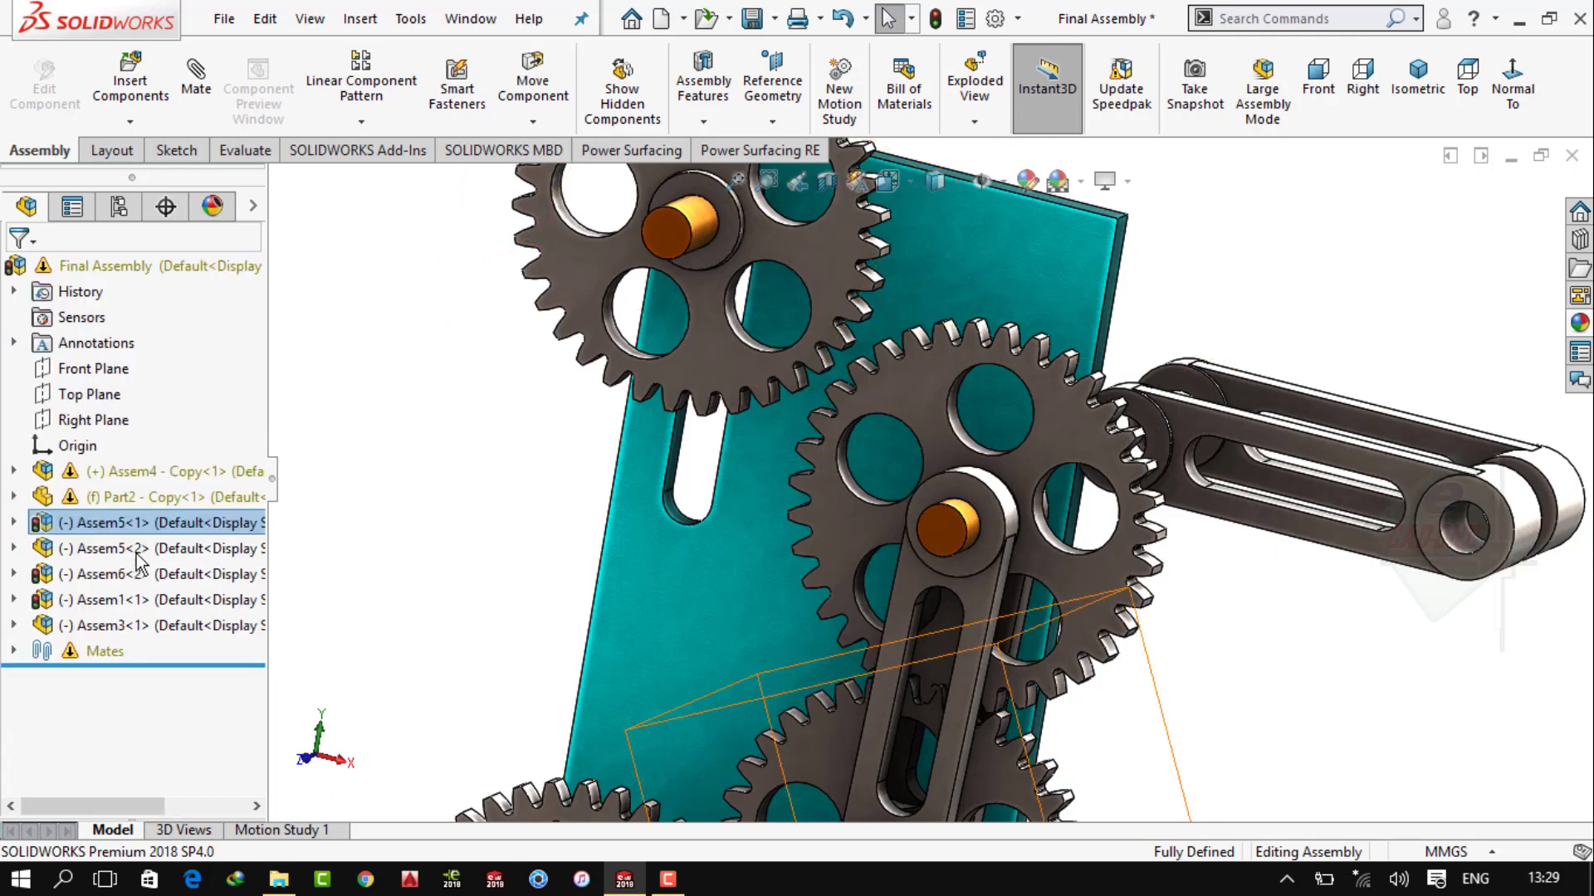
{"action": "left_click", "coordinate": [171, 549]}
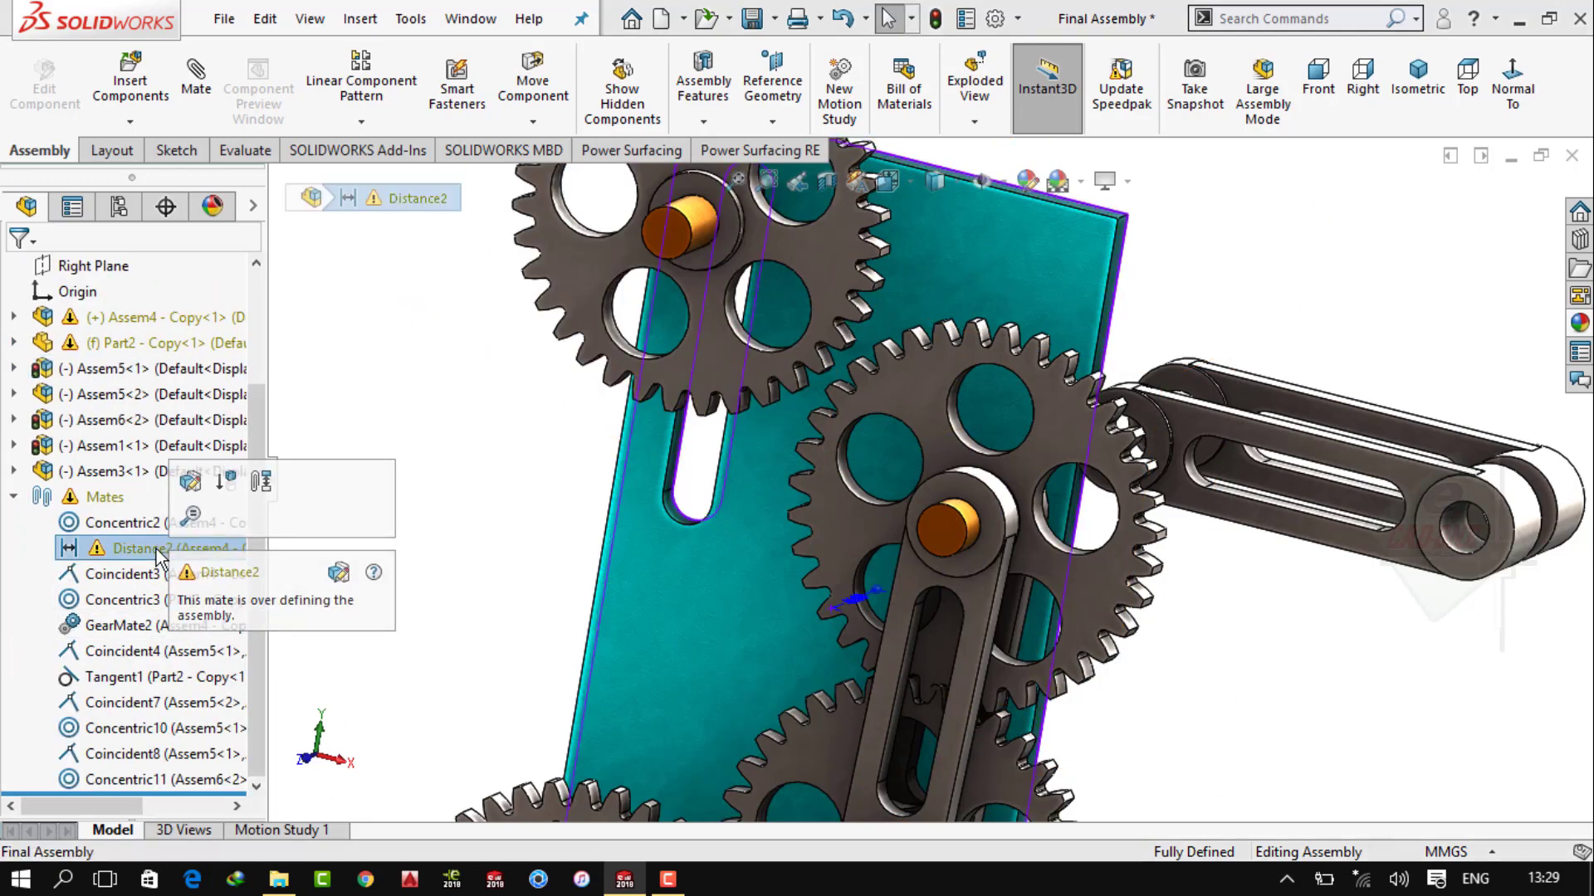
{"action": "left_click", "coordinate": [565, 476]}
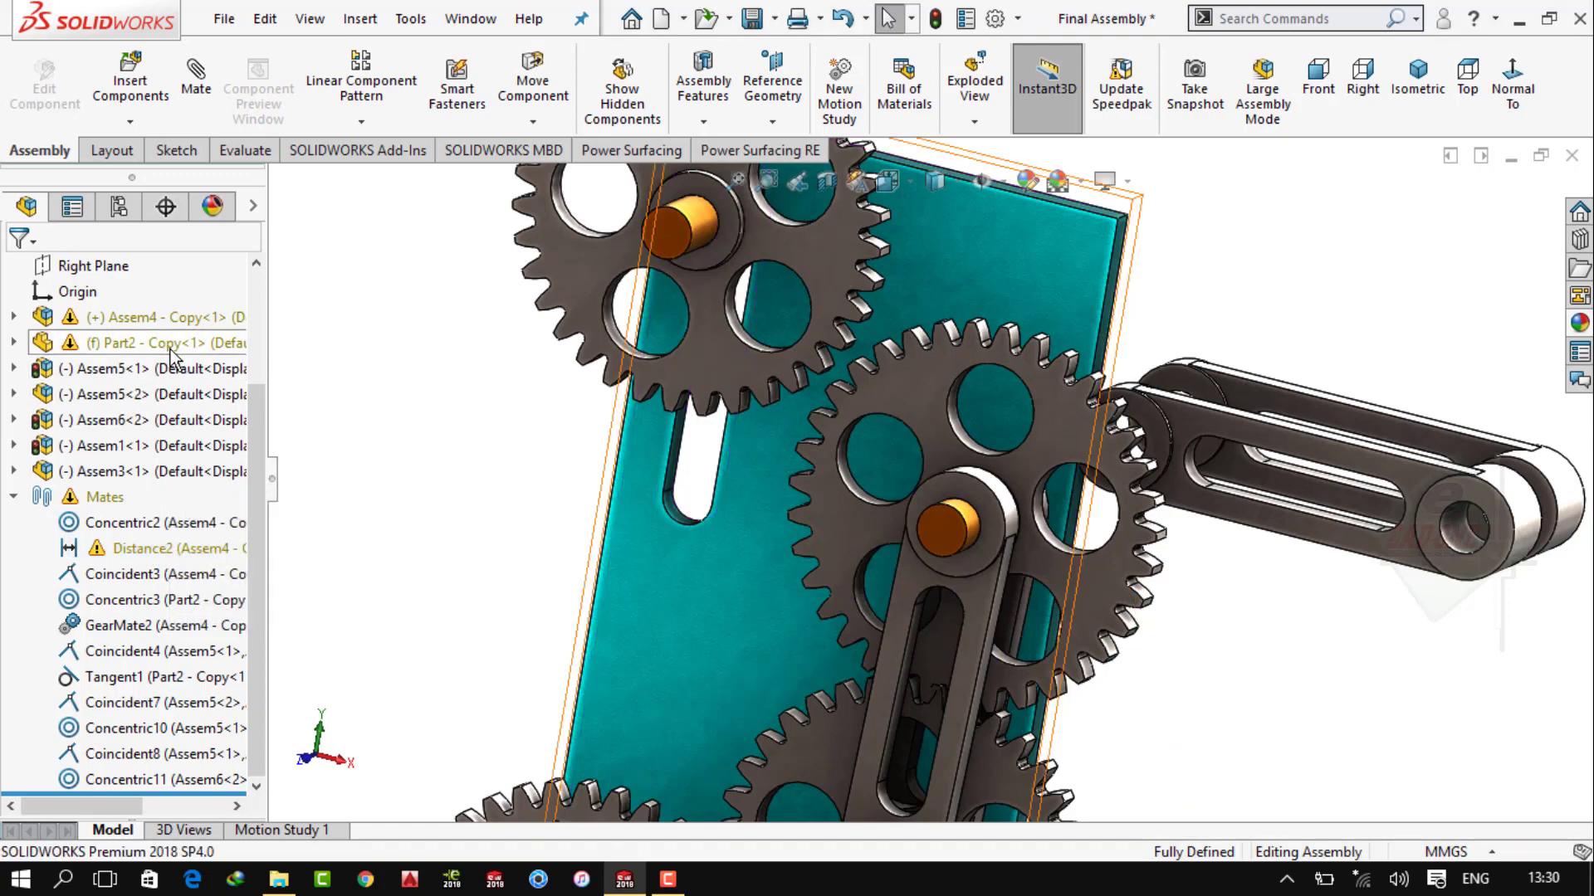
Drag the Assem3 link arm left of the plate, clear of the gears
{"action": "left_click", "coordinate": [171, 349]}
{"action": "key", "text": "f"}
{"action": "left_click", "coordinate": [559, 473]}
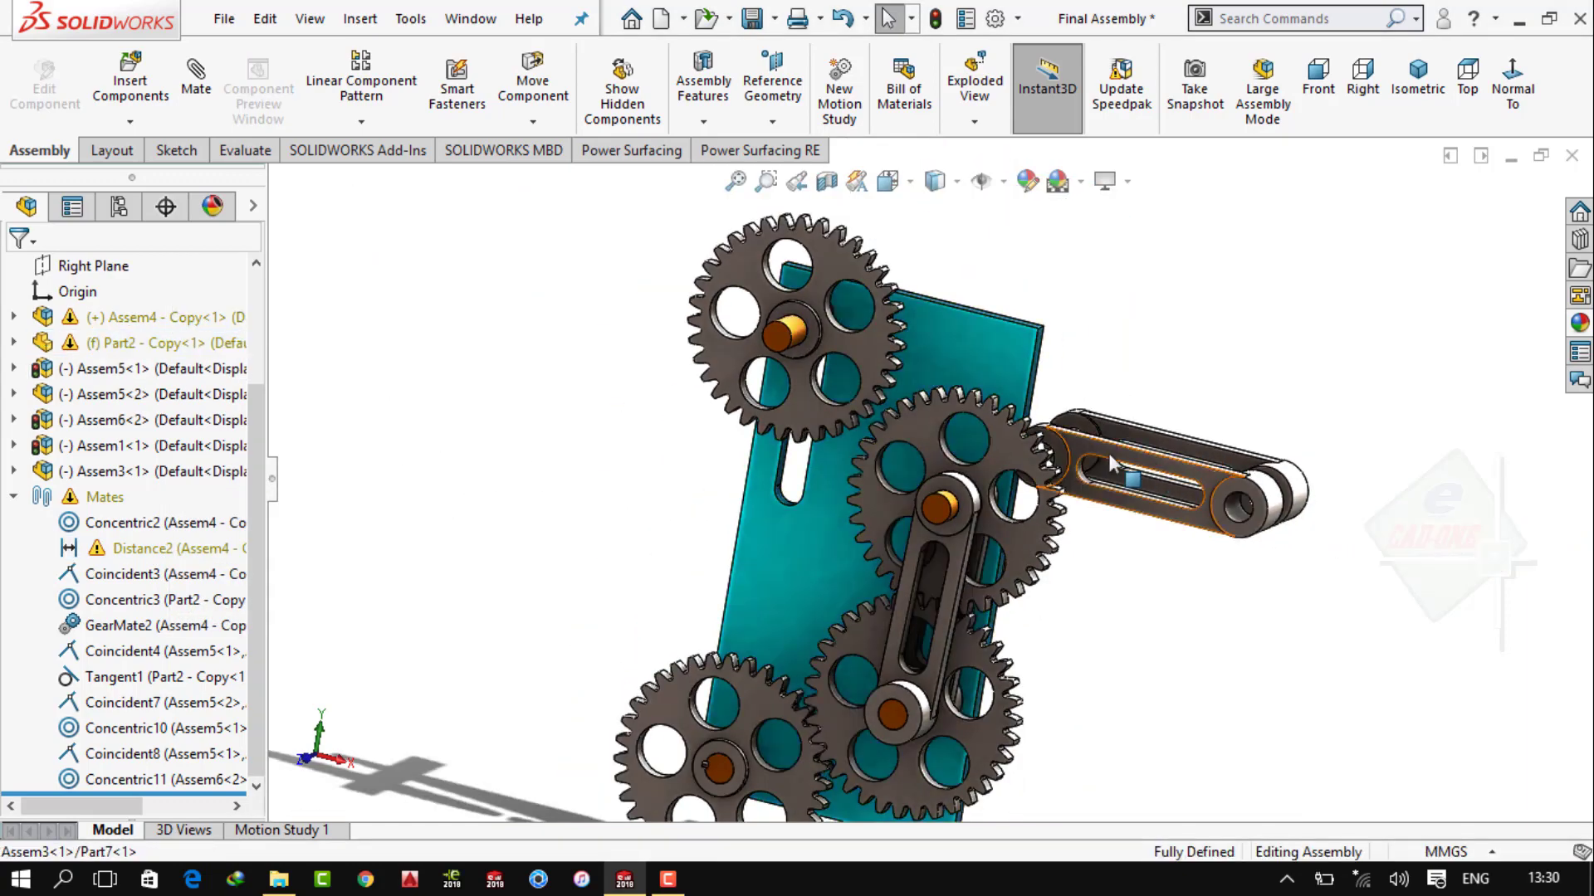
{"action": "mouse_move", "coordinate": [1111, 459]}
{"action": "left_mouse_down"}
{"action": "mouse_move", "coordinate": [541, 506]}
{"action": "mouse_move", "coordinate": [550, 514]}
{"action": "left_mouse_up"}
{"action": "middle_click_drag", "start_coordinate": [550, 512], "coordinate": [535, 526]}
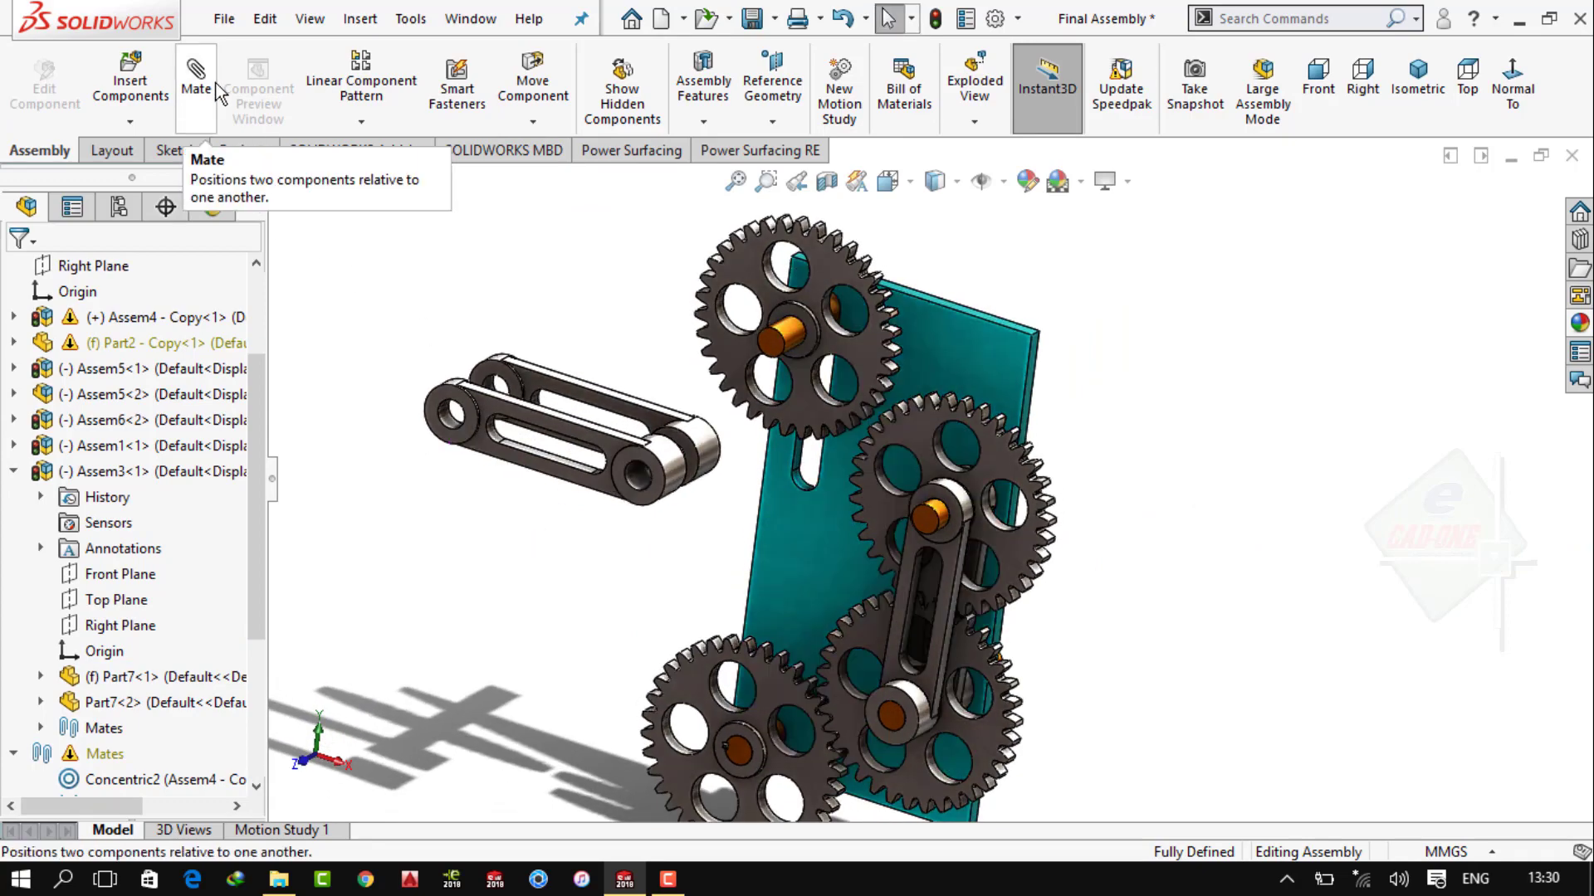
Make the link's end hole concentric with the upper pin and its side face flush with the gear
{"action": "scroll", "coordinate": [531, 348], "scroll_direction": "down", "scroll_amount": 3}
{"action": "left_click", "coordinate": [527, 452]}
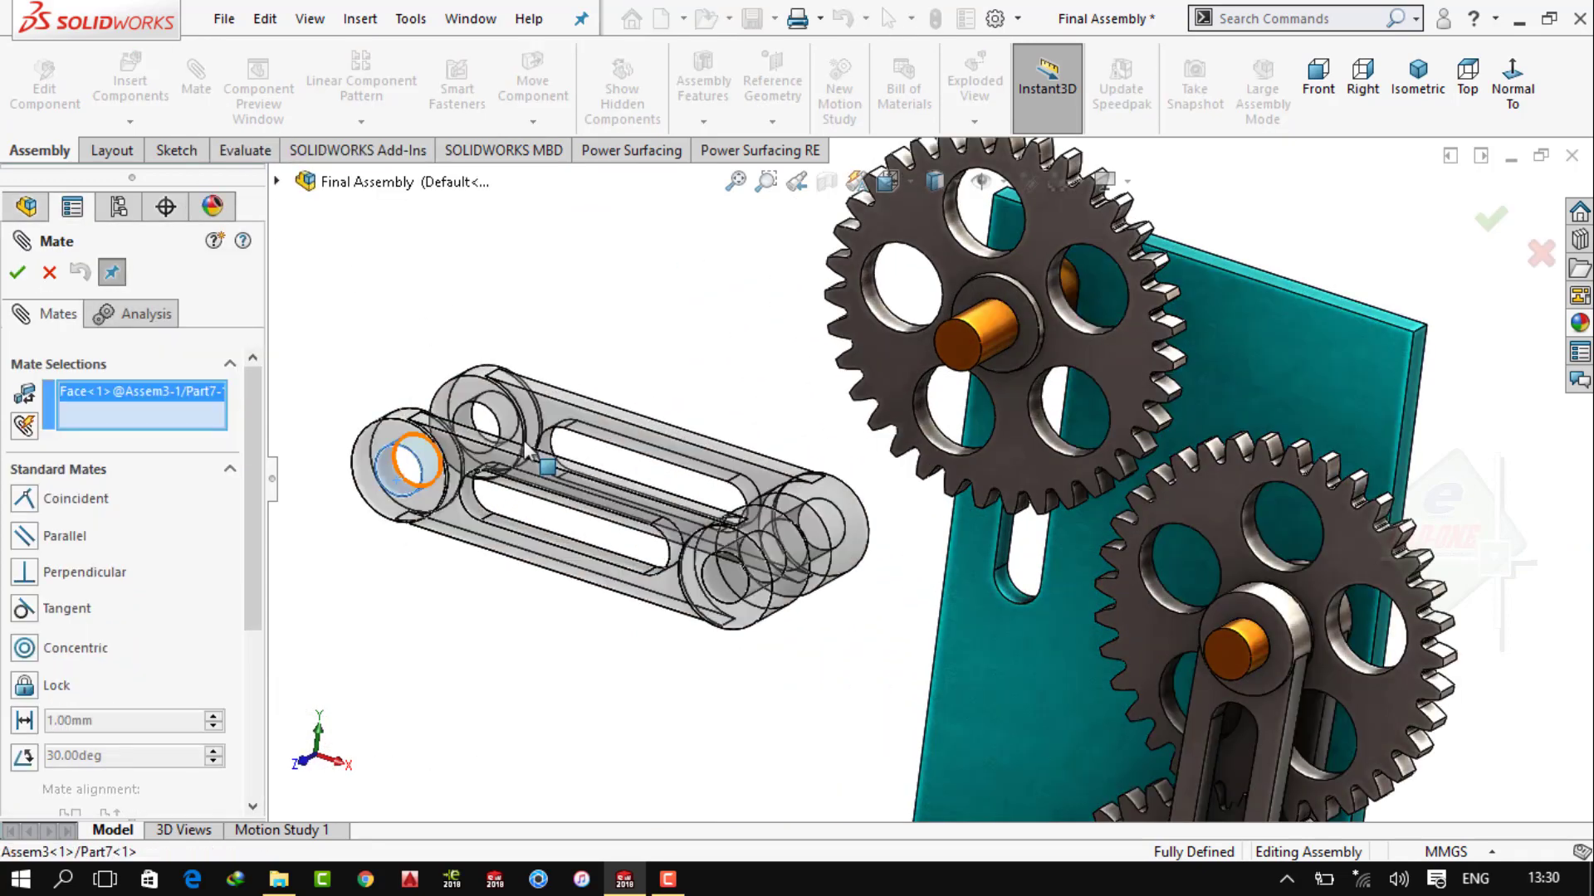
{"action": "left_click", "coordinate": [985, 335]}
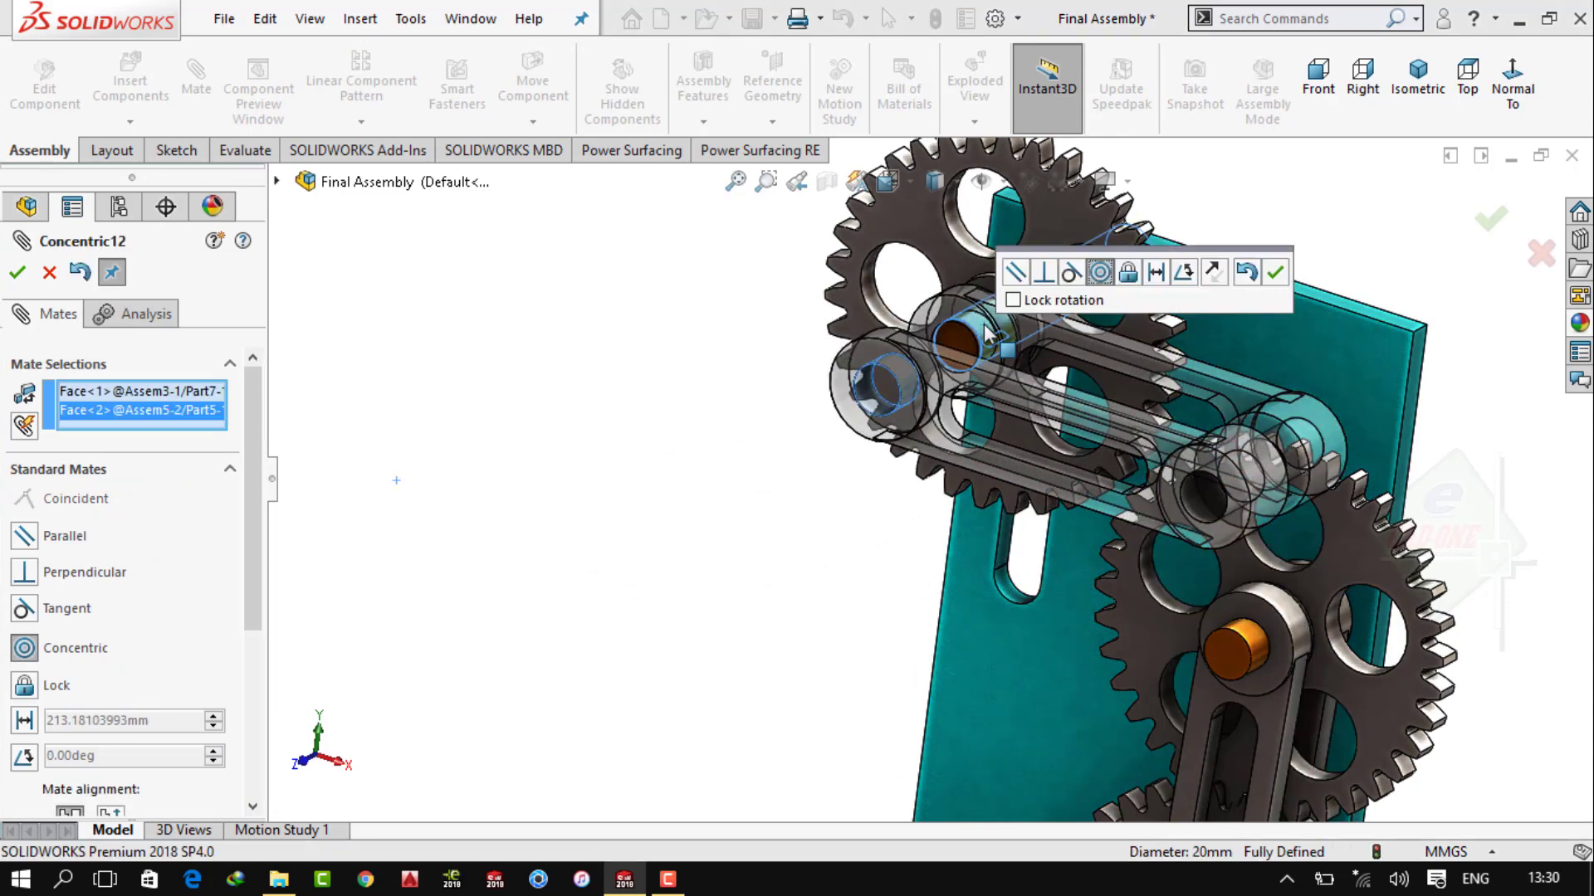
{"action": "left_click", "coordinate": [1277, 274]}
{"action": "left_click", "coordinate": [858, 350]}
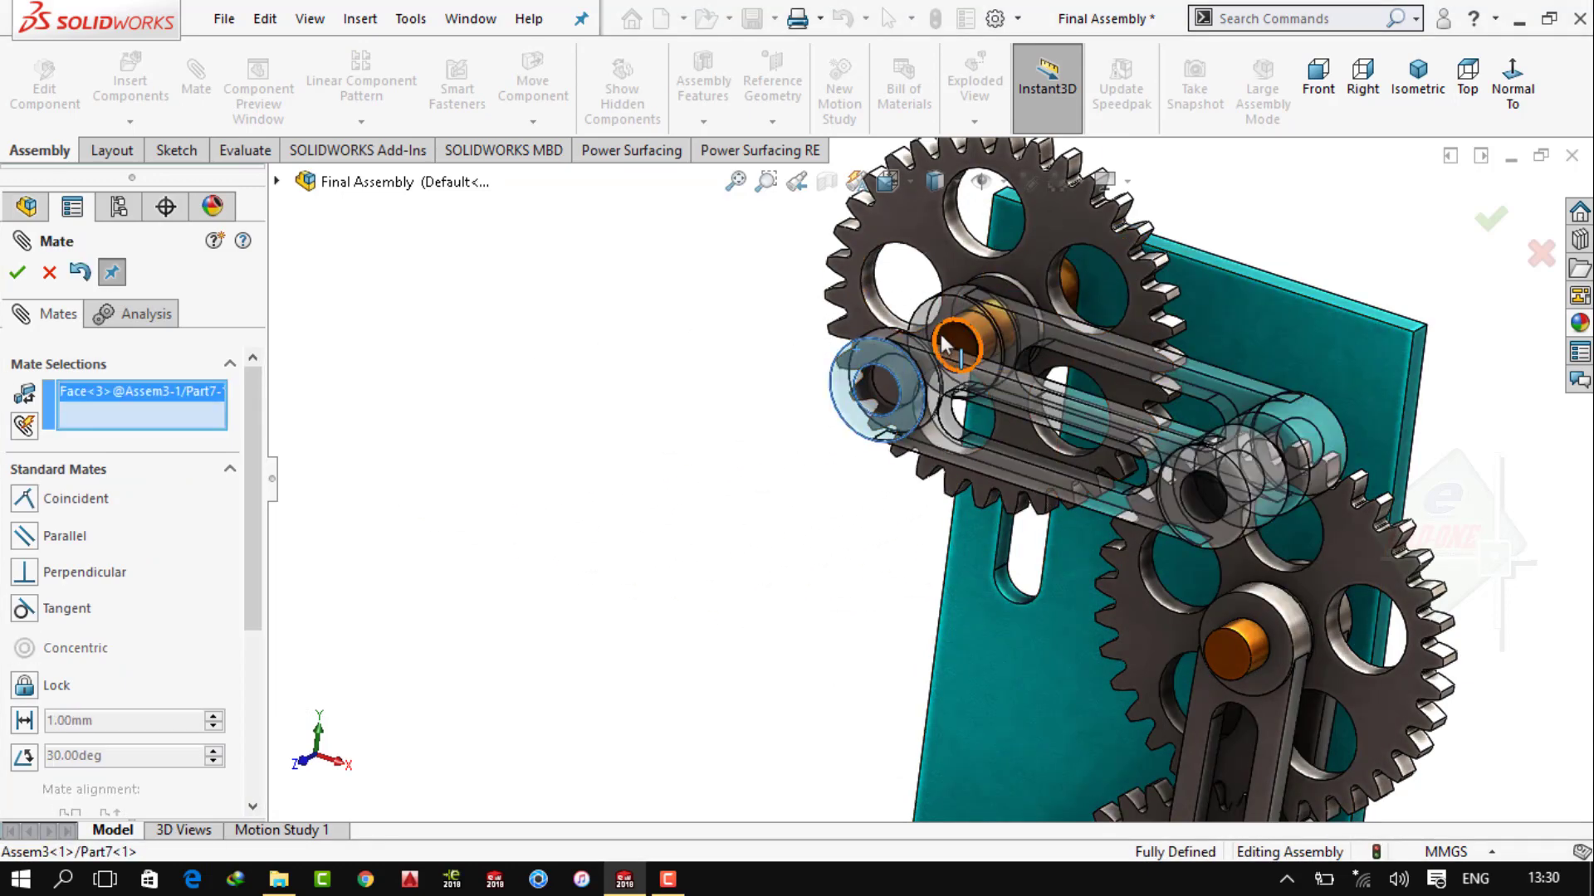
{"action": "left_click", "coordinate": [947, 335]}
{"action": "left_click", "coordinate": [1213, 282]}
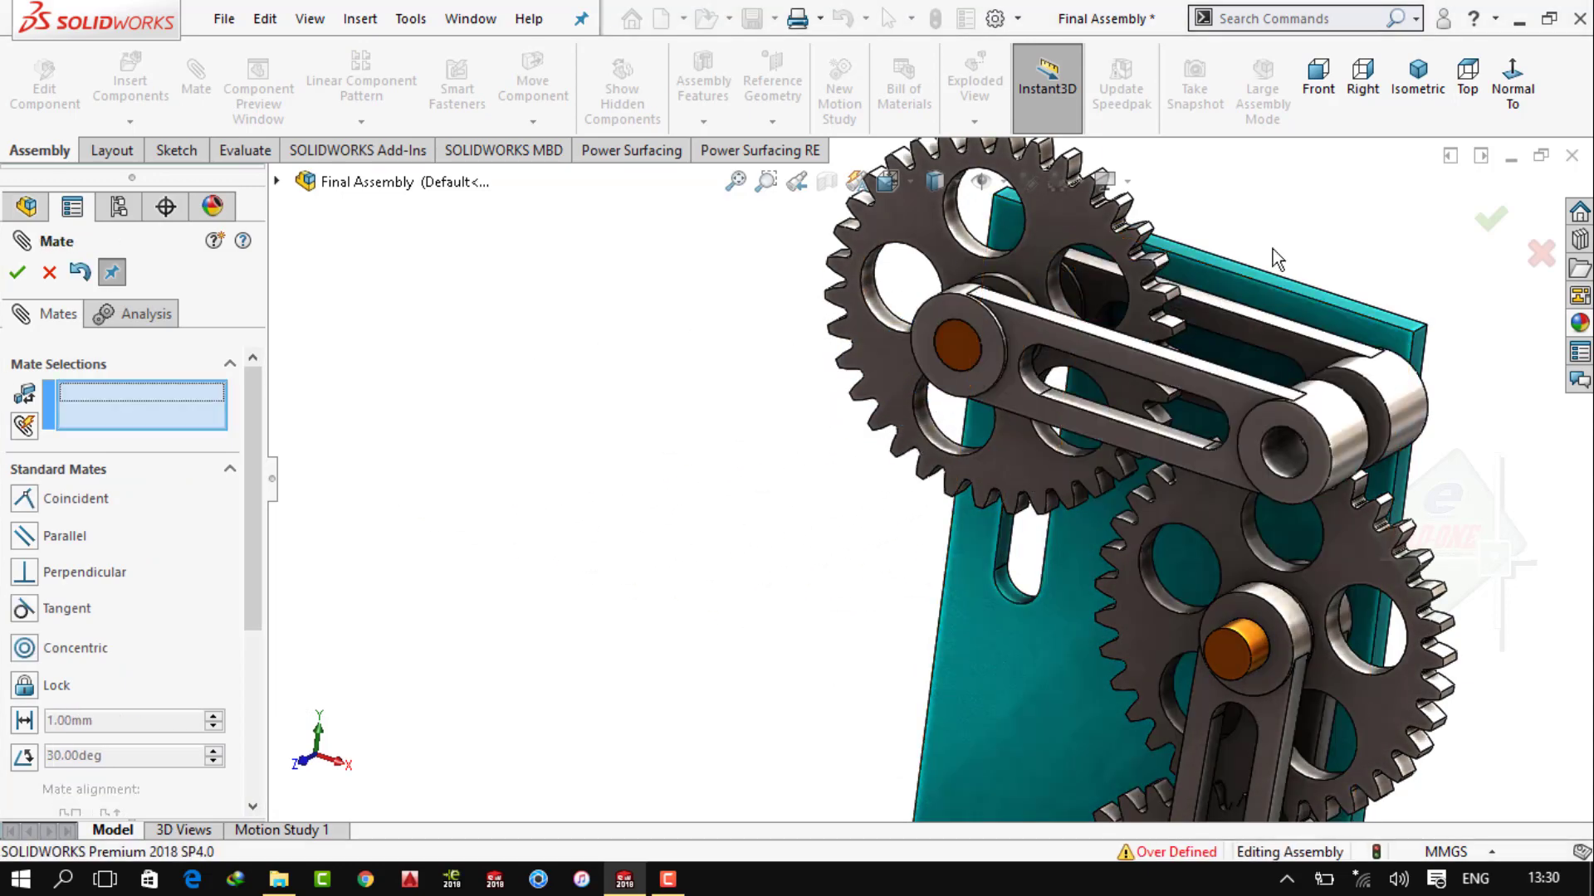
Make the other hole concentric with the lower pin, then swing the link horizontal
{"action": "middle_click_drag", "start_coordinate": [1272, 249], "coordinate": [1243, 348]}
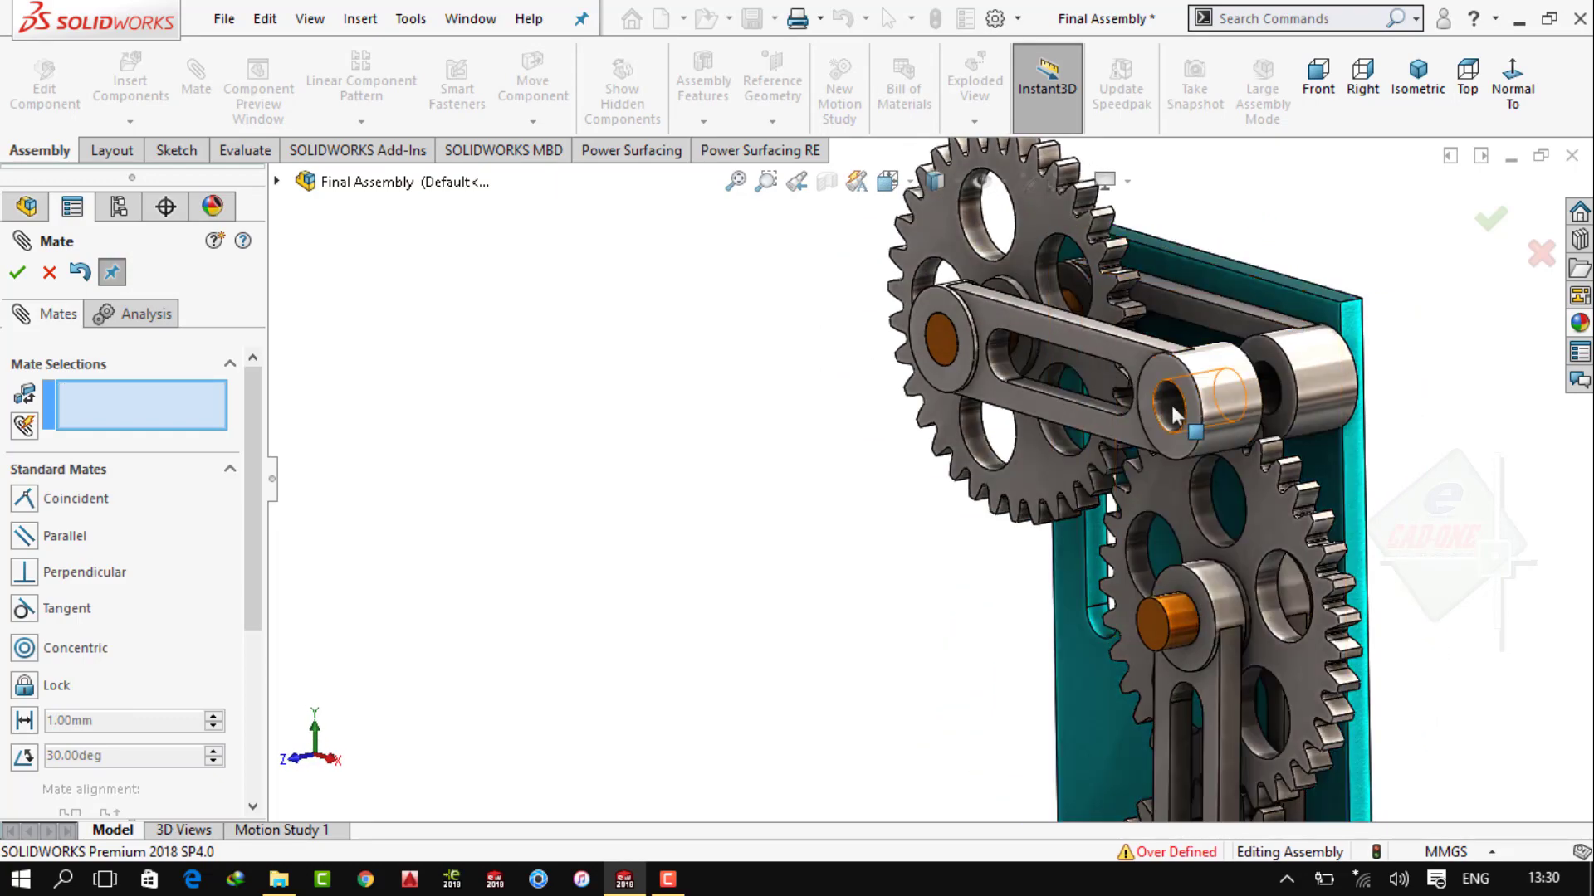
{"action": "left_click", "coordinate": [1173, 415]}
{"action": "left_click", "coordinate": [1166, 622]}
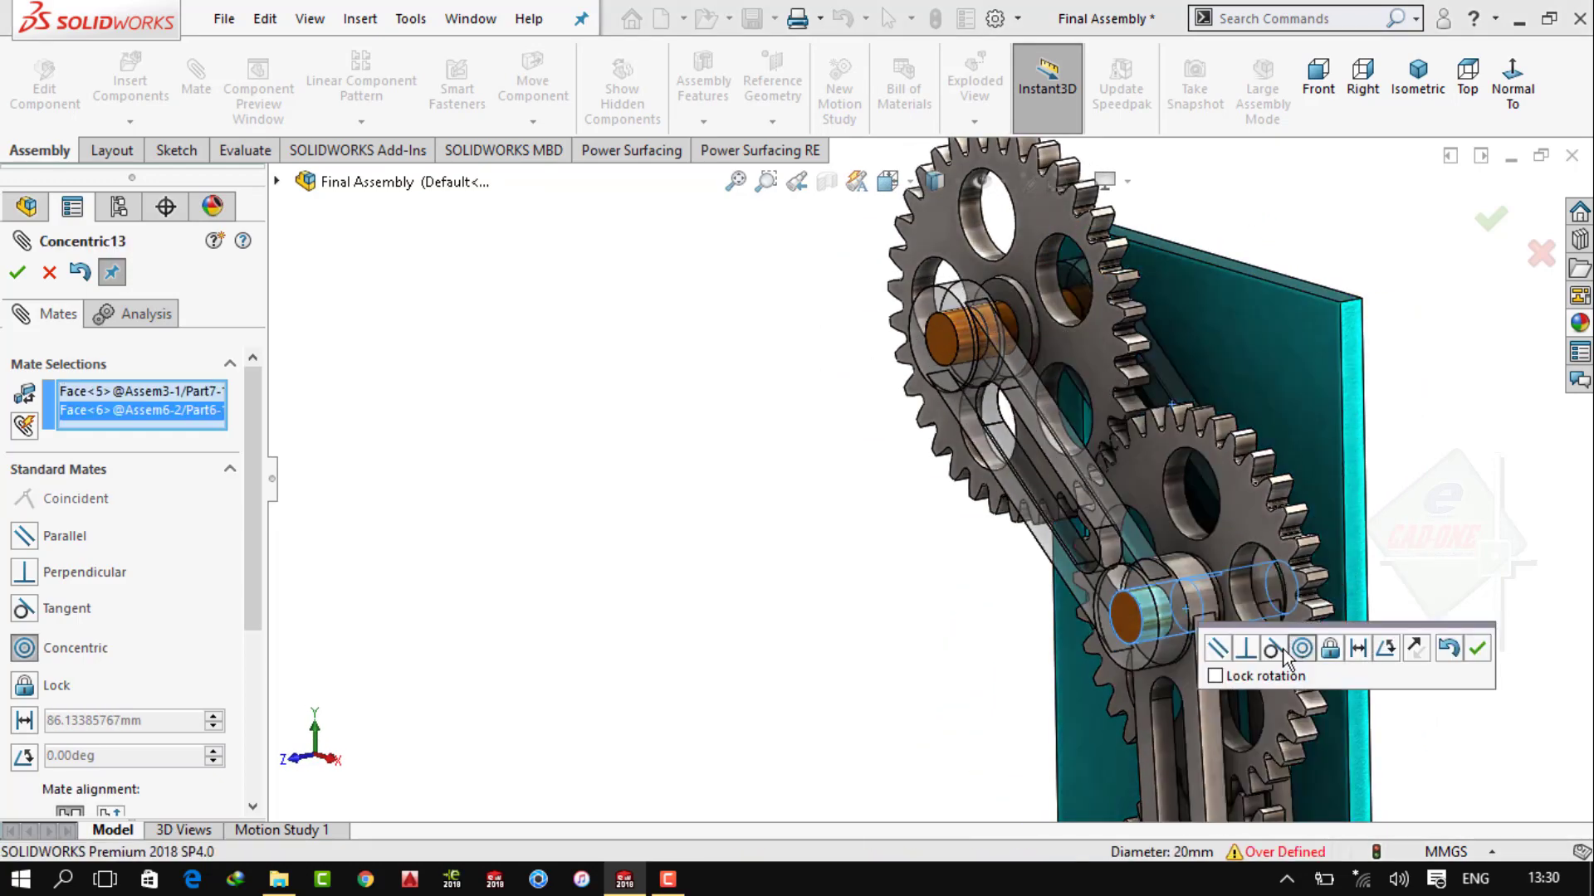
{"action": "left_click", "coordinate": [1475, 648]}
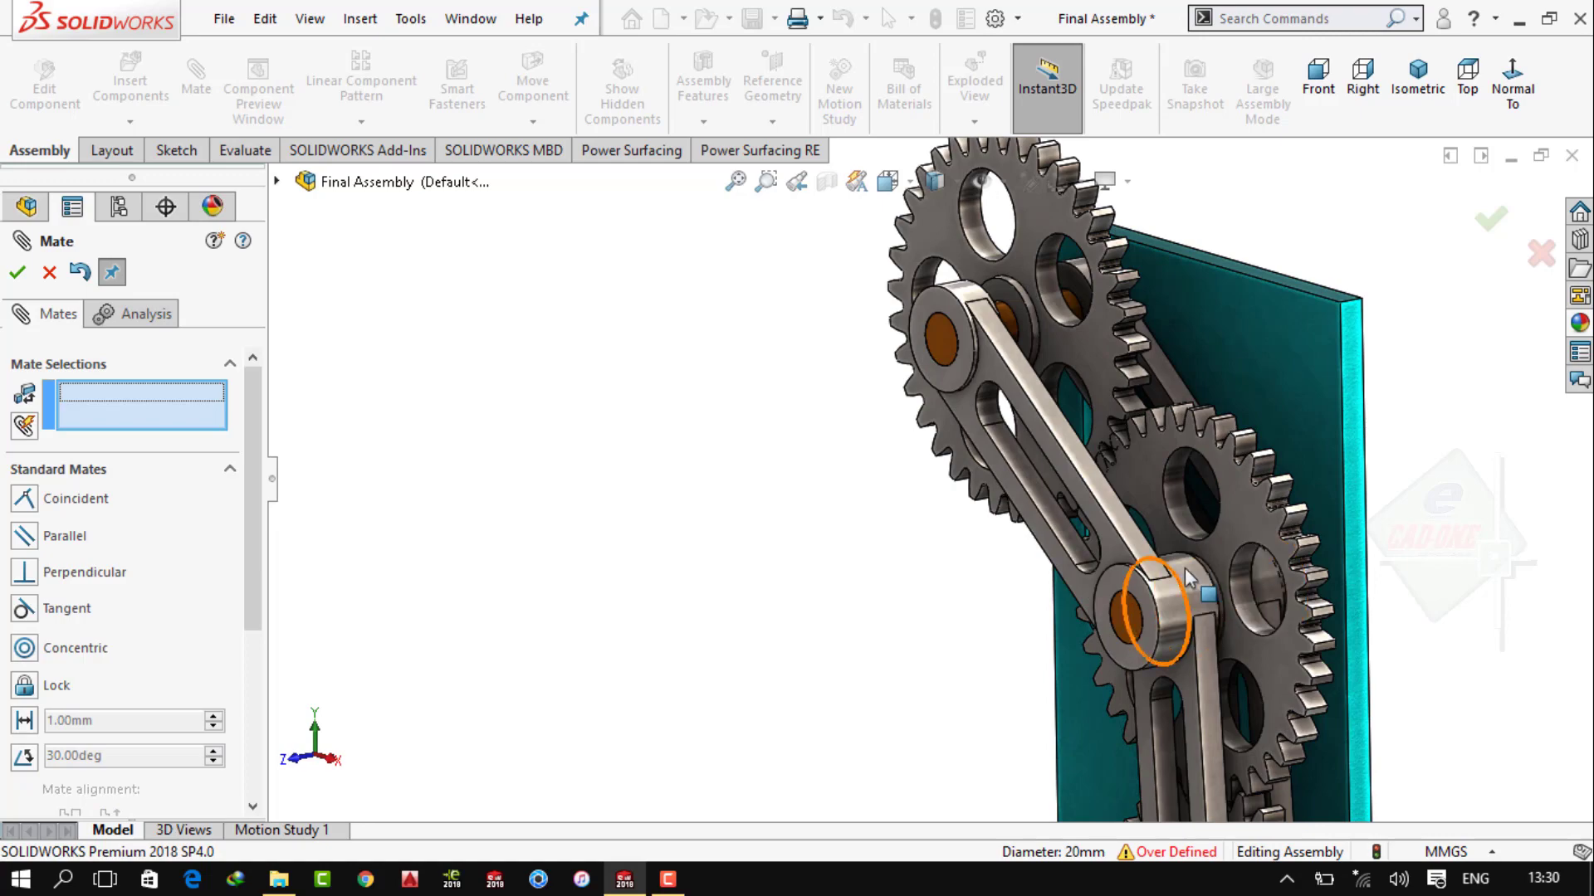
{"action": "left_click", "coordinate": [18, 272]}
{"action": "left_click_drag", "start_coordinate": [1154, 597], "coordinate": [1212, 568]}
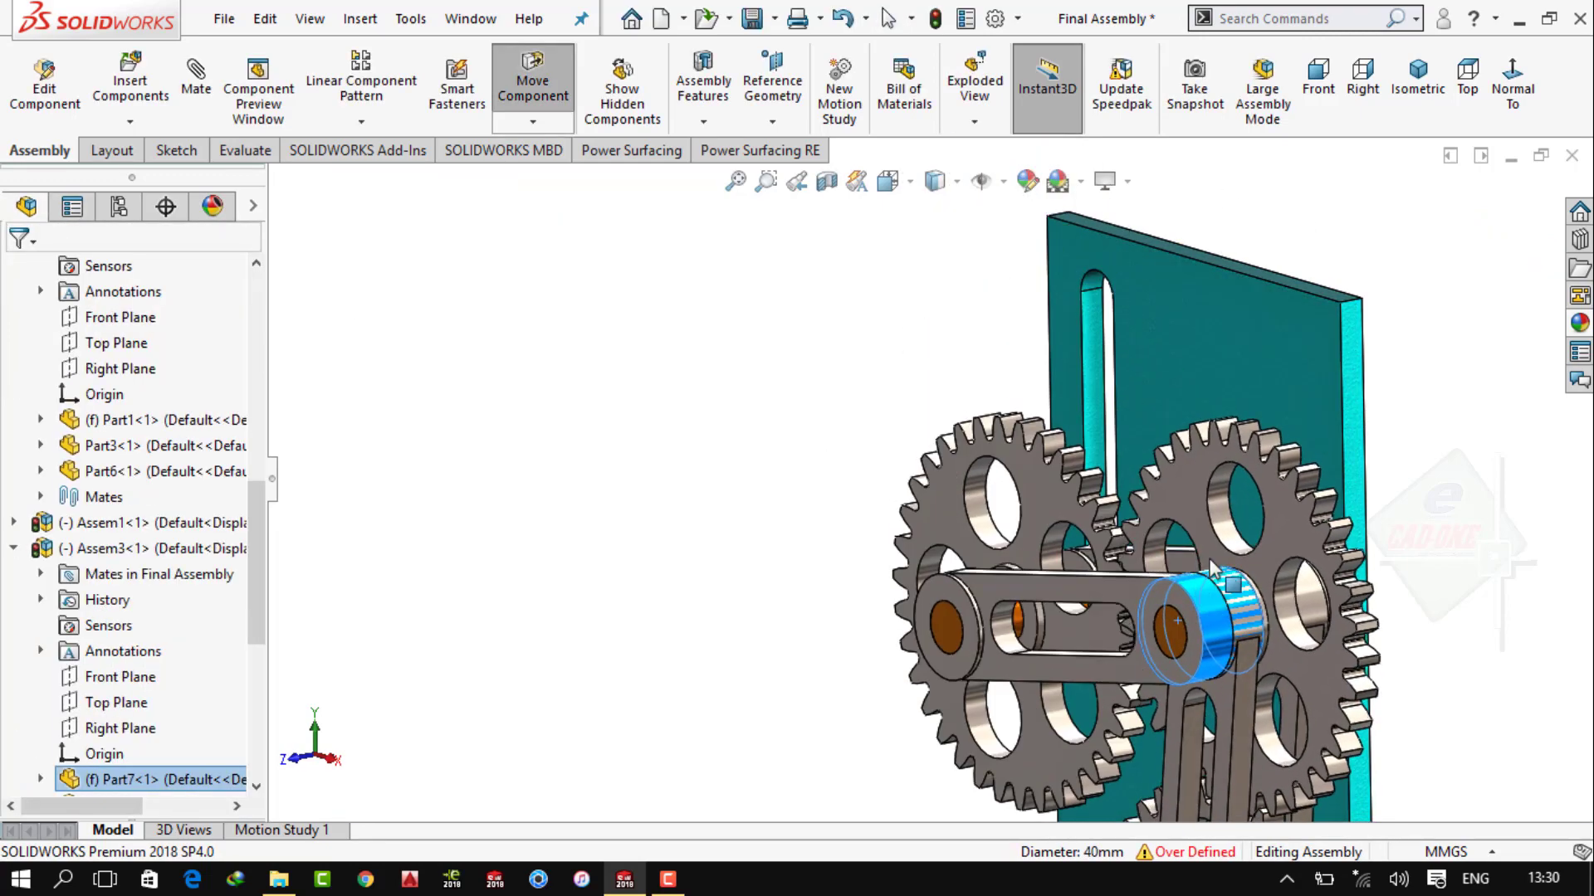
{"action": "key", "text": "Escape"}
Collapse the expanded subassemblies and drag a gear to rotate the train in Front view
{"action": "left_click", "coordinate": [1417, 79]}
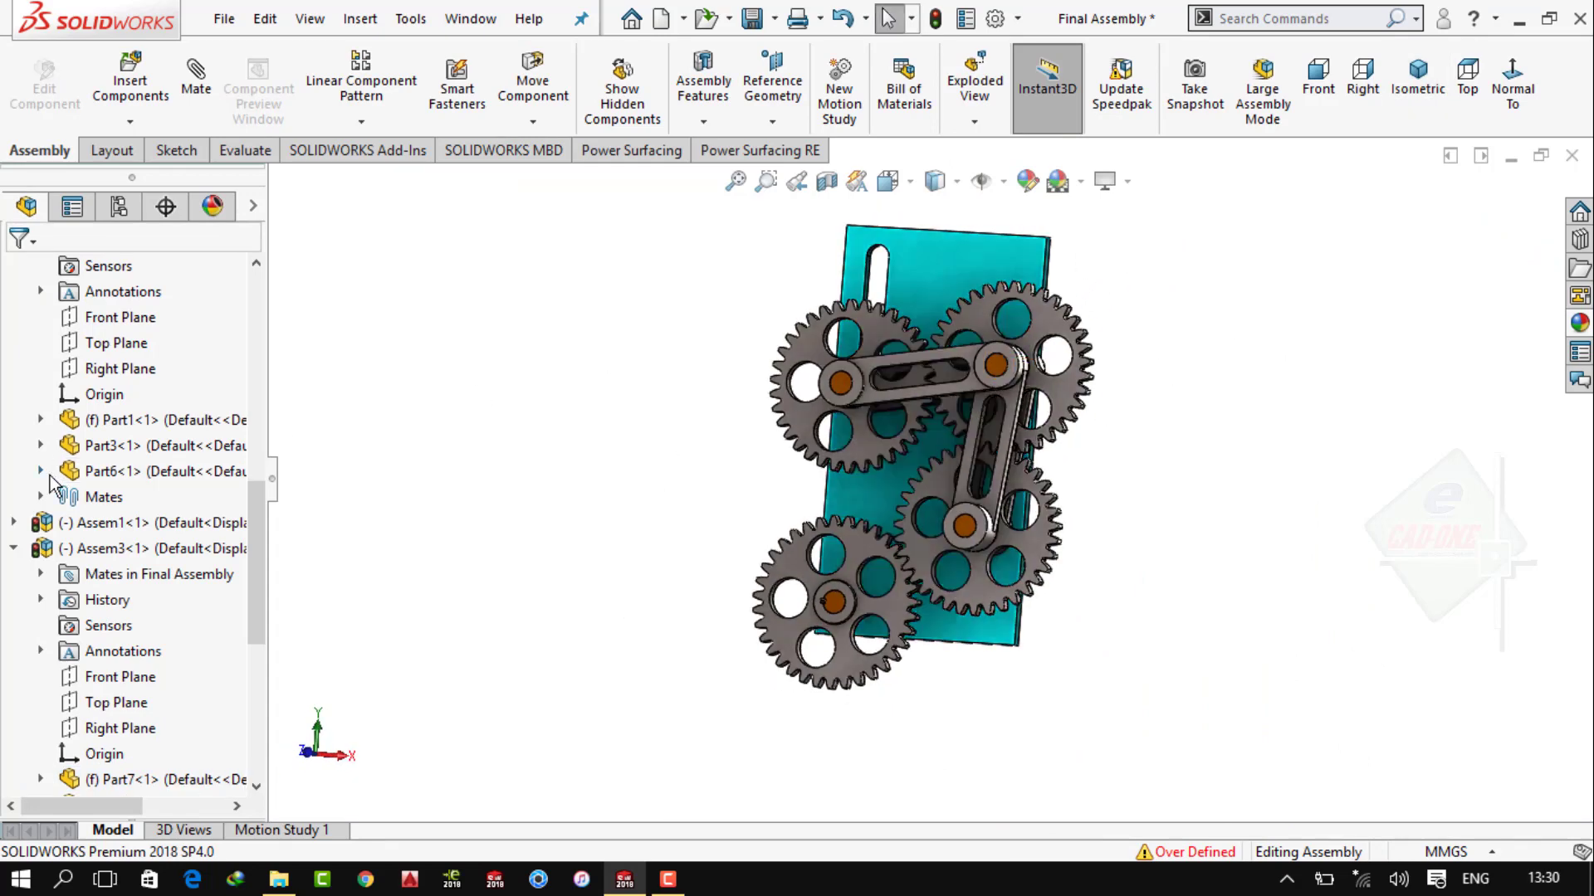
{"action": "scroll", "coordinate": [38, 494], "scroll_direction": "up", "scroll_amount": 5}
{"action": "left_click", "coordinate": [13, 317]}
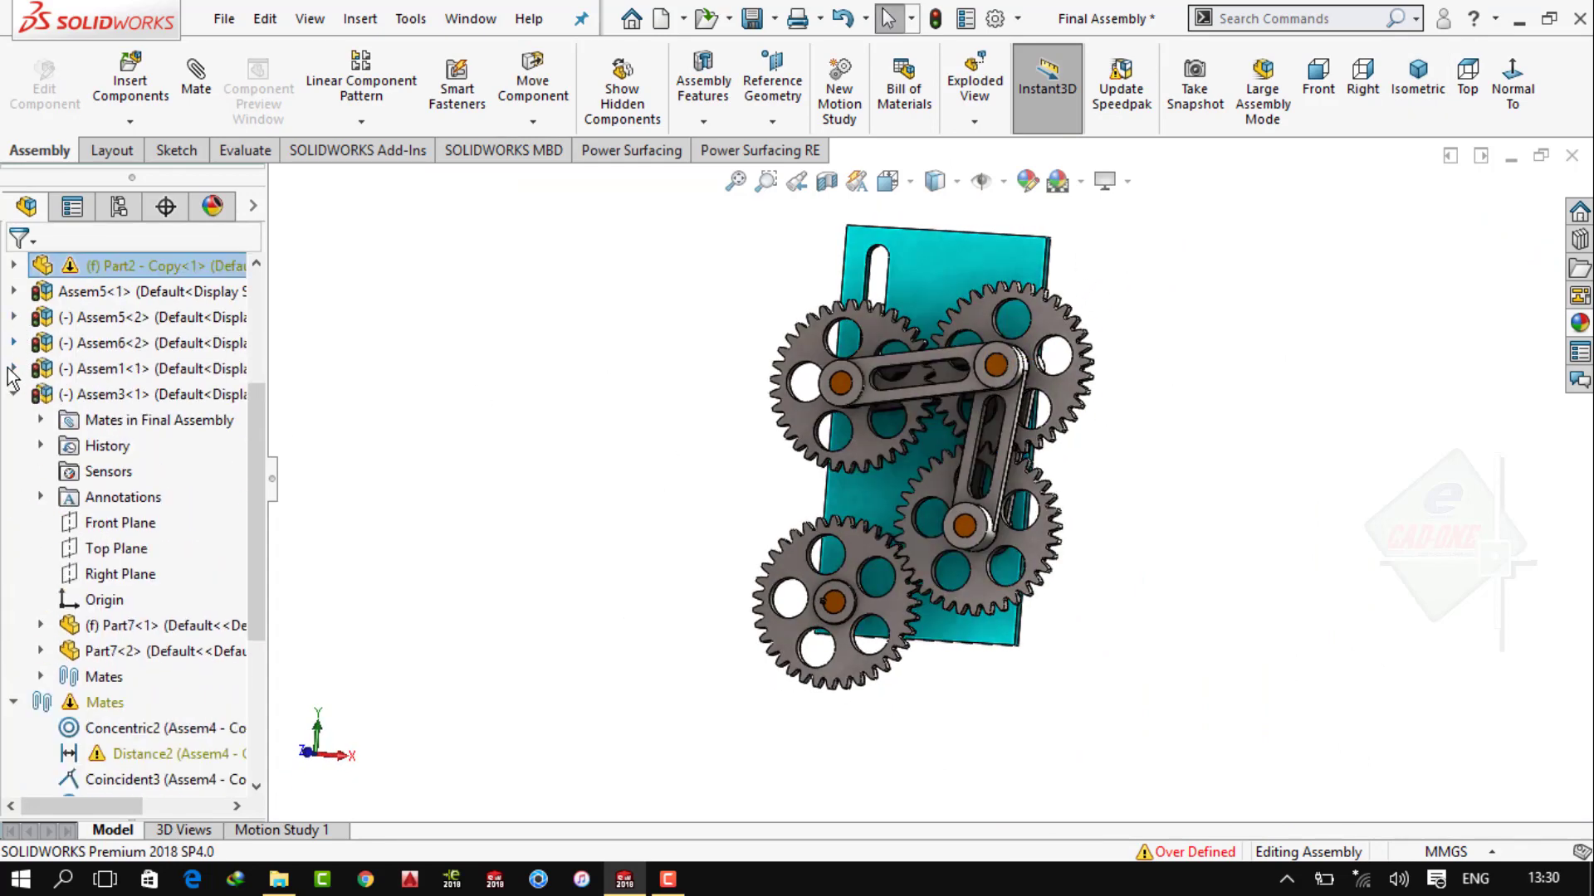
{"action": "left_click", "coordinate": [14, 394]}
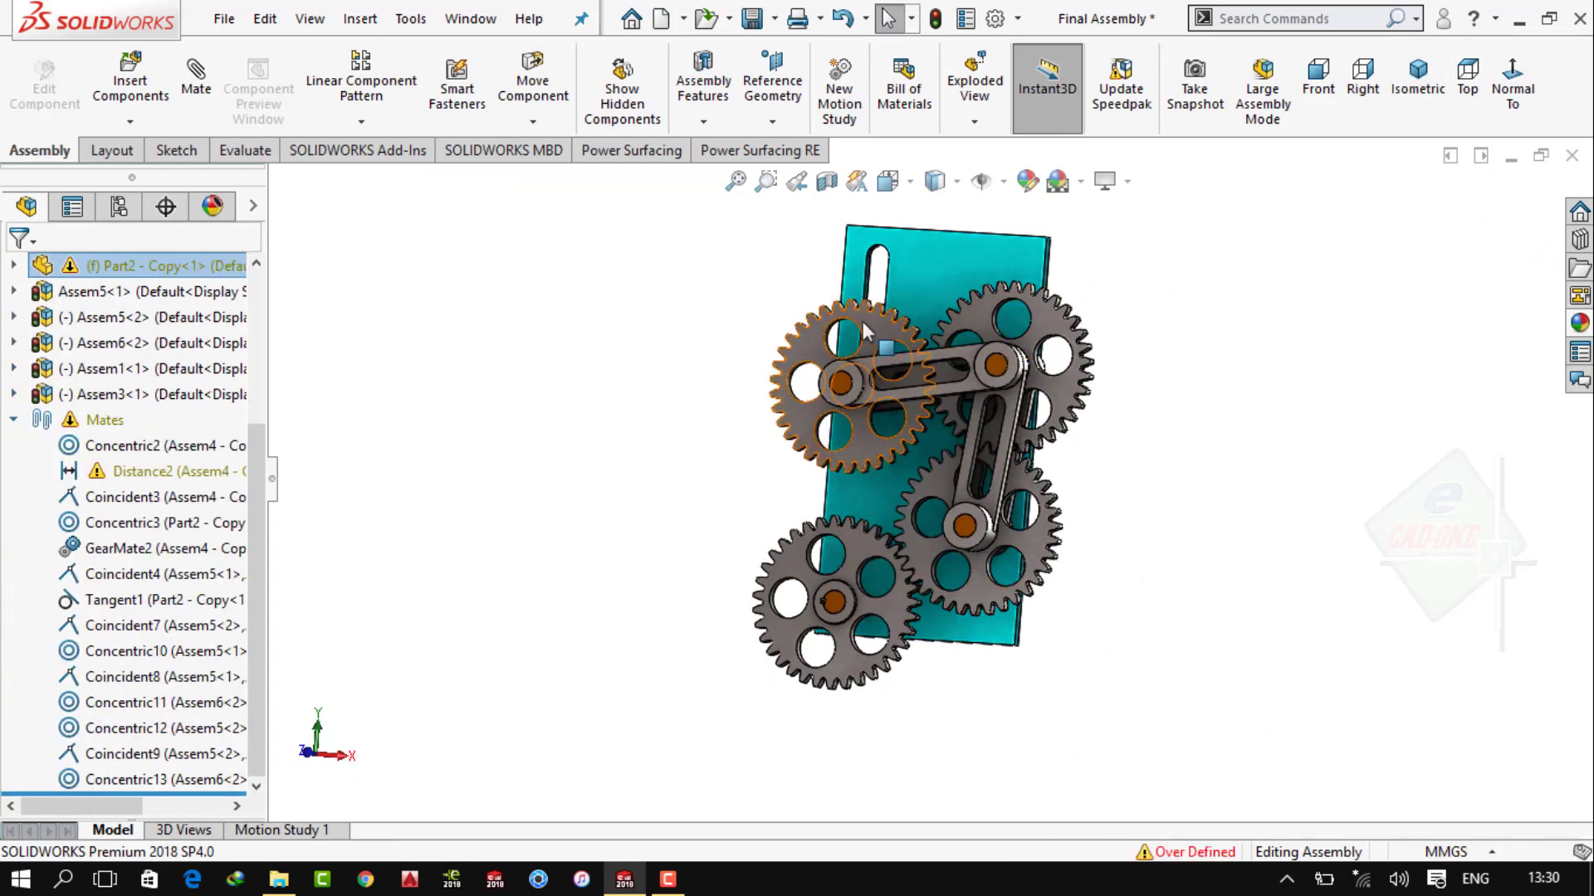
{"action": "left_click_drag", "start_coordinate": [864, 321], "coordinate": [930, 366]}
{"action": "left_click", "coordinate": [1418, 78]}
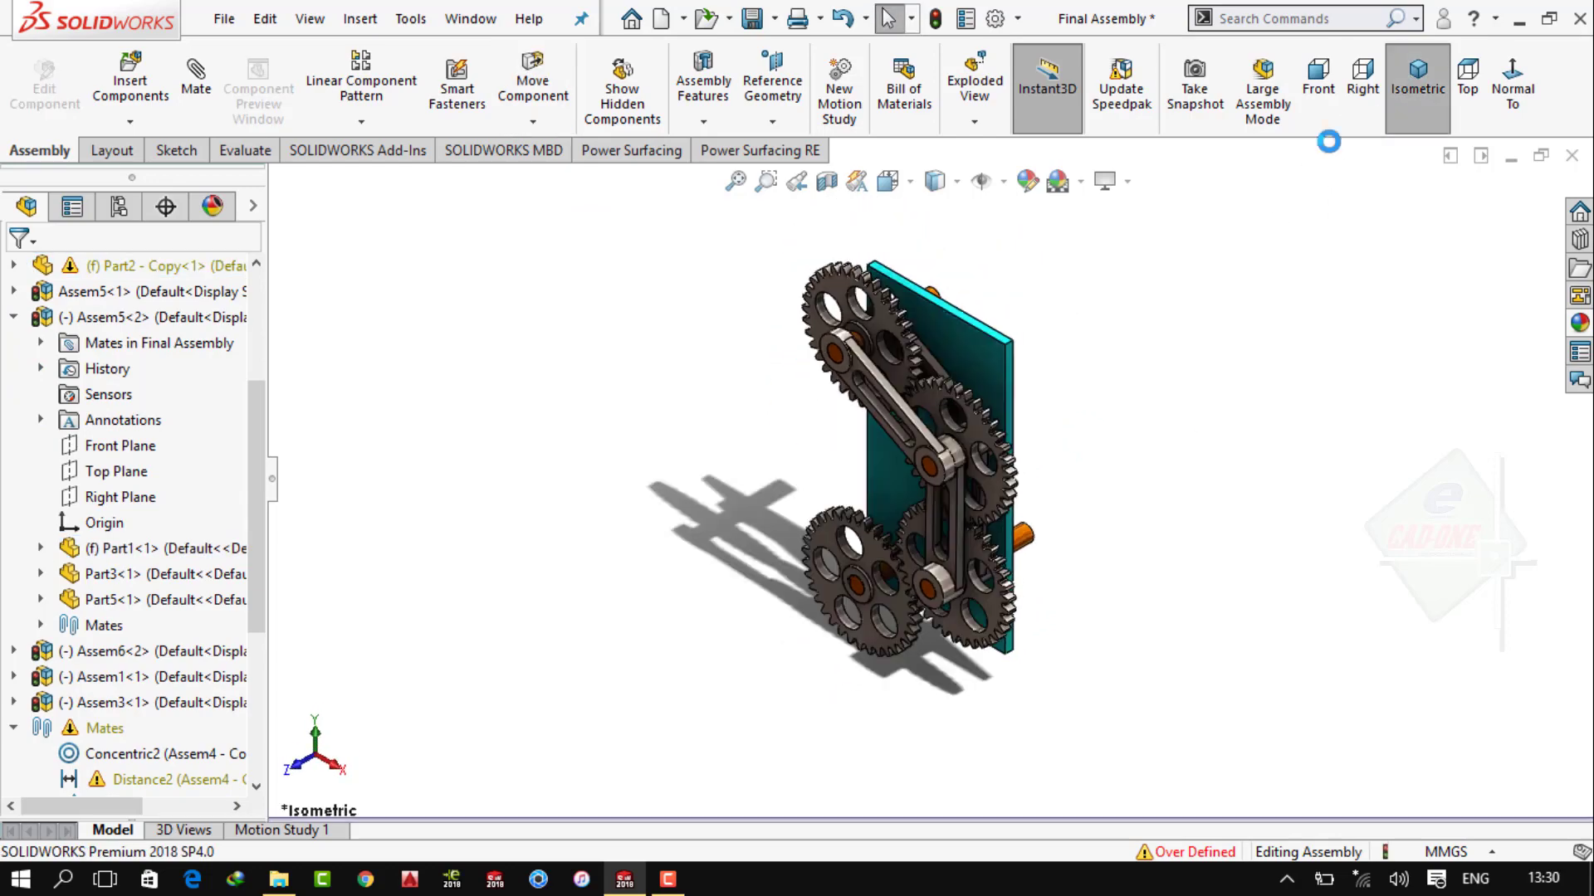
{"action": "left_click", "coordinate": [1320, 91]}
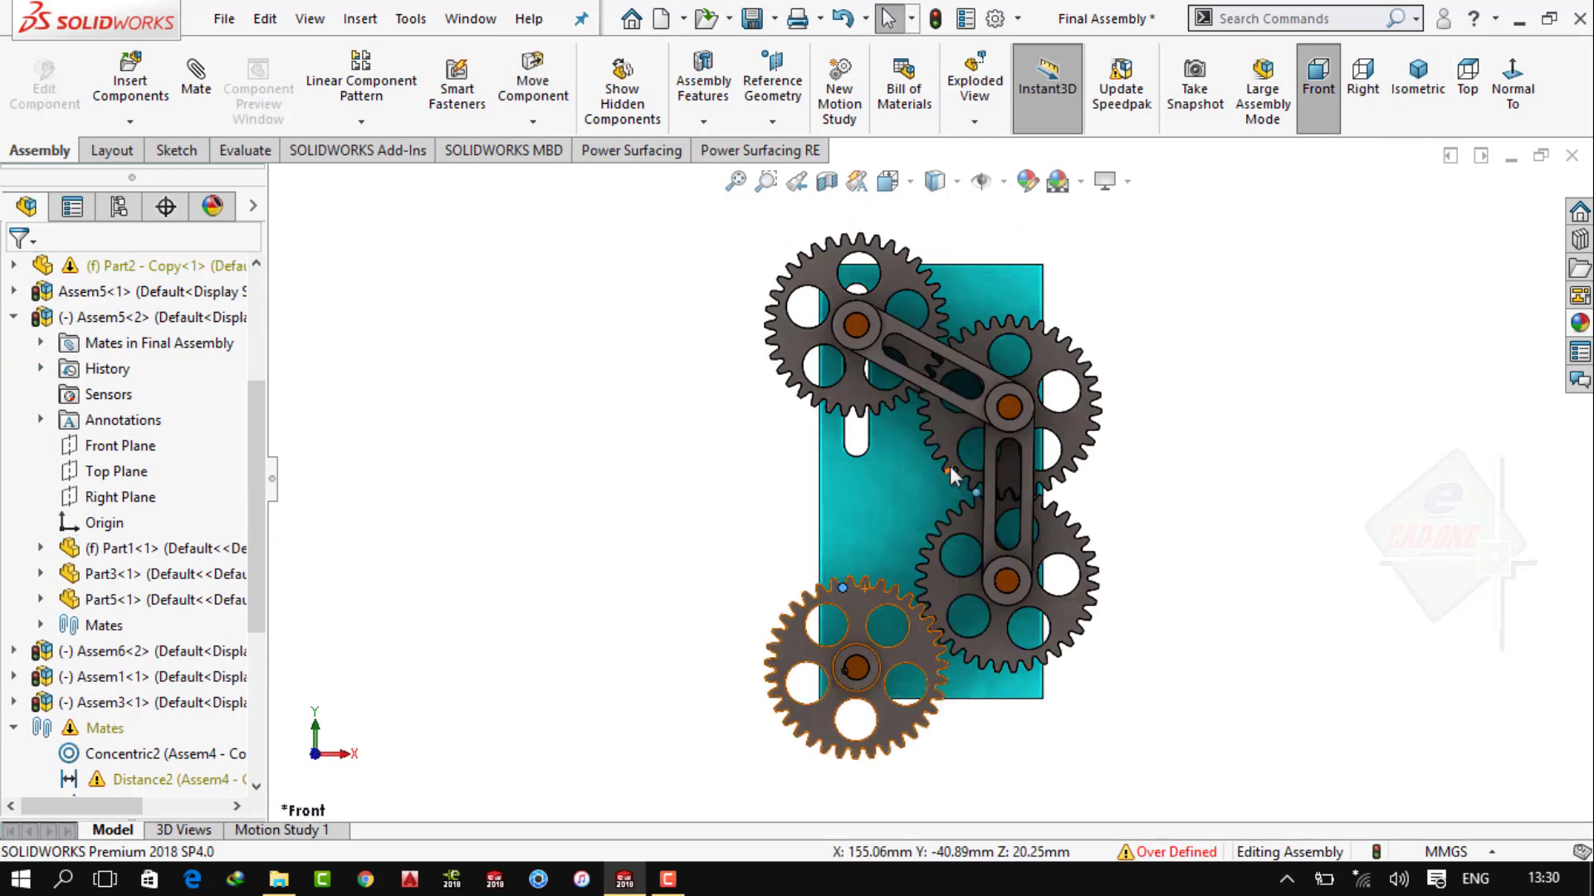
{"action": "left_click_drag", "start_coordinate": [950, 466], "coordinate": [935, 438]}
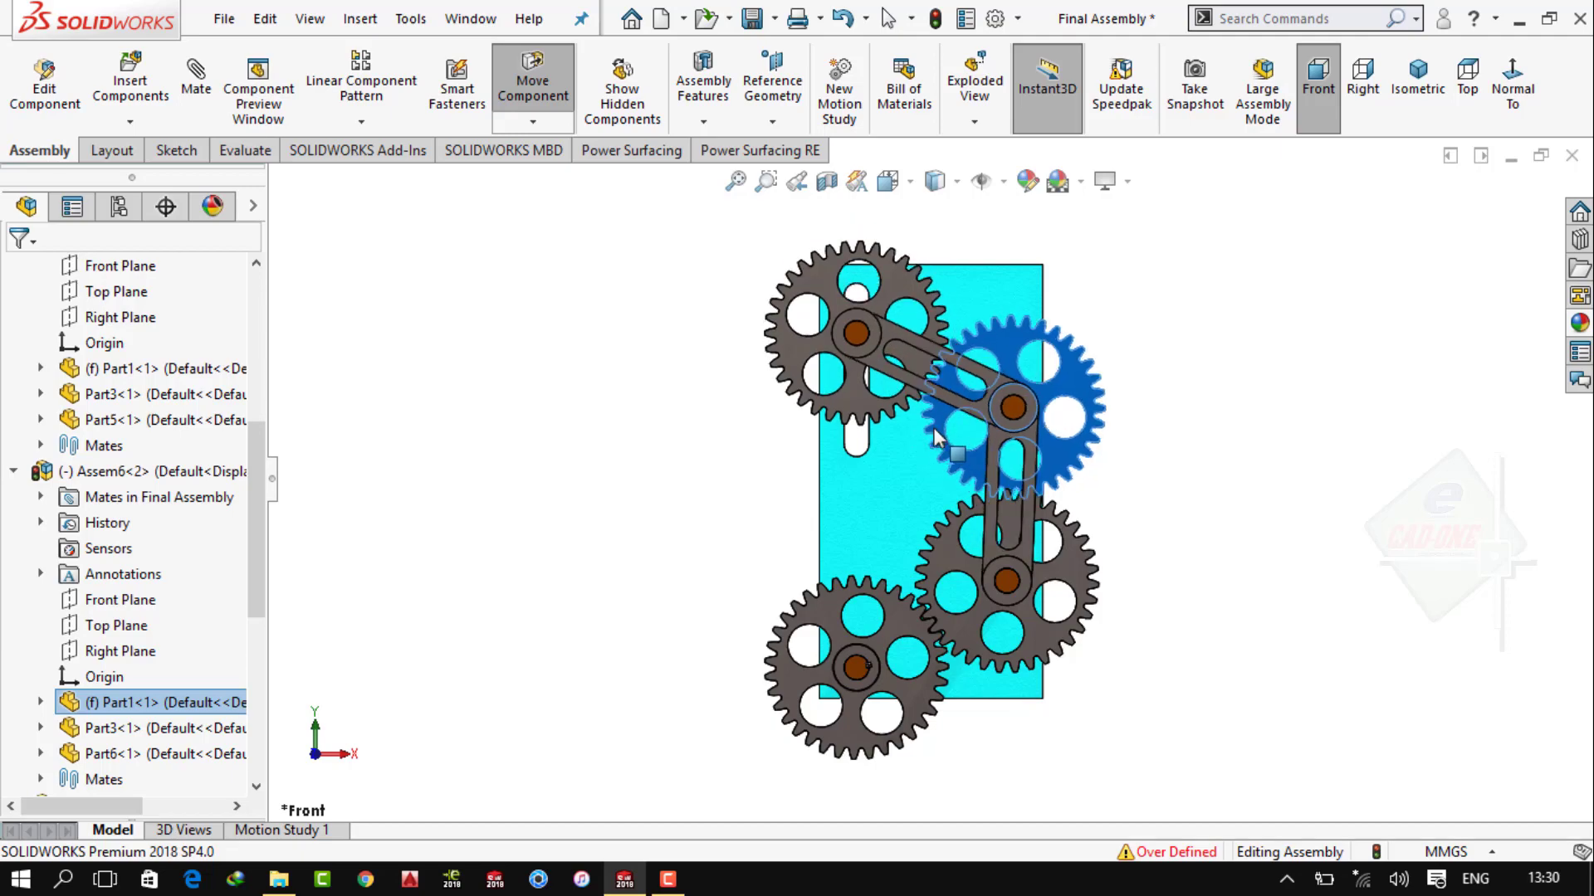
Zoom in and turn the gear train to check the tooth meshing
{"action": "scroll", "coordinate": [1029, 515], "scroll_direction": "down", "scroll_amount": 8}
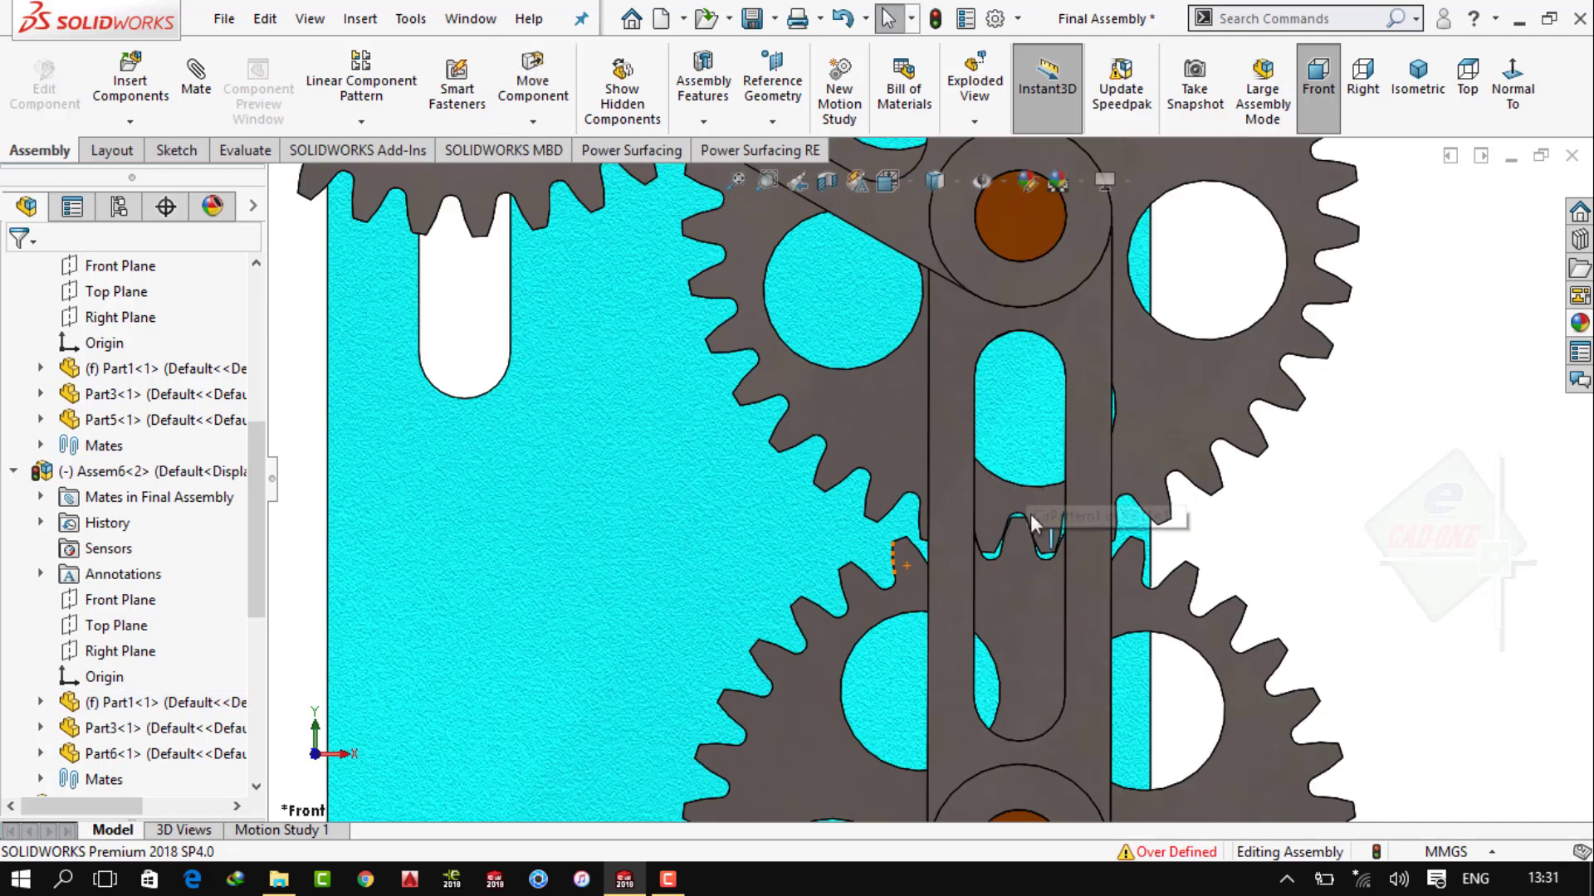
{"action": "scroll", "coordinate": [1029, 514], "scroll_direction": "down", "scroll_amount": 3}
{"action": "left_click", "coordinate": [1001, 495]}
{"action": "scroll", "coordinate": [1001, 491], "scroll_direction": "down", "scroll_amount": 3}
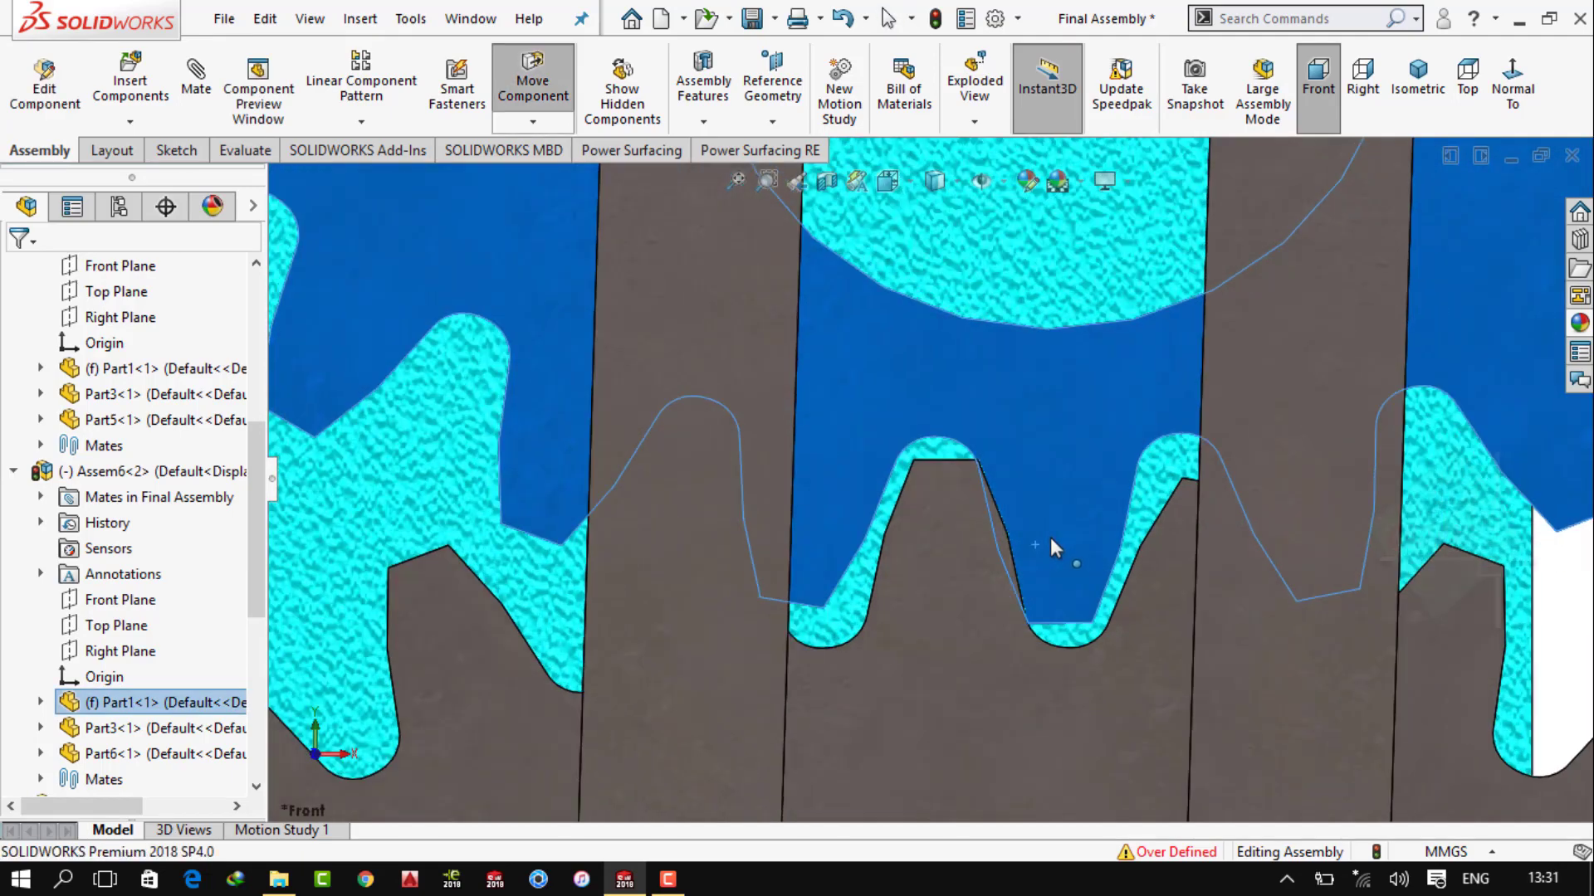
{"action": "left_click_drag", "start_coordinate": [1052, 547], "coordinate": [1103, 441]}
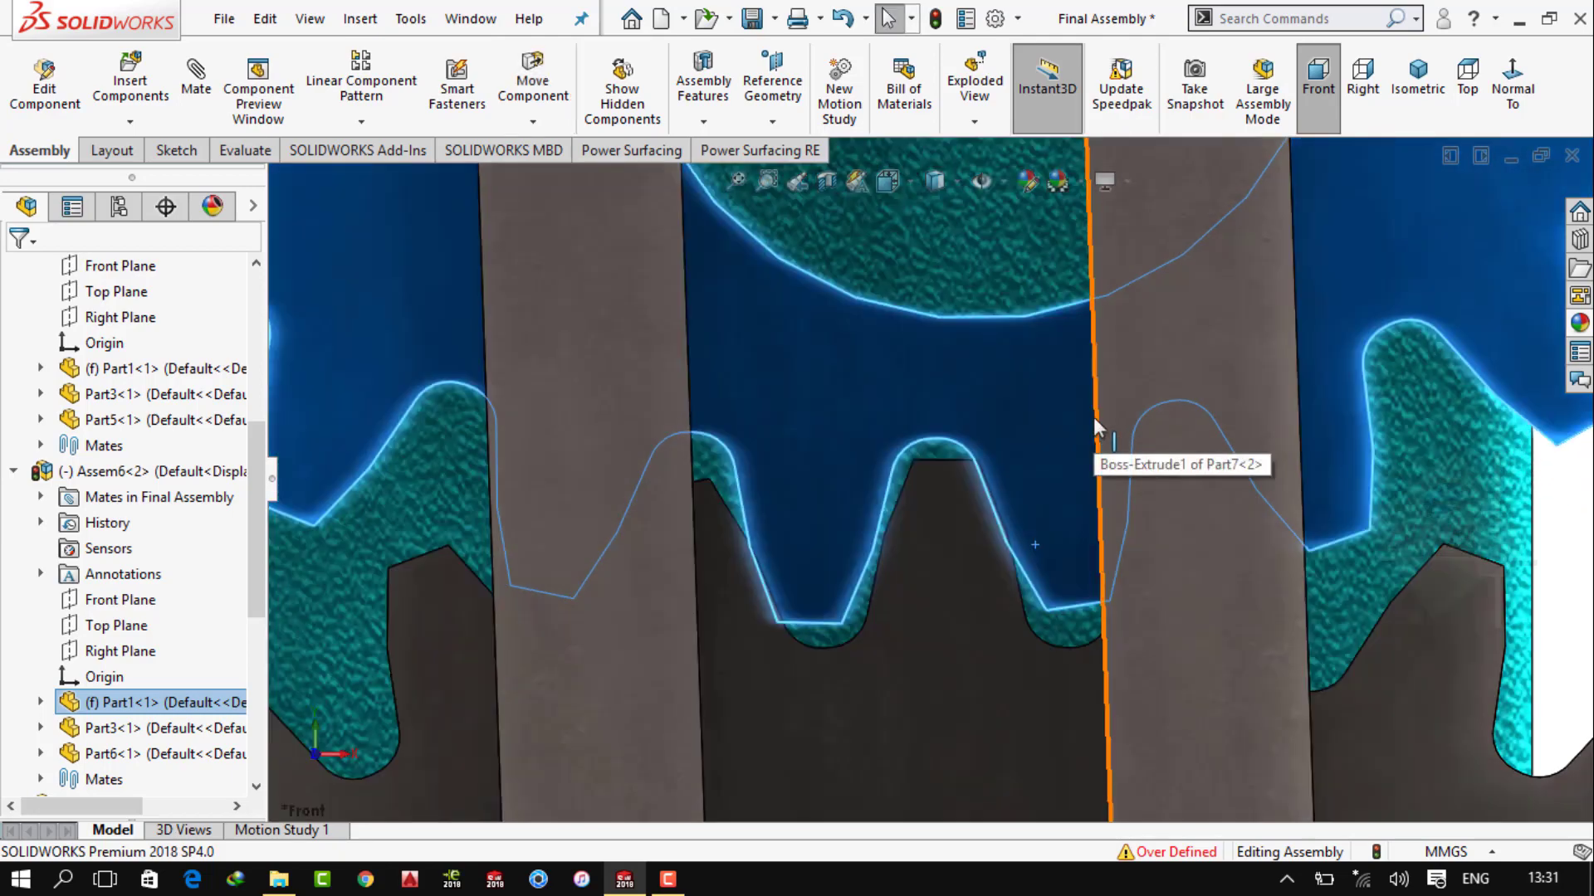
{"action": "left_click", "coordinate": [1094, 417]}
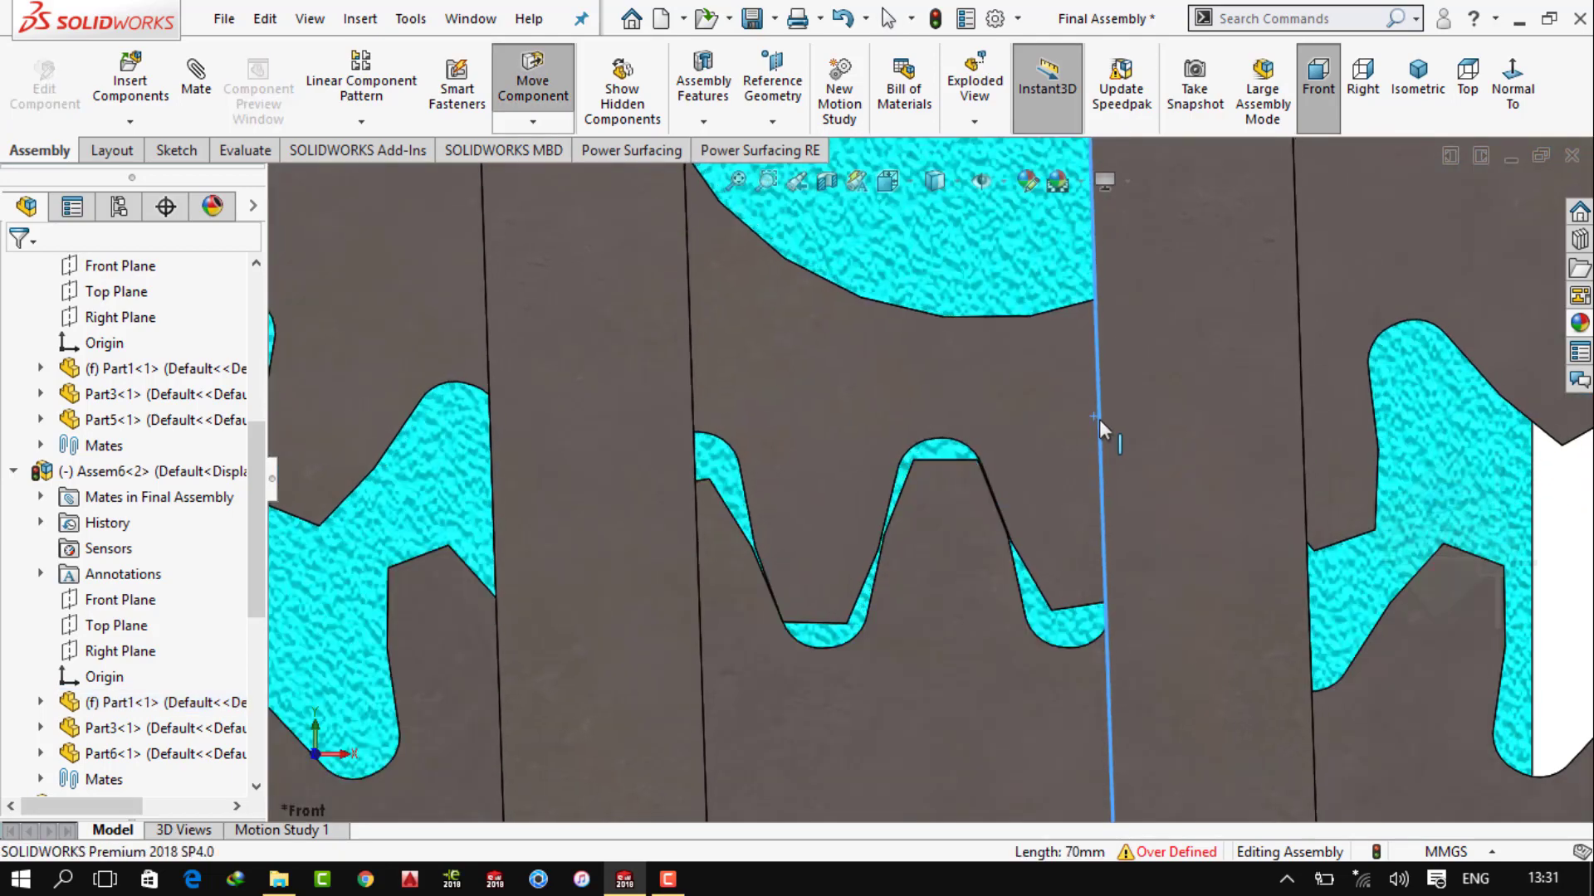
{"action": "key", "text": "Escape"}
Zoom closer on a gear tooth and nudge the gear to check tooth clearance
{"action": "scroll", "coordinate": [1003, 534], "scroll_direction": "down", "scroll_amount": 3}
{"action": "scroll", "coordinate": [907, 487], "scroll_direction": "down", "scroll_amount": 3}
{"action": "scroll", "coordinate": [774, 323], "scroll_direction": "down", "scroll_amount": 3}
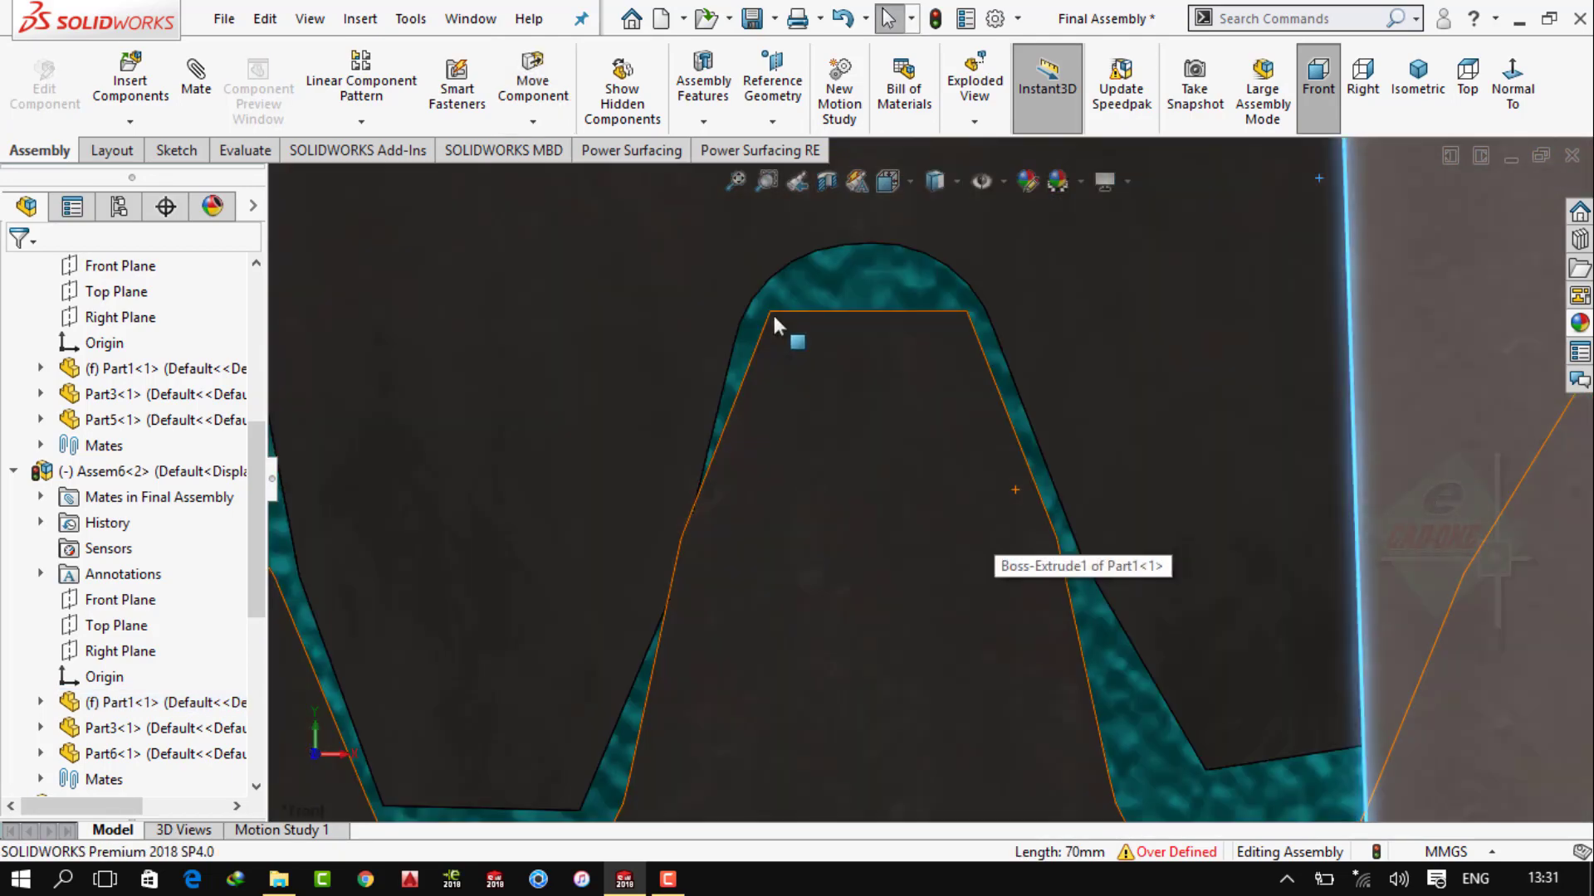
{"action": "left_click", "coordinate": [774, 317]}
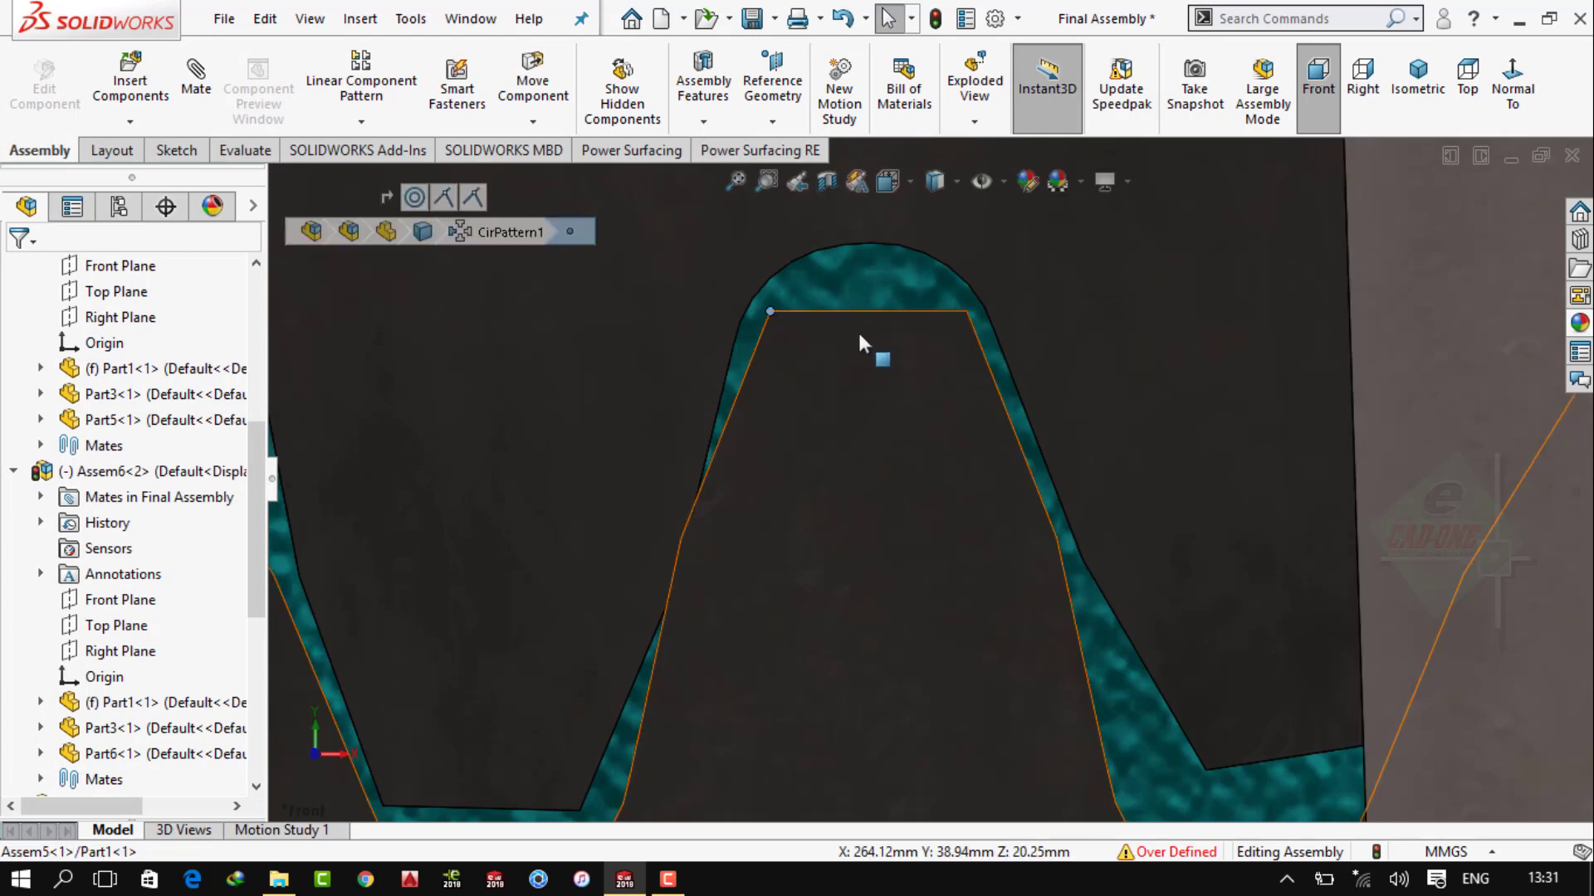
{"action": "left_click_drag", "start_coordinate": [1000, 355], "coordinate": [994, 365]}
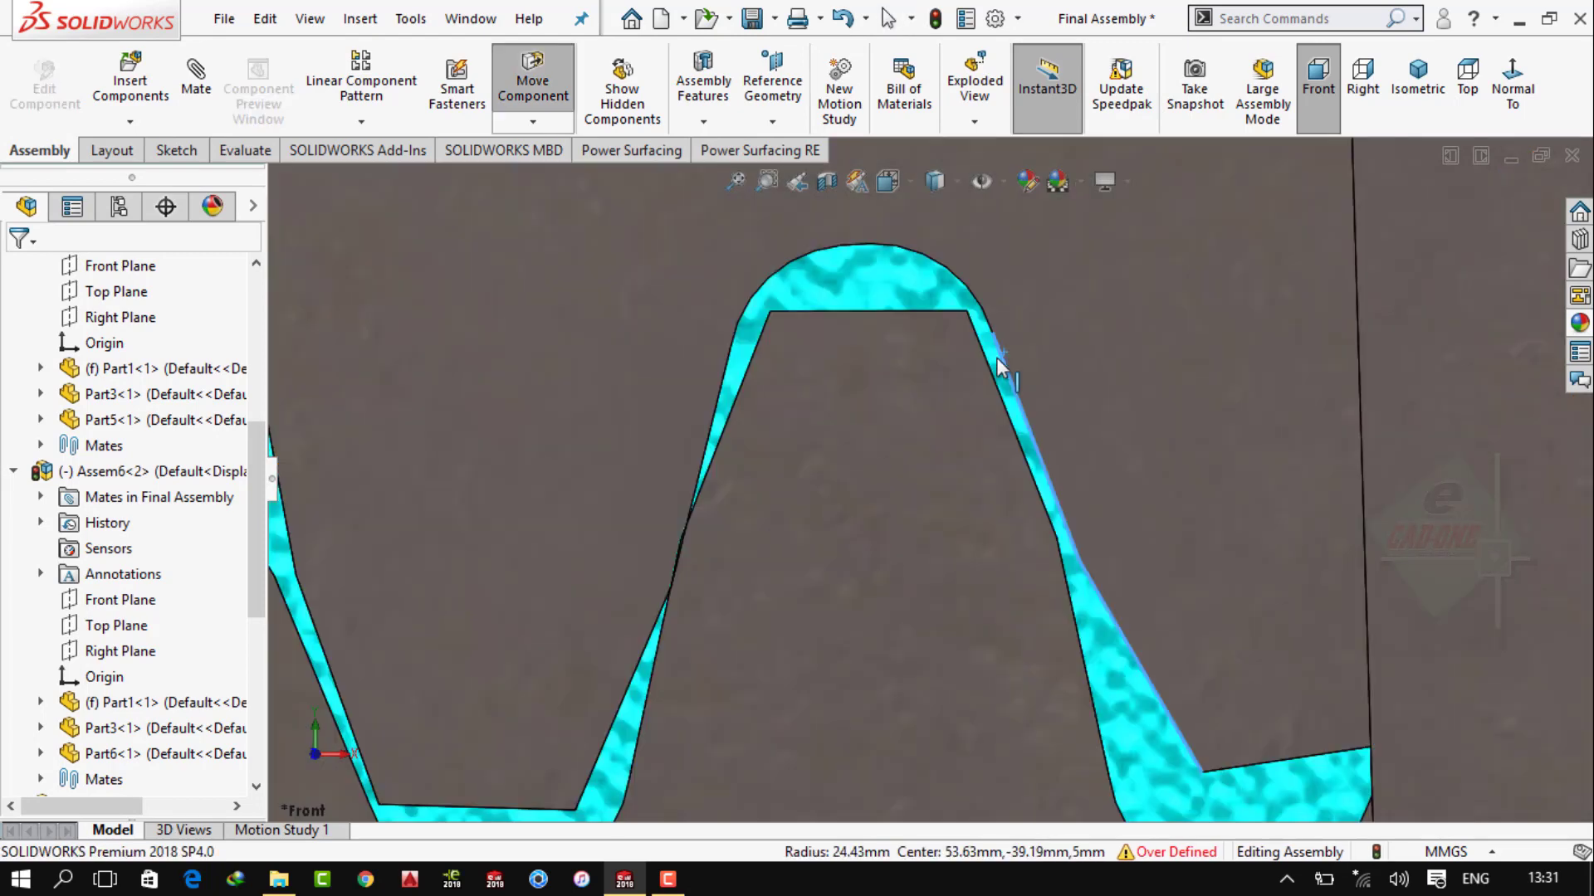
{"action": "key", "text": "Escape"}
Rezoom to inspect the gear at the meshing point
{"action": "scroll", "coordinate": [987, 596], "scroll_direction": "up", "scroll_amount": 3}
{"action": "scroll", "coordinate": [987, 596], "scroll_direction": "up", "scroll_amount": 3}
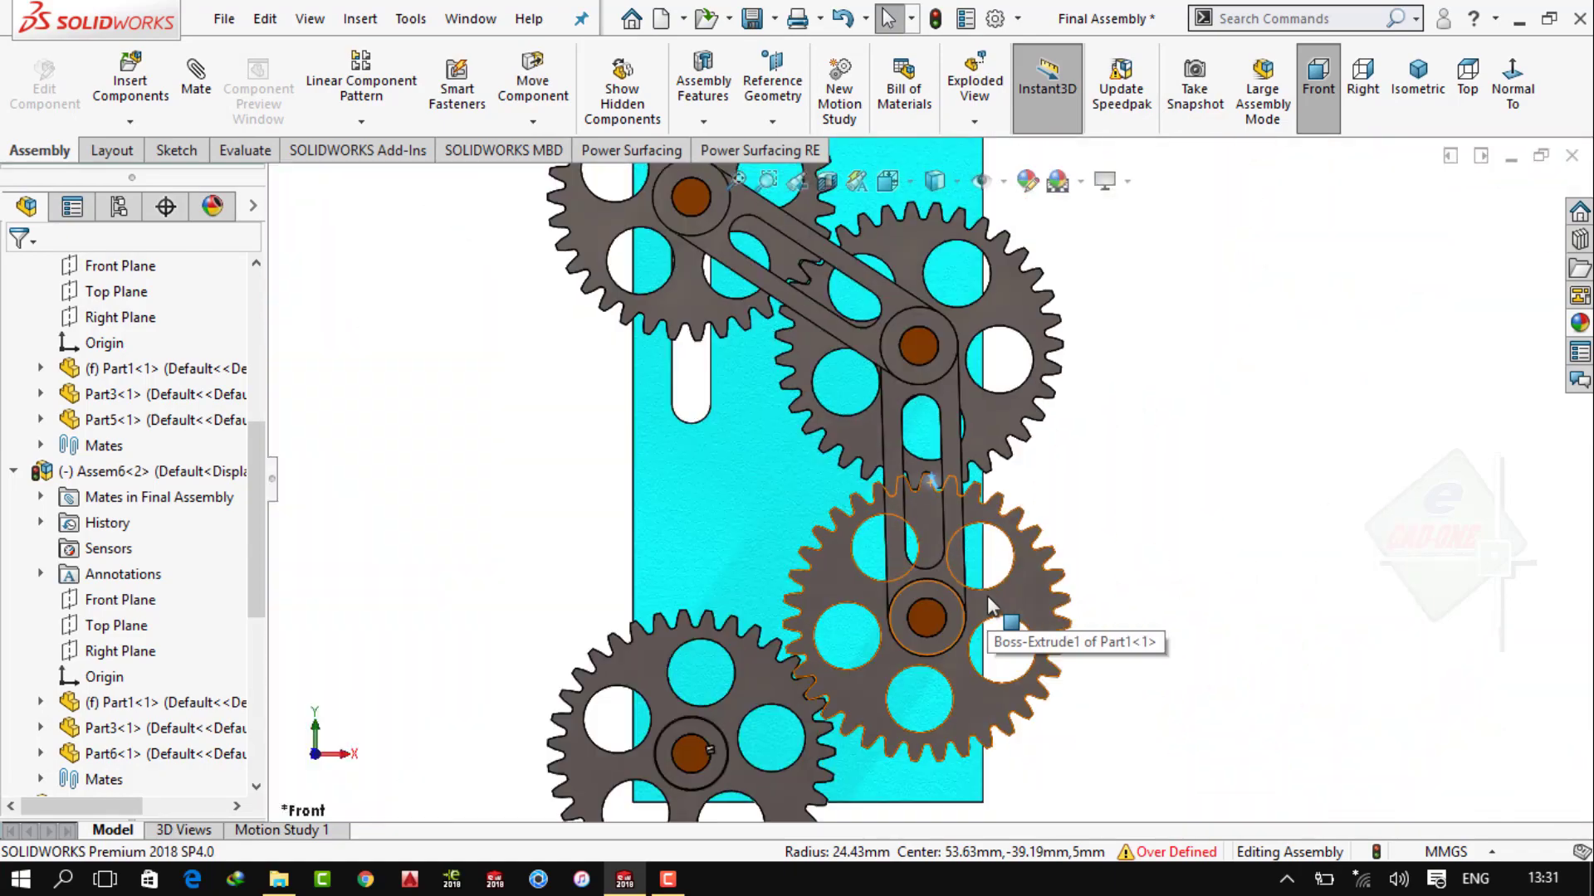
{"action": "scroll", "coordinate": [988, 595], "scroll_direction": "up", "scroll_amount": 2}
{"action": "scroll", "coordinate": [863, 390], "scroll_direction": "down", "scroll_amount": 3}
{"action": "scroll", "coordinate": [848, 425], "scroll_direction": "down", "scroll_amount": 2}
{"action": "scroll", "coordinate": [829, 412], "scroll_direction": "down", "scroll_amount": 3}
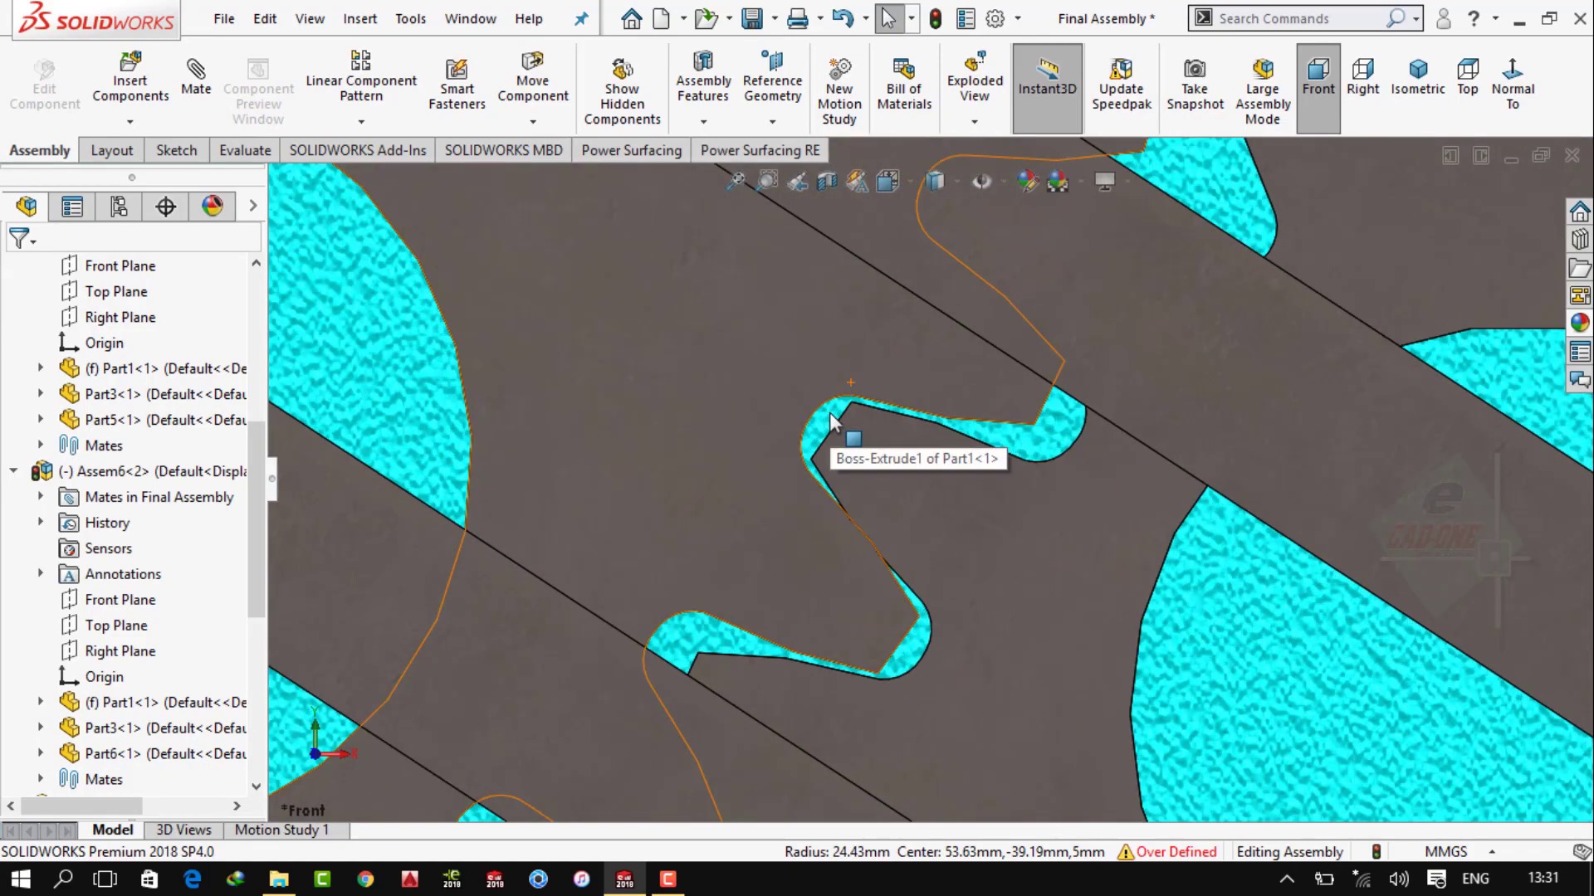
{"action": "scroll", "coordinate": [882, 606], "scroll_direction": "down", "scroll_amount": 2}
{"action": "scroll", "coordinate": [908, 426], "scroll_direction": "down", "scroll_amount": 2}
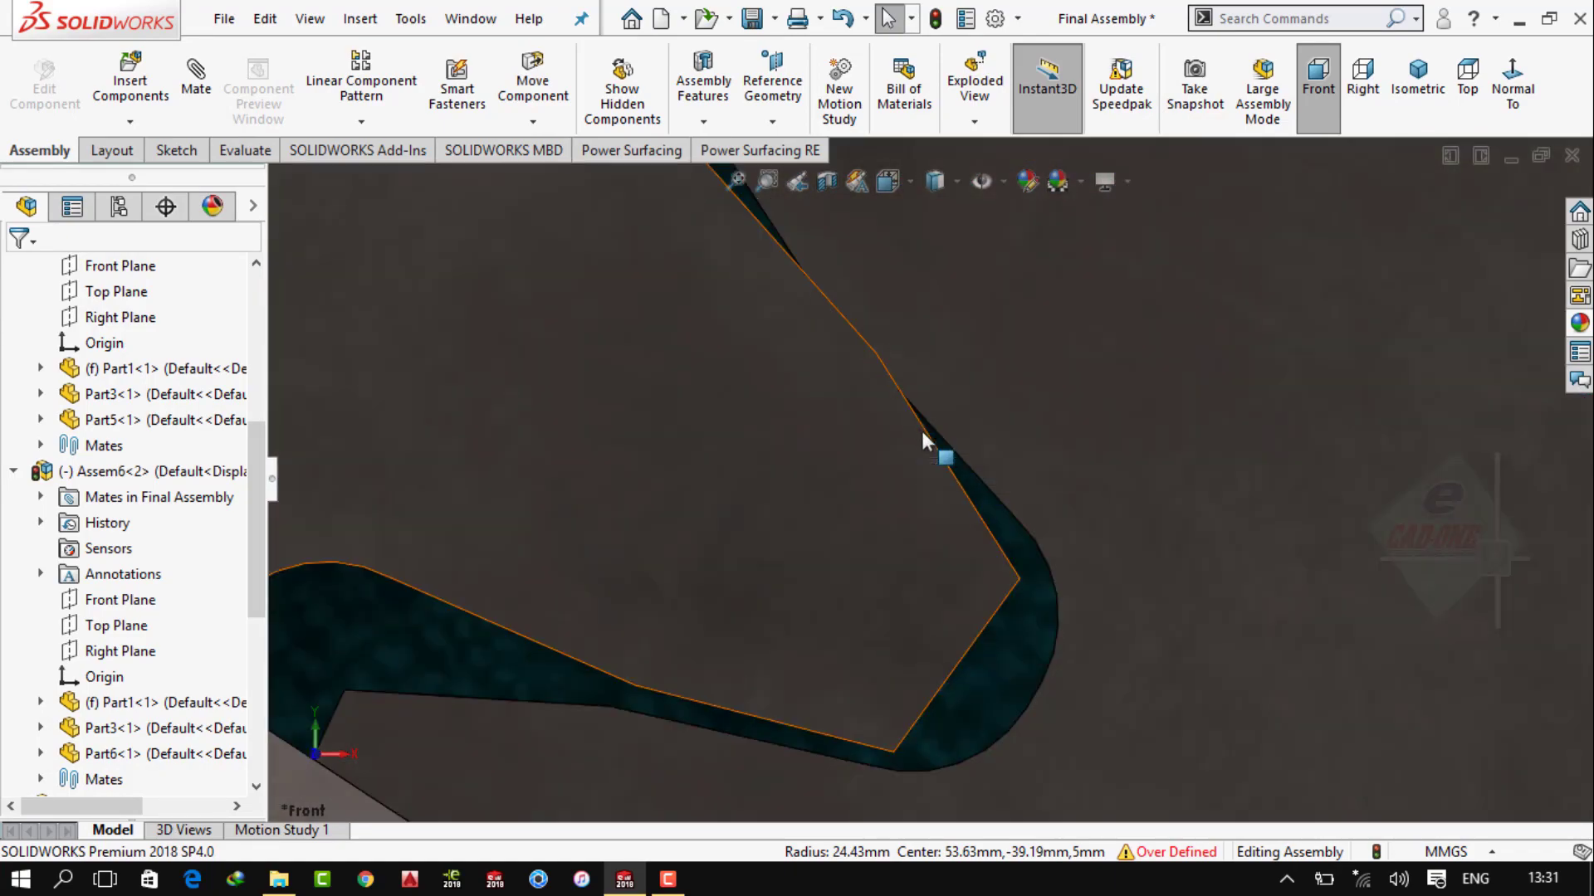
{"action": "left_click", "coordinate": [920, 433]}
{"action": "key", "text": "Escape"}
Fit the assembly in Isometric view and collapse Assem6<2> in the tree
{"action": "key", "text": "f"}
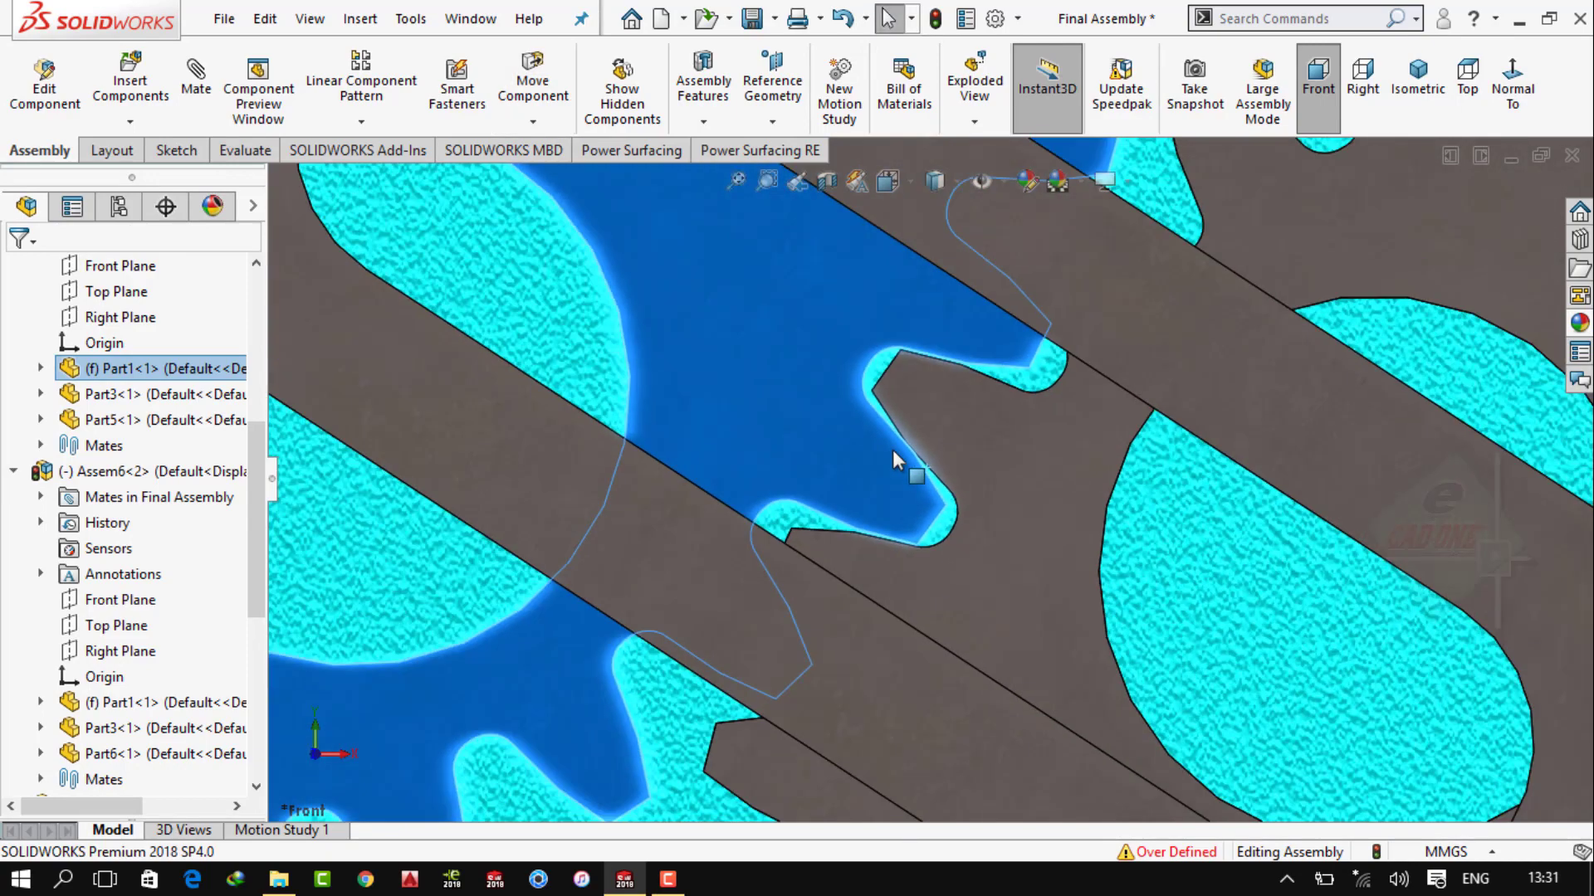
{"action": "key", "text": "ctrl+7"}
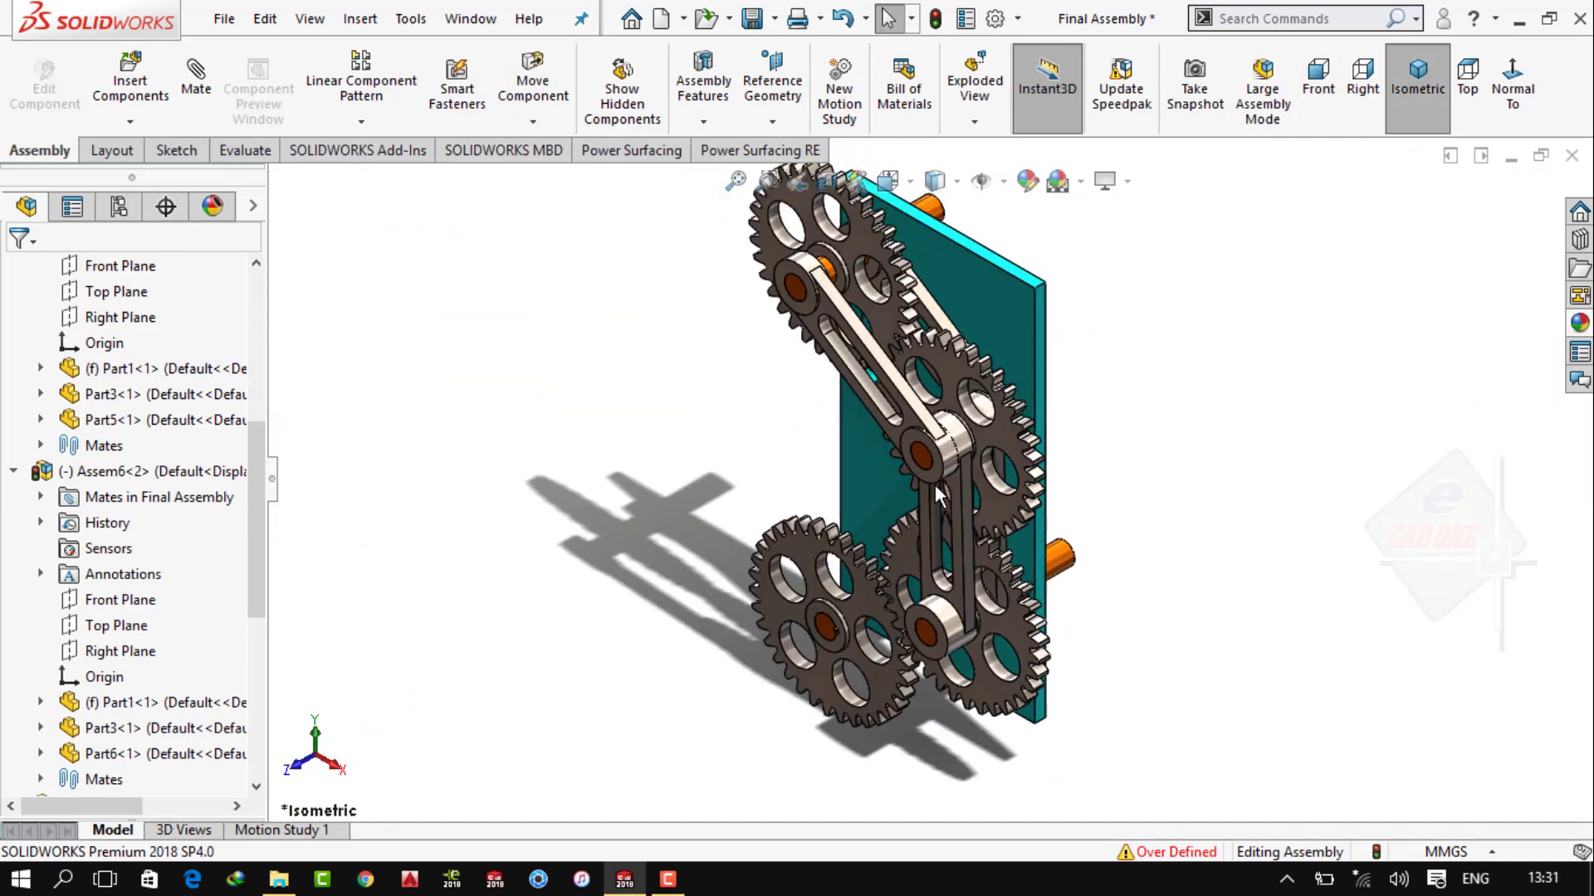
{"action": "left_click", "coordinate": [13, 471]}
In Front view, start a new mate with the Gear type from Mechanical Mates
{"action": "key", "text": "ctrl+1"}
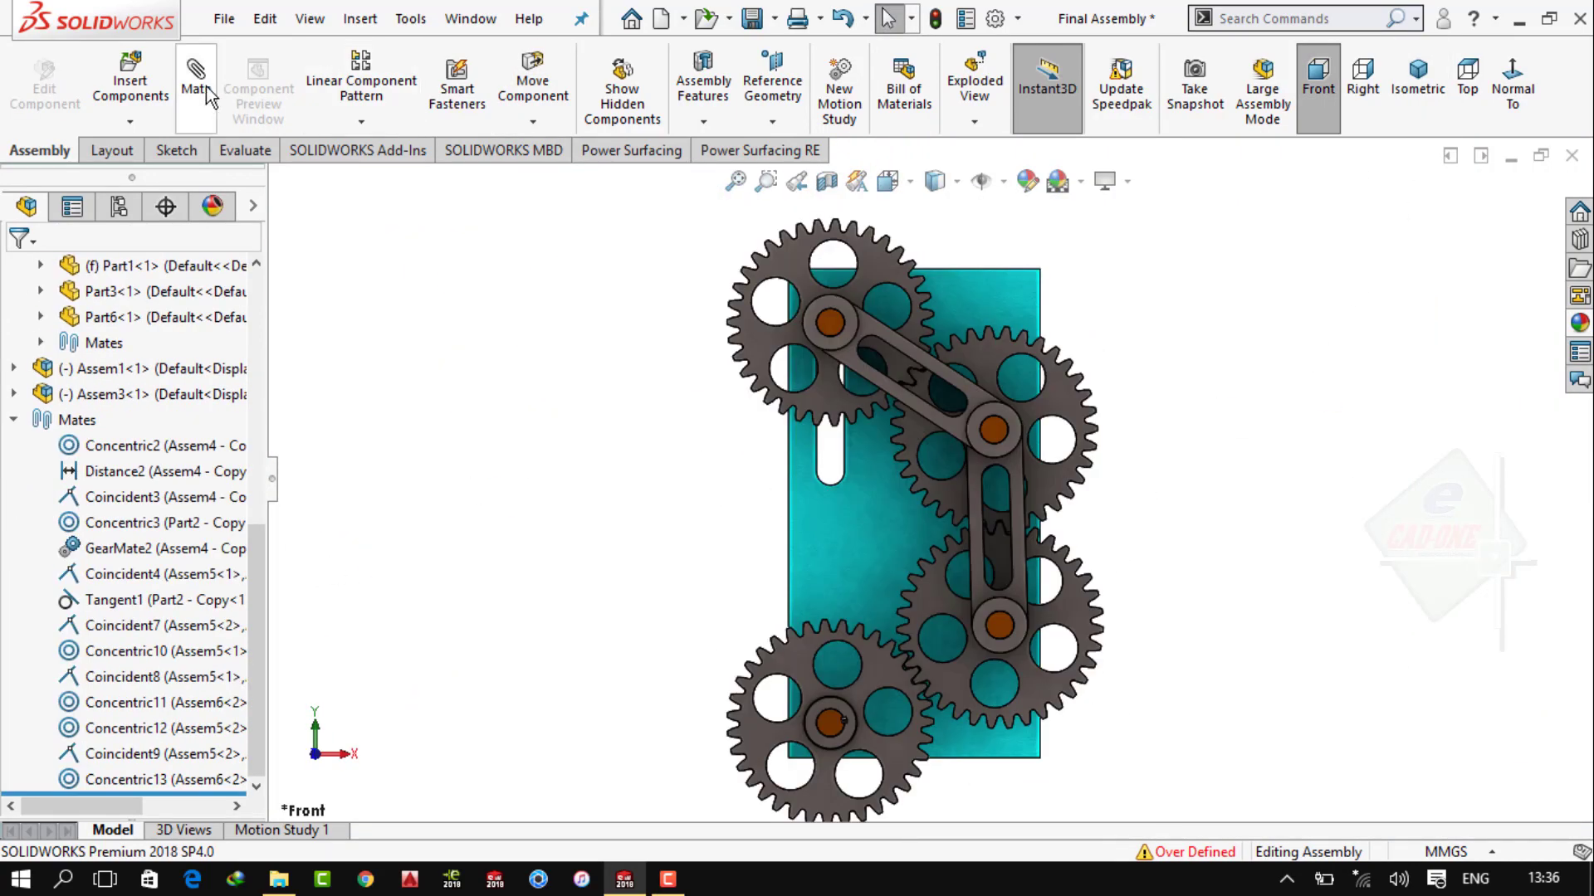
{"action": "left_click", "coordinate": [196, 79]}
{"action": "left_click", "coordinate": [232, 364]}
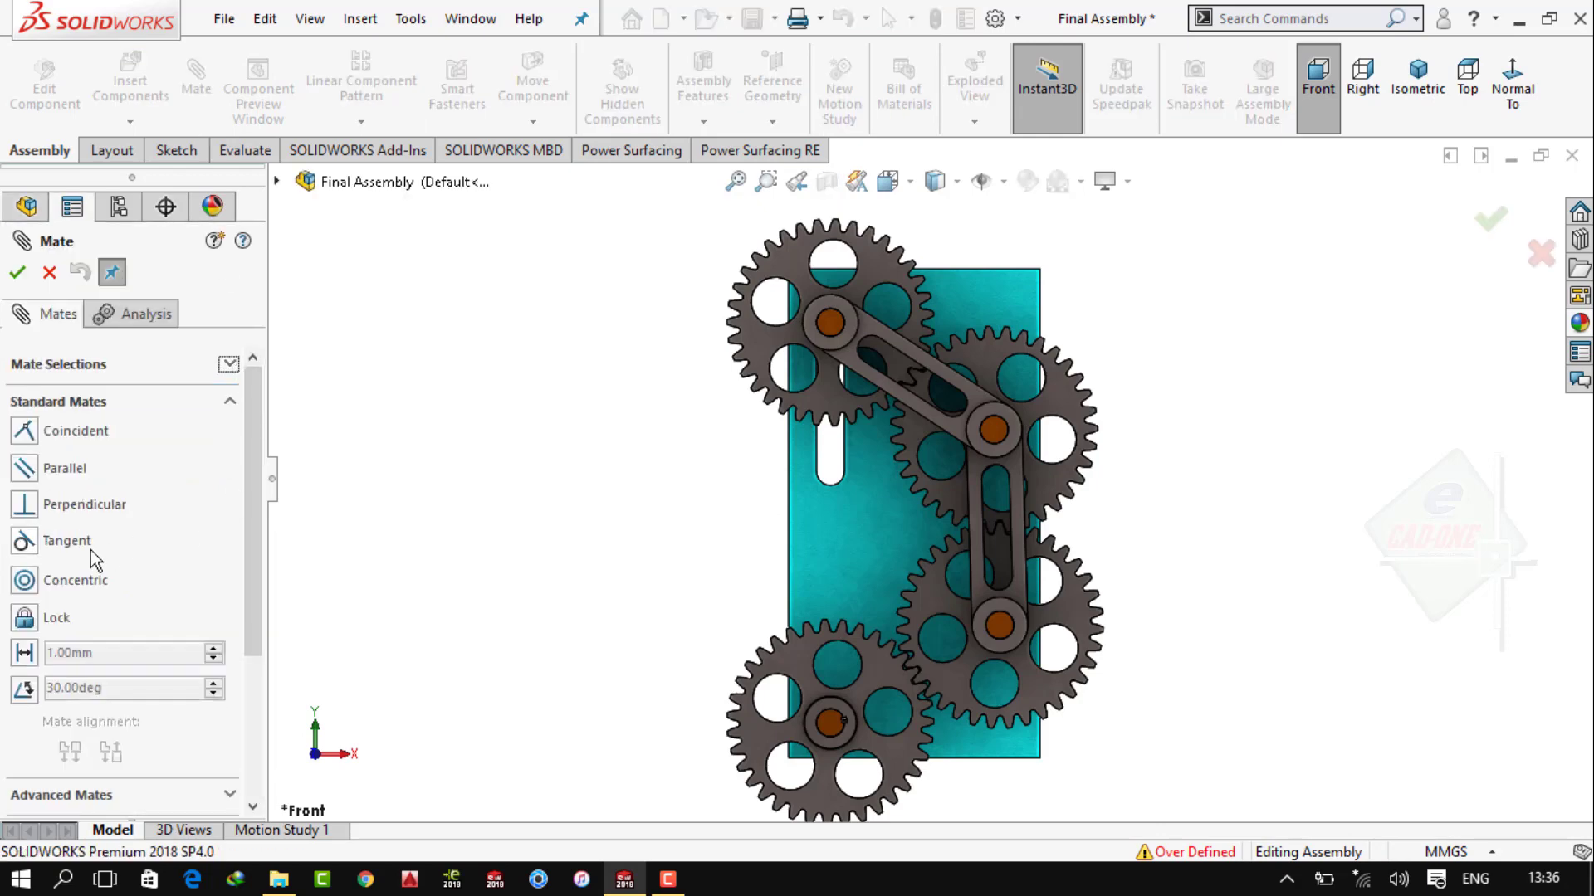
{"action": "left_click_drag", "start_coordinate": [252, 552], "coordinate": [260, 685]}
{"action": "left_click", "coordinate": [232, 604]}
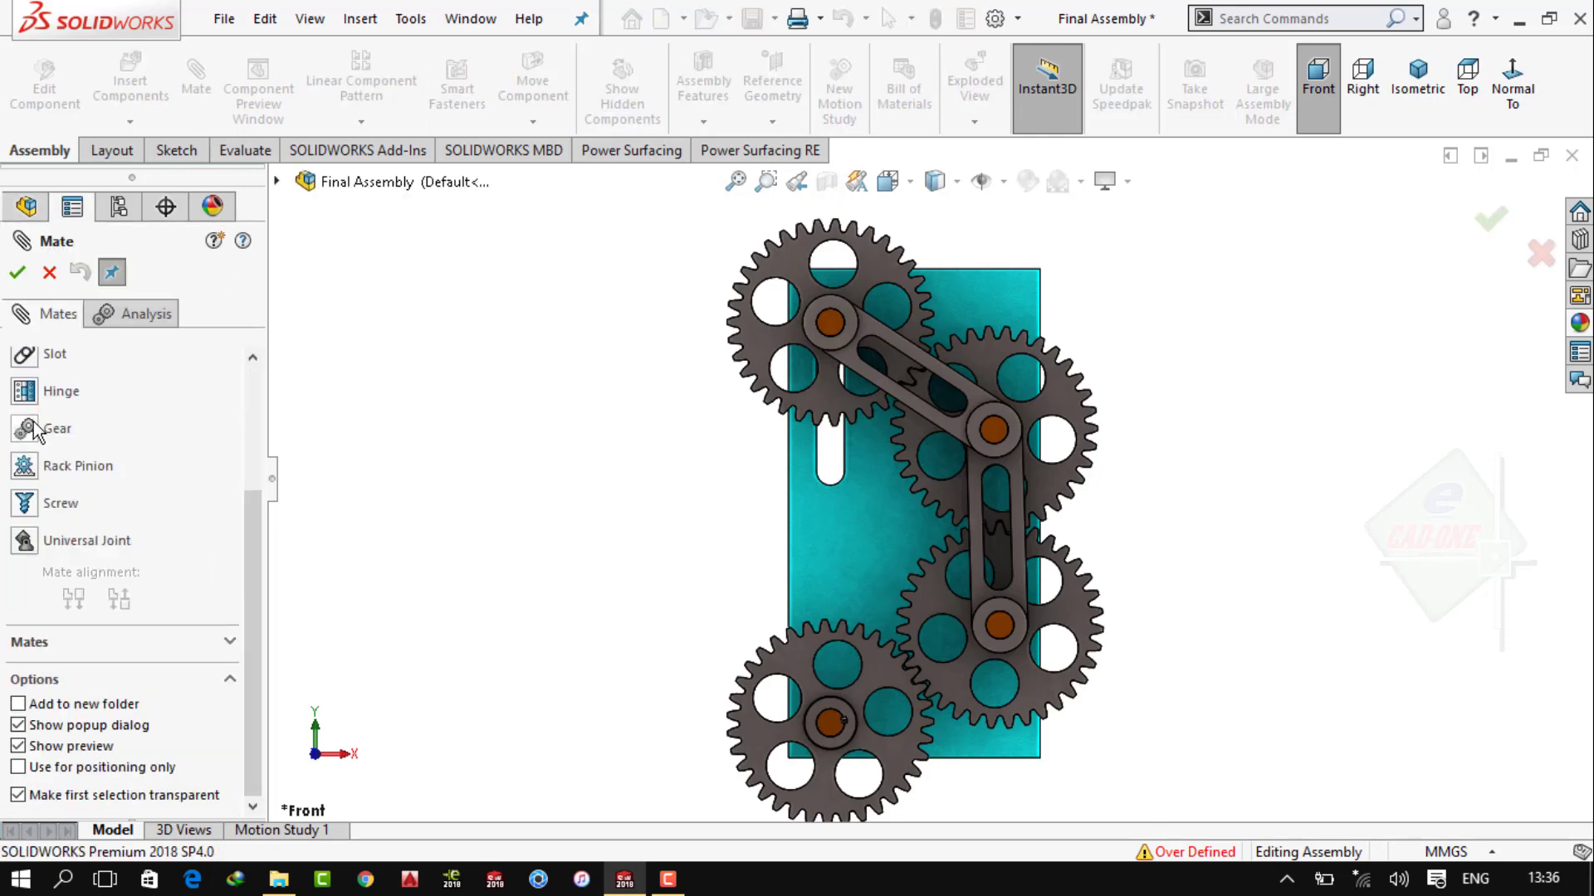
{"action": "left_click", "coordinate": [112, 521]}
Select the link arm pin hub's circular edge as the first gear-mate reference
{"action": "mouse_move", "coordinate": [1033, 526]}
{"action": "middle_mouse_down"}
{"action": "mouse_move", "coordinate": [1131, 473]}
{"action": "mouse_move", "coordinate": [1054, 529]}
{"action": "middle_mouse_up"}
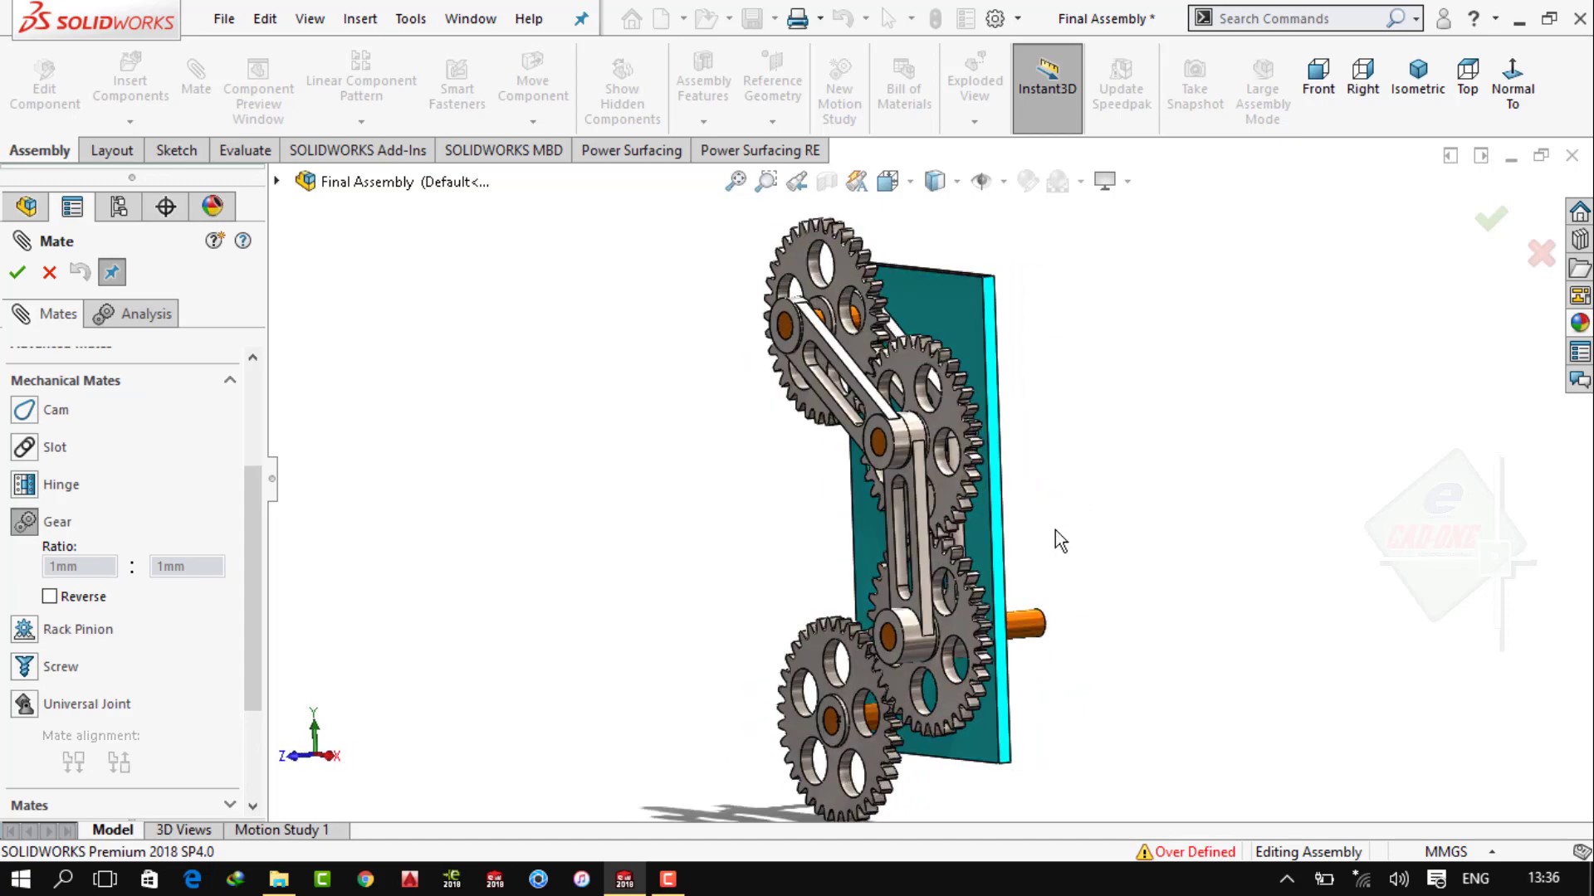
{"action": "scroll", "coordinate": [935, 620], "scroll_direction": "down", "scroll_amount": 5}
{"action": "scroll", "coordinate": [959, 576], "scroll_direction": "down", "scroll_amount": 2}
{"action": "scroll", "coordinate": [955, 564], "scroll_direction": "down", "scroll_amount": 2}
{"action": "scroll", "coordinate": [949, 536], "scroll_direction": "down", "scroll_amount": 2}
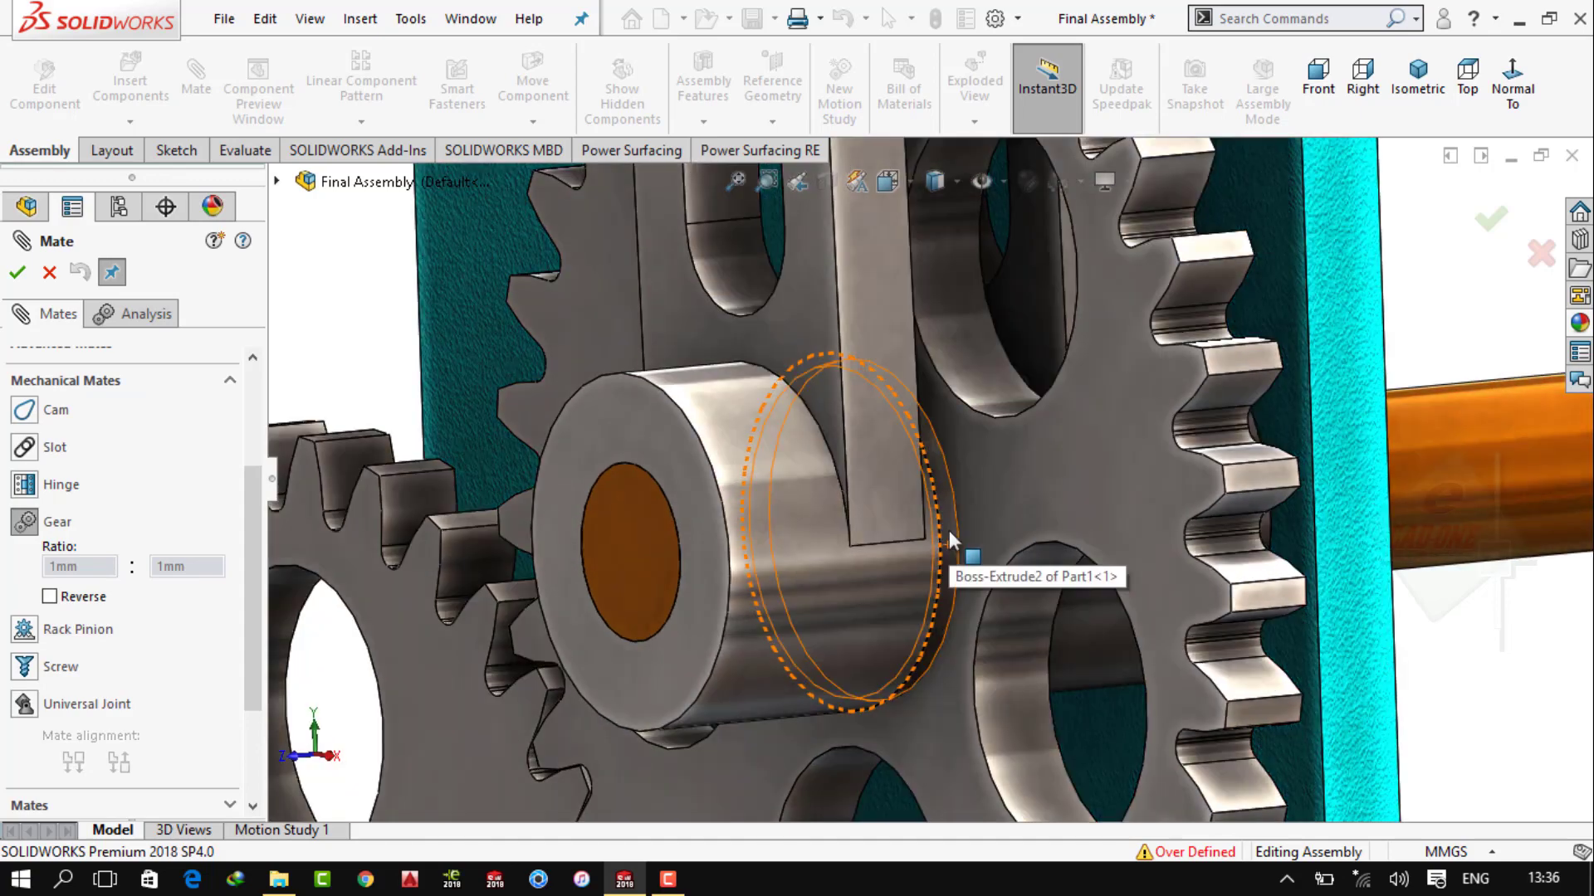
{"action": "left_click", "coordinate": [949, 530]}
{"action": "scroll", "coordinate": [1295, 635], "scroll_direction": "up", "scroll_amount": 3}
{"action": "scroll", "coordinate": [1275, 644], "scroll_direction": "up", "scroll_amount": 3}
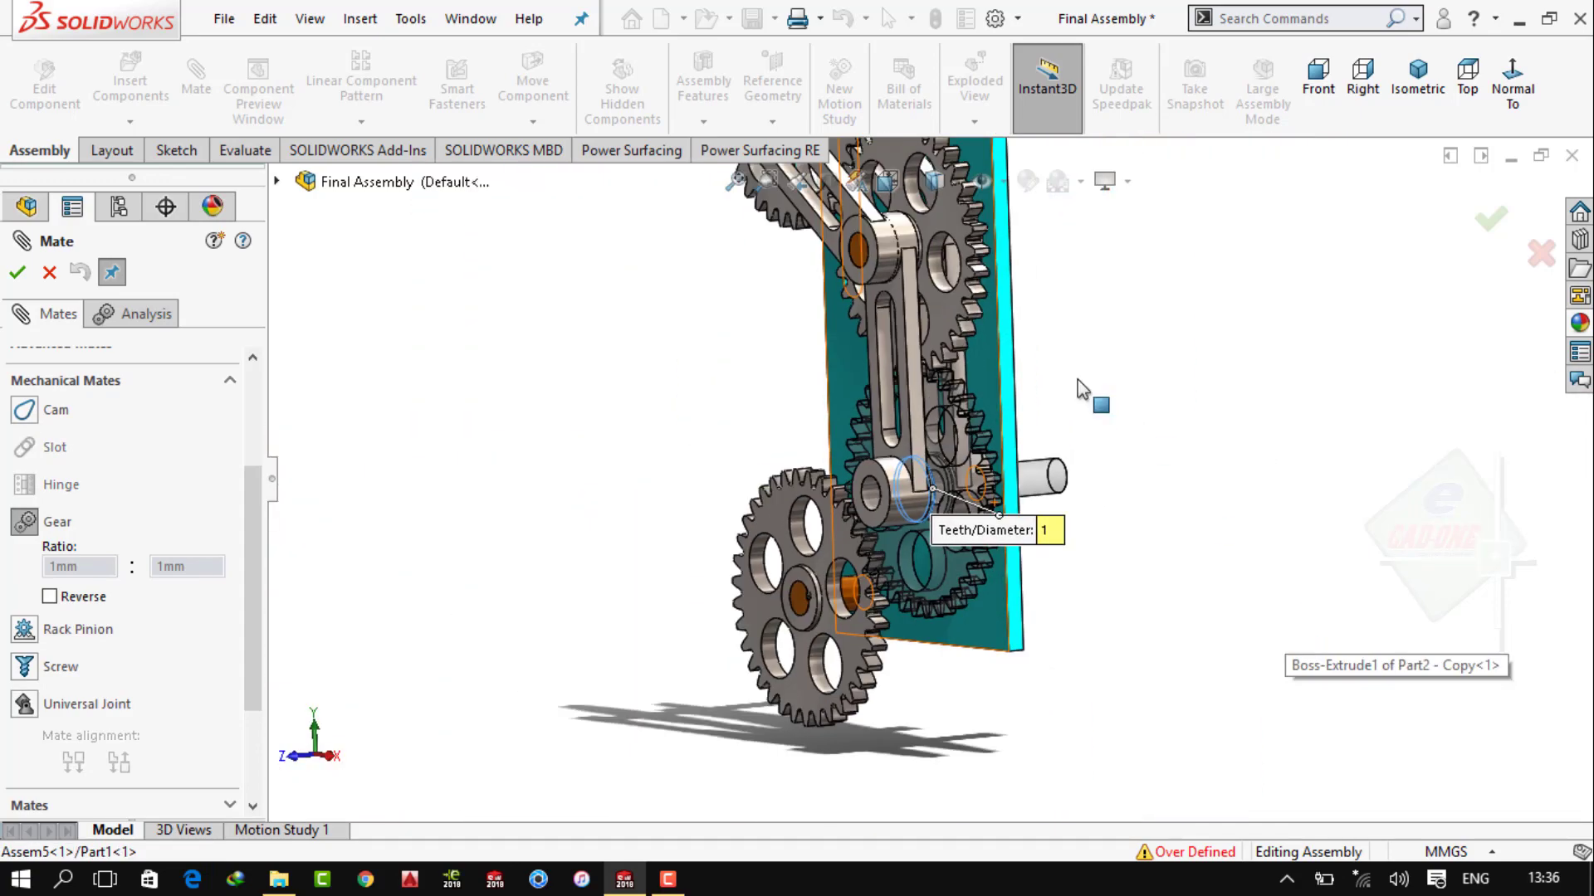
{"action": "scroll", "coordinate": [909, 348], "scroll_direction": "down", "scroll_amount": 4}
{"action": "scroll", "coordinate": [903, 340], "scroll_direction": "down", "scroll_amount": 2}
{"action": "left_click", "coordinate": [903, 341]}
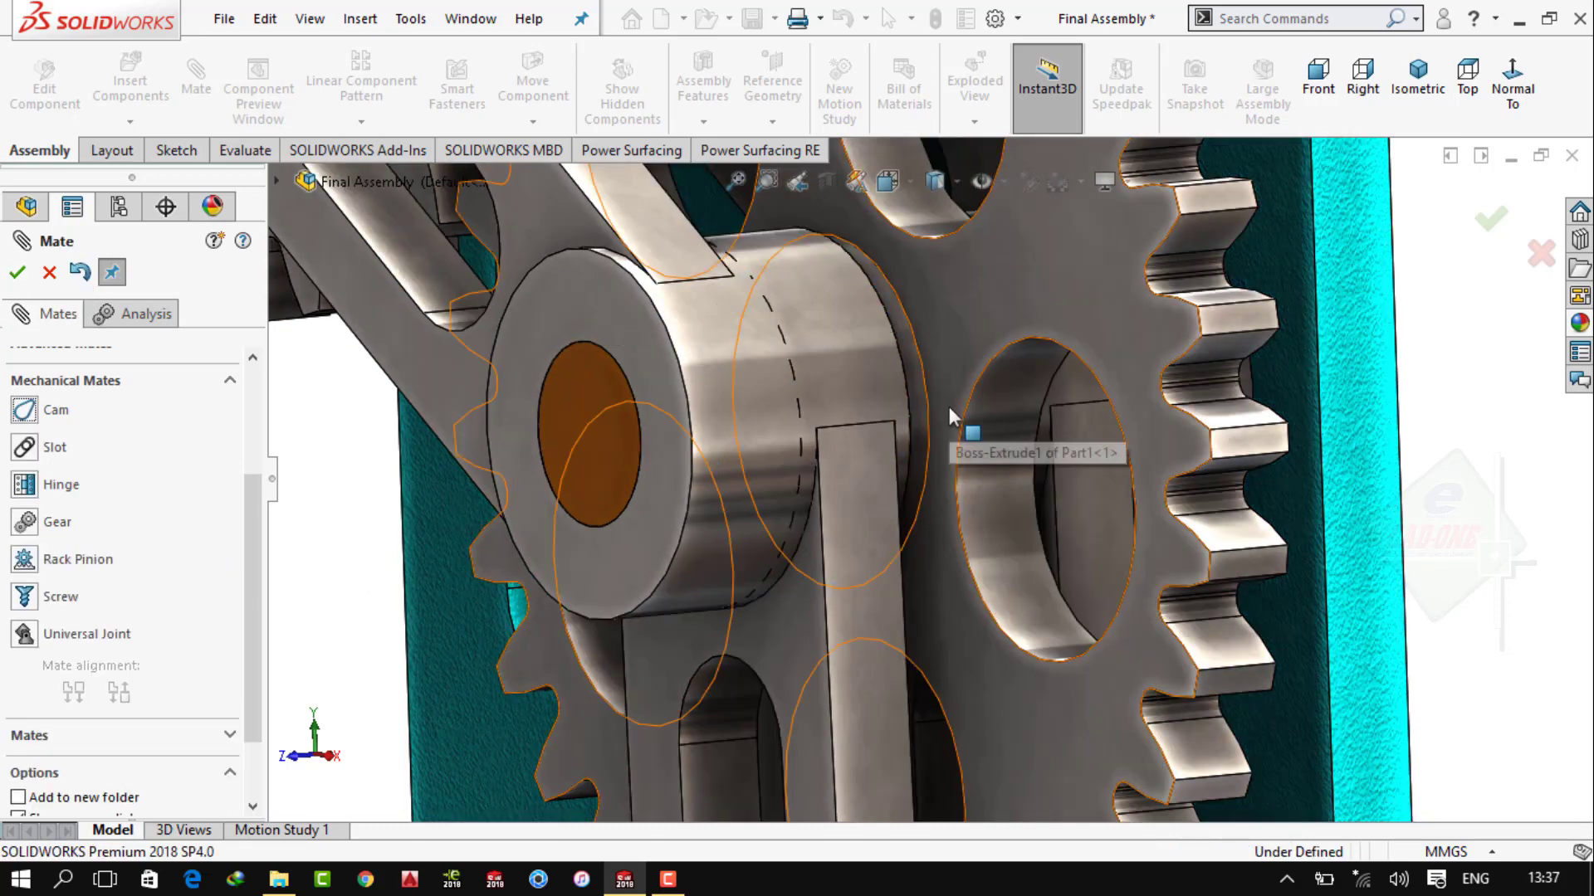
Select the neighbouring gear's circular edge and apply the 1:1 gear mate
{"action": "scroll", "coordinate": [963, 419], "scroll_direction": "up", "scroll_amount": 3}
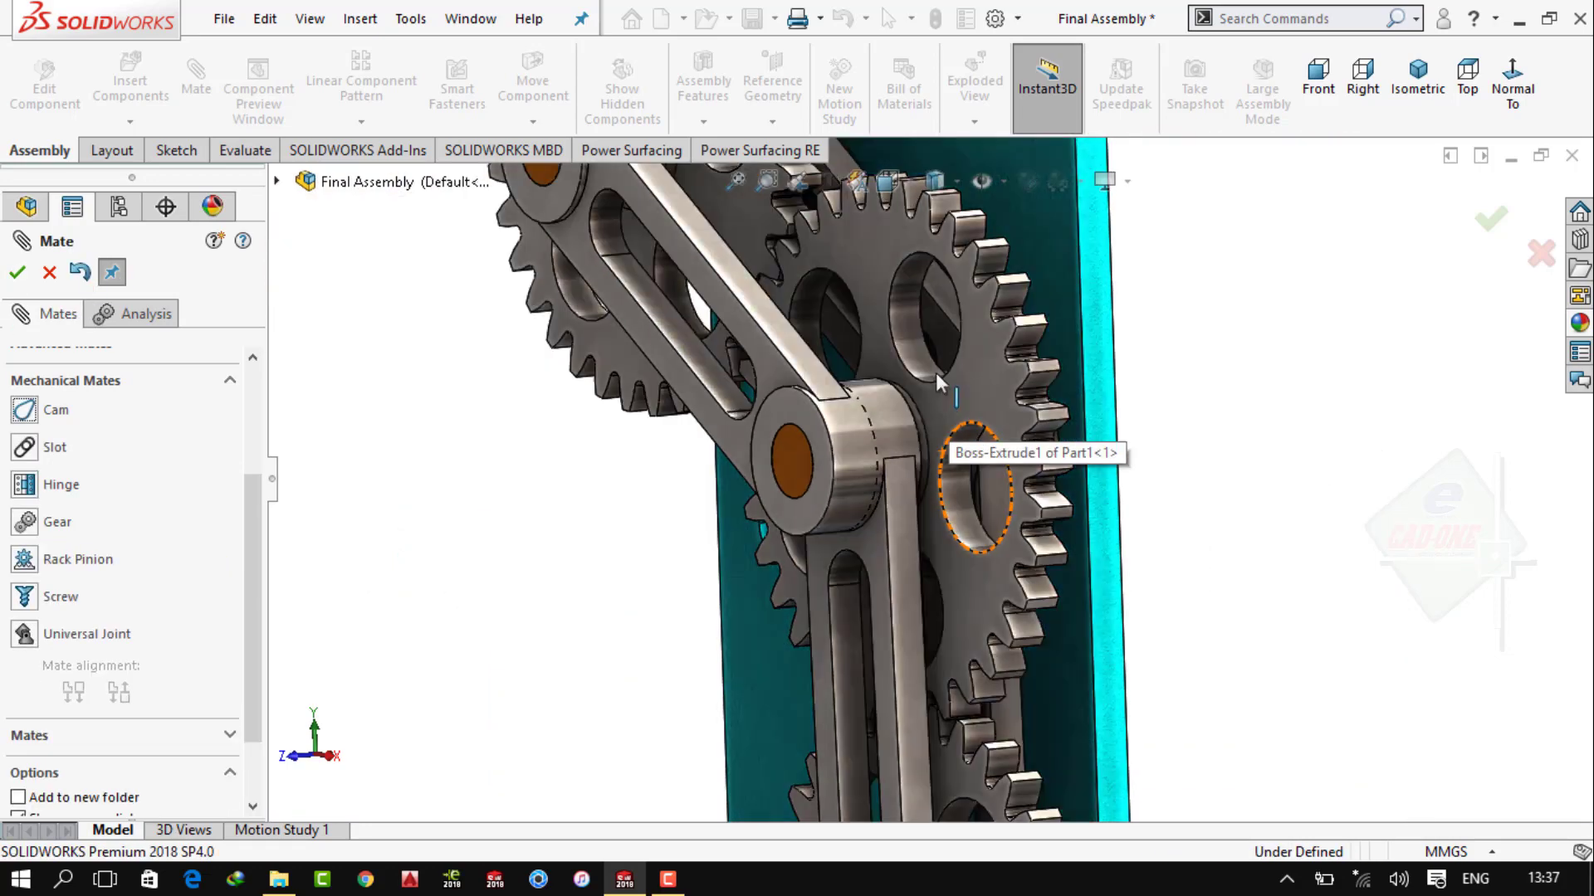
{"action": "scroll", "coordinate": [963, 419], "scroll_direction": "up", "scroll_amount": 2}
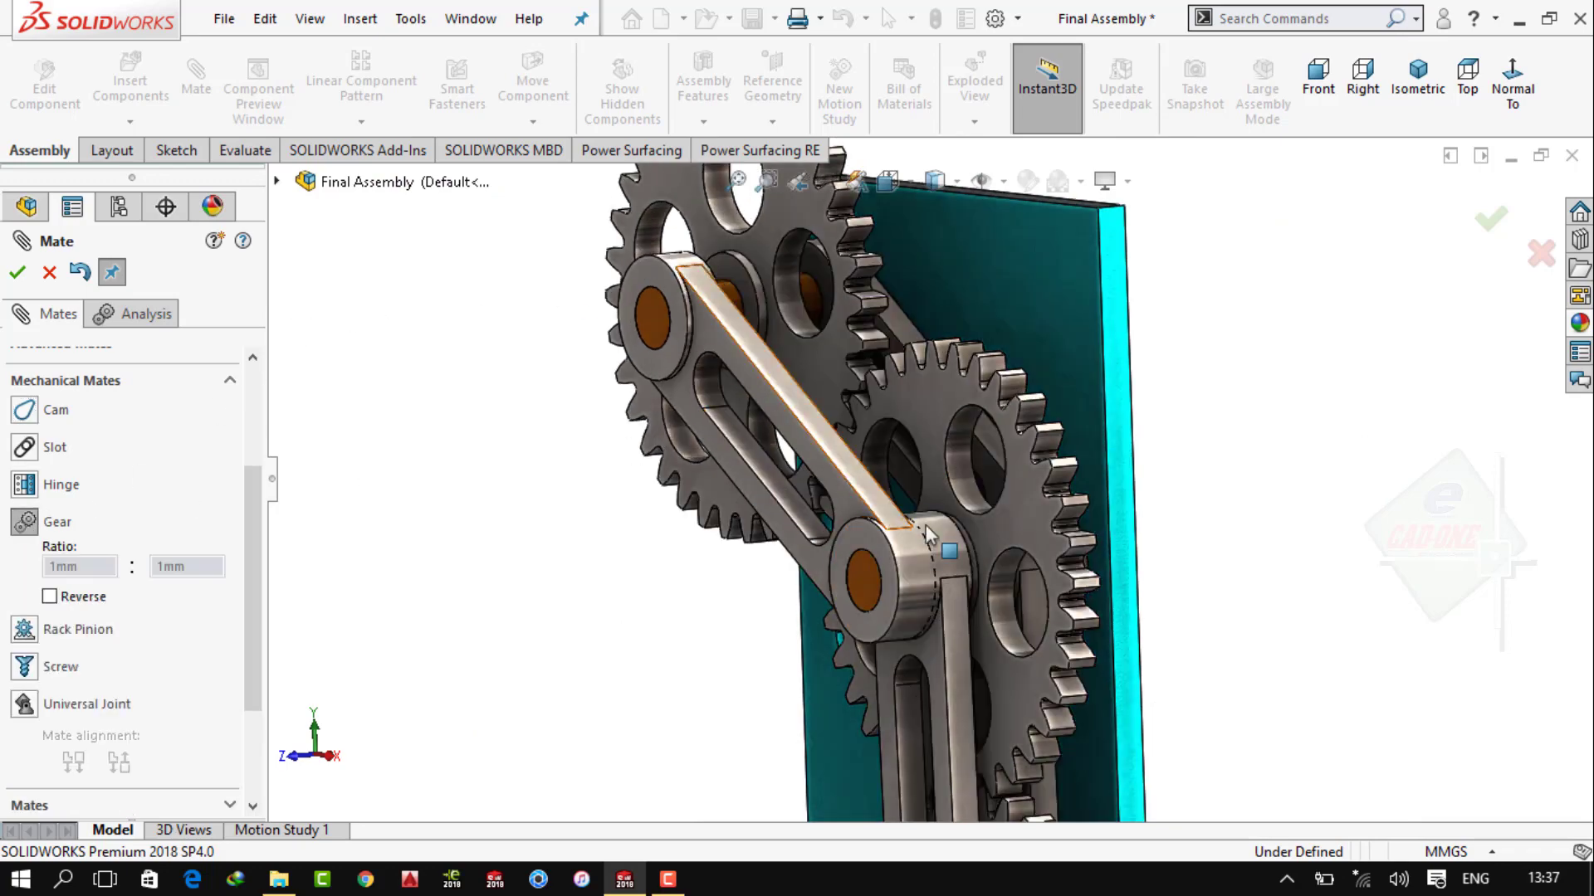
{"action": "scroll", "coordinate": [928, 536], "scroll_direction": "down", "scroll_amount": 3}
{"action": "left_click", "coordinate": [1004, 539]}
{"action": "scroll", "coordinate": [963, 539], "scroll_direction": "up", "scroll_amount": 2}
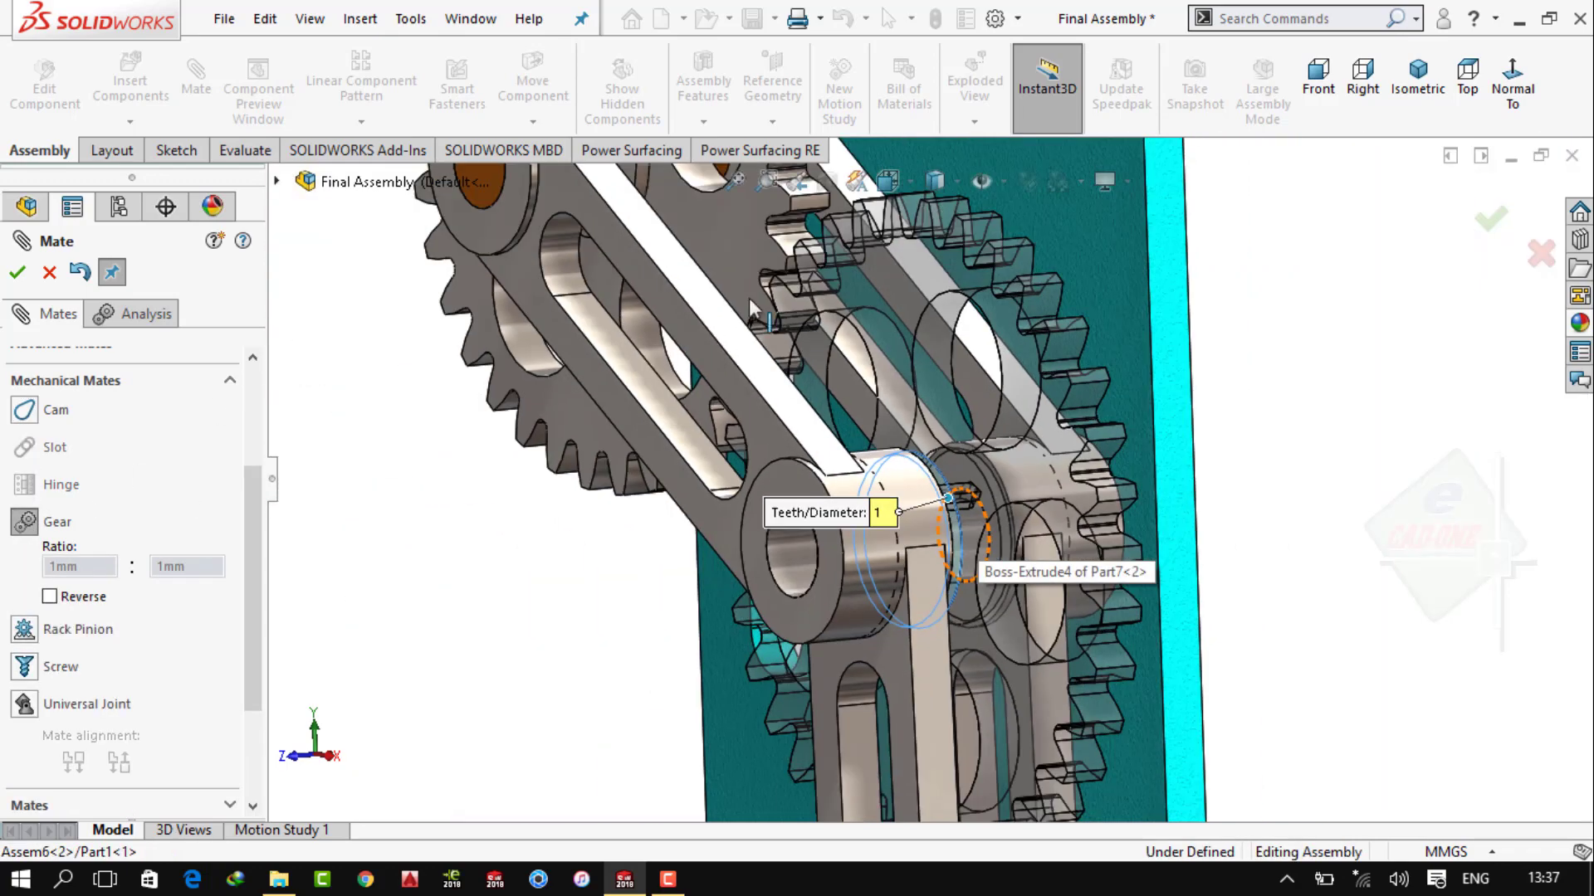
{"action": "scroll", "coordinate": [813, 374], "scroll_direction": "up", "scroll_amount": 3}
{"action": "scroll", "coordinate": [880, 440], "scroll_direction": "down", "scroll_amount": 5}
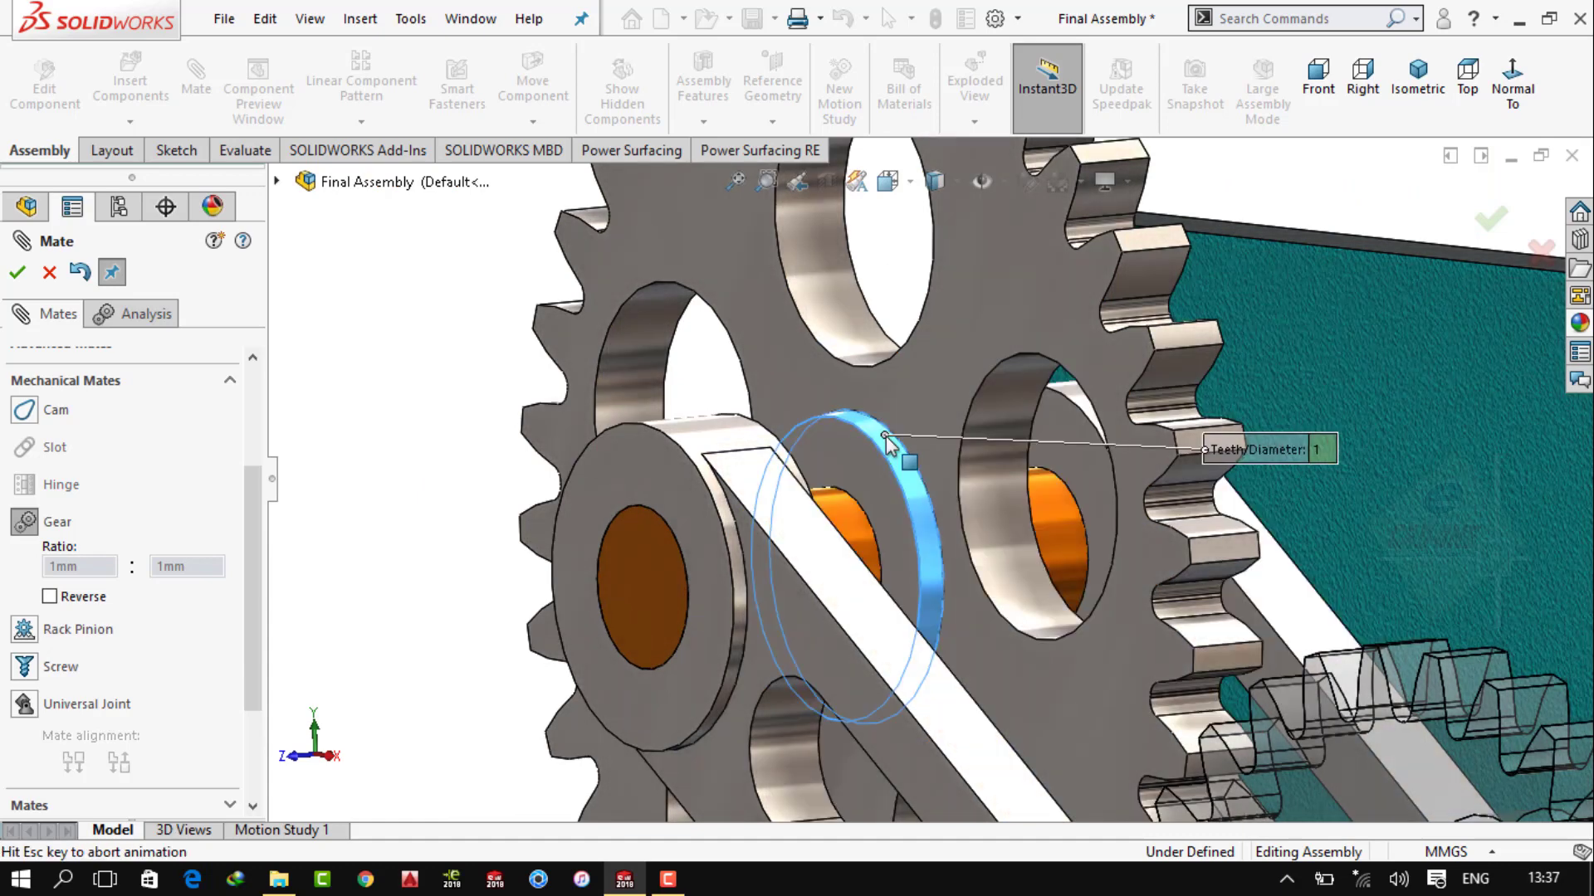
{"action": "left_click", "coordinate": [886, 440]}
{"action": "left_click", "coordinate": [17, 274]}
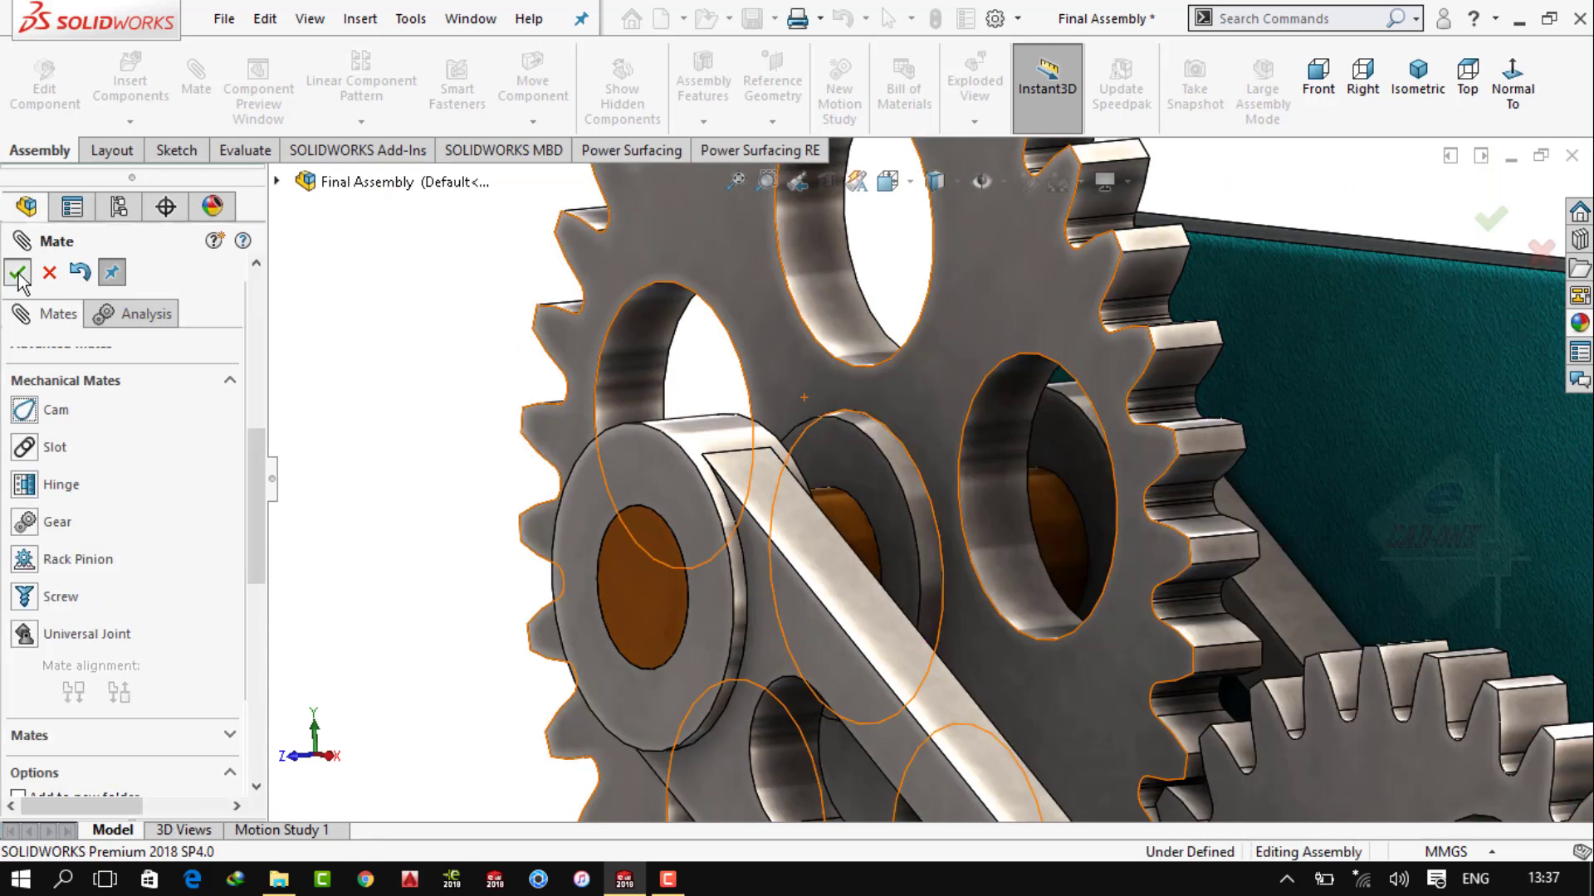
{"action": "left_click", "coordinate": [17, 275]}
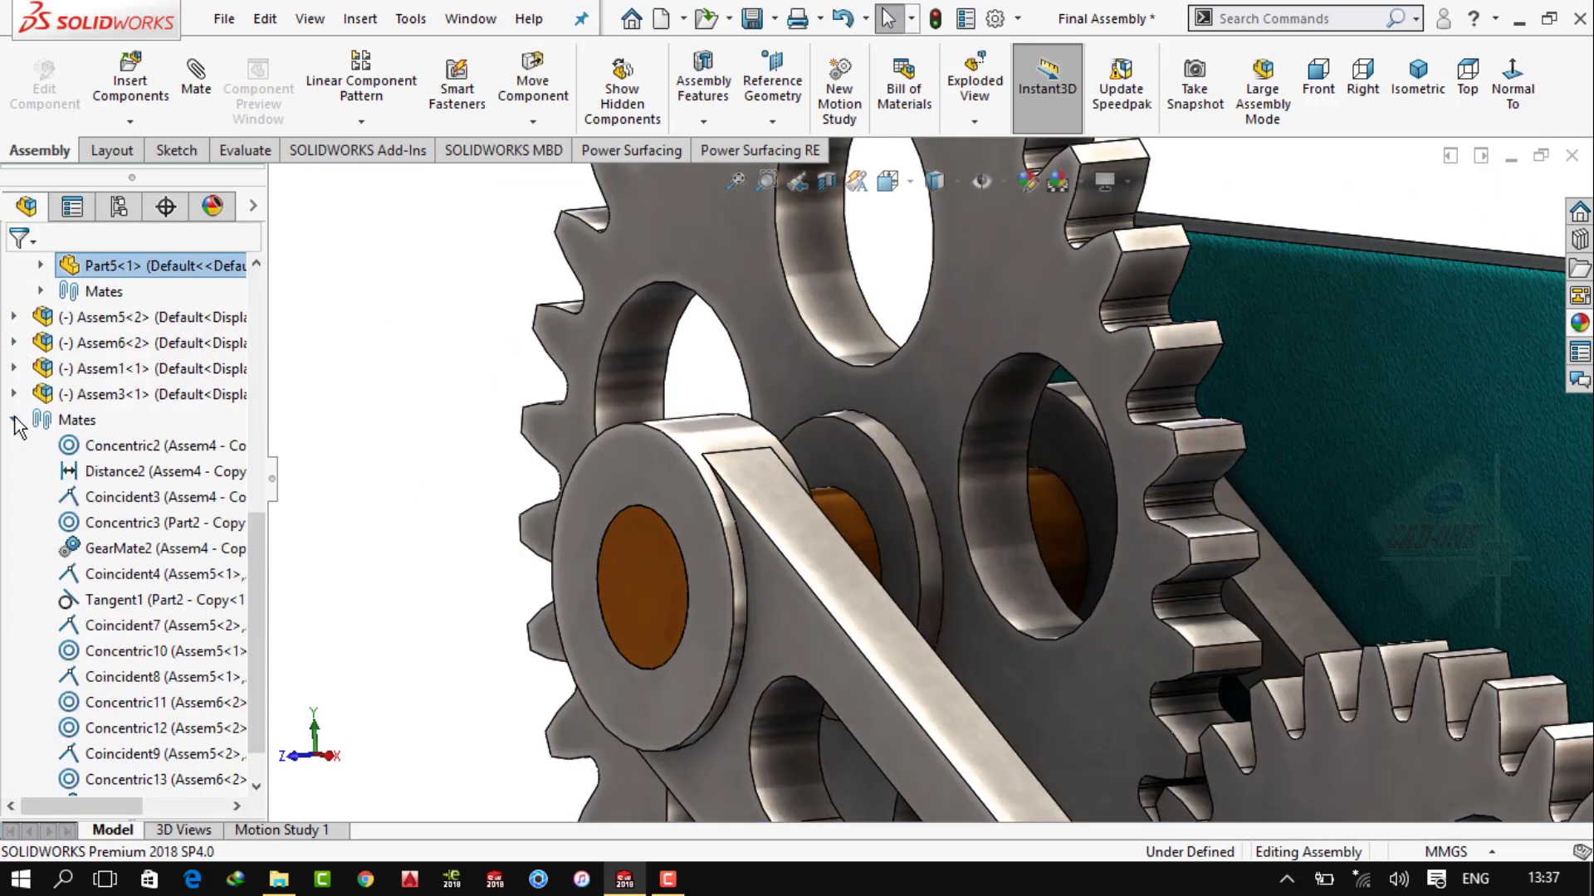
Collapse the Mates folder and Assem5<1>, then fit the model in Front view
{"action": "left_click", "coordinate": [14, 418]}
{"action": "left_click", "coordinate": [13, 343]}
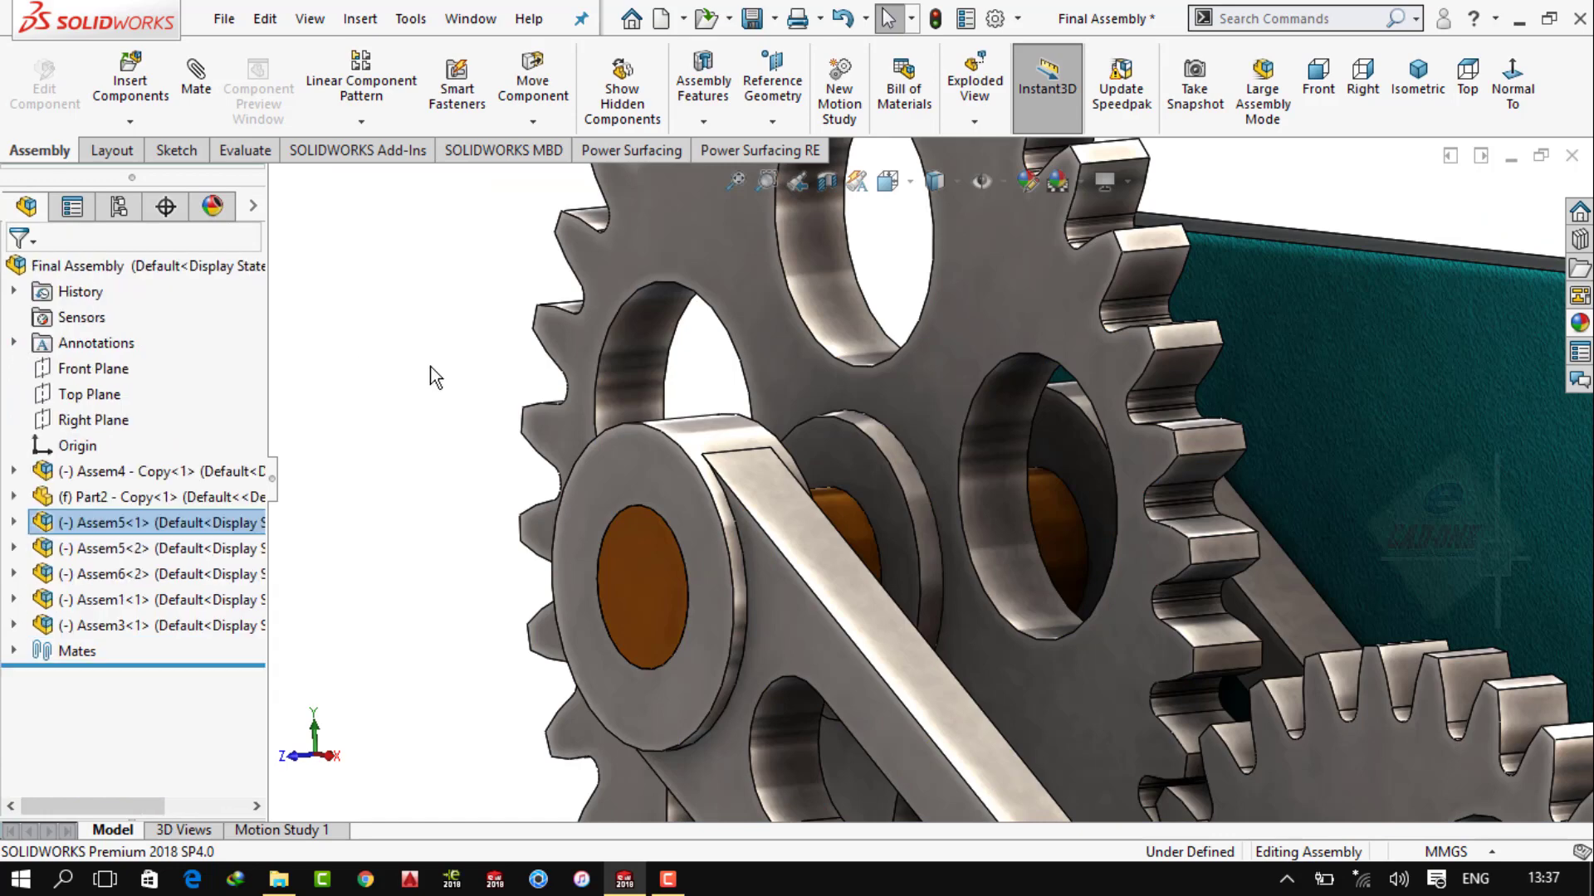
{"action": "key", "text": "f"}
{"action": "left_click", "coordinate": [1417, 75]}
{"action": "left_click", "coordinate": [1318, 100]}
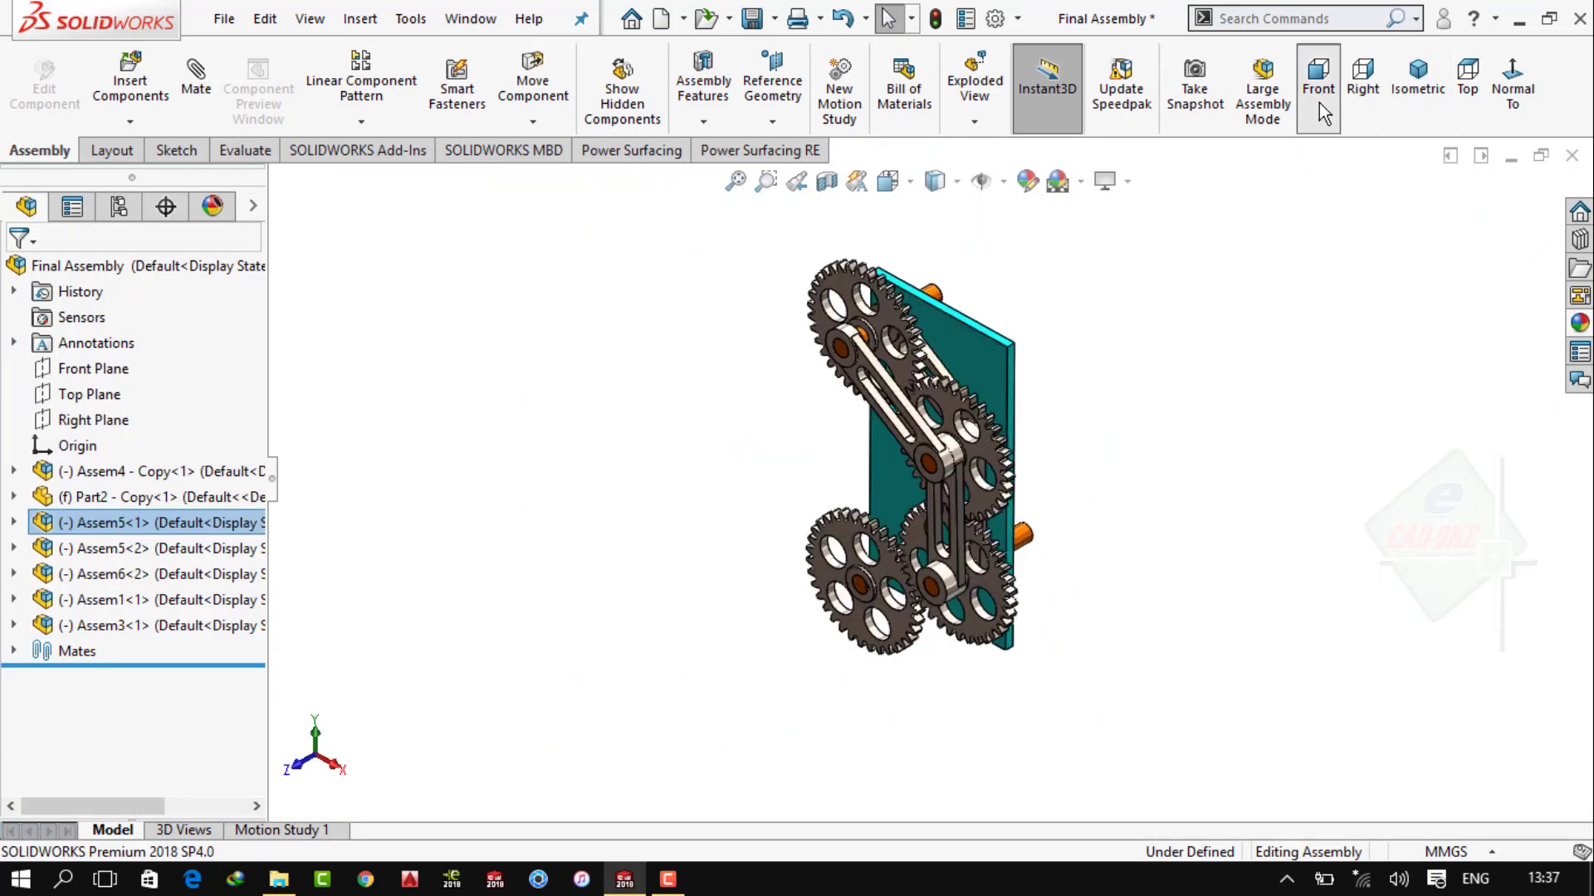
Turn the bottom-left gear so the train and both link arms swing, then view from the Left
{"action": "left_click_drag", "start_coordinate": [802, 605], "coordinate": [787, 614]}
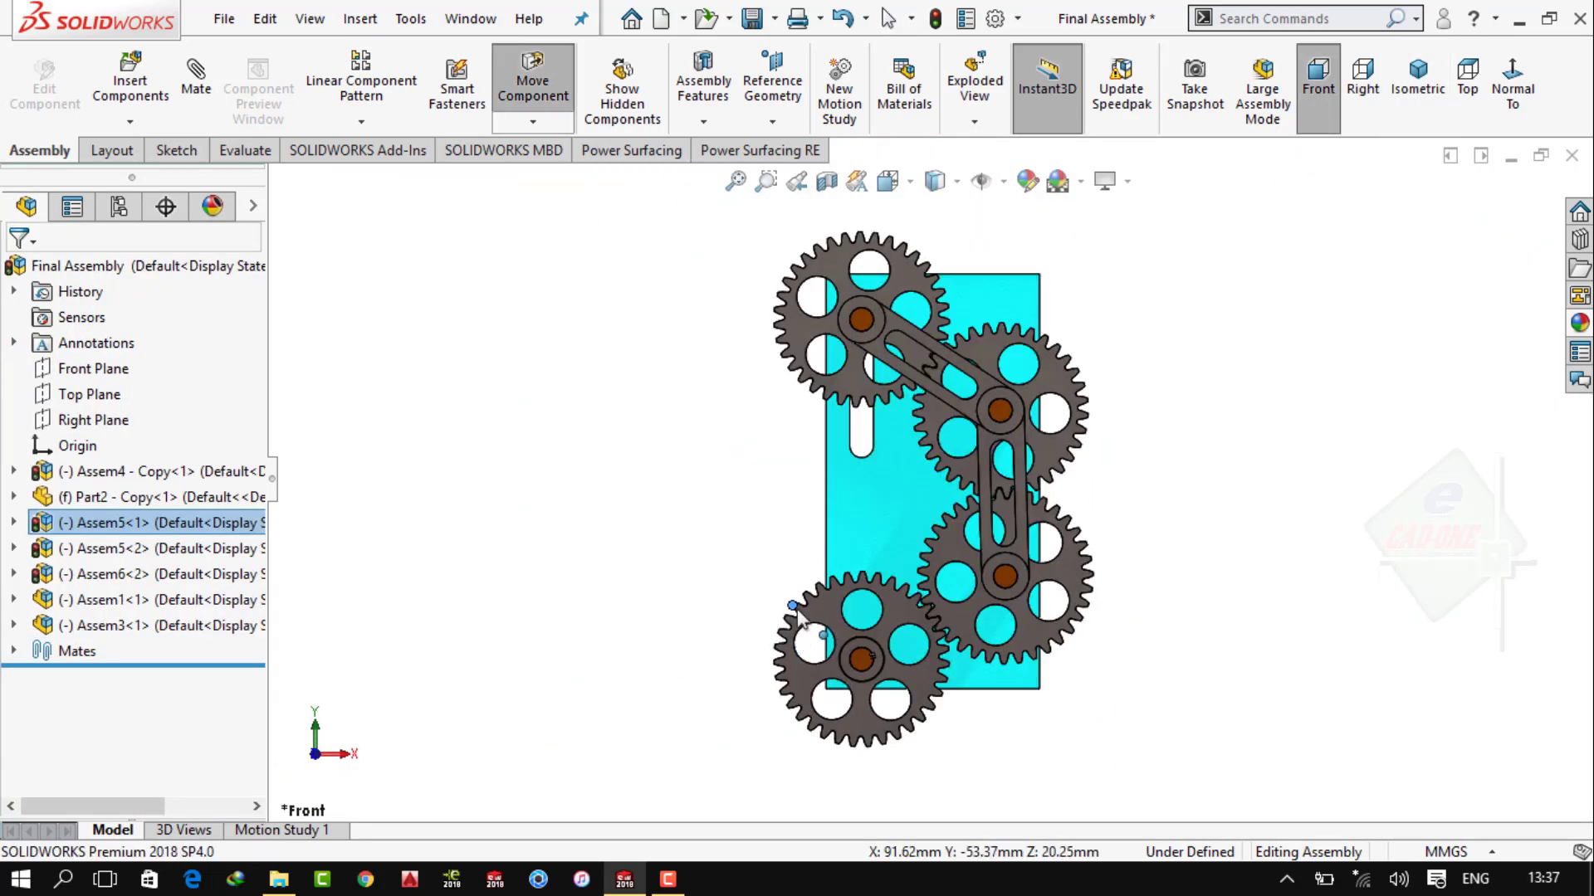
{"action": "left_click_drag", "start_coordinate": [828, 557], "coordinate": [822, 558]}
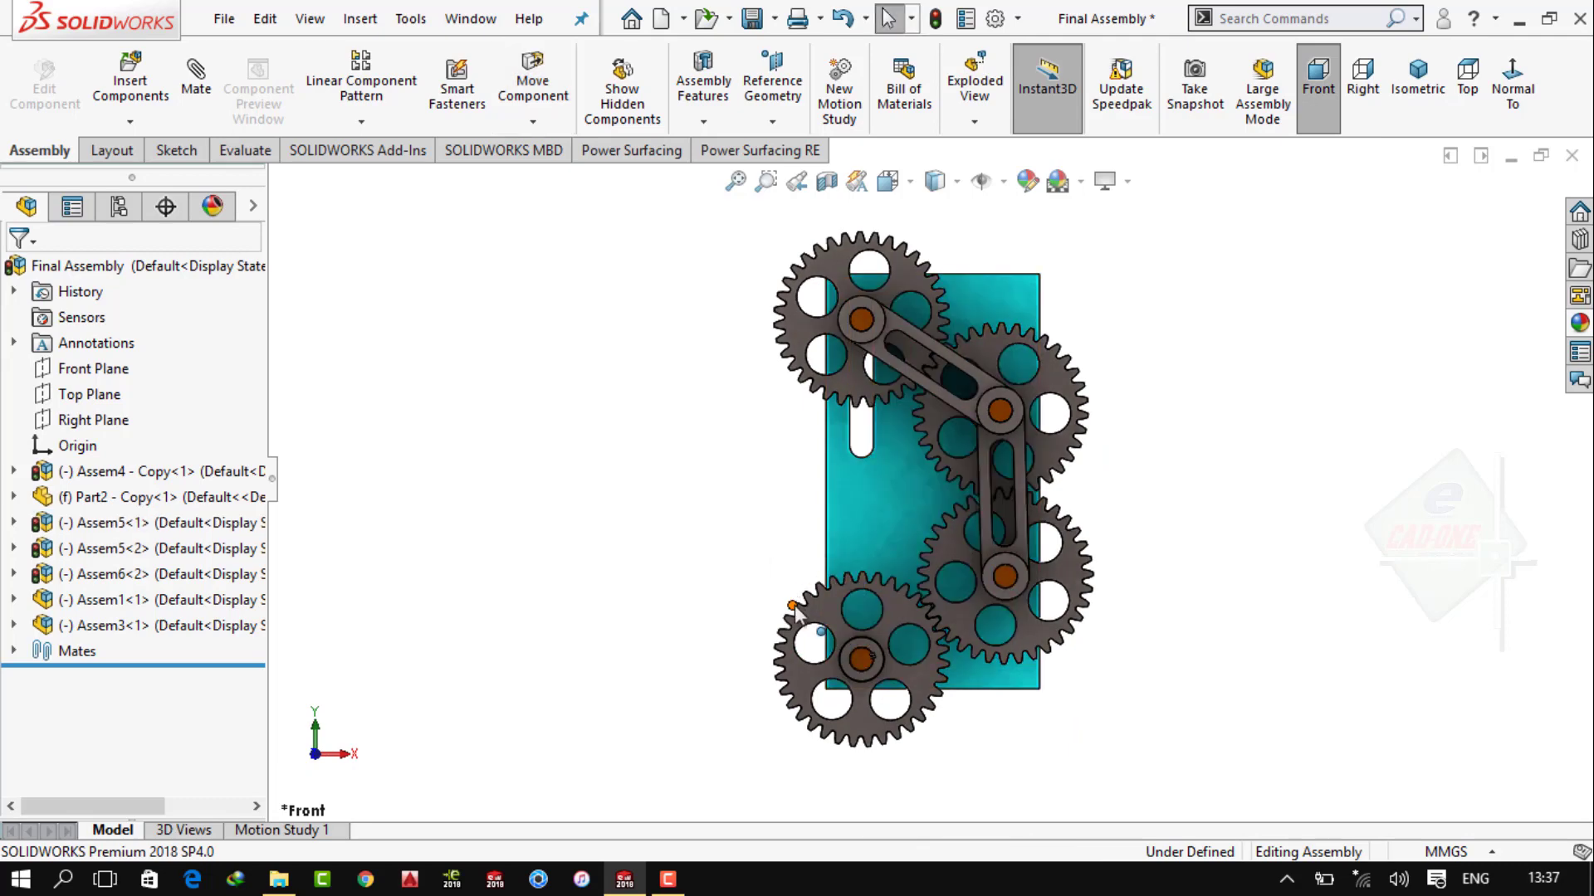
{"action": "left_click_drag", "start_coordinate": [795, 613], "coordinate": [845, 579]}
{"action": "scroll", "coordinate": [811, 656], "scroll_direction": "down", "scroll_amount": 2}
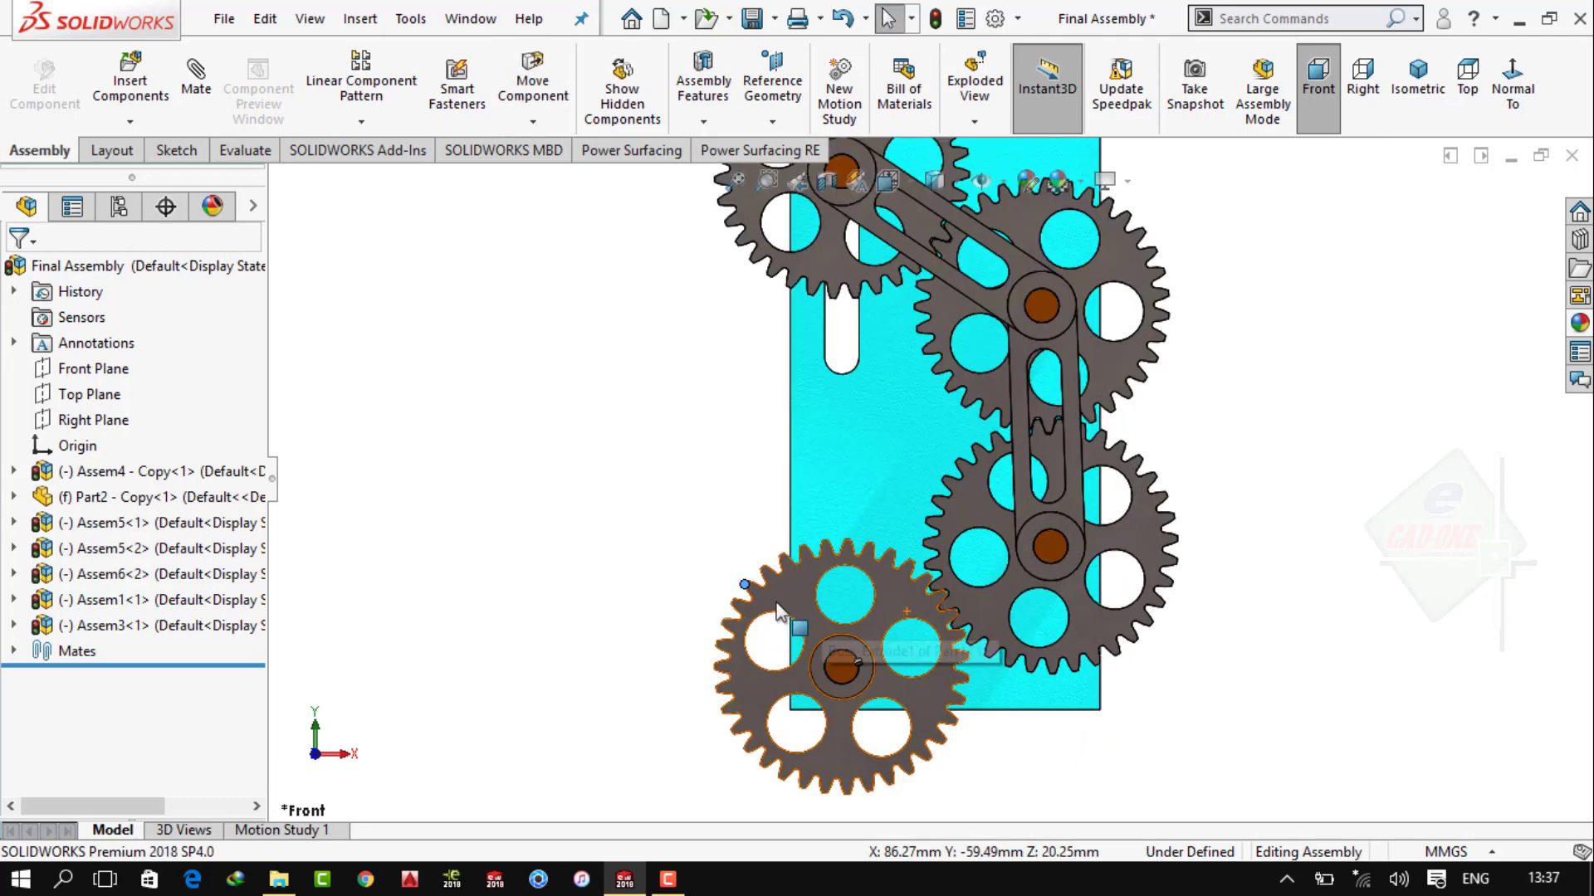
{"action": "mouse_move", "coordinate": [812, 656]}
{"action": "left_mouse_down"}
{"action": "mouse_move", "coordinate": [747, 718]}
{"action": "mouse_move", "coordinate": [855, 599]}
{"action": "mouse_move", "coordinate": [857, 801]}
{"action": "mouse_move", "coordinate": [905, 670]}
{"action": "left_mouse_up"}
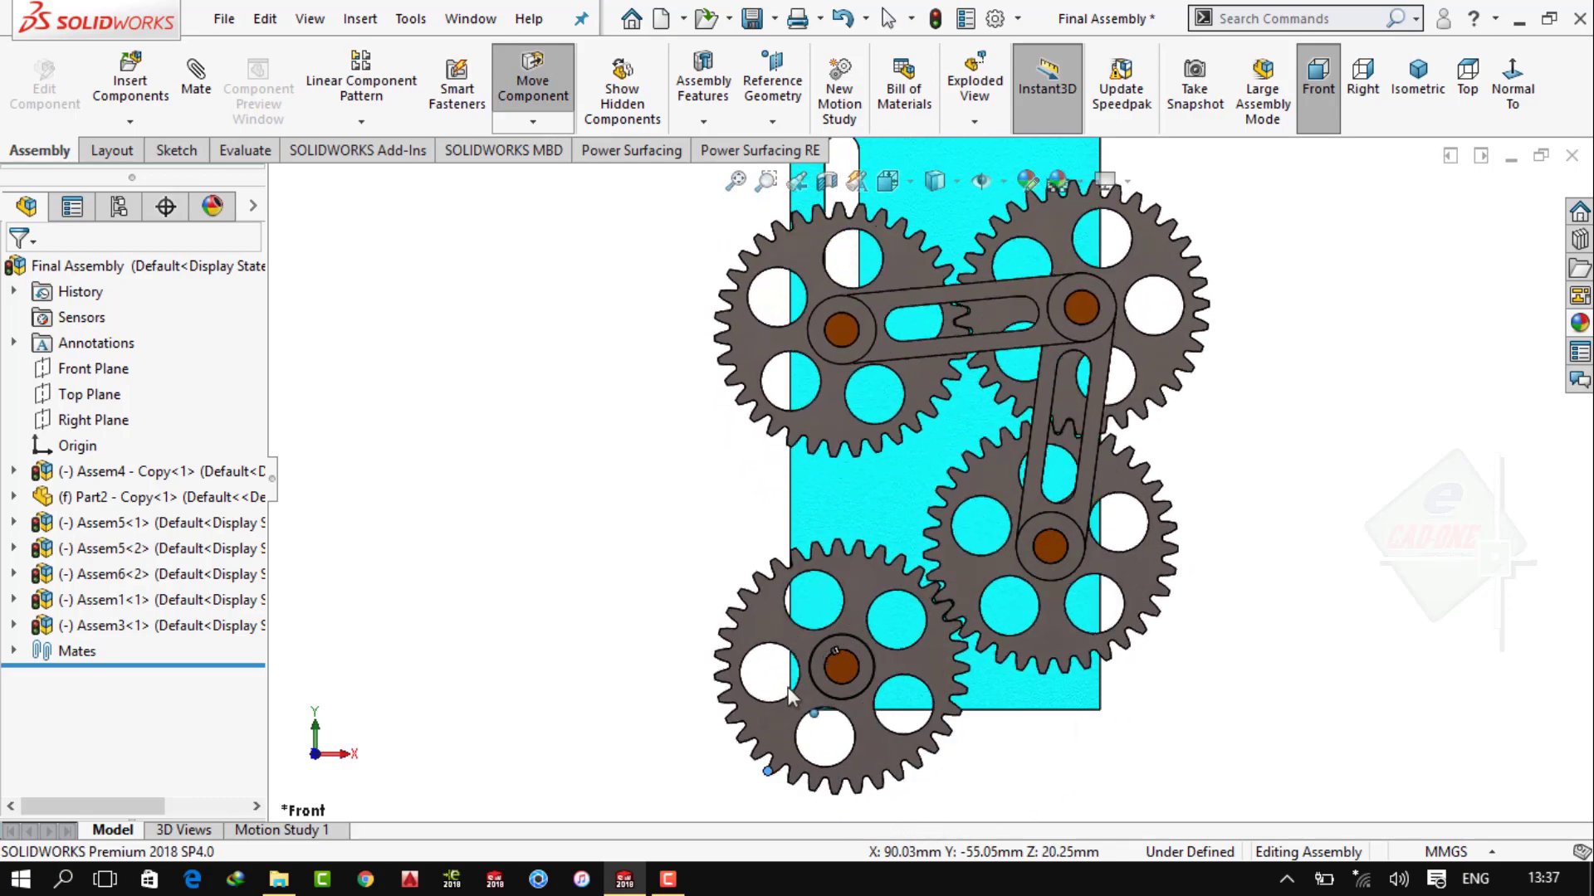
{"action": "key", "text": "Escape"}
{"action": "key", "text": "ctrl+3"}
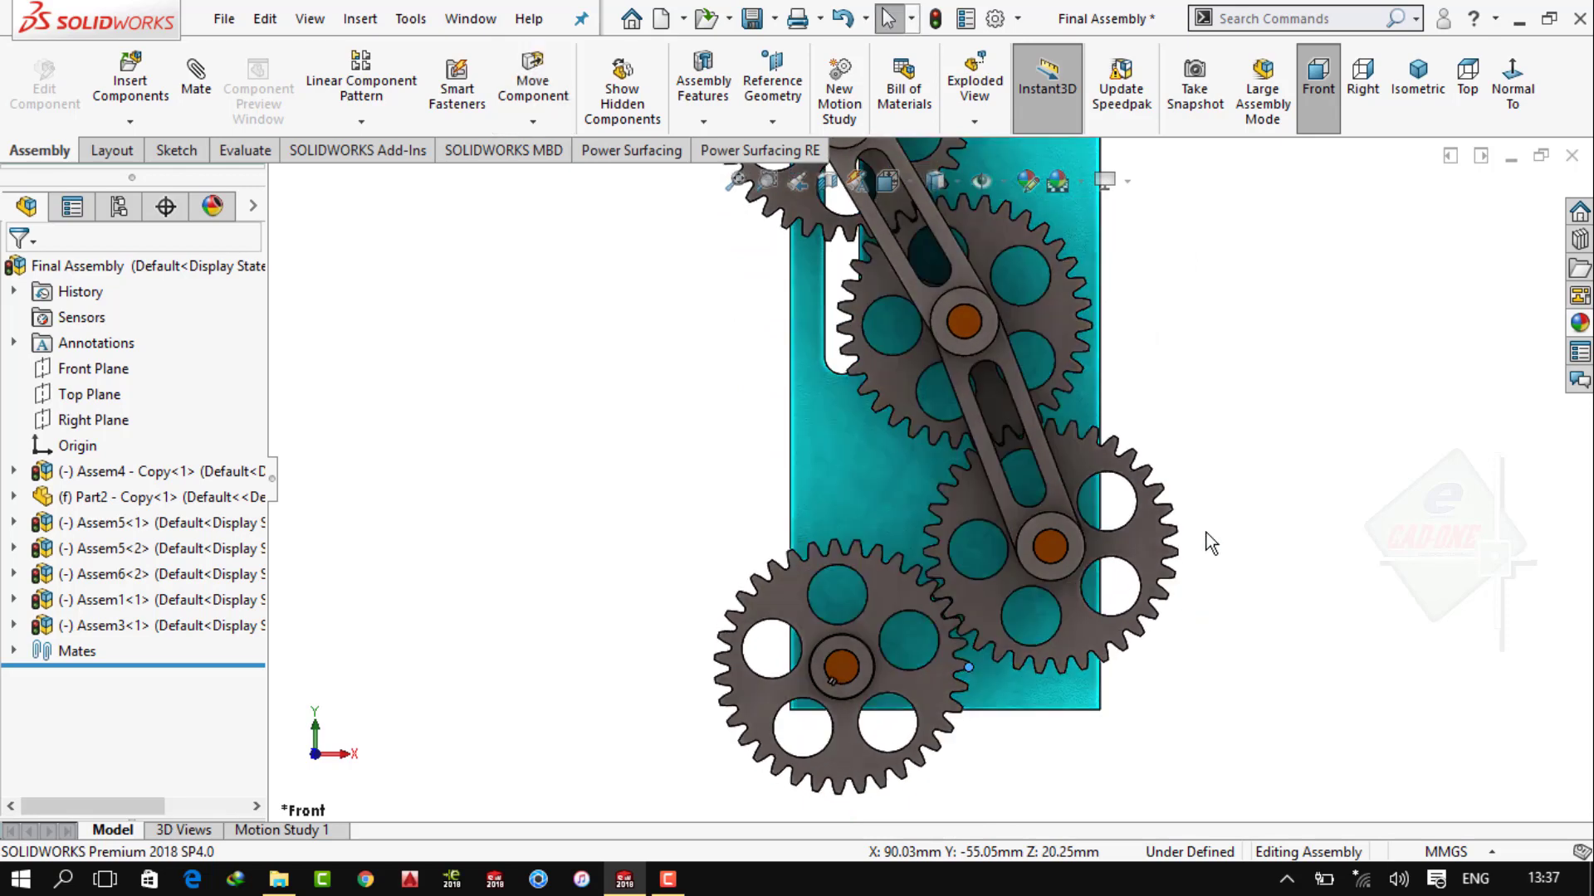
{"action": "left_click_drag", "start_coordinate": [939, 332], "coordinate": [928, 367]}
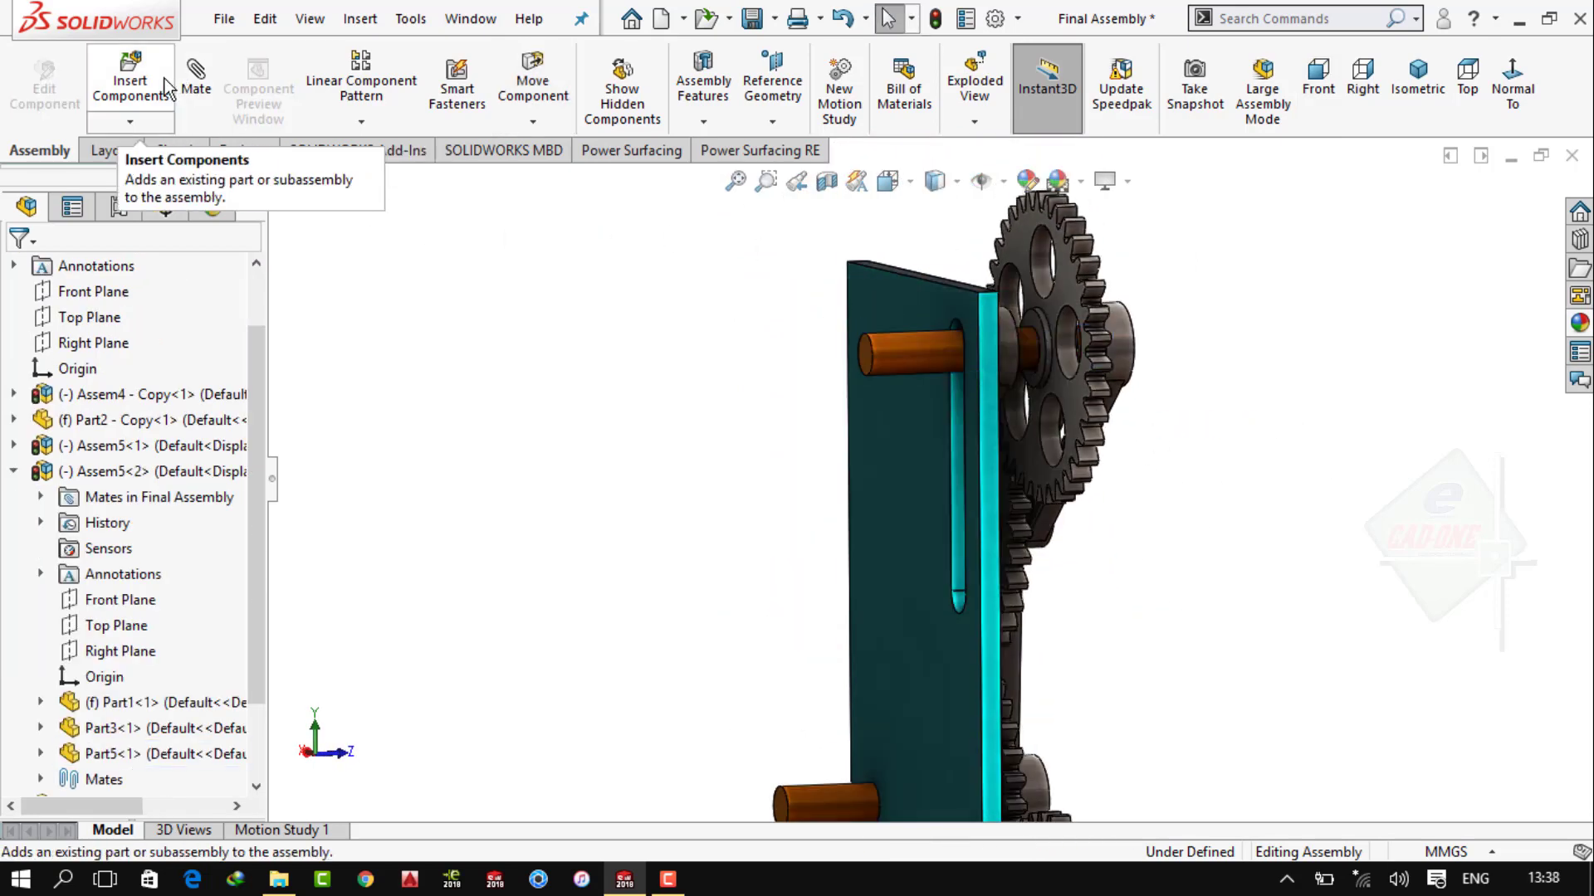
Insert Part8 and mate its hole concentric to the orange rod
{"action": "left_click", "coordinate": [130, 83]}
{"action": "double_click", "coordinate": [1283, 341]}
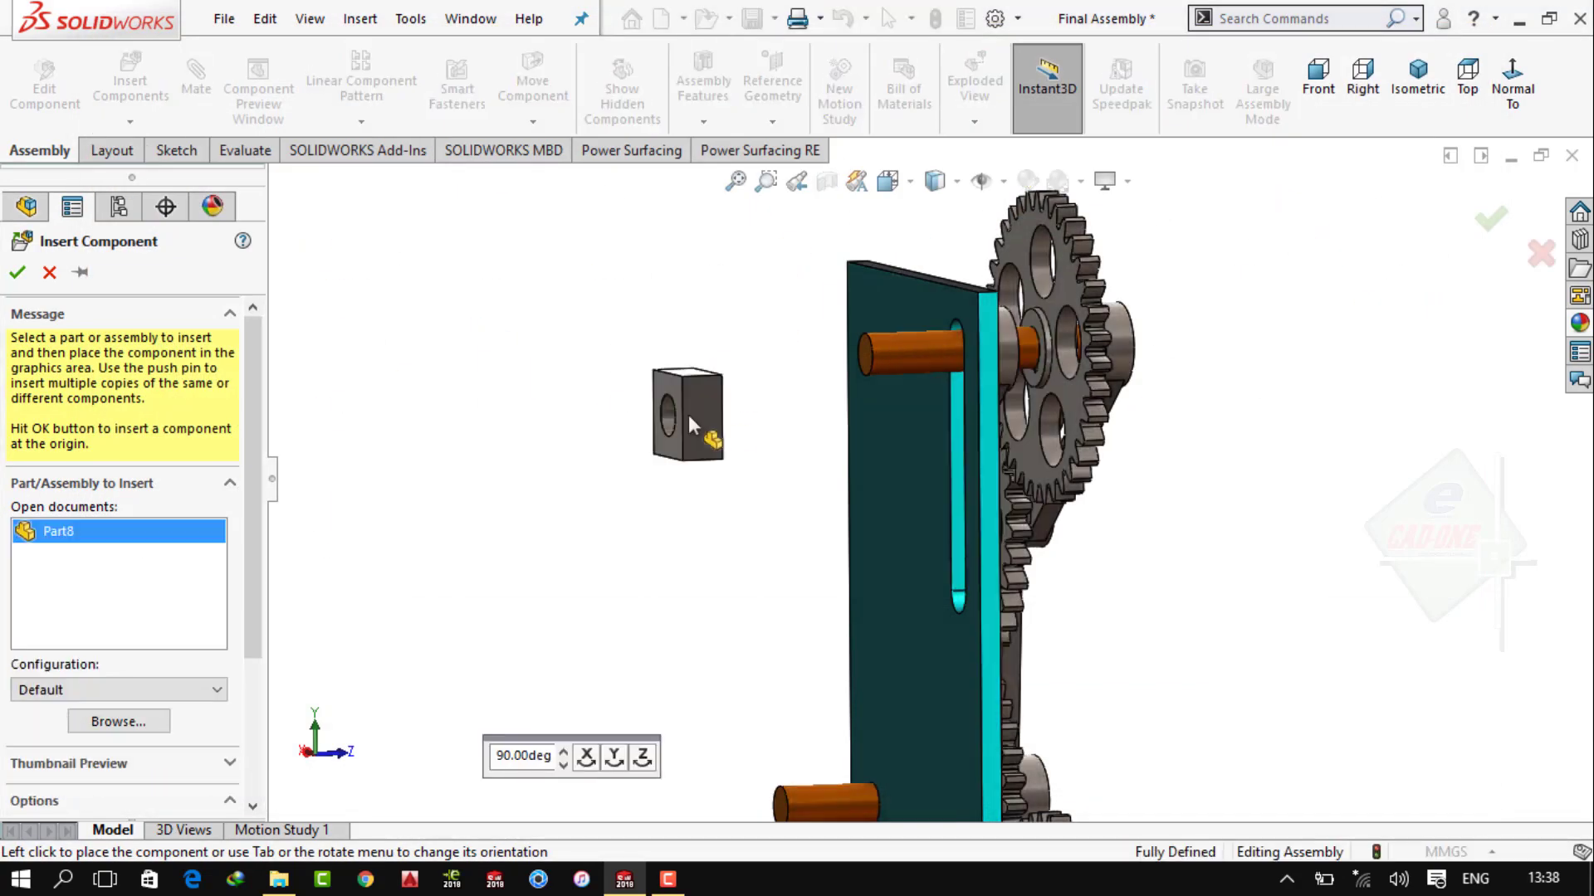
{"action": "left_click", "coordinate": [689, 415]}
{"action": "scroll", "coordinate": [696, 429], "scroll_direction": "down", "scroll_amount": 5}
{"action": "left_click", "coordinate": [732, 431]}
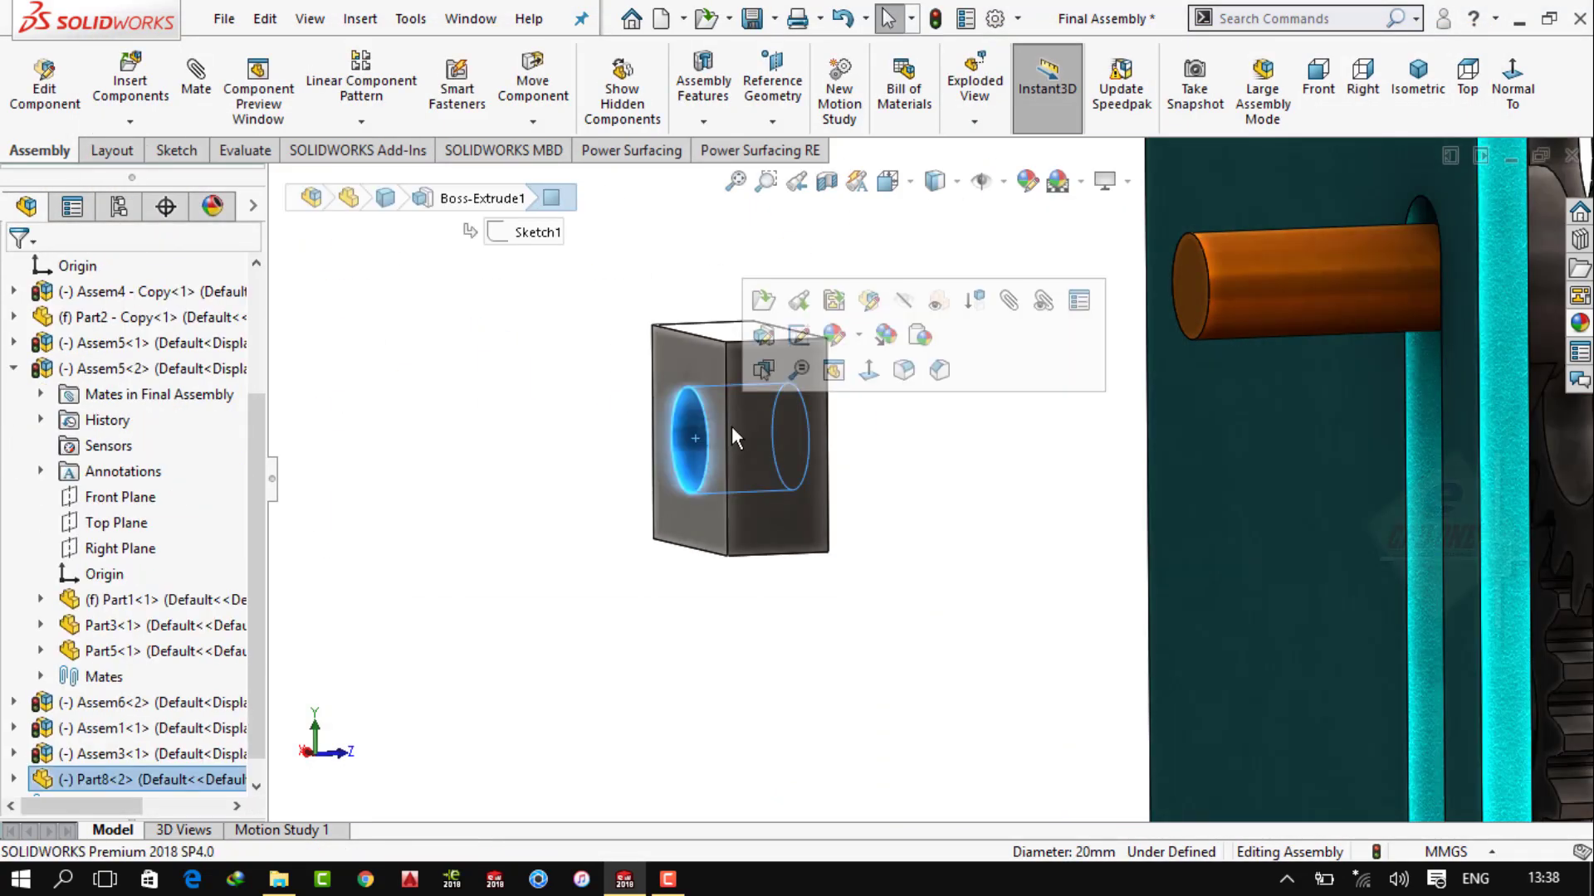
{"action": "left_click", "coordinate": [1286, 288]}
{"action": "left_click", "coordinate": [1498, 146]}
{"action": "left_click", "coordinate": [694, 445]}
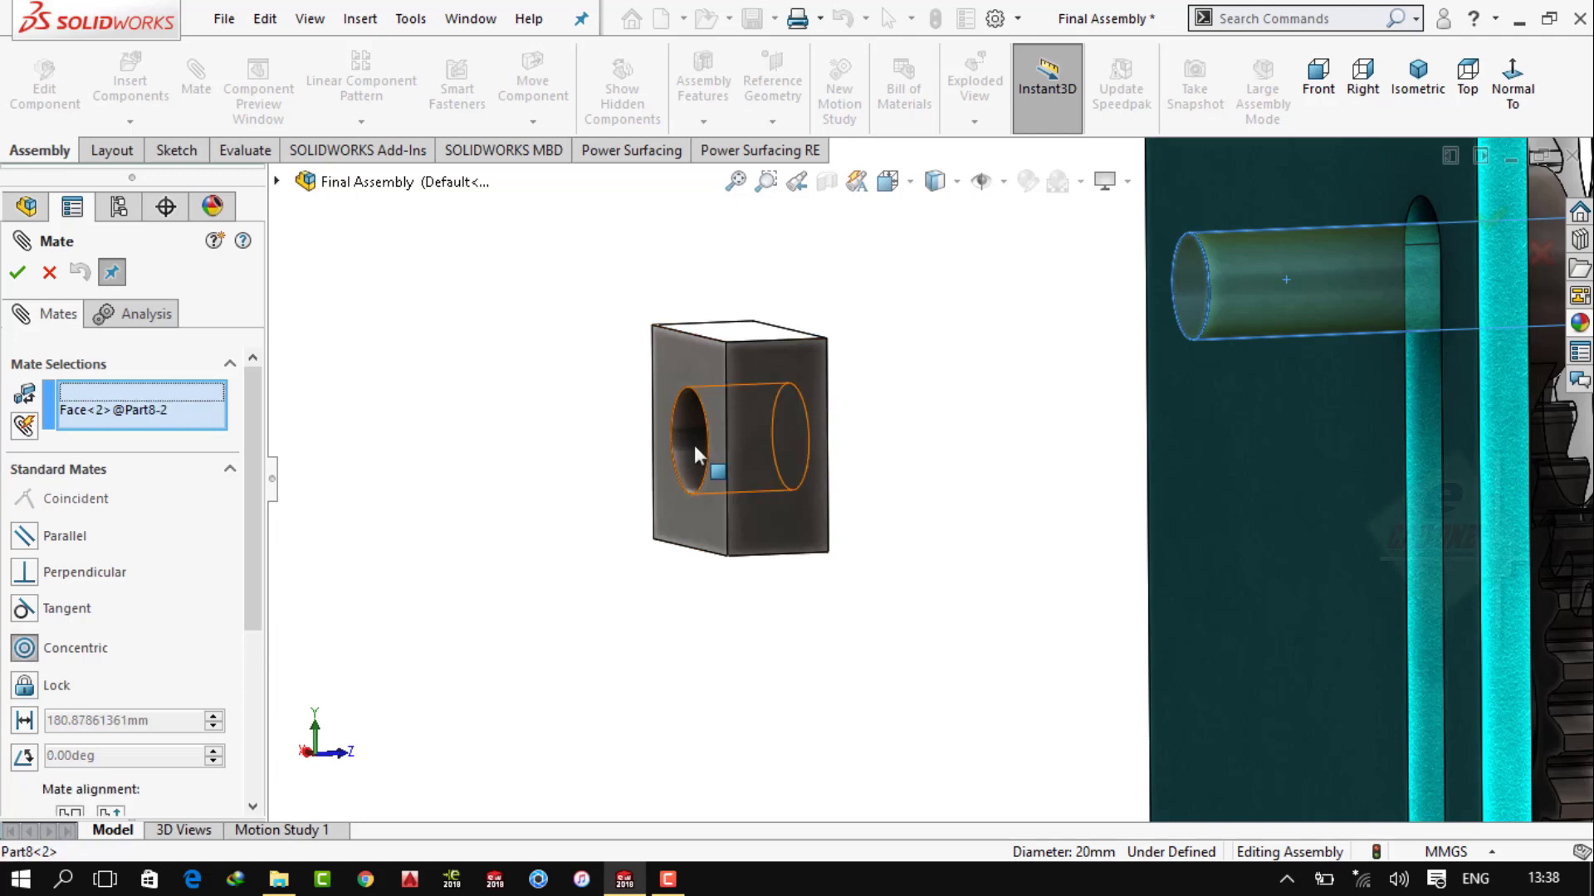
{"action": "left_click", "coordinate": [1167, 326]}
Mate the block's back face coincident to the plate and test it sliding along the slot
{"action": "key", "text": "f"}
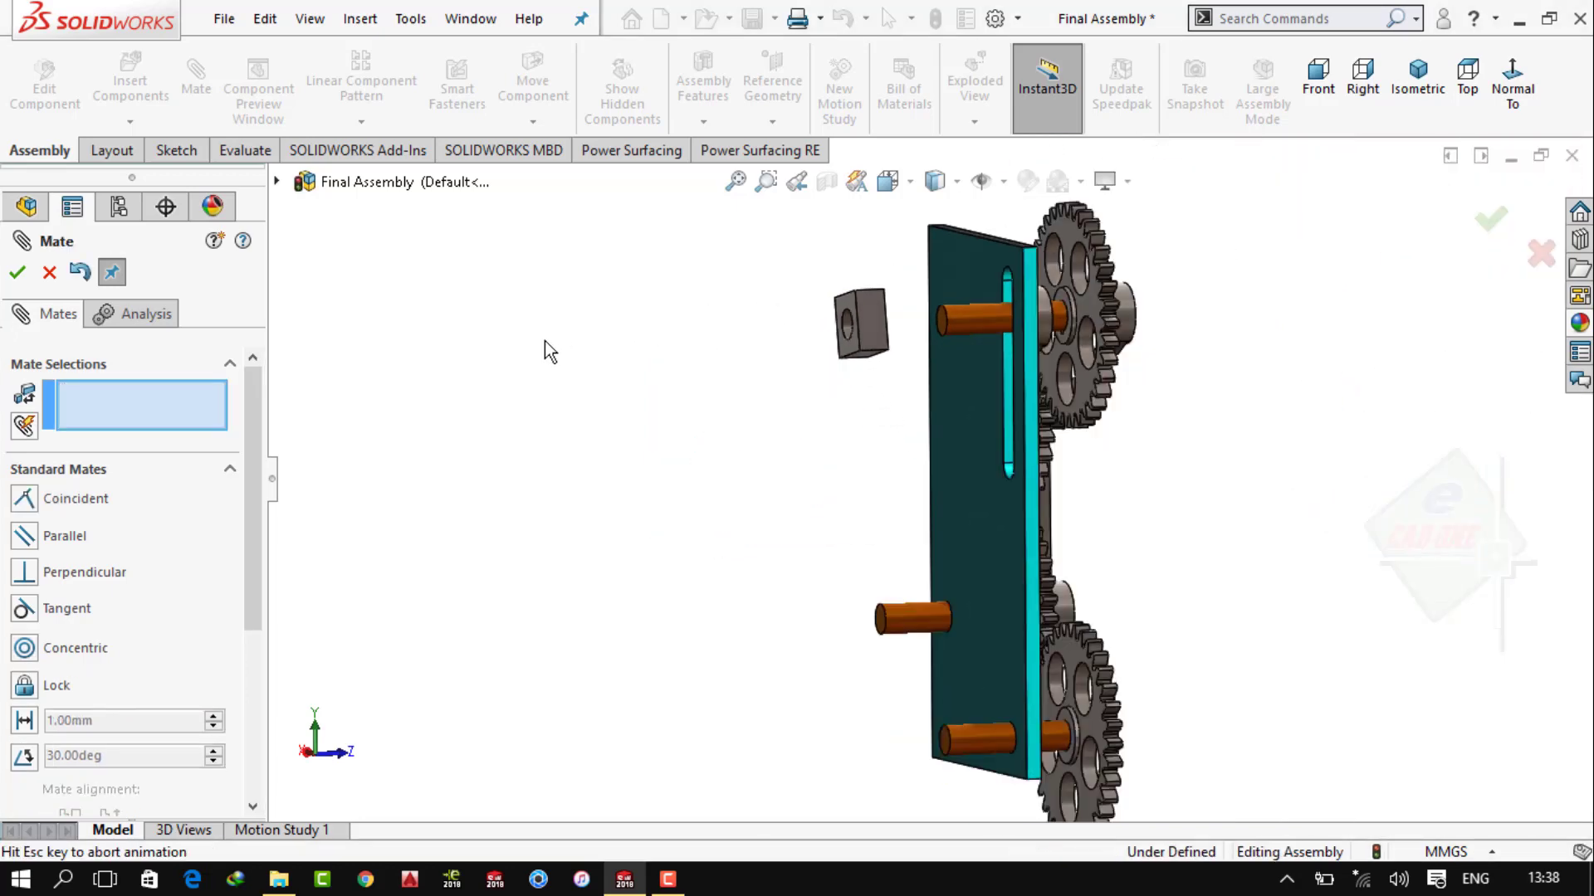
{"action": "middle_click_drag", "start_coordinate": [544, 340], "coordinate": [666, 345]}
{"action": "scroll", "coordinate": [730, 374], "scroll_direction": "down", "scroll_amount": 5}
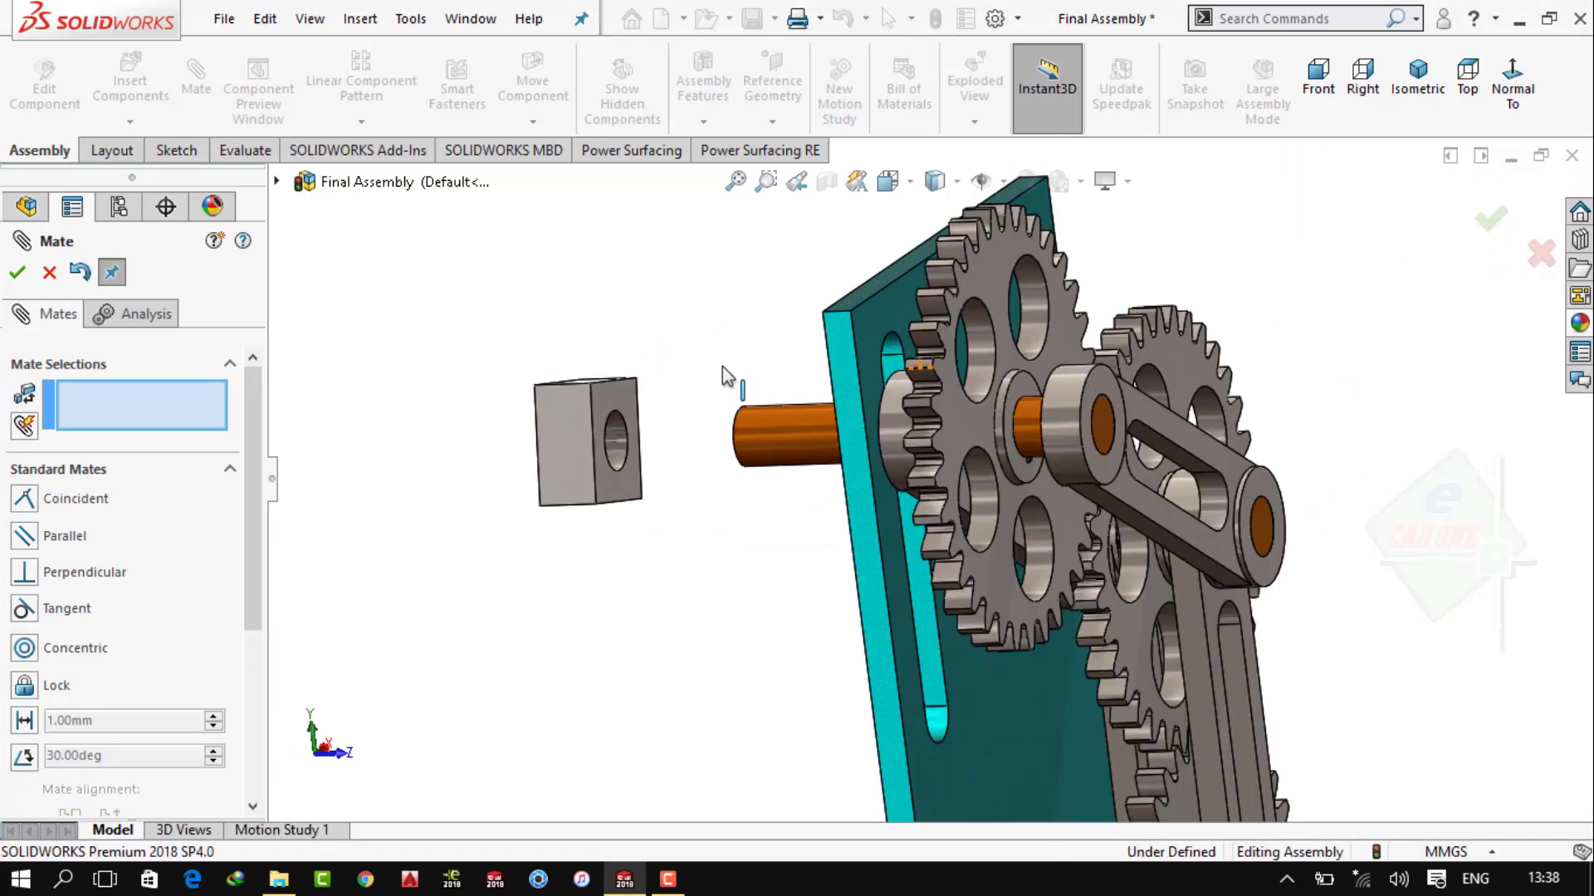
{"action": "left_click", "coordinate": [635, 415]}
{"action": "left_click", "coordinate": [847, 469]}
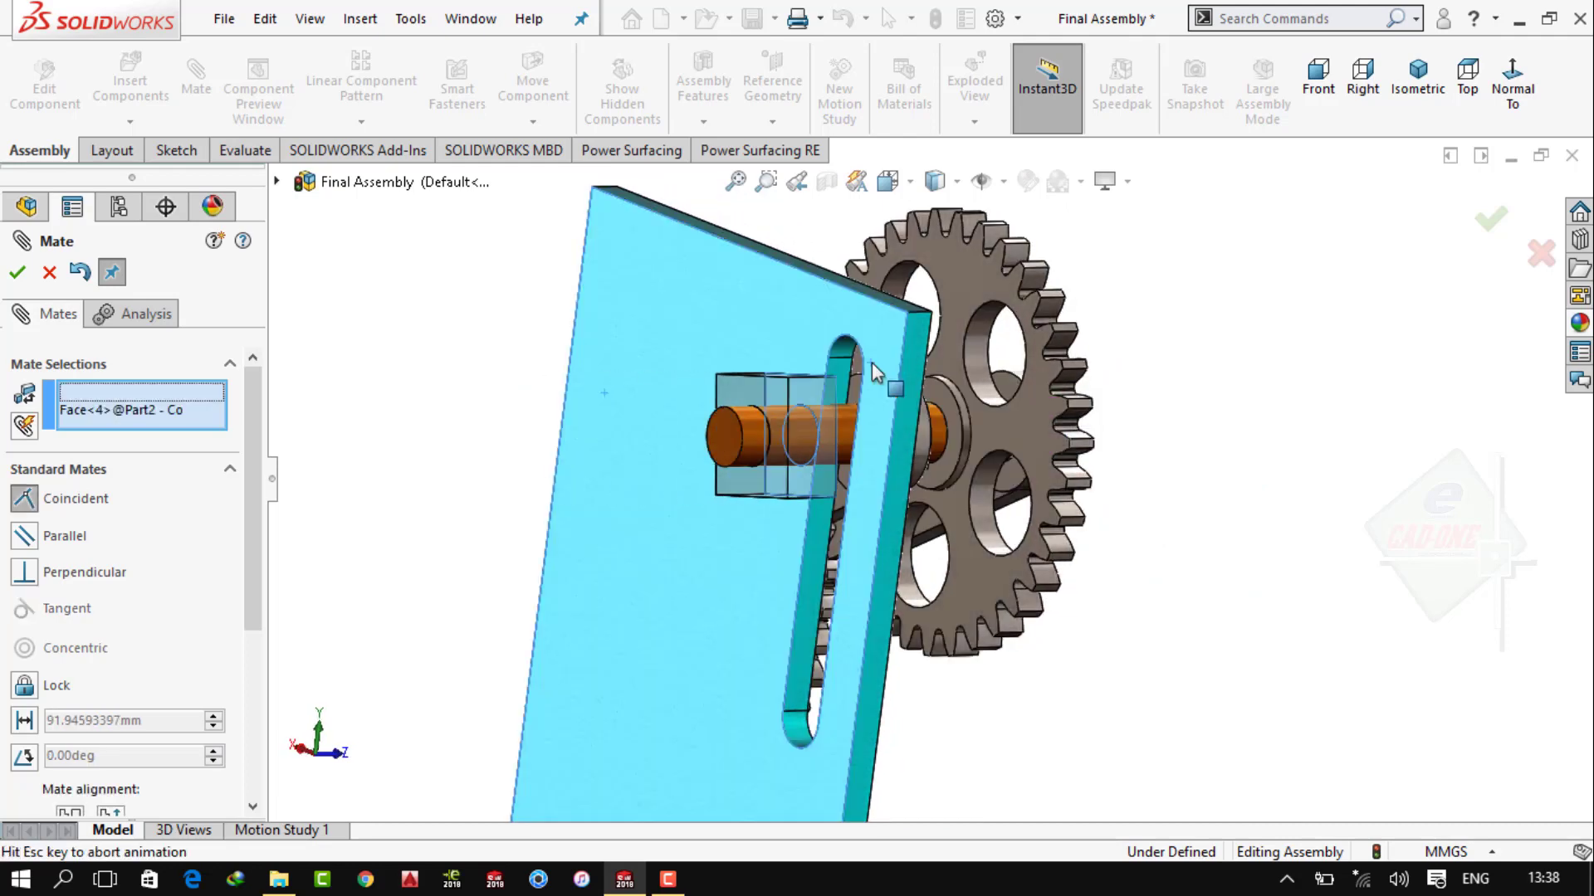
{"action": "left_click", "coordinate": [1138, 320]}
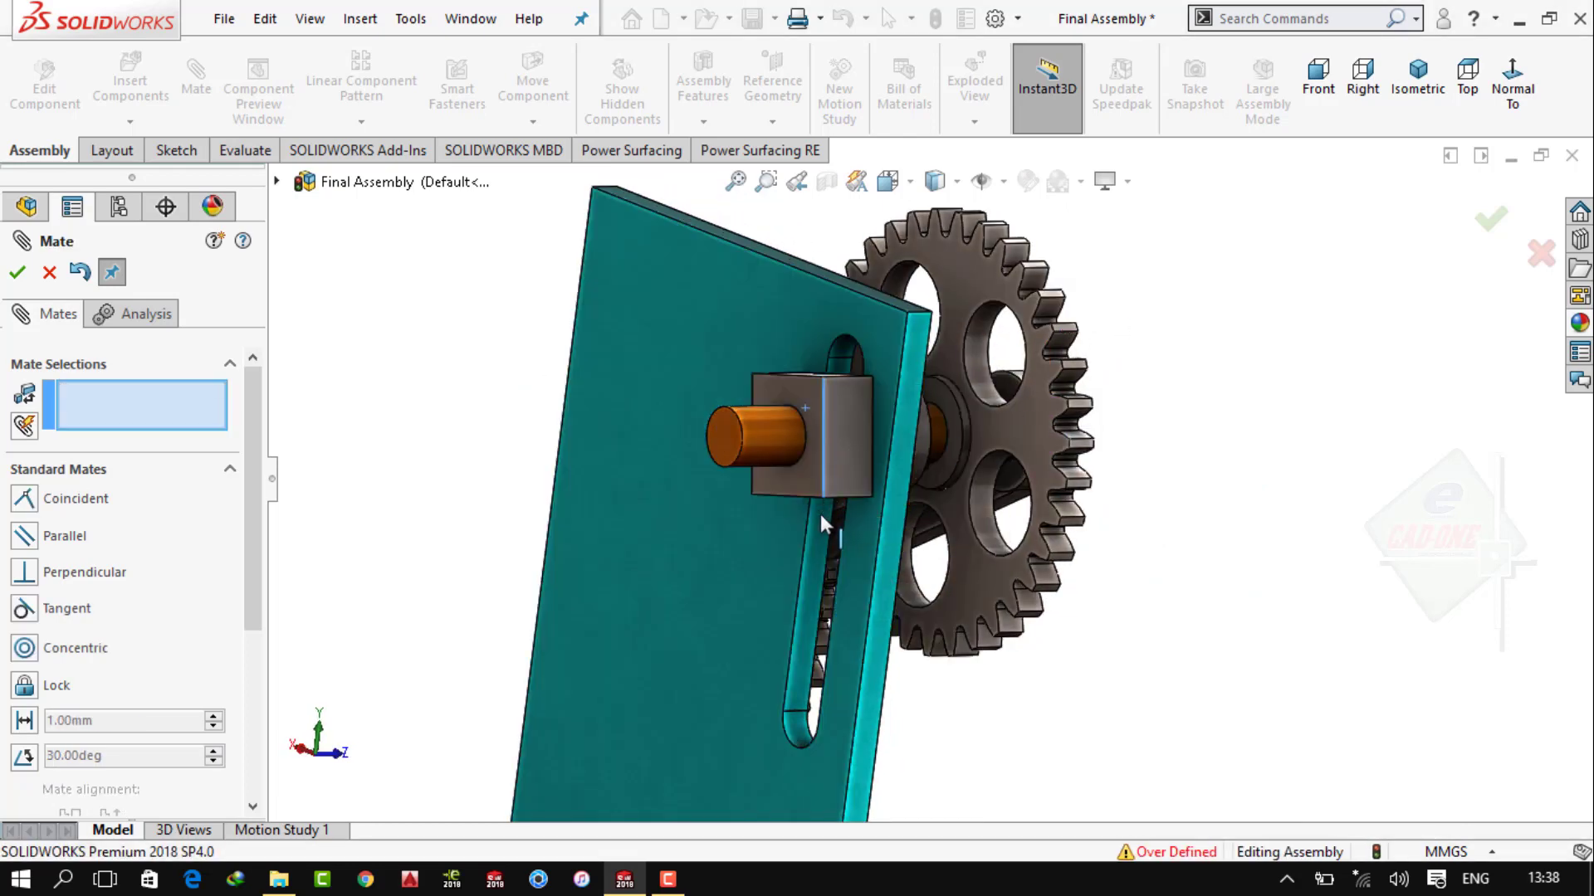
{"action": "left_click_drag", "start_coordinate": [822, 523], "coordinate": [1332, 382]}
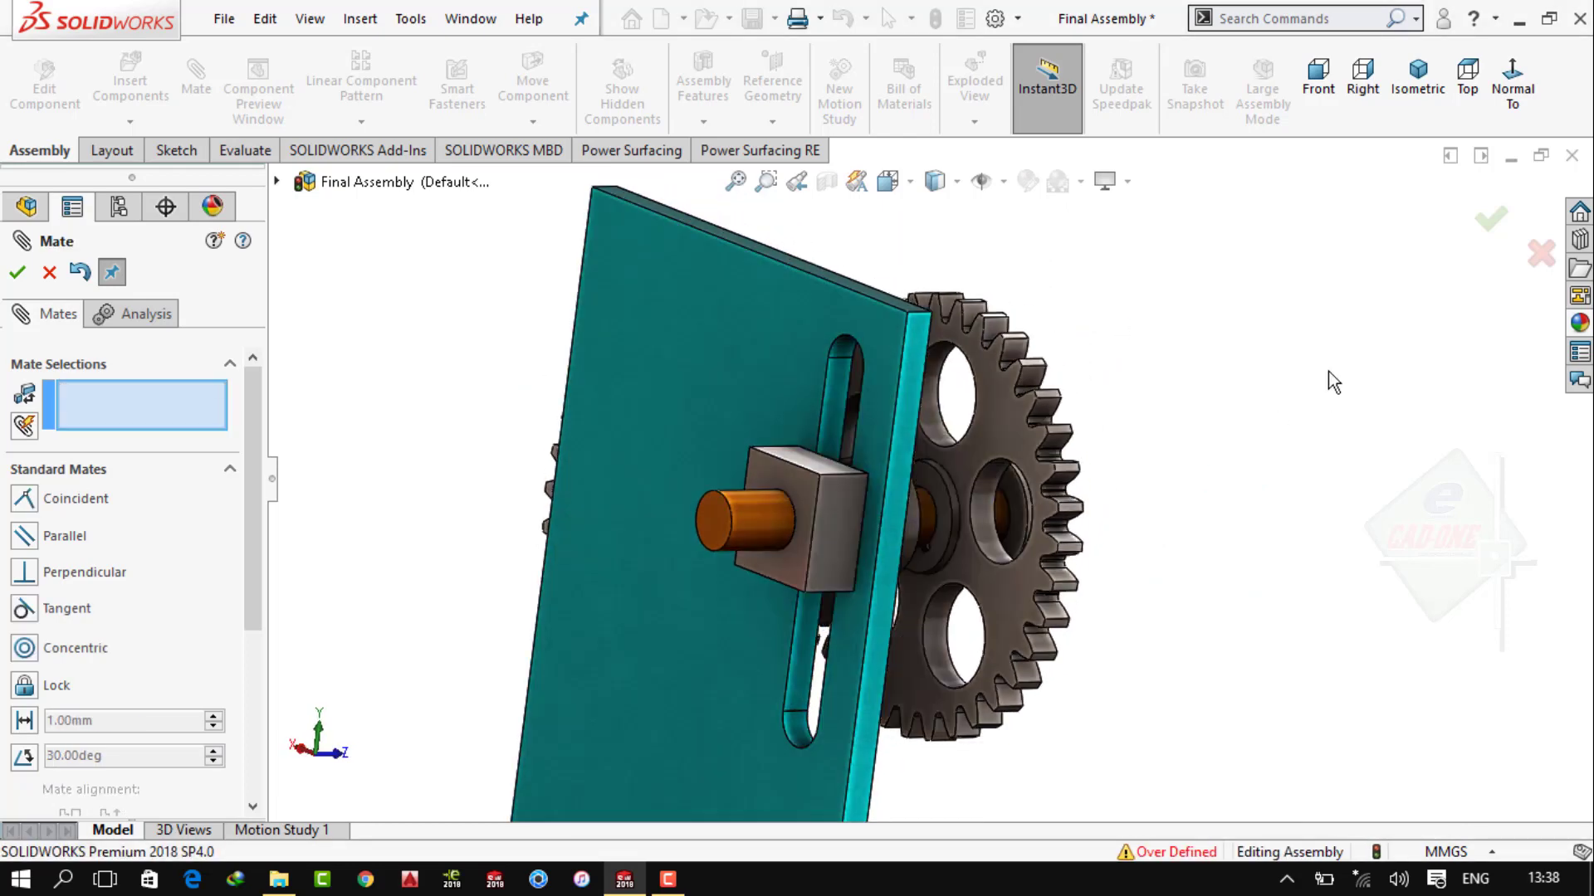
{"action": "left_click", "coordinate": [48, 273]}
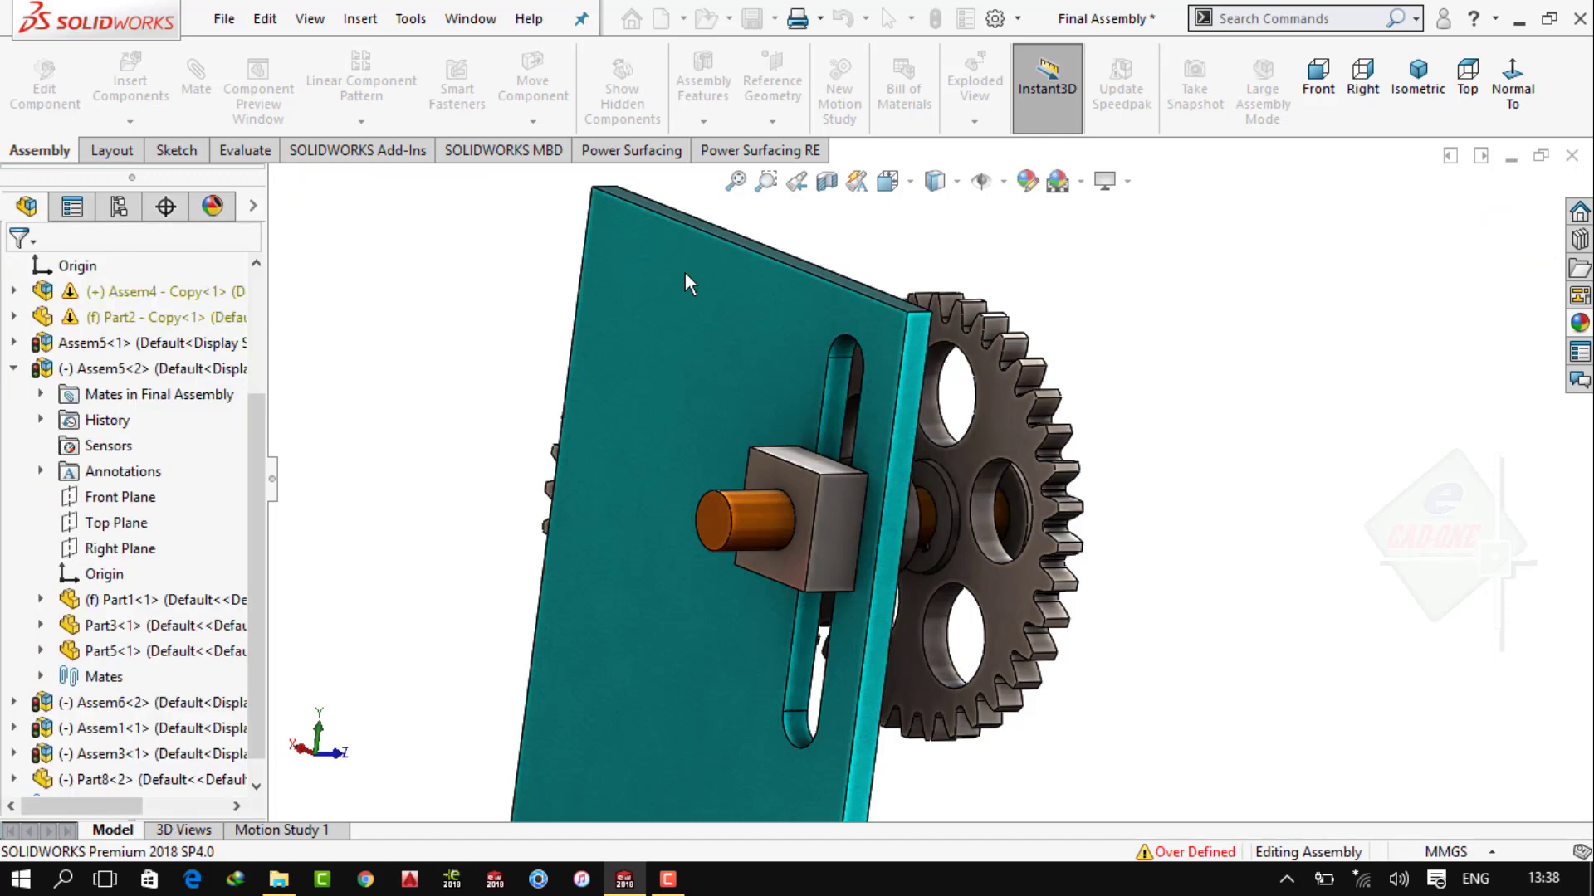
{"action": "left_click", "coordinate": [13, 370]}
Turn the lower-left gear in Front view, then orbit to see the plate's back edge-on
{"action": "left_click", "coordinate": [1418, 79]}
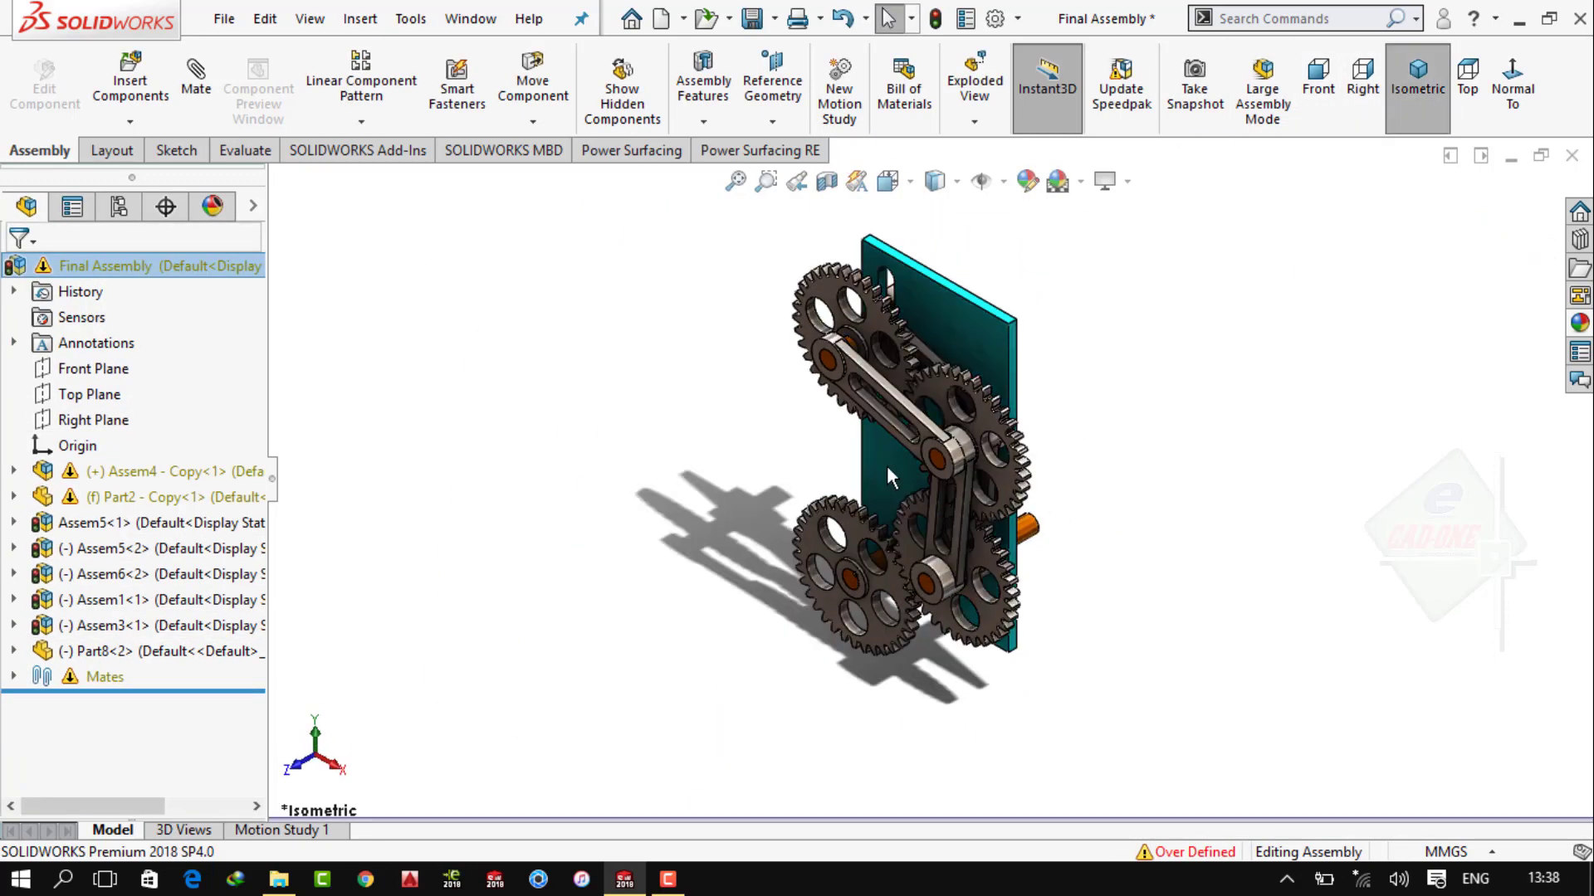
{"action": "left_click", "coordinate": [1318, 78]}
{"action": "scroll", "coordinate": [884, 598], "scroll_direction": "down", "scroll_amount": 1}
{"action": "scroll", "coordinate": [884, 598], "scroll_direction": "down", "scroll_amount": 2}
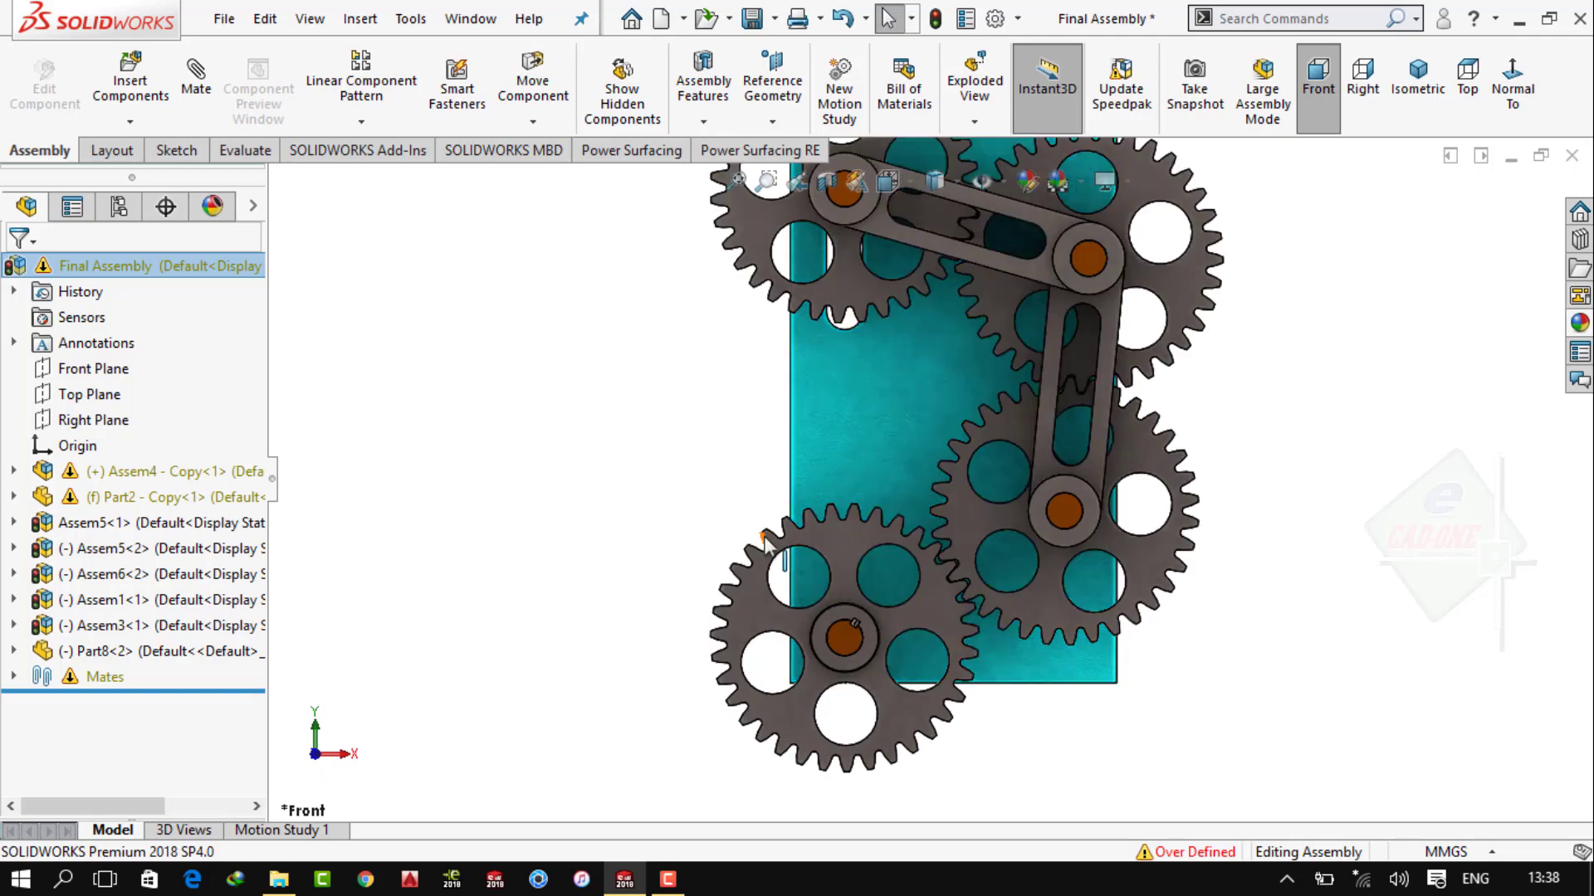
{"action": "left_click_drag", "start_coordinate": [752, 550], "coordinate": [784, 475]}
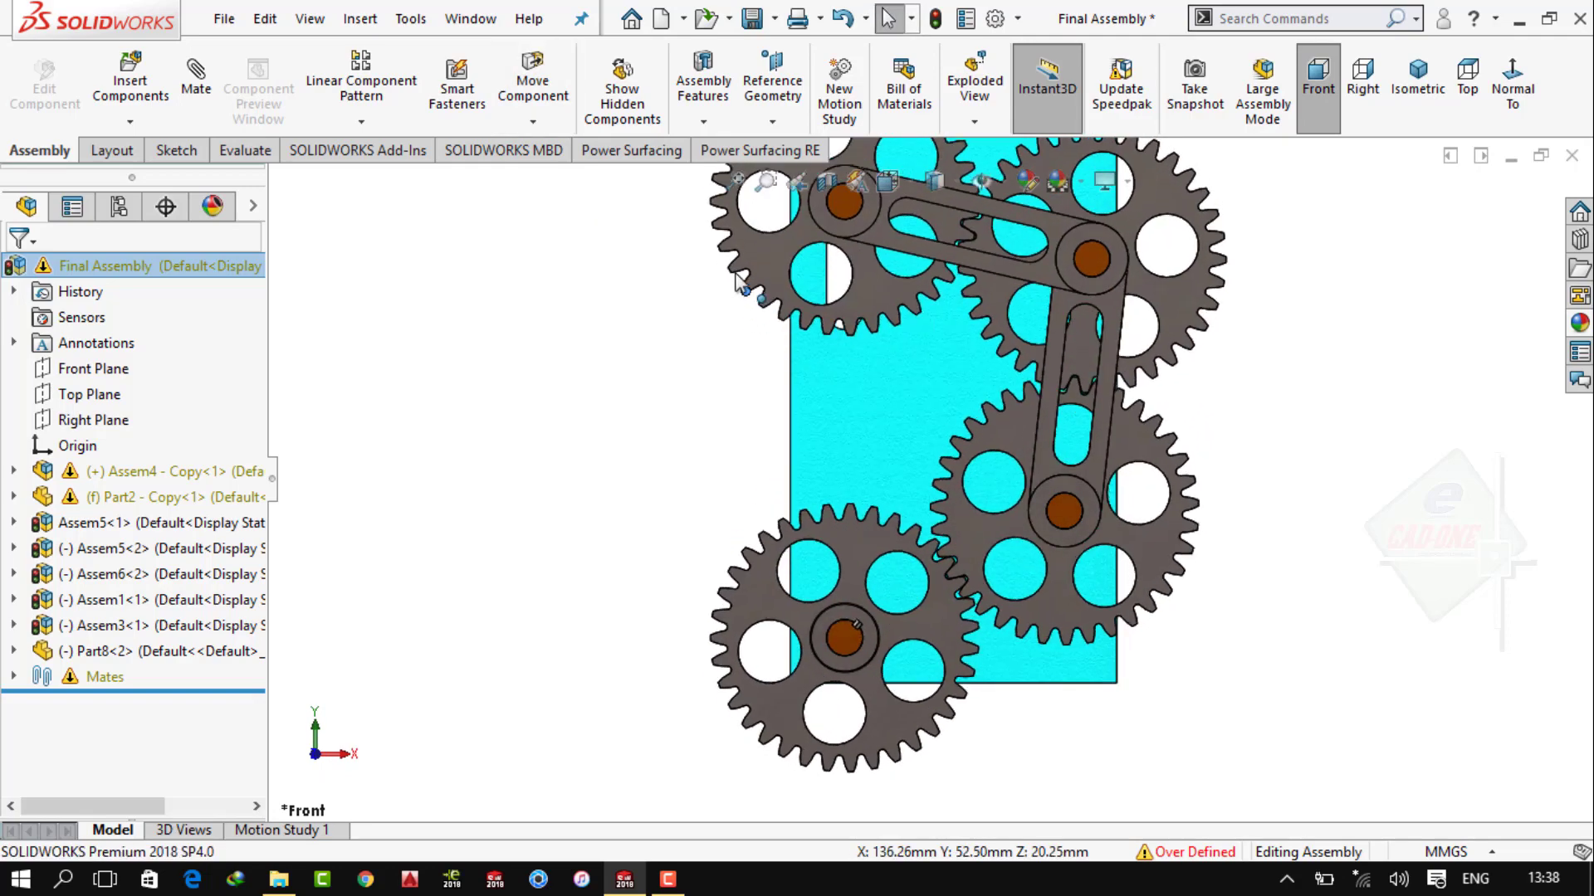
{"action": "scroll", "coordinate": [703, 352], "scroll_direction": "up", "scroll_amount": 2}
{"action": "mouse_move", "coordinate": [702, 352]}
{"action": "middle_mouse_down"}
{"action": "mouse_move", "coordinate": [878, 405]}
{"action": "mouse_move", "coordinate": [954, 282]}
{"action": "middle_mouse_up"}
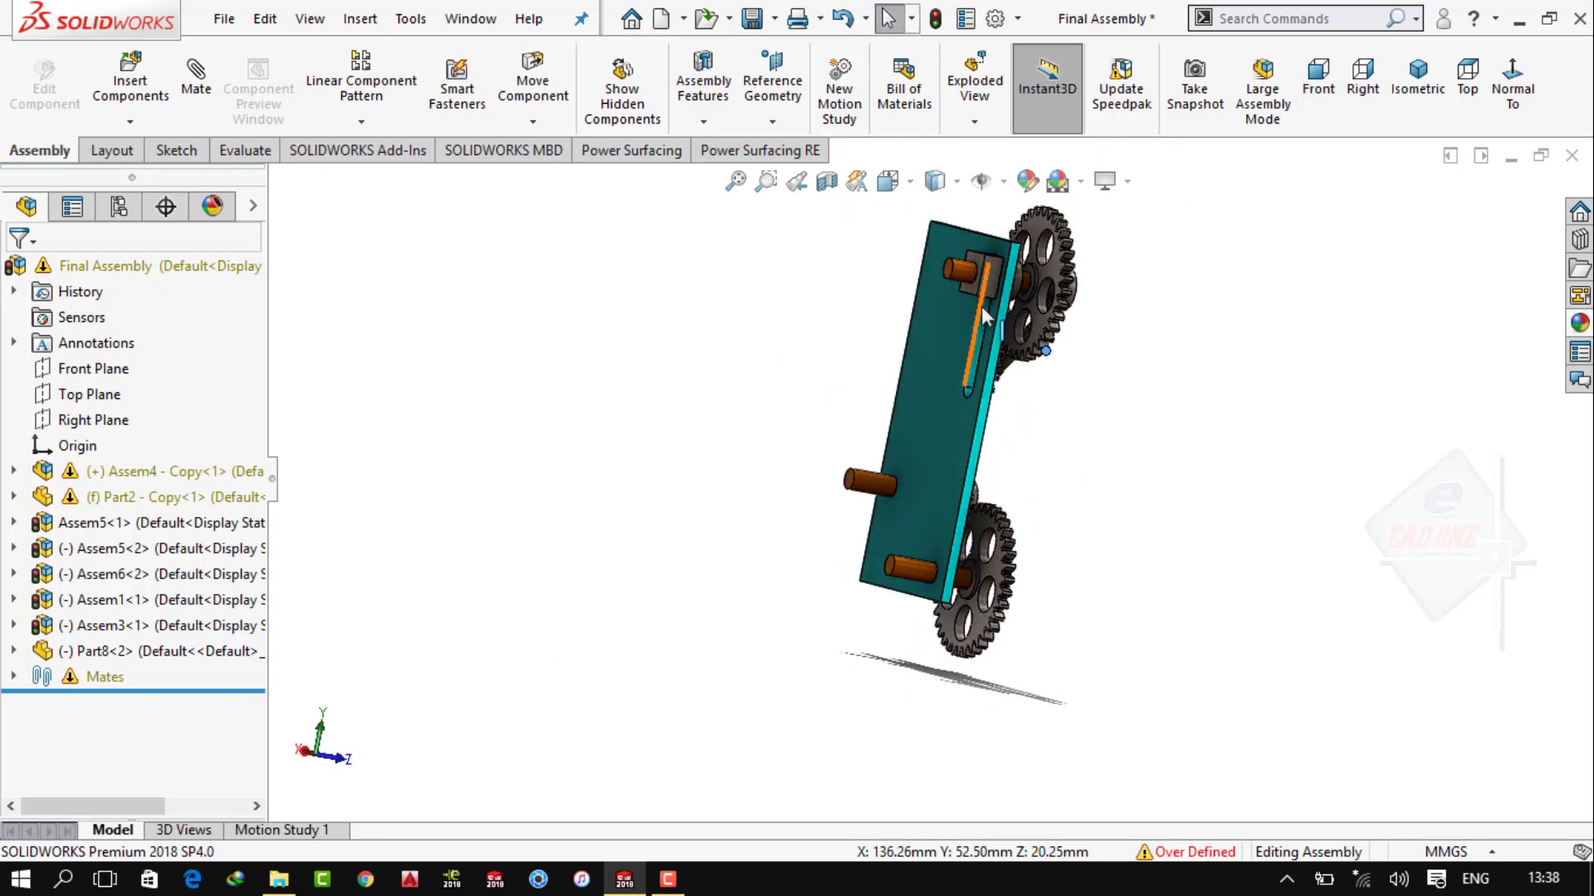
{"action": "scroll", "coordinate": [955, 283], "scroll_direction": "down", "scroll_amount": 3}
Mate the slider block's round pin tangent to the plate's slot face
{"action": "left_click", "coordinate": [943, 281]}
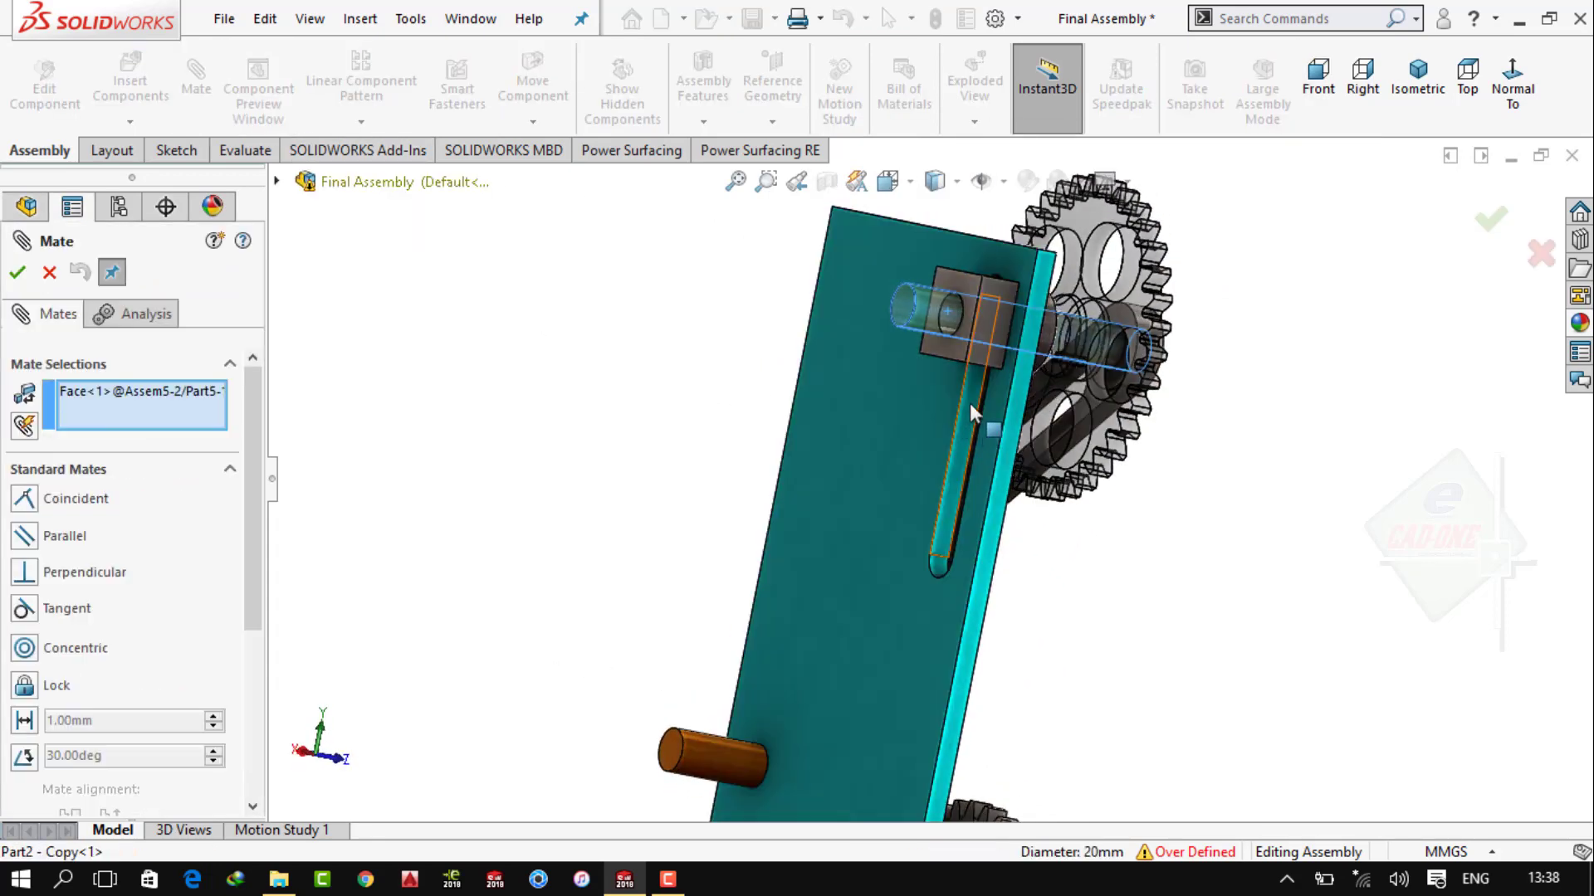
{"action": "left_click", "coordinate": [969, 401]}
{"action": "left_click", "coordinate": [17, 272]}
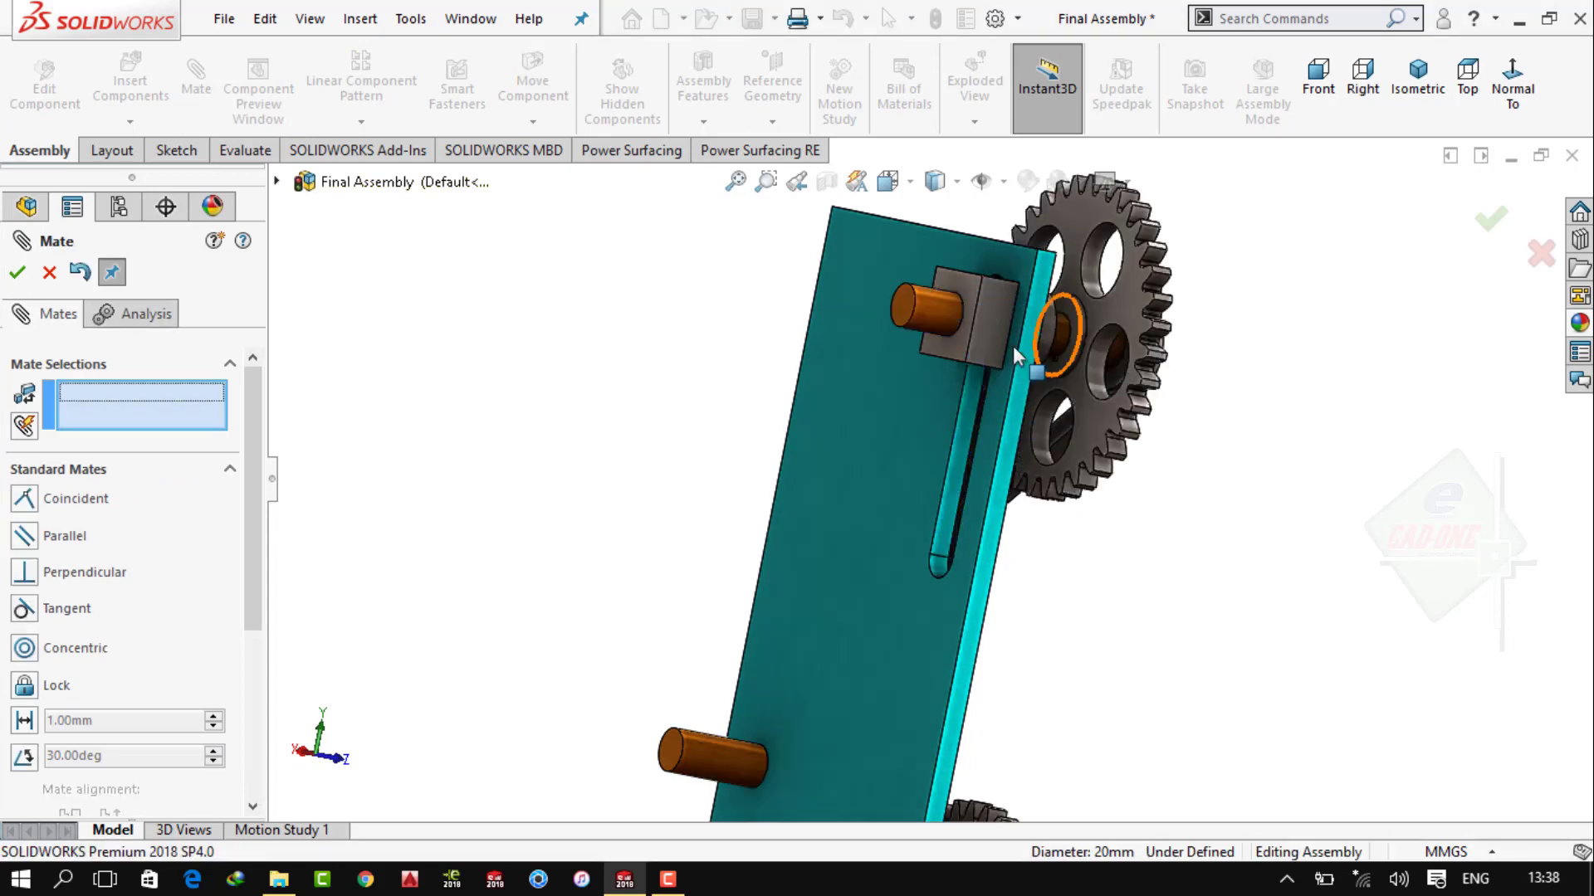
{"action": "key", "text": "Escape"}
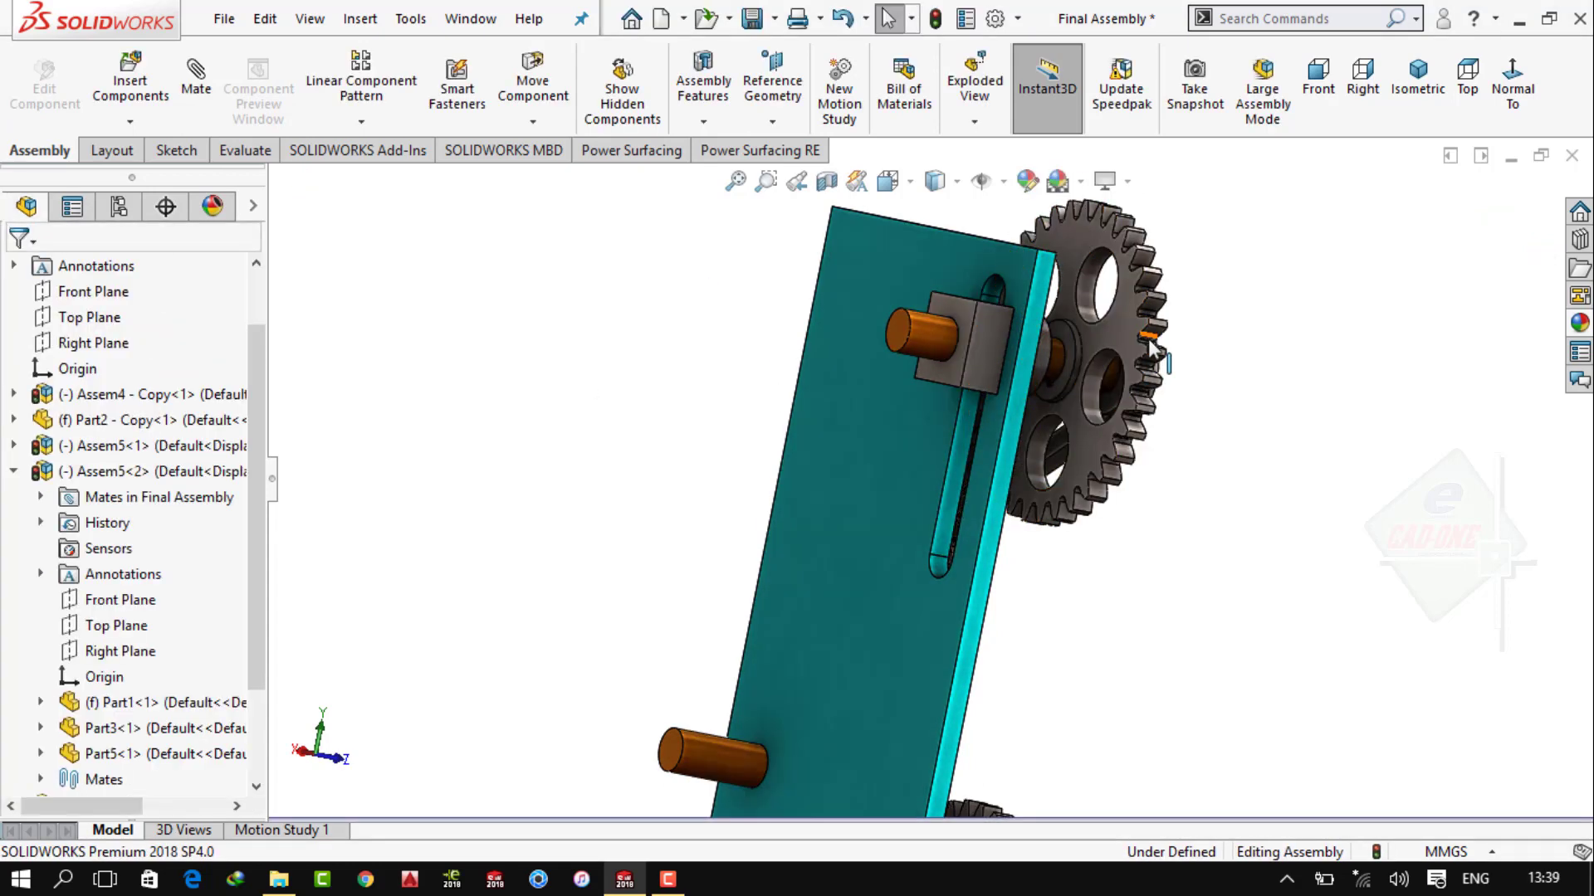
Slide the block along the slot and collapse Assem5<2> in the tree
{"action": "mouse_move", "coordinate": [1141, 419]}
{"action": "left_mouse_down"}
{"action": "mouse_move", "coordinate": [1071, 697]}
{"action": "mouse_move", "coordinate": [1135, 415]}
{"action": "left_mouse_up"}
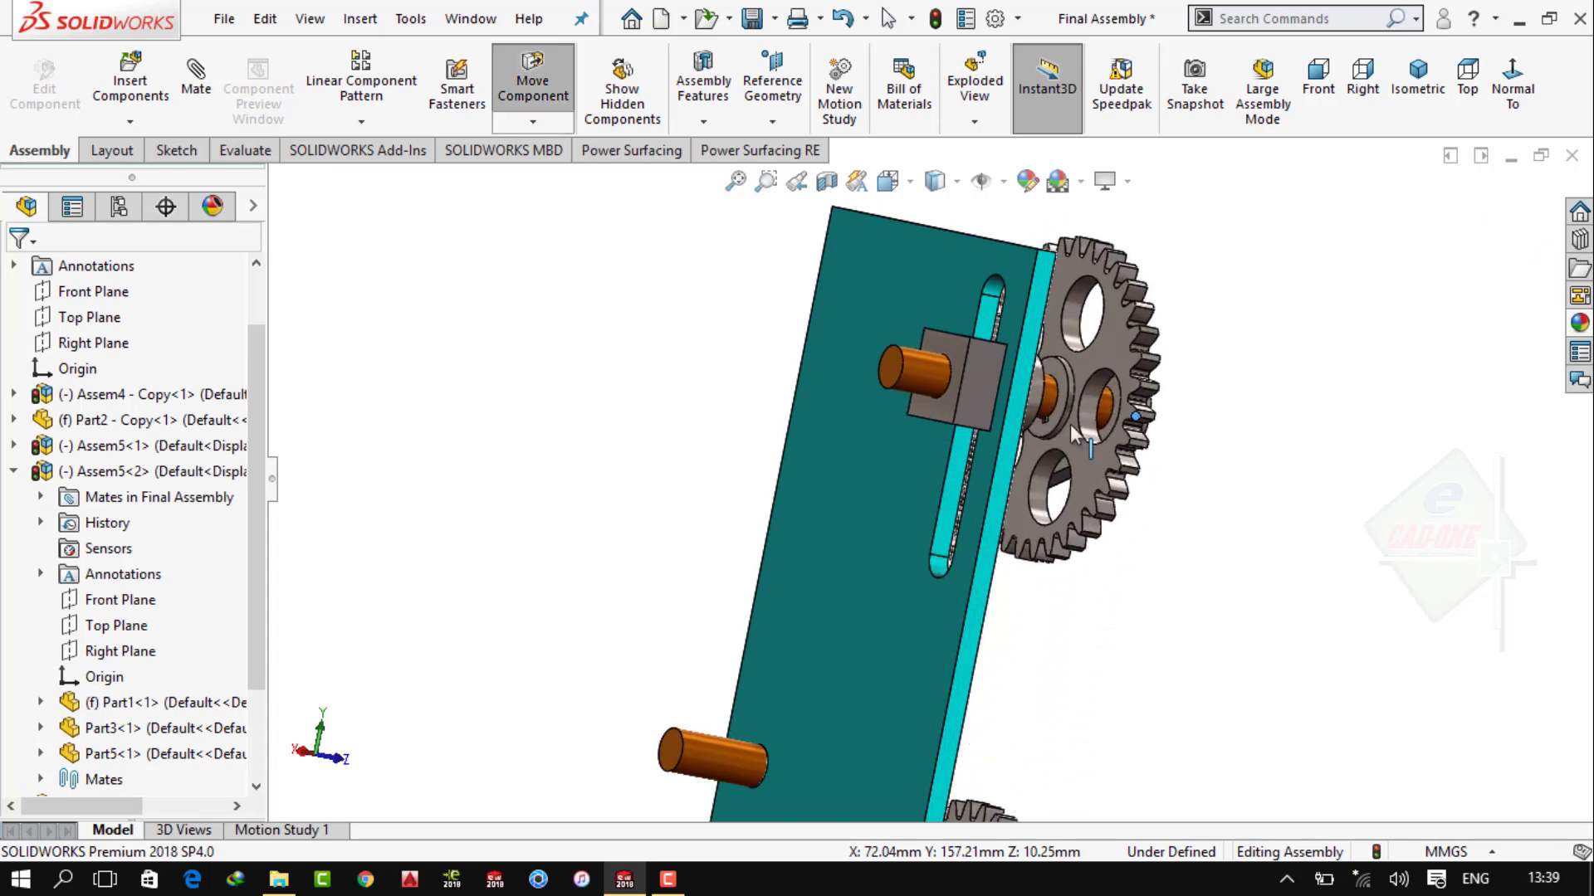
{"action": "scroll", "coordinate": [73, 564], "scroll_direction": "down", "scroll_amount": 3}
{"action": "left_click", "coordinate": [13, 342]}
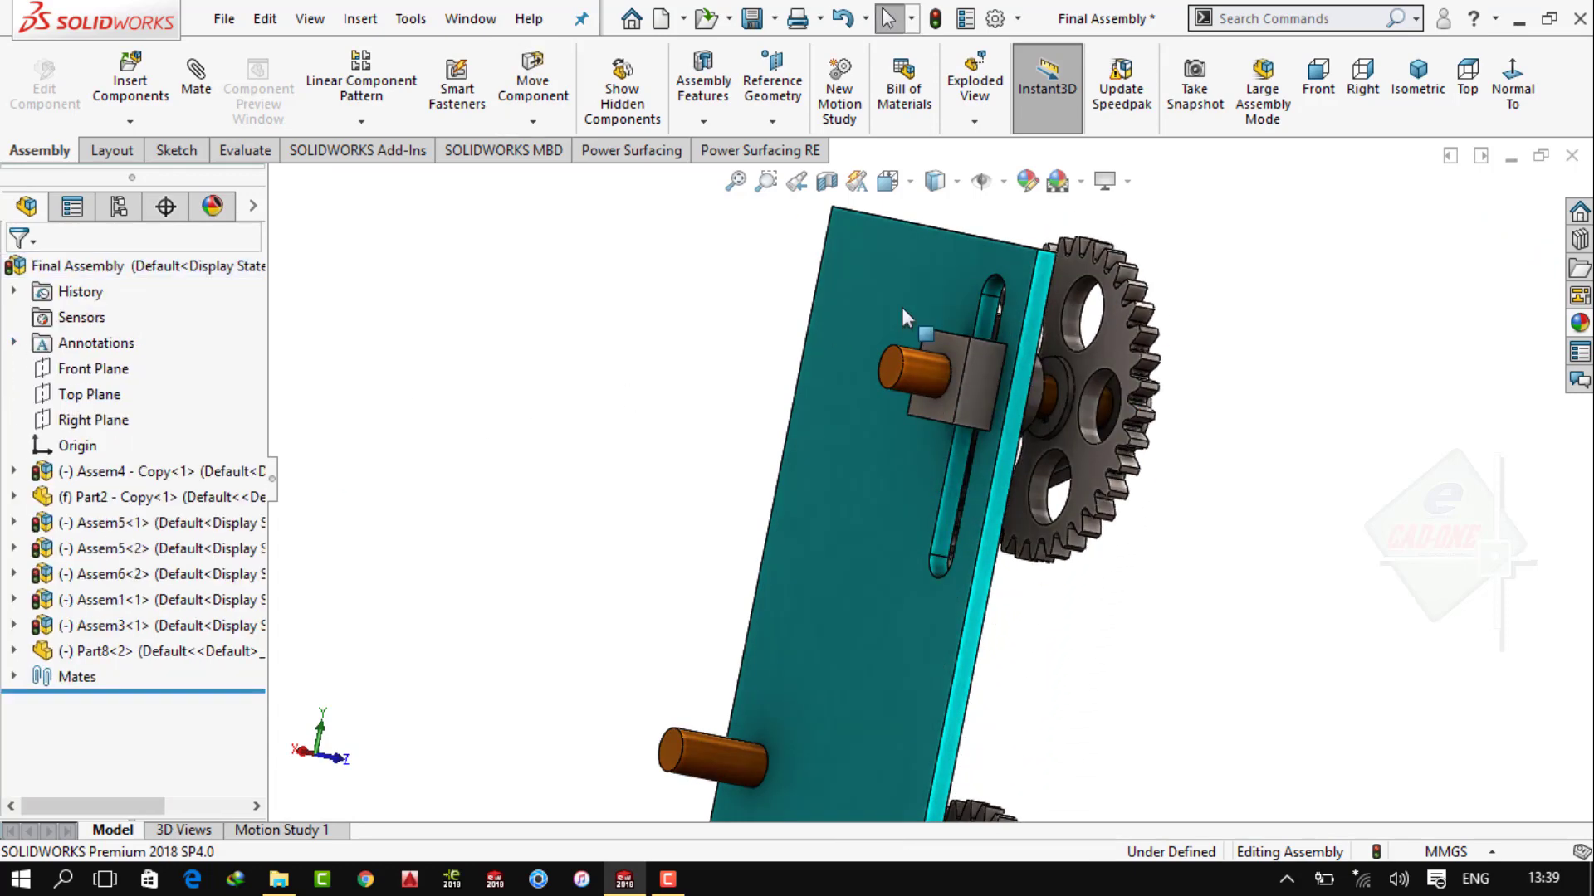
{"action": "left_click", "coordinate": [1420, 83]}
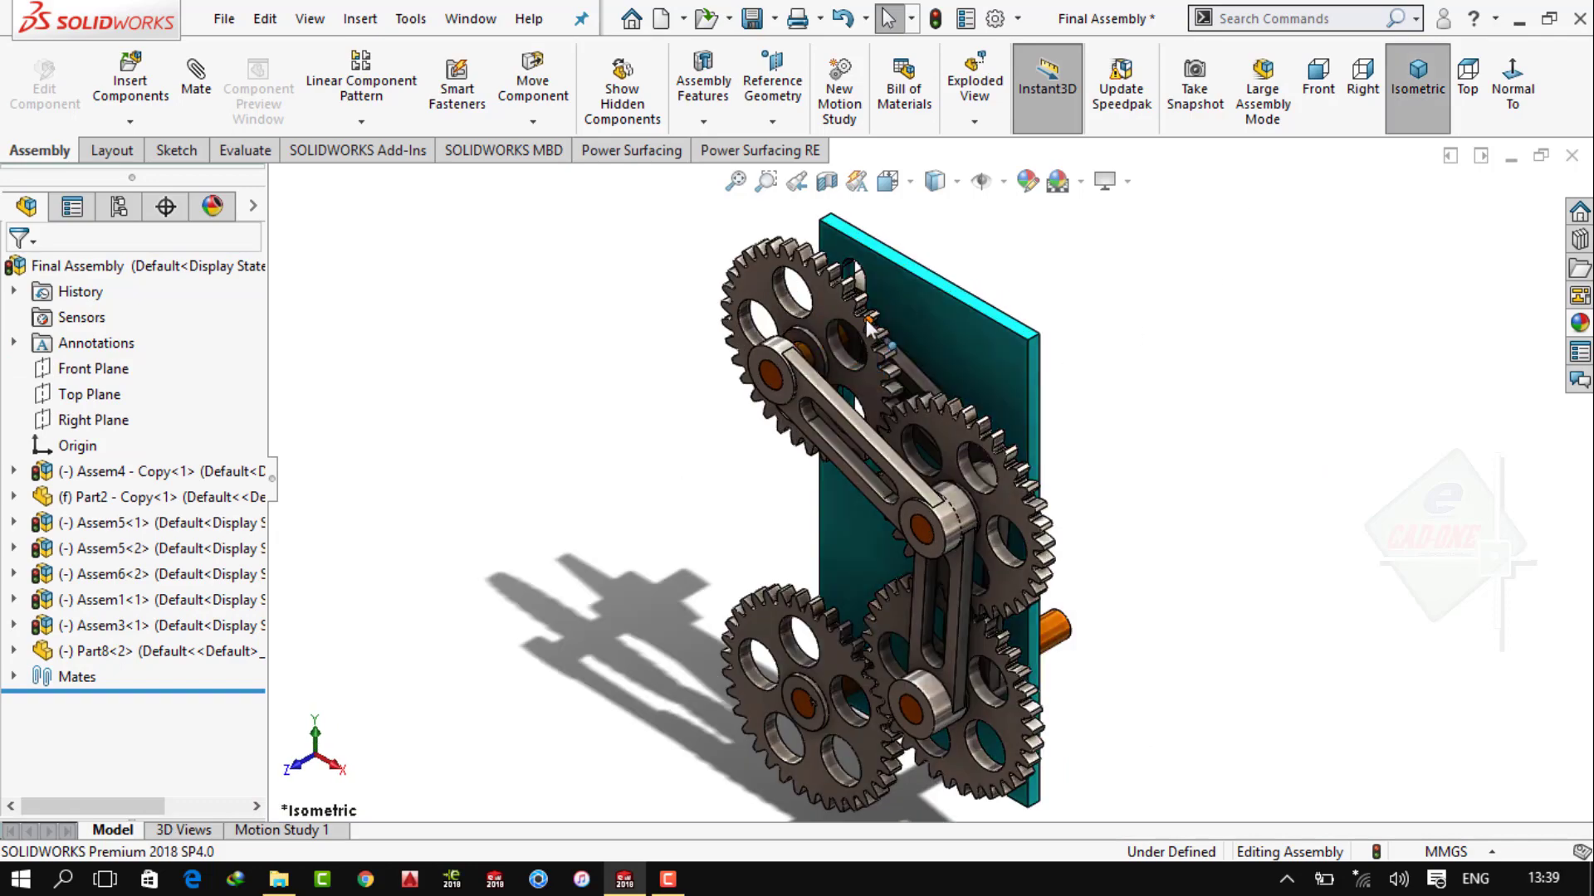
Turn the gears in Front view to watch the linkage, then orbit the yellow-and-teal assembly
{"action": "mouse_move", "coordinate": [880, 344]}
{"action": "left_mouse_down"}
{"action": "mouse_move", "coordinate": [887, 380]}
{"action": "mouse_move", "coordinate": [913, 390]}
{"action": "left_mouse_up"}
{"action": "left_click", "coordinate": [1318, 83]}
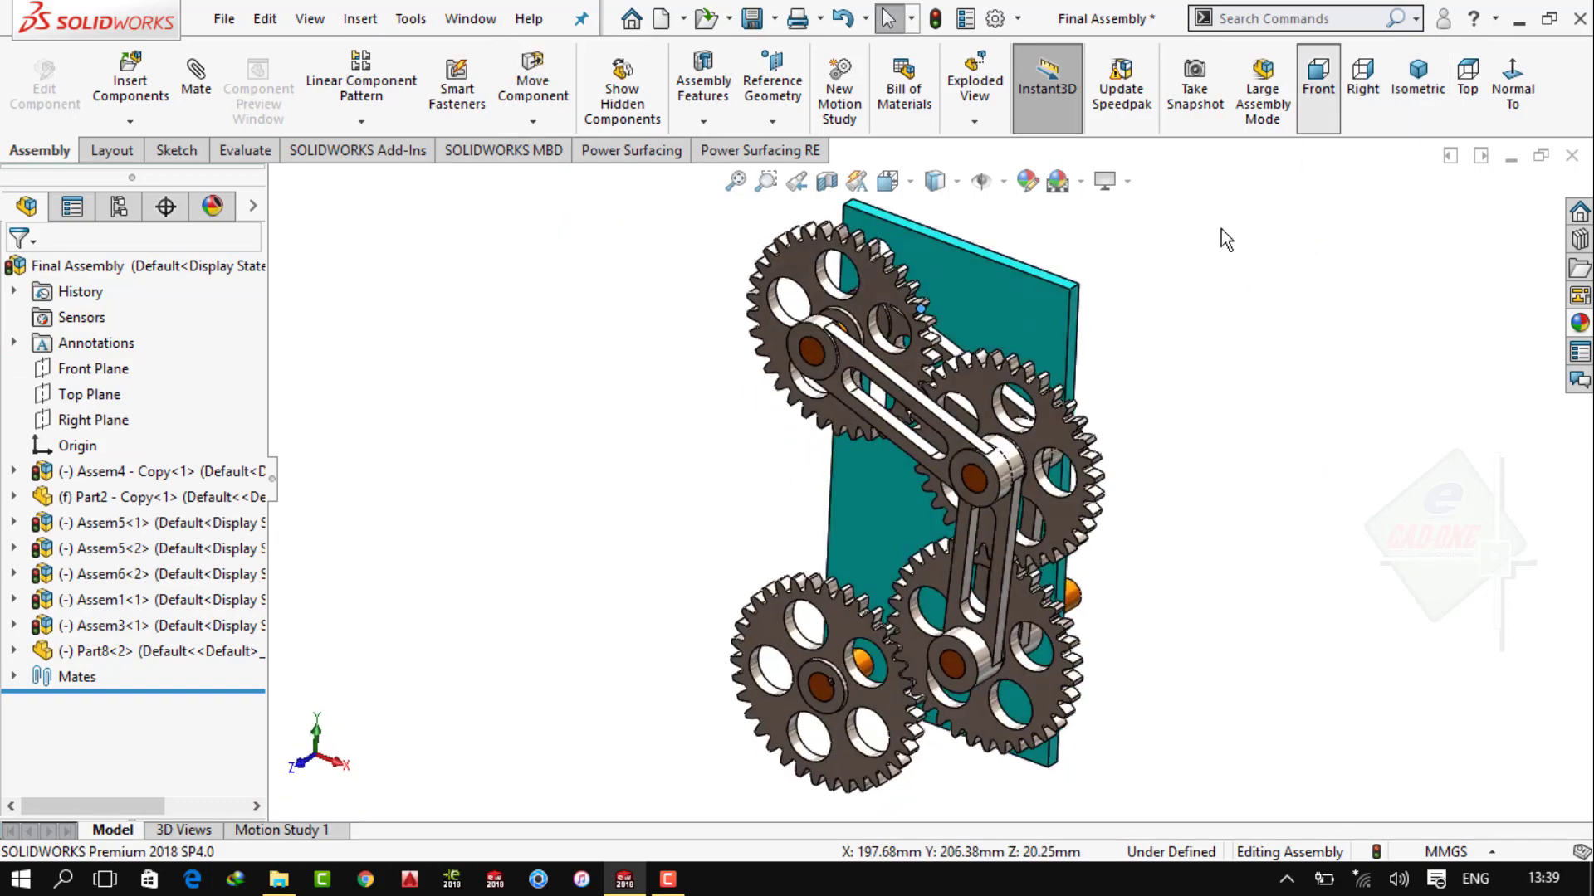
{"action": "scroll", "coordinate": [824, 648], "scroll_direction": "down", "scroll_amount": 2}
{"action": "mouse_move", "coordinate": [860, 532]}
{"action": "left_mouse_down"}
{"action": "mouse_move", "coordinate": [1013, 678]}
{"action": "mouse_move", "coordinate": [777, 528]}
{"action": "mouse_move", "coordinate": [753, 623]}
{"action": "mouse_move", "coordinate": [760, 594]}
{"action": "left_mouse_up"}
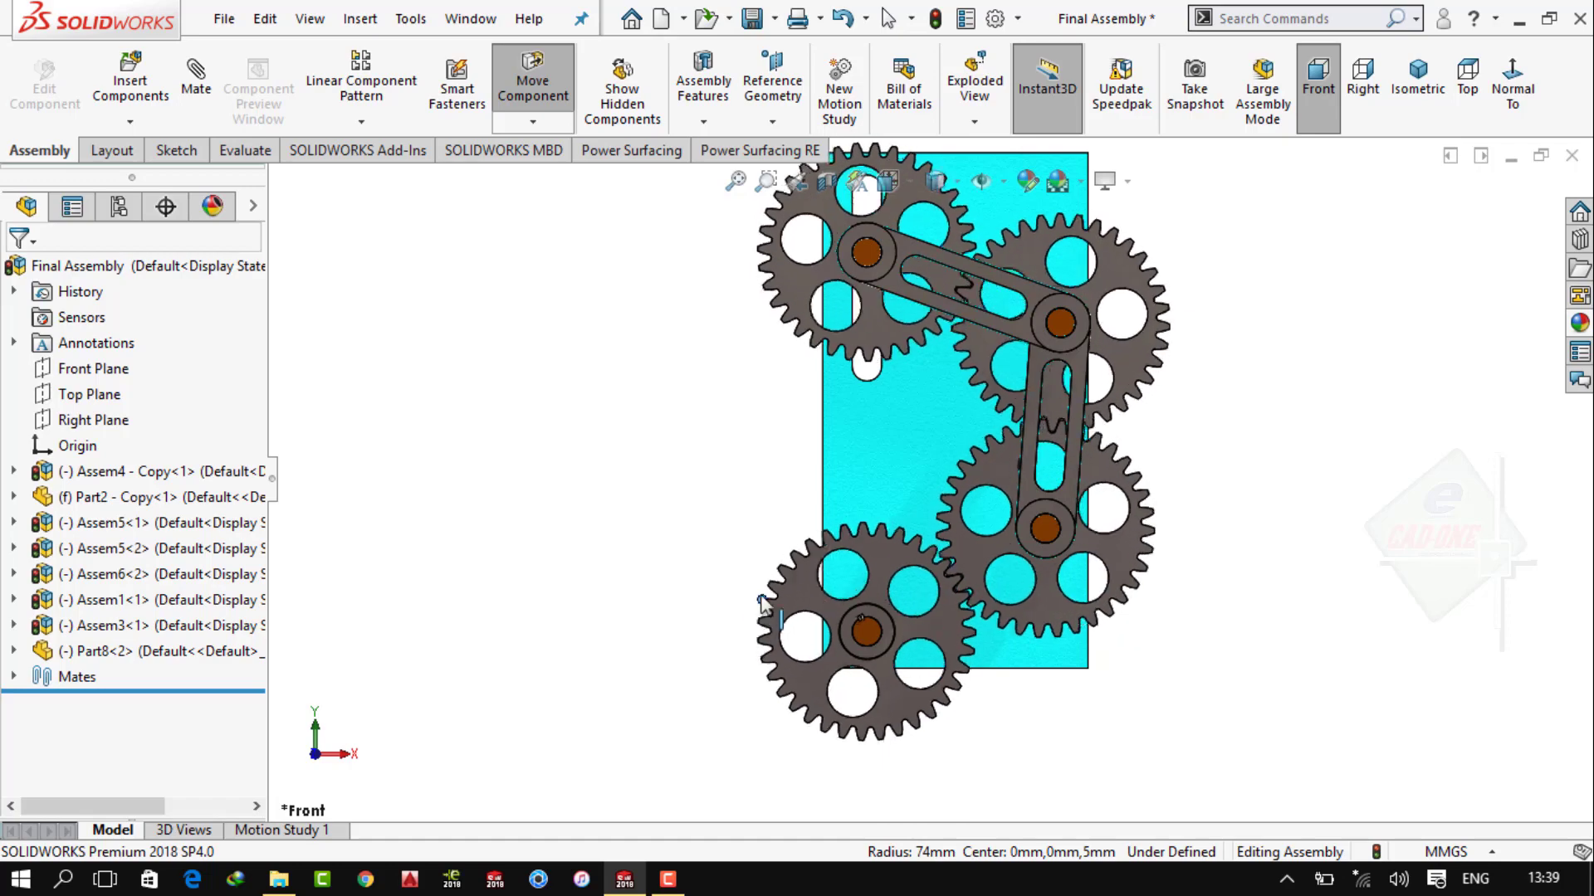
{"action": "left_click", "coordinate": [1418, 83]}
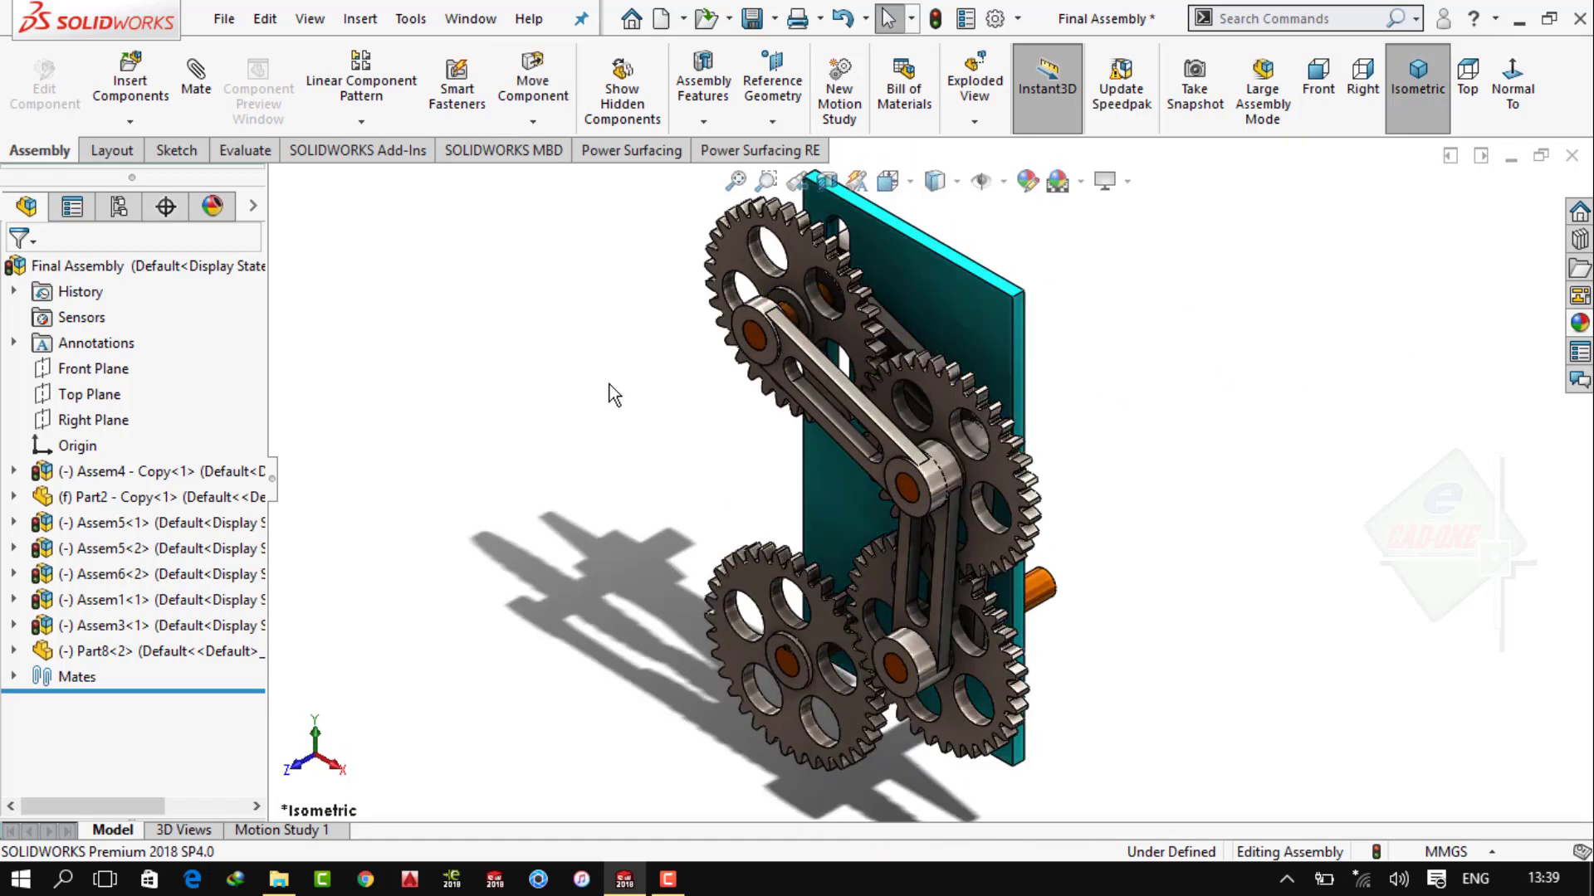
{"action": "mouse_move", "coordinate": [609, 385]}
{"action": "middle_mouse_down"}
{"action": "mouse_move", "coordinate": [716, 404]}
{"action": "mouse_move", "coordinate": [733, 313]}
{"action": "middle_mouse_up"}
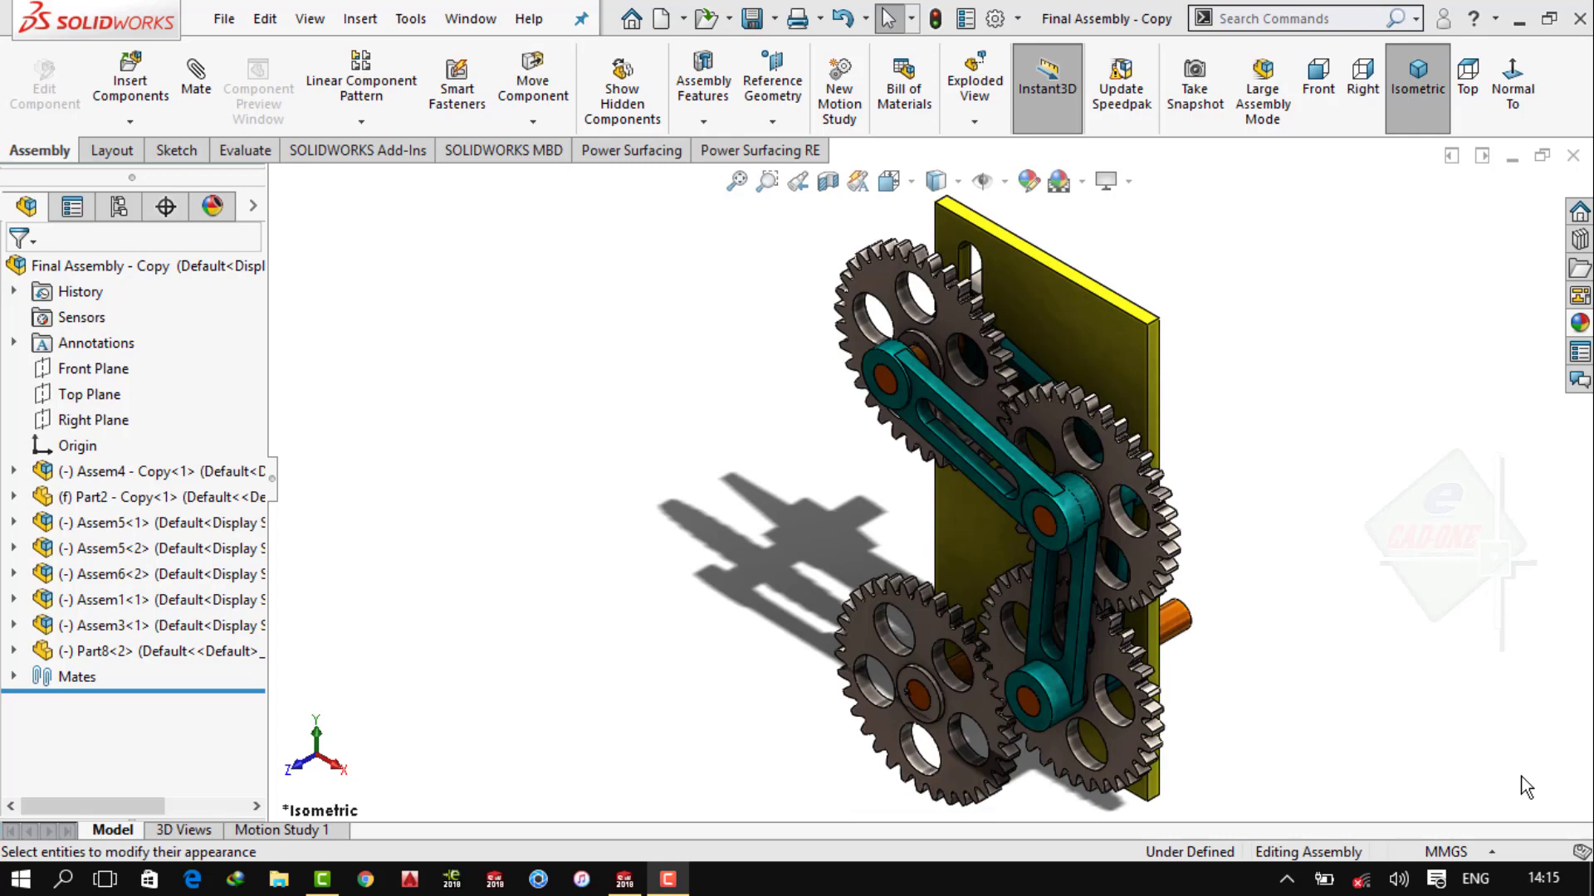
{"action": "left_click", "coordinate": [1328, 83]}
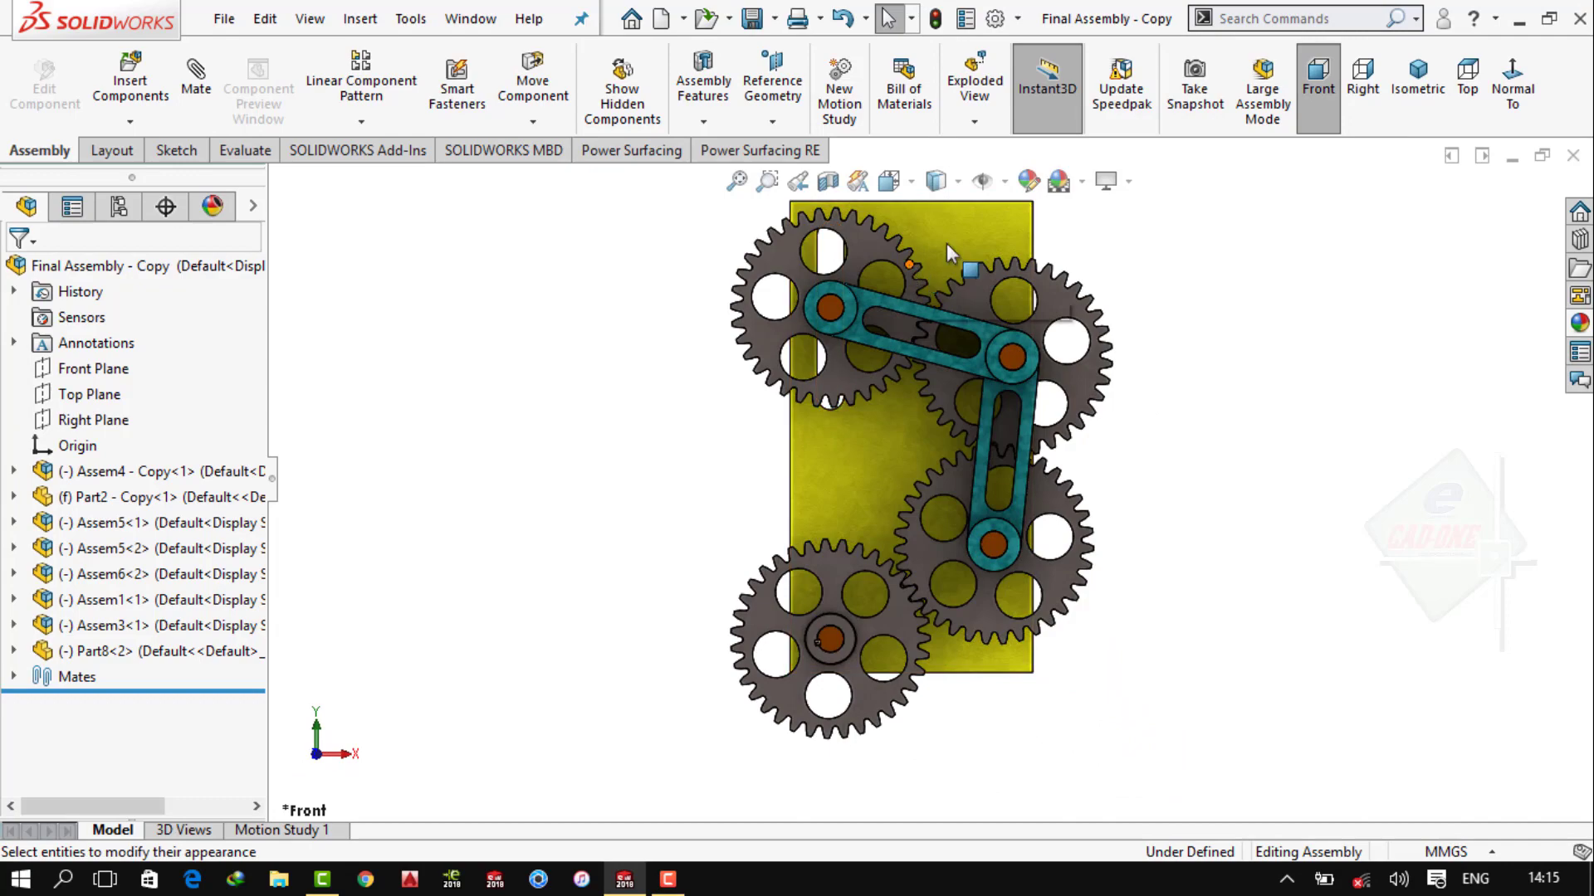
{"action": "left_click", "coordinate": [1357, 93]}
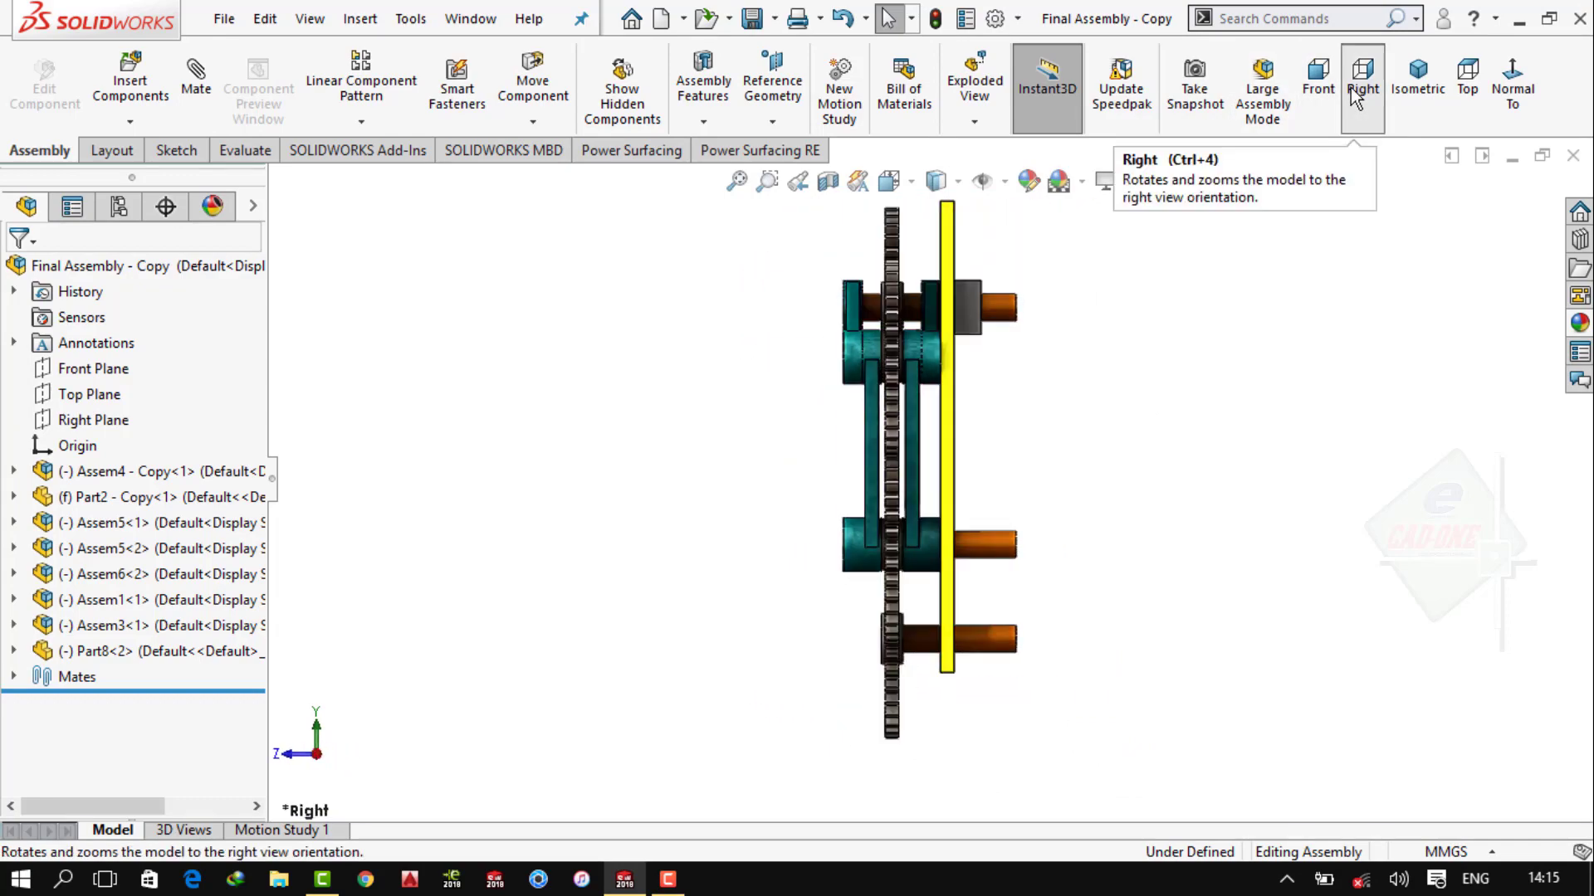
{"action": "left_click", "coordinate": [1403, 83]}
{"action": "scroll", "coordinate": [900, 462], "scroll_direction": "down", "scroll_amount": 3}
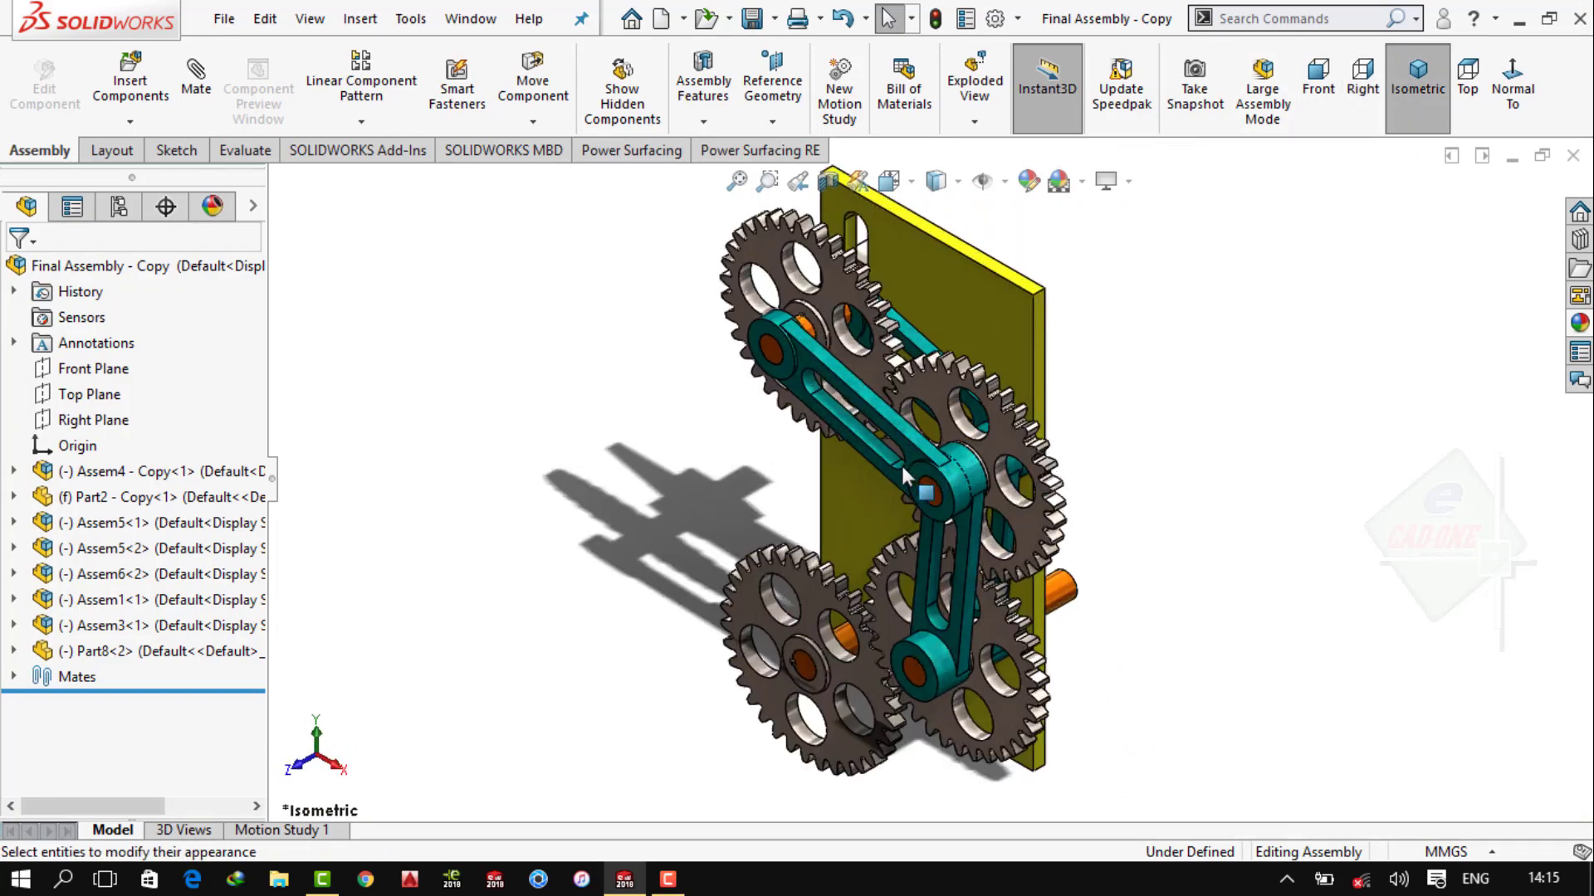
{"action": "scroll", "coordinate": [900, 462], "scroll_direction": "down", "scroll_amount": 3}
{"action": "scroll", "coordinate": [967, 610], "scroll_direction": "down", "scroll_amount": 3}
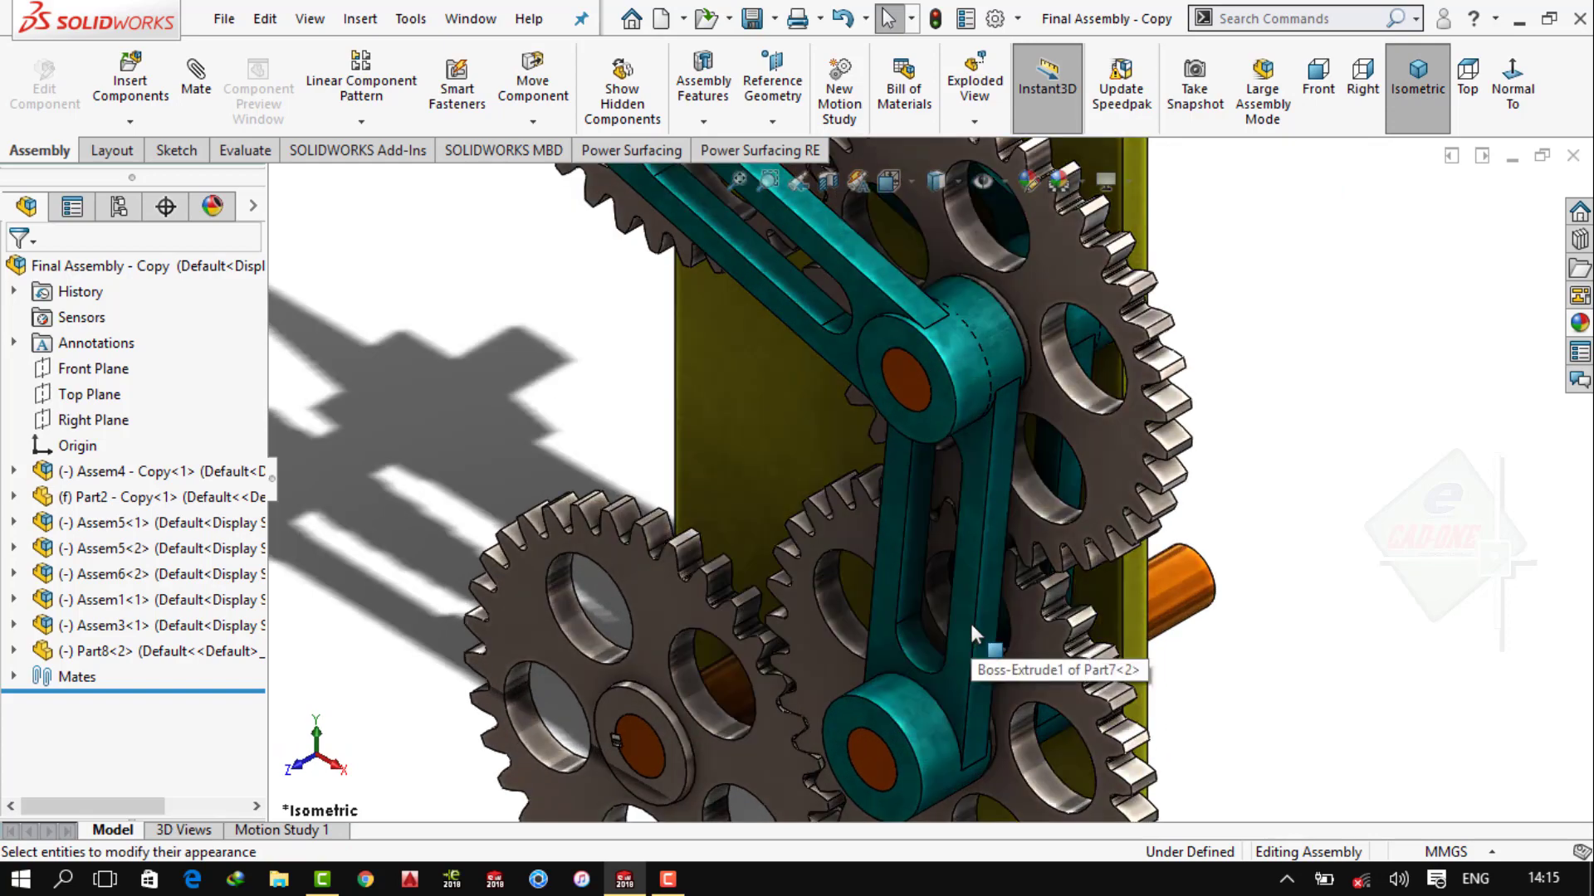
{"action": "scroll", "coordinate": [969, 620], "scroll_direction": "up", "scroll_amount": 5}
{"action": "right_click", "coordinate": [1167, 316]}
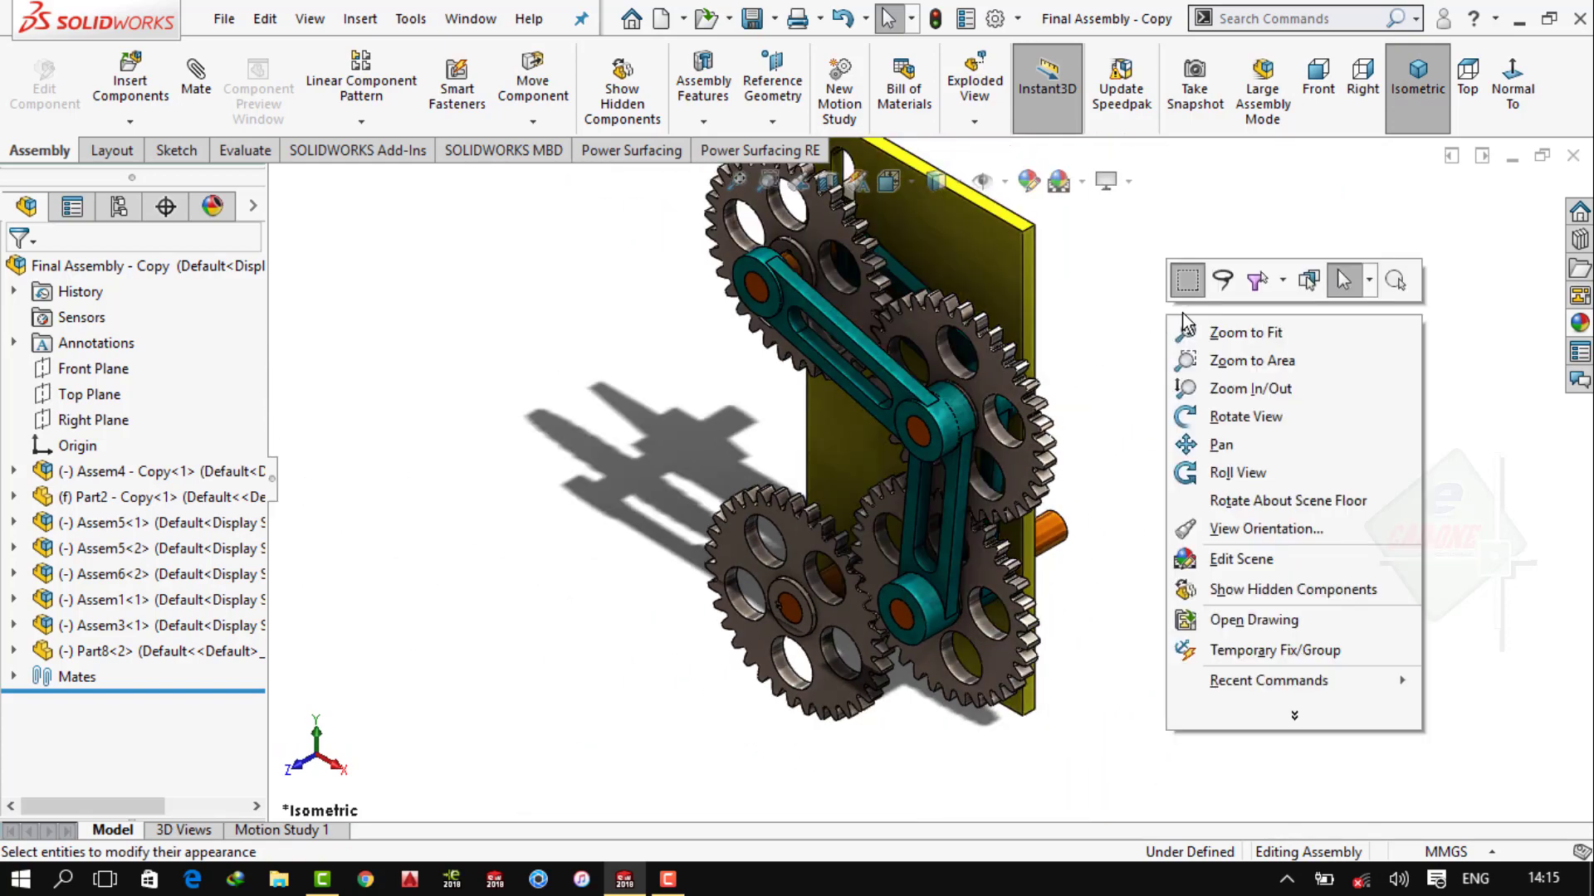
{"action": "left_click", "coordinate": [1397, 286]}
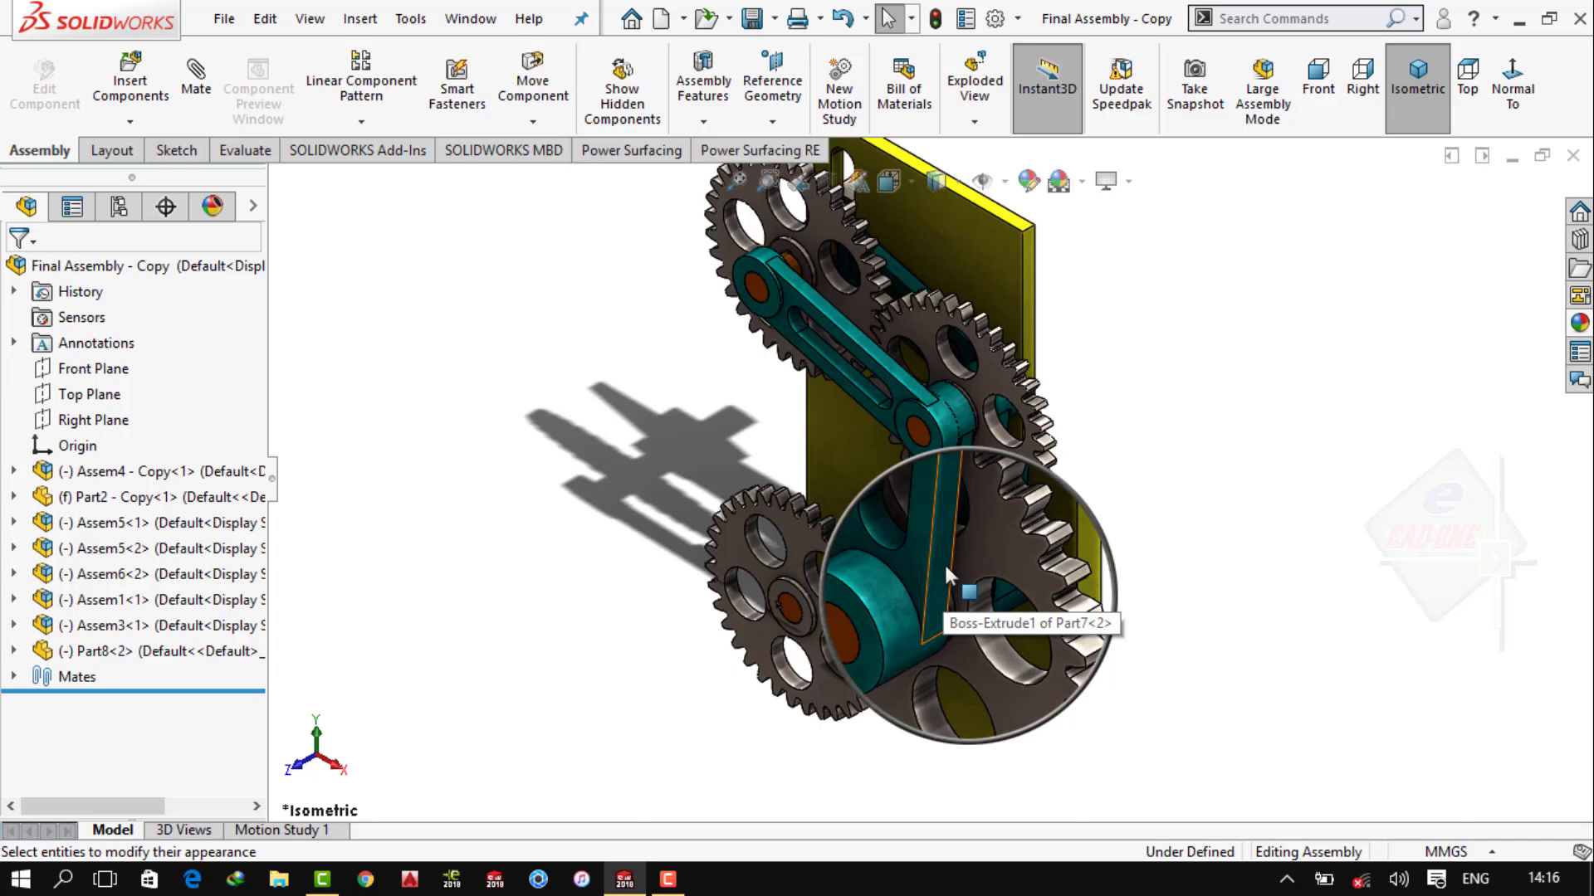
{"action": "left_click_drag", "start_coordinate": [943, 561], "coordinate": [948, 565]}
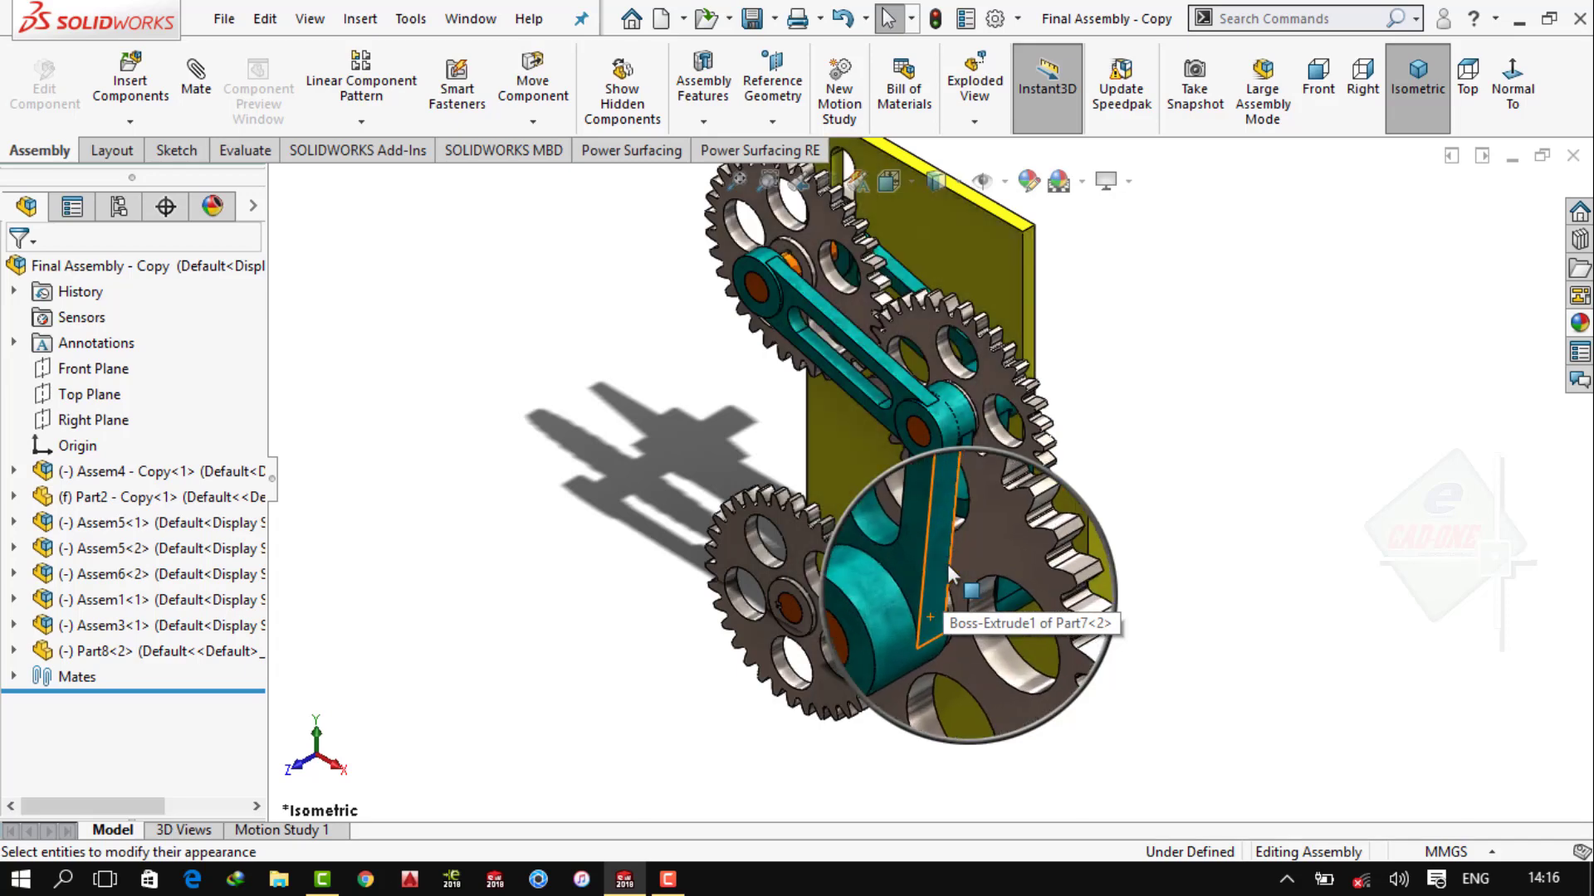
{"action": "scroll", "coordinate": [948, 564], "scroll_direction": "up", "scroll_amount": 3}
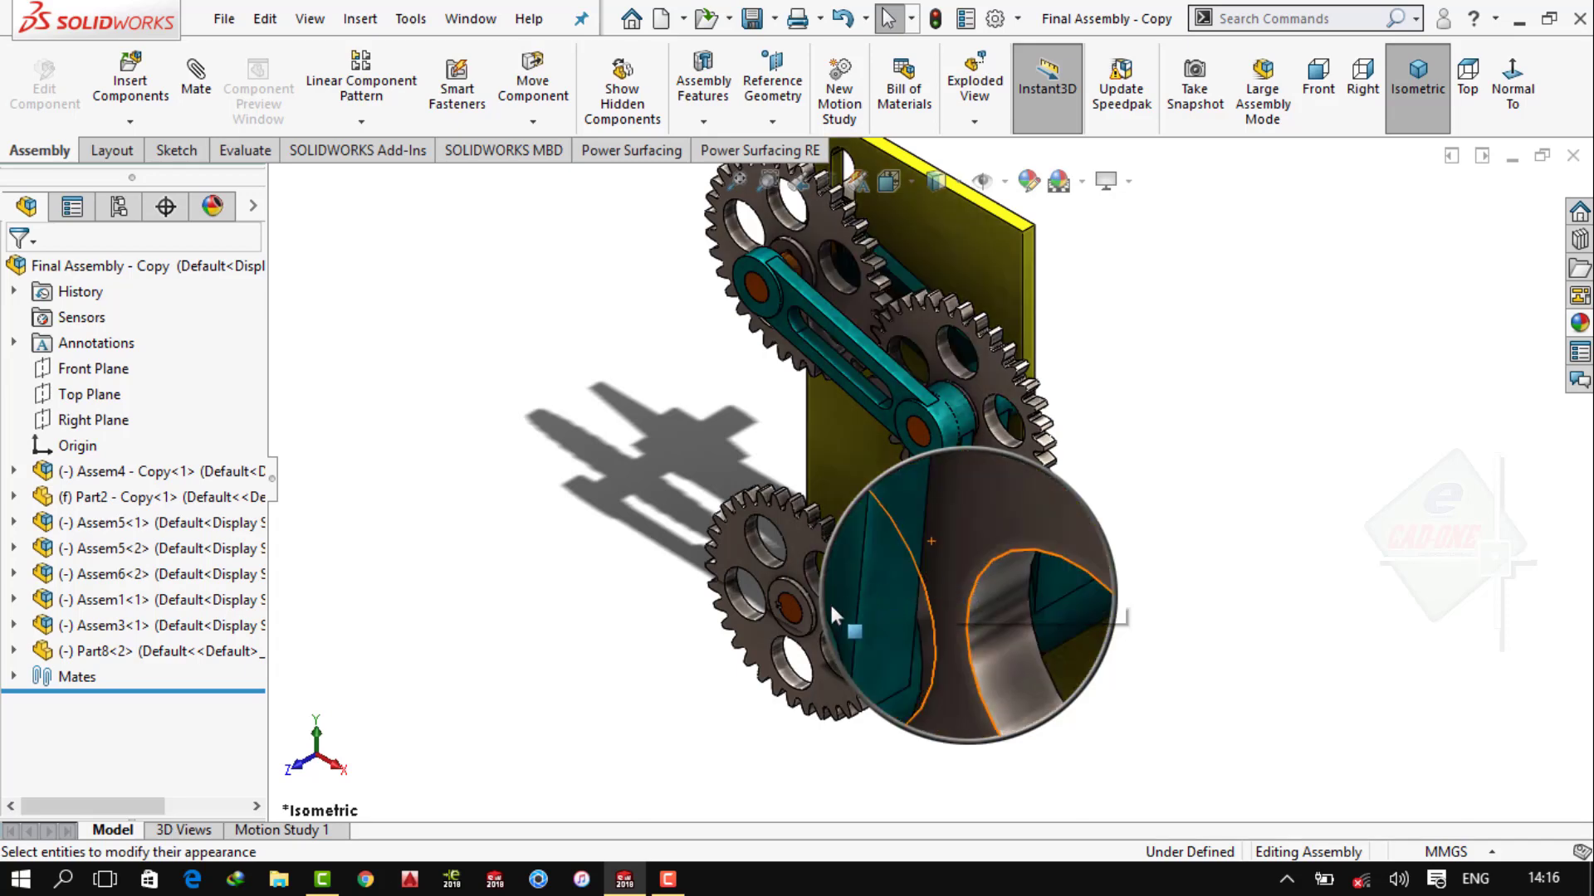
{"action": "scroll", "coordinate": [830, 605], "scroll_direction": "up", "scroll_amount": 2}
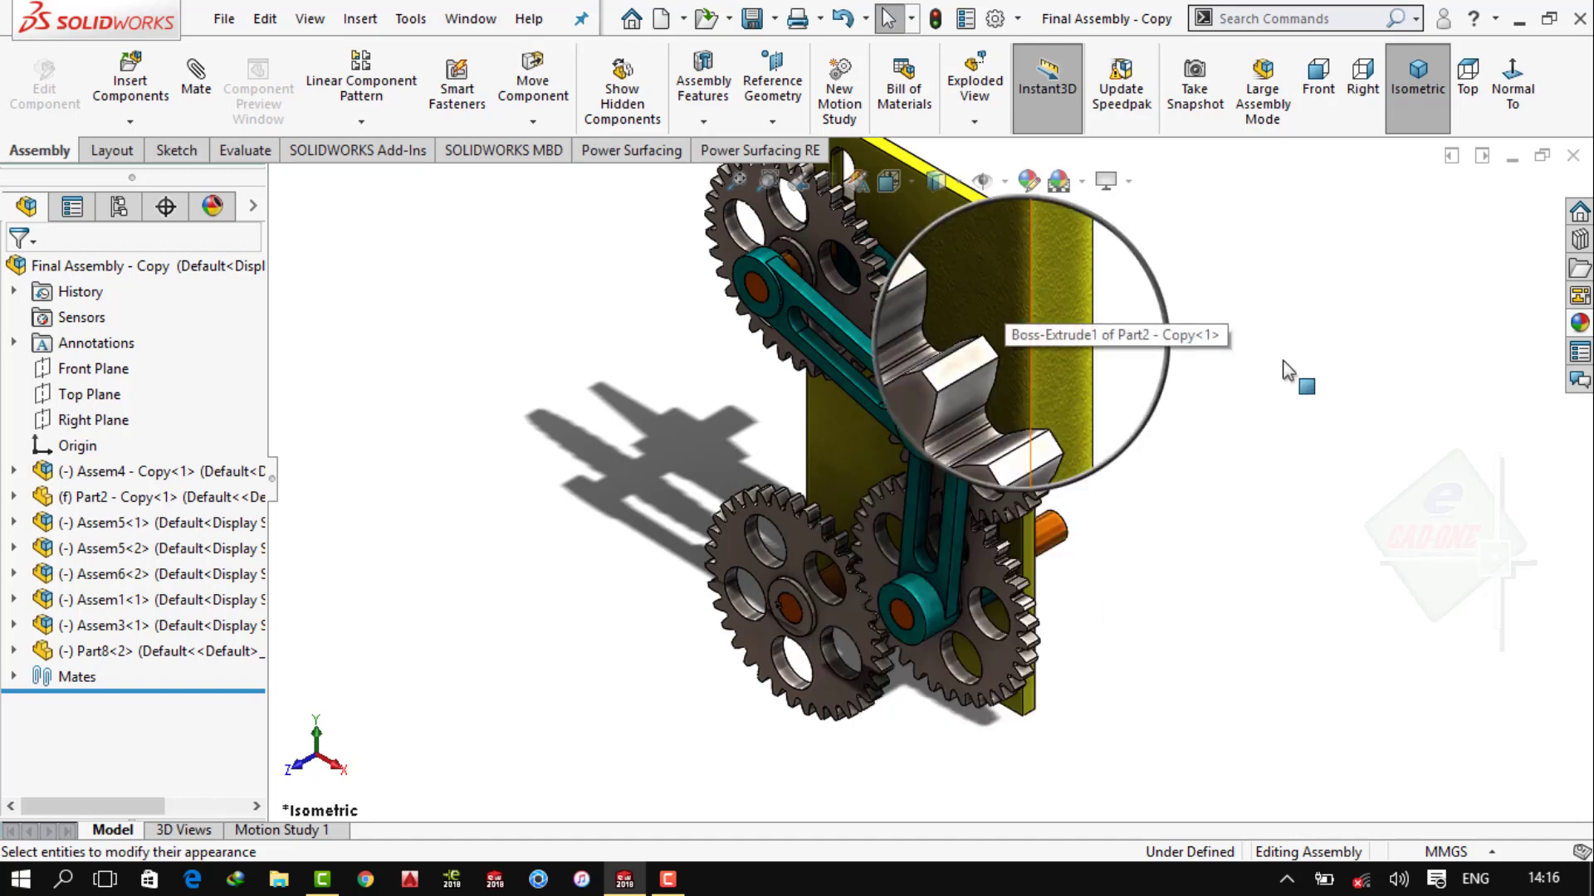
{"action": "right_click", "coordinate": [1321, 382]}
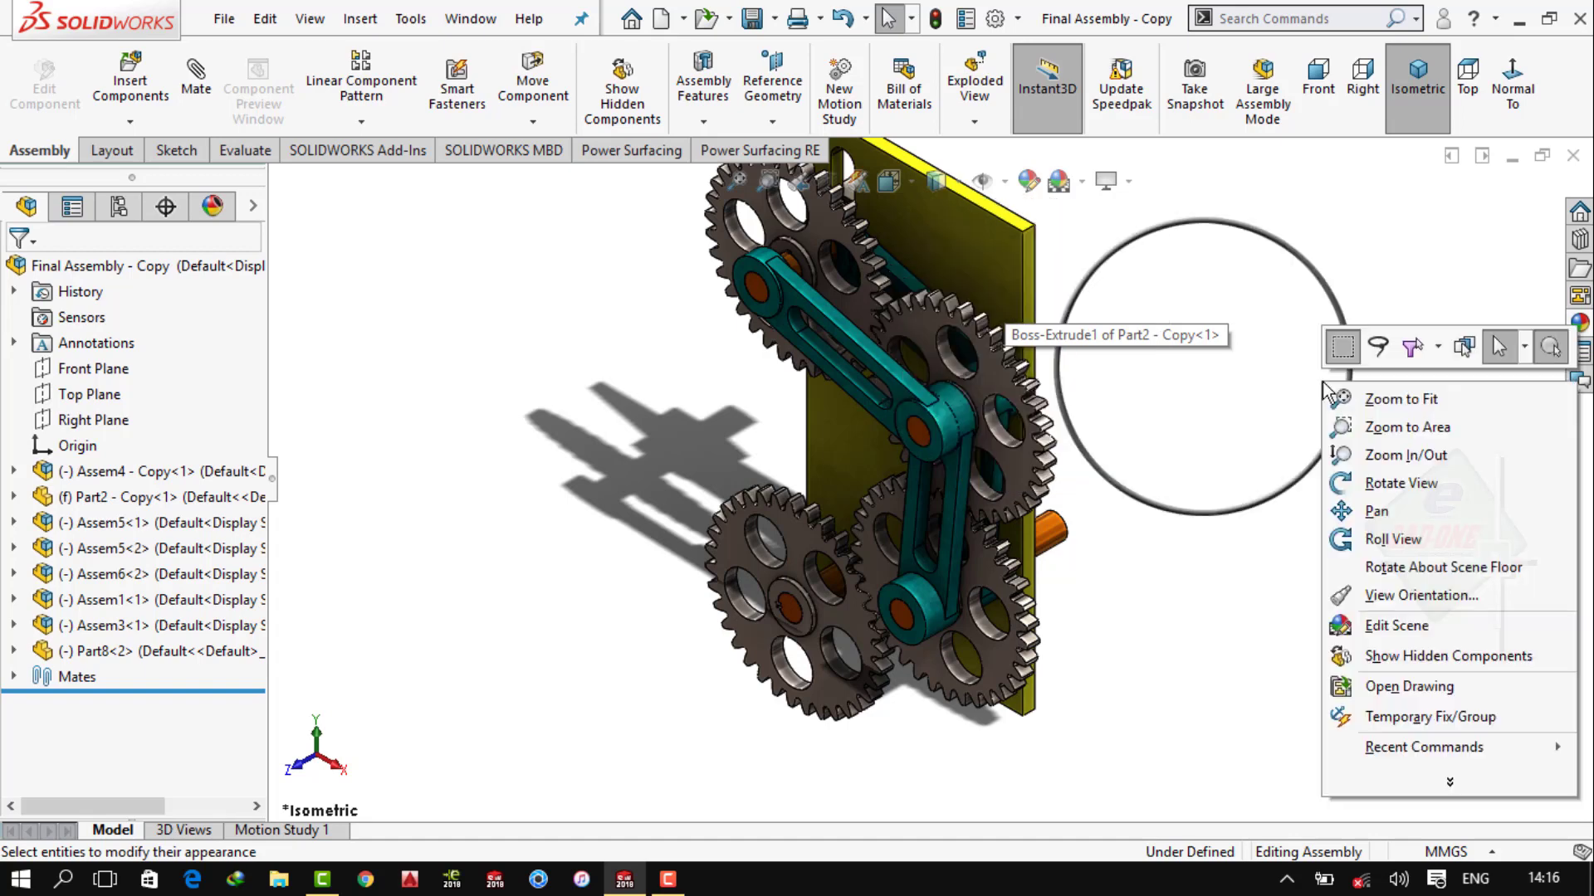
{"action": "left_click", "coordinate": [1538, 345]}
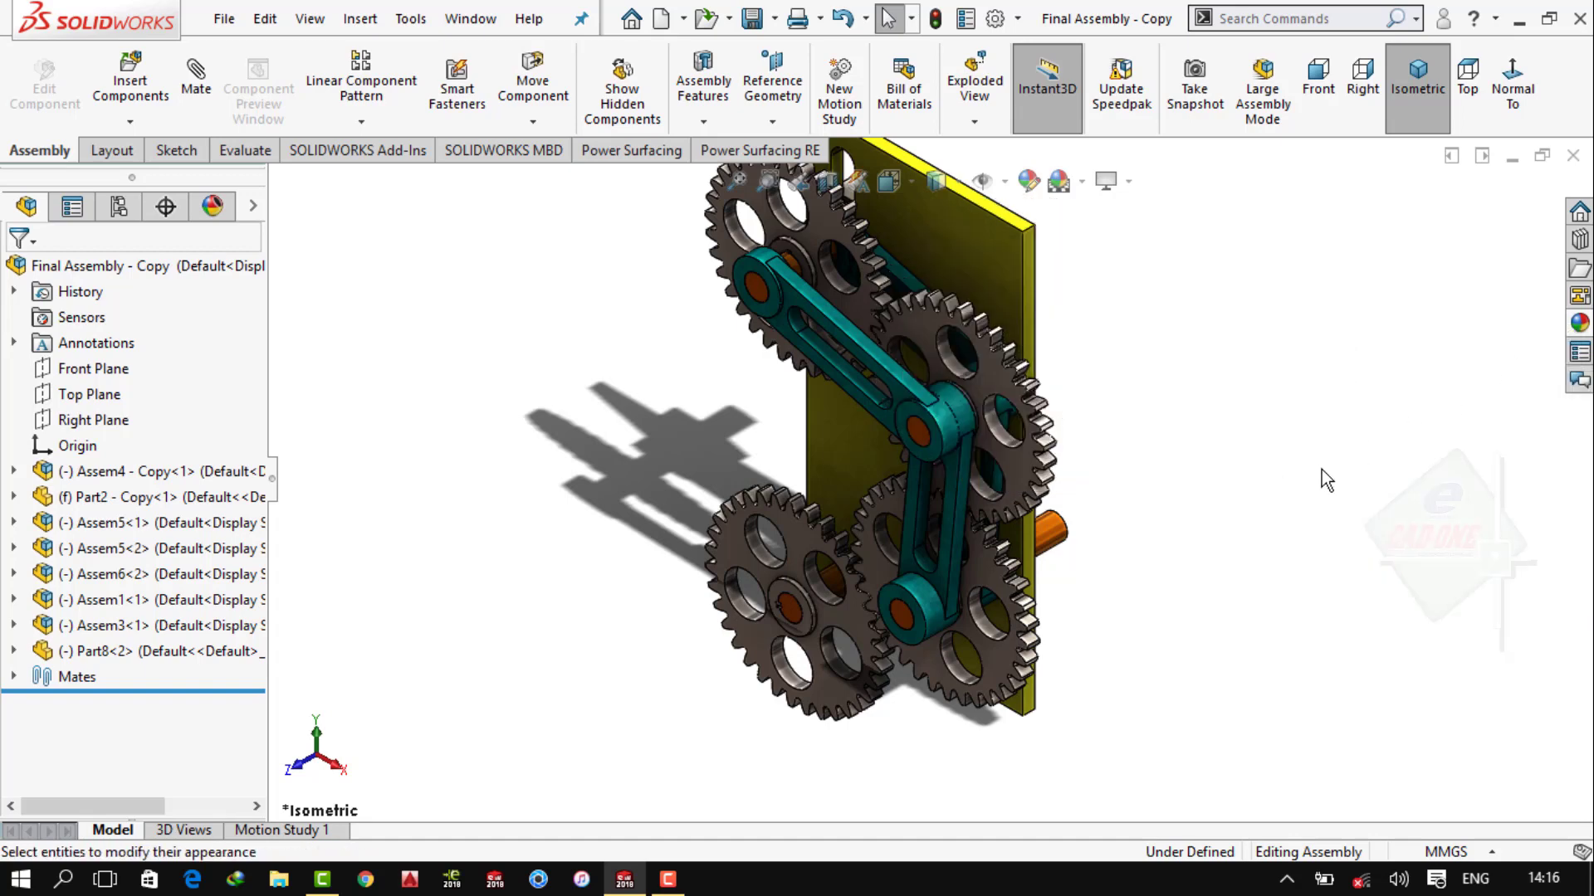
{"action": "middle_click_drag", "start_coordinate": [845, 336], "coordinate": [984, 407], "text": "ctrl"}
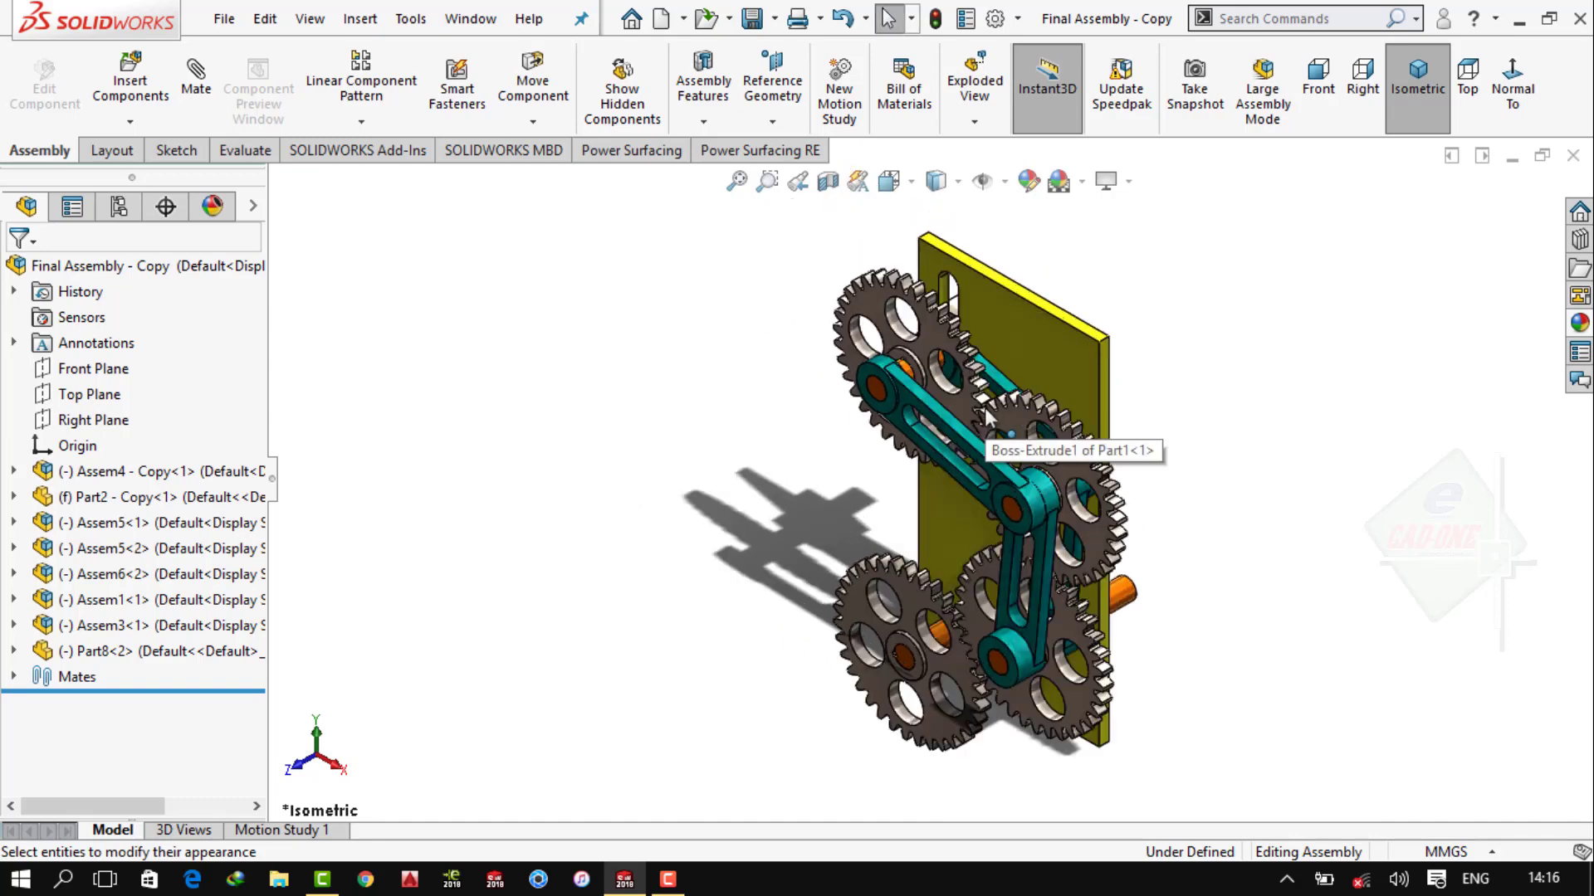
{"action": "scroll", "coordinate": [958, 493], "scroll_direction": "down", "scroll_amount": 2}
{"action": "middle_click_drag", "start_coordinate": [958, 493], "coordinate": [1019, 486], "text": "ctrl"}
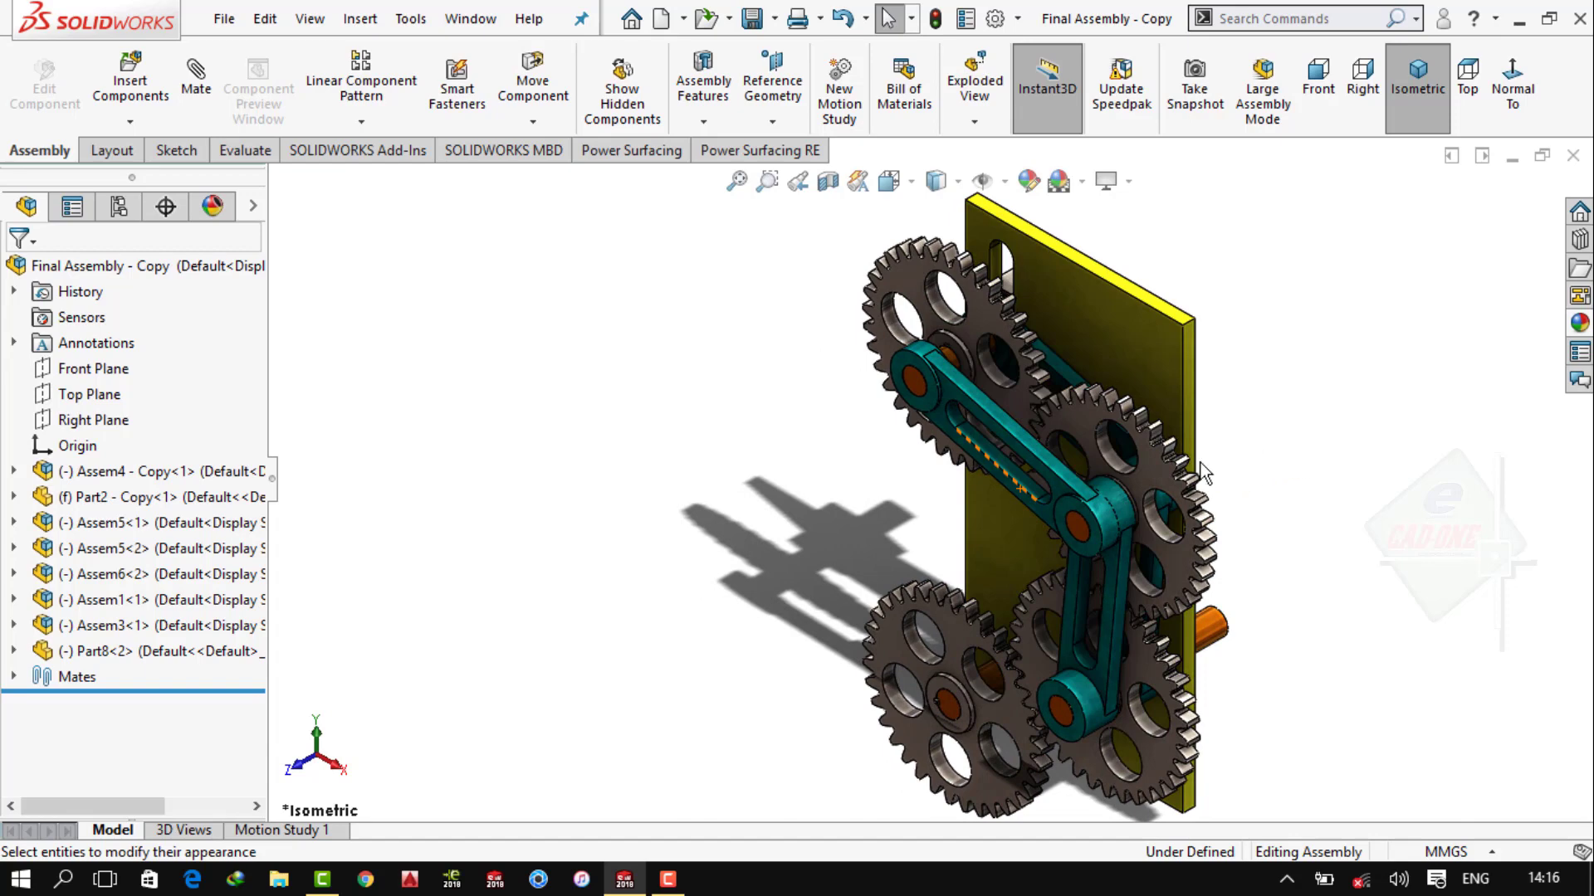
{"action": "middle_click_drag", "start_coordinate": [1118, 454], "coordinate": [996, 444], "text": "ctrl"}
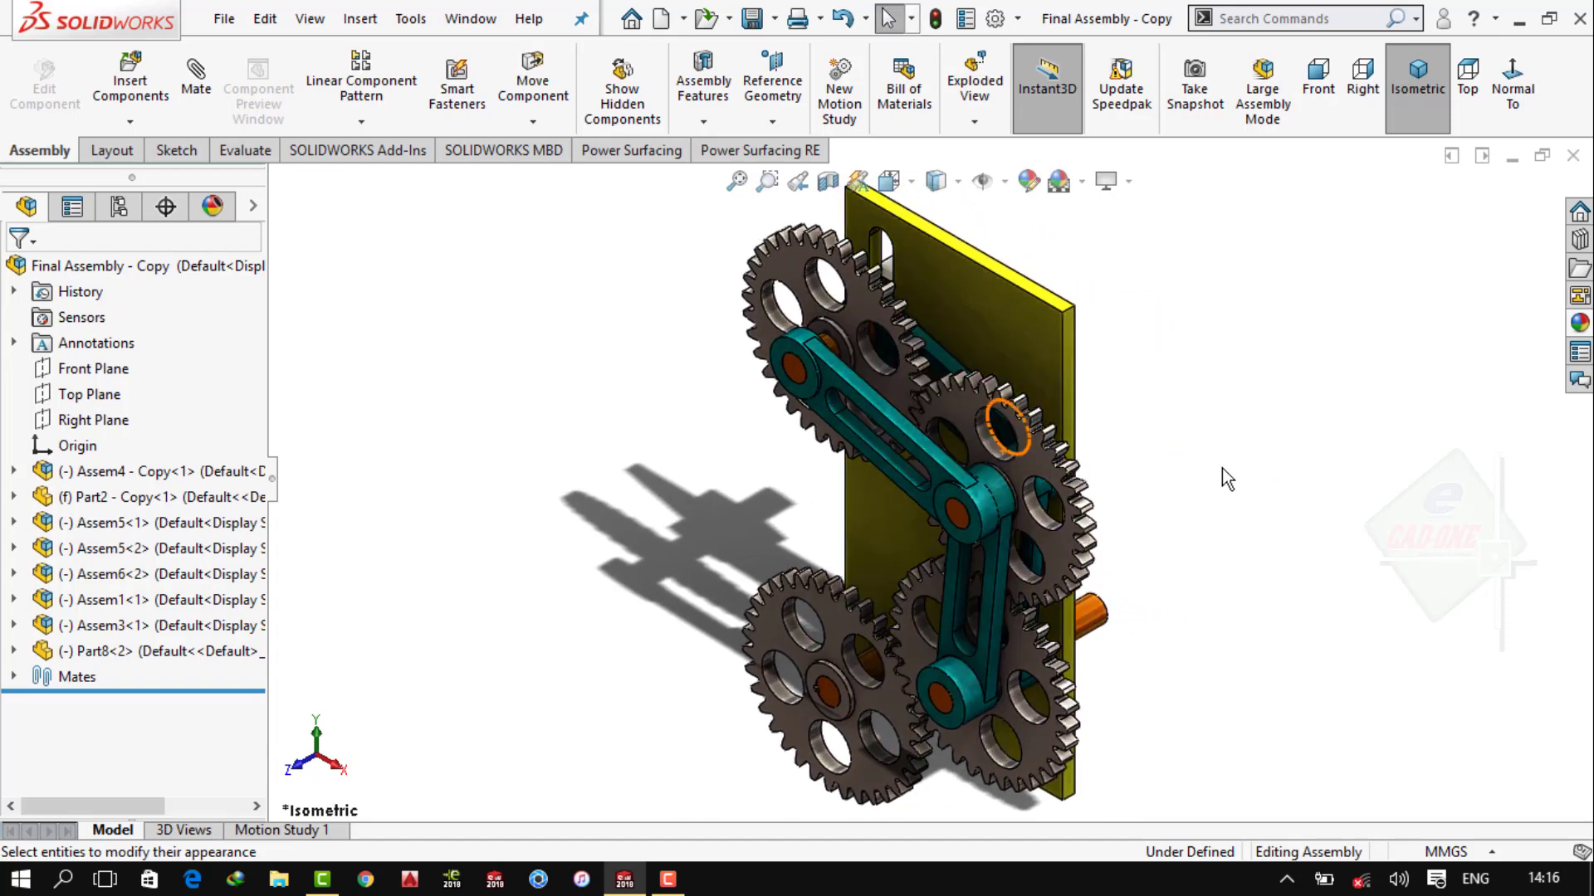
{"action": "right_click", "coordinate": [1213, 358]}
{"action": "left_click", "coordinate": [1245, 370]}
{"action": "right_click", "coordinate": [1164, 366]}
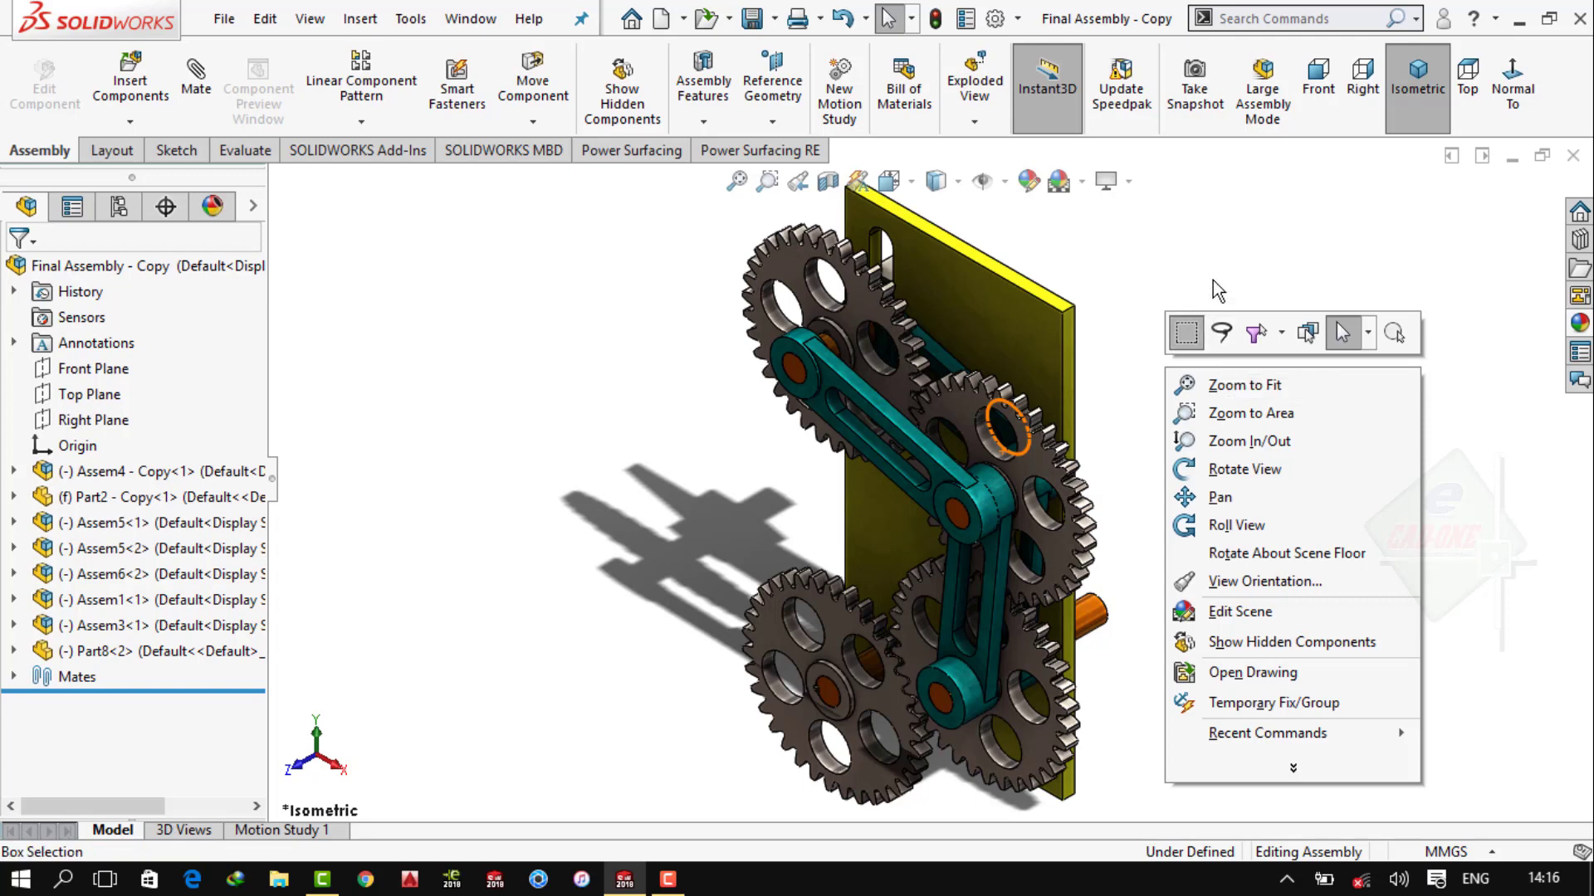
{"action": "left_click", "coordinate": [1416, 83]}
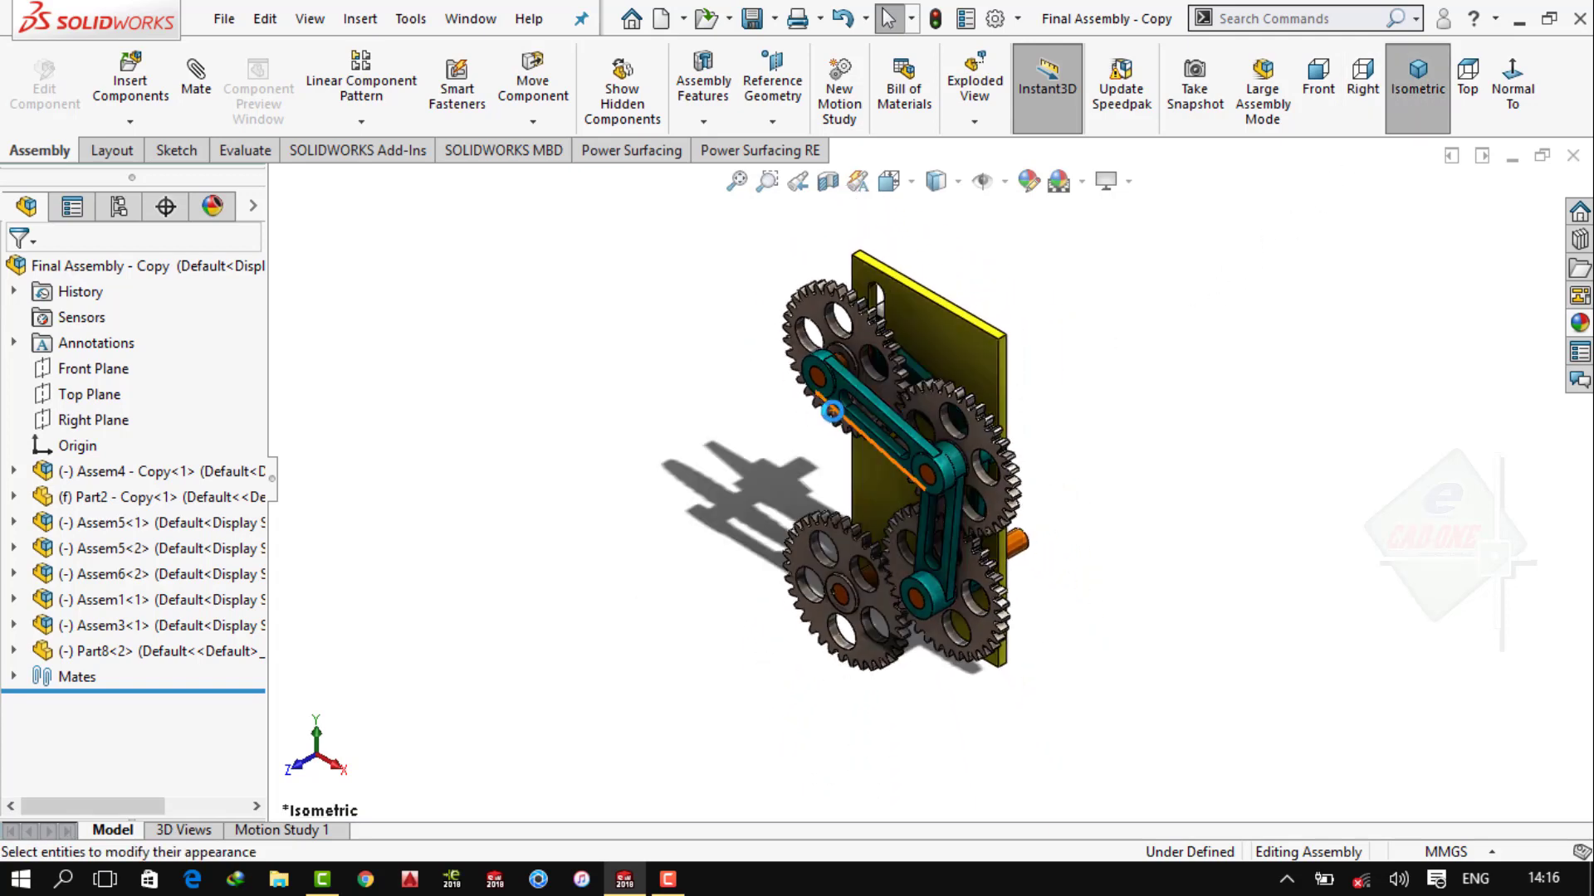
{"action": "scroll", "coordinate": [835, 415], "scroll_direction": "down", "scroll_amount": 2}
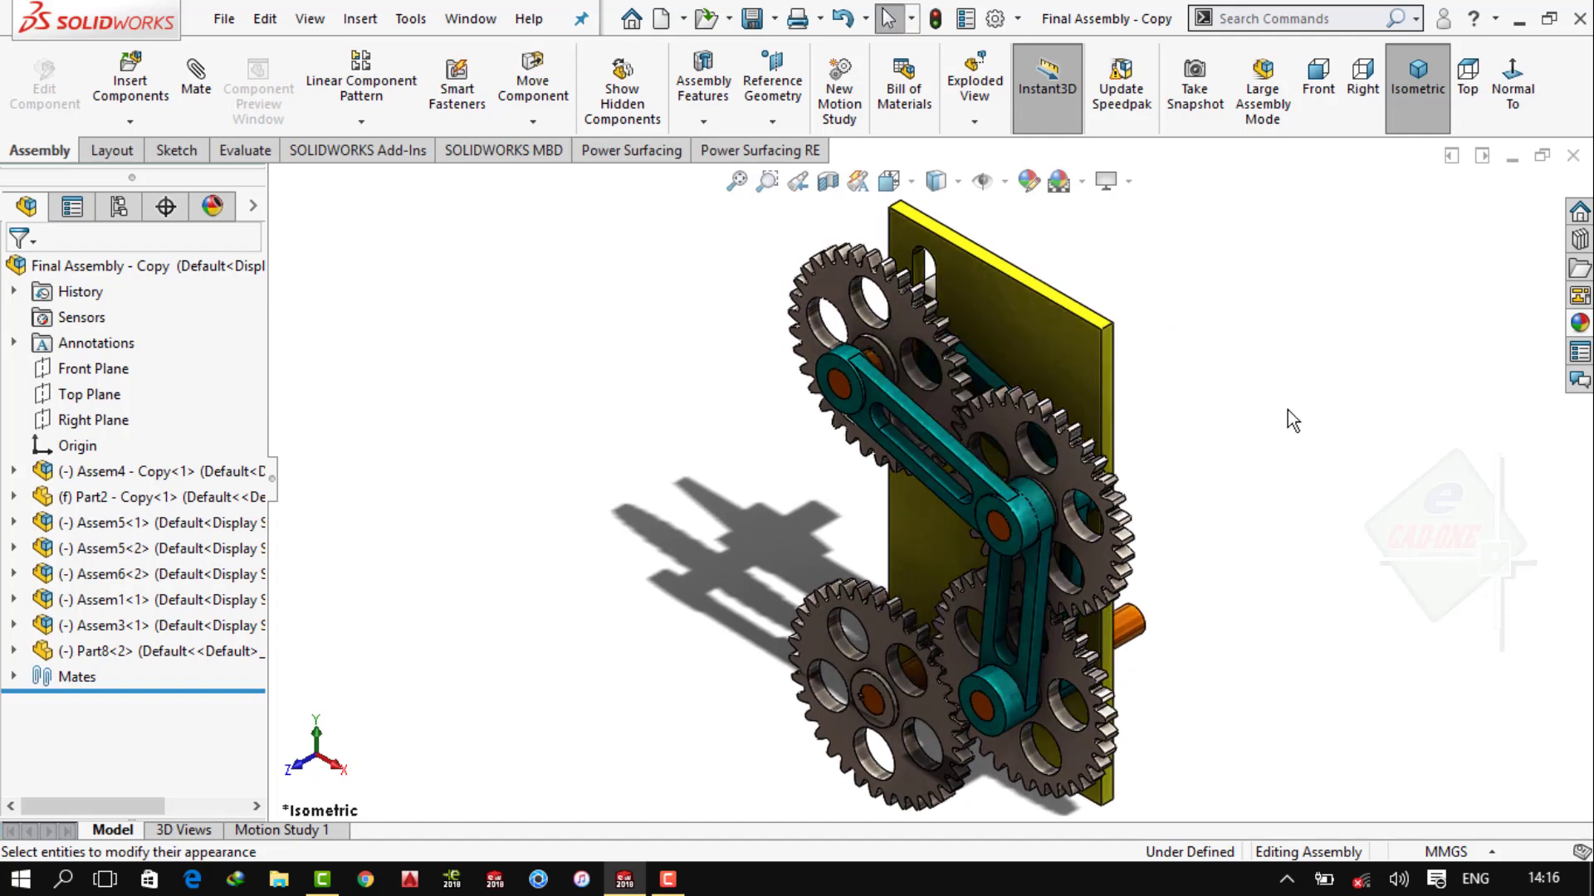
{"action": "left_click", "coordinate": [958, 182]}
{"action": "left_click", "coordinate": [944, 243]}
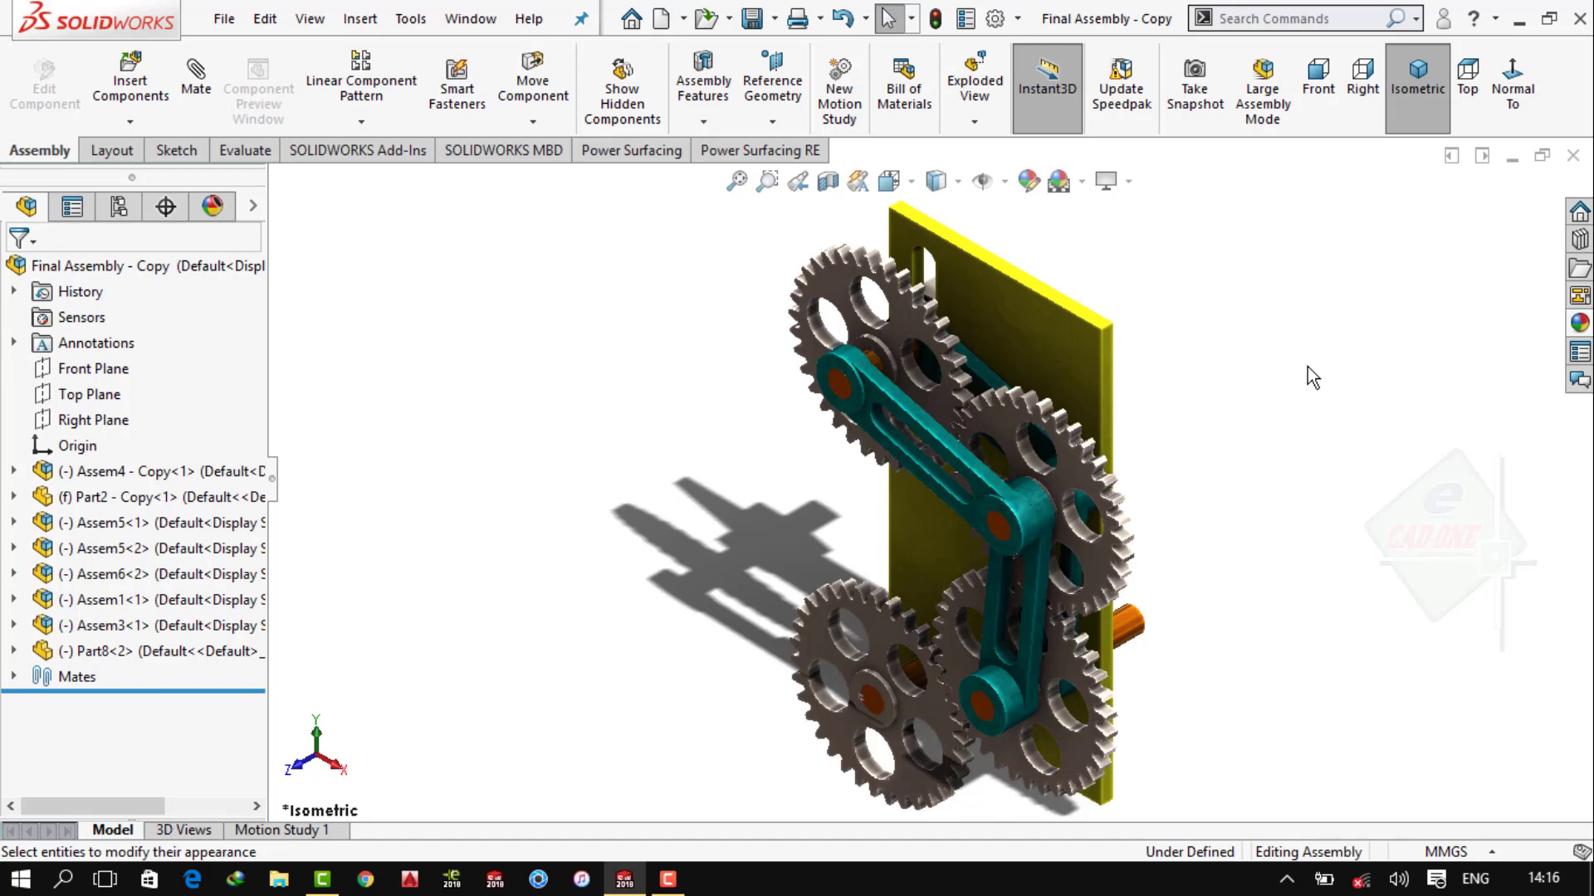
{"action": "left_click", "coordinate": [956, 182]}
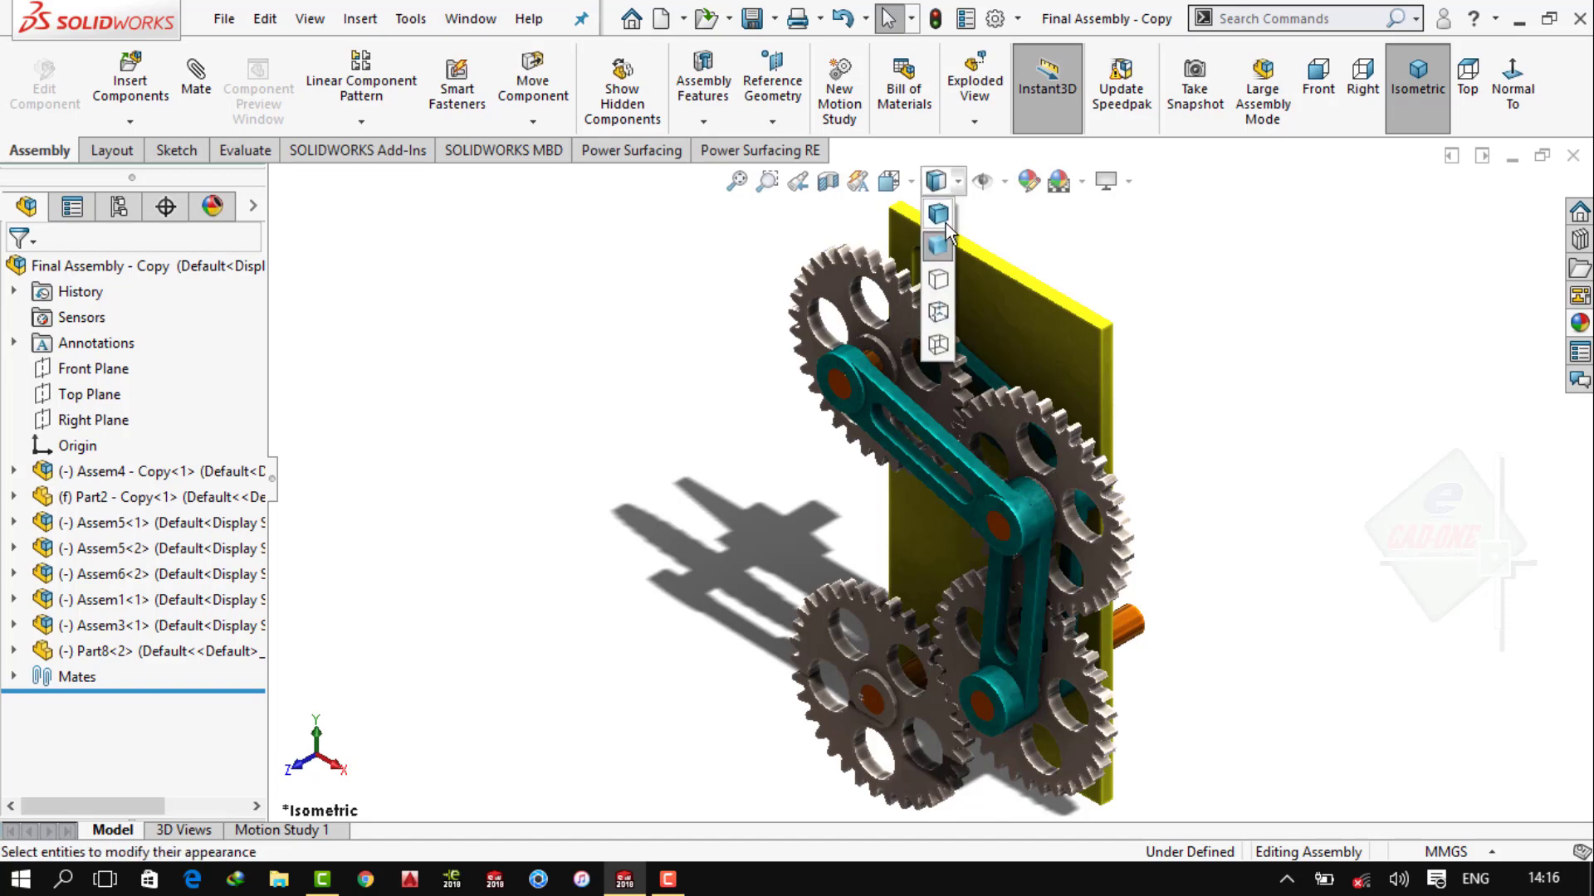
{"action": "left_click", "coordinate": [943, 221]}
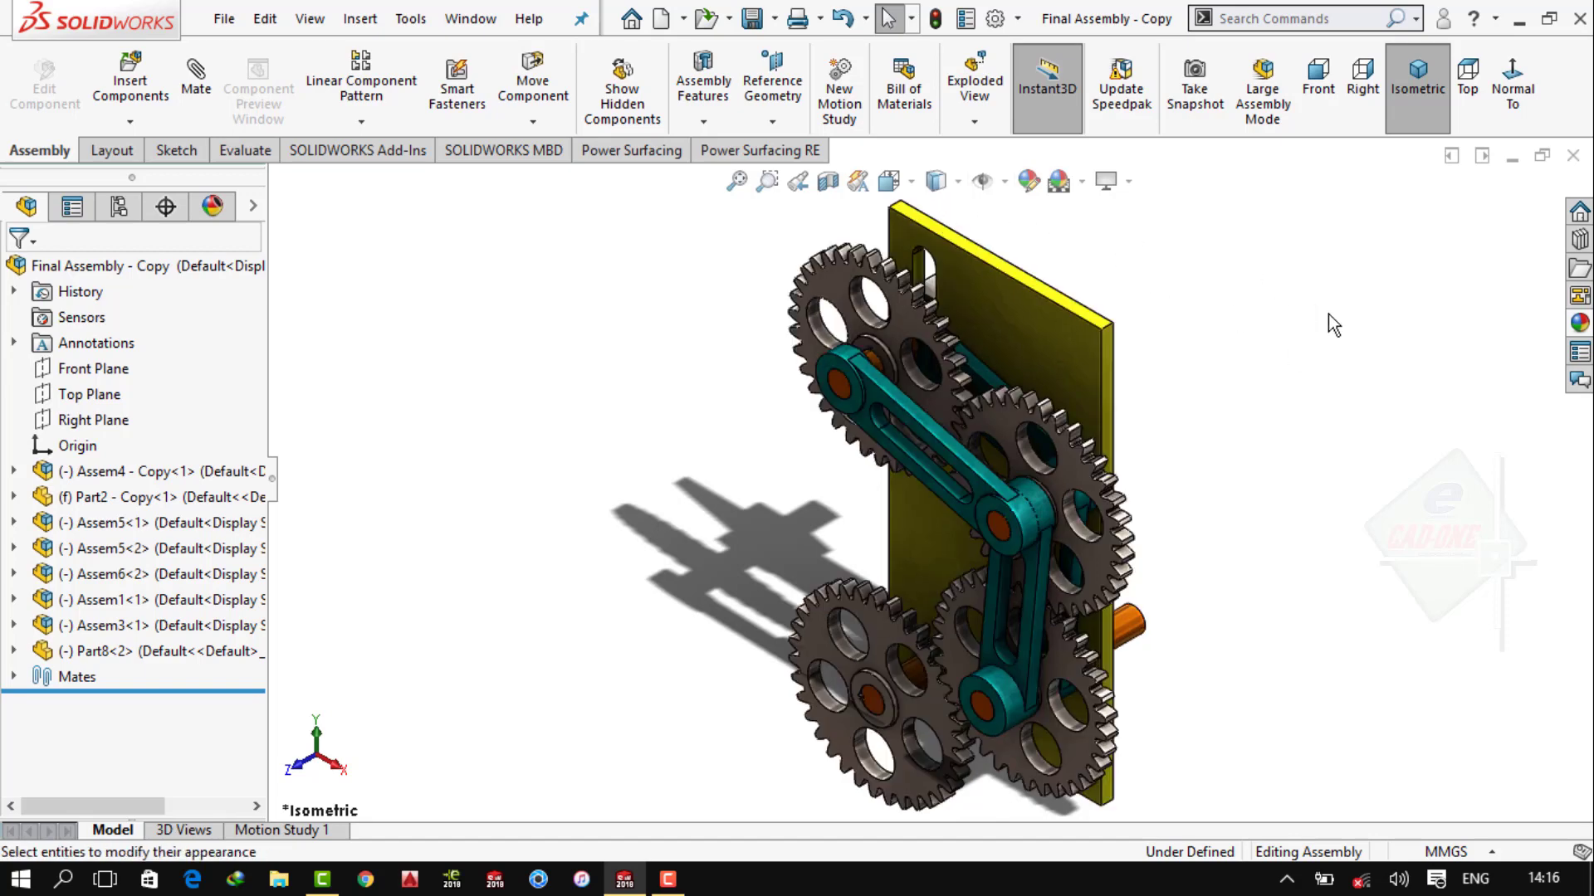